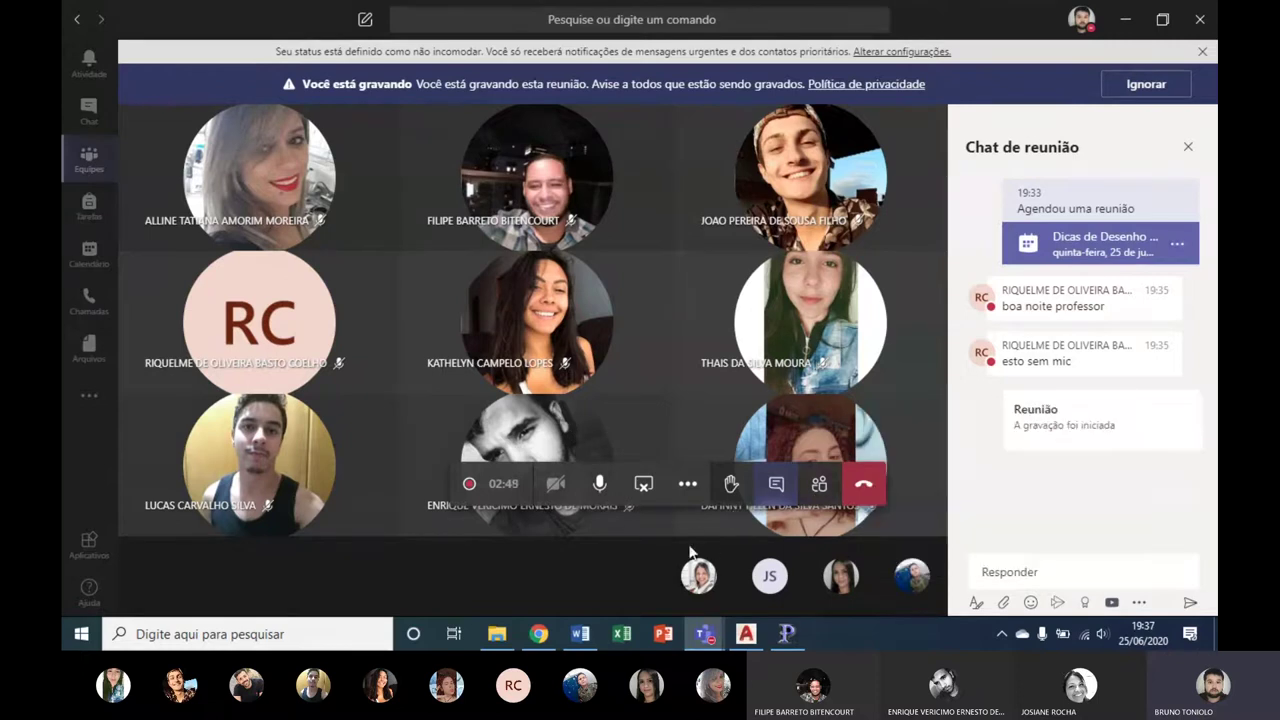
Step: Switch from the Teams meeting to AutoCAD 2020 from the Windows taskbar
left_click(747, 636)
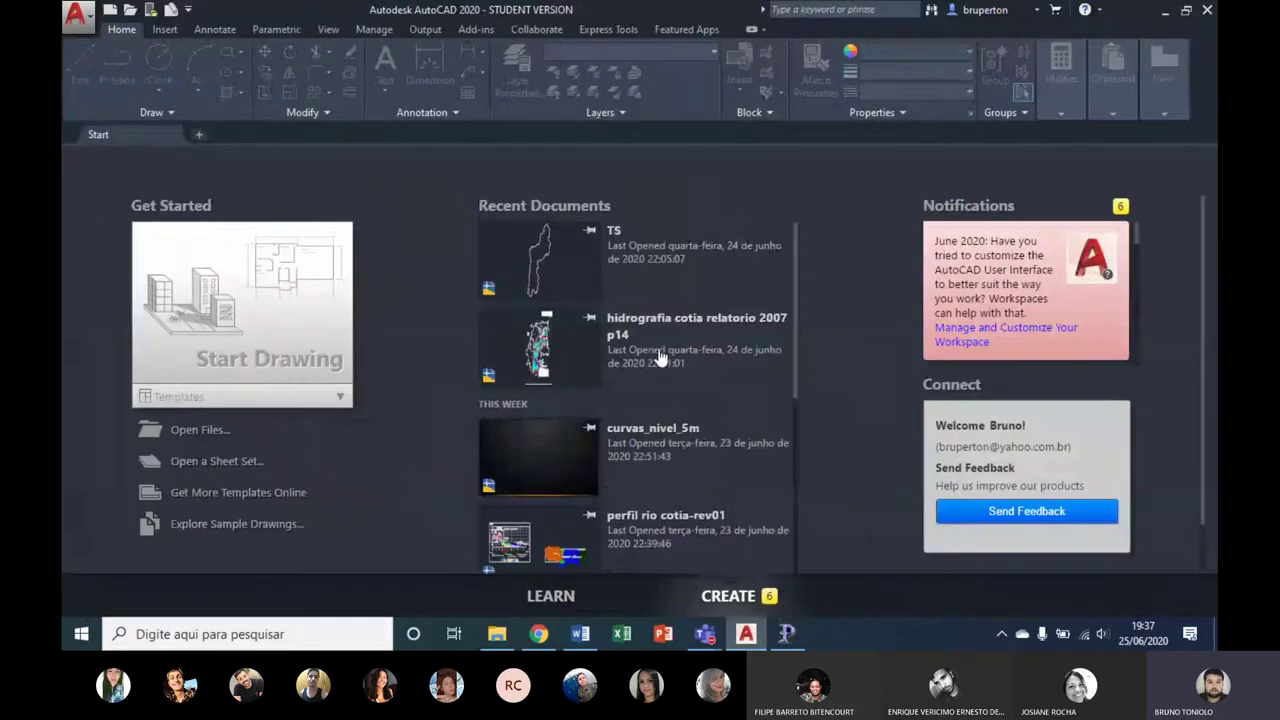
Step: Open the Select File dialog on the Template folder, filtered to Drawing Template (*.dwt) files
scroll(657, 355, "down", 2)
scroll(657, 360, "down", 3)
scroll(657, 367, "up", 2)
scroll(657, 366, "up", 4)
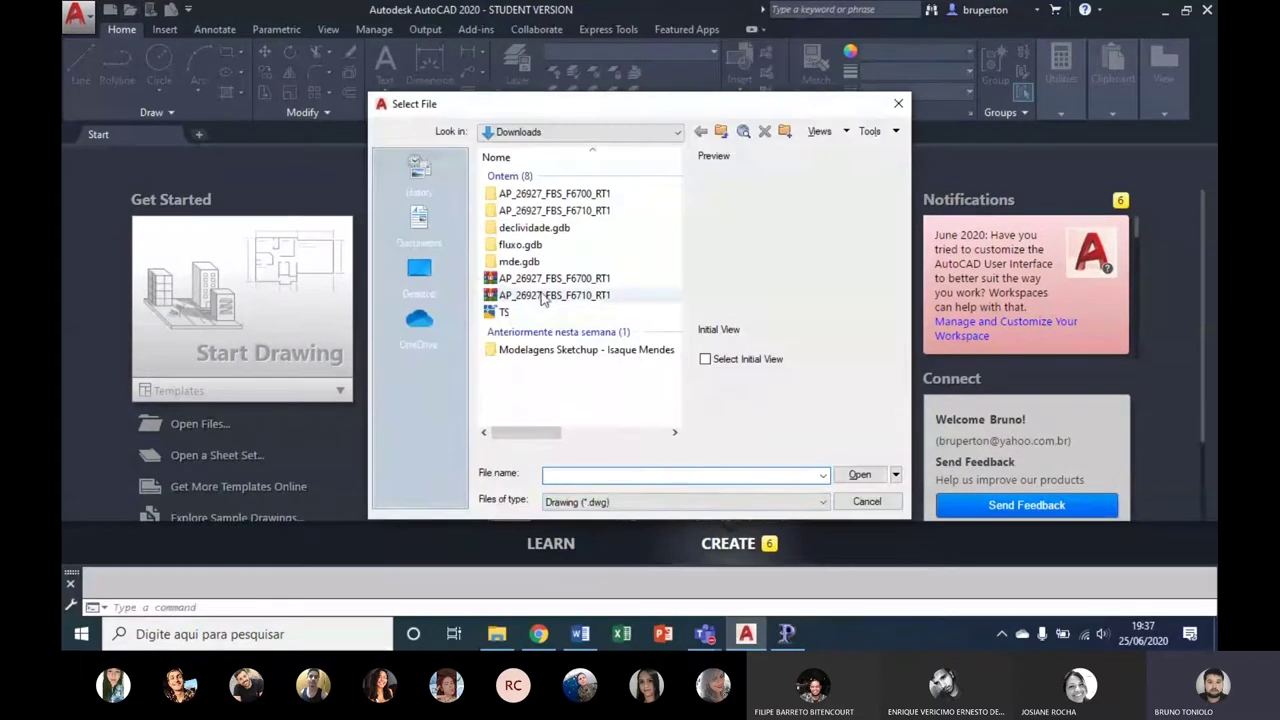
left_click(618, 503)
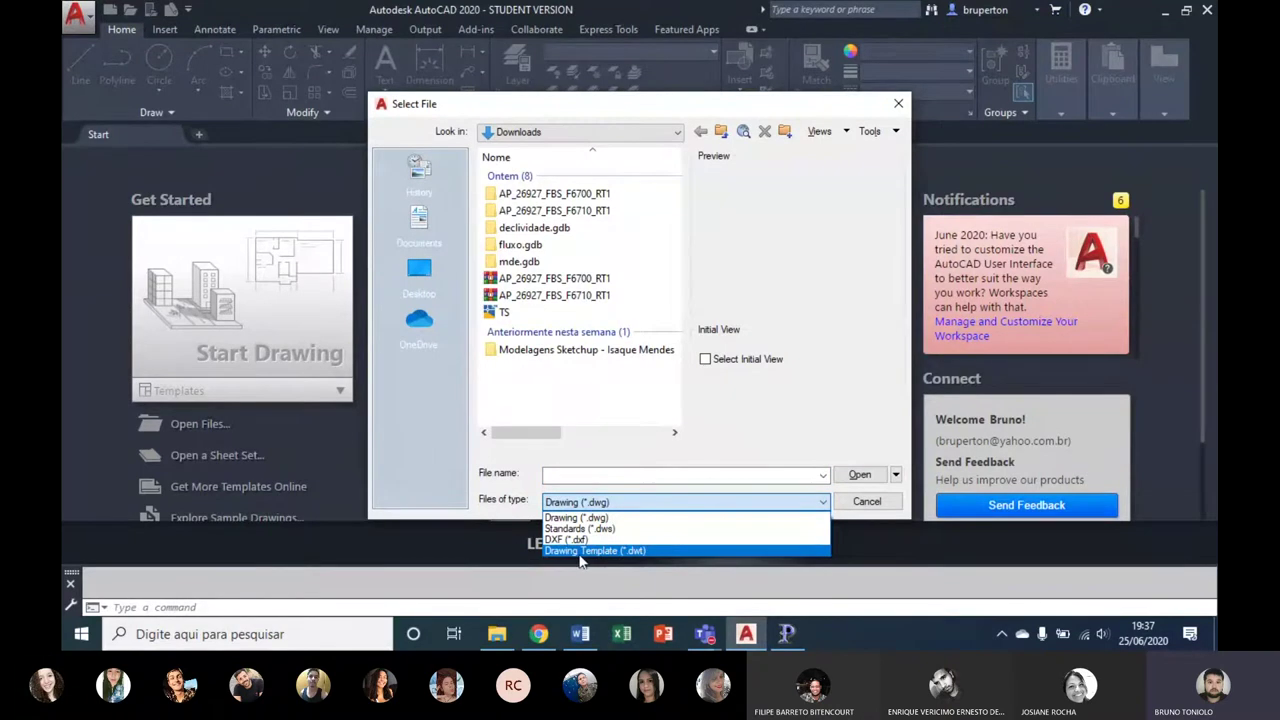
left_click(510, 508)
left_click(595, 502)
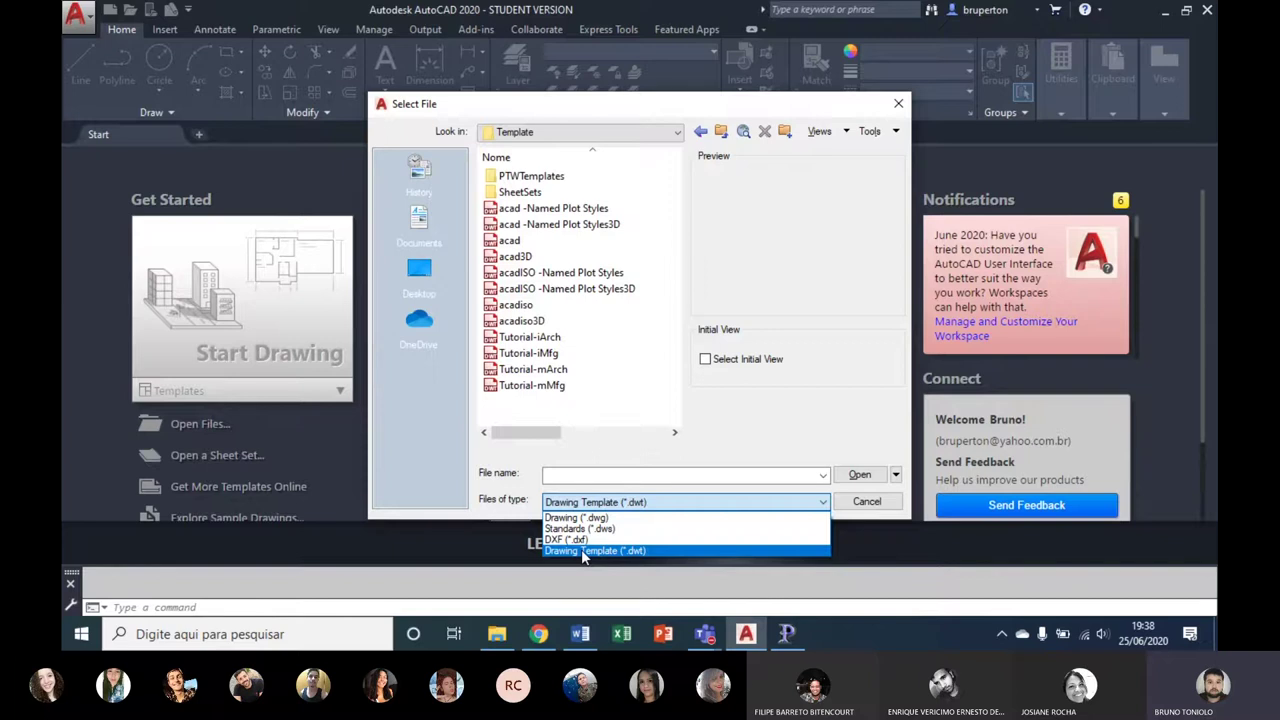
Step: Browse the Select File dialog to the escola folder on PROFESSORES (D:)
left_click(560, 105)
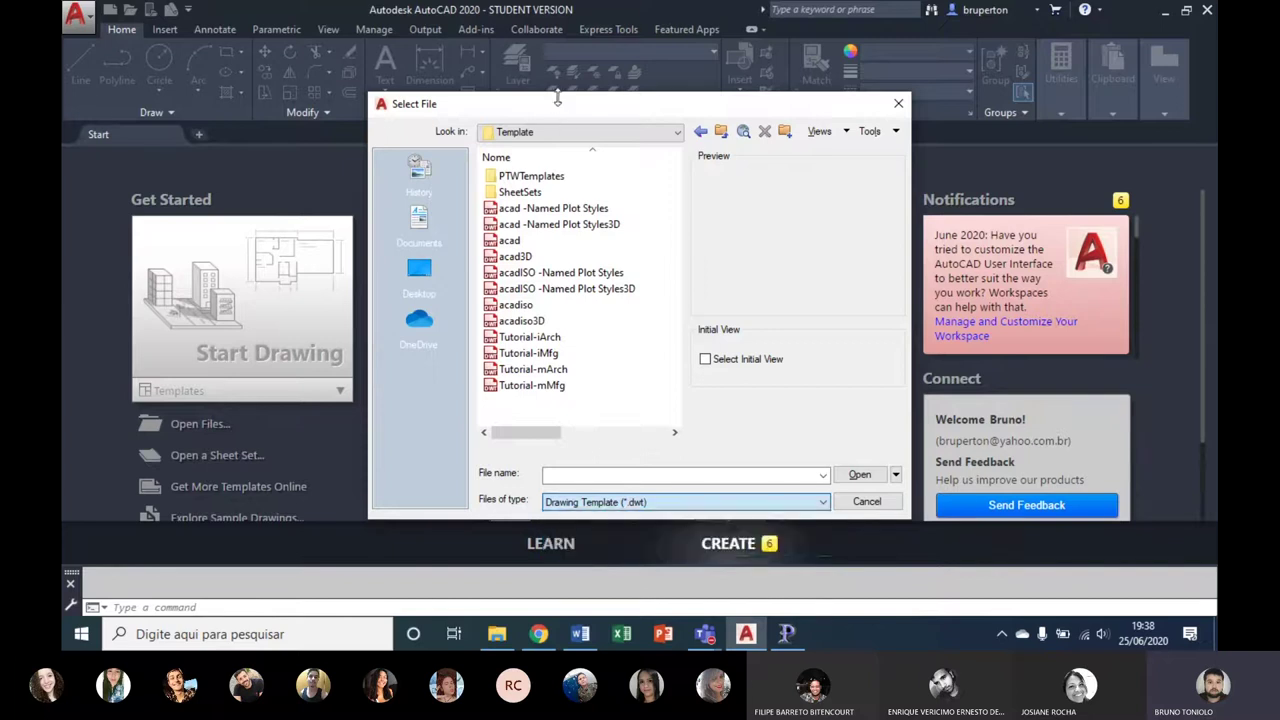
left_click(560, 131)
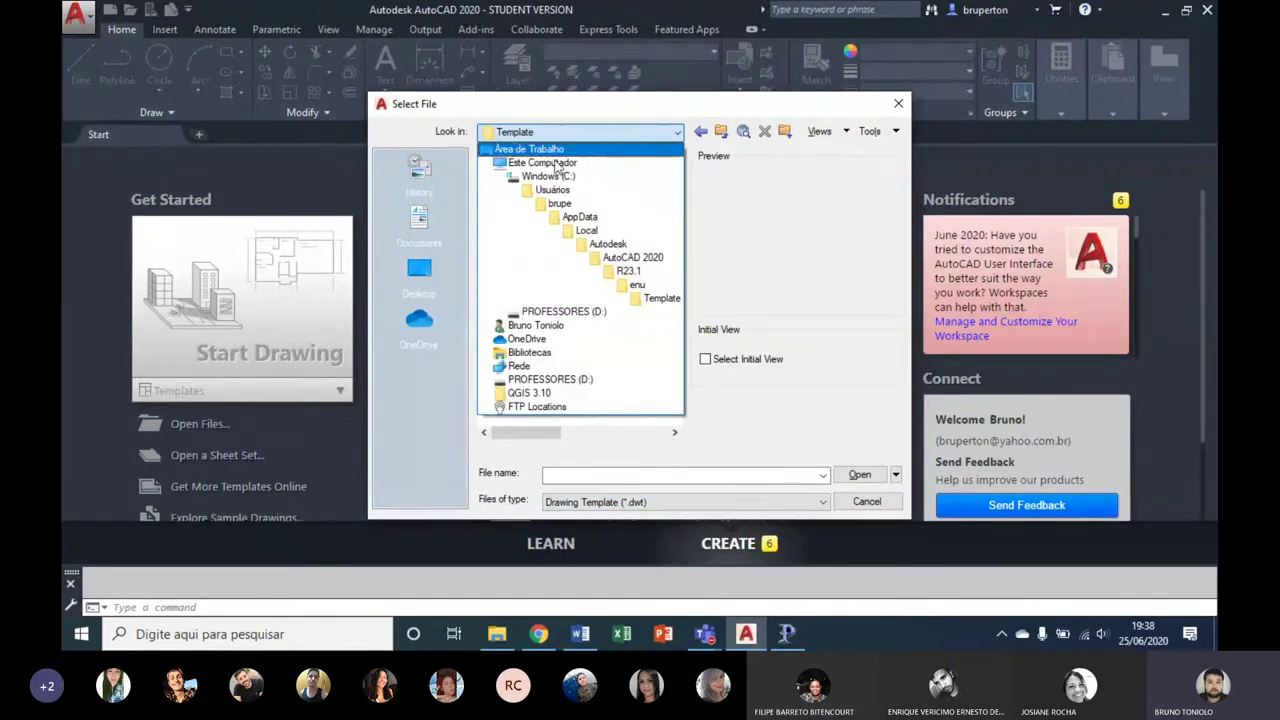
left_click(548, 313)
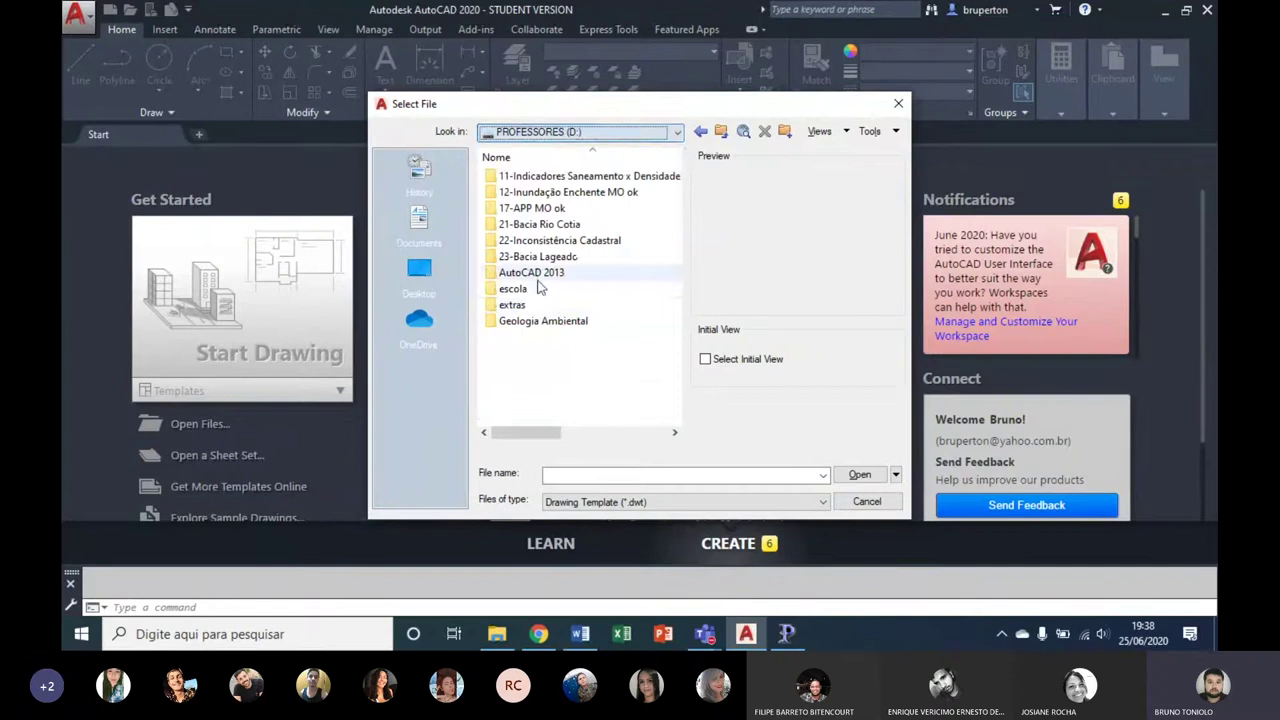
left_click(586, 131)
left_click(562, 189)
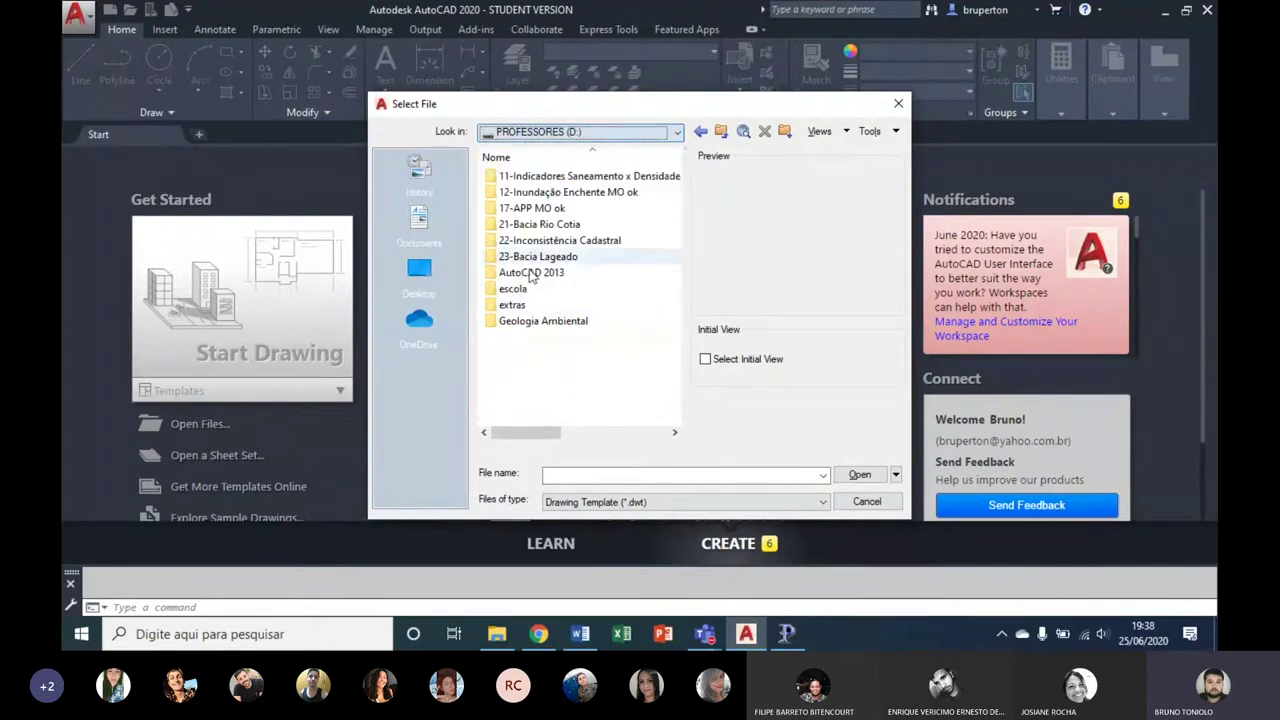
double_click(512, 304)
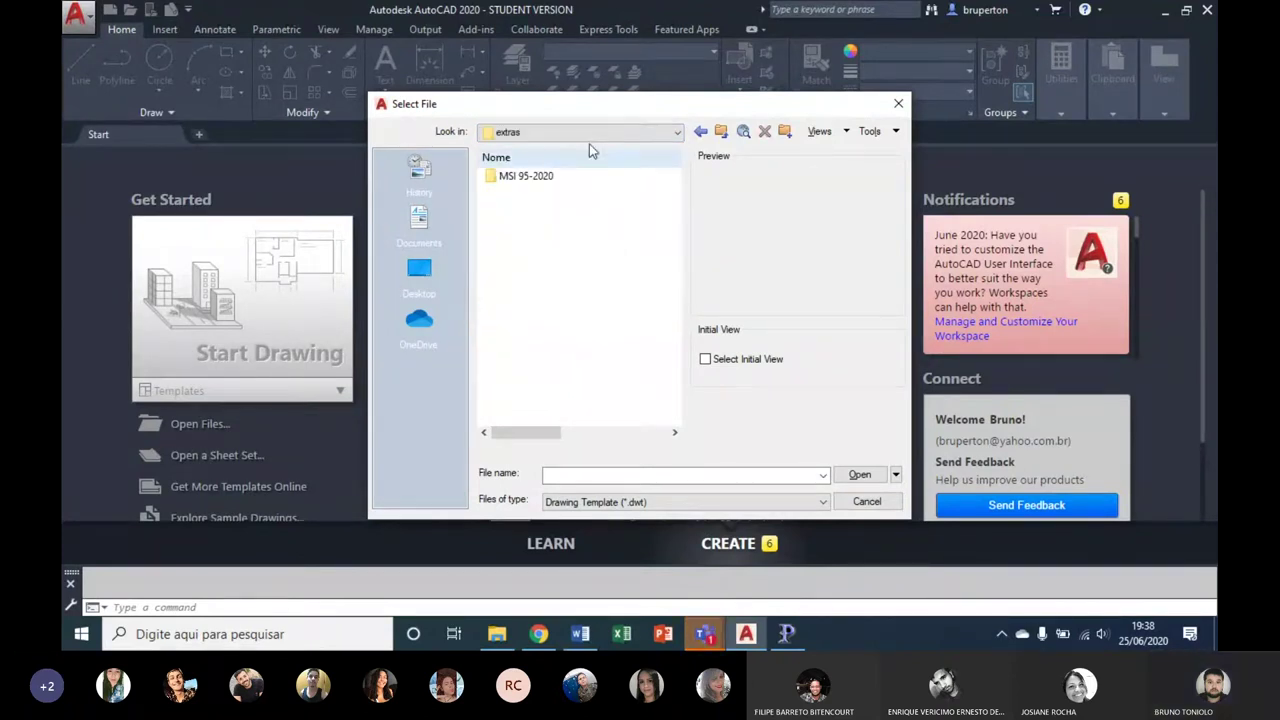
left_click(720, 131)
double_click(520, 289)
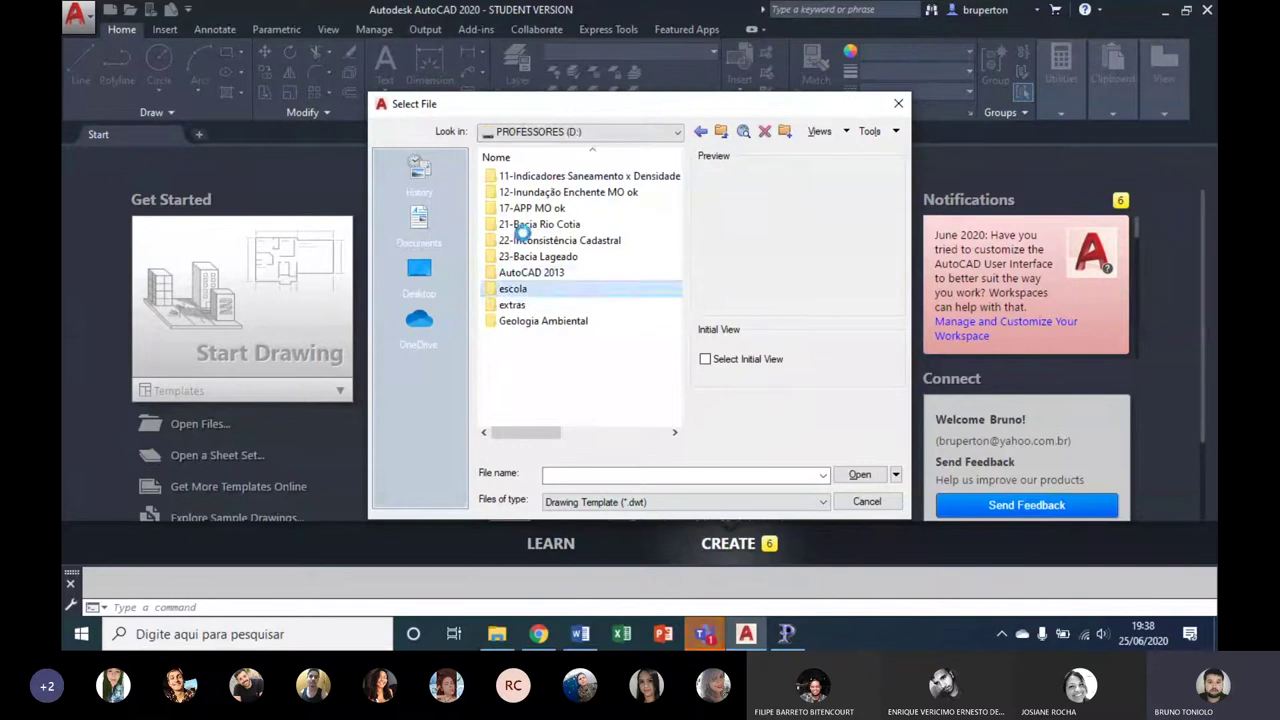
Step: Extract the Template_KK archive in place with Extract Here
double_click(506, 175)
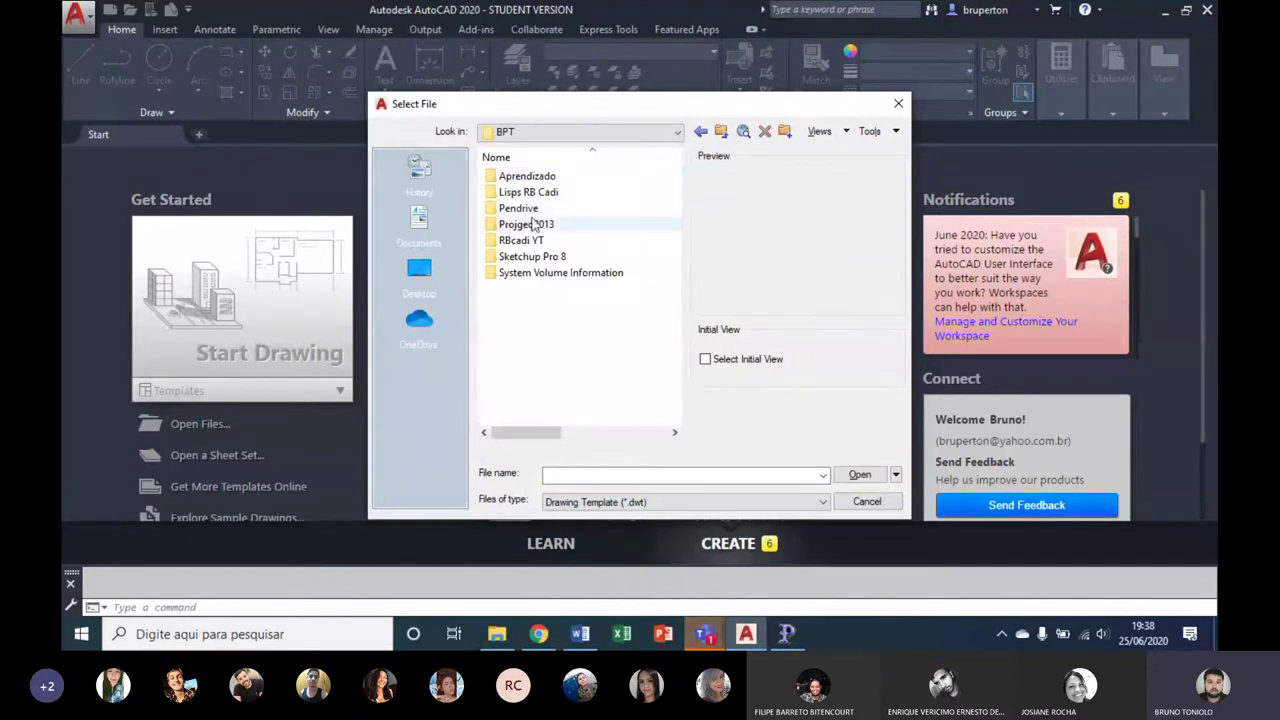
left_click(701, 133)
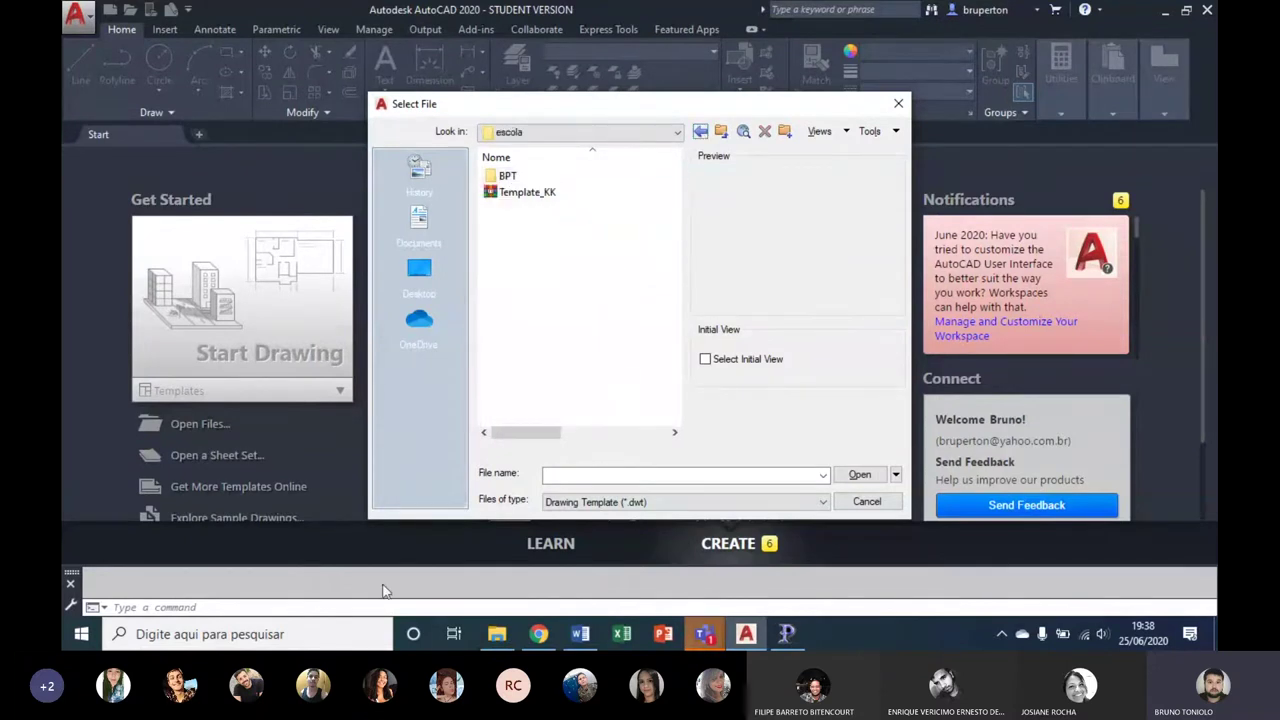
left_click(526, 194)
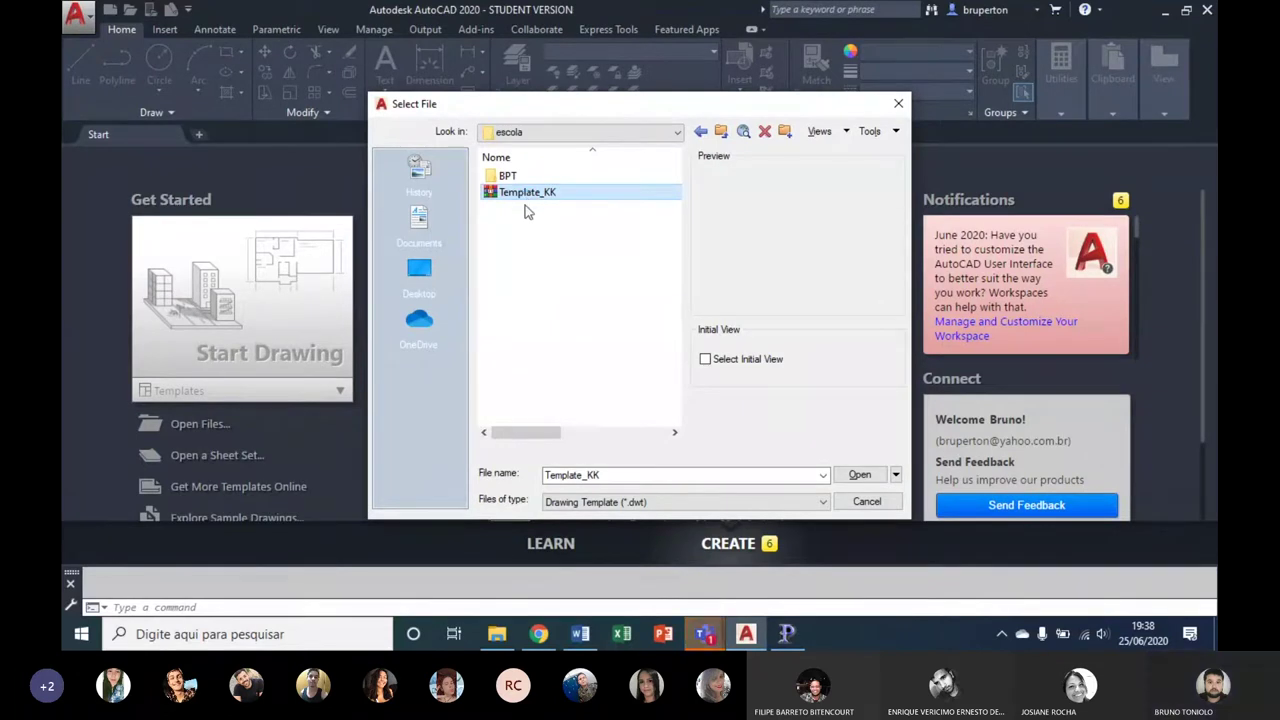
right_click(527, 197)
left_click(572, 300)
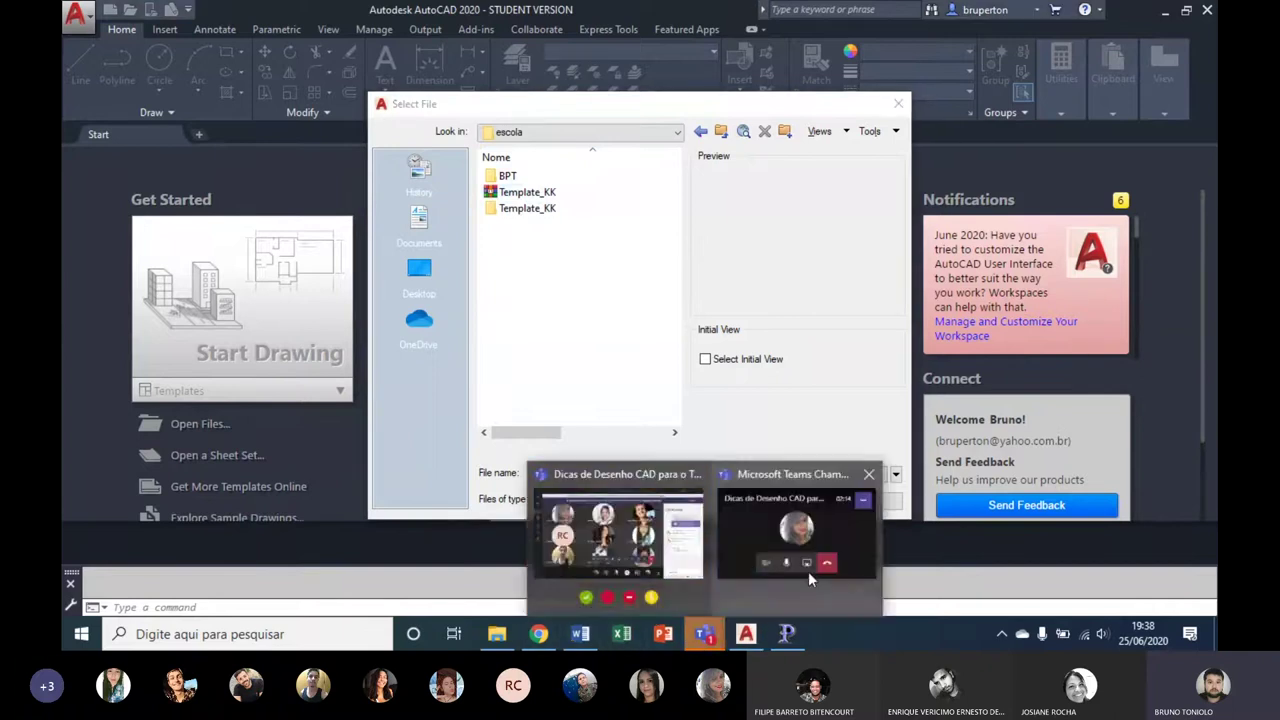
Step: In the Teams meeting chat, start attaching a file from this computer
left_click(772, 510)
left_click(960, 530)
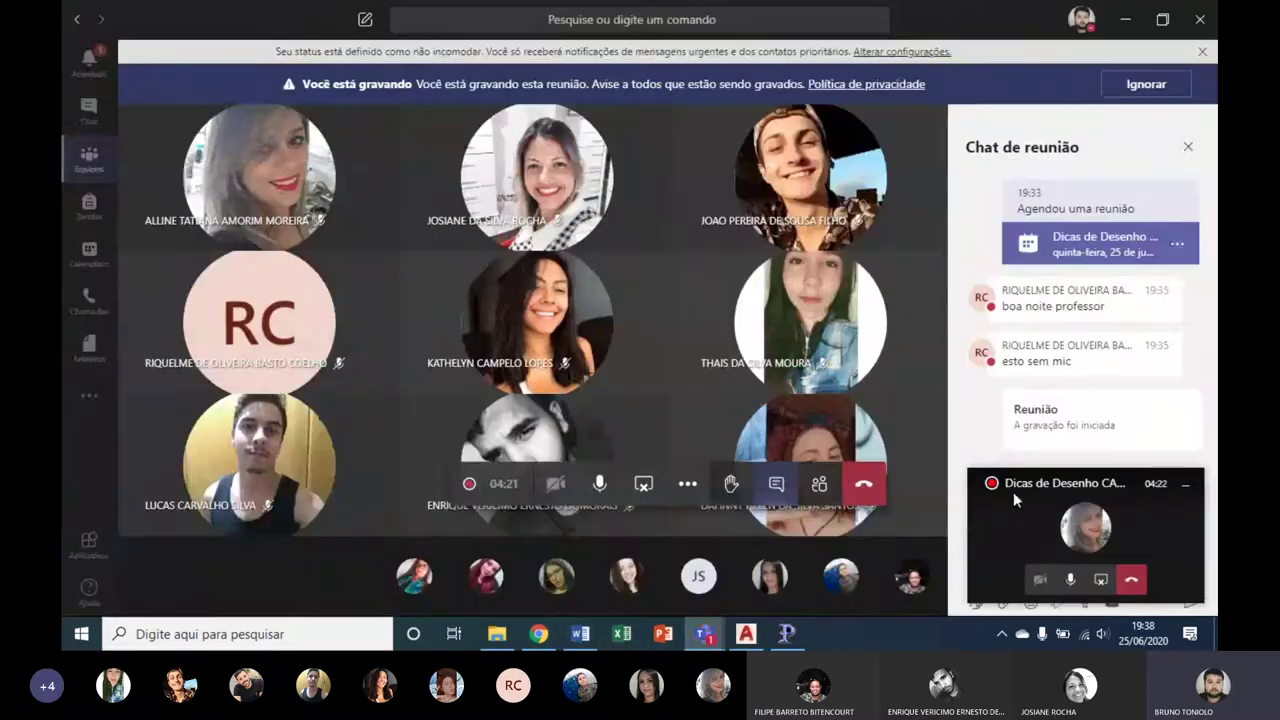
left_click(1186, 492)
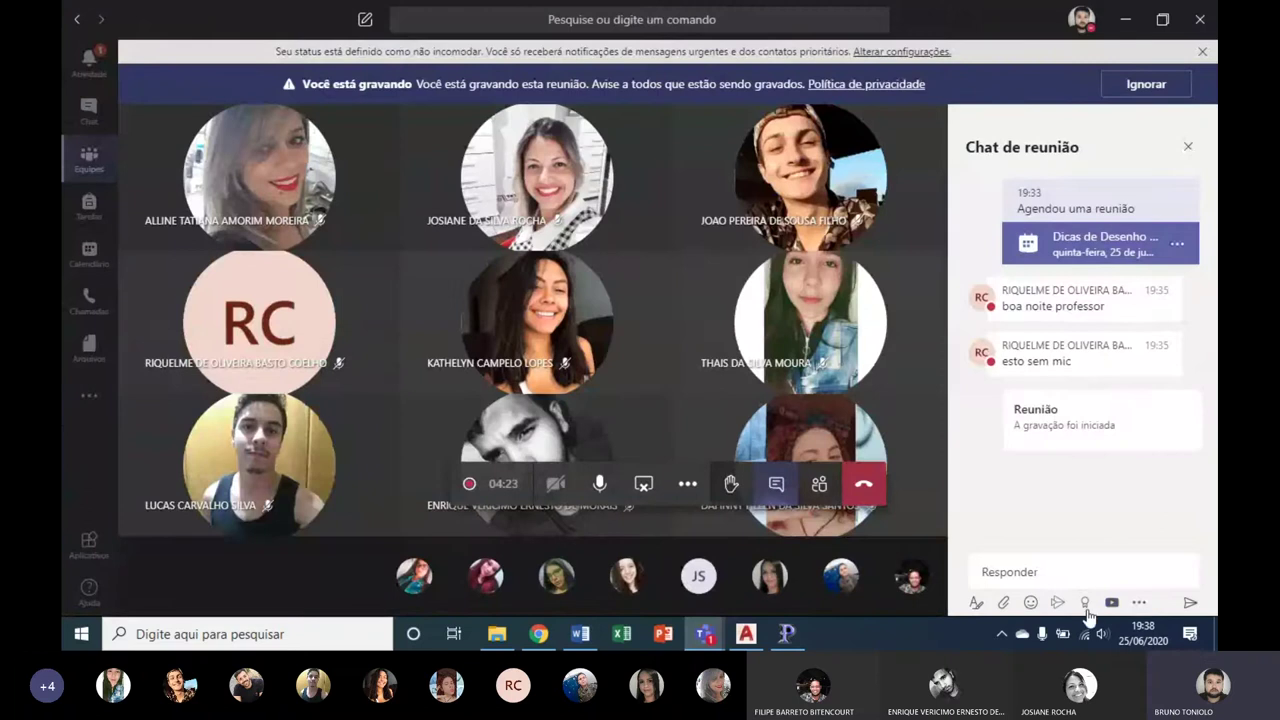
left_click(1003, 603)
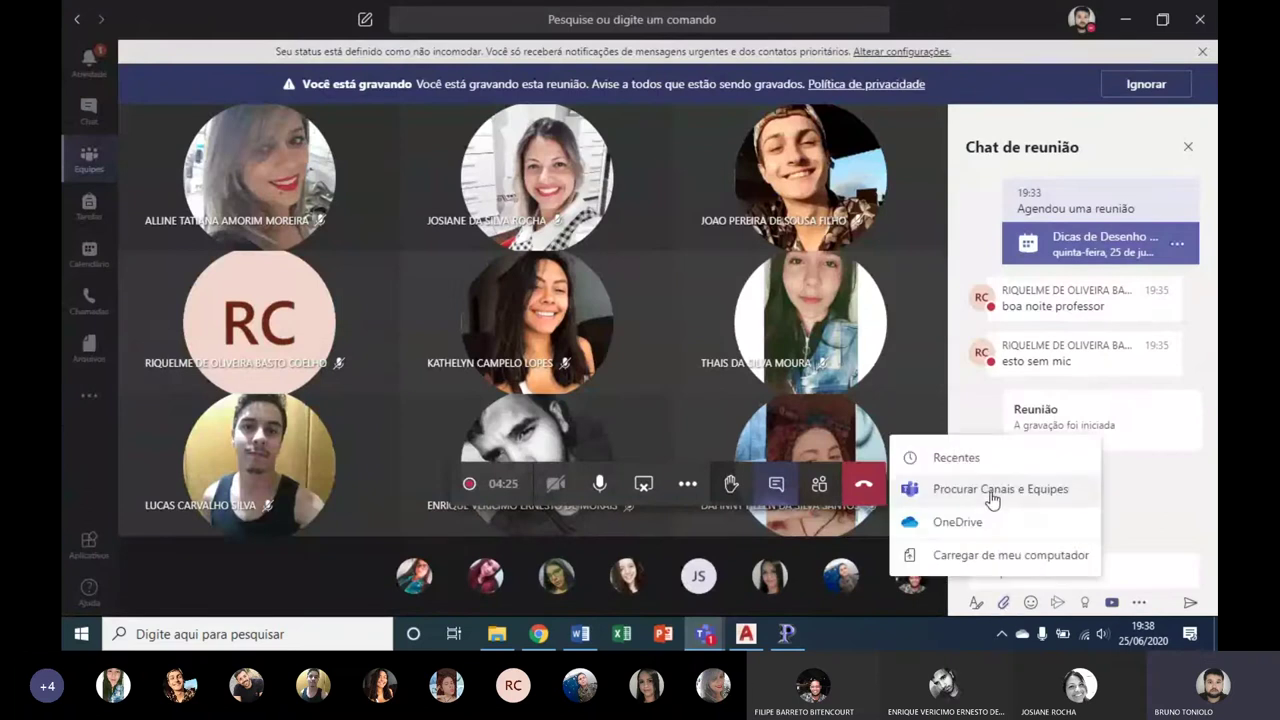
left_click(990, 552)
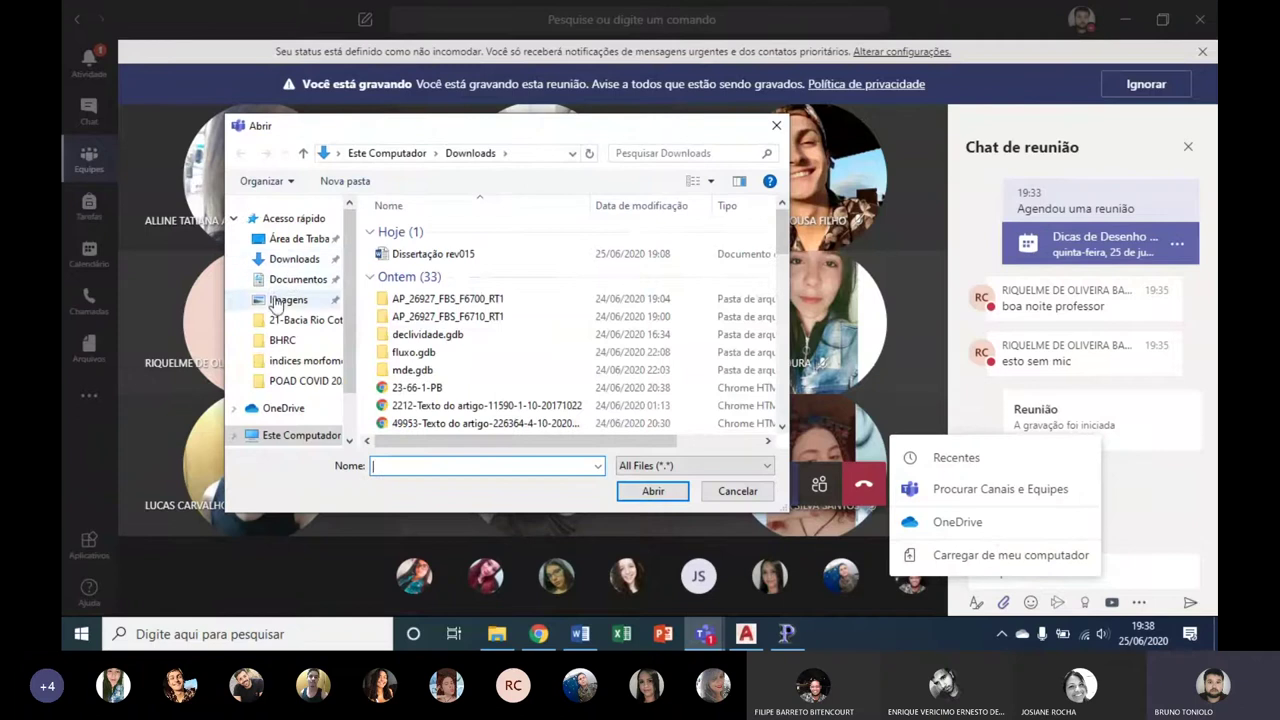
Step: Browse to D:\escola and look inside the extracted Template_KK folder
scroll(284, 305, "down", 2)
left_click(276, 410)
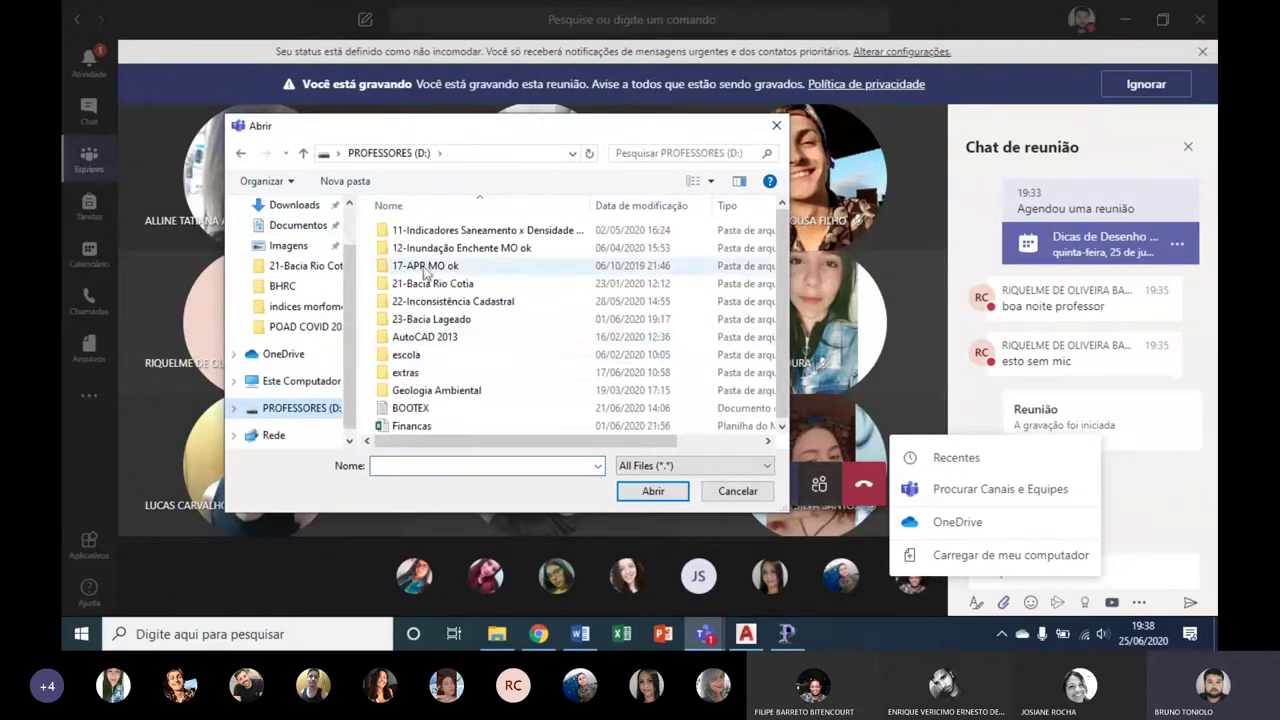
double_click(406, 356)
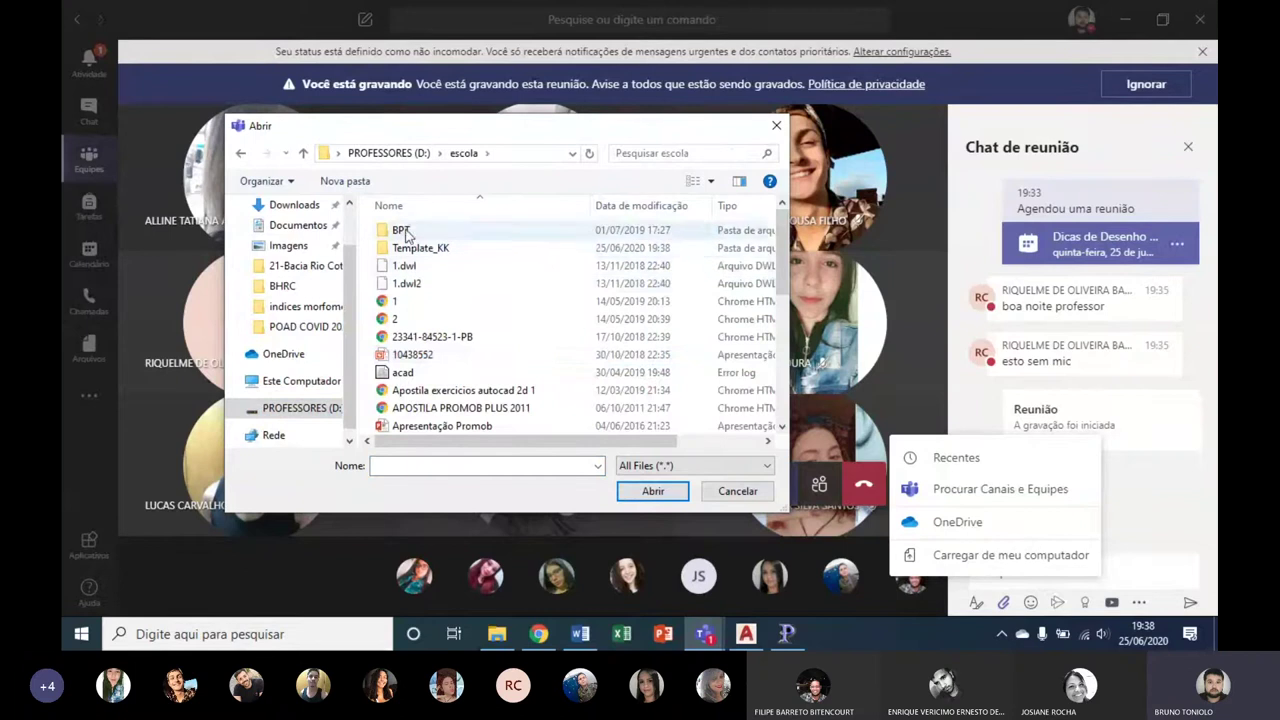
scroll(465, 280, "down", 3)
scroll(470, 285, "down", 1)
scroll(470, 285, "down", 2)
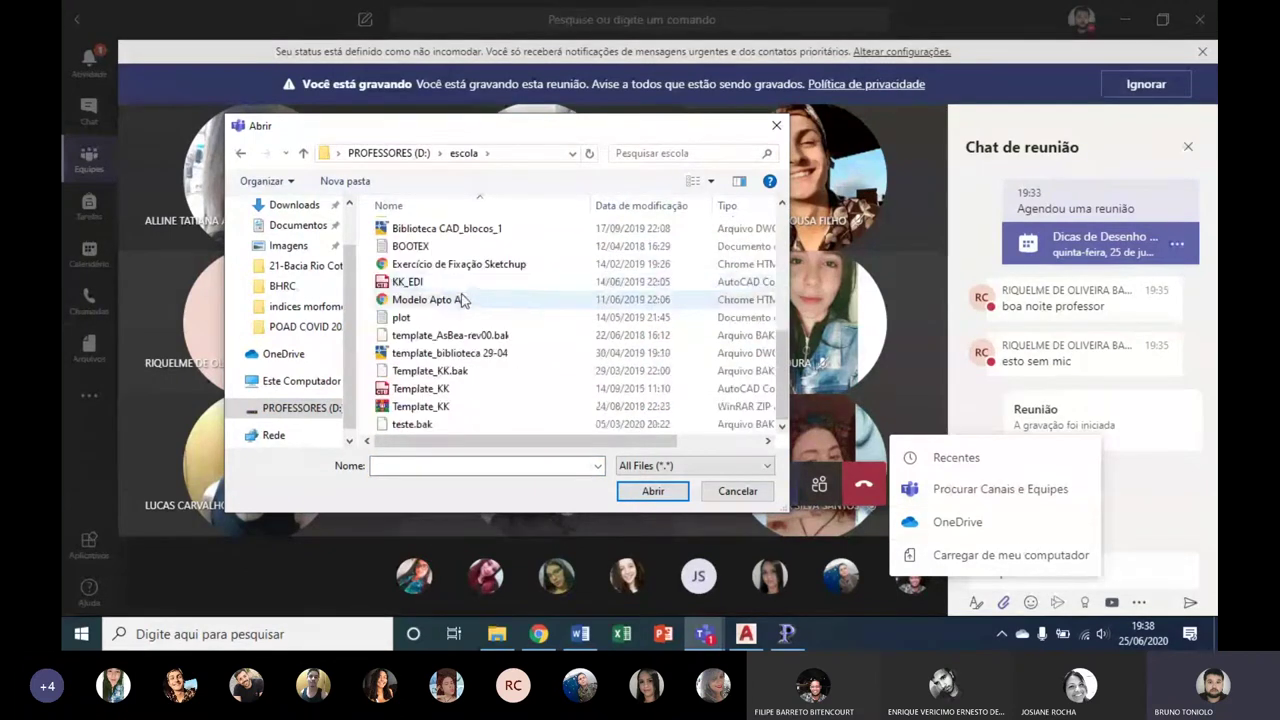
left_click(416, 408)
scroll(416, 380, "up", 3)
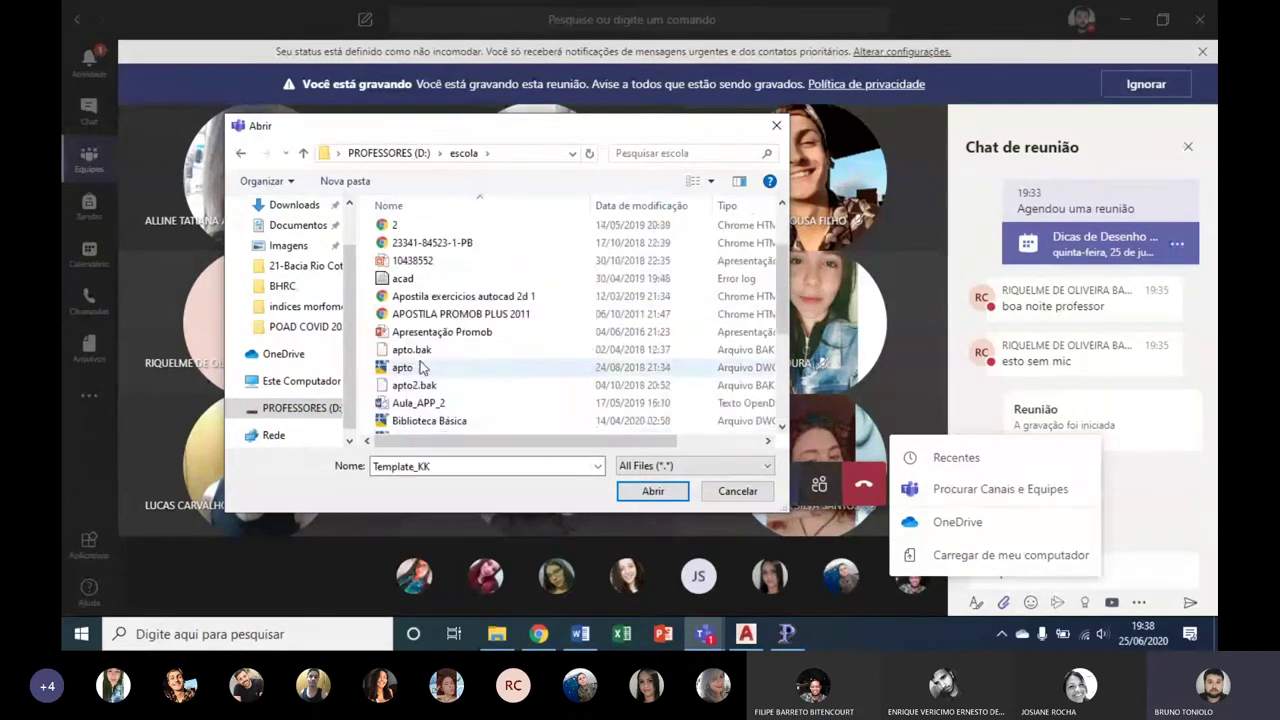
scroll(416, 320, "up", 2)
left_click(416, 250)
double_click(416, 256)
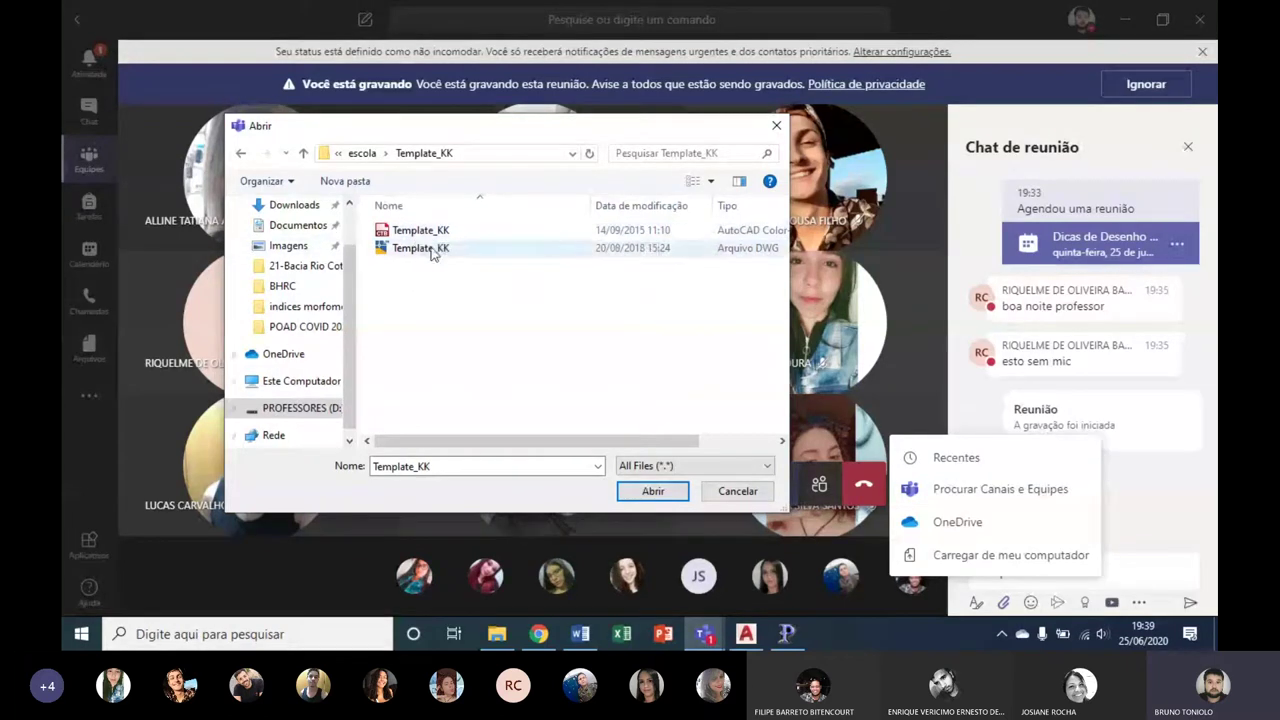
Step: Return to escola and choose Template_KK.zip as the chat attachment
left_click(240, 153)
scroll(464, 337, "down", 2)
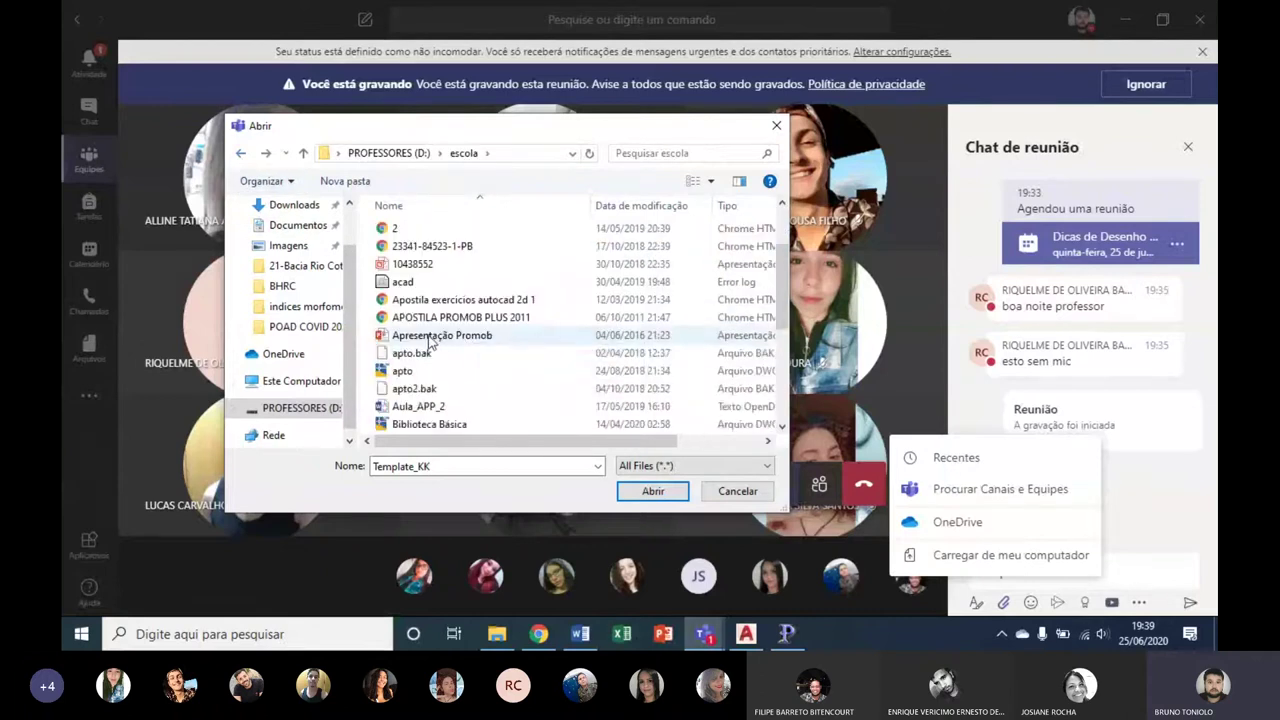
scroll(430, 342, "down", 1)
scroll(434, 332, "down", 1)
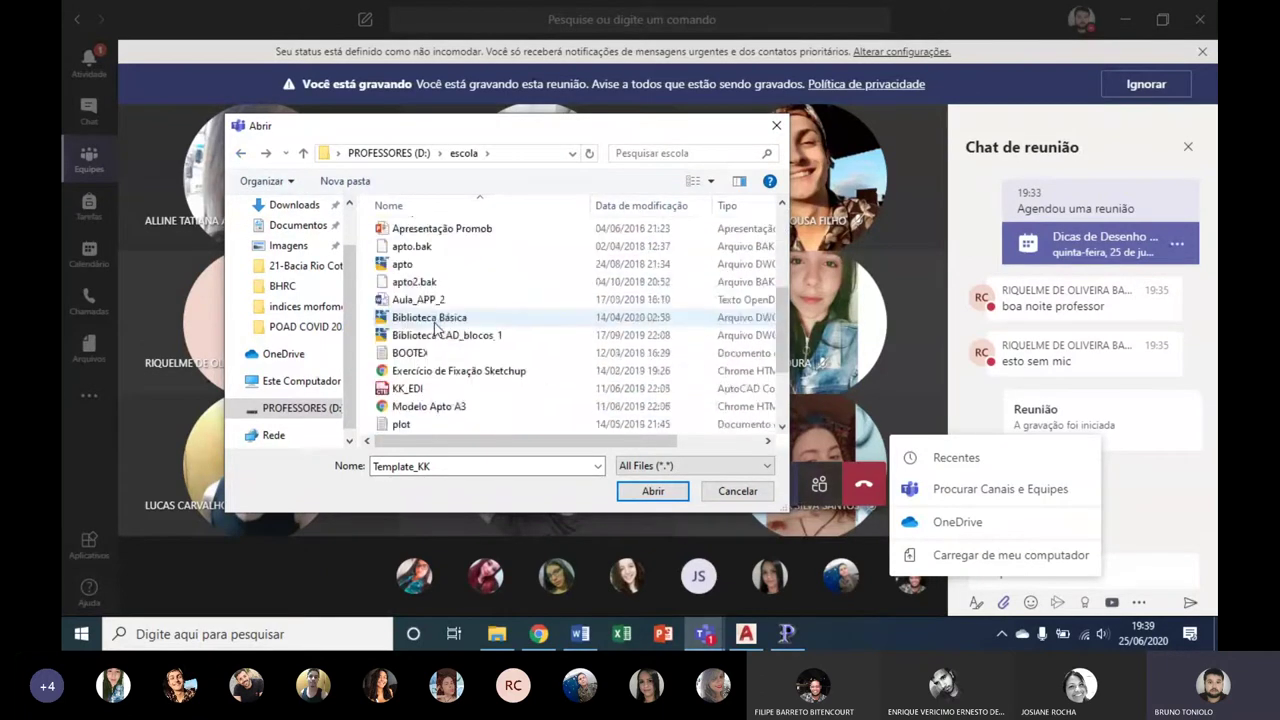
scroll(436, 328, "down", 2)
left_click(443, 408)
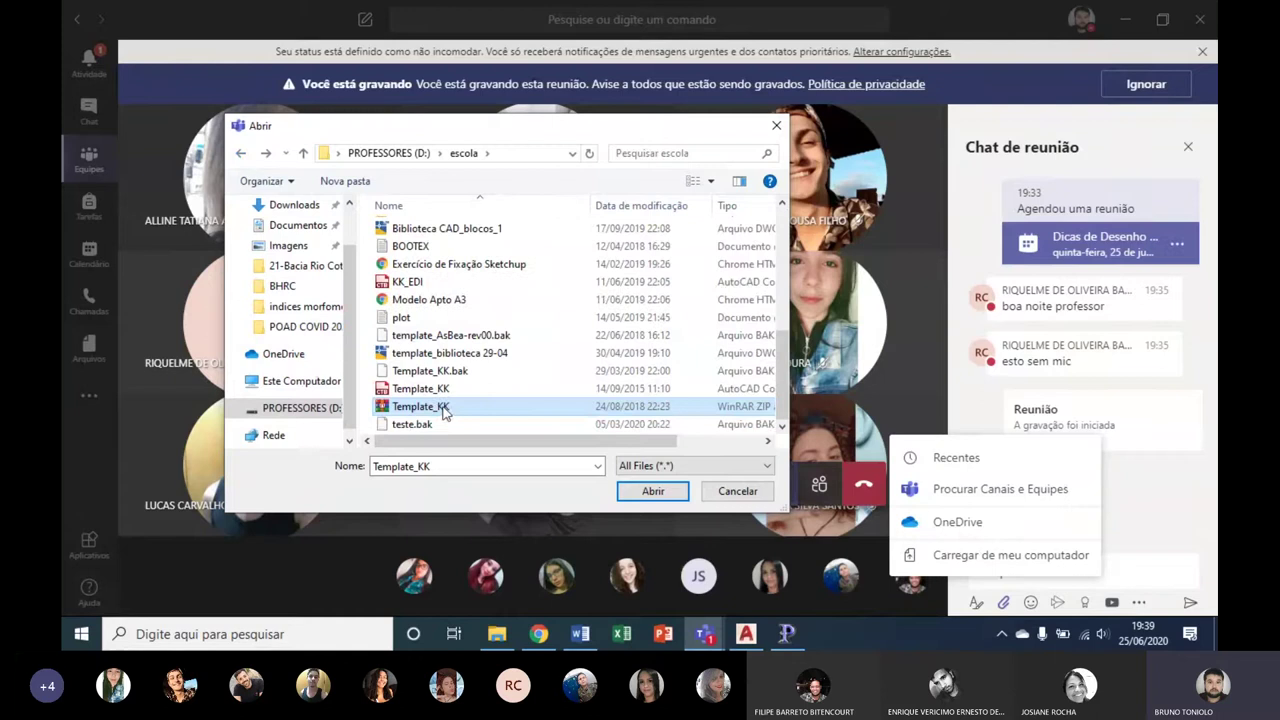
left_click(440, 424)
double_click(443, 406)
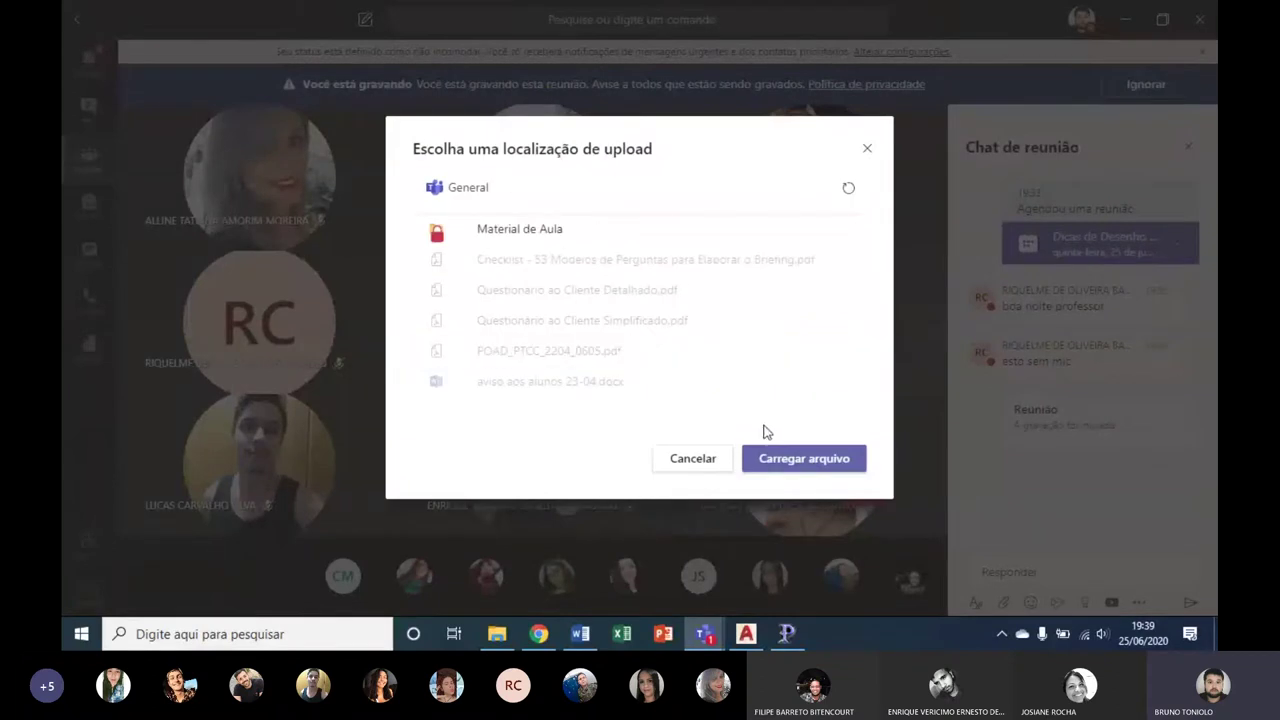
left_click(495, 234)
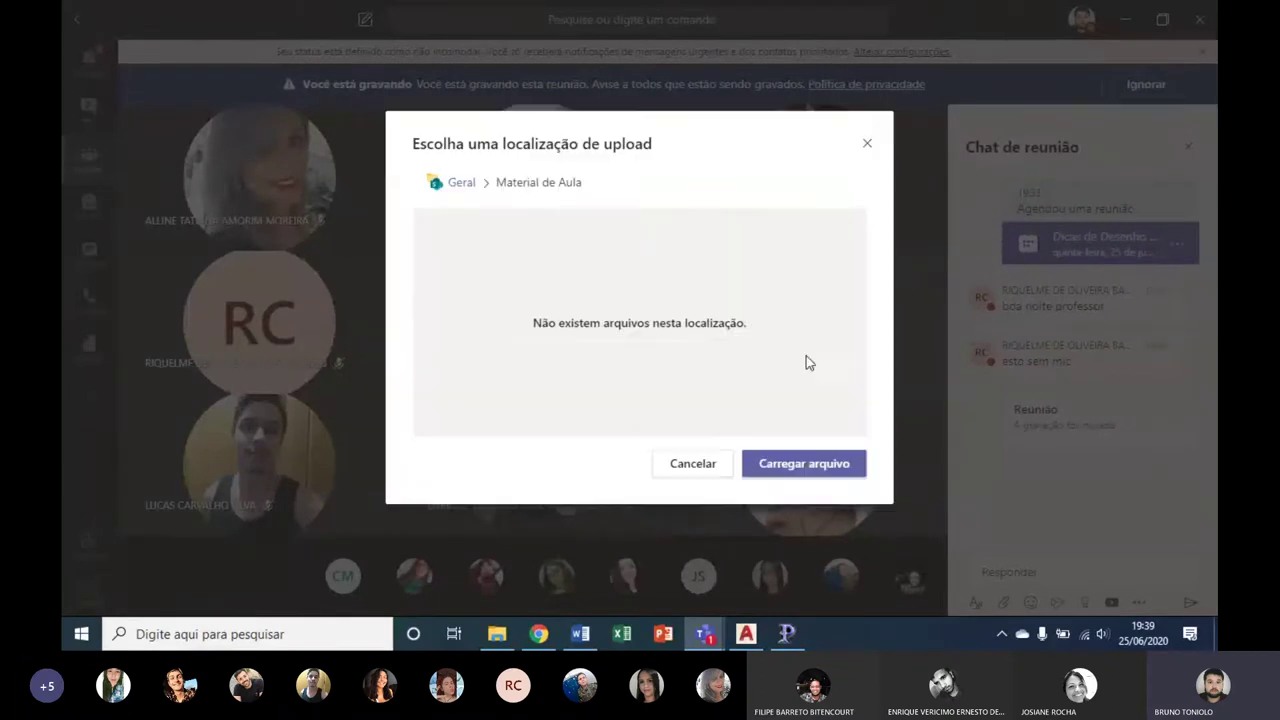
left_click(800, 461)
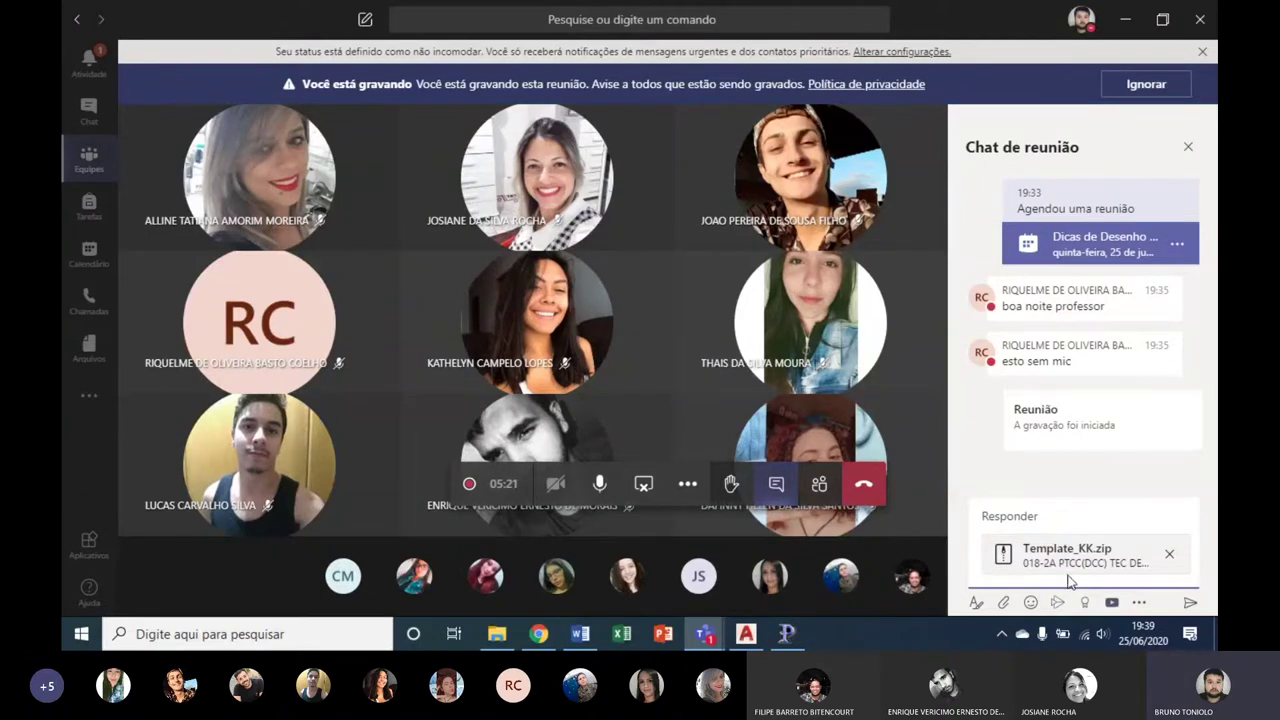
left_click(1190, 602)
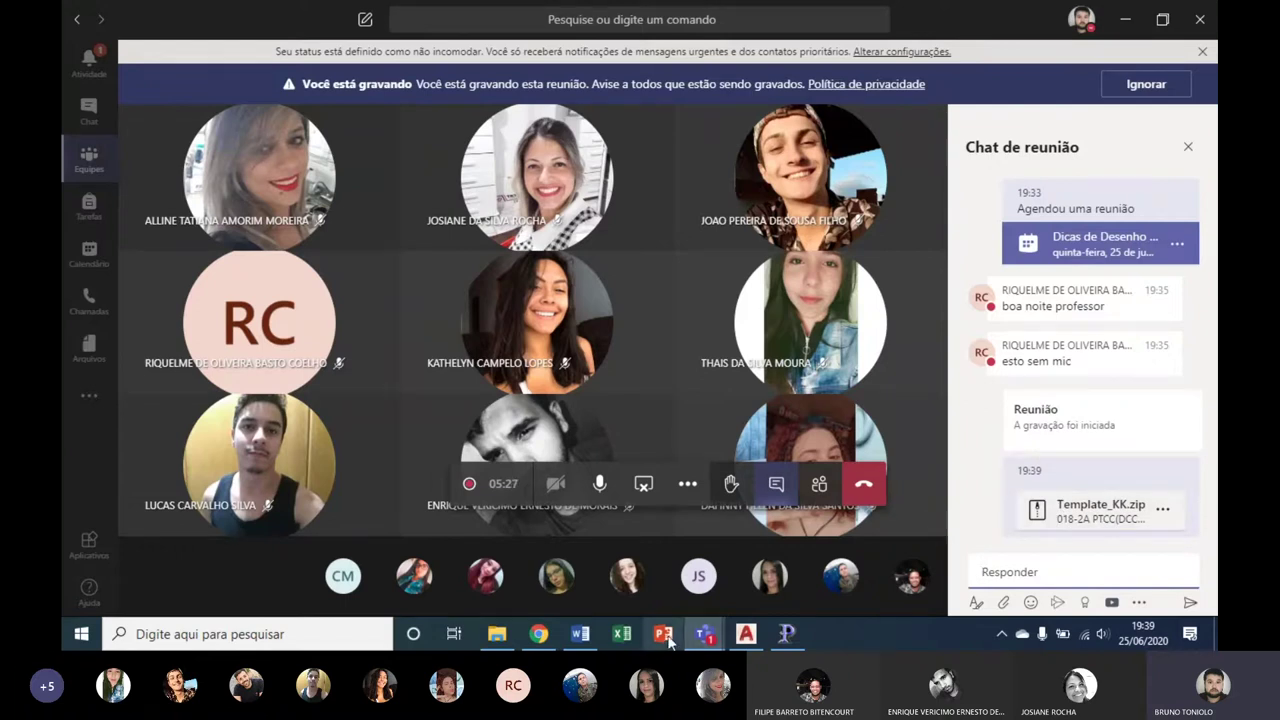
Step: Open Template_KK.dwg read-only from its Template_KK folder, listing Drawing (*.dwg) files
left_click(745, 638)
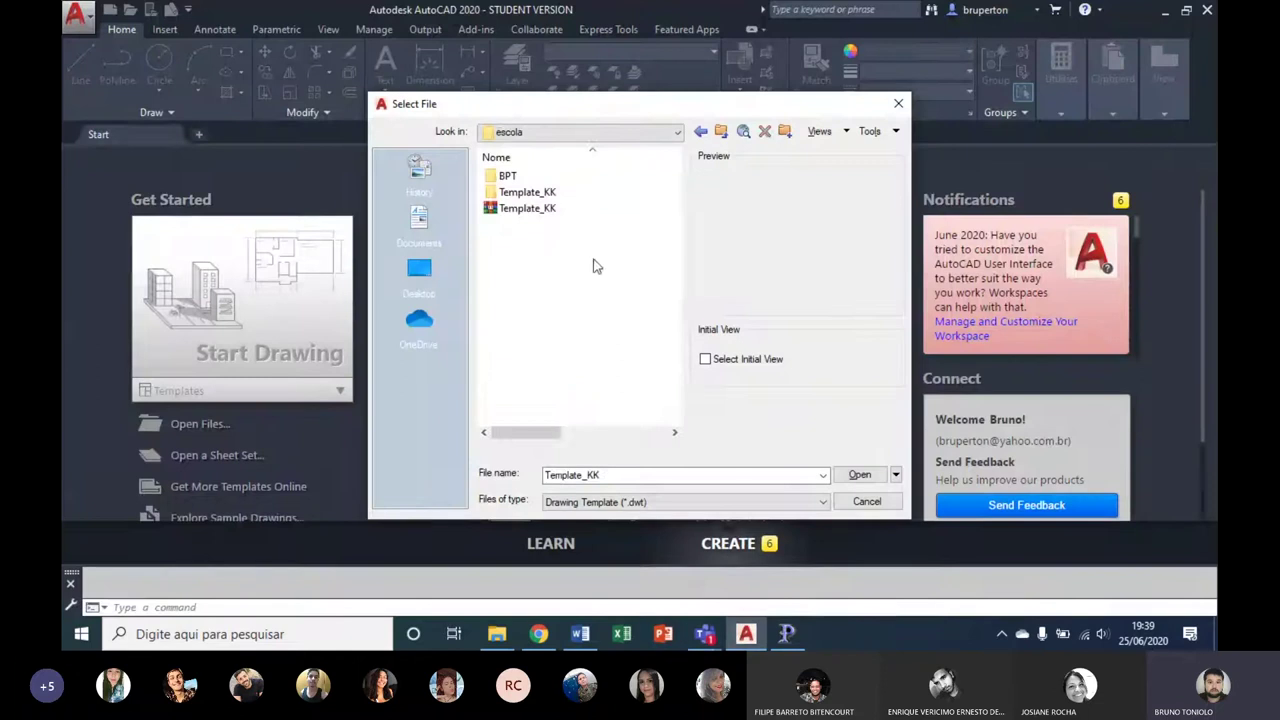
double_click(540, 192)
left_click(575, 502)
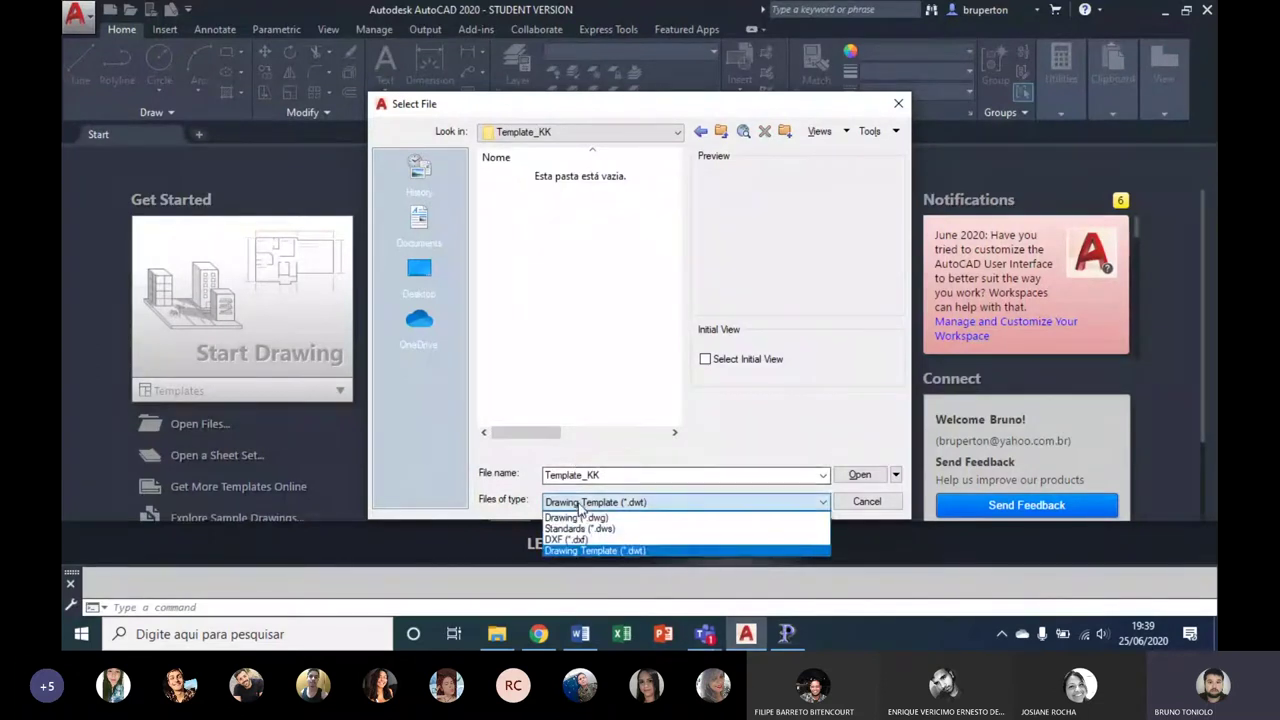
left_click(575, 514)
double_click(533, 178)
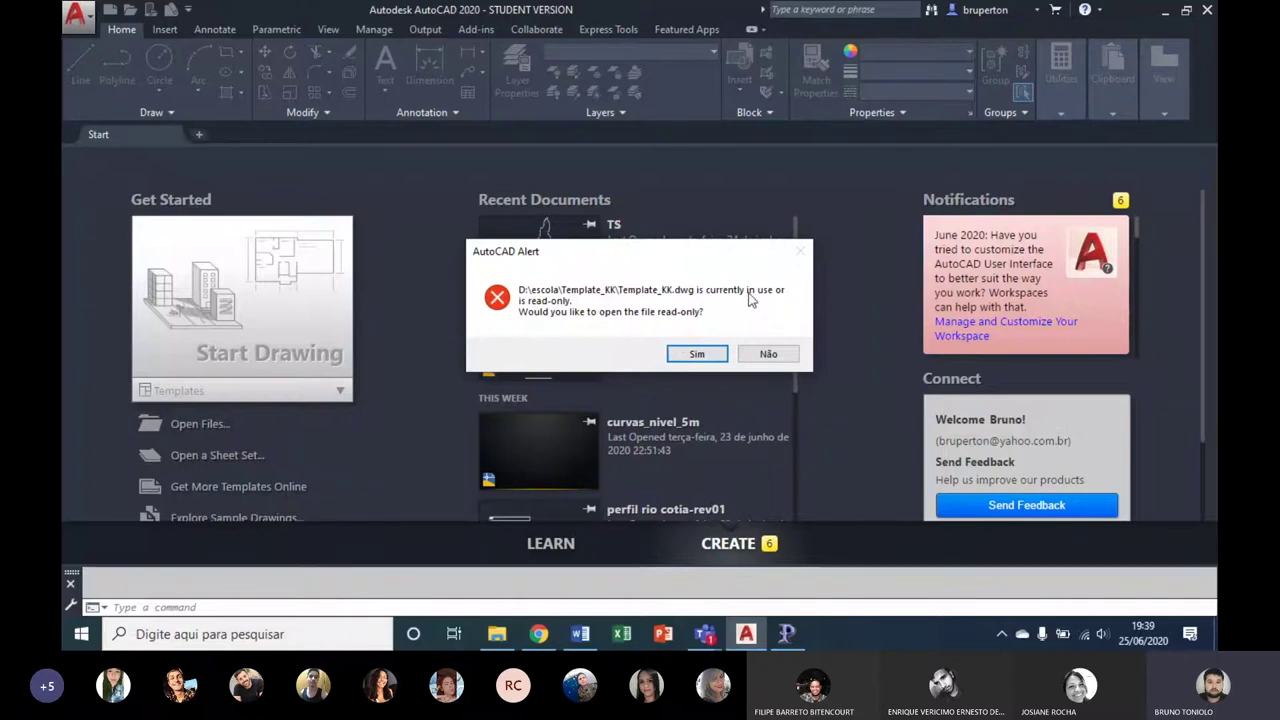
left_click(769, 353)
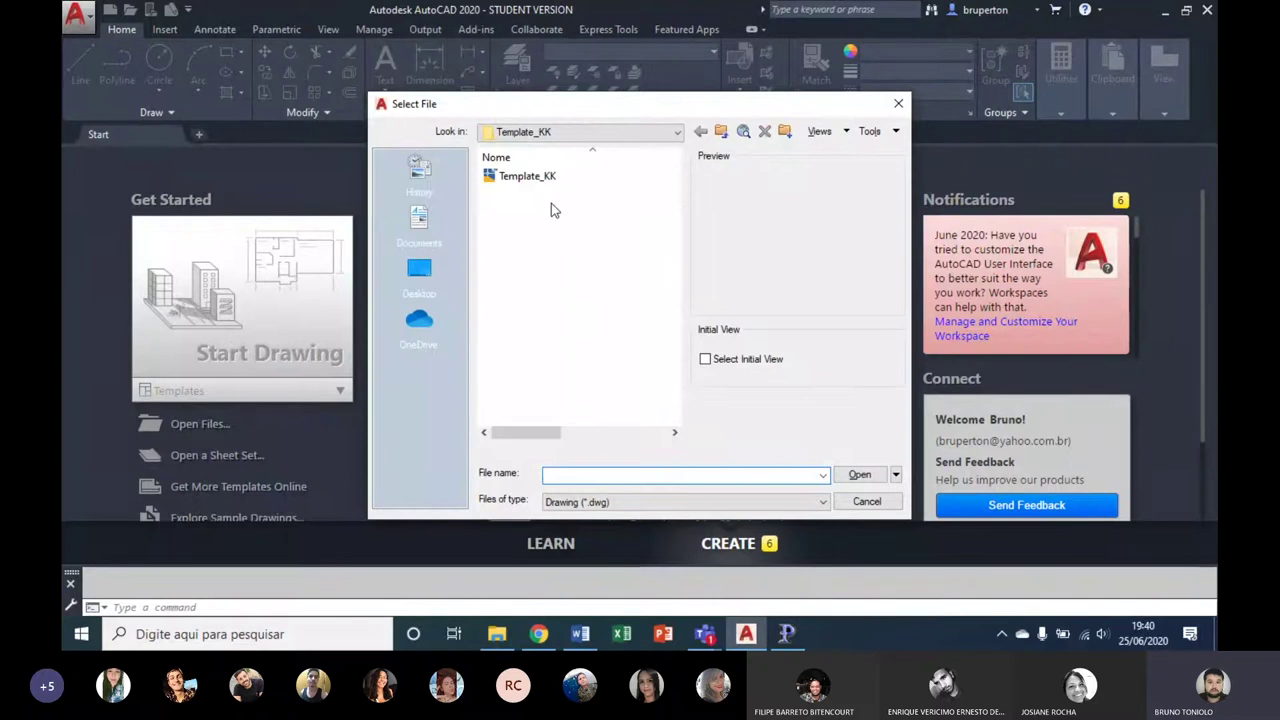
left_click(551, 178)
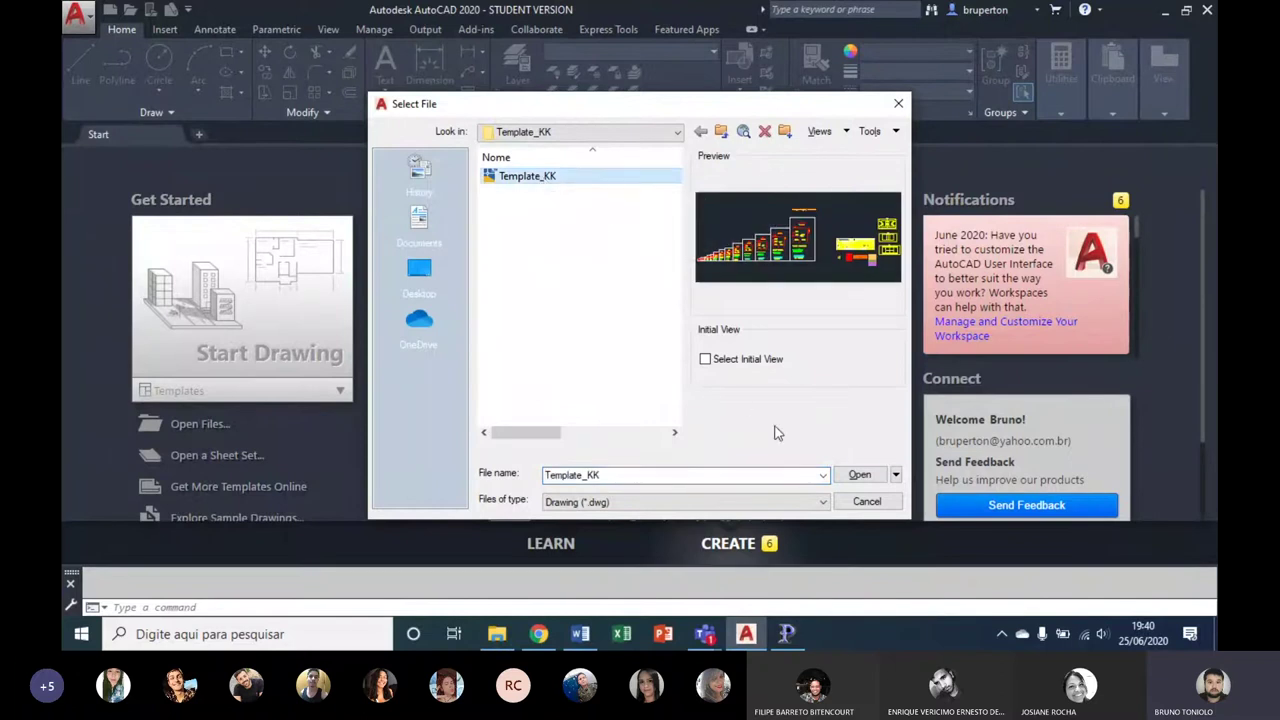
left_click(859, 475)
left_click(697, 354)
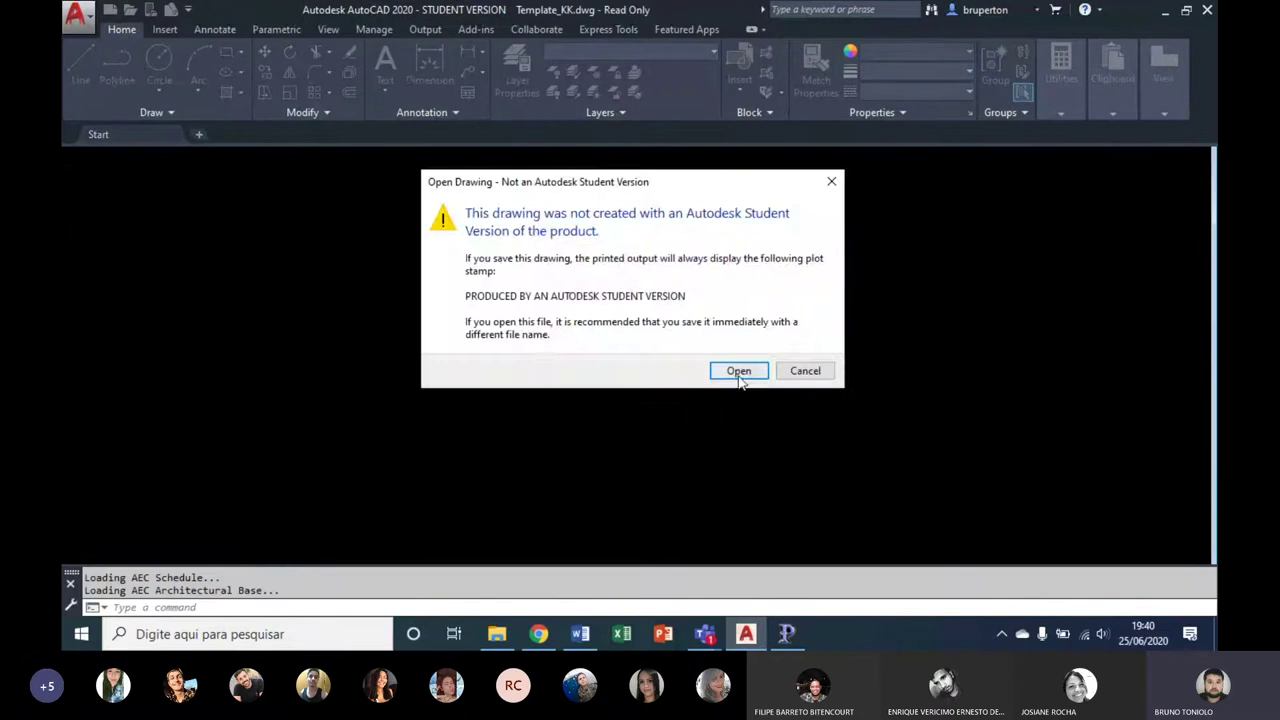
Step: Get past the student-version, AEC and proxy notices and close the Blocks palette
left_click(736, 370)
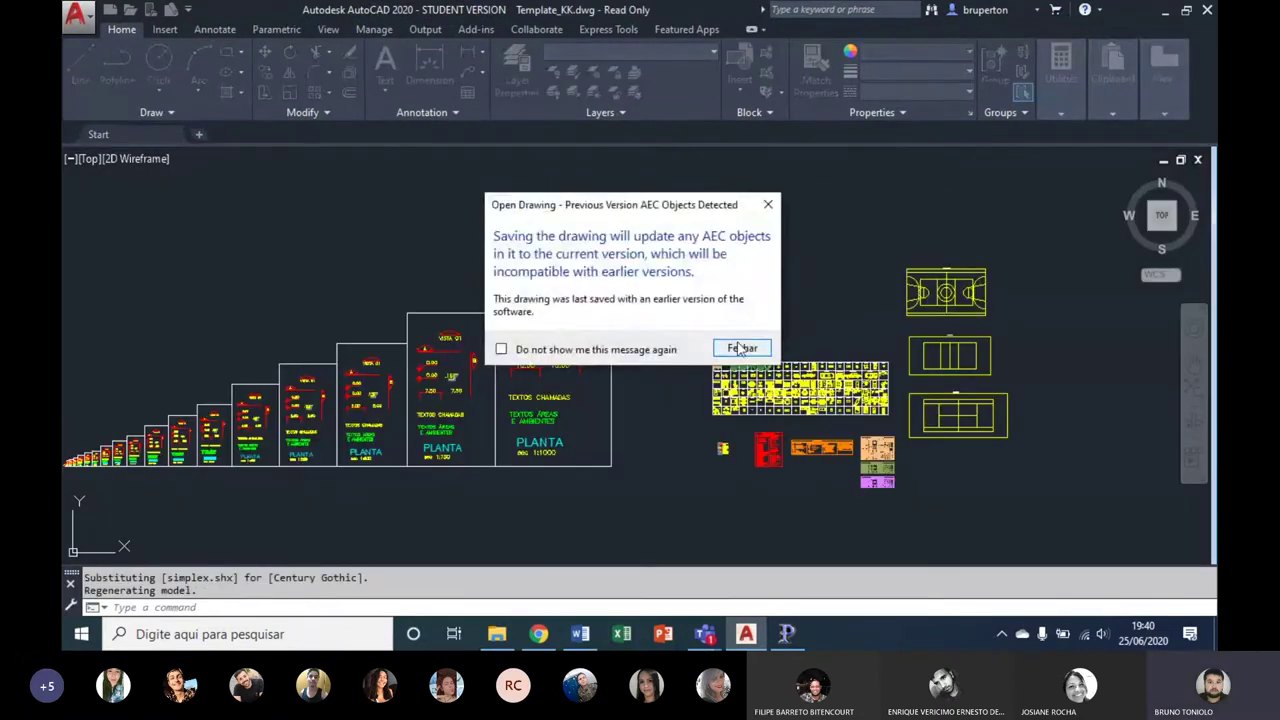
left_click(741, 348)
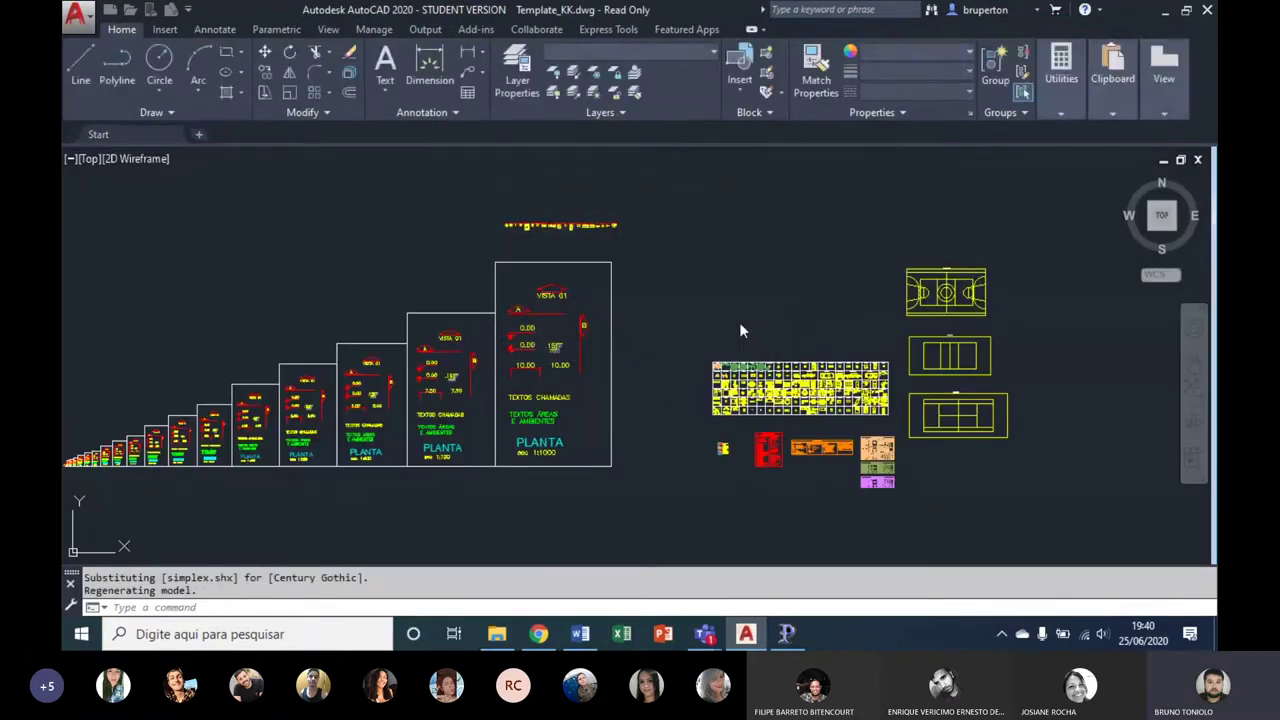
left_click(640, 434)
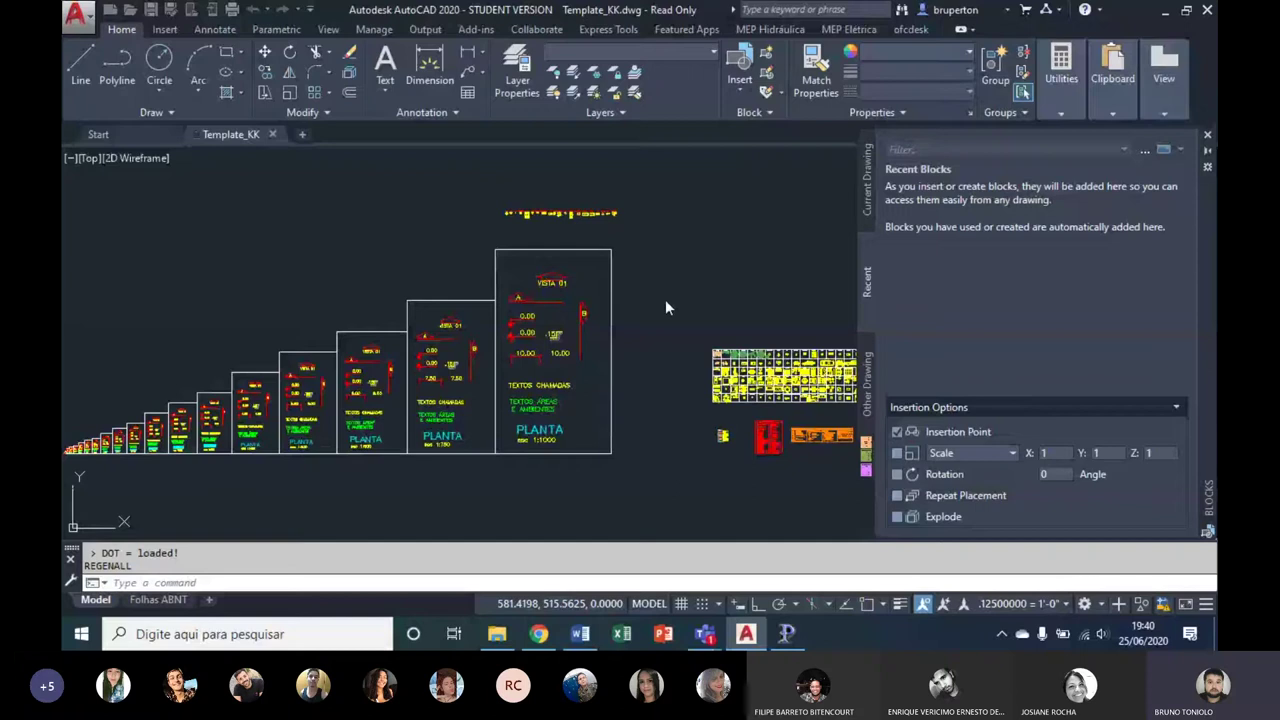
left_click(699, 294)
left_click(1208, 138)
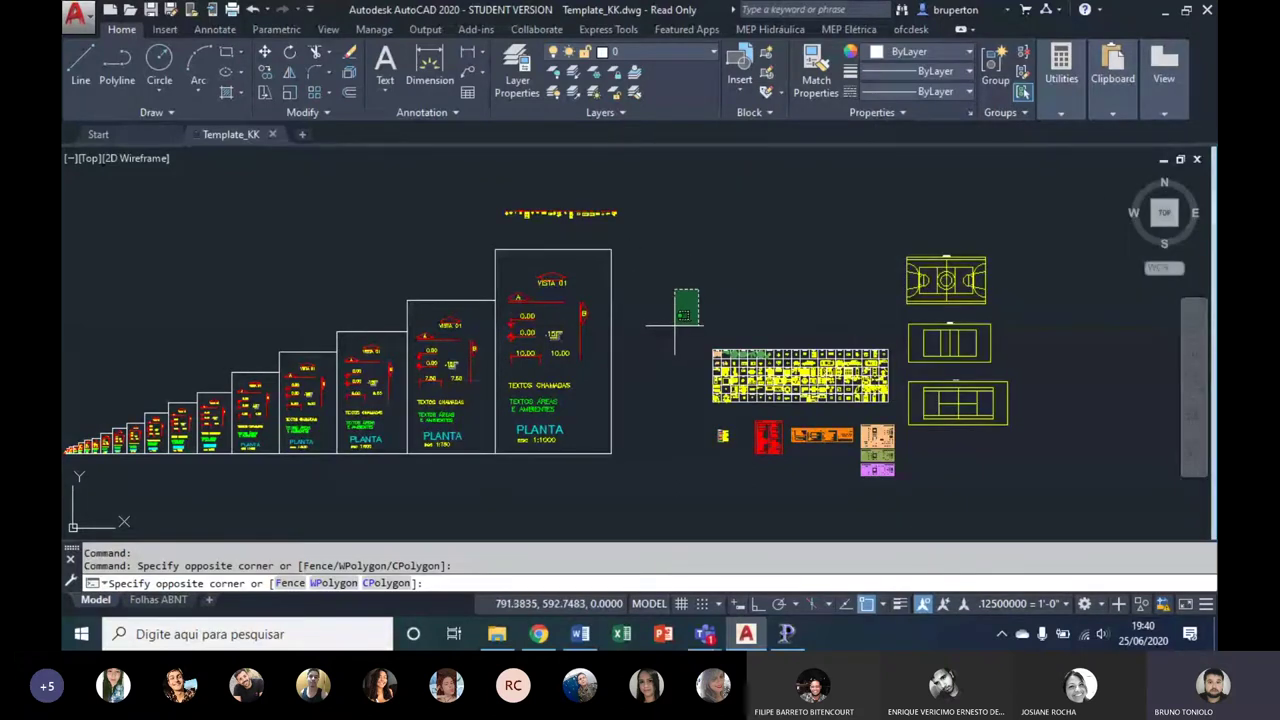
left_click(715, 278)
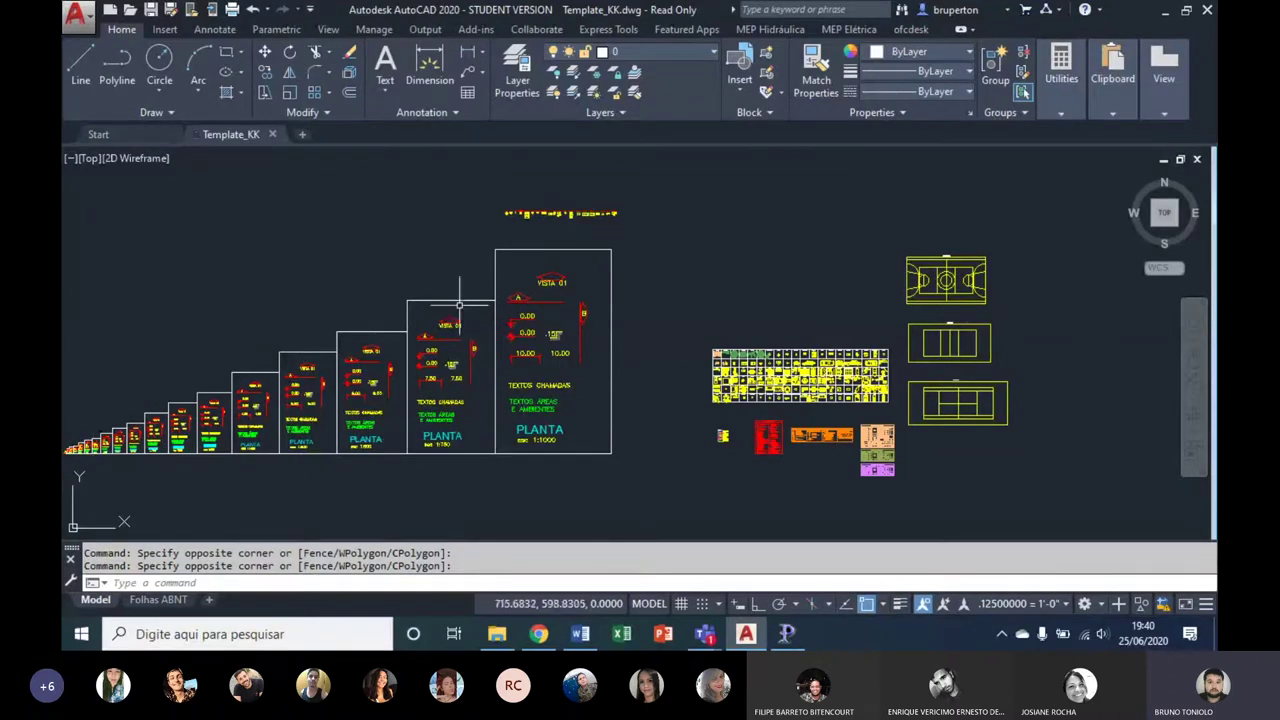
Step: Zoom and pan to the stepped PLANTA sheets from esc 1:400 to 1:1000
scroll(625, 467, "down", 3)
scroll(565, 470, "up", 5)
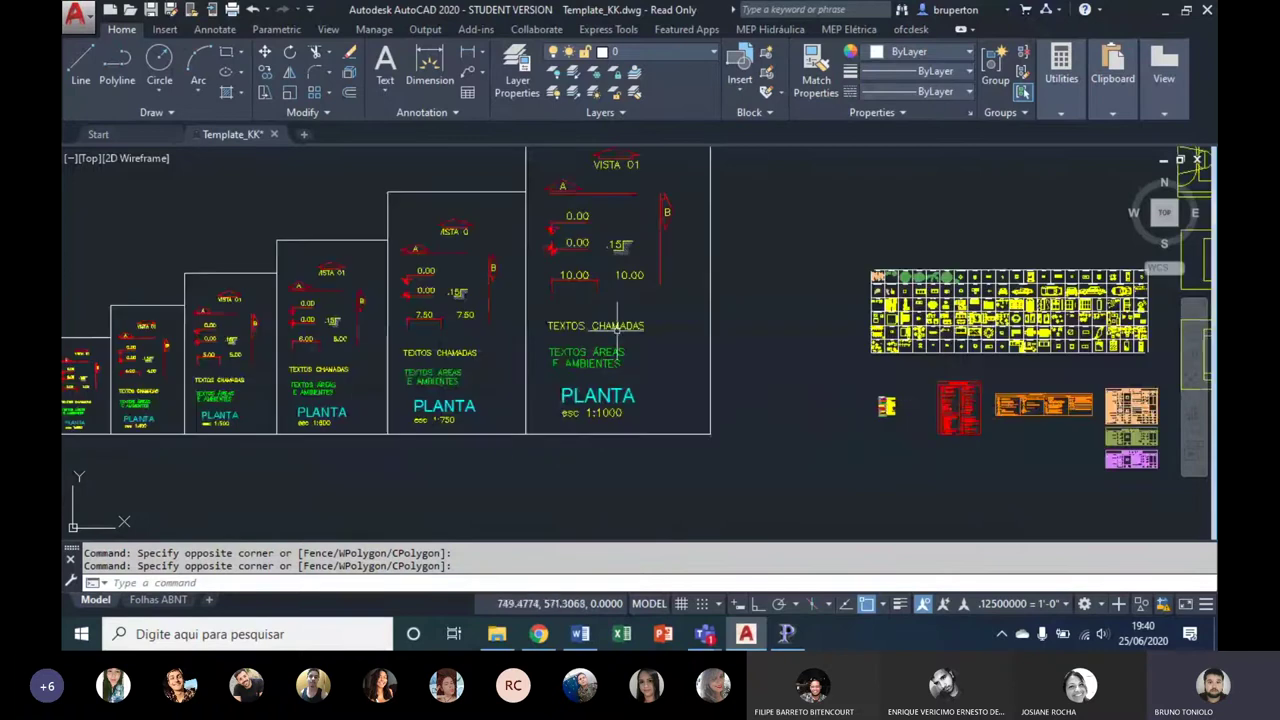
scroll(700, 400, "down", 2)
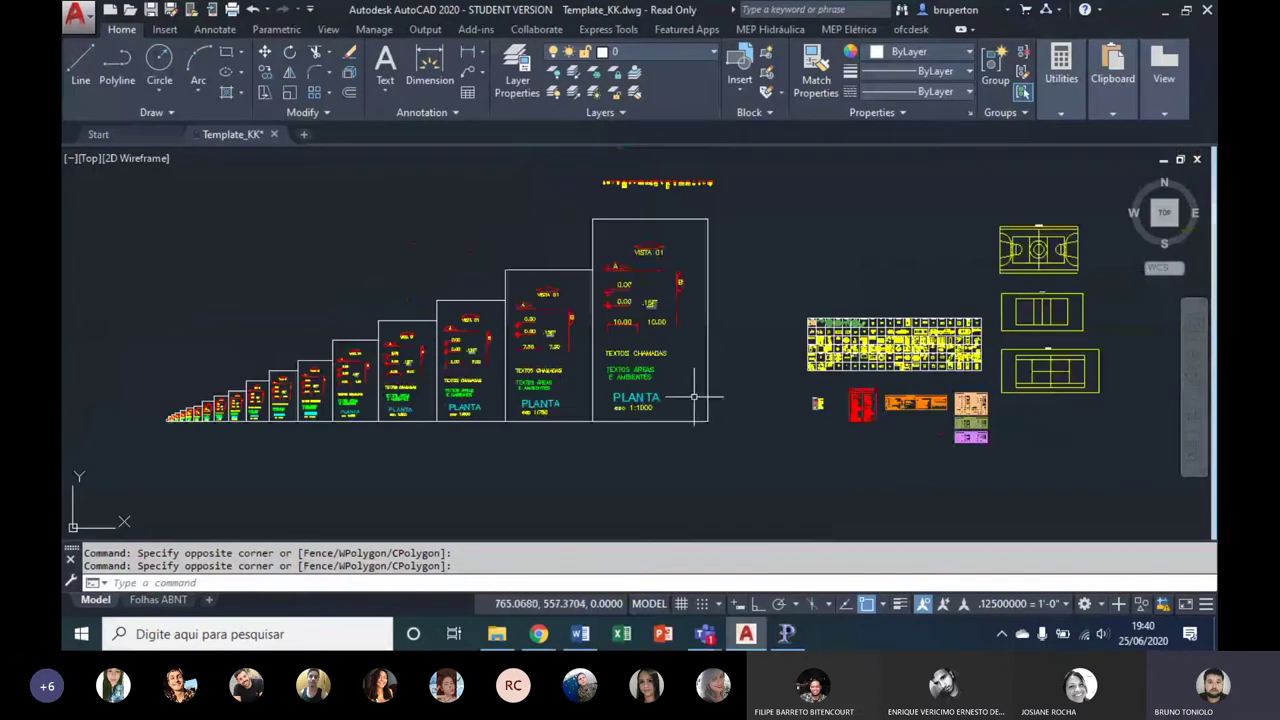
scroll(650, 380, "up", 2)
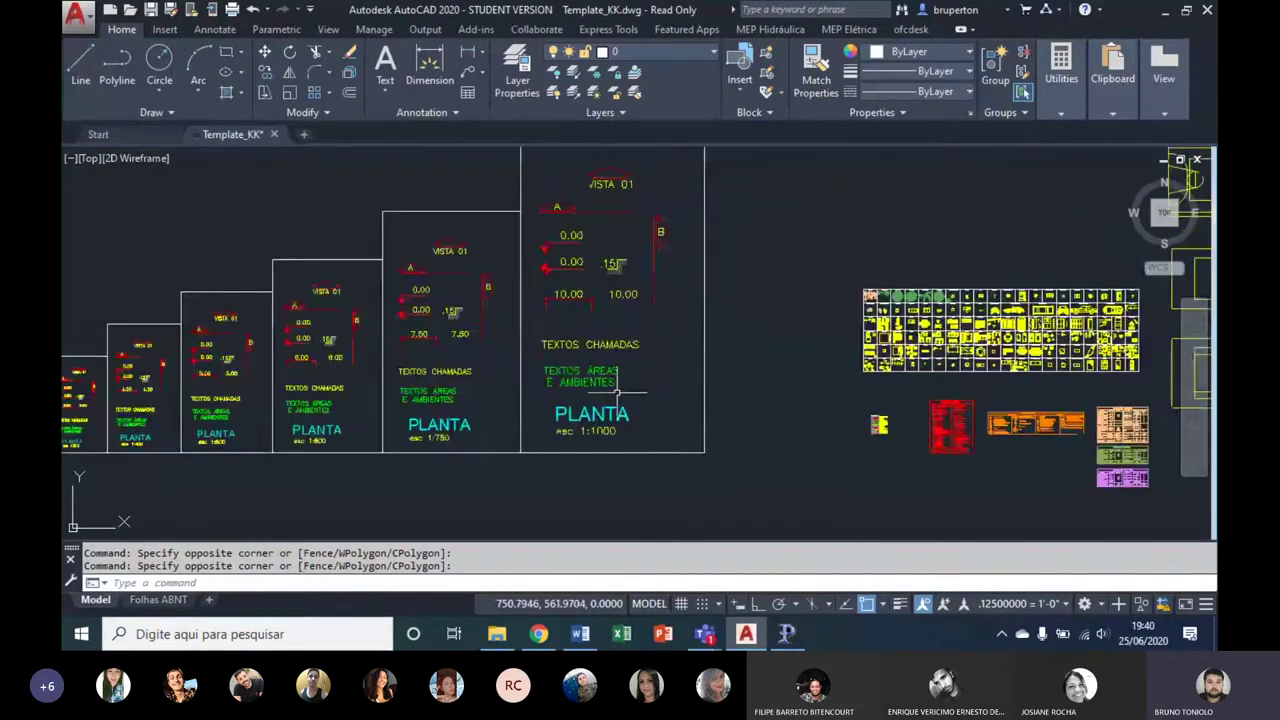
scroll(725, 385, "down", 2)
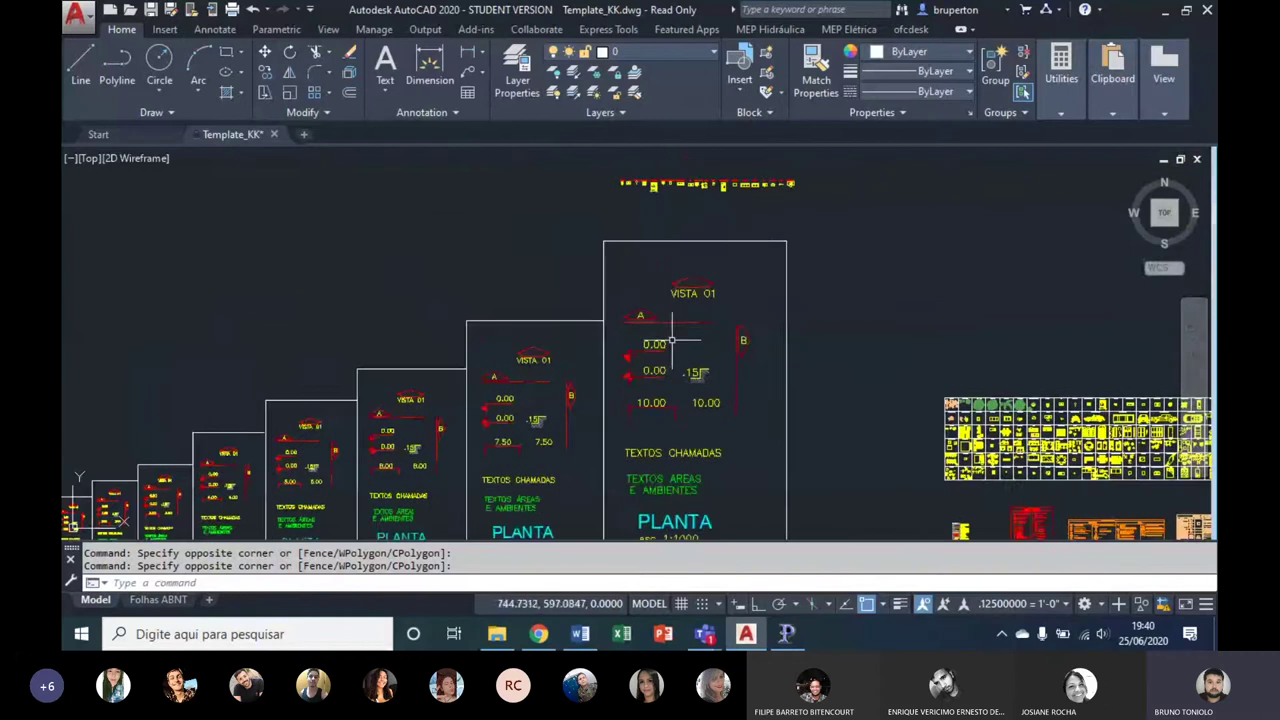
scroll(800, 280, "up", 2)
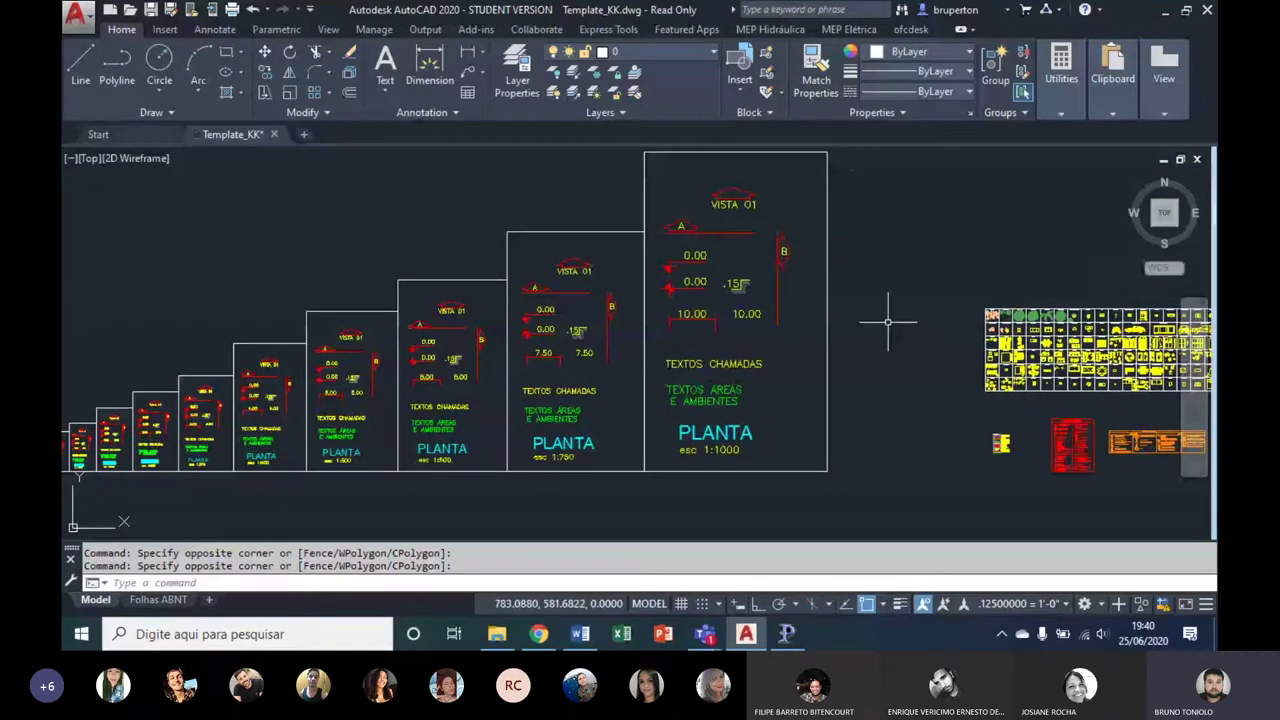
scroll(840, 362, "down", 2)
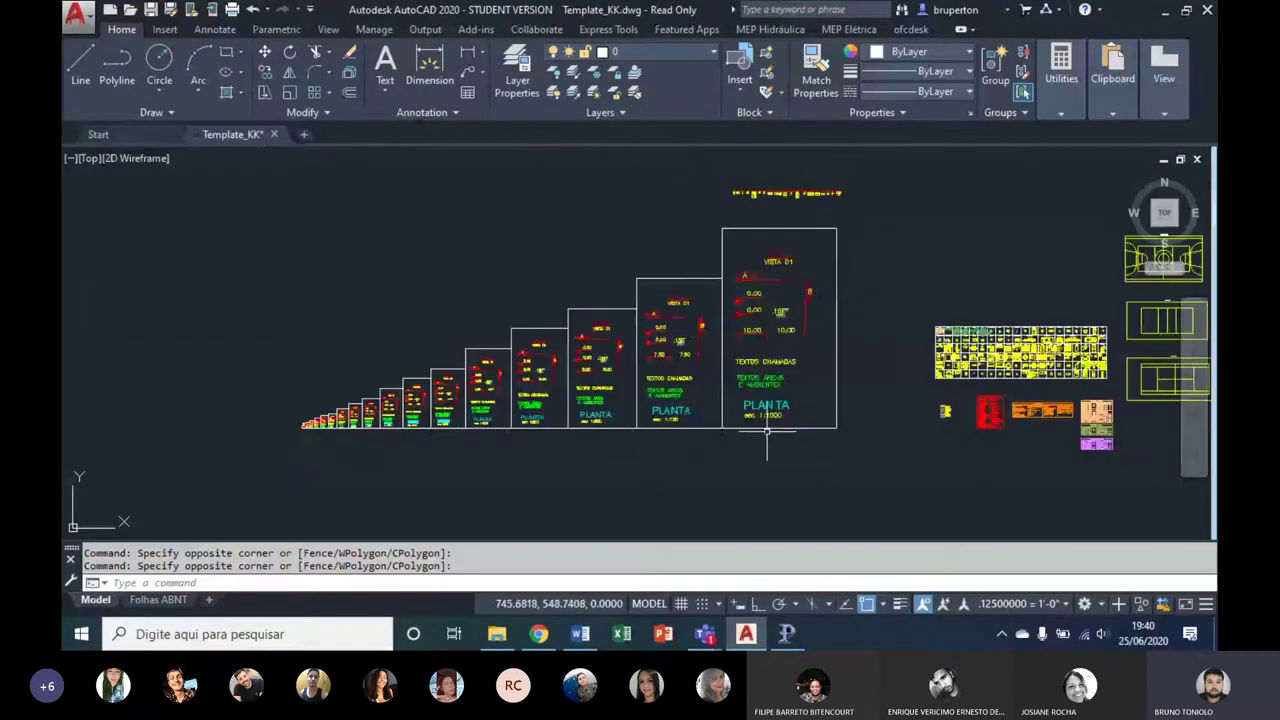
scroll(767, 432, "up", 4)
scroll(777, 428, "down", 2)
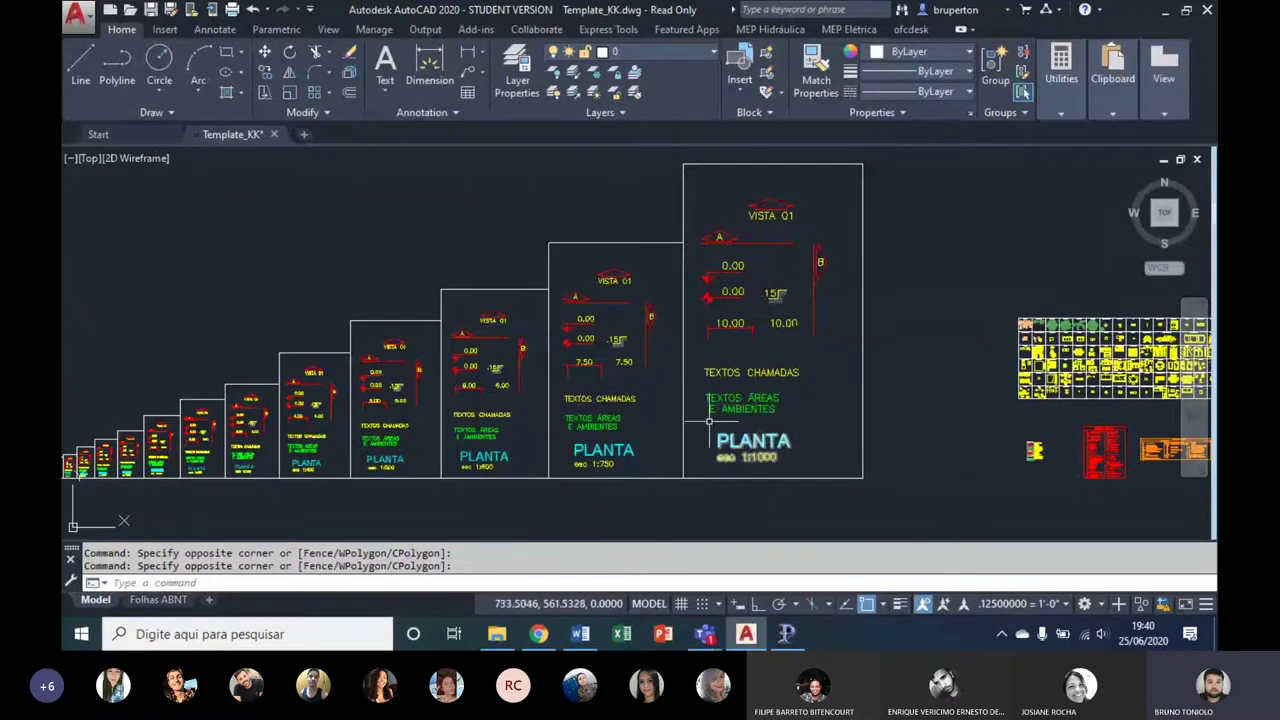
mouse_move(756, 398)
middle_mouse_down()
mouse_move(740, 418)
mouse_move(700, 423)
middle_mouse_up()
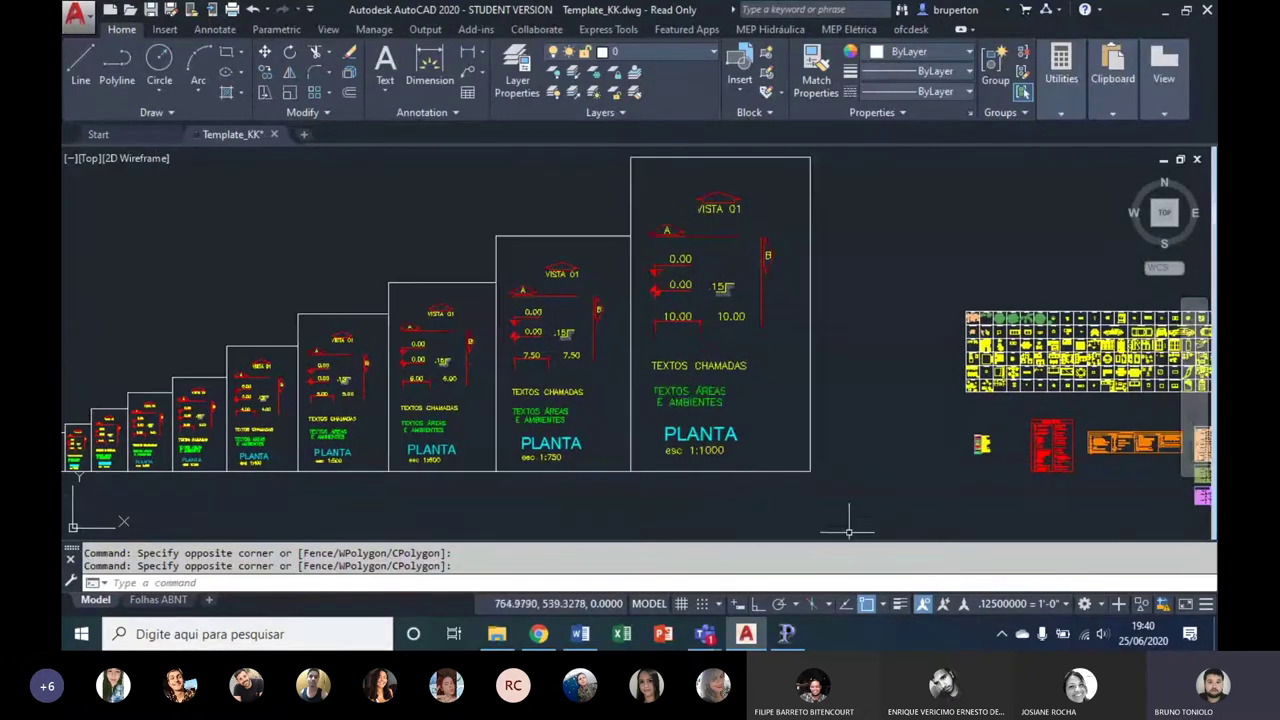
middle_click_drag(738, 383, 748, 403)
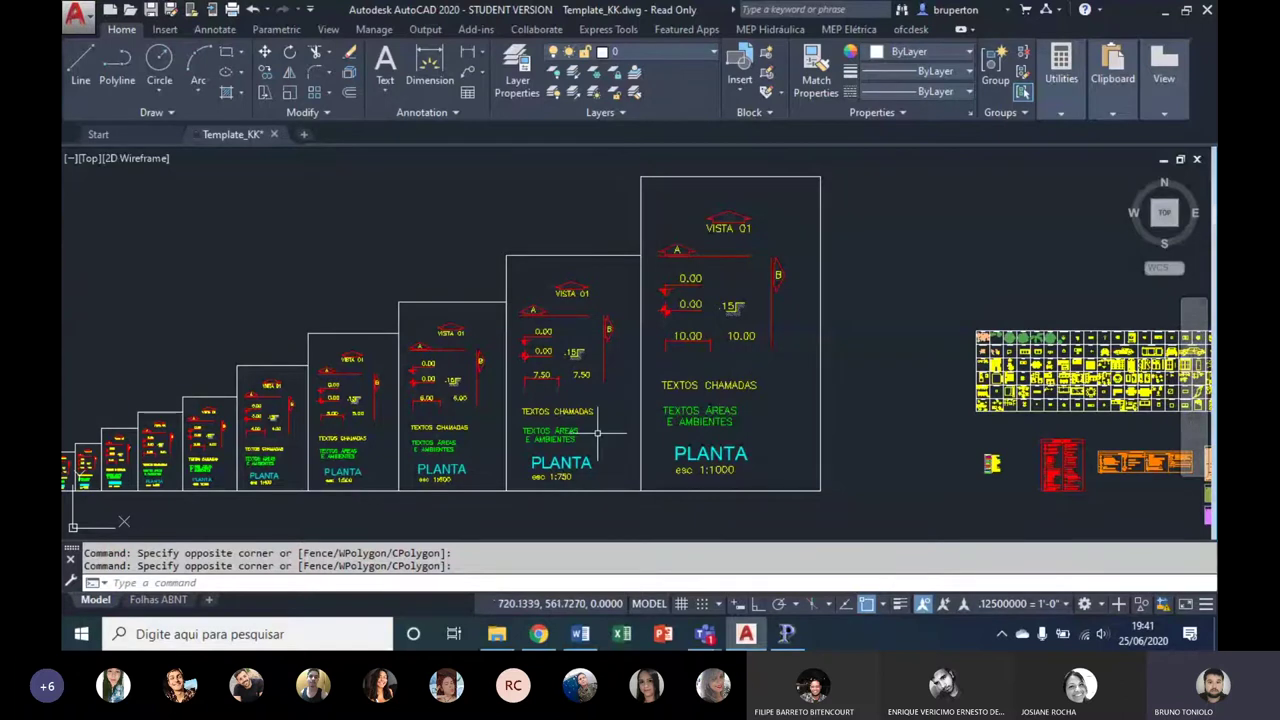
middle_click_drag(597, 432, 878, 424)
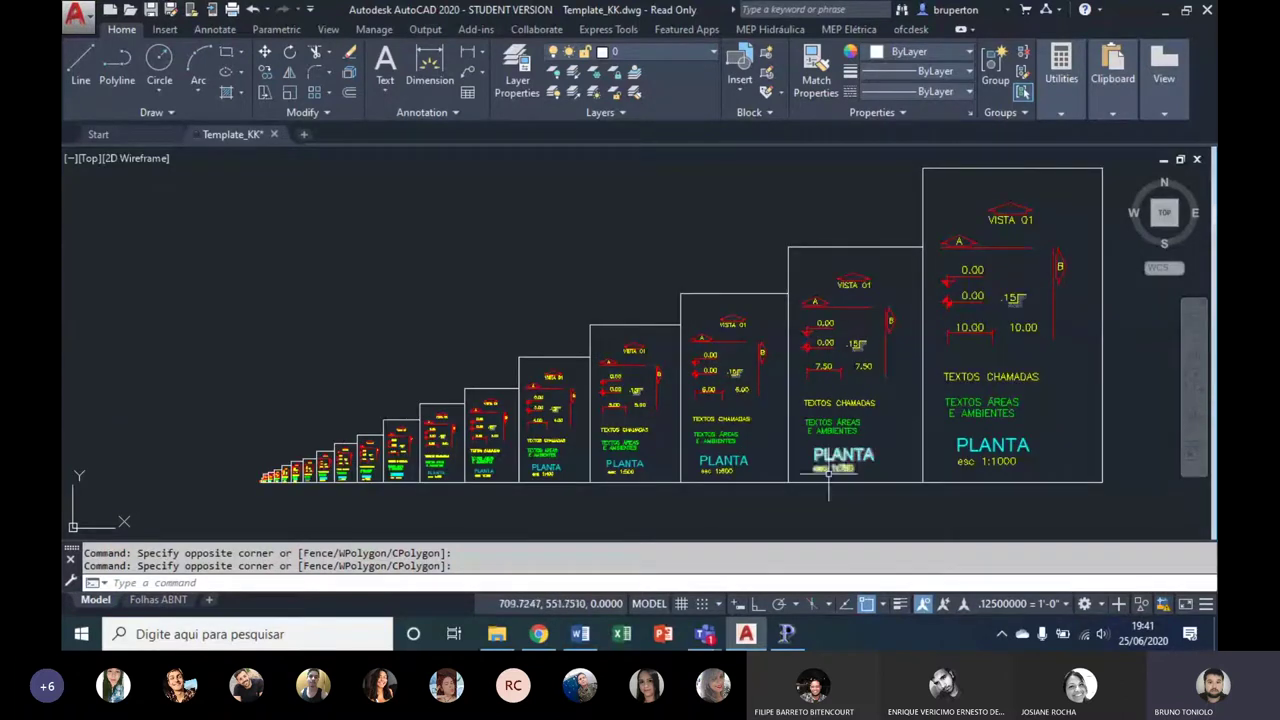
scroll(866, 458, "up", 2)
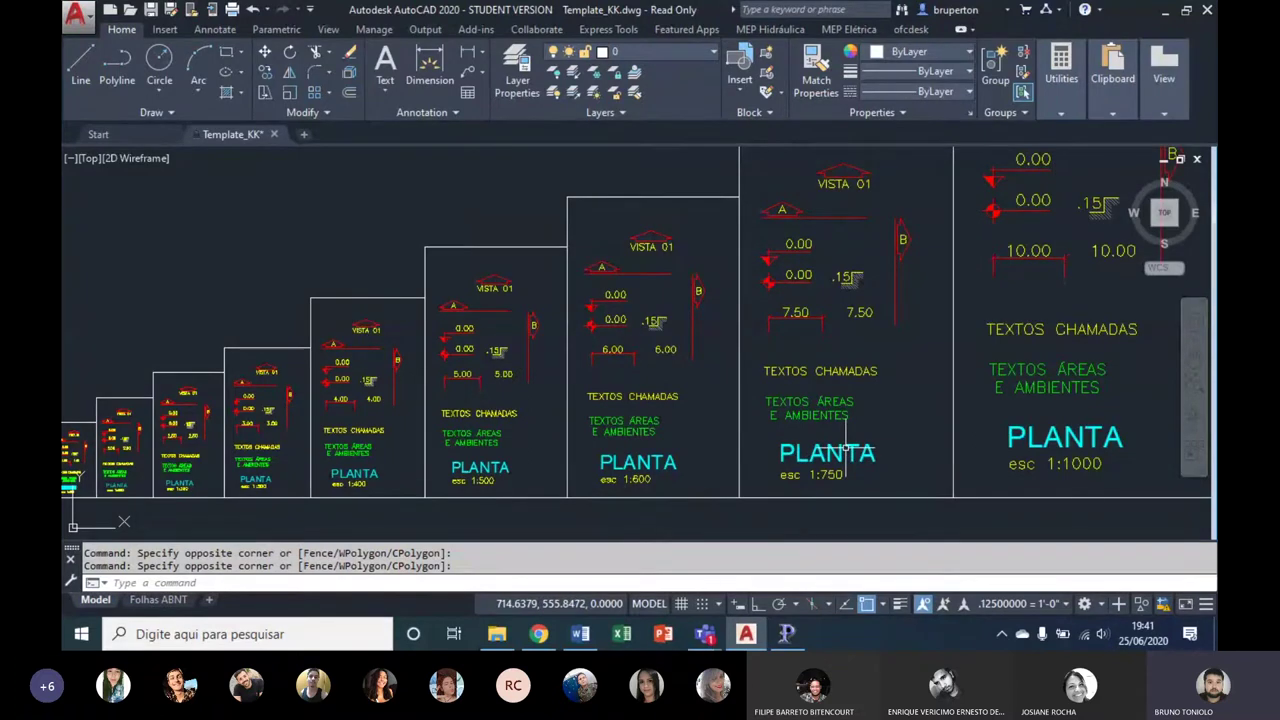
middle_click_drag(598, 482, 807, 471)
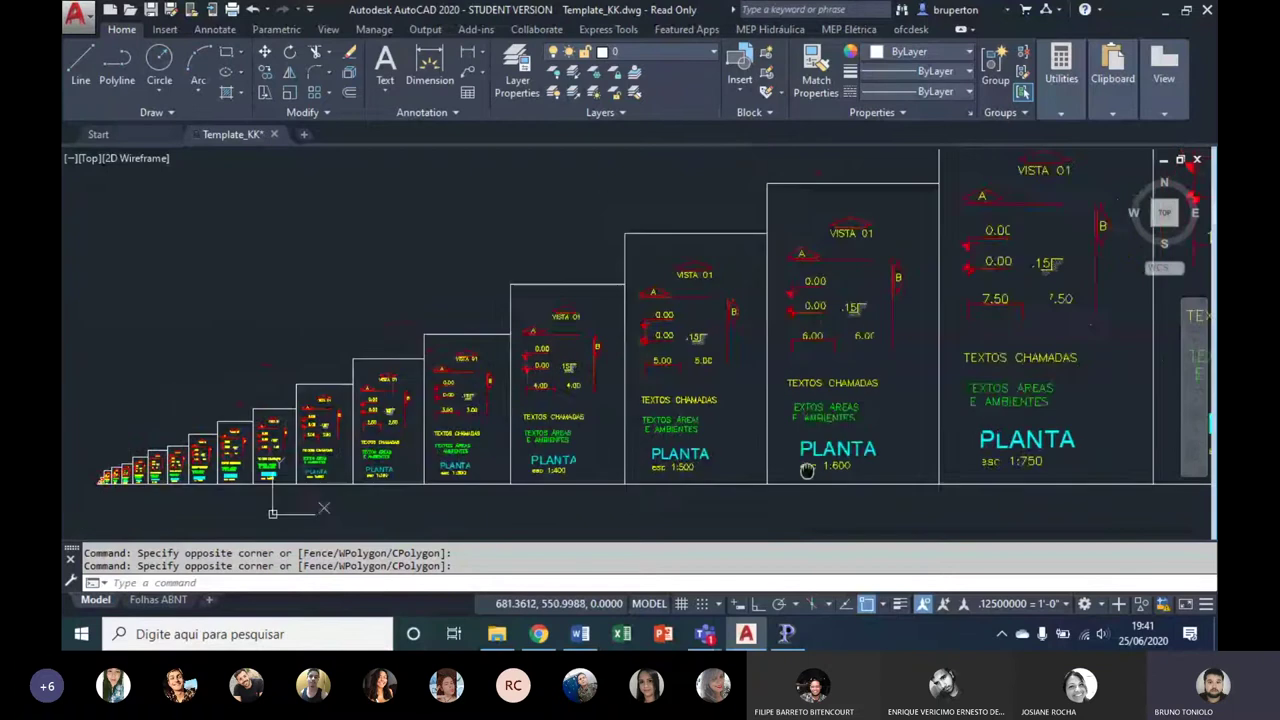
scroll(807, 471, "down", 1)
scroll(812, 468, "up", 2)
scroll(810, 465, "down", 1)
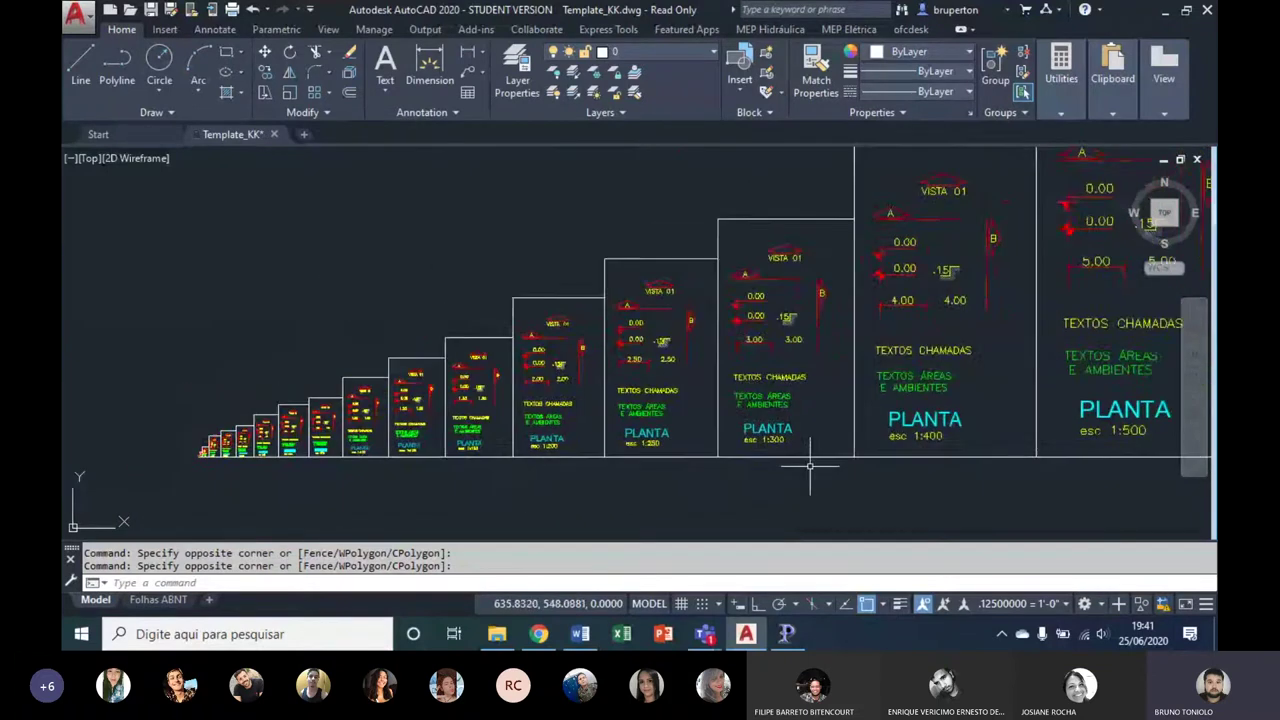
scroll(830, 450, "up", 4)
scroll(571, 423, "down", 1)
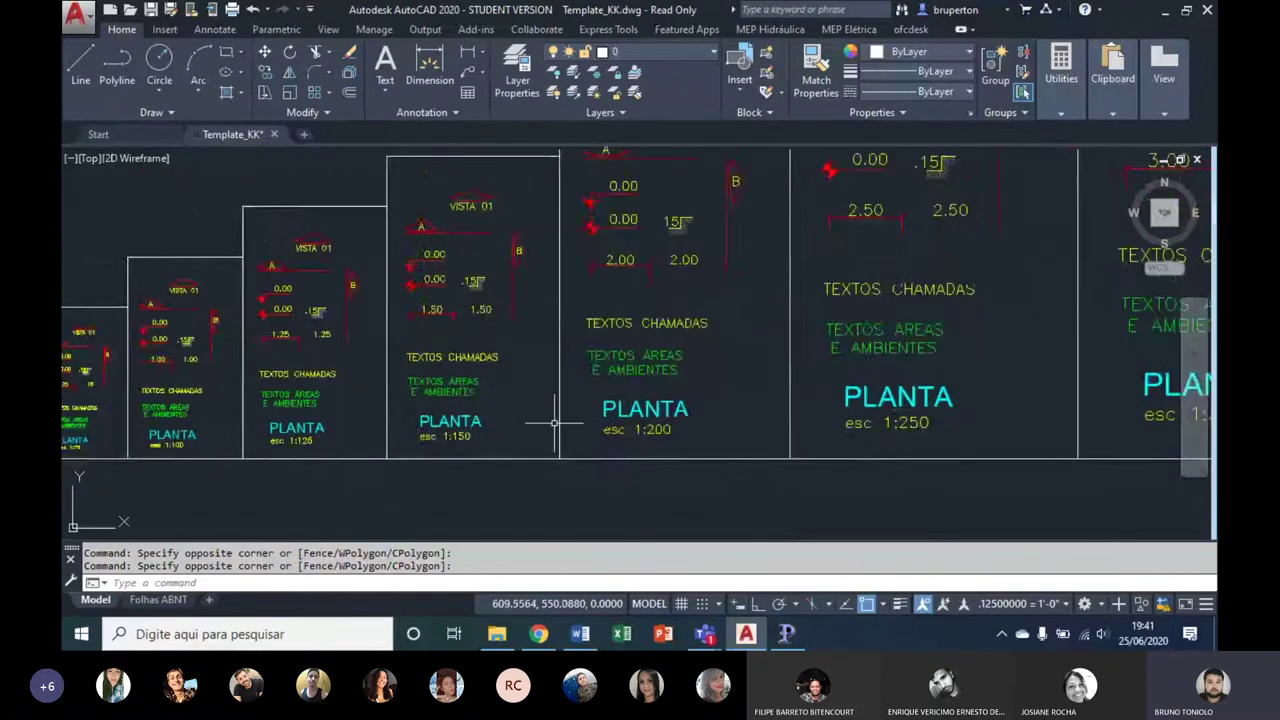
scroll(600, 420, "down", 1)
scroll(700, 428, "up", 1)
scroll(790, 428, "down", 1)
scroll(818, 429, "up", 1)
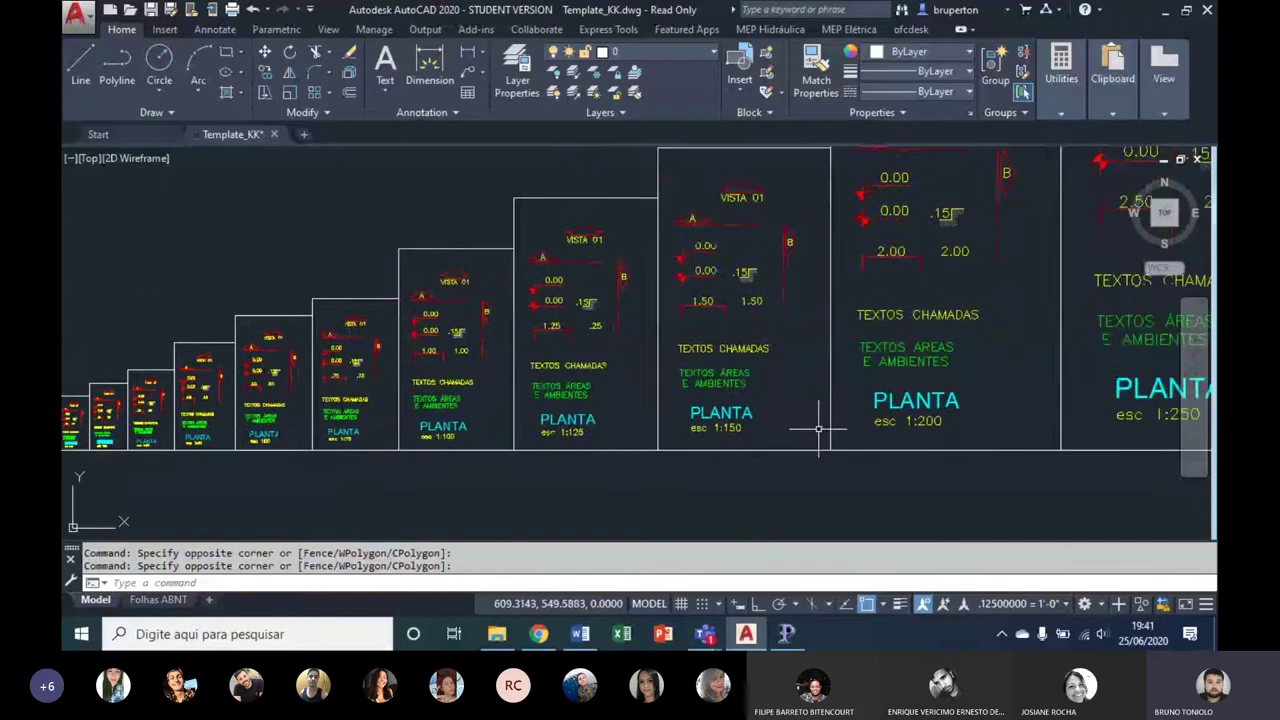
scroll(806, 430, "down", 1)
scroll(800, 430, "up", 1)
scroll(790, 429, "down", 1)
scroll(780, 428, "up", 1)
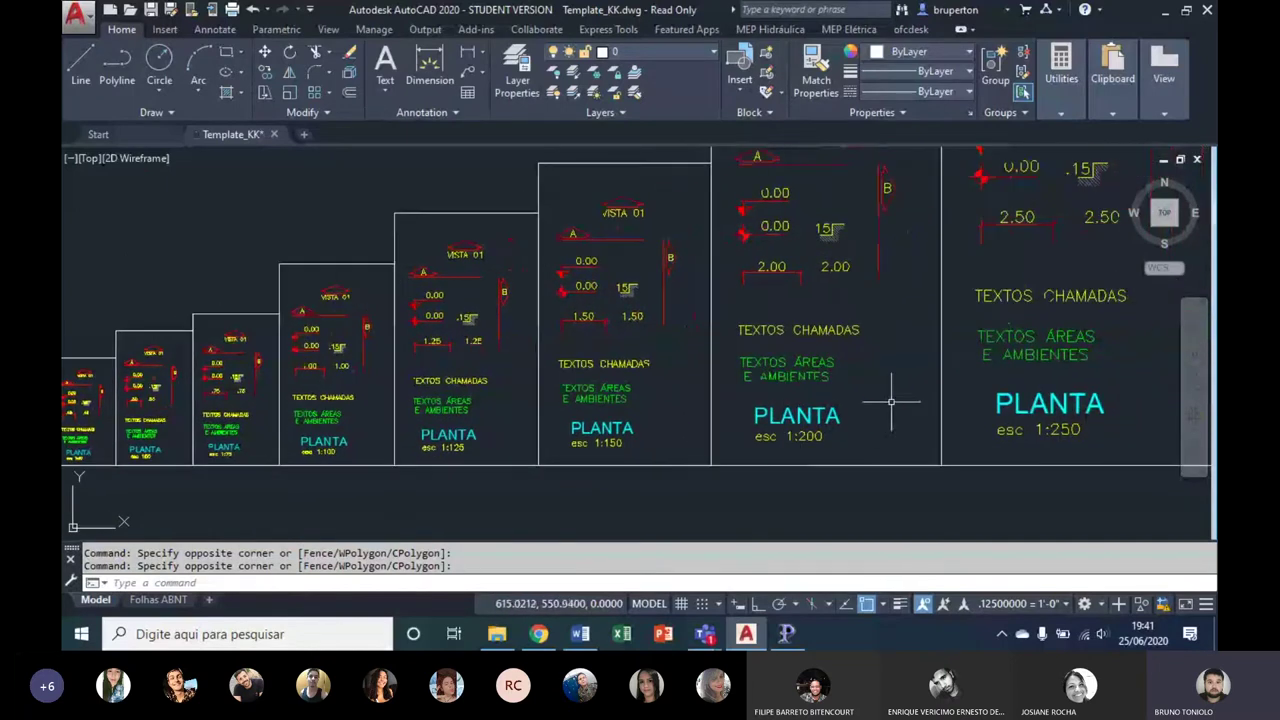
scroll(790, 420, "down", 1)
scroll(790, 420, "up", 1)
scroll(760, 410, "down", 1)
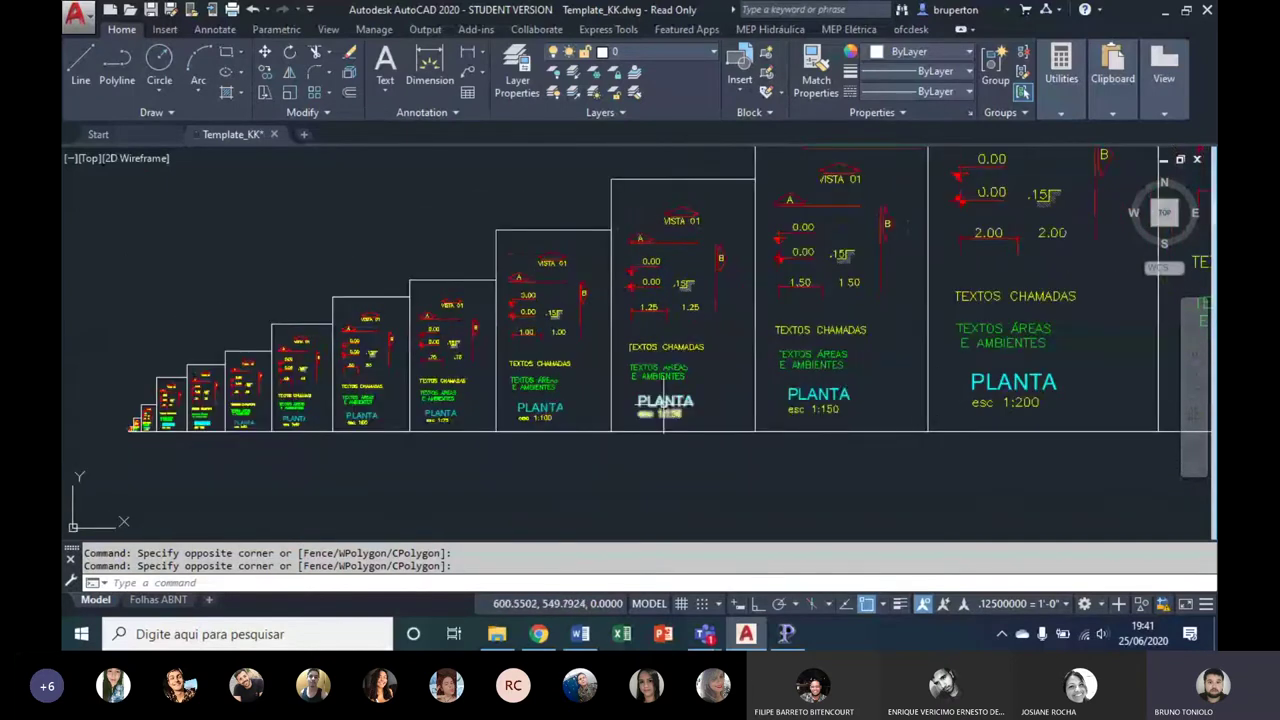
scroll(858, 390, "up", 1)
scroll(850, 388, "up", 1)
scroll(840, 382, "down", 1)
scroll(835, 380, "up", 1)
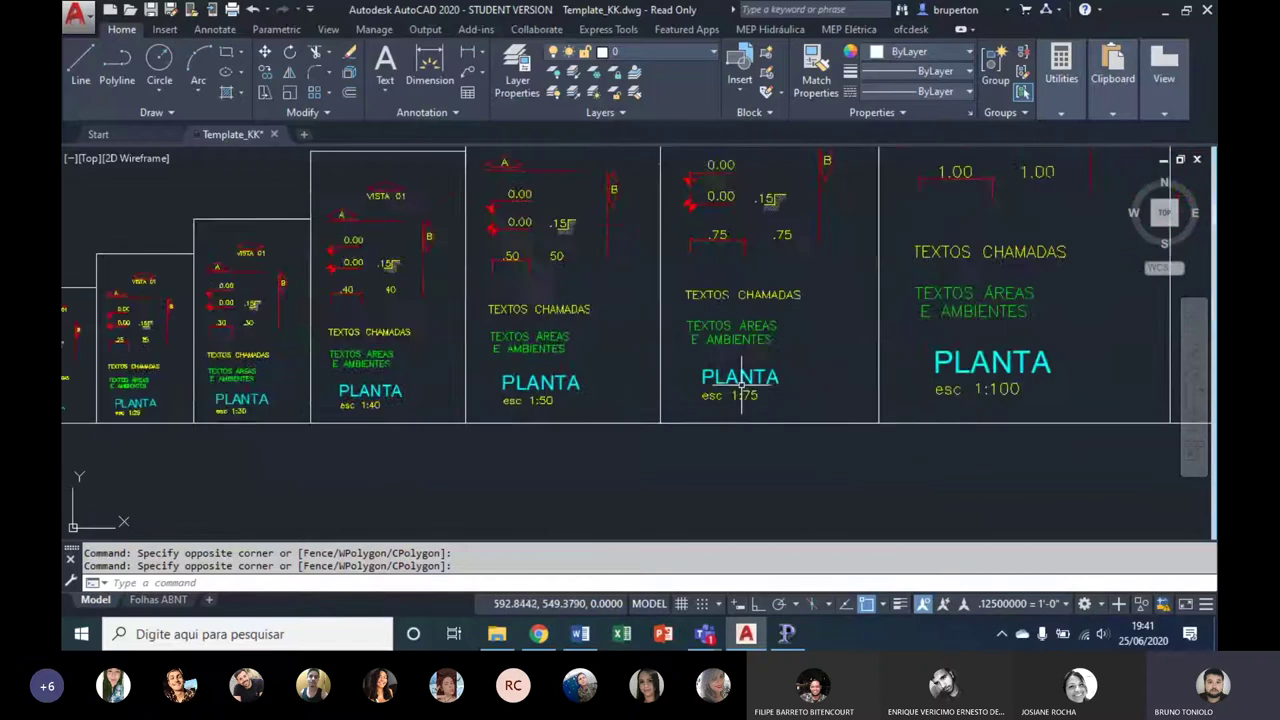
scroll(827, 375, "up", 1)
scroll(827, 375, "up", 1)
scroll(860, 390, "down", 1)
scroll(870, 395, "up", 1)
scroll(910, 410, "down", 1)
scroll(930, 415, "up", 1)
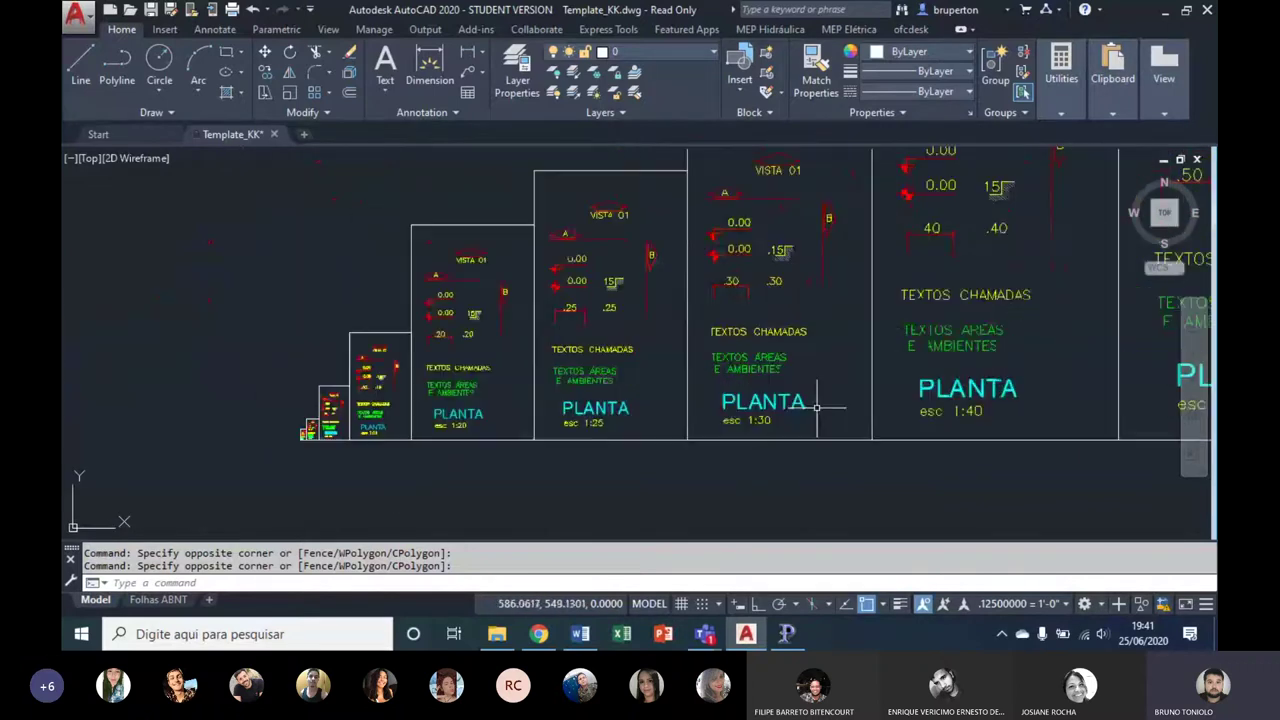
scroll(981, 435, "down", 1)
scroll(970, 434, "right", 3)
scroll(950, 432, "right", 3)
scroll(920, 430, "right", 2)
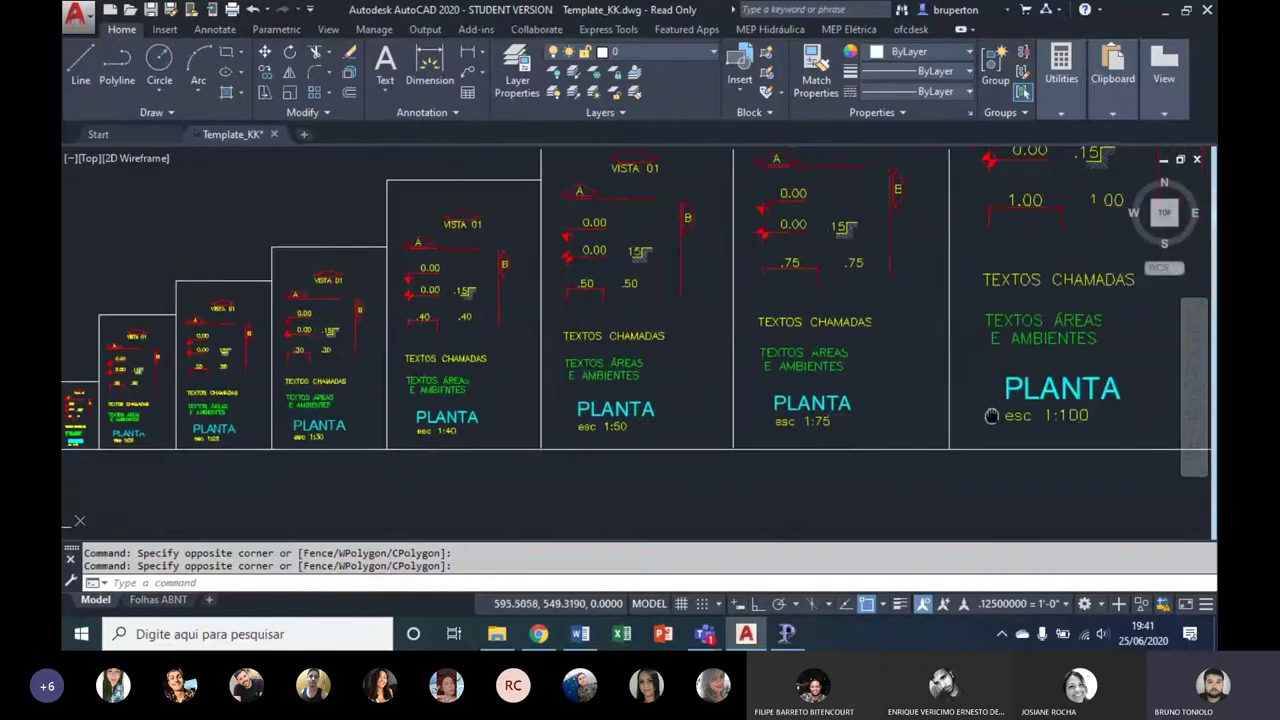
scroll(890, 428, "right", 3)
scroll(914, 400, "down", 2)
middle_click_drag(900, 300, 952, 258)
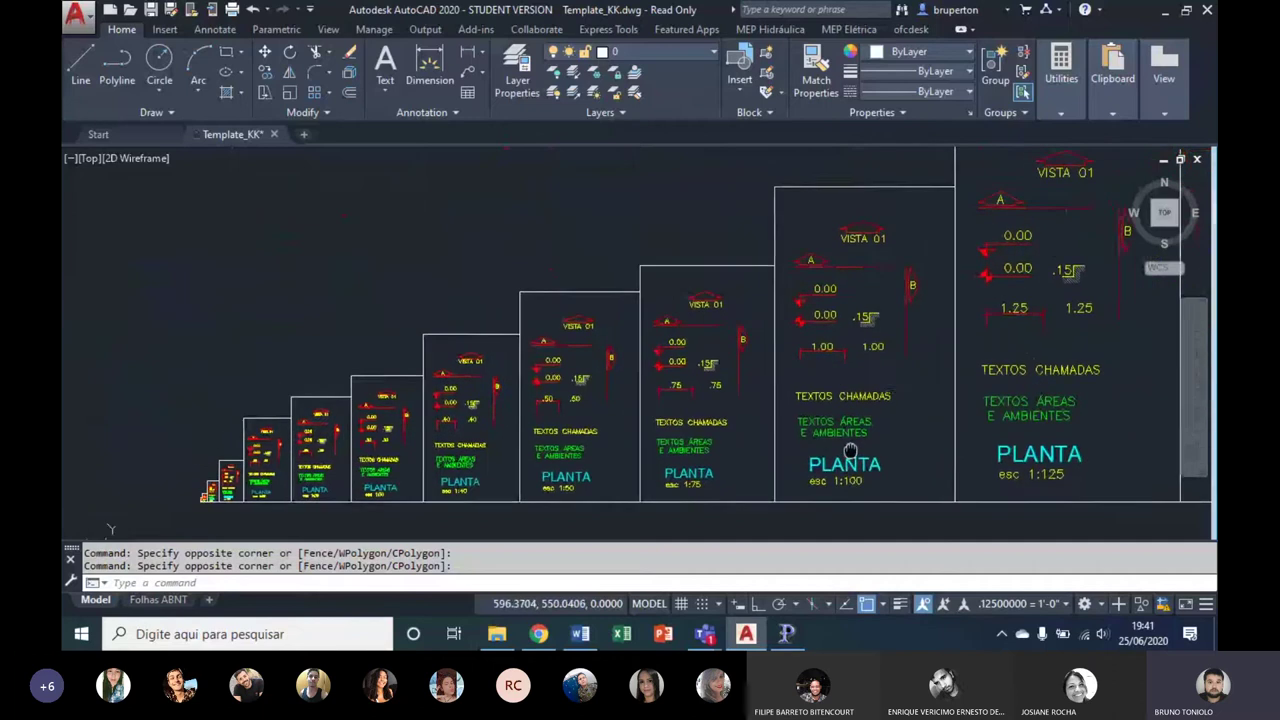
middle_click_drag(860, 292, 870, 306)
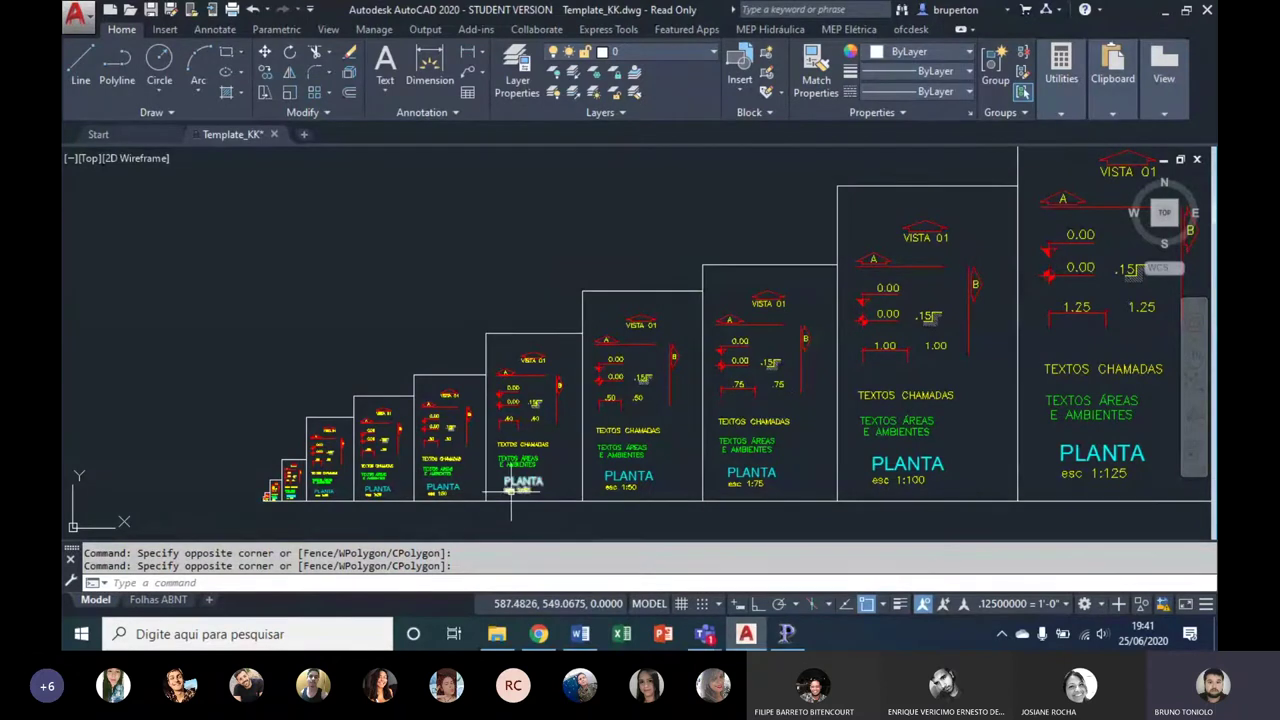
scroll(645, 478, "up", 2)
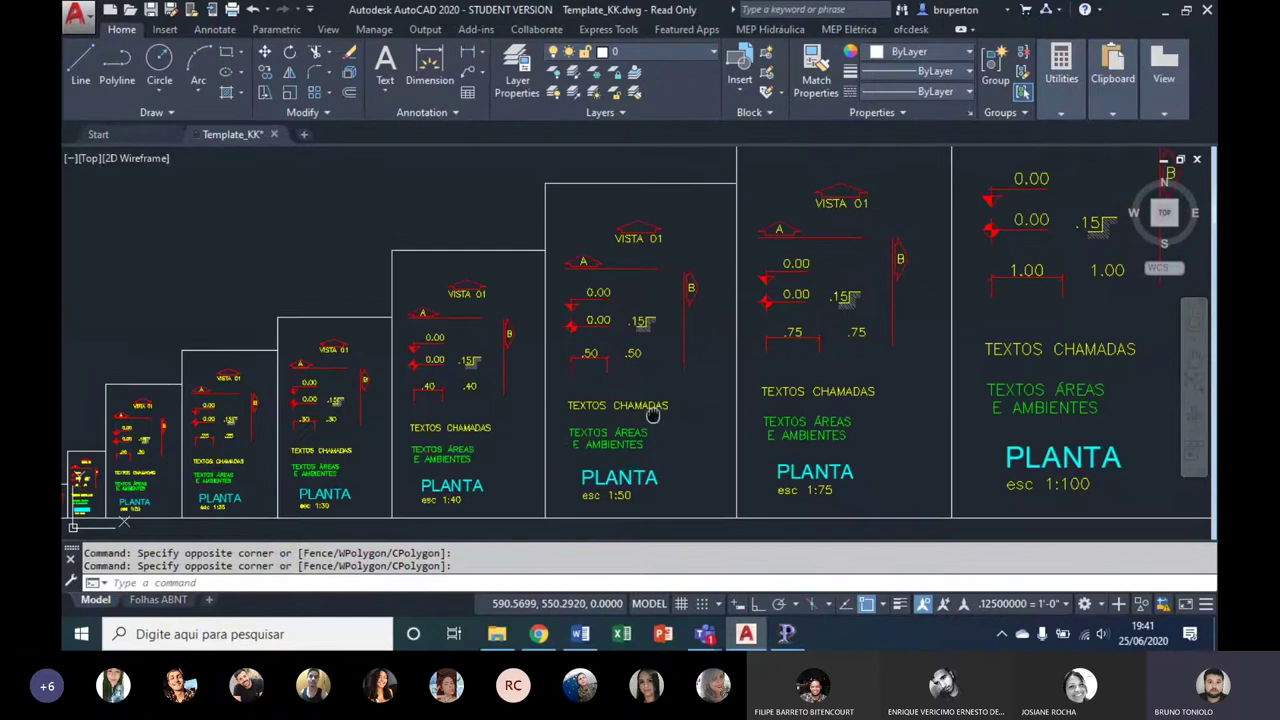
middle_click_drag(651, 414, 651, 394)
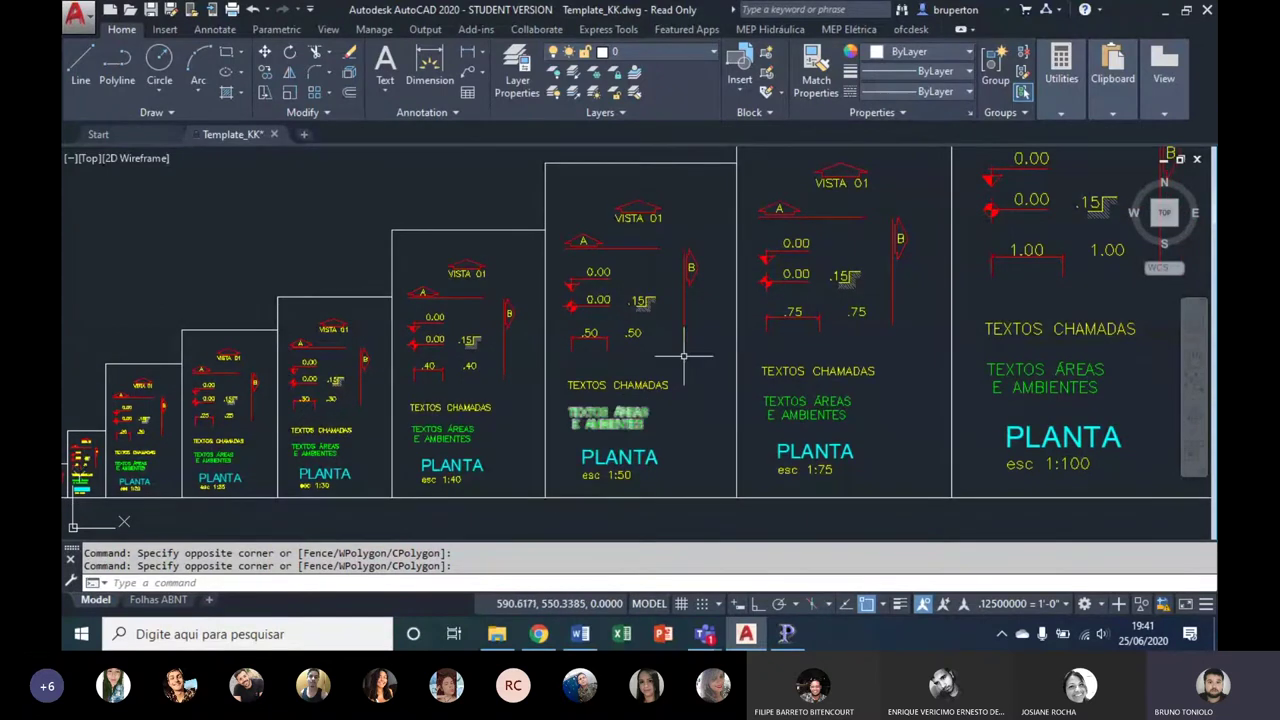
scroll(639, 455, "up", 2)
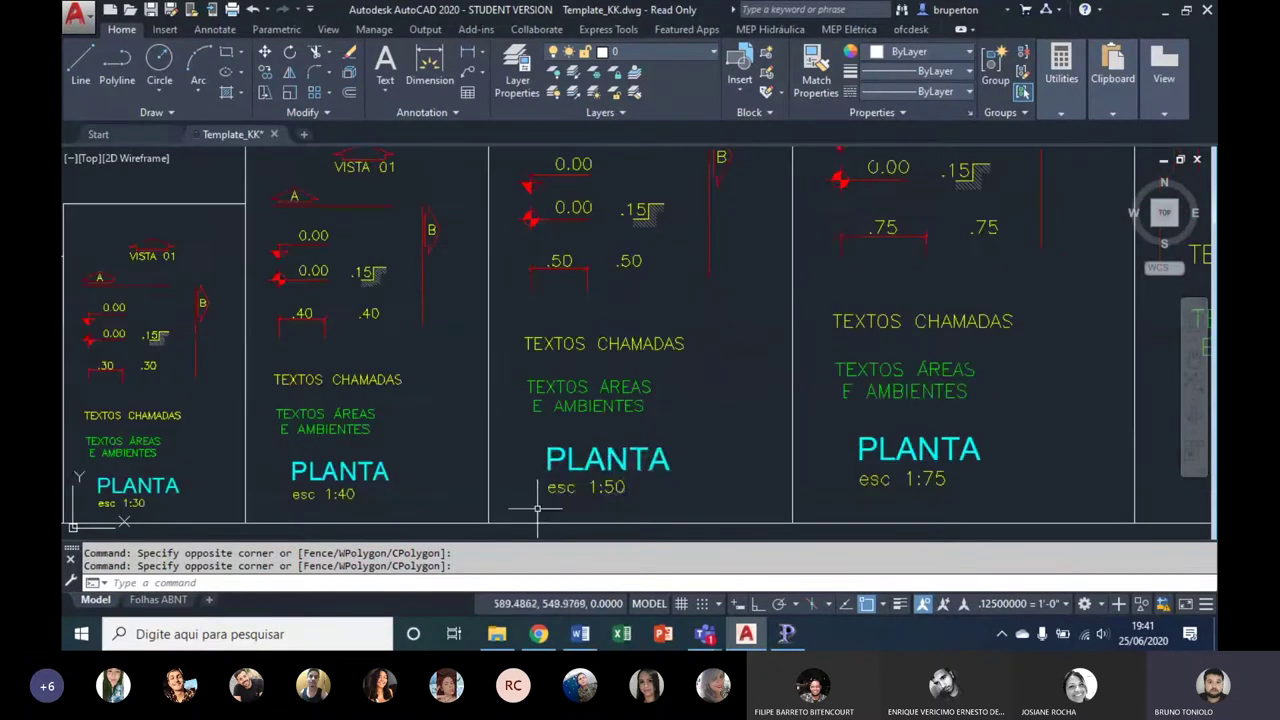
left_click(545, 452)
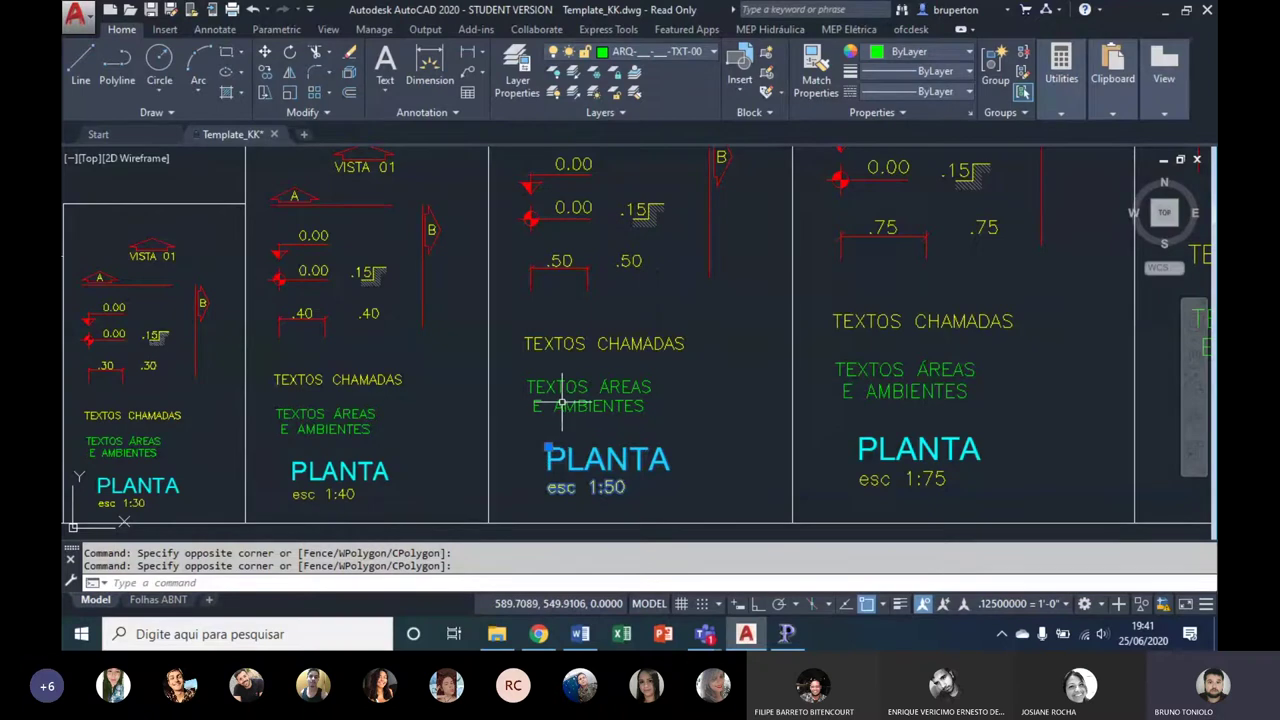
key("Escape")
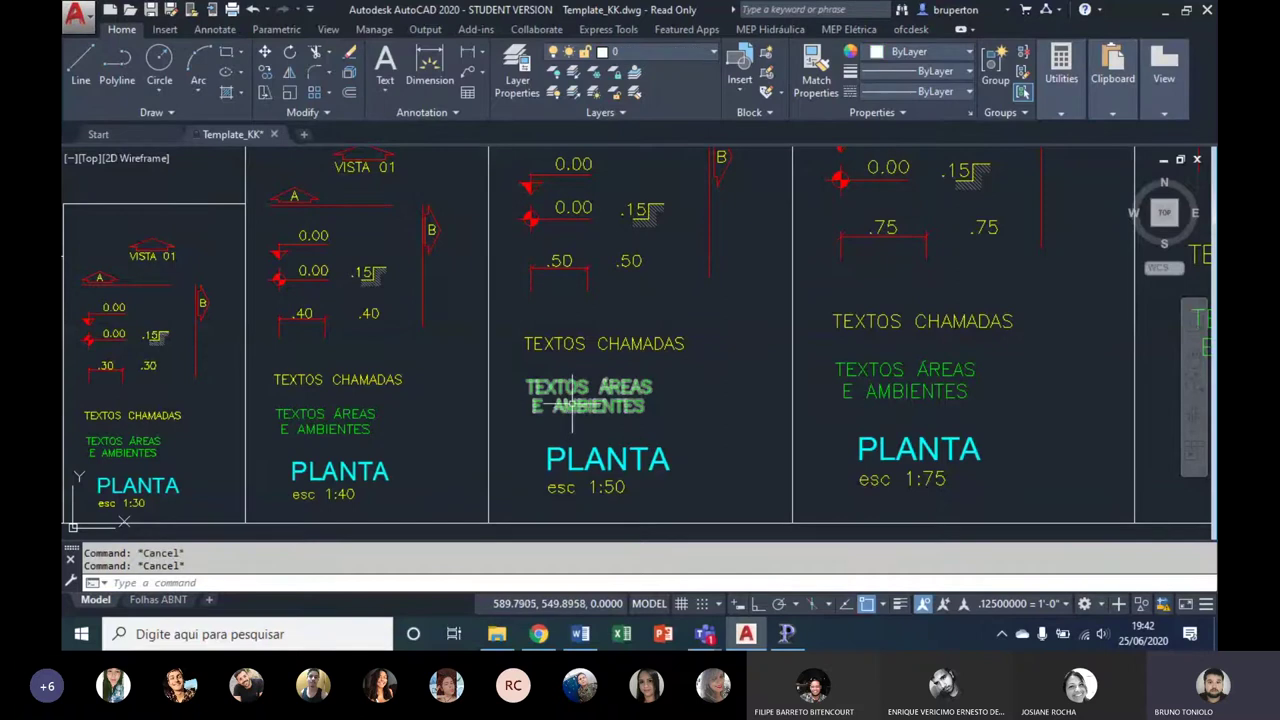
key("Escape")
scroll(577, 330, "up", 1)
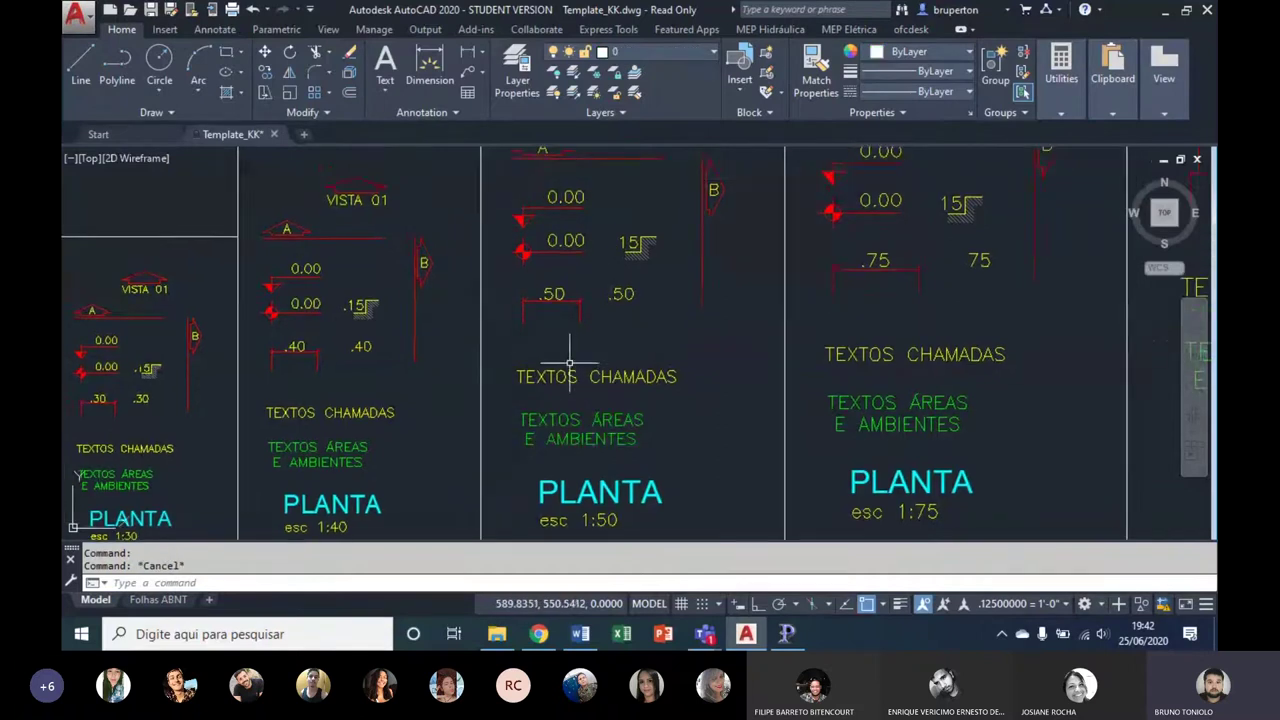
Step: Zoom and pan around the VISTA 01 templates to inspect the A/B markers and 0.00 level marks
scroll(571, 366, "up", 2)
scroll(565, 392, "down", 2)
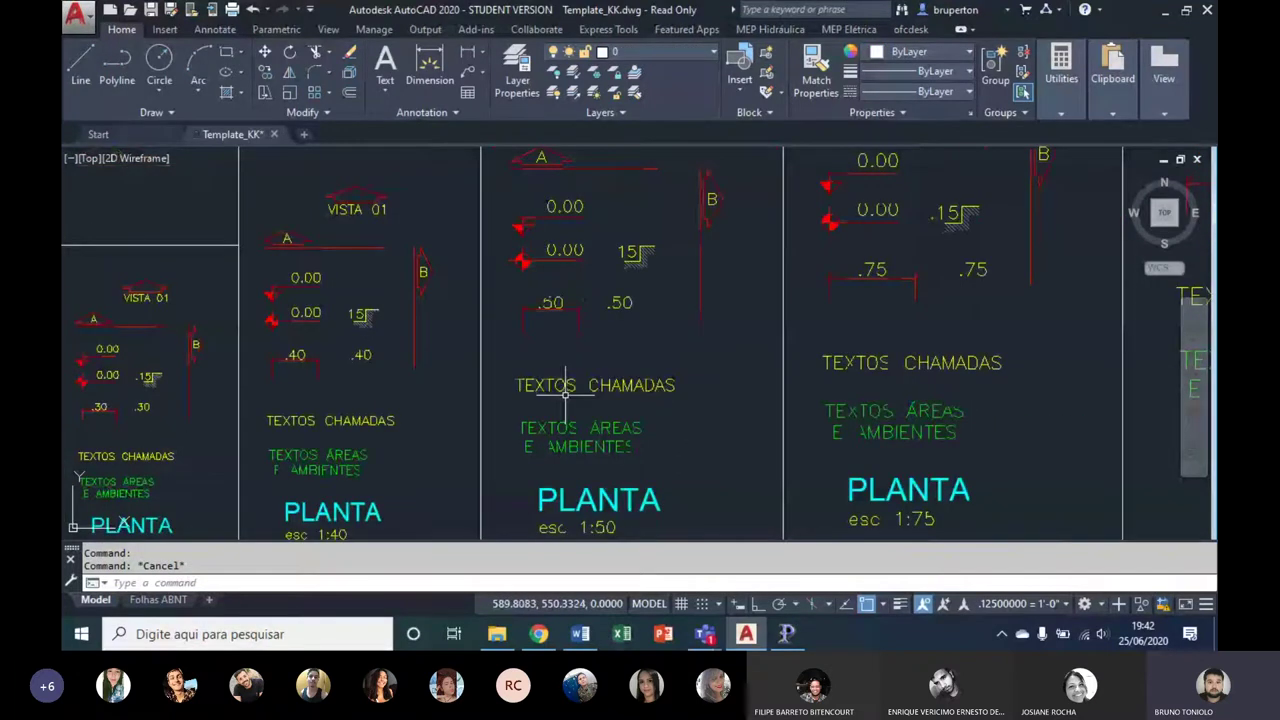
scroll(565, 392, "up", 2)
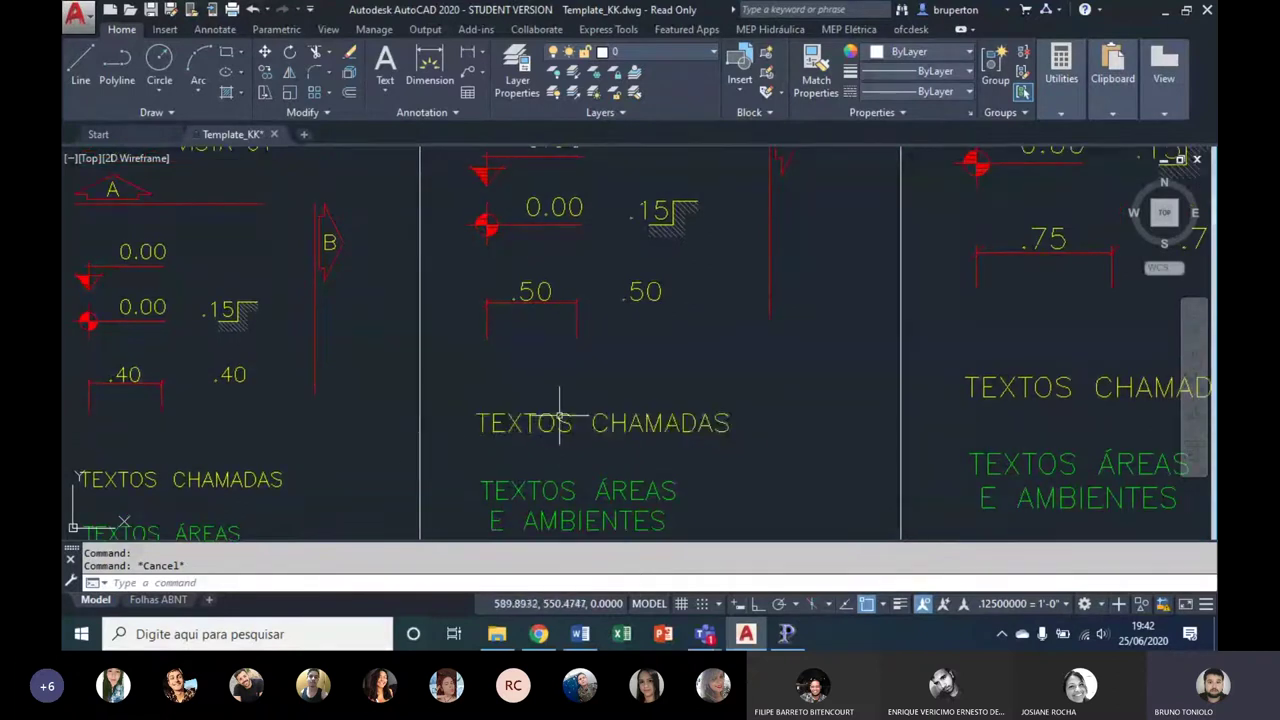
middle_click_drag(614, 368, 617, 413)
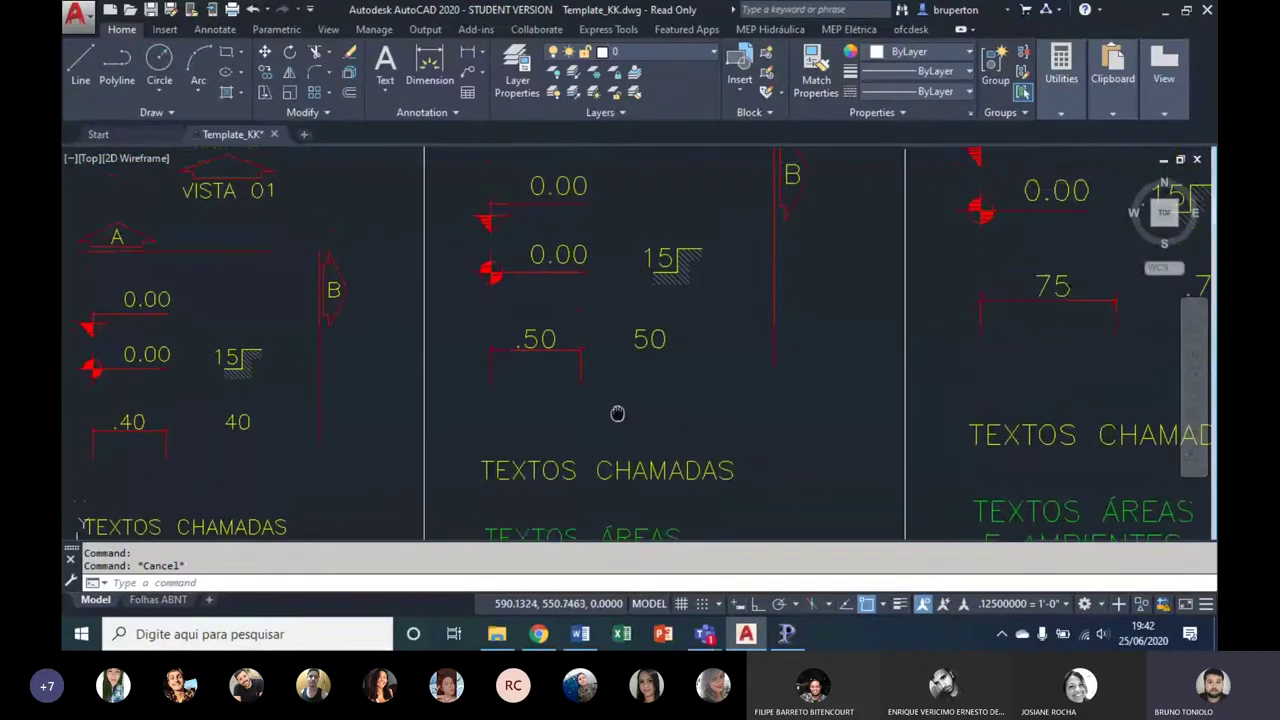
scroll(630, 360, "down", 3)
scroll(543, 286, "up", 3)
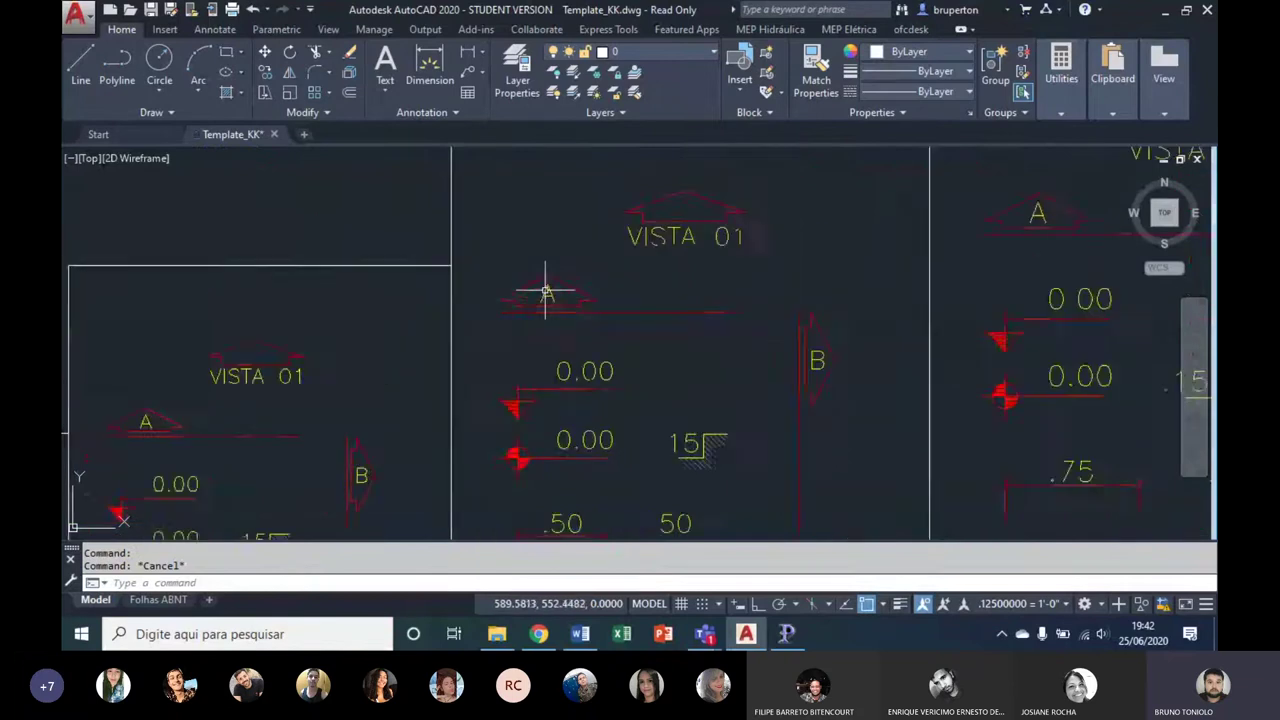
scroll(529, 309, "up", 2)
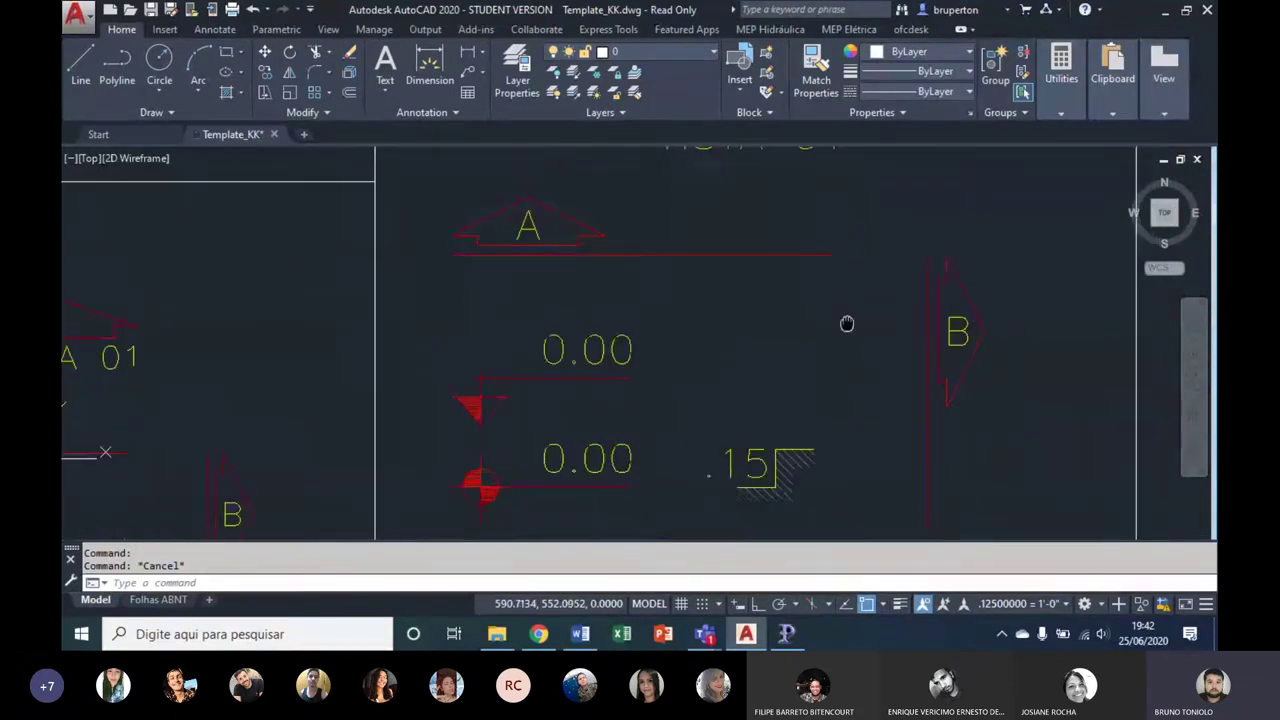
mouse_move(767, 489)
middle_mouse_down()
mouse_move(739, 412)
mouse_move(723, 517)
middle_mouse_up()
scroll(700, 271, "up", 2)
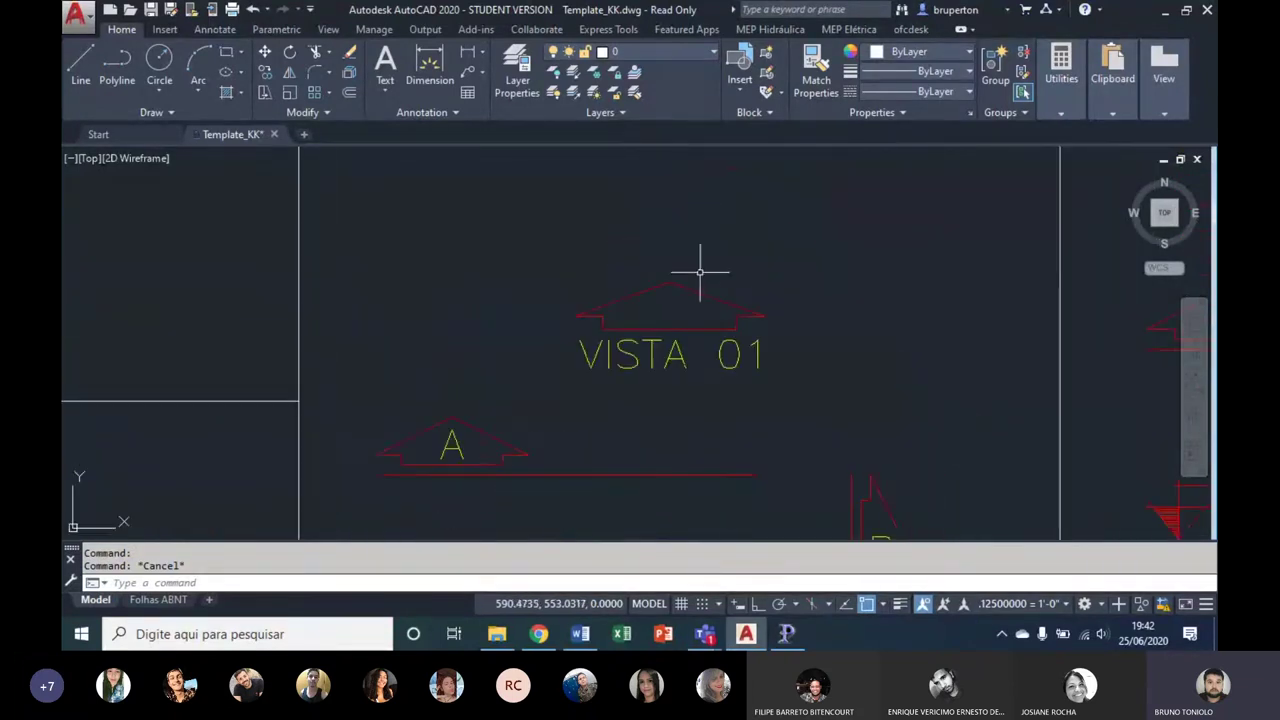
scroll(606, 250, "up", 2)
scroll(582, 337, "down", 3)
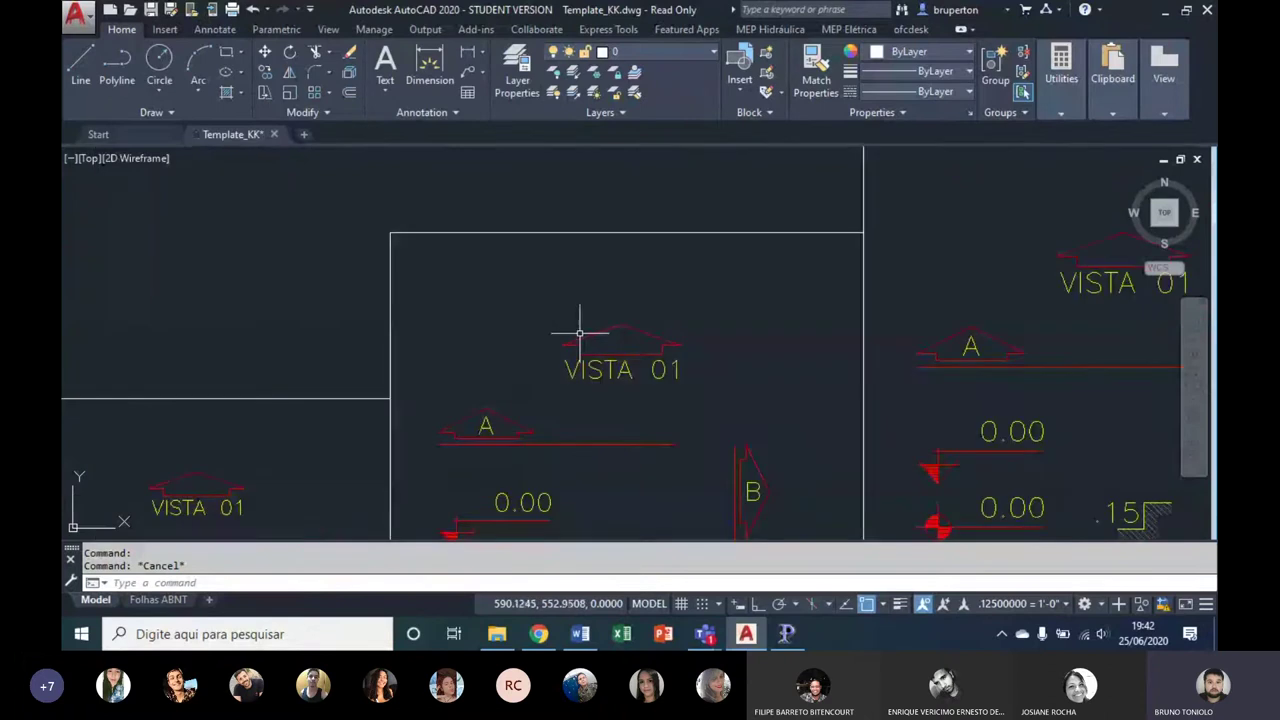
middle_click_drag(581, 355, 609, 320)
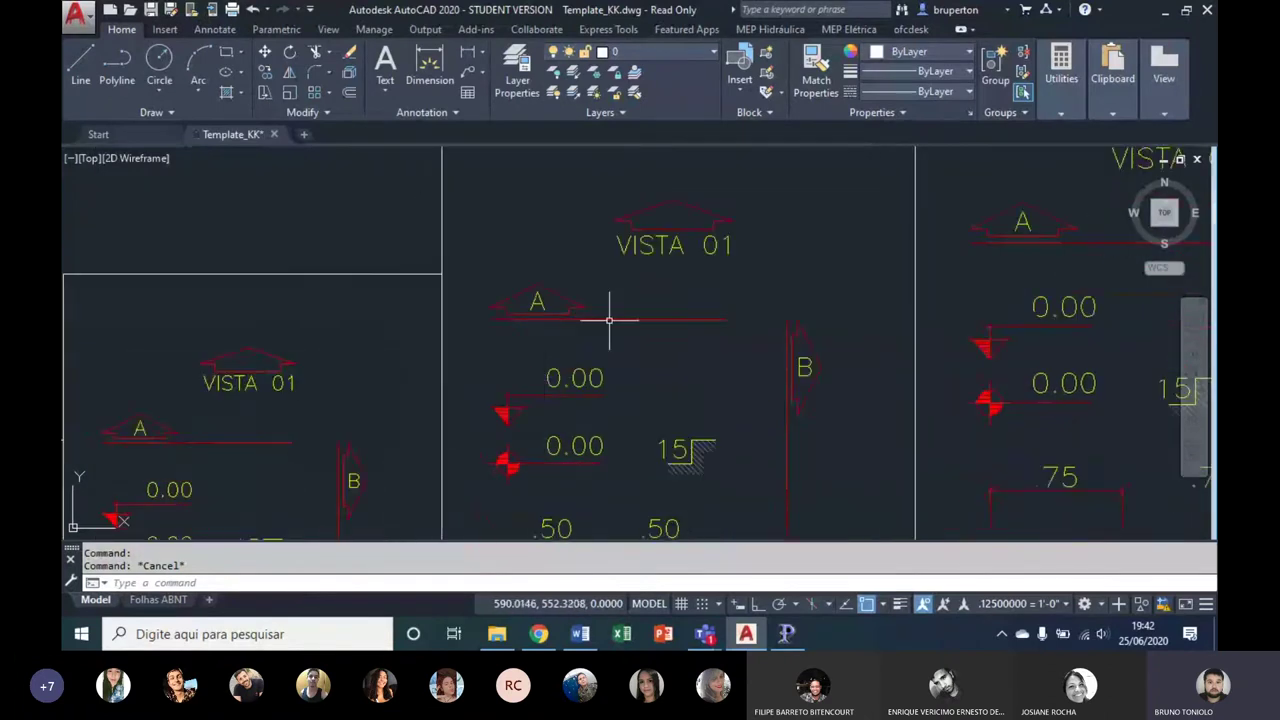
middle_click_drag(593, 427, 634, 309)
scroll(591, 374, "up", 2)
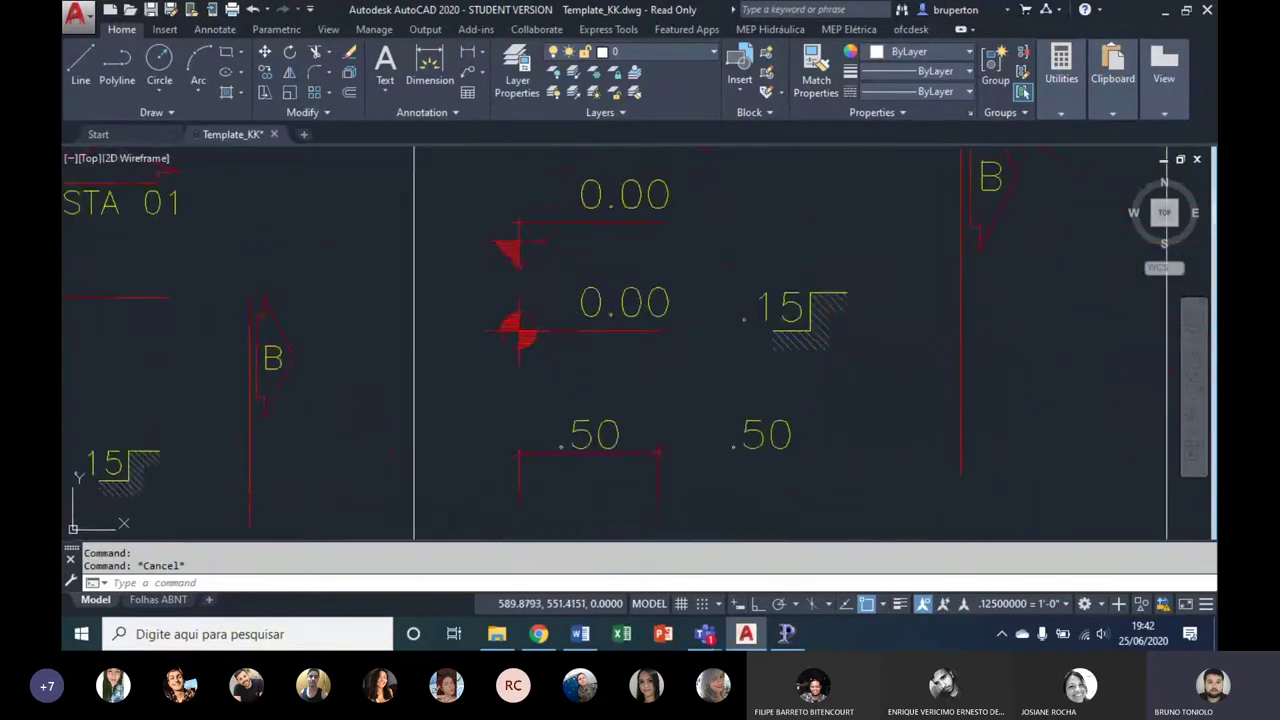
middle_click_drag(643, 354, 630, 437)
scroll(538, 270, "up", 2)
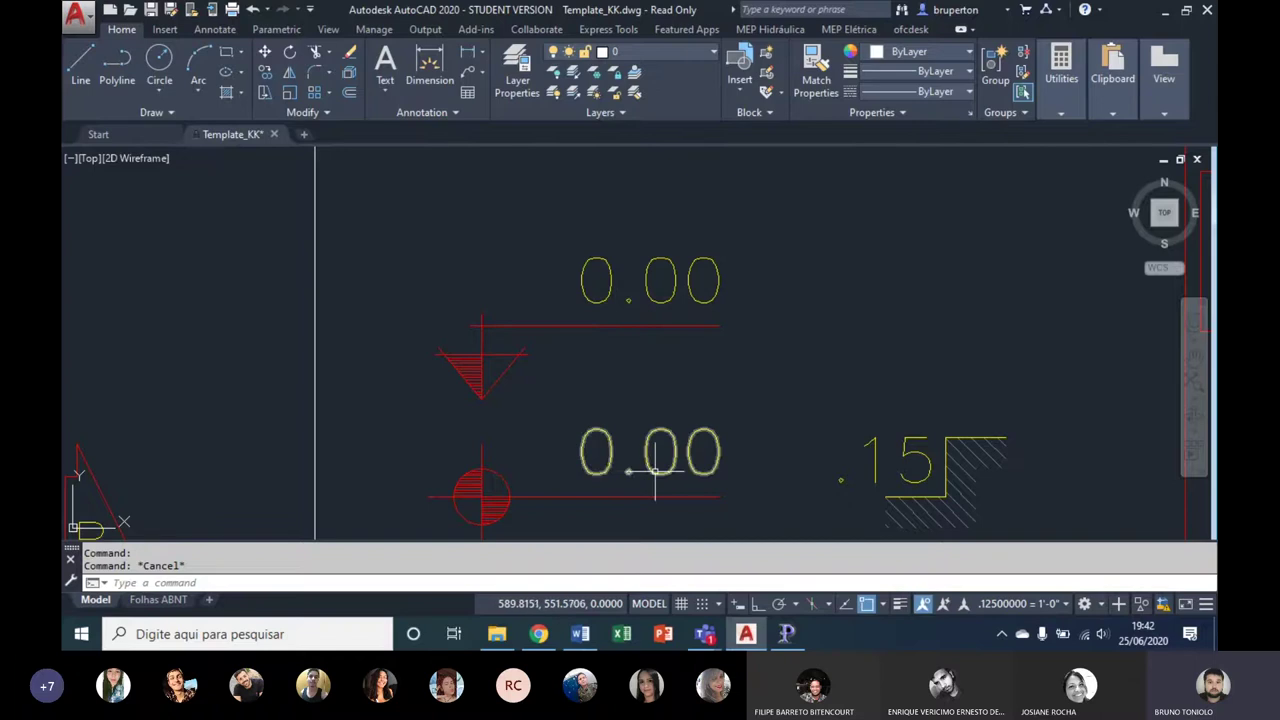
middle_click_drag(632, 461, 606, 455)
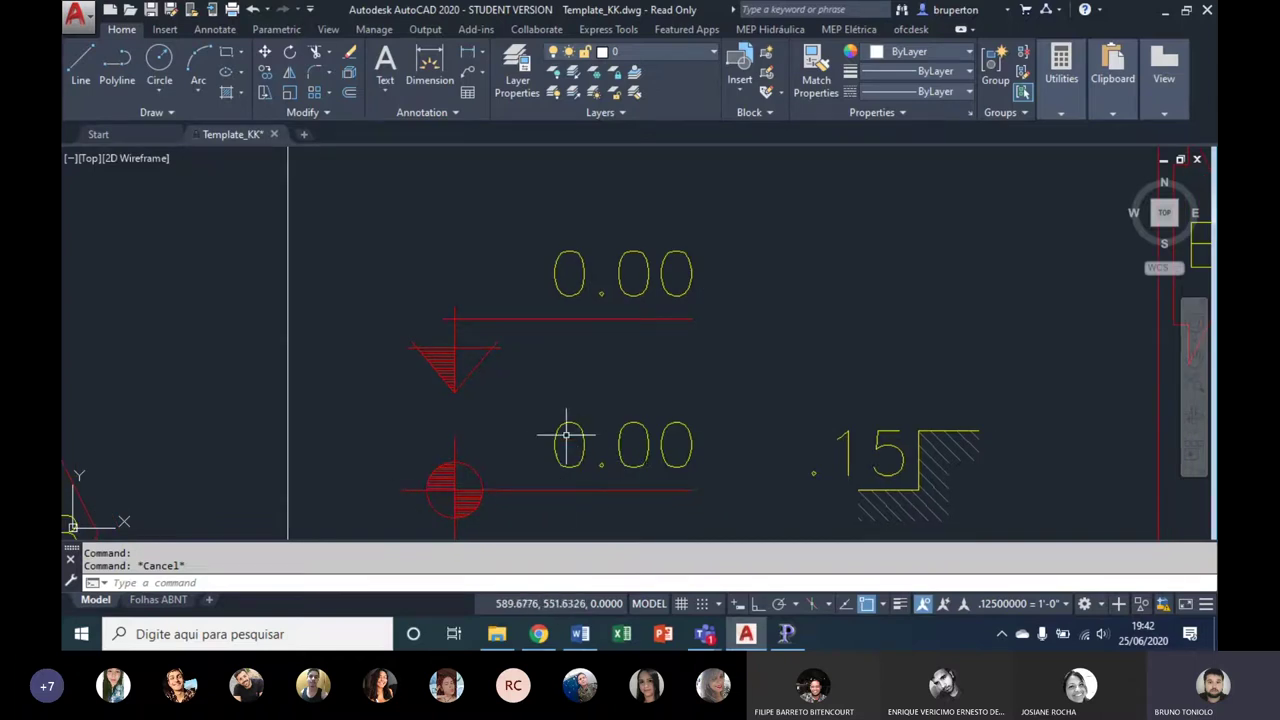
scroll(651, 408, "up", 2)
middle_click_drag(706, 357, 695, 228)
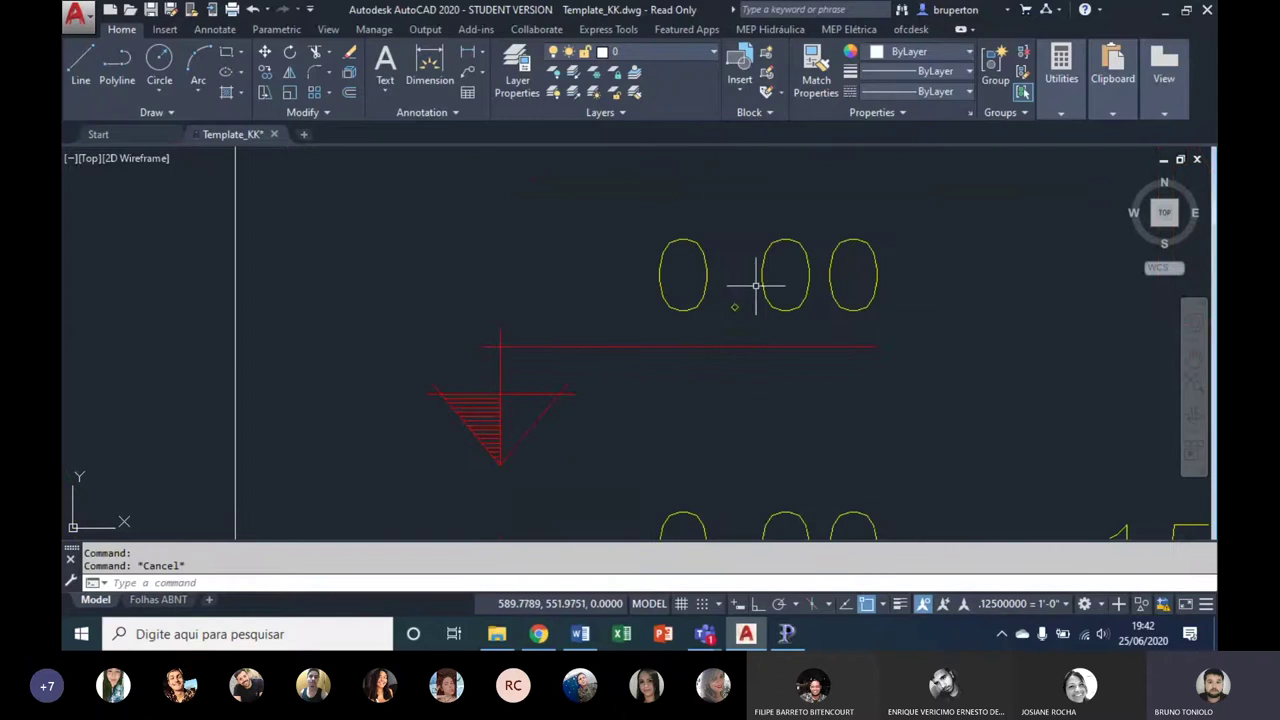
scroll(700, 300, "down", 1)
middle_click_drag(998, 475, 798, 420)
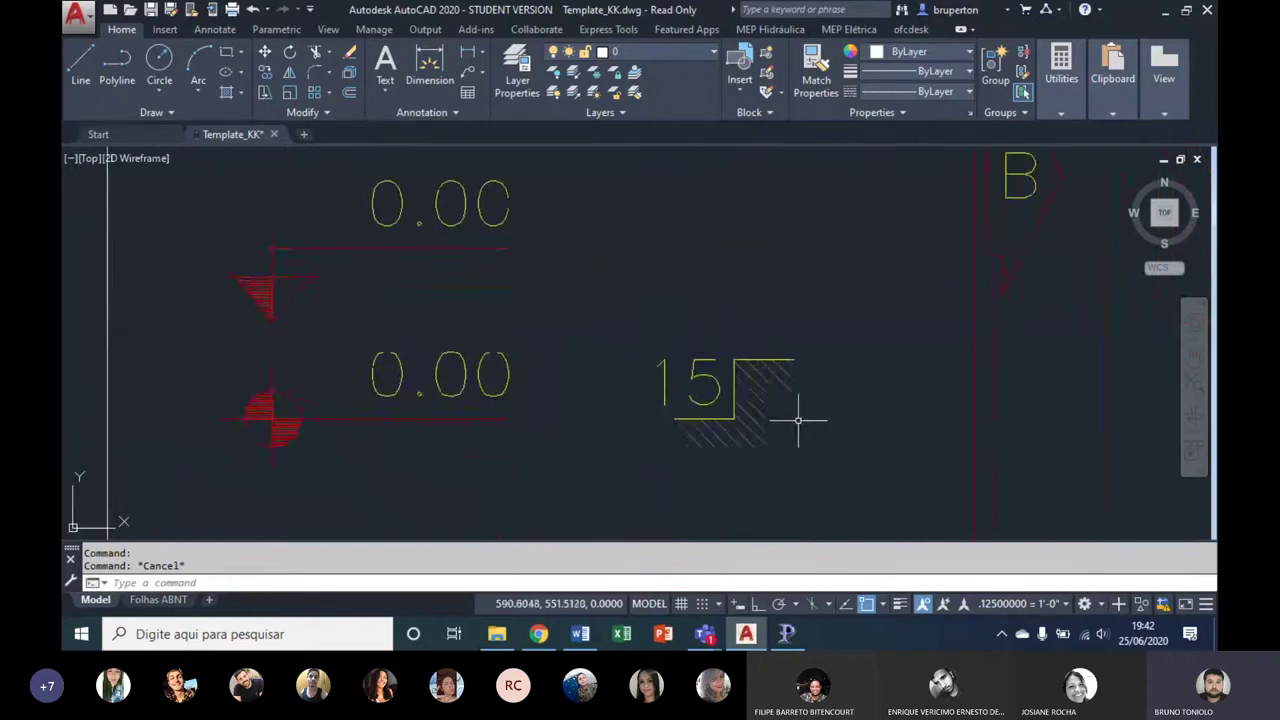
scroll(798, 420, "up", 2)
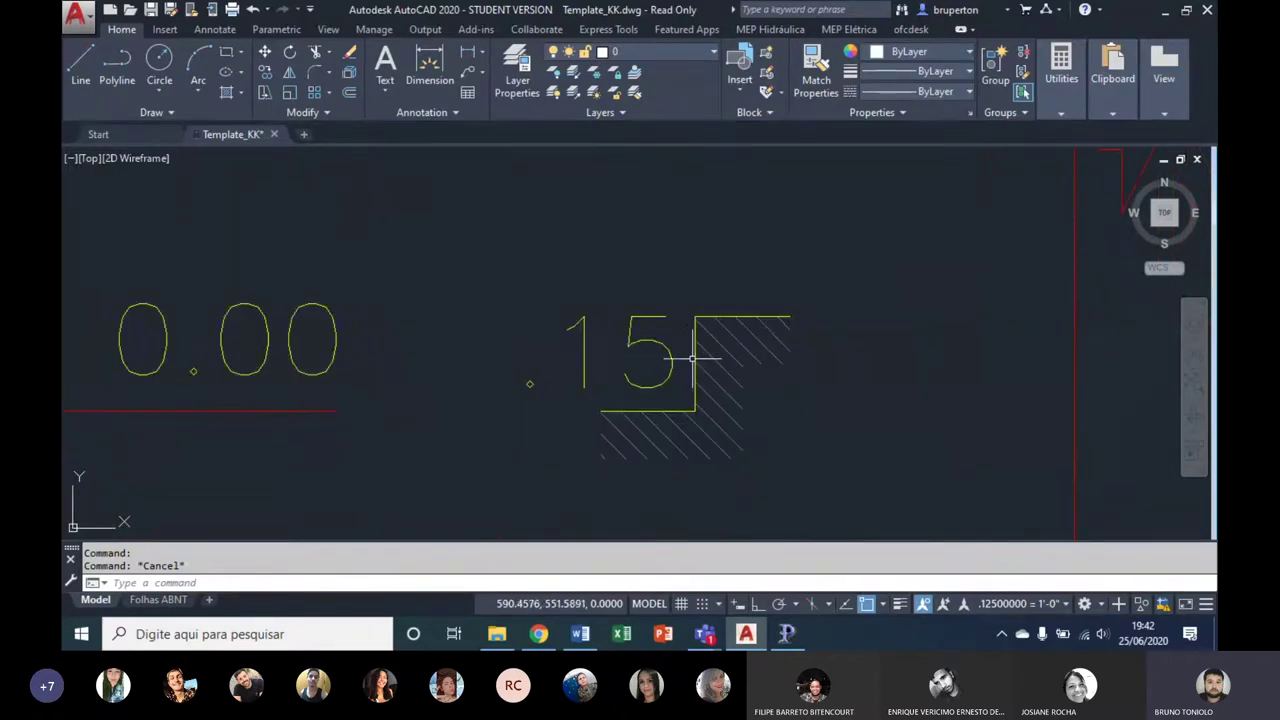
scroll(651, 377, "down", 1)
mouse_move(488, 467)
middle_mouse_down()
mouse_move(632, 319)
mouse_move(711, 303)
middle_mouse_up()
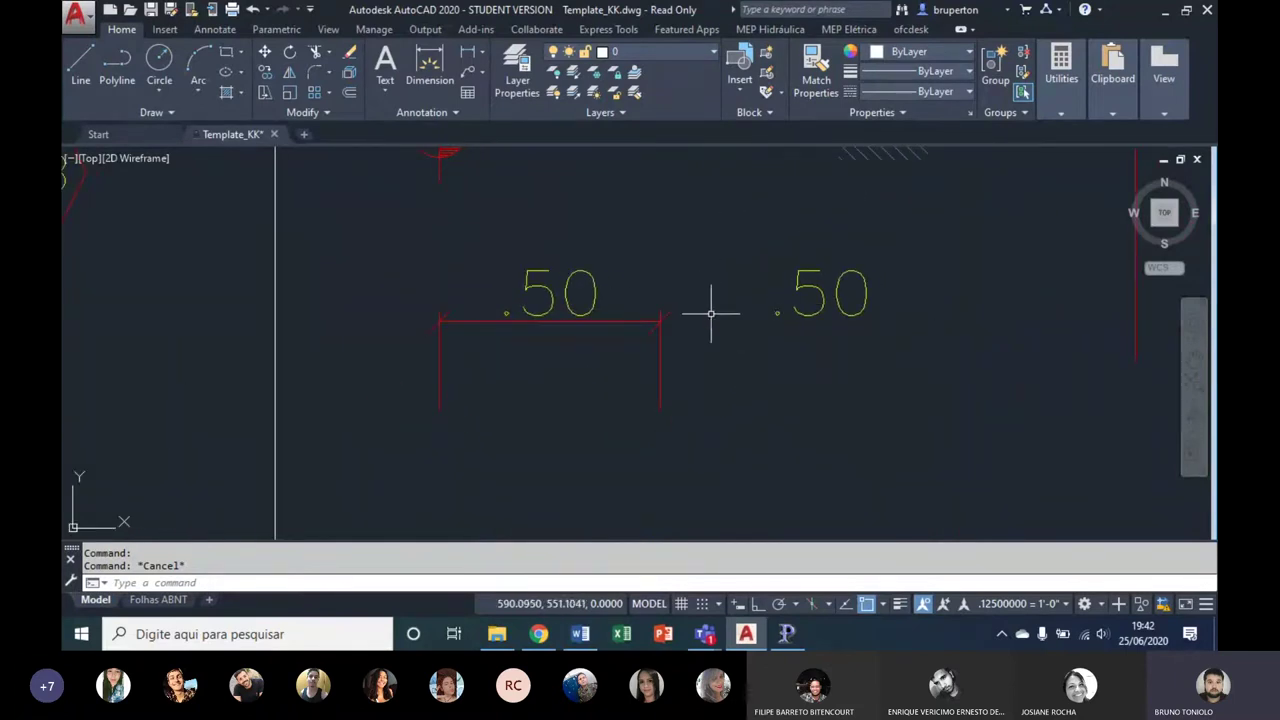
Step: Select each of the two .50 dimensions to inspect them, then clear the selection
left_click(643, 320)
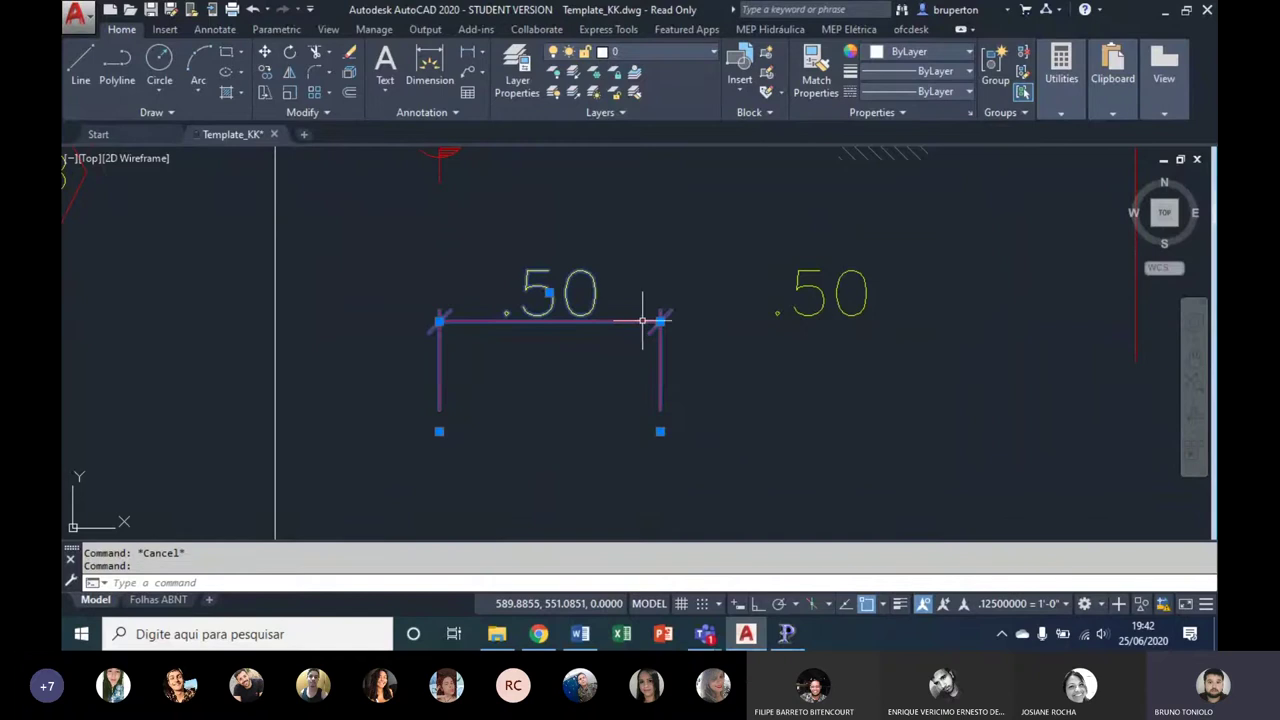
key("Escape")
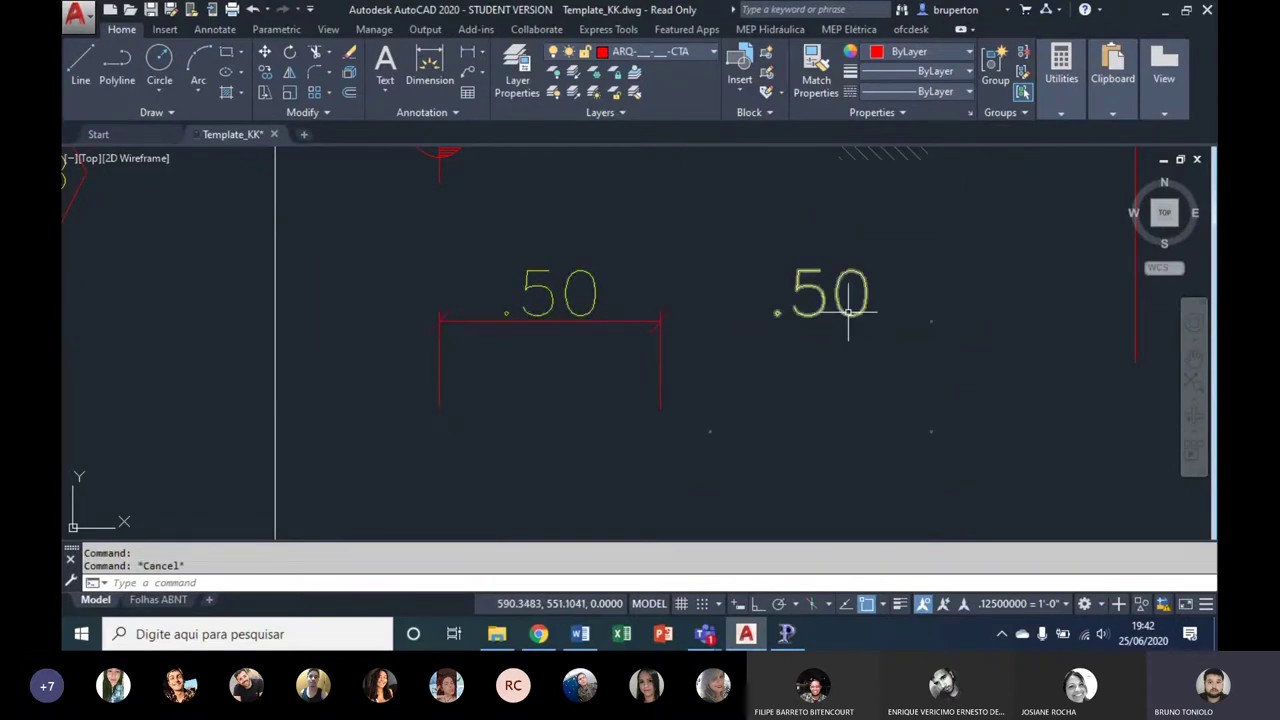
left_click(850, 313)
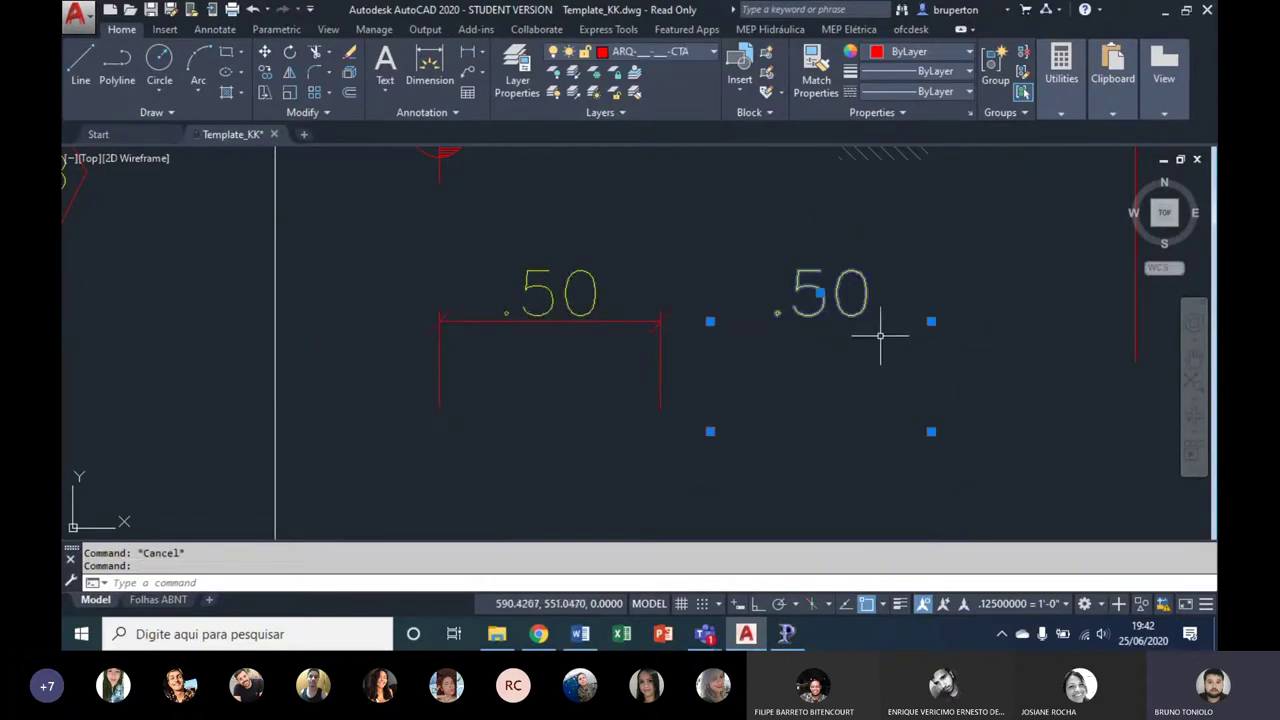
scroll(885, 307, "up", 2)
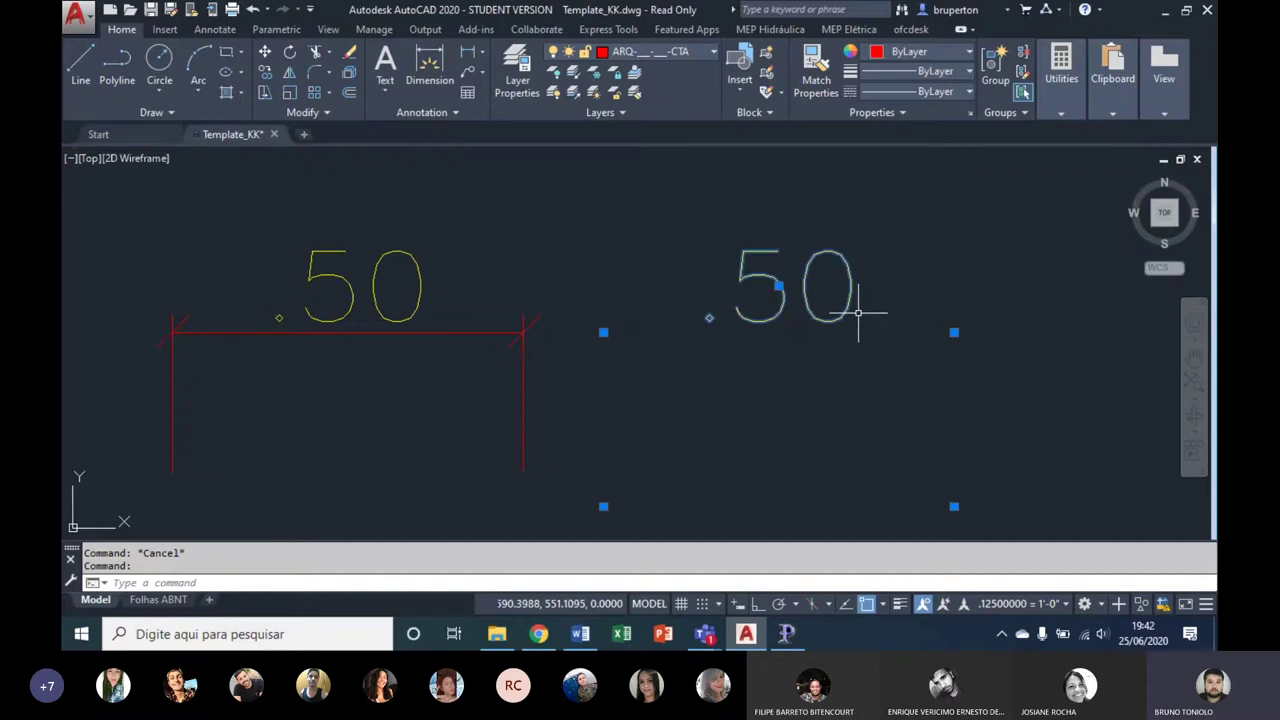
key("Escape")
scroll(858, 313, "down", 2)
scroll(500, 357, "down", 2)
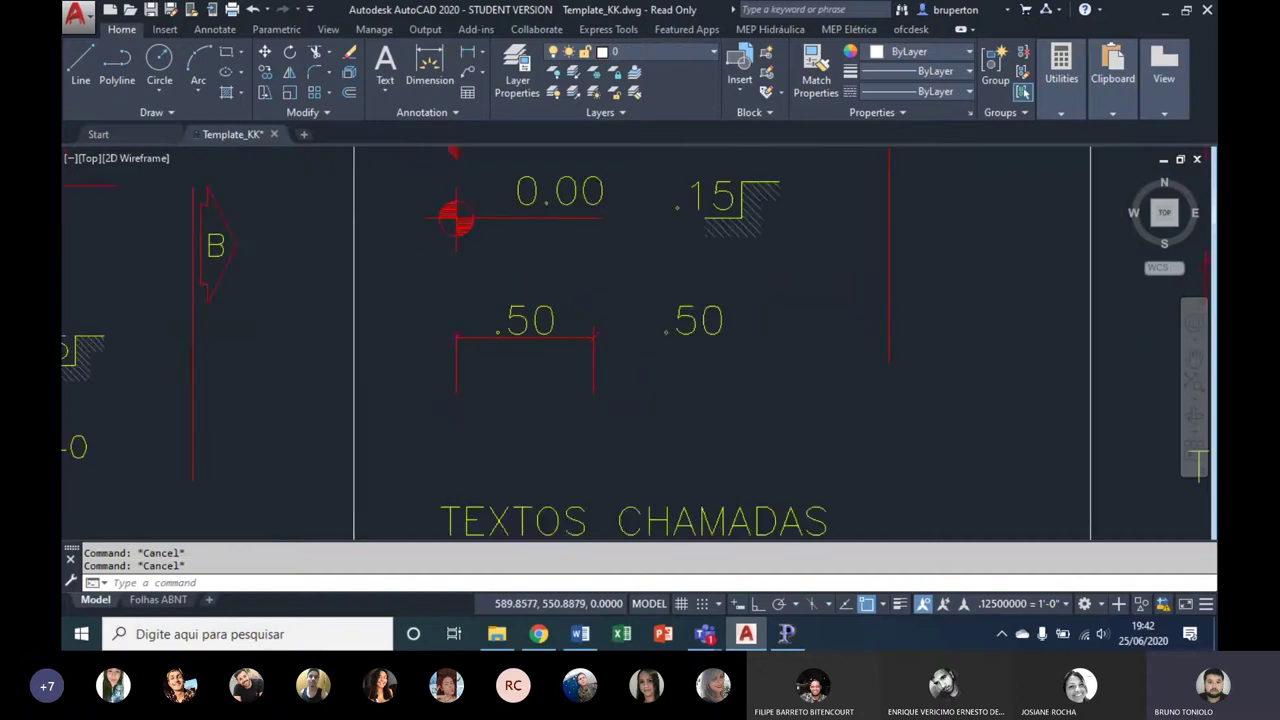
scroll(643, 213, "down", 3)
scroll(643, 213, "up", 1)
scroll(643, 213, "up", 1)
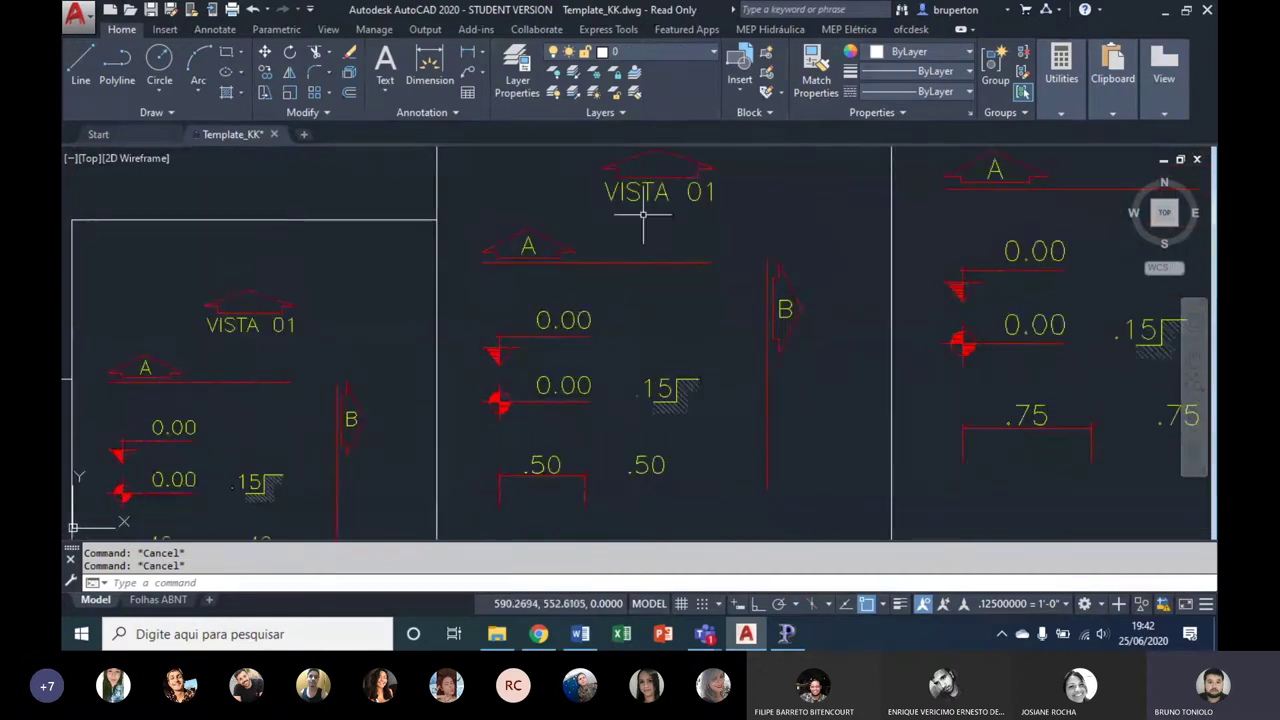
Step: Pan past the TEXTOS and PLANTA titles and centre the esc 1:400 template
middle_click_drag(603, 409, 607, 287)
middle_click_drag(607, 420, 607, 300)
middle_click_drag(607, 345, 607, 282)
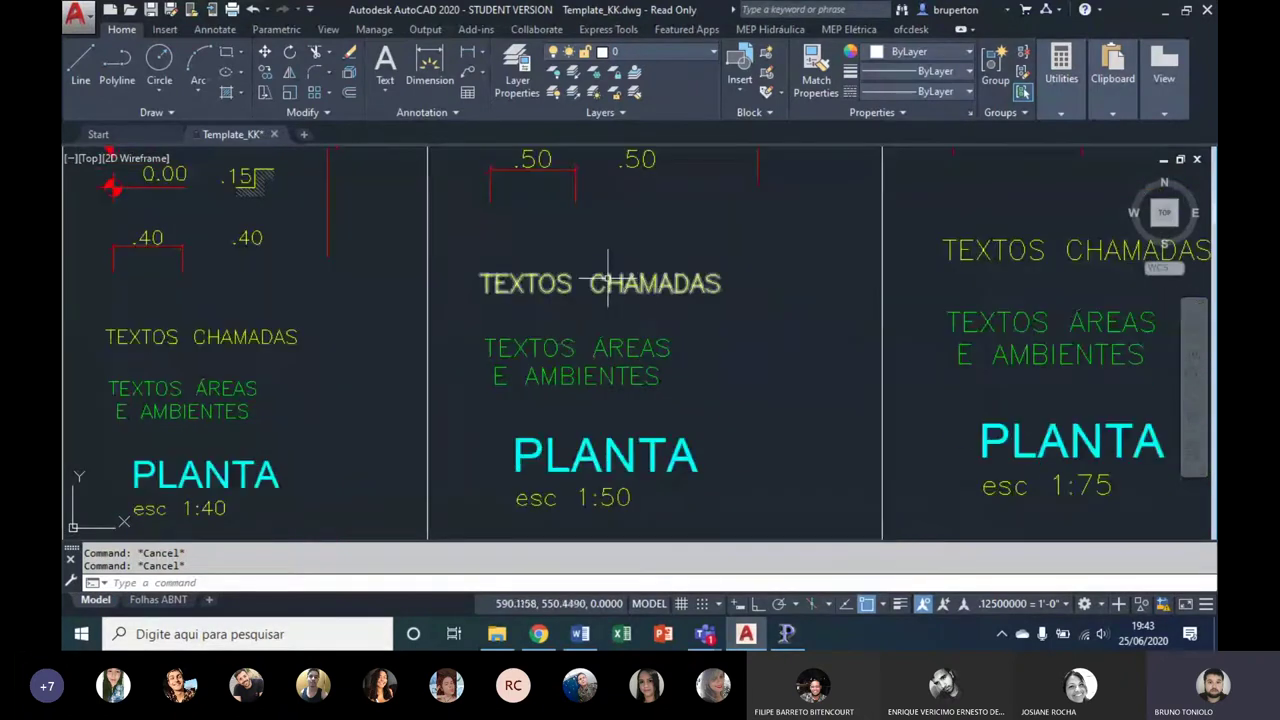
middle_click_drag(600, 407, 612, 343)
middle_click_drag(660, 337, 623, 489)
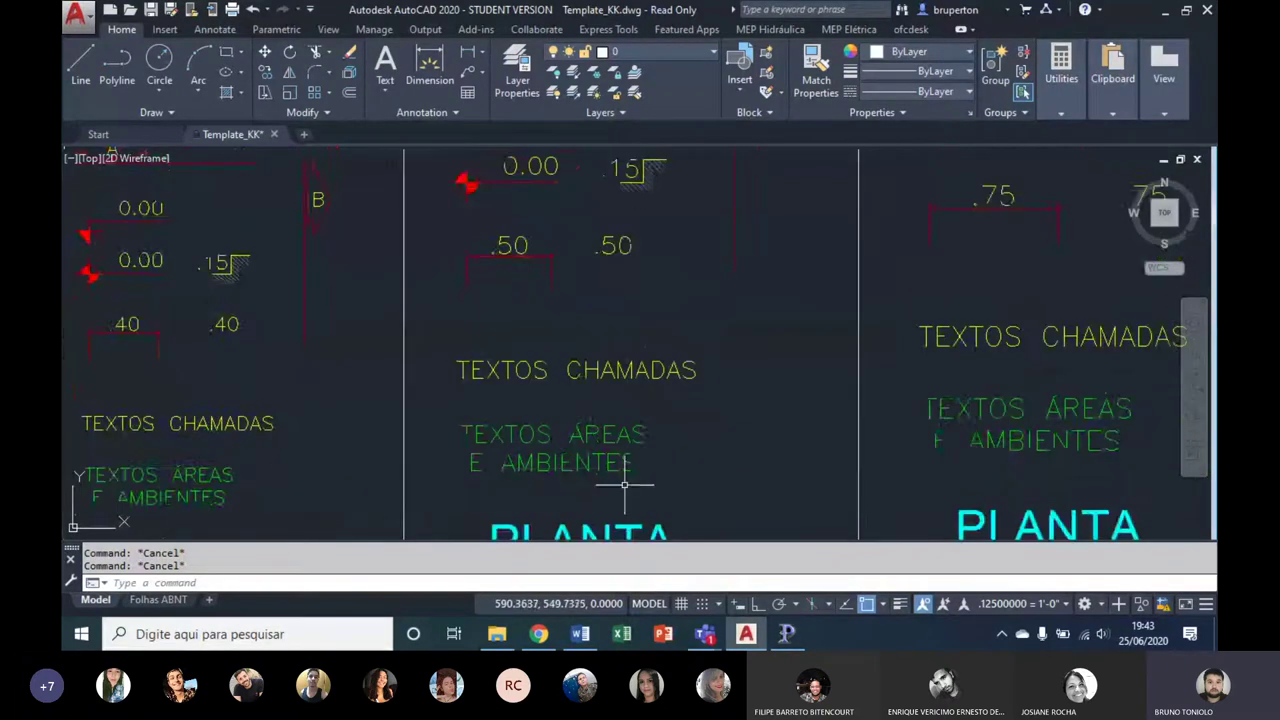
middle_click_drag(629, 320, 572, 521)
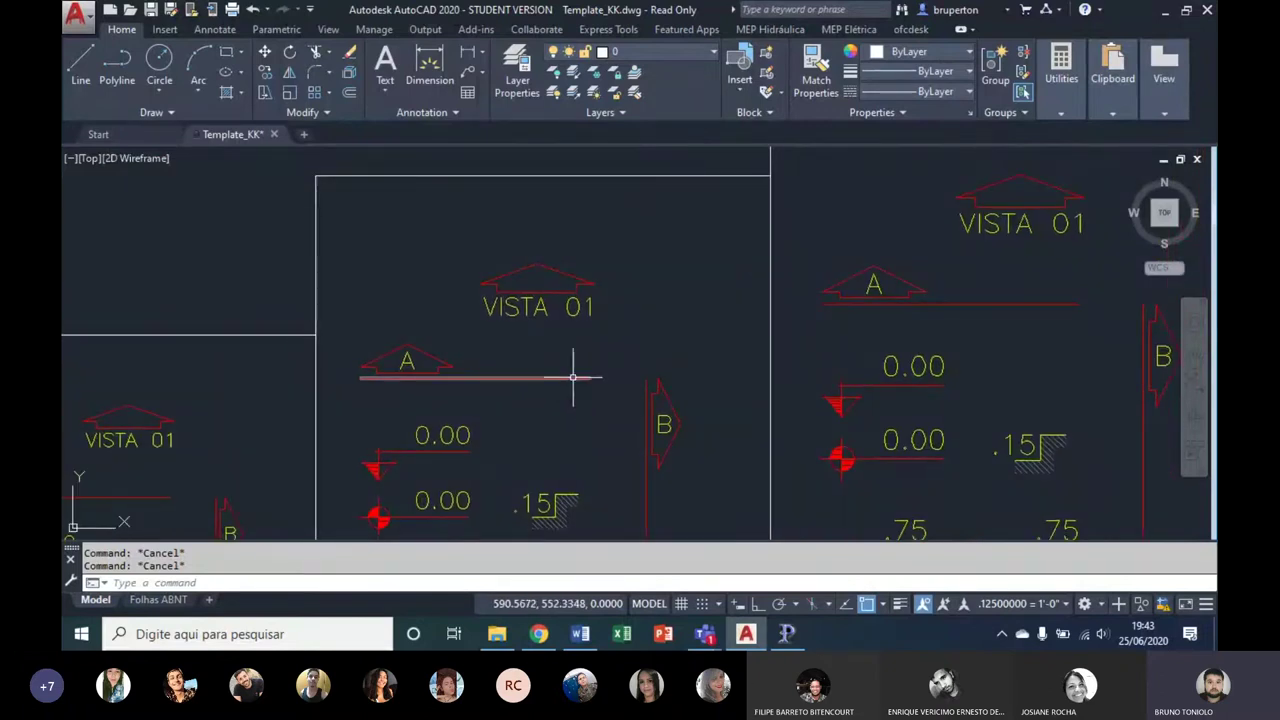
scroll(608, 318, "down", 2)
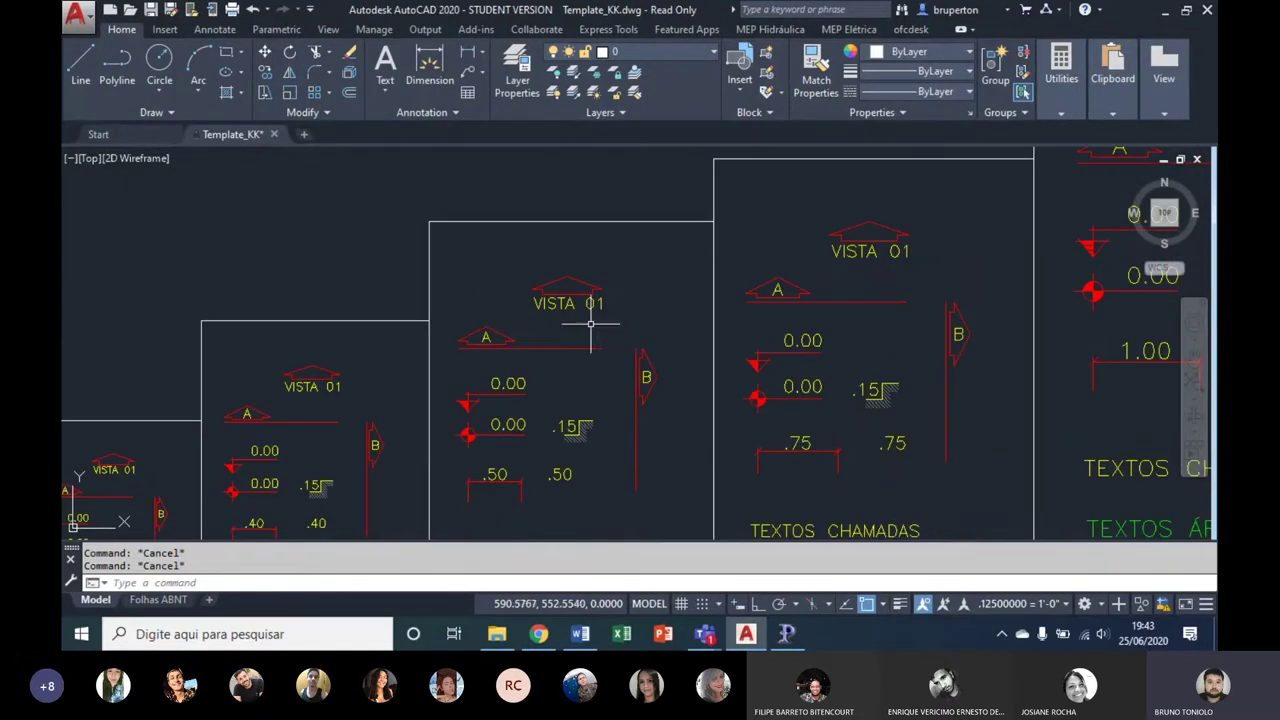
scroll(591, 323, "down", 3)
scroll(643, 382, "up", 1)
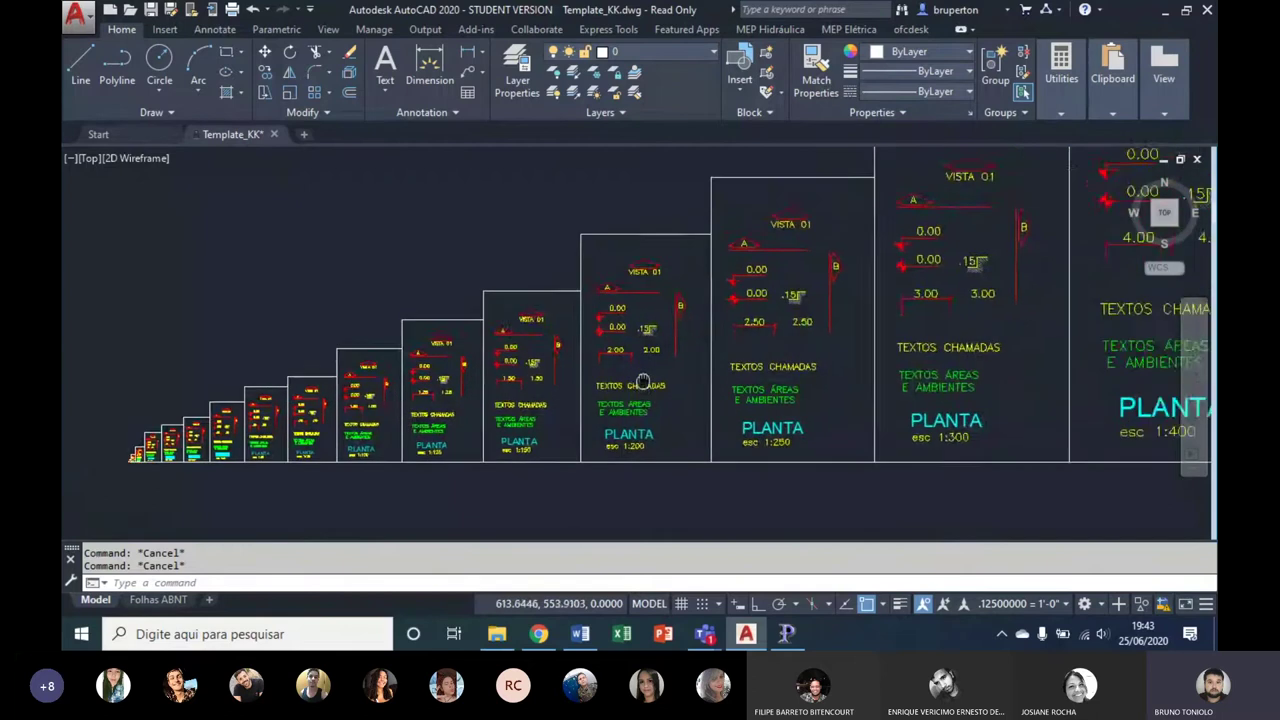
middle_click_drag(643, 382, 432, 463)
middle_click_drag(851, 271, 640, 352)
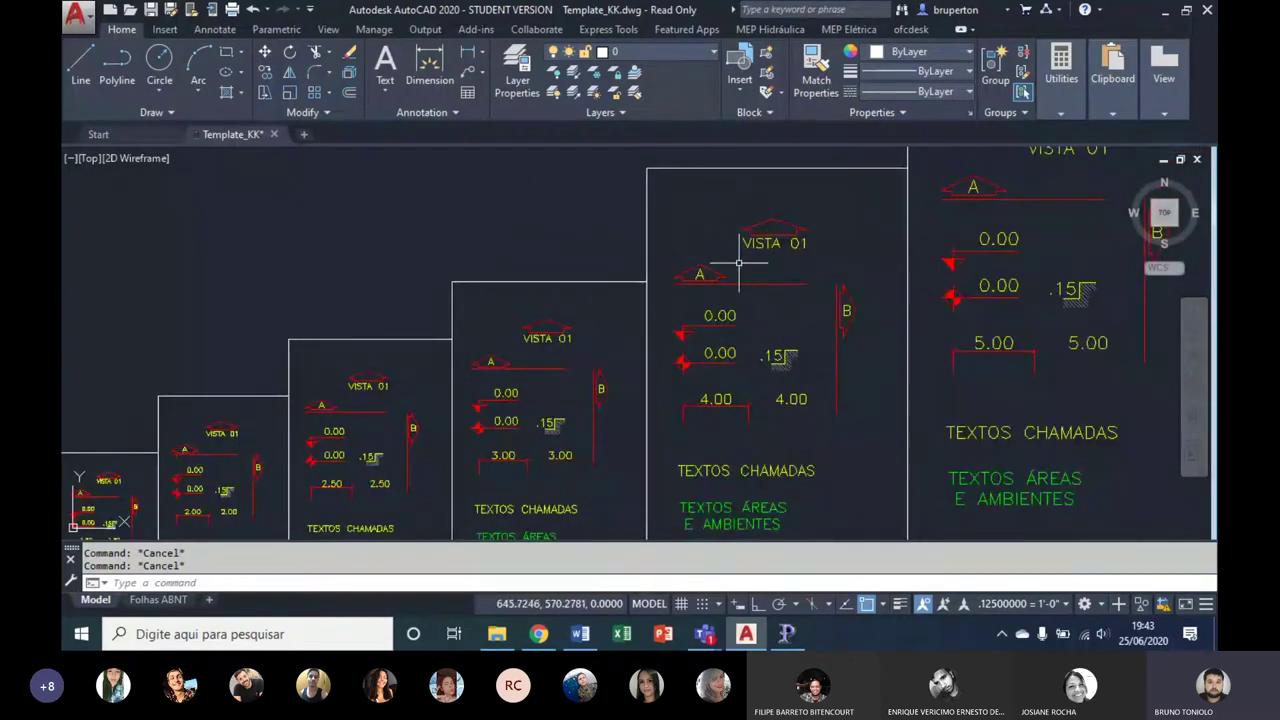
Step: Scroll through the Layer drop-down list and close it with layer 0 still current
left_click(648, 52)
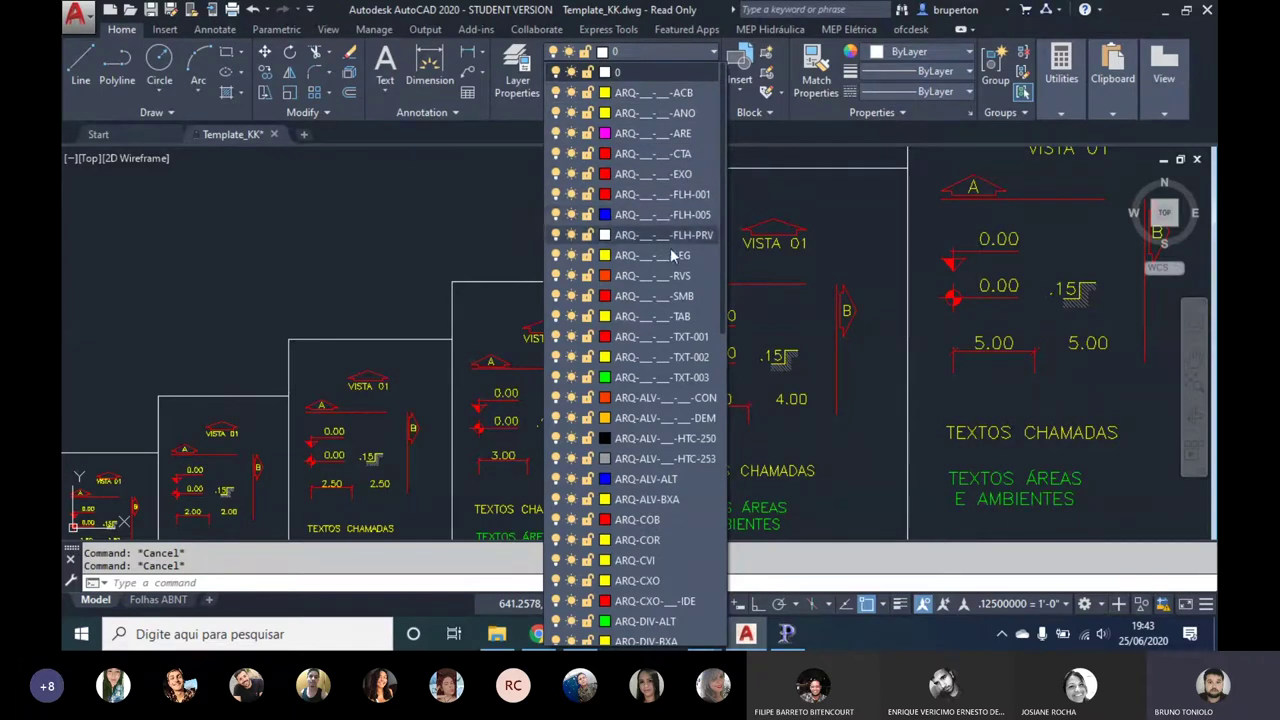
scroll(704, 320, "down", 1)
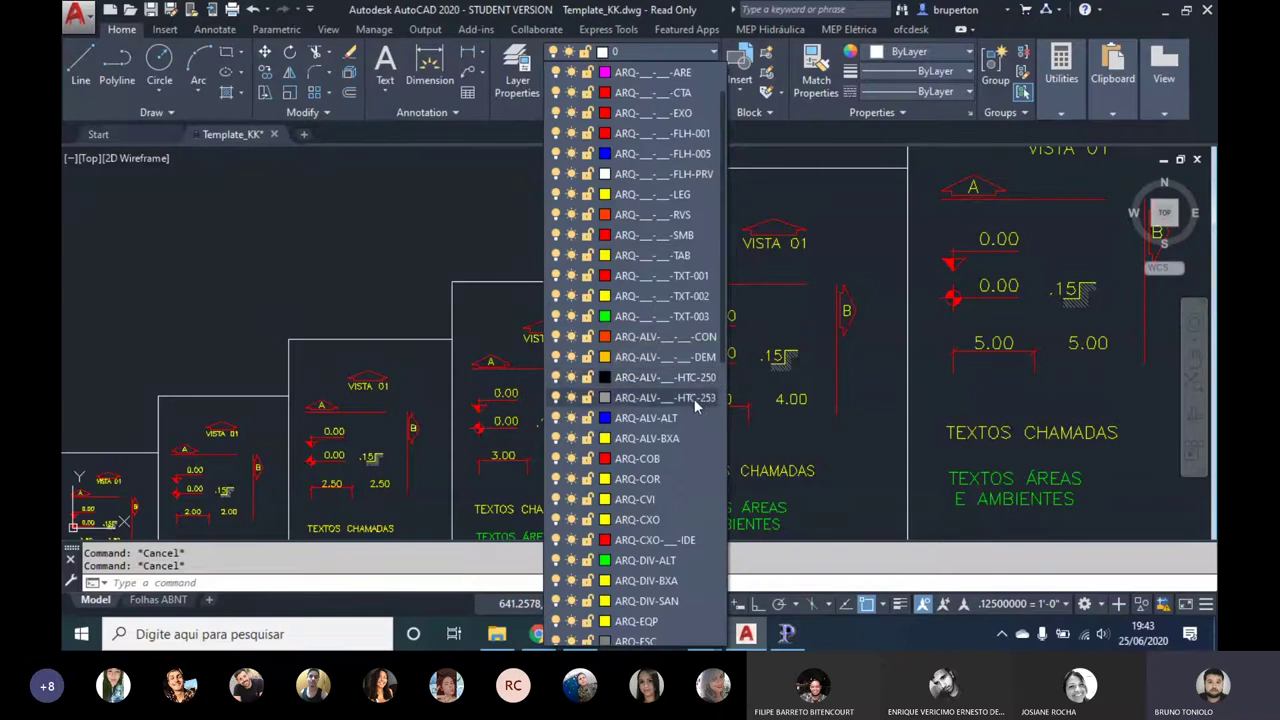
scroll(690, 376, "down", 1)
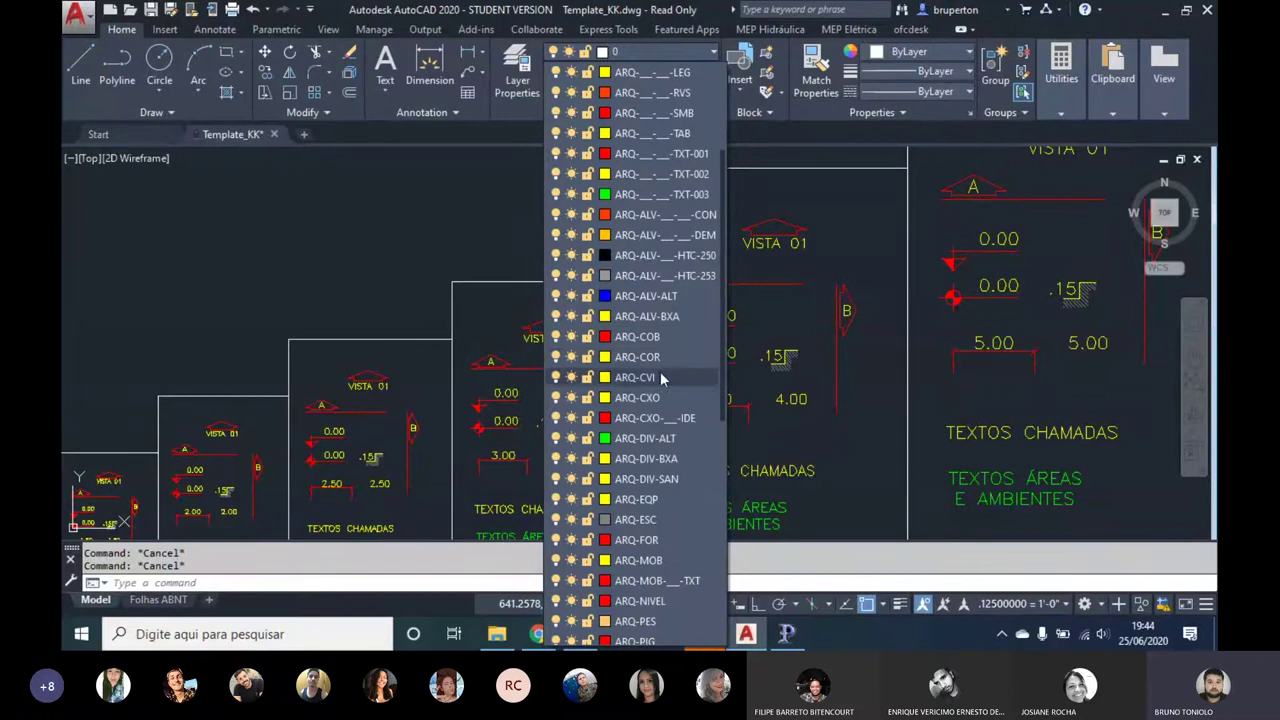
scroll(637, 428, "down", 2)
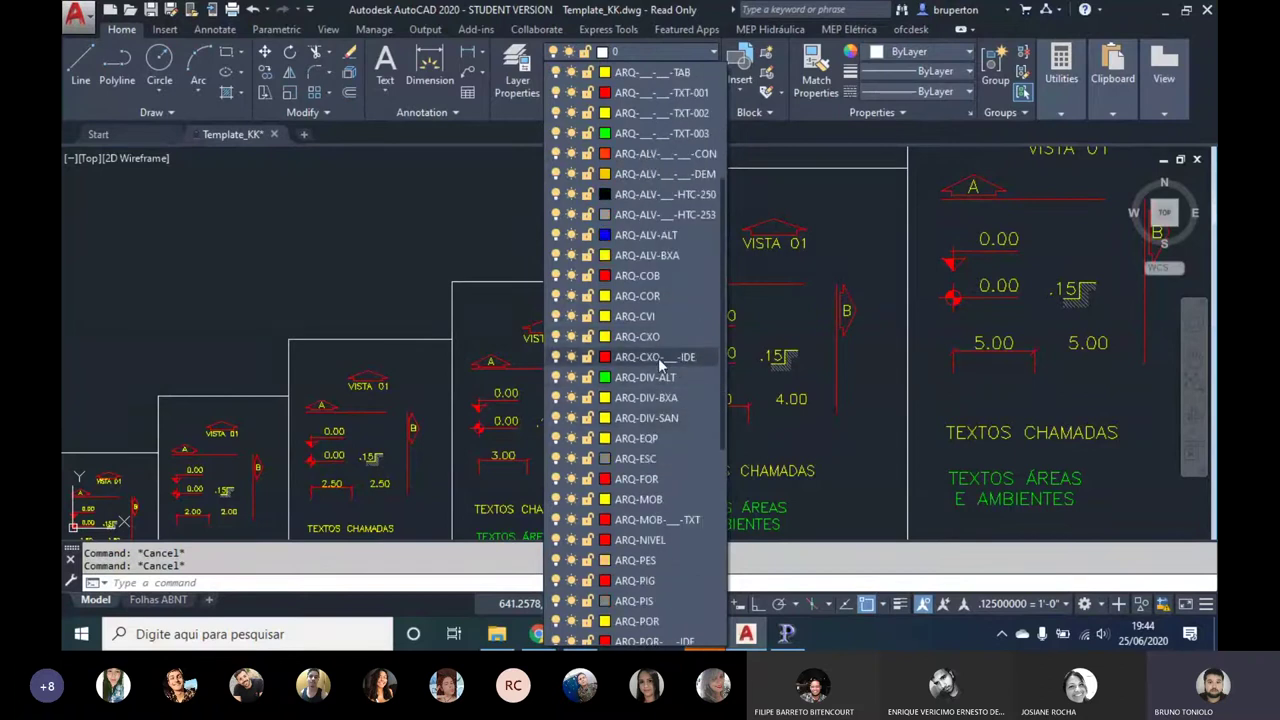
scroll(658, 390, "down", 3)
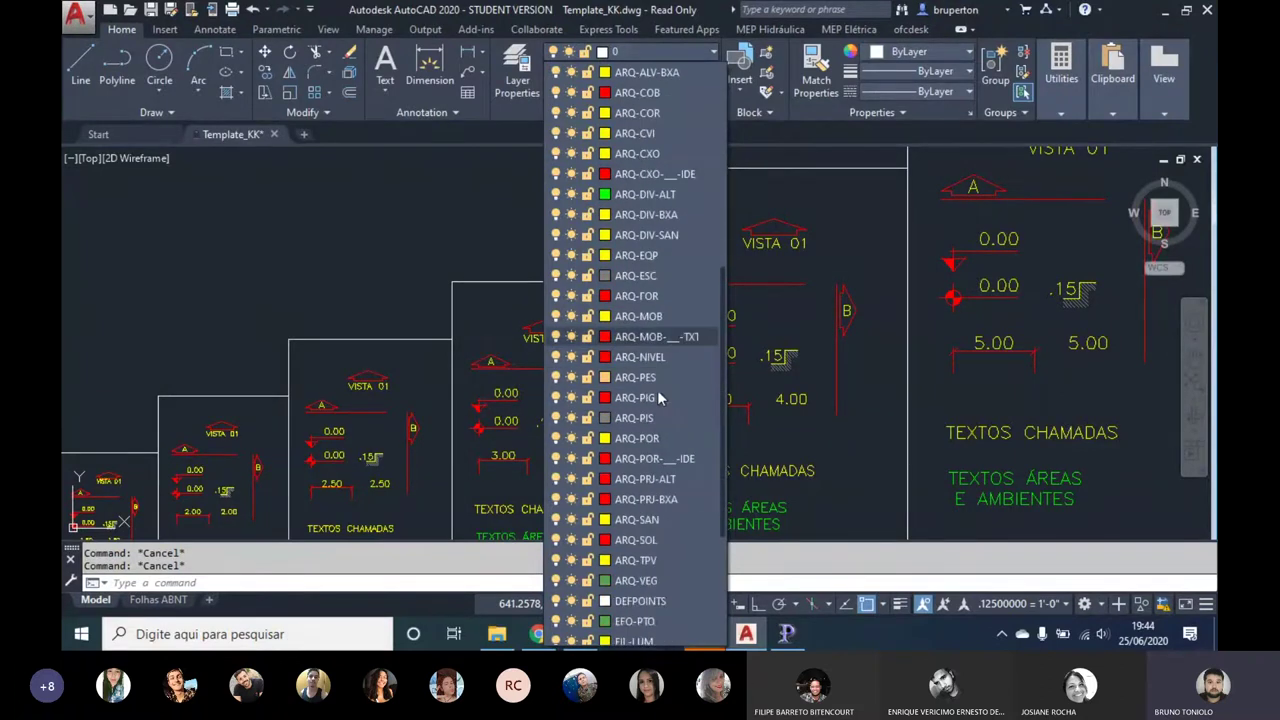
scroll(660, 388, "down", 4)
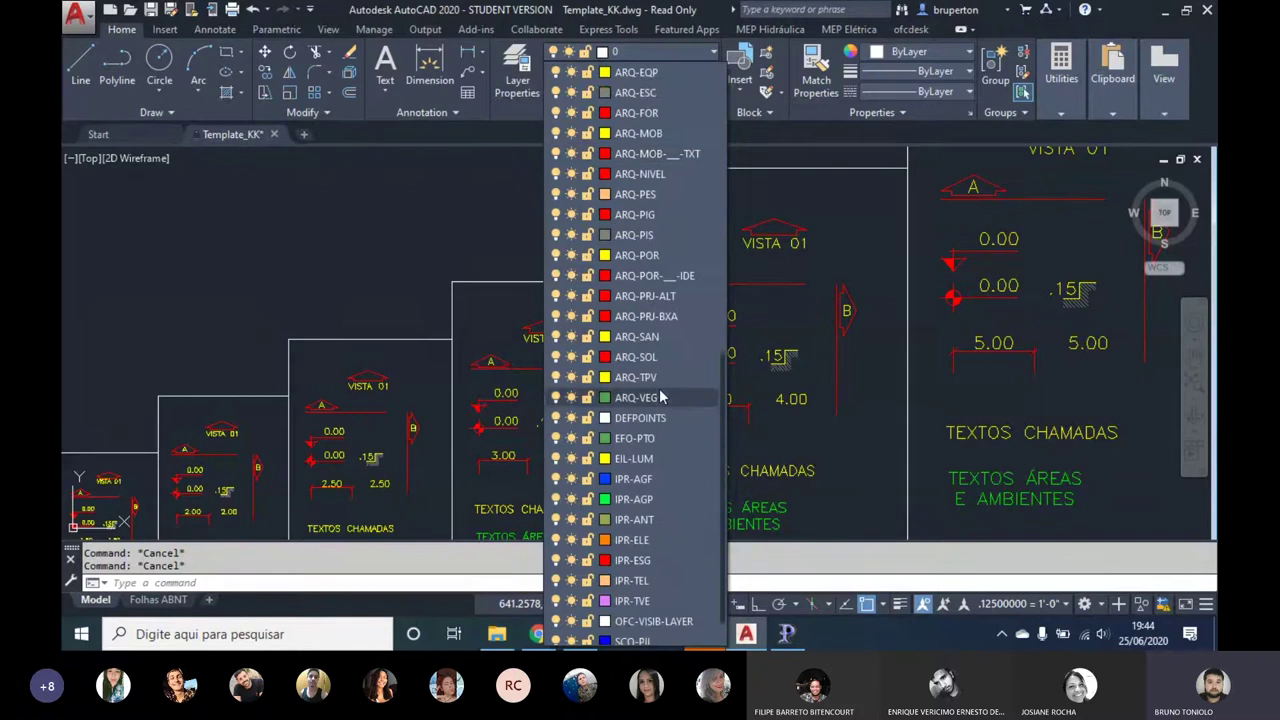
scroll(655, 385, "up", 2)
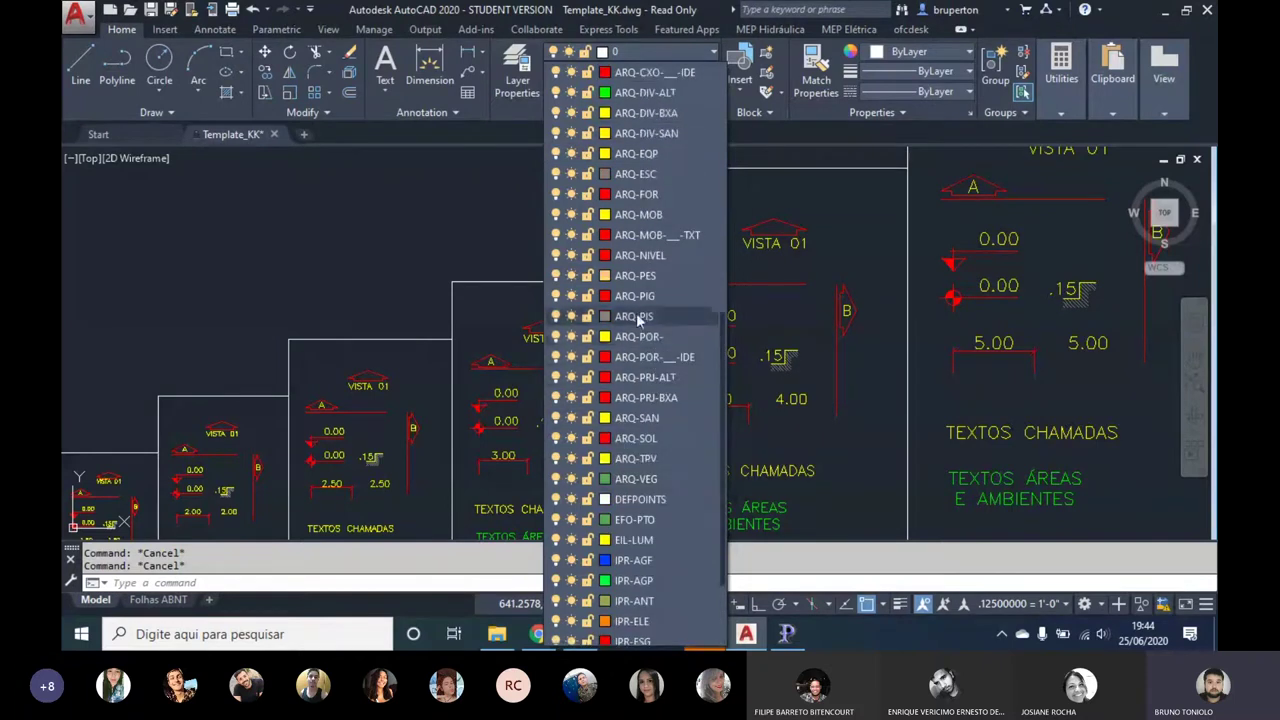
scroll(640, 330, "up", 4)
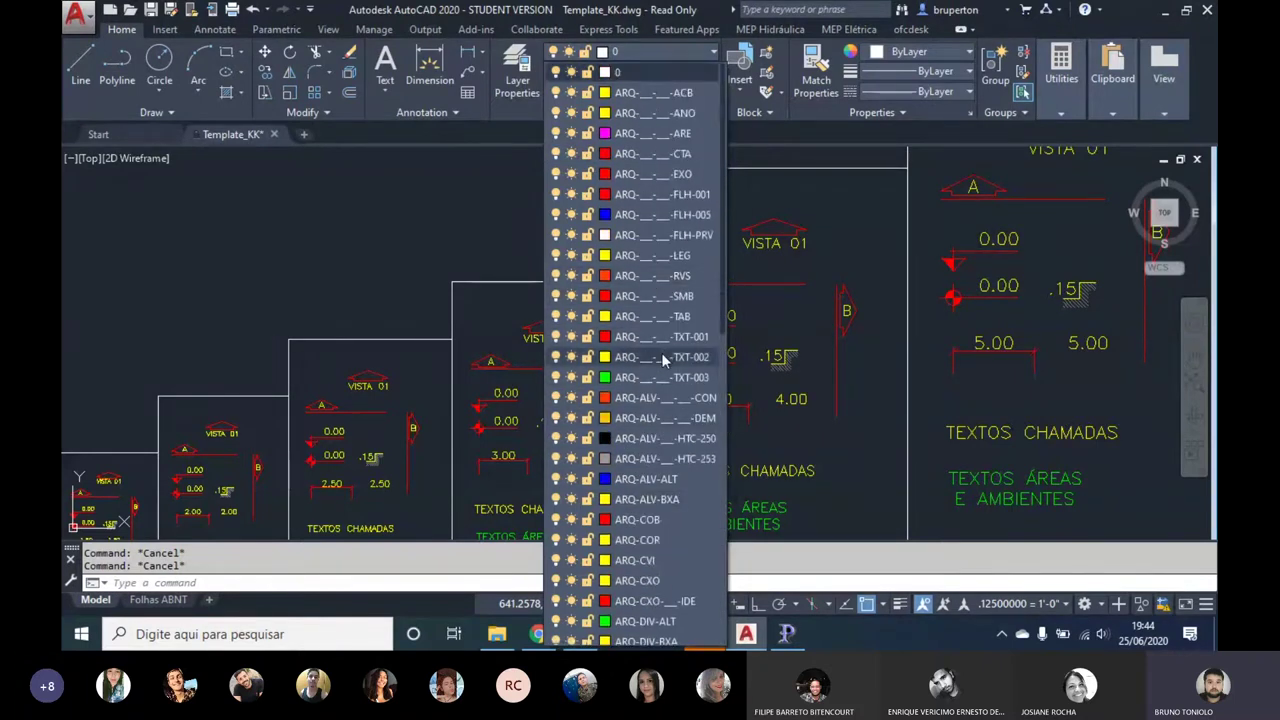
scroll(660, 350, "down", 2)
scroll(660, 352, "down", 4)
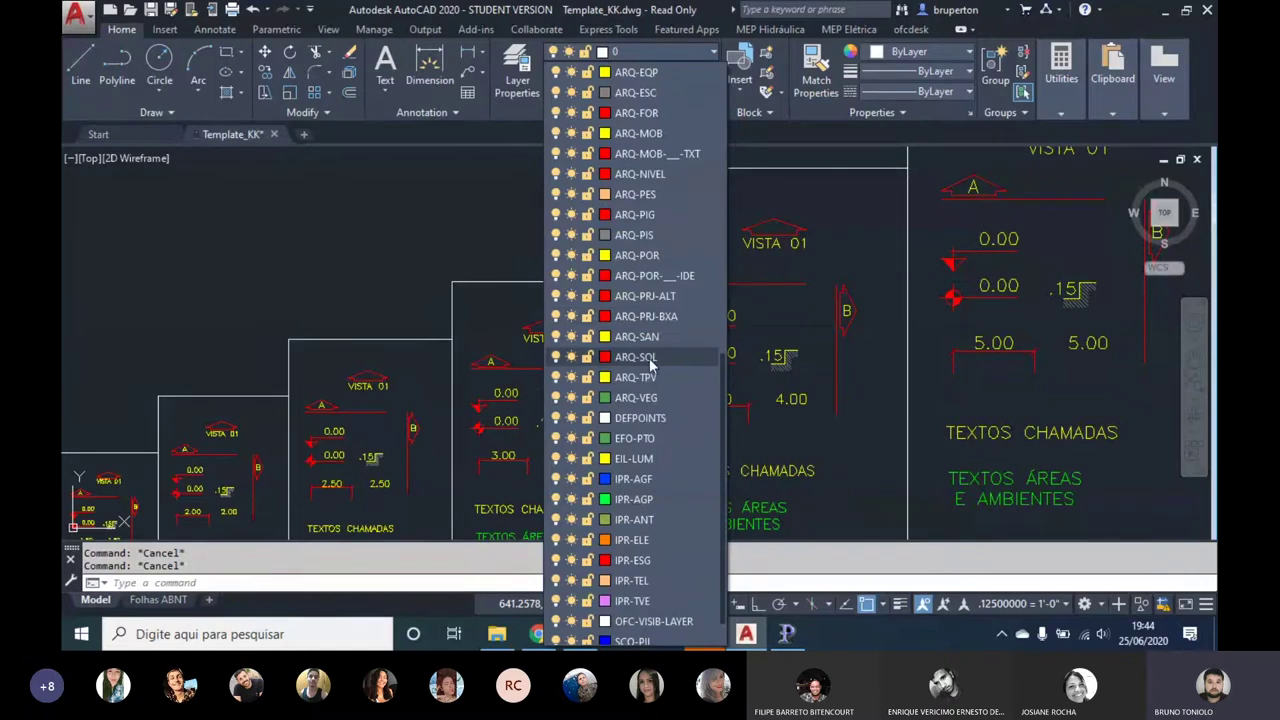
left_click(777, 360)
Step: Zoom and pan to the 'Layers para projetos de arquitetura' legend table
scroll(578, 397, "down", 5)
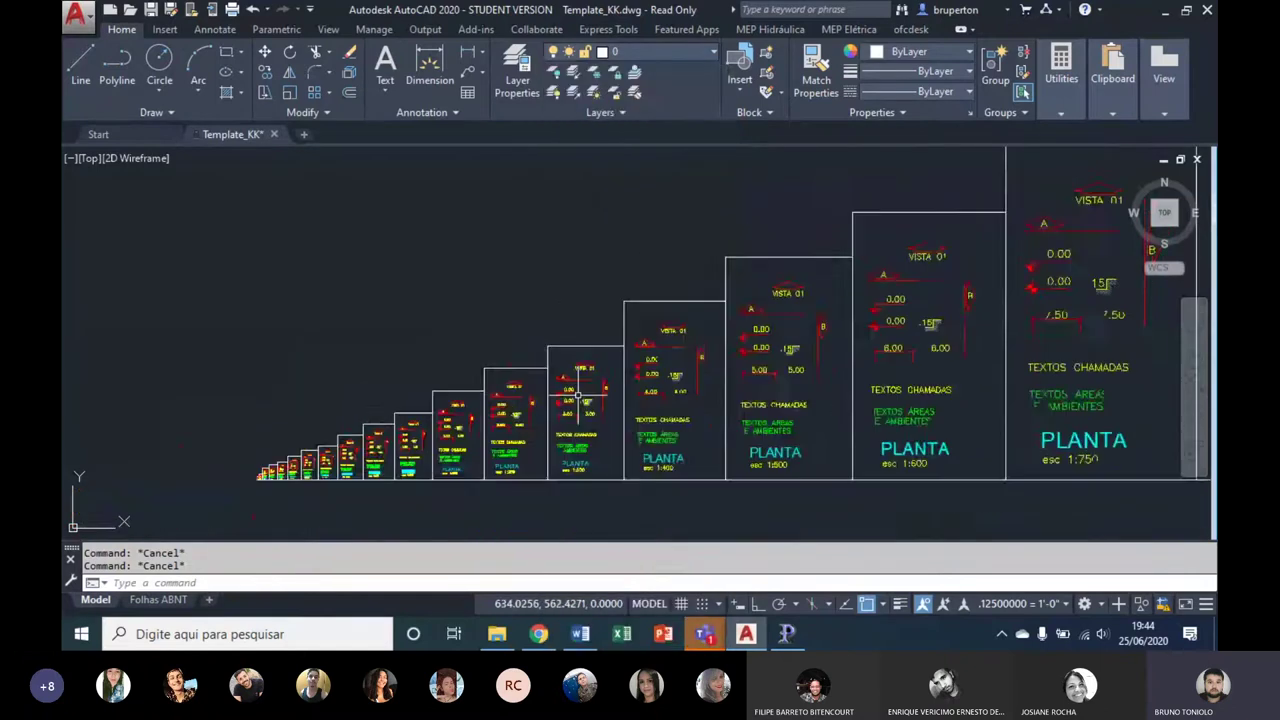
scroll(578, 397, "down", 3)
middle_click_drag(1060, 420, 860, 420)
scroll(860, 420, "up", 2)
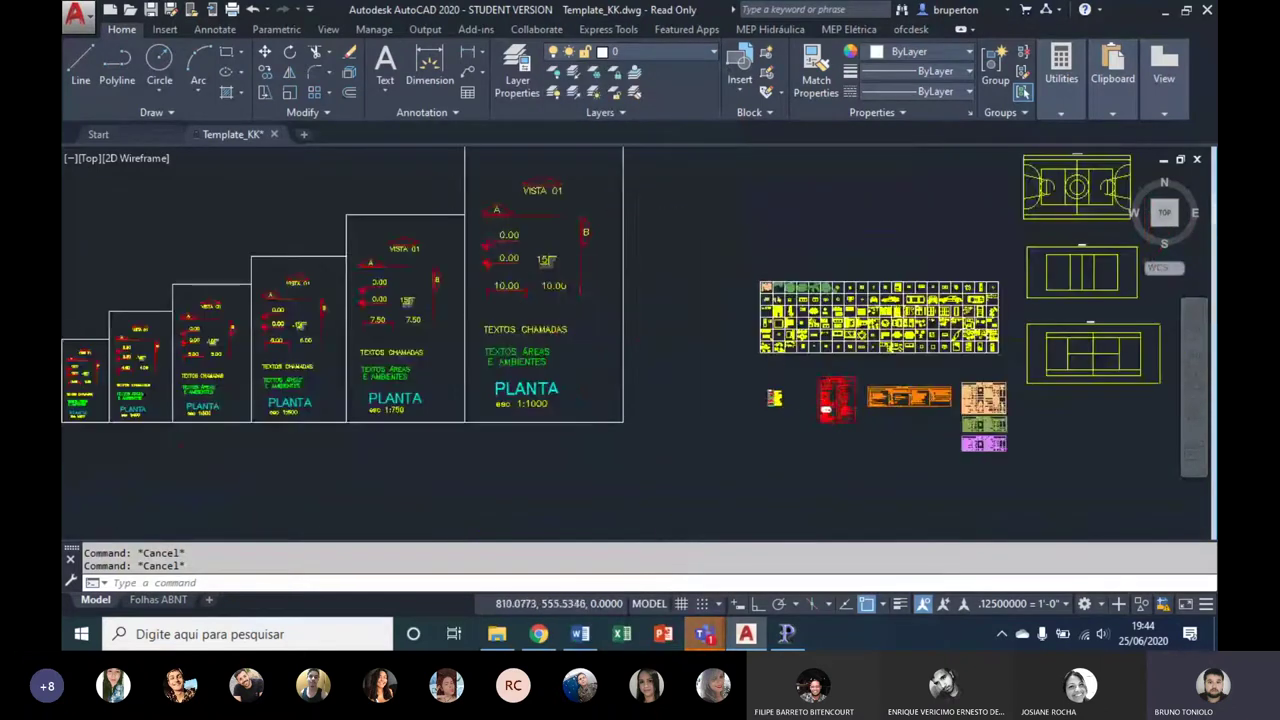
scroll(740, 388, "up", 4)
scroll(745, 390, "up", 3)
scroll(737, 365, "up", 3)
scroll(743, 380, "up", 3)
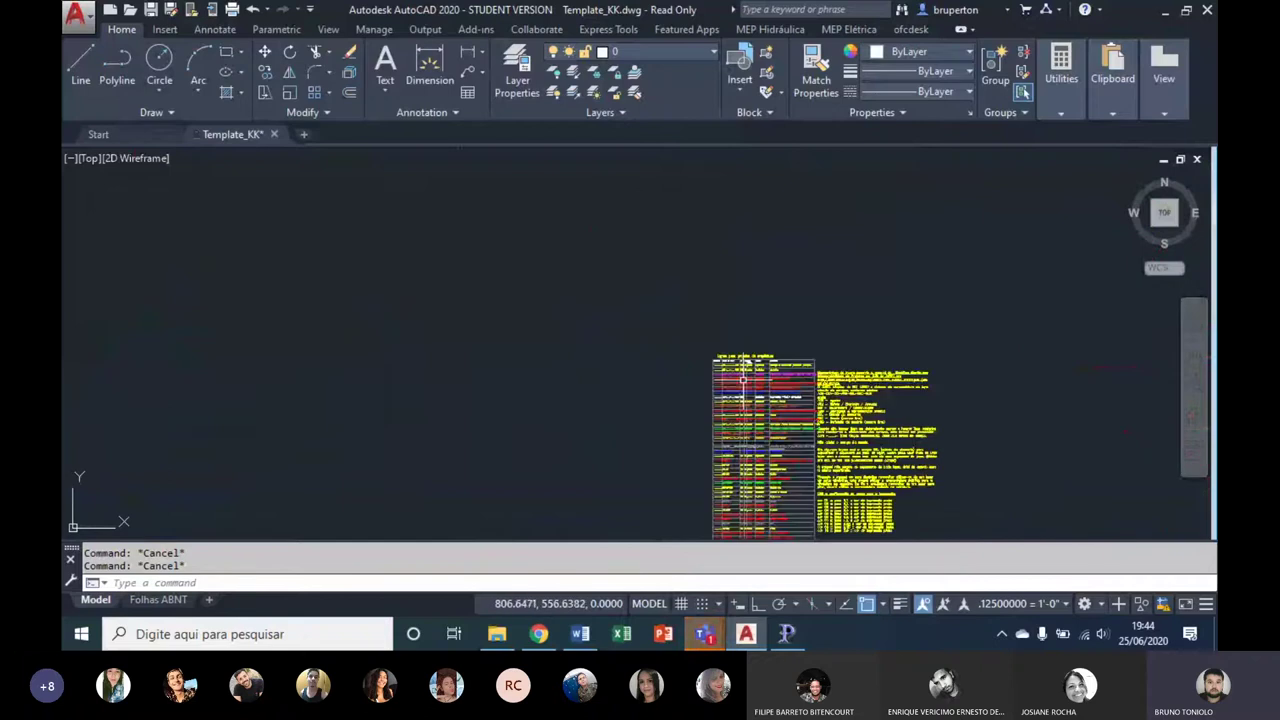
scroll(743, 380, "up", 3)
scroll(729, 377, "up", 2)
mouse_move(729, 377)
middle_mouse_down()
mouse_move(680, 251)
mouse_move(684, 185)
middle_mouse_up()
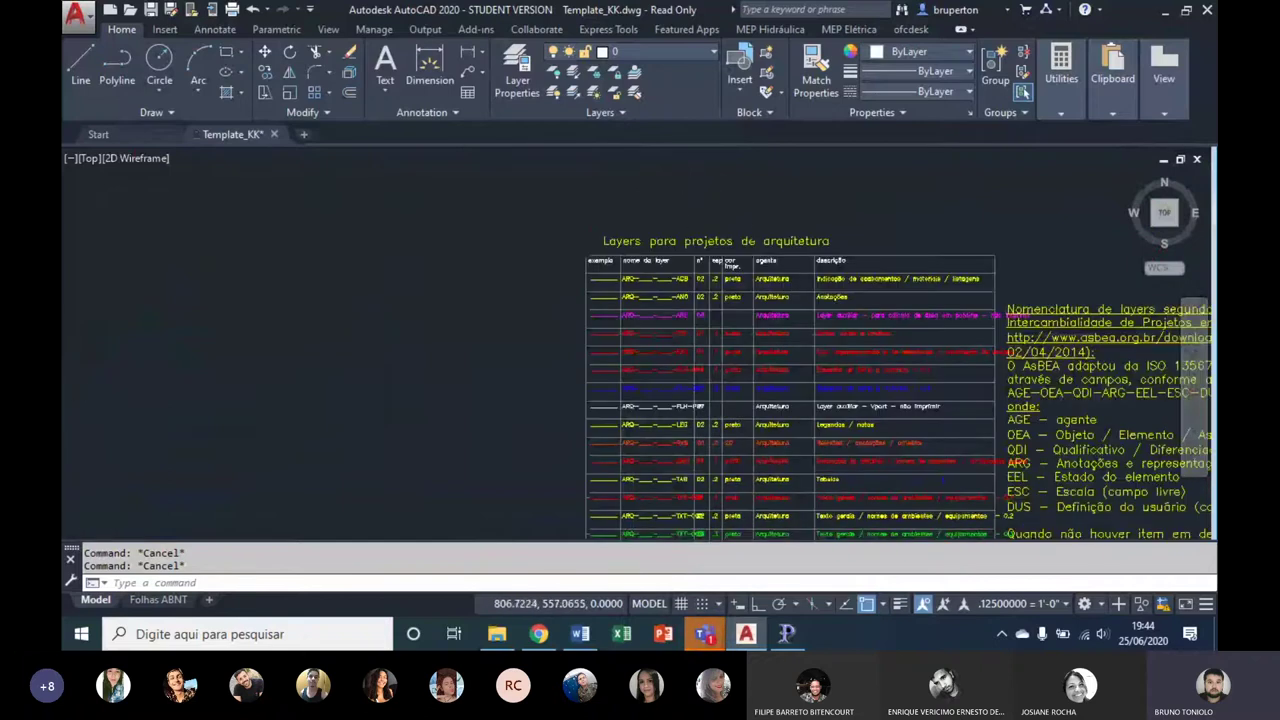
scroll(728, 226, "up", 2)
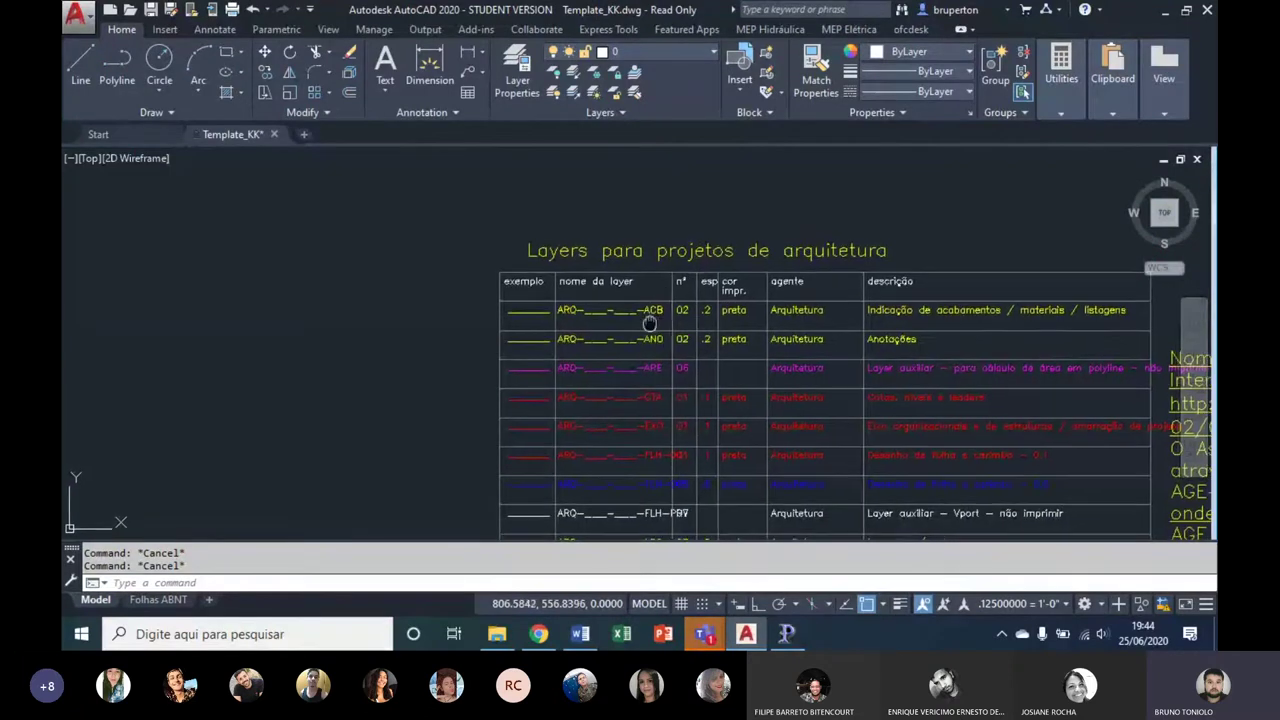
scroll(660, 335, "up", 1)
scroll(580, 315, "up", 1)
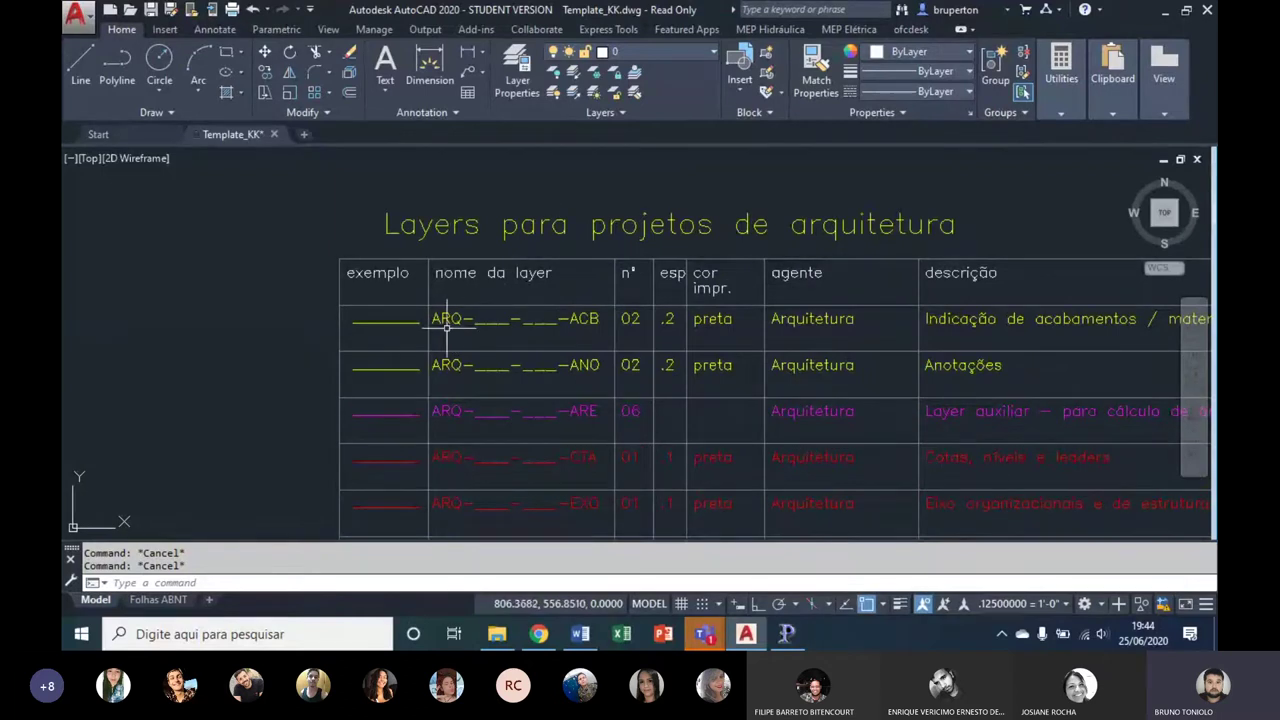
middle_click_drag(895, 324, 651, 310)
middle_click_drag(846, 280, 1183, 263)
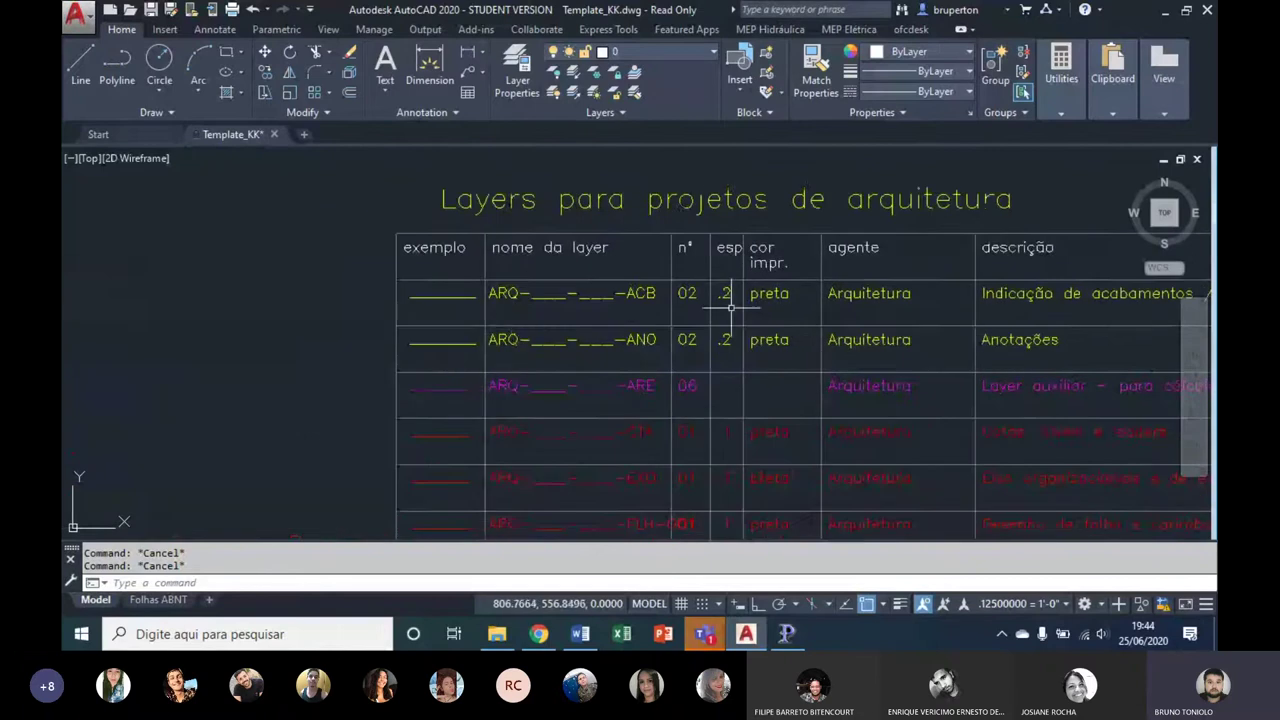
mouse_move(740, 341)
middle_mouse_down()
mouse_move(608, 357)
mouse_move(612, 341)
mouse_move(486, 349)
mouse_move(508, 277)
middle_mouse_up()
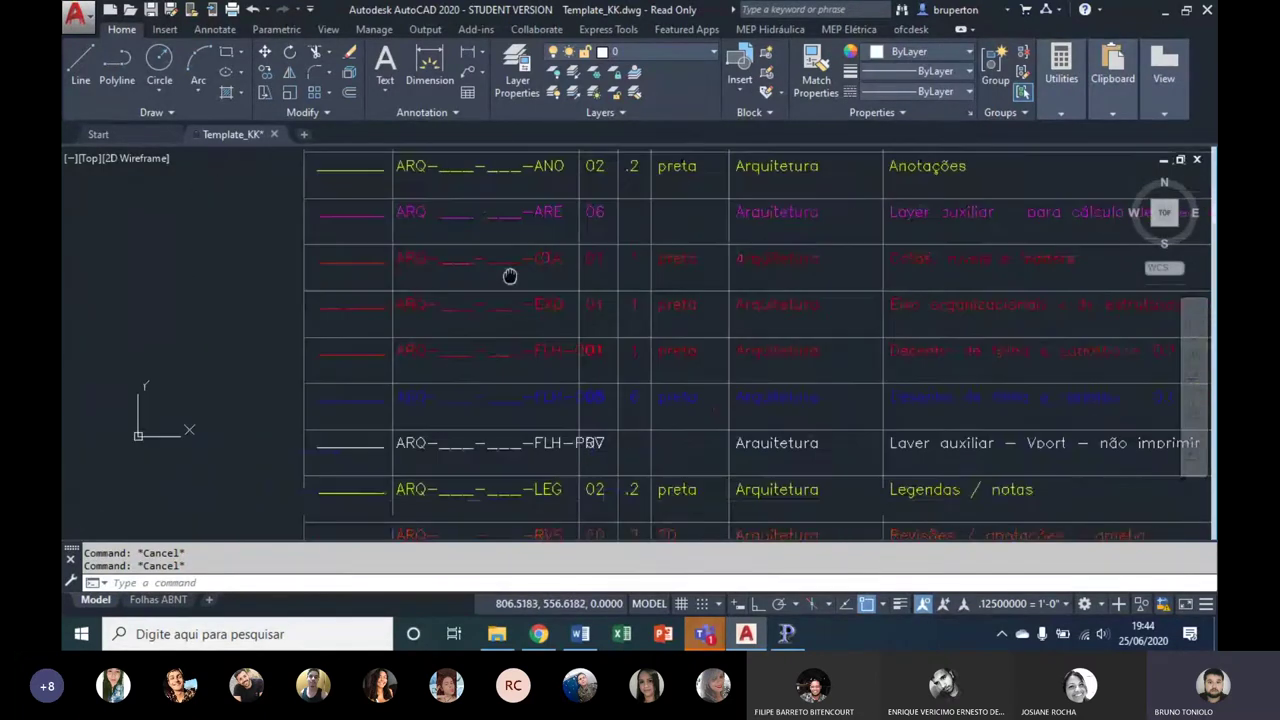
mouse_move(583, 331)
middle_mouse_down()
mouse_move(538, 285)
mouse_move(537, 457)
mouse_move(557, 437)
mouse_move(568, 355)
middle_mouse_up()
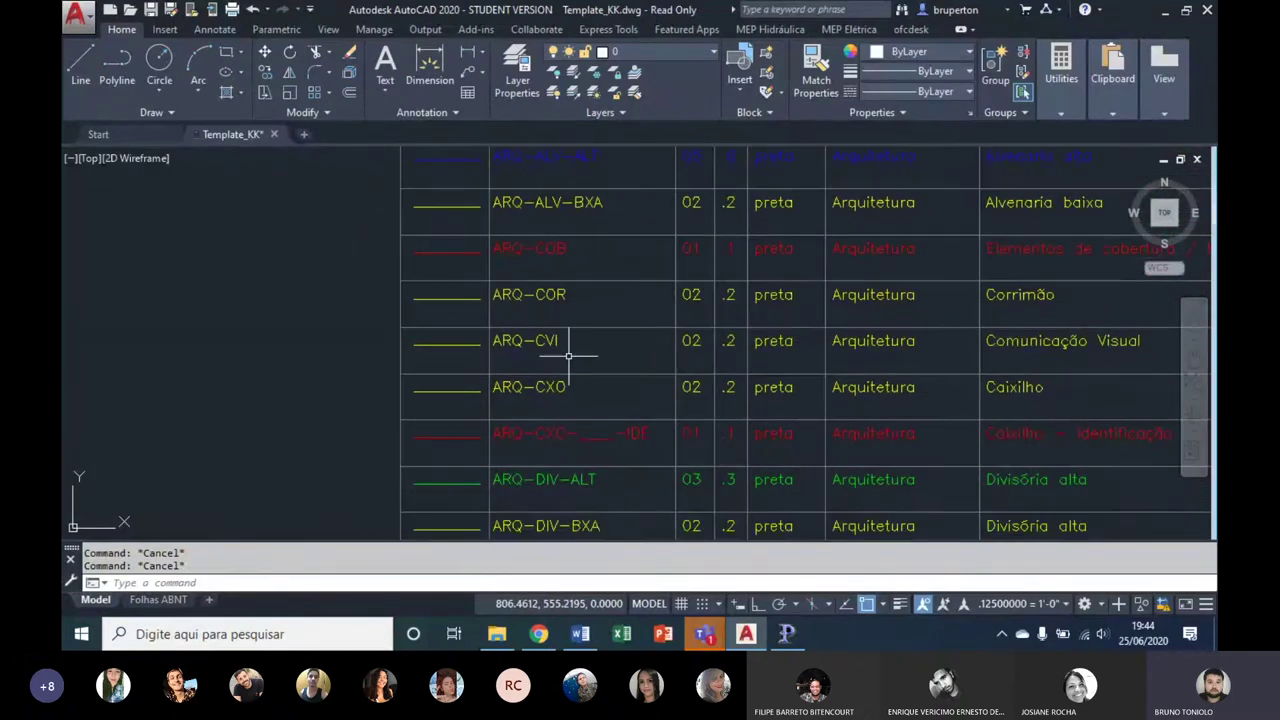
scroll(568, 355, "down", 3)
middle_click_drag(586, 449, 590, 298)
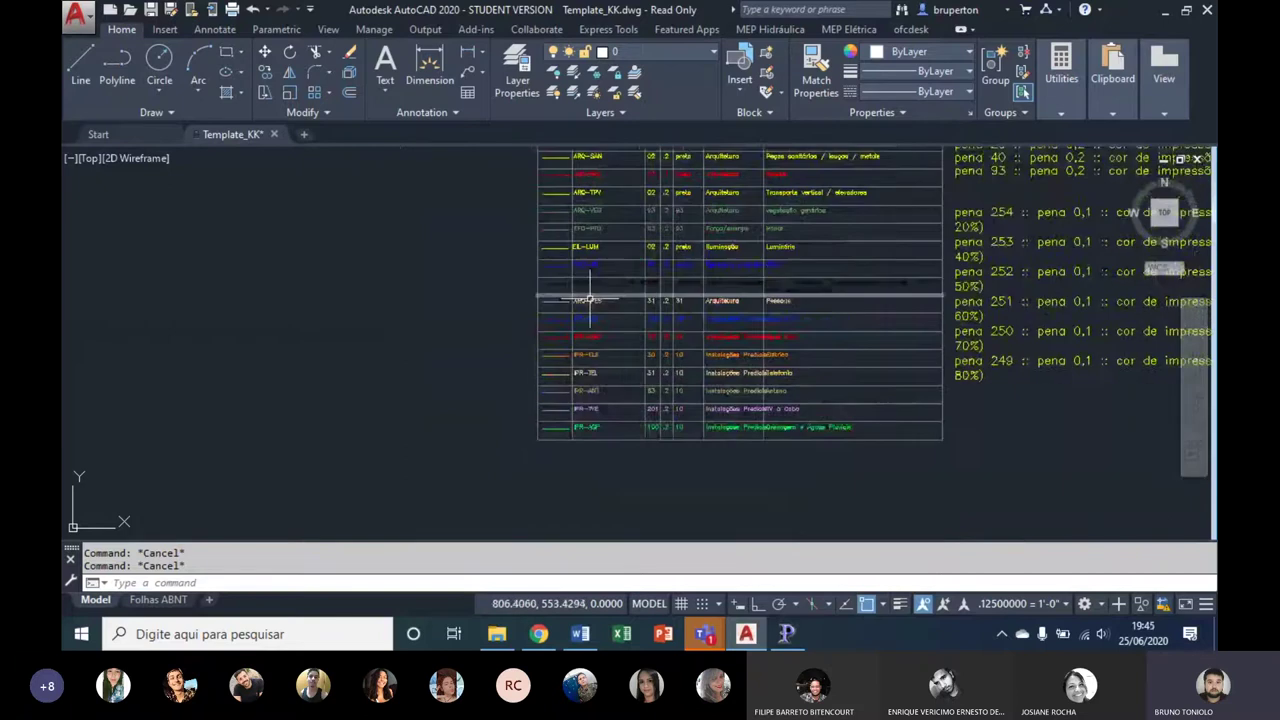
scroll(617, 345, "up", 2)
scroll(647, 385, "up", 2)
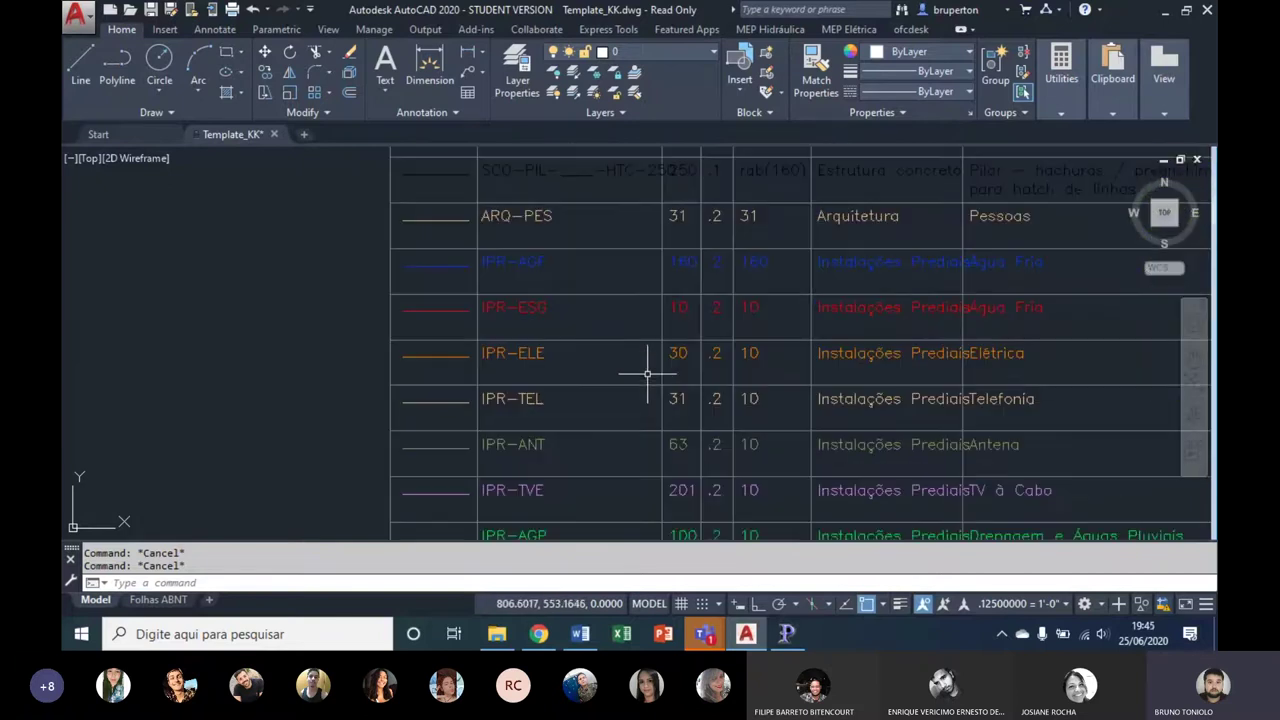
middle_click_drag(771, 306, 614, 348)
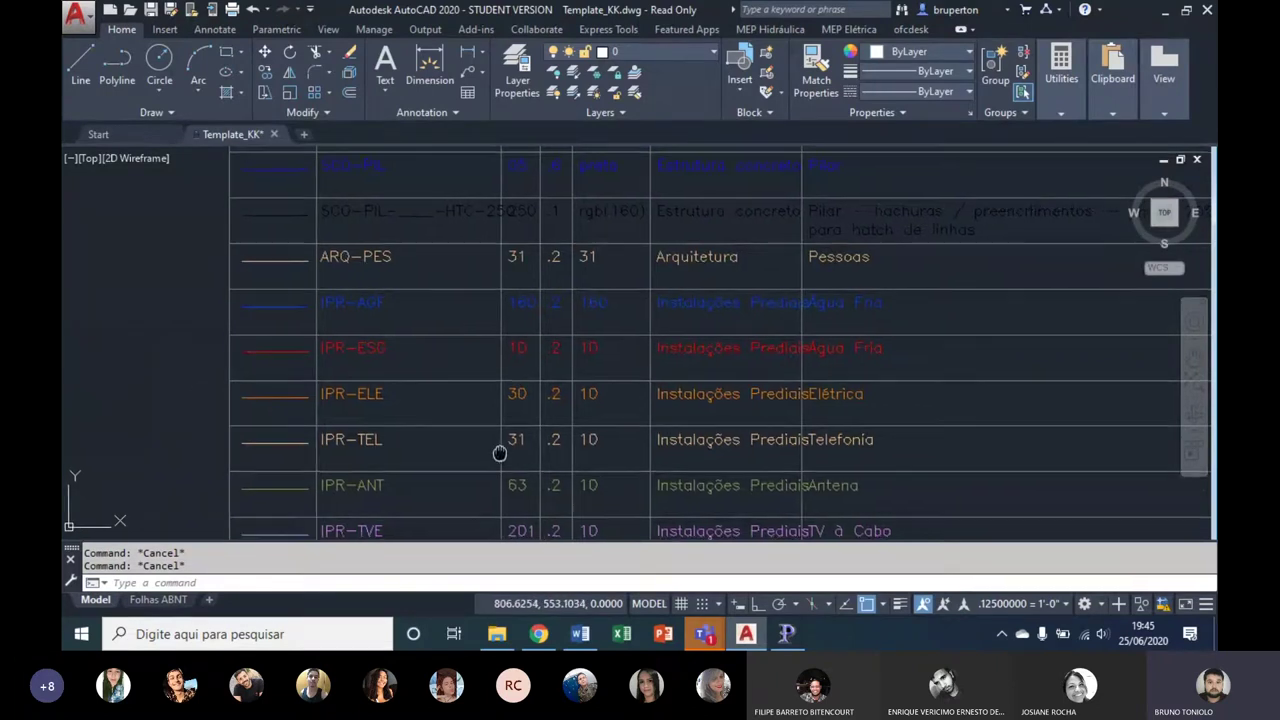
middle_click_drag(383, 457, 320, 354)
scroll(241, 317, "up", 4)
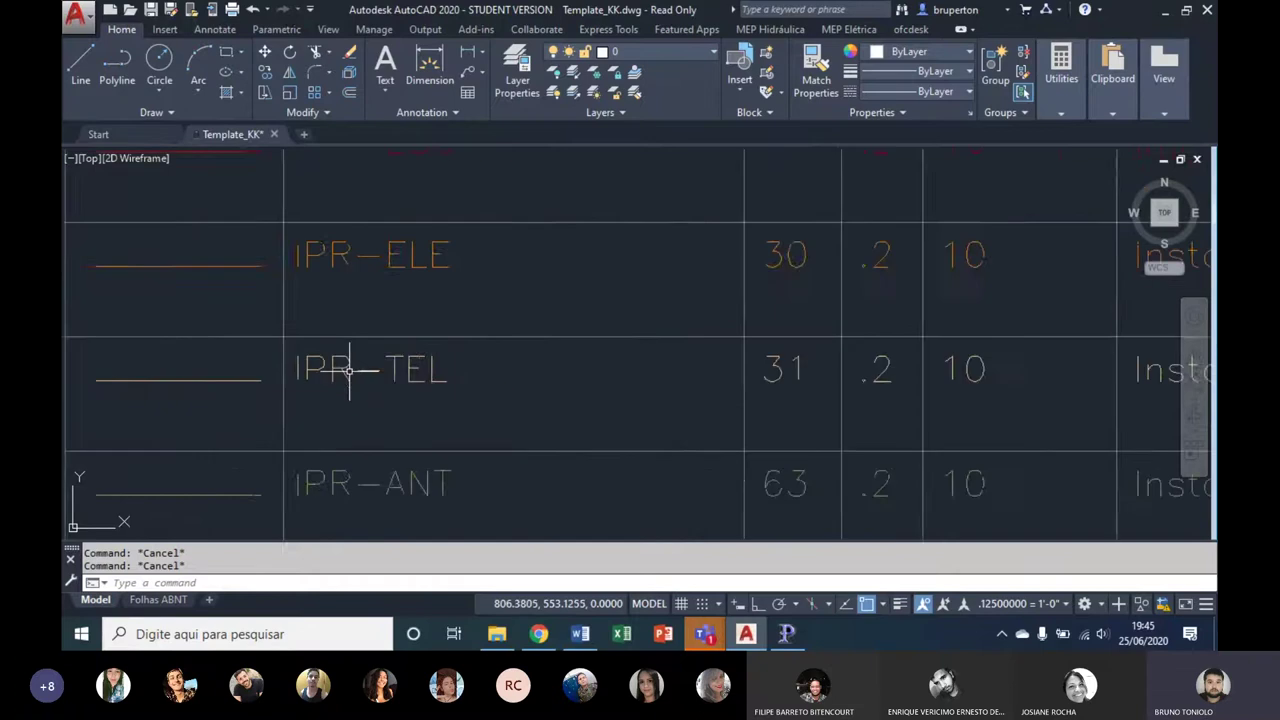
scroll(577, 379, "down", 3)
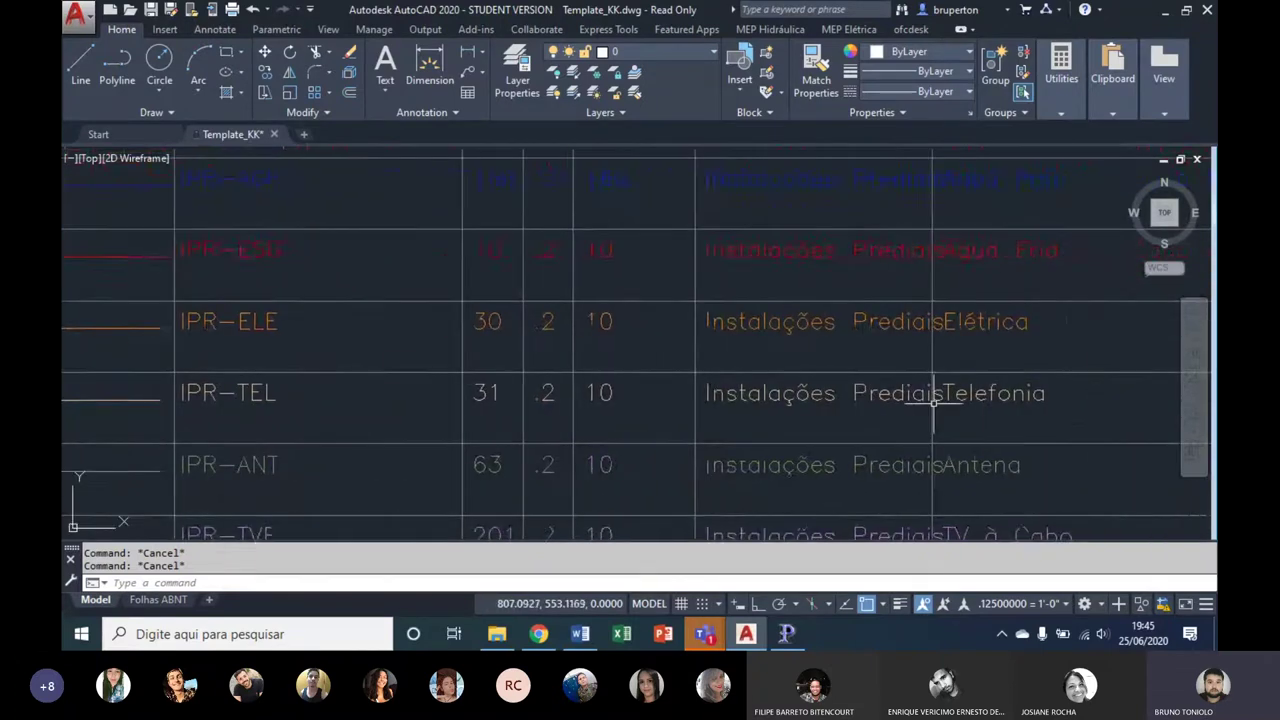
middle_click_drag(886, 391, 876, 344)
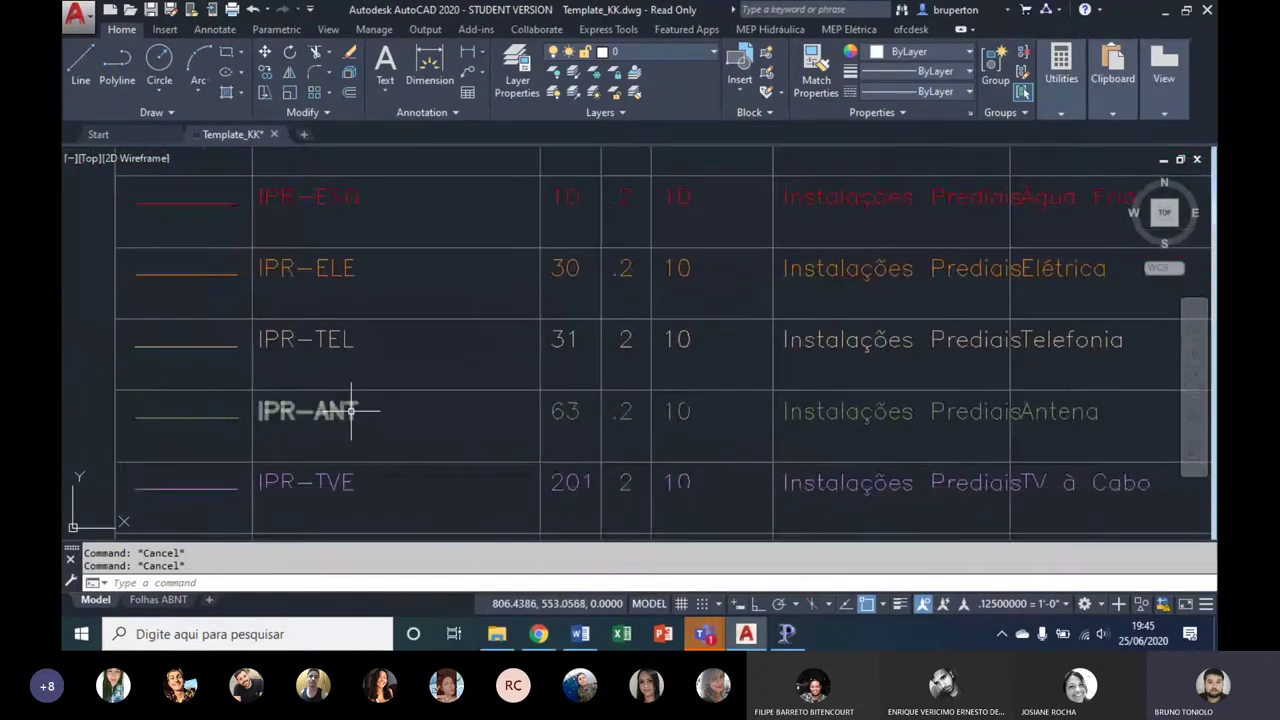
middle_click_drag(986, 409, 851, 354)
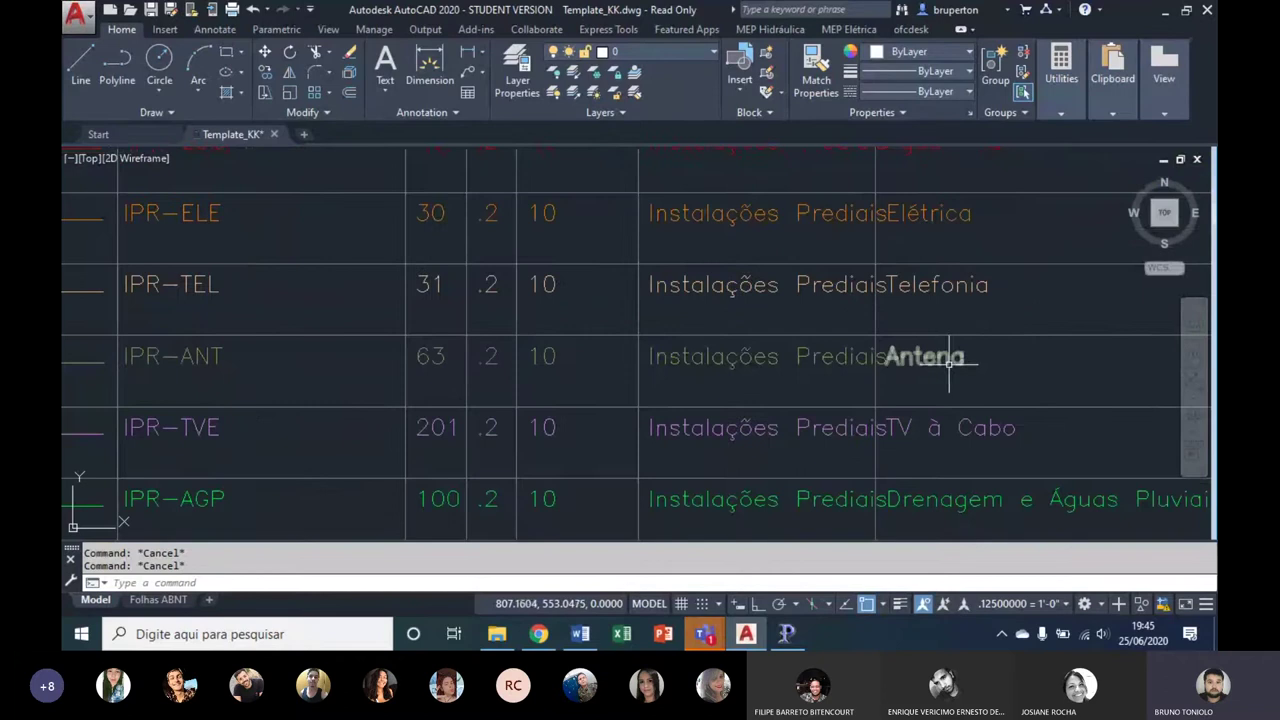
middle_click_drag(301, 396, 410, 354)
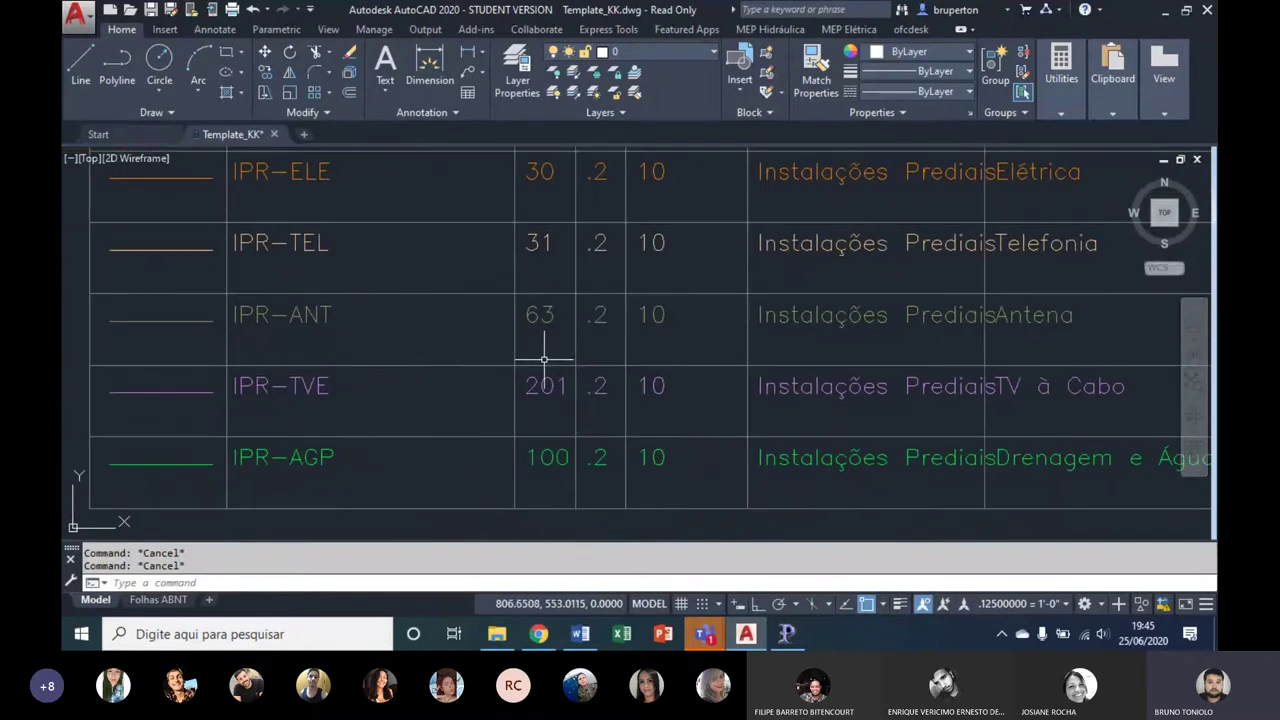
scroll(849, 380, "up", 1)
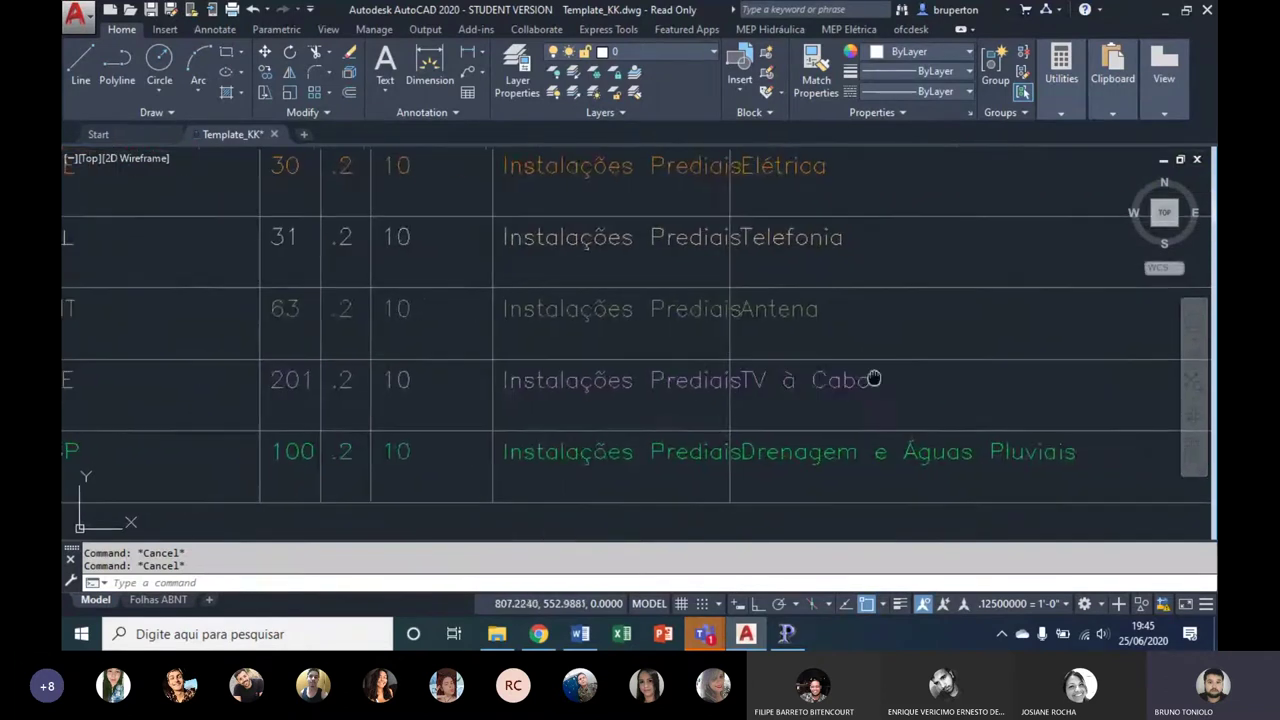
scroll(1000, 388, "down", 1)
scroll(777, 351, "up", 1)
scroll(409, 409, "down", 1)
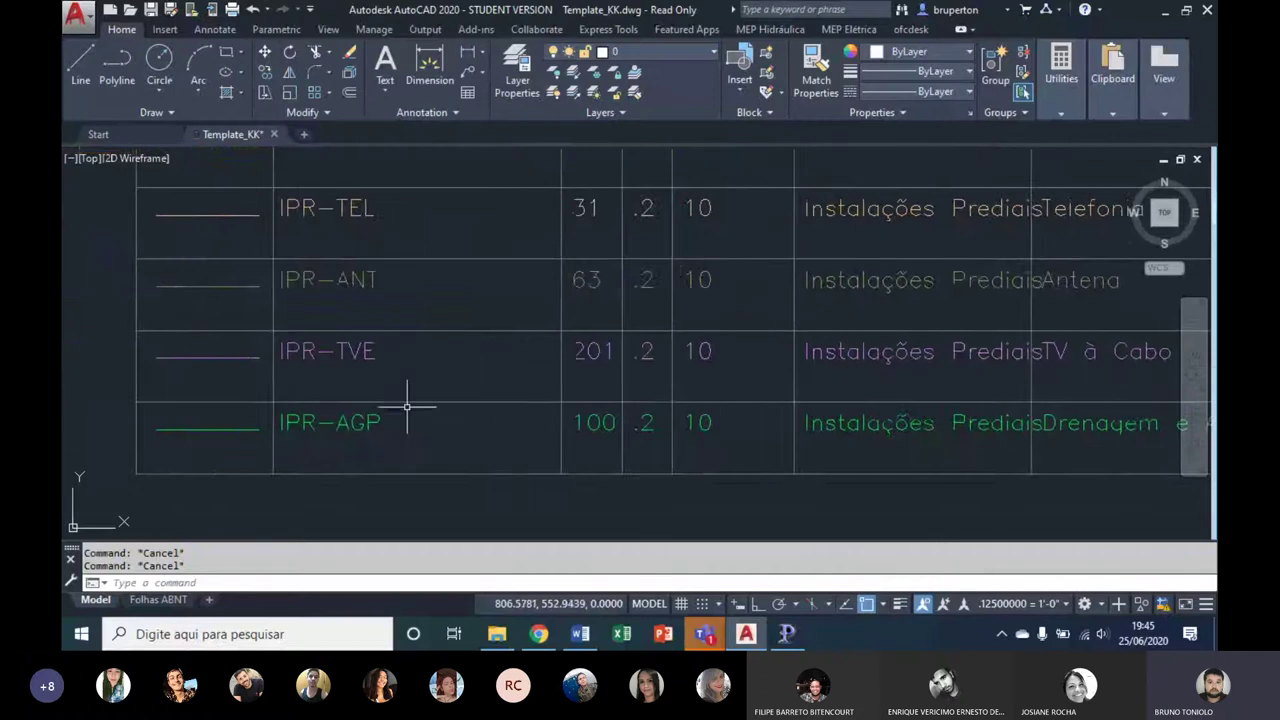
scroll(331, 426, "down", 1)
scroll(960, 494, "up", 1)
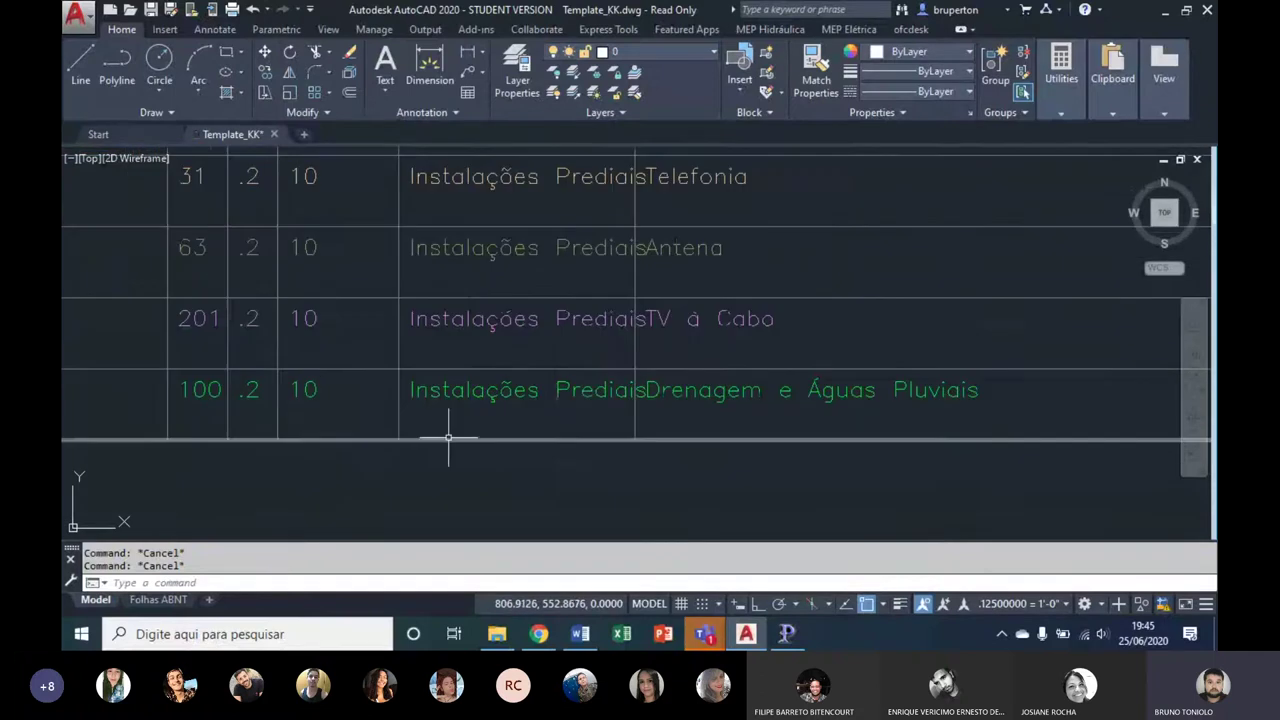
scroll(600, 440, "down", 1)
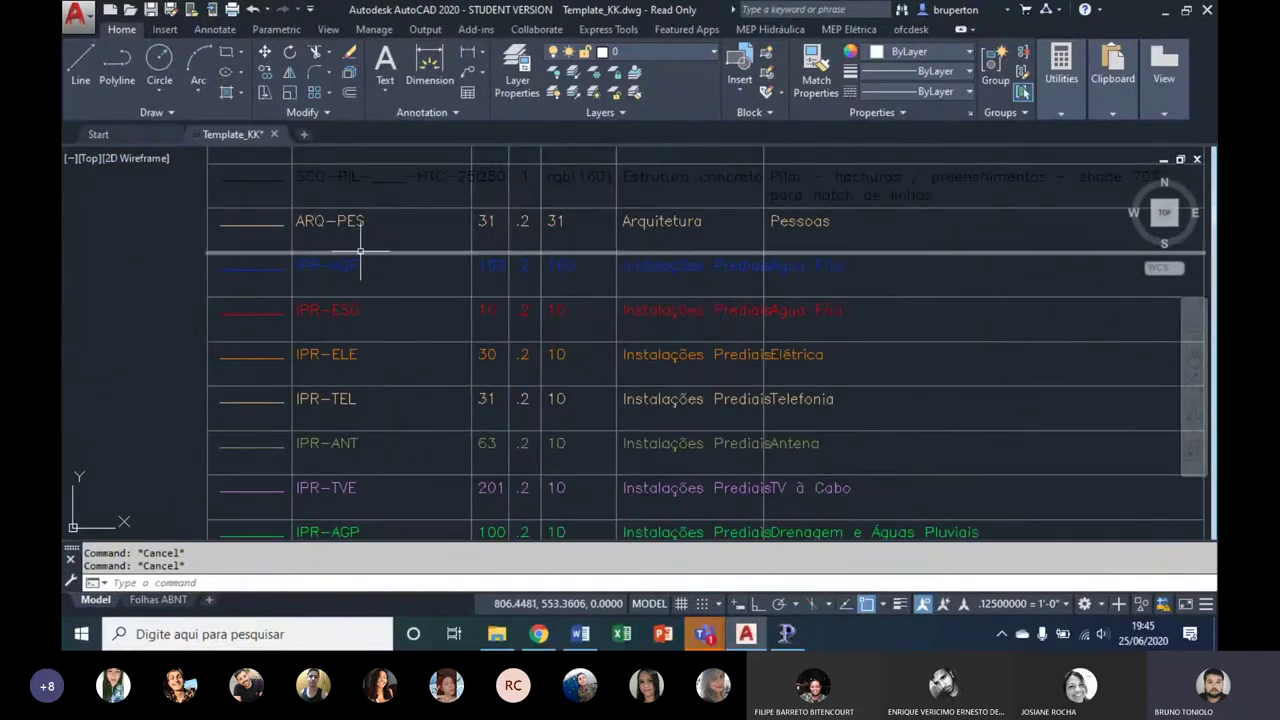
mouse_move(374, 256)
middle_mouse_down()
mouse_move(543, 349)
mouse_move(491, 409)
middle_mouse_up()
middle_click_drag(491, 263, 468, 341)
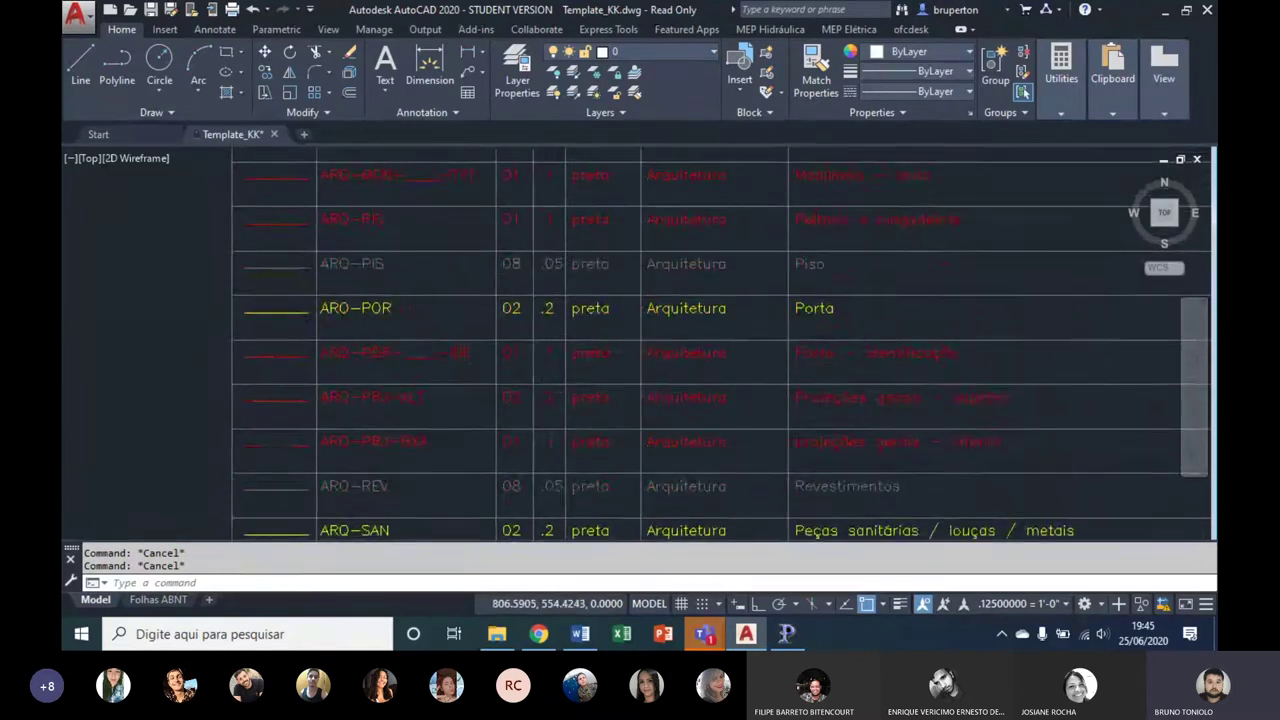
middle_click(468, 341)
scroll(862, 456, "up", 3)
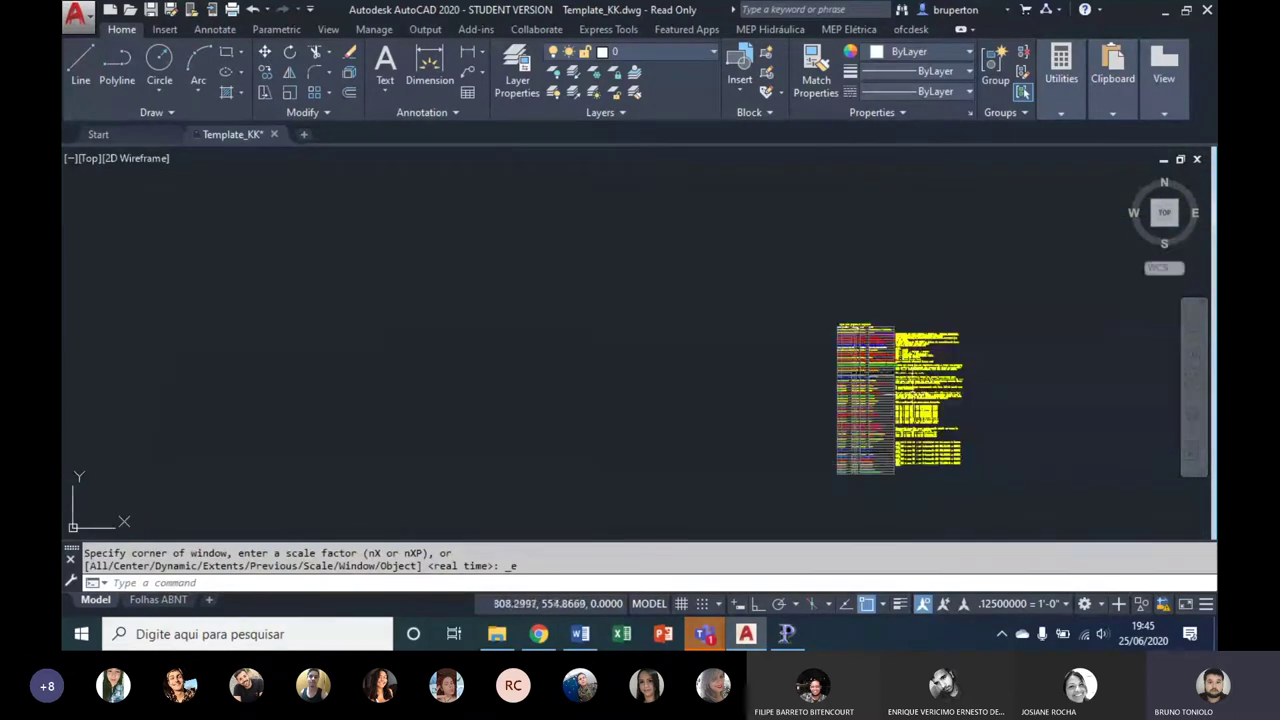
scroll(760, 320, "up", 2)
scroll(702, 284, "up", 2)
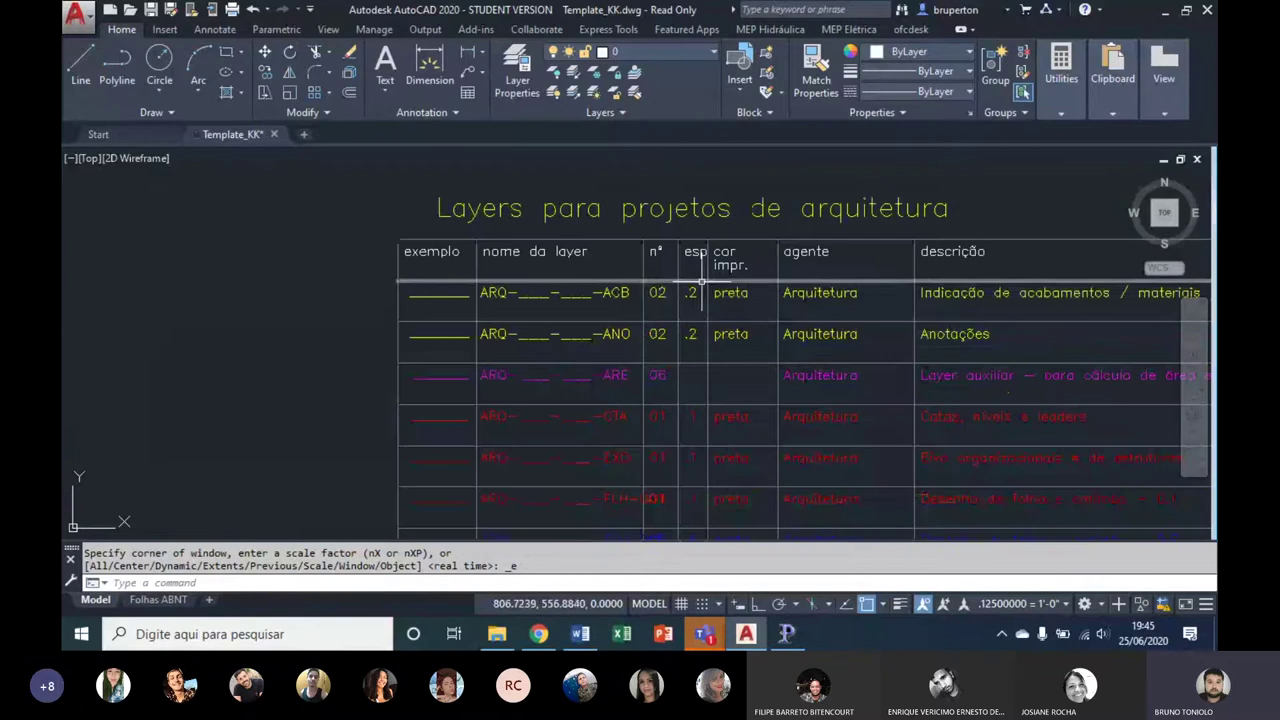
middle_click_drag(263, 300, 477, 188)
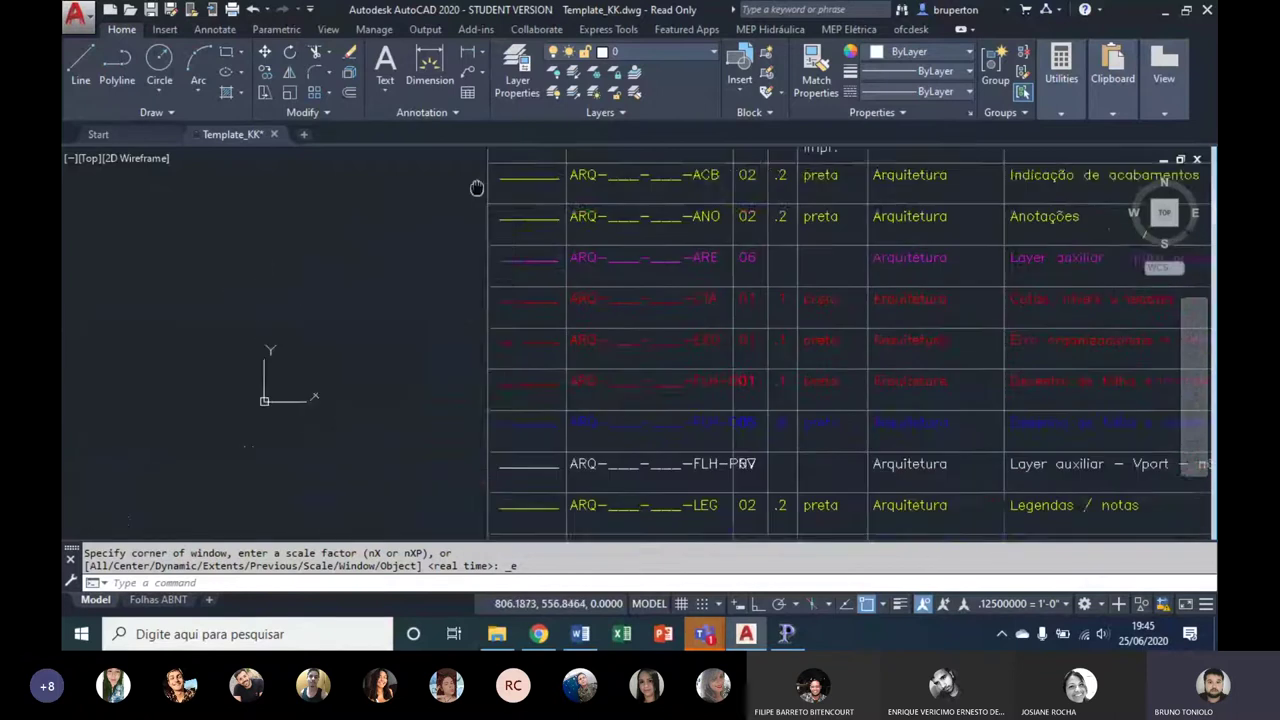
middle_click_drag(571, 206, 516, 297)
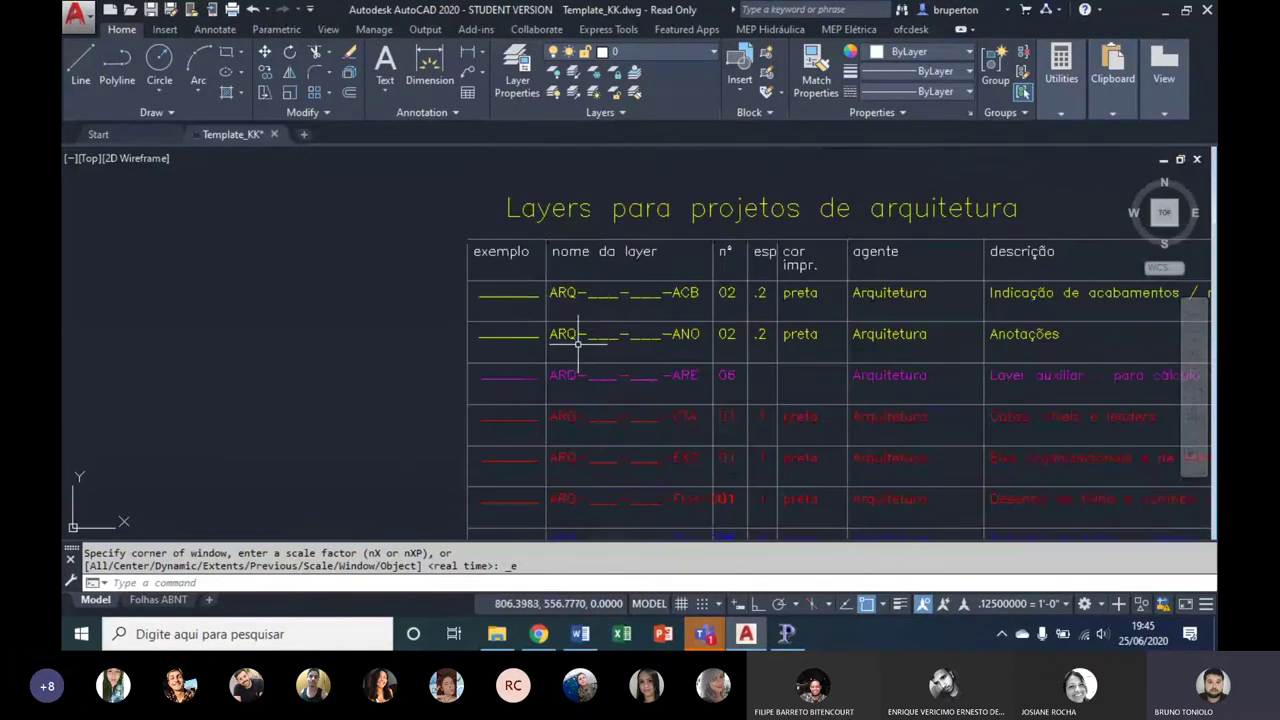
middle_click_drag(522, 342, 543, 194)
middle_click_drag(543, 420, 543, 370)
middle_click_drag(543, 443, 543, 349)
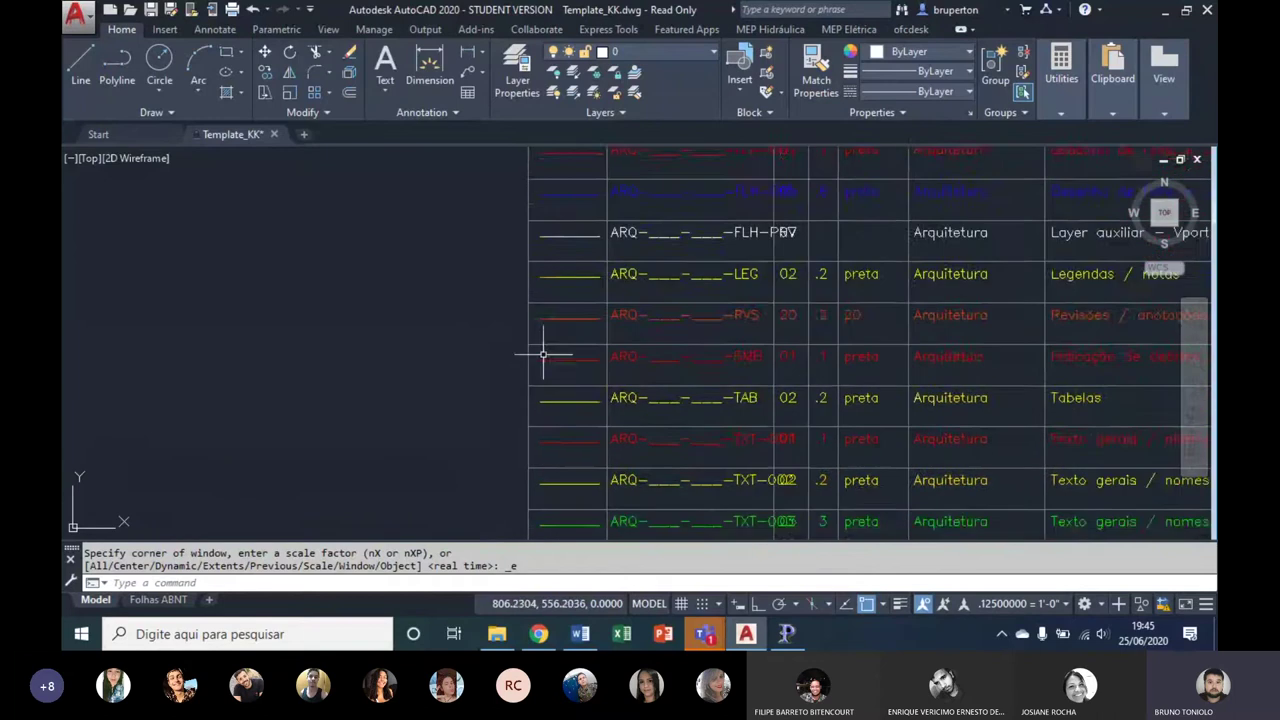
middle_click_drag(495, 530, 563, 309)
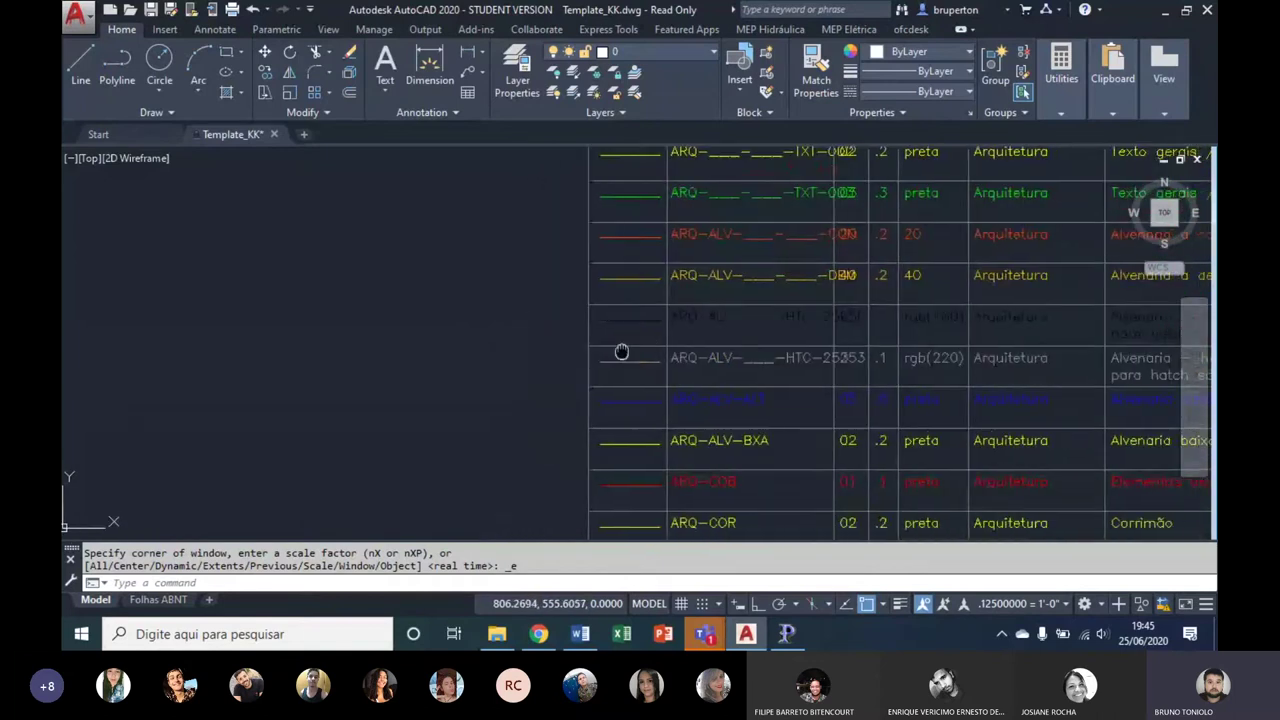
mouse_move(597, 493)
middle_mouse_down()
mouse_move(597, 386)
mouse_move(629, 297)
mouse_move(609, 290)
middle_mouse_up()
mouse_move(629, 535)
middle_mouse_down()
mouse_move(629, 386)
mouse_move(613, 365)
middle_mouse_up()
scroll(595, 420, "down", 2)
scroll(630, 462, "up", 3)
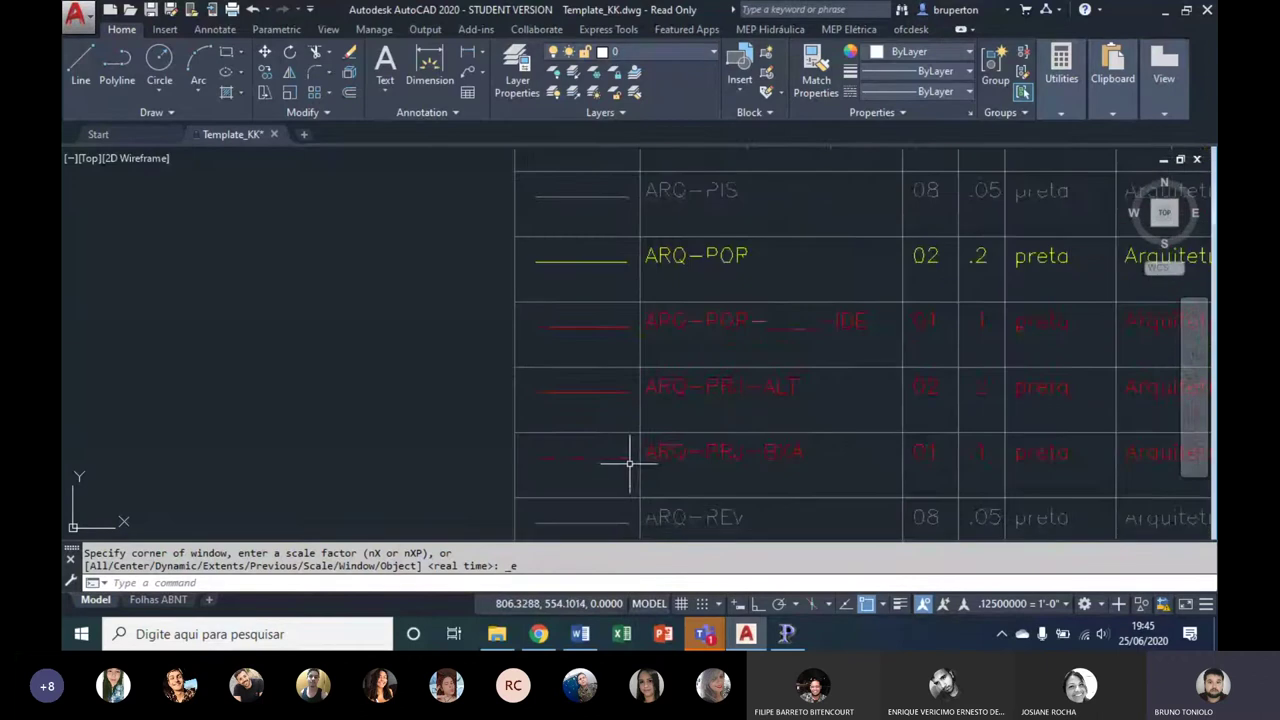
scroll(588, 450, "down", 1)
scroll(571, 471, "up", 2)
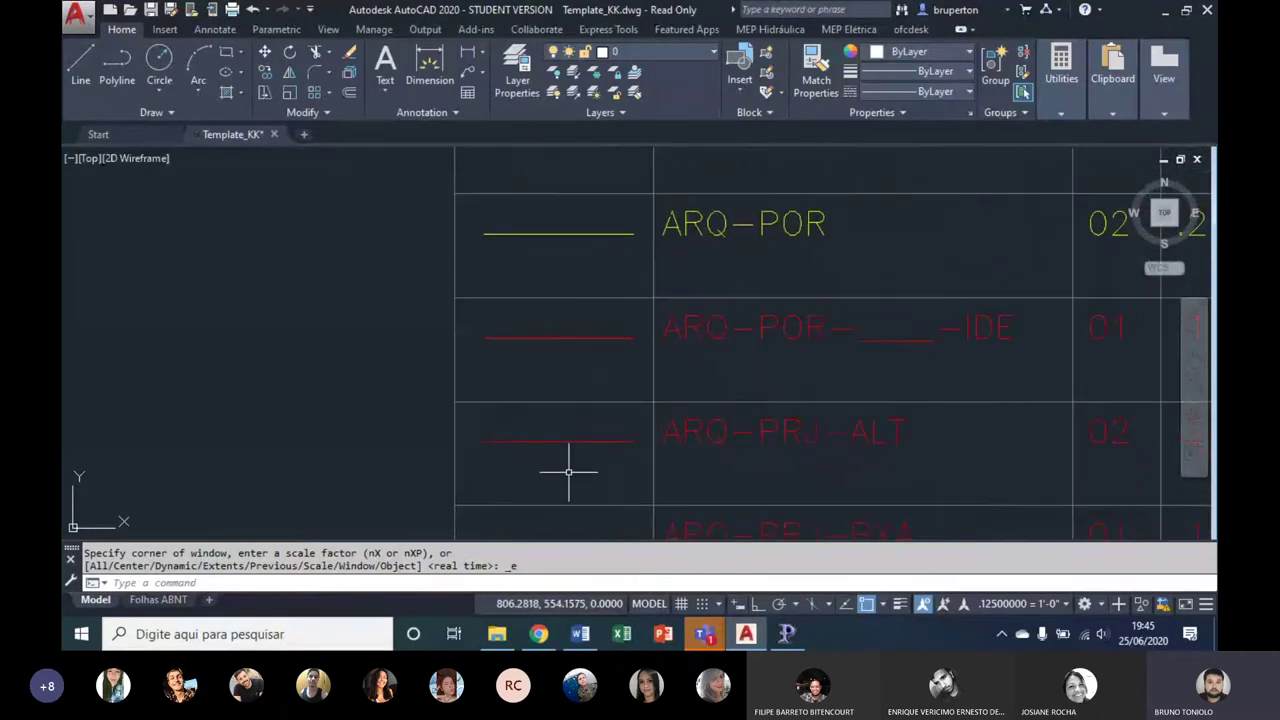
scroll(600, 480, "down", 1)
middle_click_drag(602, 482, 575, 378)
scroll(570, 395, "up", 2)
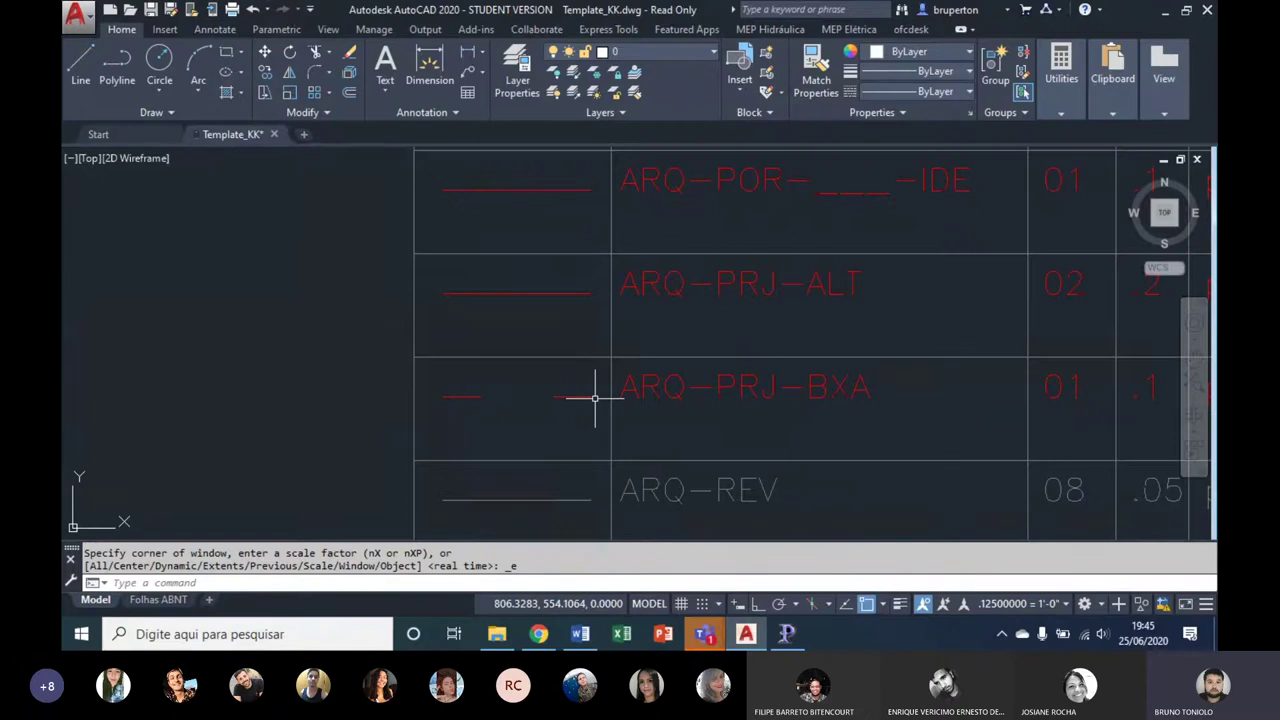
scroll(595, 398, "down", 2)
scroll(551, 429, "down", 1)
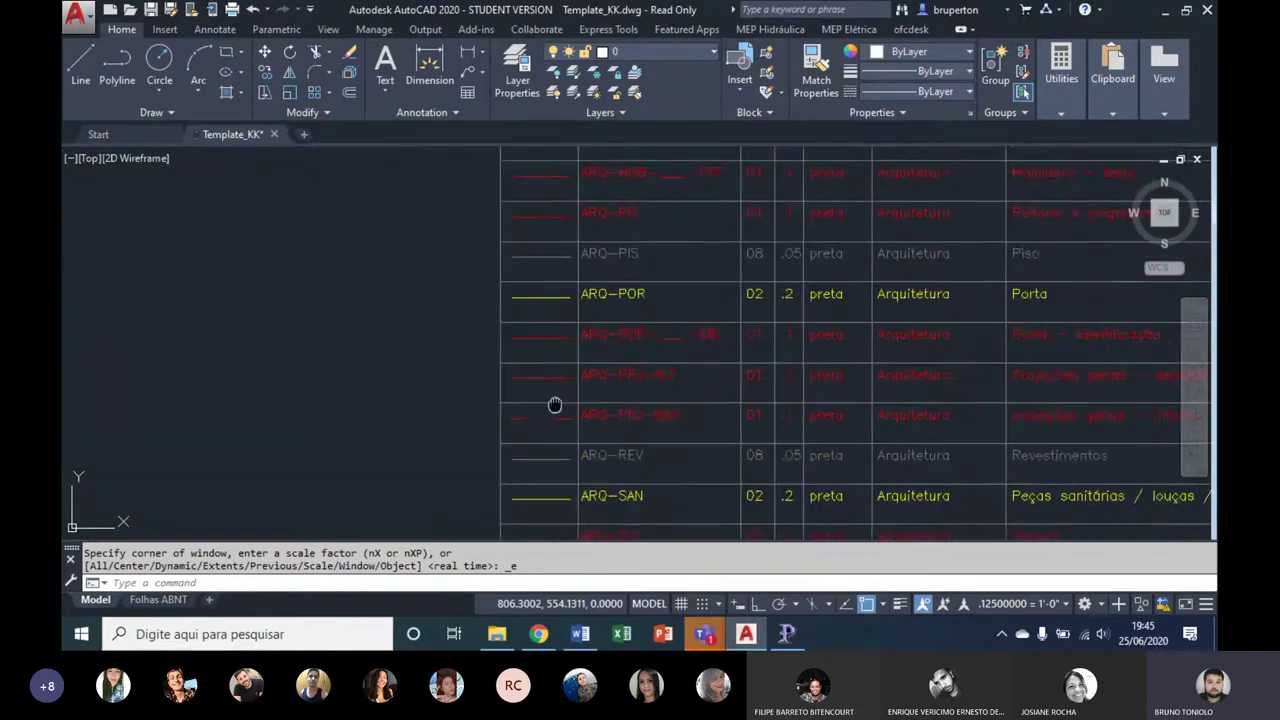
scroll(554, 403, "down", 1)
mouse_move(600, 280)
middle_mouse_down()
mouse_move(592, 320)
mouse_move(655, 352)
middle_mouse_up()
middle_click_drag(623, 300, 615, 338)
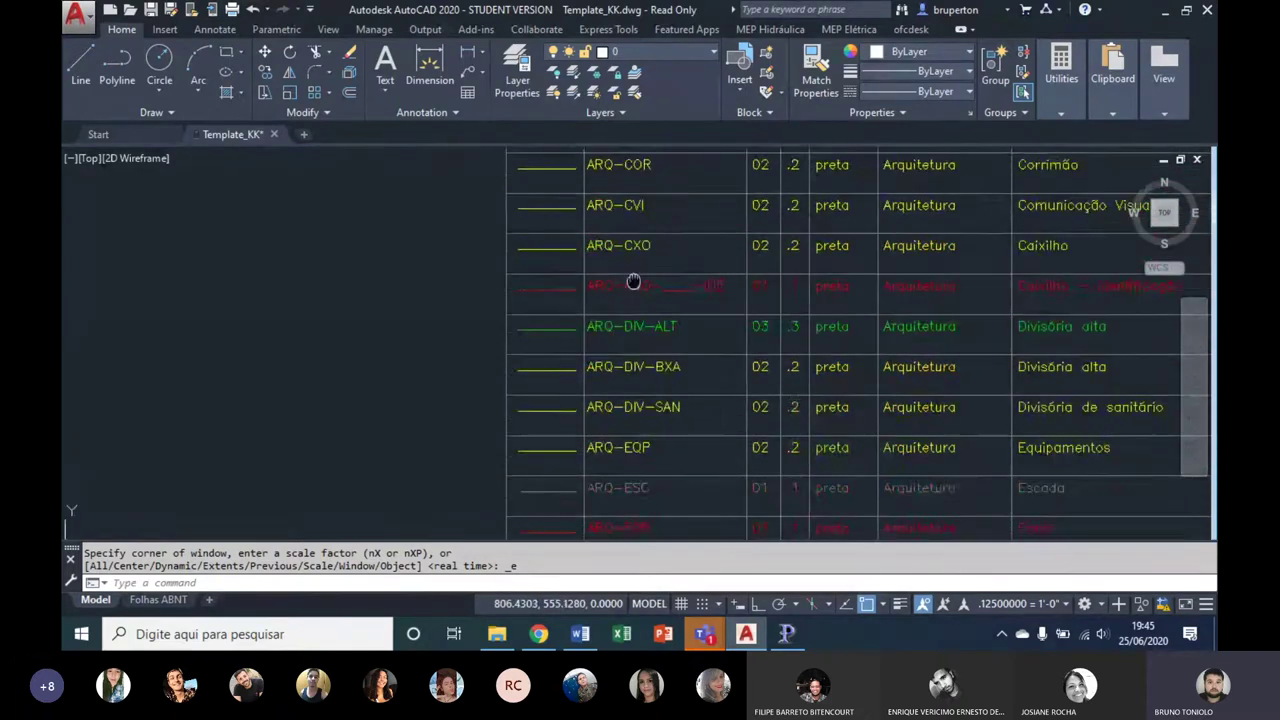
middle_click_drag(630, 230, 627, 340)
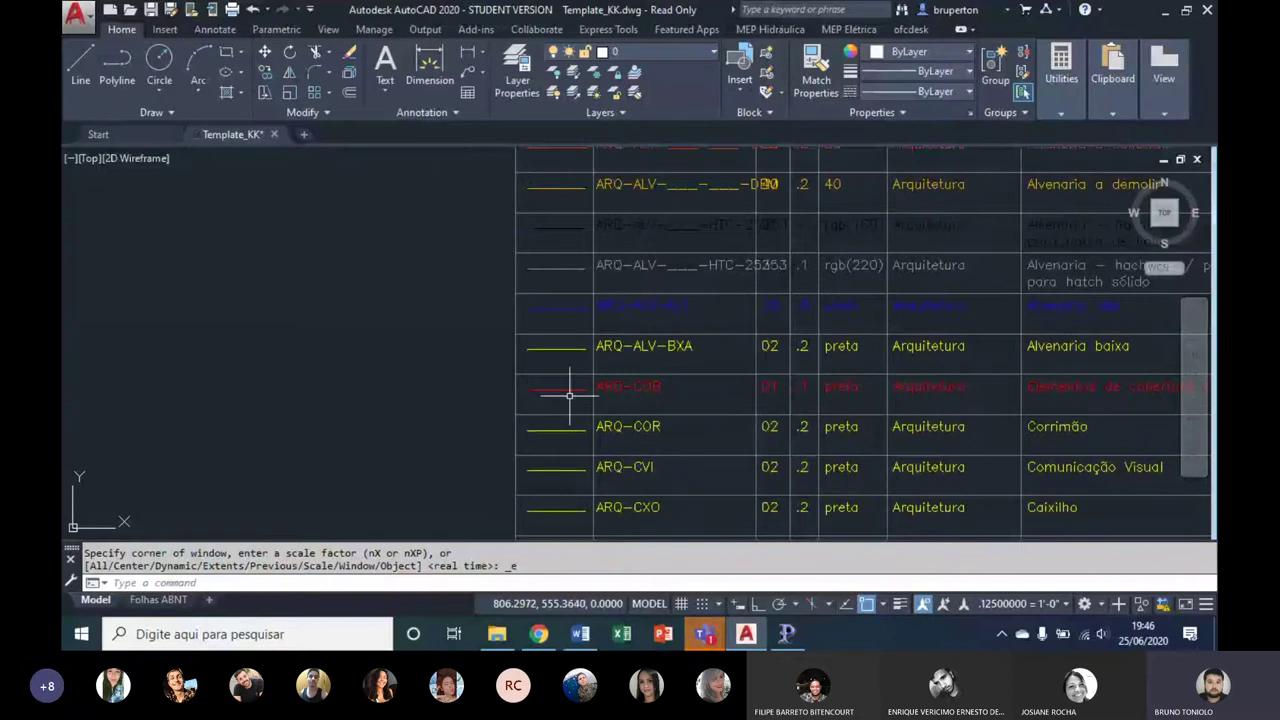
mouse_move(571, 386)
middle_mouse_down()
mouse_move(166, 386)
mouse_move(509, 334)
middle_mouse_up()
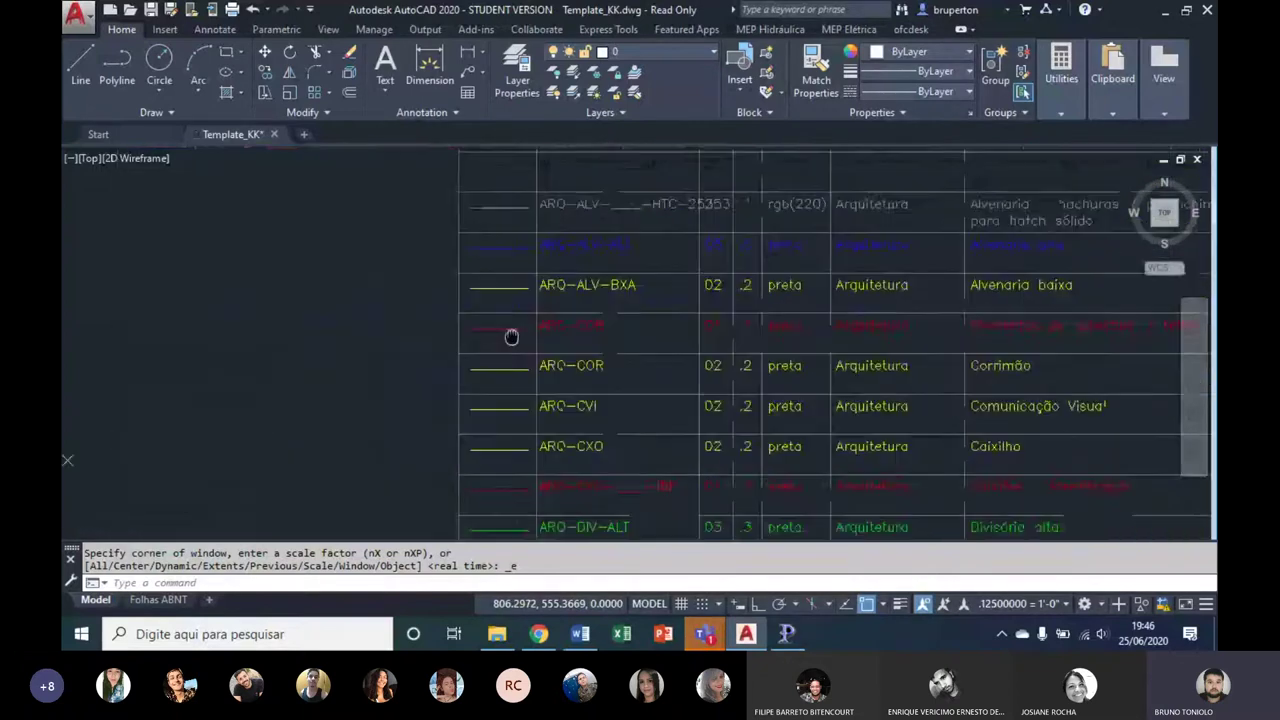
scroll(509, 334, "up", 2)
type("re")
key("Return")
left_click(523, 325)
left_click(505, 330)
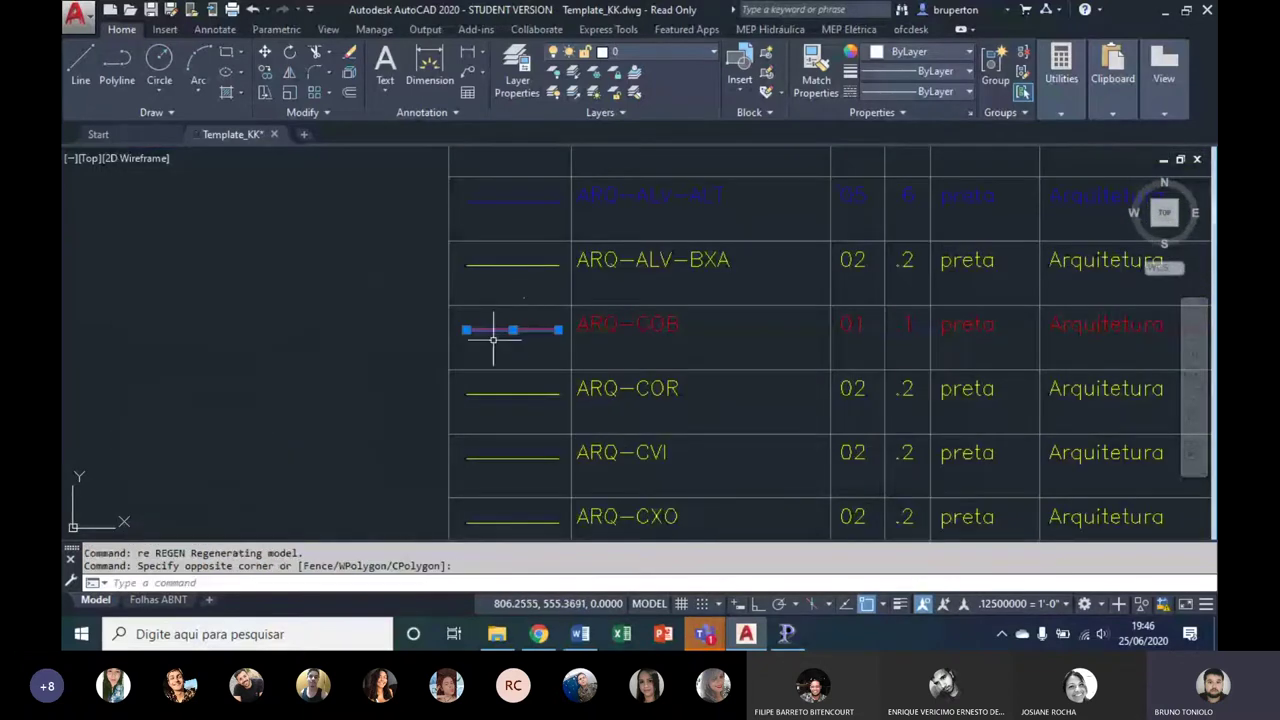
scroll(530, 262, "down", 3)
middle_click_drag(529, 286, 543, 246)
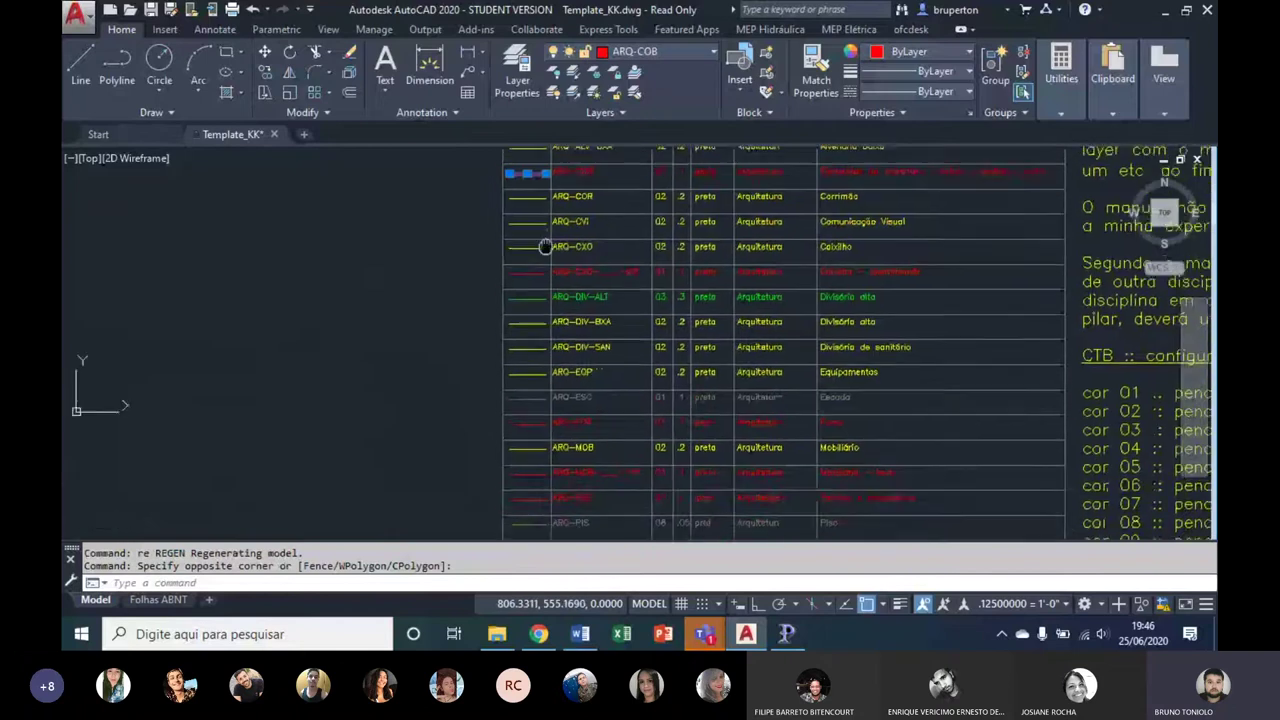
key("Escape")
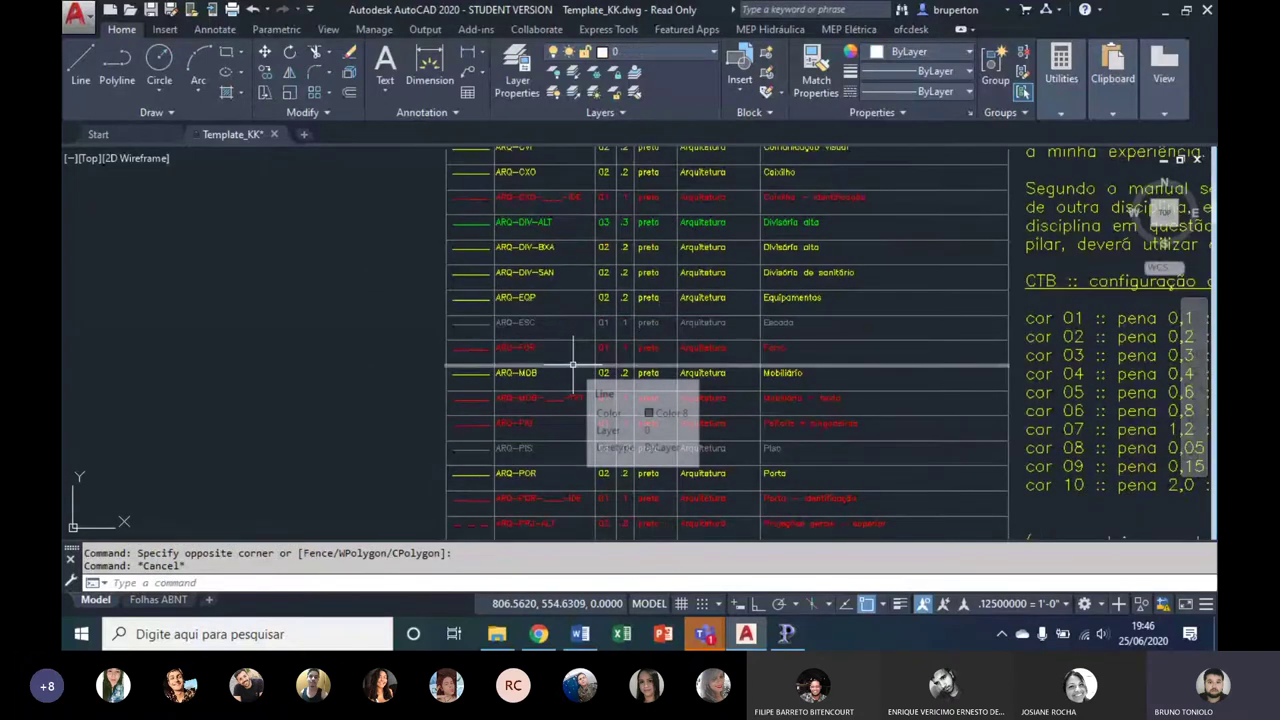
middle_click_drag(627, 196, 600, 461)
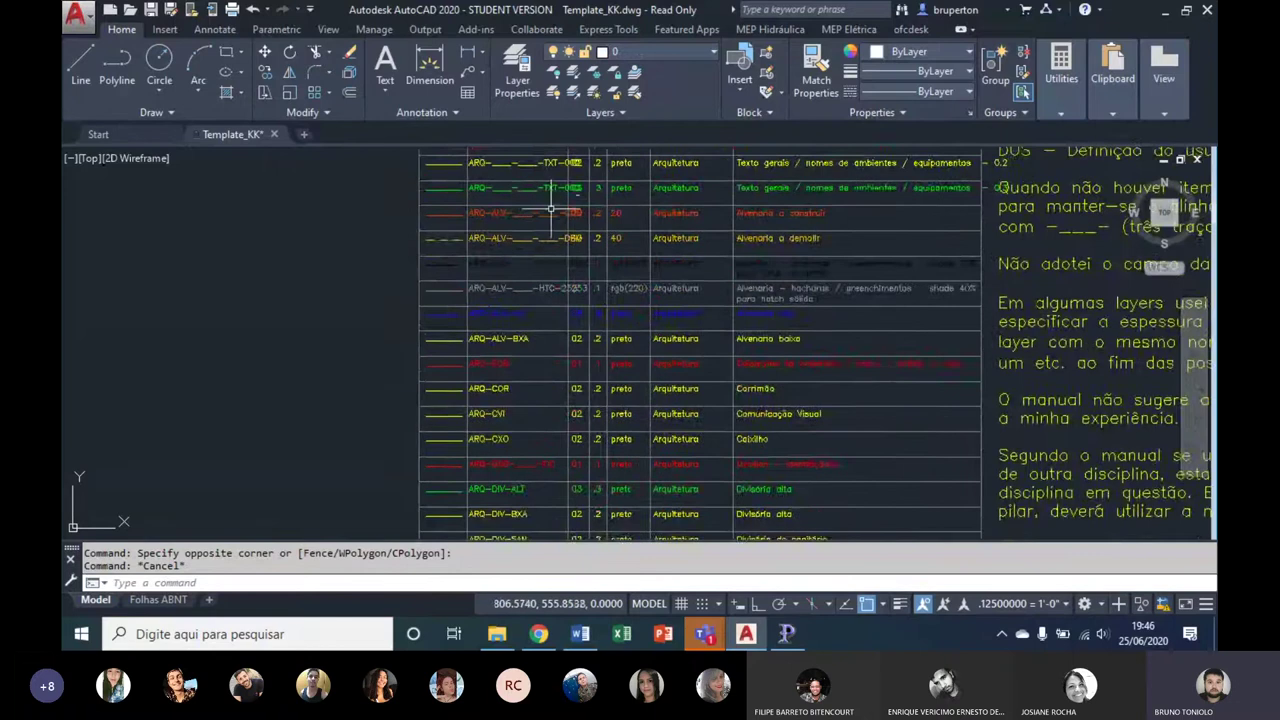
middle_click_drag(550, 212, 564, 489)
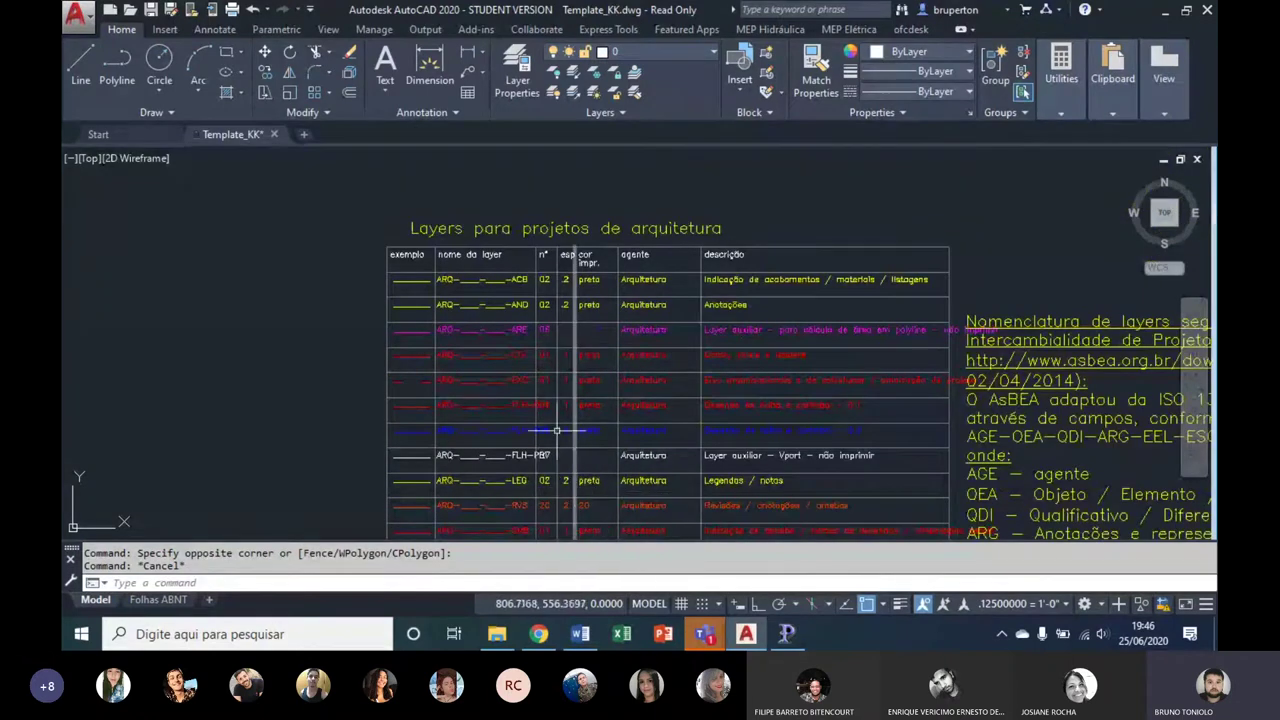
scroll(570, 308, "up", 1)
scroll(570, 290, "up", 1)
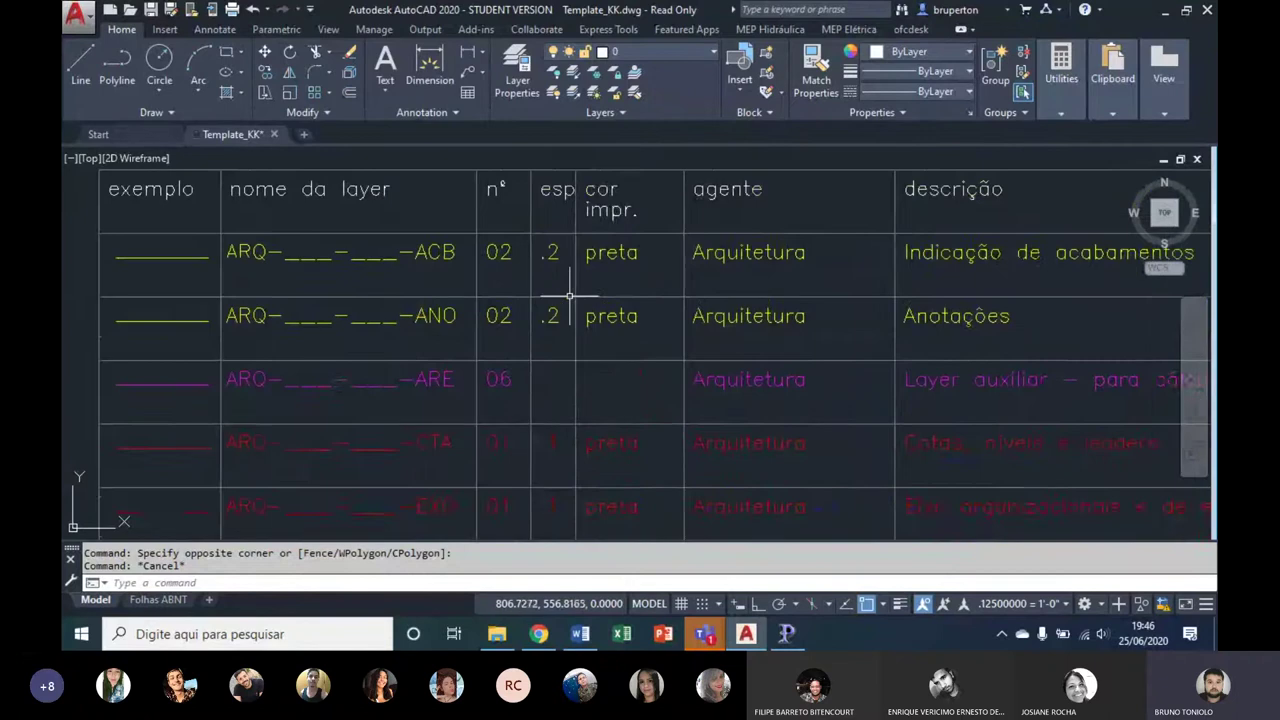
scroll(545, 280, "up", 1)
scroll(495, 360, "up", 1)
middle_click_drag(495, 360, 636, 369)
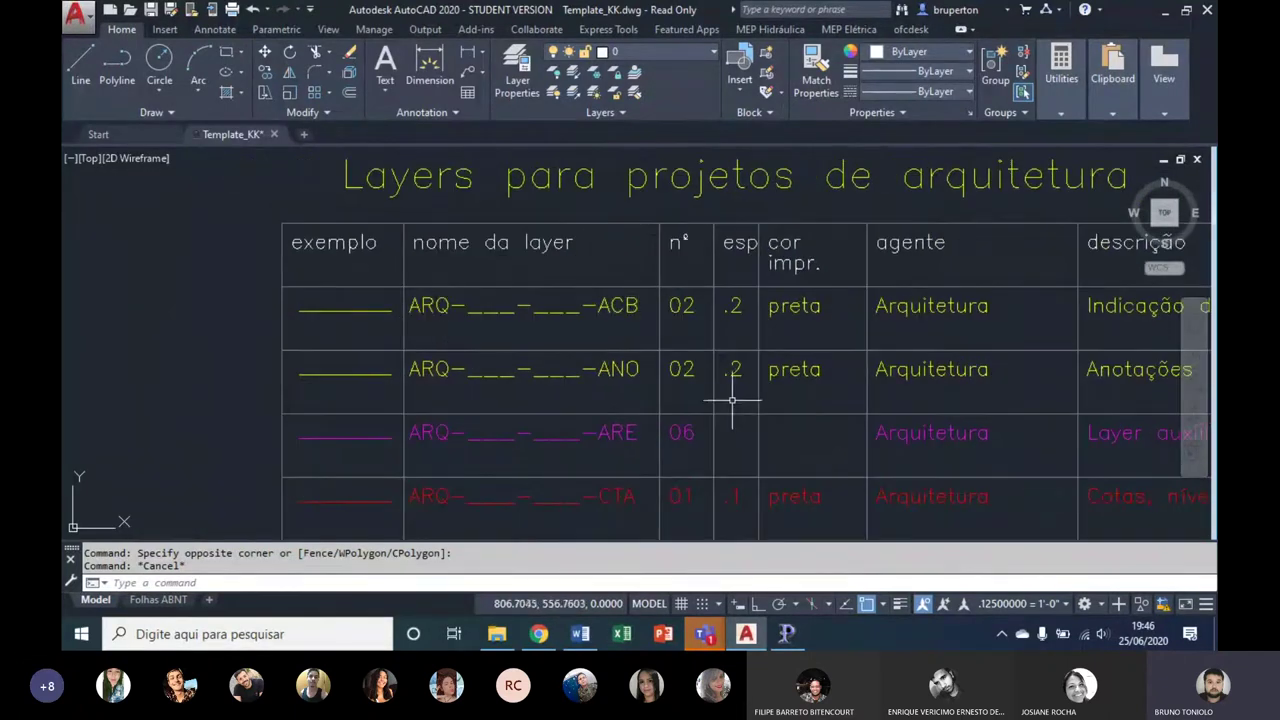
middle_click_drag(738, 432, 737, 420)
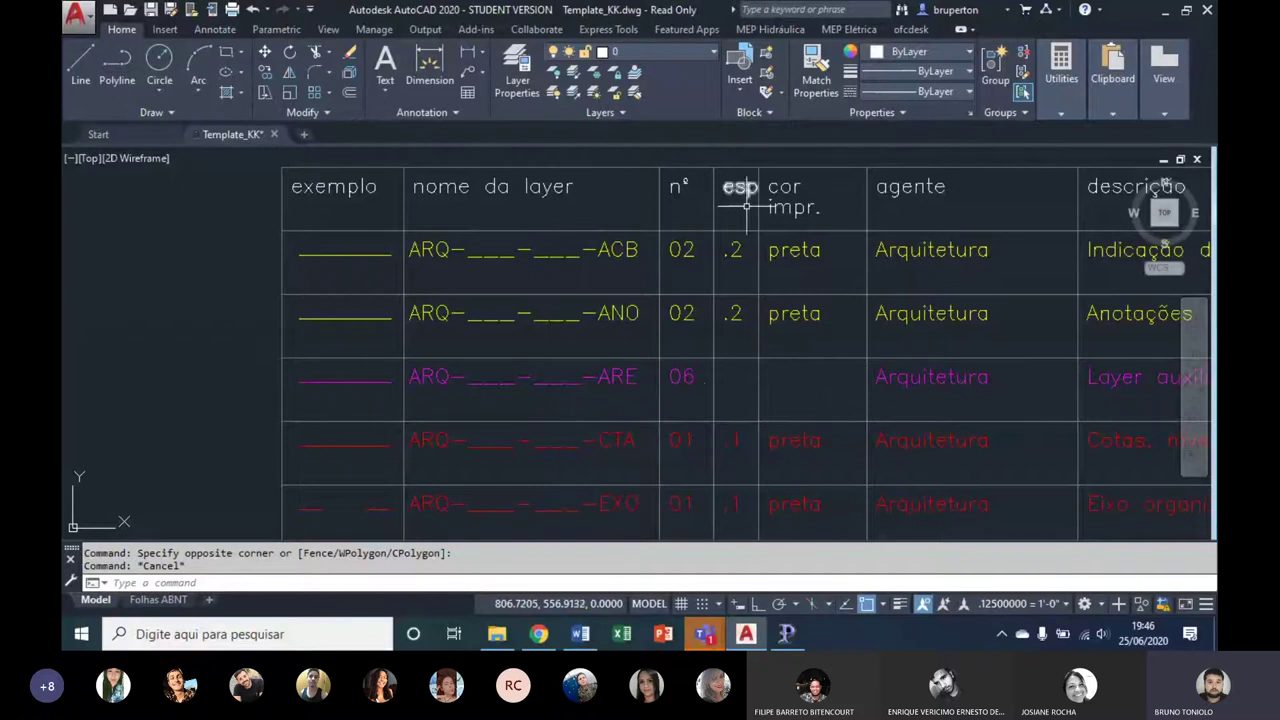
middle_click_drag(682, 368, 682, 312)
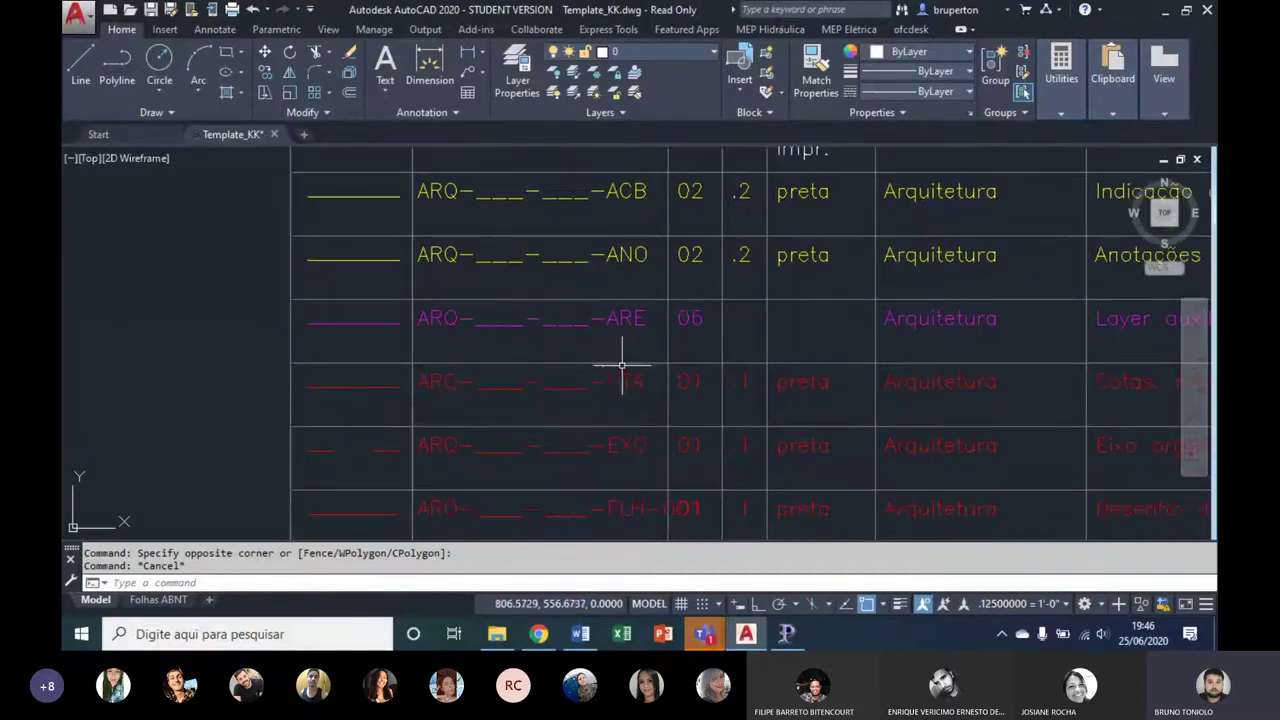
scroll(743, 380, "down", 2)
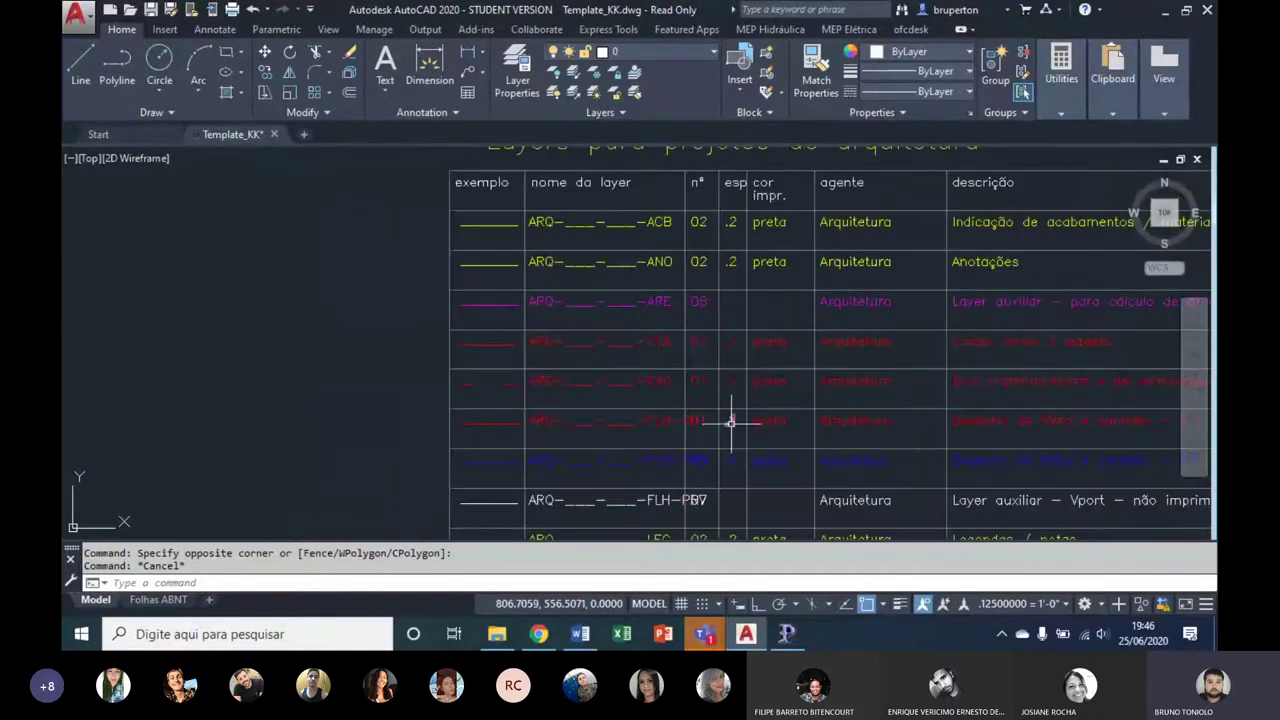
middle_click_drag(729, 420, 737, 371)
scroll(737, 371, "up", 2)
scroll(496, 365, "down", 1)
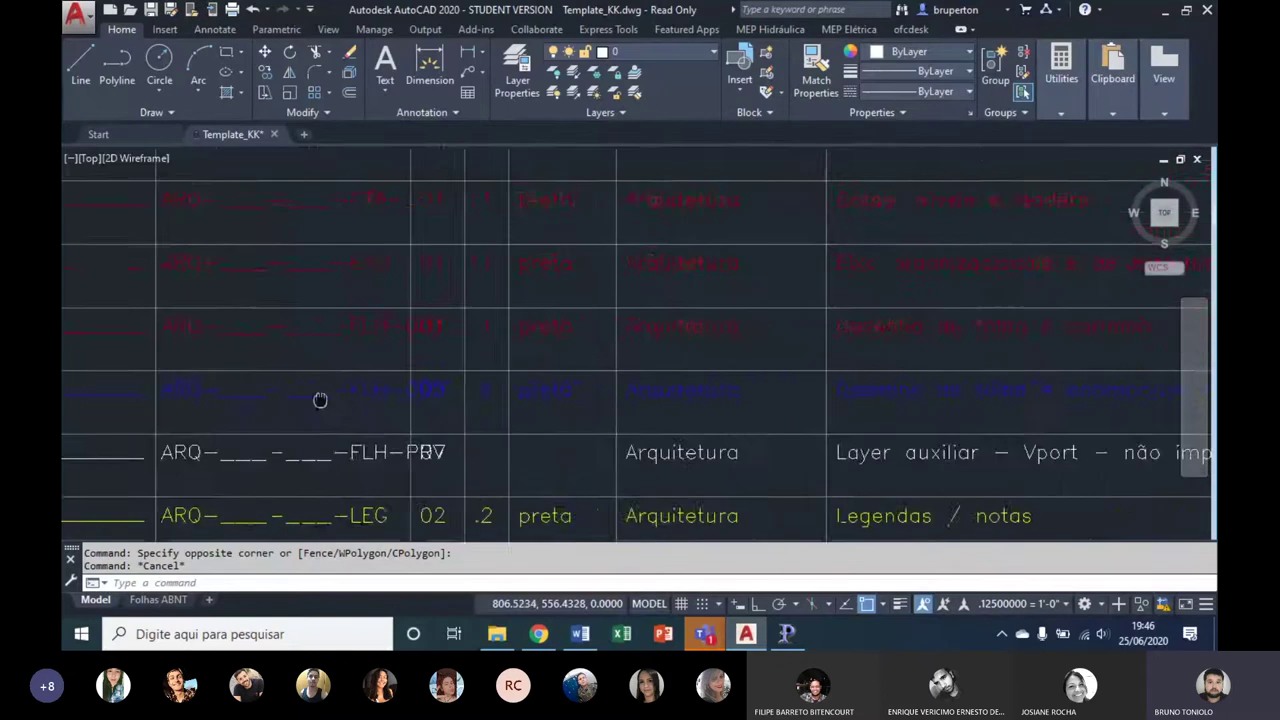
scroll(600, 376, "up", 1)
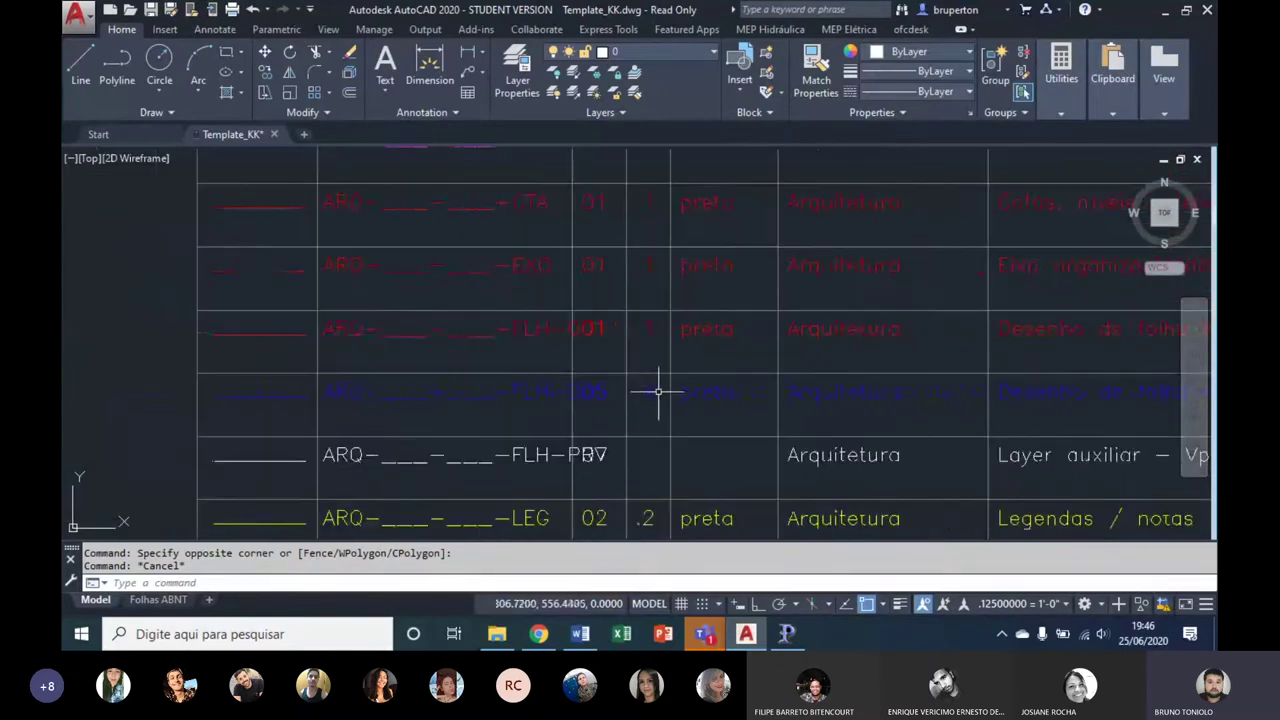
scroll(597, 329, "down", 2)
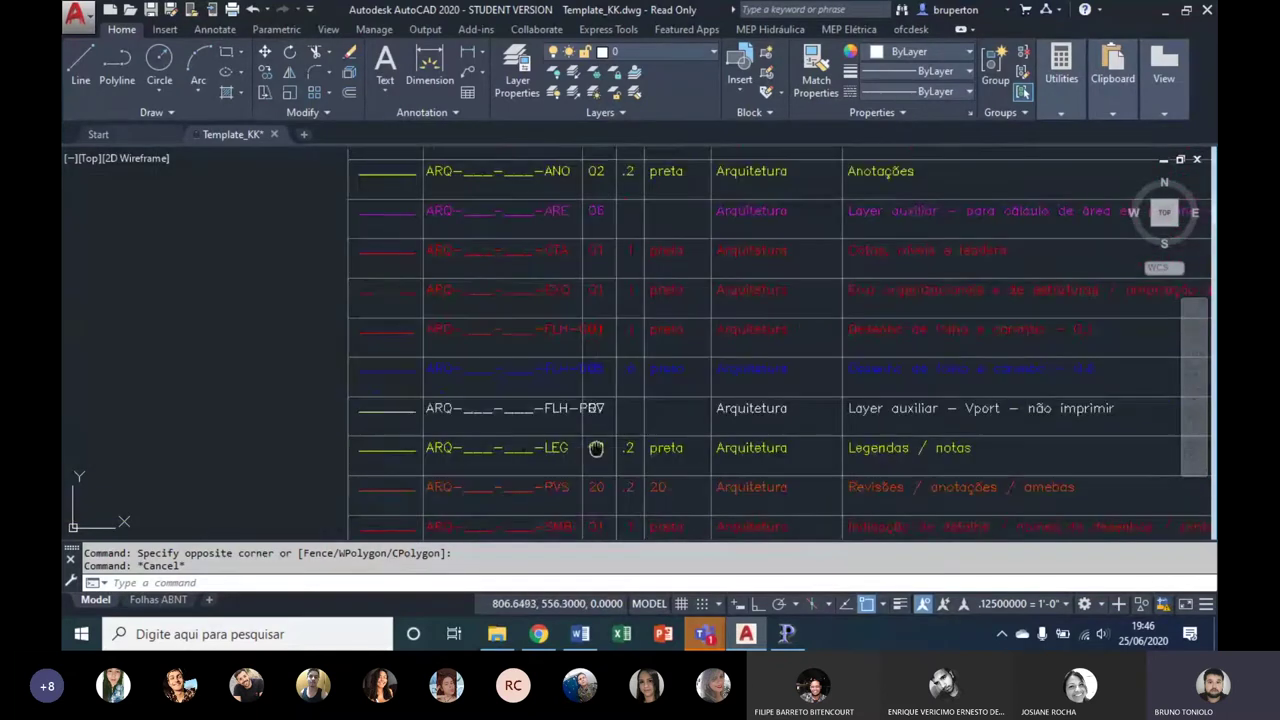
mouse_move(596, 448)
middle_mouse_down()
mouse_move(611, 334)
mouse_move(667, 400)
middle_mouse_up()
mouse_move(675, 218)
middle_mouse_down()
mouse_move(680, 271)
mouse_move(663, 297)
middle_mouse_up()
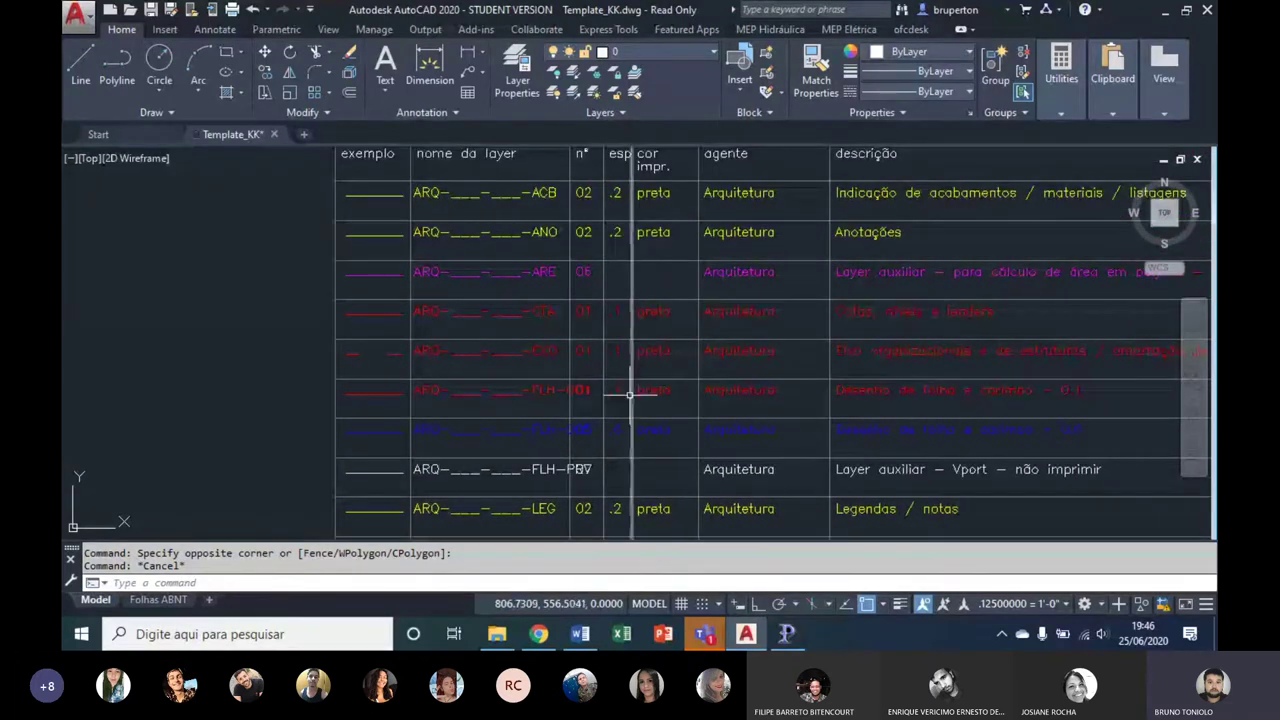
scroll(626, 391, "down", 5)
scroll(608, 366, "up", 5)
scroll(622, 431, "up", 1)
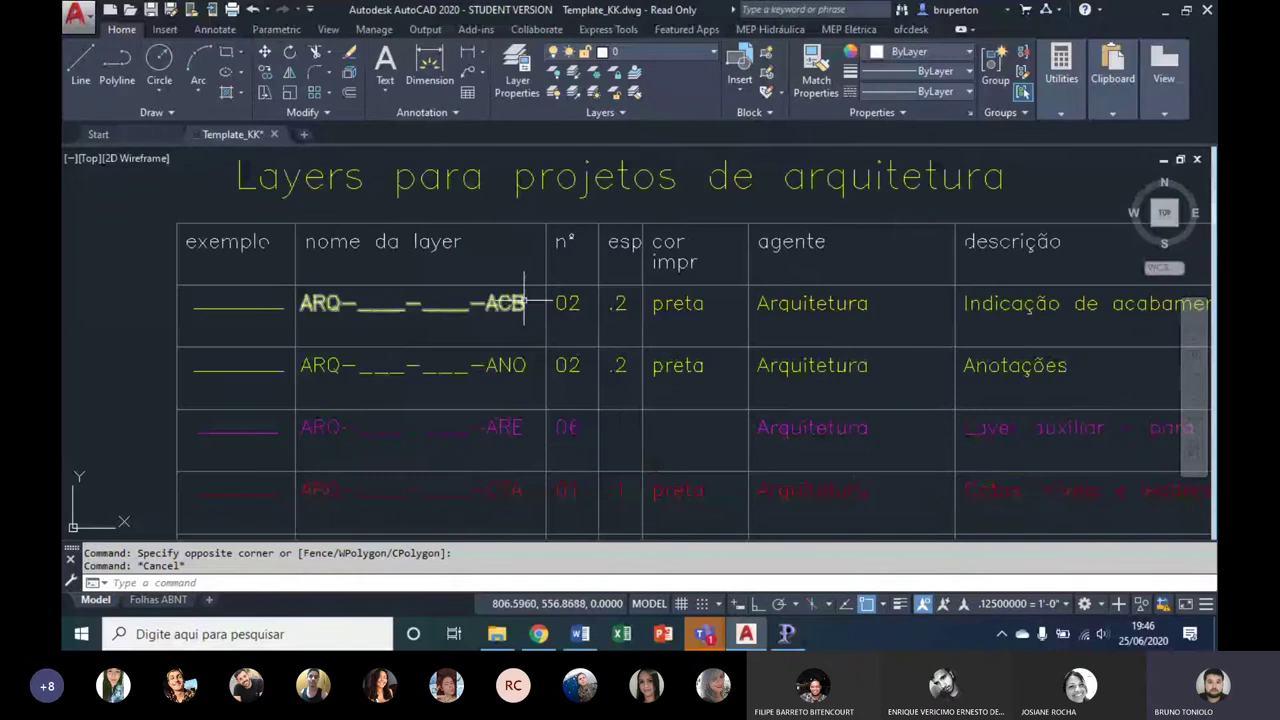
mouse_move(523, 300)
middle_mouse_down()
mouse_move(729, 223)
mouse_move(535, 223)
mouse_move(605, 311)
middle_mouse_up()
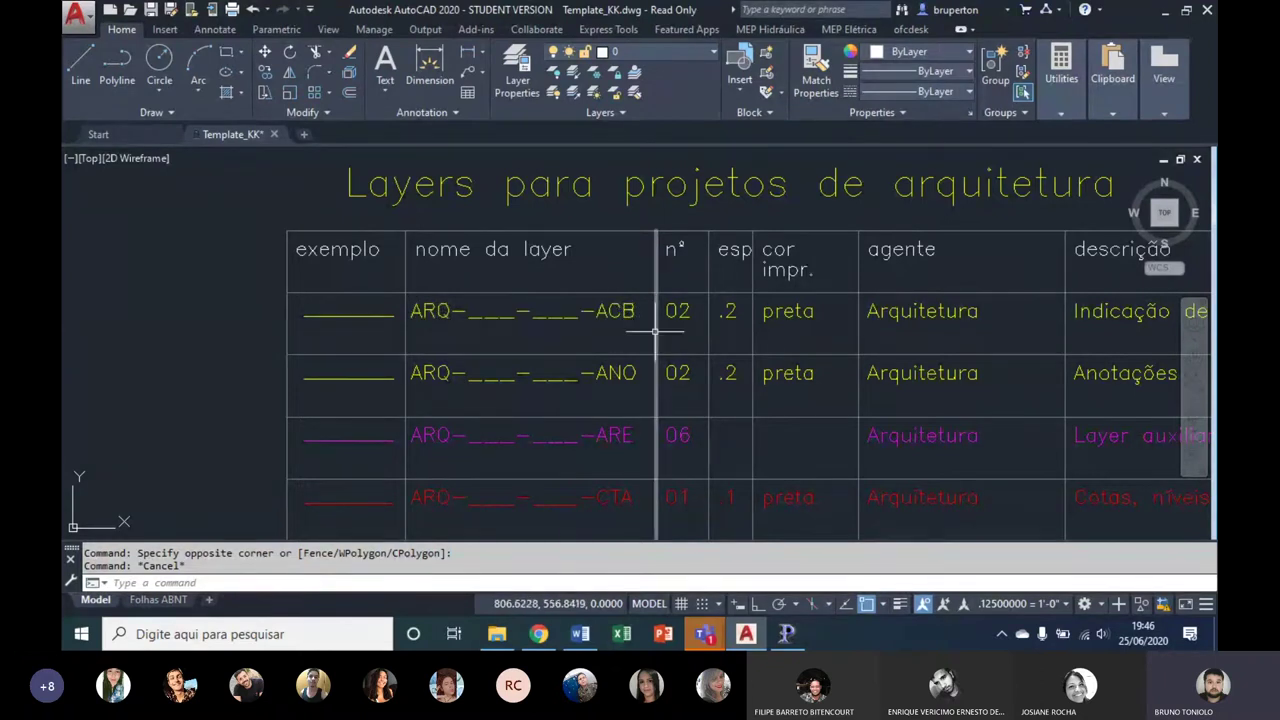
type("color")
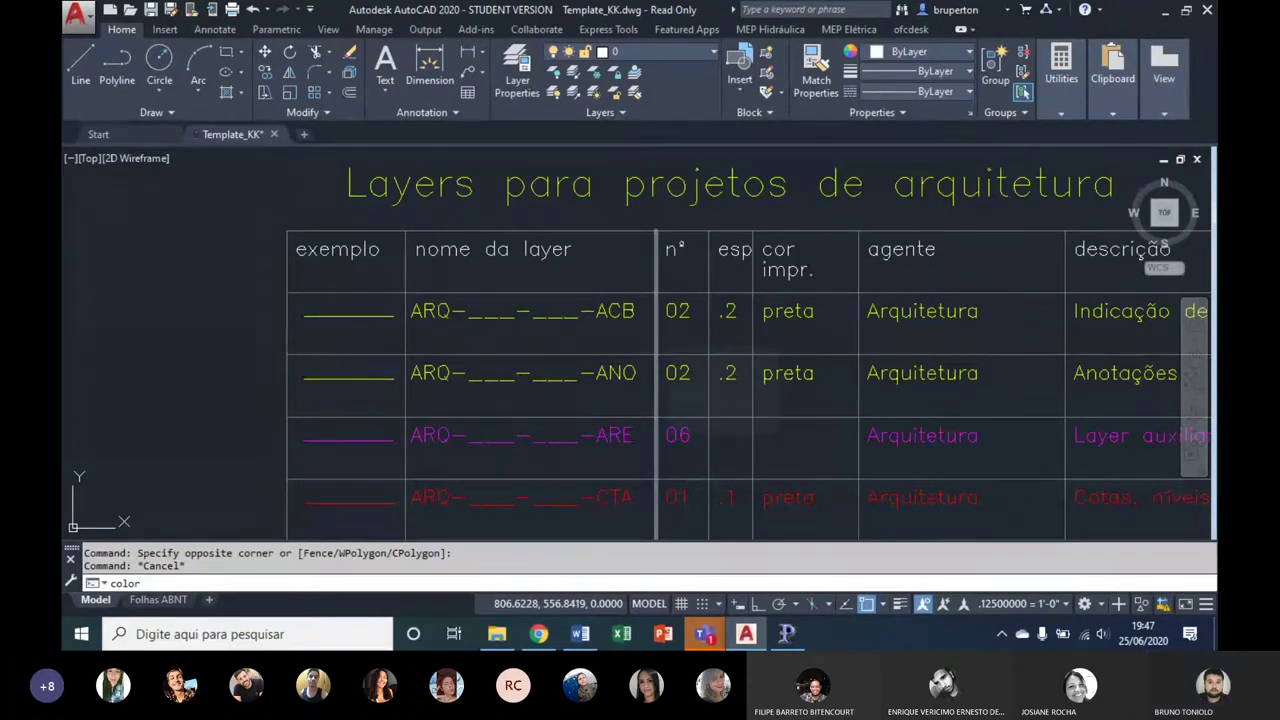
key("Return")
left_click_drag(620, 166, 922, 201)
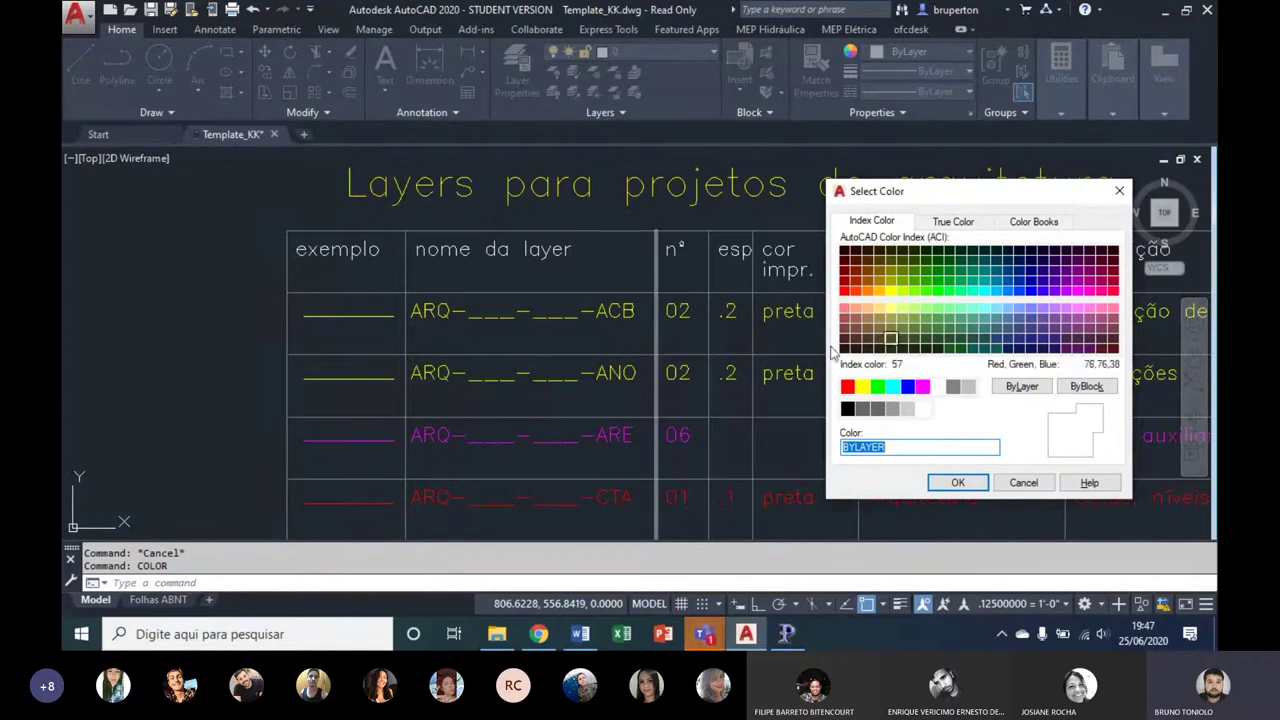
left_click(957, 482)
scroll(629, 349, "down", 5)
scroll(623, 371, "up", 2)
Step: Scroll and pan through the legend's layer rows, from ALV-HTC down to POR
middle_click_drag(623, 371, 610, 71)
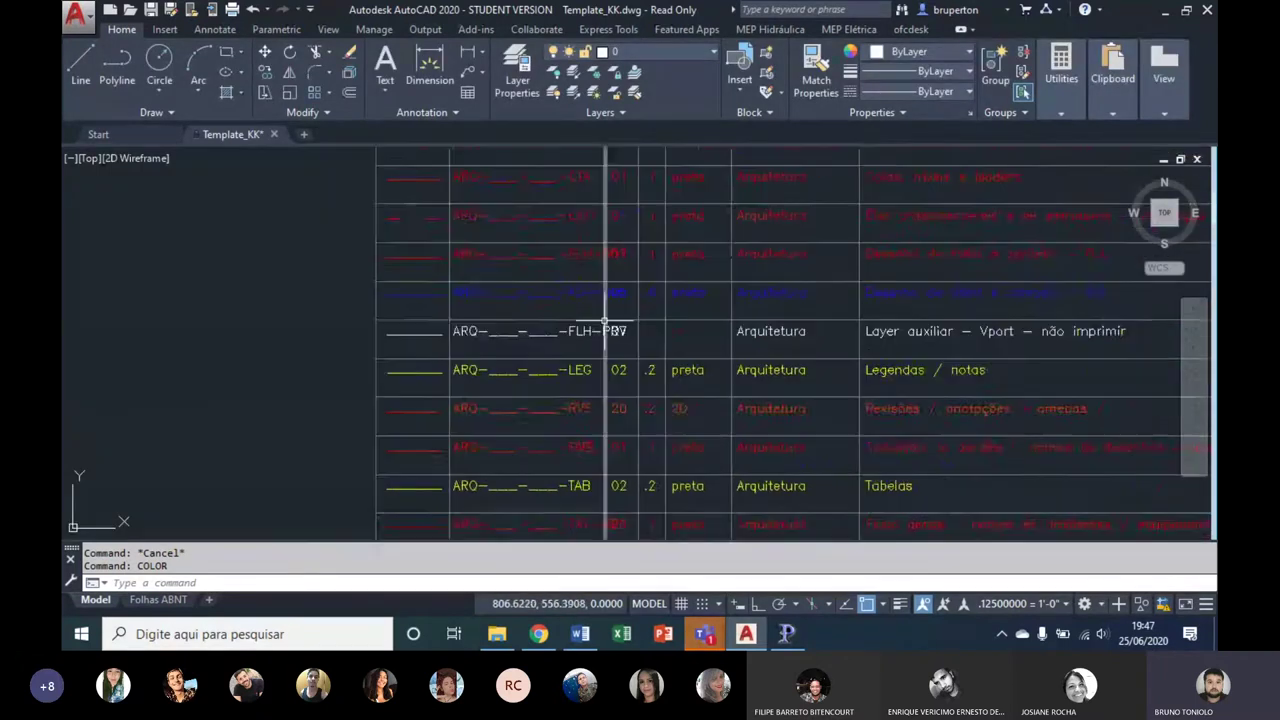
scroll(638, 289, "up", 1)
middle_click_drag(638, 289, 645, 192)
middle_click_drag(645, 420, 655, 300)
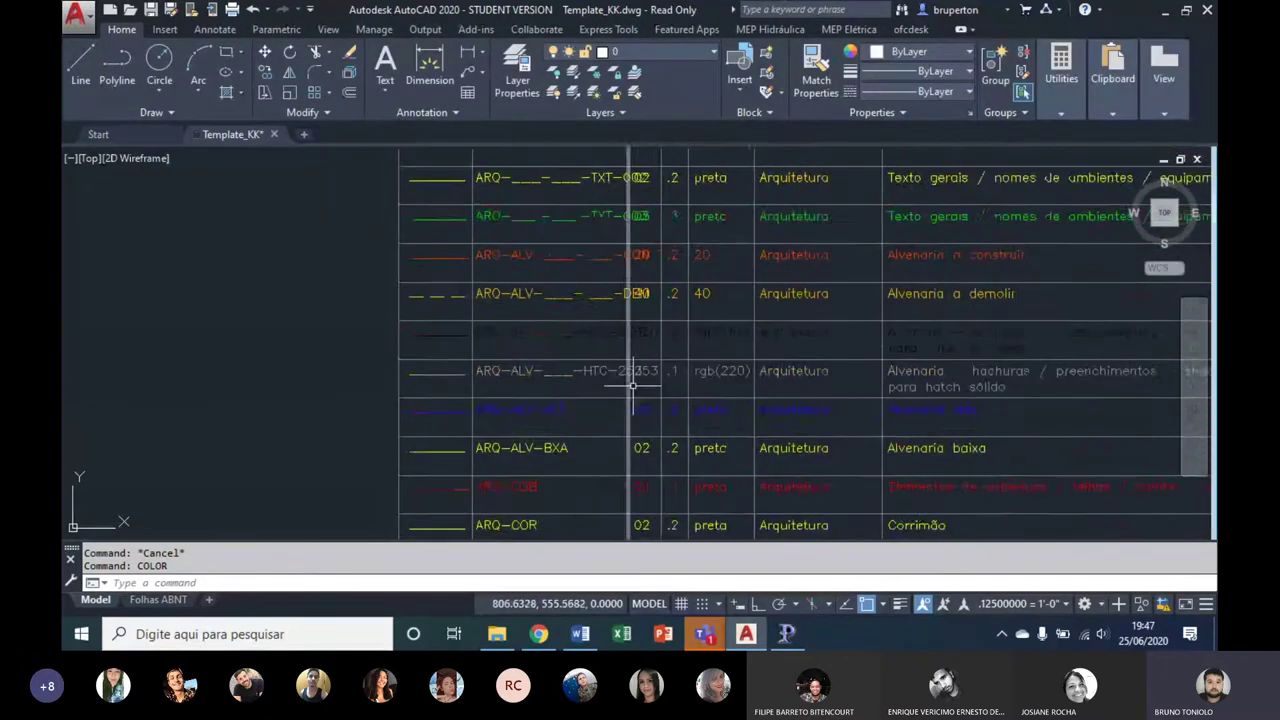
middle_click_drag(655, 560, 650, 432)
middle_click_drag(655, 510, 666, 423)
middle_click_drag(672, 540, 686, 366)
scroll(678, 337, "up", 2)
scroll(690, 335, "up", 1)
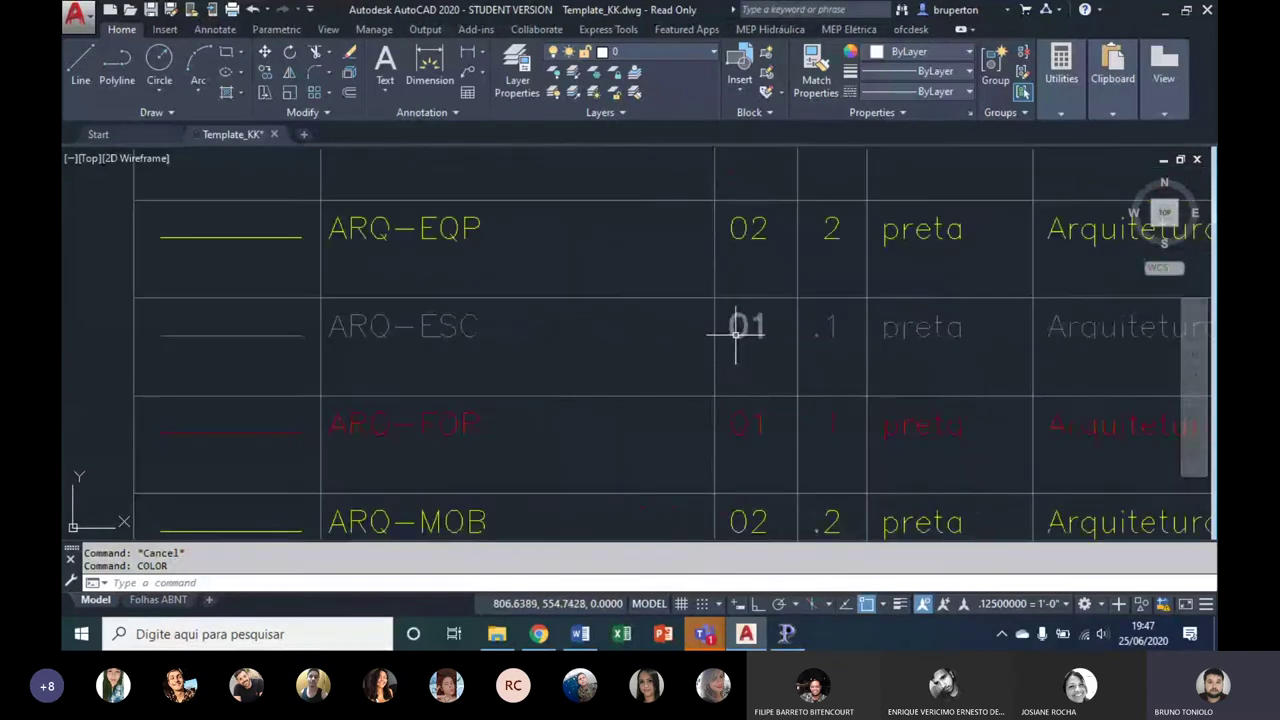
scroll(743, 329, "down", 1)
mouse_move(744, 418)
middle_mouse_down()
mouse_move(763, 414)
mouse_move(749, 391)
middle_mouse_up()
scroll(746, 420, "down", 1)
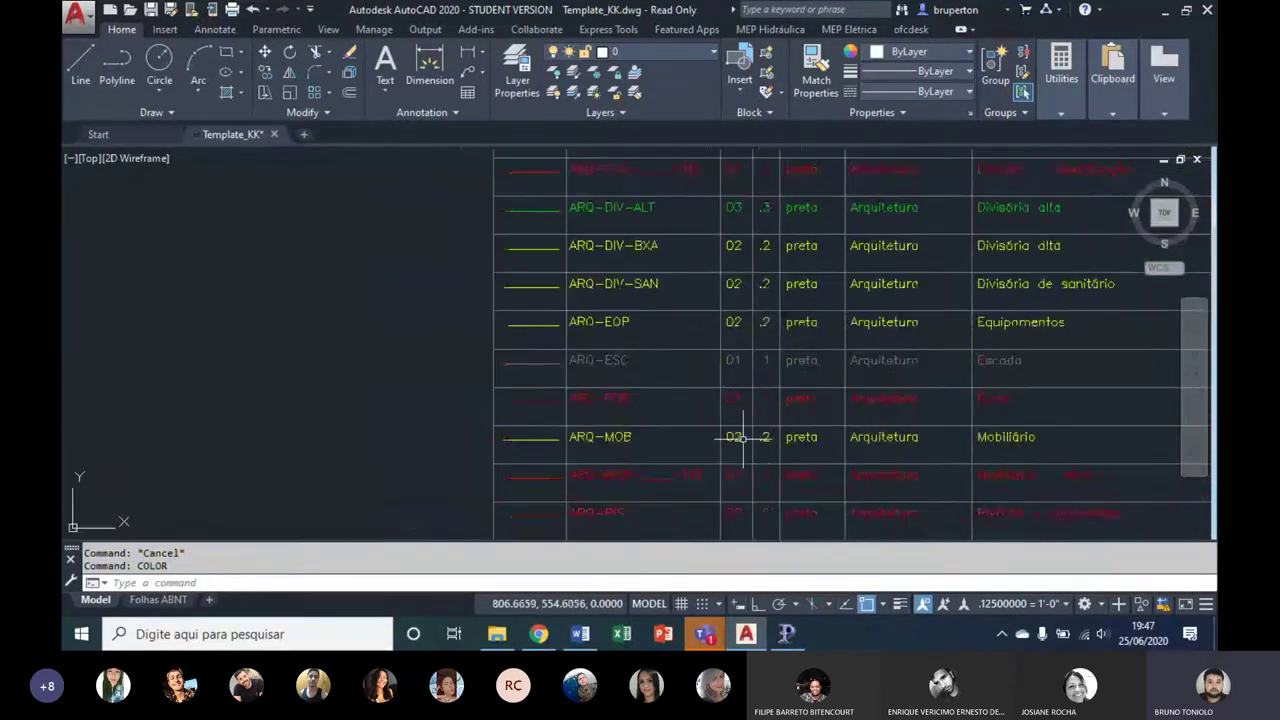
mouse_move(737, 437)
middle_mouse_down()
mouse_move(737, 371)
mouse_move(709, 380)
middle_mouse_up()
scroll(735, 385, "down", 3)
scroll(690, 470, "up", 4)
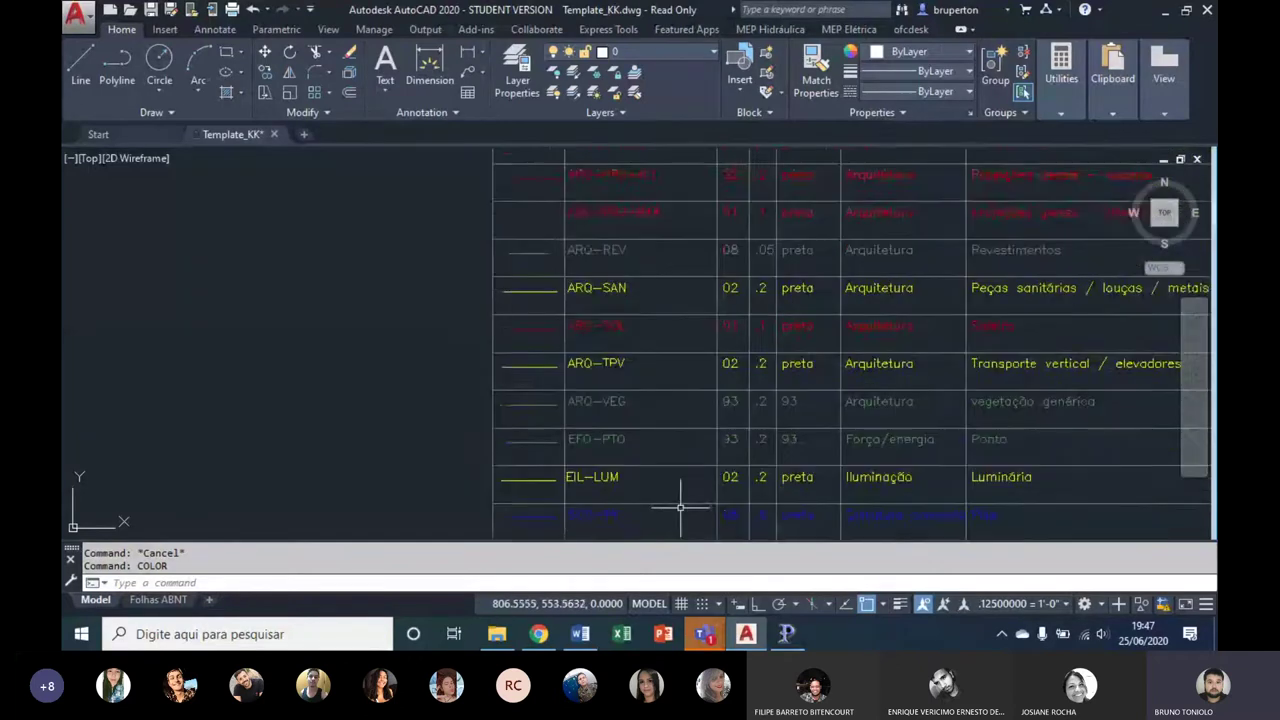
scroll(674, 354, "up", 1)
mouse_move(680, 508)
middle_mouse_down()
mouse_move(674, 354)
mouse_move(486, 374)
mouse_move(671, 340)
middle_mouse_up()
scroll(617, 349, "up", 2)
scroll(609, 354, "down", 2)
scroll(680, 352, "up", 2)
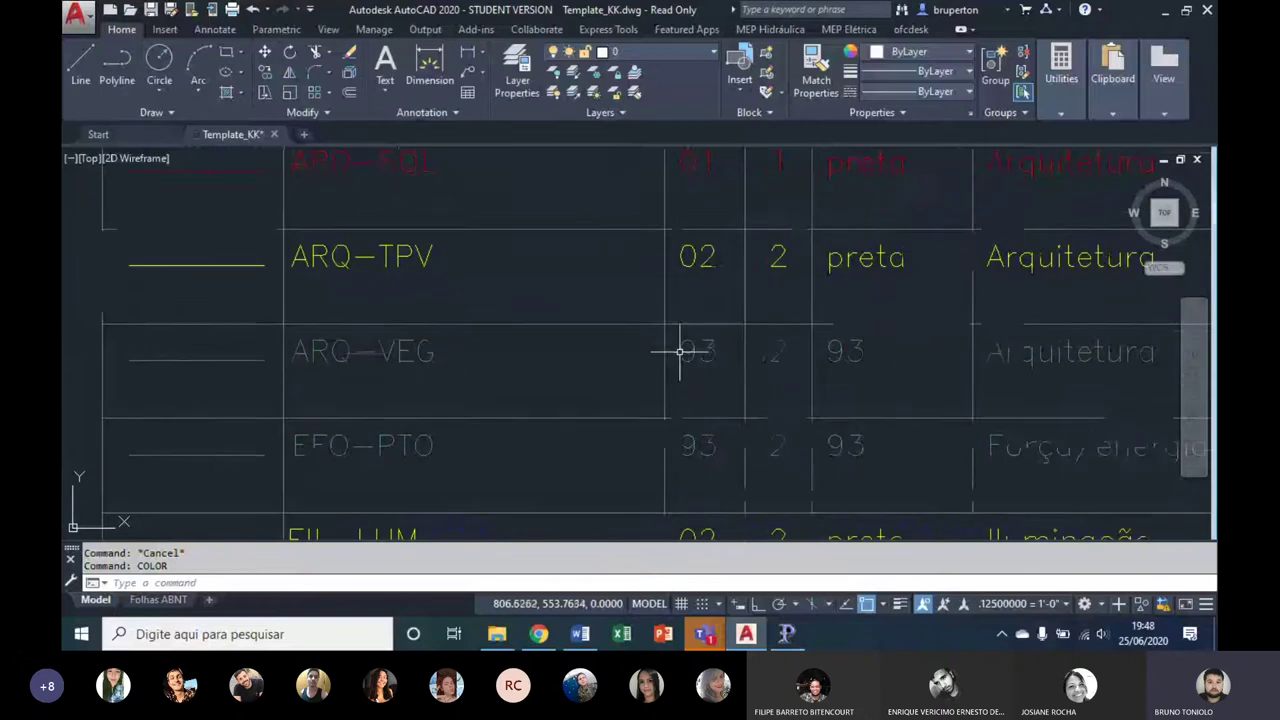
Step: Set the current drawing colour to index 93 with the CO command
type("co")
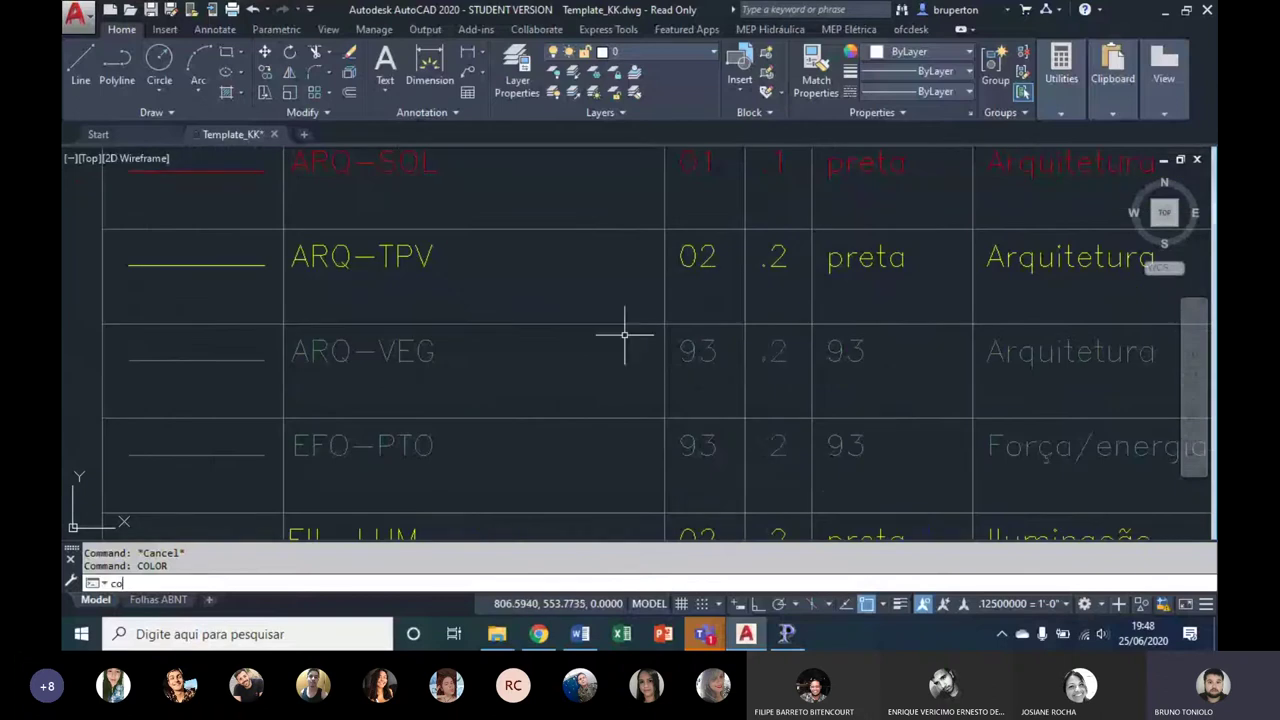
key("Return")
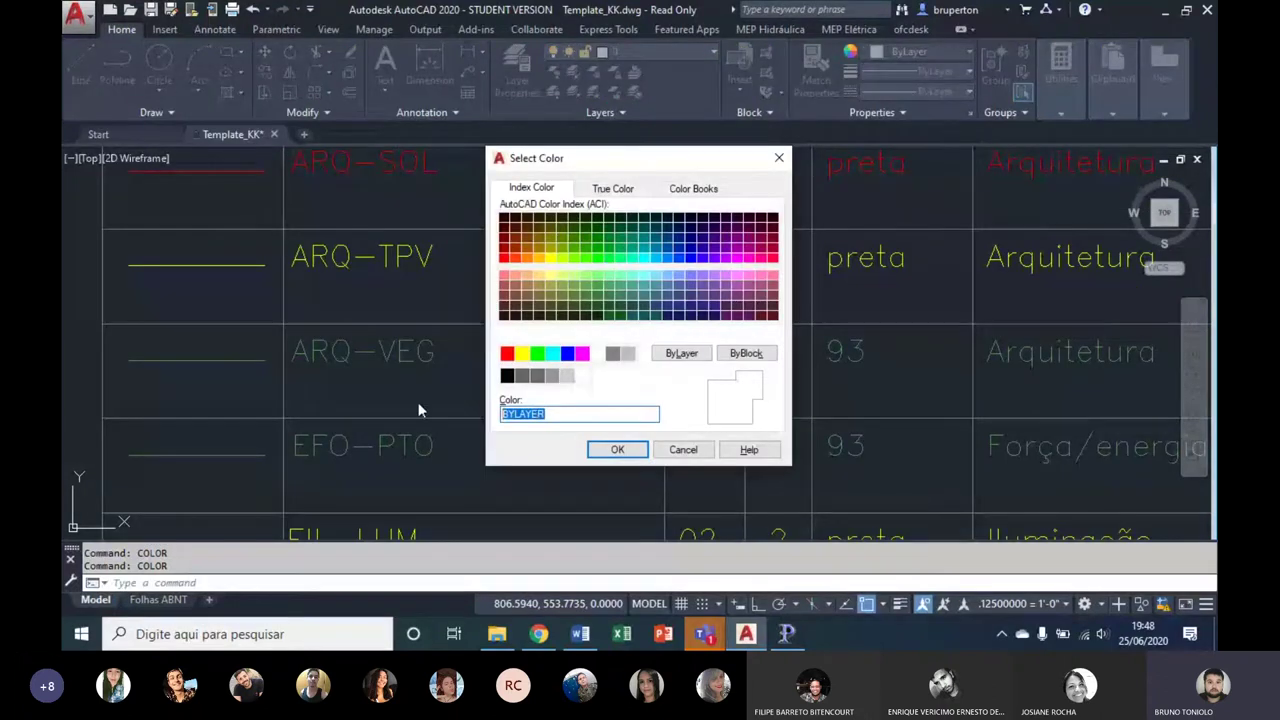
type("93")
key("Return")
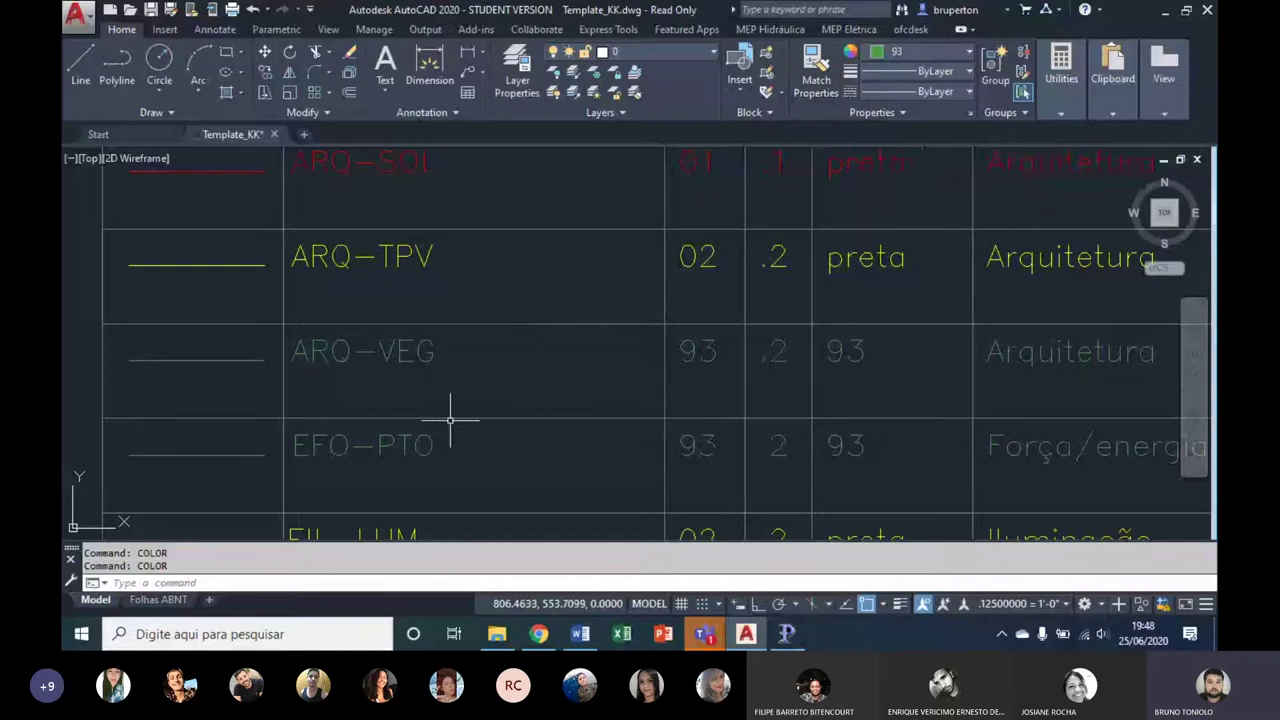
scroll(596, 332, "down", 2)
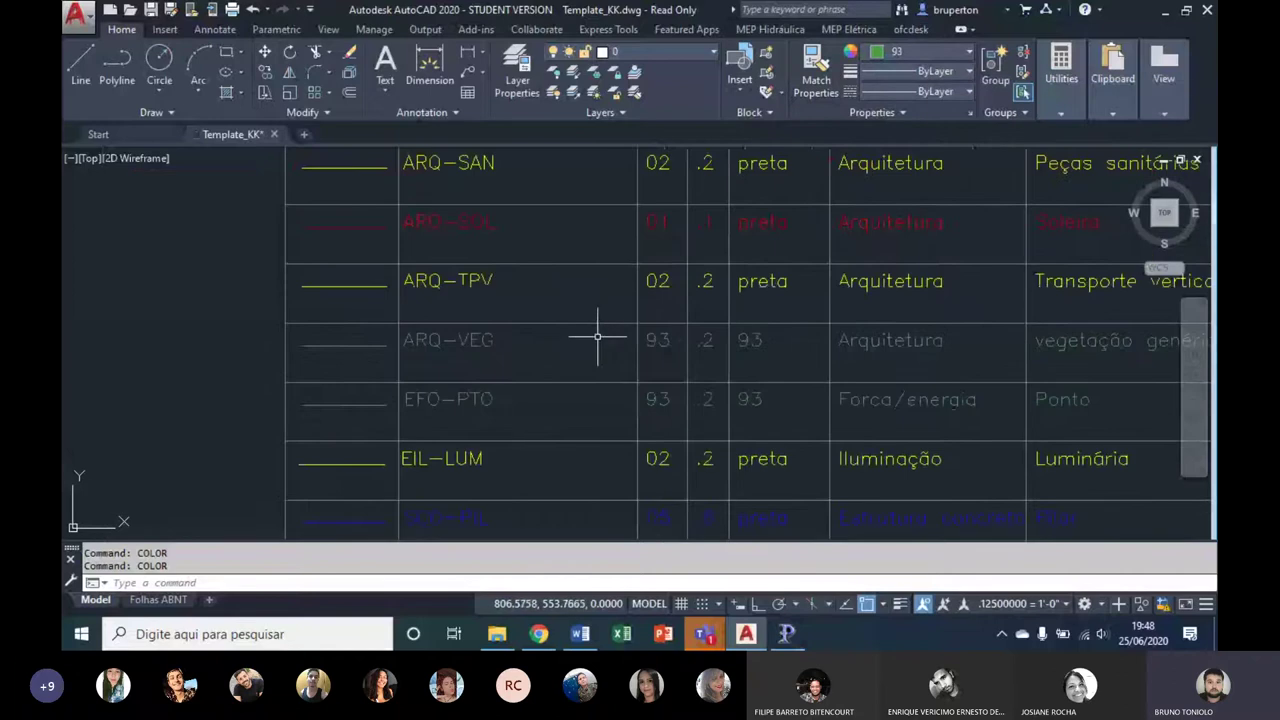
left_click(897, 53)
Step: Switch the current object colour back to ByLayer
left_click(908, 73)
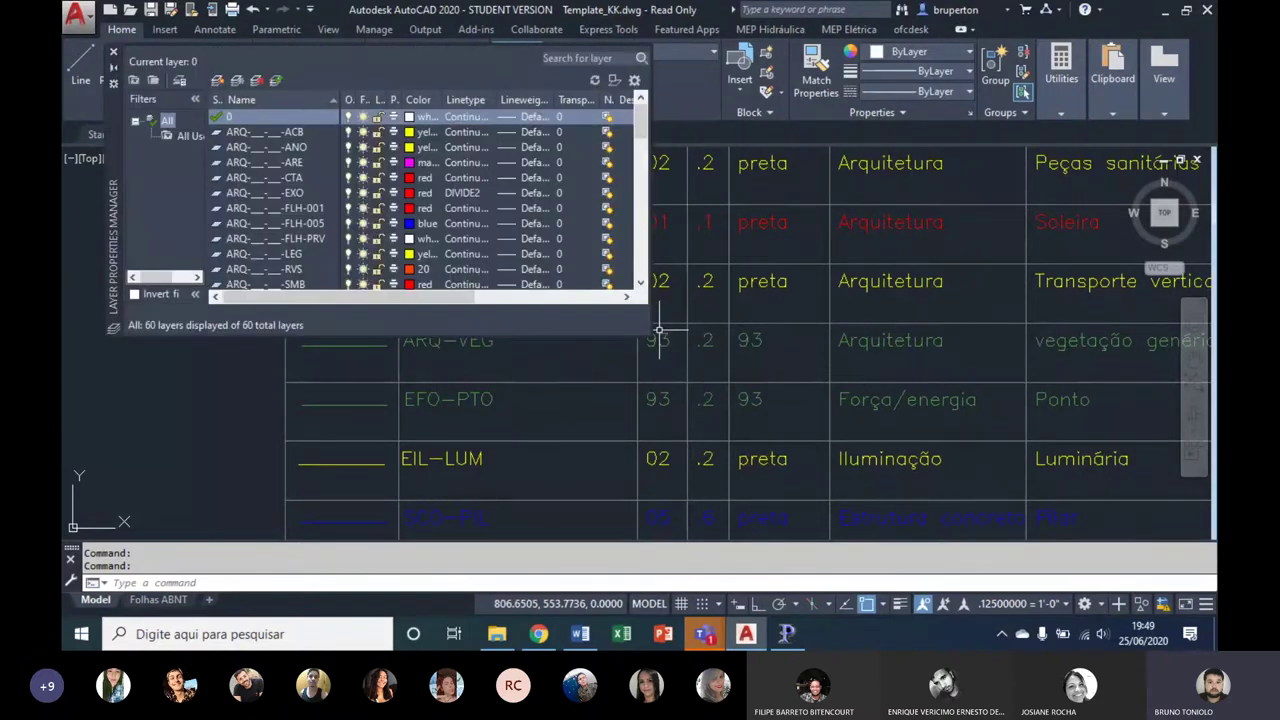
Step: Enlarge the layer manager and keep layer 0's linetype as Continuous
left_click_drag(651, 337, 956, 458)
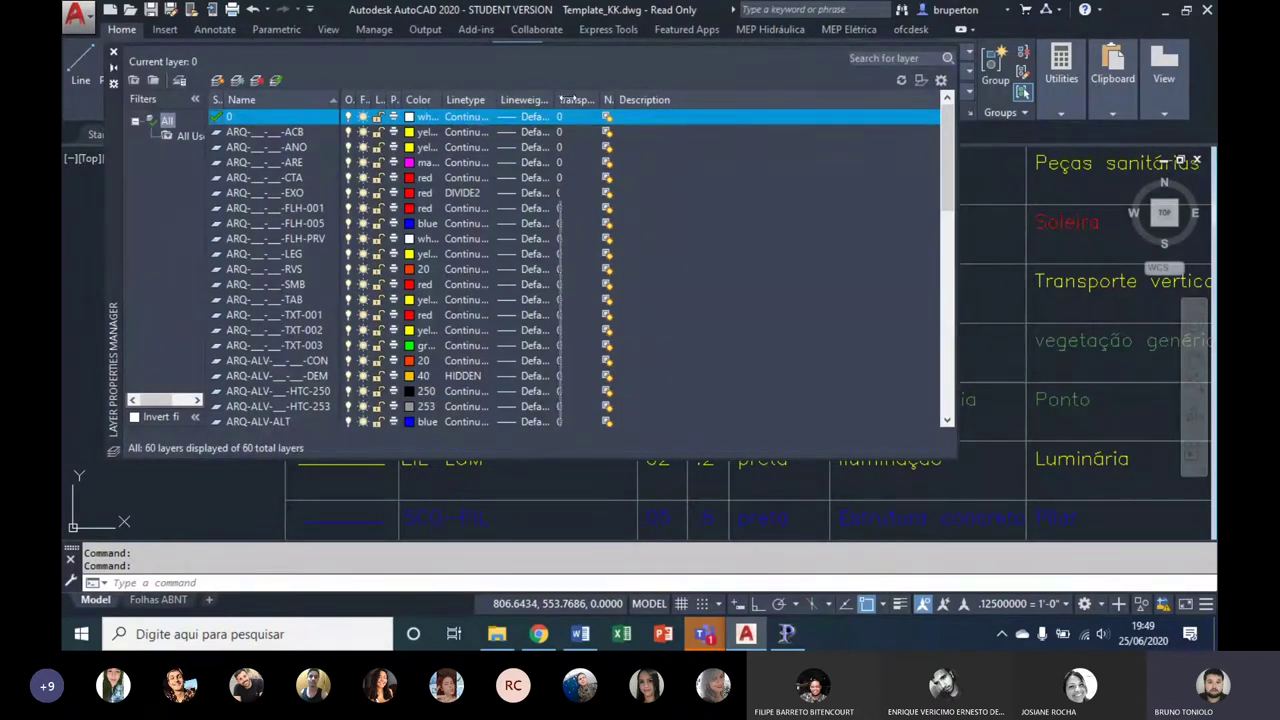
double_click(492, 100)
left_click(488, 122)
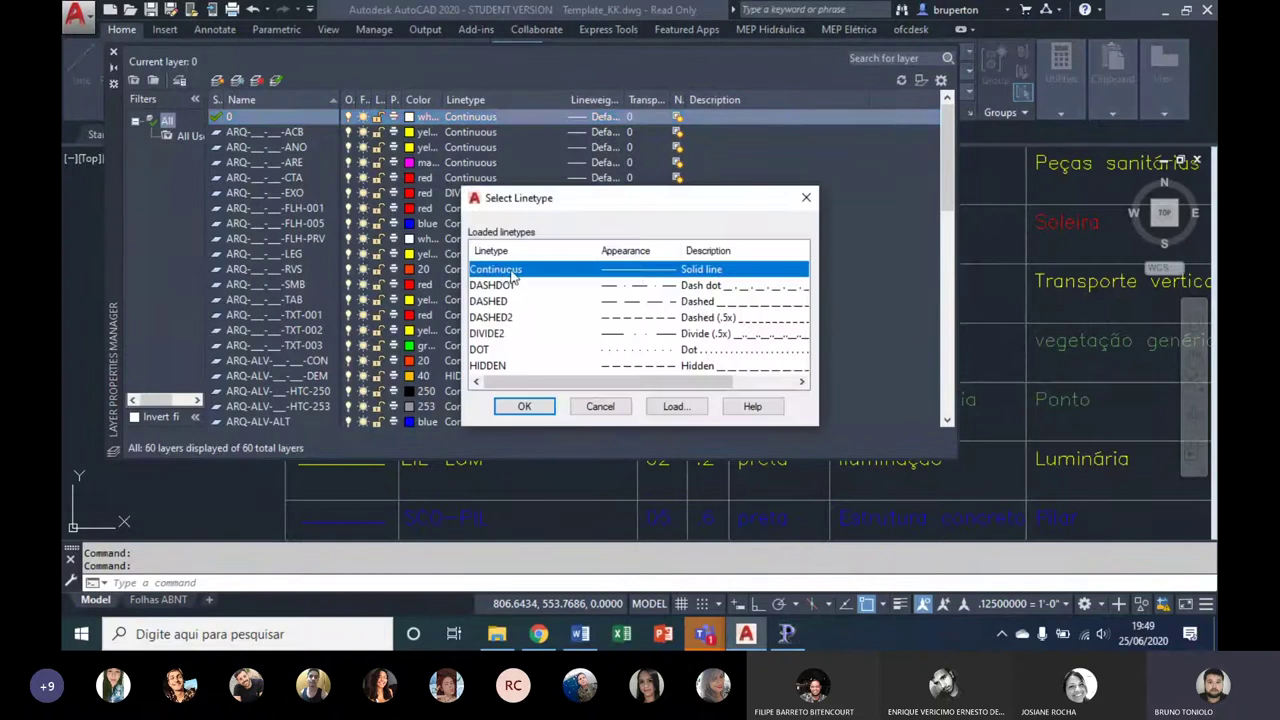
double_click(512, 278)
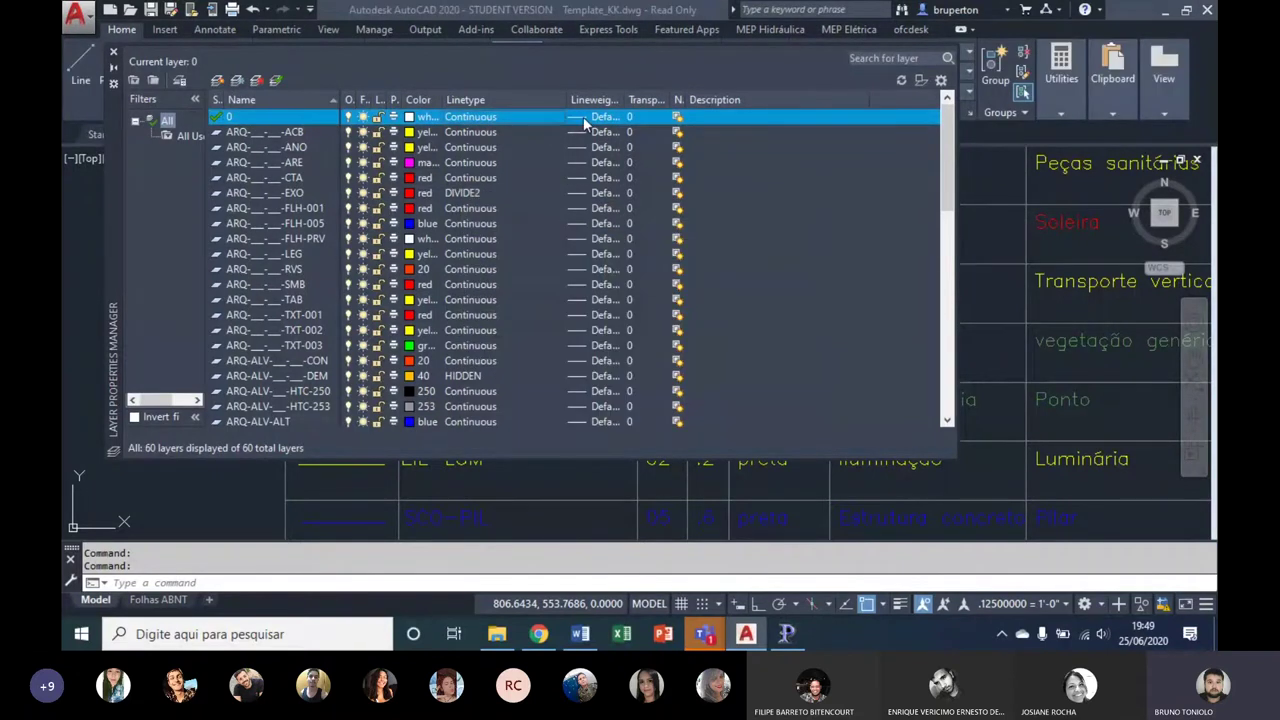
Step: Check layer 0's lineweight, leave it at Default, and close the layer manager
left_click(583, 120)
scroll(622, 270, "down", 2)
scroll(622, 270, "down", 1)
scroll(618, 285, "down", 2)
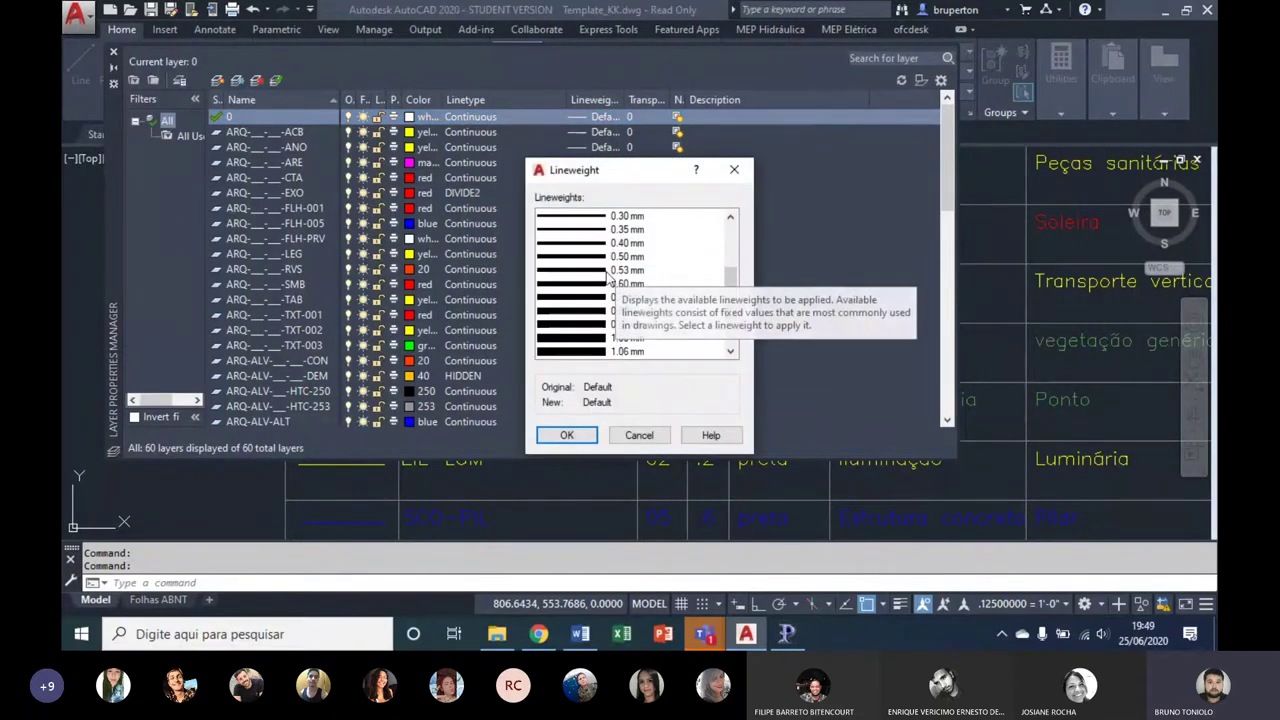
left_click(734, 169)
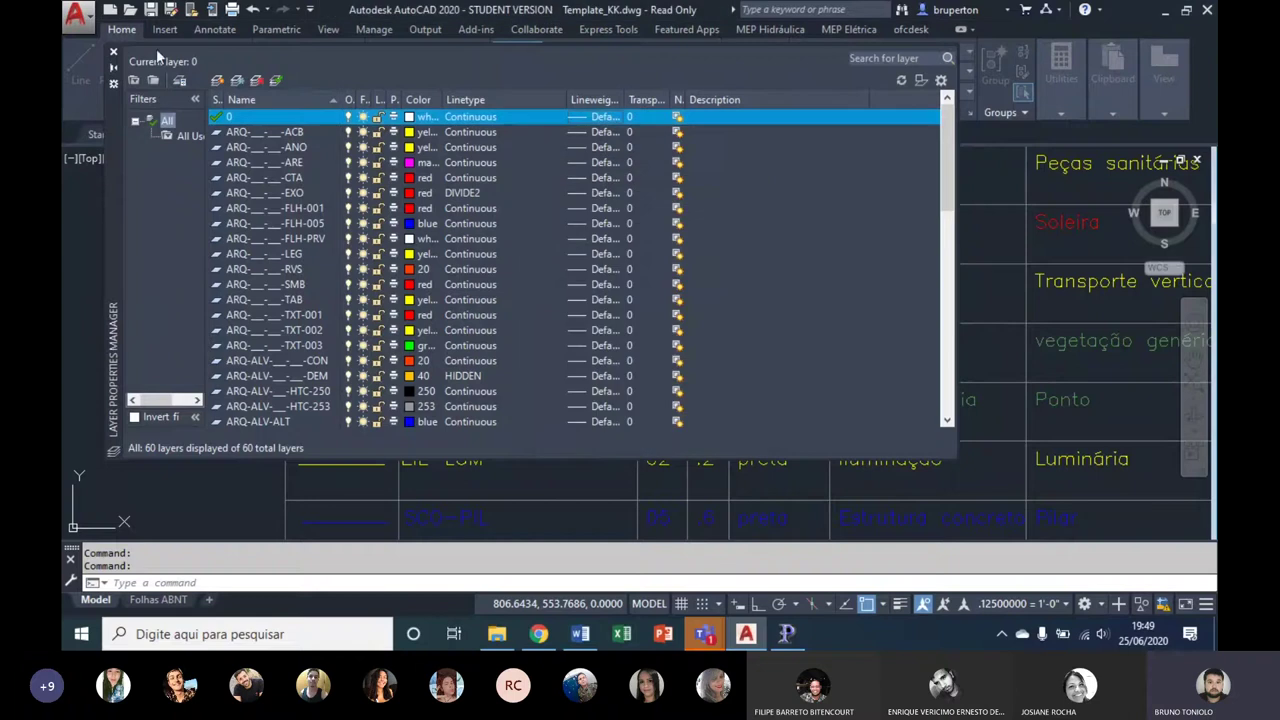
left_click(113, 52)
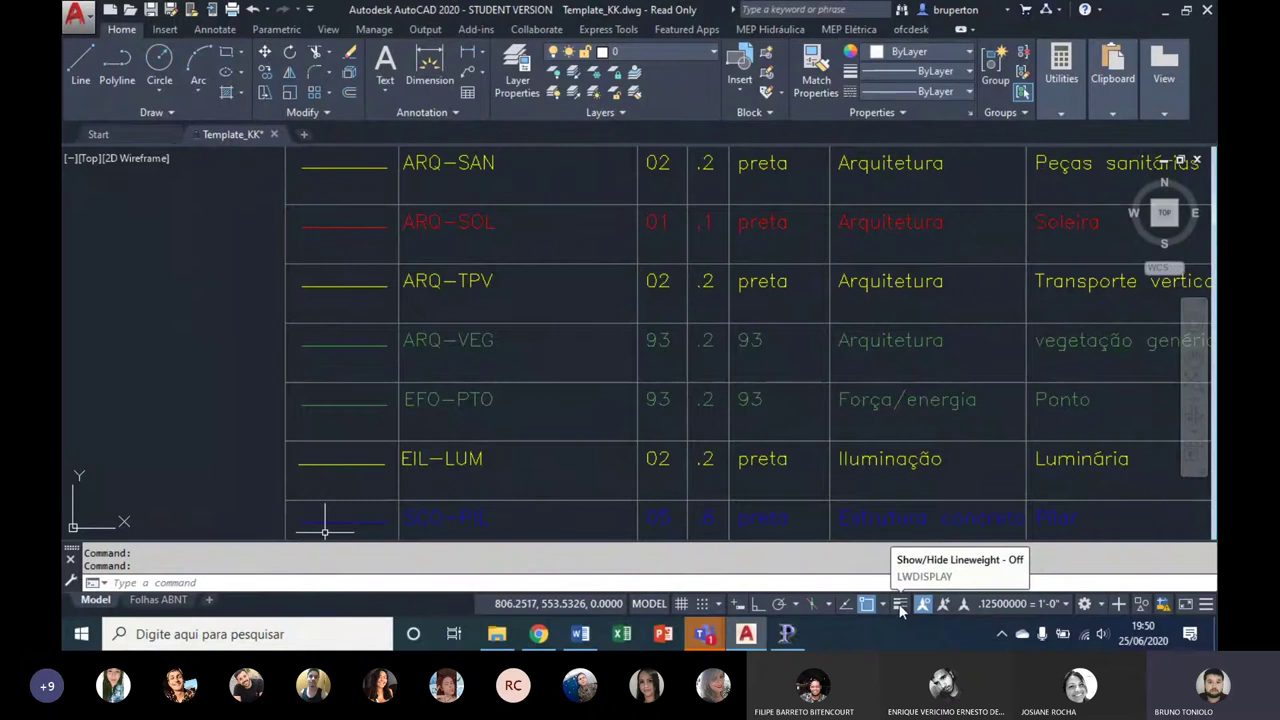
Step: Turn on lineweight display and regenerate the drawing with RE
left_click(900, 605)
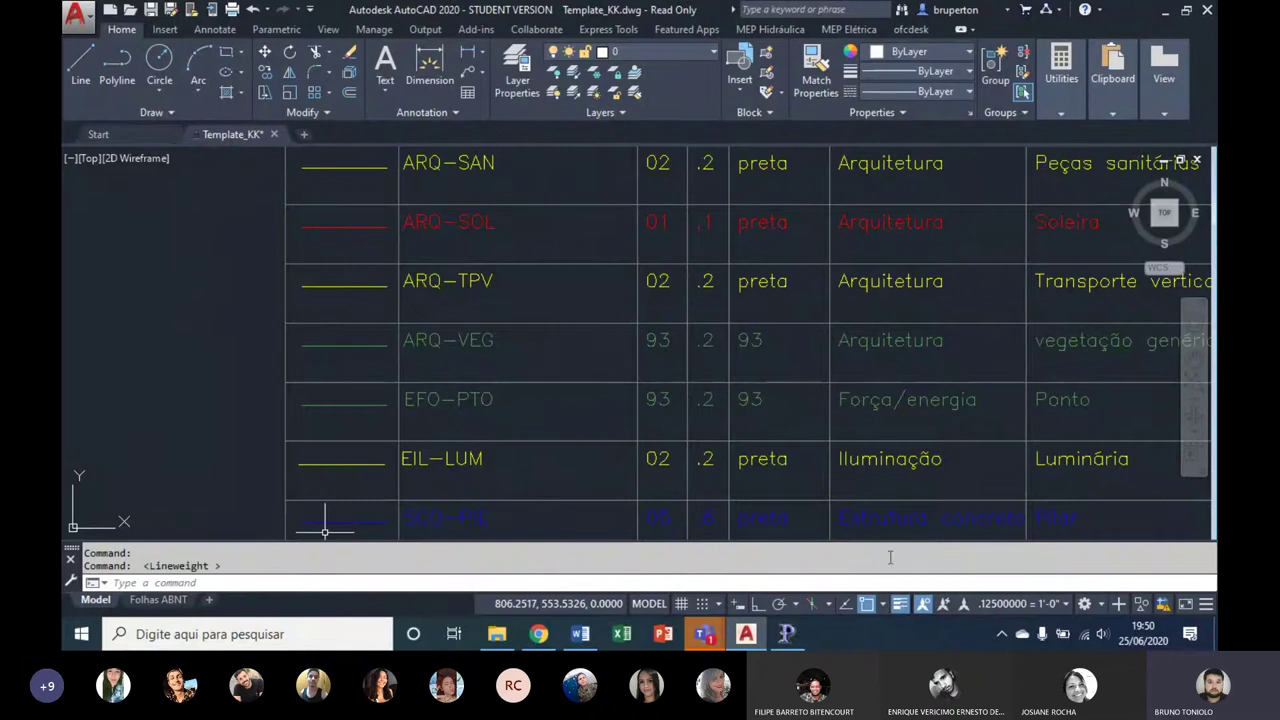
scroll(750, 400, "down", 3)
scroll(735, 410, "down", 2)
scroll(626, 292, "up", 6)
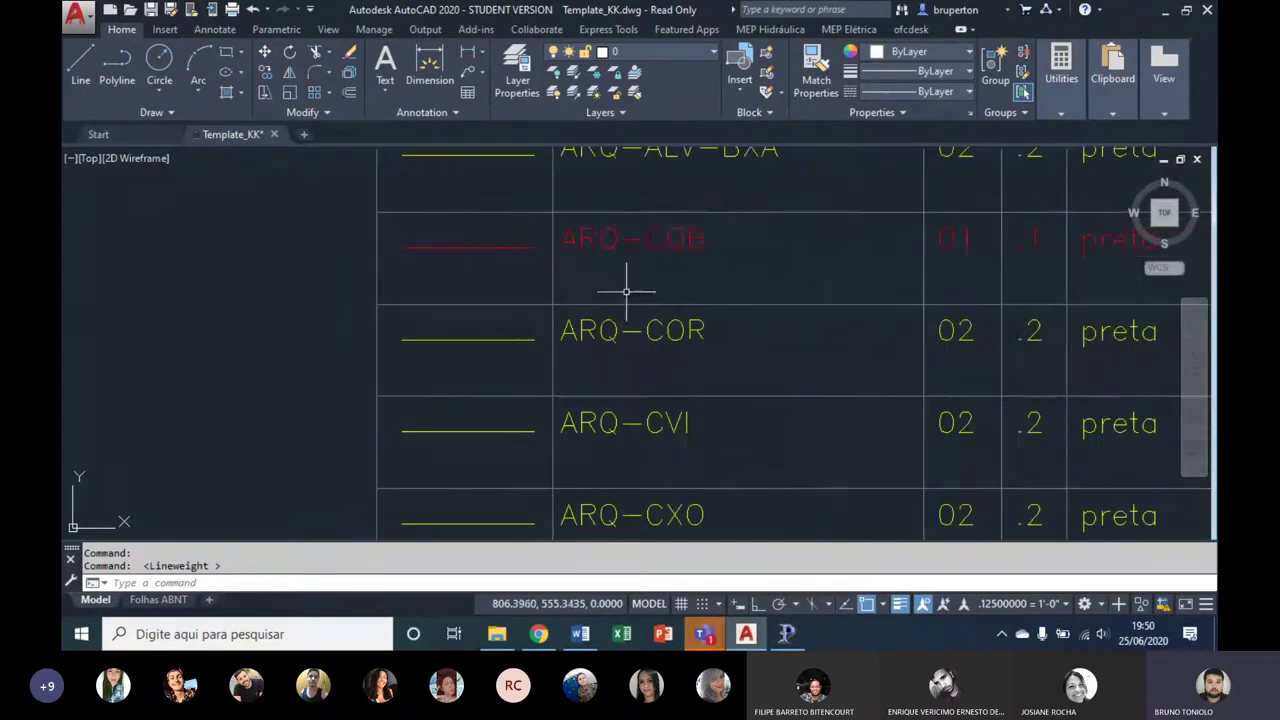
scroll(505, 465, "down", 5)
type("re")
key("Return")
Step: Regenerate again and zoom and pan across the ARQ-ALV rows of the layer table
scroll(513, 440, "down", 2)
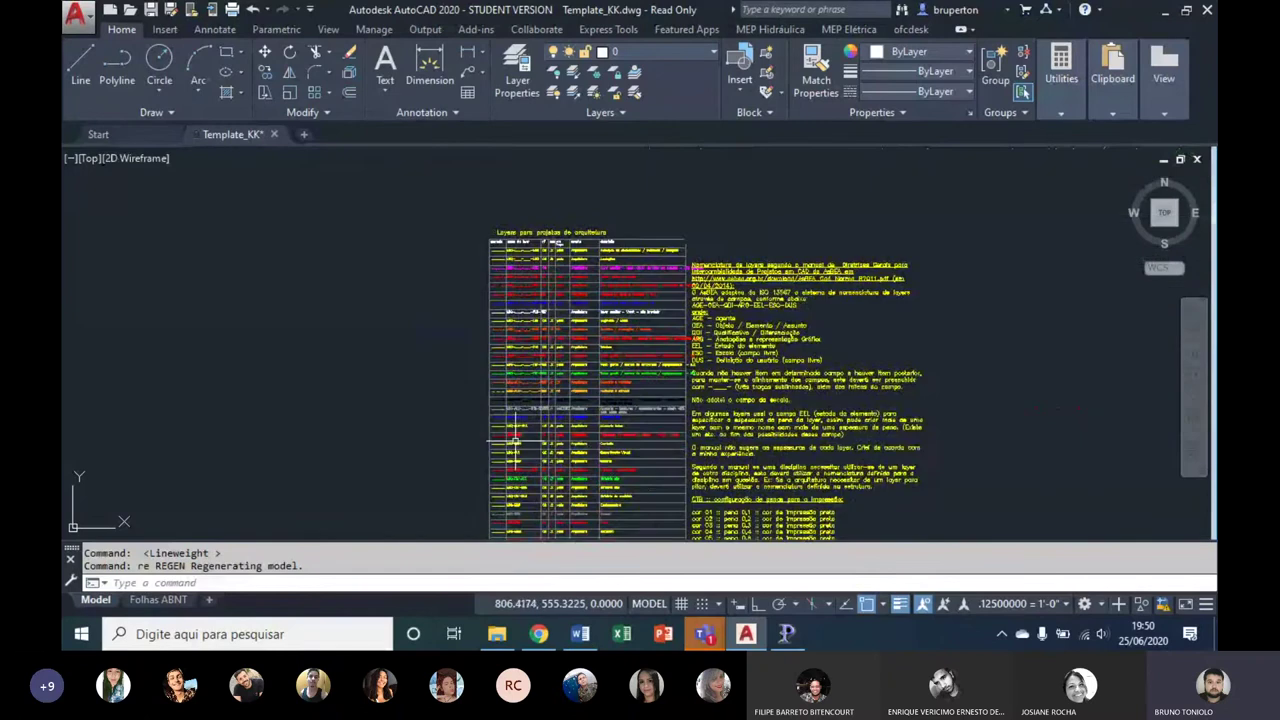
scroll(543, 177, "up", 5)
scroll(586, 237, "up", 3)
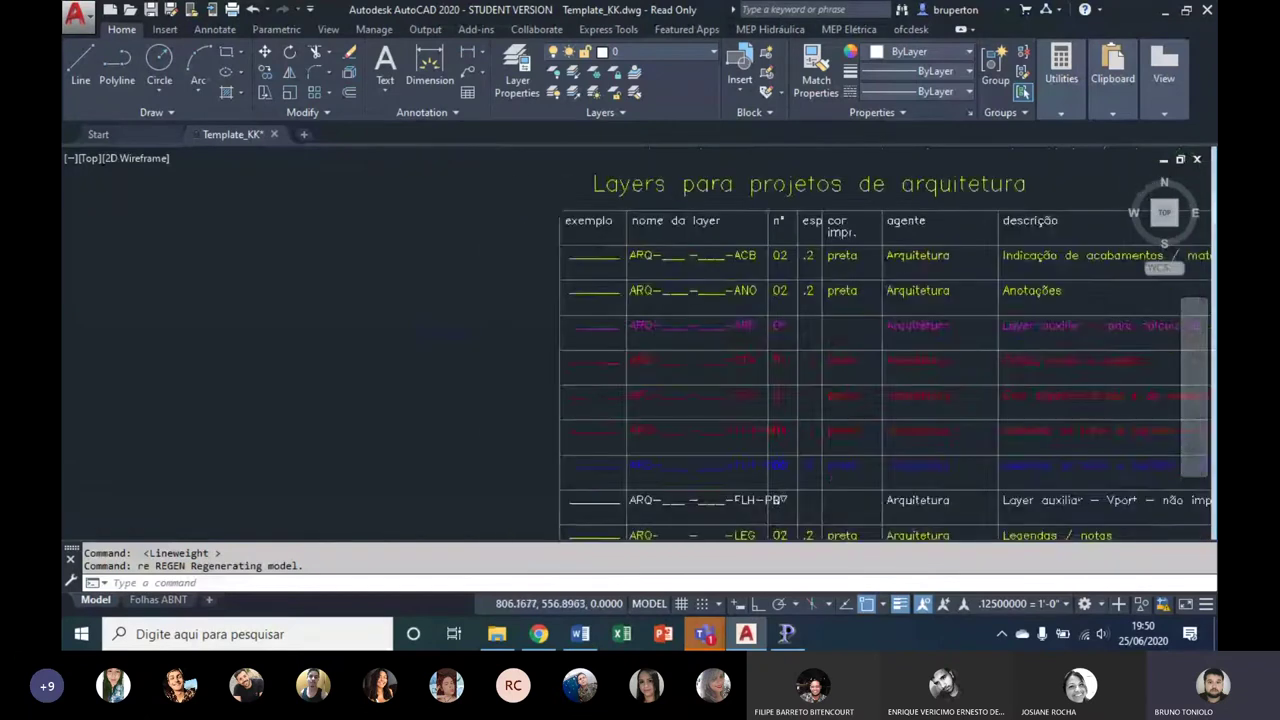
scroll(730, 394, "down", 2)
scroll(740, 400, "down", 4)
scroll(750, 400, "down", 1)
scroll(755, 398, "up", 4)
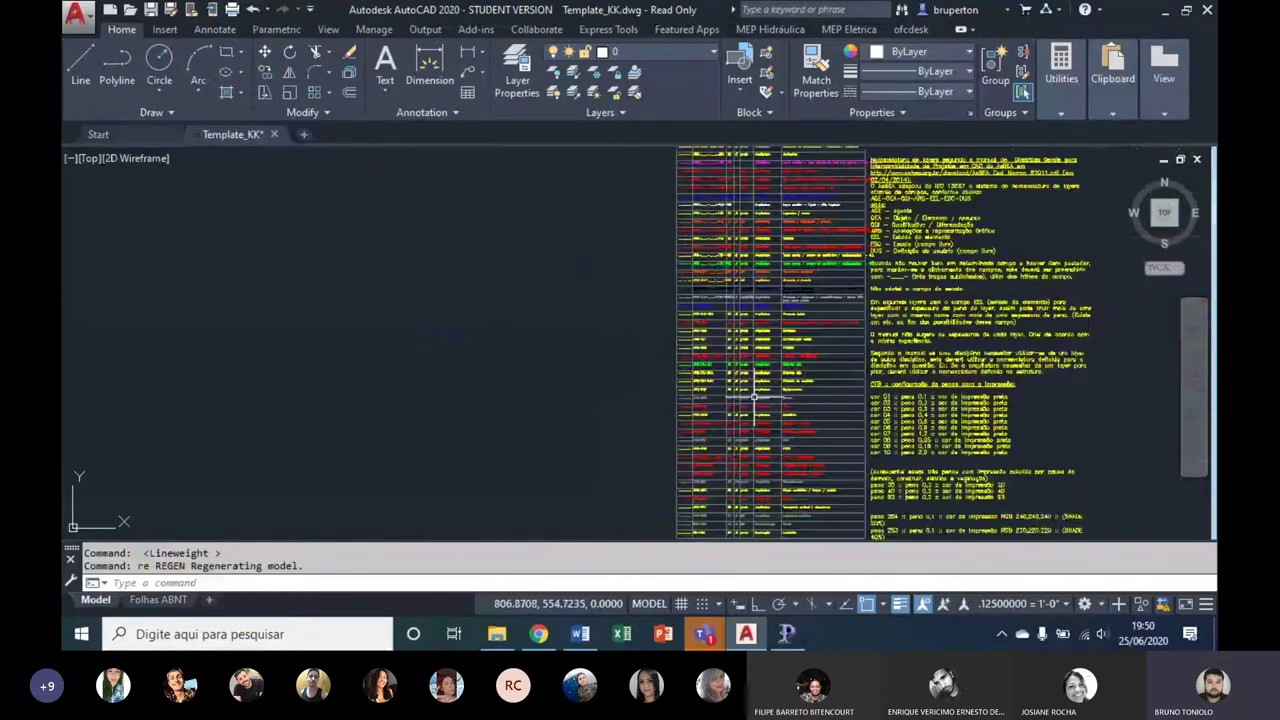
scroll(754, 397, "up", 5)
type("re")
key("Return")
type("r")
key("Return")
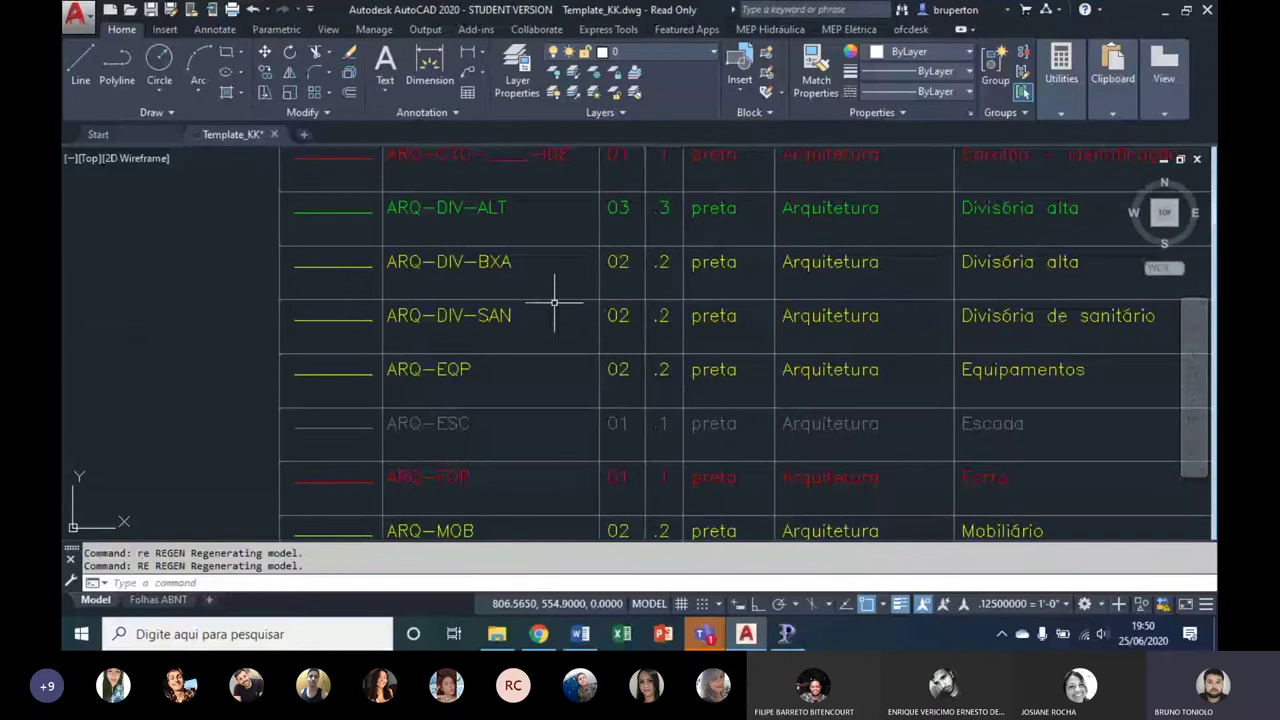
mouse_move(557, 289)
middle_mouse_down()
mouse_move(657, 357)
mouse_move(666, 414)
middle_mouse_up()
type("re")
key("Return")
scroll(522, 212, "up", 3)
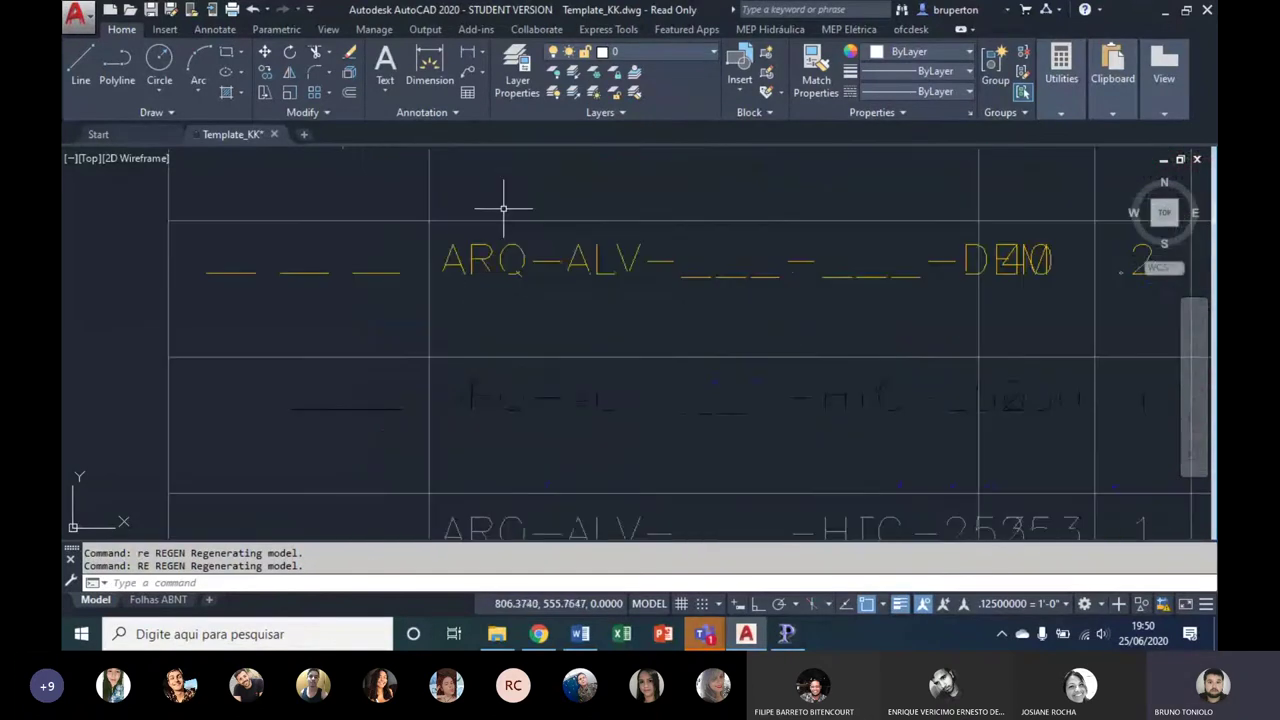
middle_click_drag(503, 206, 700, 414)
scroll(599, 322, "down", 3)
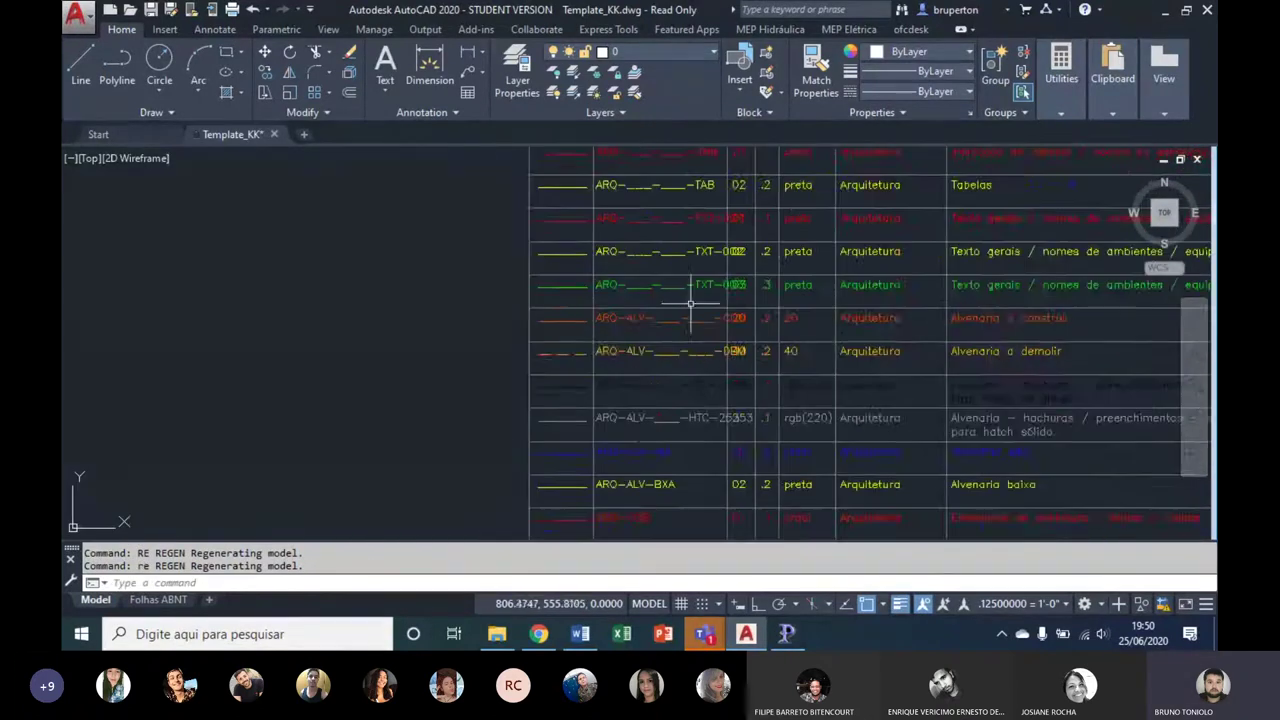
scroll(620, 295, "up", 1)
scroll(628, 283, "up", 1)
middle_click_drag(628, 283, 600, 336)
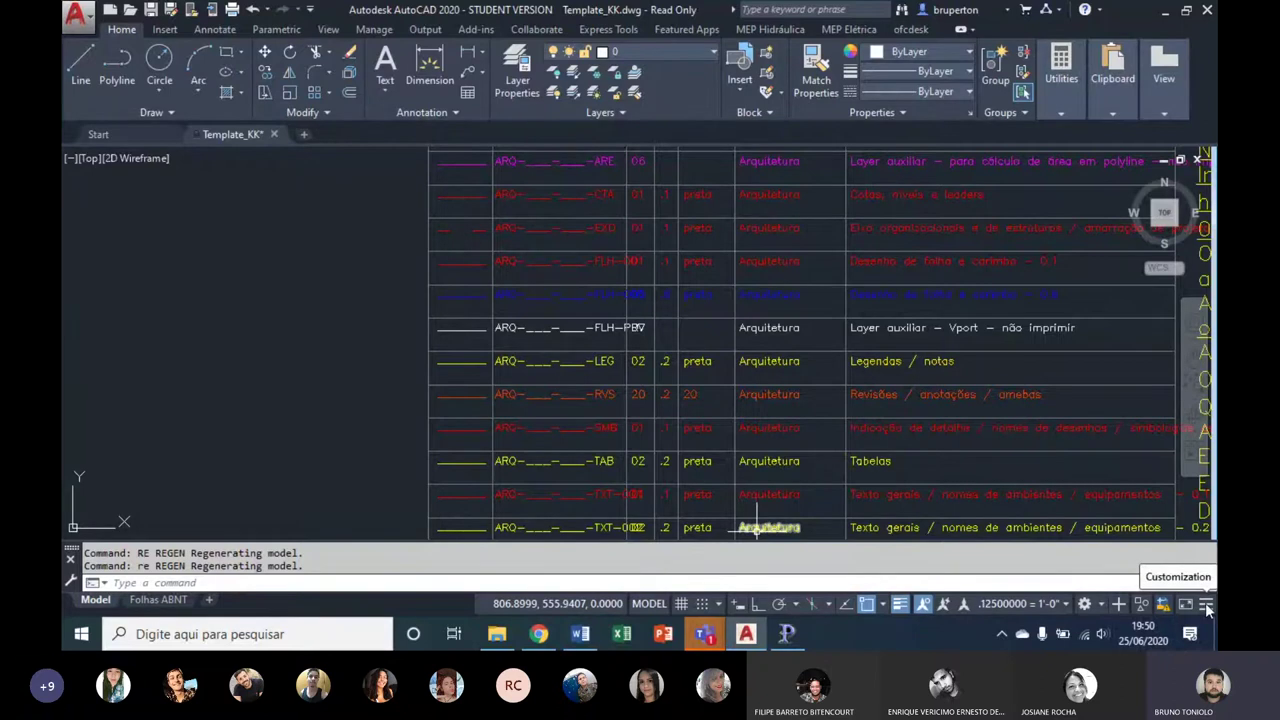
Step: Open and dismiss the status-bar customization list, then zoom out from the layer table
left_click(1207, 607)
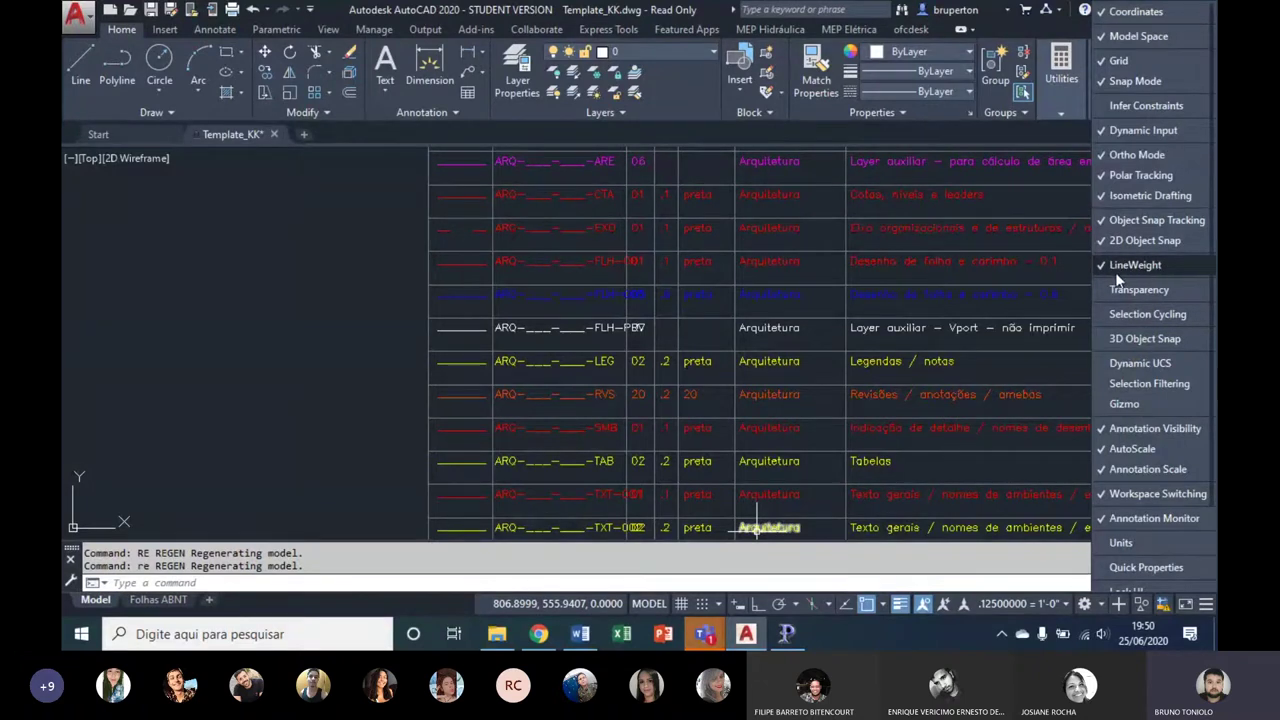
mouse_move(737, 300)
middle_mouse_down()
mouse_move(671, 294)
mouse_move(537, 386)
middle_mouse_up()
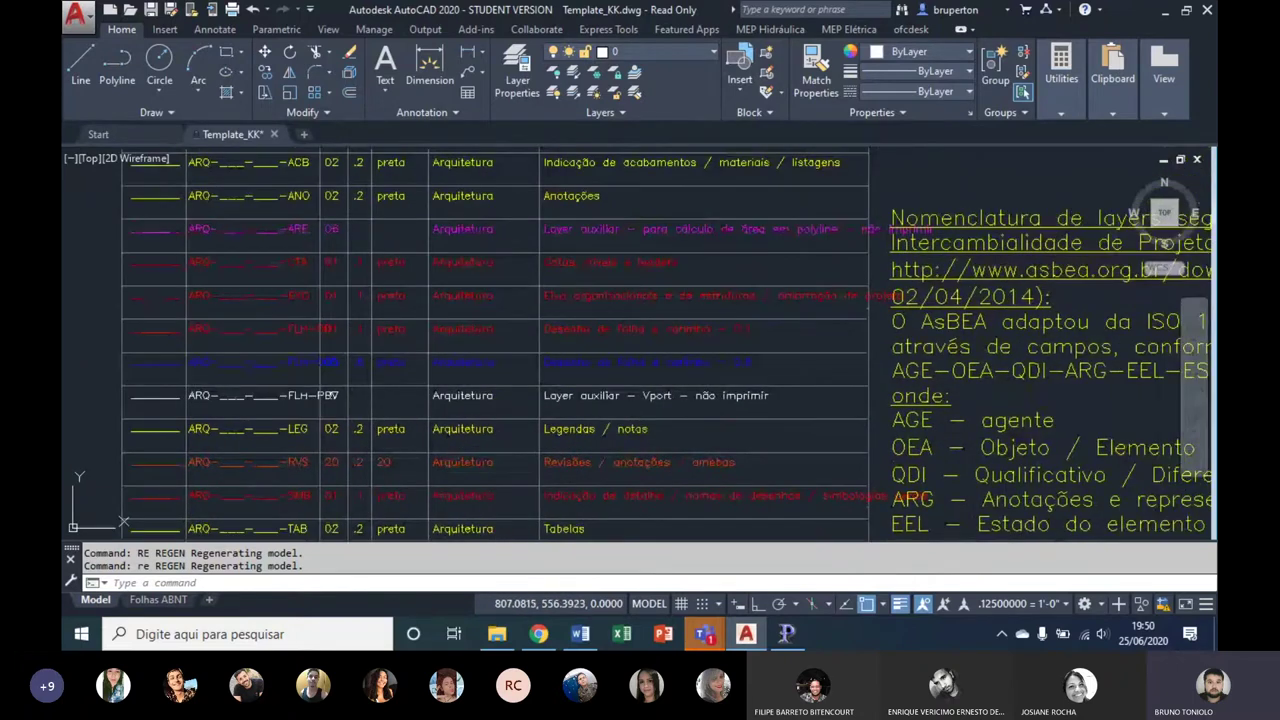
scroll(575, 340, "down", 2)
scroll(575, 340, "down", 4)
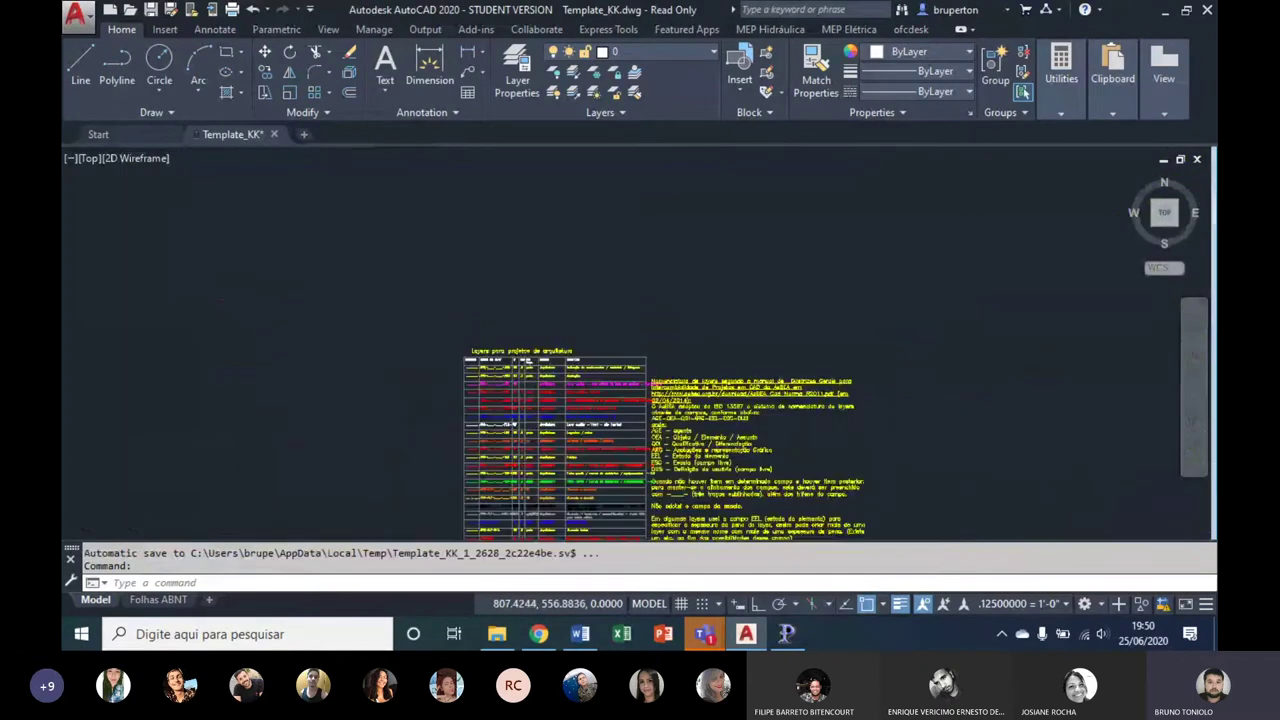
scroll(662, 464, "down", 1)
scroll(662, 464, "down", 1)
scroll(662, 464, "down", 1)
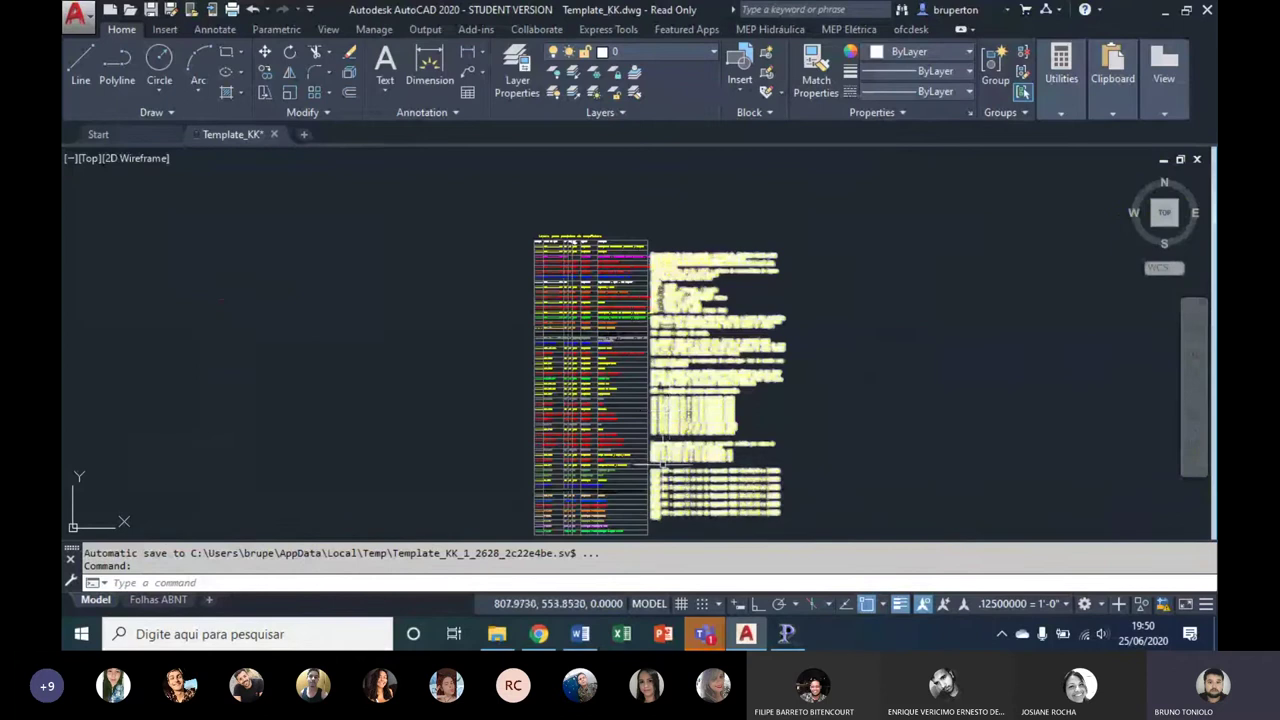
scroll(650, 460, "up", 7)
scroll(500, 243, "up", 2)
Step: Pan to the CTB pen notes through the cor 10 line, then bring up File Explorer
mouse_move(500, 243)
middle_mouse_down()
mouse_move(528, 386)
mouse_move(553, 410)
middle_mouse_up()
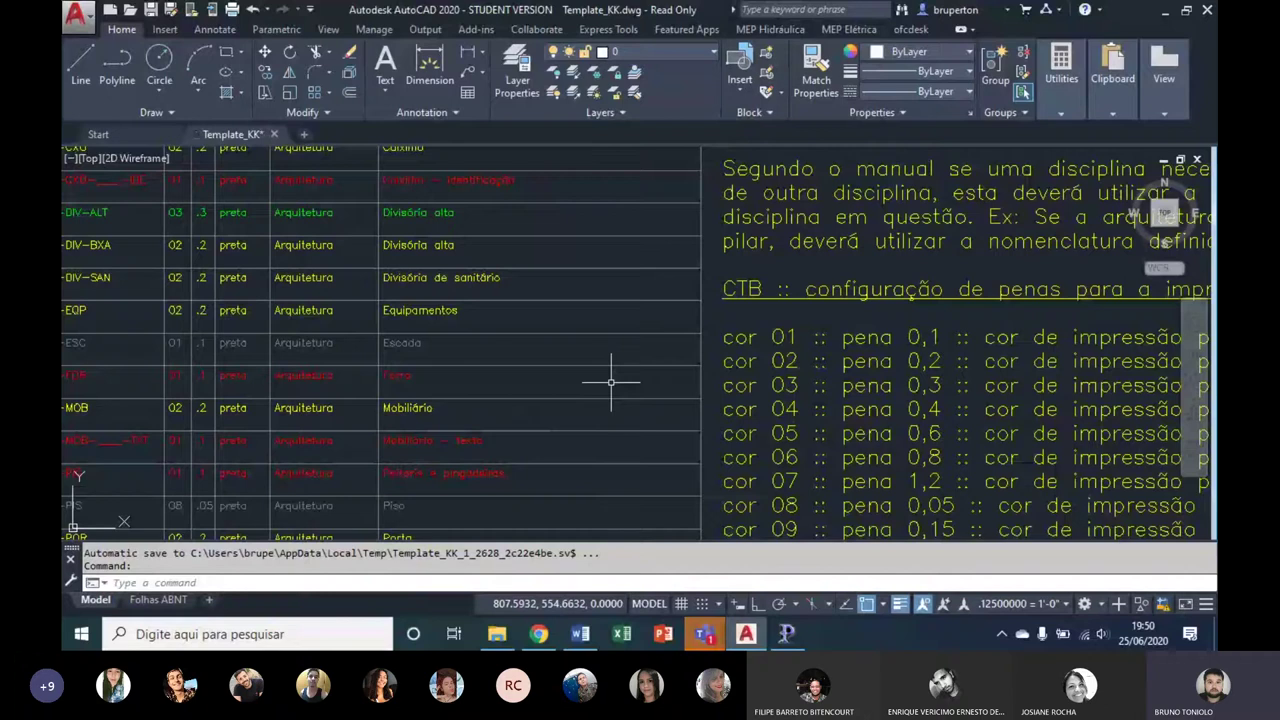
mouse_move(610, 381)
middle_mouse_down()
mouse_move(623, 363)
mouse_move(545, 378)
middle_mouse_up()
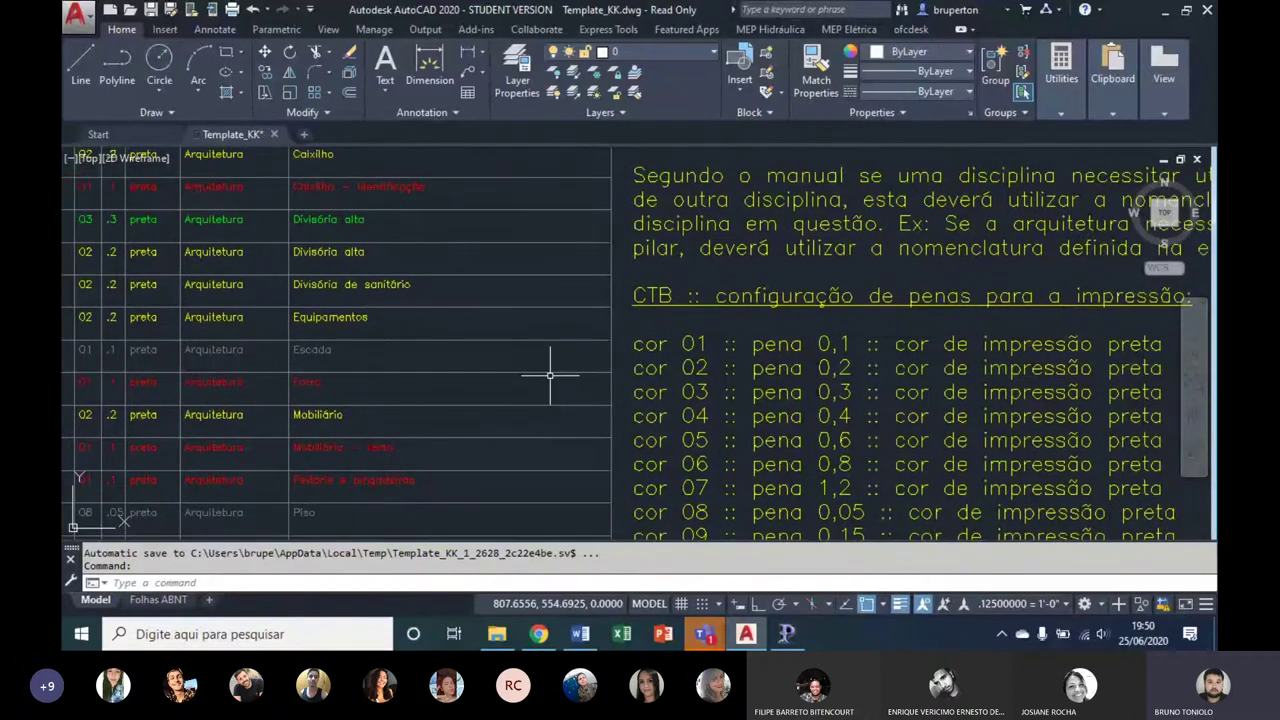
middle_click_drag(690, 364, 661, 314)
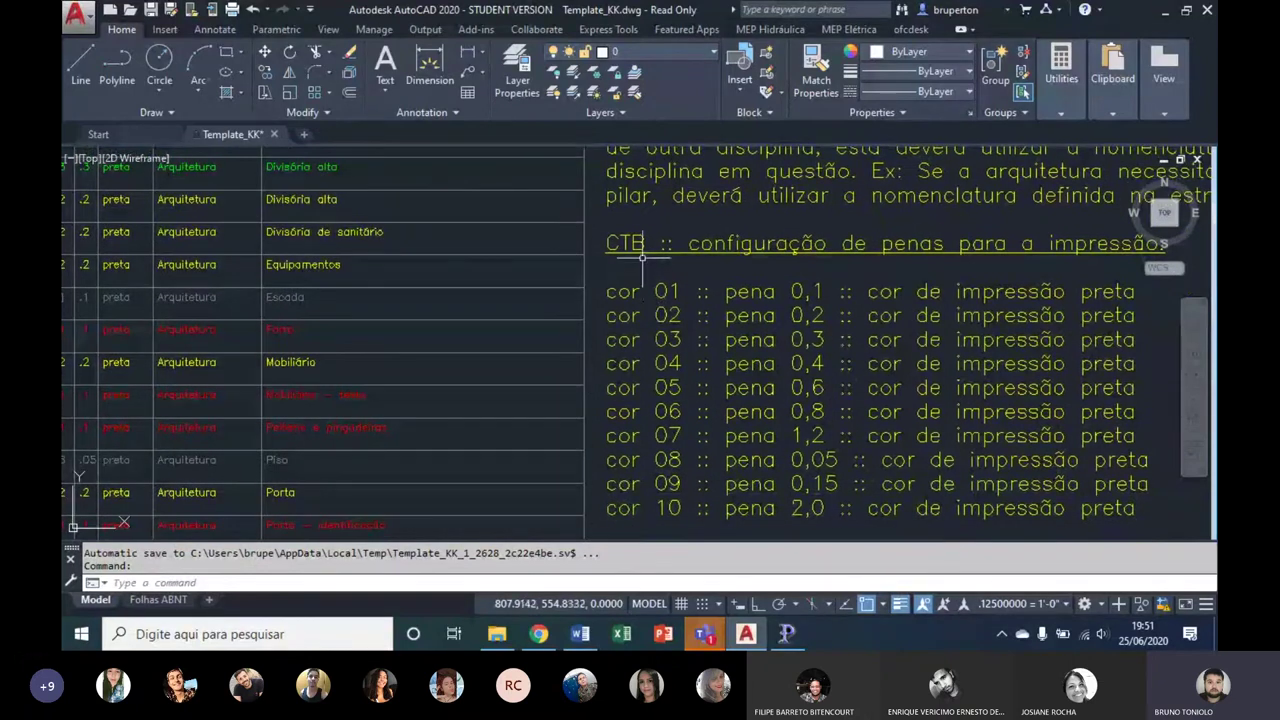
left_click(497, 633)
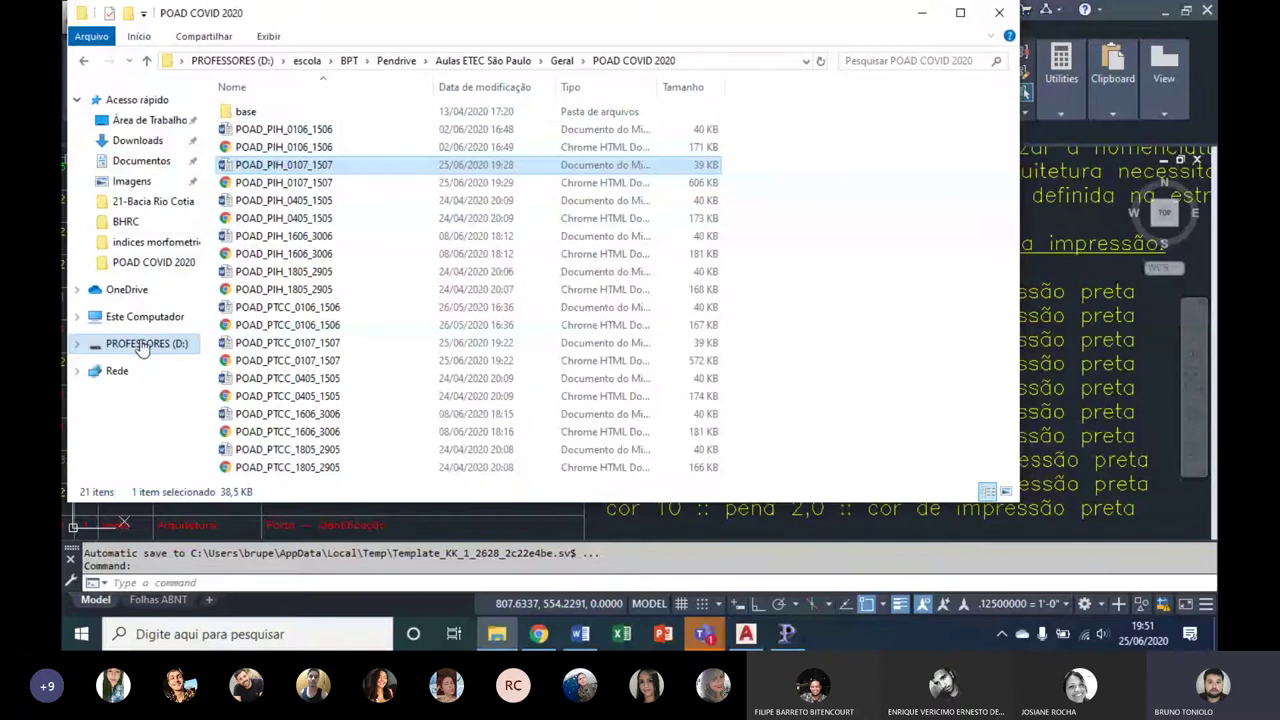
Step: Go to PROFESSORES (D:) > escola > Template_KK and select the Template_KK CTB plot style file
left_click(143, 344)
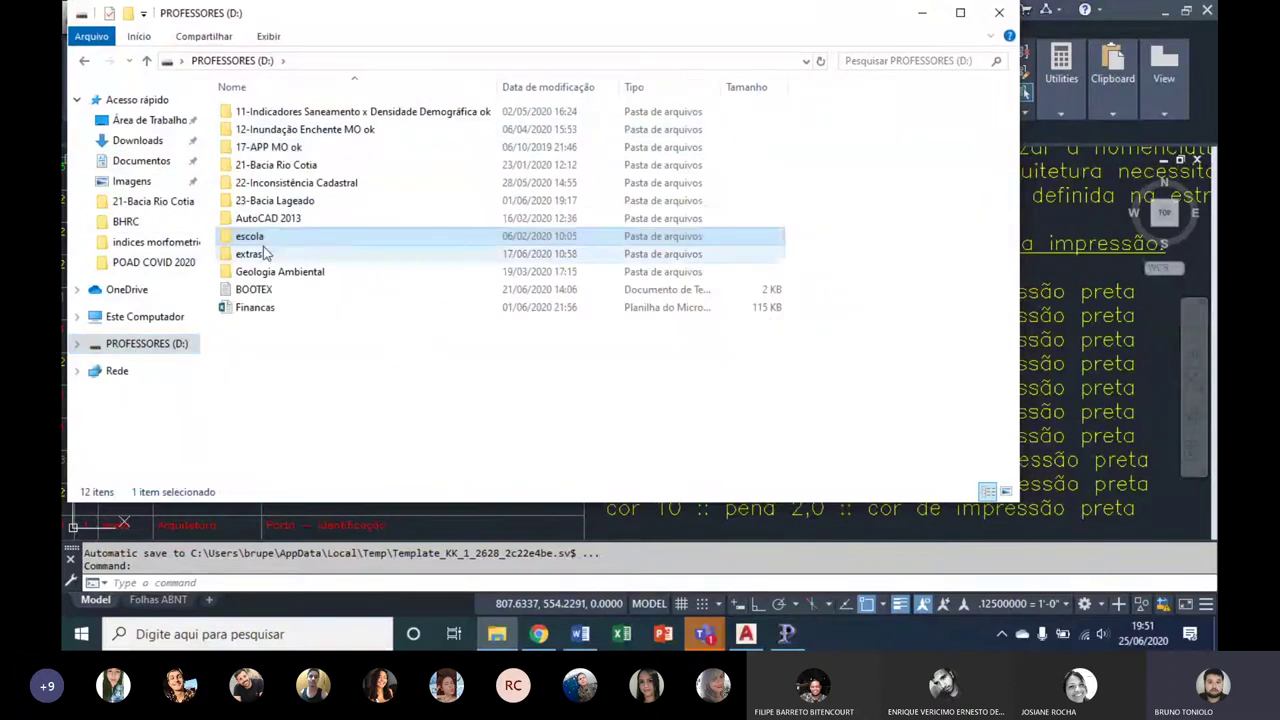
double_click(264, 237)
double_click(262, 129)
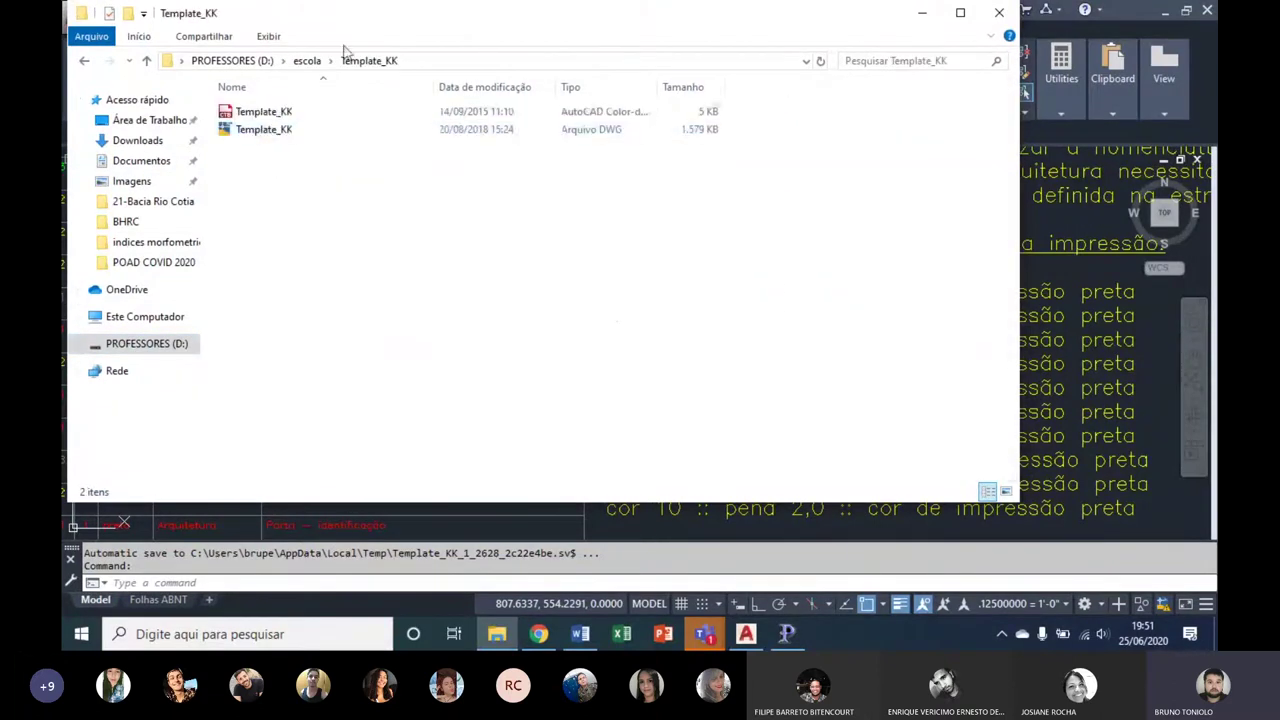
left_click_drag(420, 16, 826, 121)
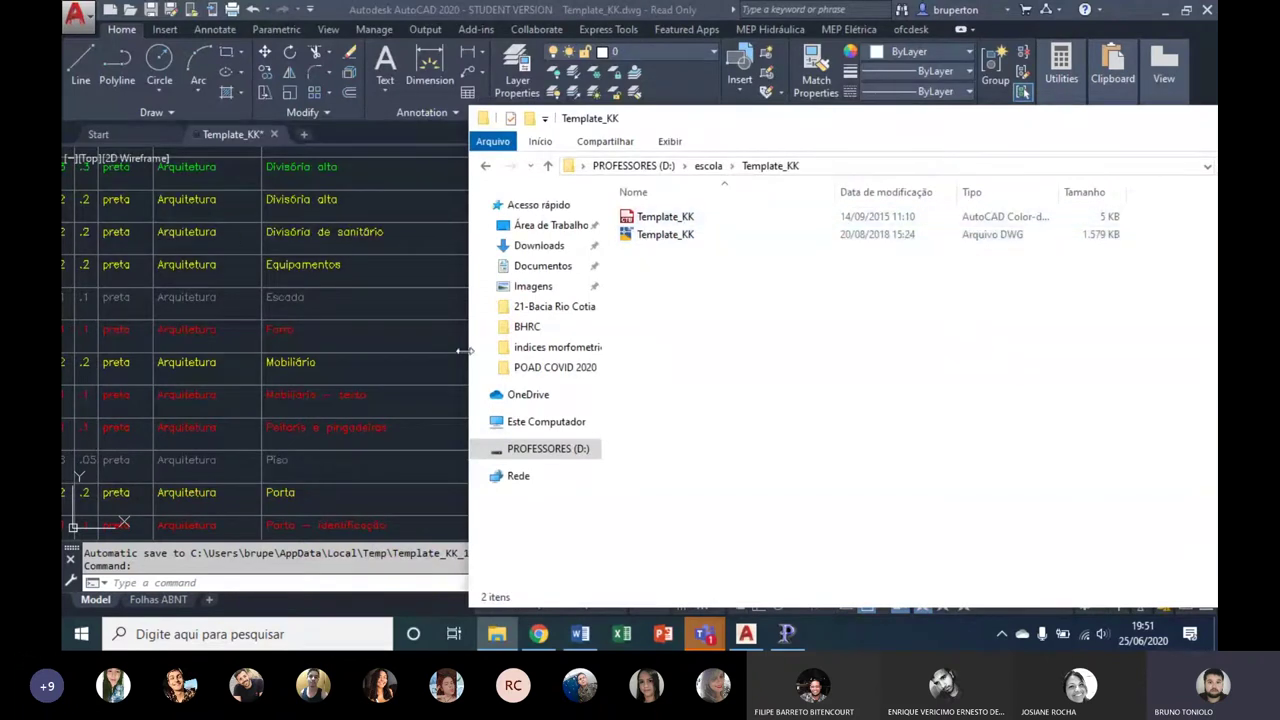
left_click(665, 218)
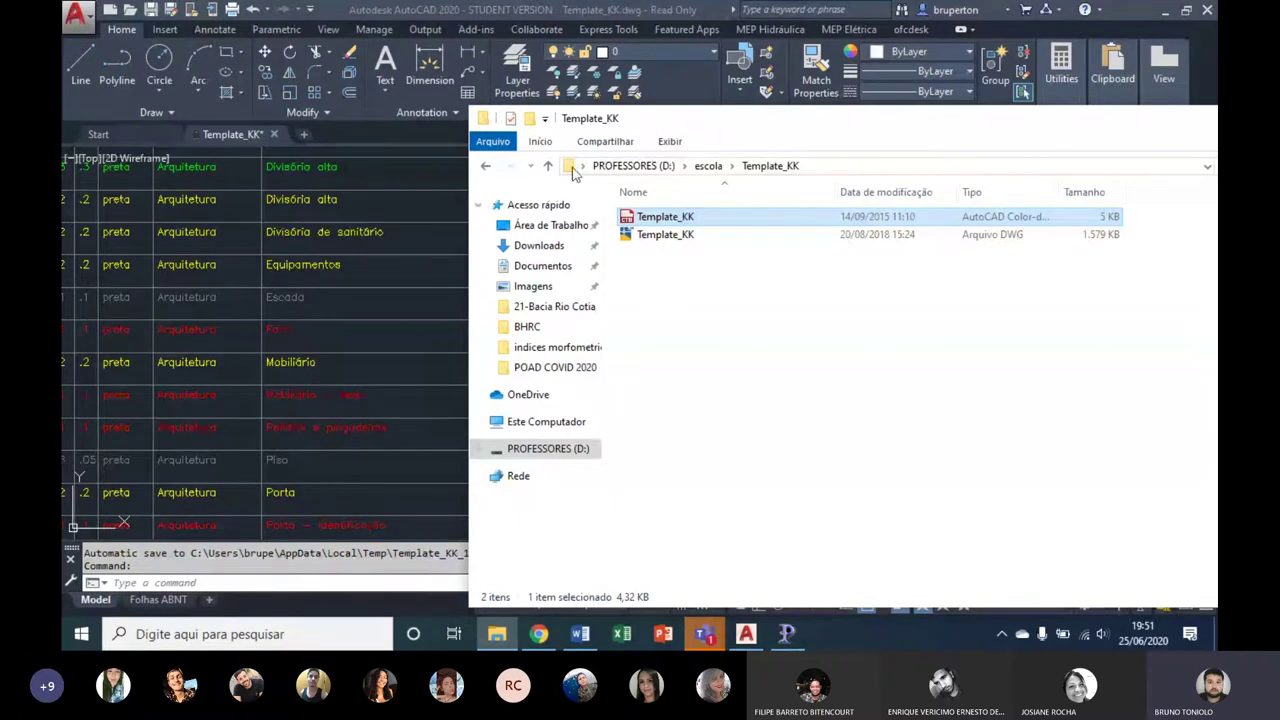
mouse_move(688, 120)
left_mouse_down()
mouse_move(790, 345)
mouse_move(810, 443)
left_mouse_up()
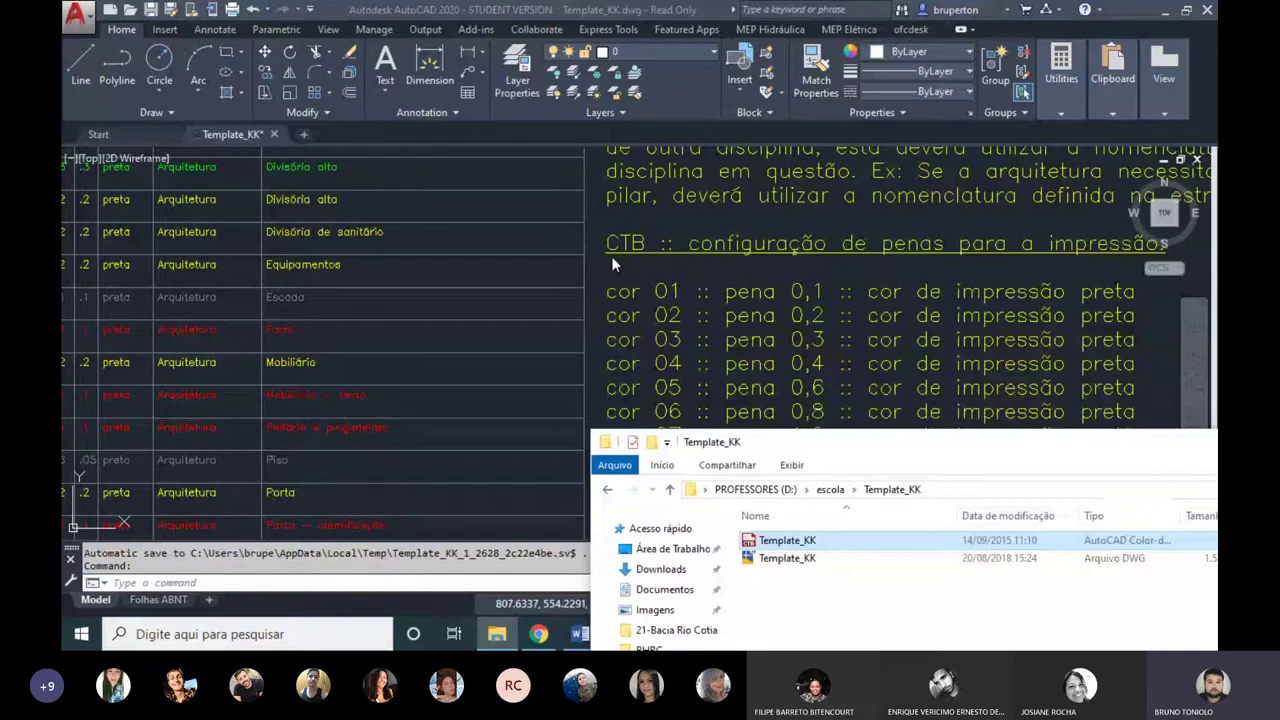
left_click_drag(591, 433, 442, 250)
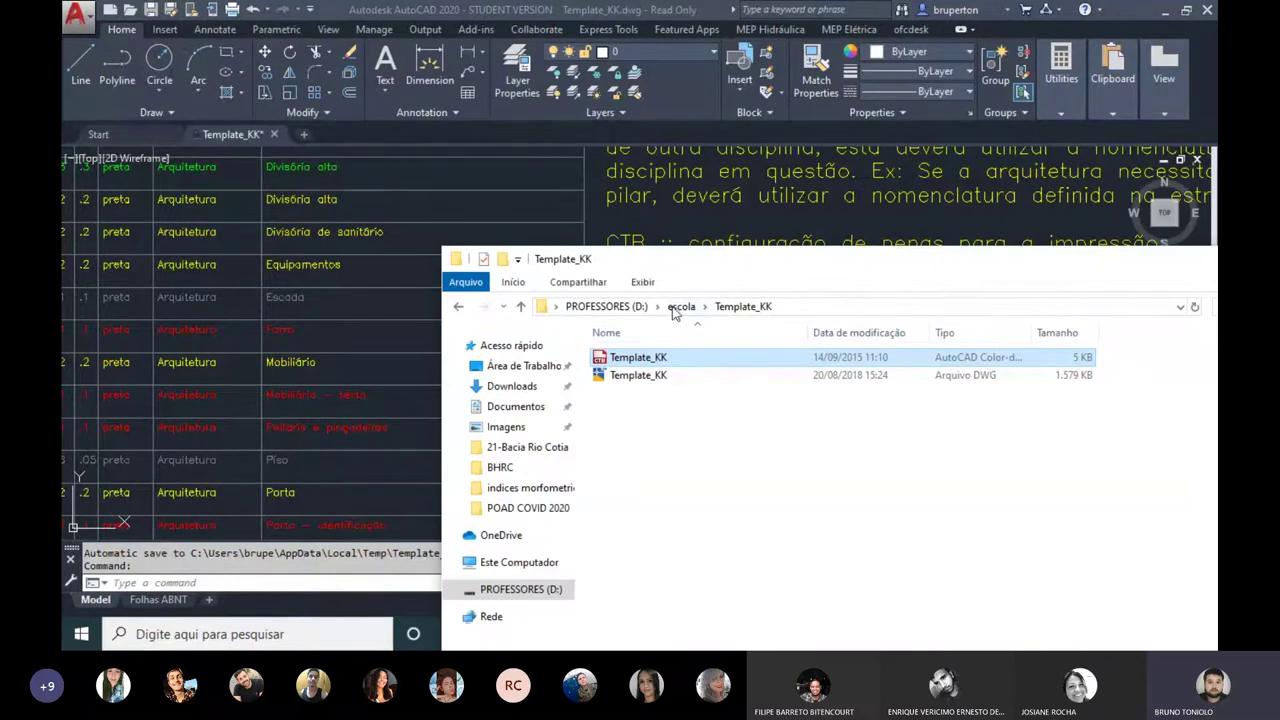
Step: Return to AutoCAD, cancel any pending command, and zoom to the CTB pen notes
left_click(640, 201)
key("Escape")
scroll(600, 330, "down", 4)
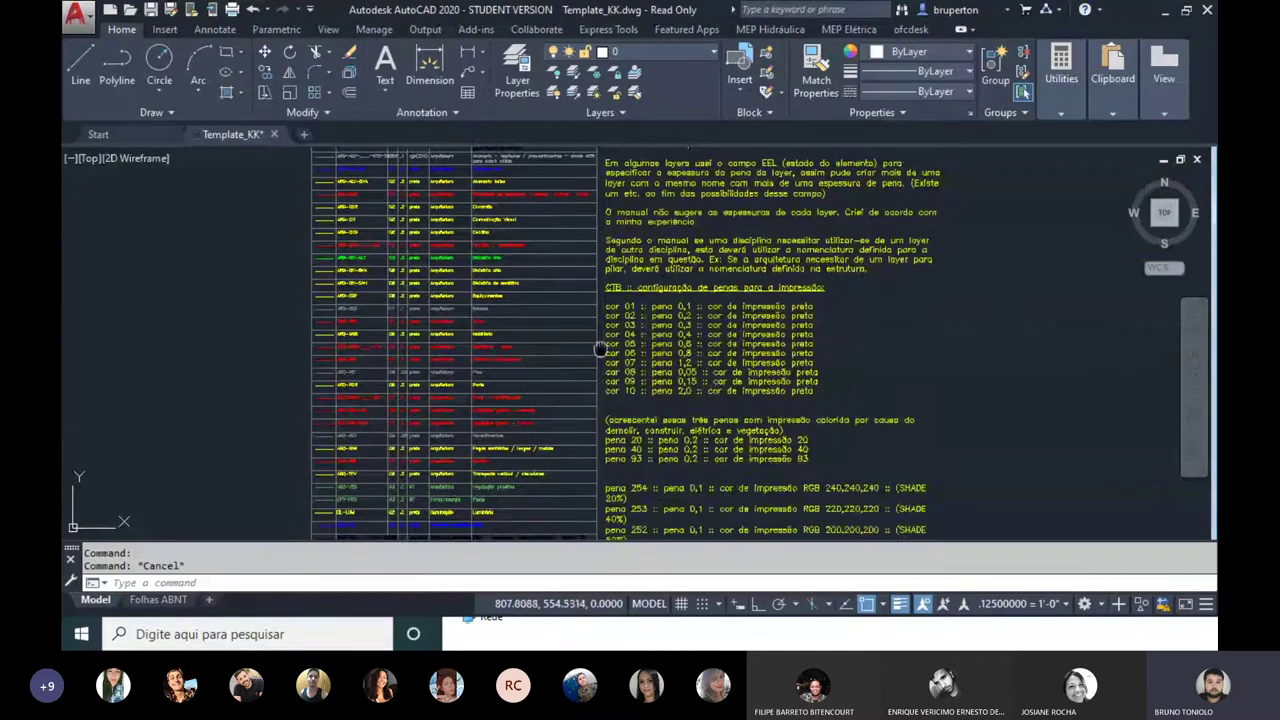
scroll(600, 348, "up", 1)
scroll(590, 330, "up", 2)
scroll(580, 315, "up", 1)
scroll(575, 306, "up", 1)
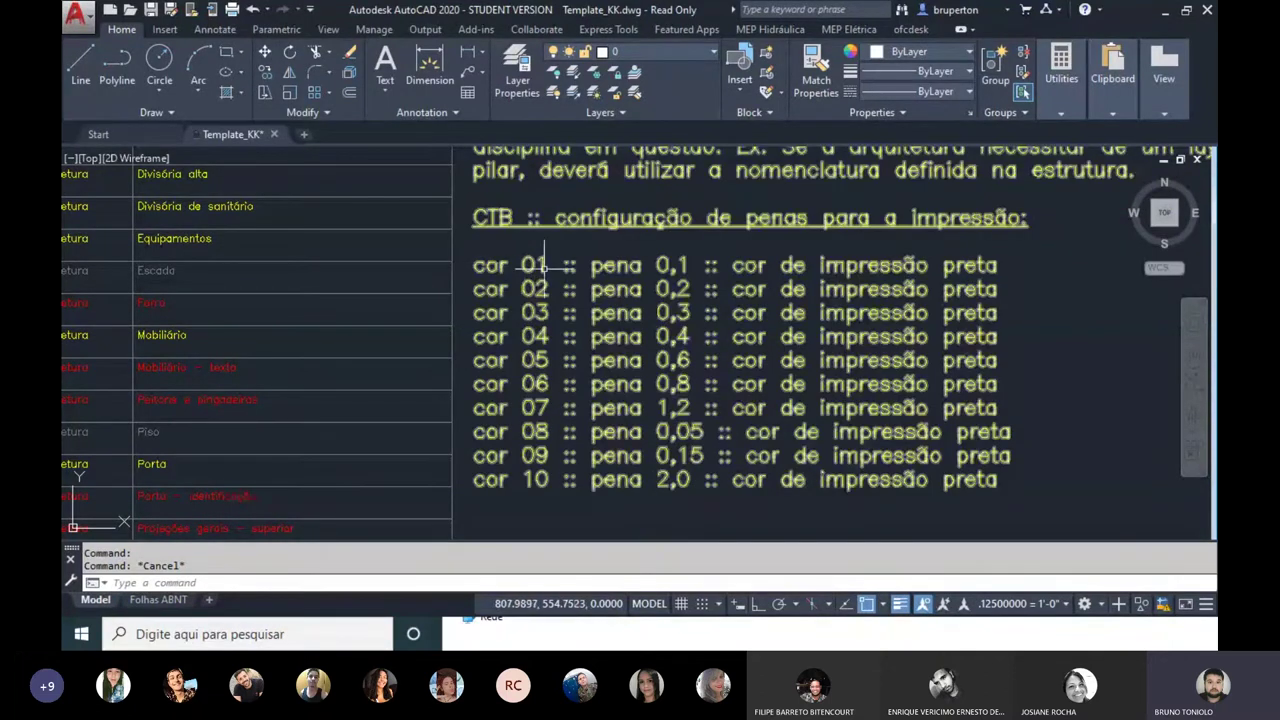
middle_click_drag(546, 265, 509, 255)
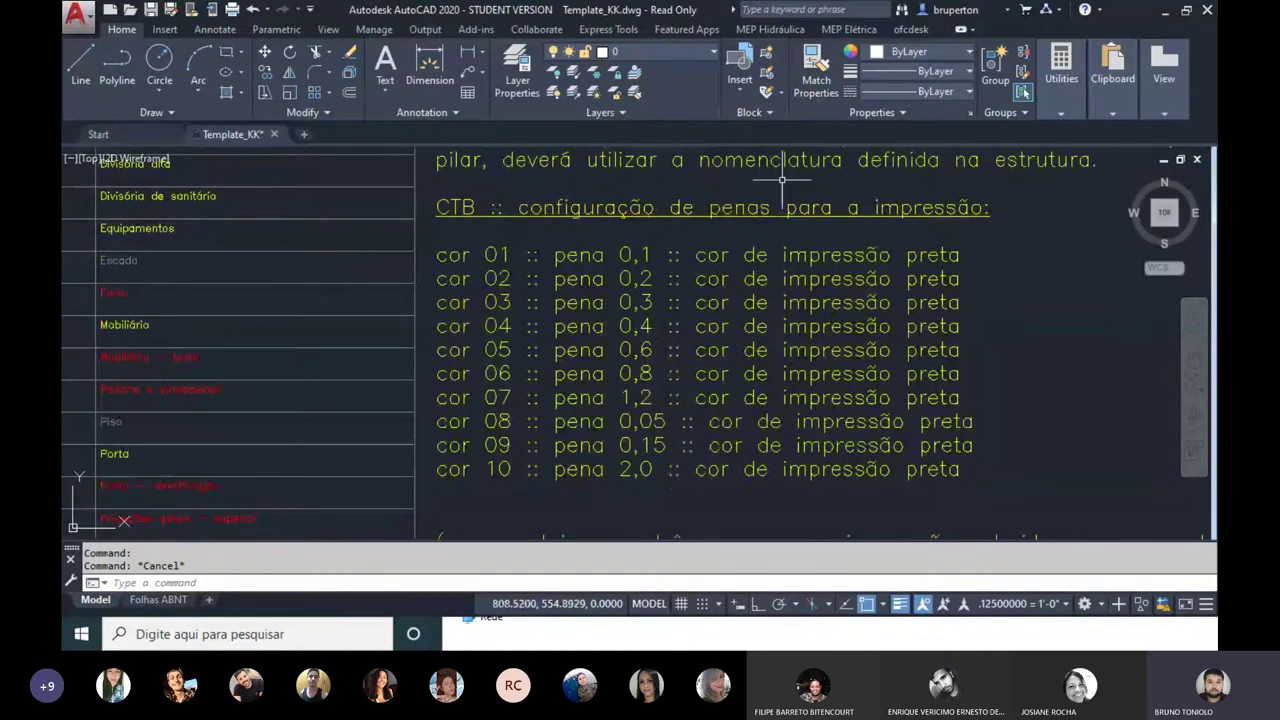
Step: Open and cancel the colour chooser, then pan from the ARQ layer rows back to the CTB pen list
left_click(968, 51)
left_click(900, 296)
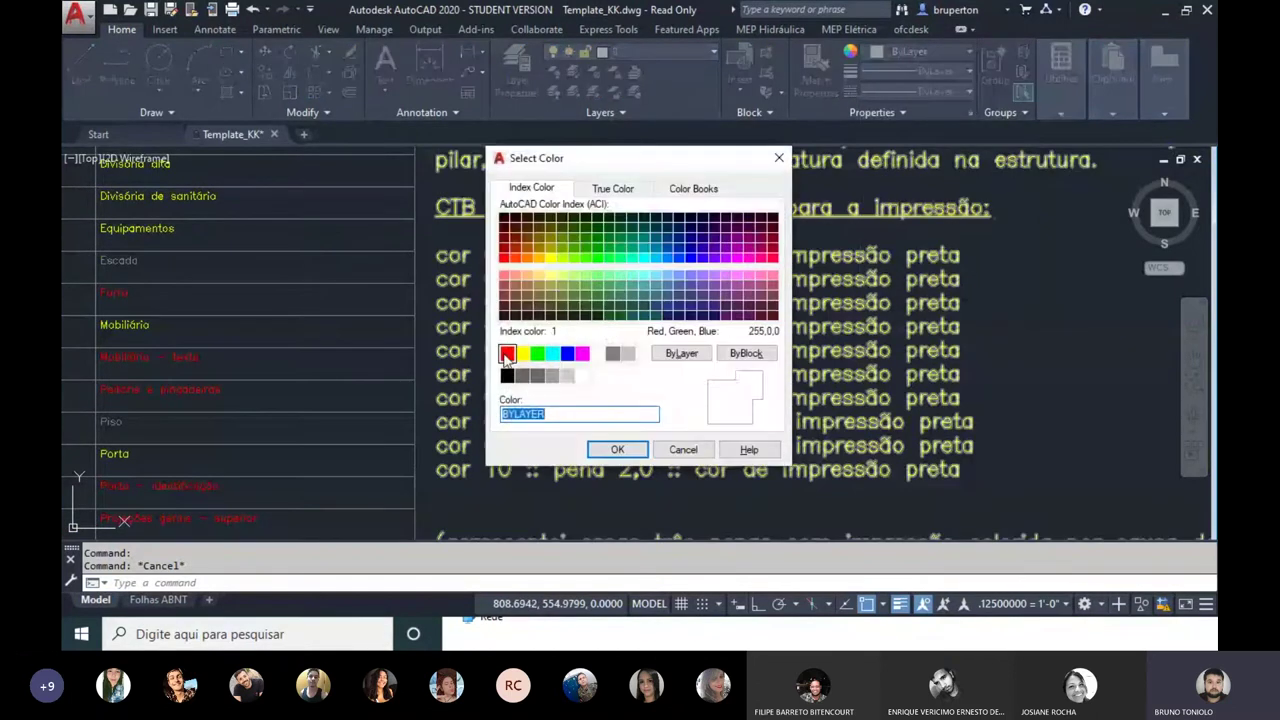
left_click(683, 449)
middle_click_drag(60, 350, 663, 374)
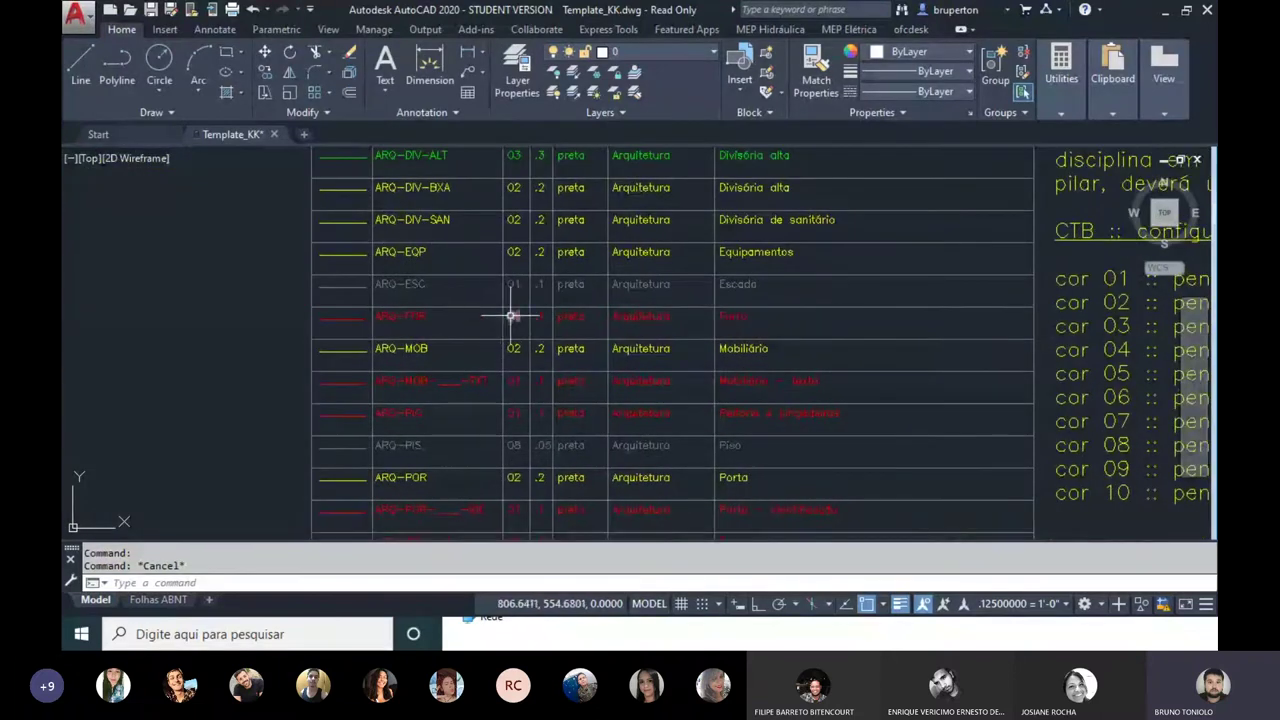
middle_click_drag(514, 316, 512, 428)
middle_click_drag(571, 346, 513, 438)
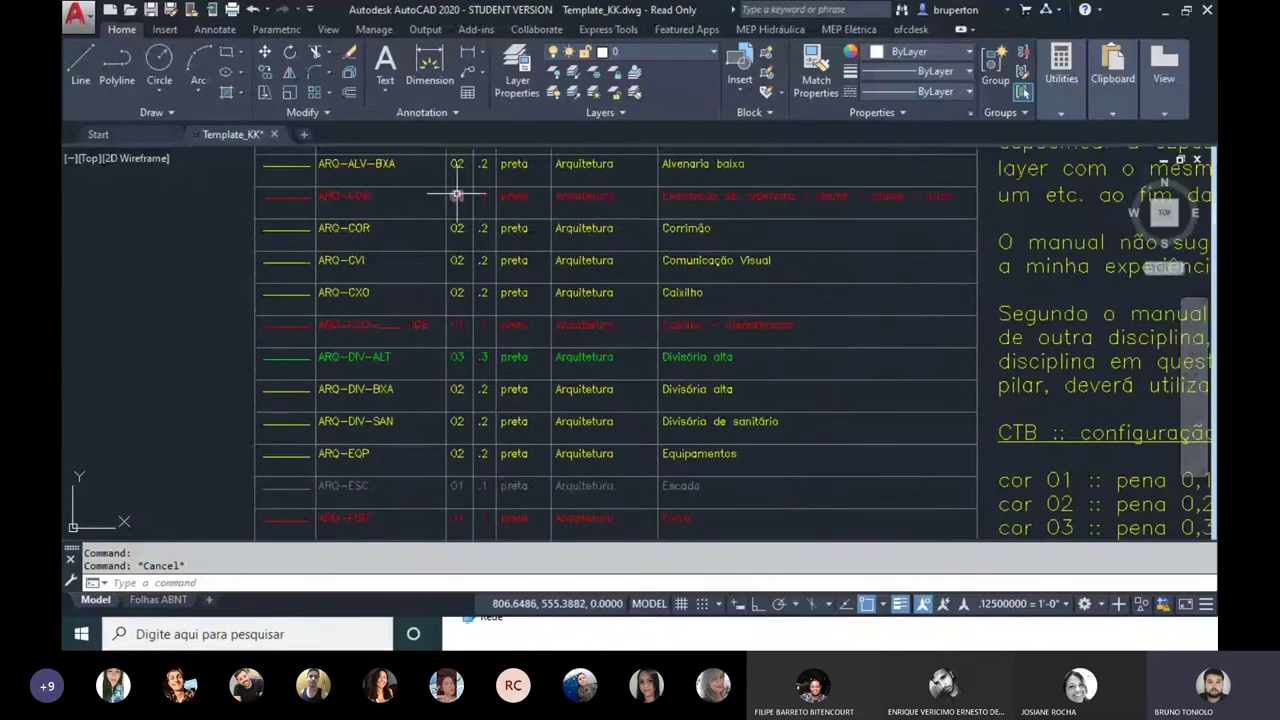
middle_click_drag(740, 290, 470, 283)
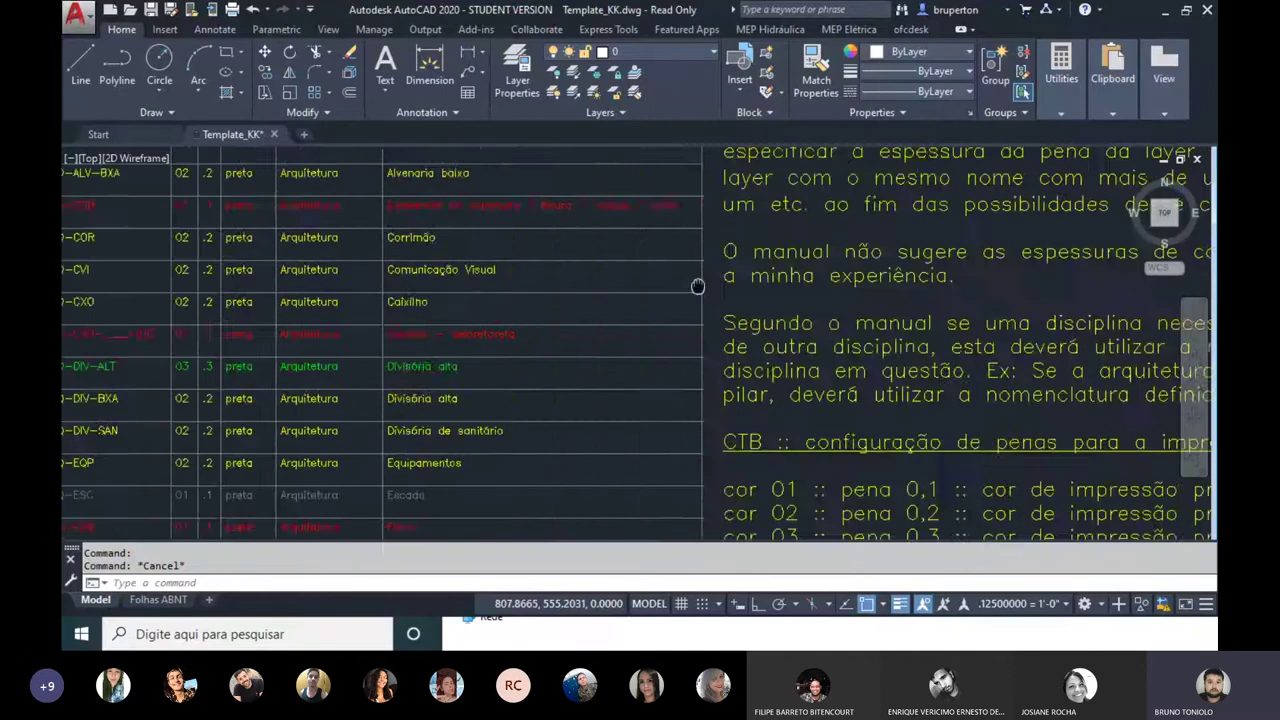
mouse_move(1045, 450)
middle_mouse_down()
mouse_move(639, 417)
mouse_move(639, 232)
middle_mouse_up()
middle_click_drag(392, 347, 440, 316)
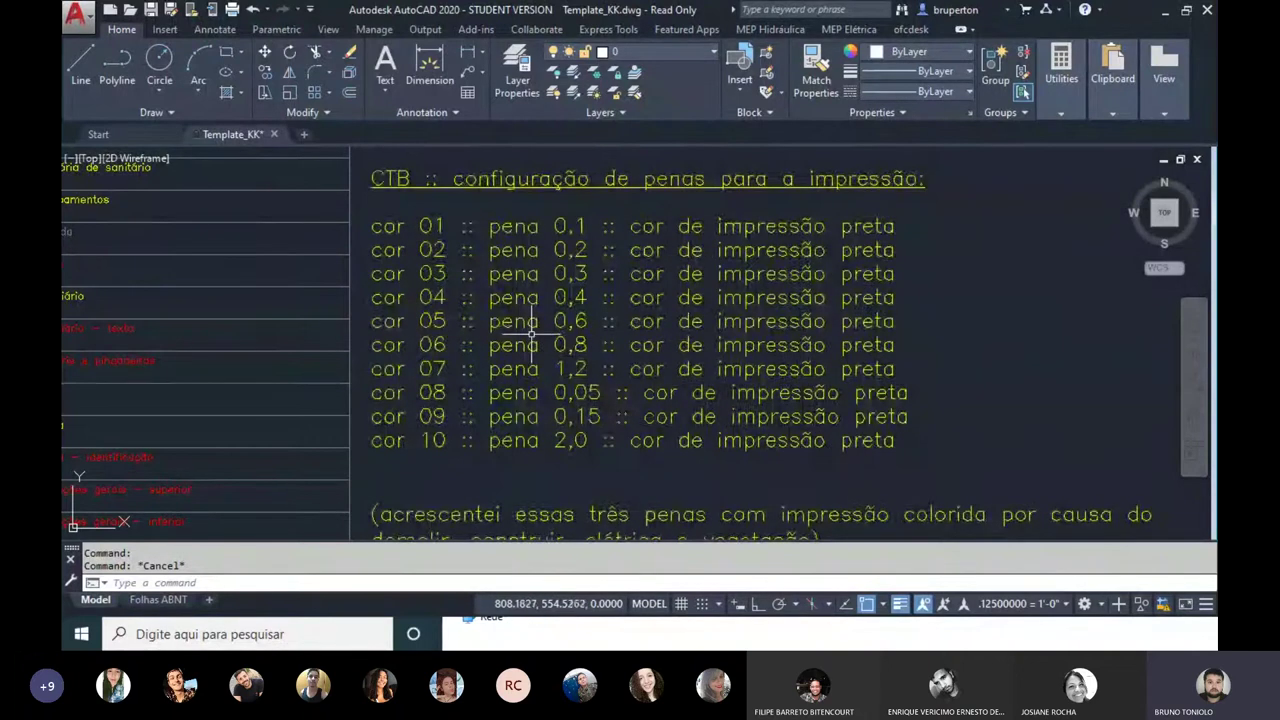
Step: Bring the pena 20, 40 and 93 note lines into view
middle_click_drag(520, 320, 490, 167)
scroll(513, 180, "down", 1)
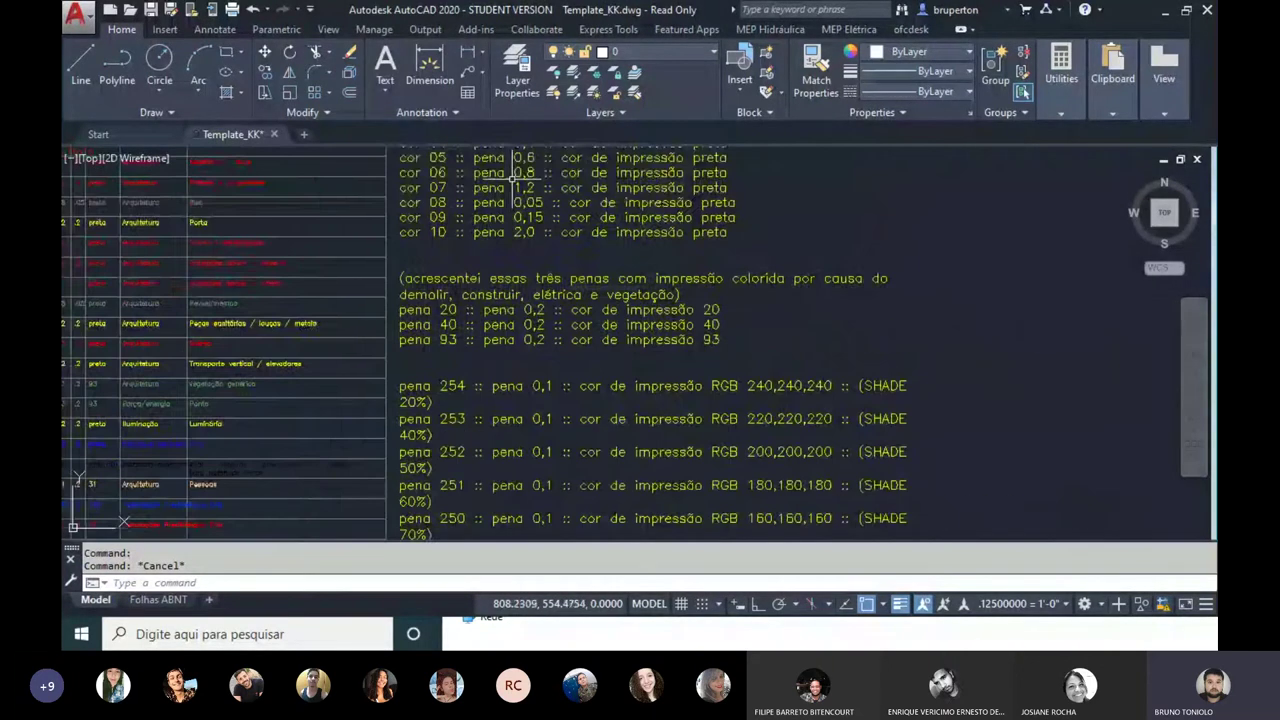
scroll(515, 190, "up", 1)
scroll(528, 212, "up", 1)
scroll(540, 233, "up", 1)
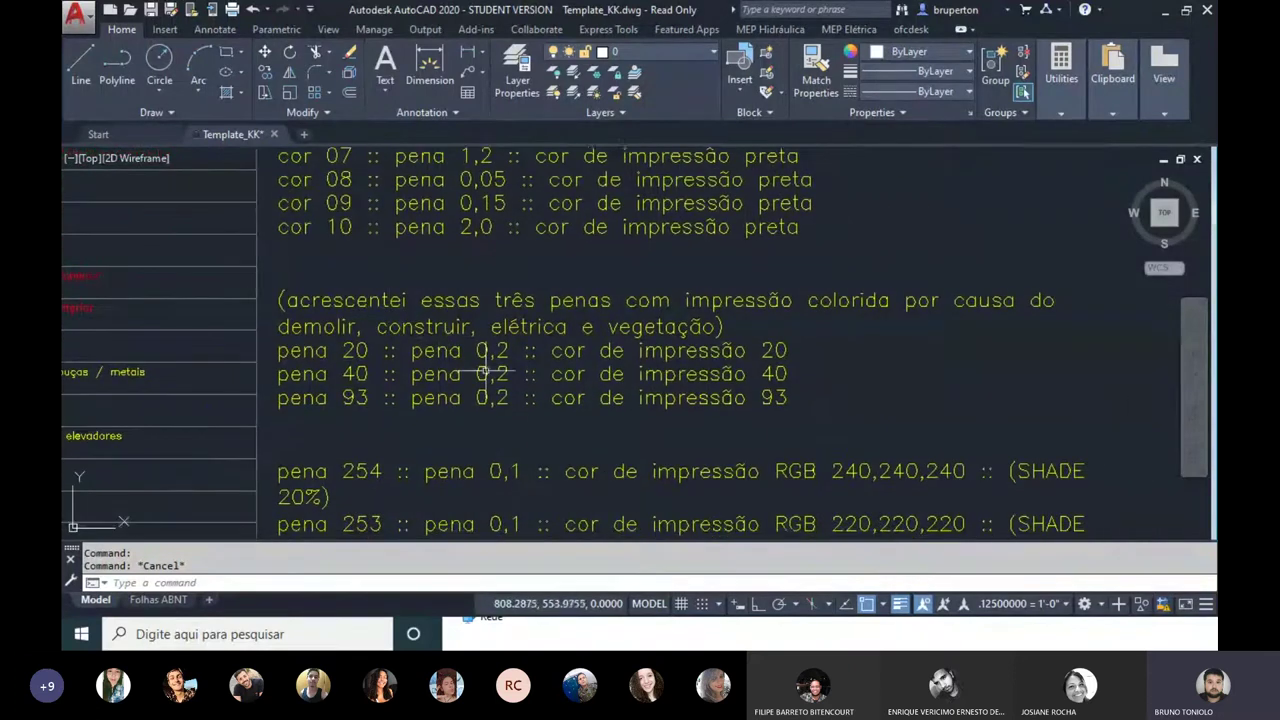
middle_click_drag(453, 336, 466, 293)
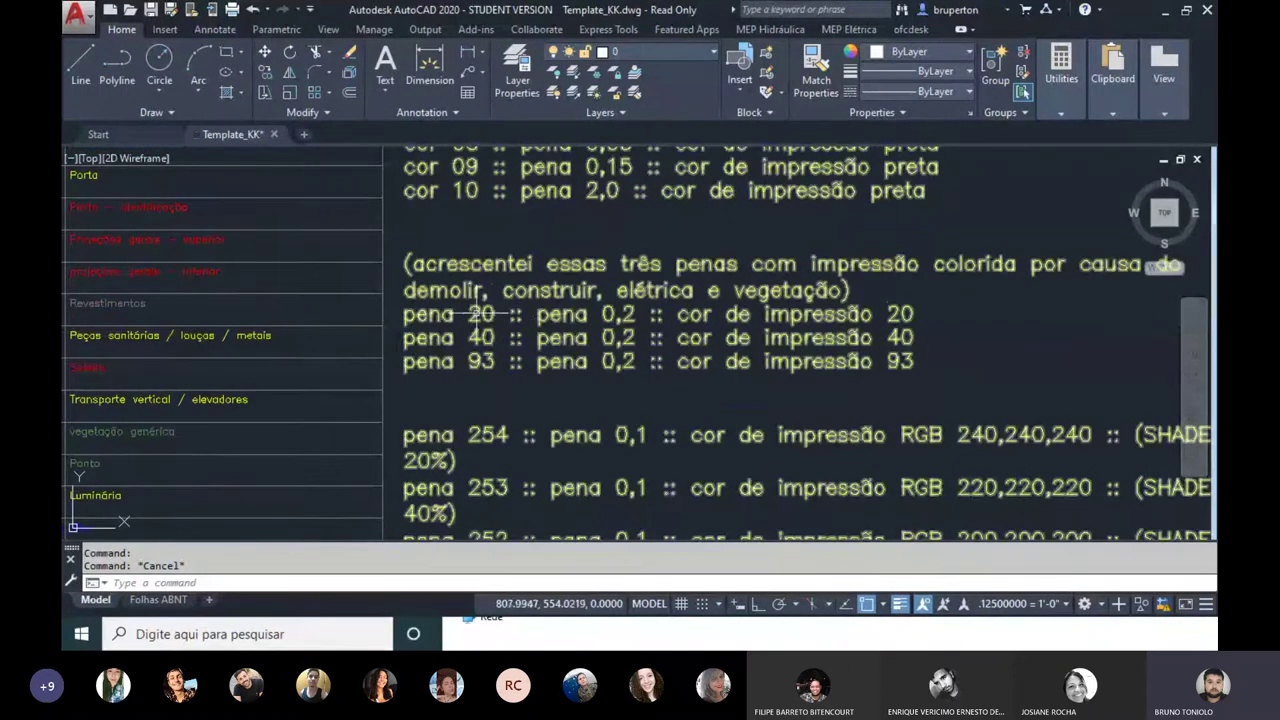
Step: Set the current colour to 20 through the Select Colors dialog
left_click(884, 52)
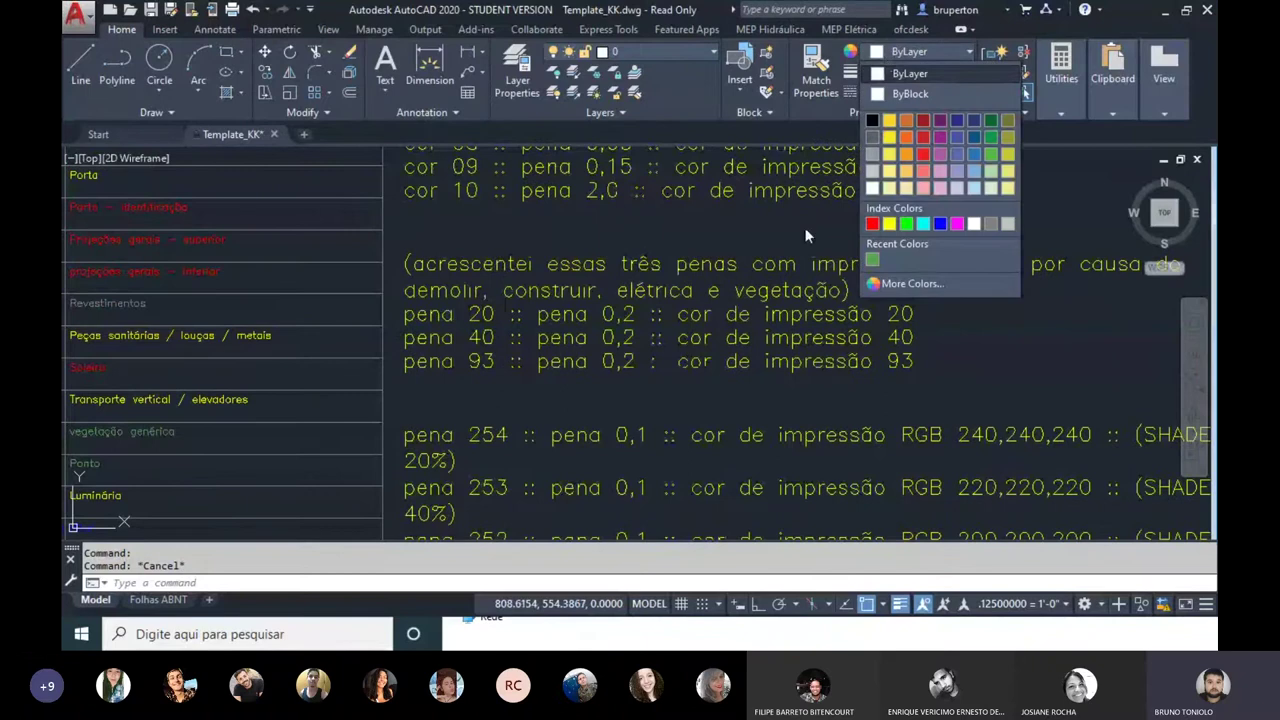
left_click(728, 236)
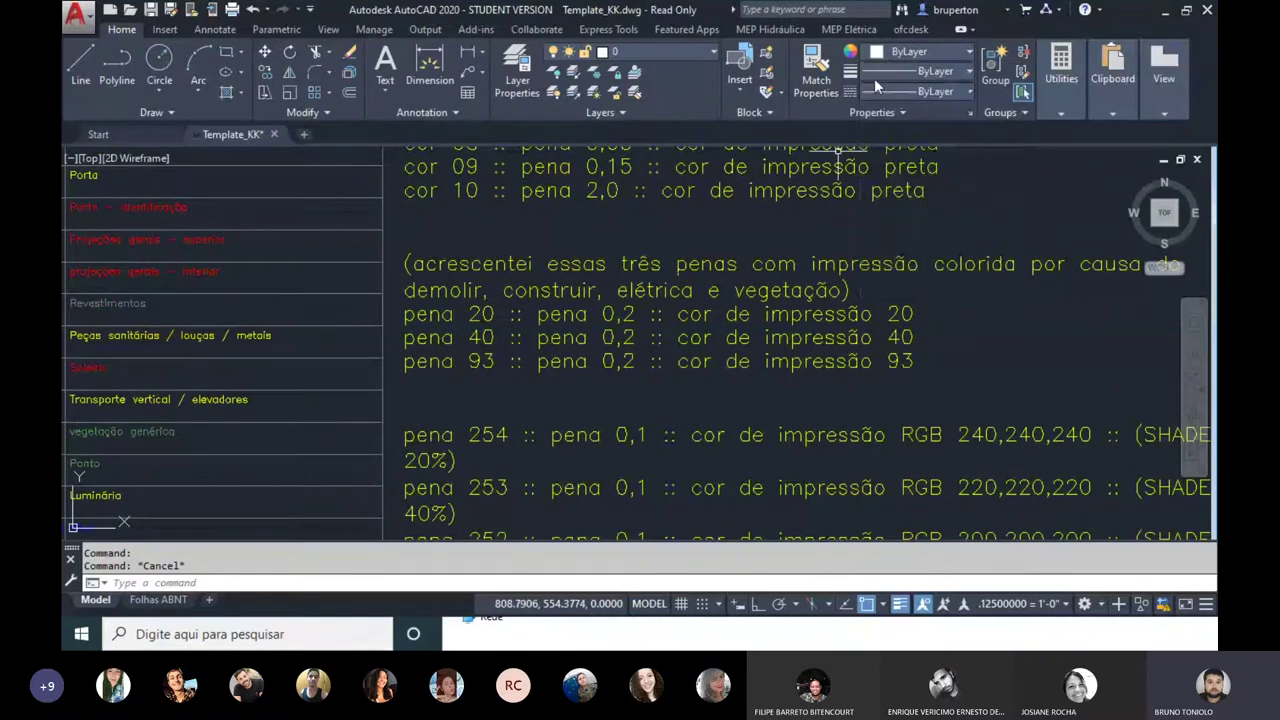
left_click(900, 52)
left_click(921, 276)
mouse_move(552, 353)
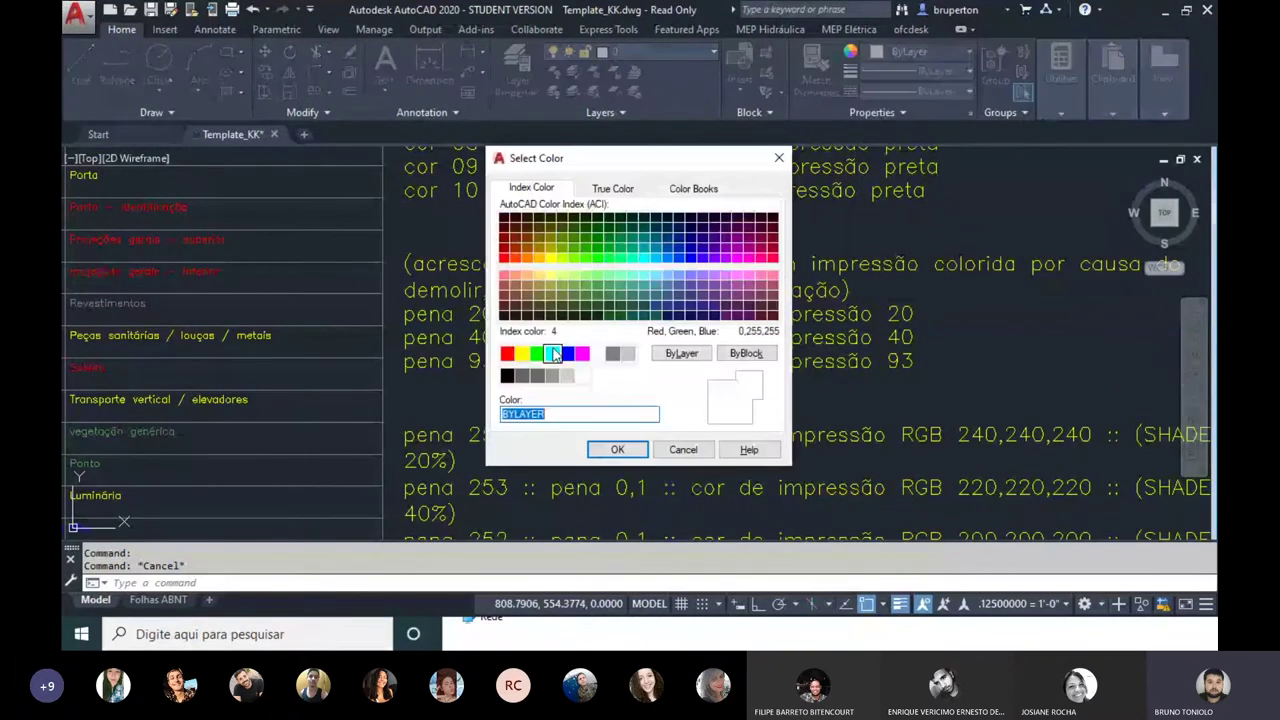
type("20")
key("Return")
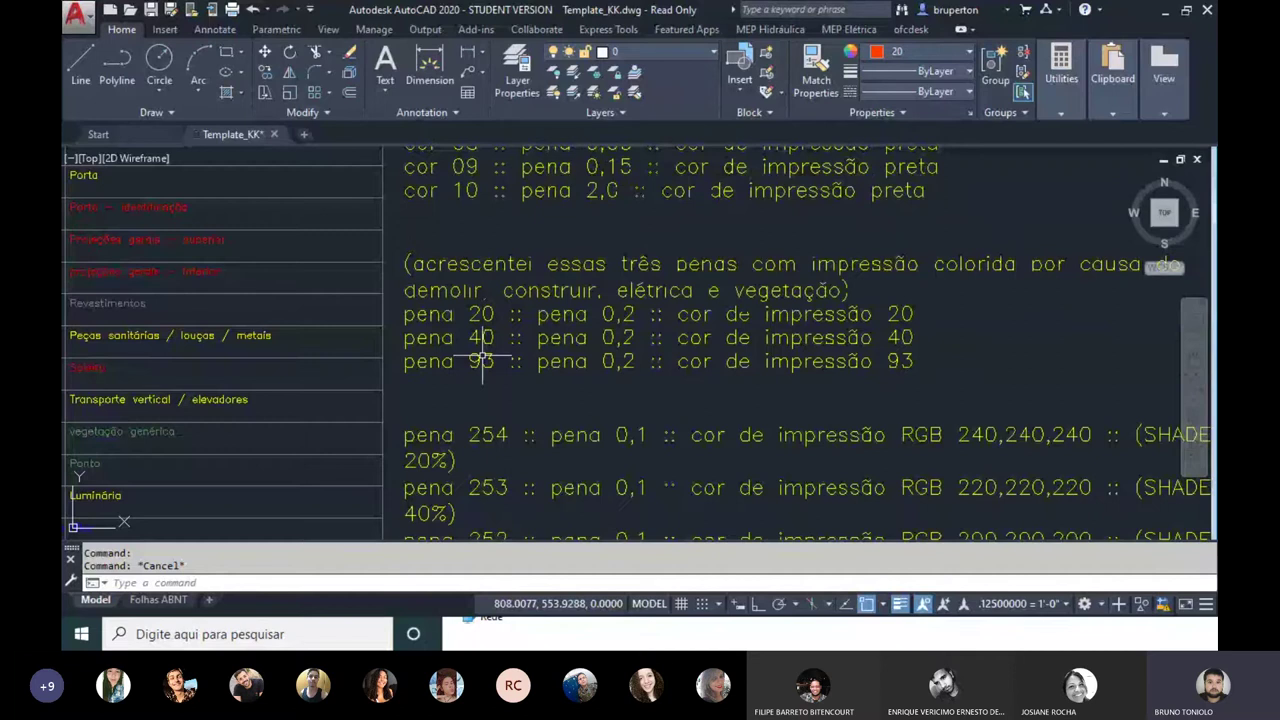
Step: Make green index colour 93 current from the Properties colour dropdown
left_click(918, 52)
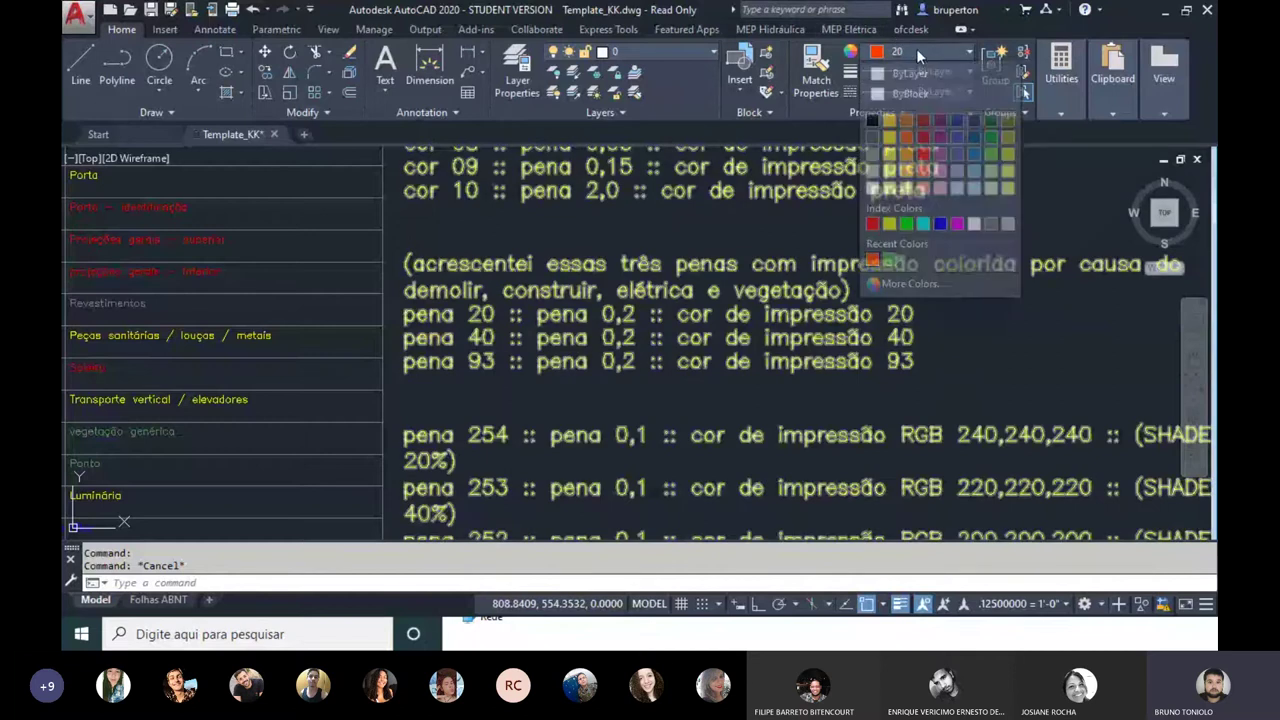
left_click(888, 255)
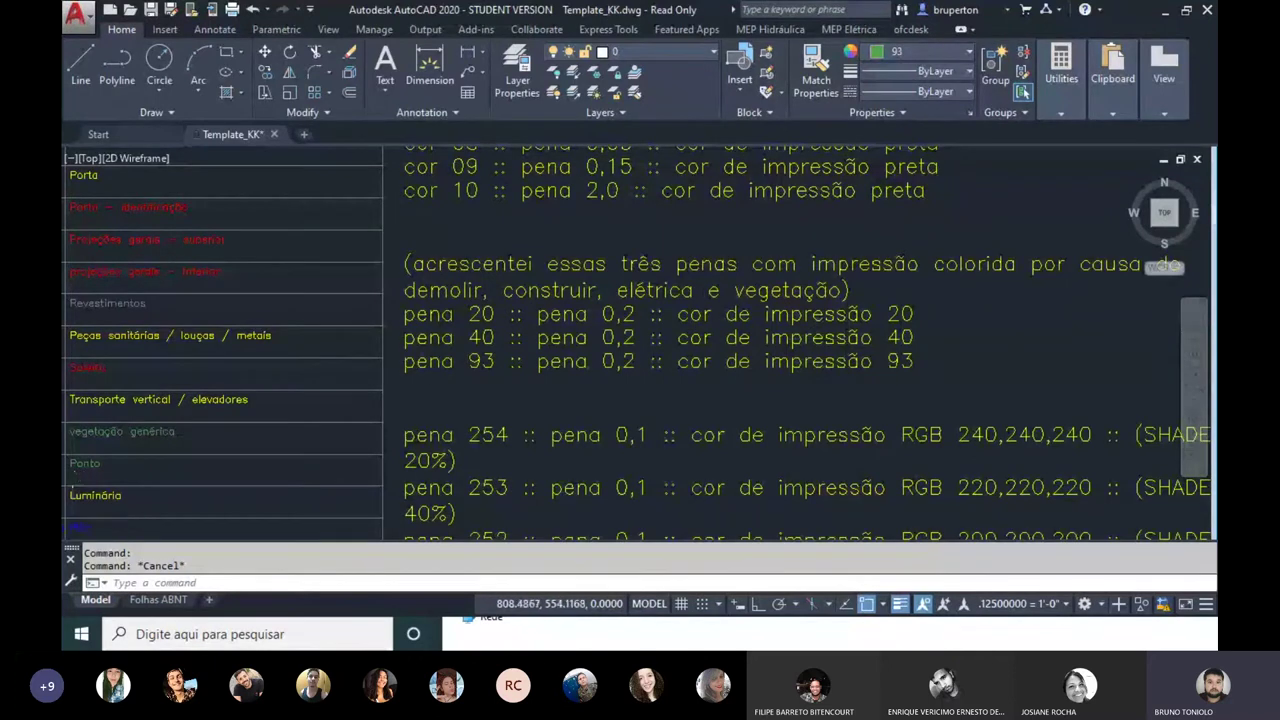
scroll(660, 300, "down", 2)
scroll(660, 300, "down", 1)
scroll(660, 300, "down", 1)
scroll(660, 300, "down", 1)
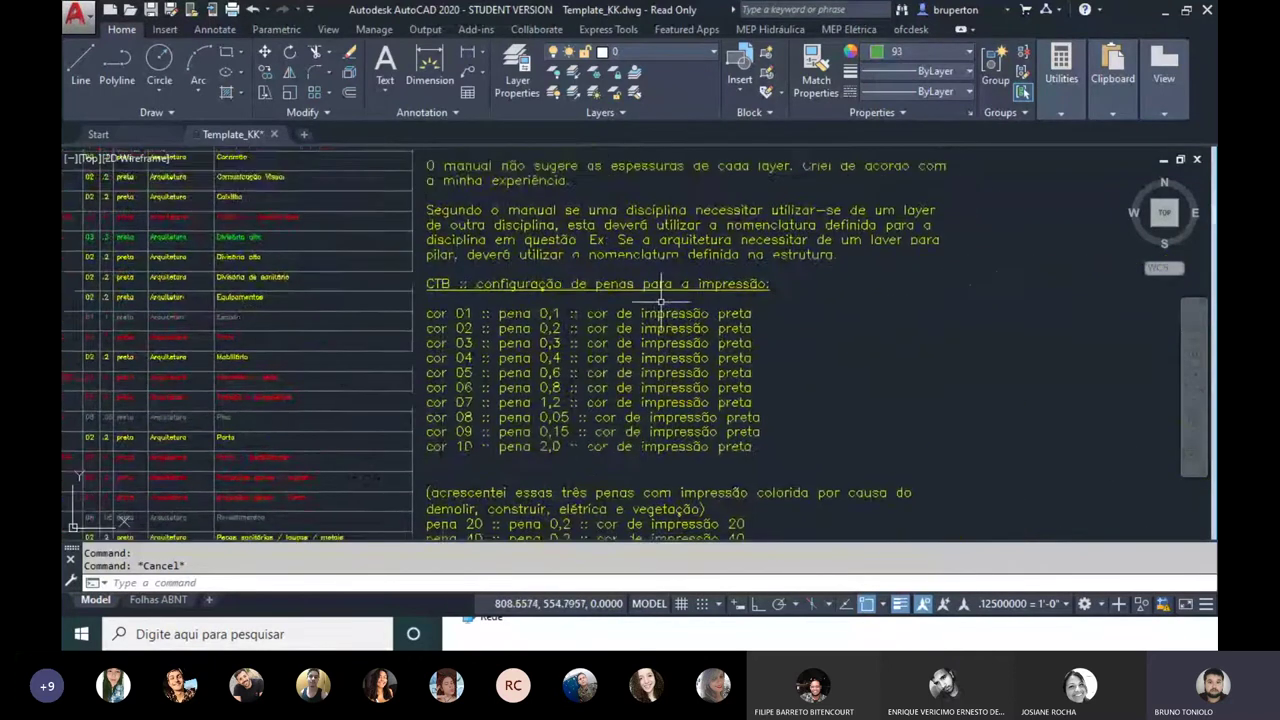
scroll(660, 300, "down", 1)
scroll(665, 280, "down", 1)
scroll(669, 260, "down", 1)
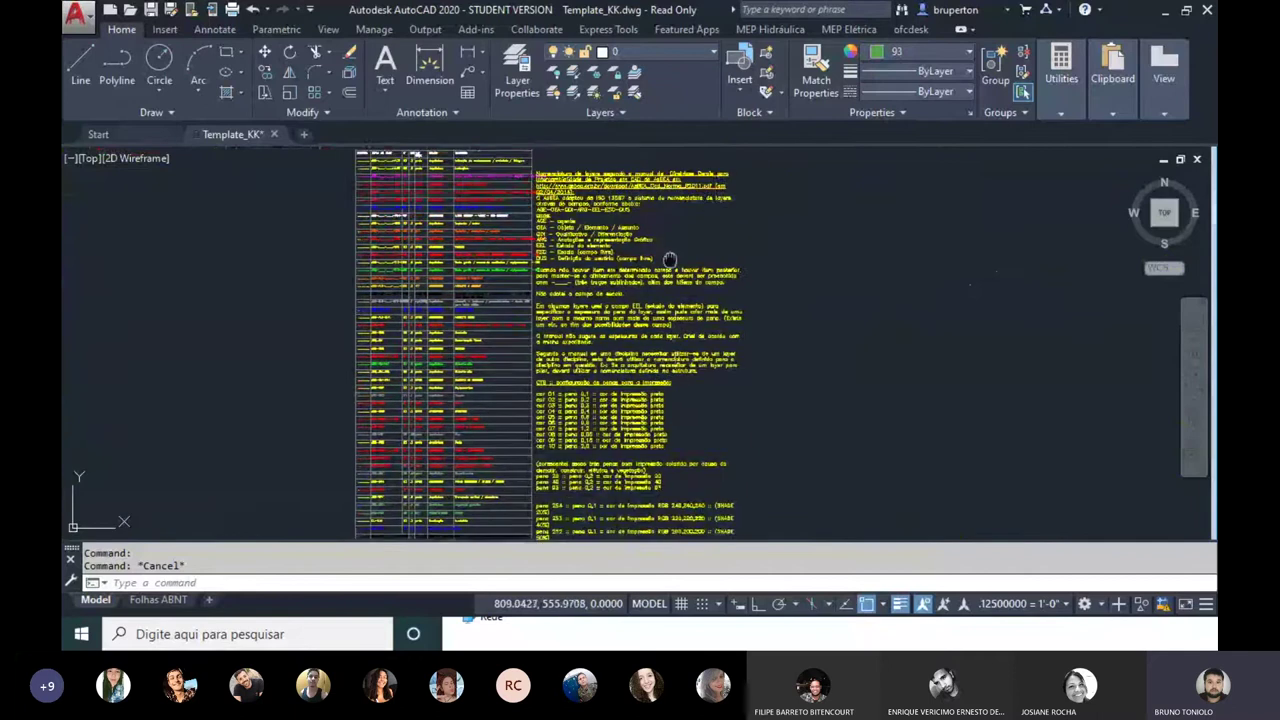
scroll(665, 261, "down", 1)
scroll(640, 264, "down", 1)
scroll(605, 266, "down", 1)
scroll(573, 268, "down", 1)
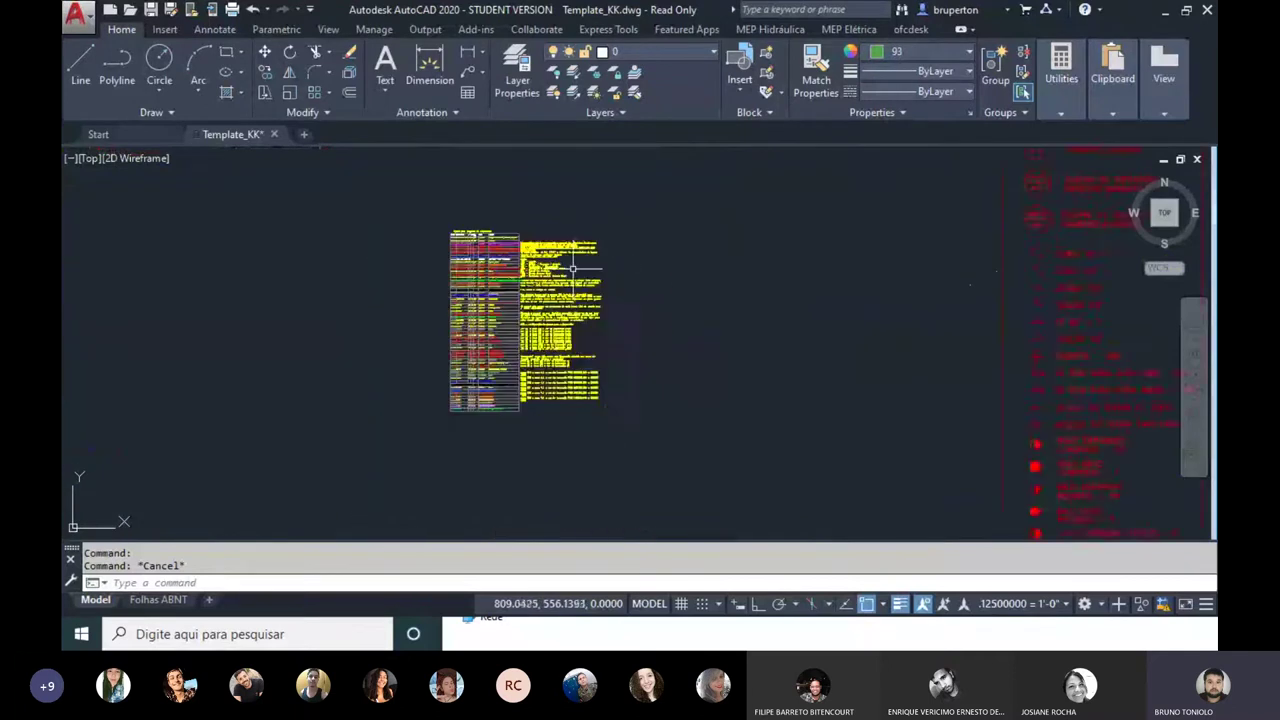
scroll(620, 310, "up", 5)
Step: Pan to the yellow layer table and the AsBEA layer-naming notes beside it
mouse_move(494, 334)
middle_mouse_down()
mouse_move(457, 314)
mouse_move(602, 290)
mouse_move(900, 300)
middle_mouse_up()
middle_click_drag(194, 314, 457, 443)
scroll(500, 400, "up", 2)
scroll(551, 305, "up", 2)
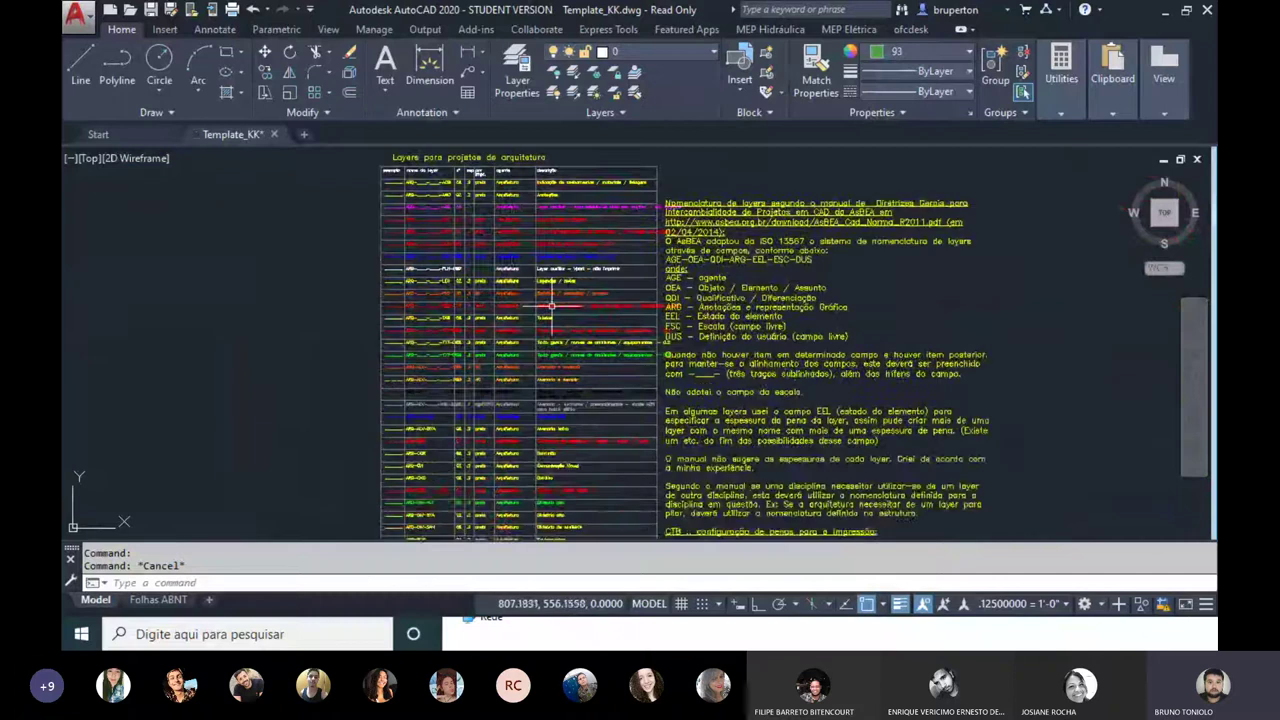
scroll(586, 266, "up", 1)
scroll(466, 300, "up", 1)
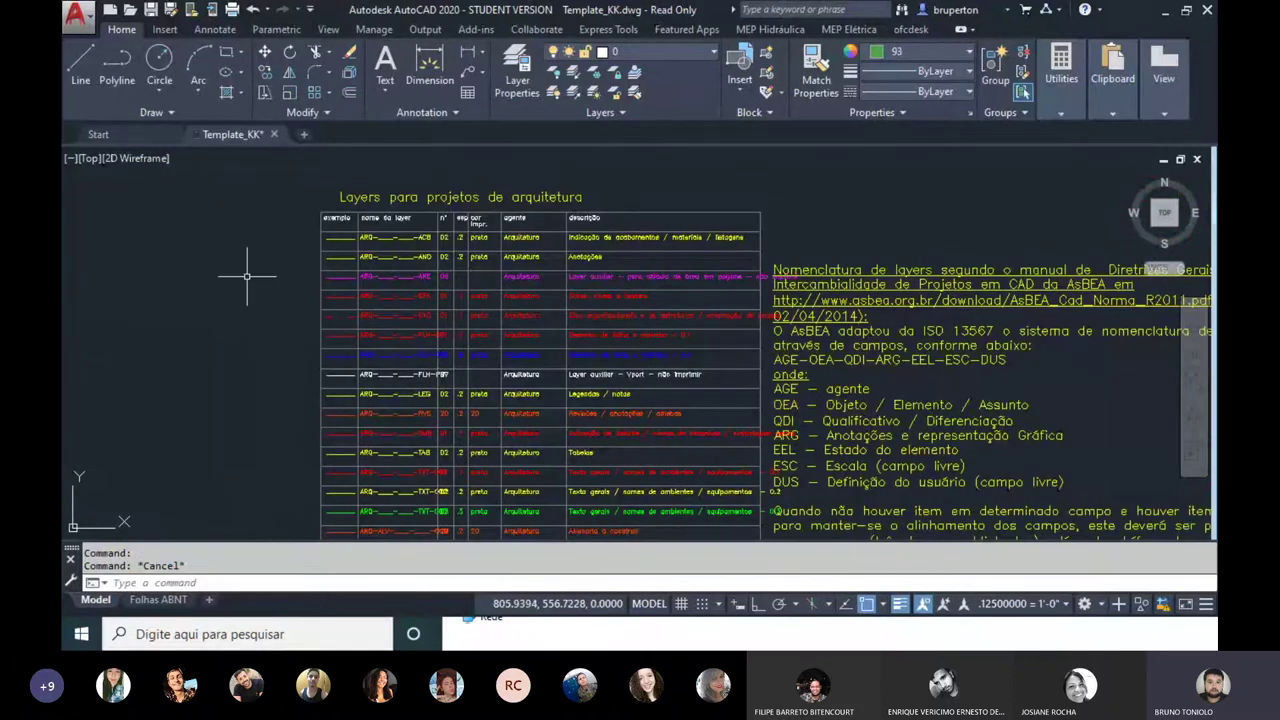
middle_click_drag(406, 274, 352, 248)
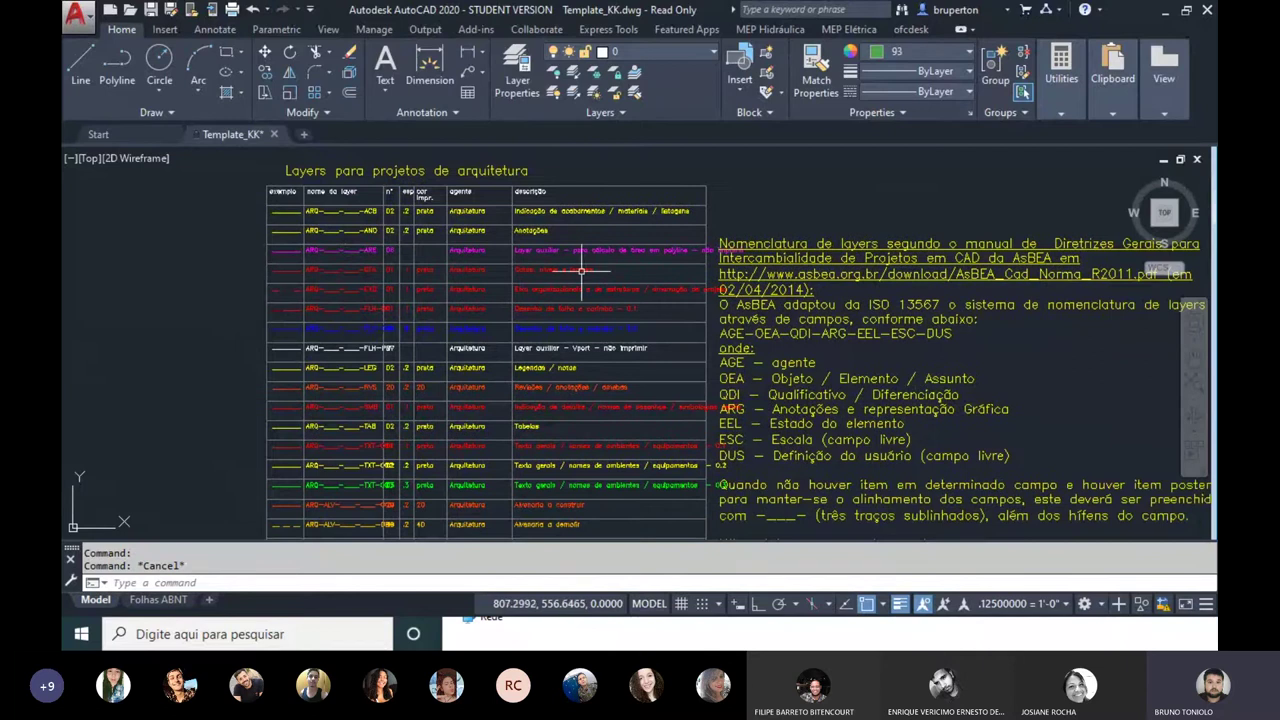
middle_click_drag(581, 270, 541, 268)
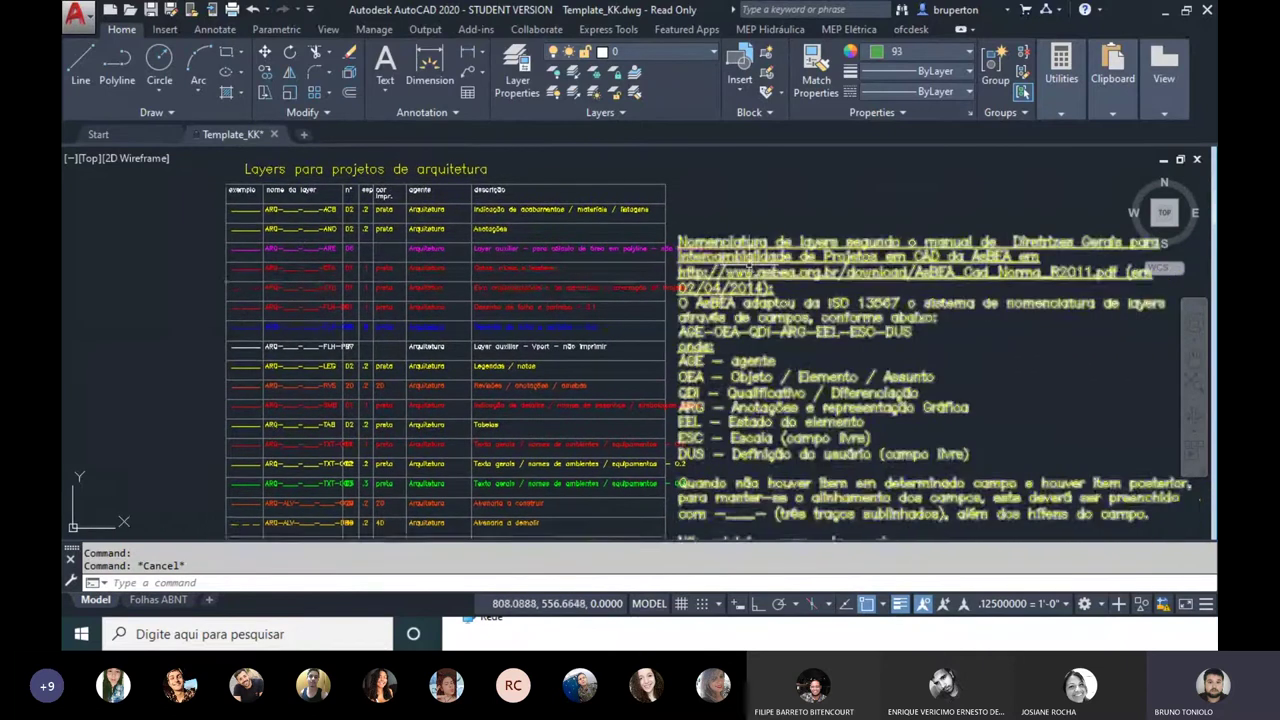
middle_click_drag(450, 173, 385, 153)
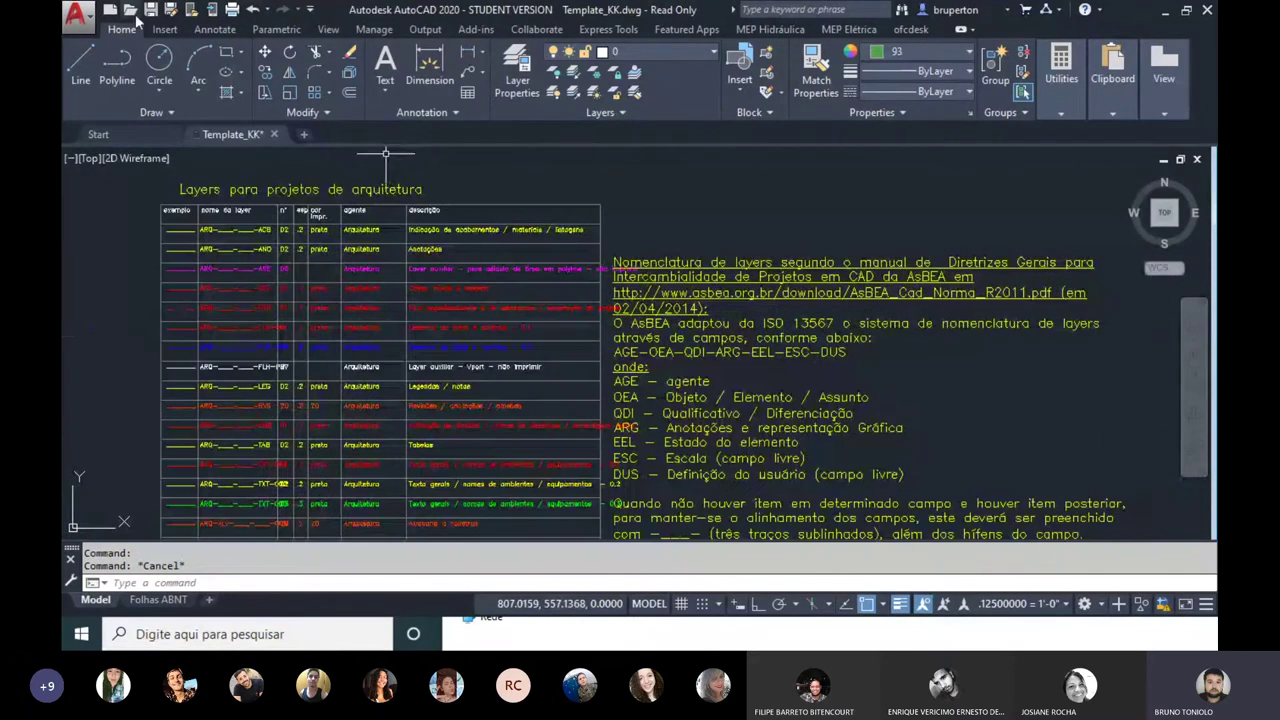
Step: Open apto.dwg from the escola folder, accepting the Student Version warning
left_click(130, 9)
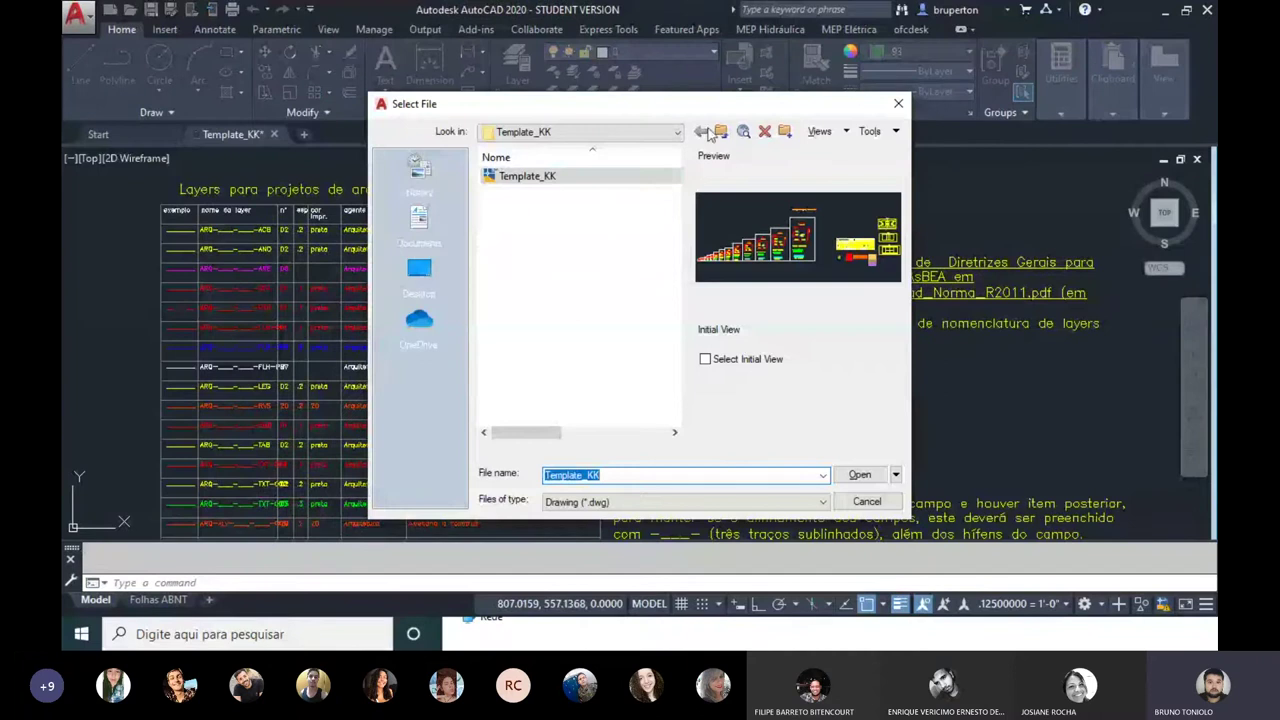
left_click(708, 132)
left_click(530, 225)
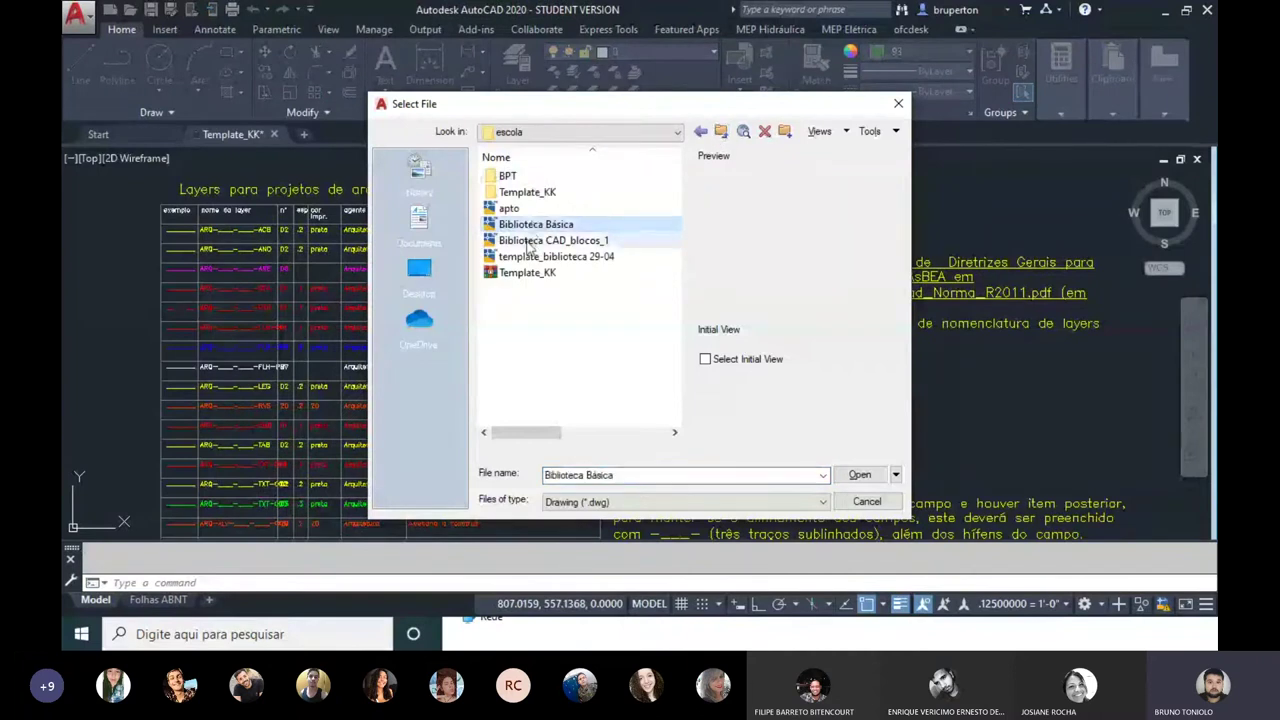
left_click(530, 241)
left_click(507, 209)
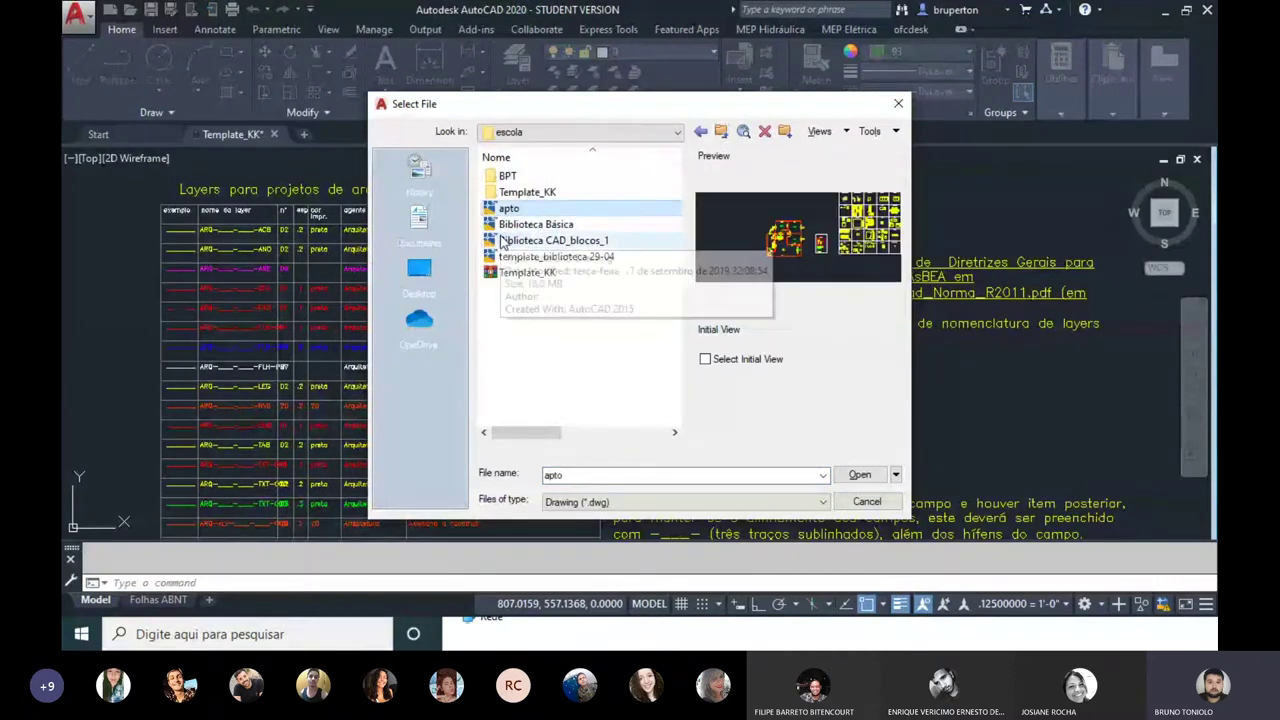
left_click(503, 241)
left_click(510, 210)
double_click(510, 211)
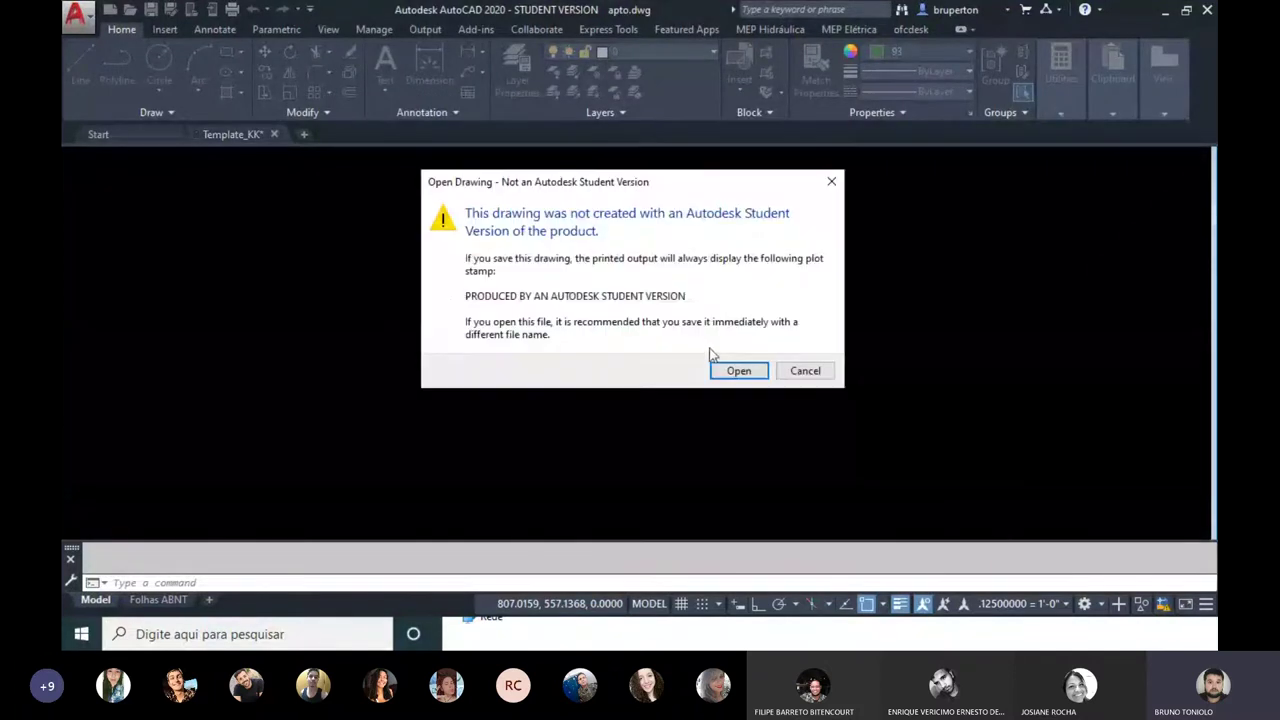
left_click(714, 366)
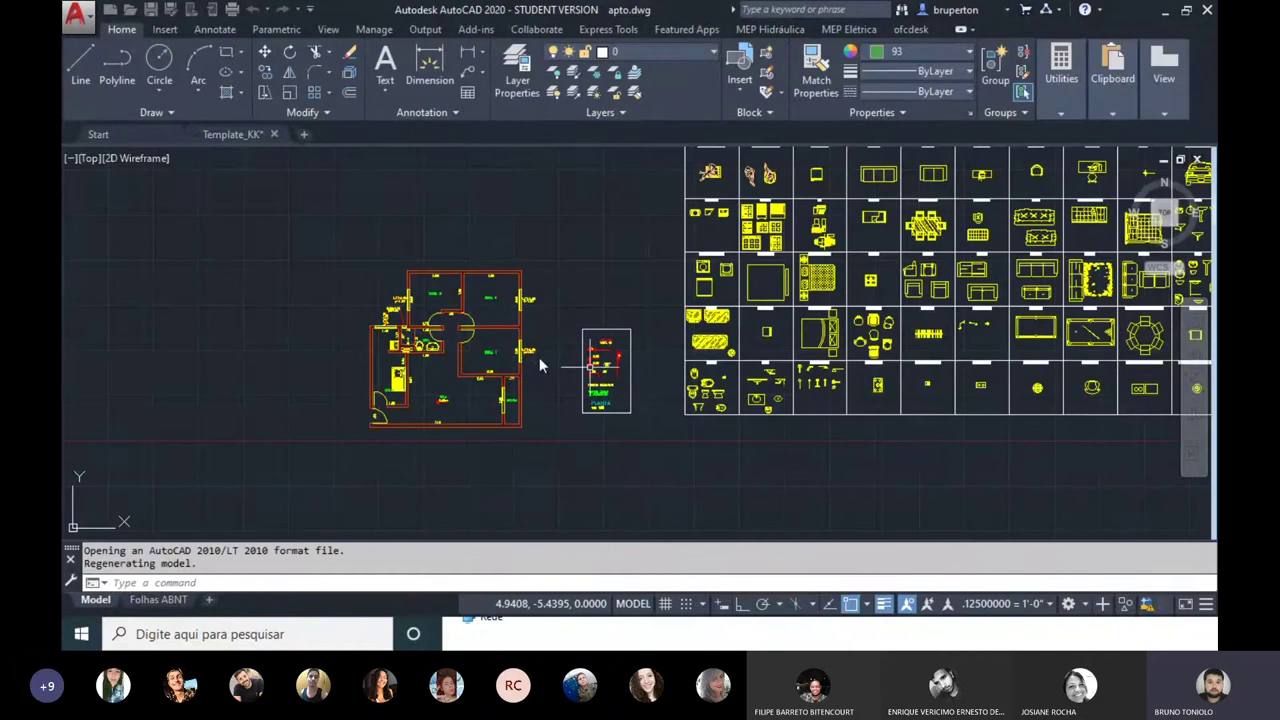
Step: Zoom into the kitchen and select the 2.43 room dimension to check its layer, ARQ-CTA
scroll(650, 375, "down", 5)
scroll(650, 375, "down", 2)
scroll(654, 353, "up", 5)
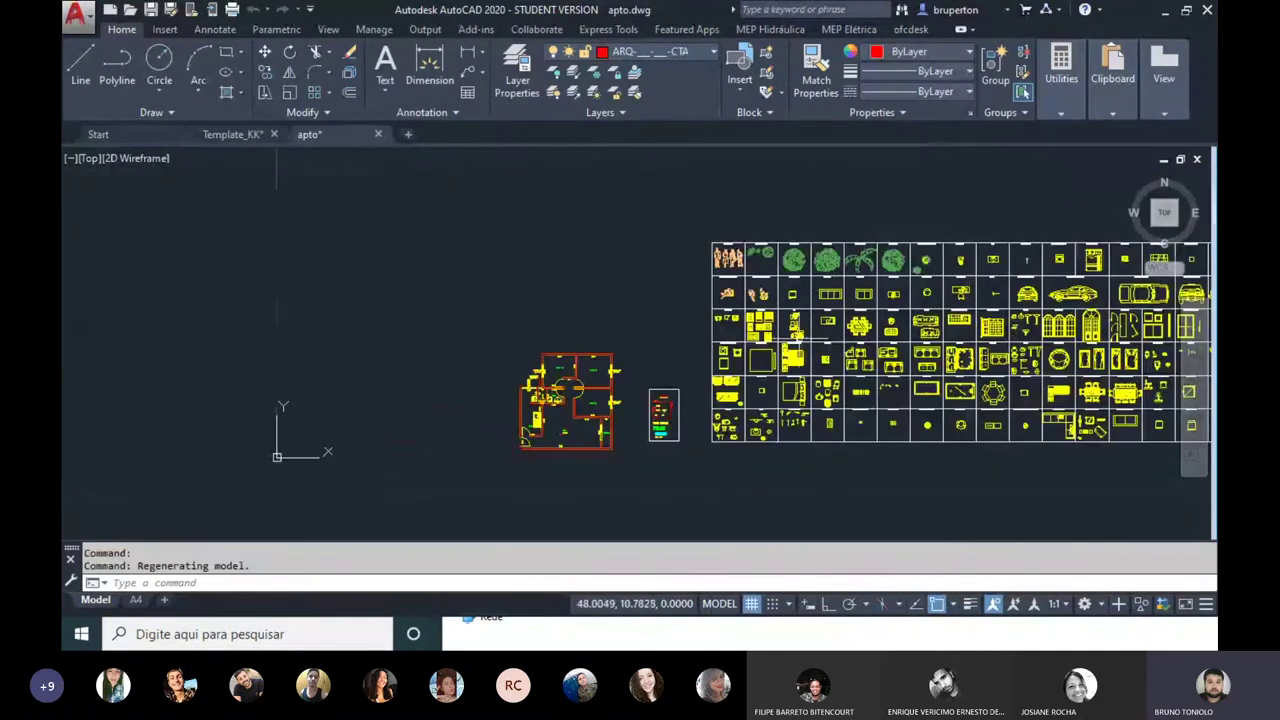
scroll(567, 385, "up", 5)
scroll(580, 320, "up", 1)
scroll(585, 290, "up", 2)
scroll(590, 270, "up", 1)
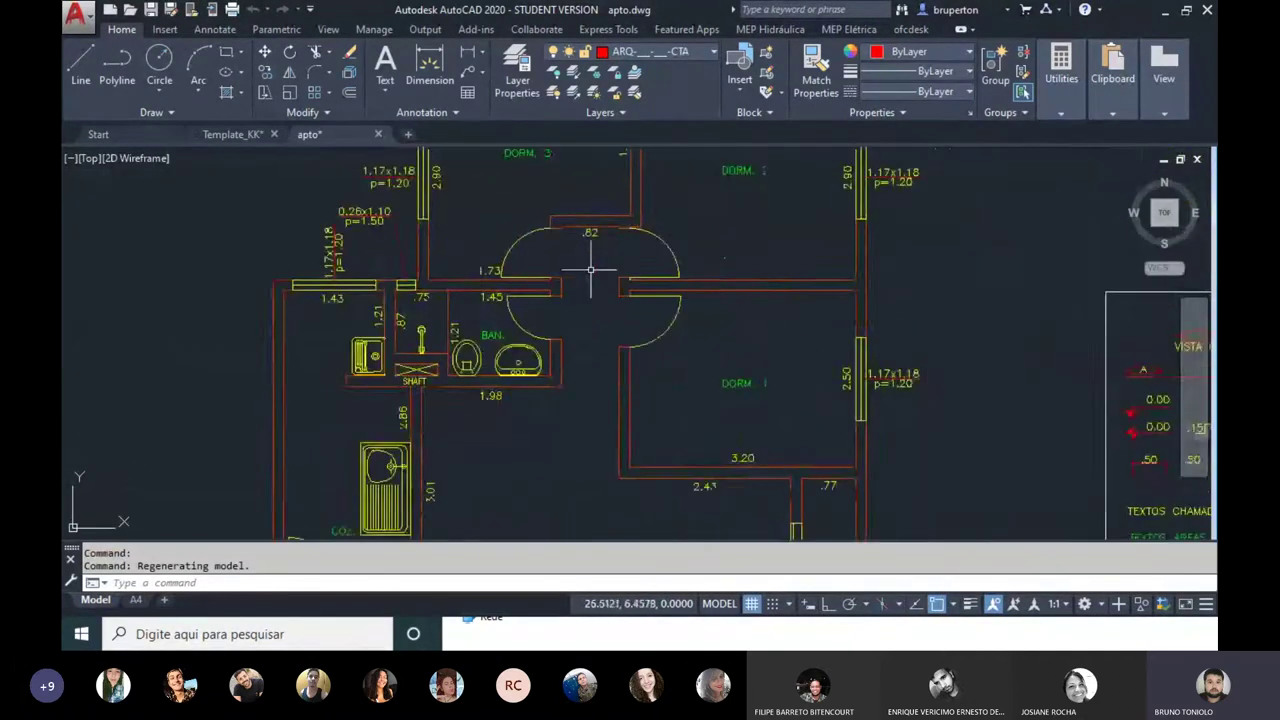
scroll(476, 291, "down", 2)
scroll(598, 297, "up", 2)
scroll(651, 343, "up", 2)
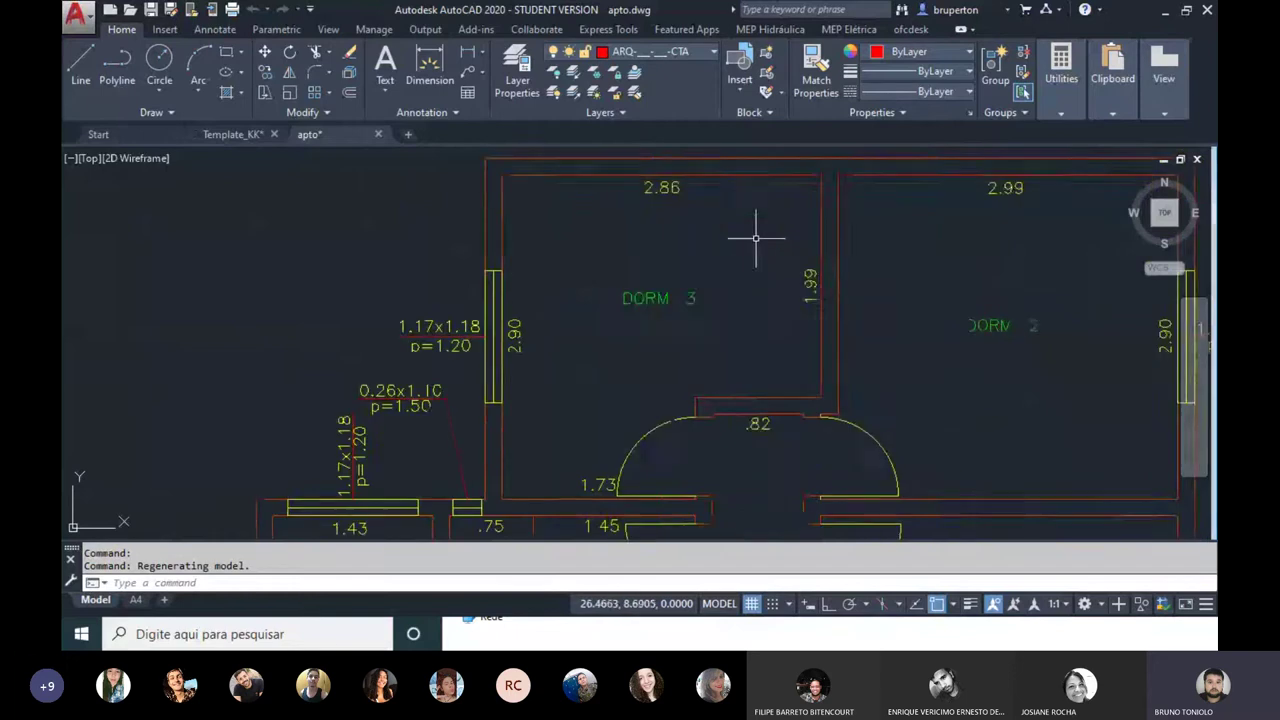
scroll(680, 315, "up", 1)
middle_click_drag(690, 380, 690, 252)
middle_click_drag(711, 520, 714, 230)
mouse_move(689, 480)
middle_mouse_down()
mouse_move(689, 402)
mouse_move(705, 381)
middle_mouse_up()
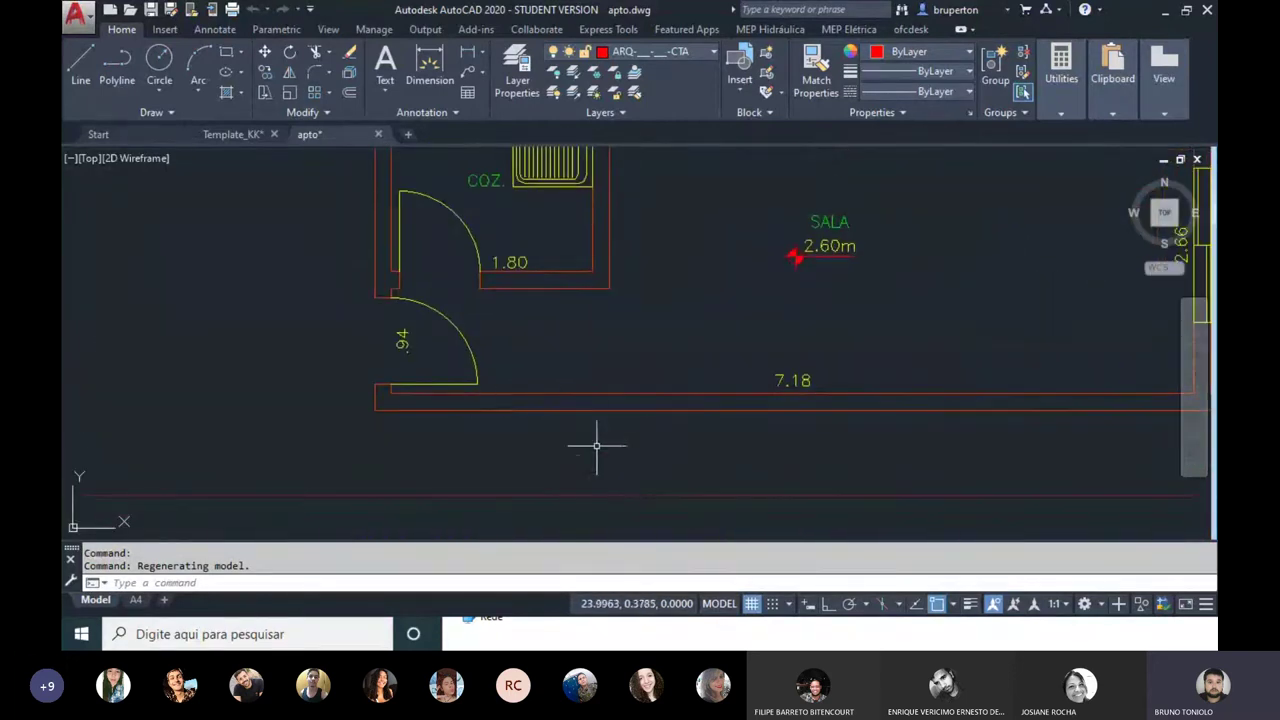
middle_click_drag(556, 340, 567, 457)
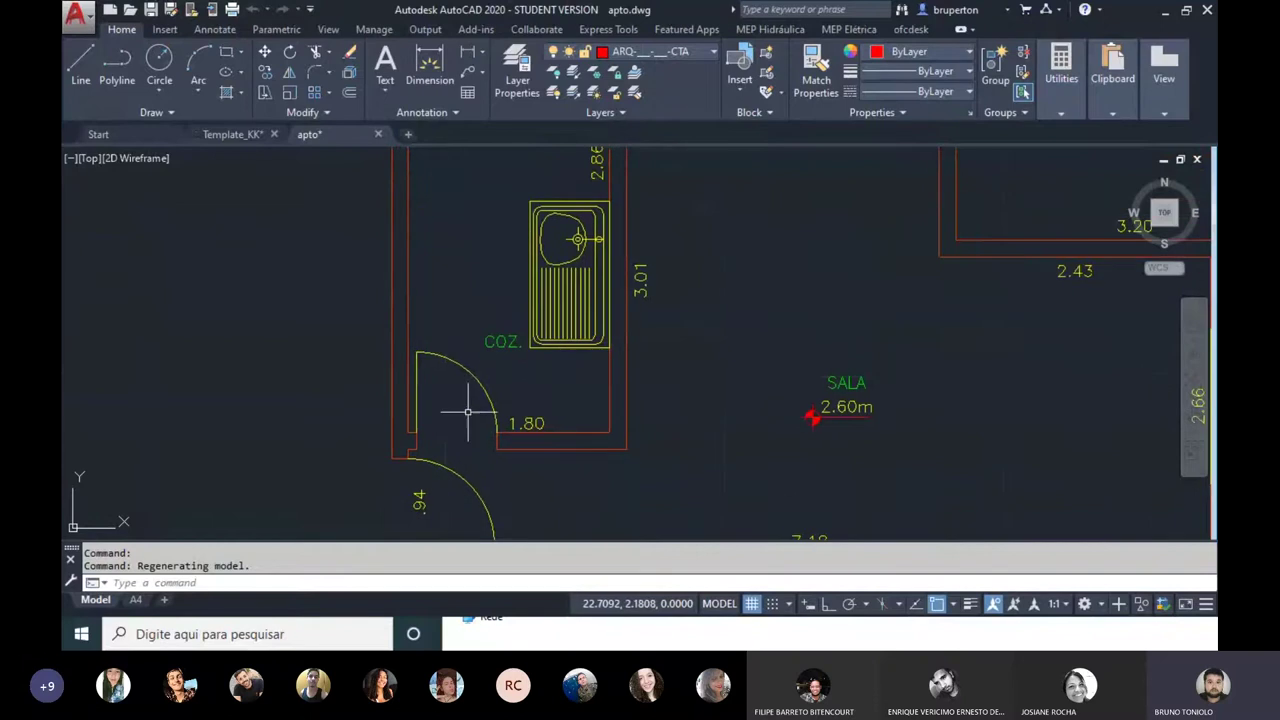
scroll(463, 367, "down", 2)
middle_click_drag(501, 240, 503, 322)
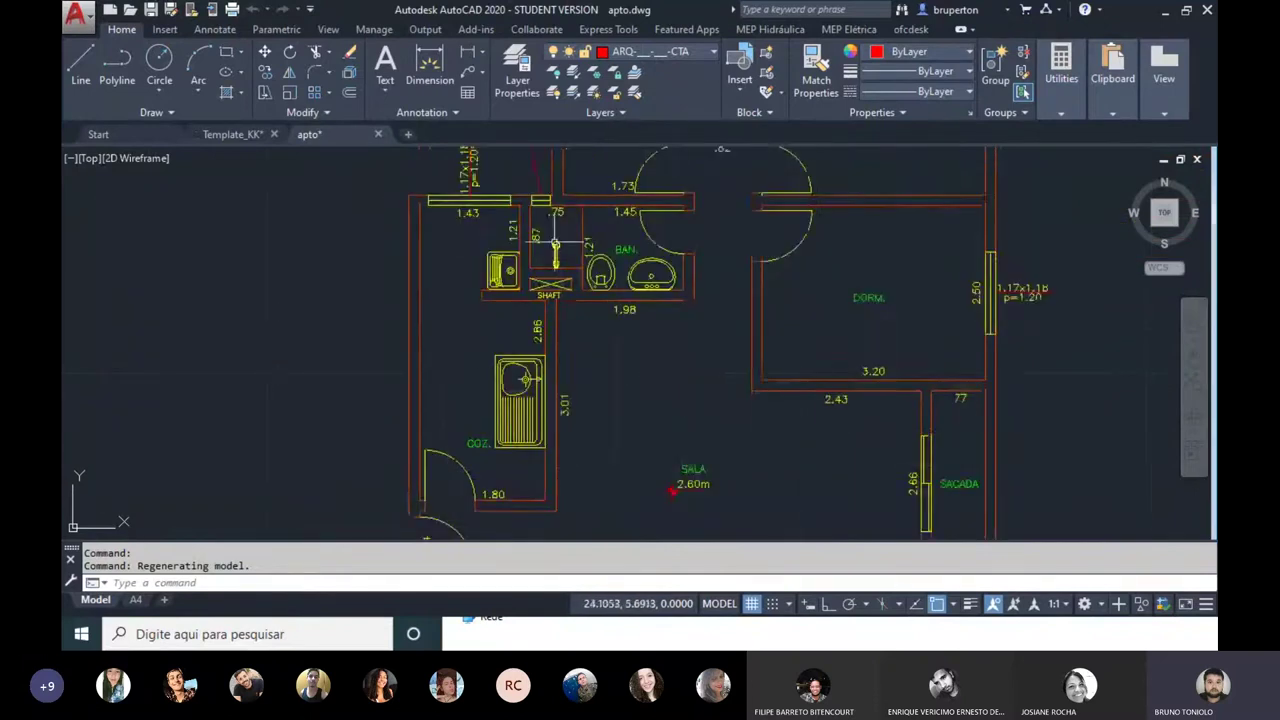
scroll(600, 290, "up", 2)
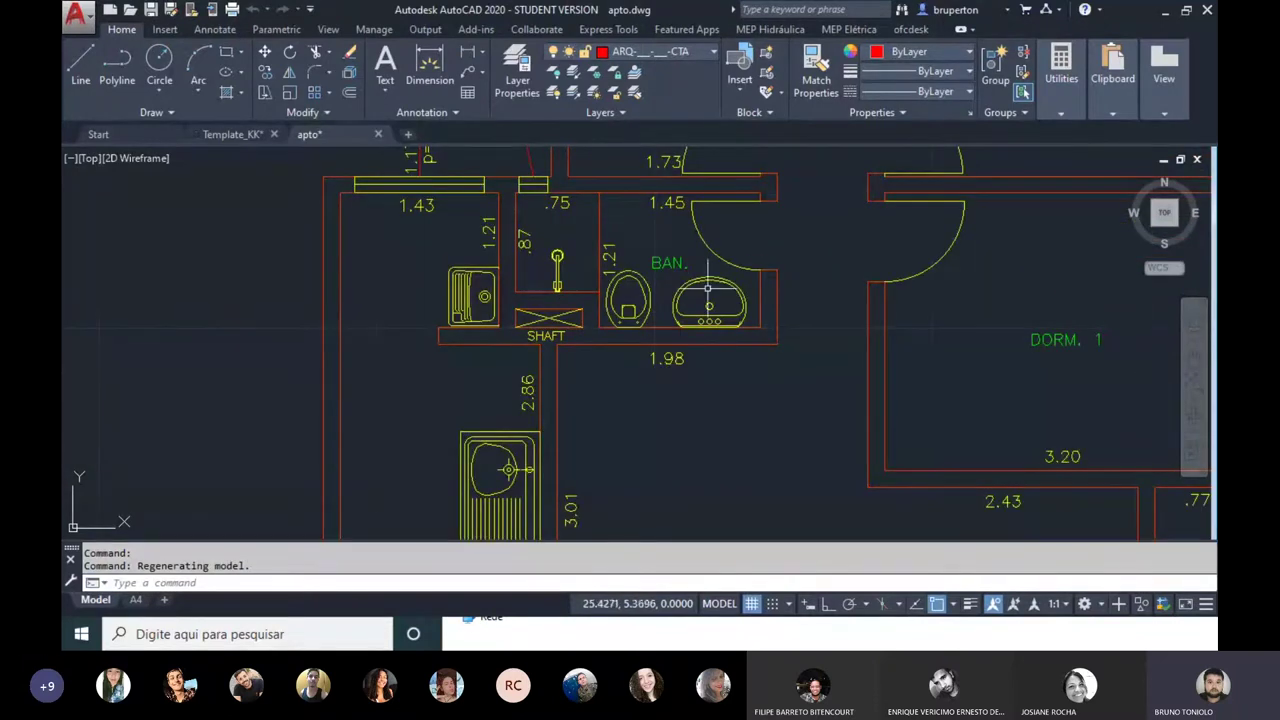
middle_click_drag(582, 277, 515, 213)
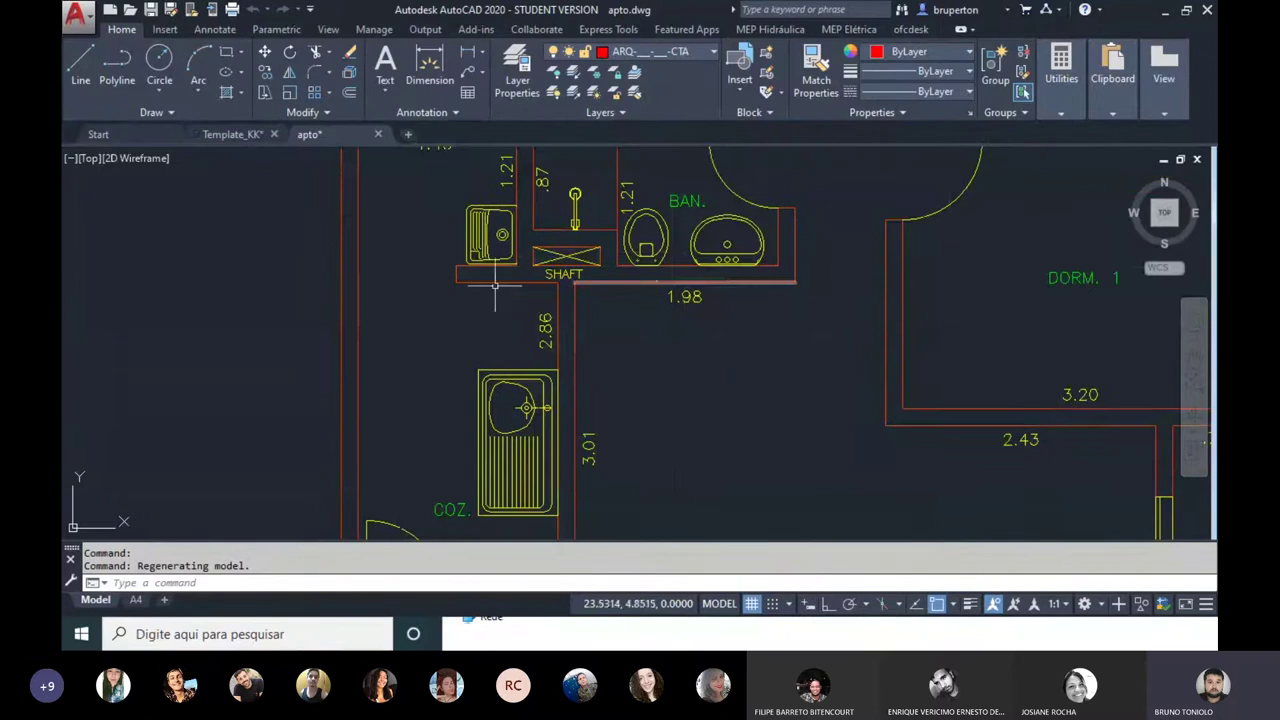
middle_click_drag(719, 305, 725, 377)
scroll(625, 291, "down", 2)
scroll(929, 343, "up", 4)
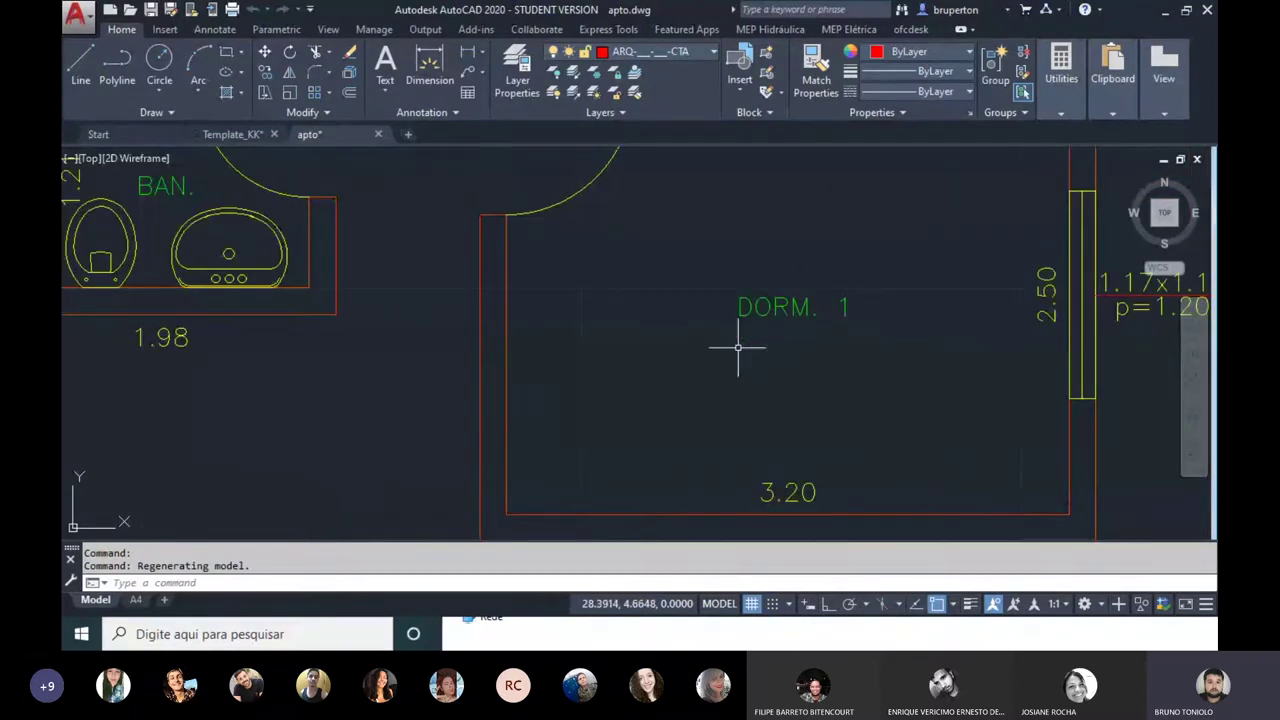
scroll(738, 347, "down", 2)
middle_click_drag(709, 531, 763, 389)
scroll(763, 389, "up", 3)
left_click(765, 383)
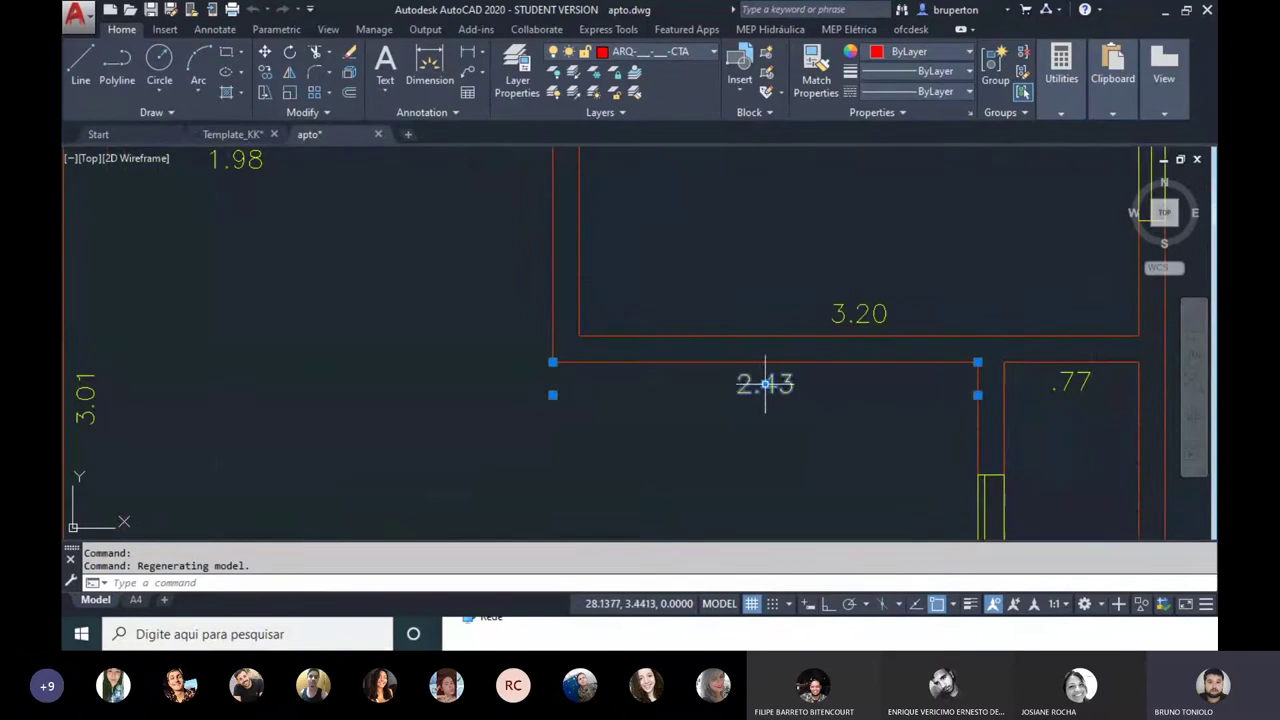
scroll(823, 357, "down", 2)
scroll(866, 436, "down", 2)
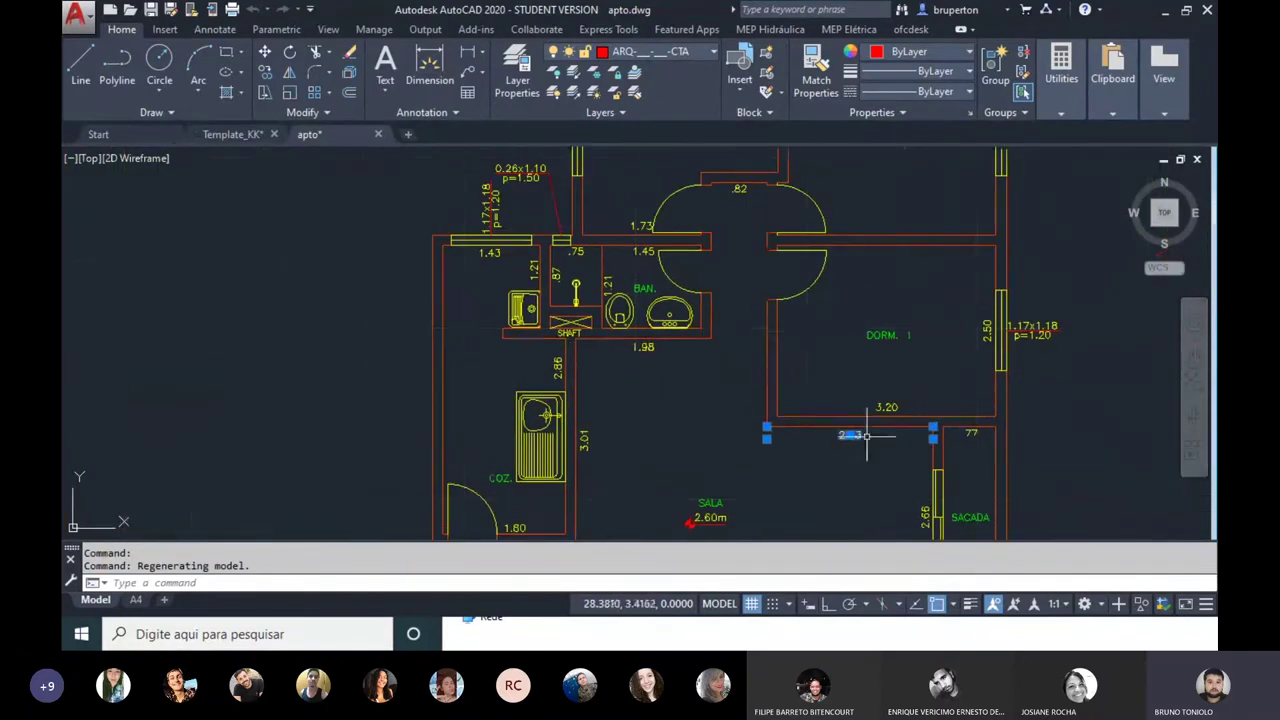
key("Escape")
scroll(583, 346, "up", 1)
scroll(582, 348, "up", 2)
Step: Window-select the kitchen sink block and confirm the Layer dropdown shows ARQ-MOB
left_click(581, 350)
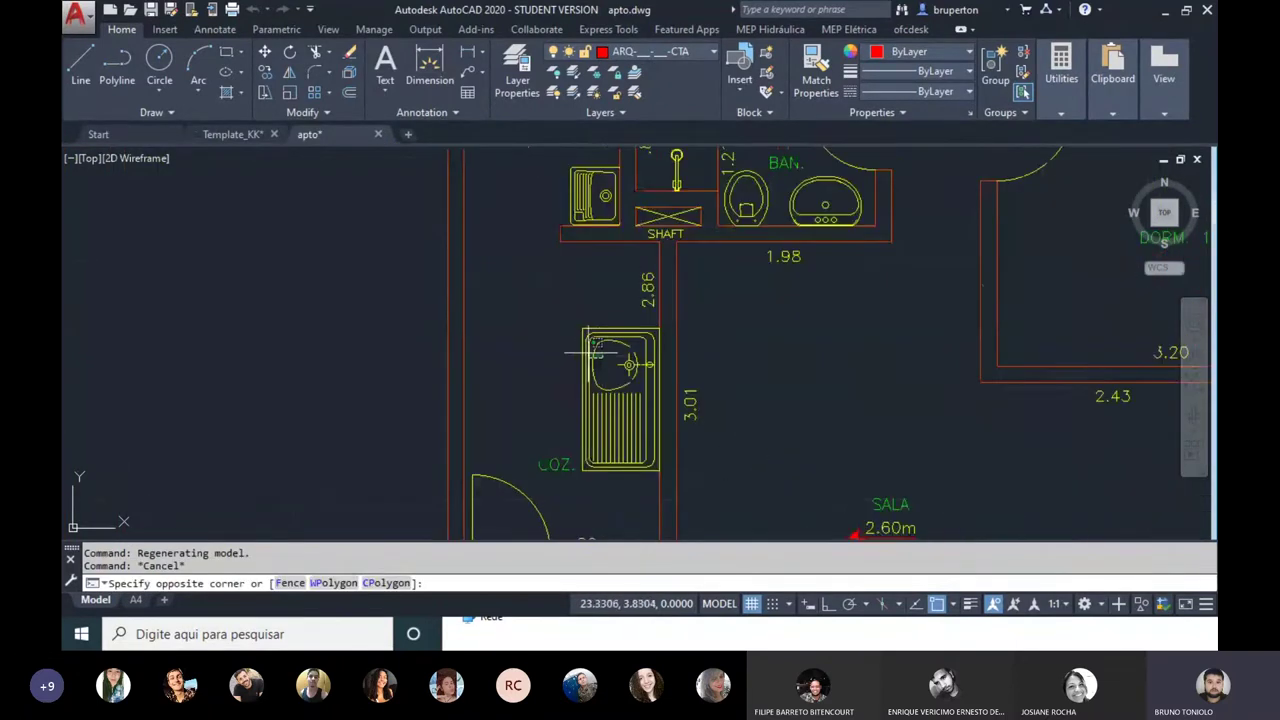
key("Escape")
key("Escape")
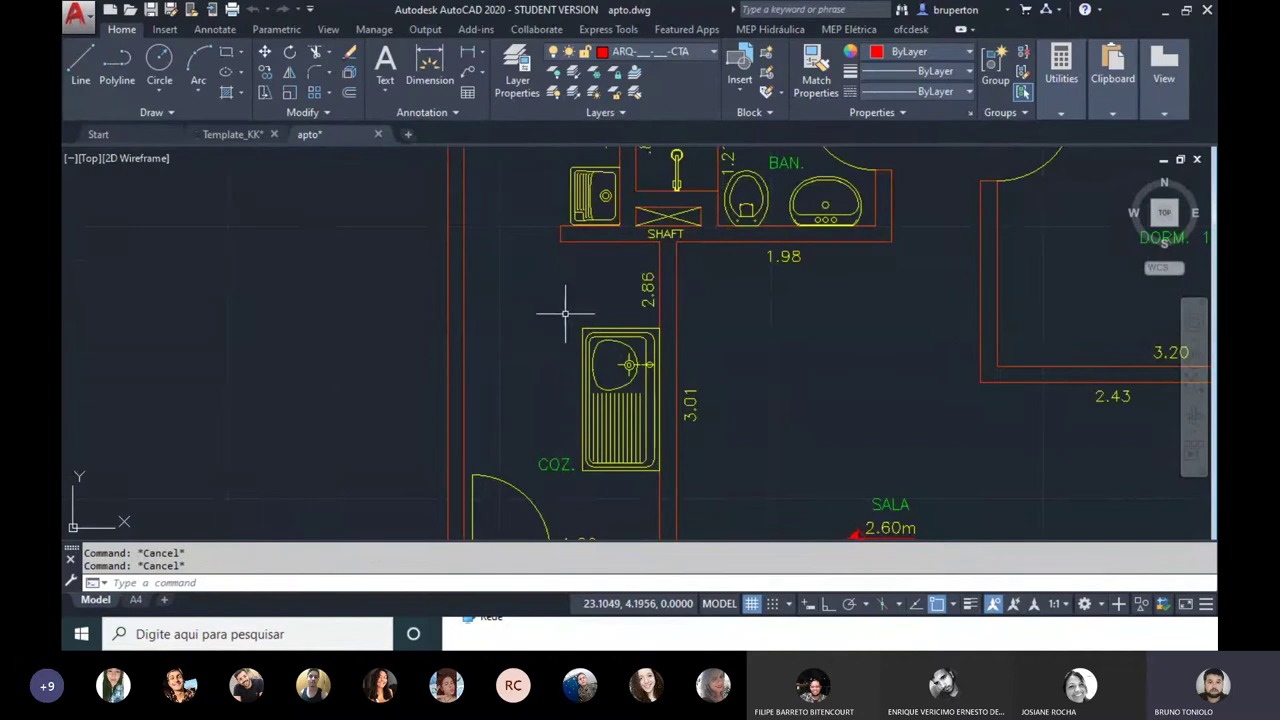
left_click(565, 315)
left_click(672, 466)
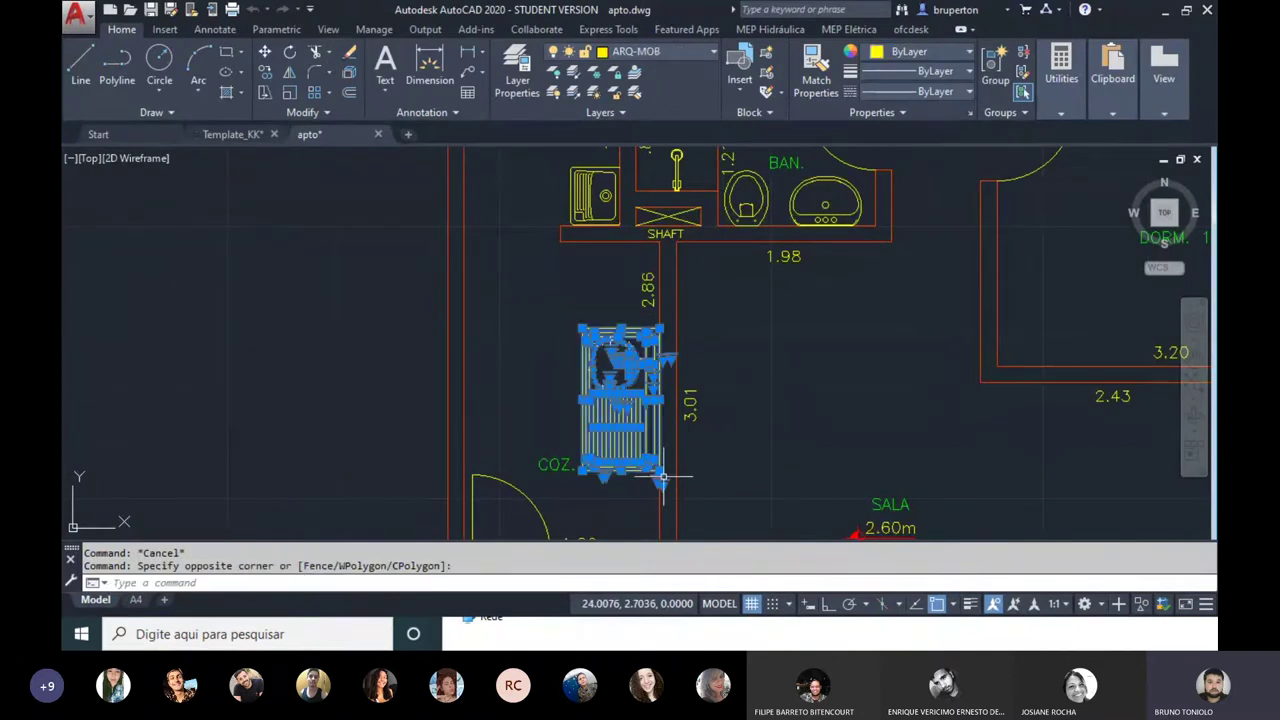
key("Escape")
scroll(560, 160, "up", 4)
left_click(593, 190)
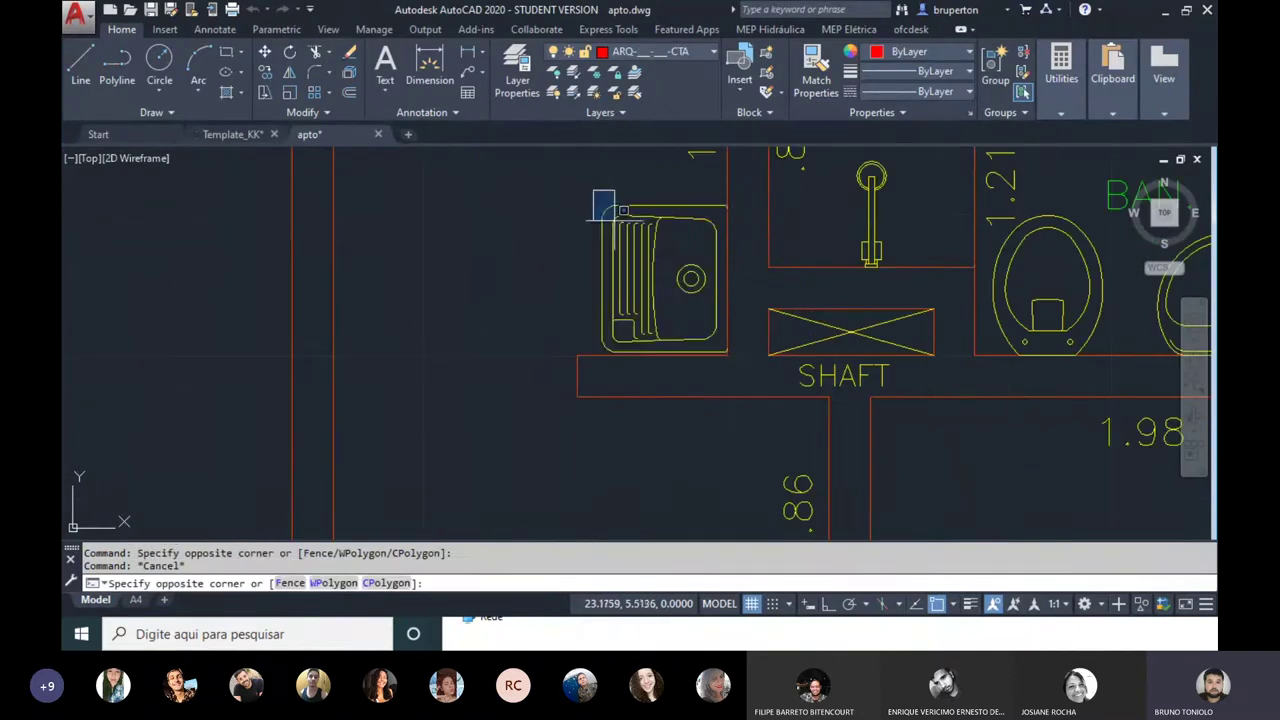
left_click(730, 356)
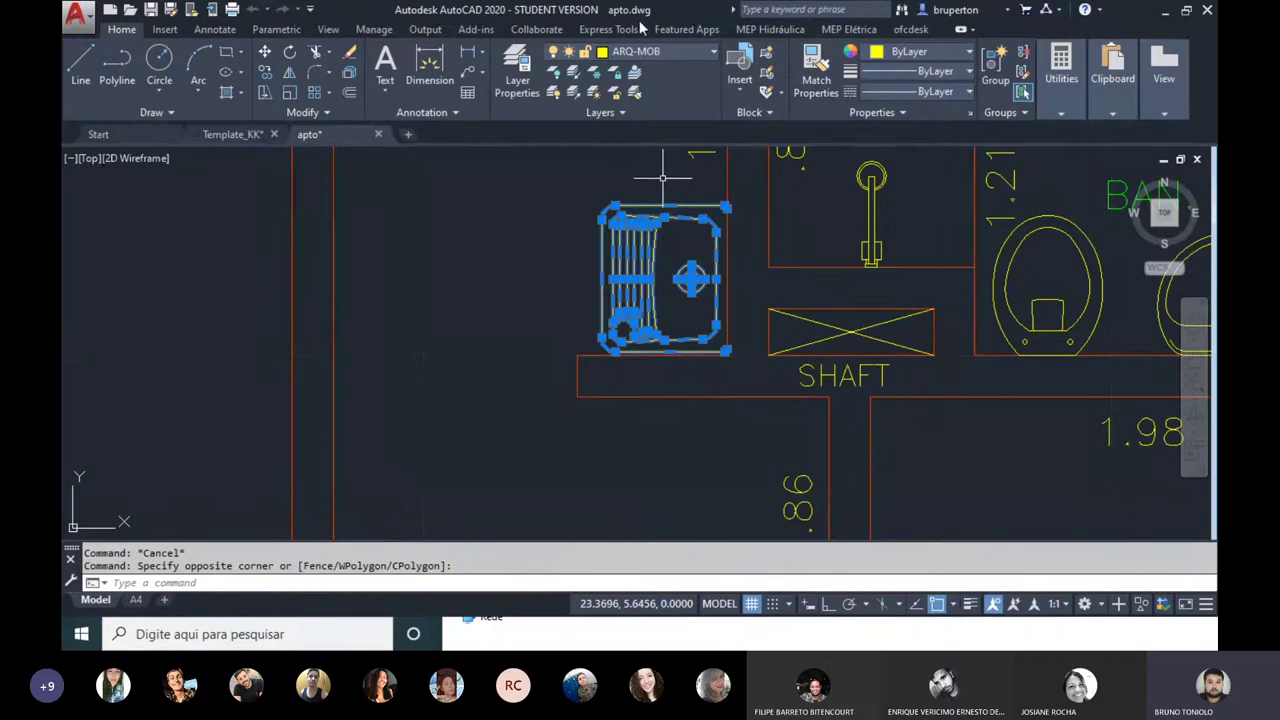
left_click(673, 53)
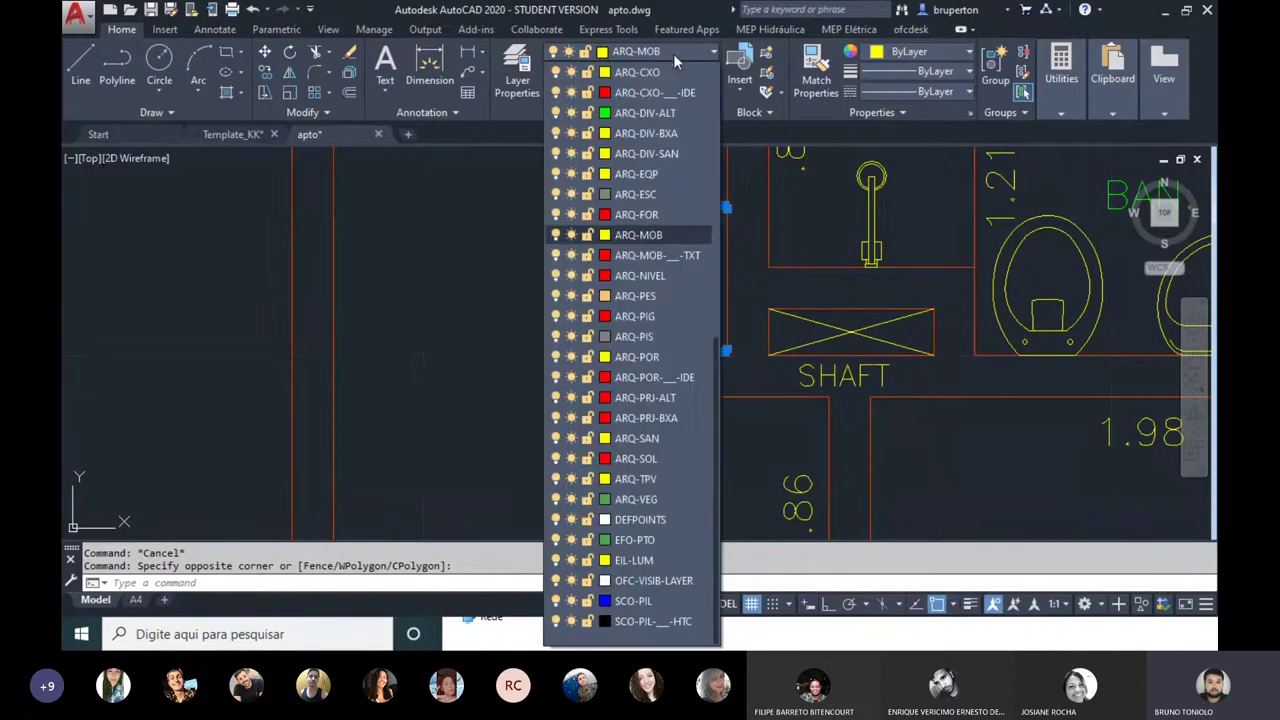
Step: Open the Layer Properties Manager and select the ARQ-MOB layer
left_click(663, 227)
key("Escape")
left_click(517, 75)
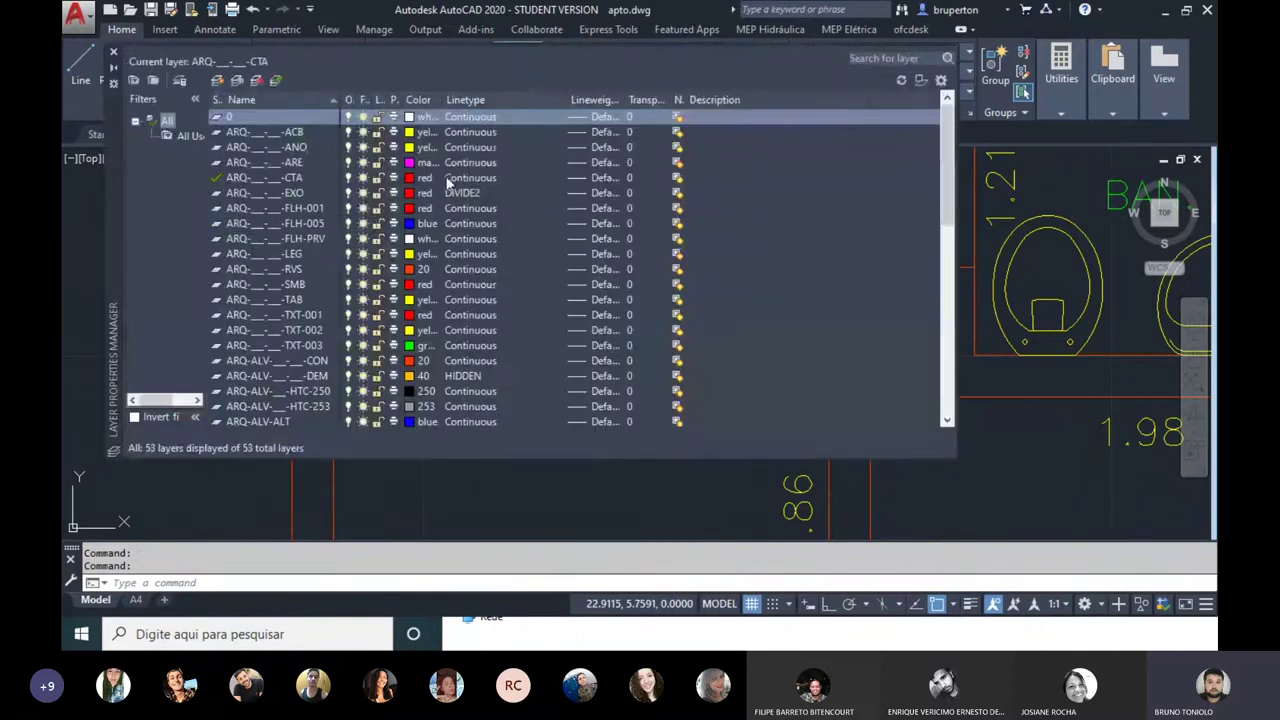
left_click(264, 254)
scroll(281, 225, "down", 4)
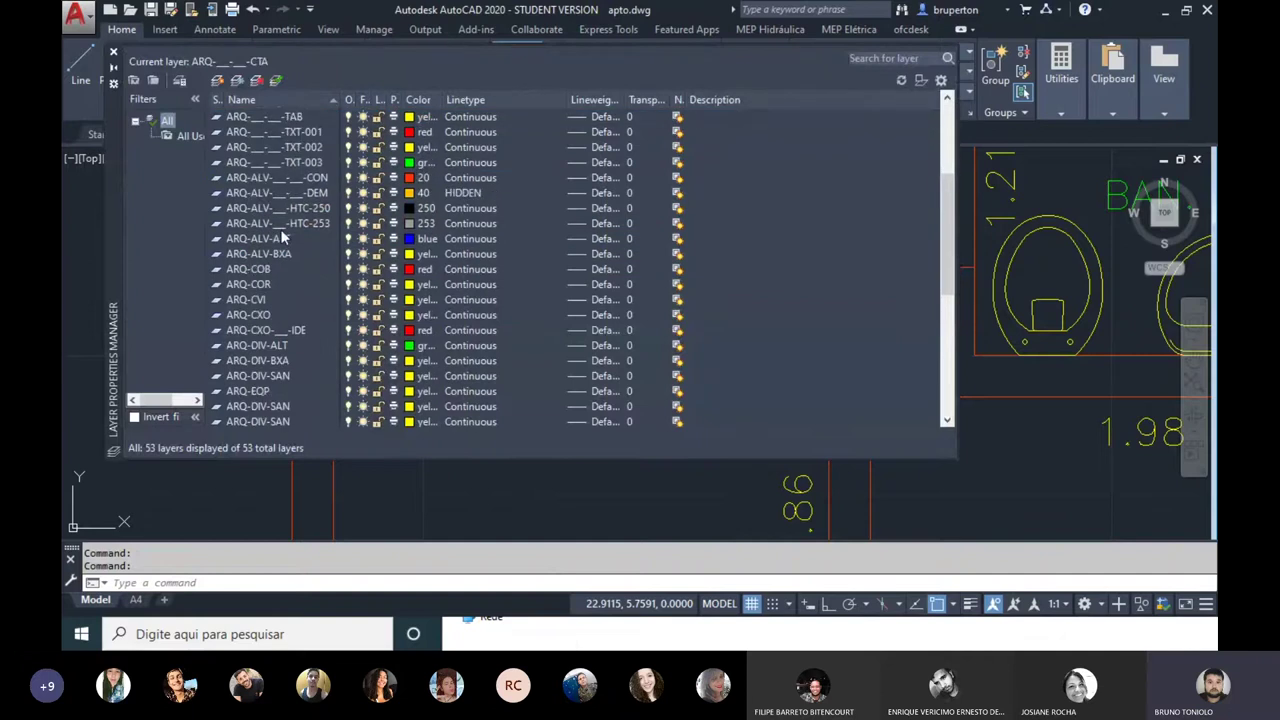
scroll(284, 231, "down", 3)
scroll(284, 231, "down", 3)
left_click(284, 162)
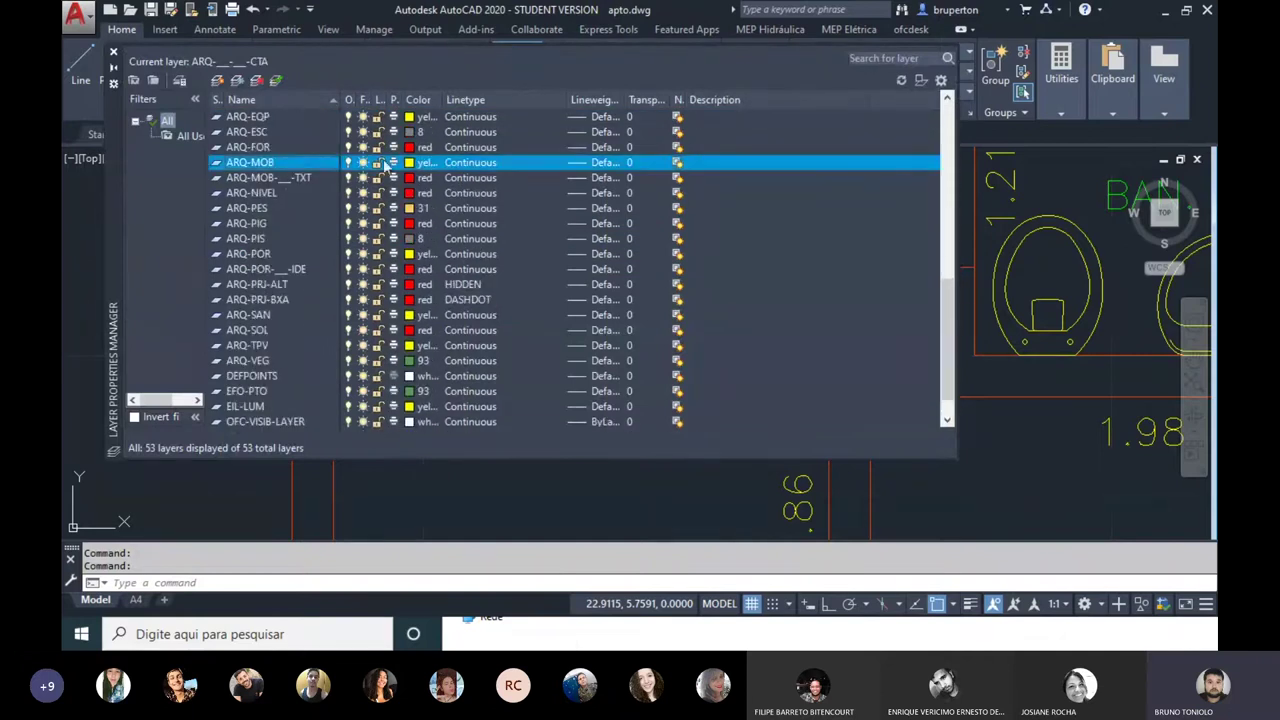
Step: Set ARQ-MOB's colour to index 70 green, then zoom out on the plan
left_click(408, 164)
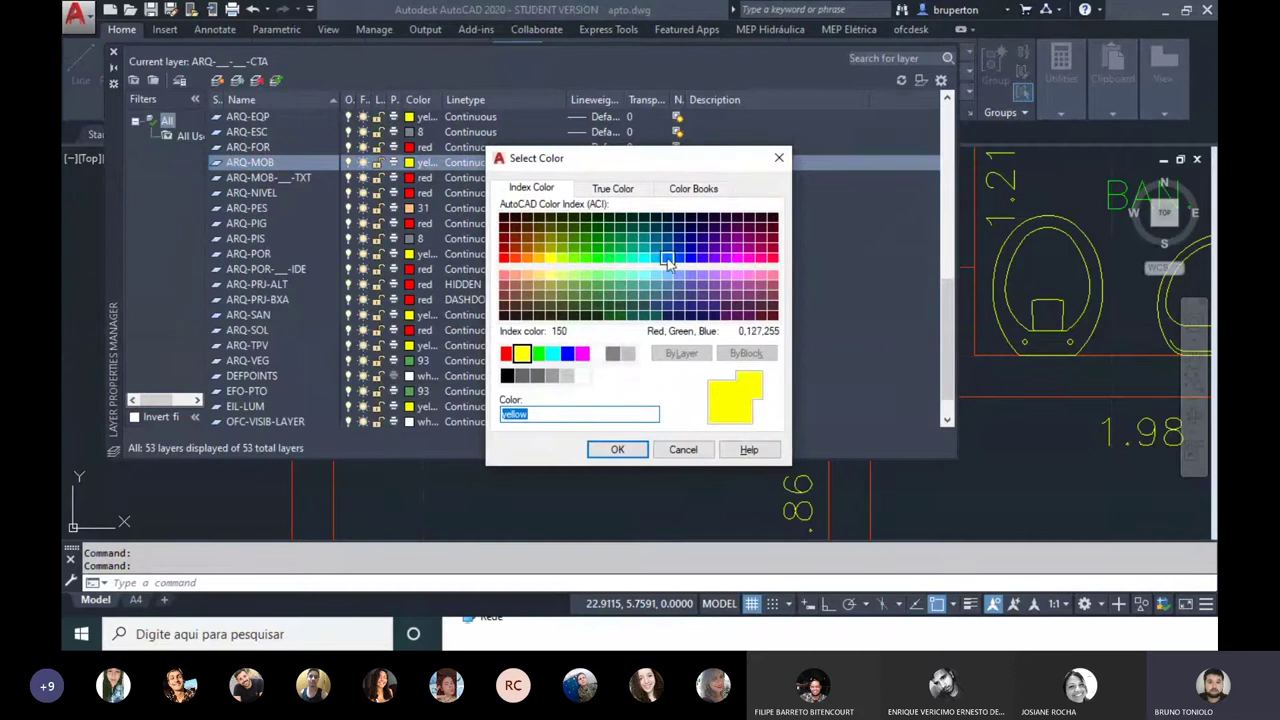
left_click(574, 258)
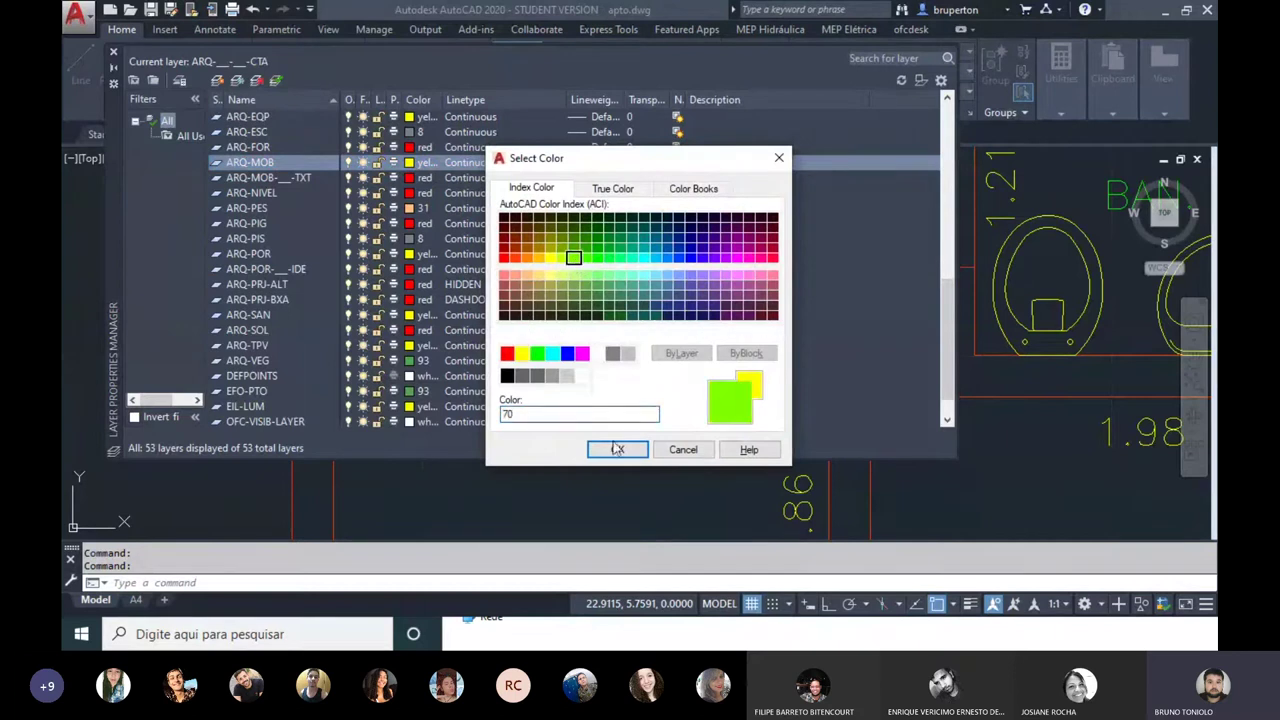
left_click(615, 450)
left_click(113, 51)
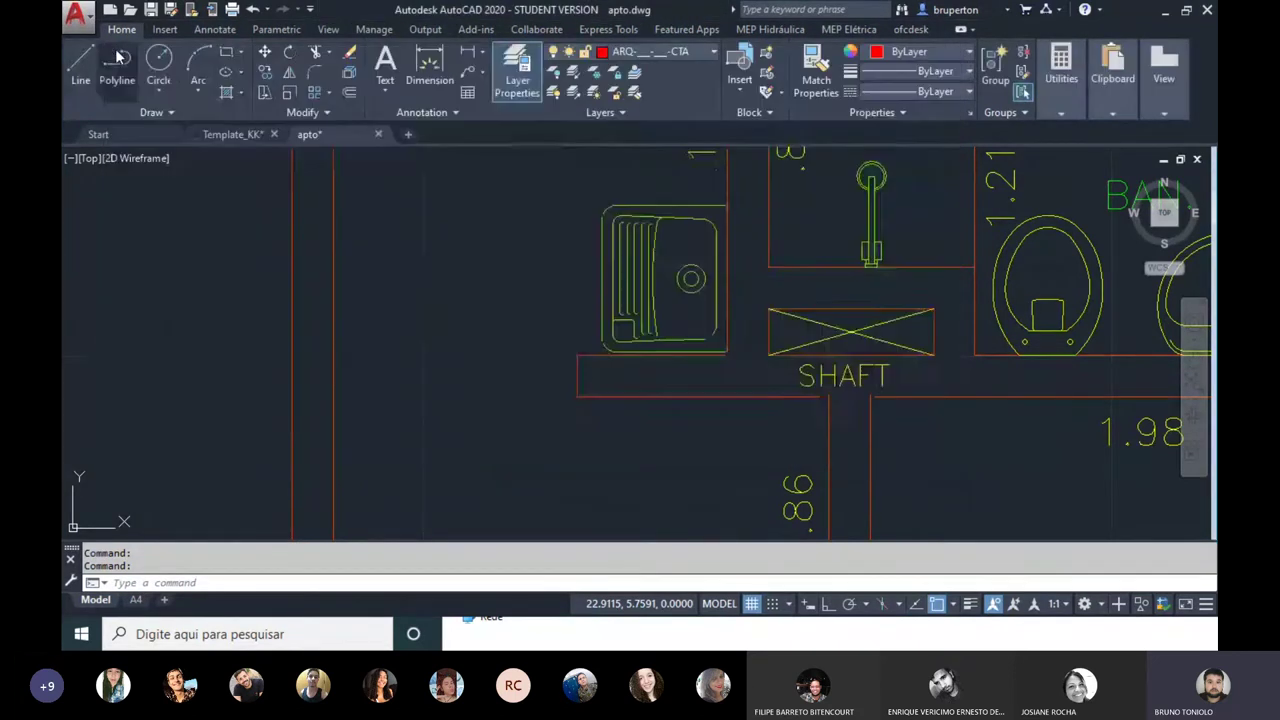
scroll(615, 298, "down", 2)
scroll(615, 298, "down", 3)
scroll(615, 298, "down", 3)
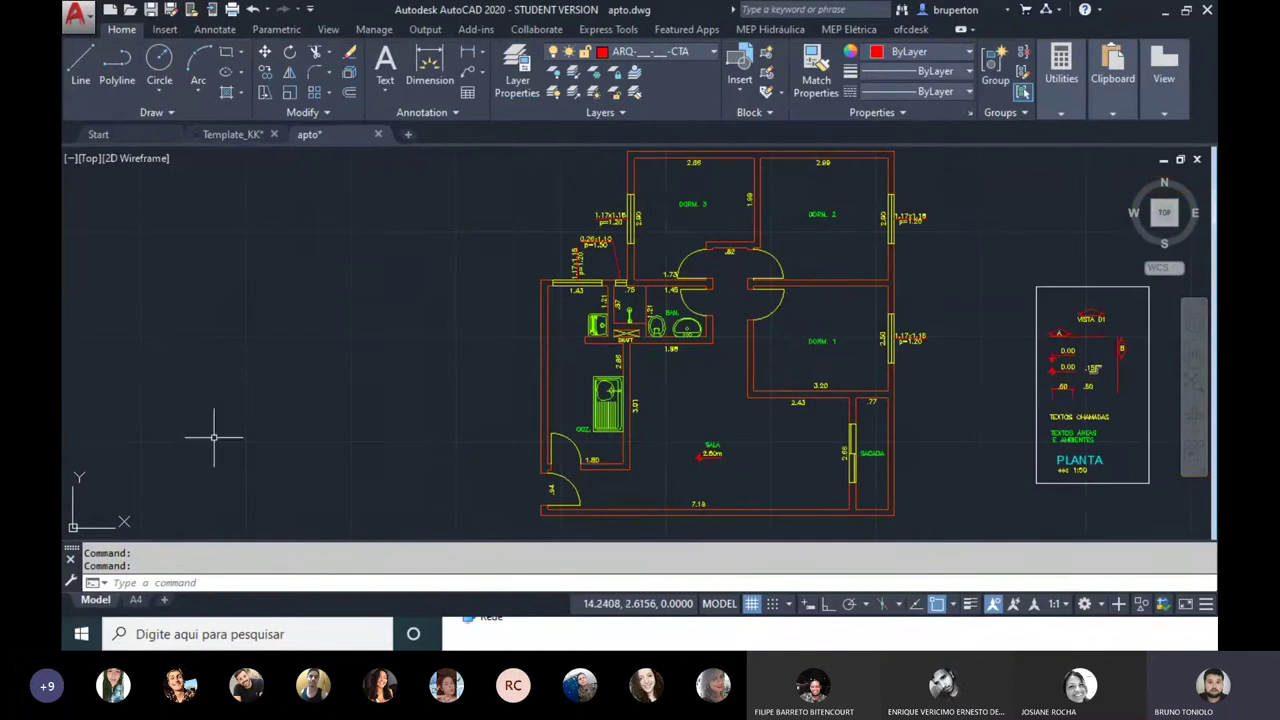
Step: Switch to the A4 layout, fit the sheet in view, and open its Plot dialog with Ctrl+P
left_click(135, 599)
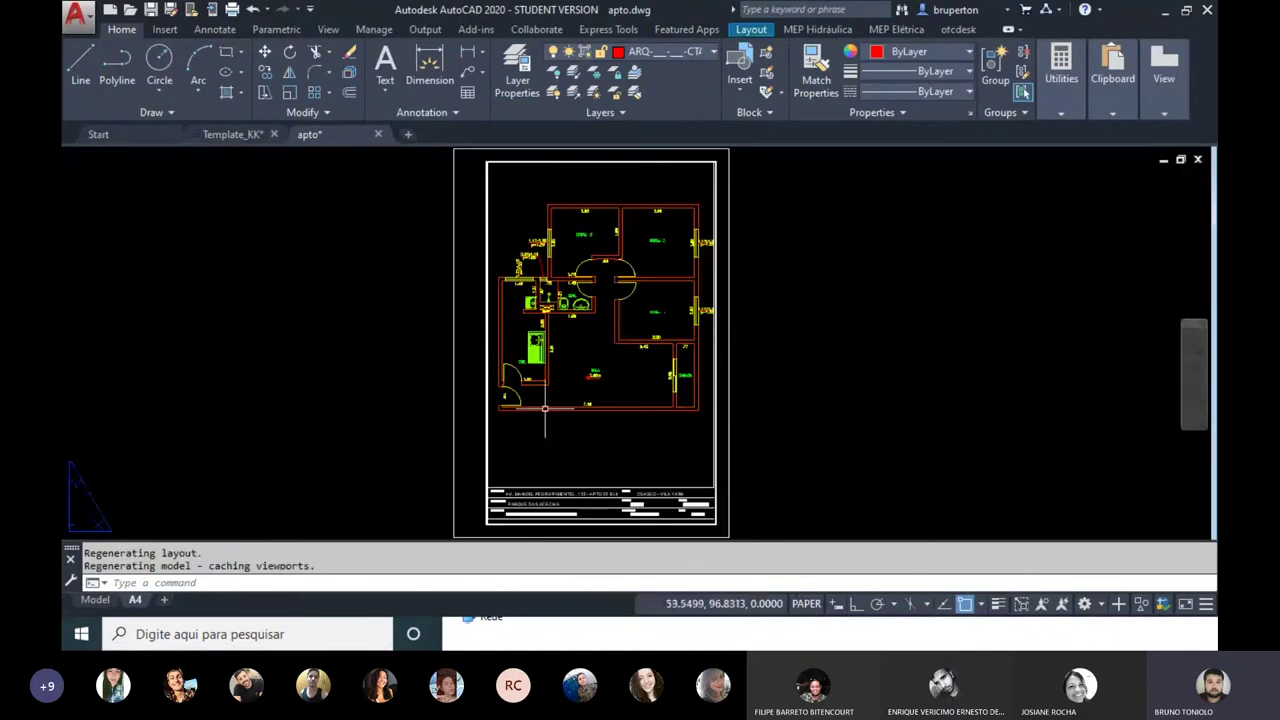
scroll(447, 372, "up", 1)
scroll(477, 363, "up", 1)
scroll(480, 360, "down", 1)
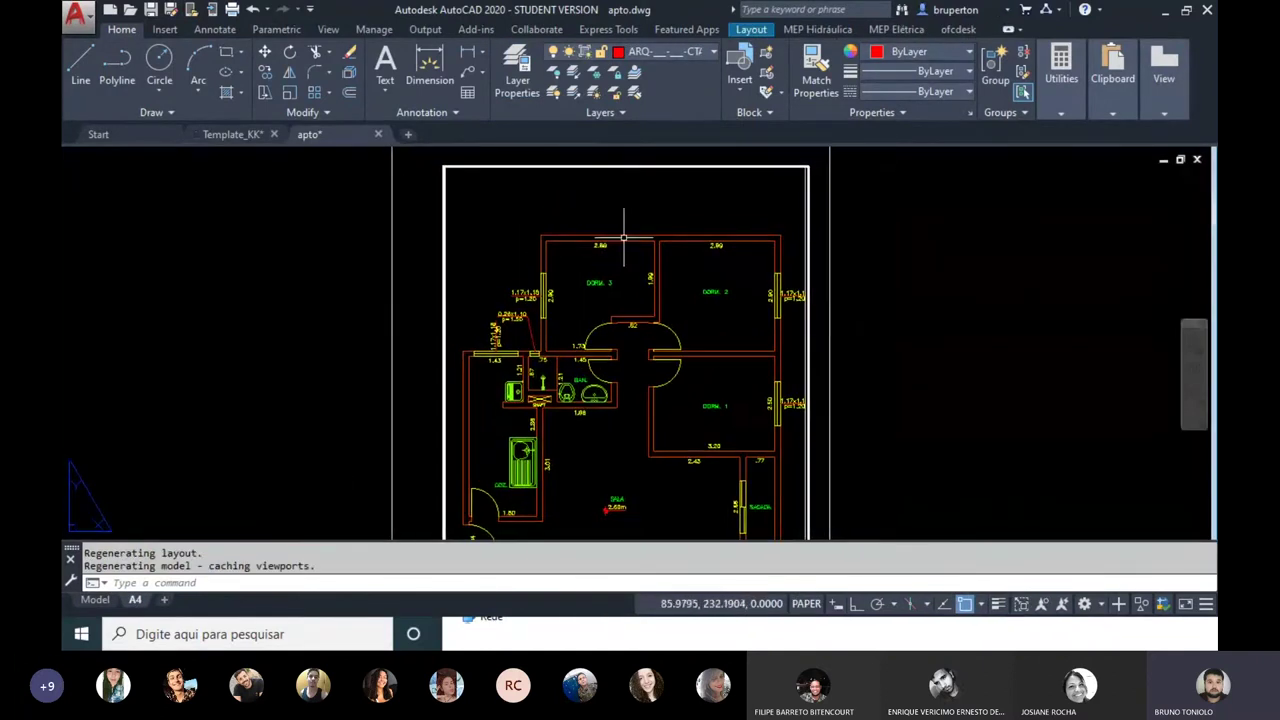
scroll(594, 257, "down", 1)
middle_click_drag(570, 530, 570, 445)
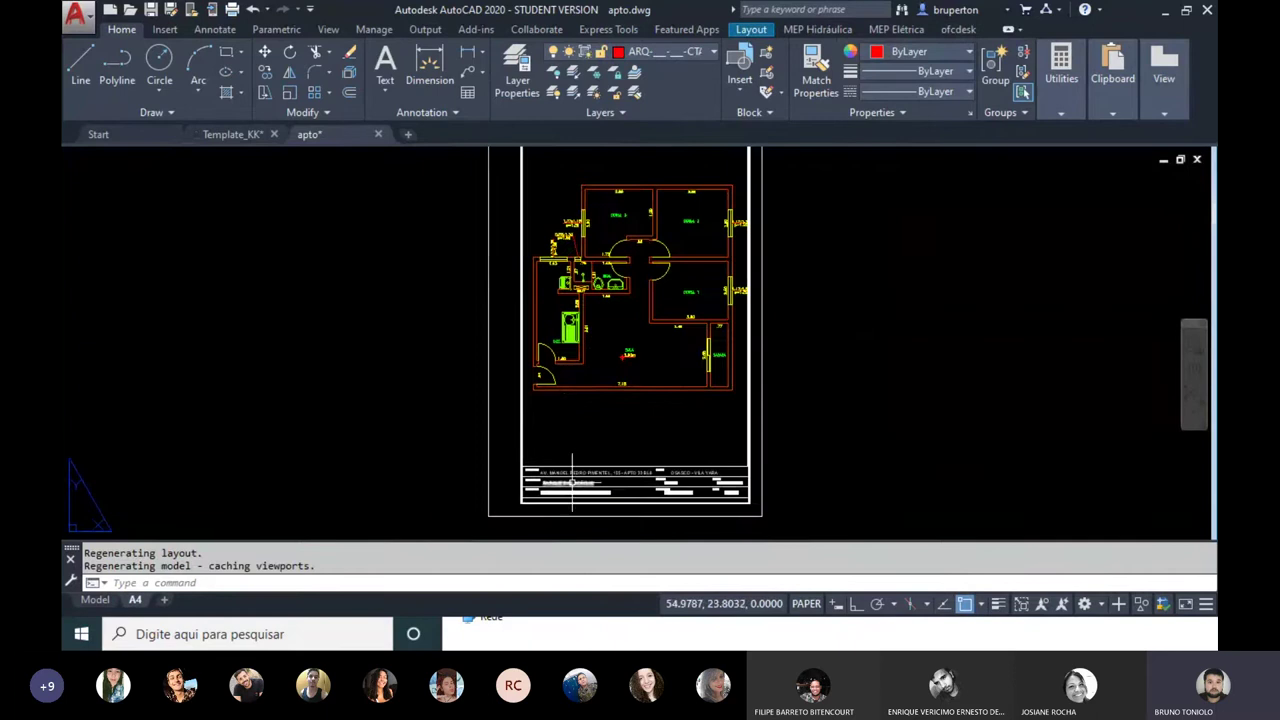
scroll(553, 467, "up", 4)
scroll(553, 467, "up", 1)
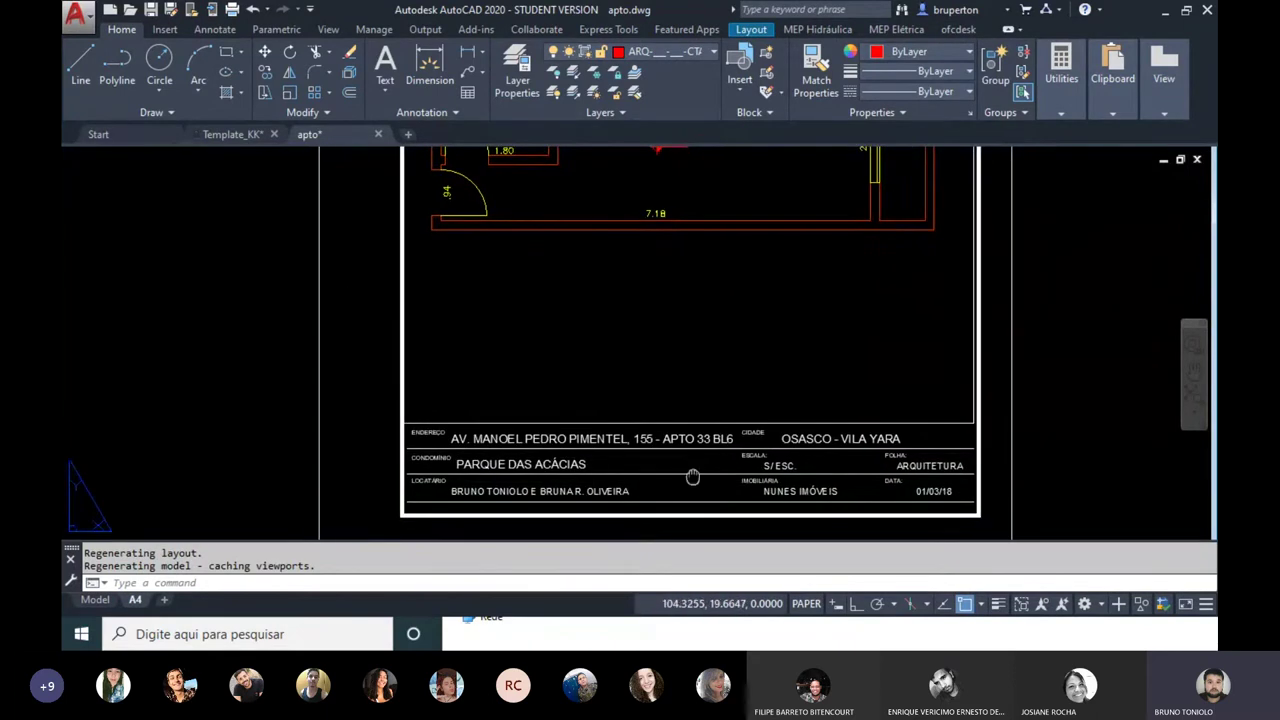
scroll(700, 472, "down", 1)
middle_click_drag(726, 469, 733, 477)
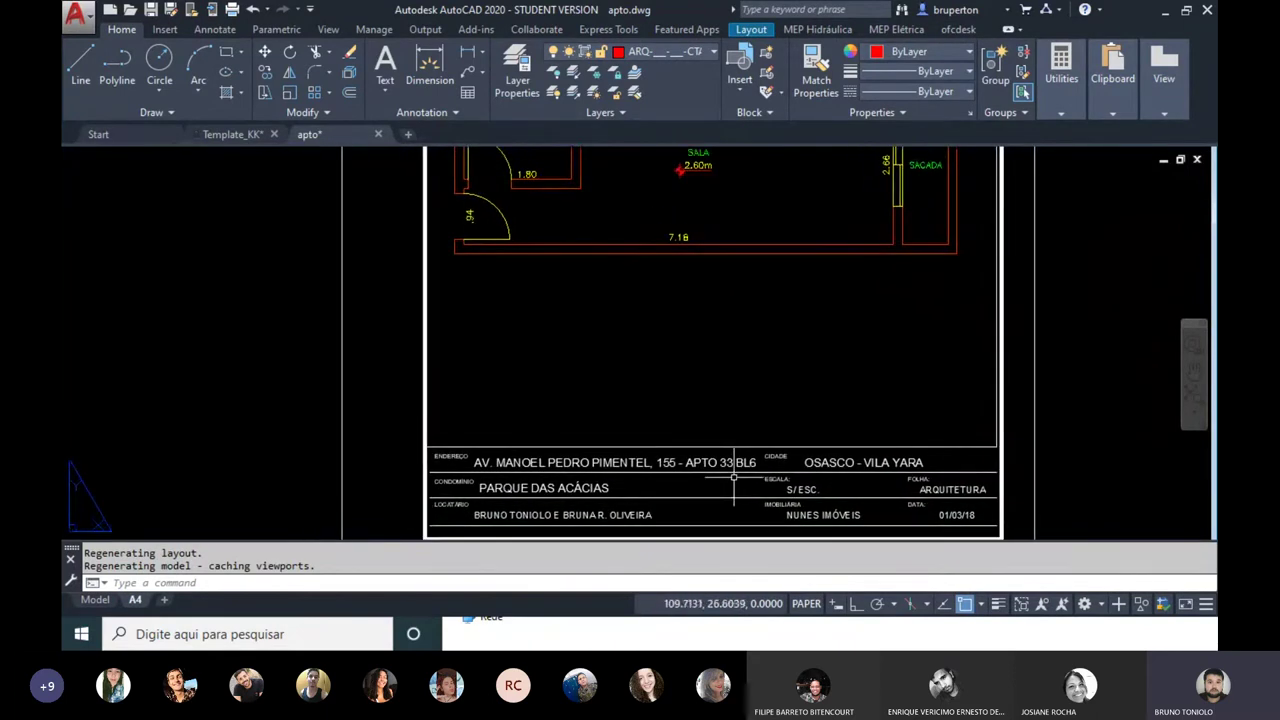
scroll(736, 400, "down", 2)
scroll(680, 370, "down", 2)
middle_click(614, 349)
middle_click(614, 349)
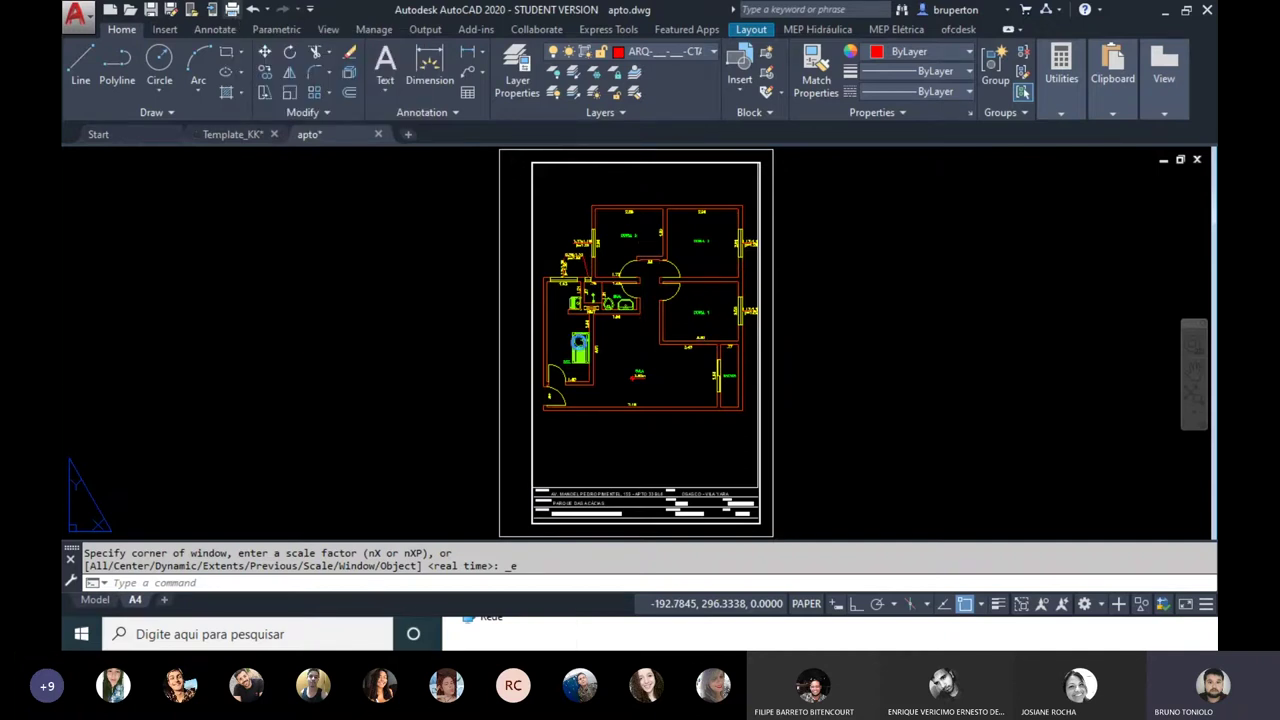
key("ctrl+p")
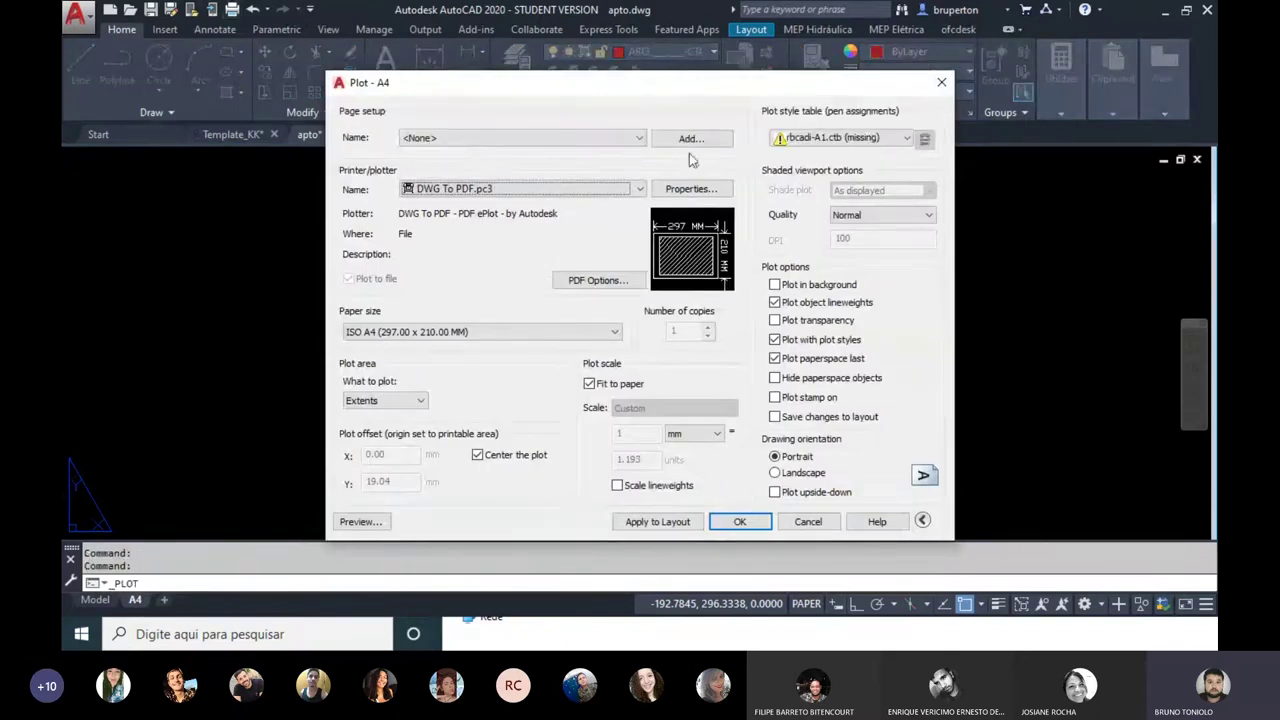
Step: Keep DWG To PDF.pc3 as the A4 layout's plotter and preview the plot
left_click(445, 195)
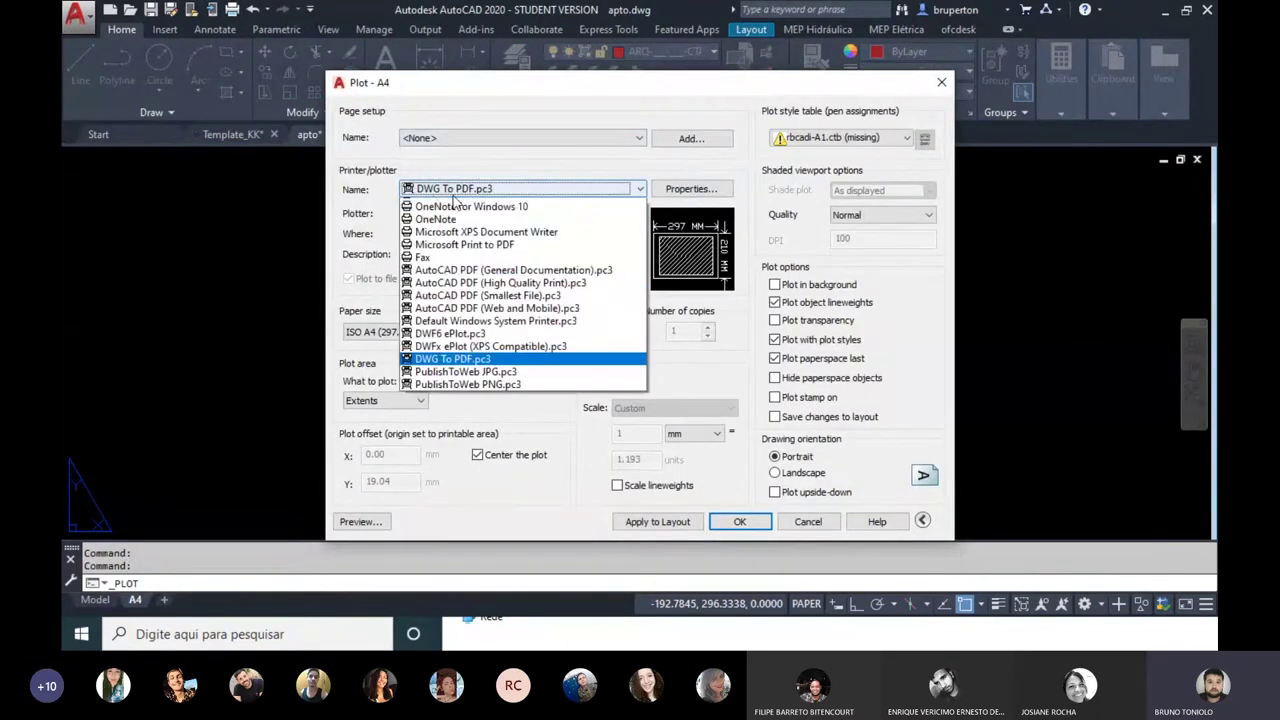
left_click(482, 186)
left_click_drag(518, 83, 671, 80)
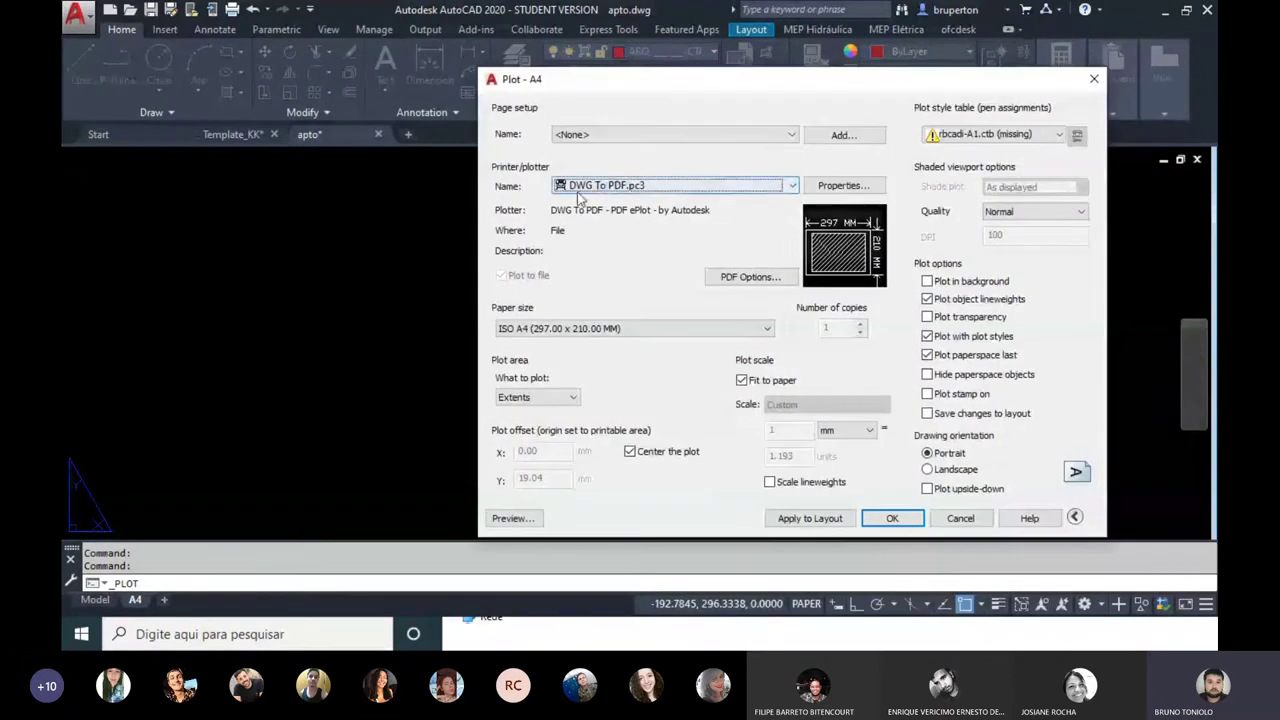
left_click(600, 190)
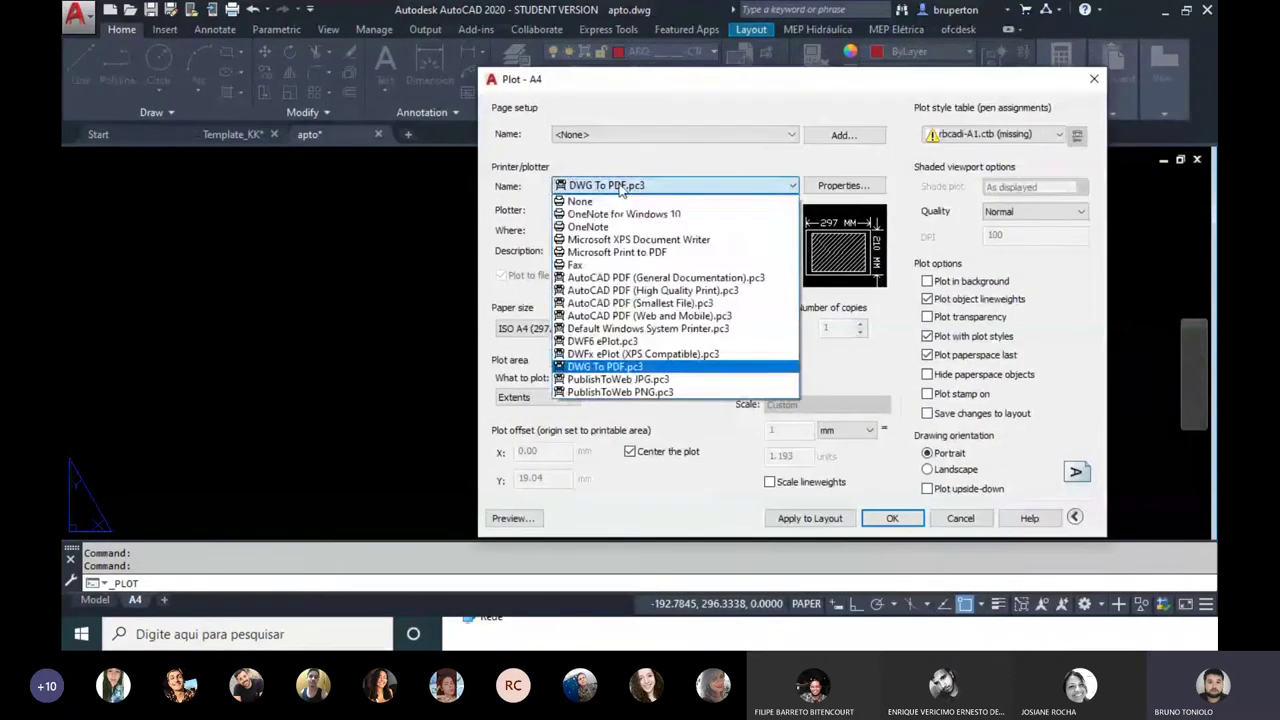
left_click(625, 192)
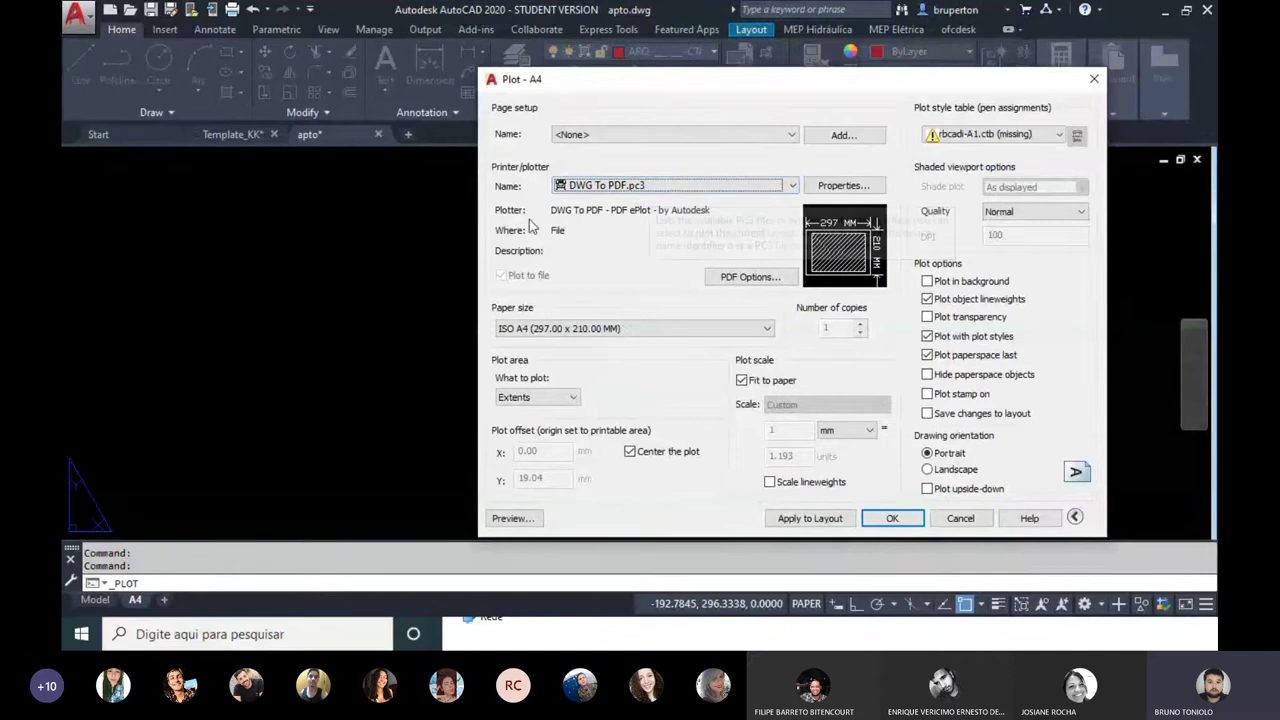
left_click(512, 518)
key("super")
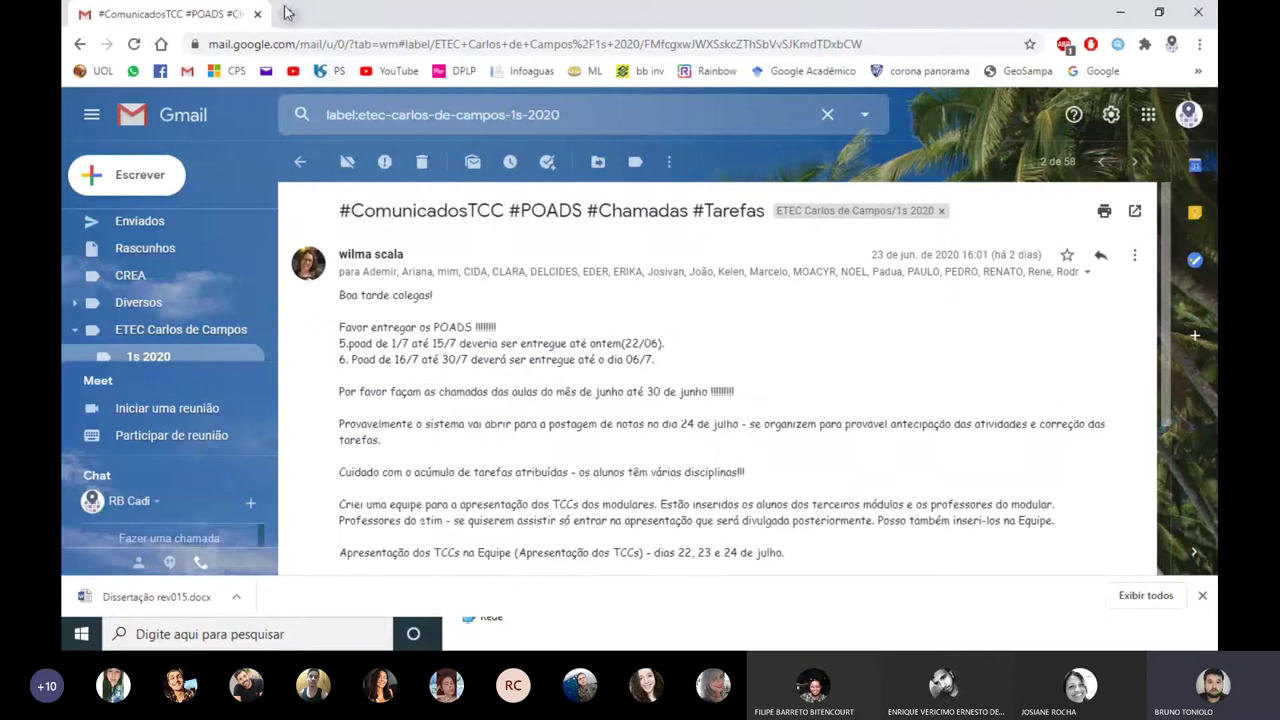
Step: Search Google Images for 'plotter' in a new Chrome tab
left_click(289, 14)
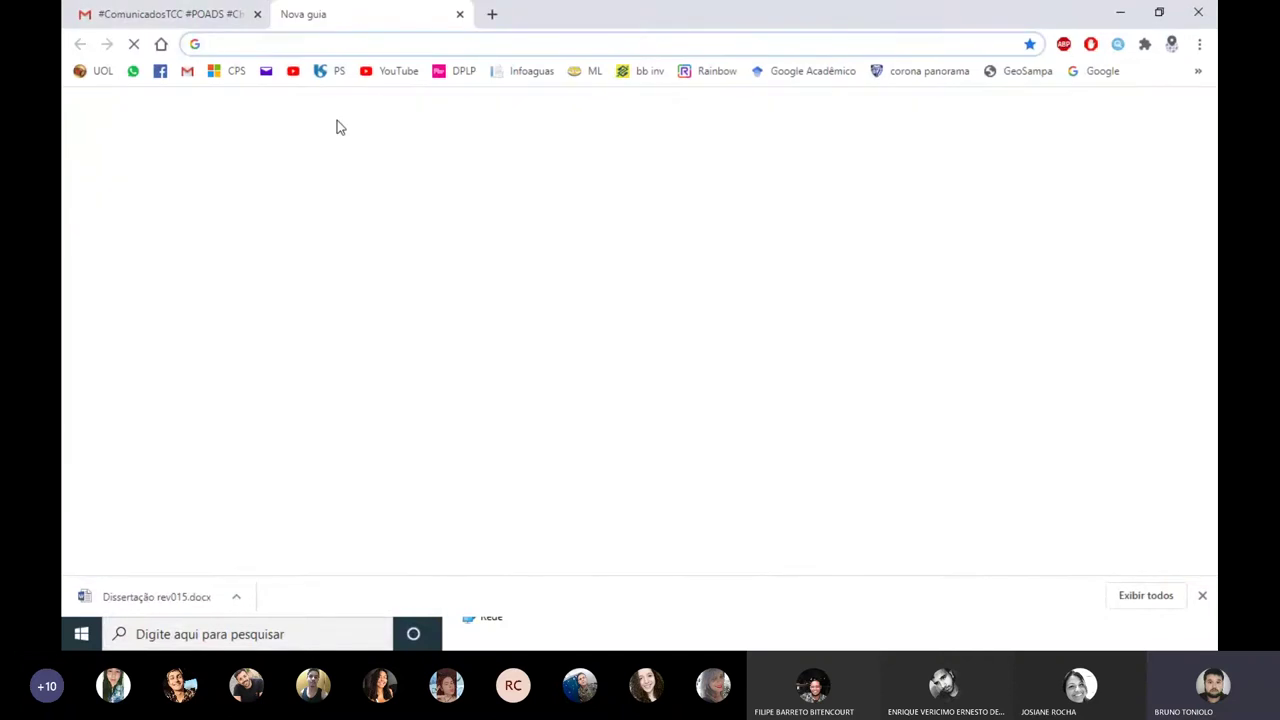
type("plottt")
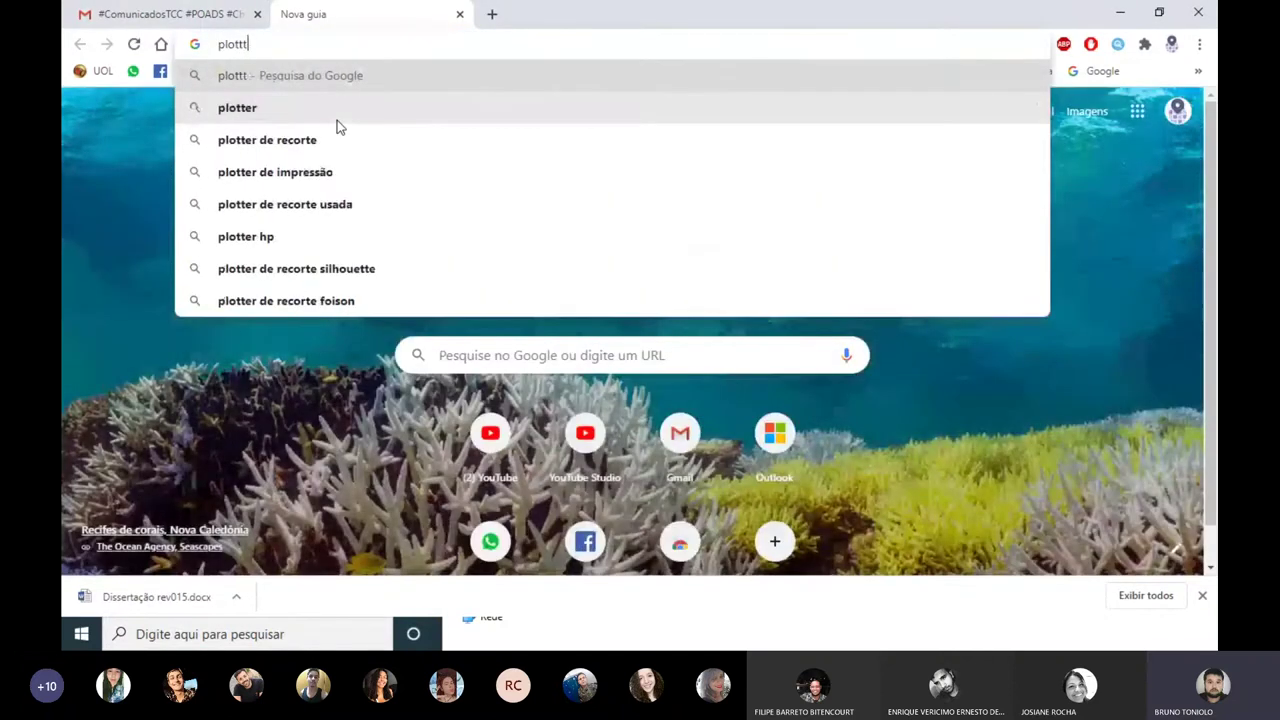
key("BackSpace")
type("er")
key("Return")
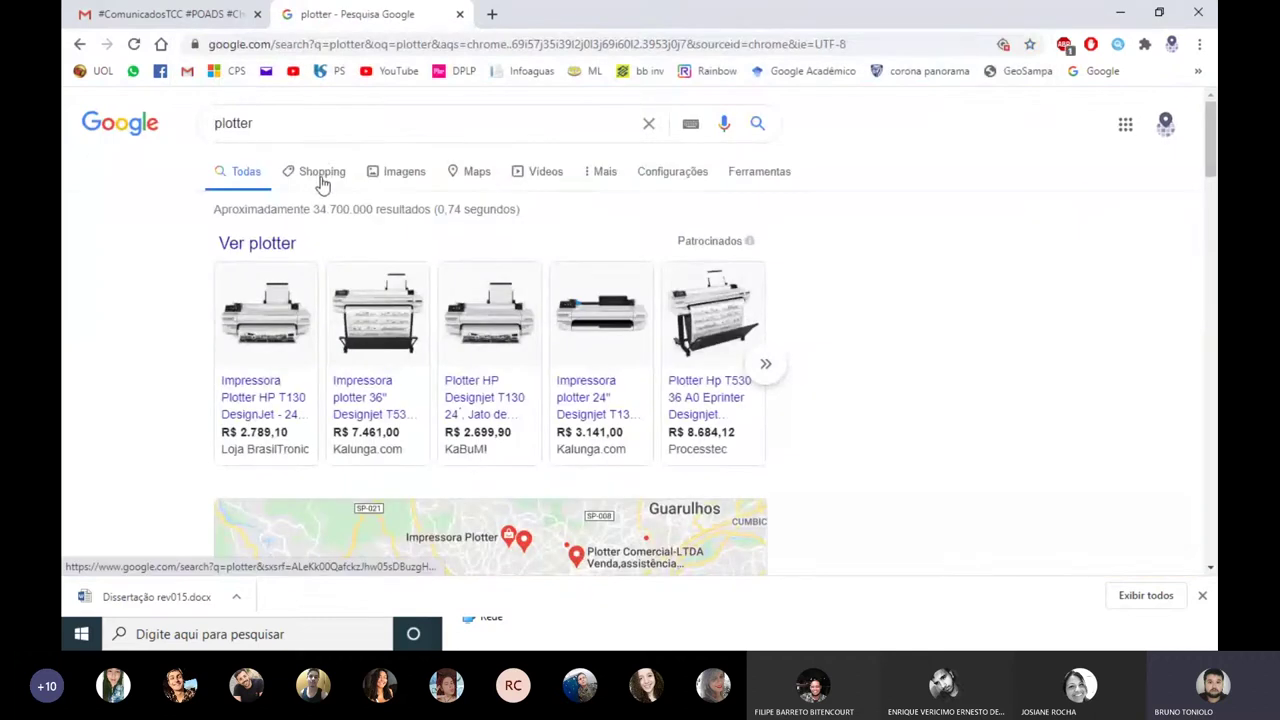
left_click(414, 178)
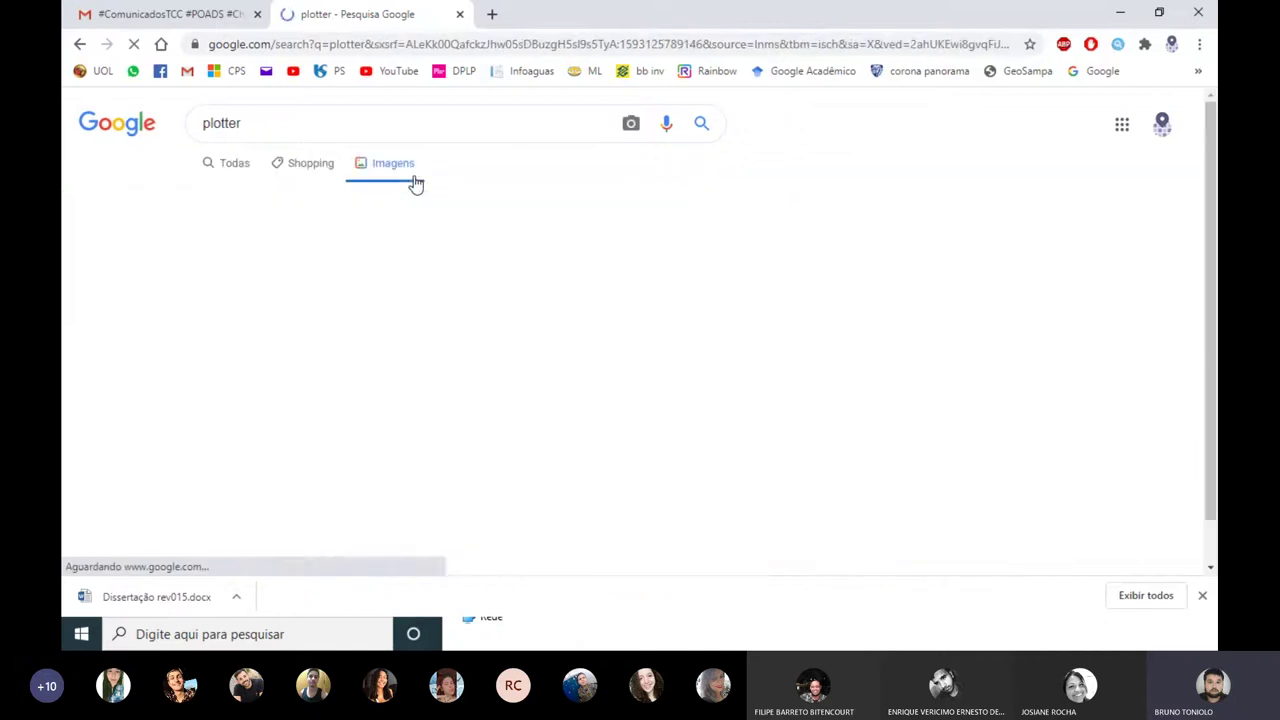
Step: Open the HP T130 listing, then preview the HP L28500 and Canon iPF 770 images
scroll(540, 292, "down", 1)
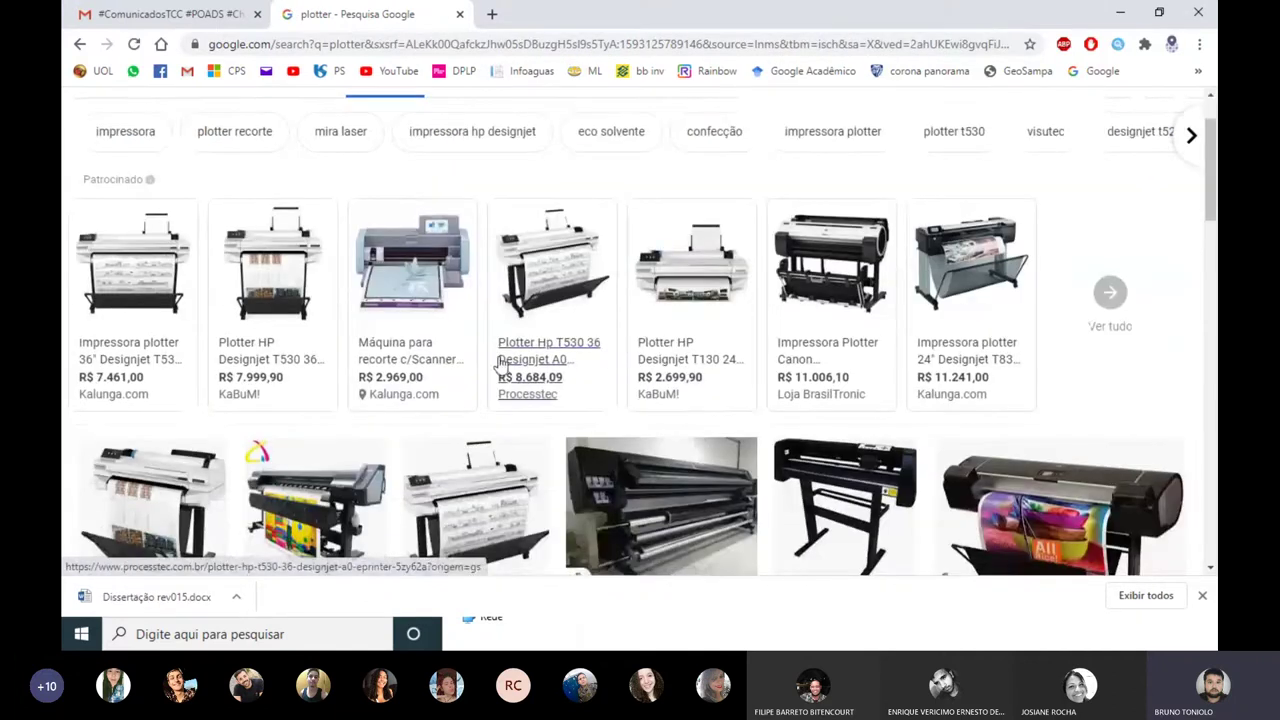
left_click(704, 262)
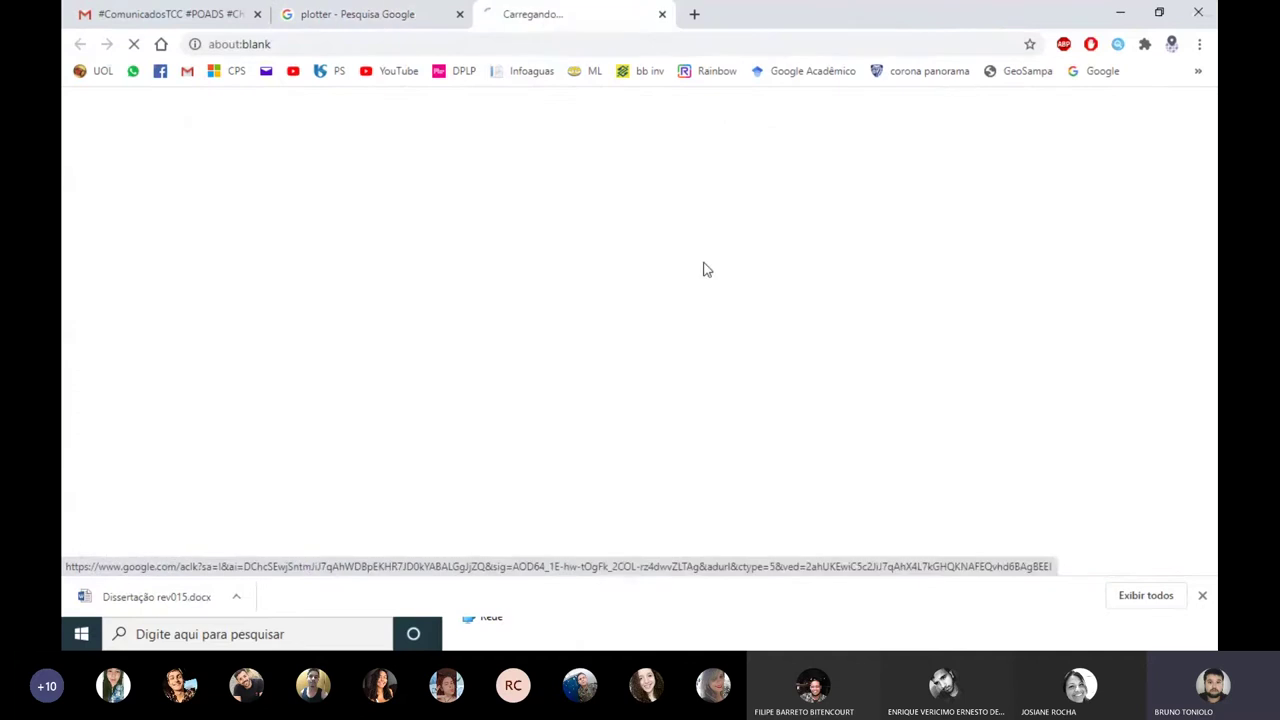
left_click(414, 24)
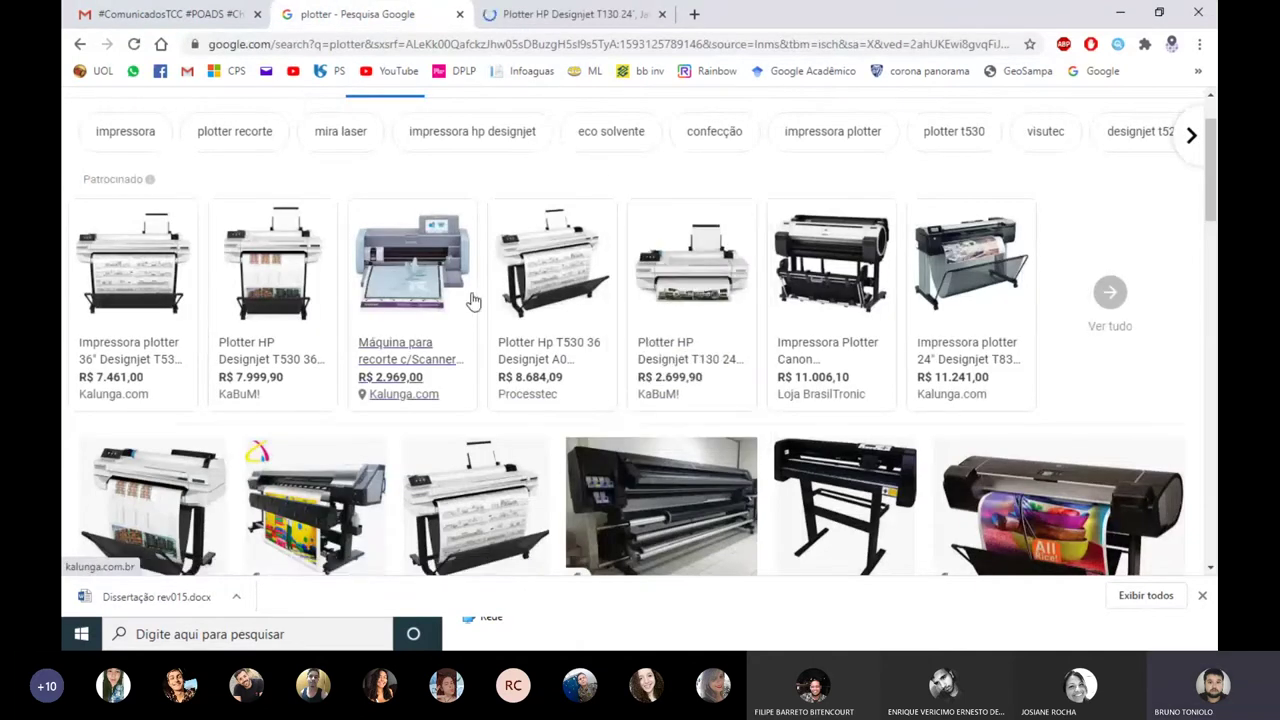
scroll(620, 418, "down", 2)
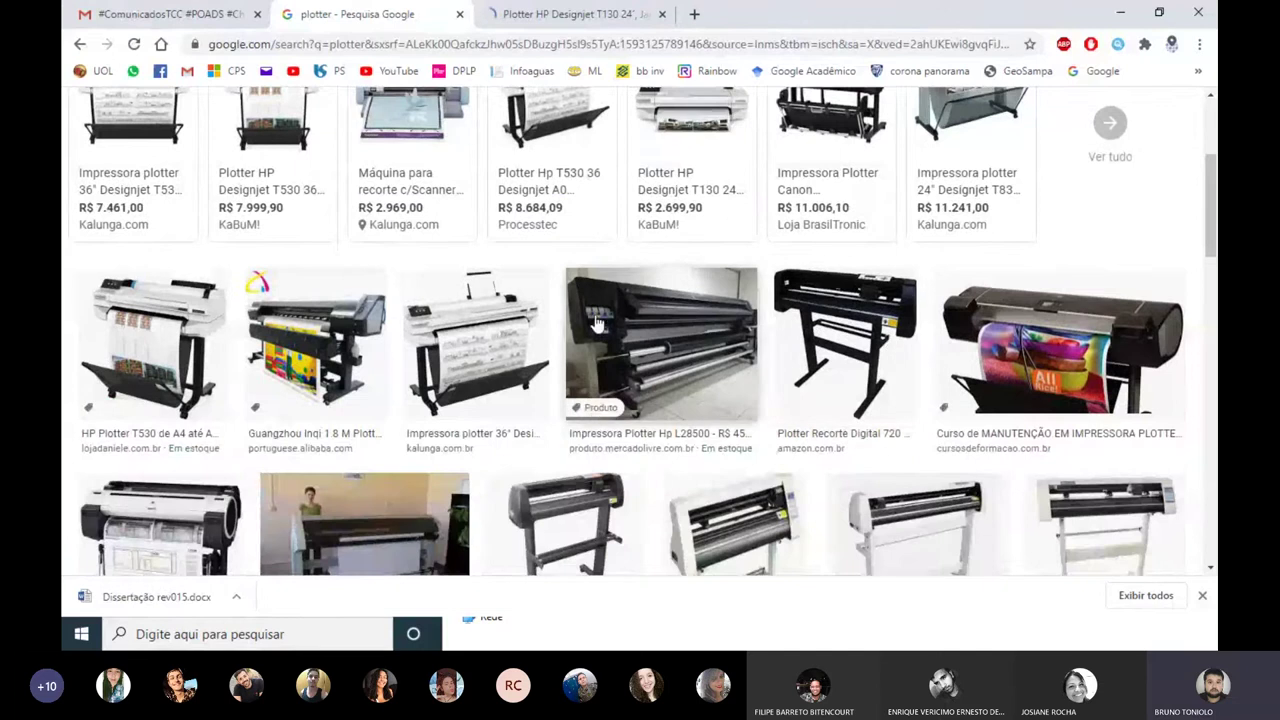
left_click(675, 323)
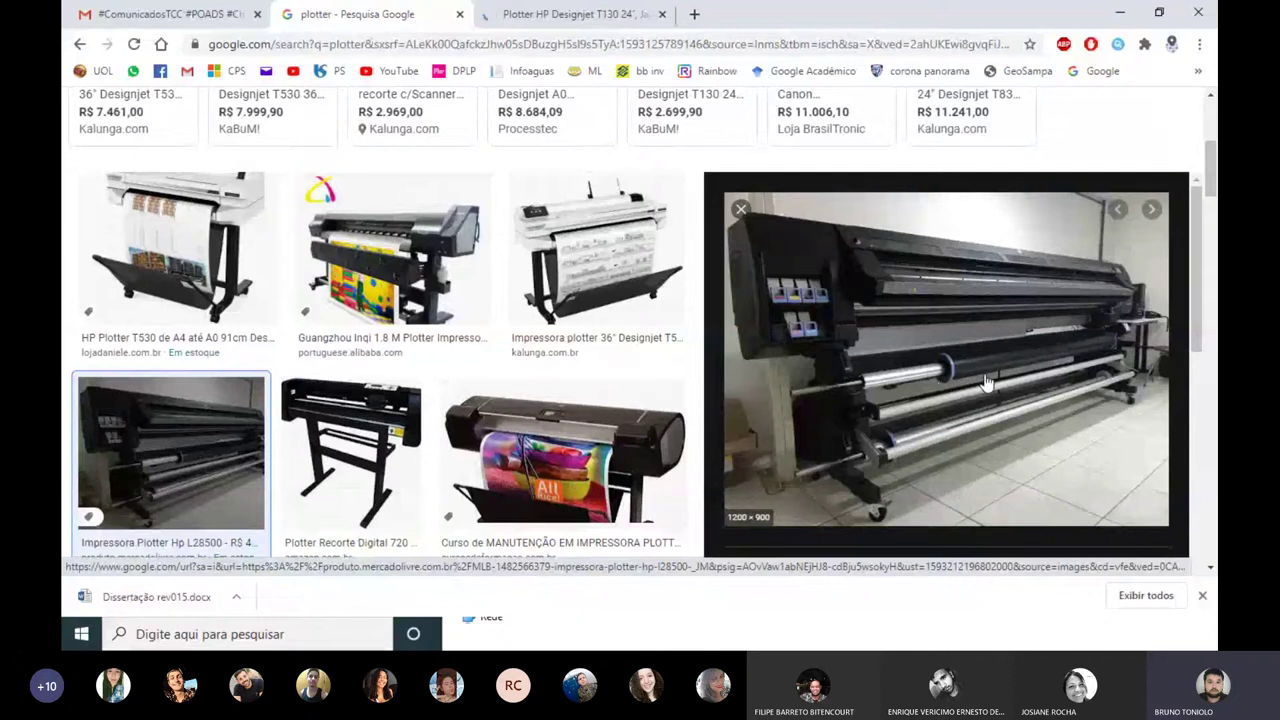
scroll(443, 394, "down", 2)
scroll(829, 320, "down", 1)
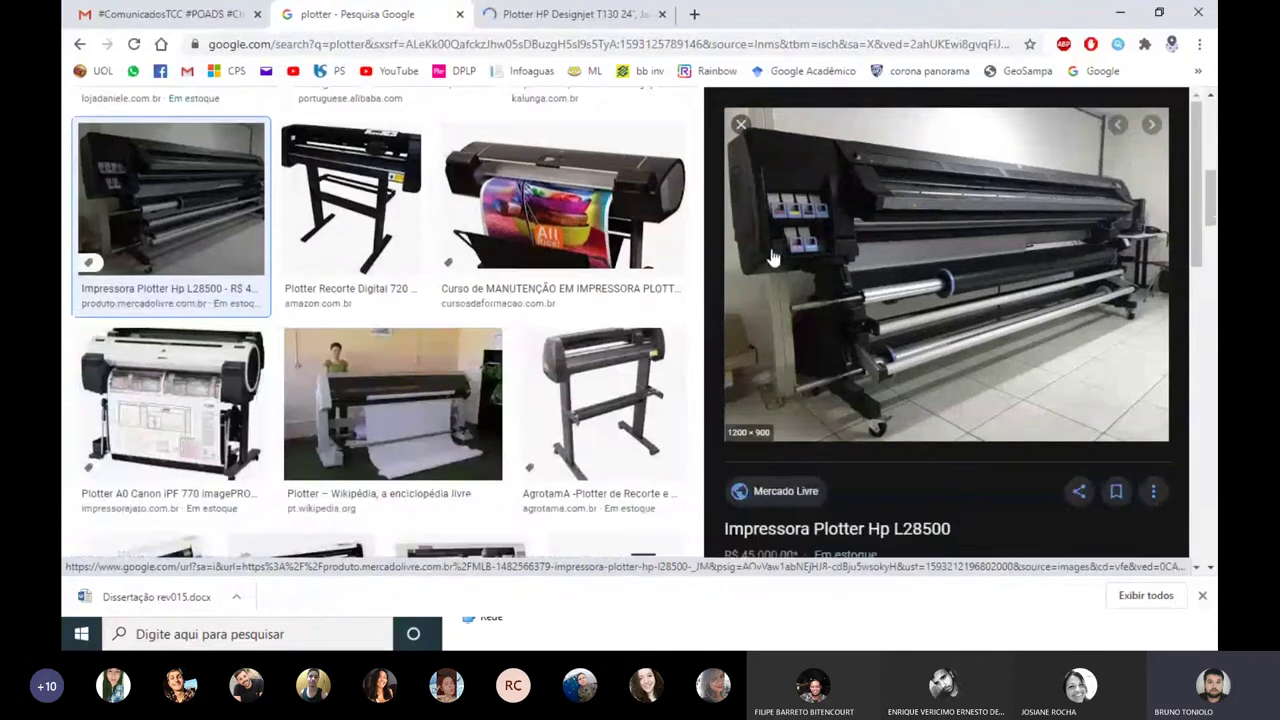
left_click(172, 405)
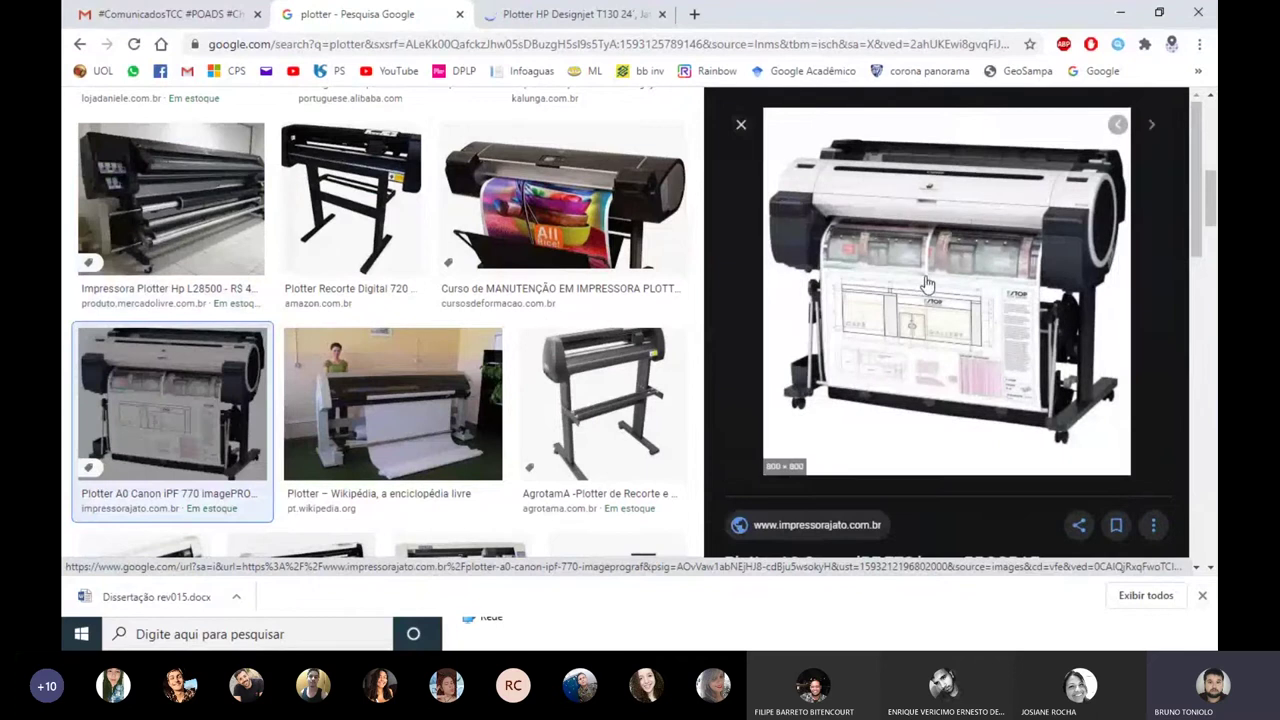
scroll(928, 284, "up", 1)
scroll(705, 318, "up", 2)
scroll(724, 301, "up", 3)
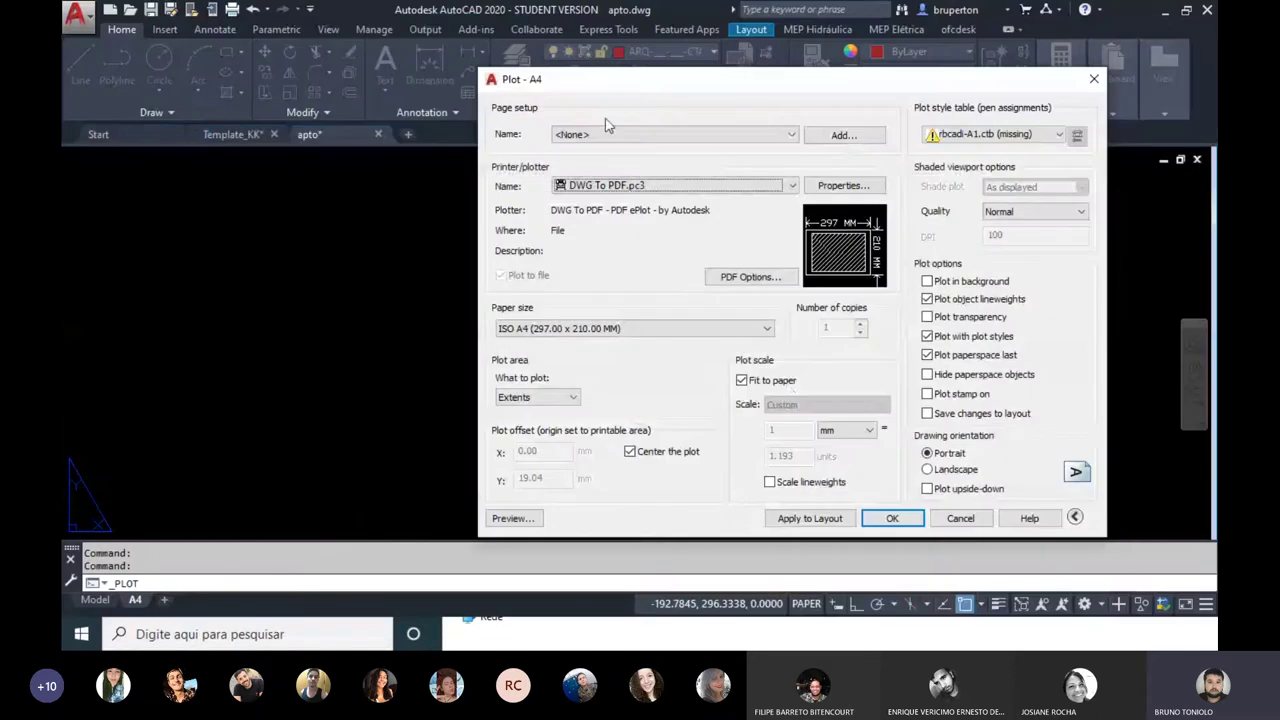
Step: Reposition the Plot – A4 dialog and keep ISO A4 (297 x 210 mm) as the paper size
left_click_drag(560, 80, 285, 92)
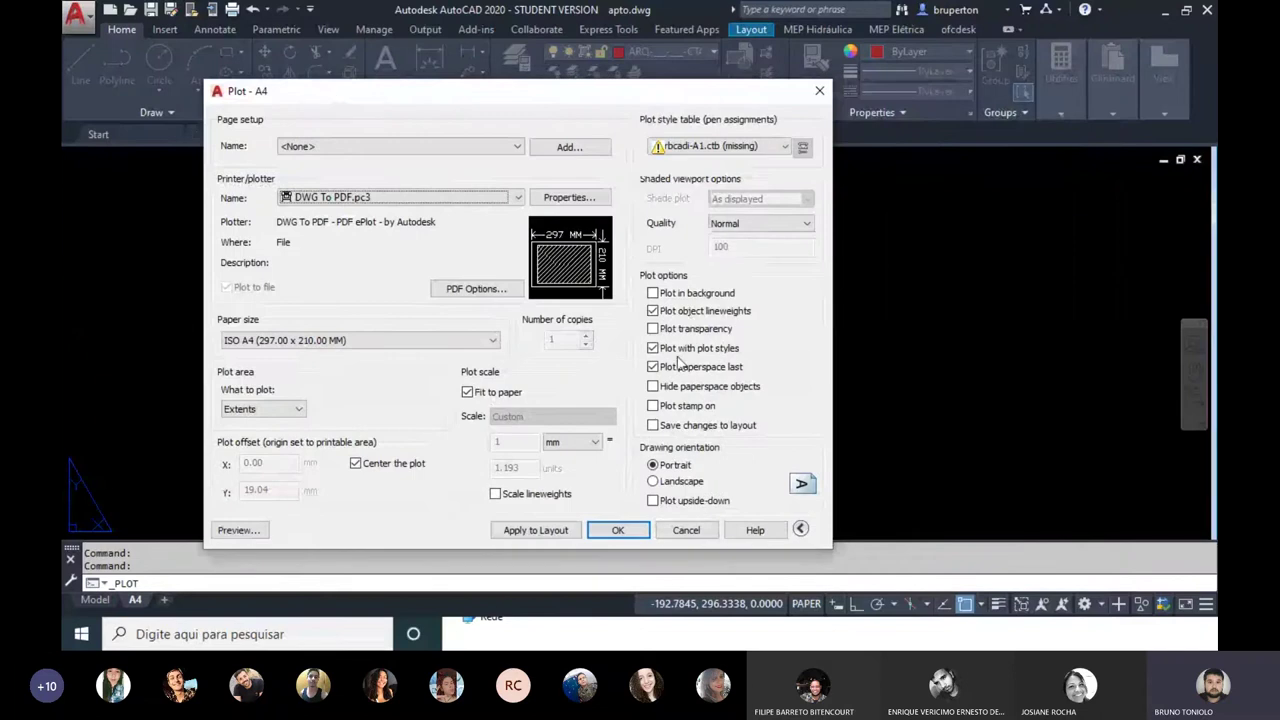
left_click_drag(432, 98, 540, 82)
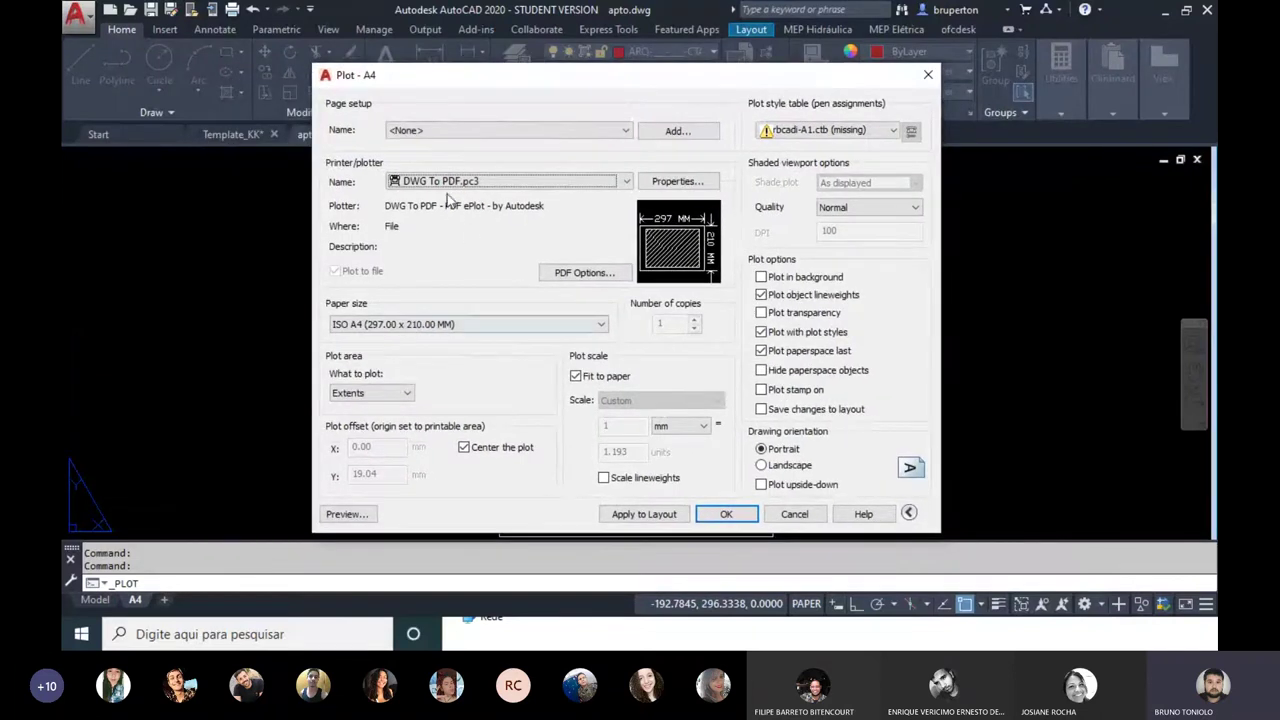
left_click(414, 326)
left_click(440, 366)
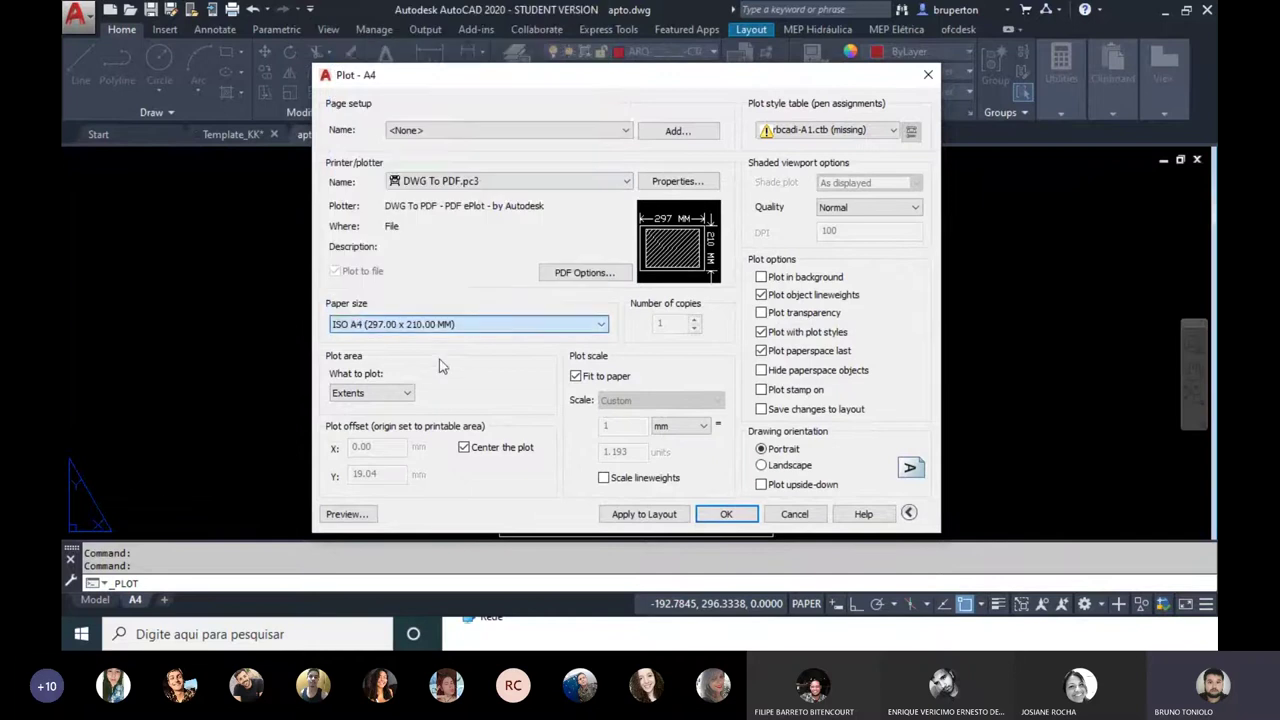
left_click(408, 326)
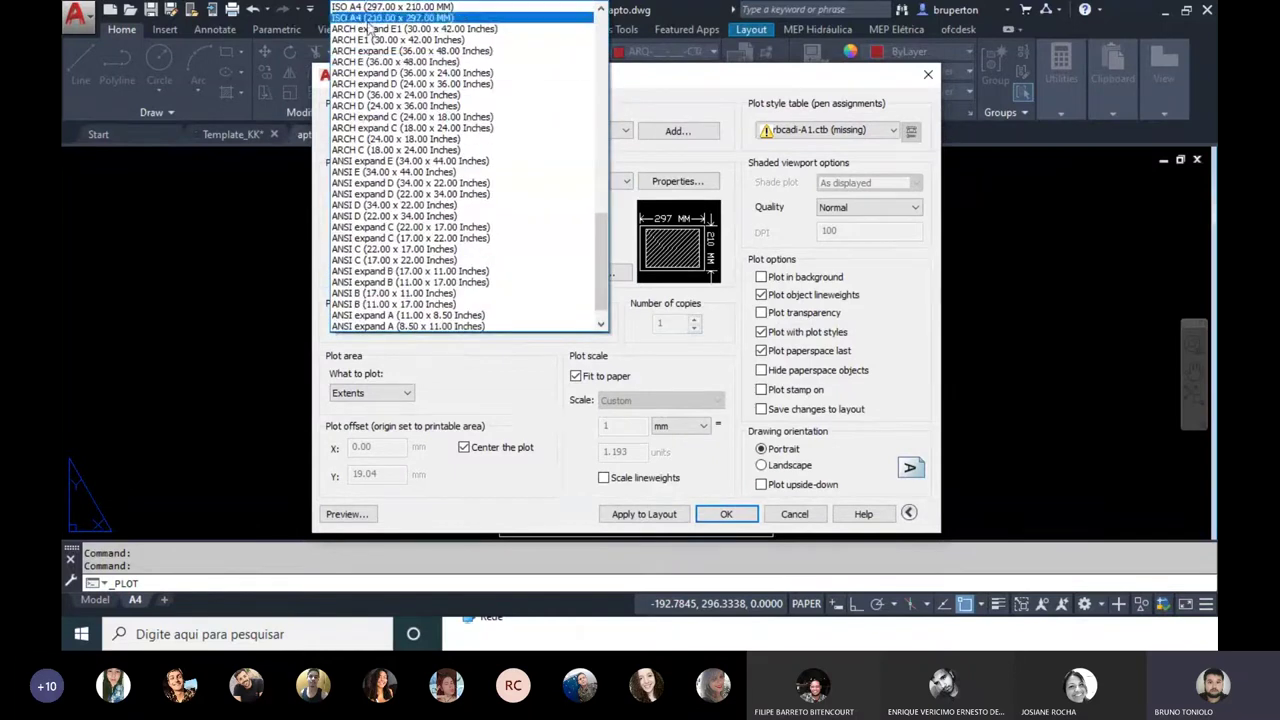
left_click(358, 7)
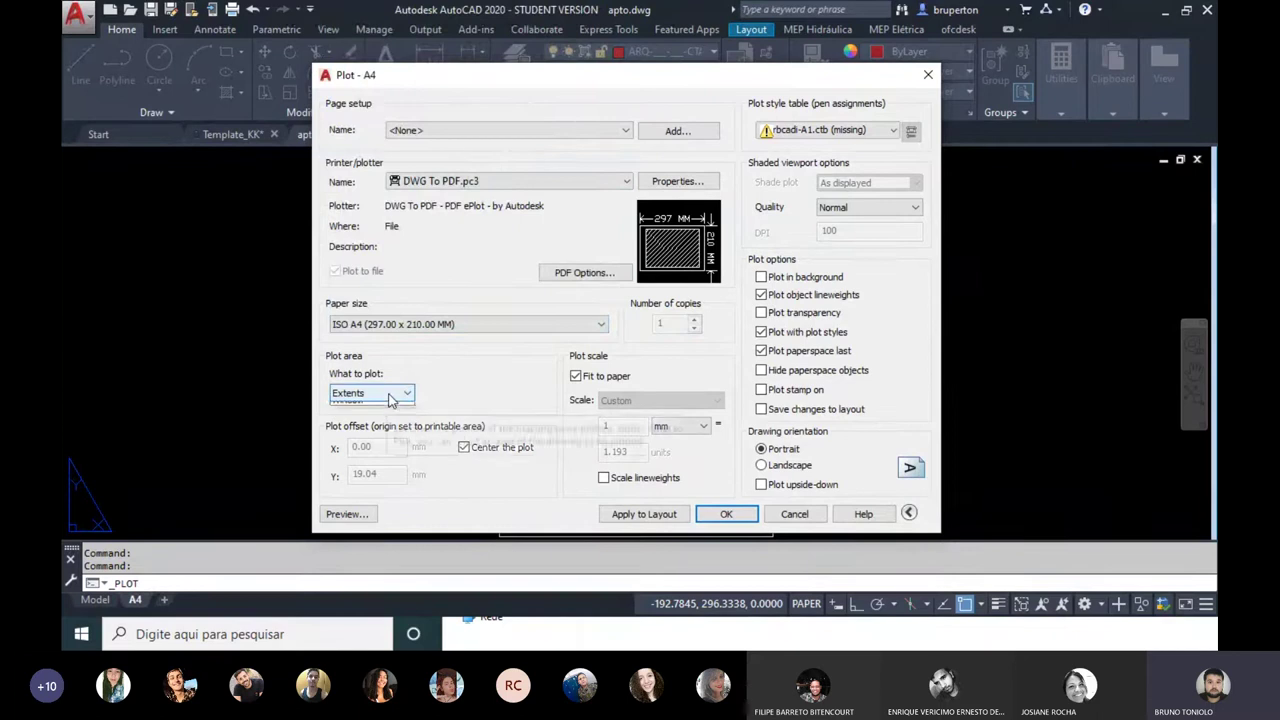
Step: Show the What to plot choices: Display, Extents, Layout and Window
left_click(340, 395)
left_click(352, 390)
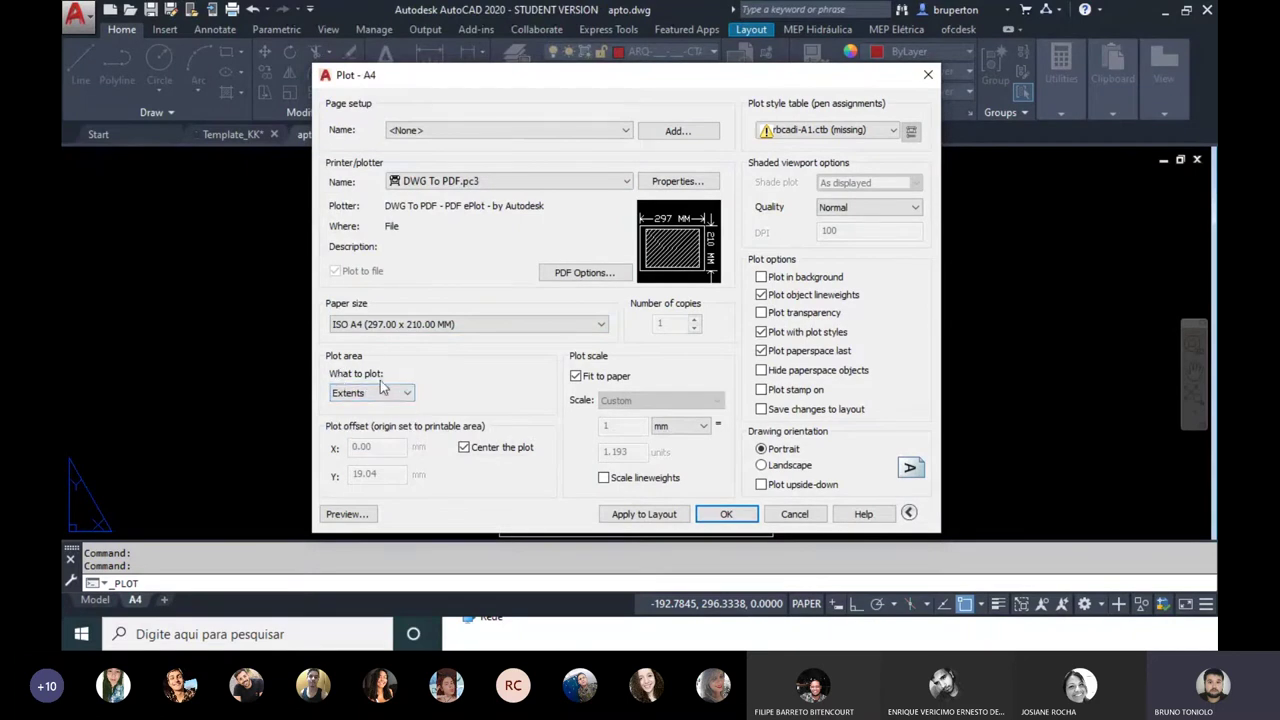
left_click(368, 398)
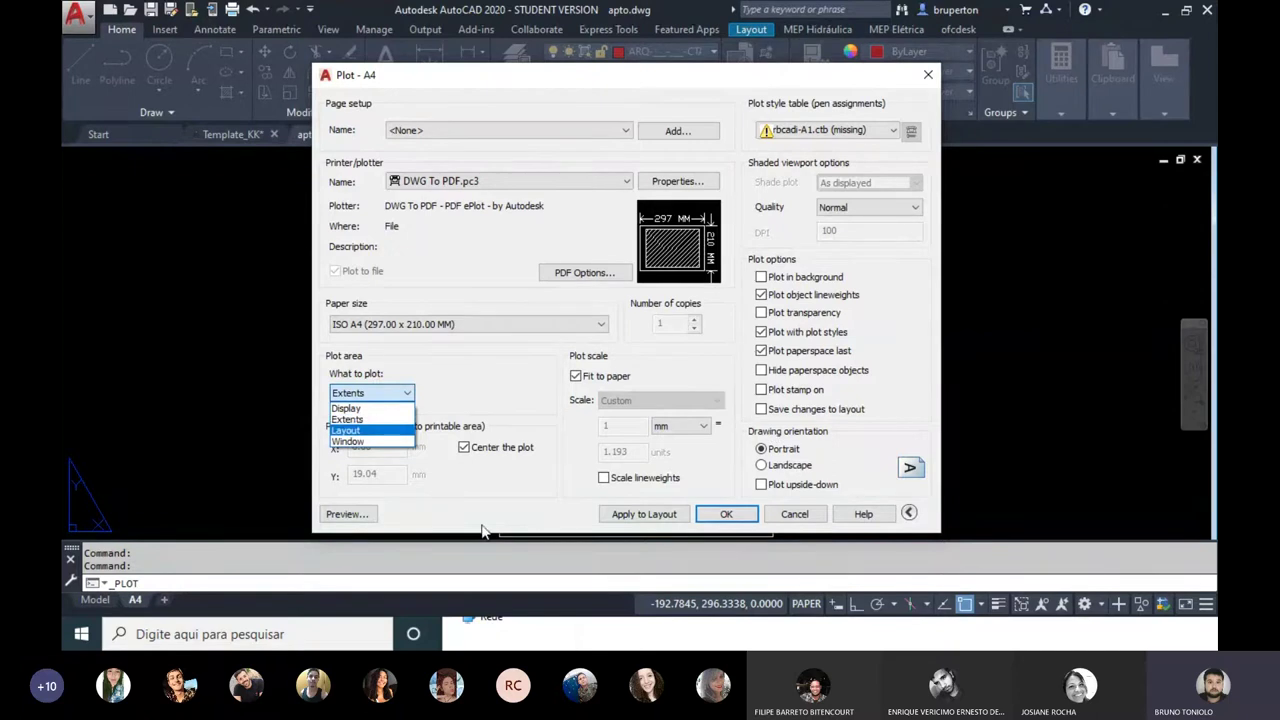
Step: Plot a Window spanning the A4 sheet from its top-left to bottom-right corner
left_click(362, 394)
left_click(357, 395)
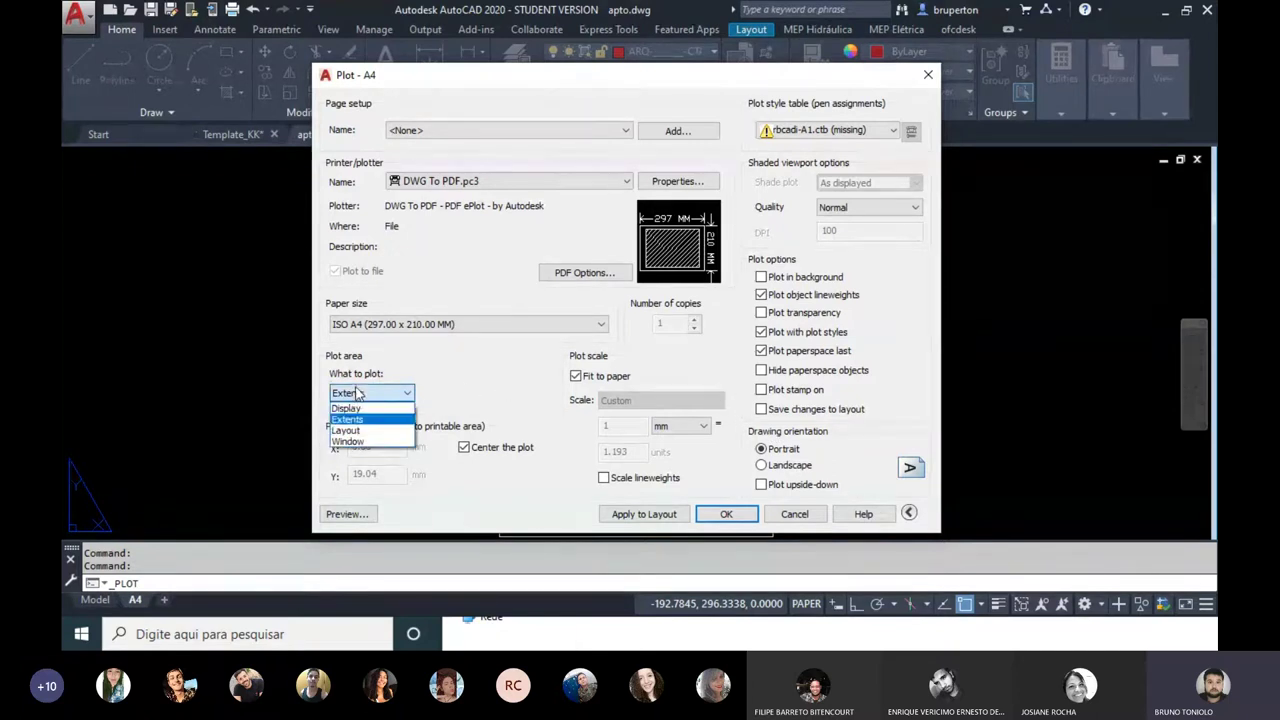
left_click(357, 394)
left_click(357, 394)
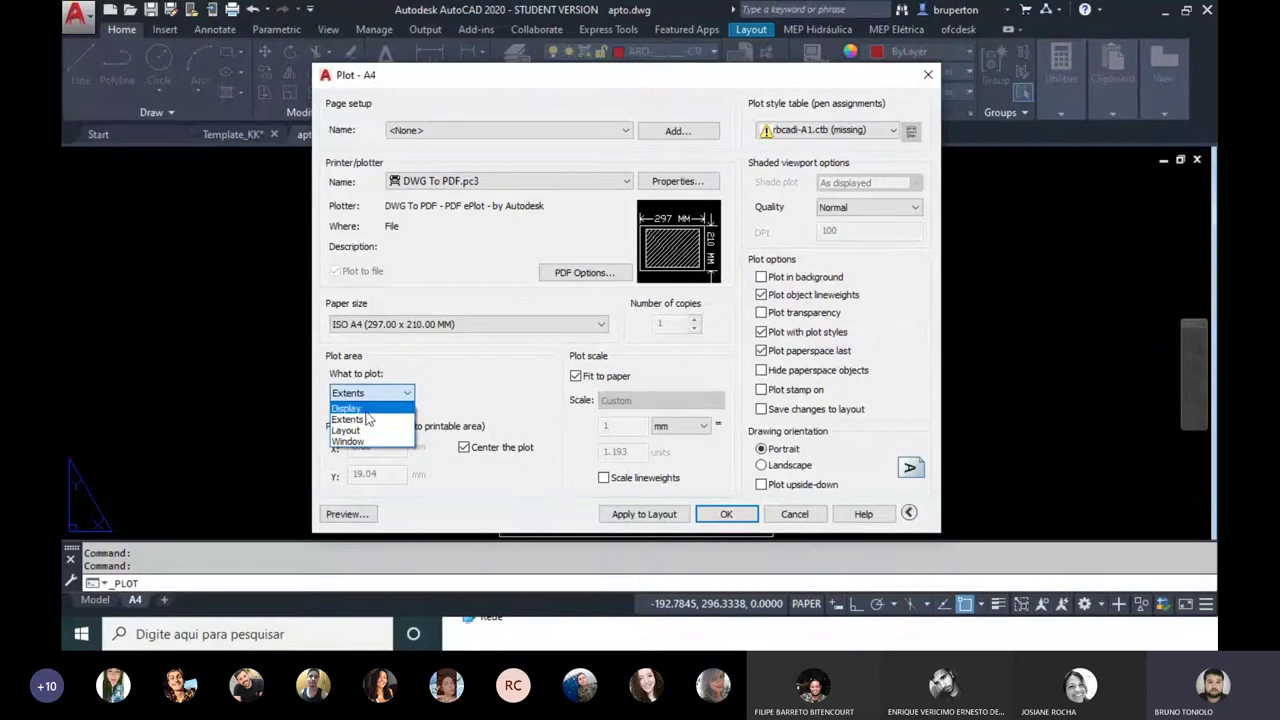
left_click(342, 442)
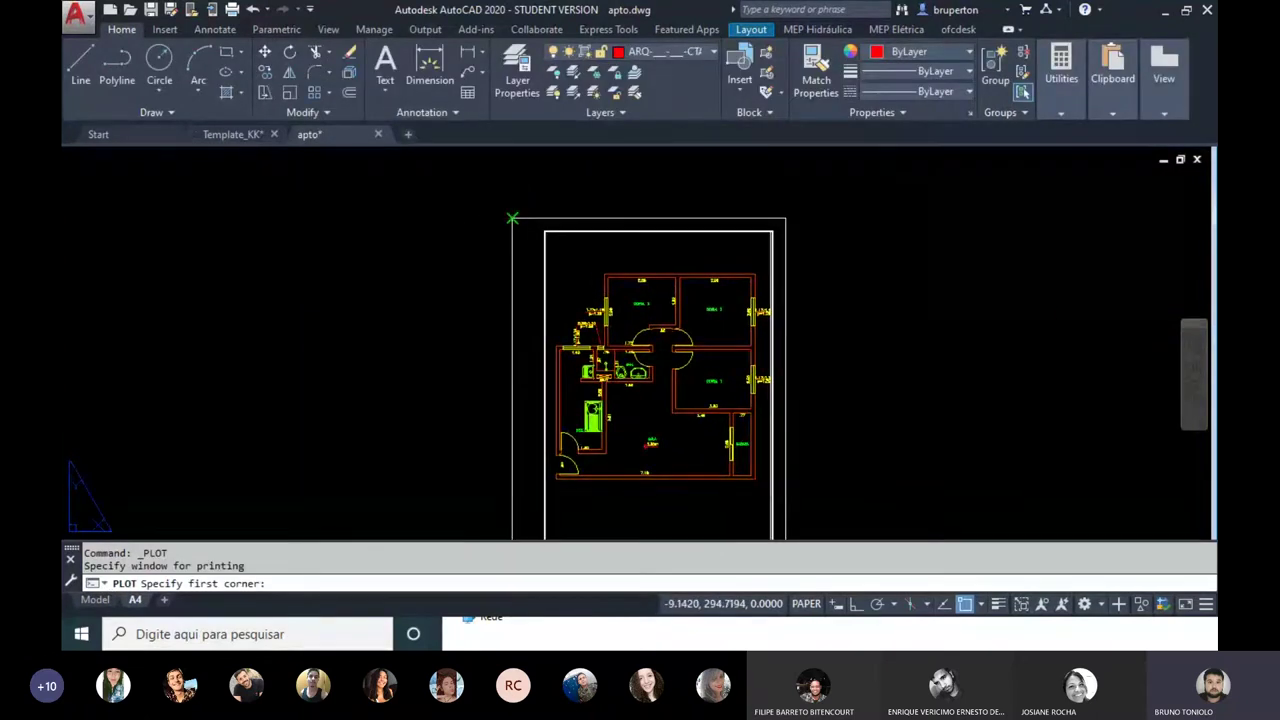
left_click(512, 218)
scroll(512, 218, "down", 3)
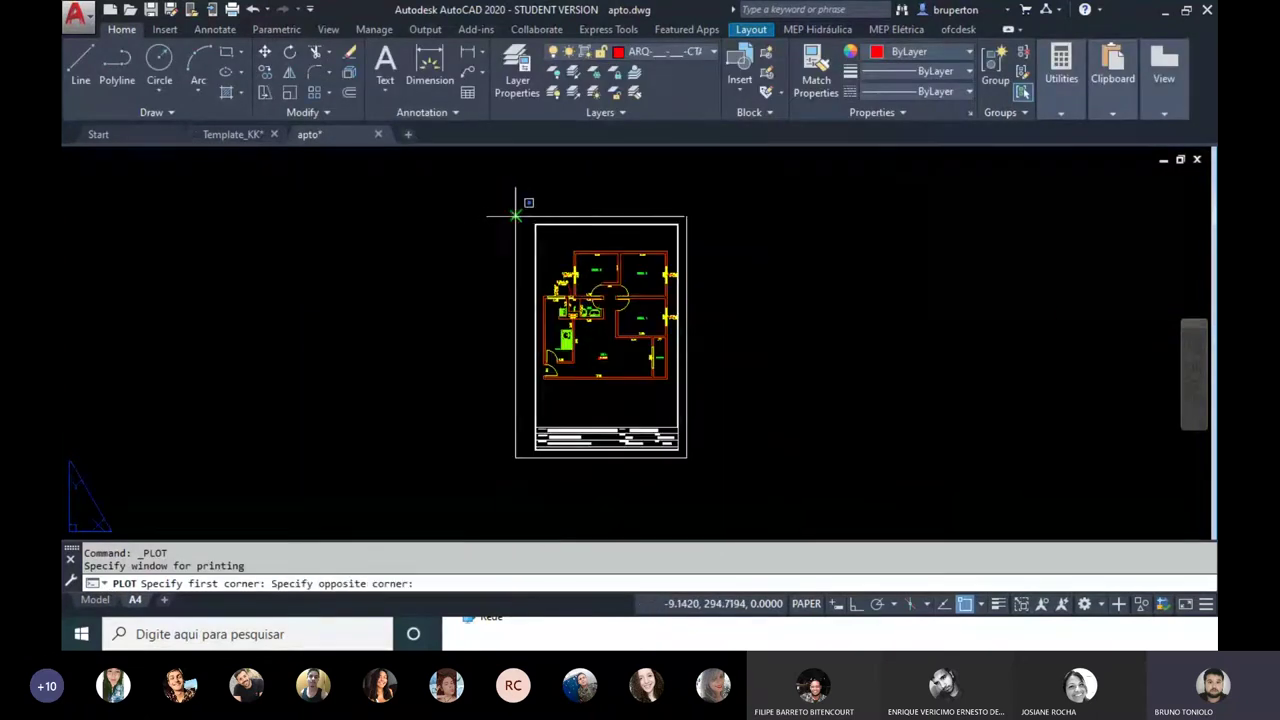
left_click(686, 457)
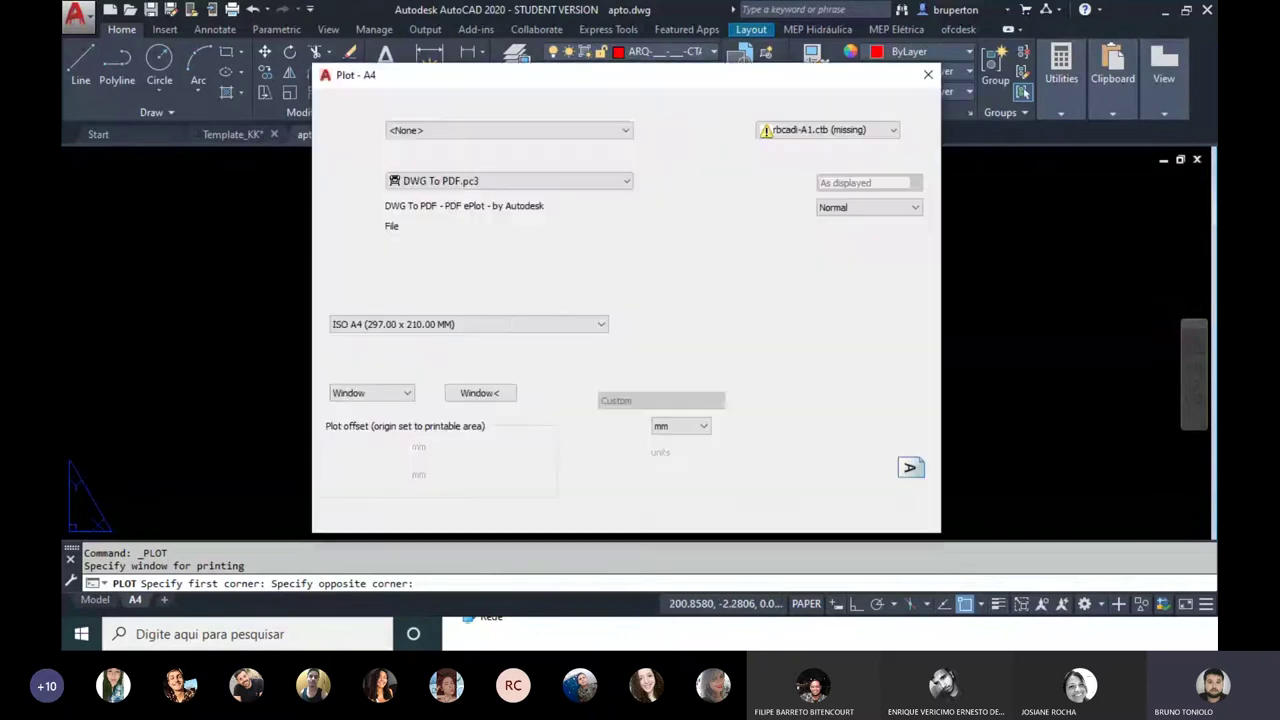
left_click(460, 323)
left_click(432, 355)
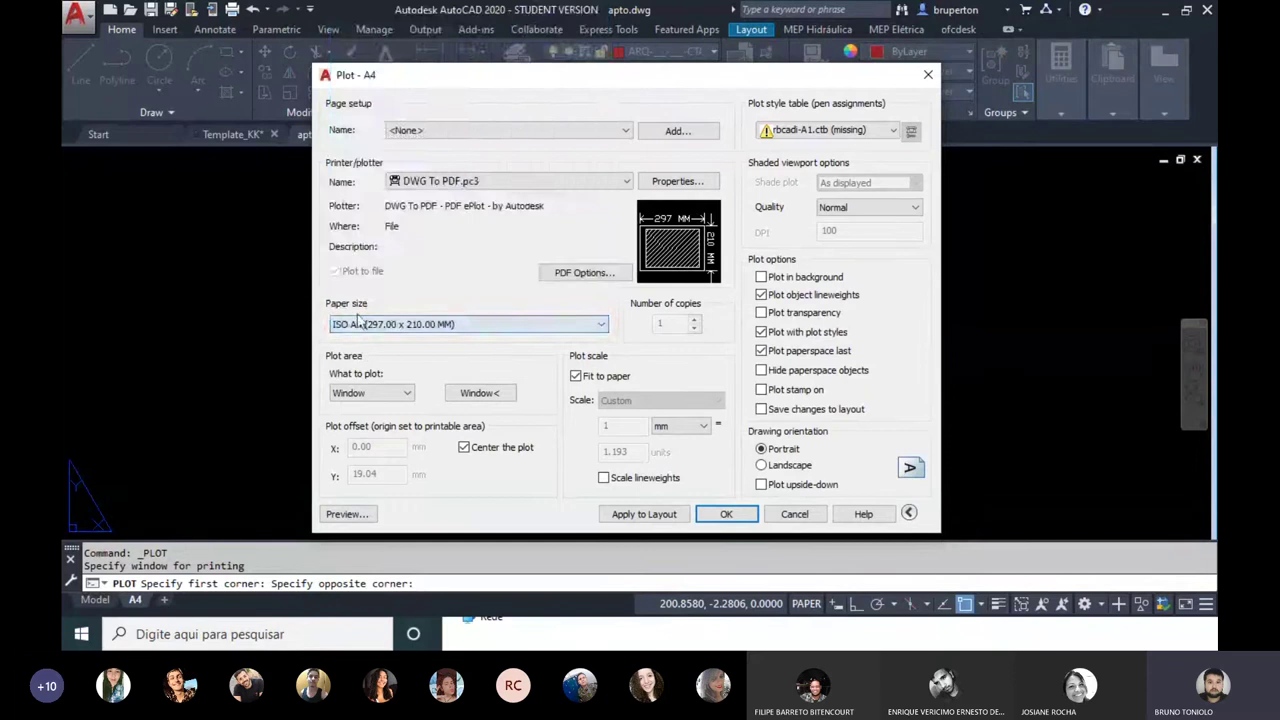
left_click(364, 324)
scroll(440, 168, "up", 3)
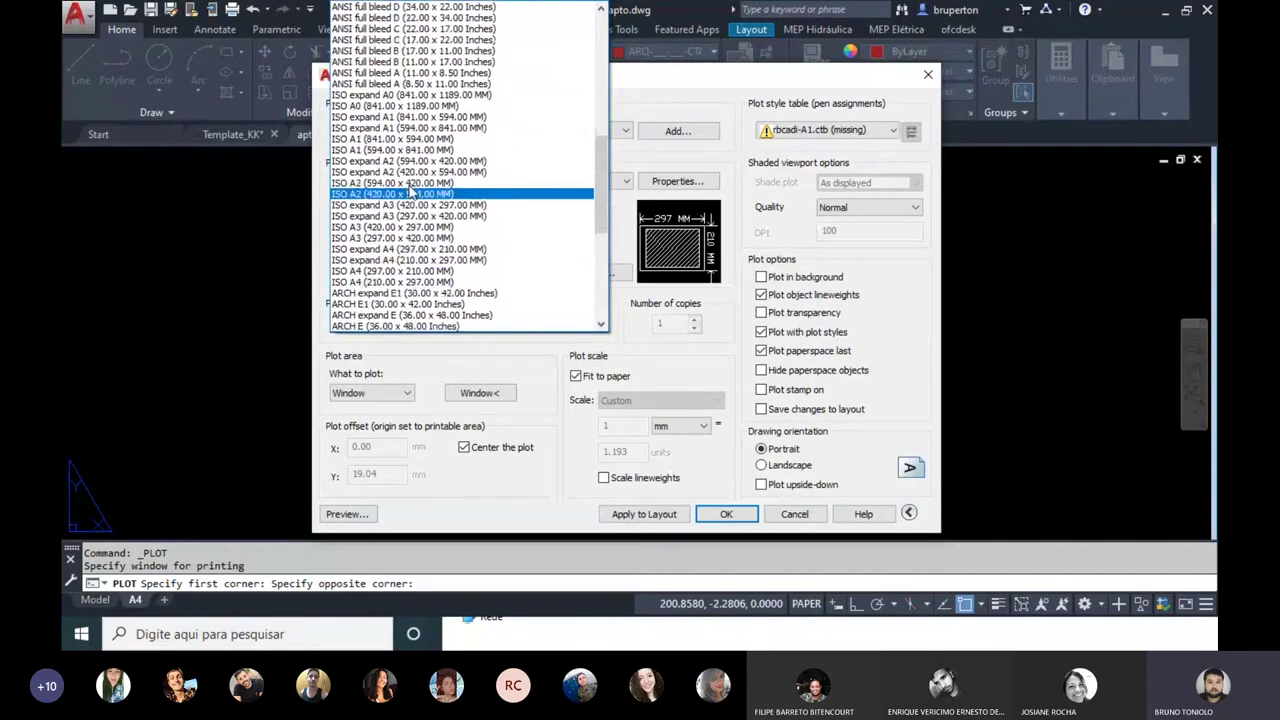
scroll(420, 140, "up", 3)
scroll(412, 120, "up", 2)
scroll(413, 120, "up", 3)
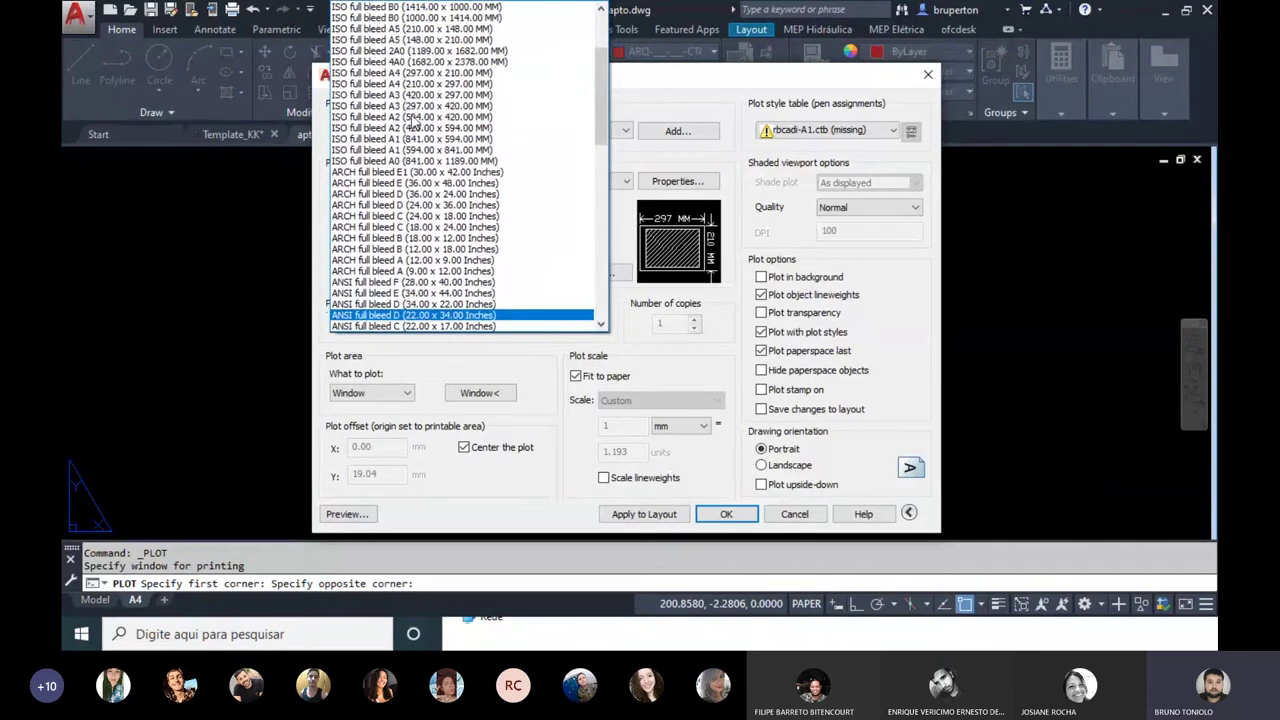
scroll(400, 90, "up", 4)
scroll(391, 60, "up", 1)
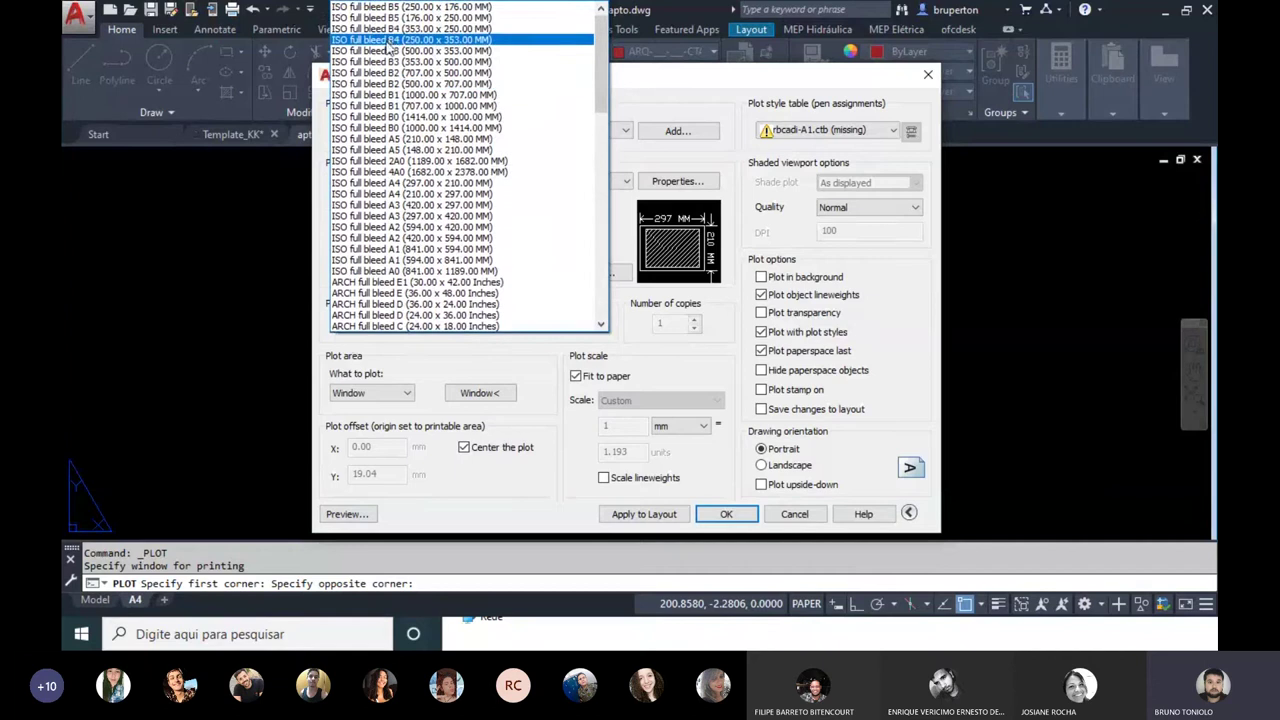
scroll(480, 80, "down", 3)
left_click_drag(603, 85, 603, 262)
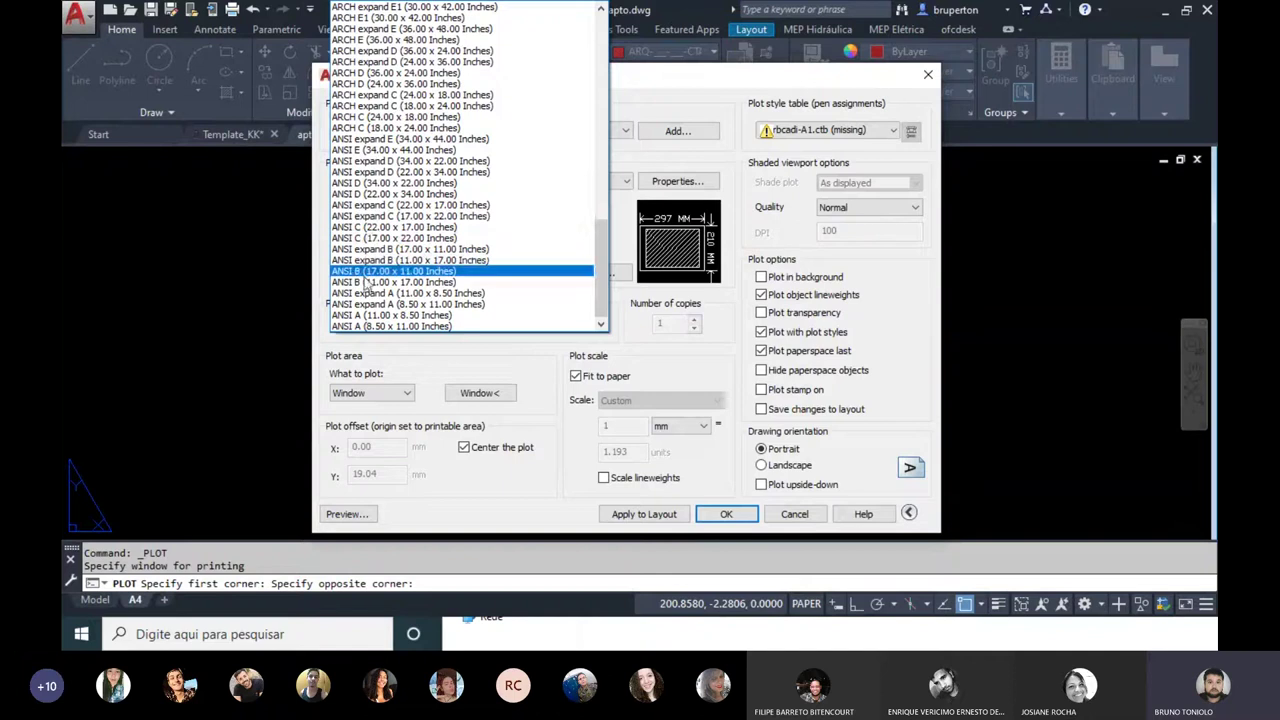
scroll(335, 250, "up", 2)
scroll(340, 230, "up", 1)
scroll(343, 210, "up", 1)
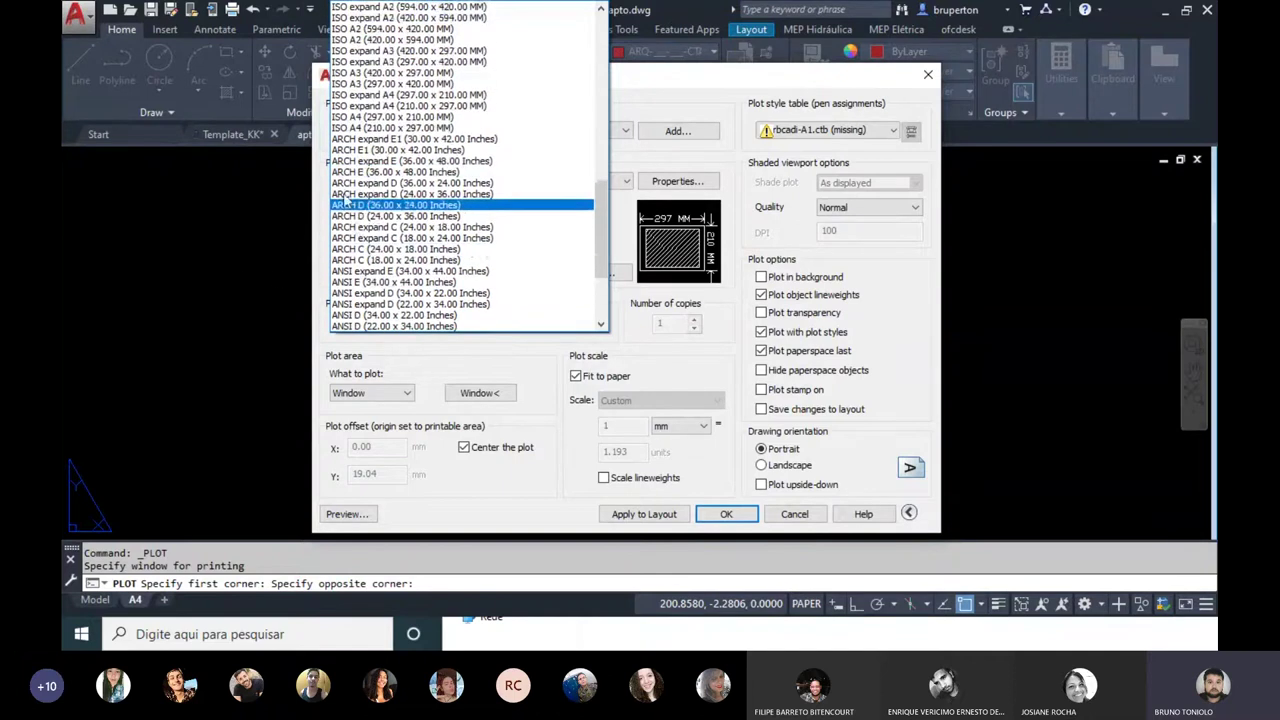
scroll(343, 180, "up", 1)
scroll(340, 150, "up", 1)
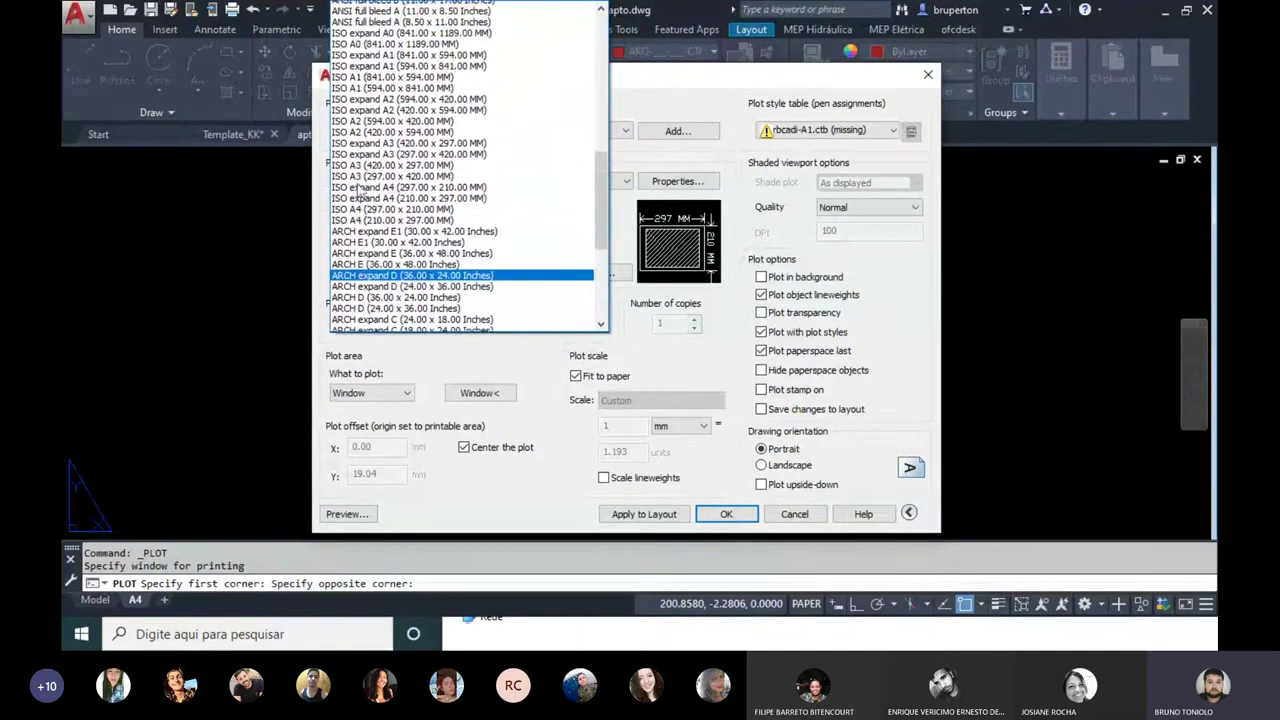
scroll(338, 115, "up", 1)
scroll(342, 112, "up", 1)
scroll(342, 115, "up", 1)
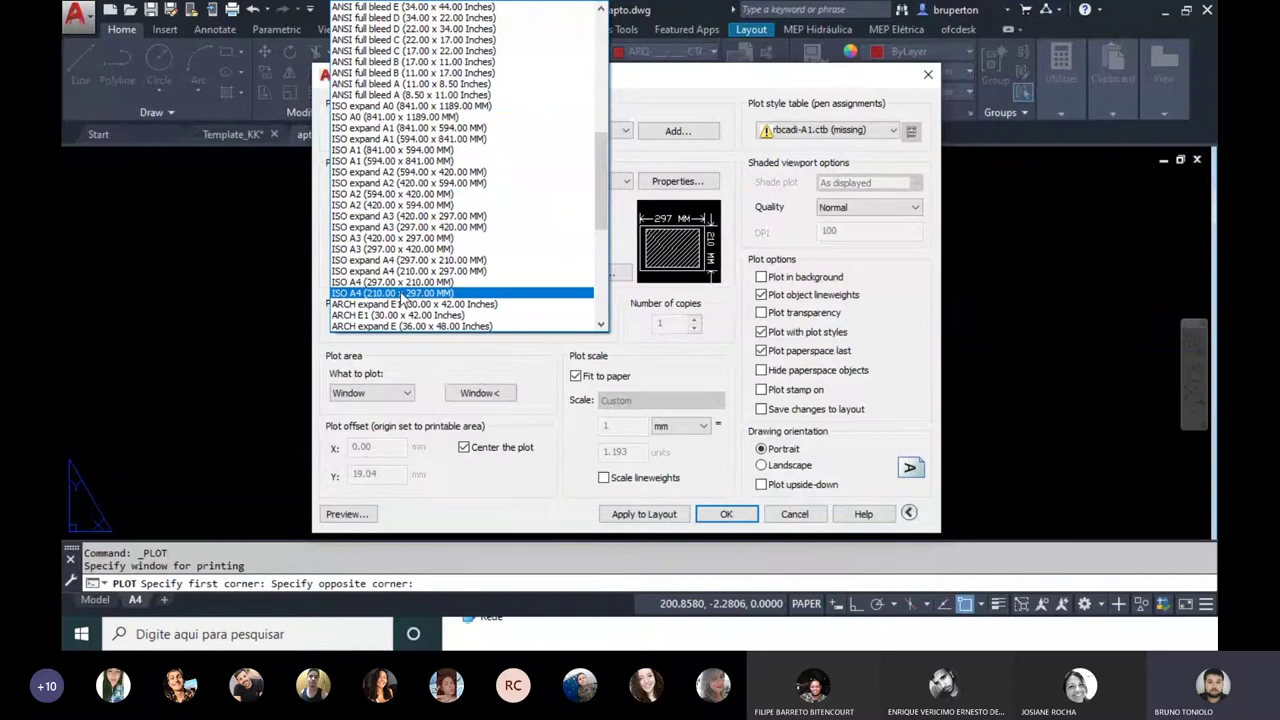
left_click(400, 284)
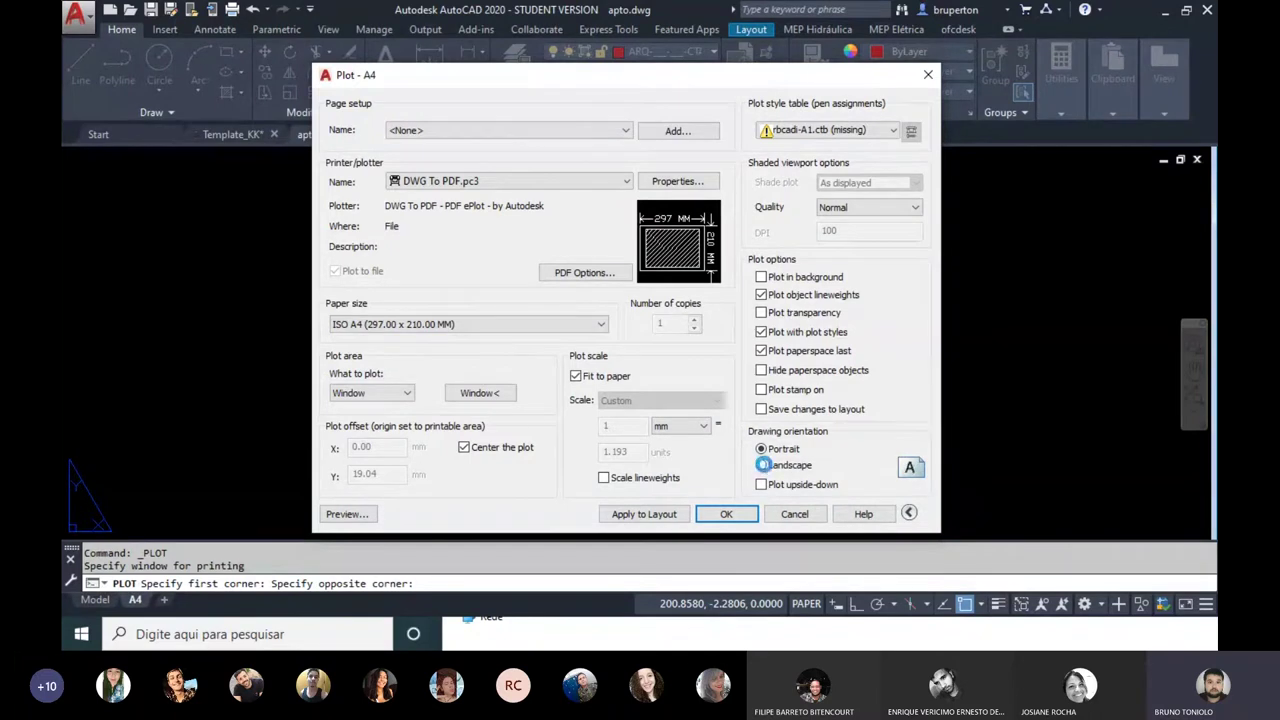
left_click(764, 466)
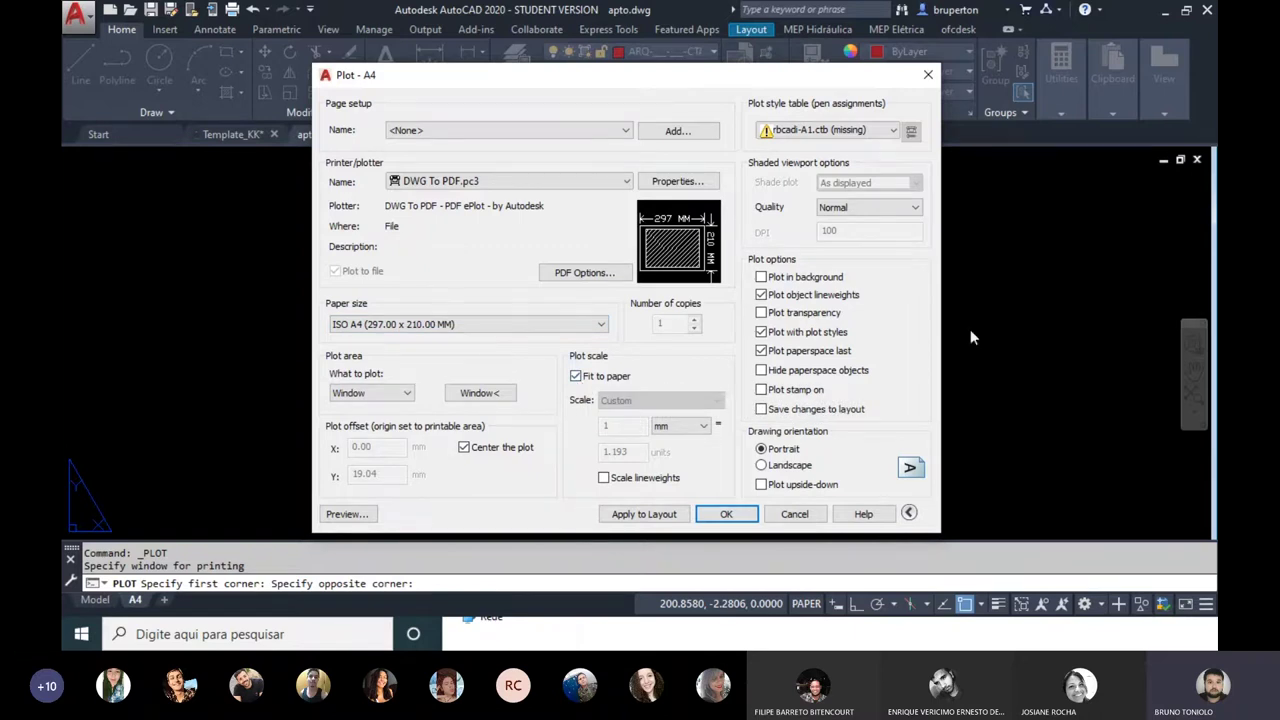
Step: Replace the missing pen table with acad.ctb as the plot style table
left_click_drag(820, 86, 766, 114)
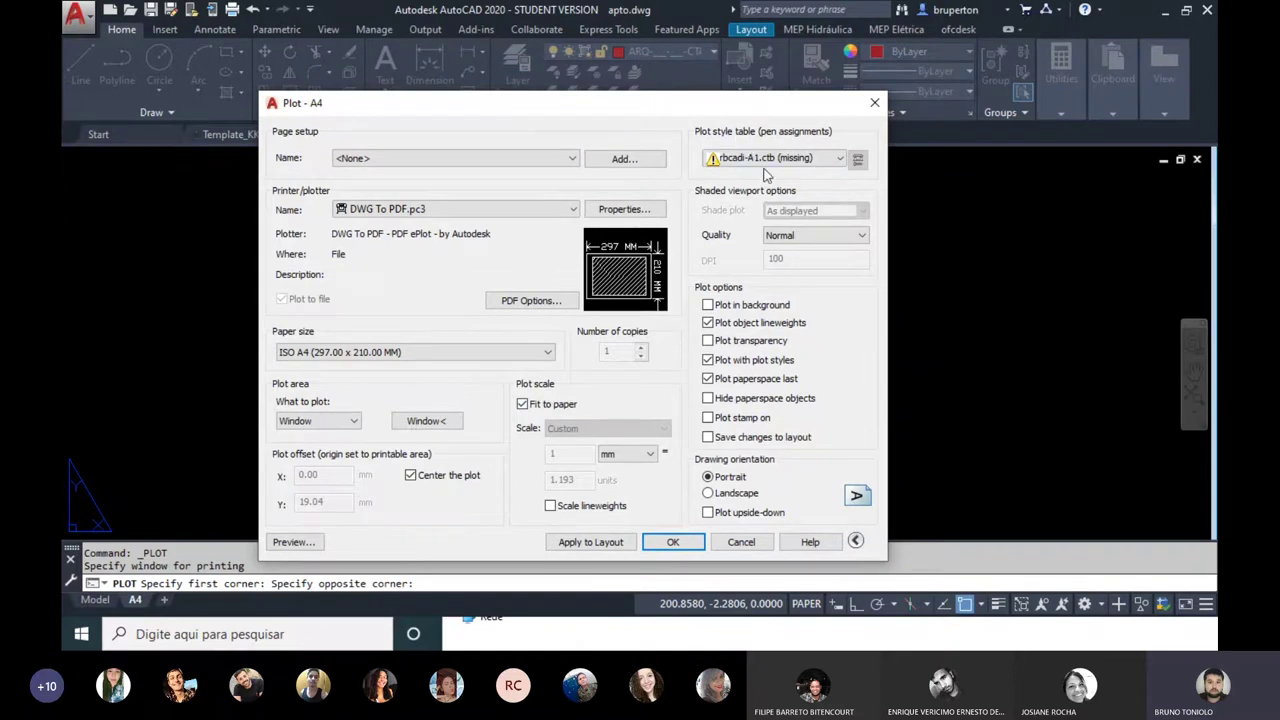
left_click(729, 160)
left_click(789, 176)
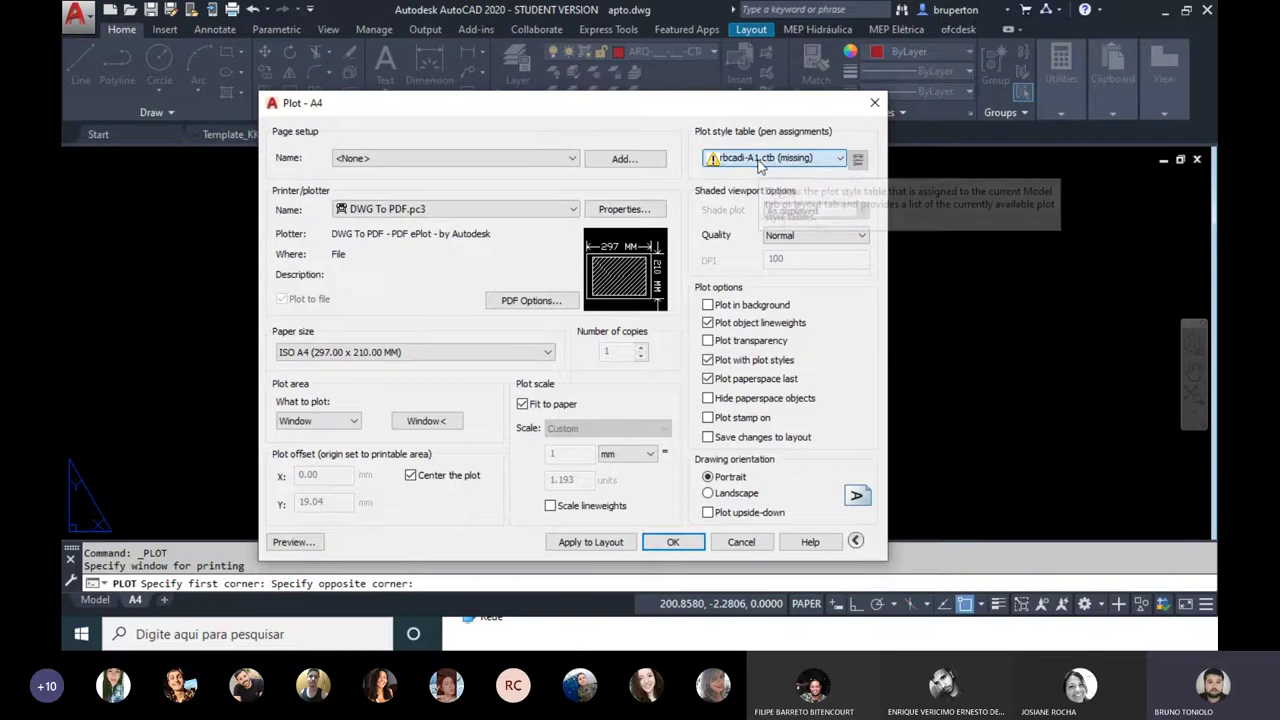
left_click(792, 165)
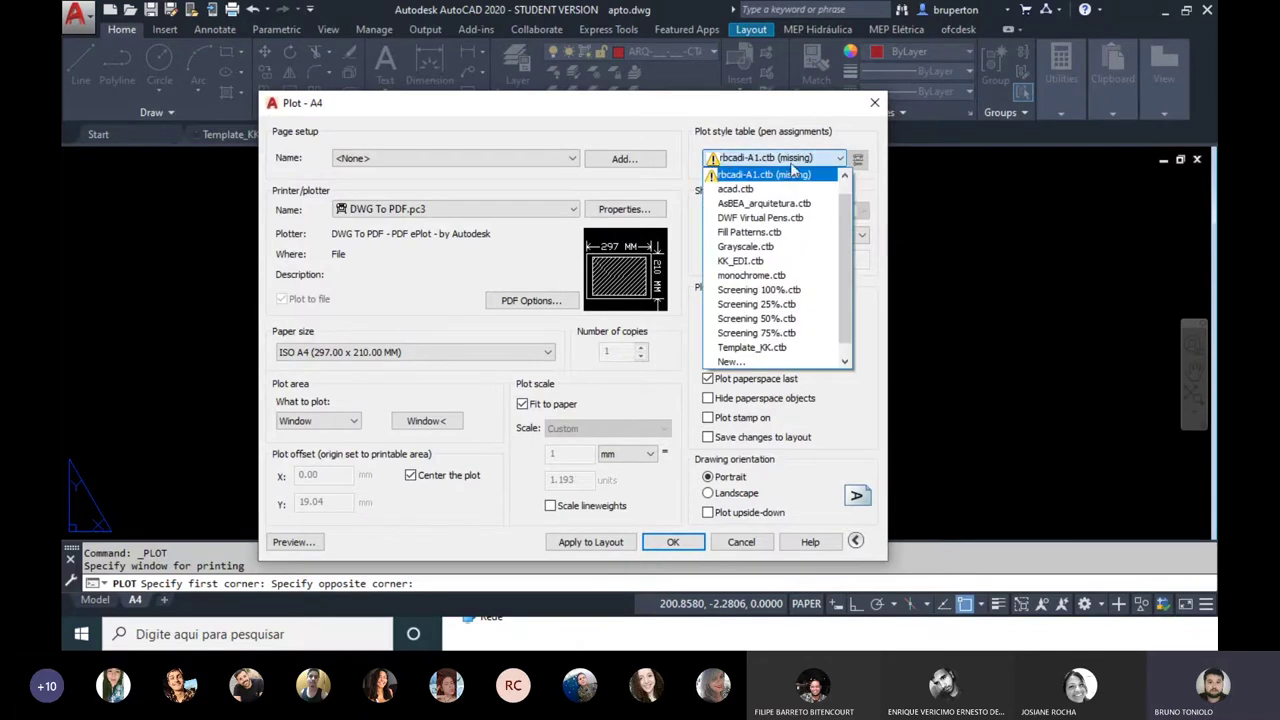
left_click(735, 189)
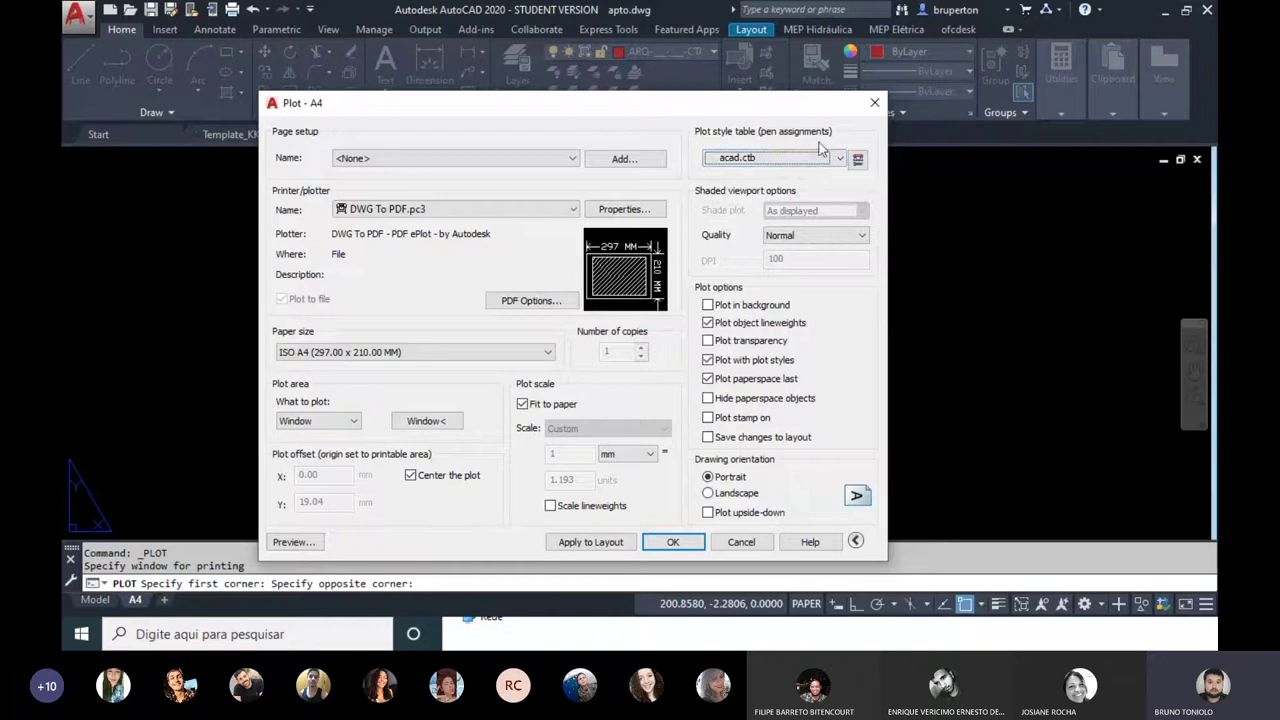
Step: Turn off Fit to paper and set the plot scale to 1 mm = 1 unit
left_click_drag(762, 106, 901, 52)
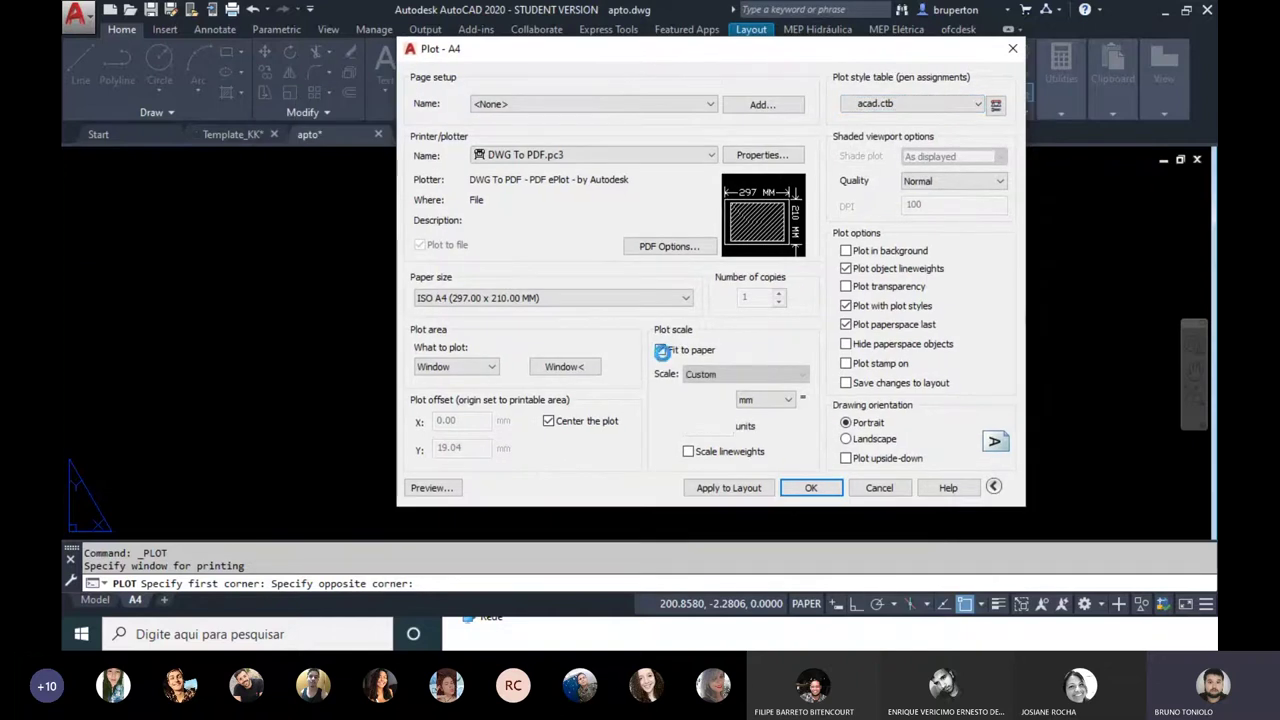
left_click(660, 350)
double_click(700, 425)
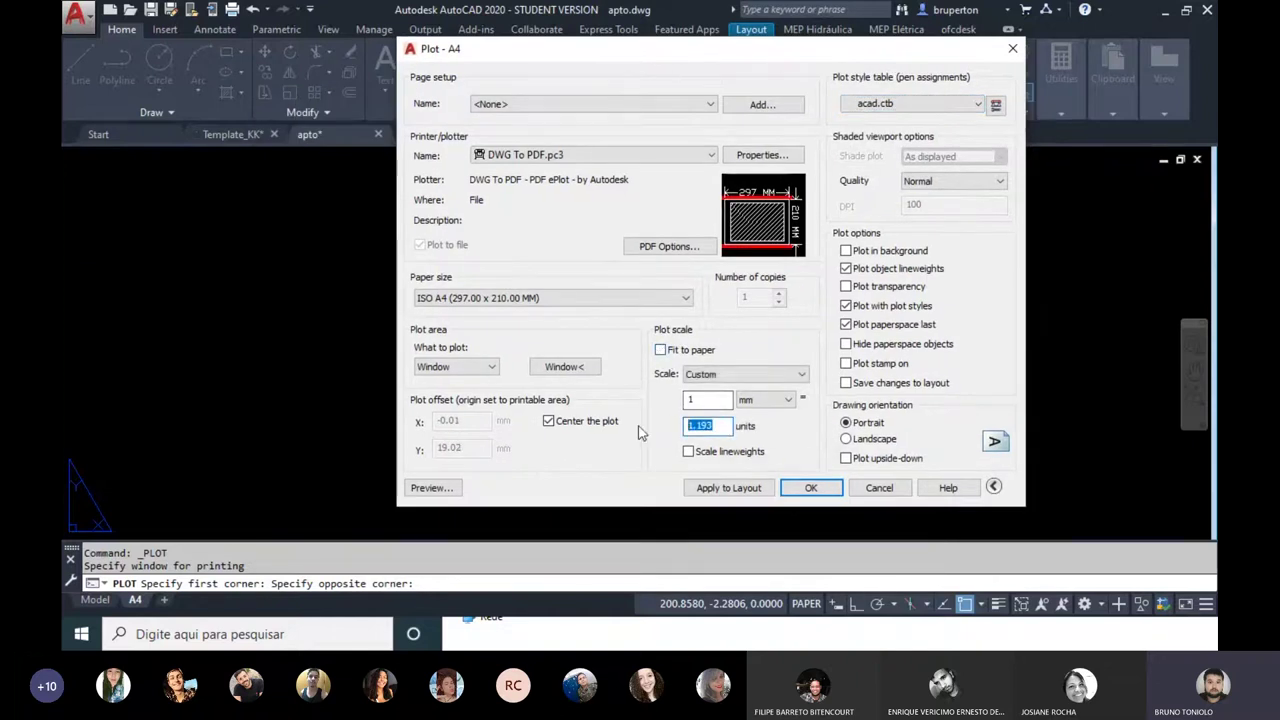
type("1")
left_click(695, 399)
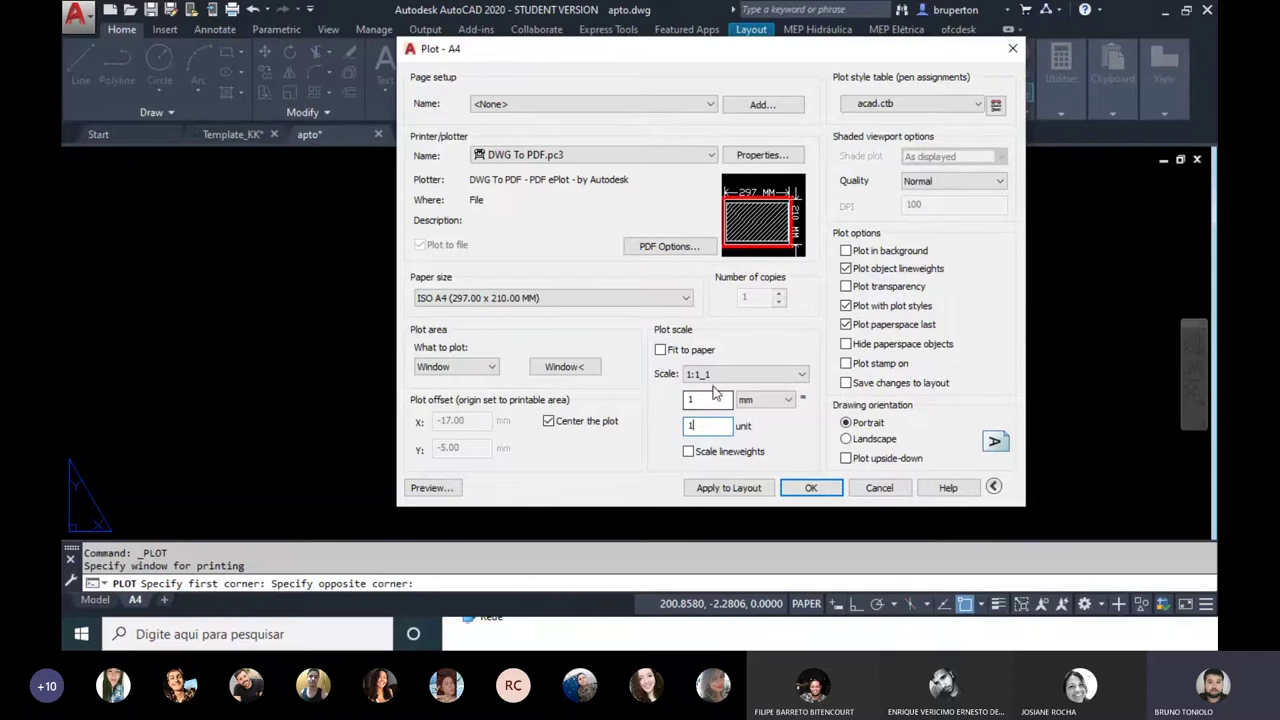
left_click(704, 400)
left_click(712, 398)
left_click(430, 489)
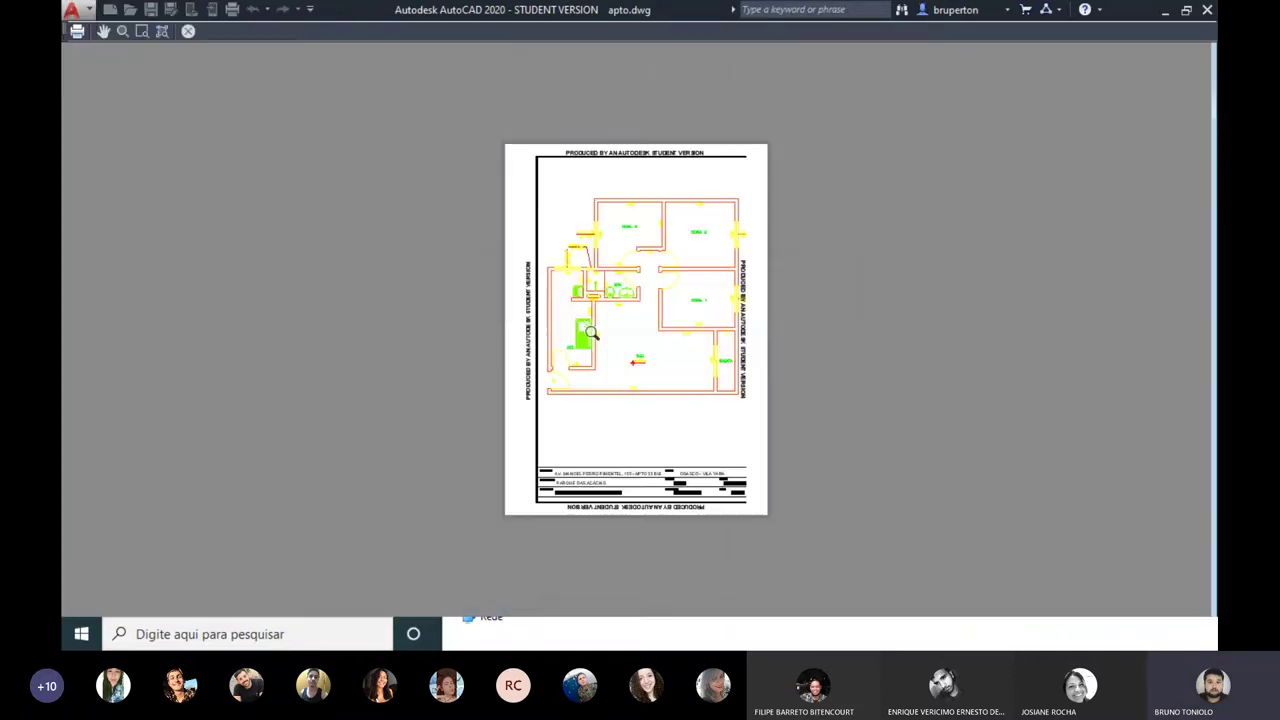
scroll(503, 277, "up", 4)
scroll(503, 285, "up", 2)
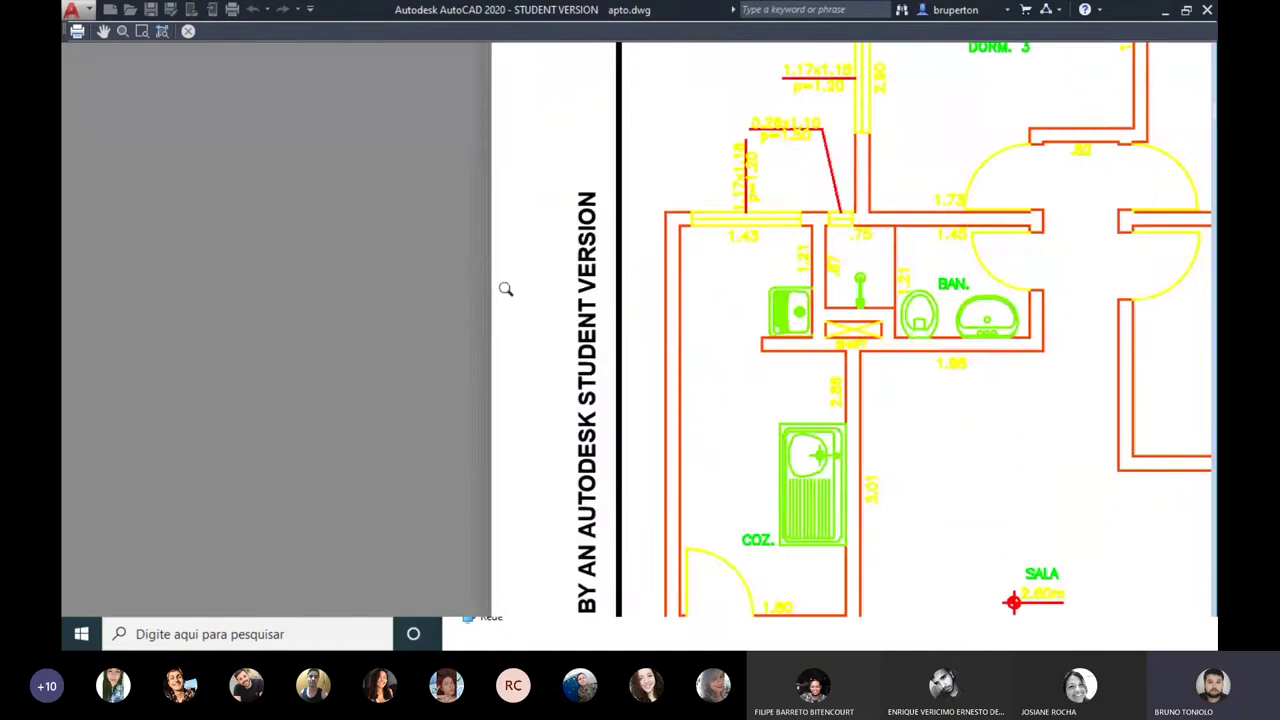
scroll(520, 292, "down", 4)
scroll(535, 296, "up", 5)
scroll(492, 273, "down", 5)
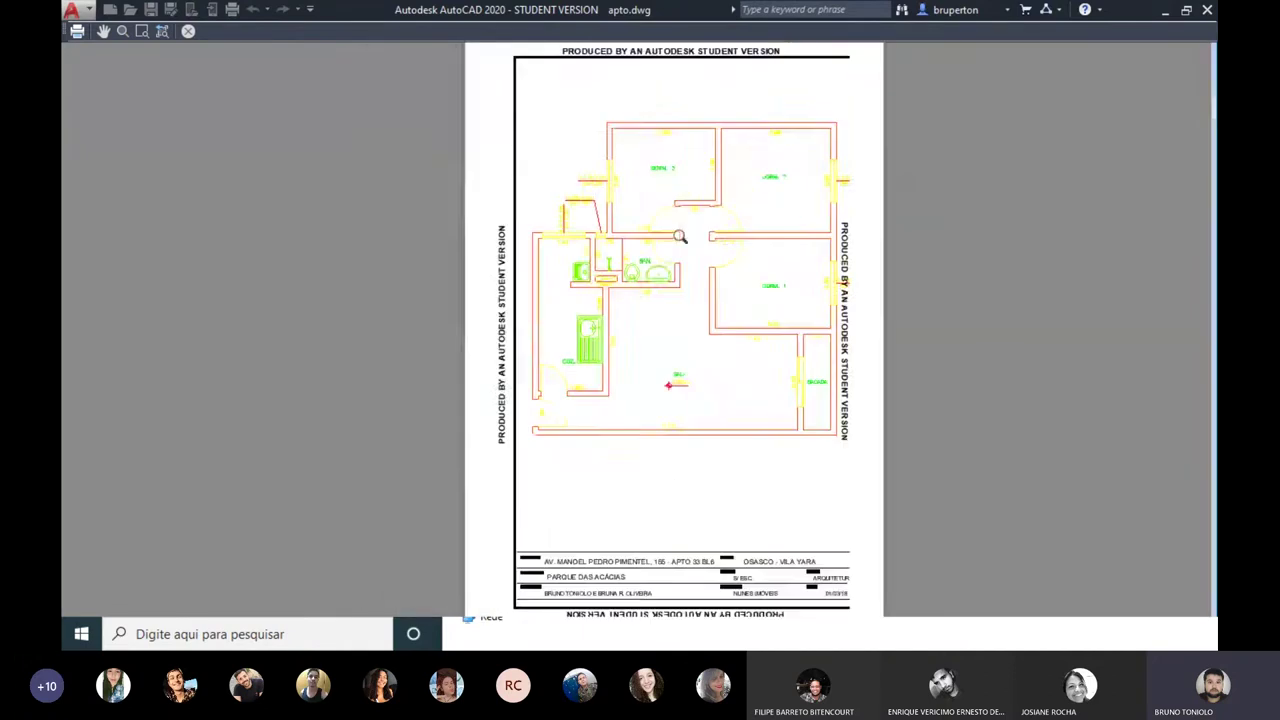
mouse_move(680, 236)
middle_mouse_down()
mouse_move(586, 260)
mouse_move(574, 226)
mouse_move(626, 209)
middle_mouse_up()
scroll(566, 349, "up", 2)
scroll(530, 362, "up", 2)
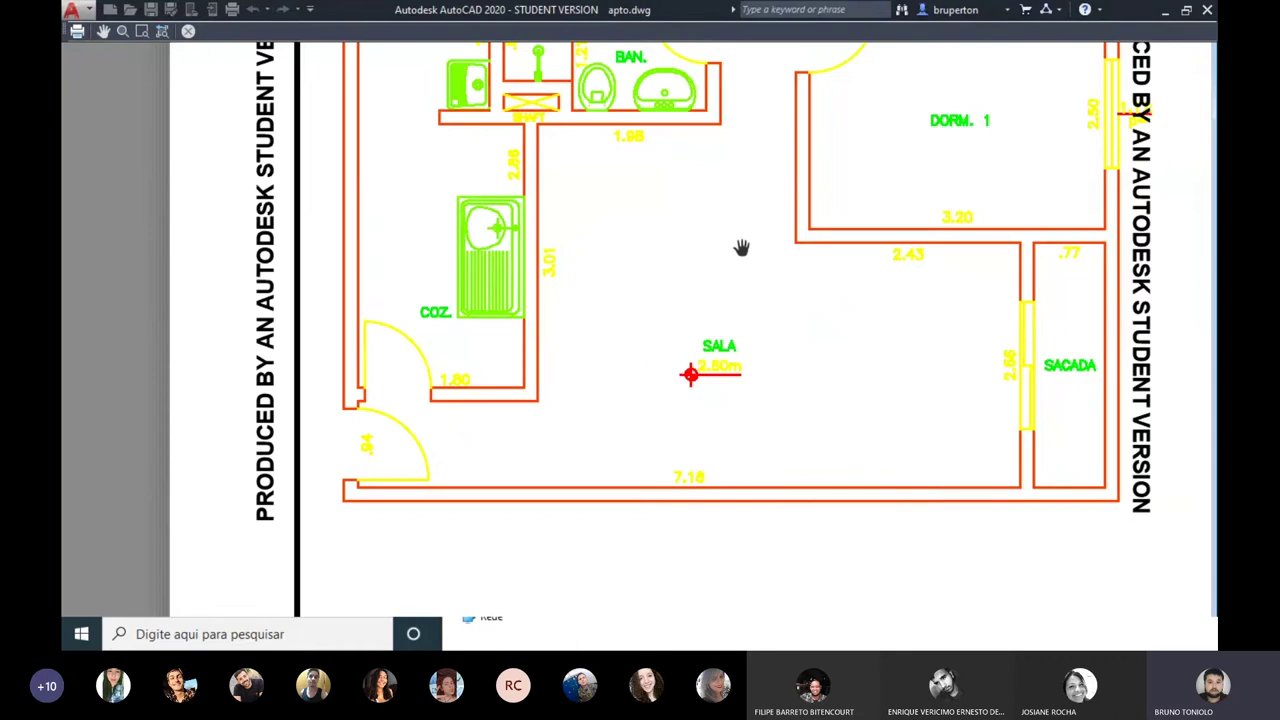
middle_click_drag(723, 251, 651, 400)
middle_click_drag(717, 187, 749, 397)
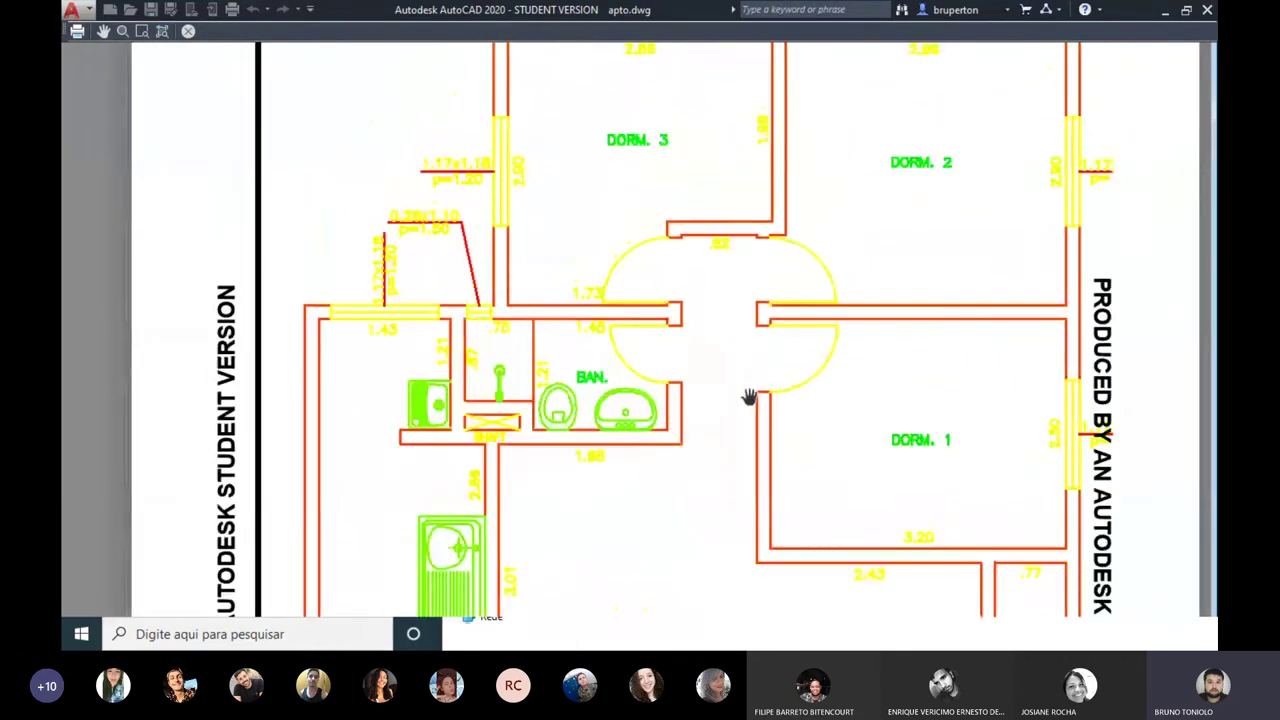
middle_click_drag(714, 230, 714, 263)
mouse_move(714, 170)
middle_mouse_down()
mouse_move(666, 286)
mouse_move(700, 194)
middle_mouse_up()
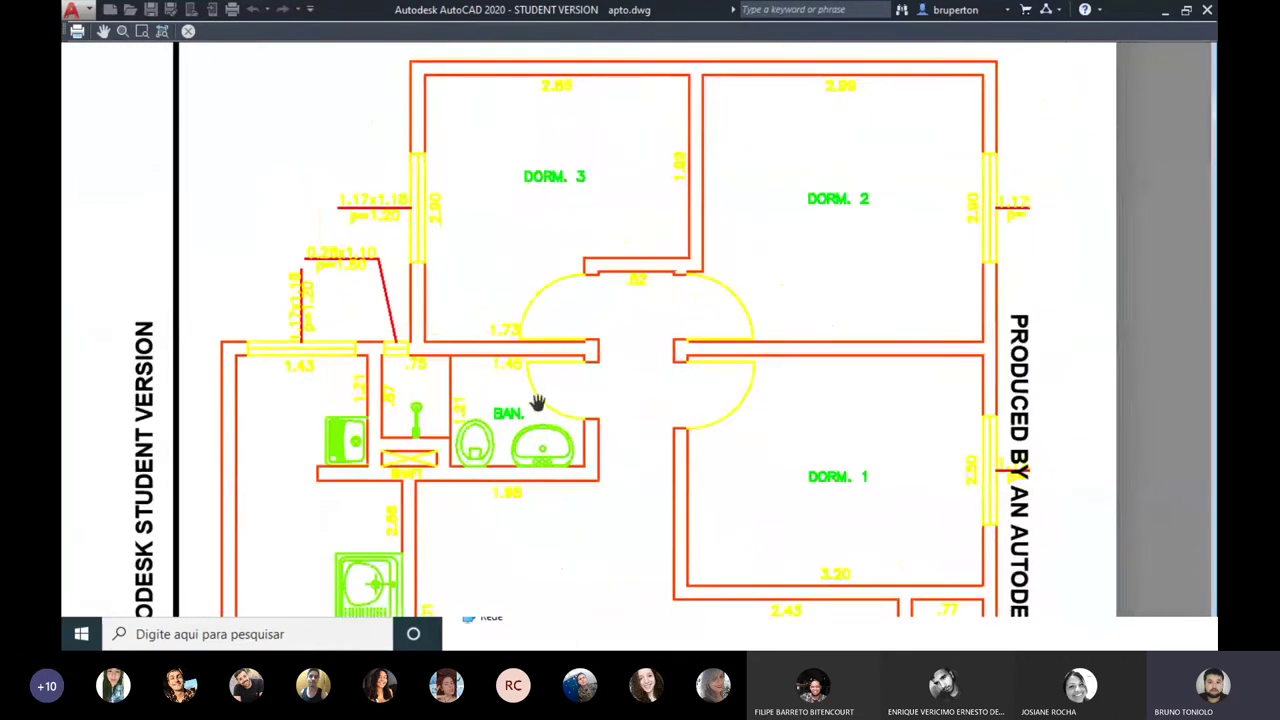
scroll(535, 260, "down", 3)
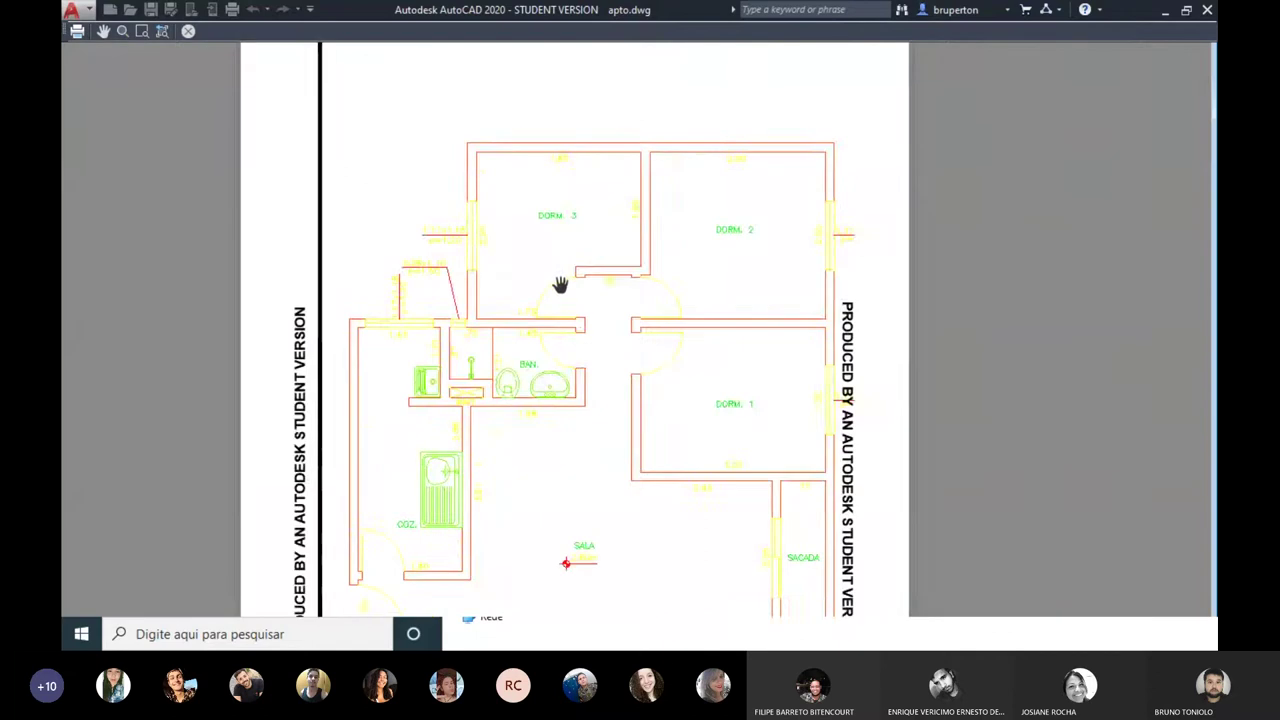
middle_click_drag(589, 297, 617, 331)
scroll(617, 280, "up", 1)
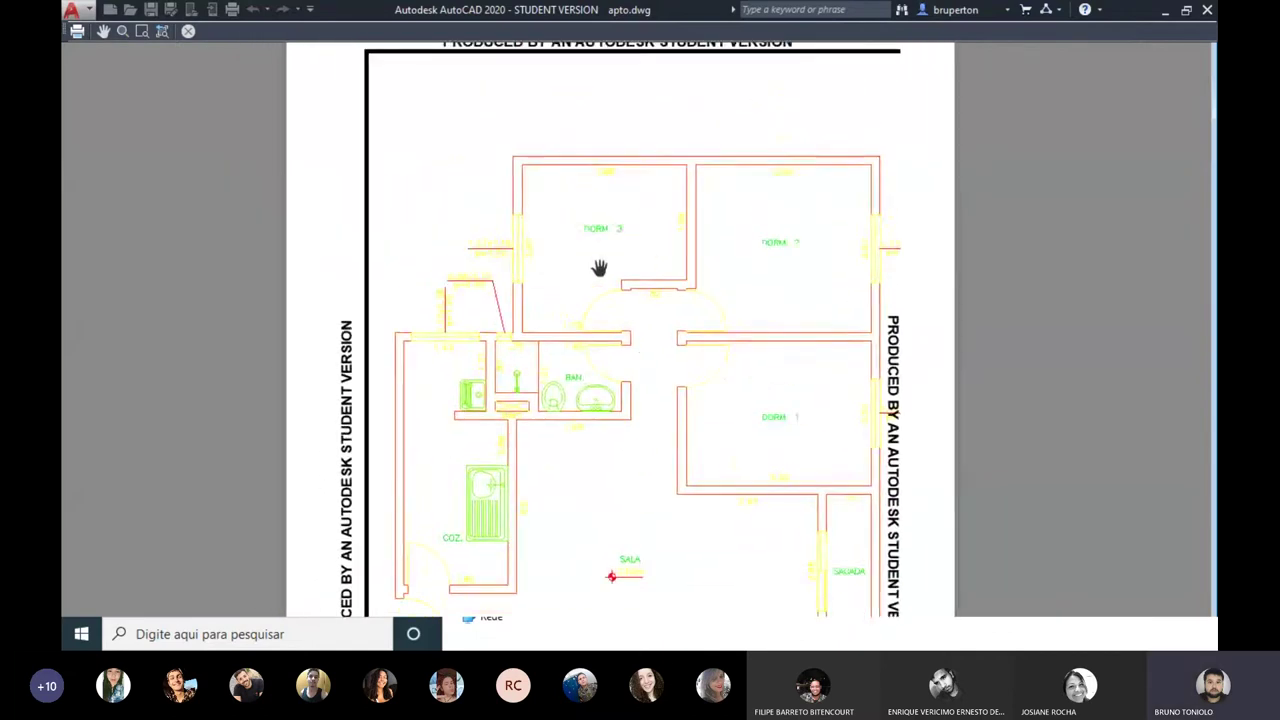
scroll(597, 266, "up", 2)
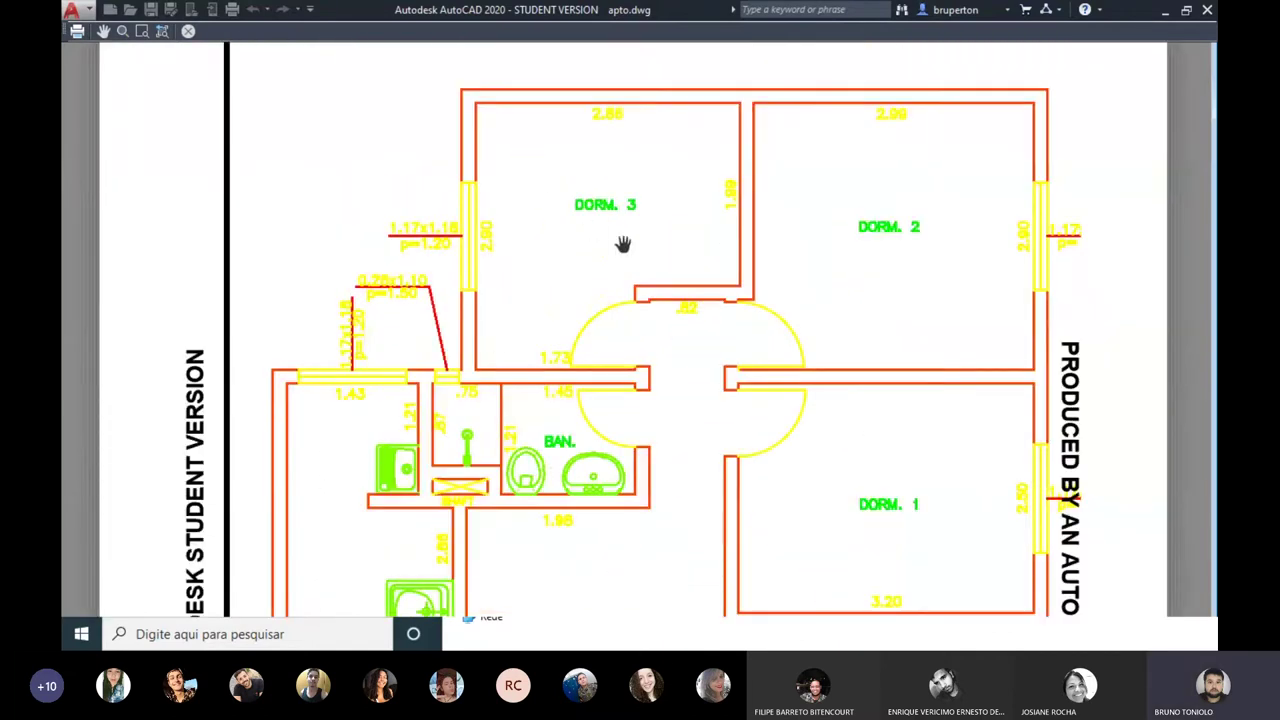
scroll(571, 271, "down", 3)
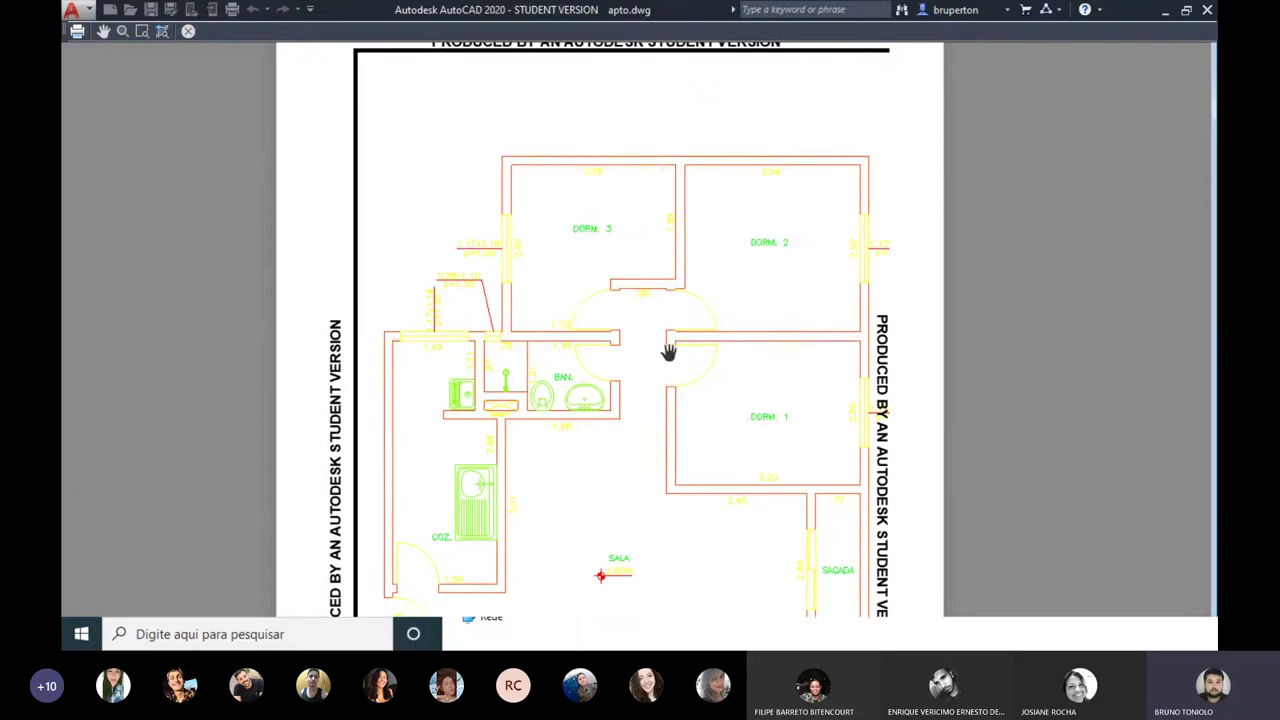
left_click_drag(668, 352, 691, 240)
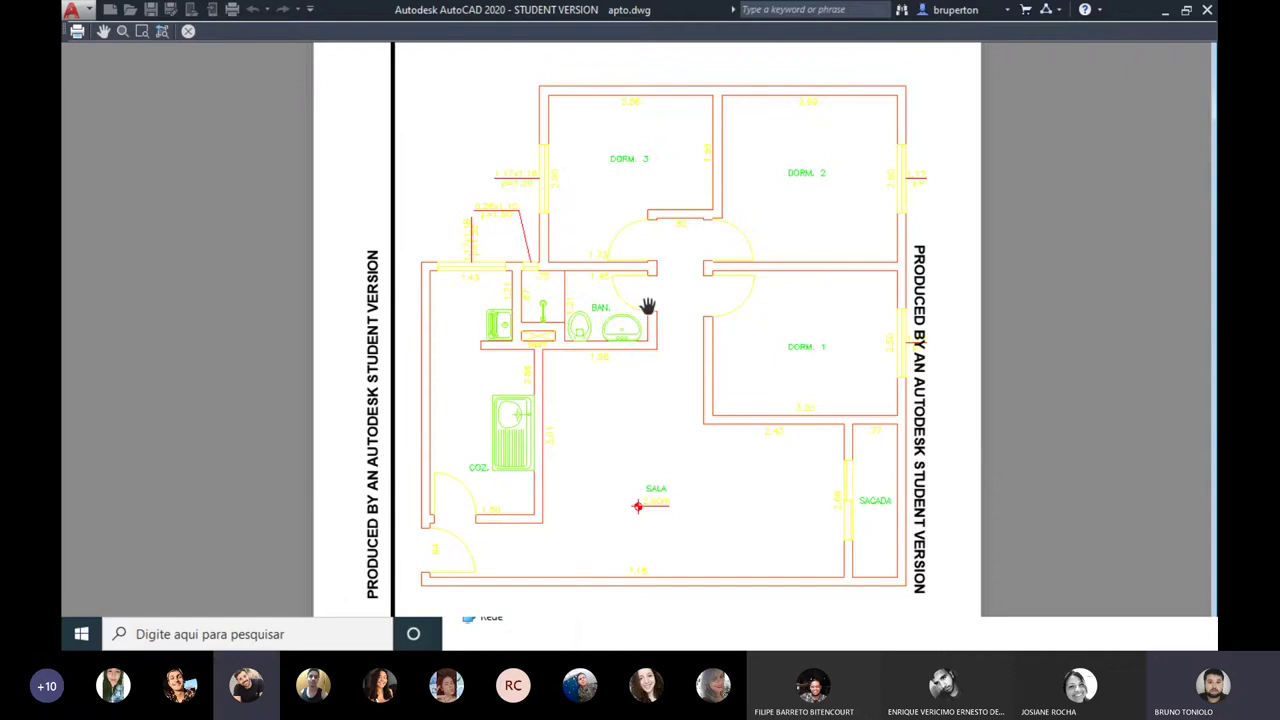
left_click_drag(663, 242, 658, 269)
scroll(609, 229, "up", 2)
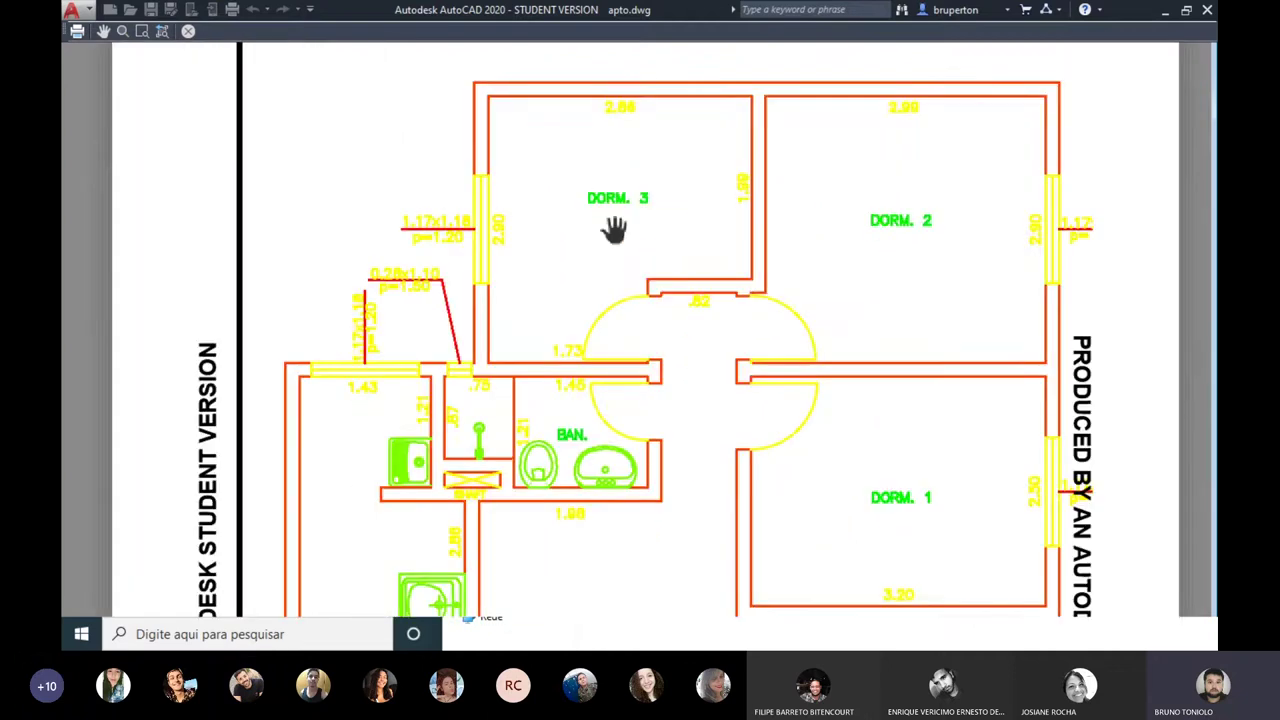
left_click_drag(609, 229, 600, 290)
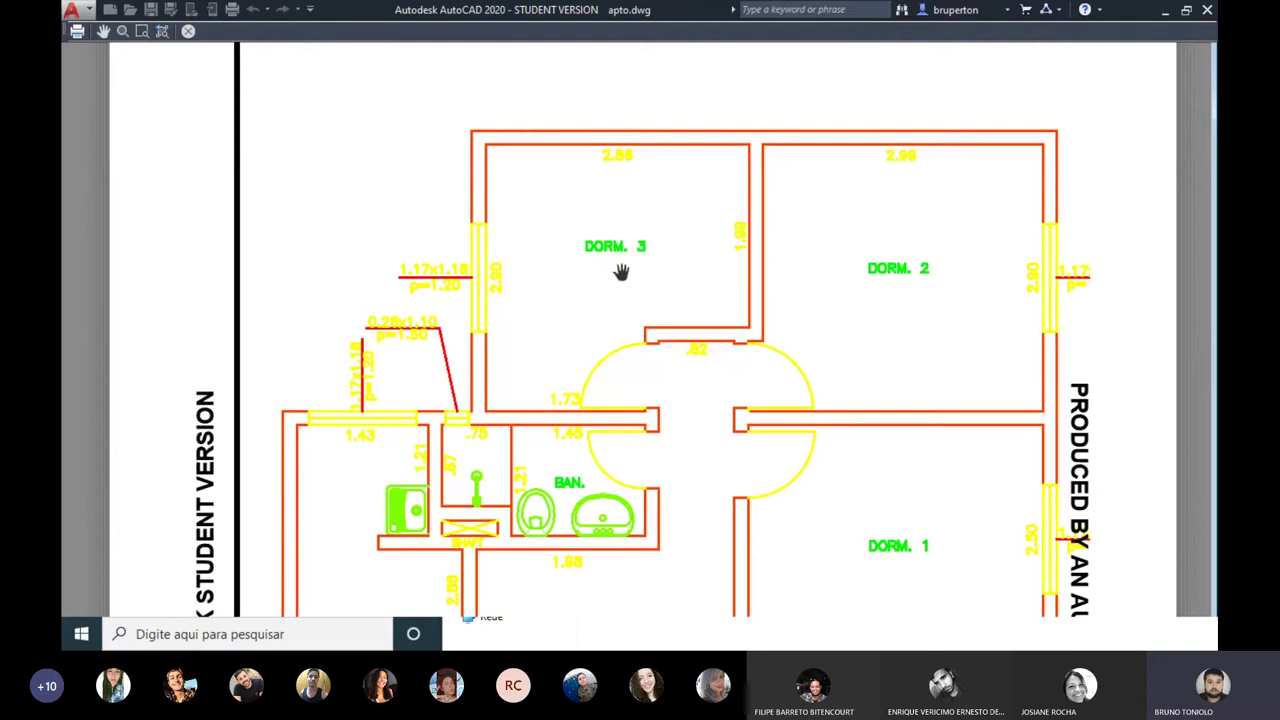
left_click_drag(620, 280, 578, 280)
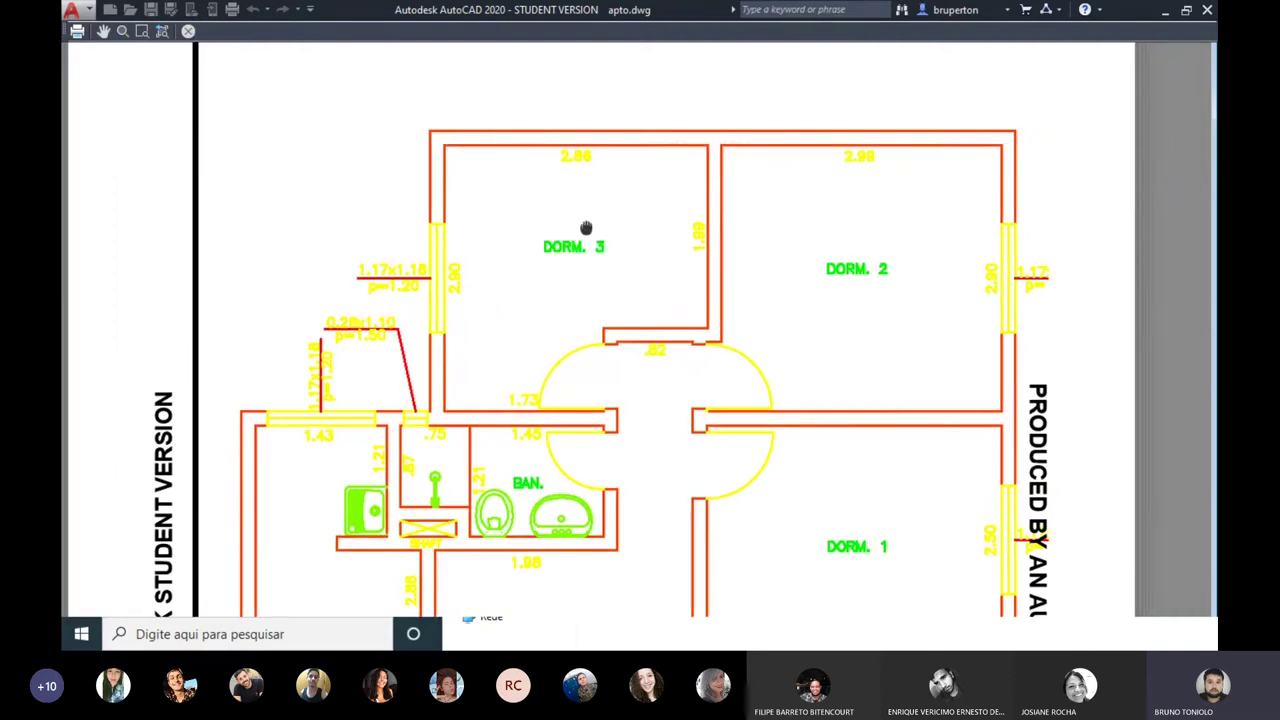
left_click_drag(587, 228, 603, 198)
left_click_drag(463, 432, 640, 288)
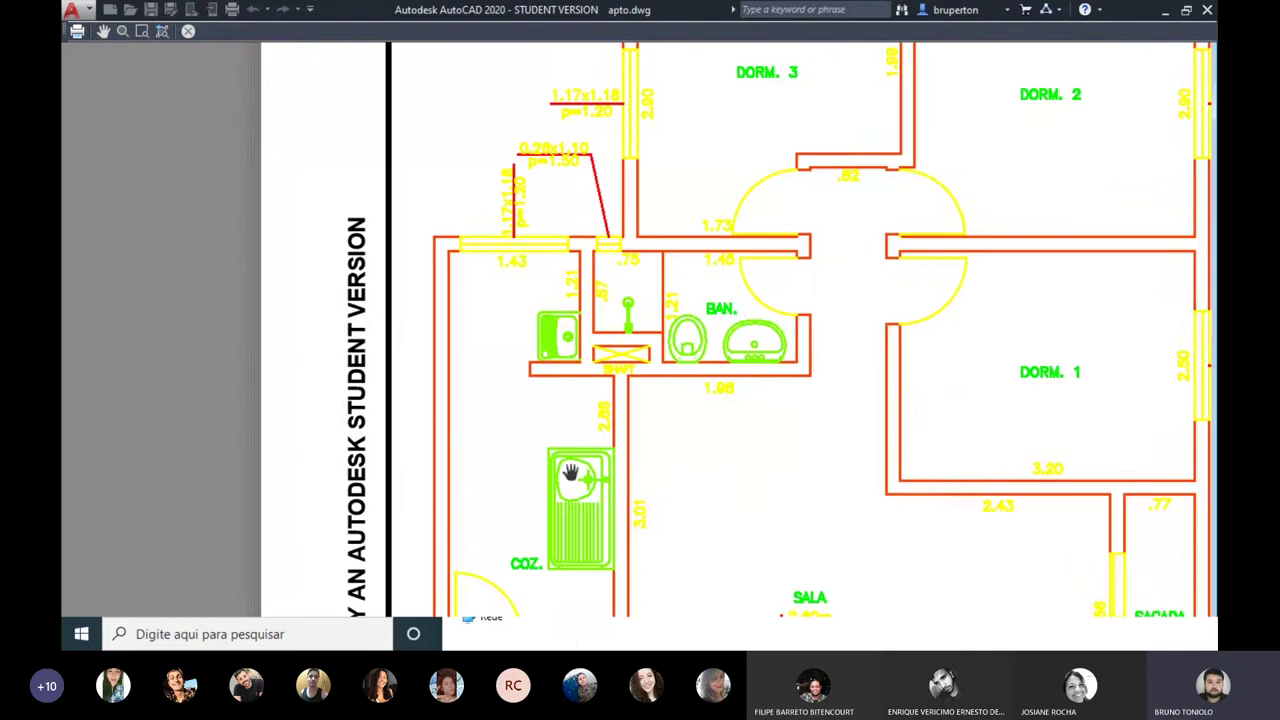
scroll(728, 204, "down", 2)
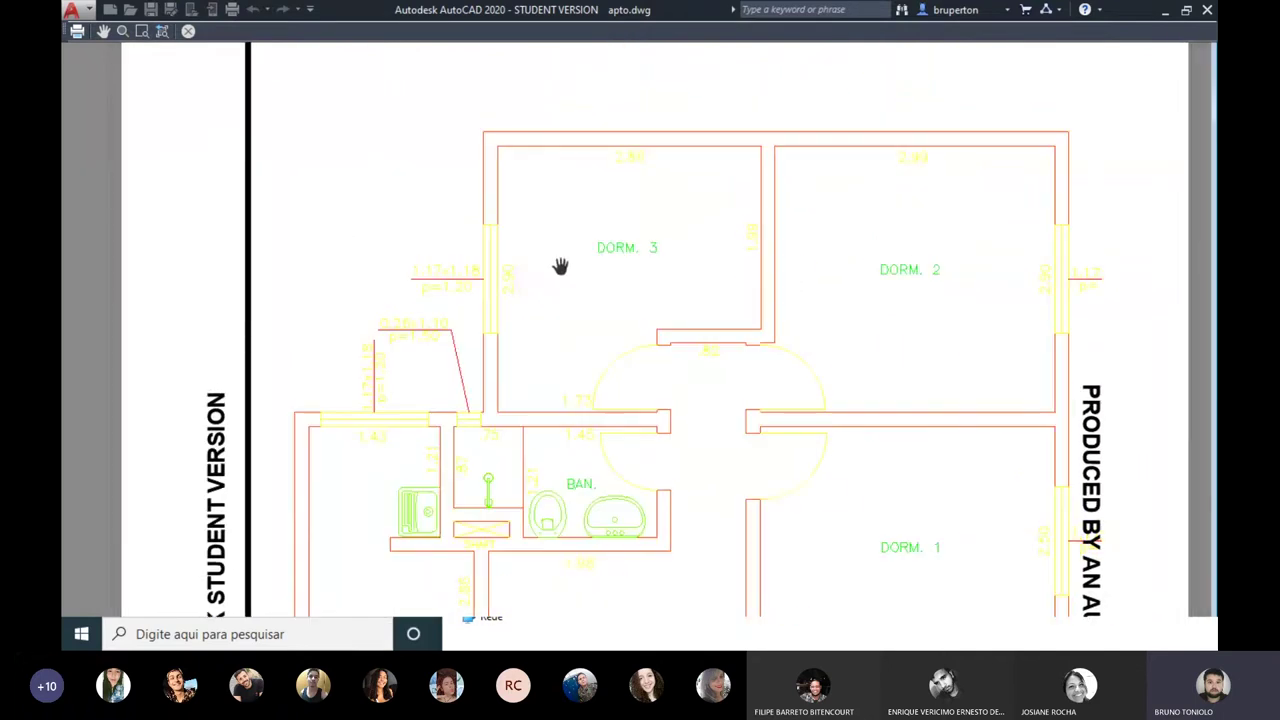
scroll(560, 230, "down", 1)
scroll(594, 214, "down", 2)
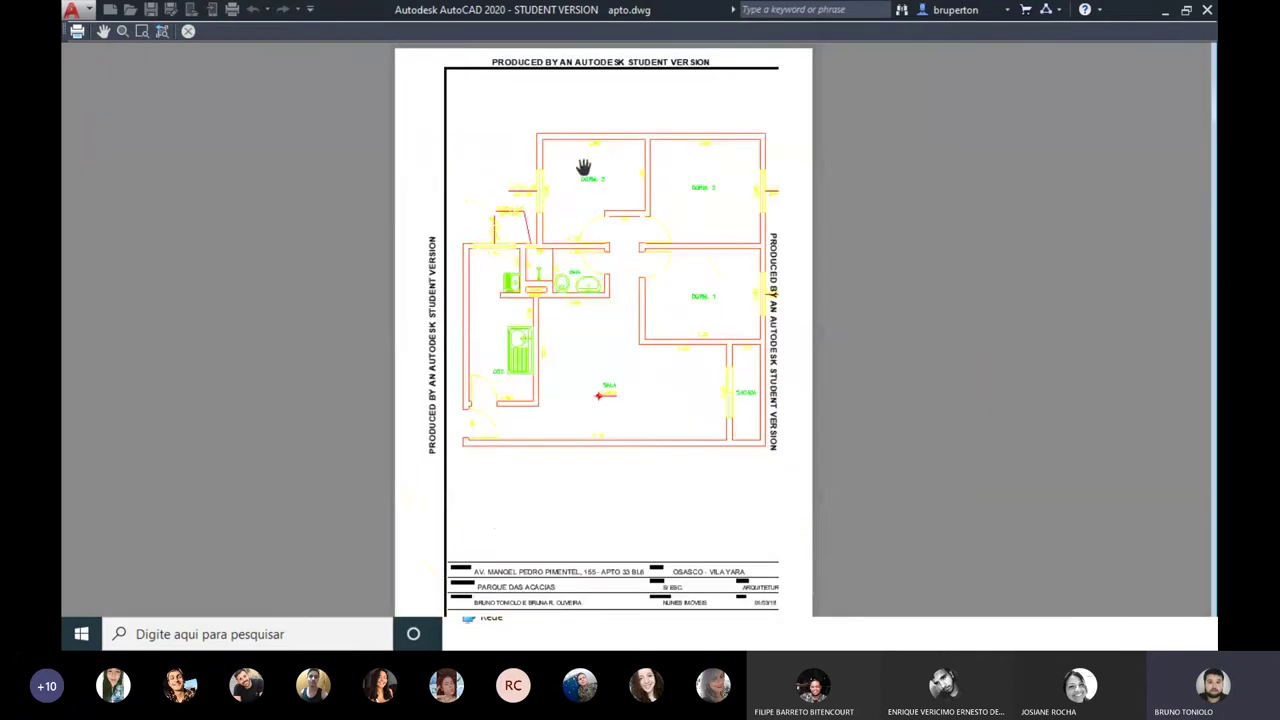
key("Escape")
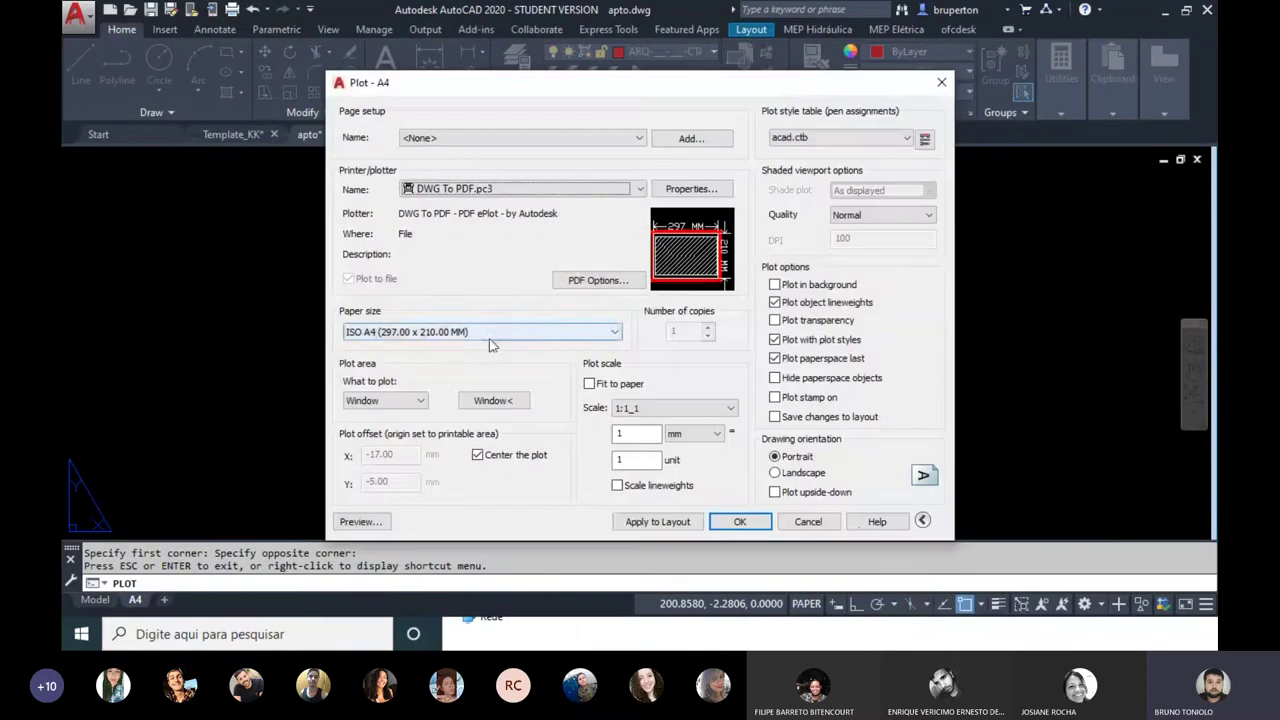
Step: Move the Plot dialog aside to check the A4 layout behind it, then recentre it
left_click_drag(601, 92, 613, 117)
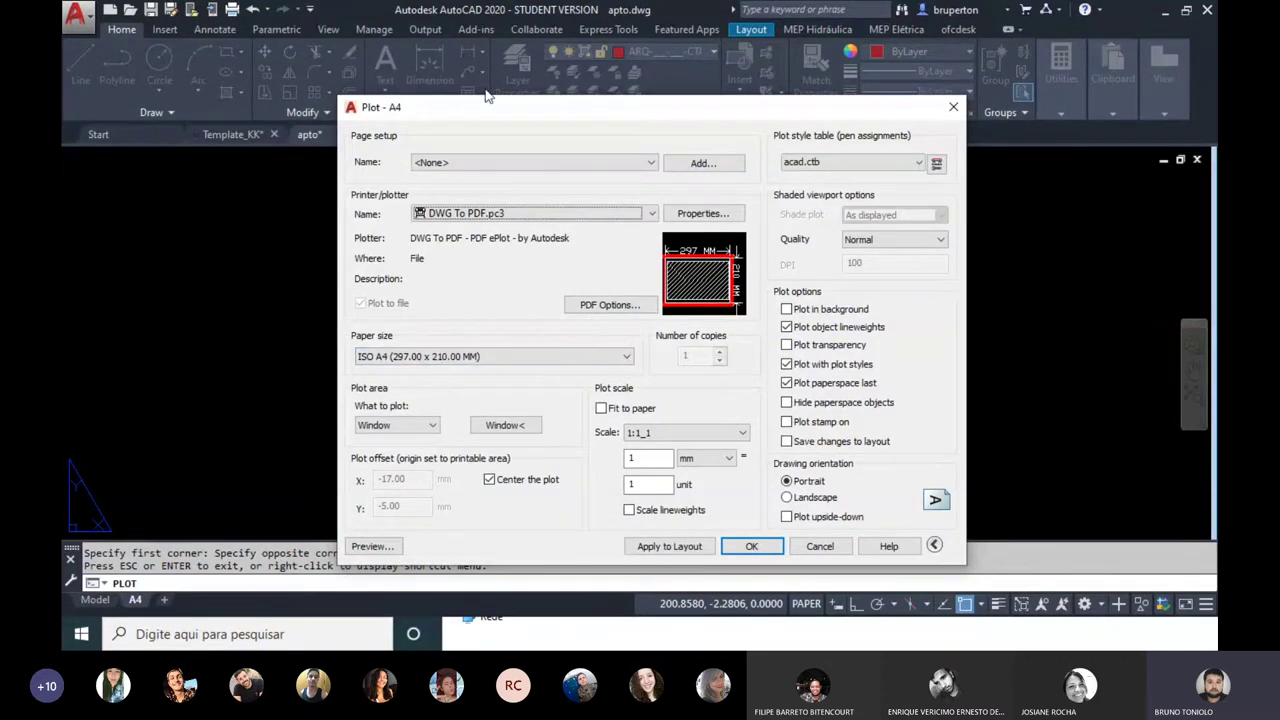
left_click_drag(519, 111, 597, 209)
left_click_drag(475, 388, 625, 250)
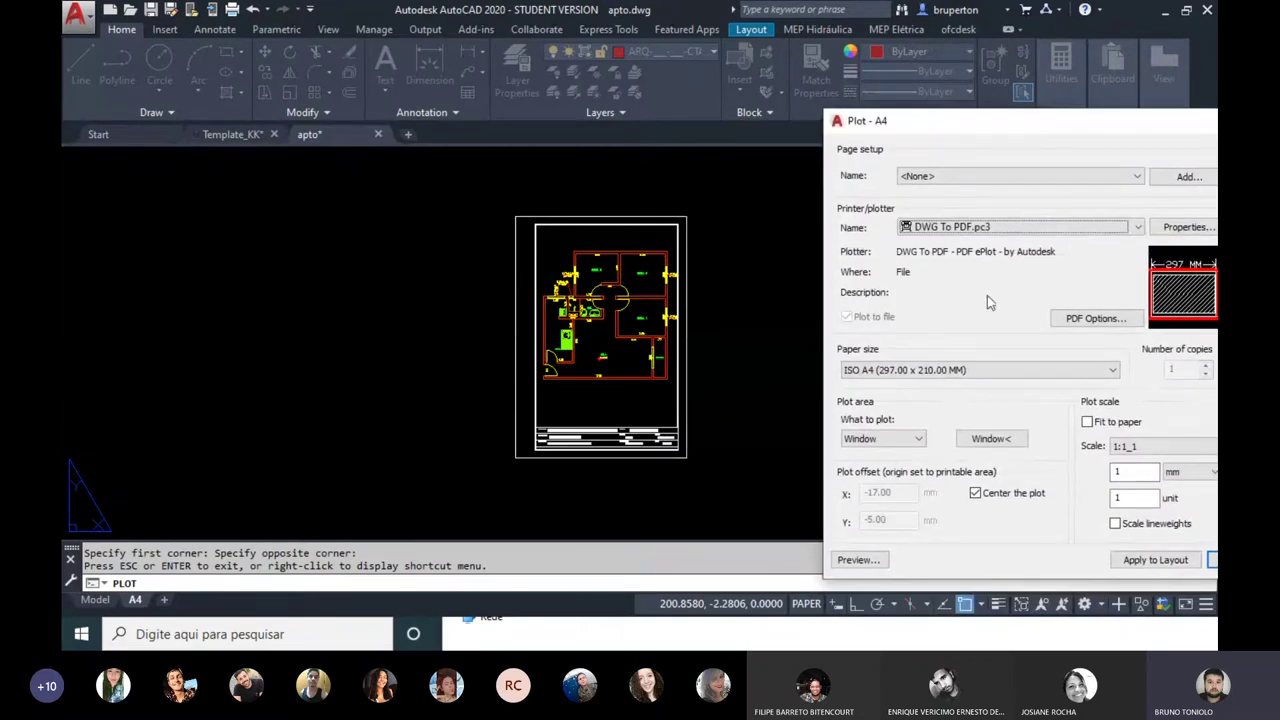
left_click_drag(1022, 119, 502, 104)
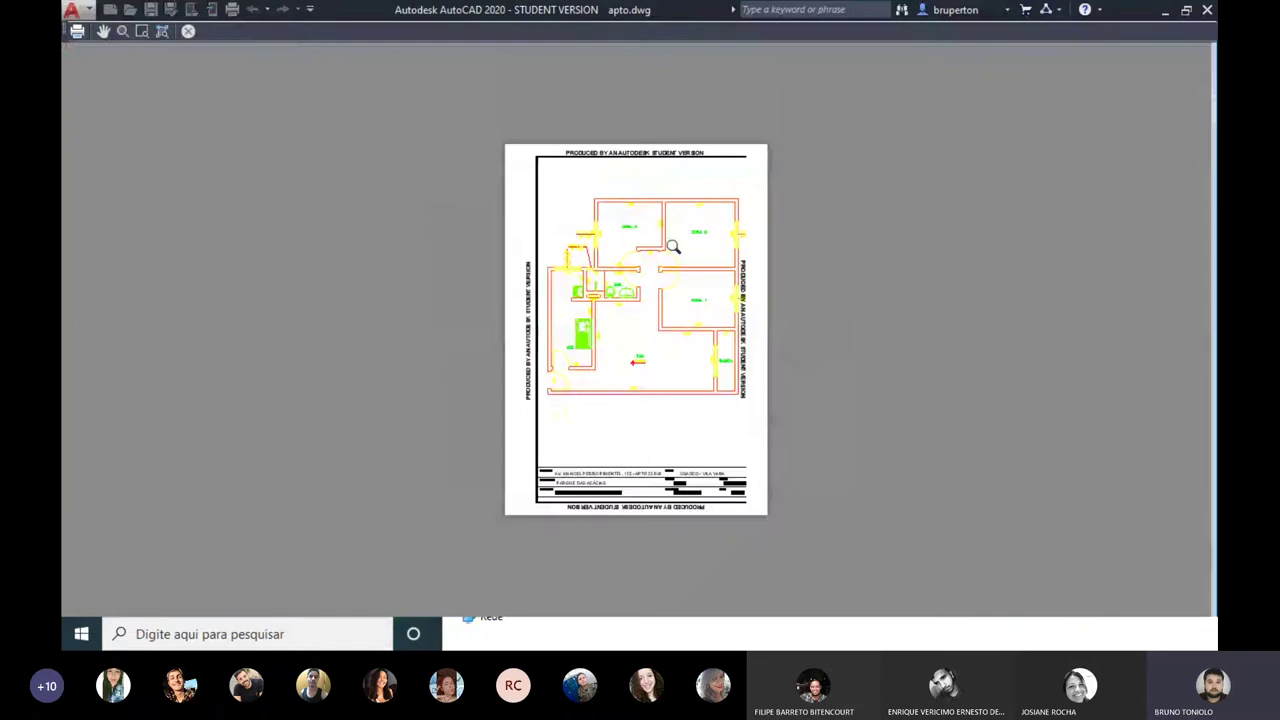
Step: Zoom into the title block in the preview, then pan back to the whole floor plan
scroll(806, 206, "up", 2)
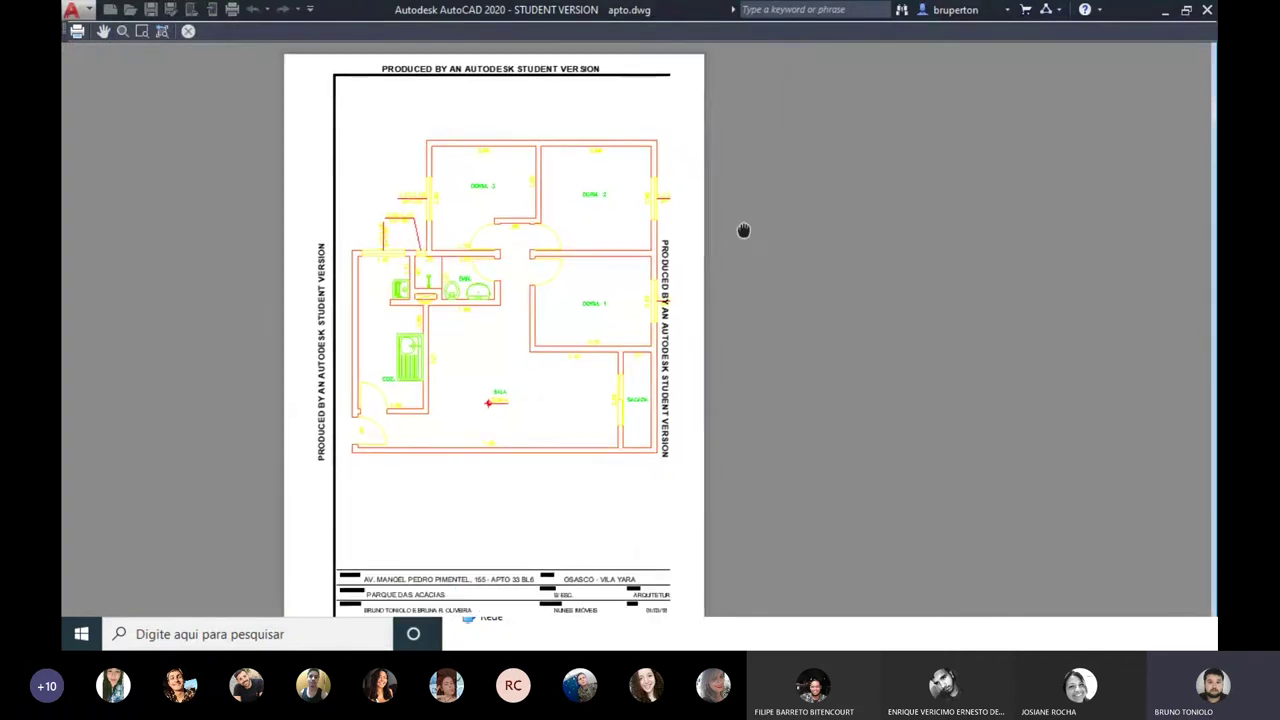
middle_click_drag(720, 564, 719, 434)
scroll(719, 434, "up", 5)
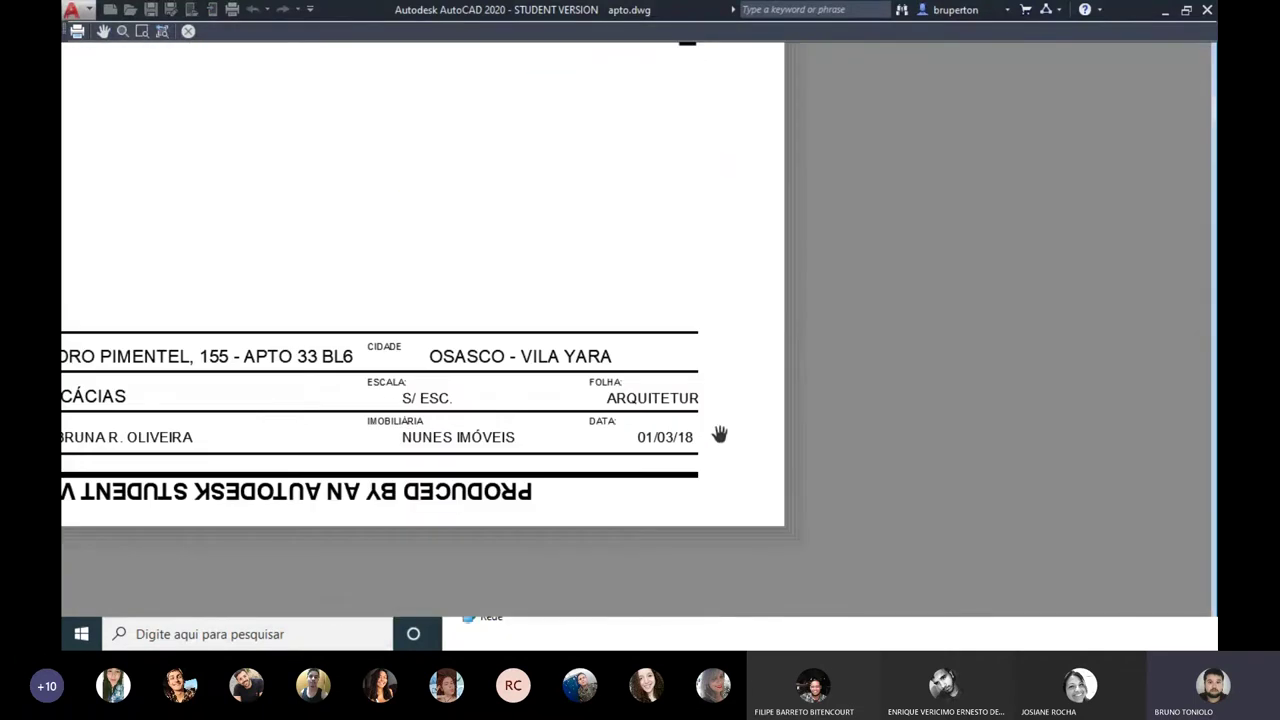
scroll(667, 452, "down", 2)
left_click_drag(600, 220, 661, 282)
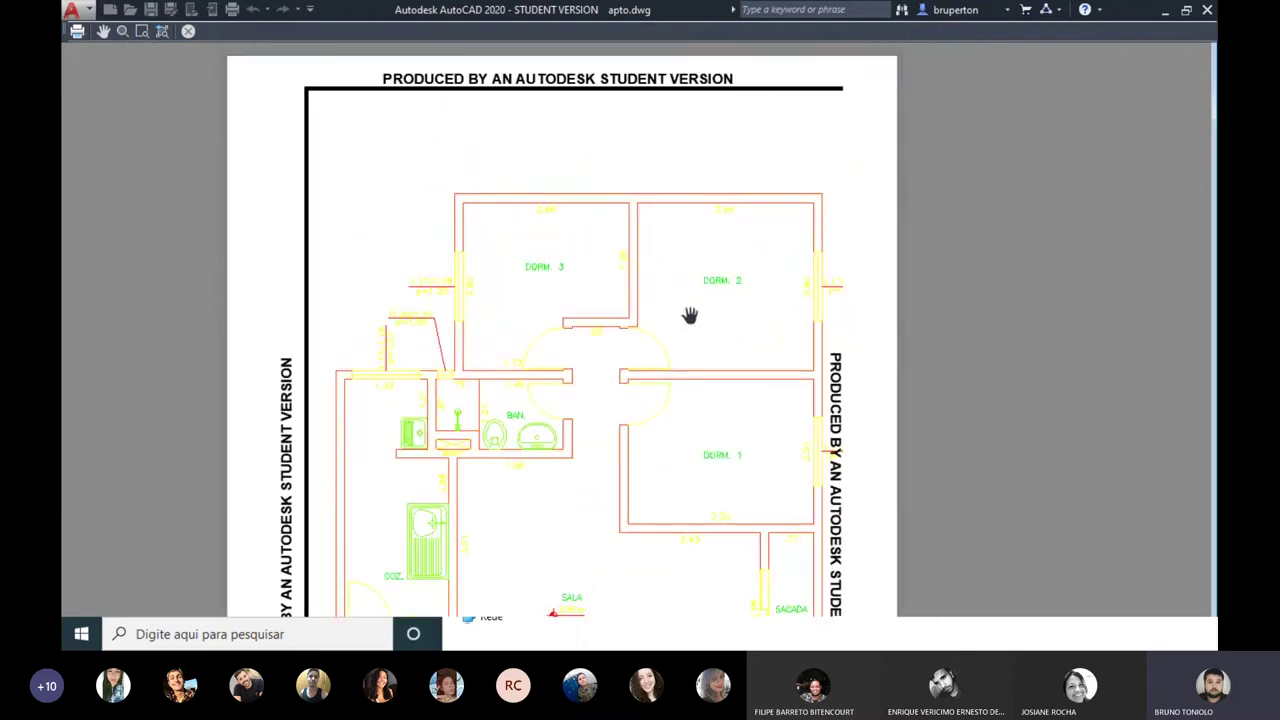
Step: Pan across the address block and the BAN., DORM. 3 and DORM. 2 rooms, then close the preview
left_click_drag(689, 314, 869, 54)
left_click_drag(747, 355, 731, 249)
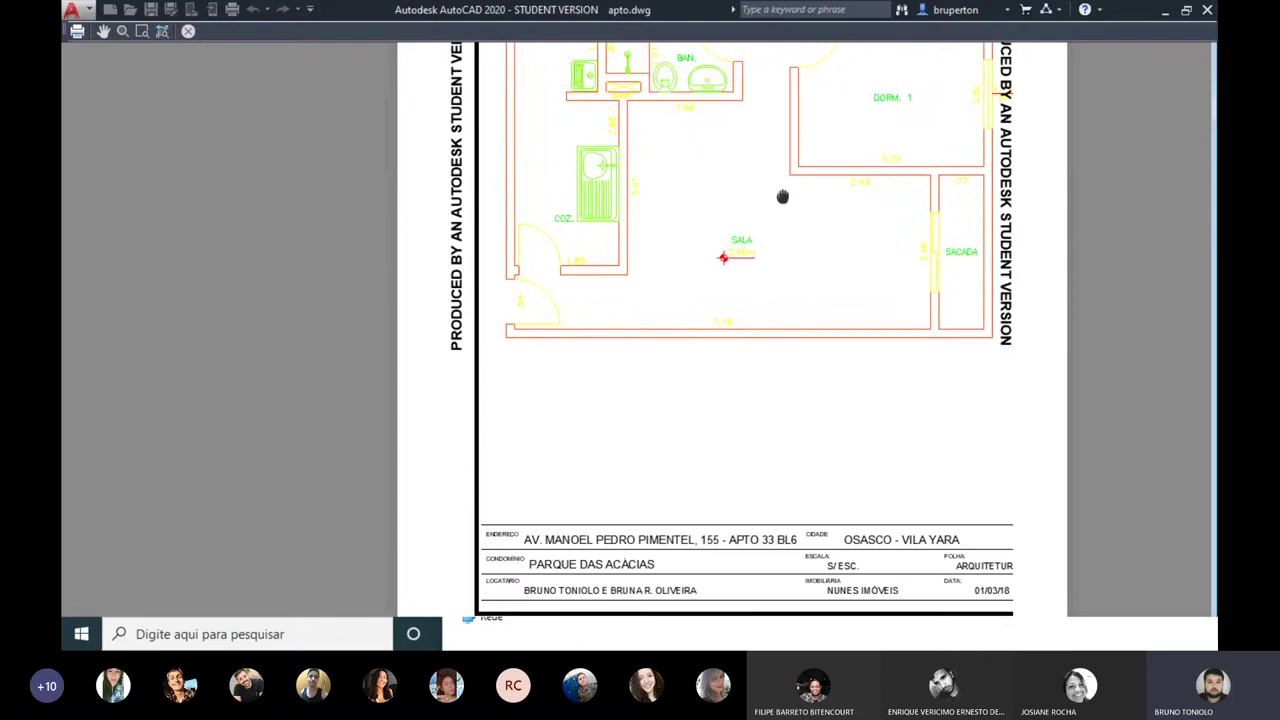
left_click_drag(786, 197, 780, 325)
scroll(440, 432, "up", 2)
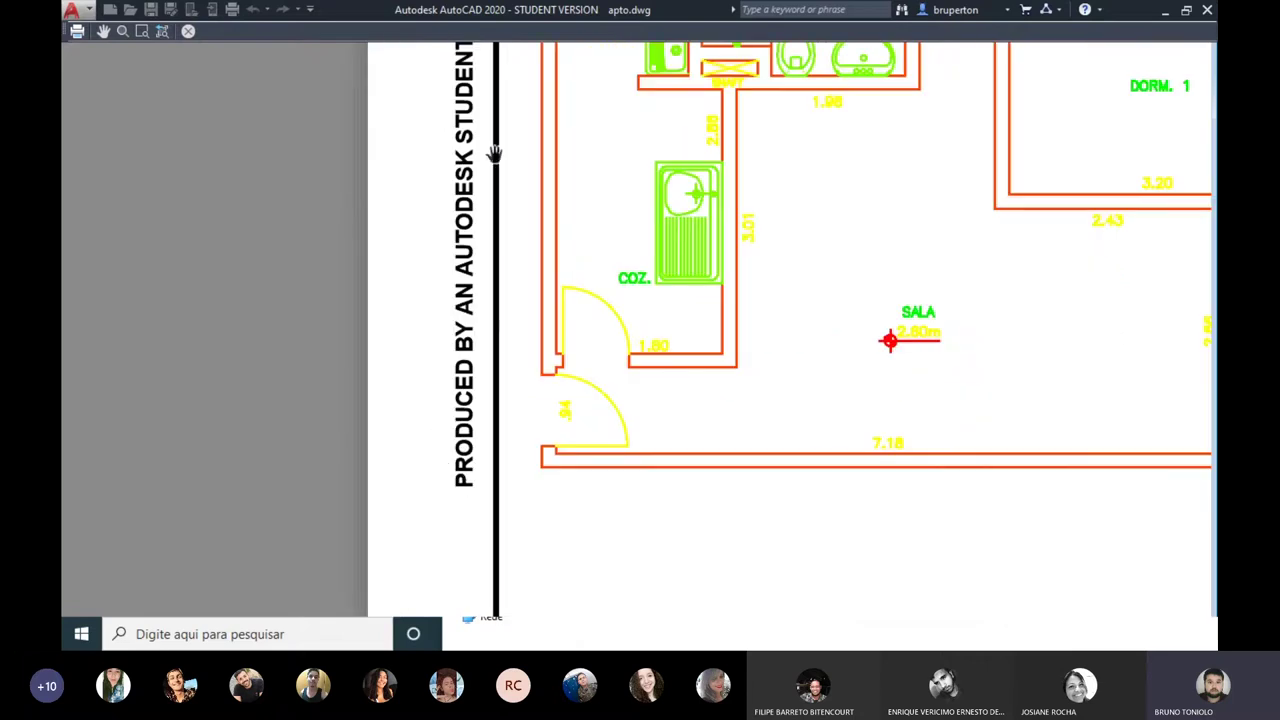
mouse_move(494, 153)
left_mouse_down()
mouse_move(499, 203)
mouse_move(436, 441)
left_mouse_up()
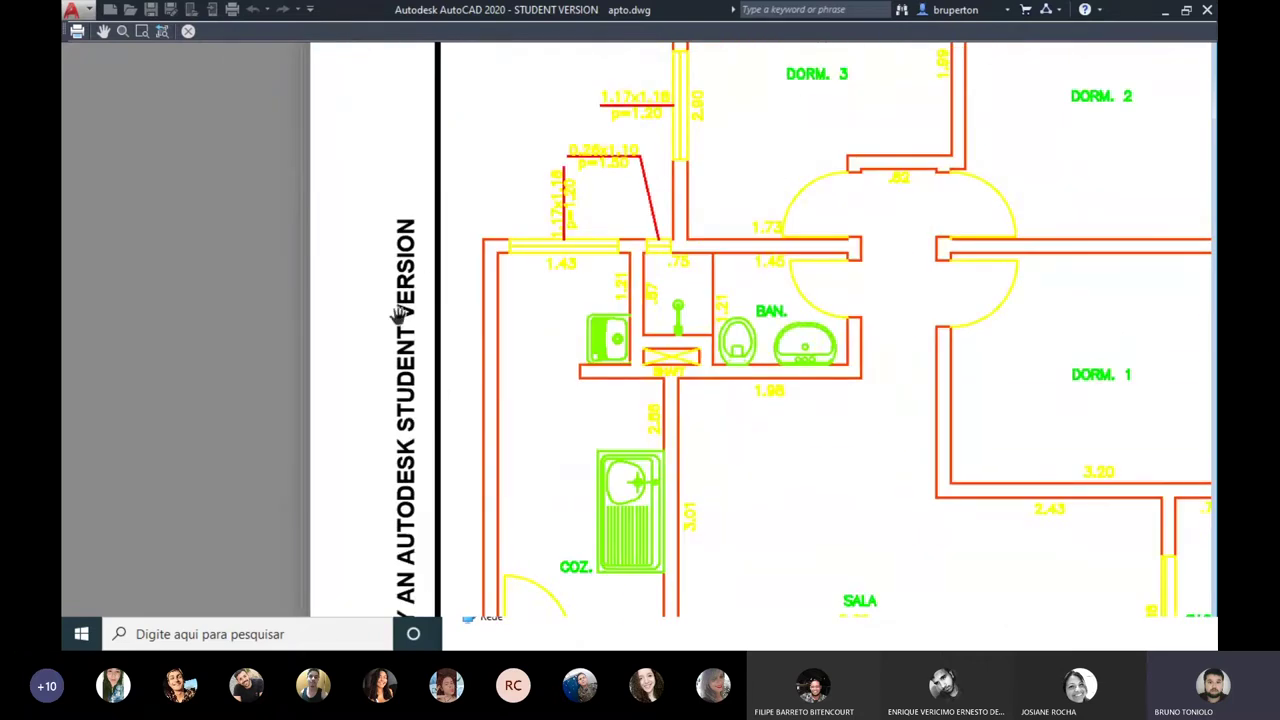
scroll(409, 197, "down", 2)
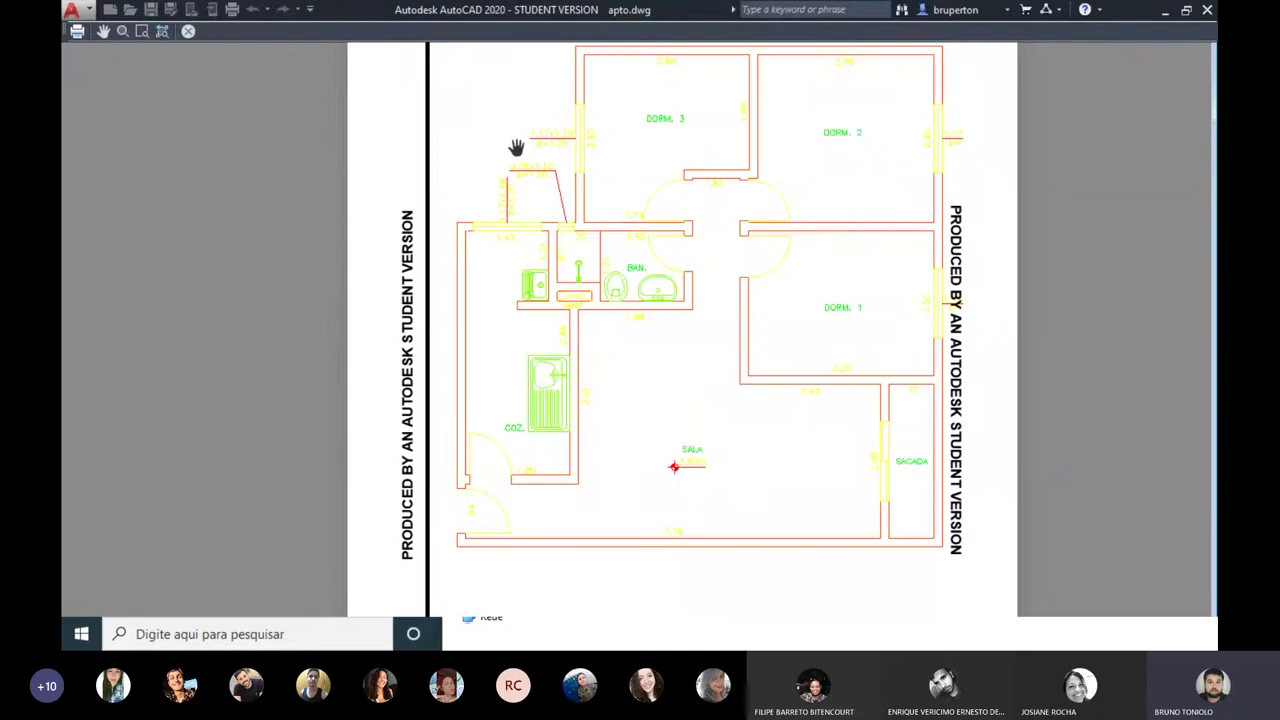
scroll(518, 160, "down", 2)
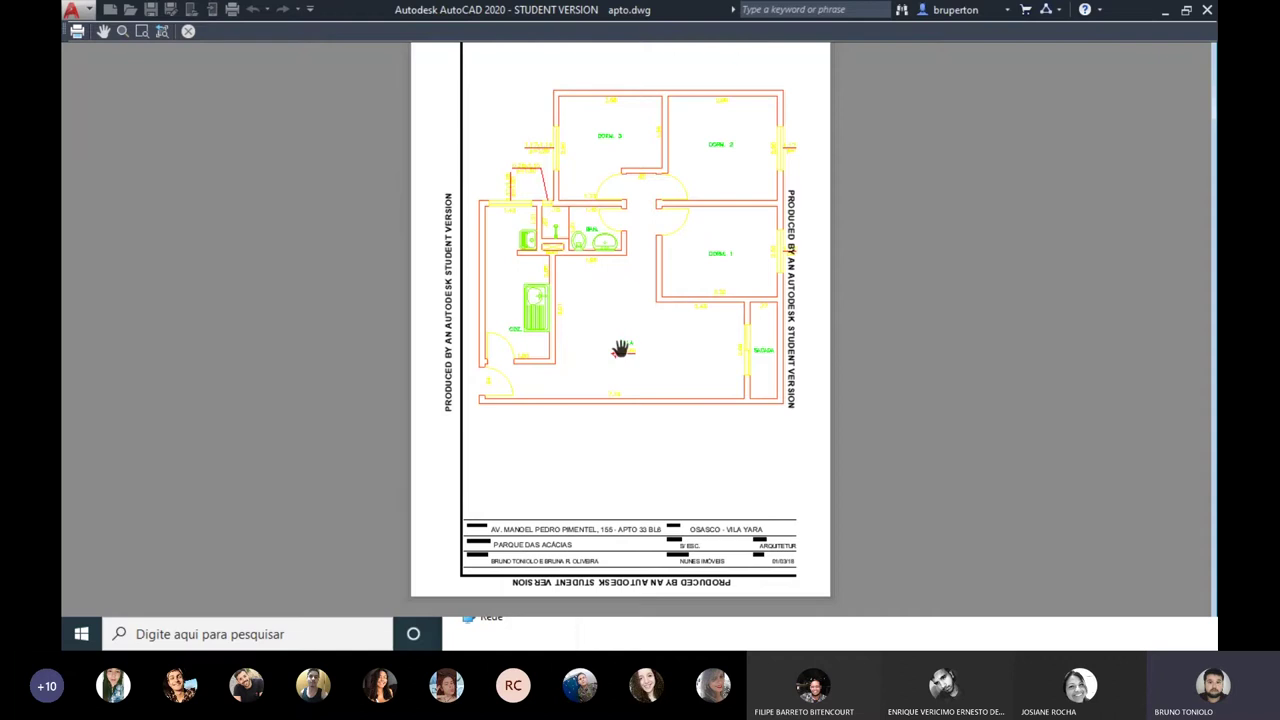
key("Escape")
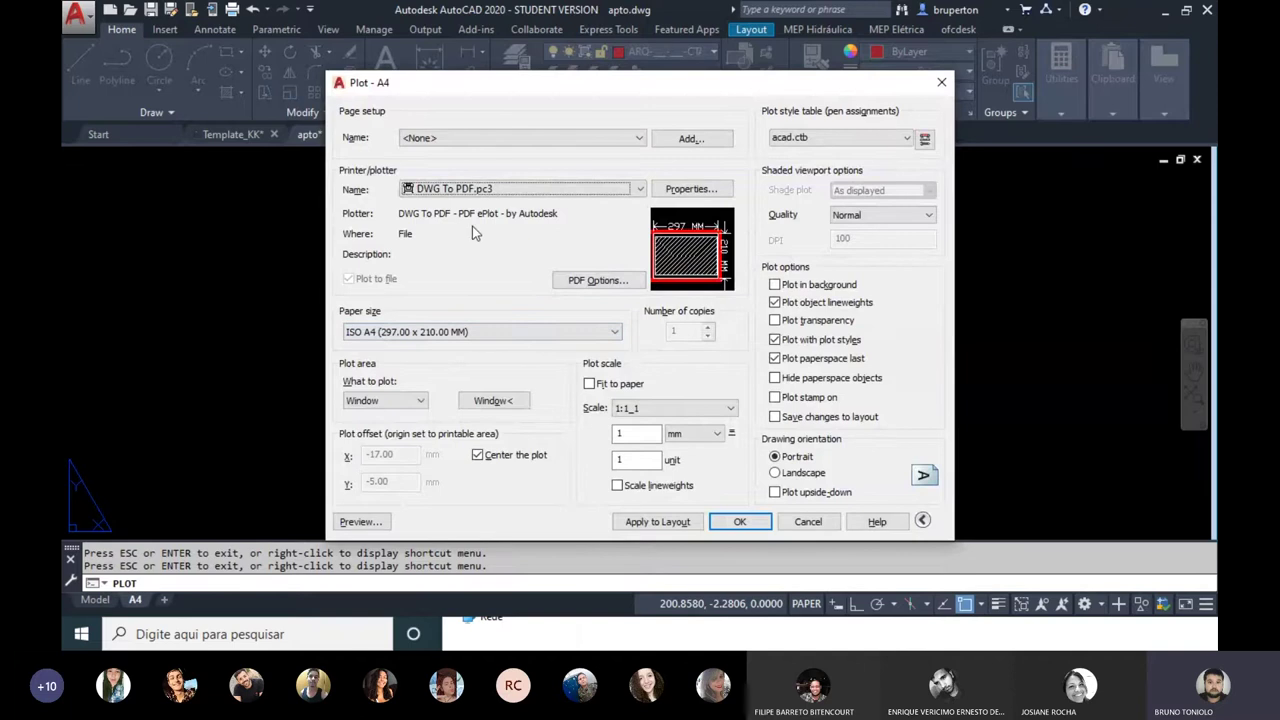
Step: Open the DWG To PDF plotter properties and review its custom and PDF options unchanged
left_click(695, 191)
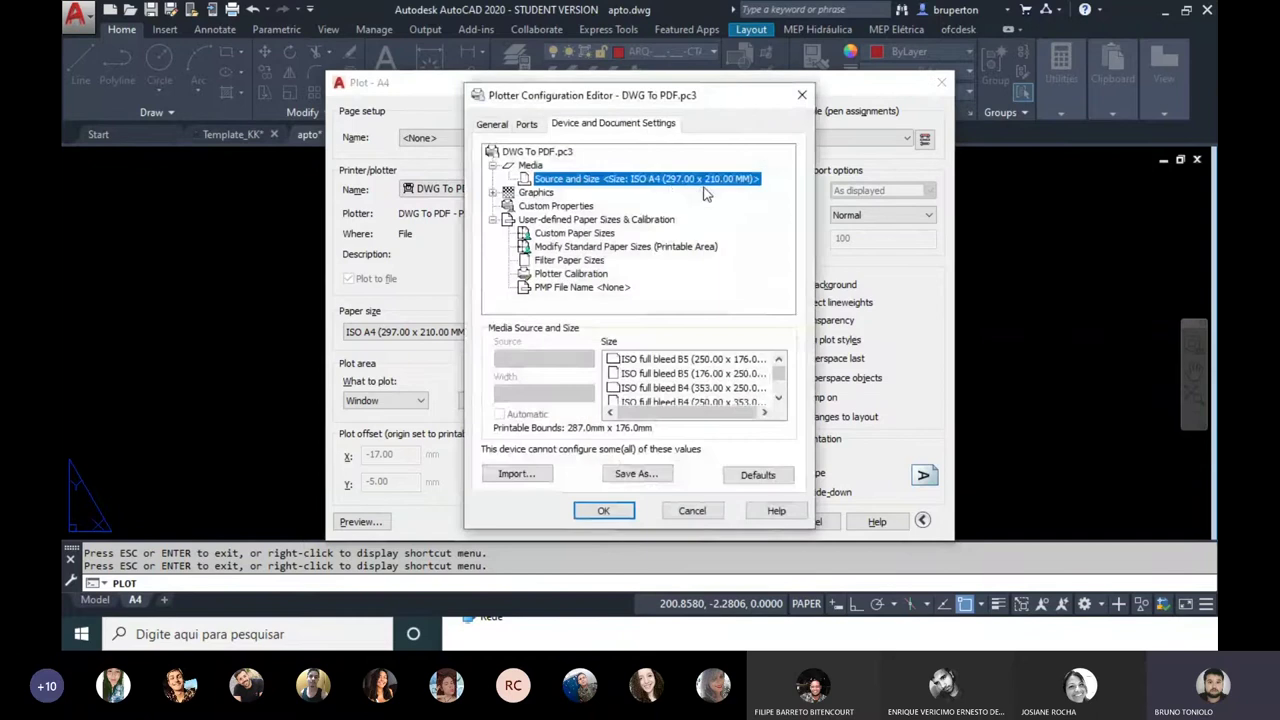
left_click(560, 206)
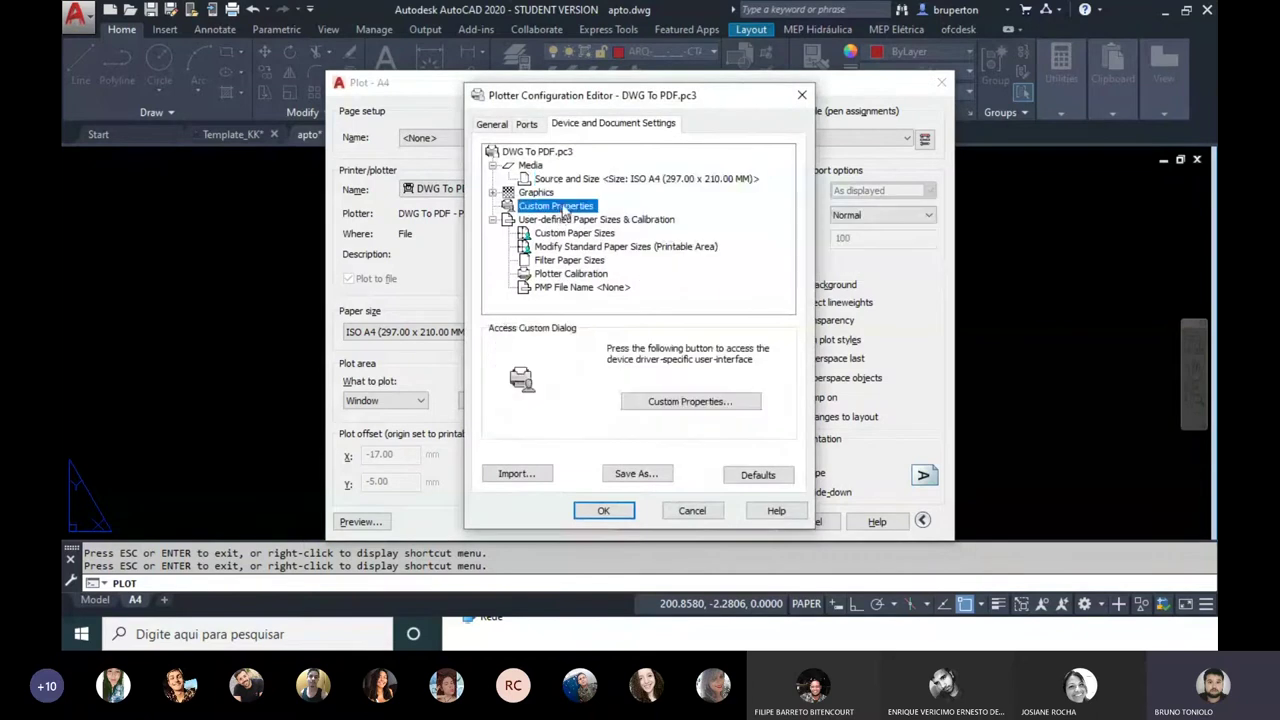
left_click(575, 180)
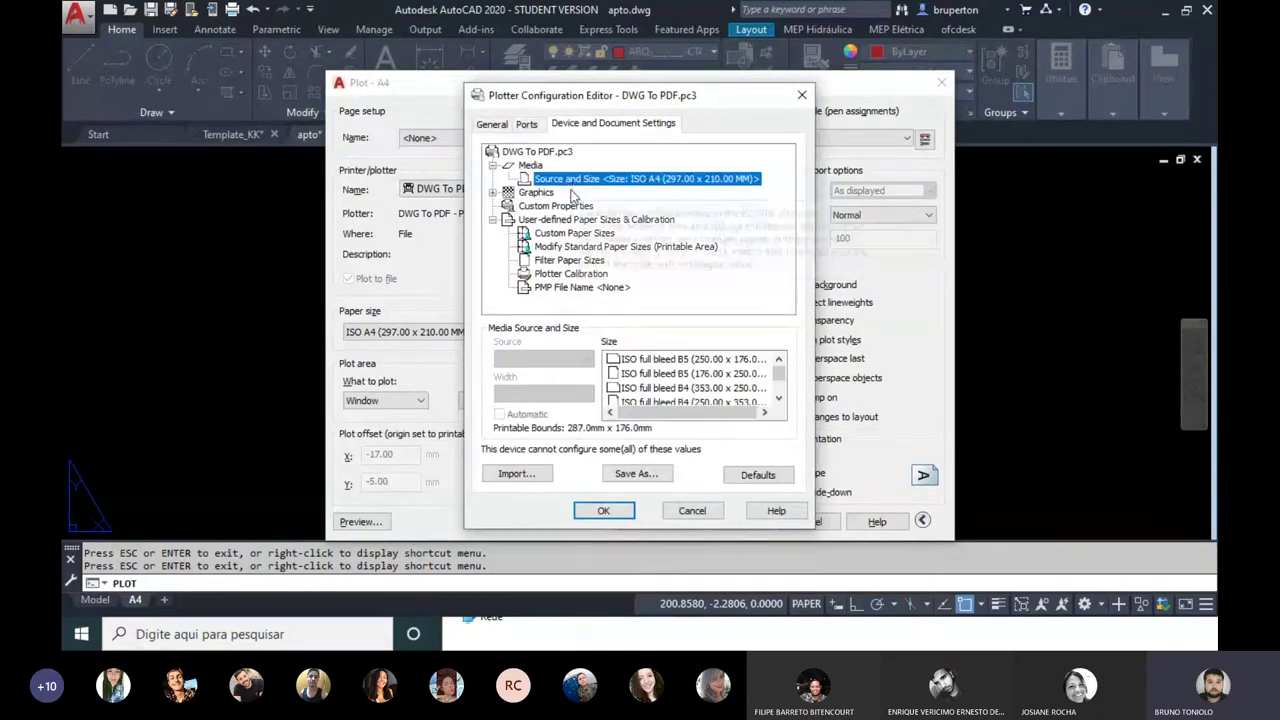
left_click(560, 206)
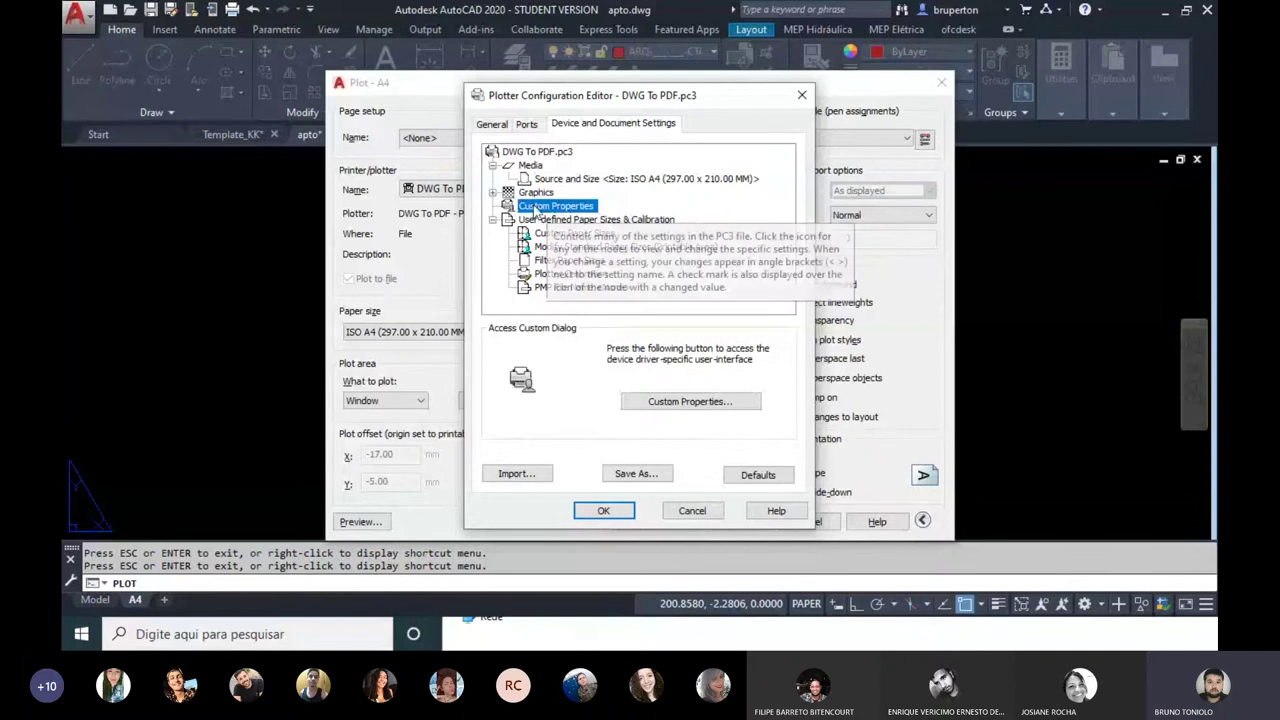
left_click(699, 403)
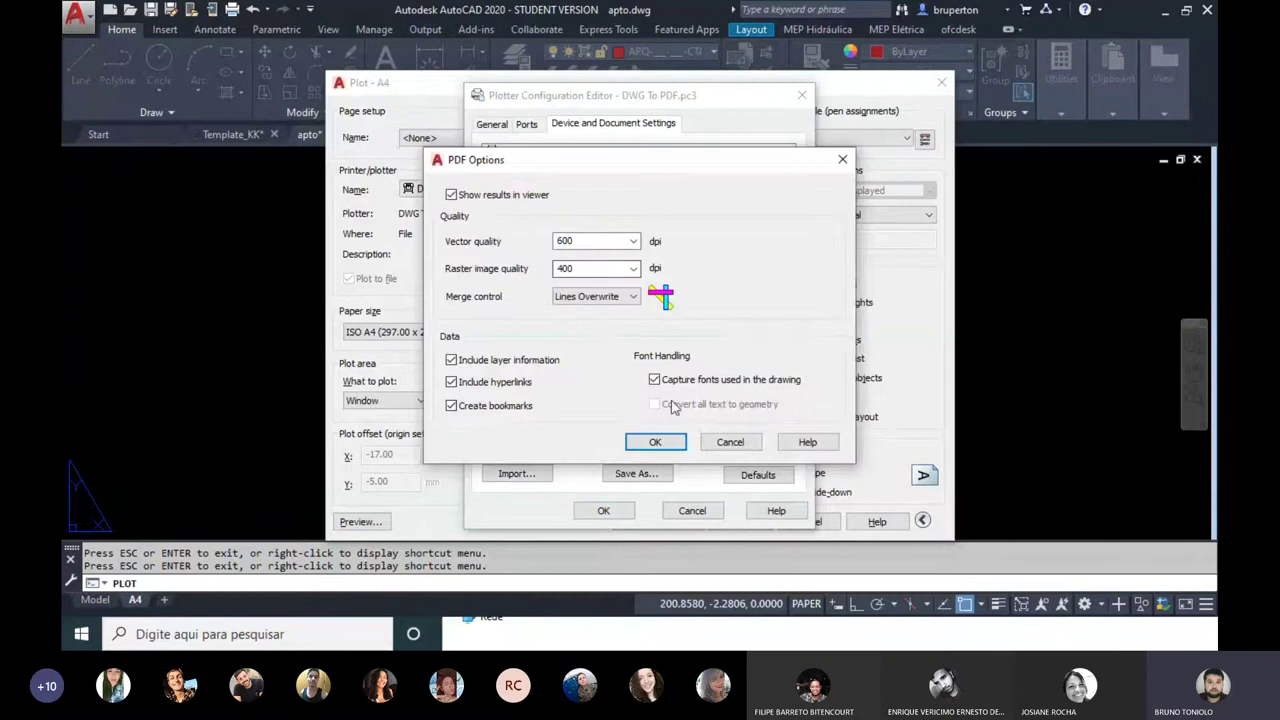
left_click(727, 443)
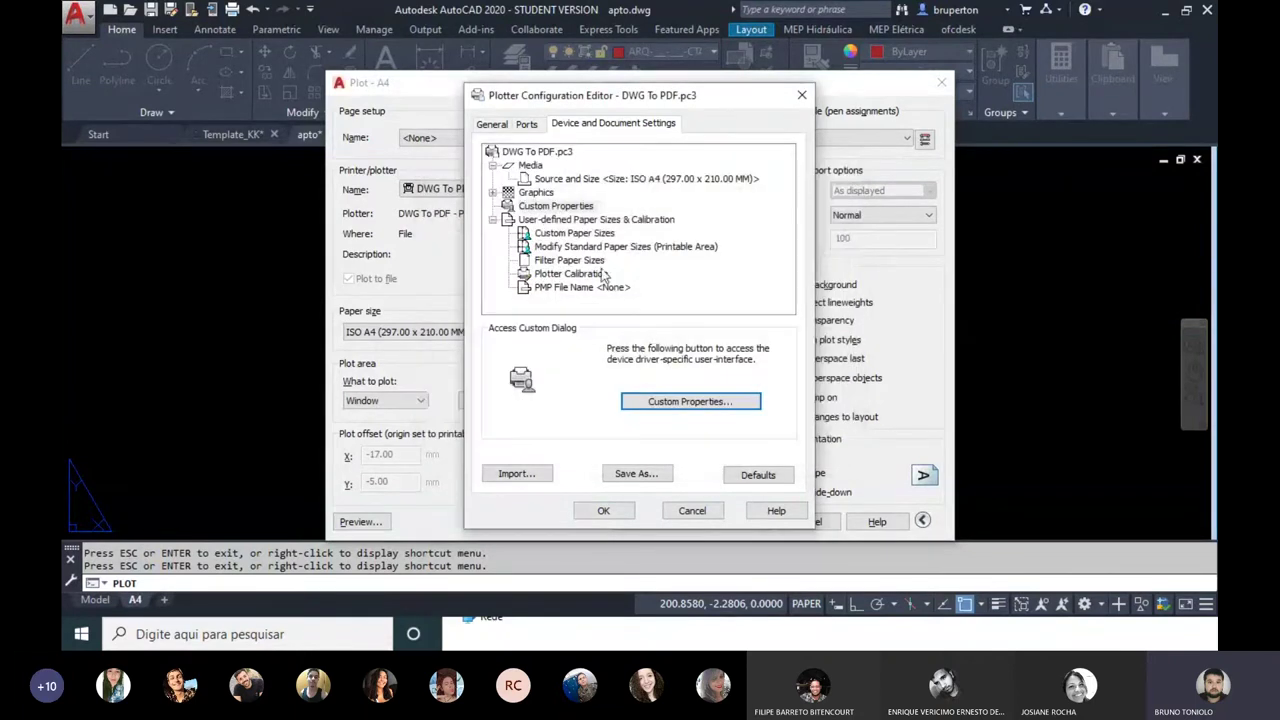
Step: In Modify Standard Paper Sizes, select ISO A4 (210.00 x 297.00 MM) and open it for editing
left_click(577, 248)
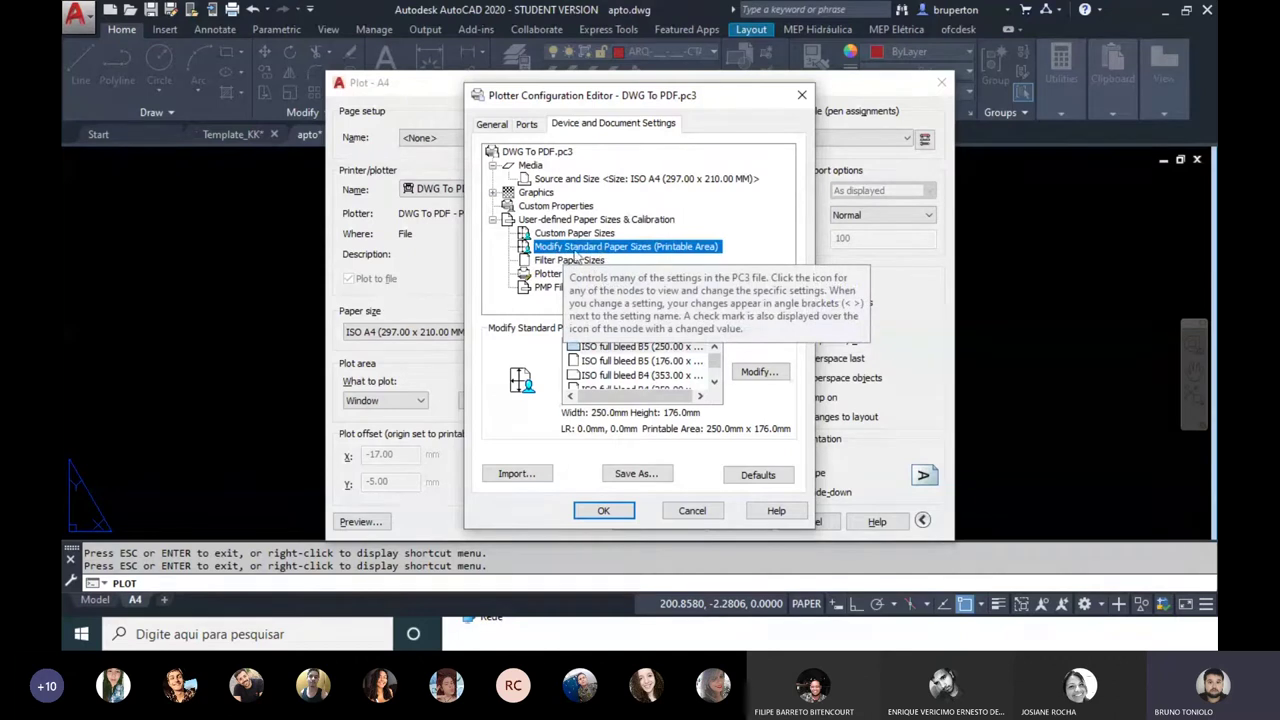
left_click(714, 381)
left_click(714, 381)
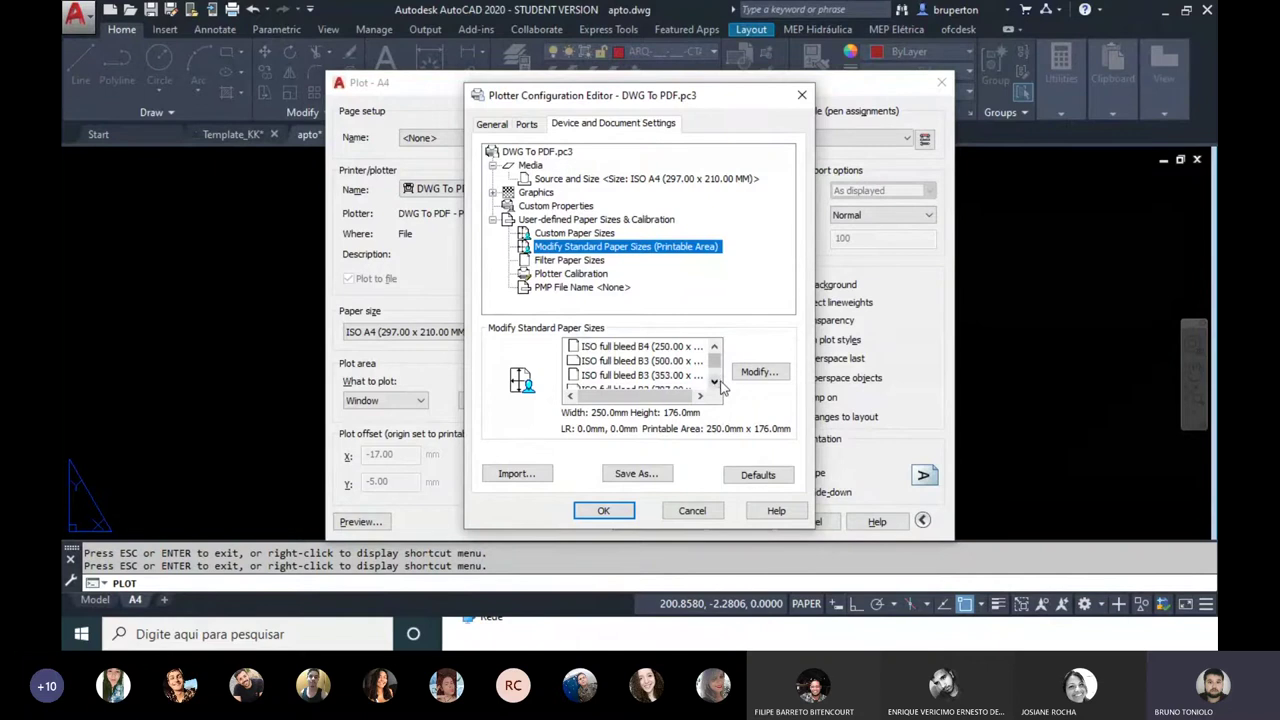
left_click(714, 381)
left_click(714, 381)
left_click(714, 381)
left_click(714, 381)
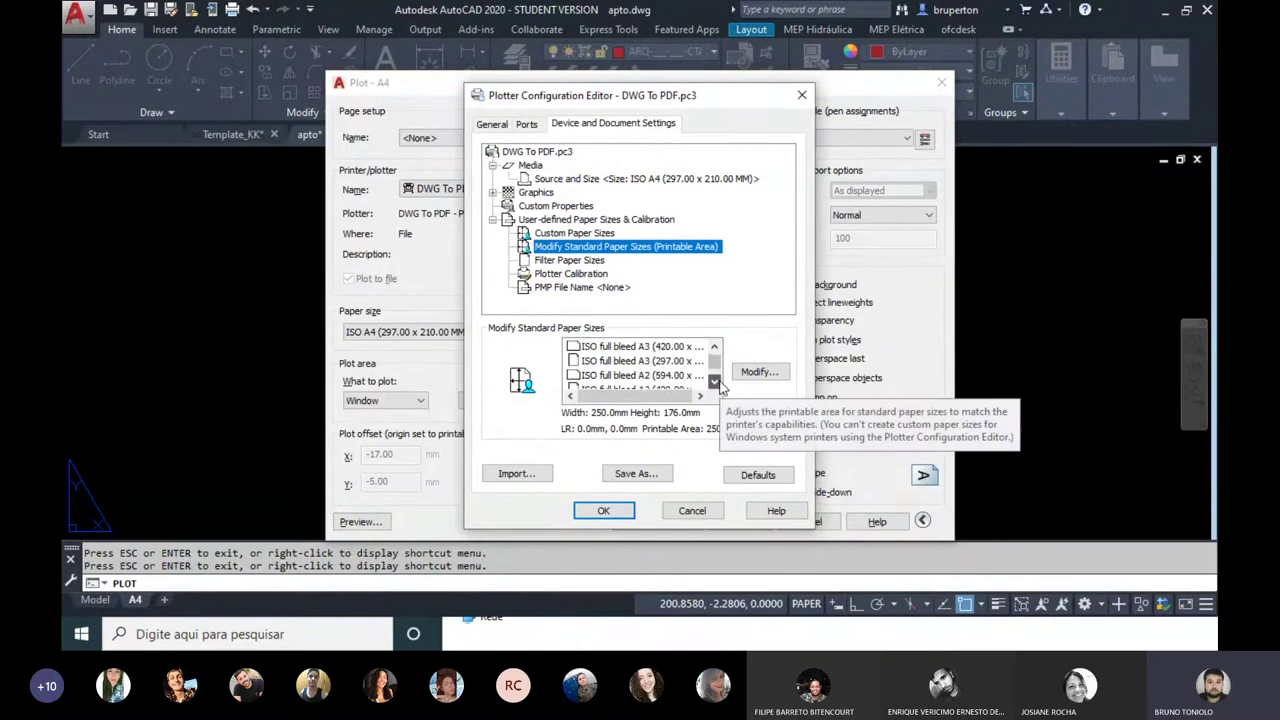
left_click(714, 381)
left_click(714, 381)
left_click(714, 381)
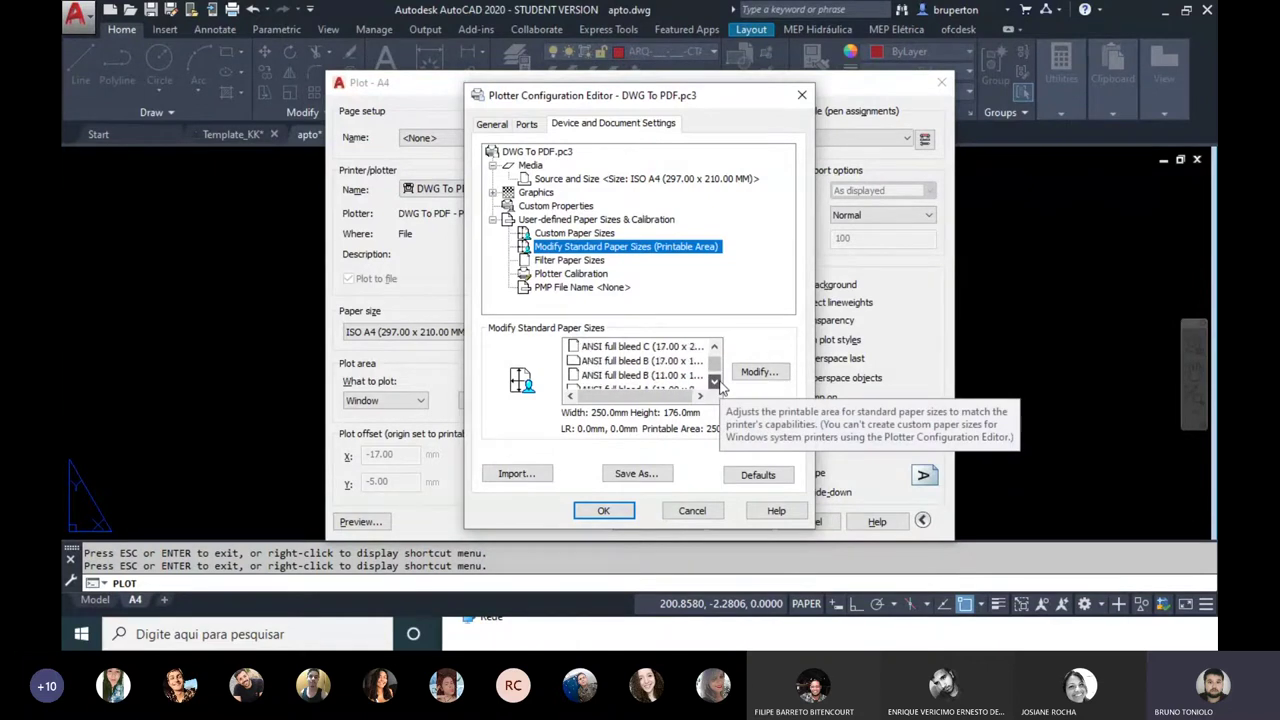
left_click(714, 381)
left_click(714, 381)
left_click(714, 381)
left_click(714, 382)
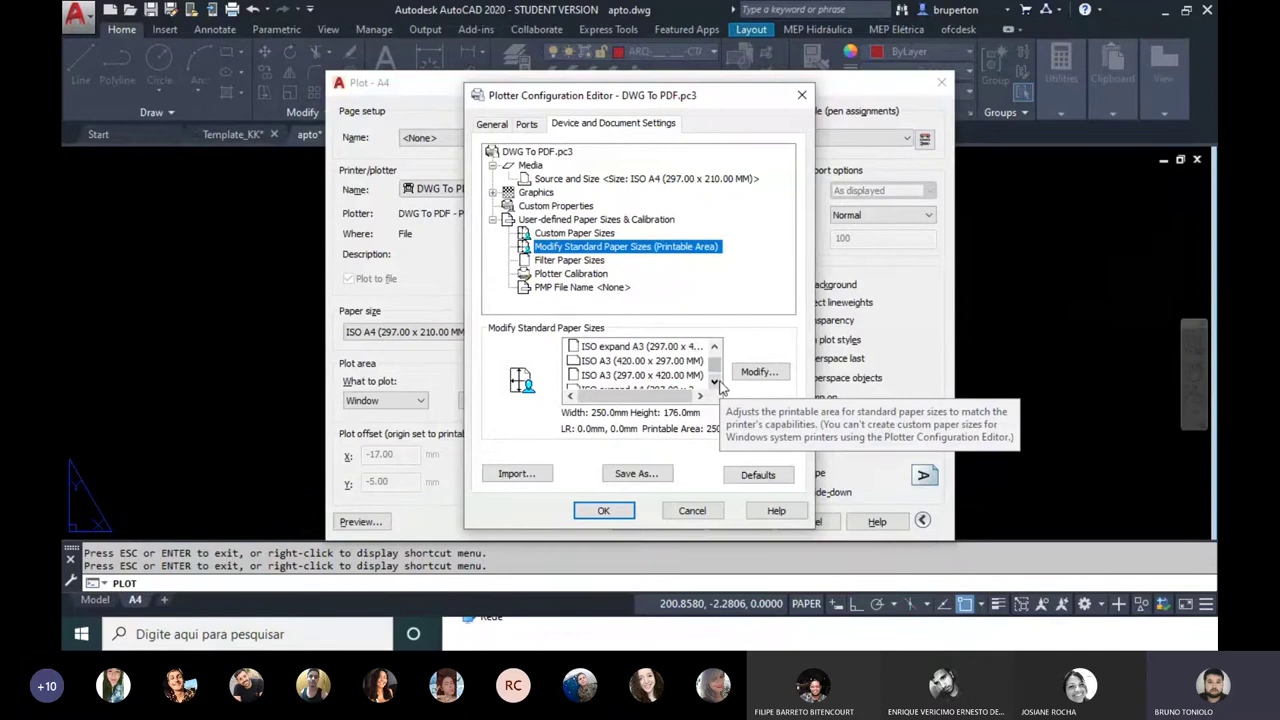
left_click(714, 382)
left_click(714, 382)
left_click(714, 382)
left_click(714, 382)
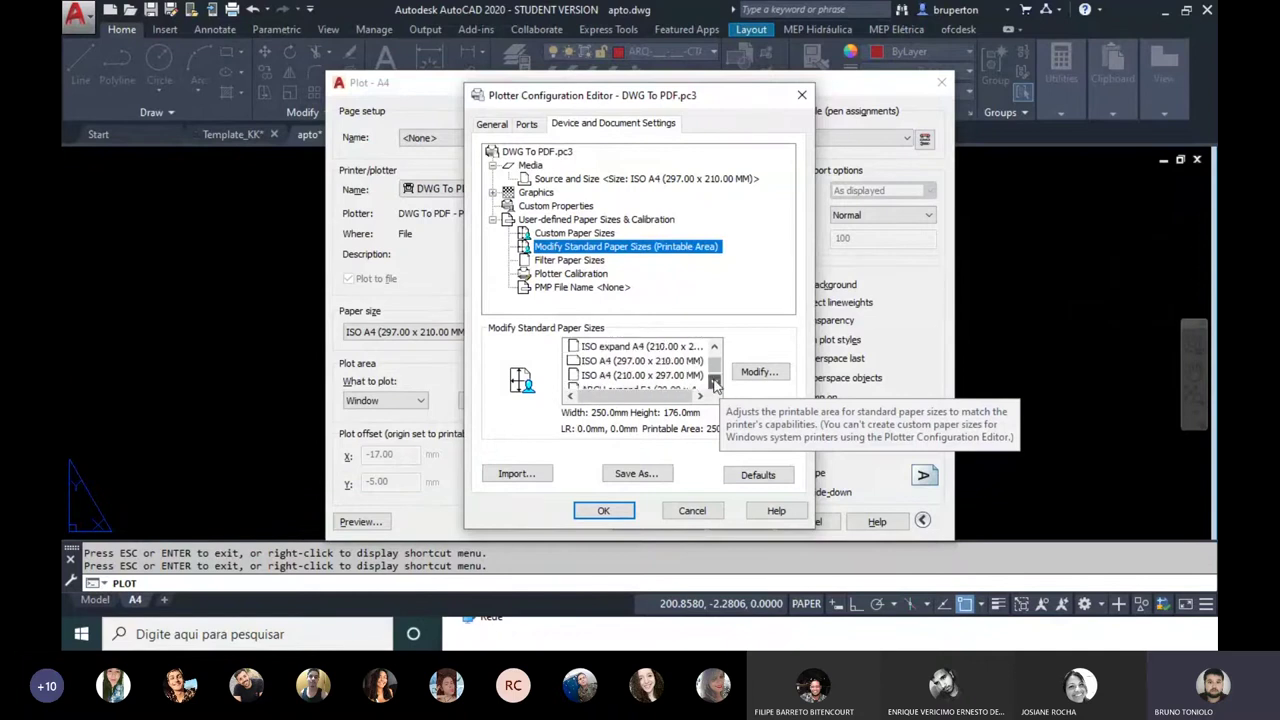
left_click(612, 375)
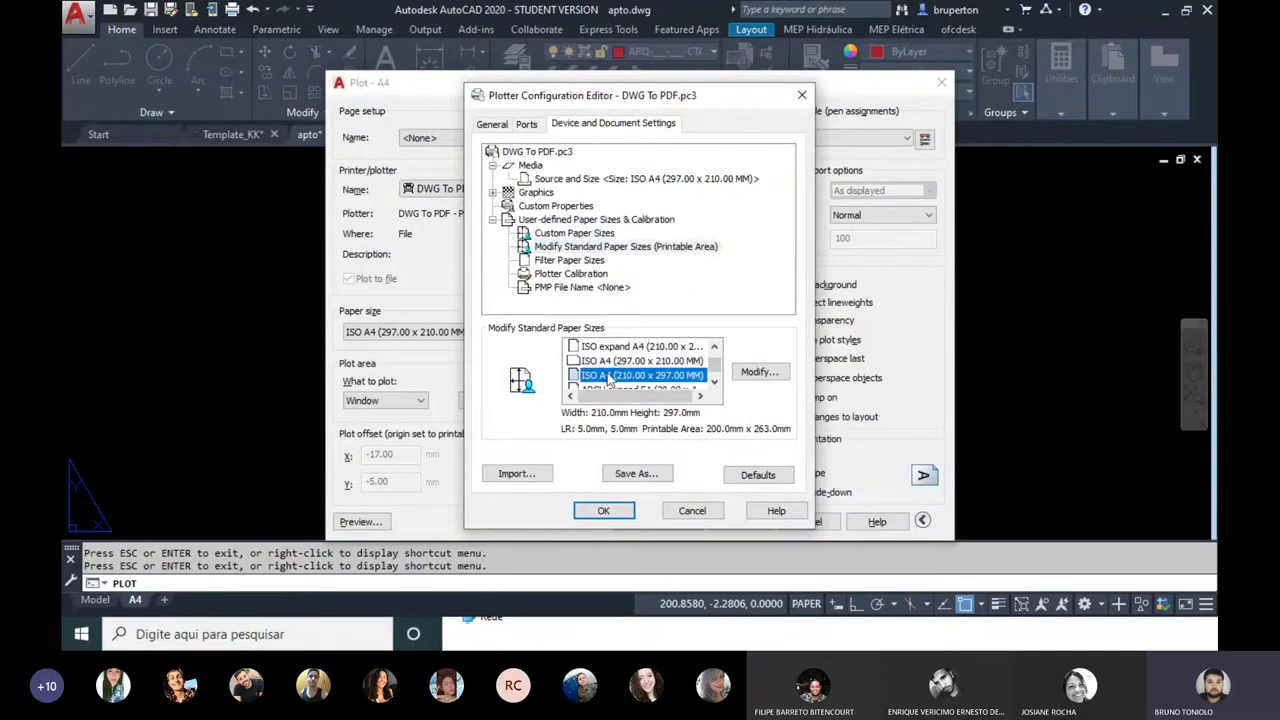
left_click(759, 371)
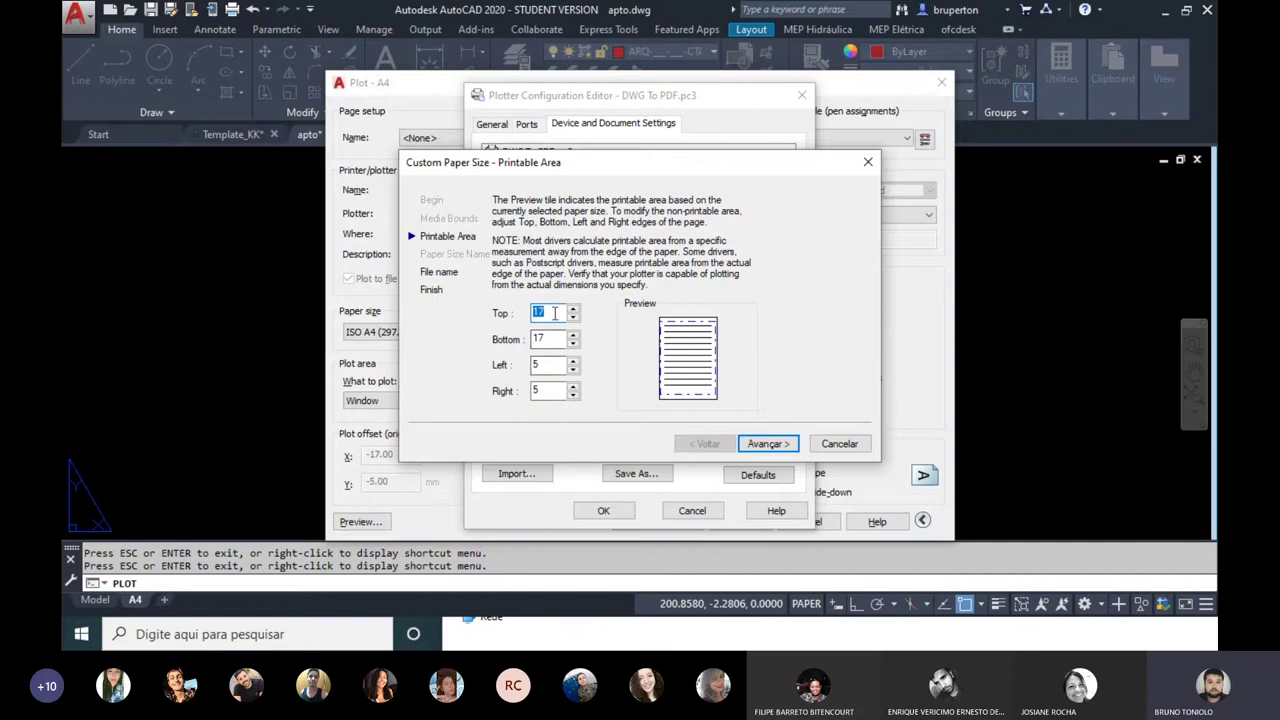
Step: Set the ISO A4 printable-area margins to 0 and save the changes to DWG To PDF.pc3
type("0")
key("Tab")
type("0")
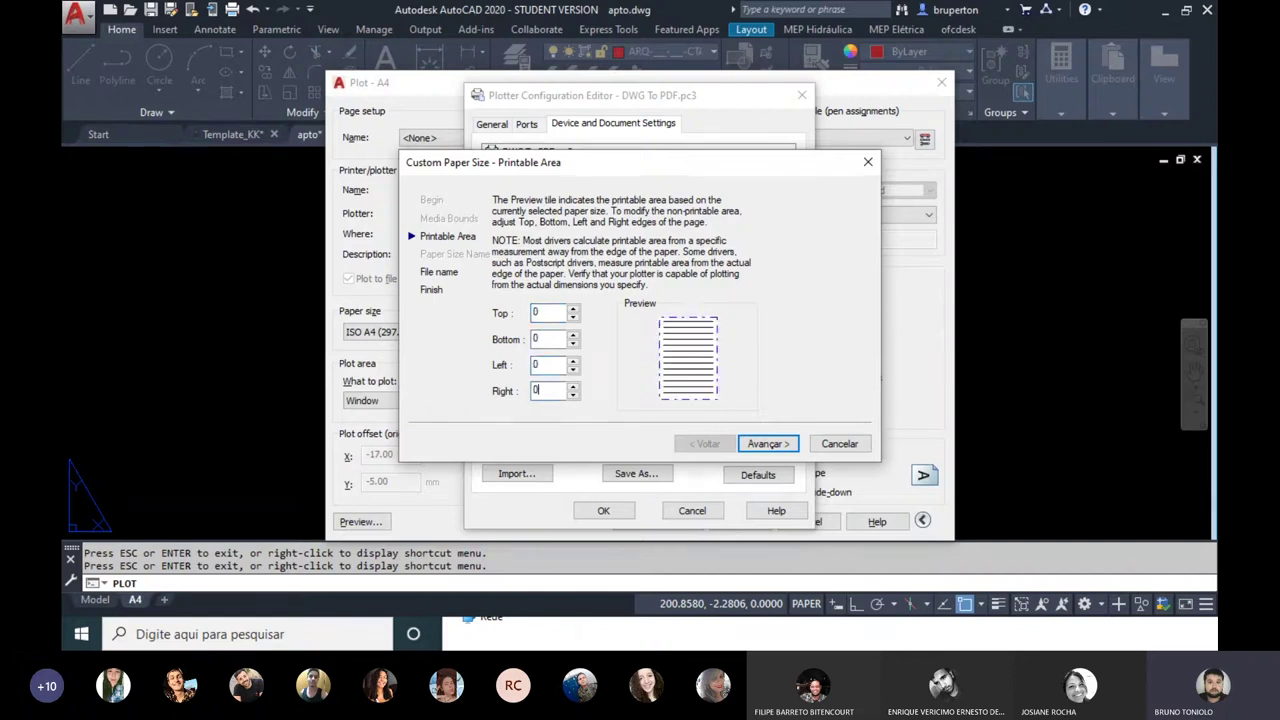
left_click(797, 447)
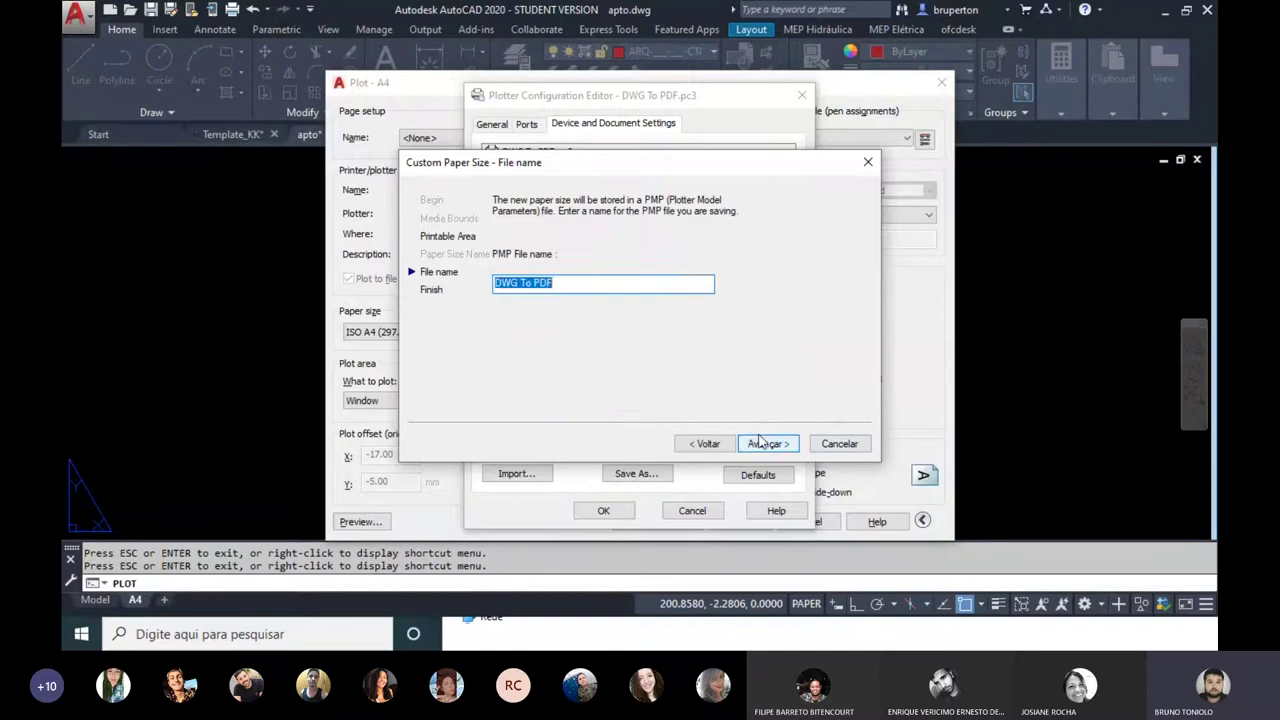
left_click(763, 446)
left_click(763, 446)
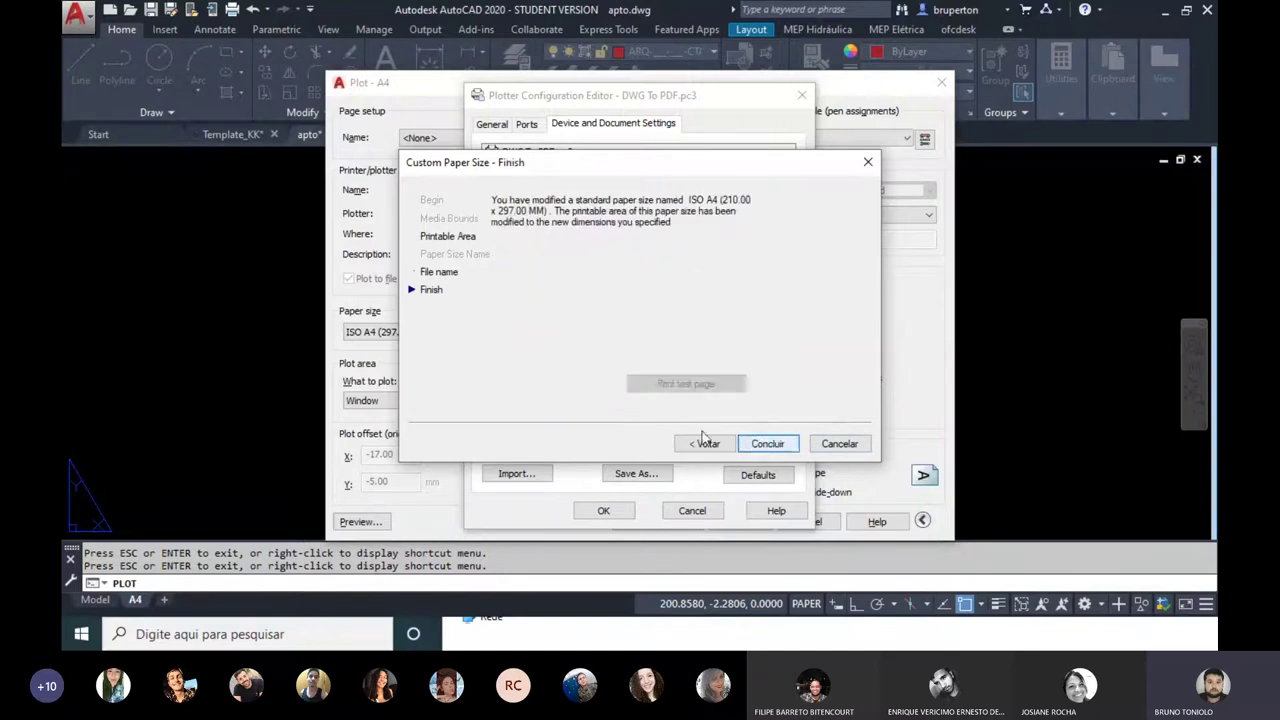
left_click(767, 444)
left_click(605, 513)
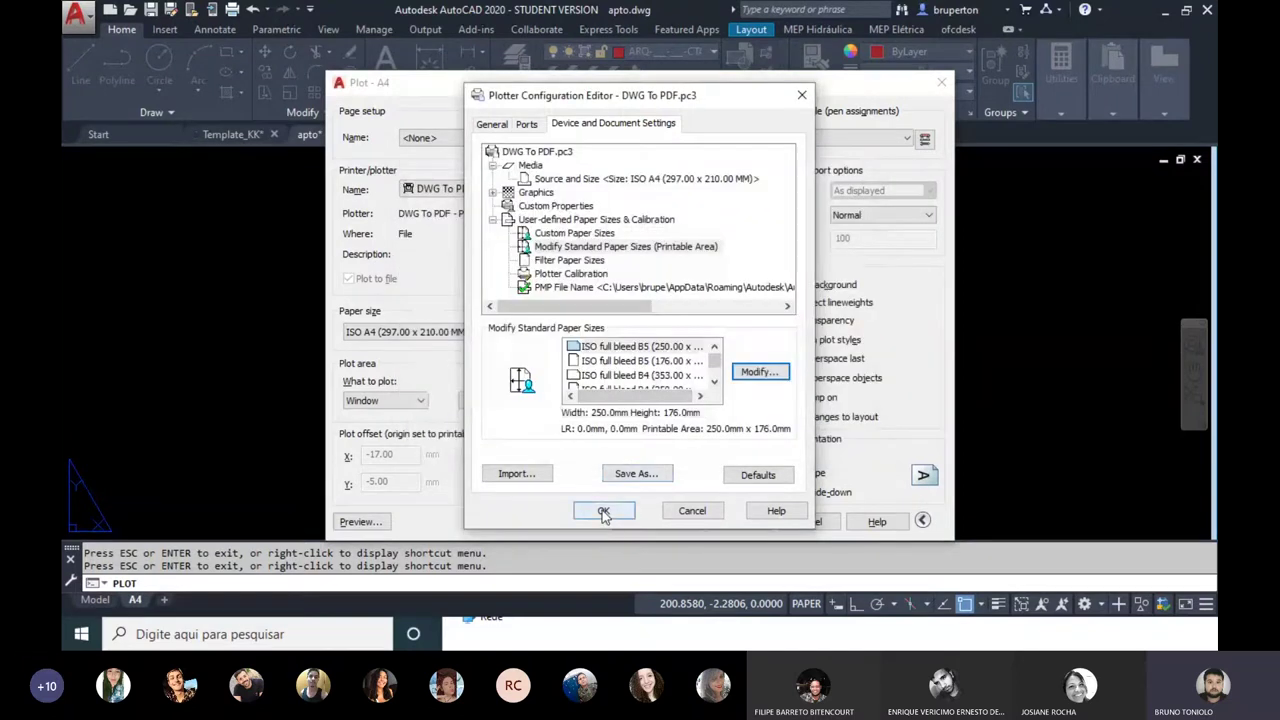
left_click(596, 372)
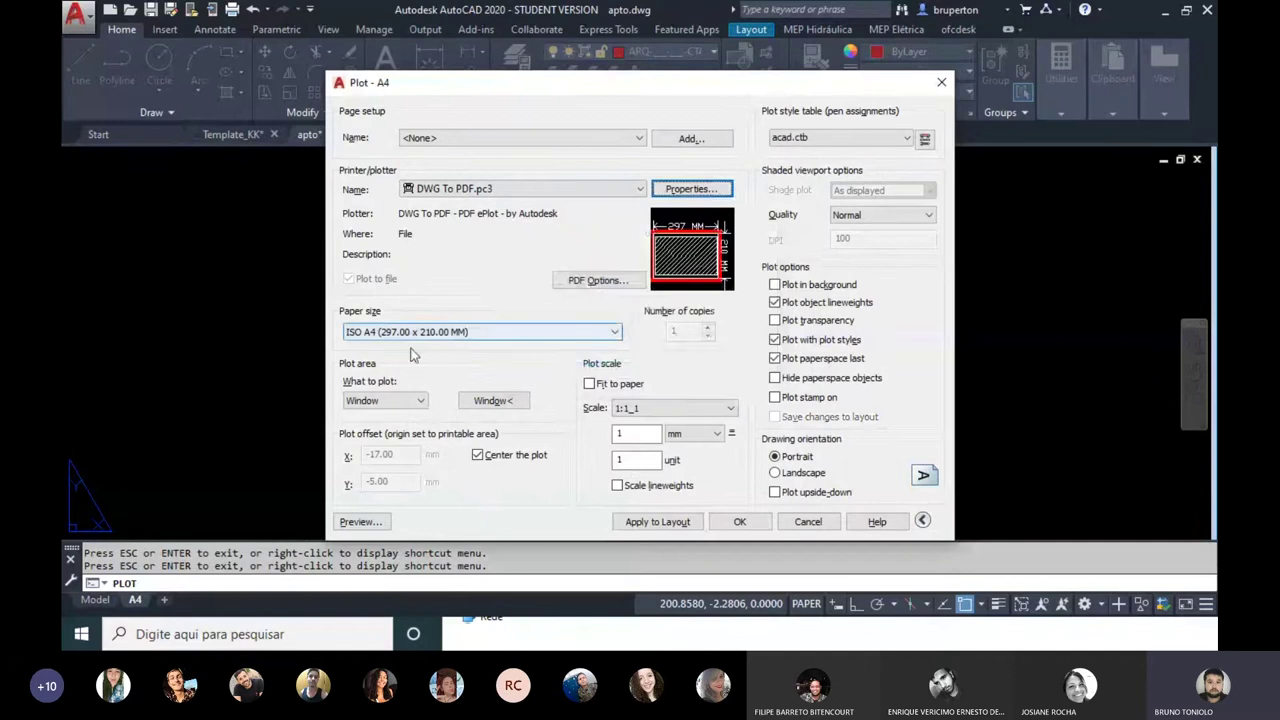
Step: Preview the plot with zero margins, then show the ISO full bleed entries in the paper size list
left_click(368, 522)
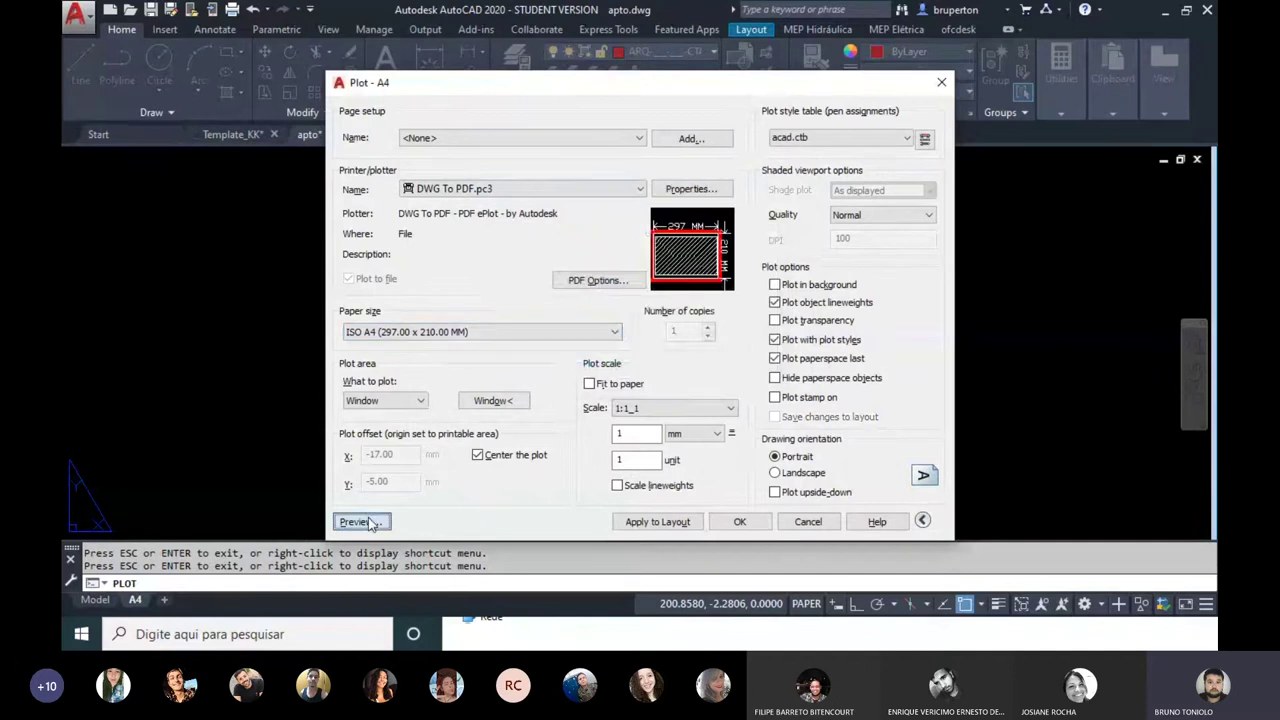
left_click(368, 522)
scroll(558, 328, "up", 4)
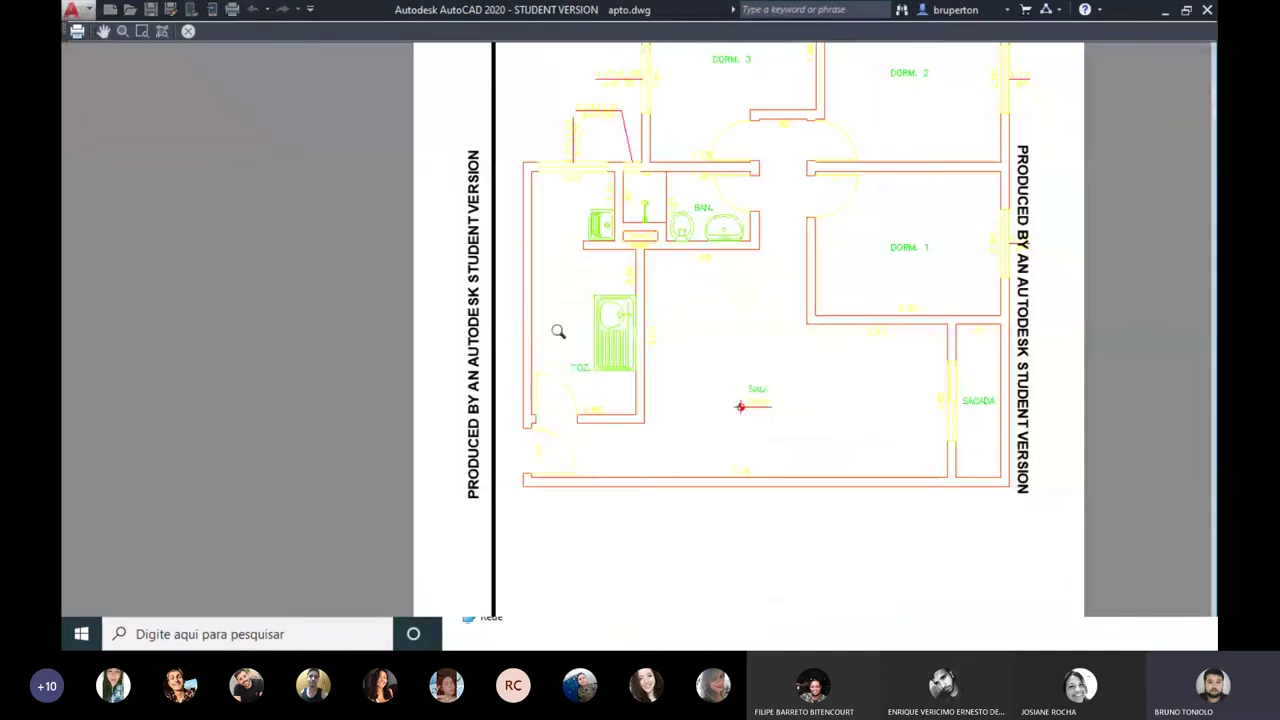
key("Escape")
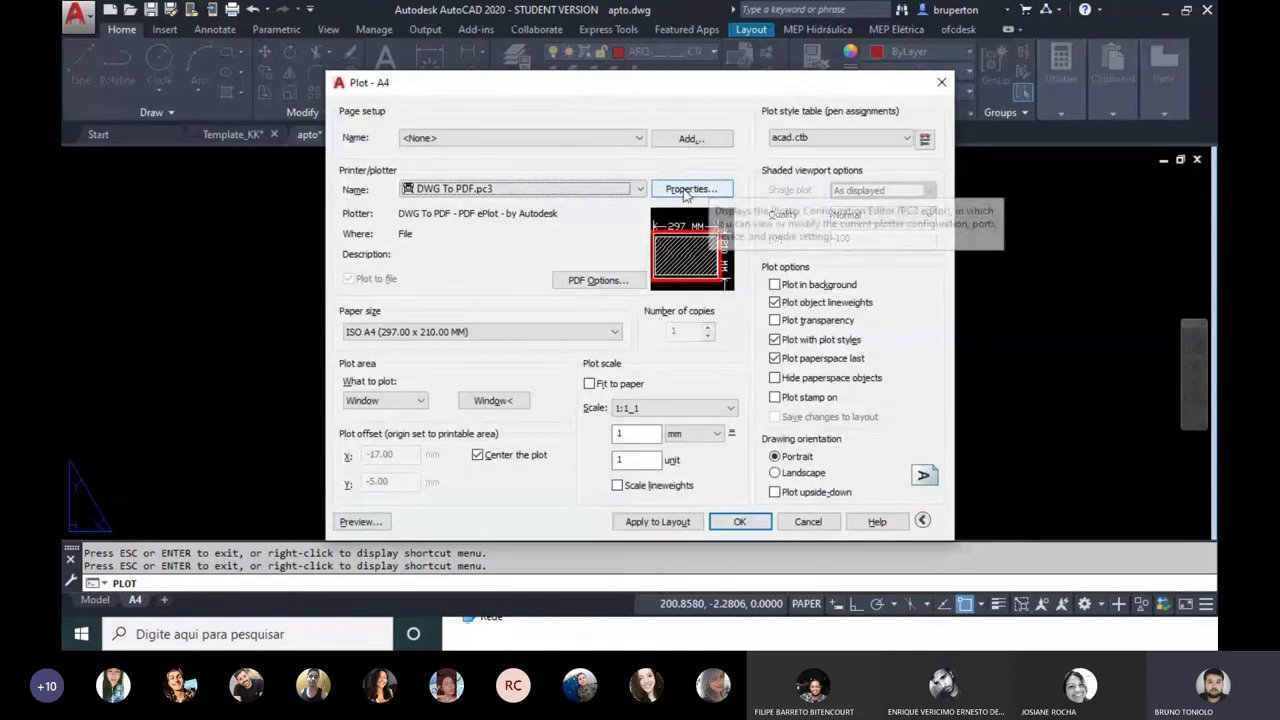
left_click(432, 332)
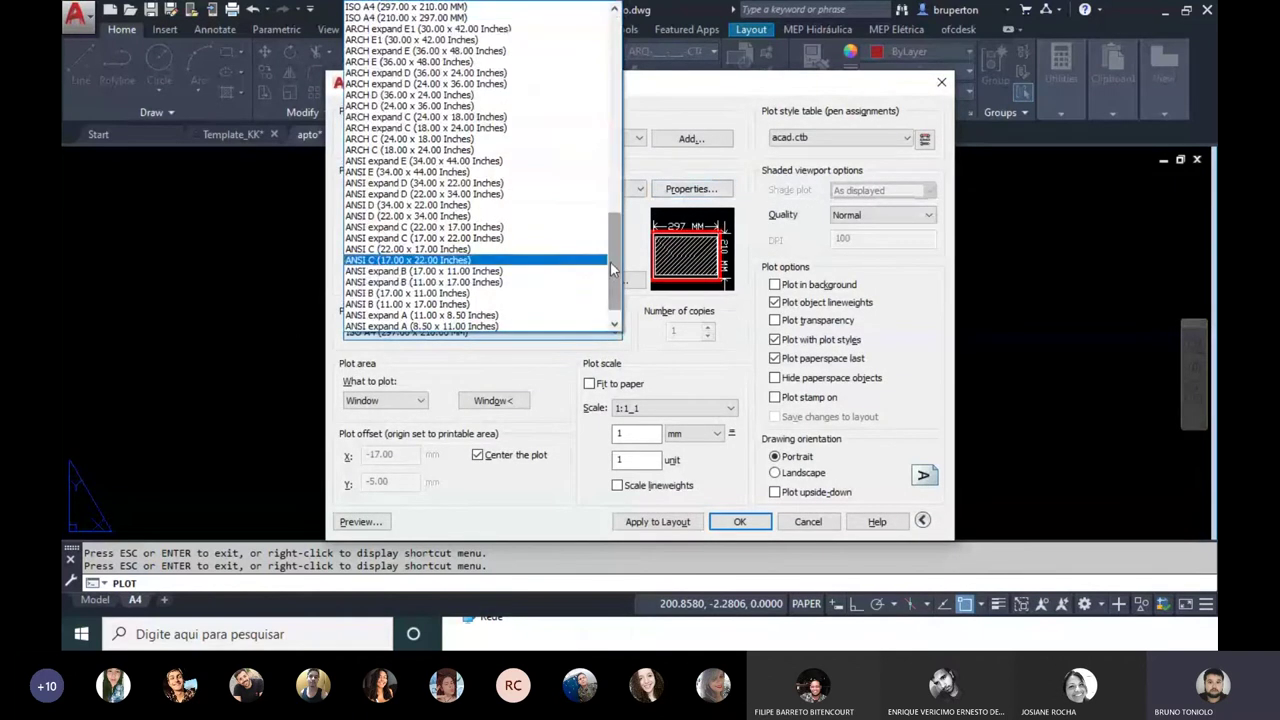
left_click_drag(611, 265, 645, 75)
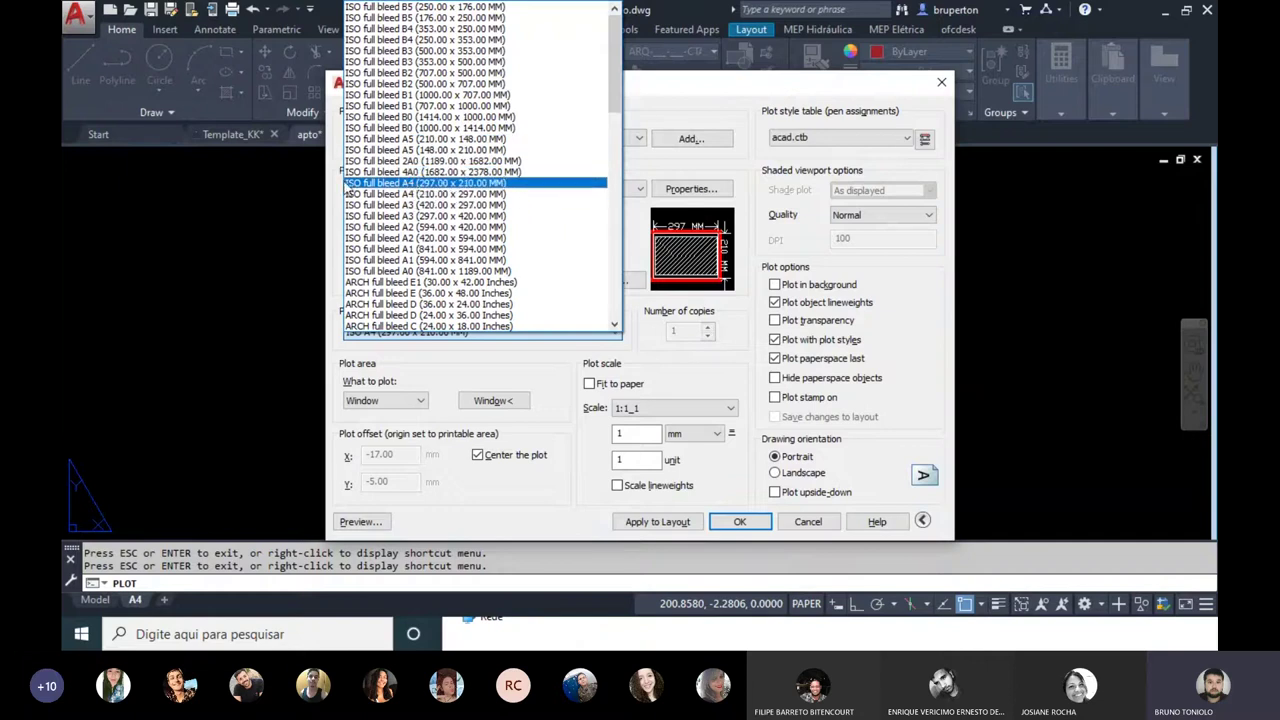
left_click(441, 196)
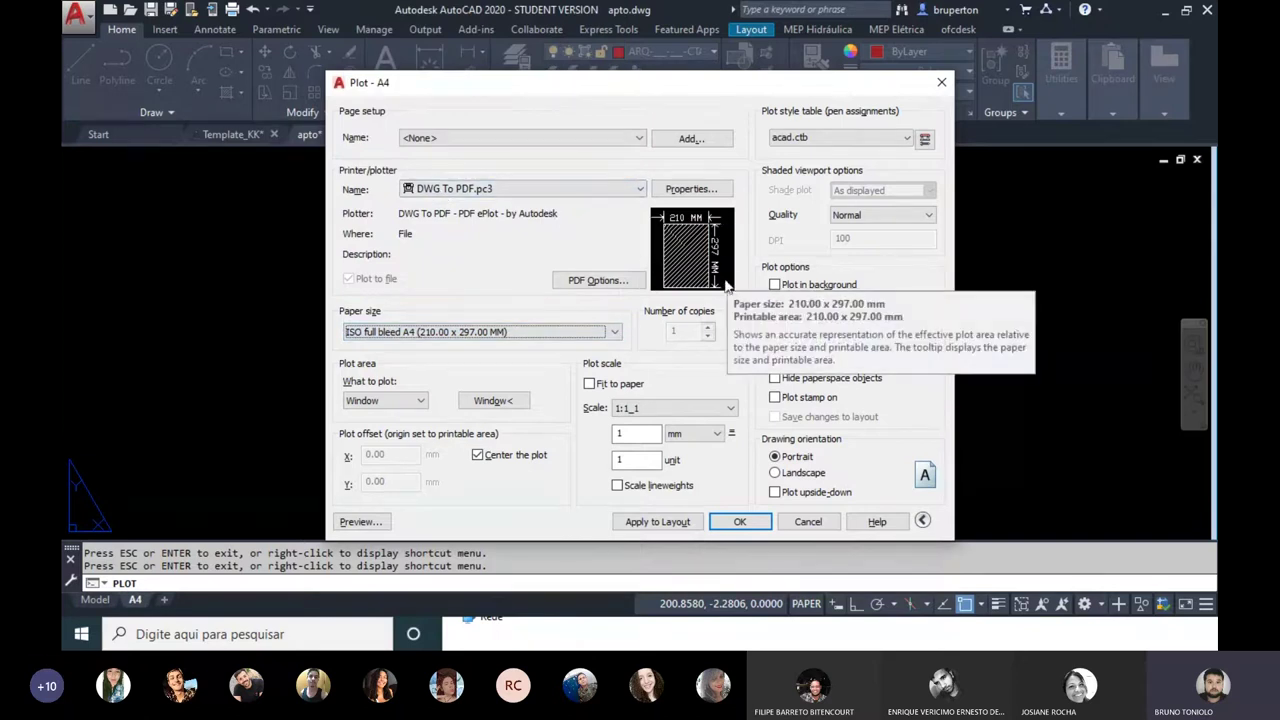
left_click(362, 522)
scroll(620, 270, "up", 4)
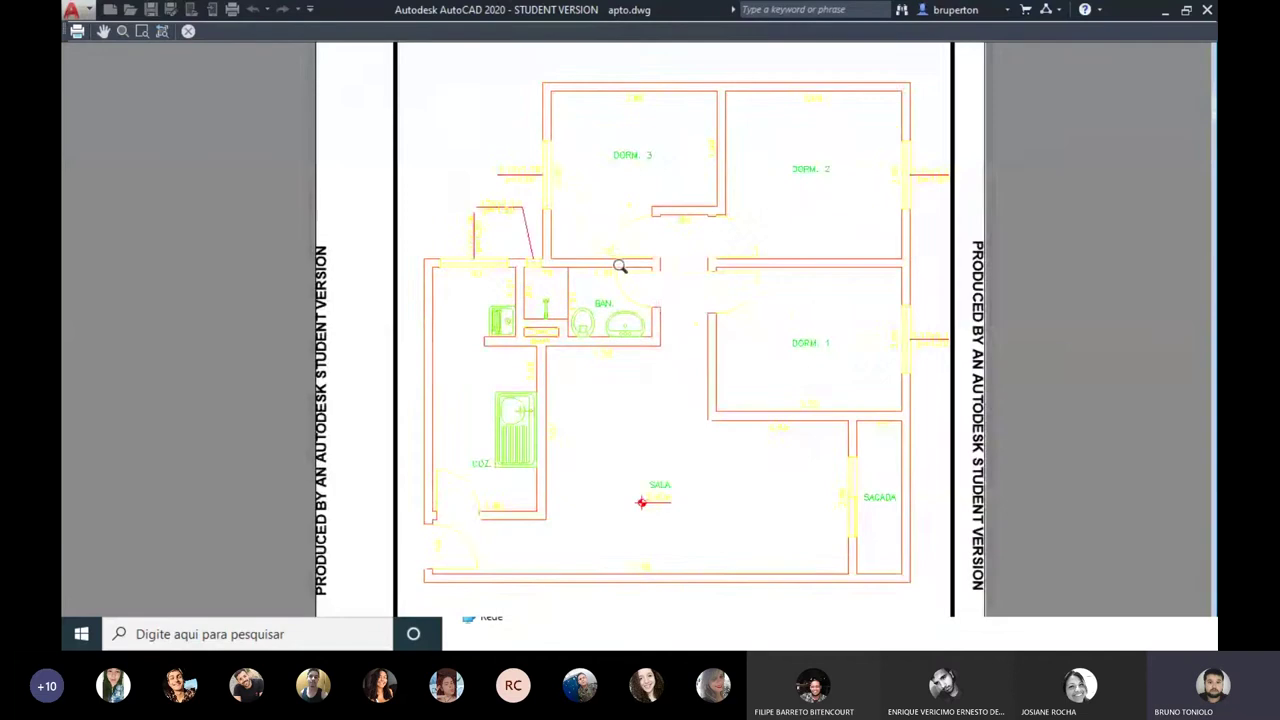
scroll(594, 200, "down", 2)
scroll(700, 194, "up", 3)
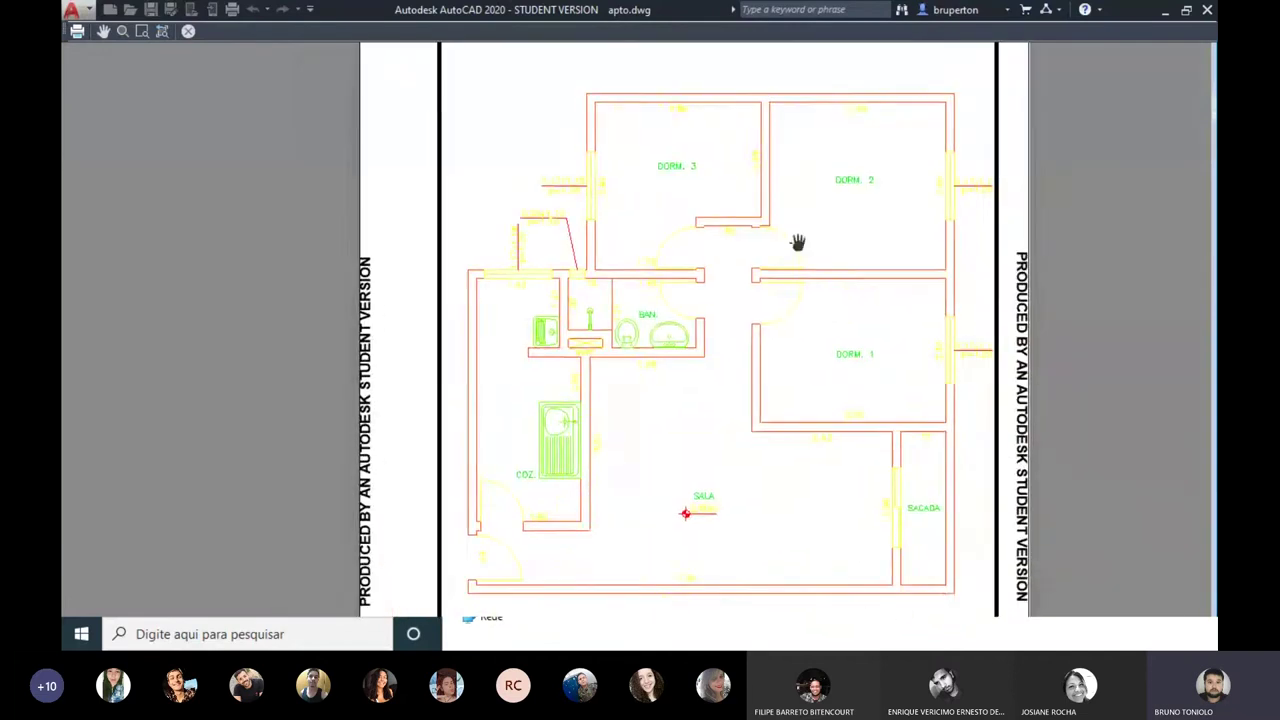
mouse_move(680, 560)
middle_mouse_down()
mouse_move(666, 401)
mouse_move(662, 604)
middle_mouse_up()
scroll(634, 334, "down", 1)
scroll(654, 437, "up", 1)
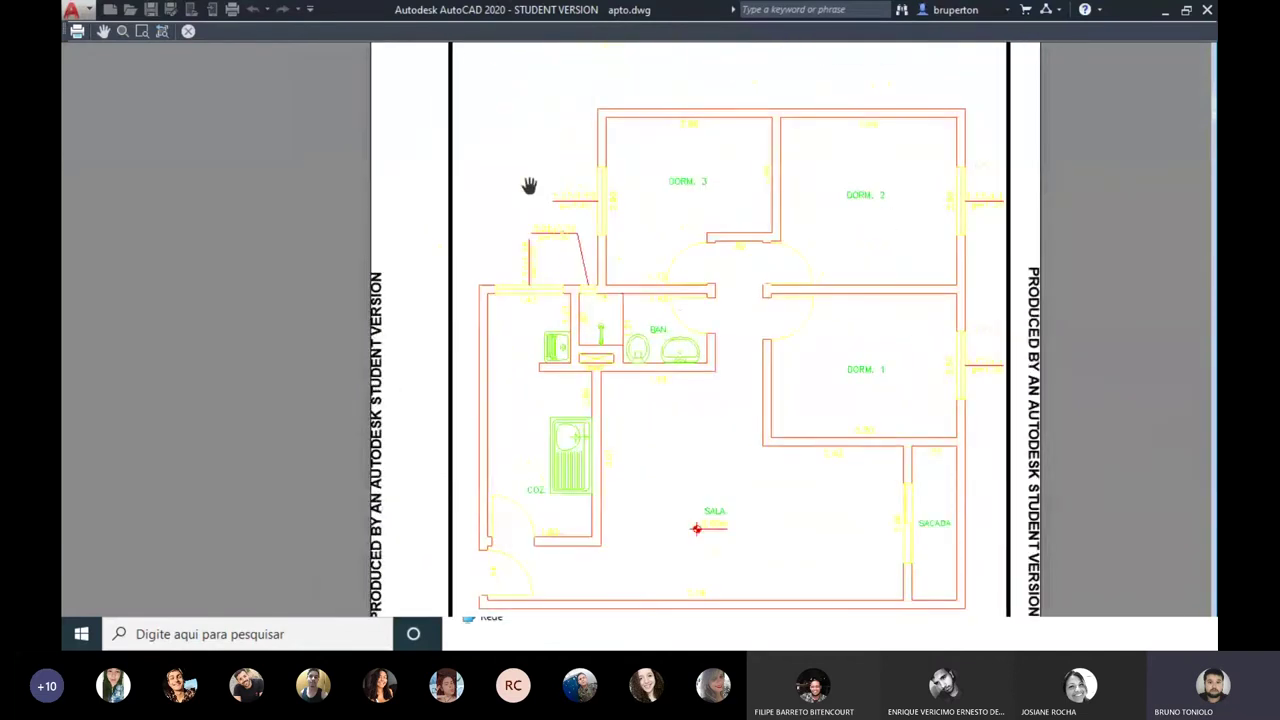
key("Escape")
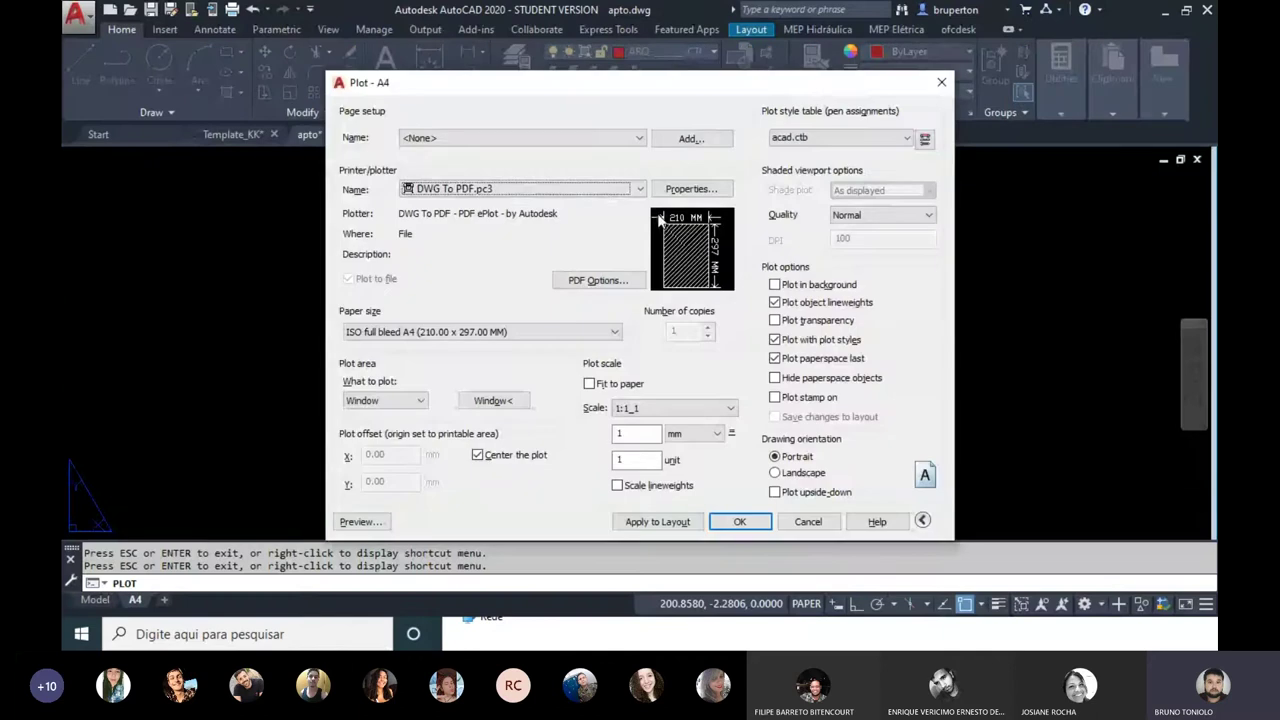
Step: Try ARCH full bleed A as the paper size while browsing the size list
left_click(488, 332)
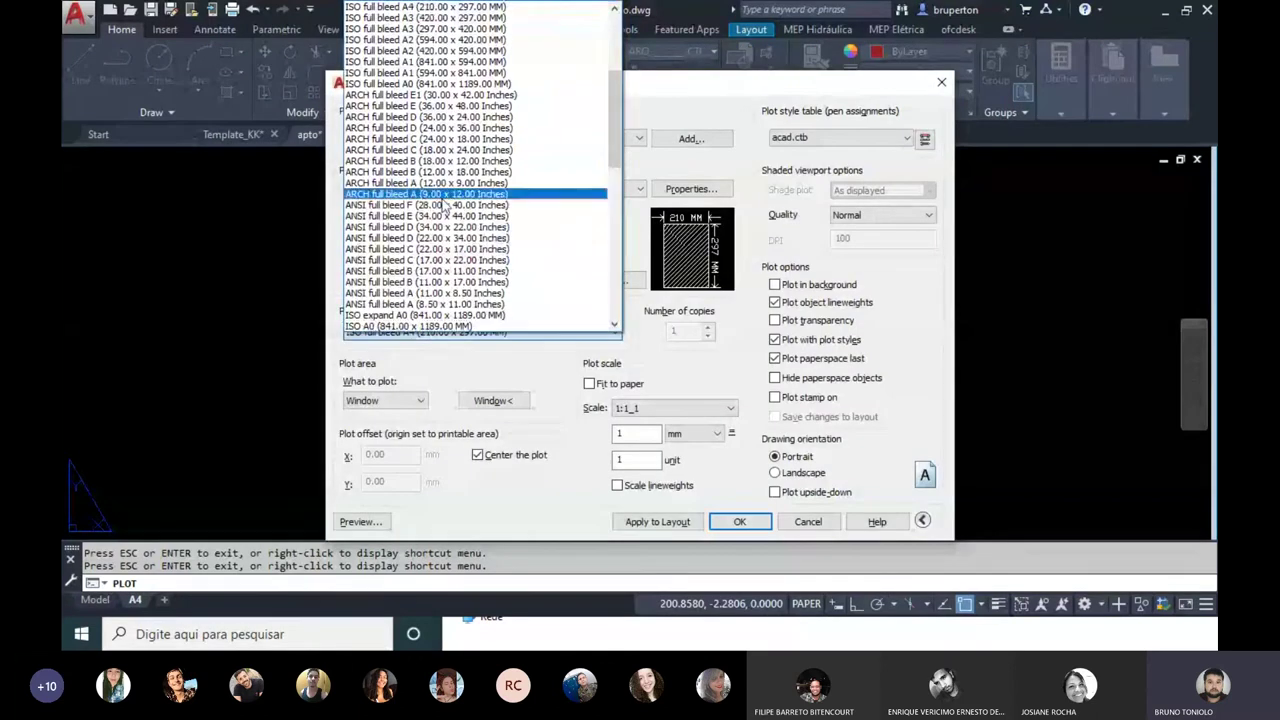
left_click(480, 191)
left_click(467, 334)
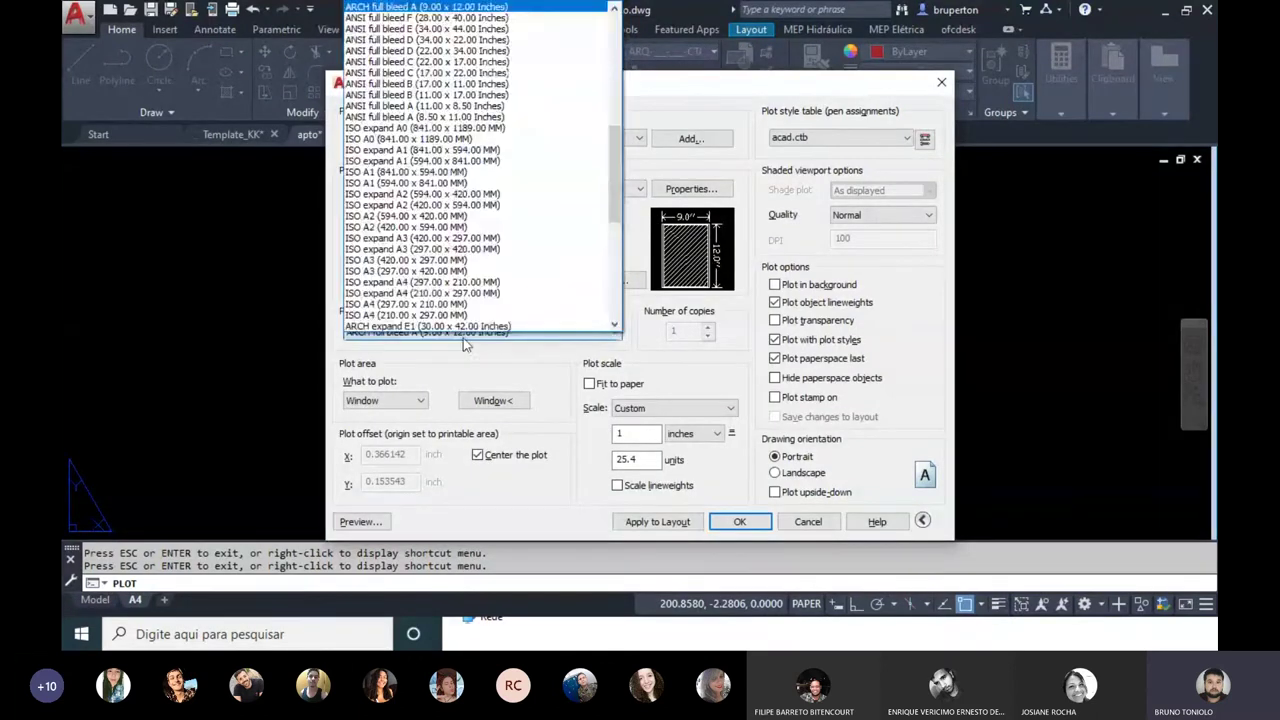
left_click_drag(614, 217, 612, 125)
scroll(480, 140, "down", 4)
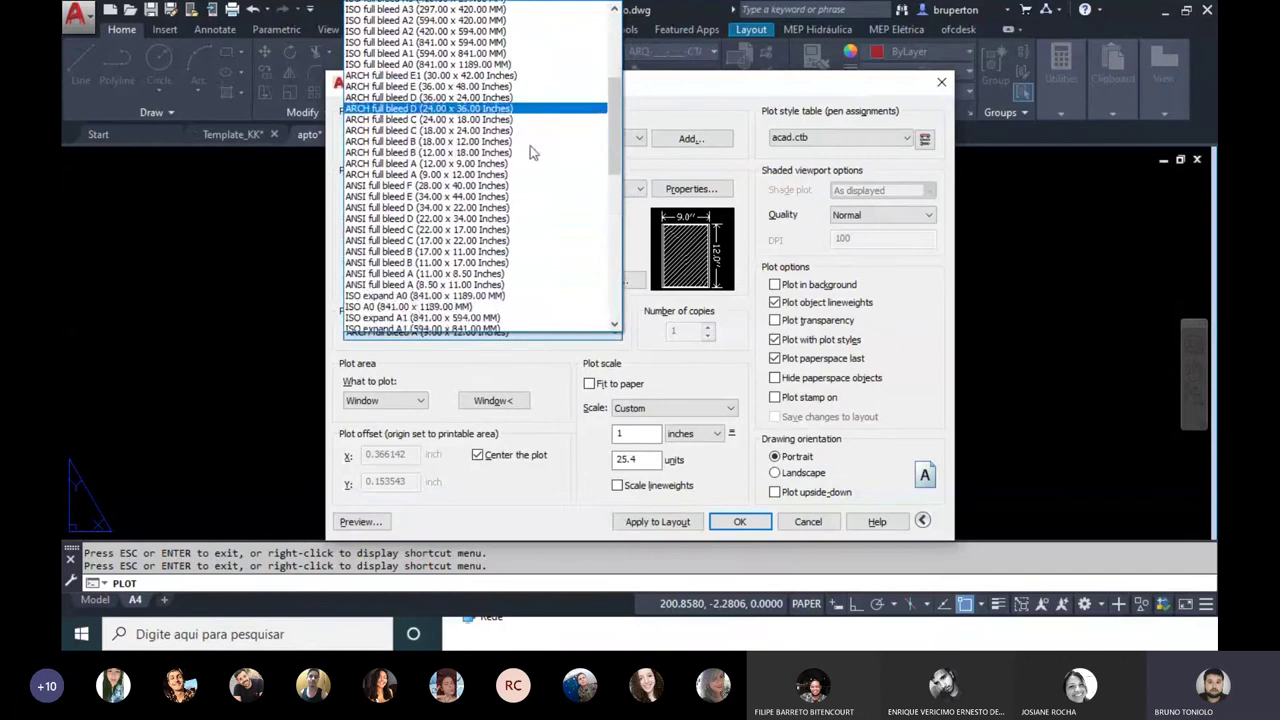
scroll(508, 163, "down", 4)
scroll(460, 145, "down", 4)
scroll(415, 218, "down", 3)
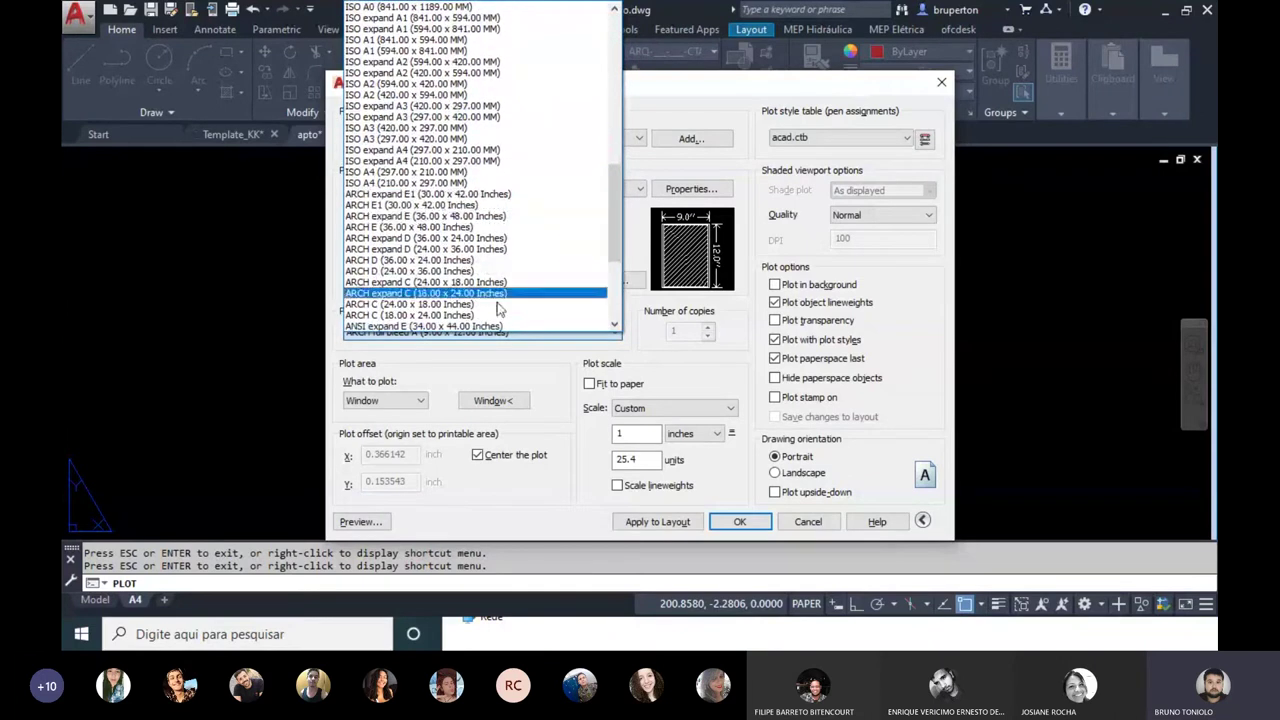
scroll(420, 215, "up", 3)
scroll(420, 215, "up", 3)
scroll(480, 215, "up", 3)
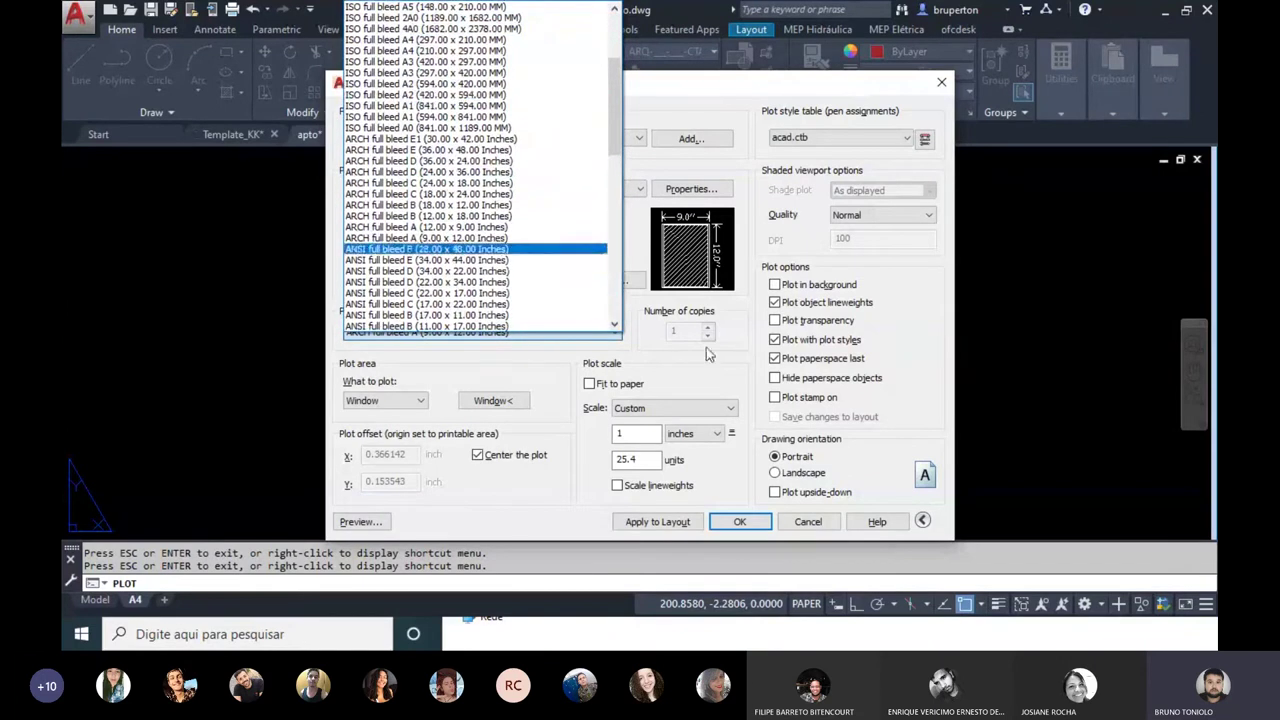
left_click(450, 238)
type("1")
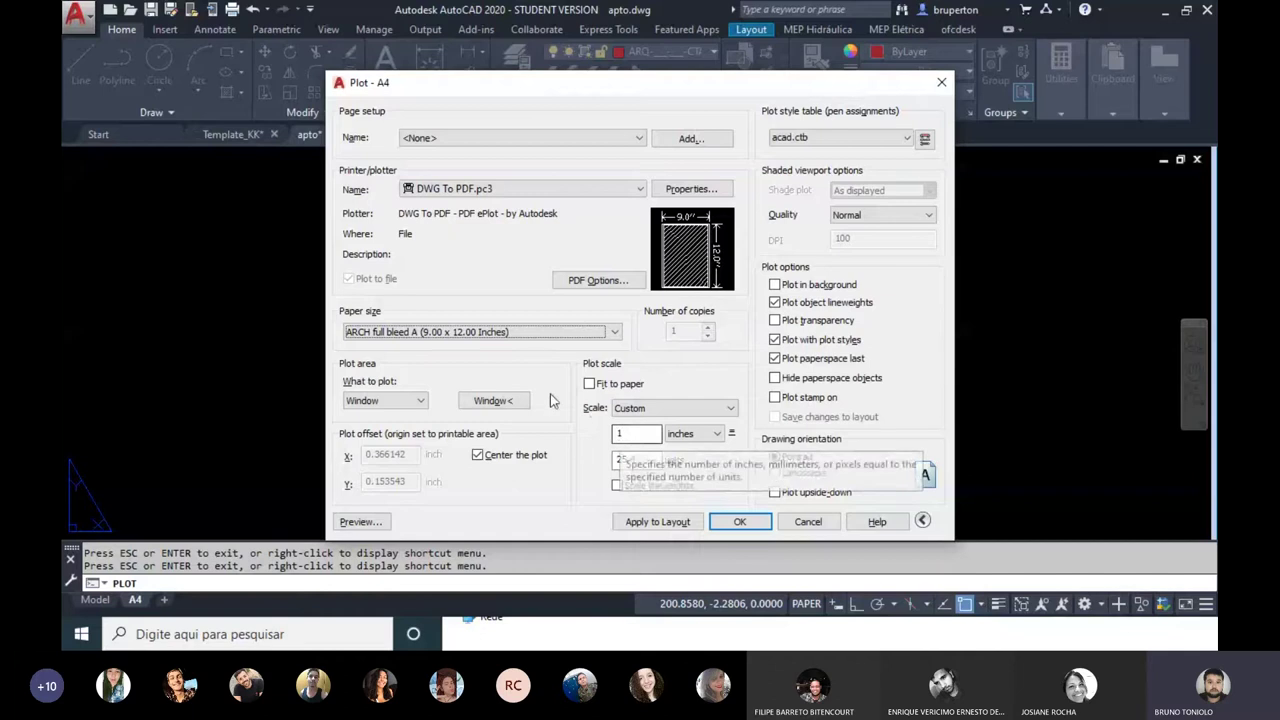
Step: Switch the paper to ISO full bleed A3, then to landscape ISO full bleed A4 (297 x 210 MM)
left_click(614, 332)
scroll(629, 115, "up", 2)
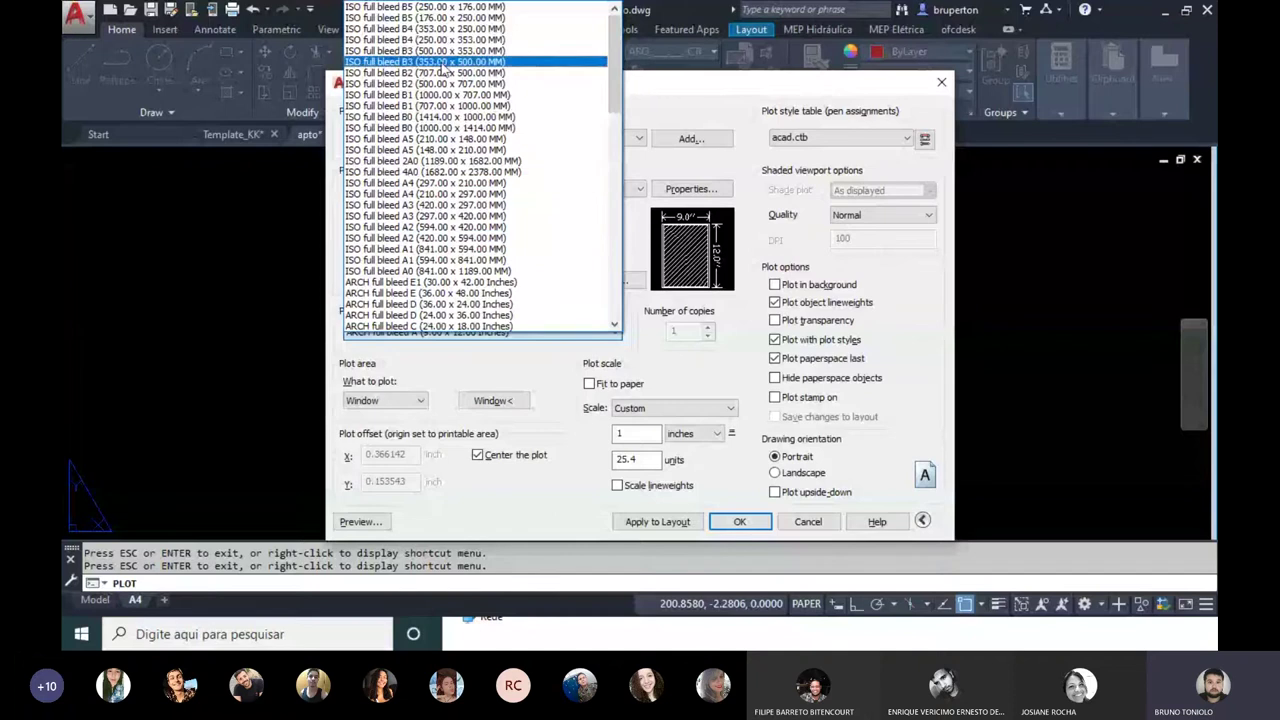
scroll(420, 180, "down", 2)
scroll(400, 130, "down", 1)
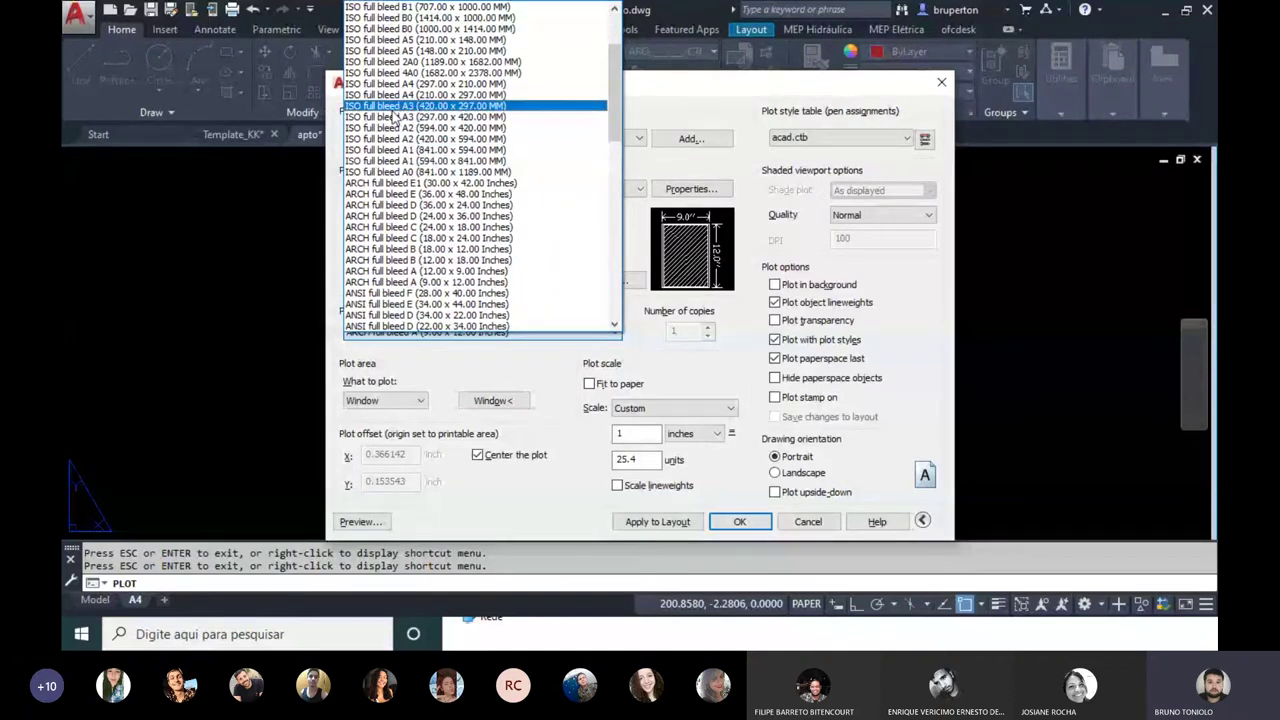
left_click(392, 108)
left_click(475, 335)
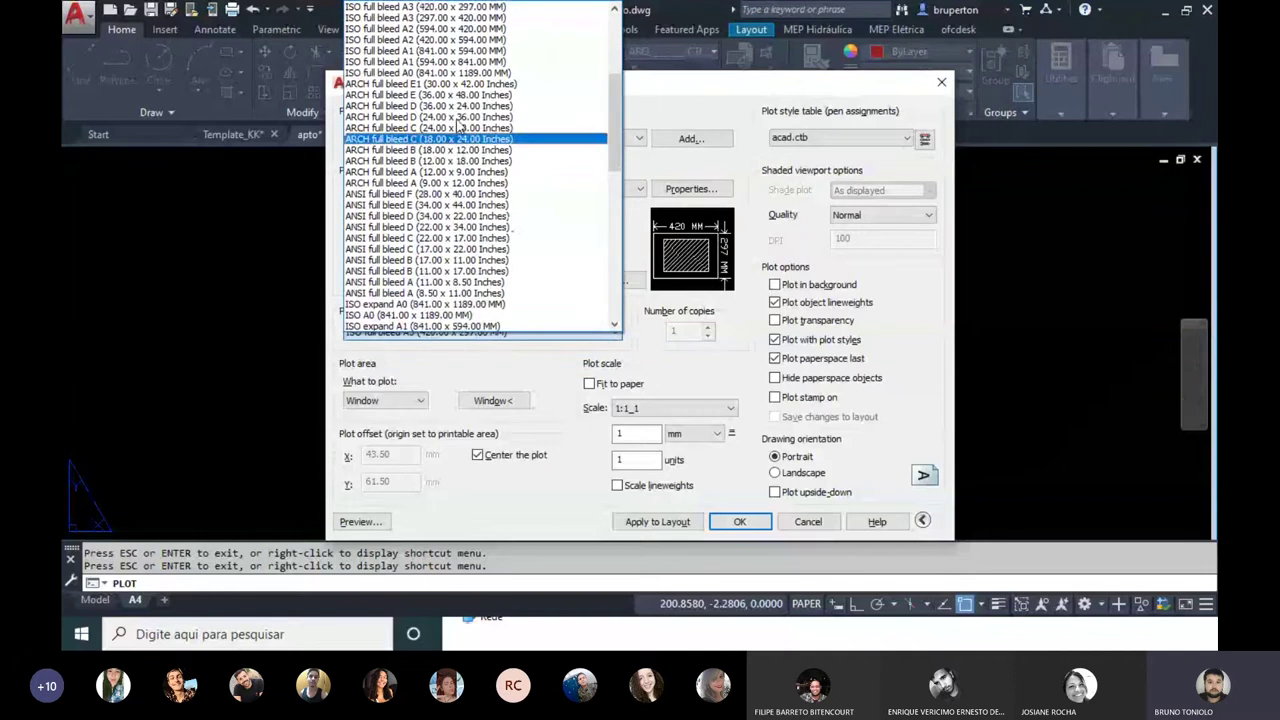
scroll(455, 128, "up", 1)
scroll(453, 95, "up", 1)
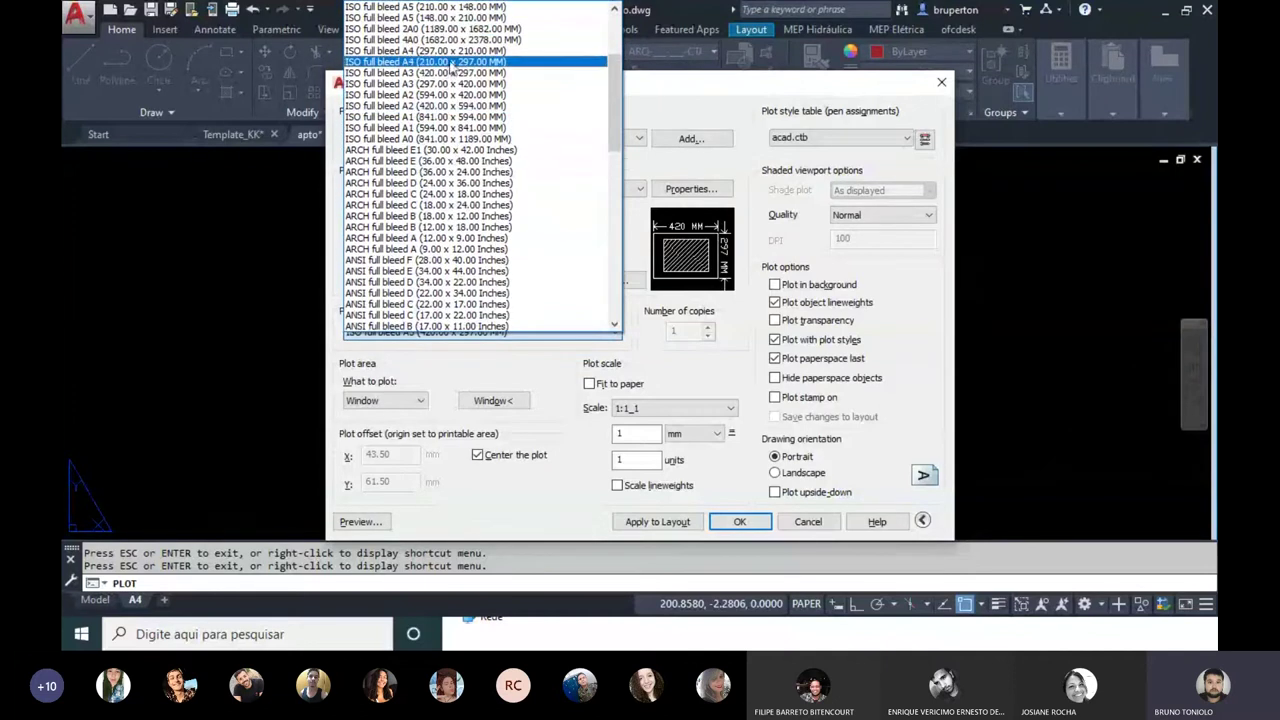
left_click(452, 51)
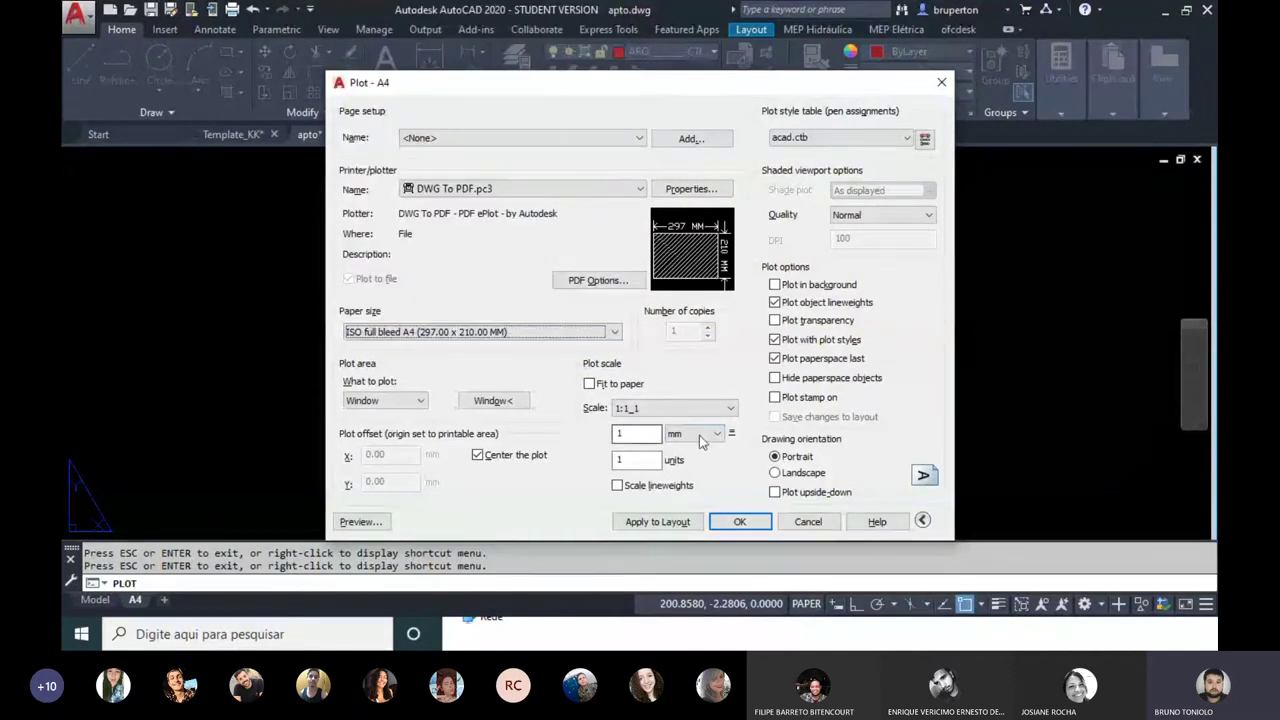
left_click(625, 434)
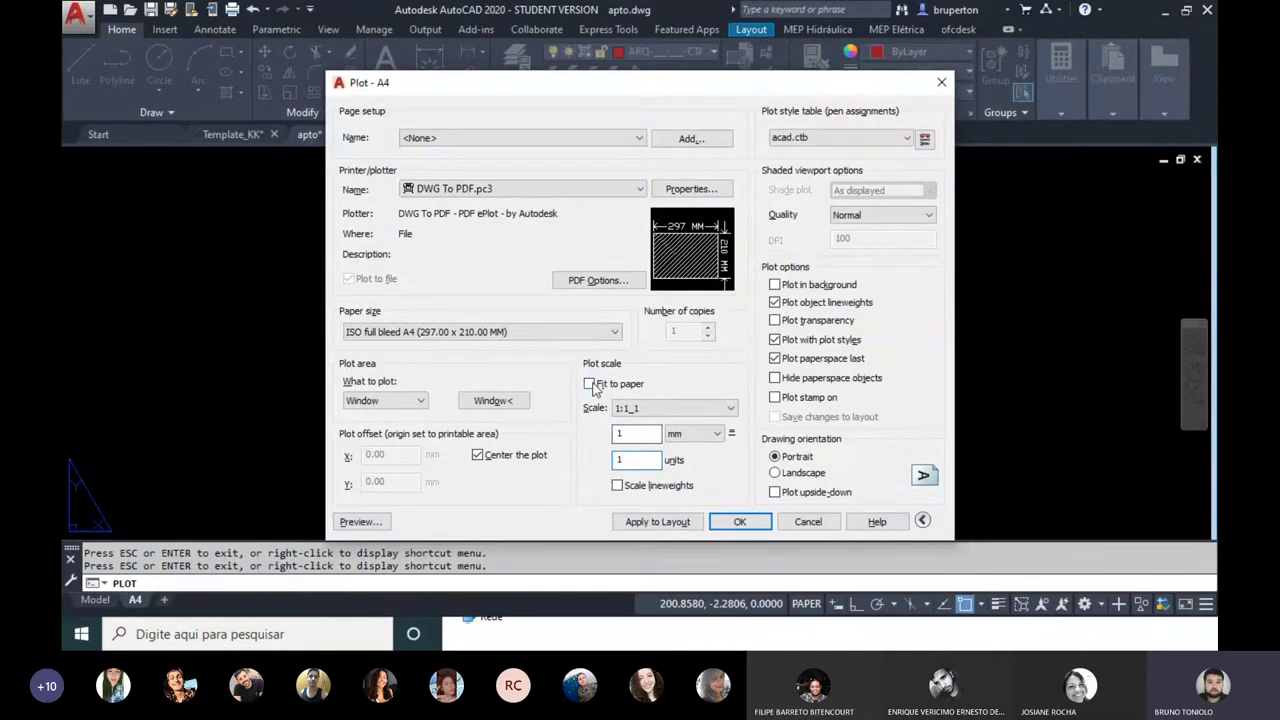
Step: Preview the landscape A4 sheet and send it to plot from the preview
left_click(360, 521)
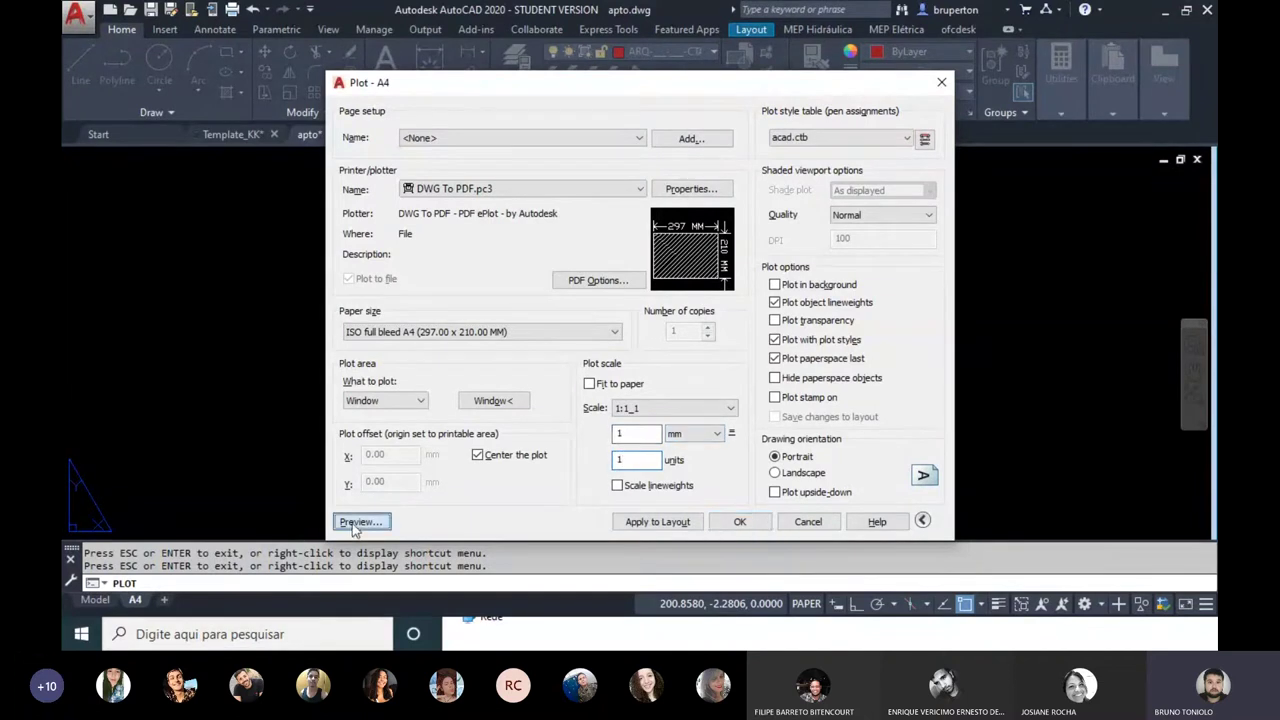
scroll(620, 218, "up", 5)
scroll(620, 218, "down", 5)
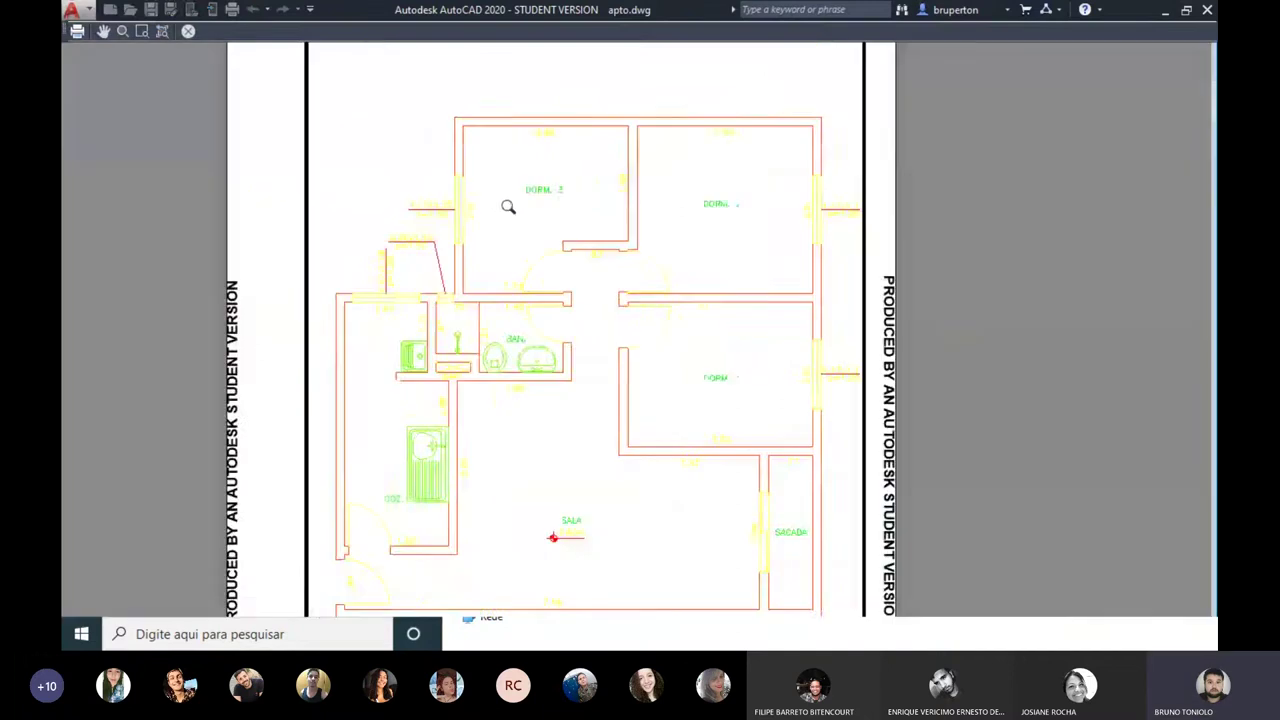
scroll(509, 206, "down", 2)
right_click(631, 252)
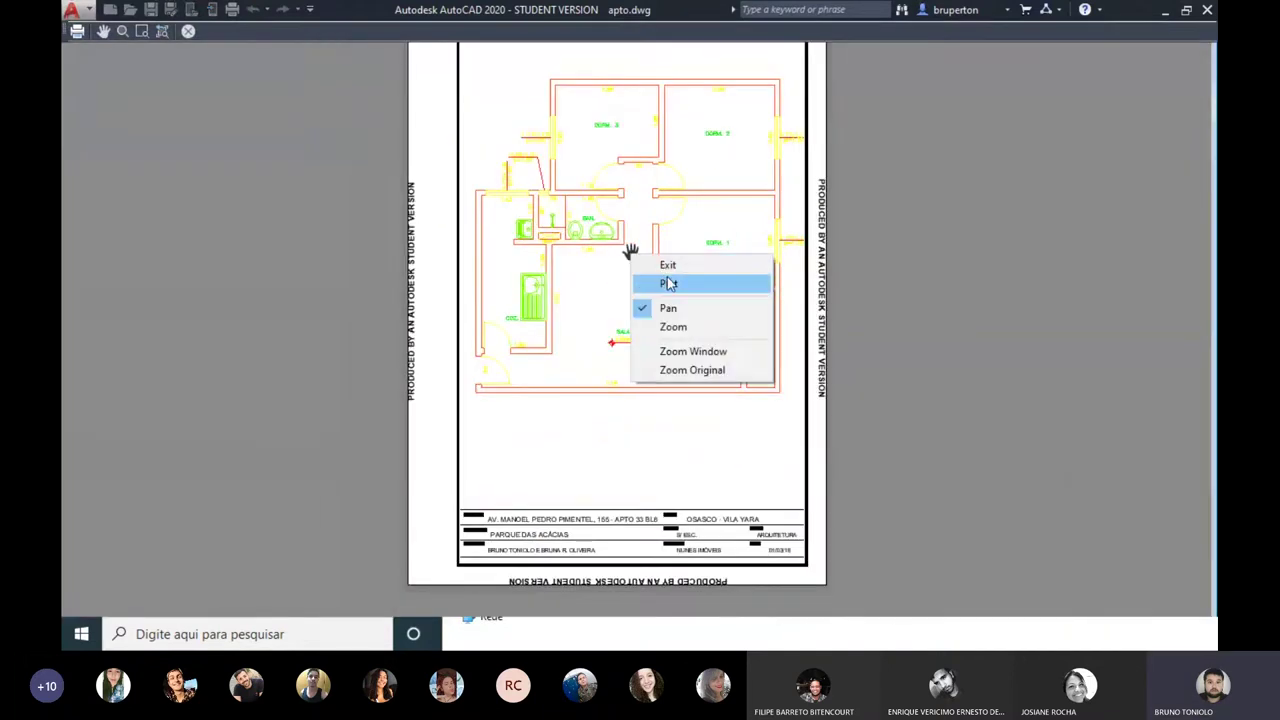
left_click(668, 284)
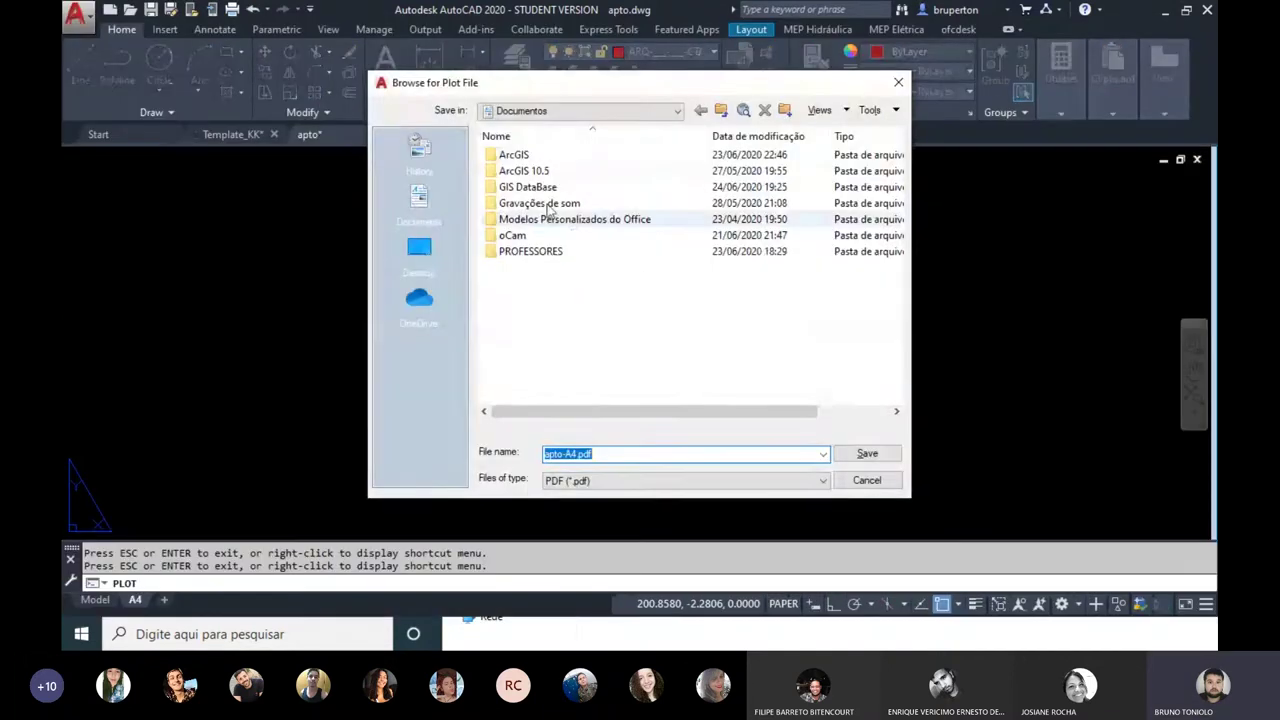
Step: Save the plot as versao 1.pdf on the Desktop
left_click(419, 252)
type("versao 1")
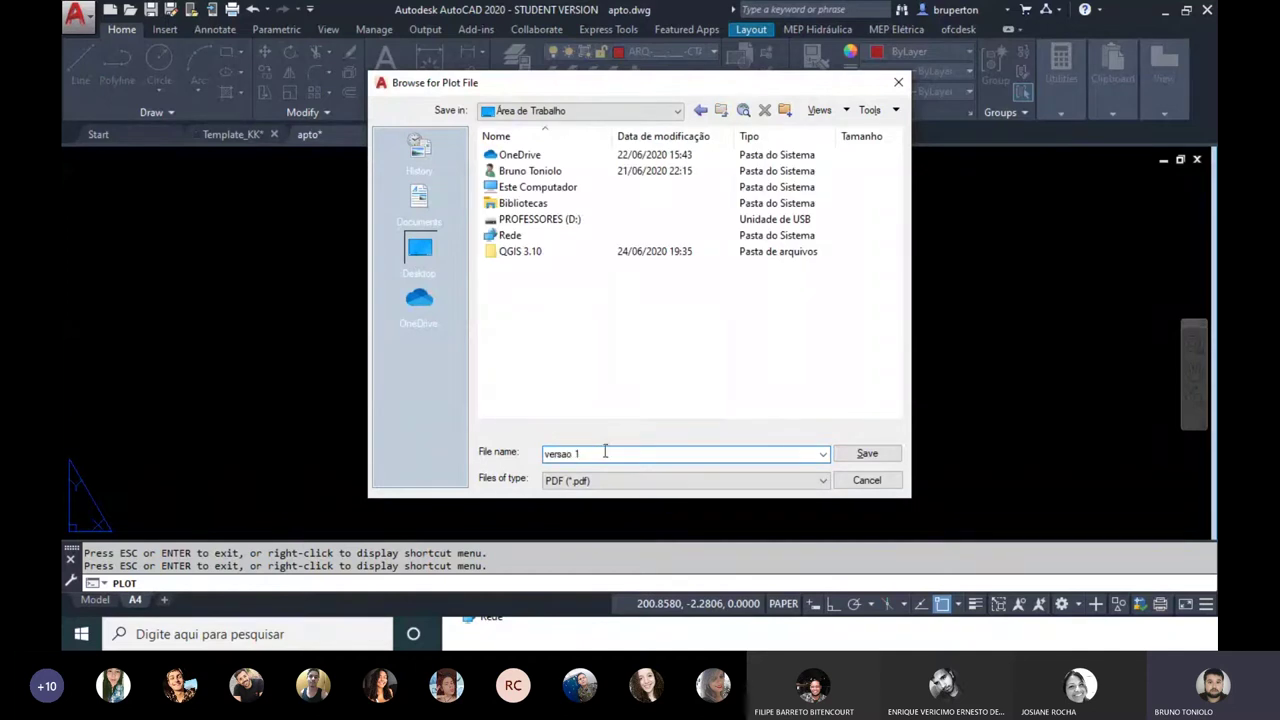
left_click(866, 453)
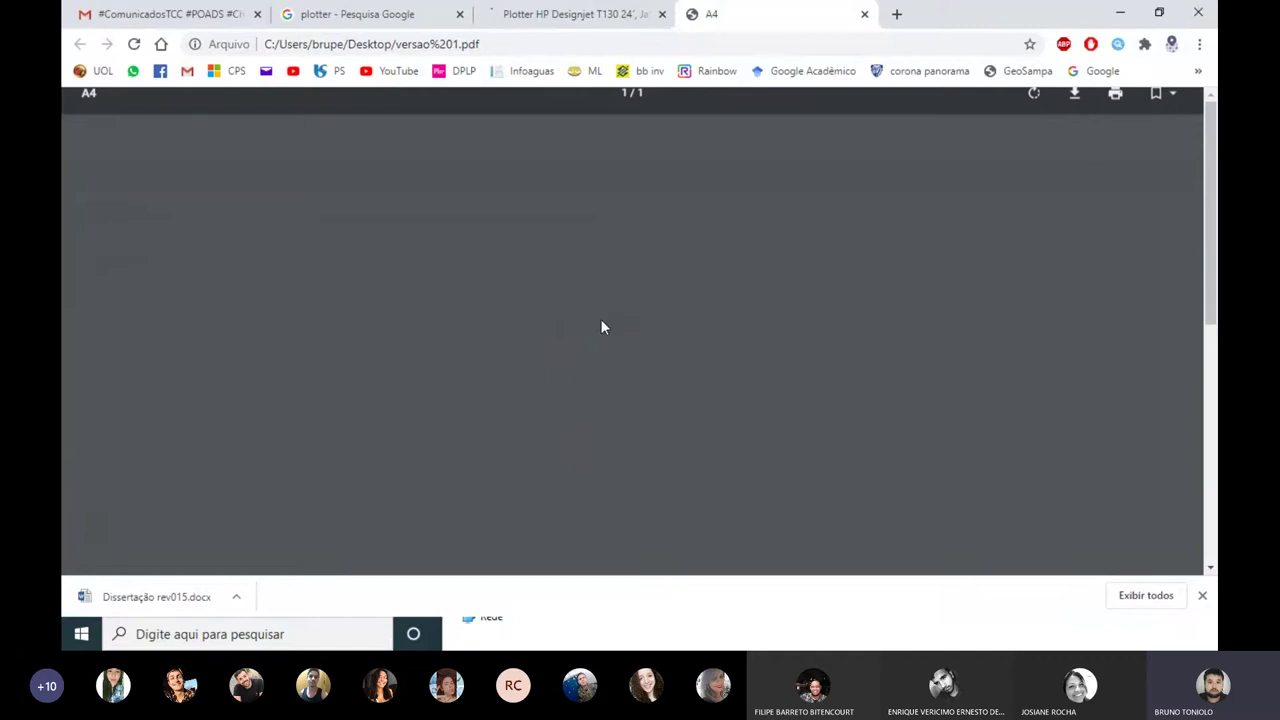
Step: Dismiss Chrome's download bar and scroll through the plotted versao 1 PDF
left_click(1202, 596)
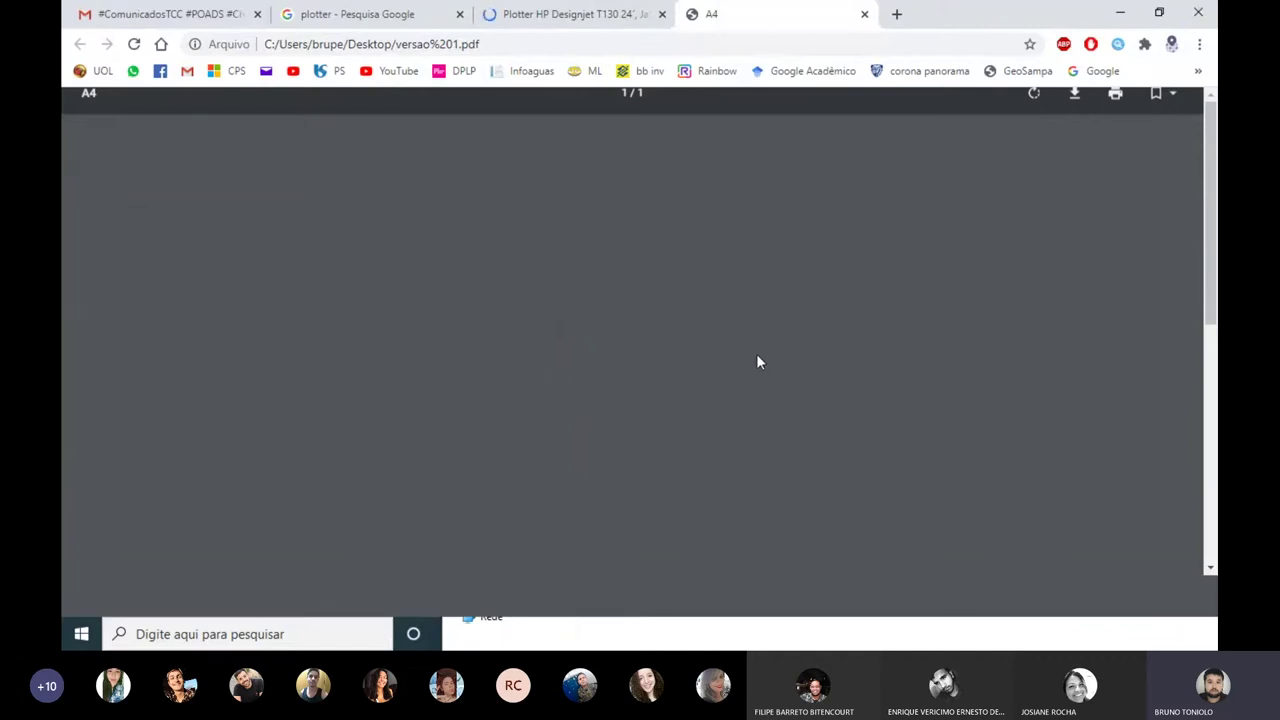
left_click(1210, 450)
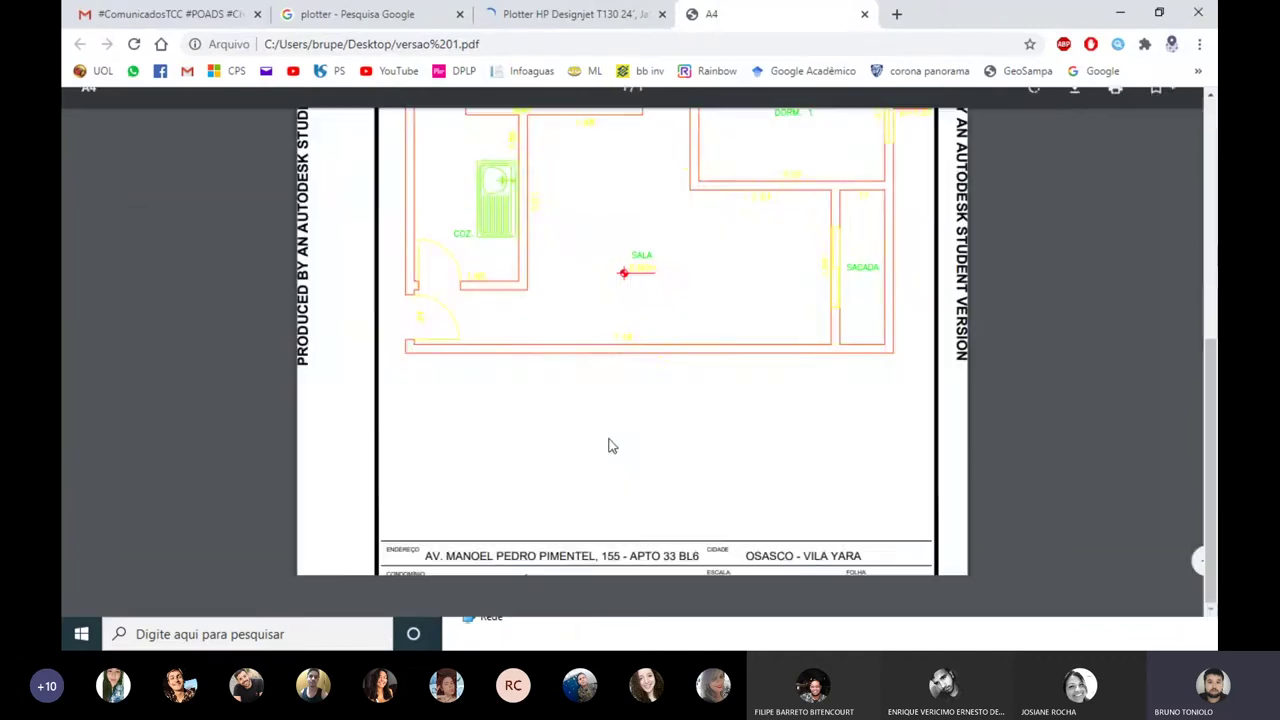
key("super")
left_click(811, 440)
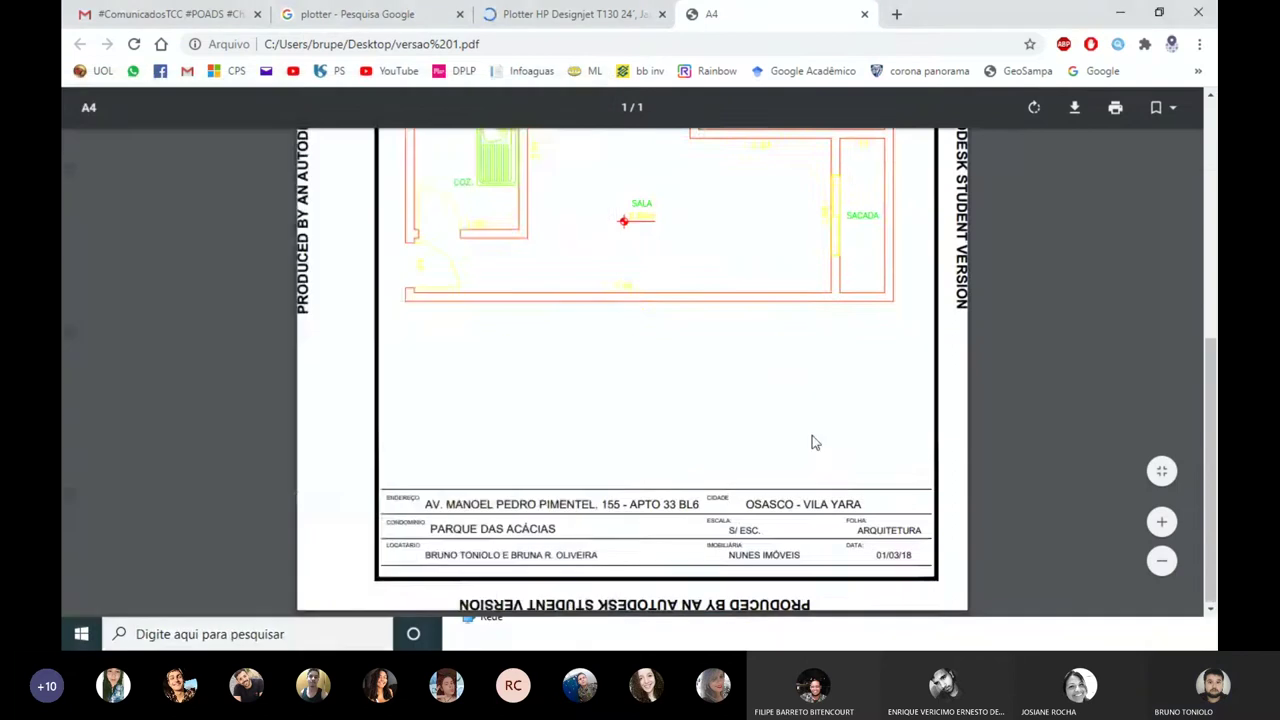
scroll(805, 430, "up", 5)
scroll(800, 425, "down", 2)
scroll(617, 498, "down", 1)
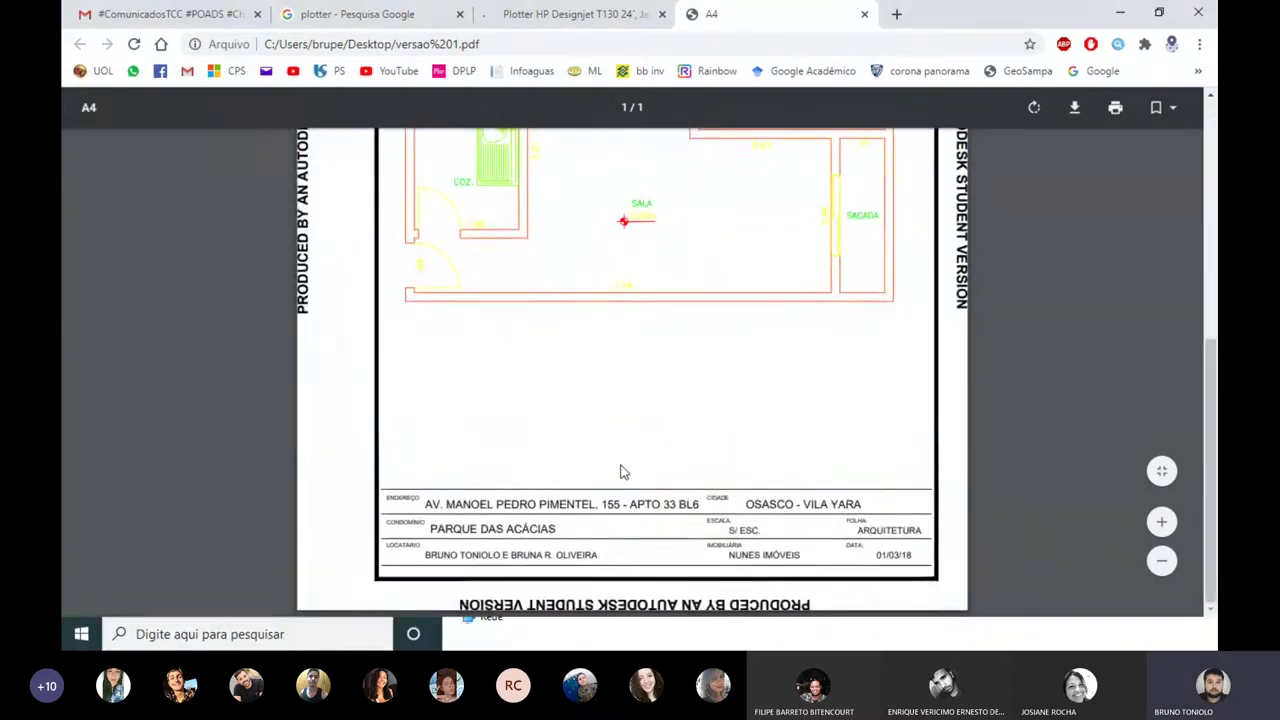
scroll(616, 470, "up", 1)
scroll(652, 438, "up", 2)
scroll(608, 331, "up", 1)
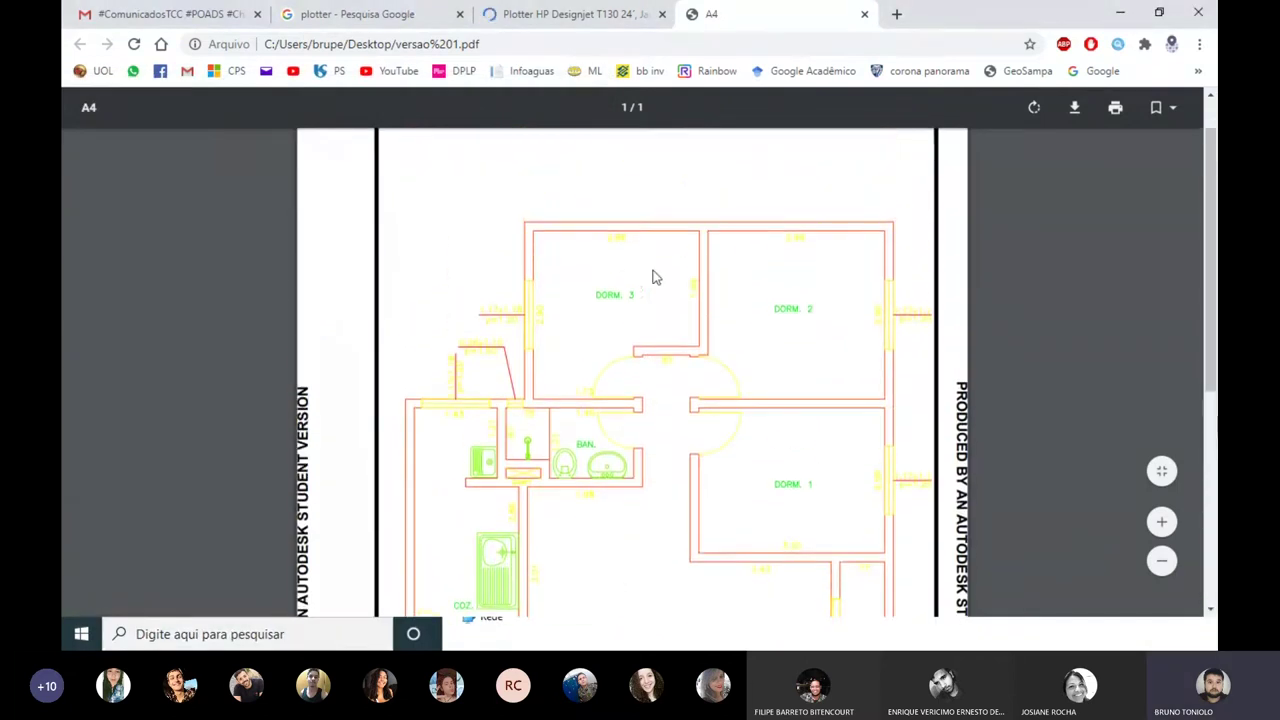
scroll(644, 285, "down", 1)
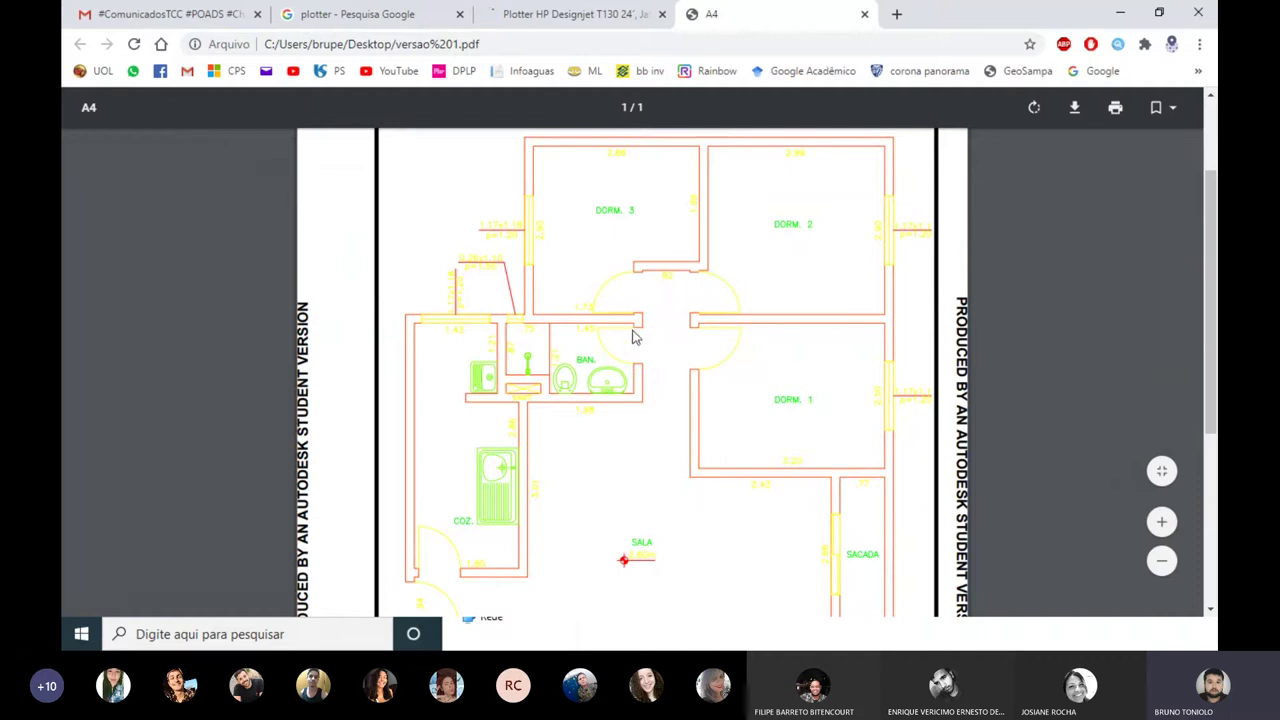
scroll(600, 360, "down", 2)
scroll(585, 300, "up", 2)
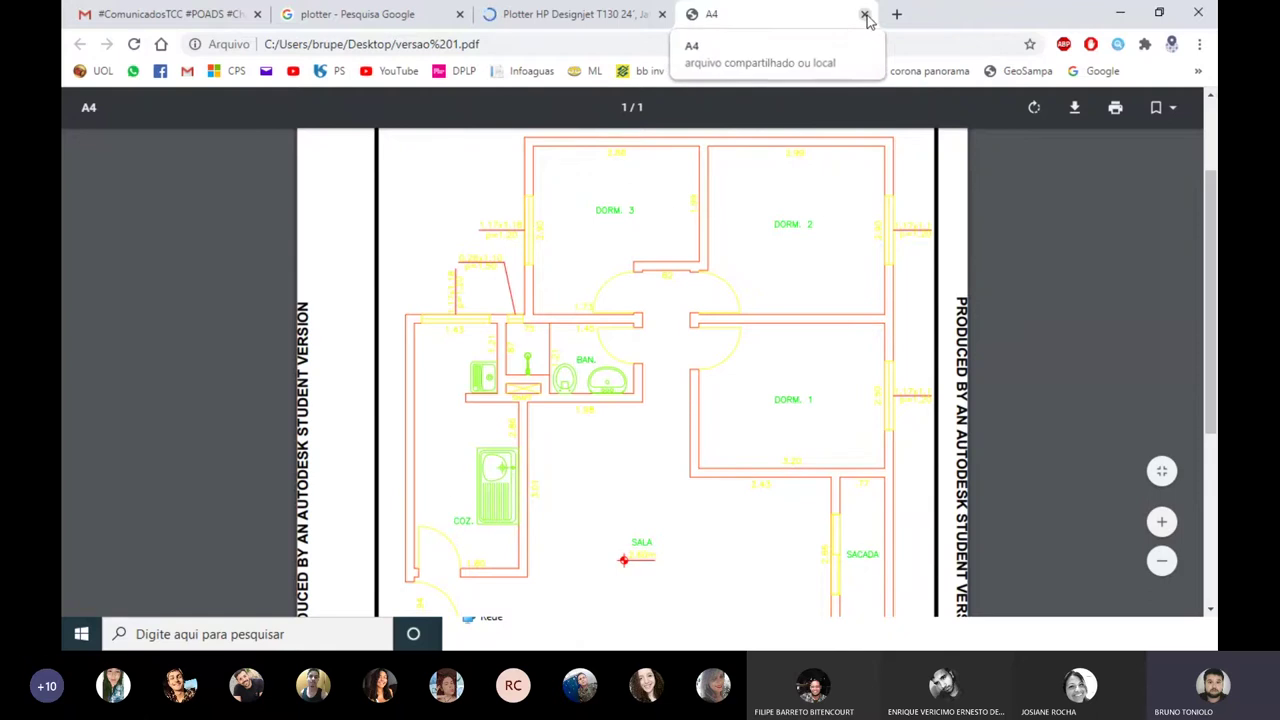
Step: Close the HP Designjet page, minimise Chrome, and zoom to extents on the A4 layout
left_click(600, 12)
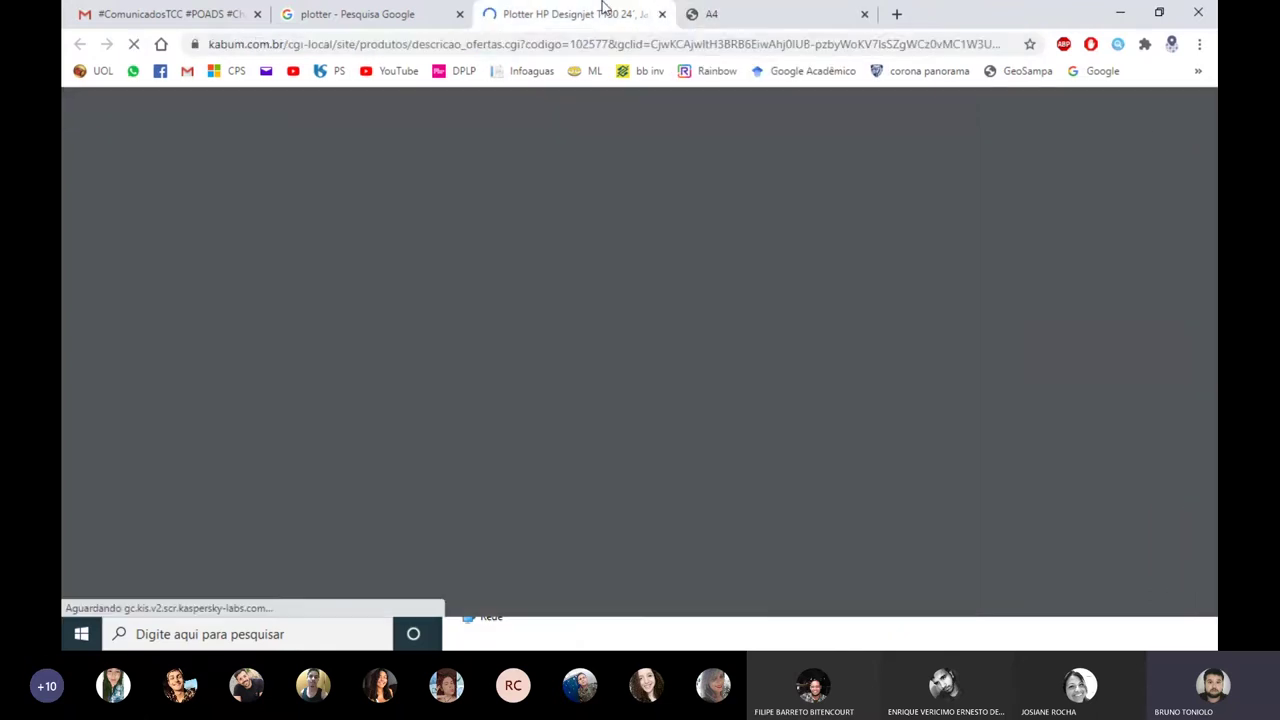
left_click(660, 14)
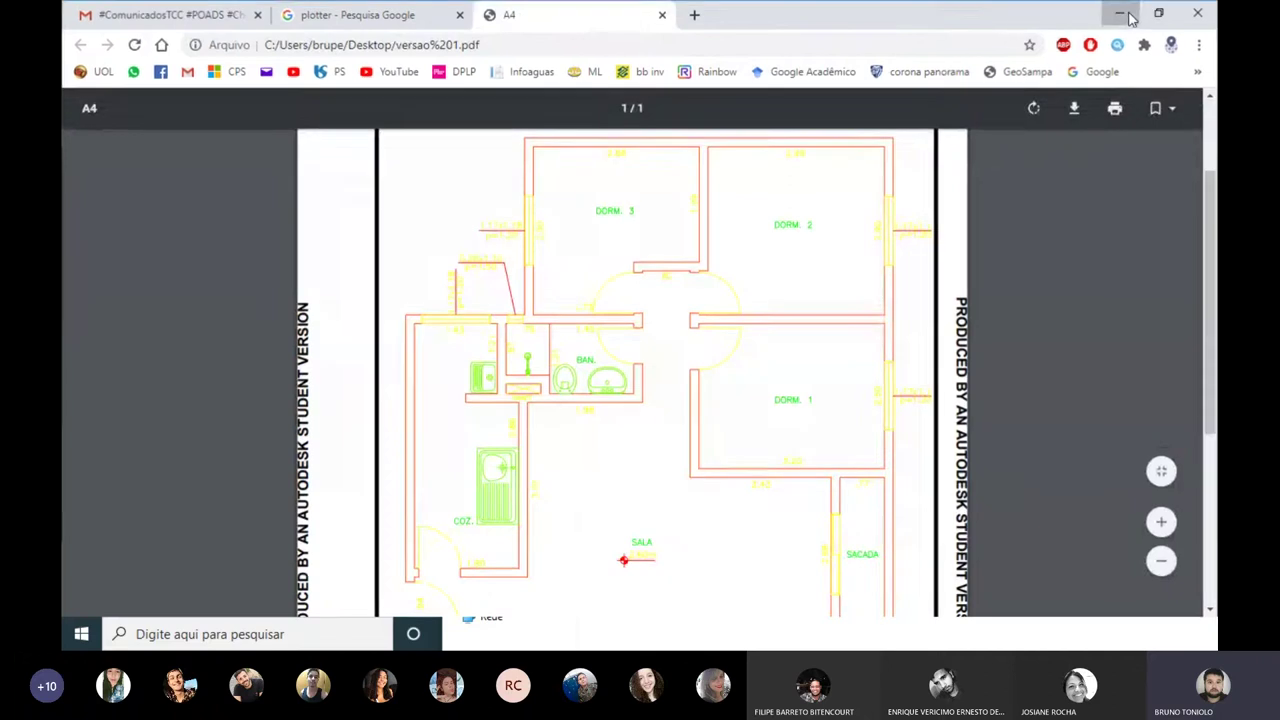
left_click(1121, 14)
middle_click(423, 337)
middle_click(423, 337)
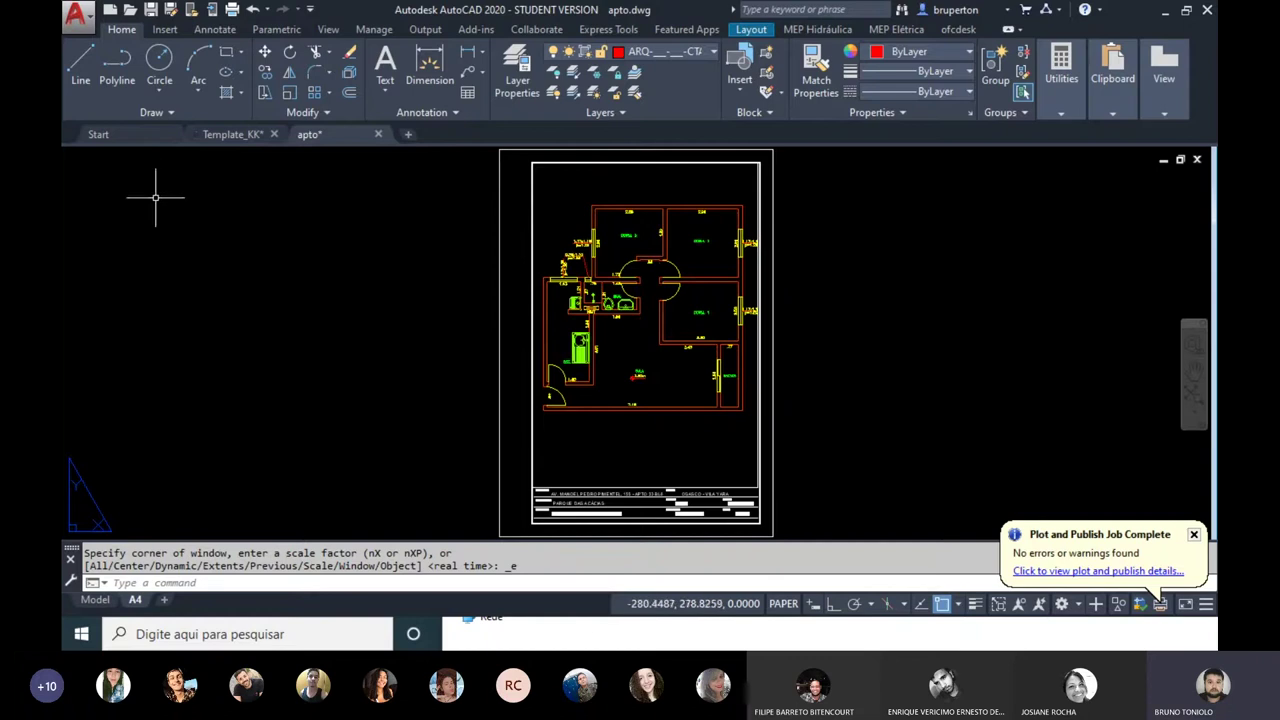
Step: Open the application menu to reach its Print and plot style options
left_click(78, 16)
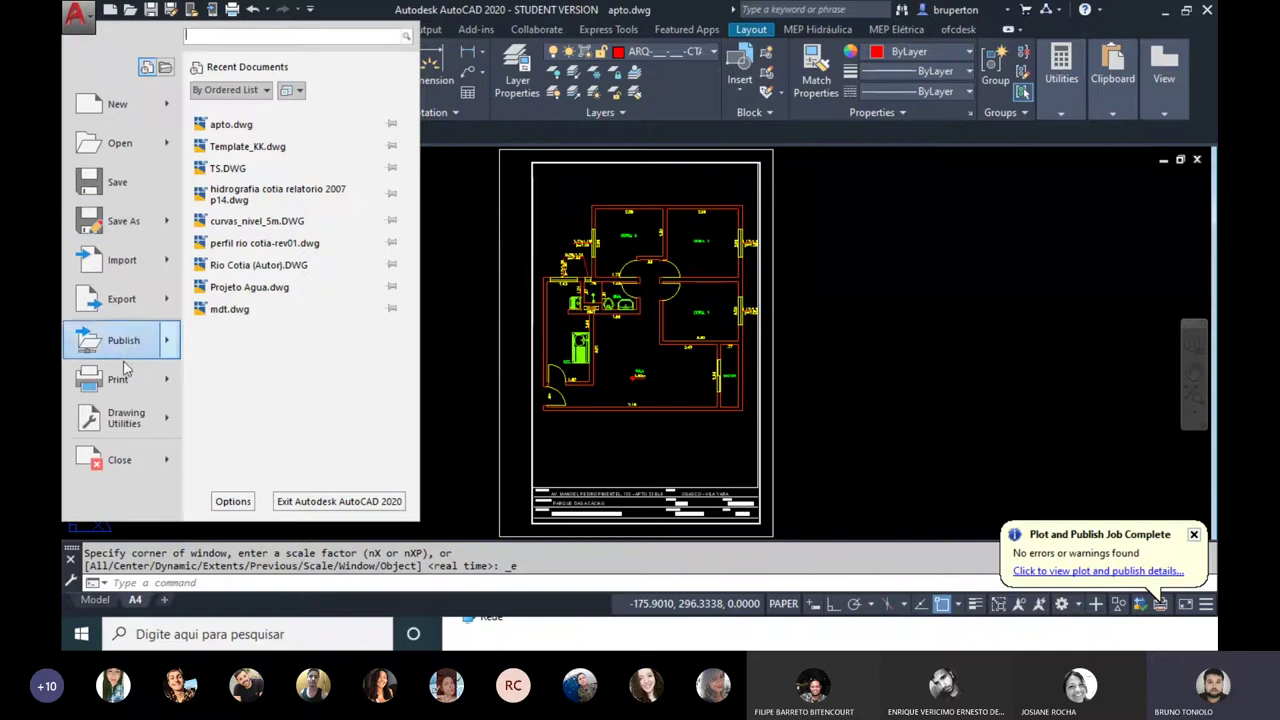
mouse_move(118, 379)
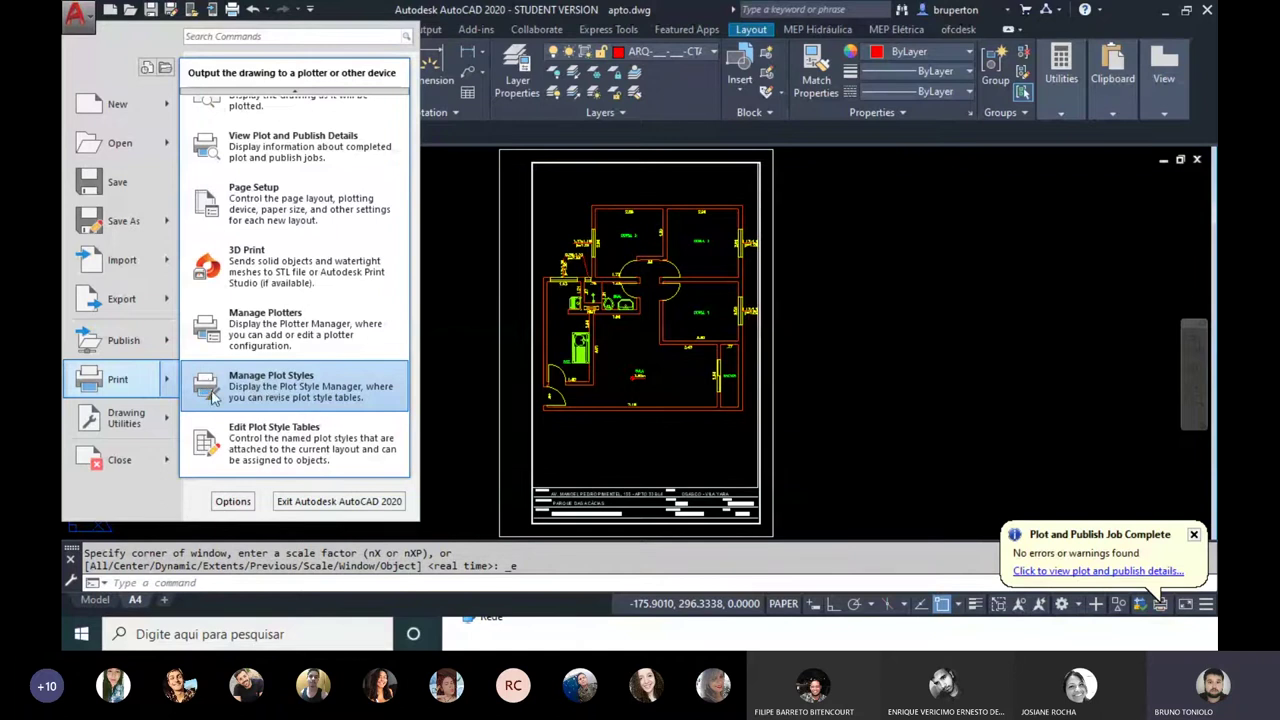
Step: Open AutoCAD's Plot Styles folder and browse the acad, DWF Virtual Pens, monochrome, Screening 50% and Grayscale tables
left_click(258, 395)
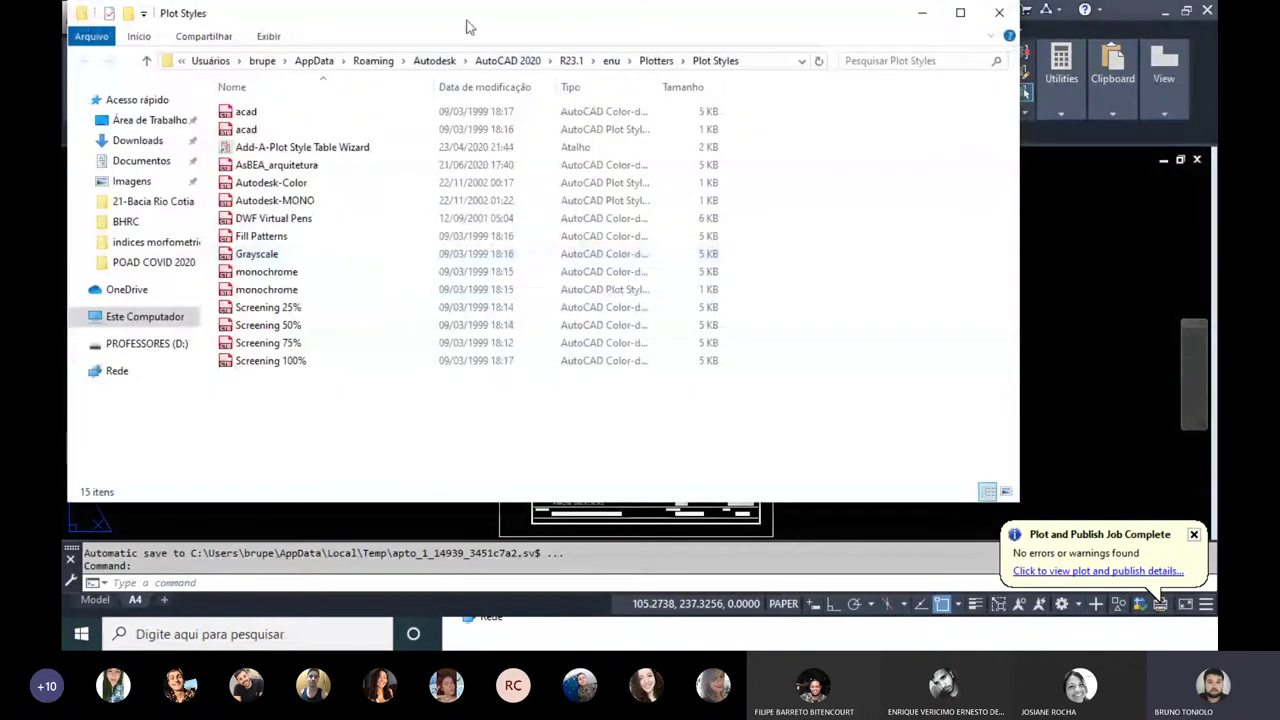
mouse_move(460, 7)
left_mouse_down()
mouse_move(666, 73)
mouse_move(928, 75)
left_mouse_up()
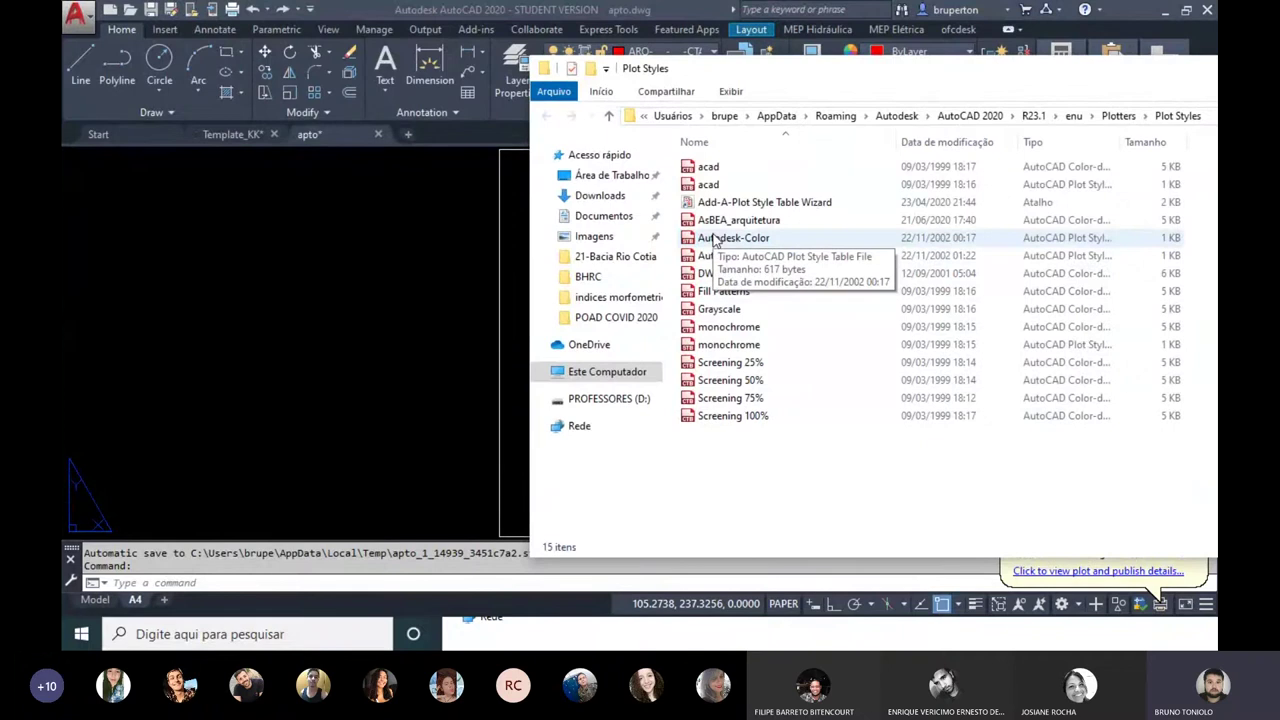
left_click(716, 170)
left_click(725, 273)
left_click(728, 327)
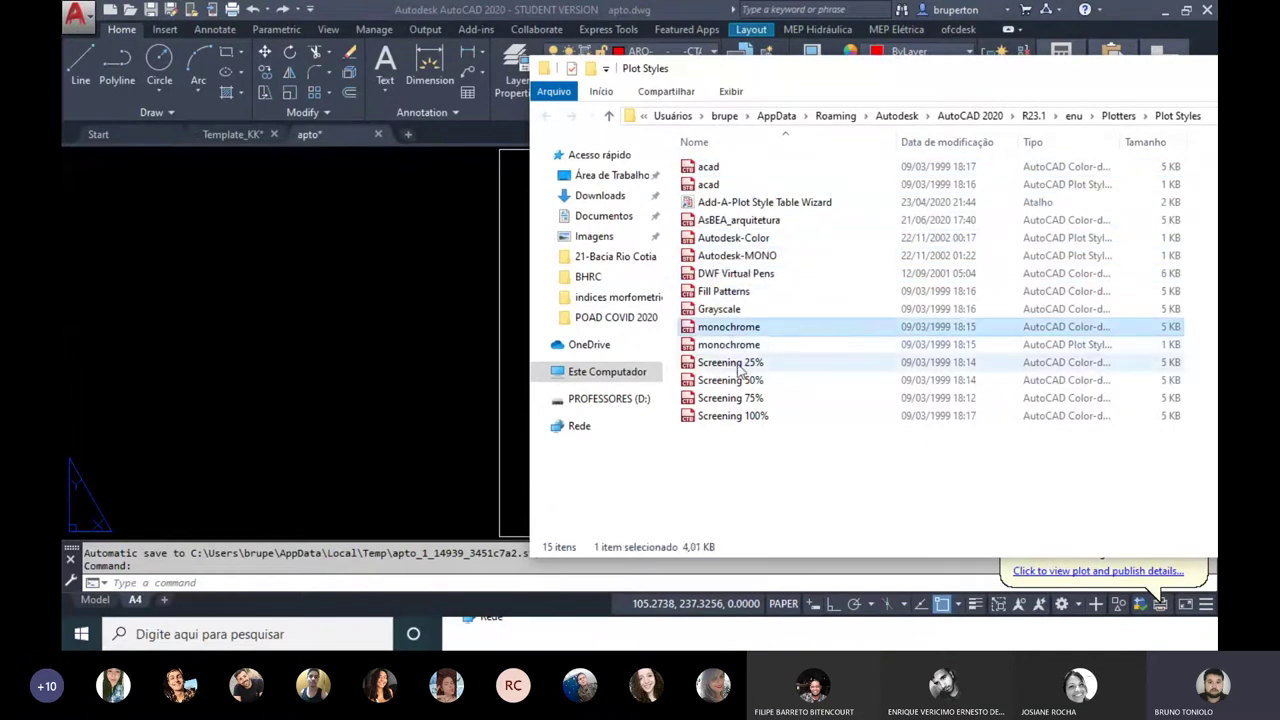
left_click(728, 380)
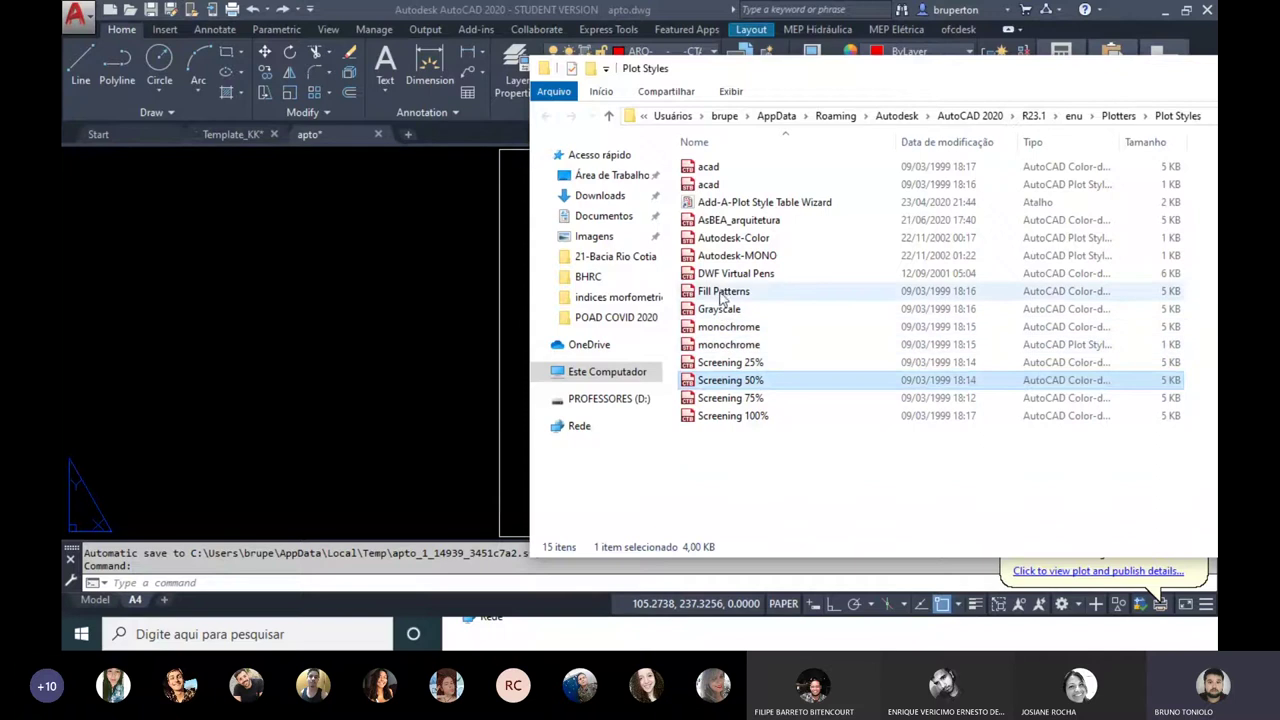
left_click(728, 311)
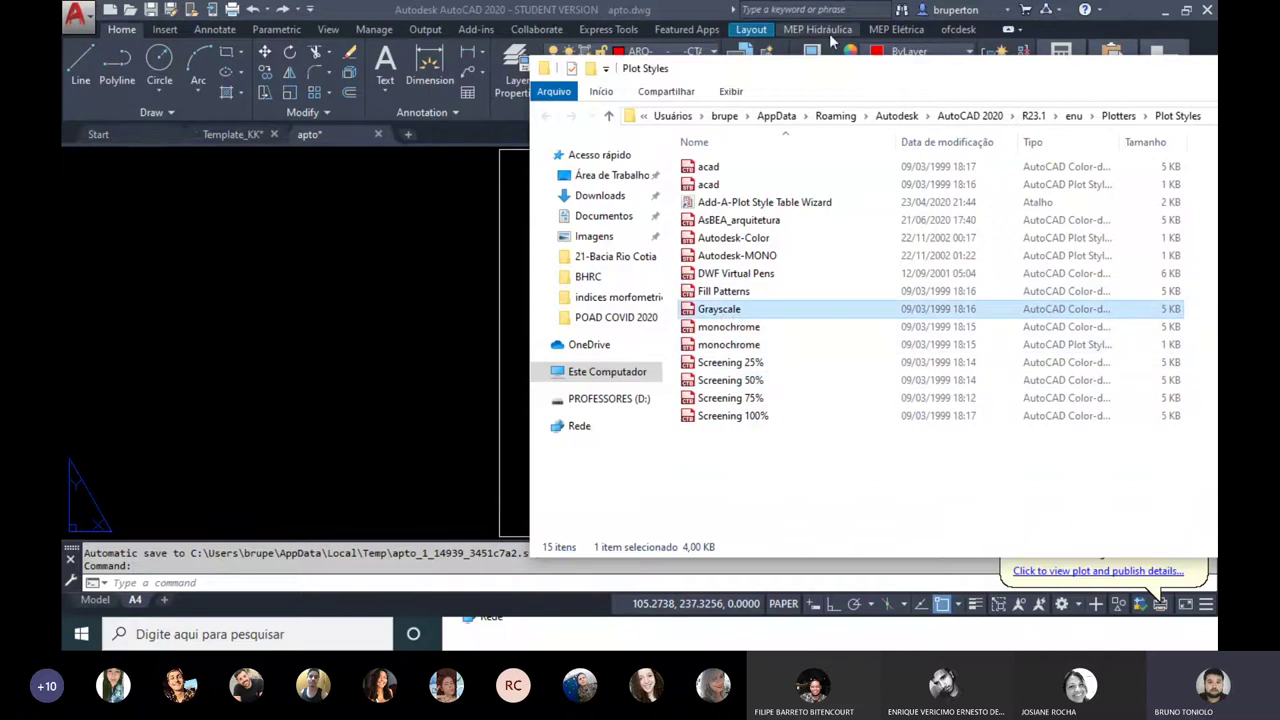
left_click_drag(822, 73, 786, 75)
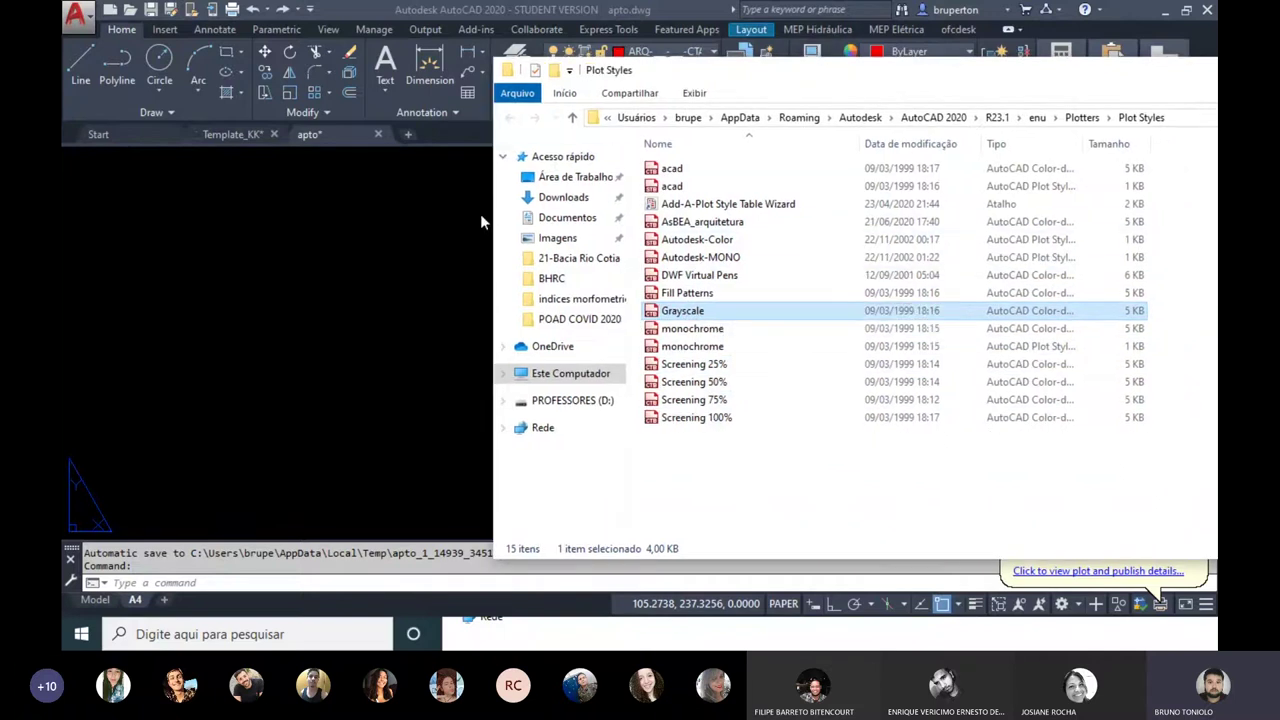
left_click(663, 442)
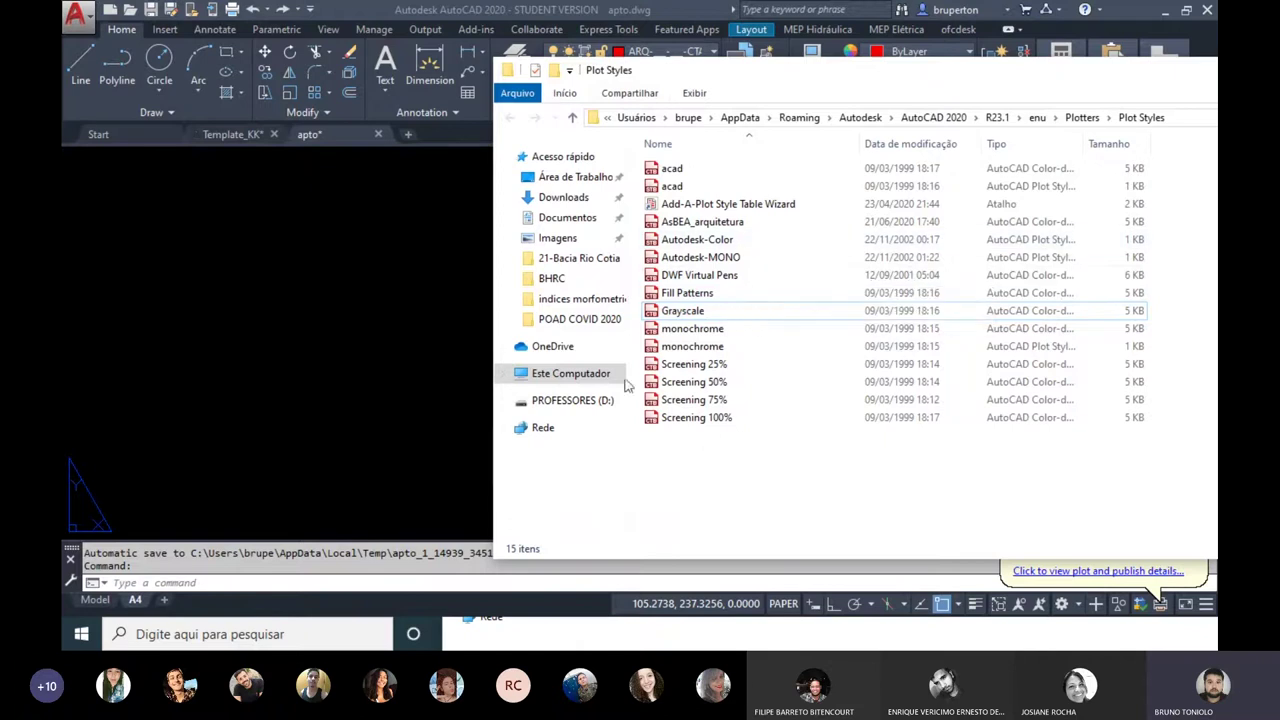
left_click_drag(683, 75, 643, 42)
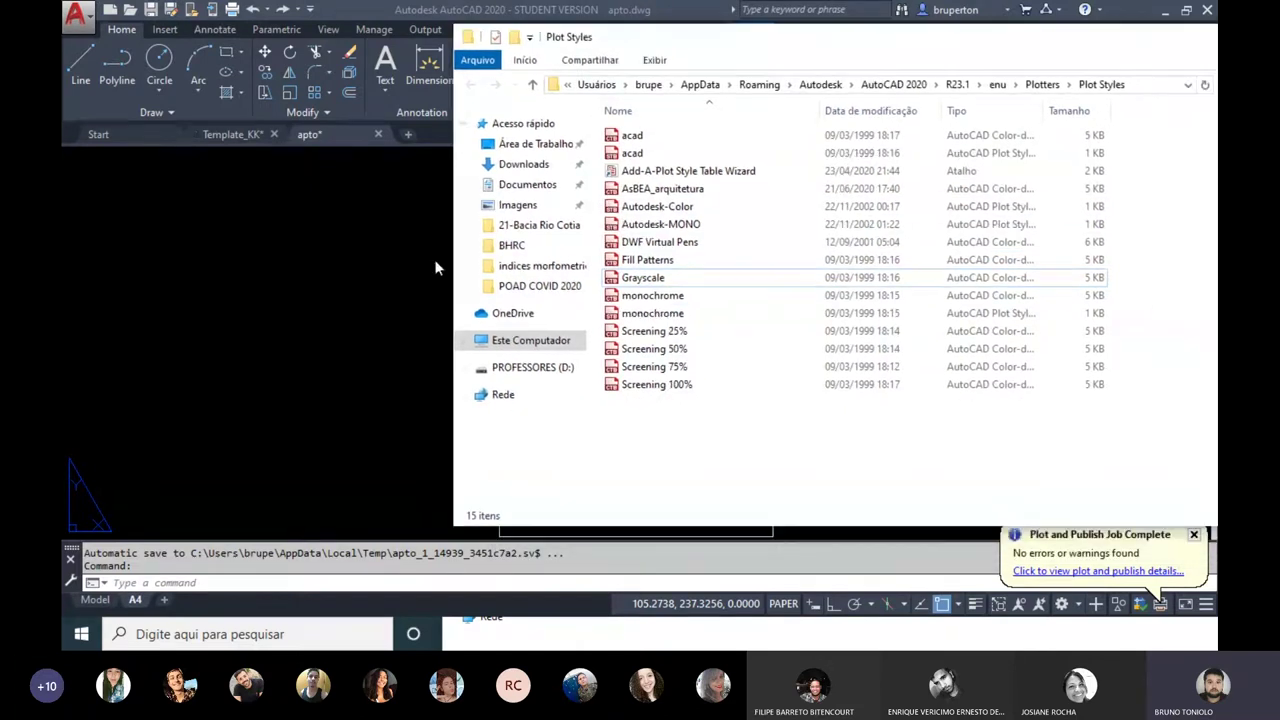
key("super")
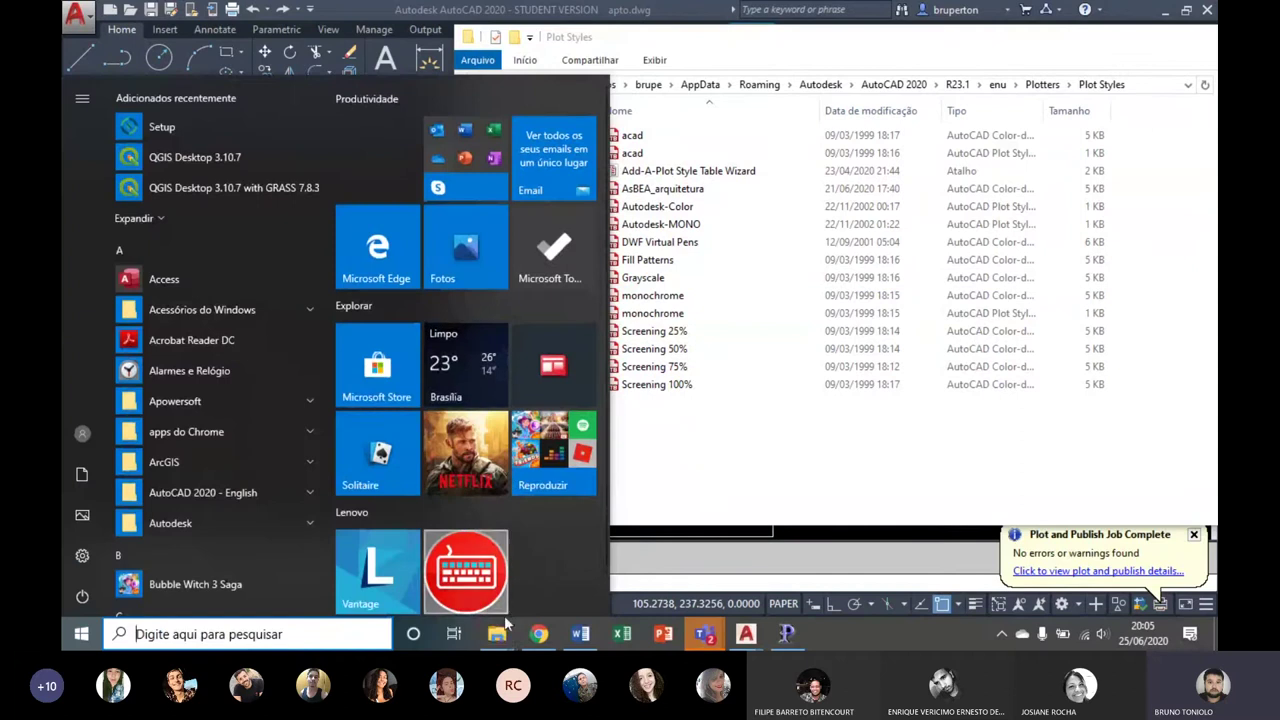
Step: Copy Template_KK.ctb from the Template_KK folder and paste it into the Plot Styles folder
left_click(418, 537)
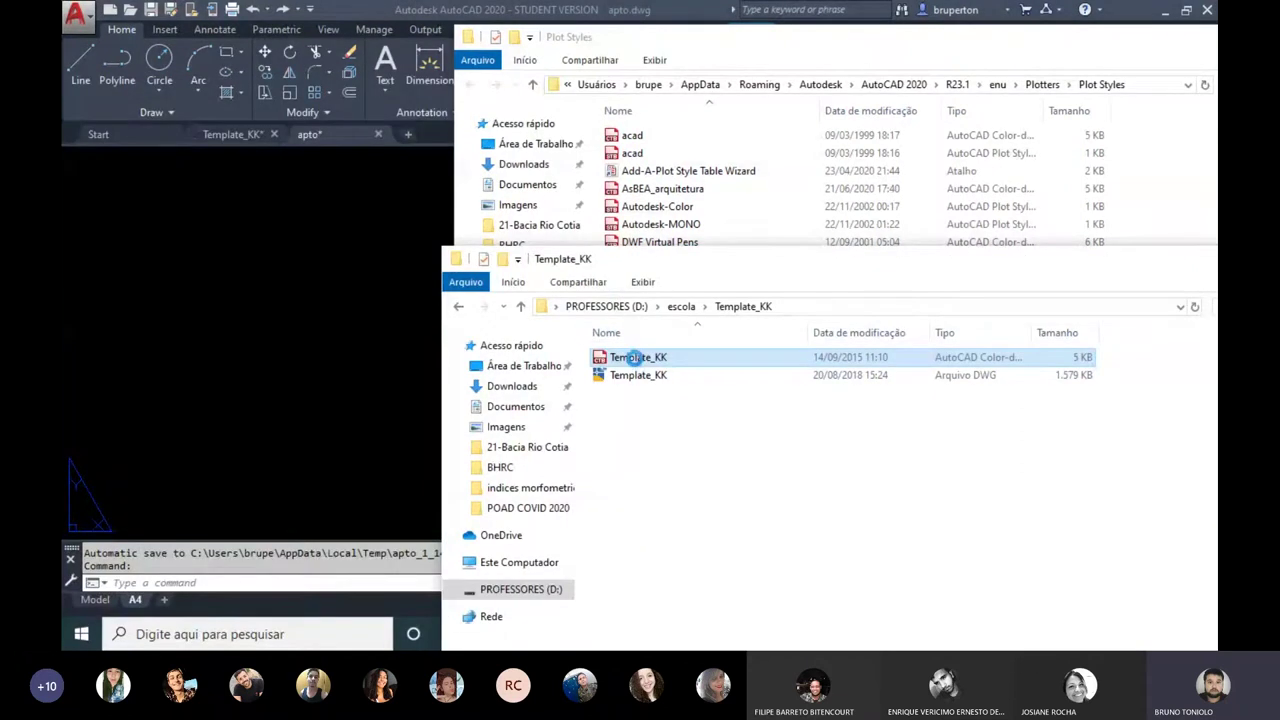
right_click(634, 357)
left_click(688, 517)
left_click(1197, 162)
right_click(680, 394)
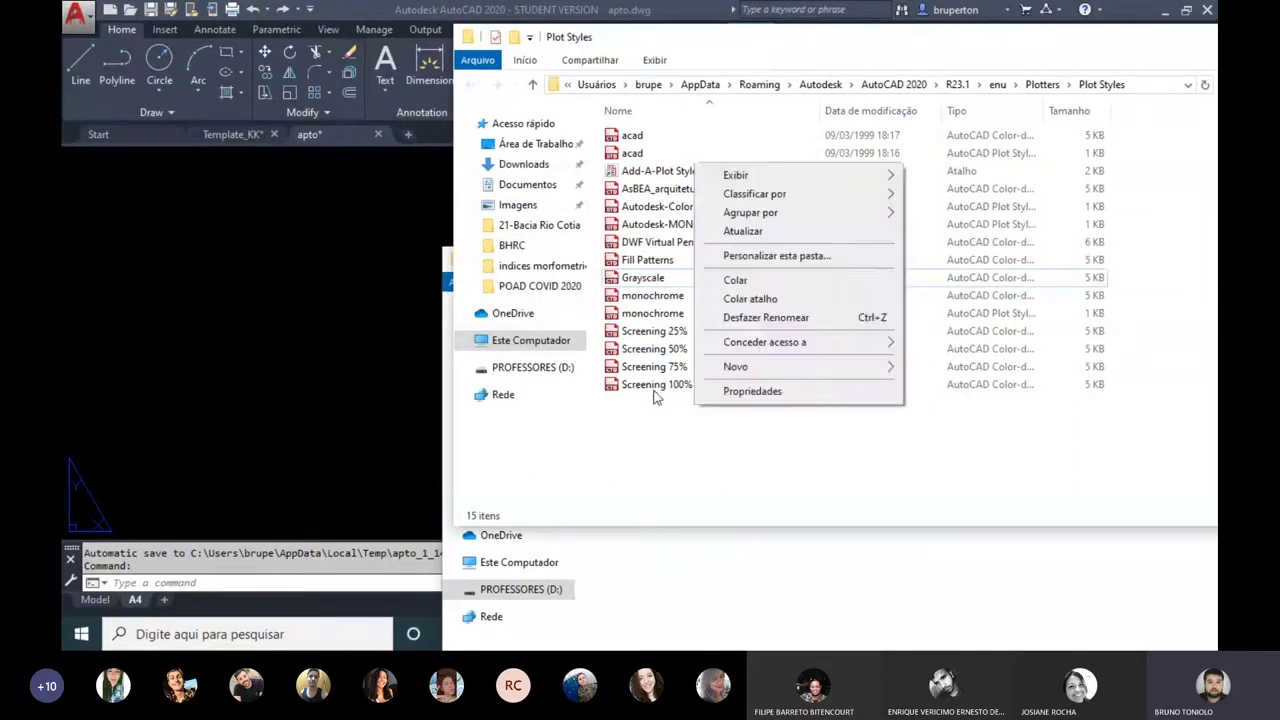
left_click(733, 279)
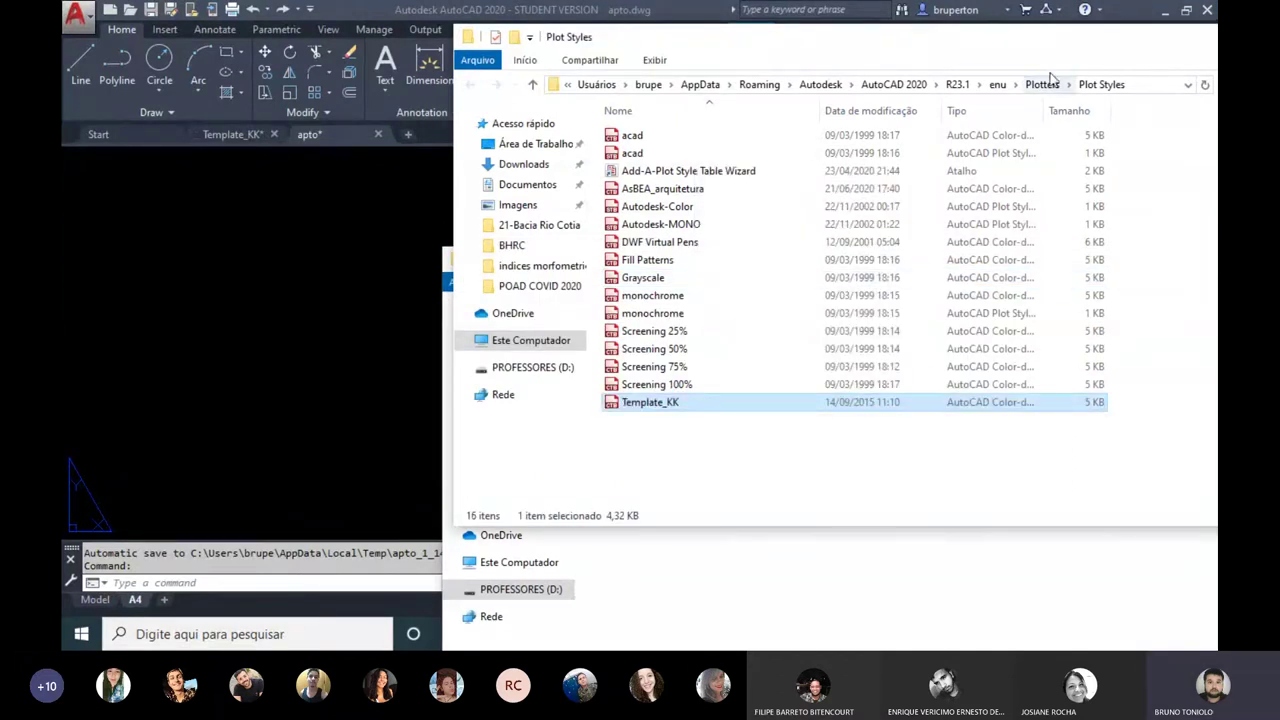
Step: Delete the Plot Styles shortcut accidentally created by dragging the folder path
left_click(1162, 88)
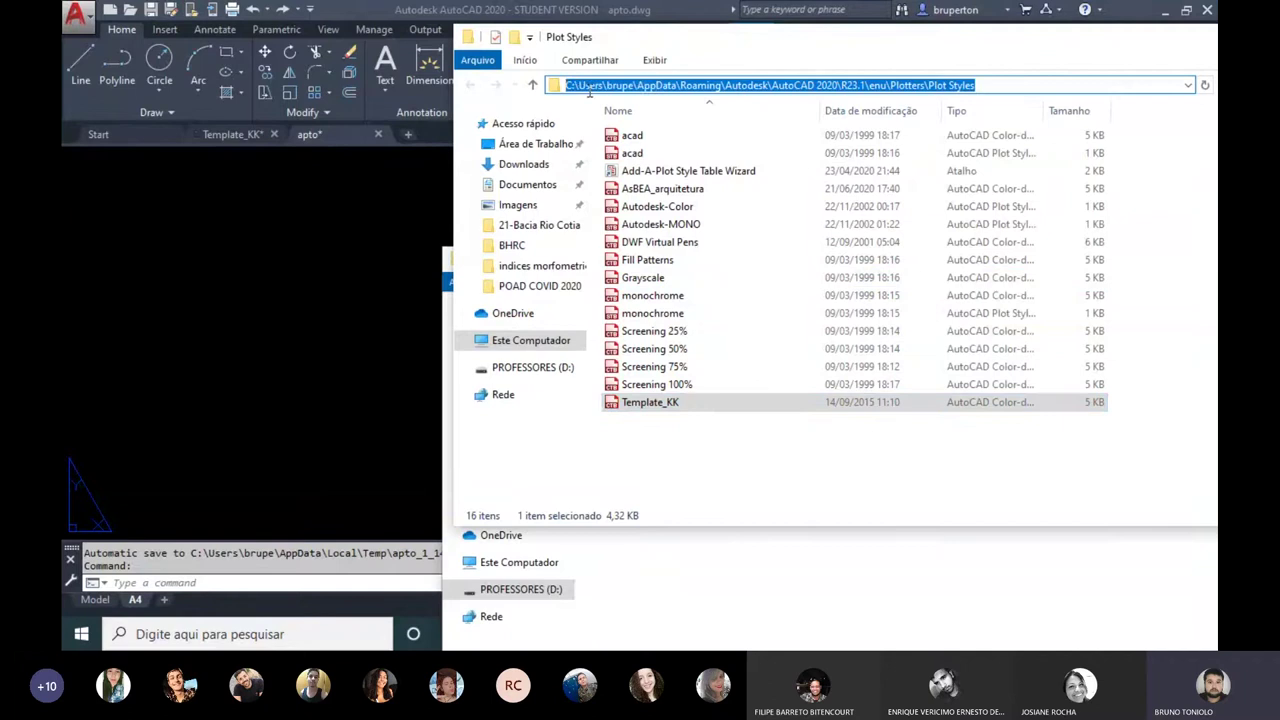
left_click(997, 84)
mouse_move(997, 84)
left_mouse_down()
mouse_move(512, 75)
mouse_move(650, 92)
left_mouse_up()
mouse_move(828, 87)
left_mouse_down()
mouse_move(493, 103)
mouse_move(576, 90)
left_mouse_up()
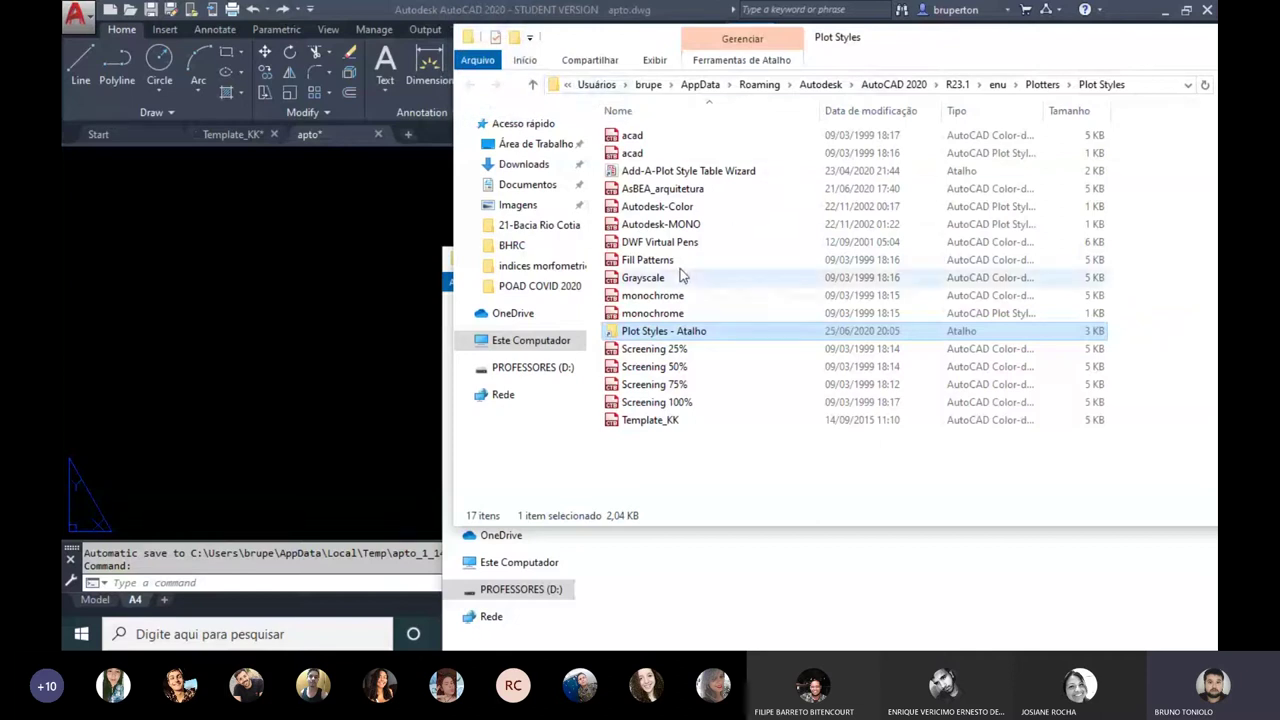
right_click(671, 329)
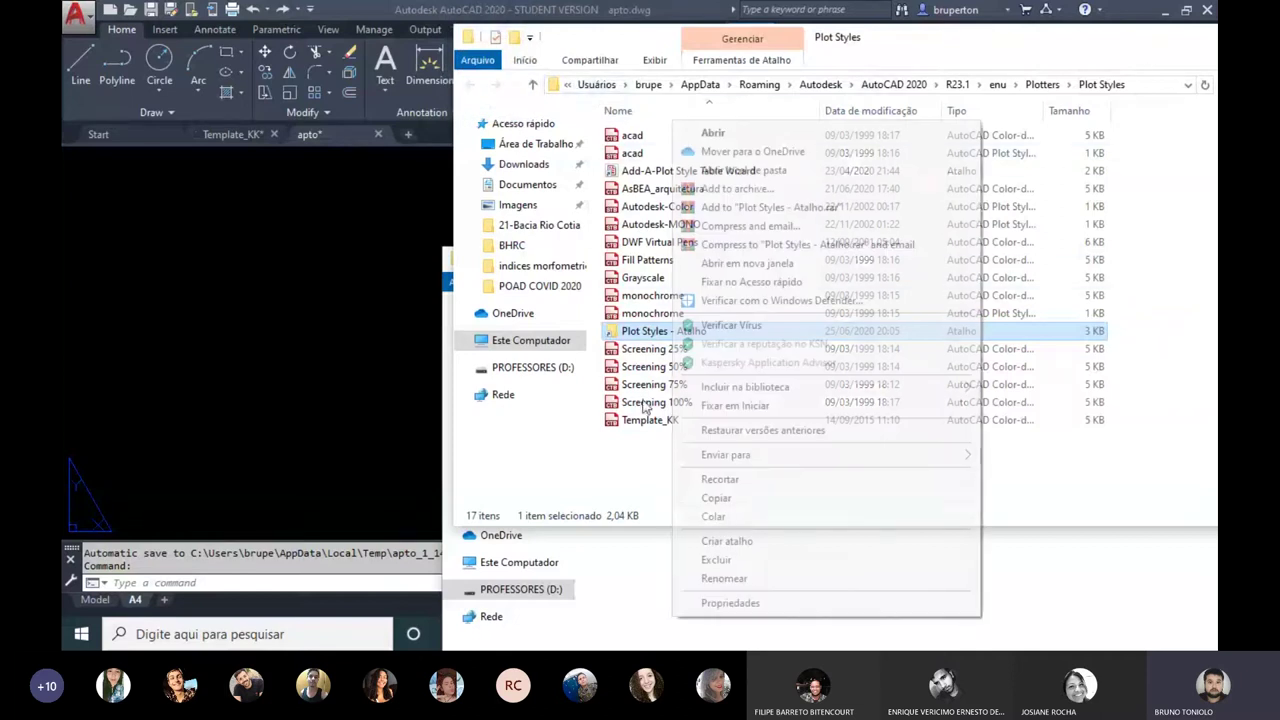
left_click(718, 557)
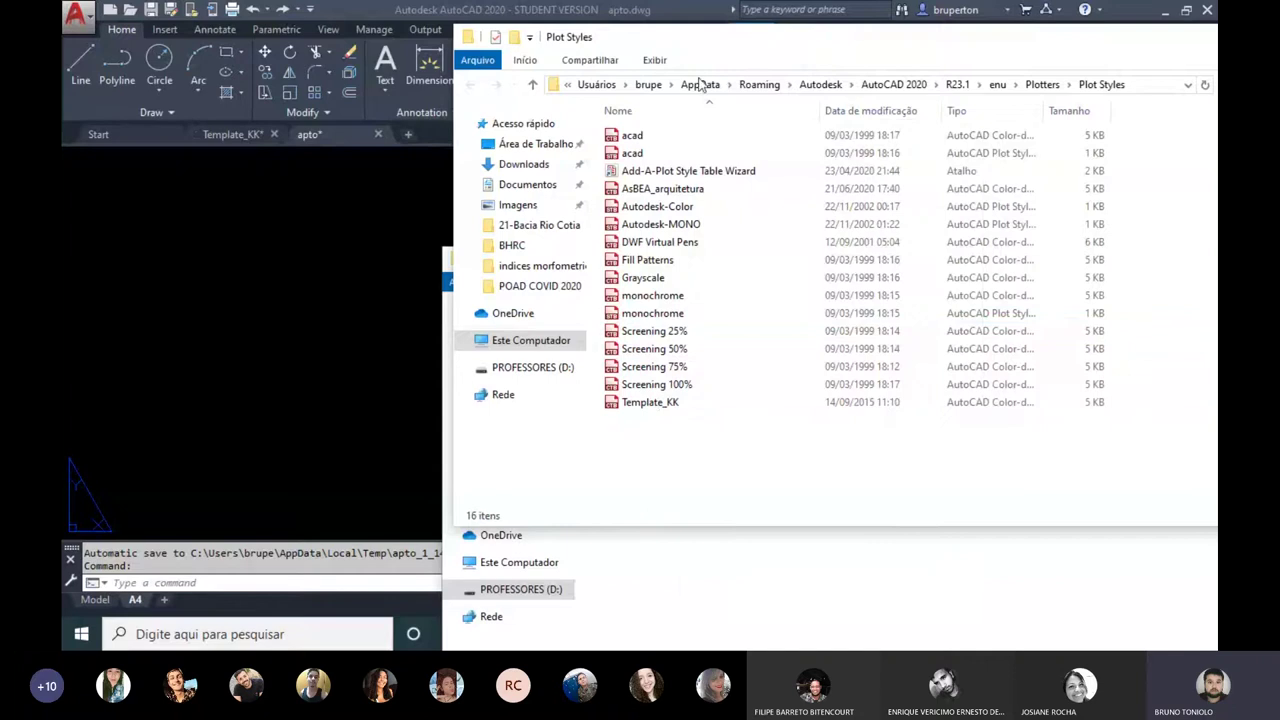
Step: Close both the Plot Styles and Template_KK folder windows
left_click_drag(690, 45, 545, 58)
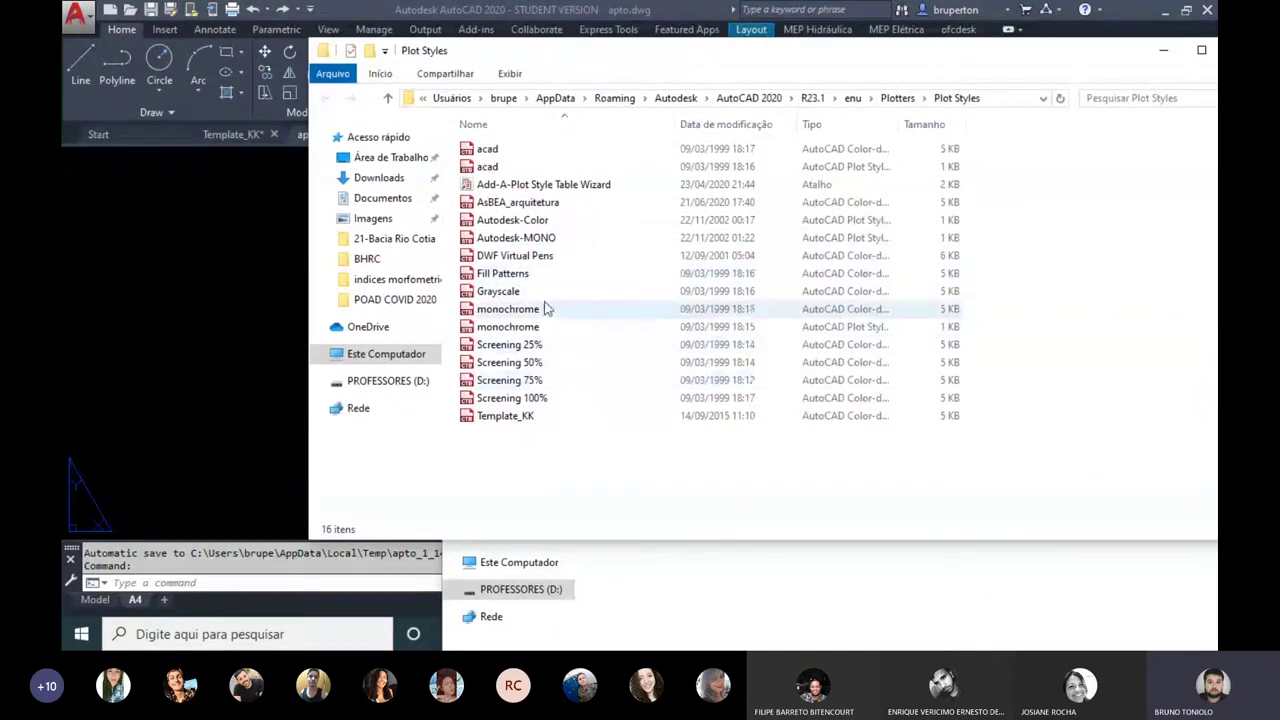
left_click(672, 572)
left_click(611, 70)
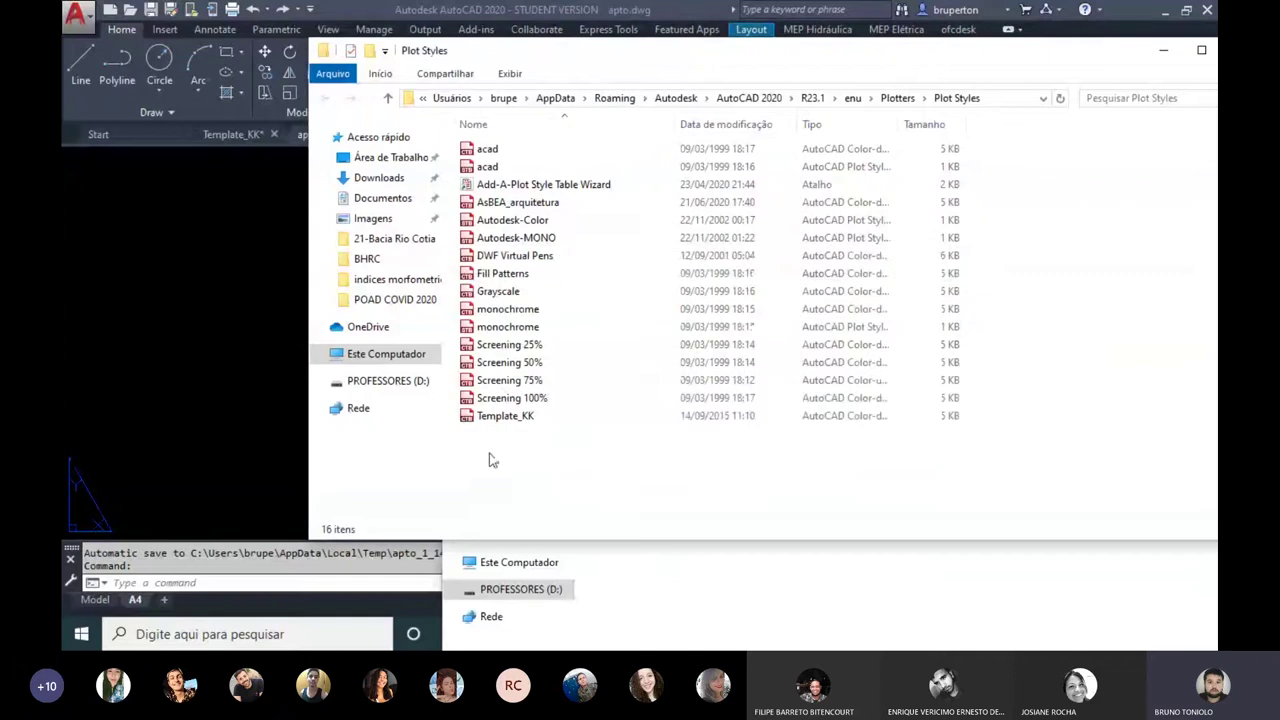
left_click_drag(749, 71, 396, 101)
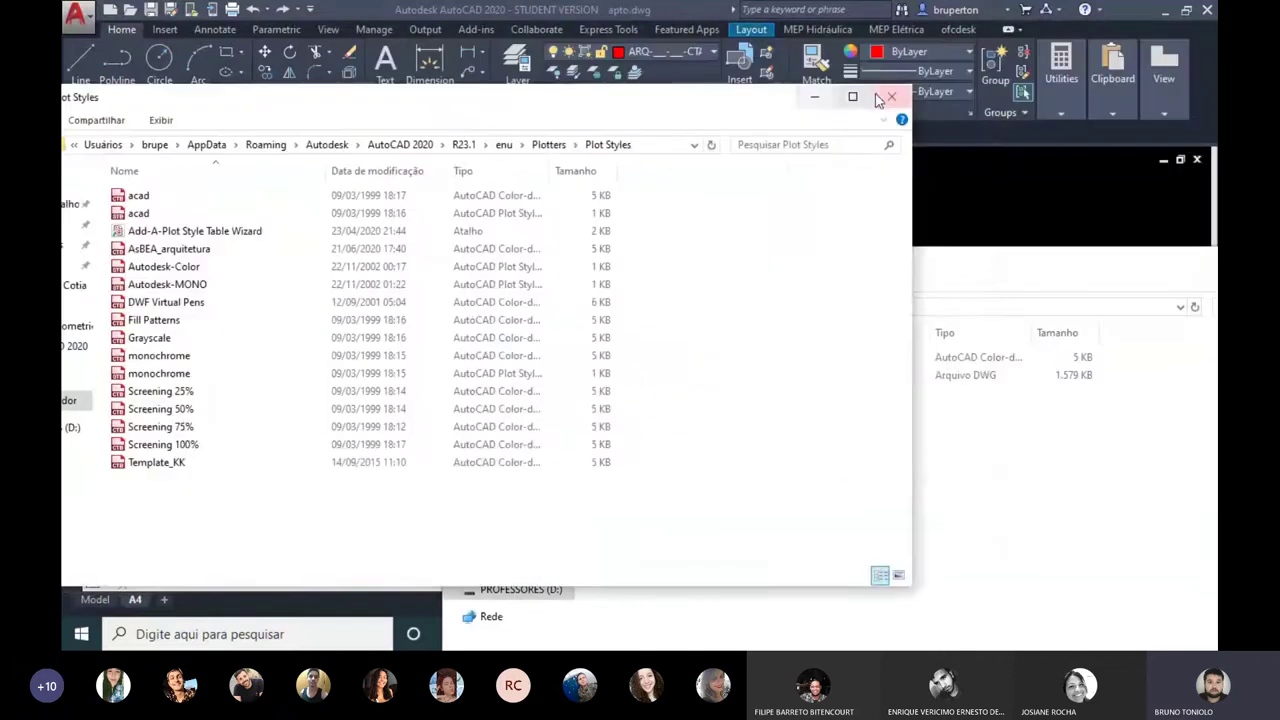
left_click(812, 95)
left_click(751, 194)
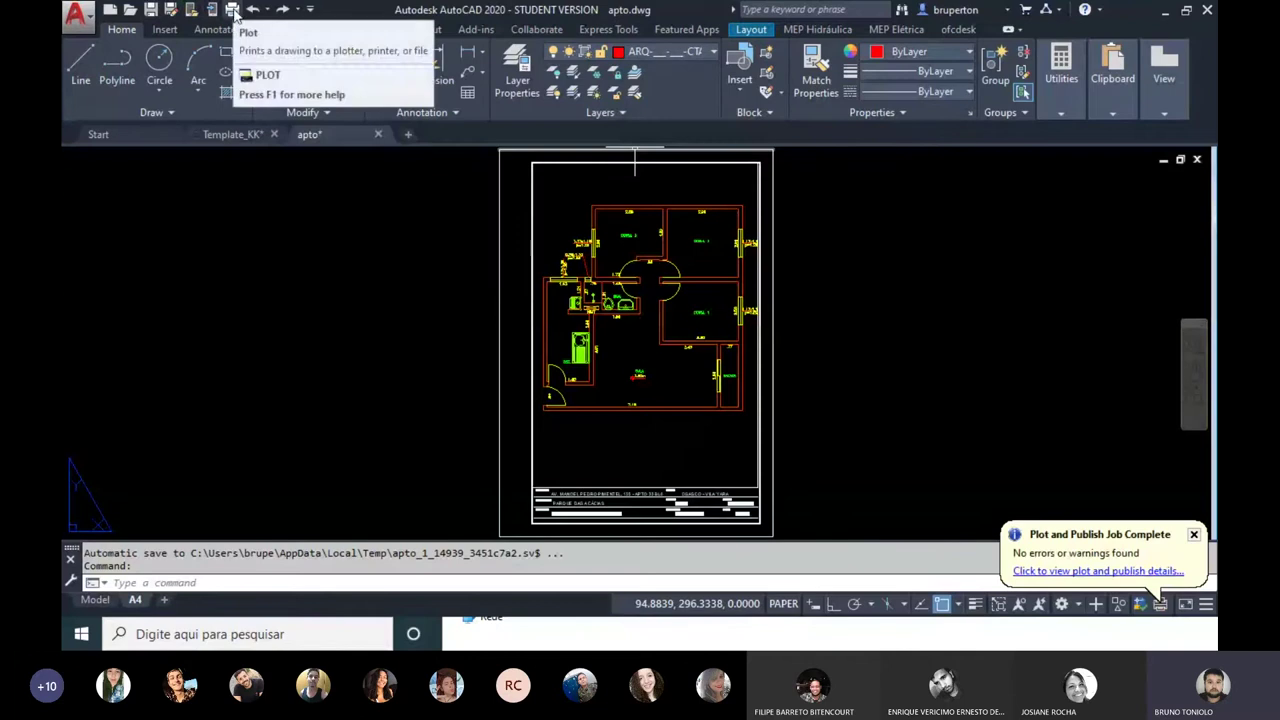
Step: Plot with DWG To PDF.pc3 on ISO full bleed A4 (210 x 297 MM) paper, plotting a Window
left_click(232, 9)
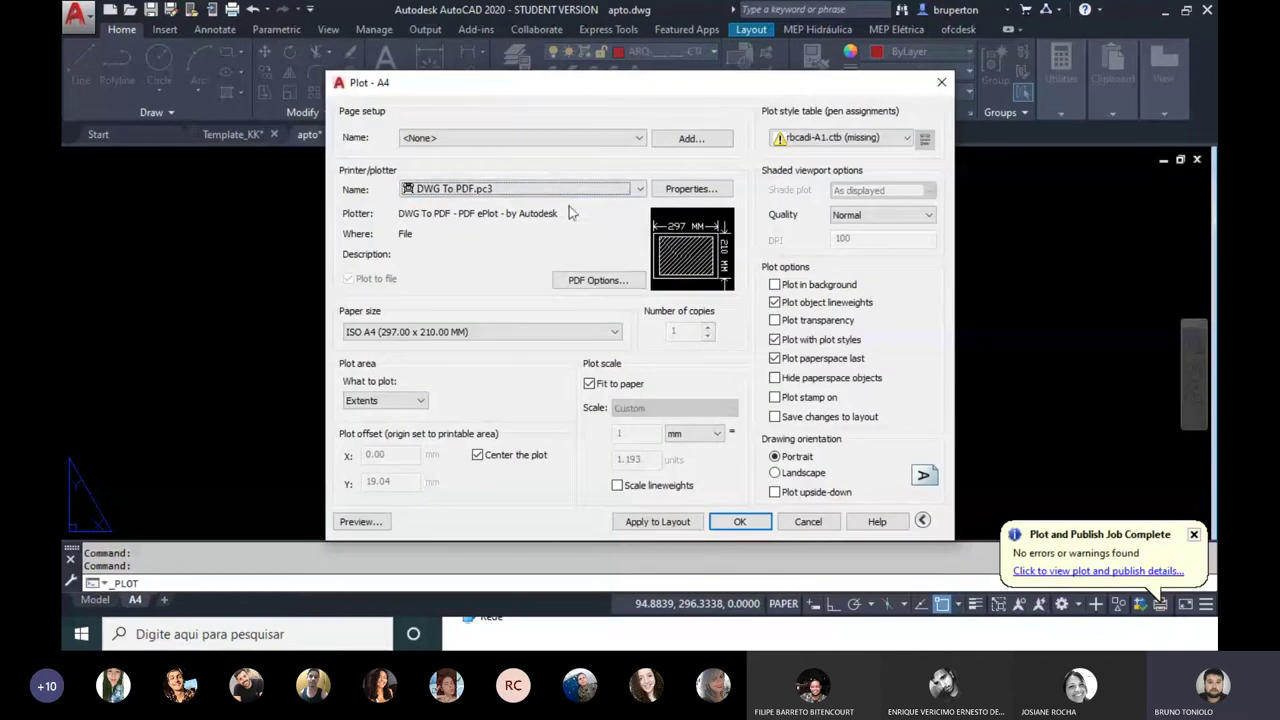
left_click(540, 189)
left_click(488, 370)
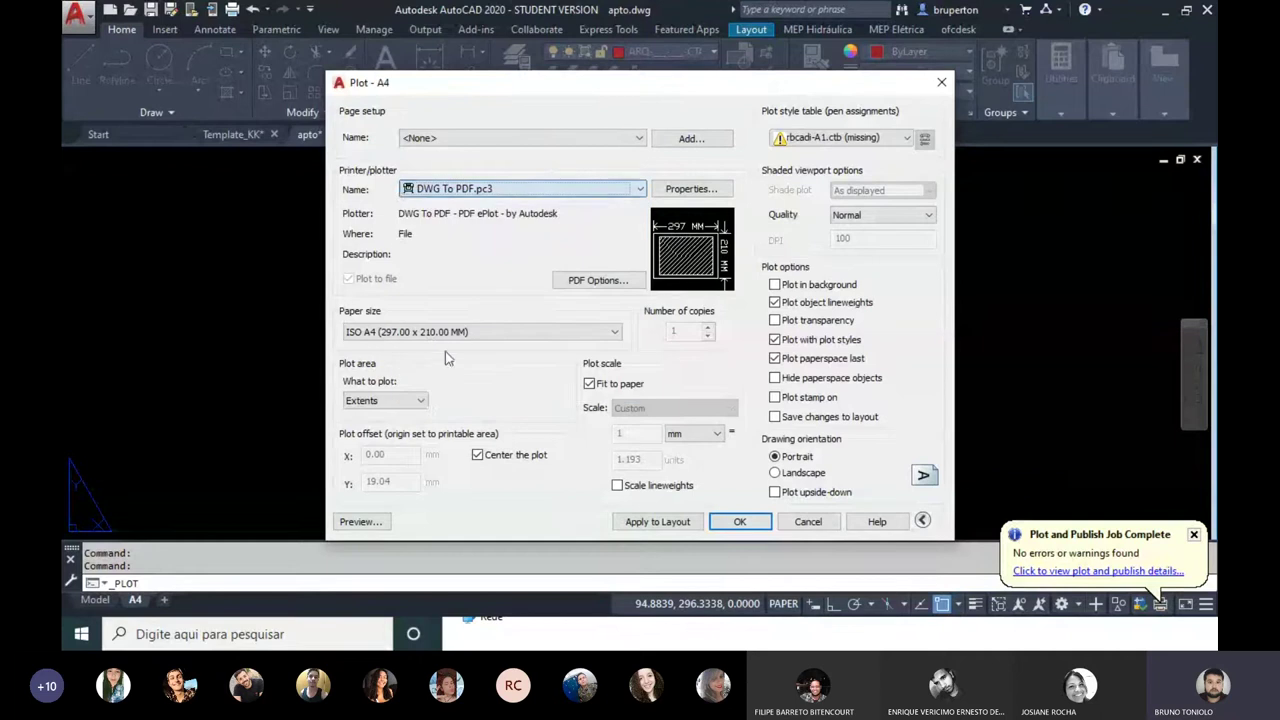
left_click(440, 331)
scroll(425, 300, "up", 3)
scroll(430, 250, "up", 4)
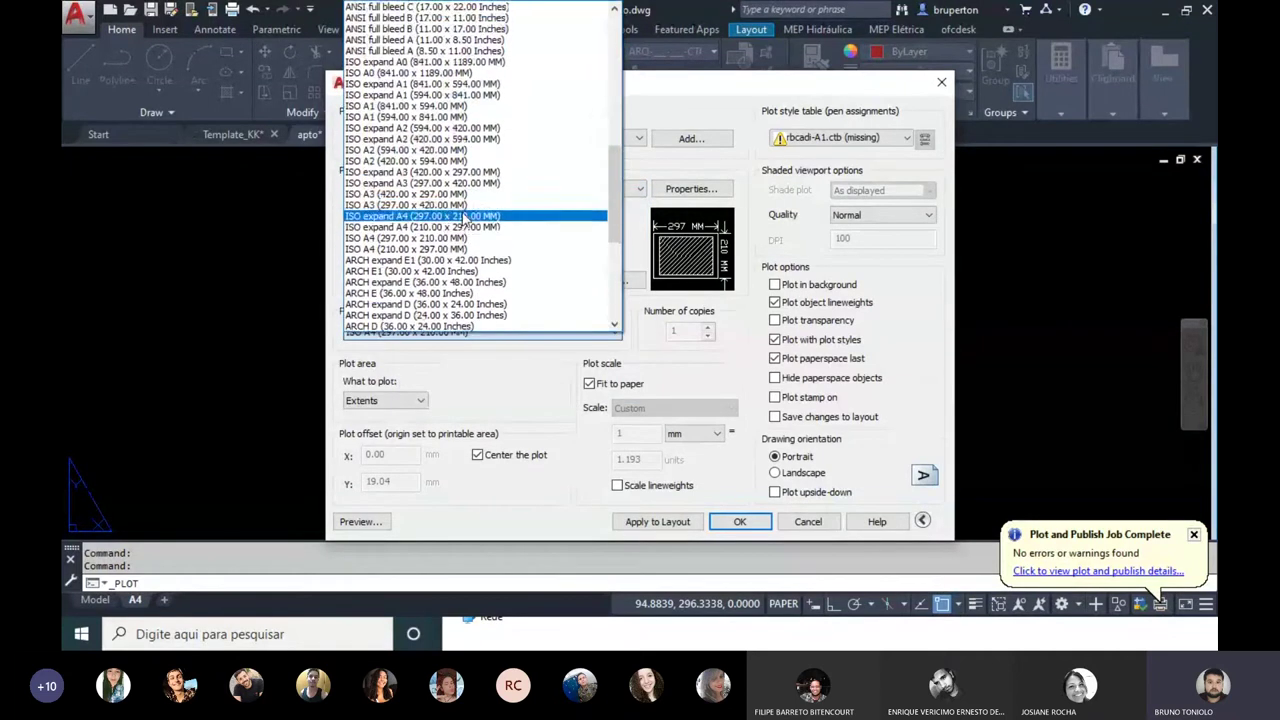
scroll(436, 190, "up", 3)
scroll(443, 130, "up", 3)
scroll(440, 125, "up", 2)
scroll(436, 110, "up", 2)
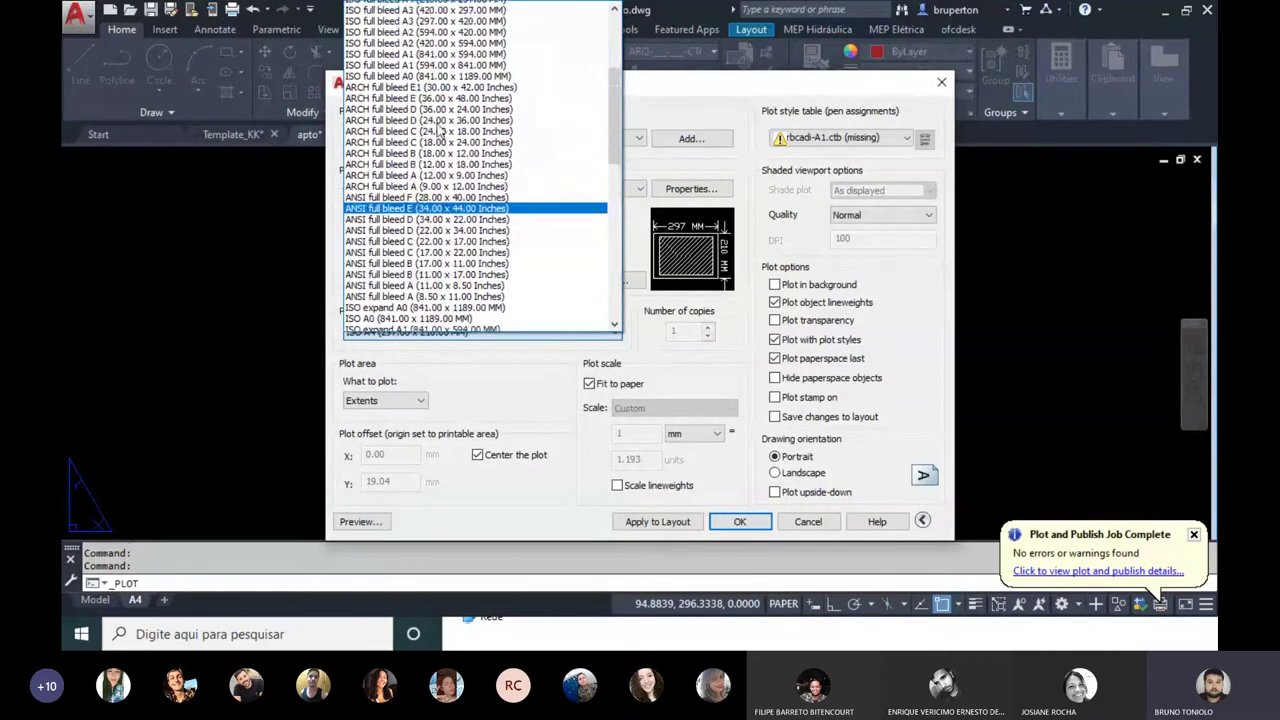
scroll(430, 95, "up", 2)
scroll(425, 80, "up", 1)
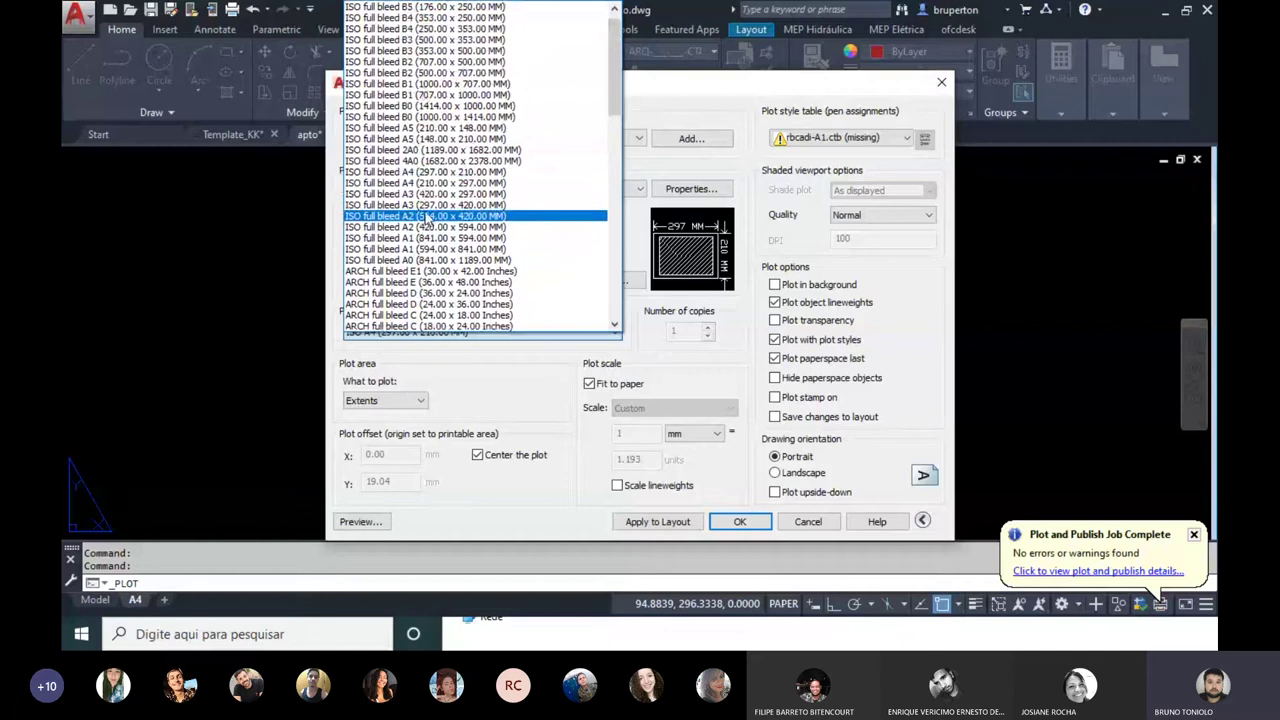
left_click(428, 183)
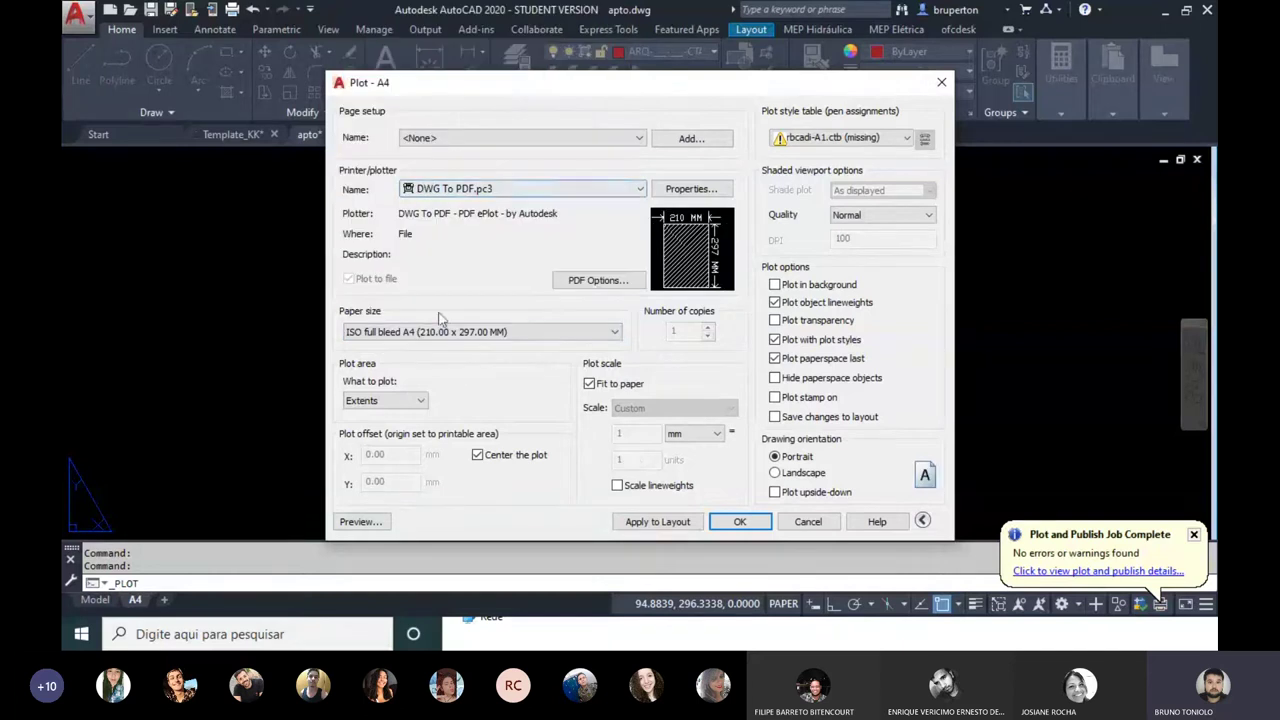
left_click(381, 402)
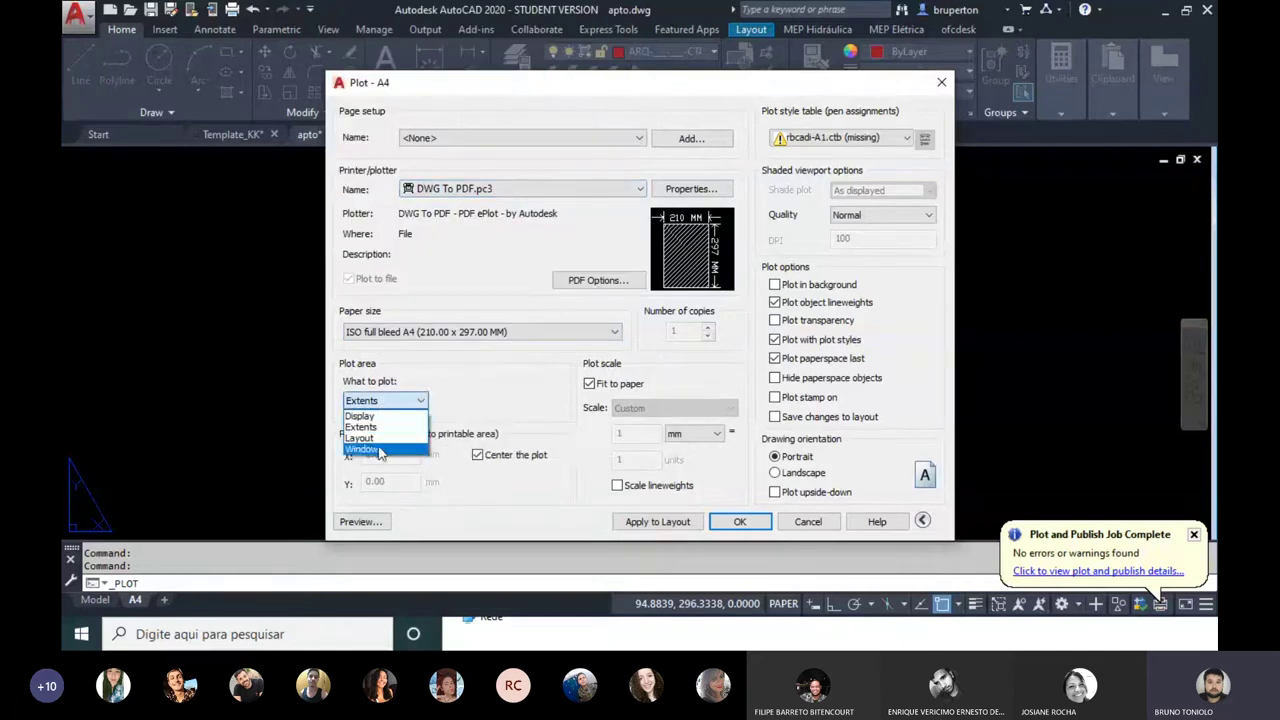
left_click(383, 451)
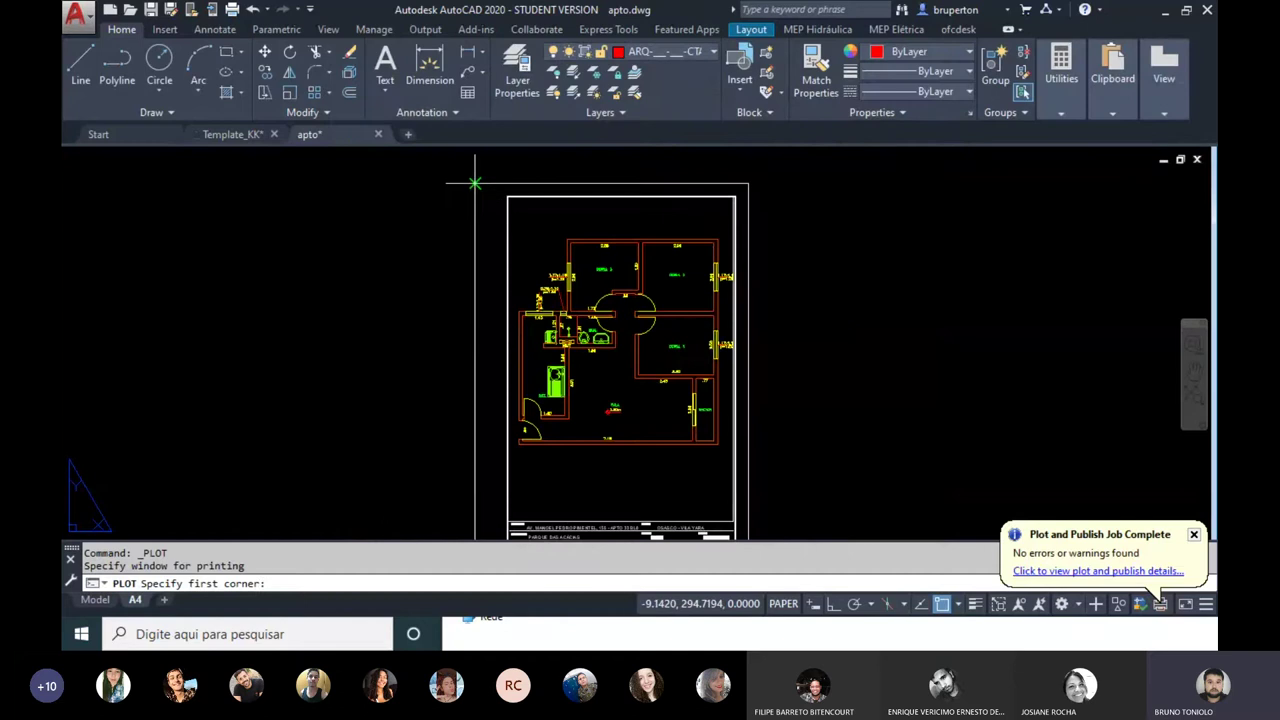
Step: Pick the plot window corners around the floor-plan sheet
left_click(475, 184)
middle_click_drag(716, 311, 616, 200)
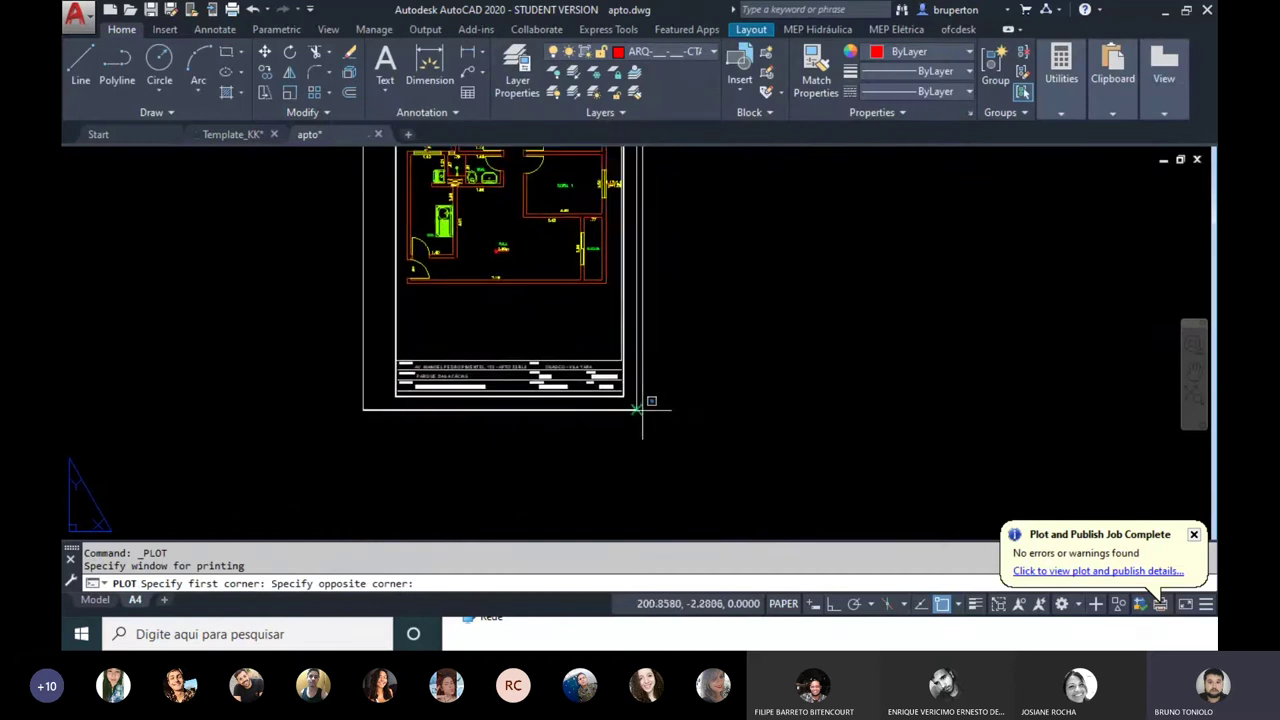
left_click(645, 402)
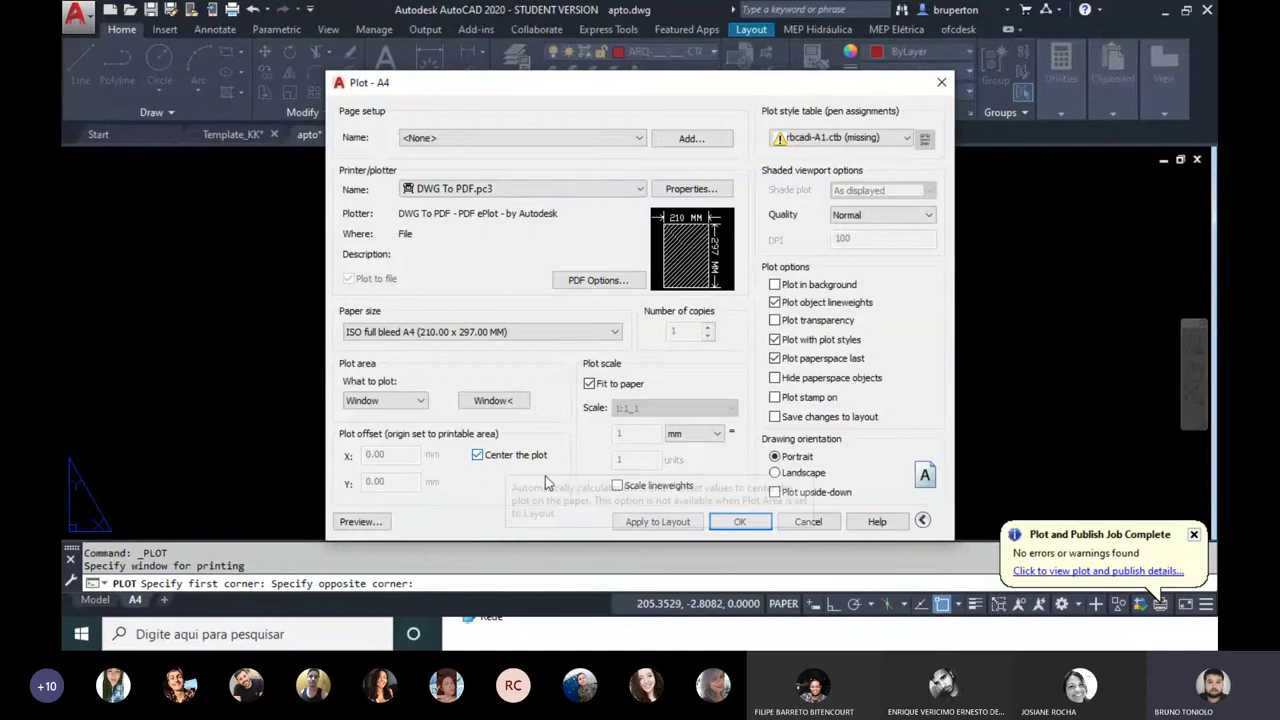
Step: Turn off Fit to paper for 1:1 scale, use the Template_KK.ctb pen table, and preview
left_click(590, 384)
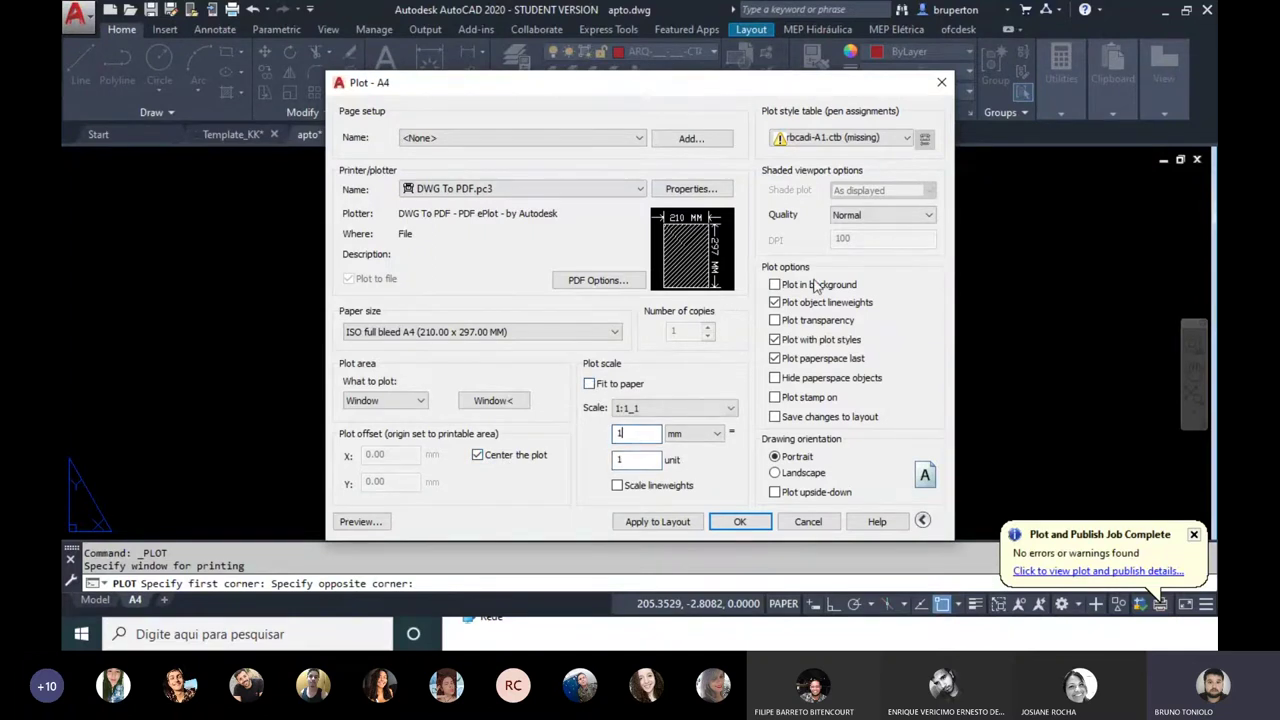
left_click(847, 140)
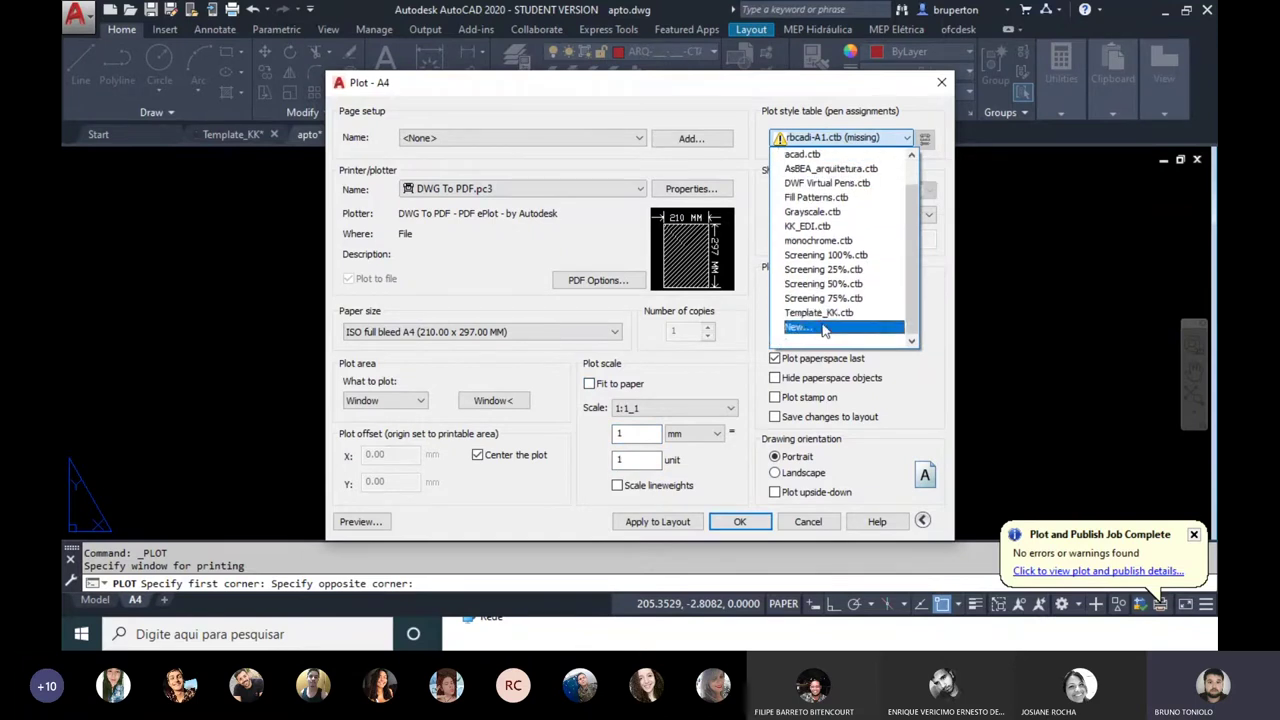
left_click(819, 313)
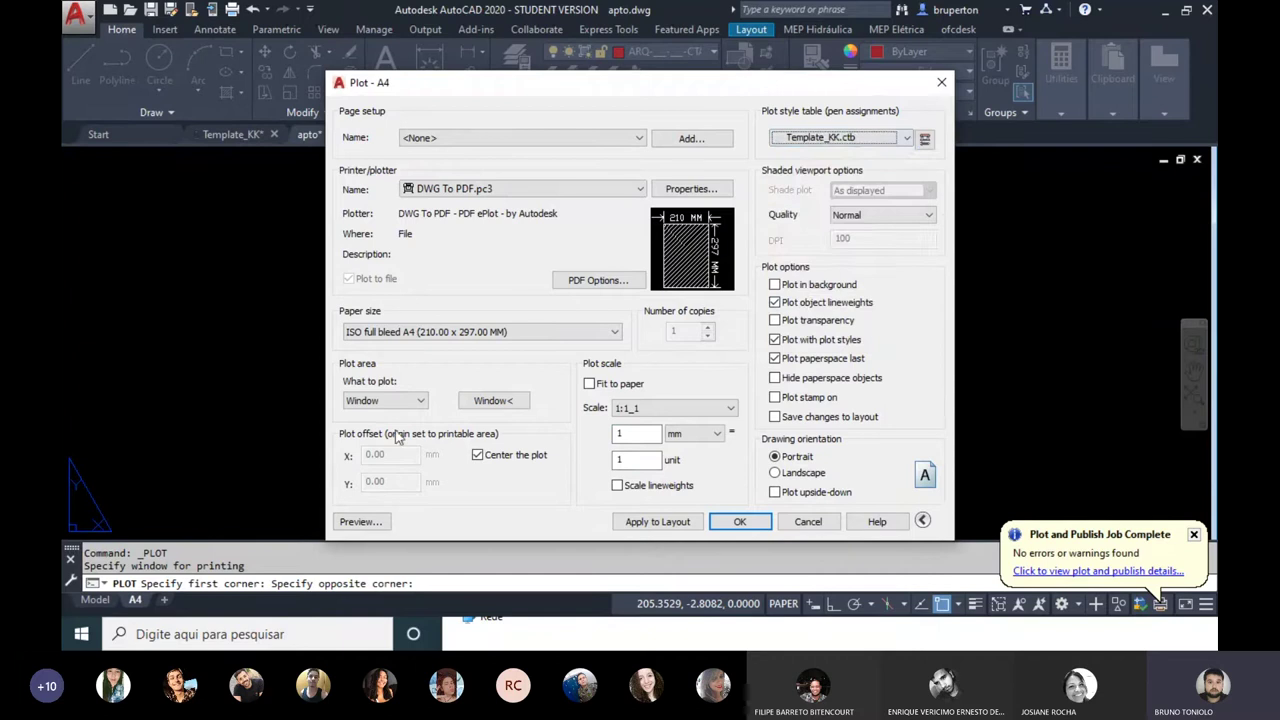
left_click(356, 521)
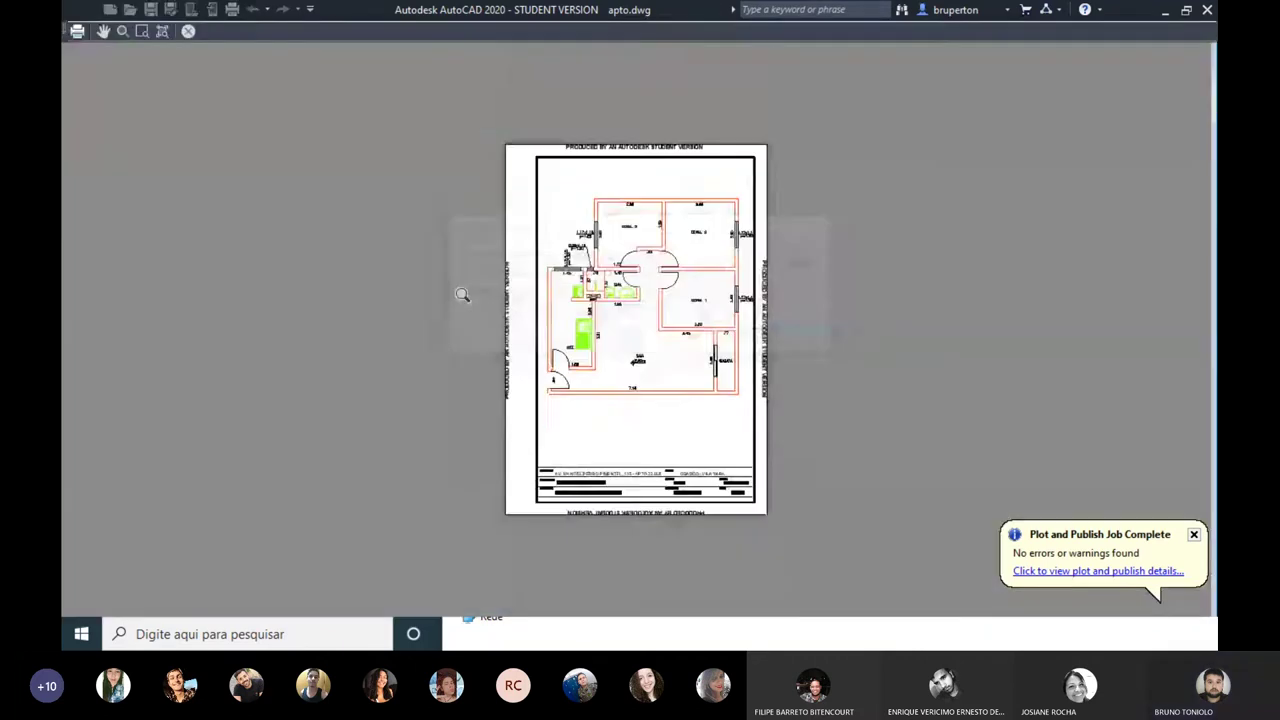
Step: Zoom and pan the preview to inspect SALA, COZ, SACADA, the kitchen, bathroom and DORM. 2 and 3
mouse_move(460, 291)
left_mouse_down()
mouse_move(552, 182)
mouse_move(498, 488)
left_mouse_up()
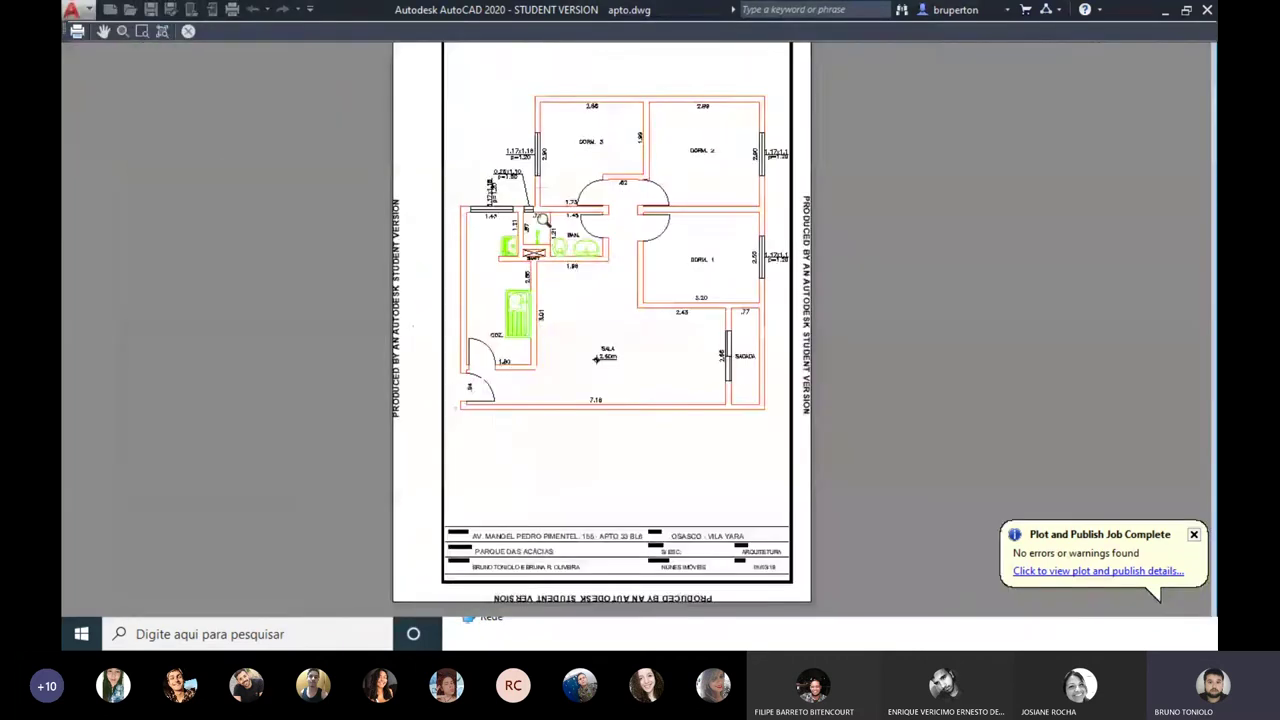
scroll(496, 489, "up", 5)
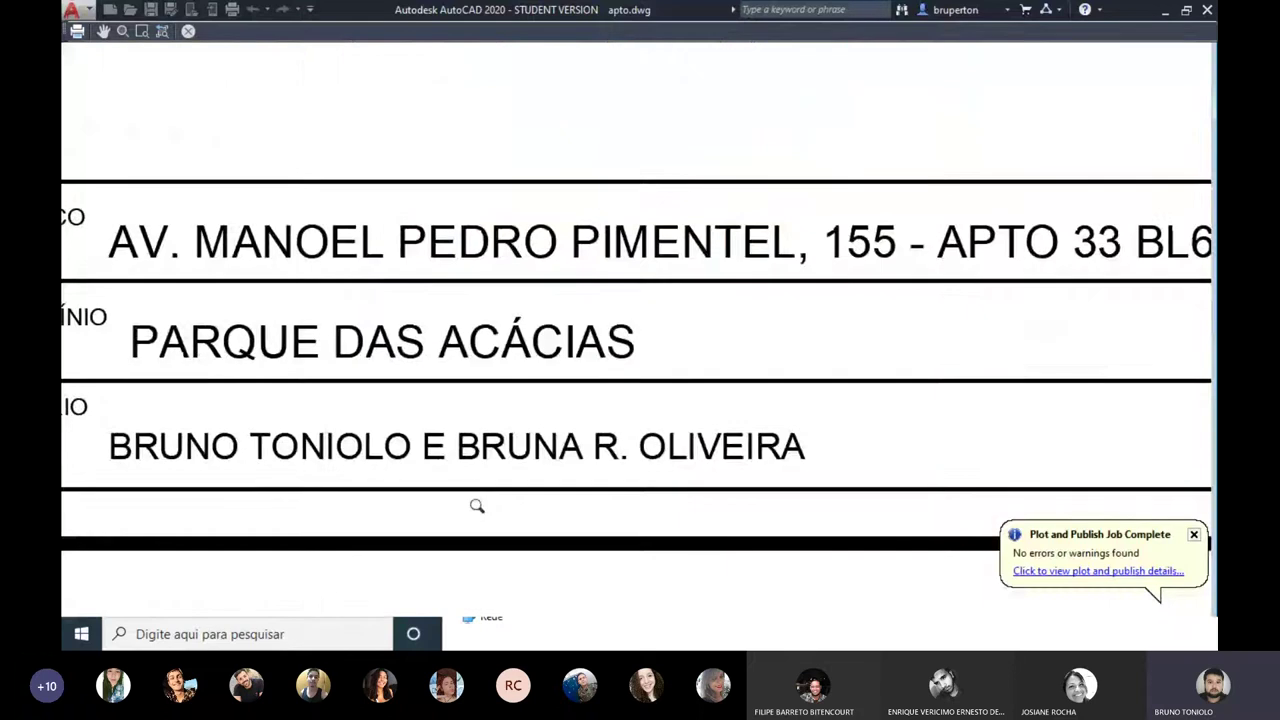
scroll(474, 506, "down", 5)
scroll(483, 234, "up", 5)
scroll(529, 182, "up", 1)
scroll(529, 182, "up", 1)
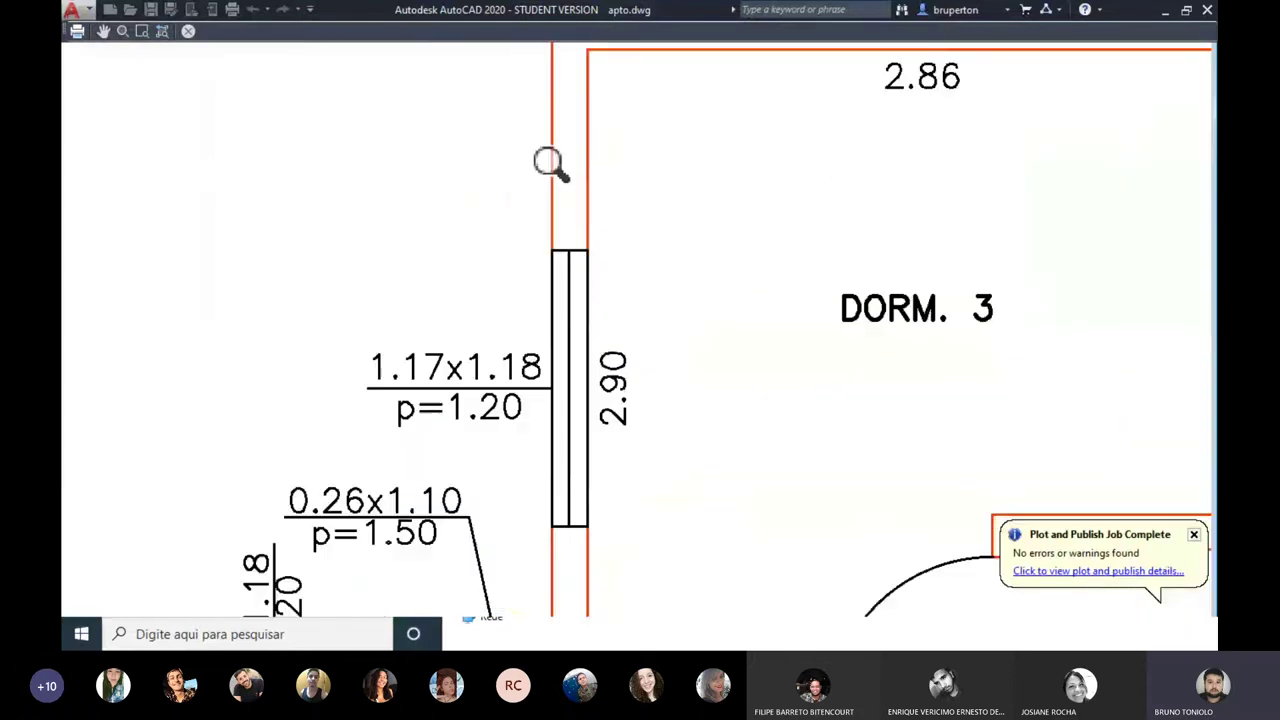
scroll(560, 180, "down", 5)
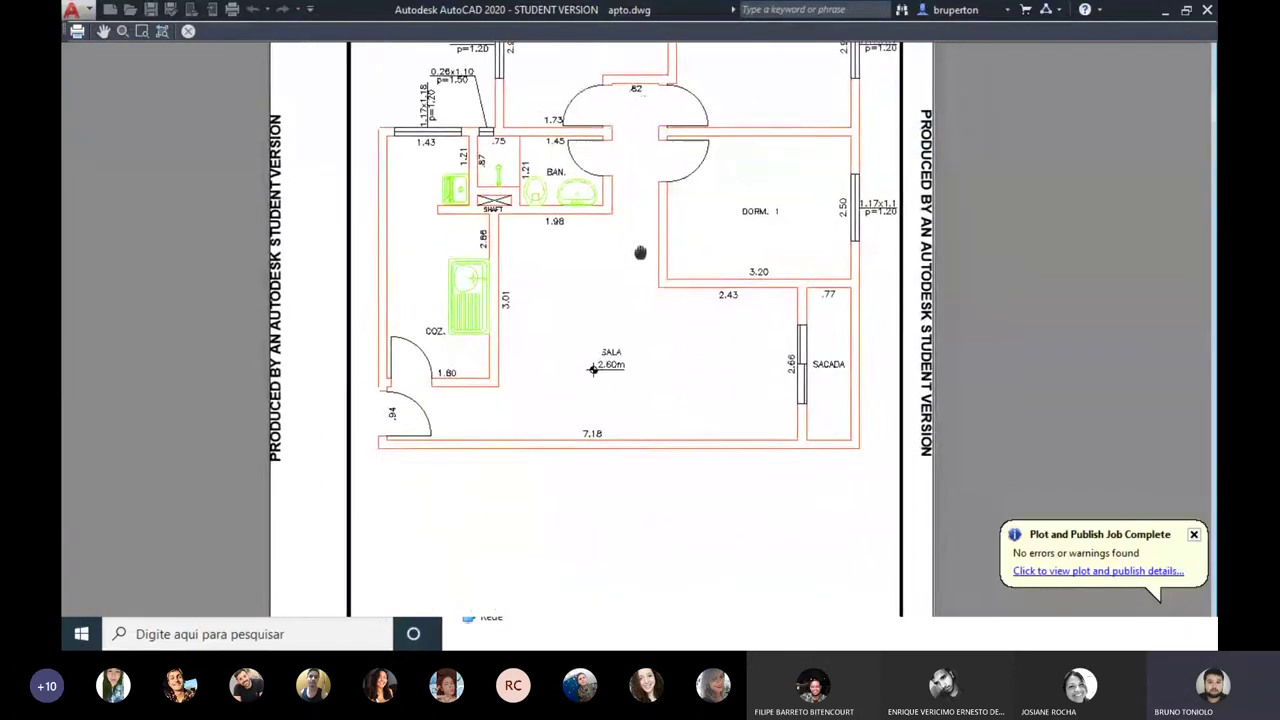
left_click_drag(674, 287, 611, 320)
scroll(553, 265, "up", 5)
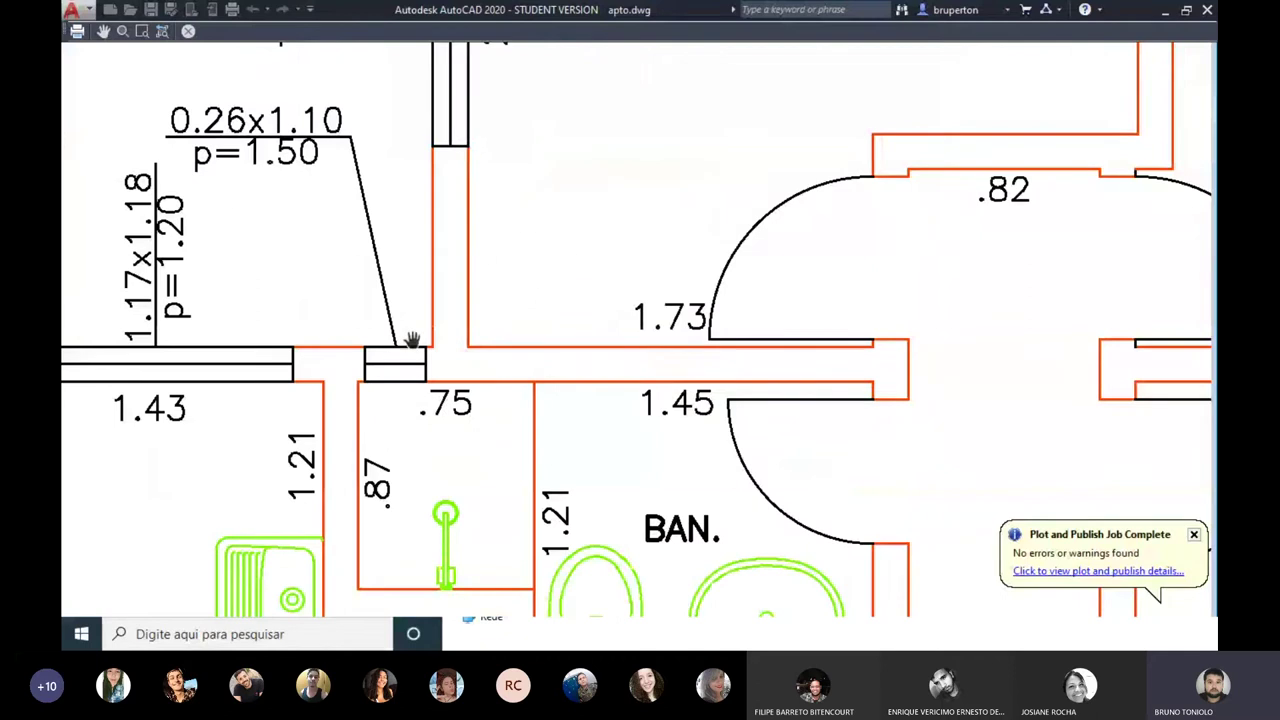
scroll(453, 263, "down", 2)
scroll(463, 320, "down", 2)
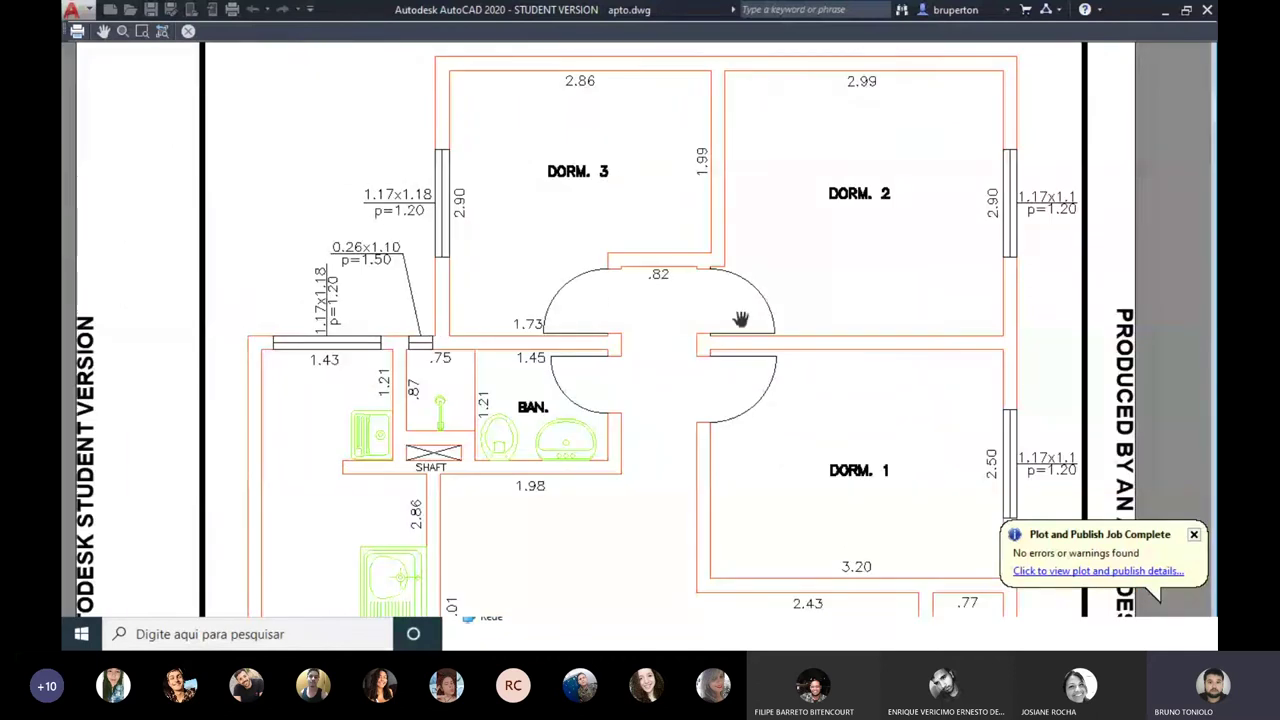
mouse_move(760, 322)
left_mouse_down()
mouse_move(660, 354)
mouse_move(666, 297)
mouse_move(541, 410)
left_mouse_up()
scroll(304, 430, "up", 2)
scroll(337, 409, "up", 2)
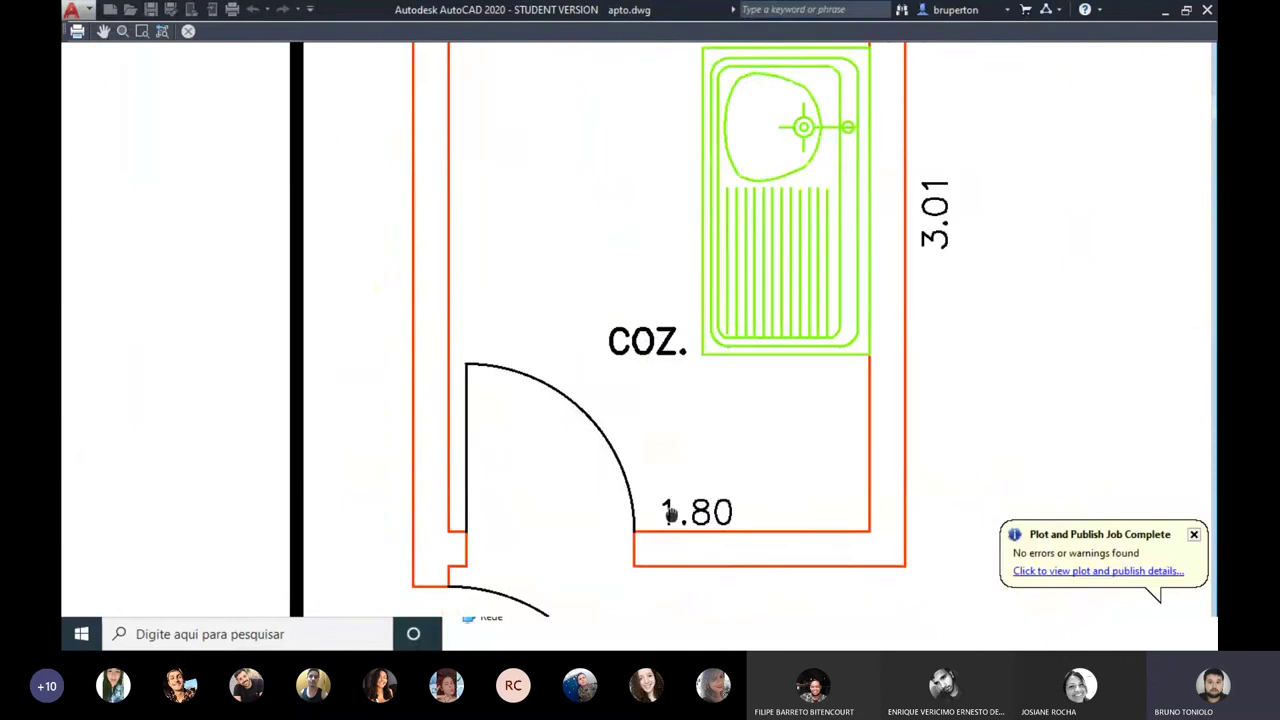
mouse_move(823, 423)
left_mouse_down()
mouse_move(648, 415)
mouse_move(686, 323)
mouse_move(800, 346)
mouse_move(710, 391)
left_mouse_up()
left_click_drag(586, 170, 656, 360)
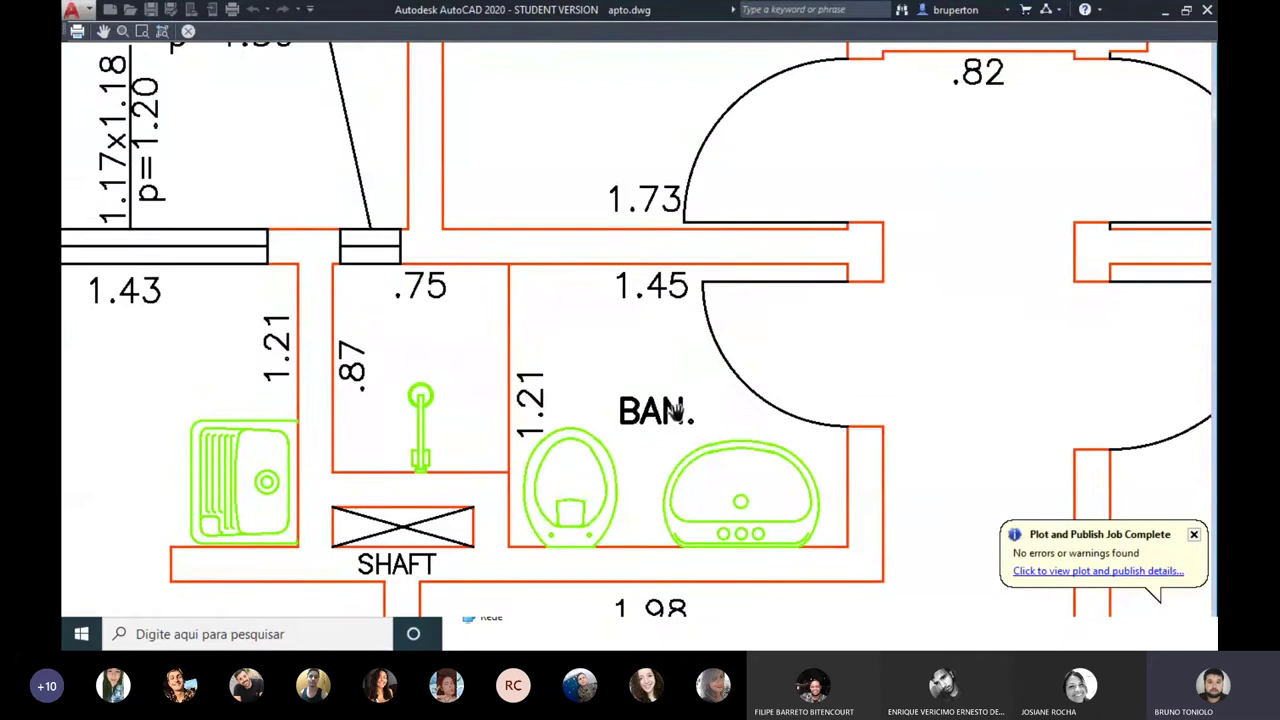
left_click_drag(675, 420, 653, 390)
scroll(719, 322, "down", 2)
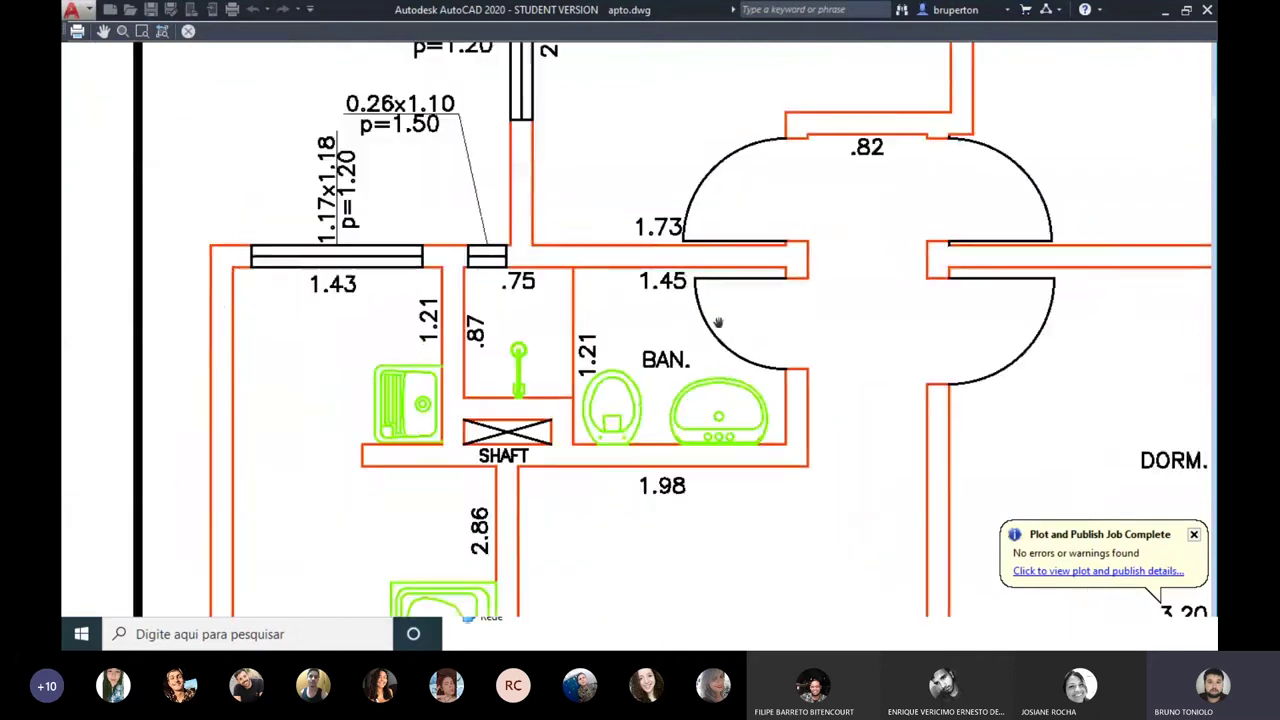
left_click_drag(789, 240, 572, 403)
left_click_drag(957, 180, 717, 258)
left_click_drag(791, 233, 745, 328)
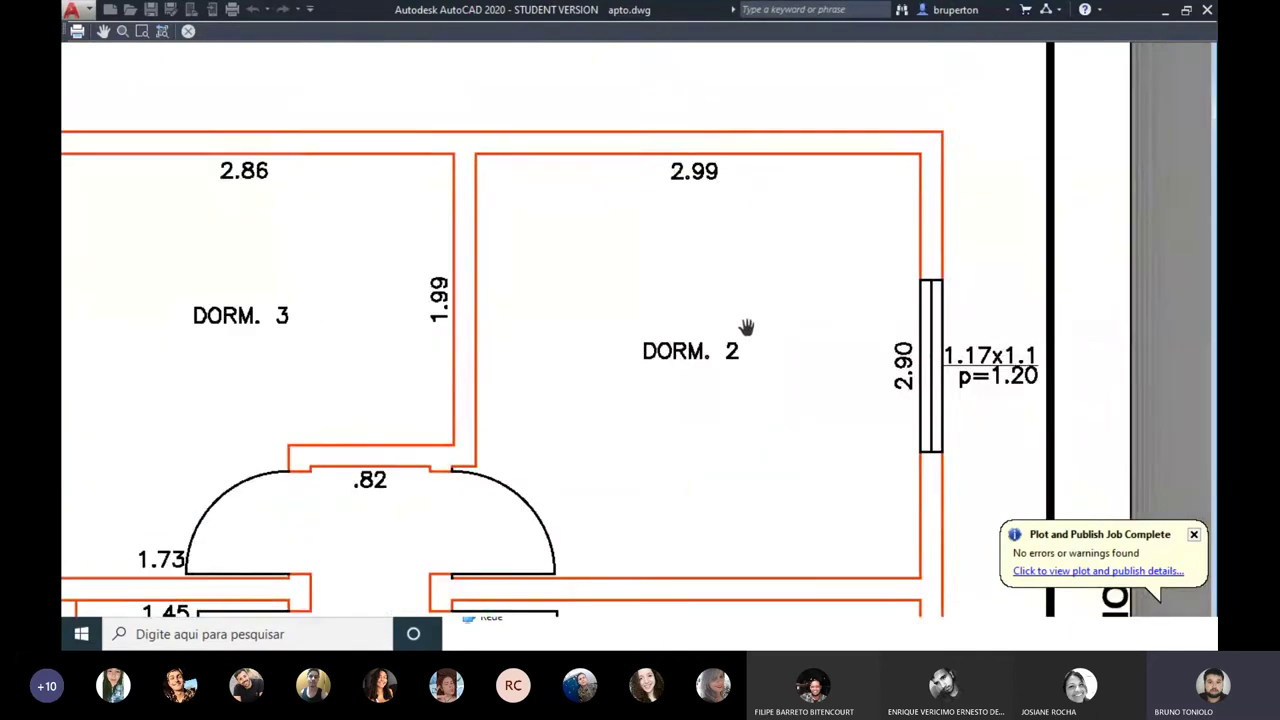
scroll(746, 327, "down", 5)
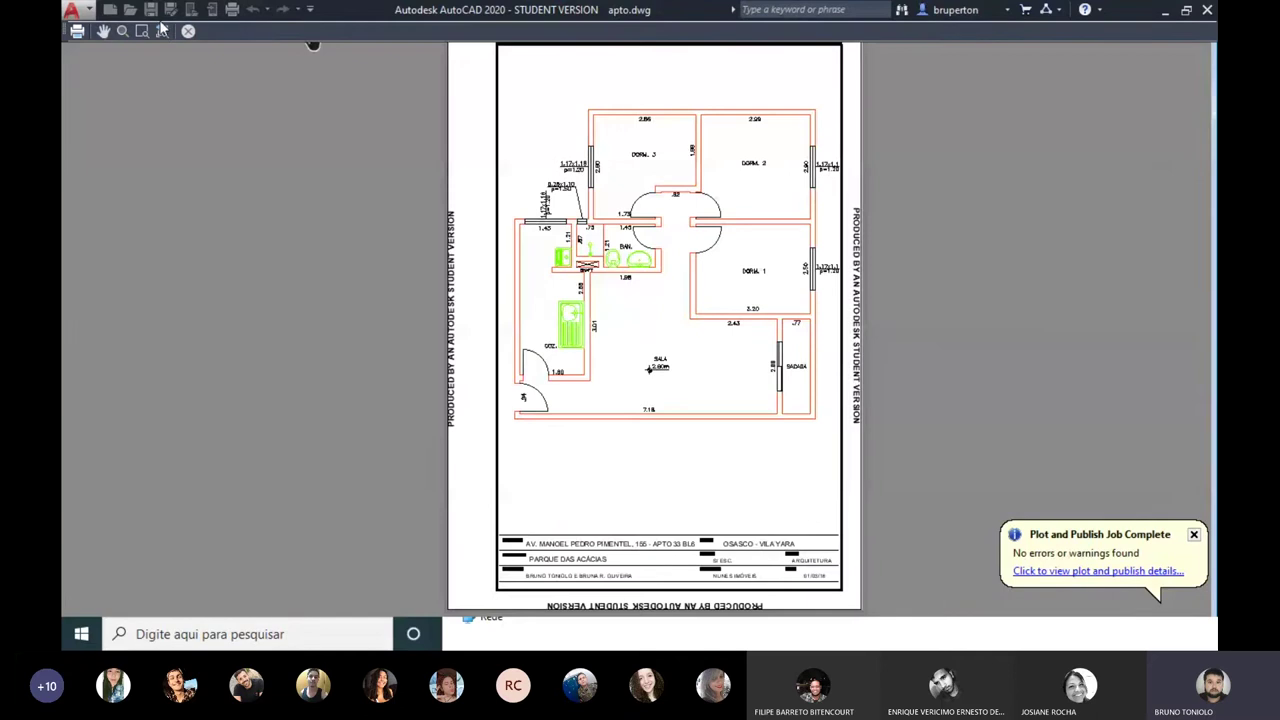
Step: Run the plot and save the PDF as versao 2
left_click(78, 32)
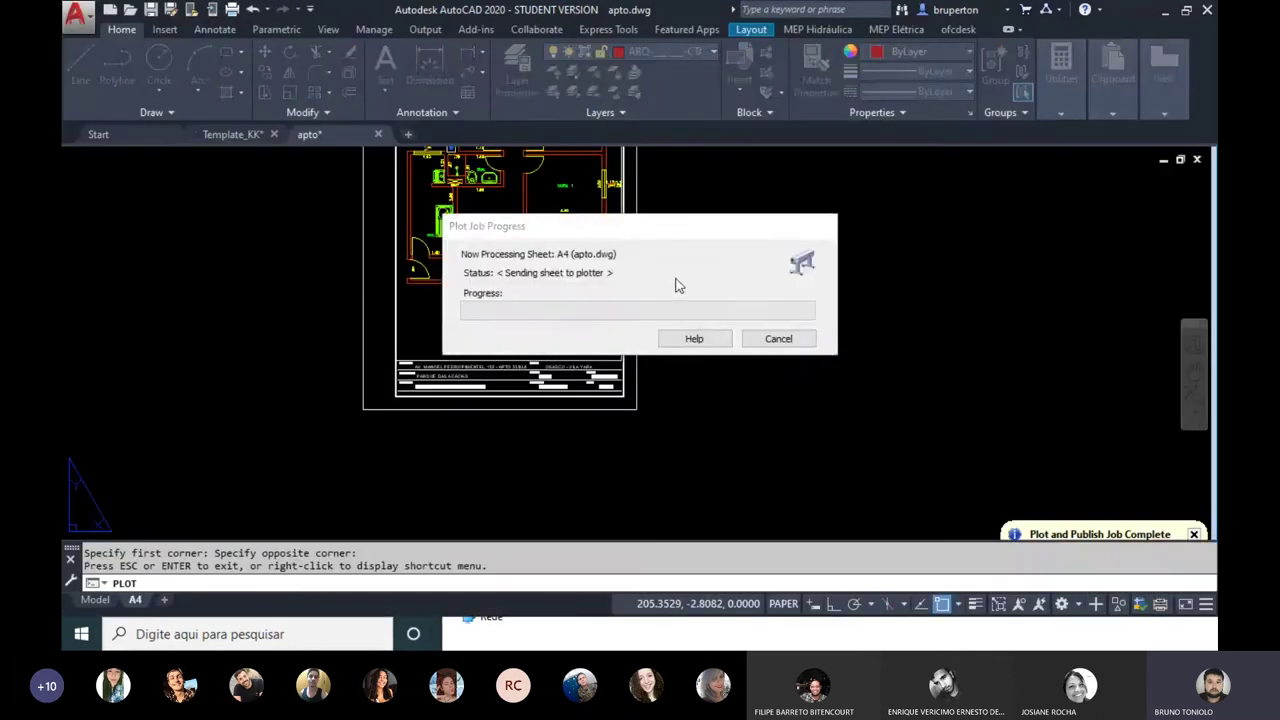
type("ver")
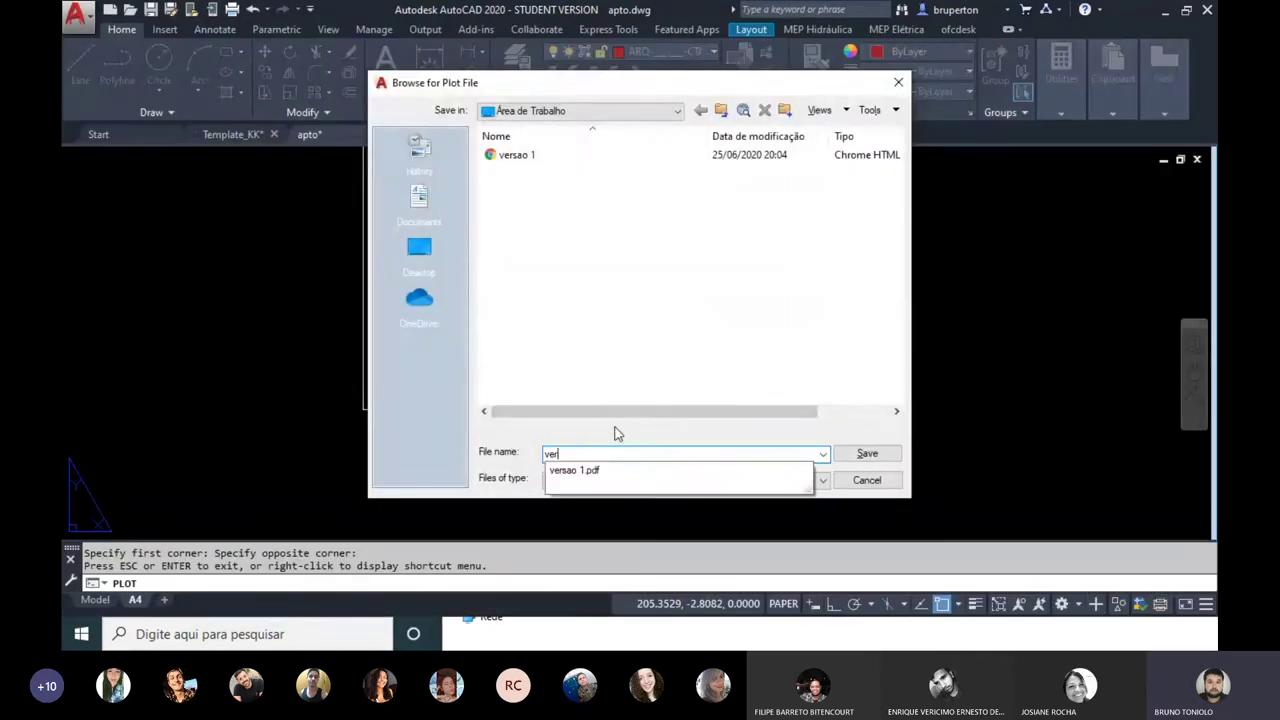
type("2")
key("Return")
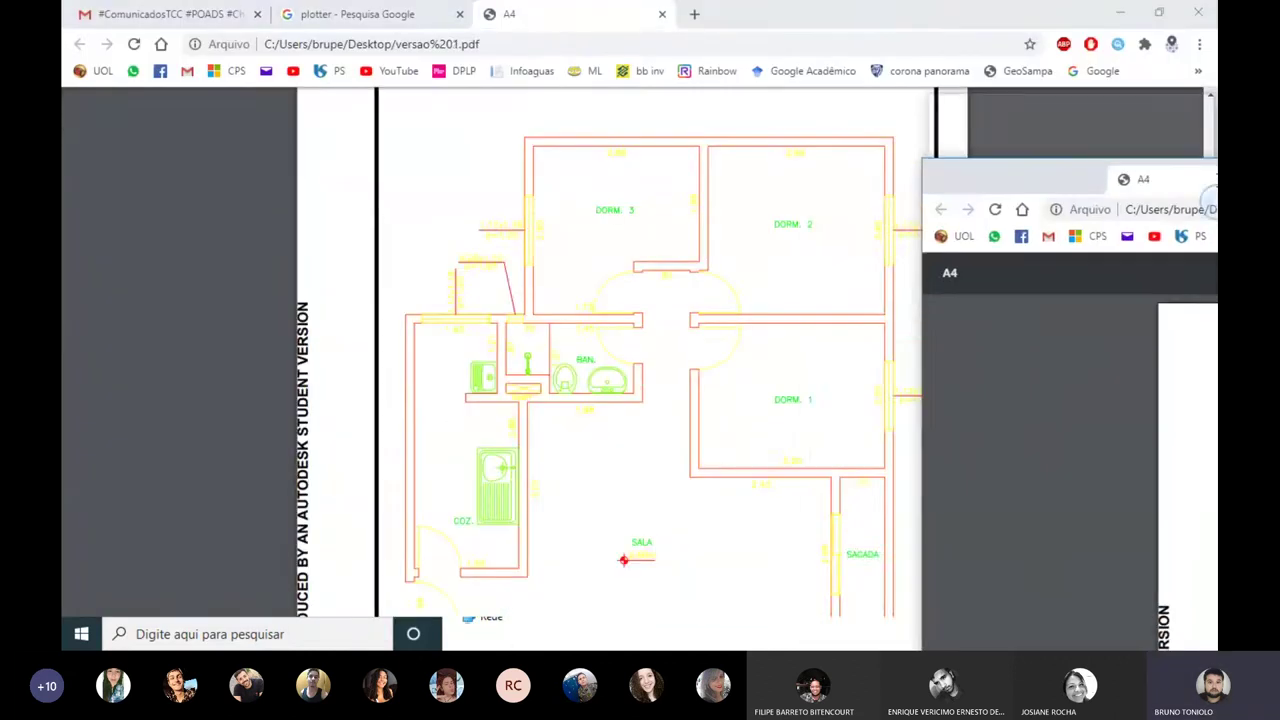
Step: Snap the two floor-plan PDFs to left and right halves, each set to Fit to page
left_click_drag(793, 22, 705, 15)
key("super+Right")
left_click(238, 151)
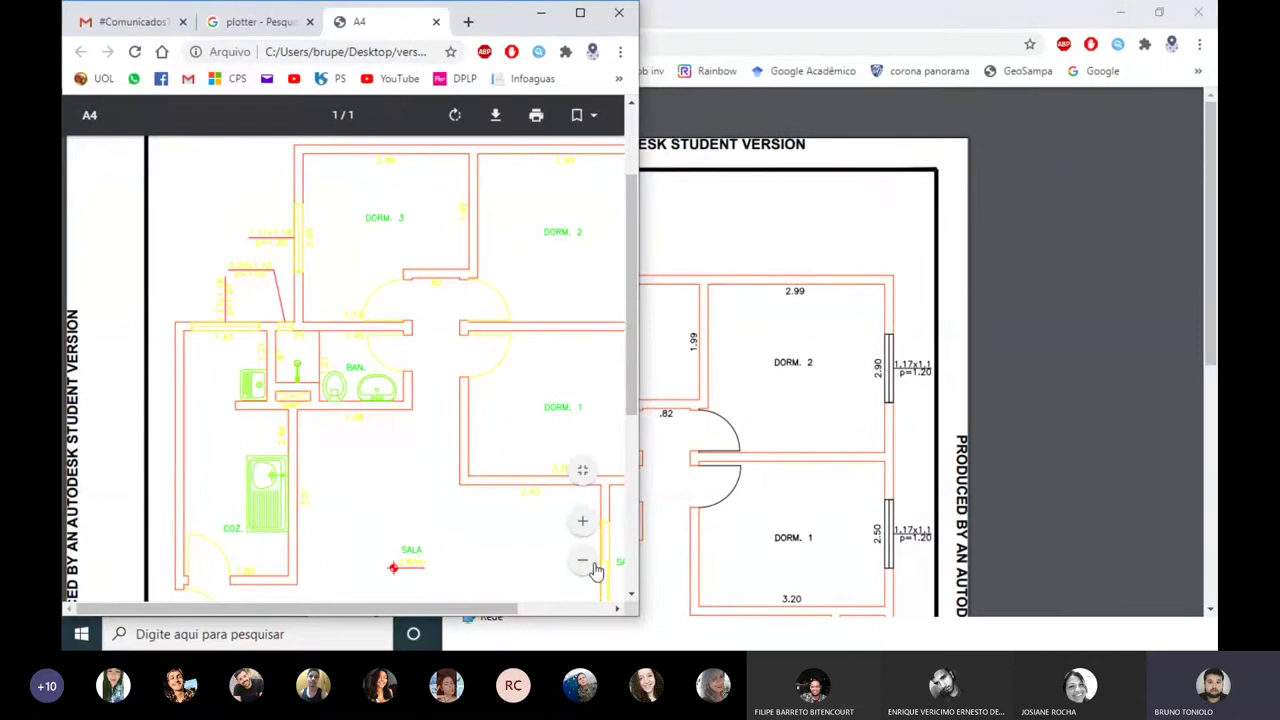
left_click(582, 470)
mouse_move(1158, 555)
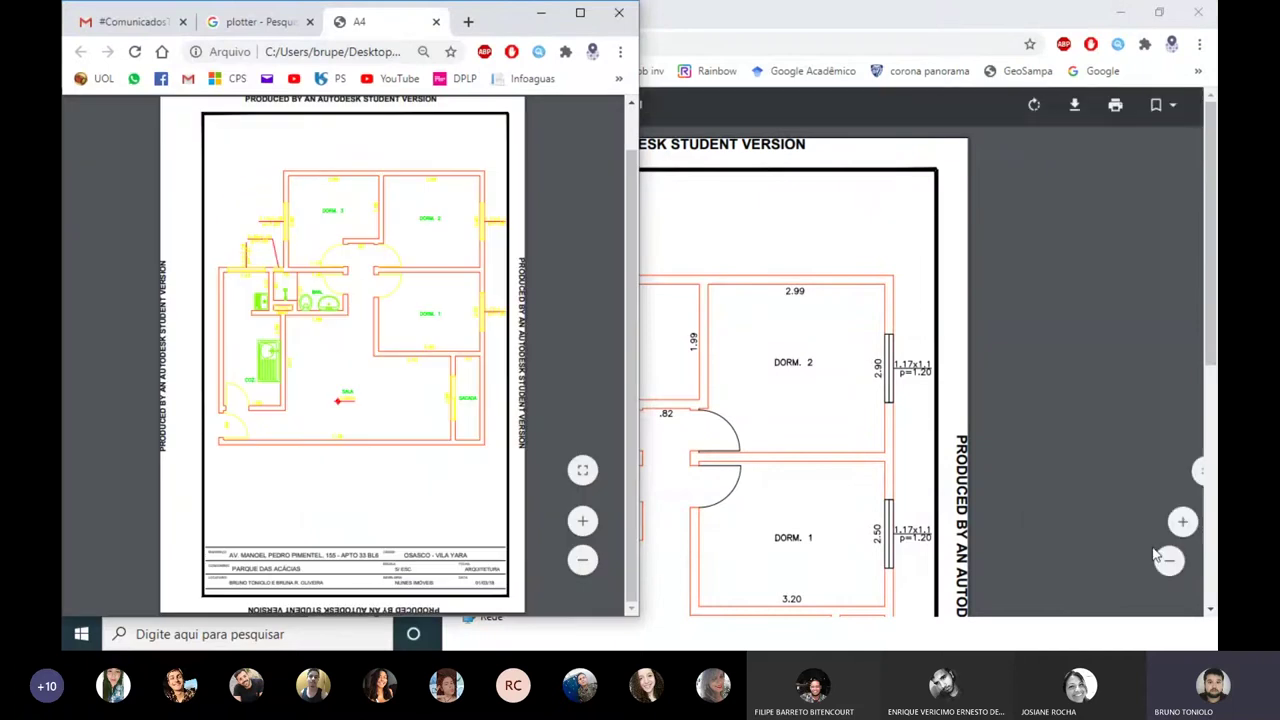
left_click(1161, 470)
key("super+Up")
key("super+Right")
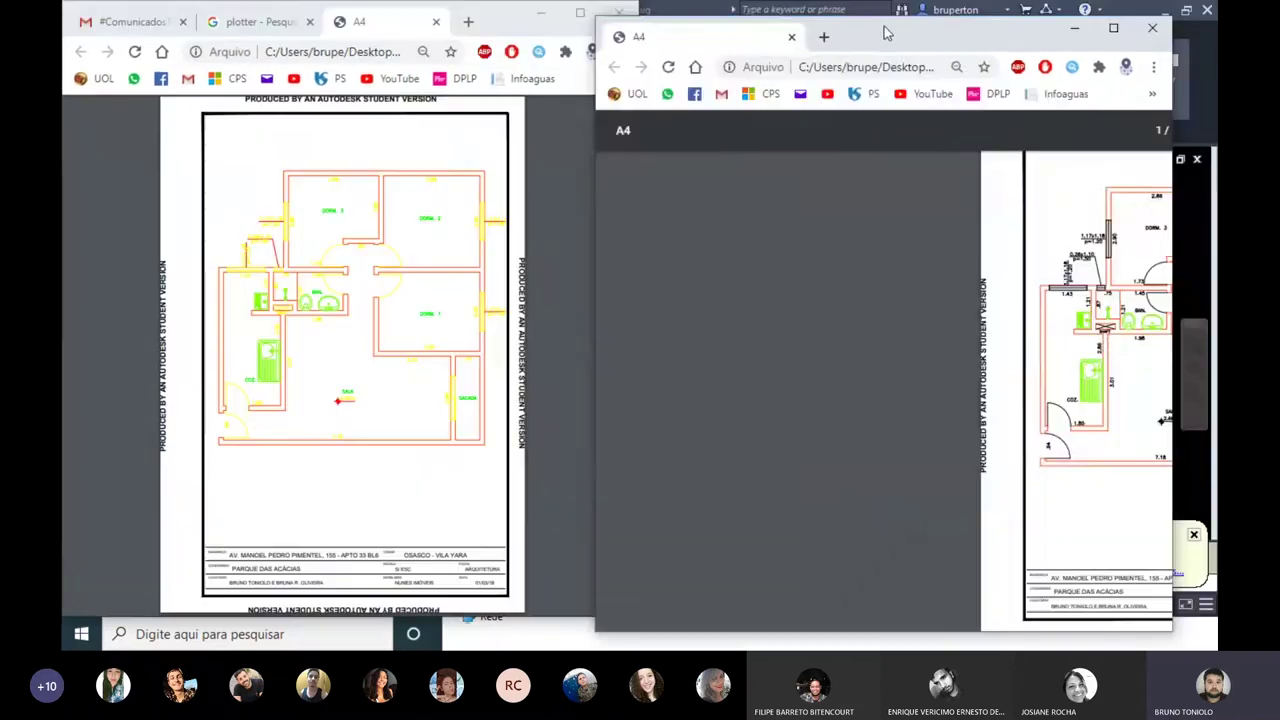
left_click(566, 243)
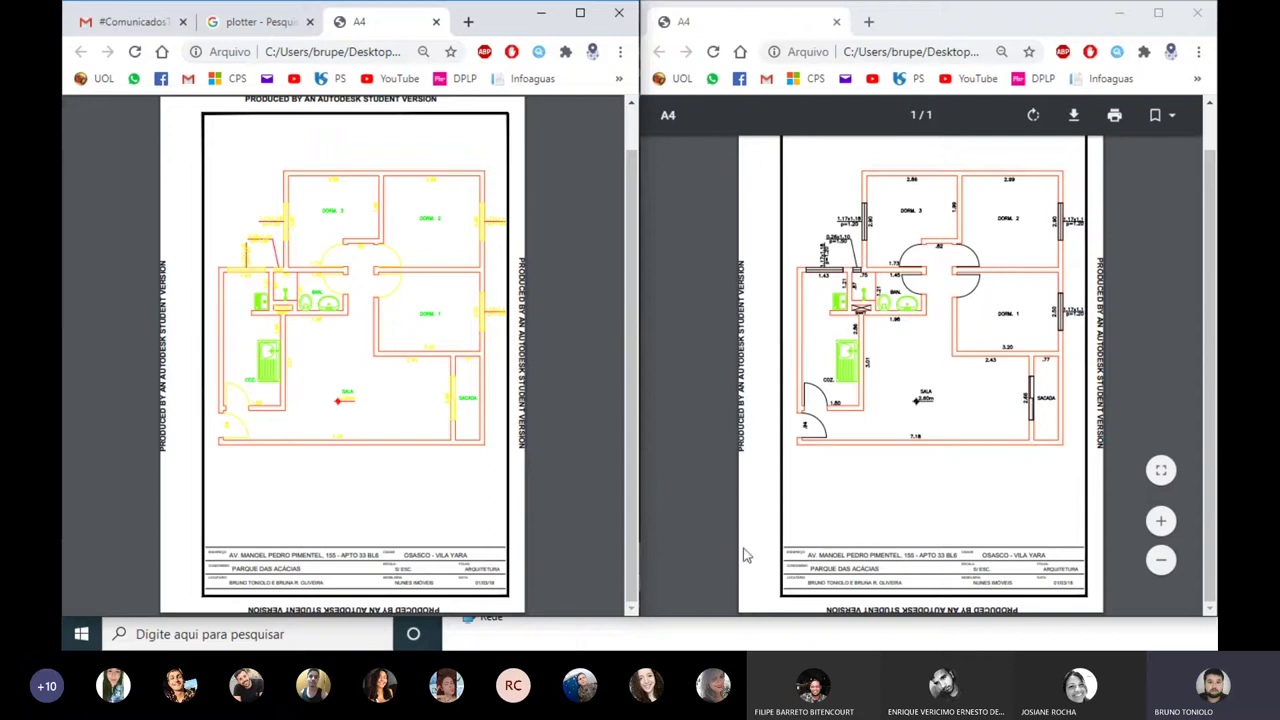
key("super")
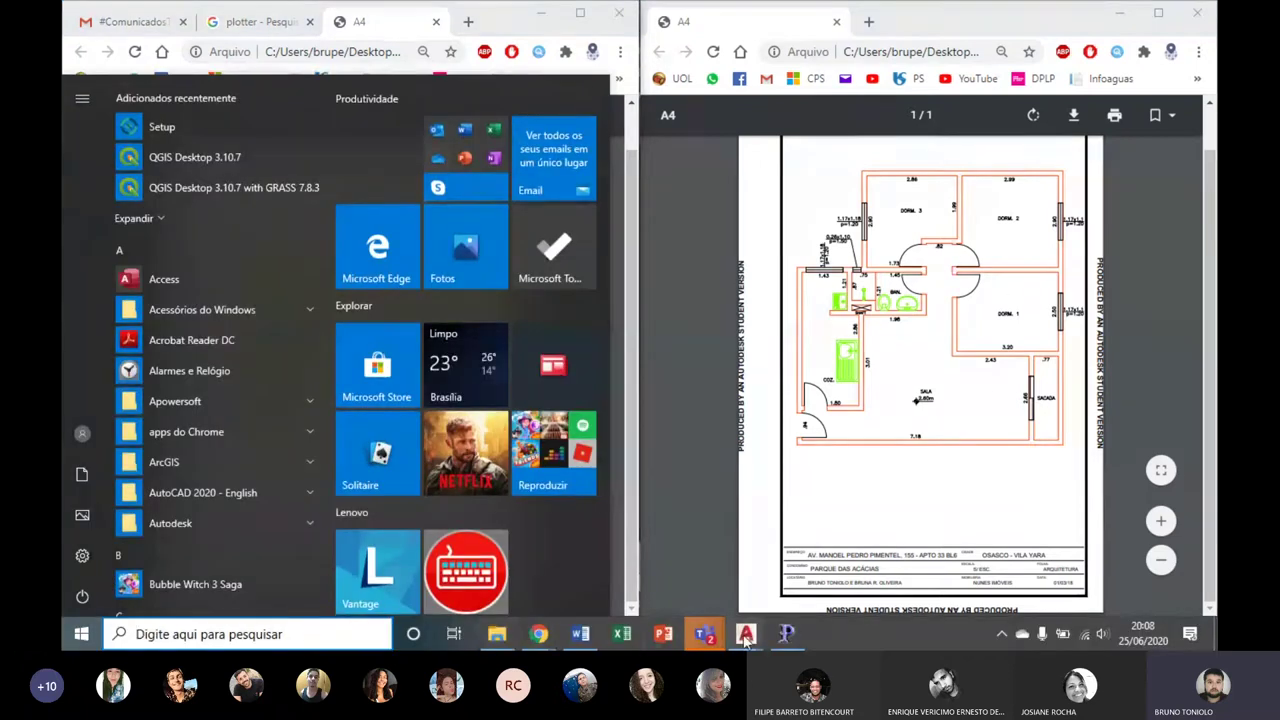
Step: Return to AutoCAD and zoom around the Template_KK model space showing VISTA 01 and section marker A
left_click(712, 601)
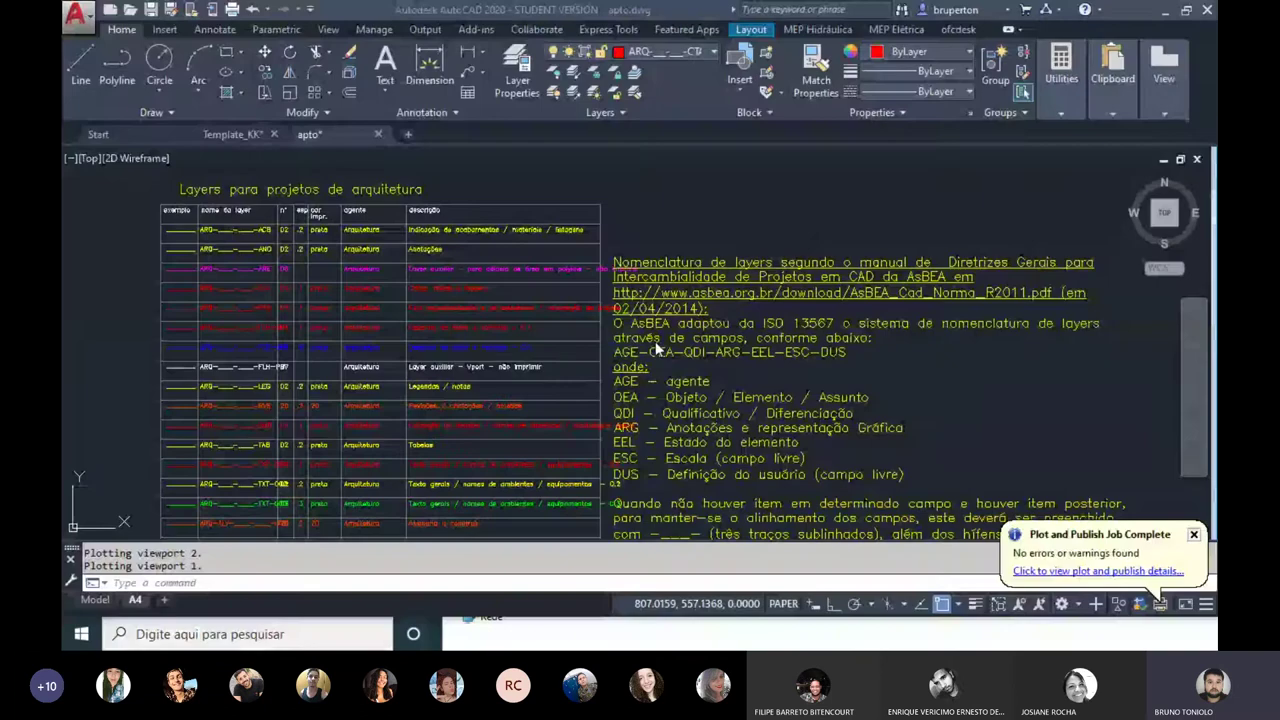
scroll(584, 338, "up", 4)
scroll(566, 320, "up", 3)
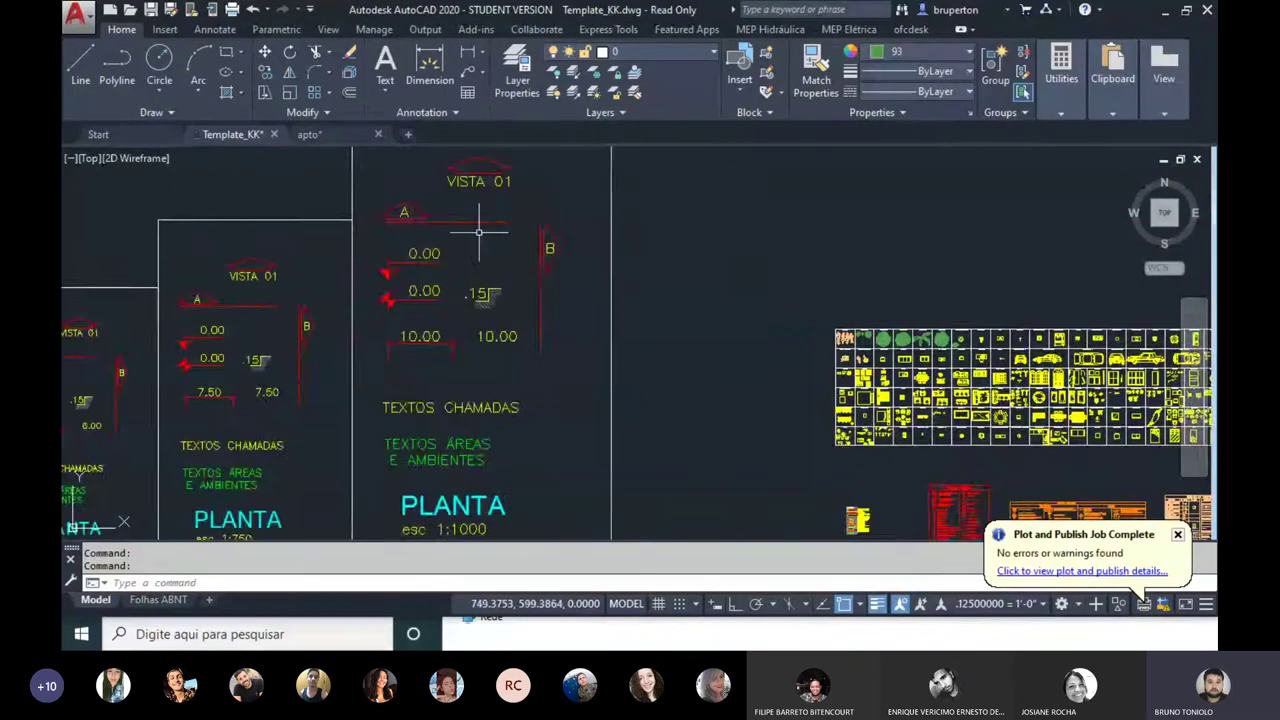
scroll(480, 229, "up", 2)
scroll(605, 260, "up", 4)
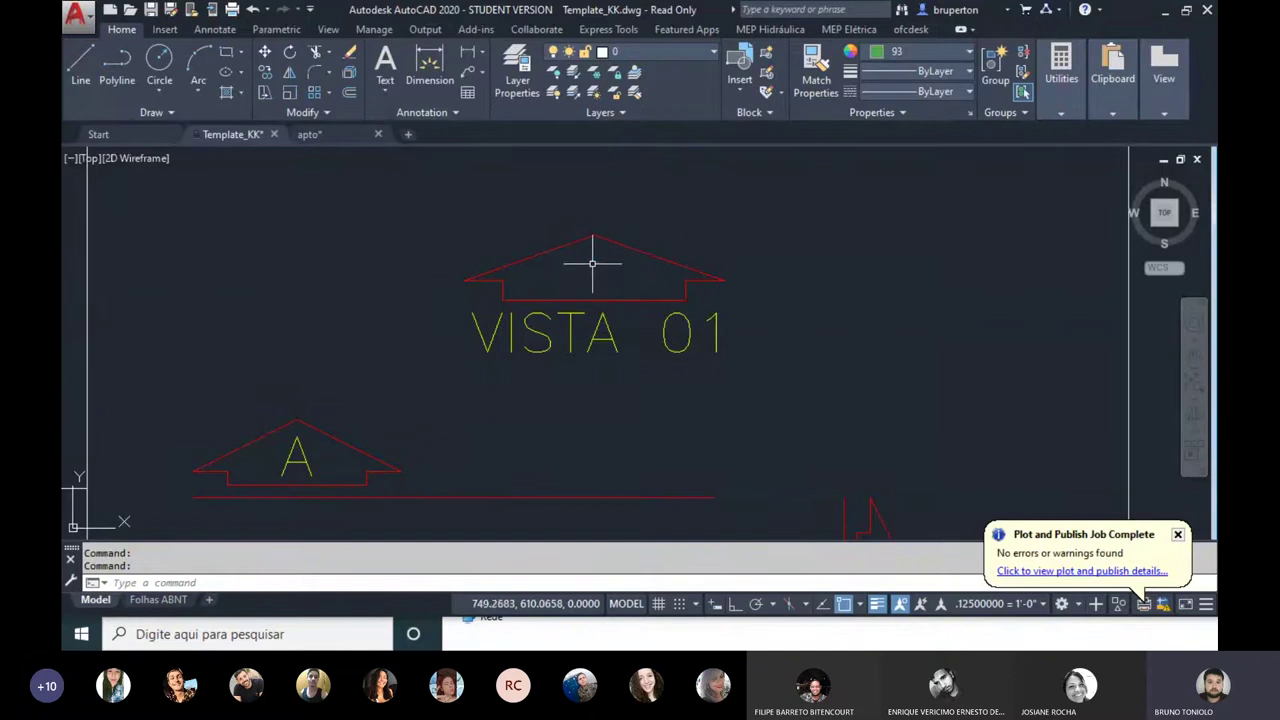
scroll(465, 280, "down", 2)
scroll(481, 282, "up", 4)
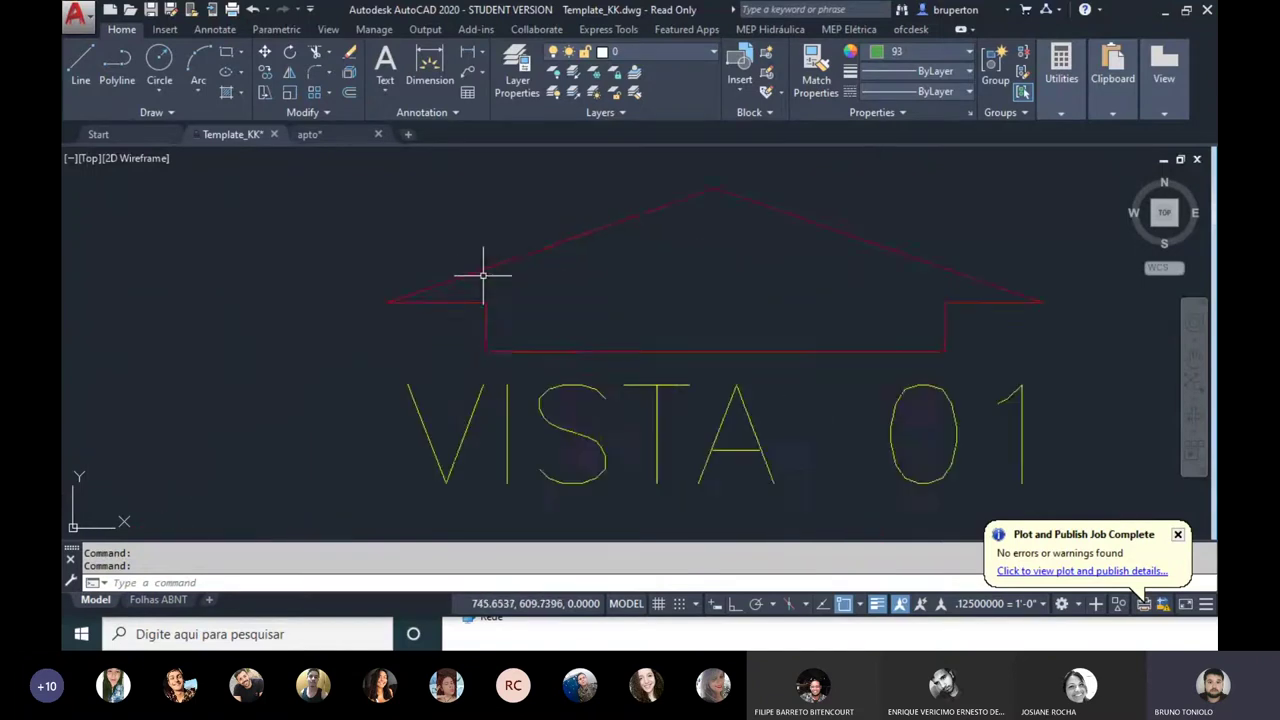
scroll(480, 284, "down", 1)
scroll(480, 284, "down", 4)
scroll(477, 288, "up", 5)
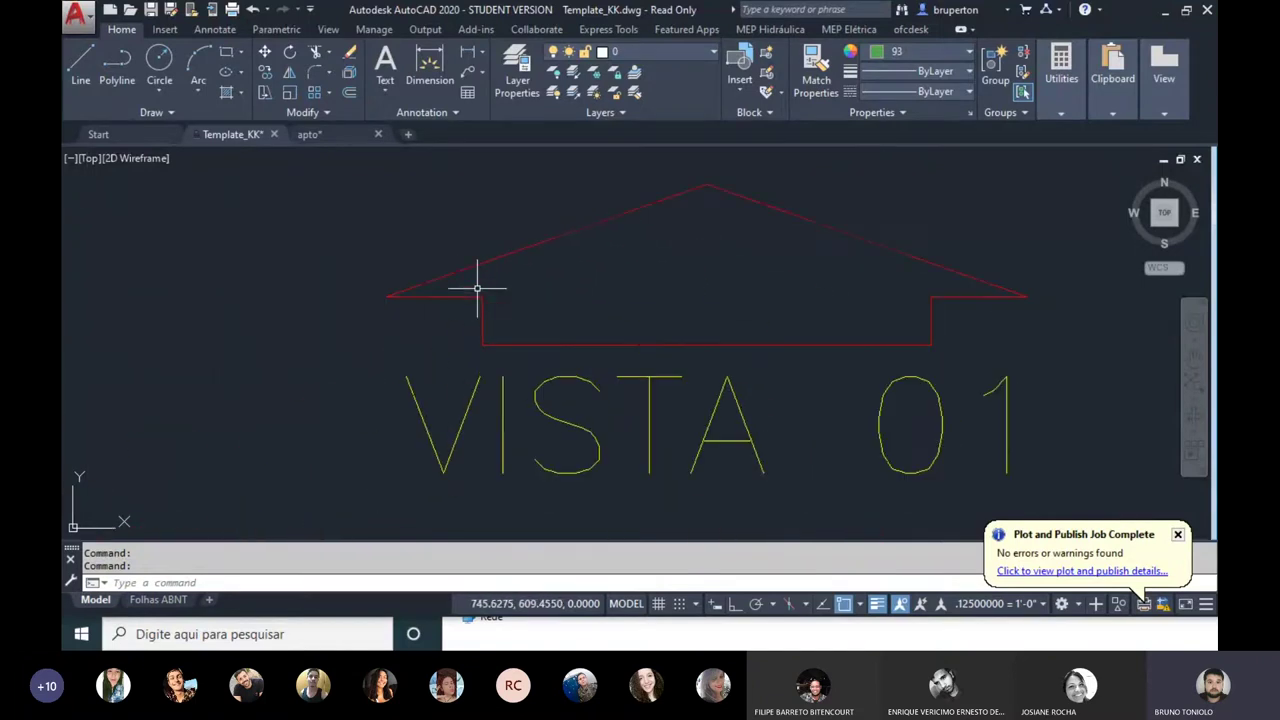
scroll(450, 280, "down", 2)
scroll(470, 265, "down", 2)
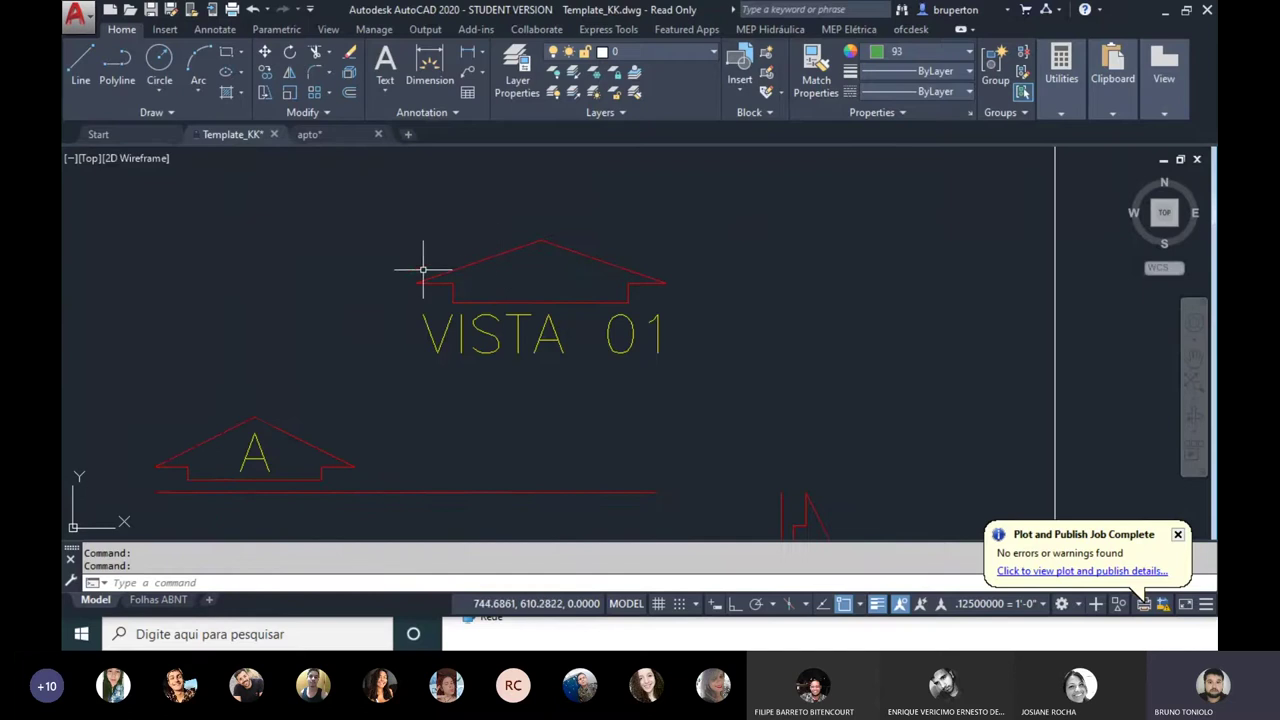
key("super")
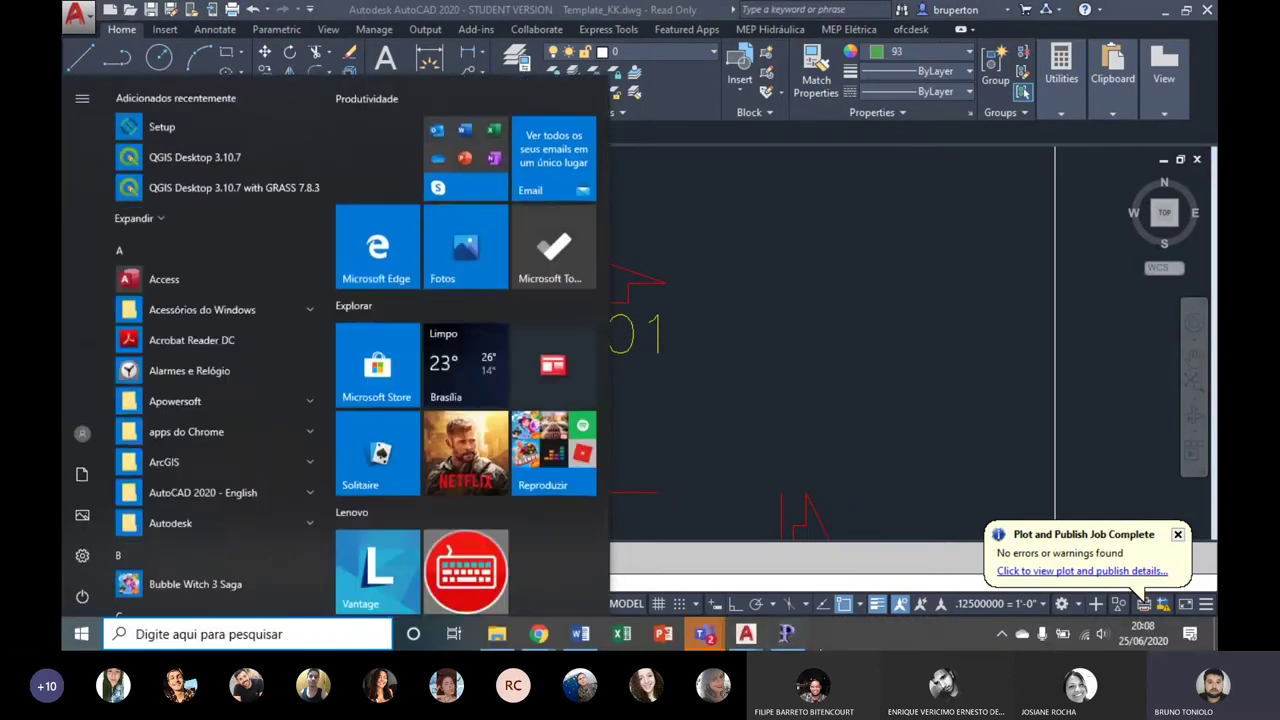
mouse_move(539, 634)
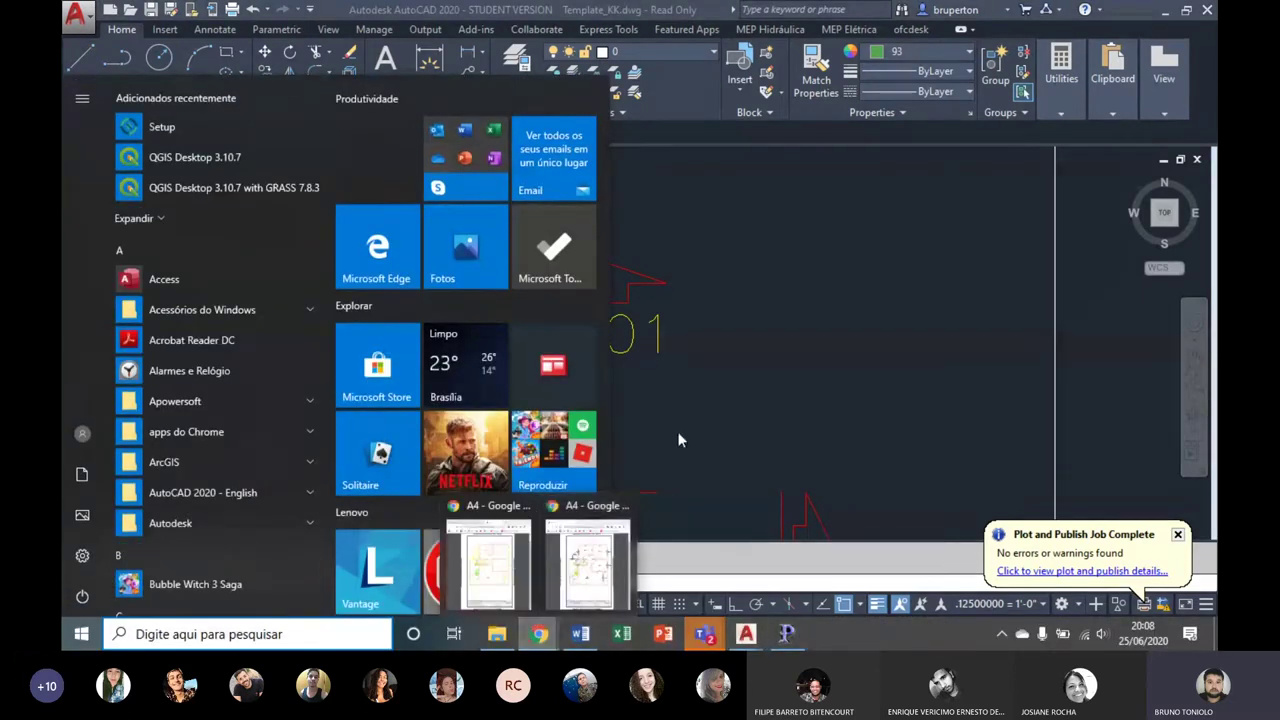
Step: Bring both A4 PDF windows forward in Chrome, then return to the Template_KK drawing
left_click(600, 520)
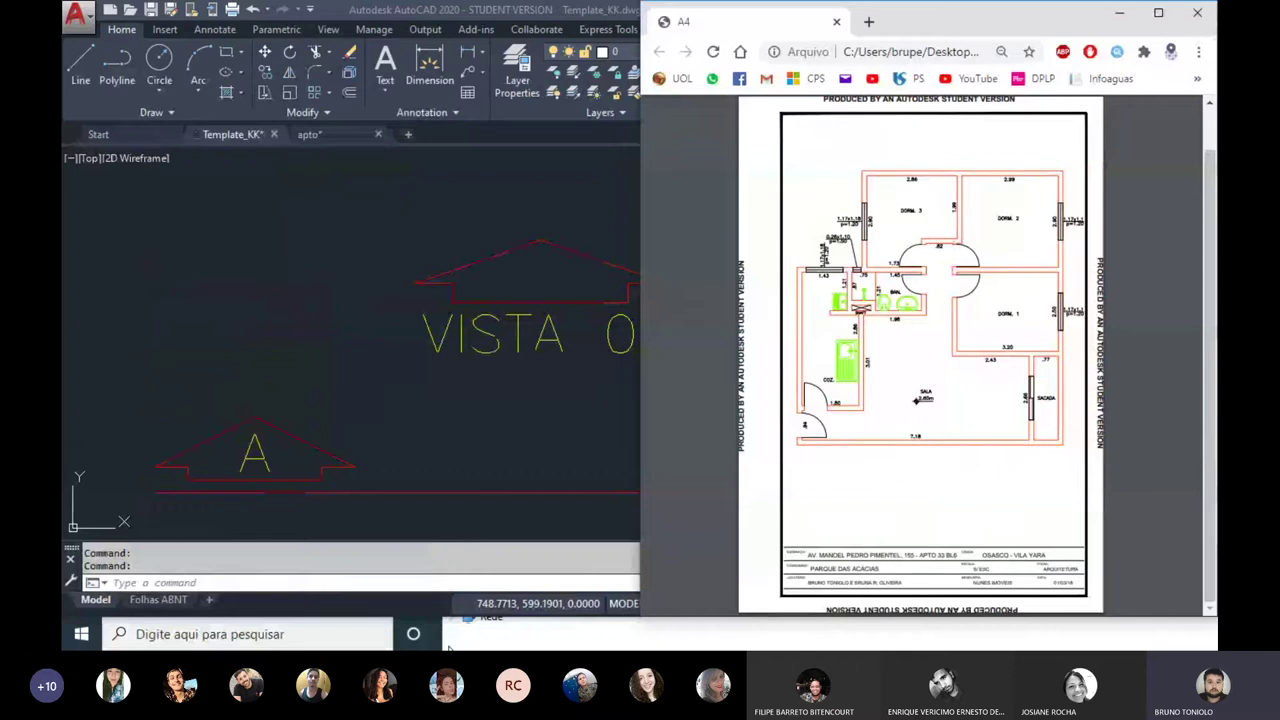
key("super")
left_click(503, 572)
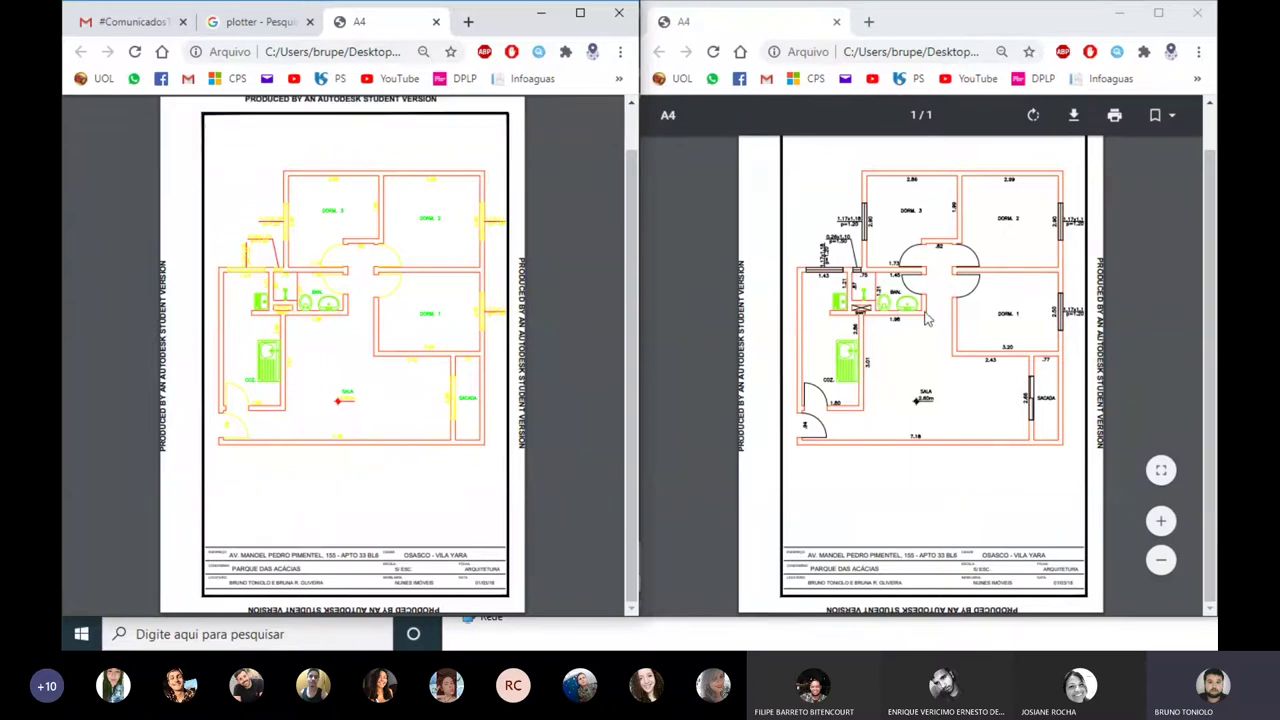
key("super")
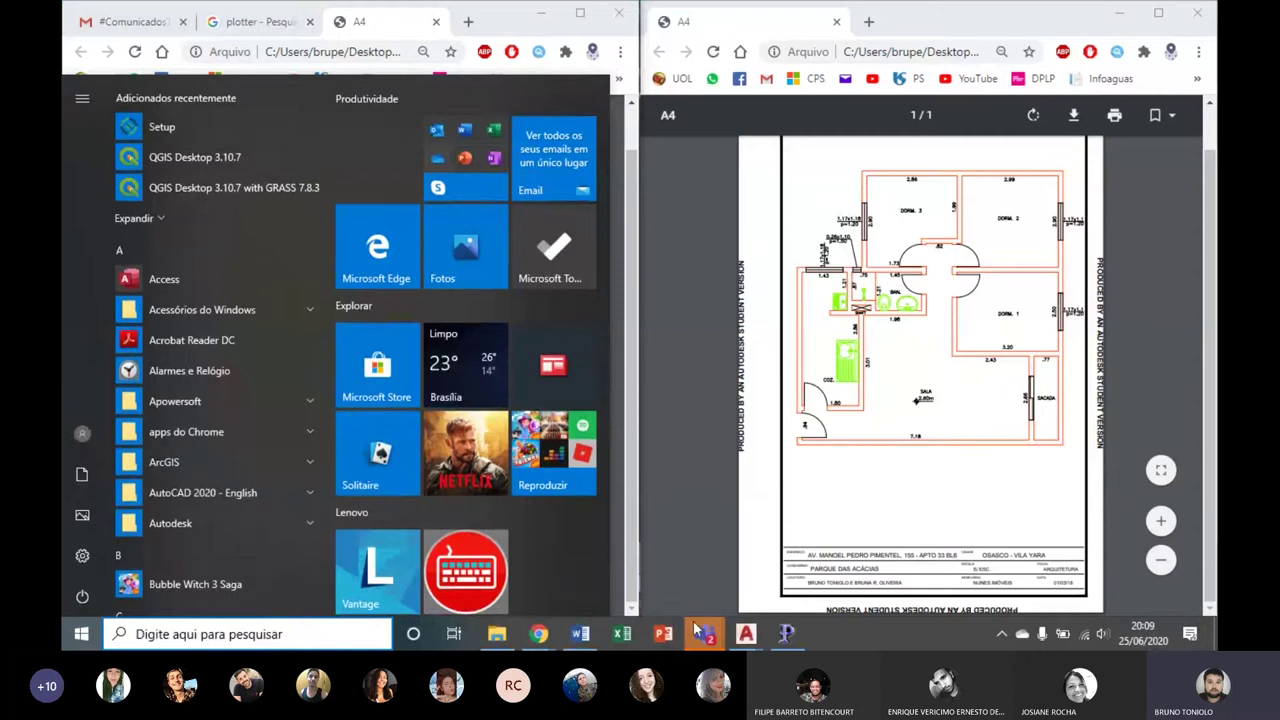
mouse_move(745, 634)
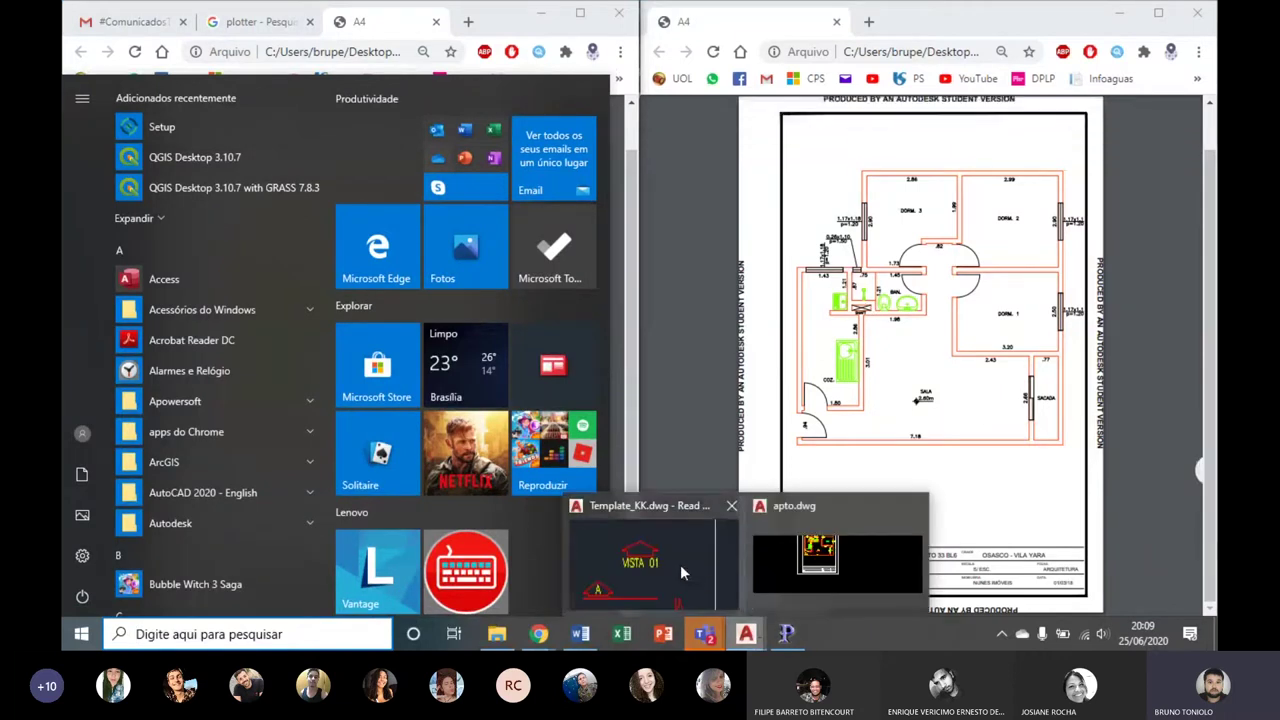
left_click(677, 563)
Step: Pan along the block library from the BANANEIRA and ARVORE 3 trees to the FOGÃO and MESA JANTAR row
scroll(680, 537, "down", 5)
scroll(600, 500, "down", 3)
scroll(500, 440, "up", 2)
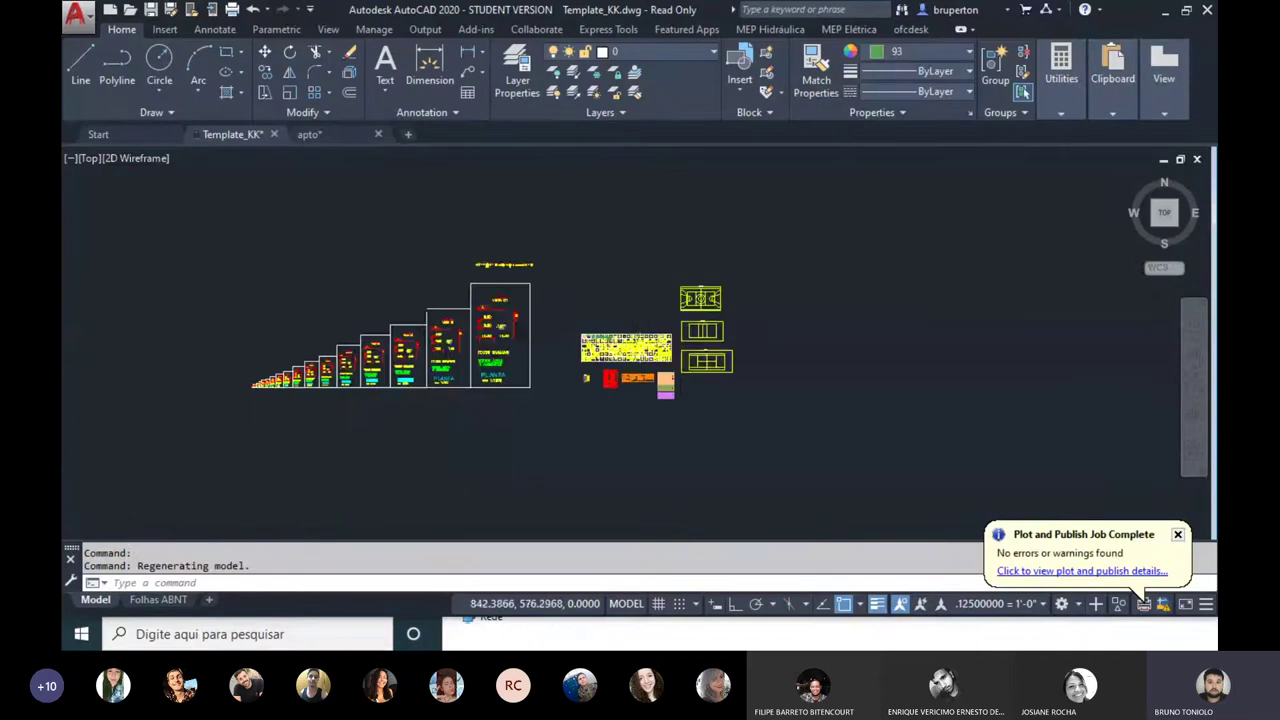
scroll(444, 420, "up", 3)
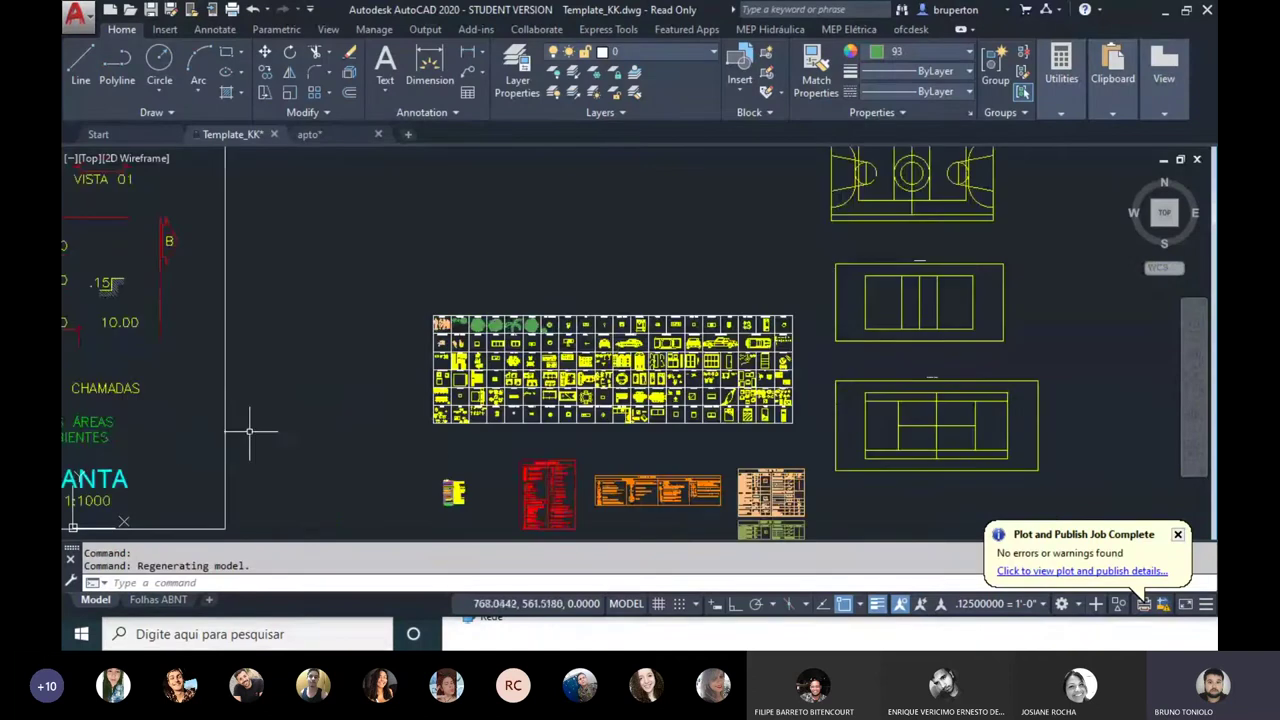
scroll(483, 303, "up", 3)
scroll(448, 293, "up", 1)
scroll(366, 251, "up", 3)
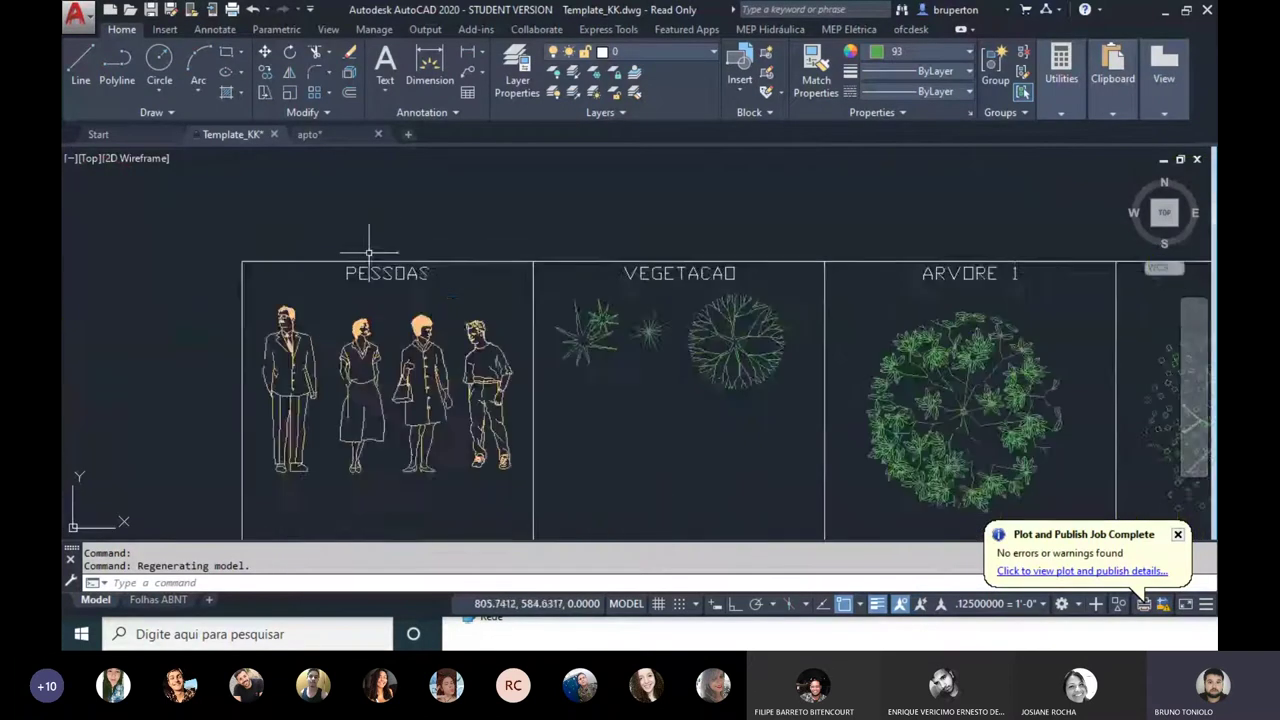
middle_click_drag(915, 430, 535, 283)
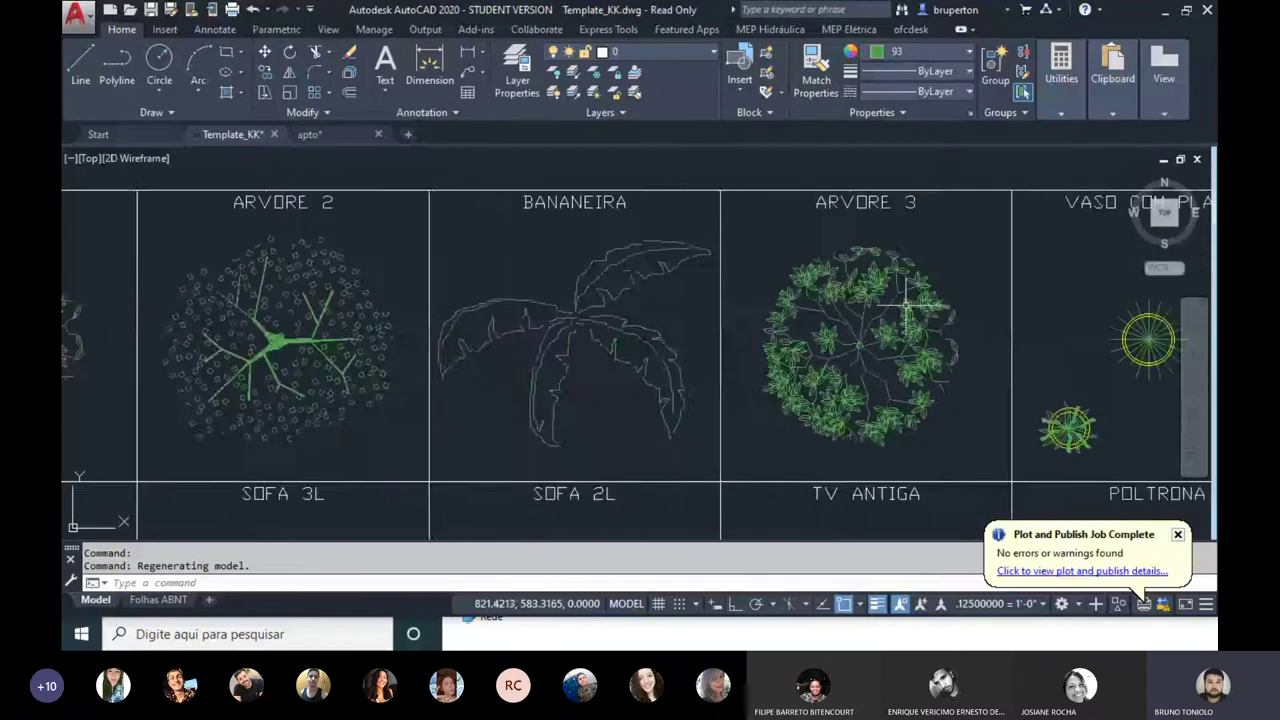
middle_click_drag(937, 306, 400, 317)
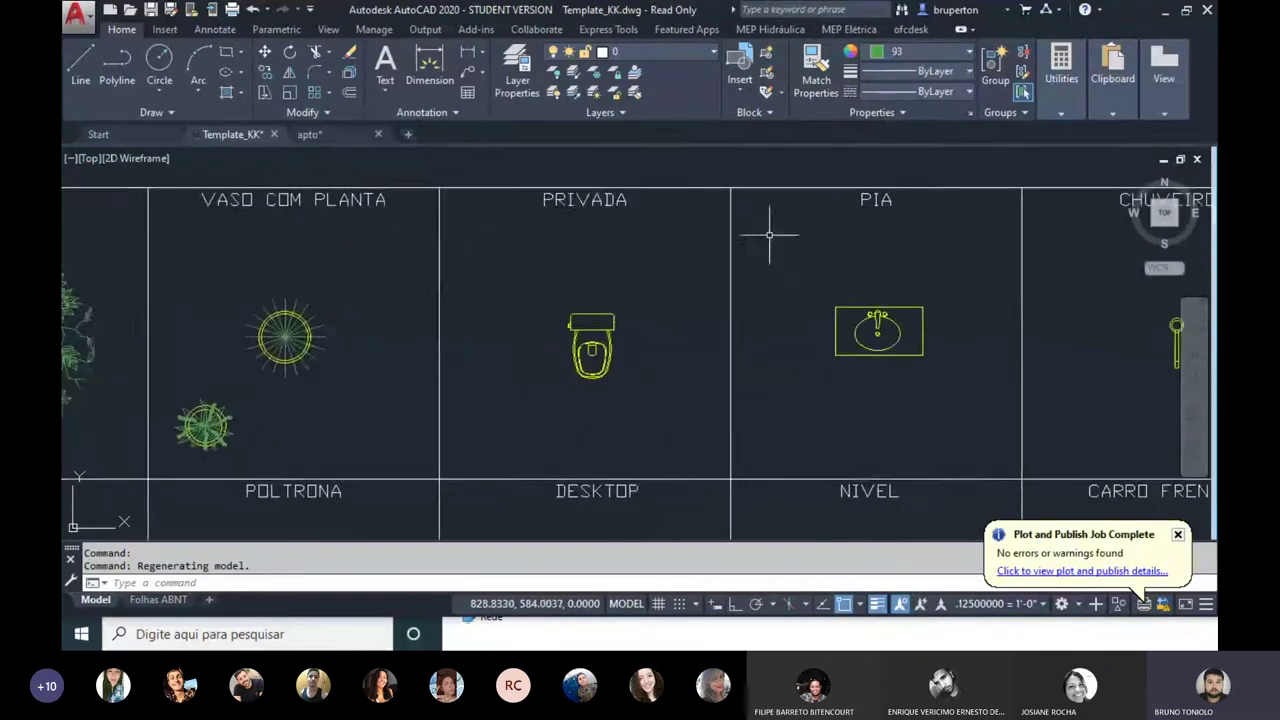
middle_click_drag(771, 229, 438, 195)
middle_click_drag(841, 197, 328, 230)
mouse_move(797, 234)
middle_mouse_down()
mouse_move(434, 223)
mouse_move(140, 280)
middle_mouse_up()
mouse_move(611, 280)
middle_mouse_down()
mouse_move(90, 285)
mouse_move(189, 269)
middle_mouse_up()
middle_click_drag(960, 225, 963, 345)
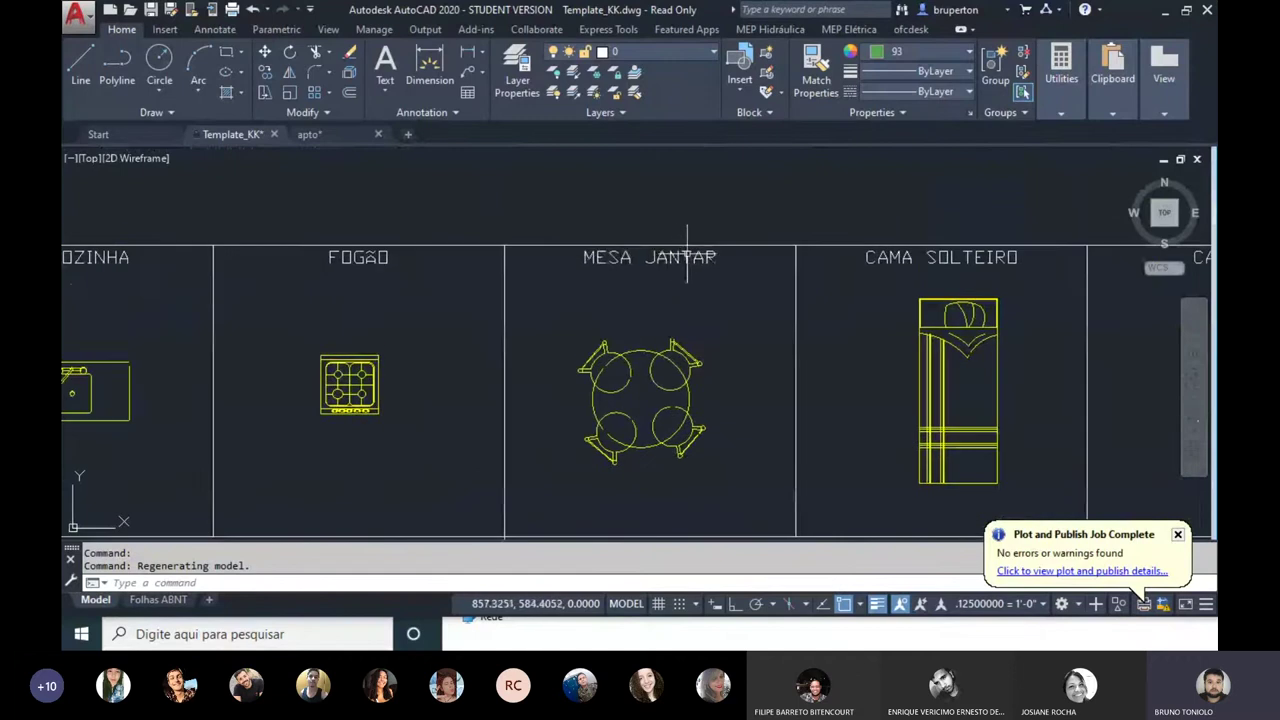
scroll(771, 278, "down", 5)
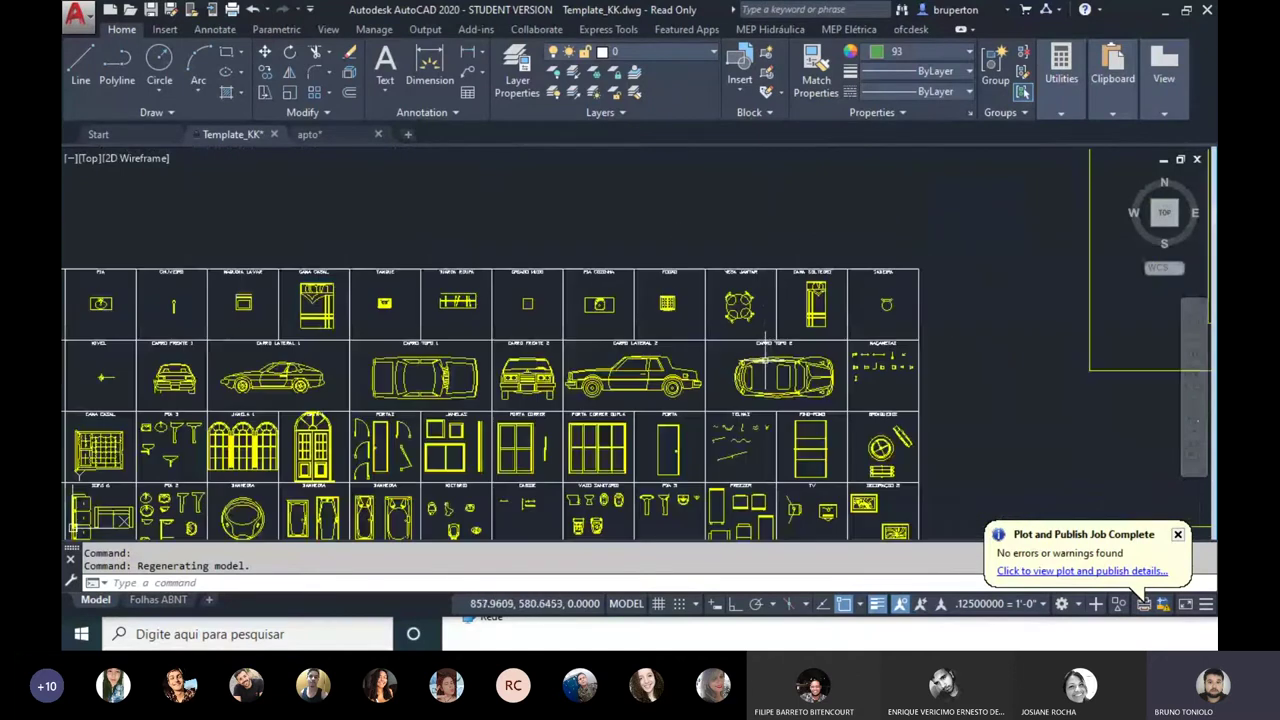
scroll(508, 478, "up", 4)
scroll(510, 290, "up", 4)
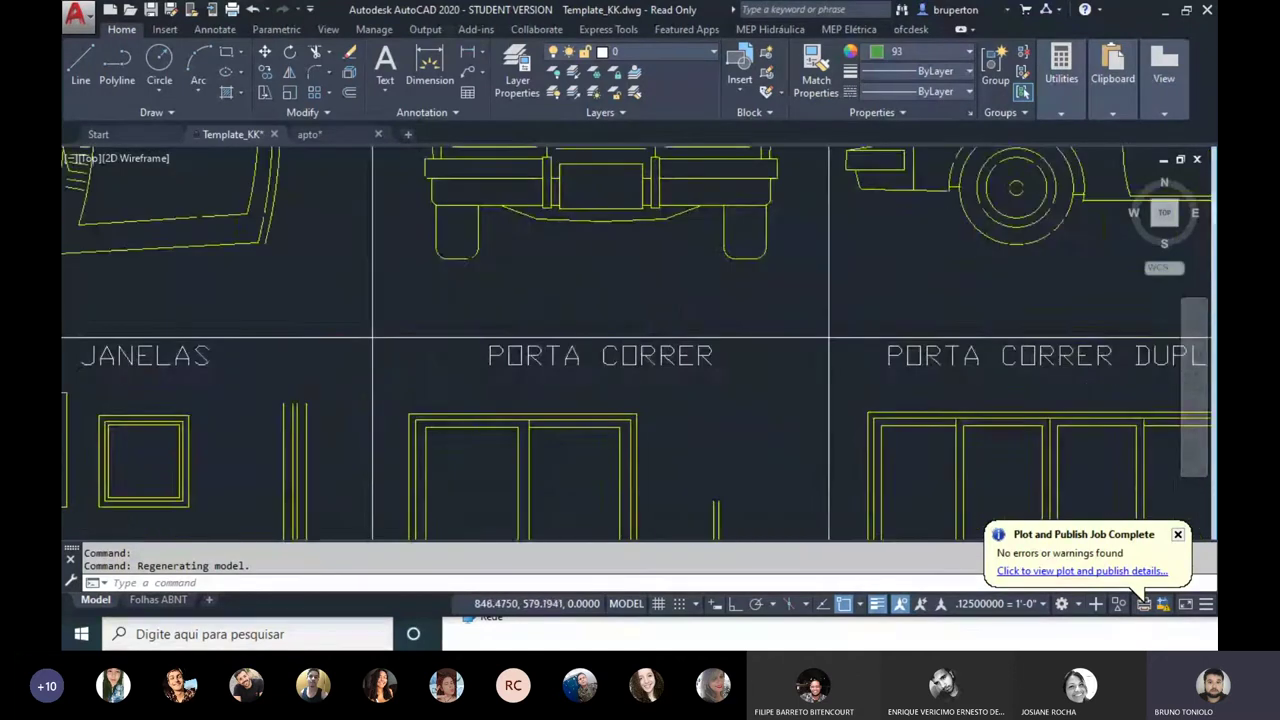
scroll(513, 284, "down", 10)
Step: Inspect the ELEVADOR and CAMA CASAL blocks, then move past the dining tables to the red-labelled blocks
middle_click_drag(511, 285, 643, 311)
scroll(643, 311, "up", 5)
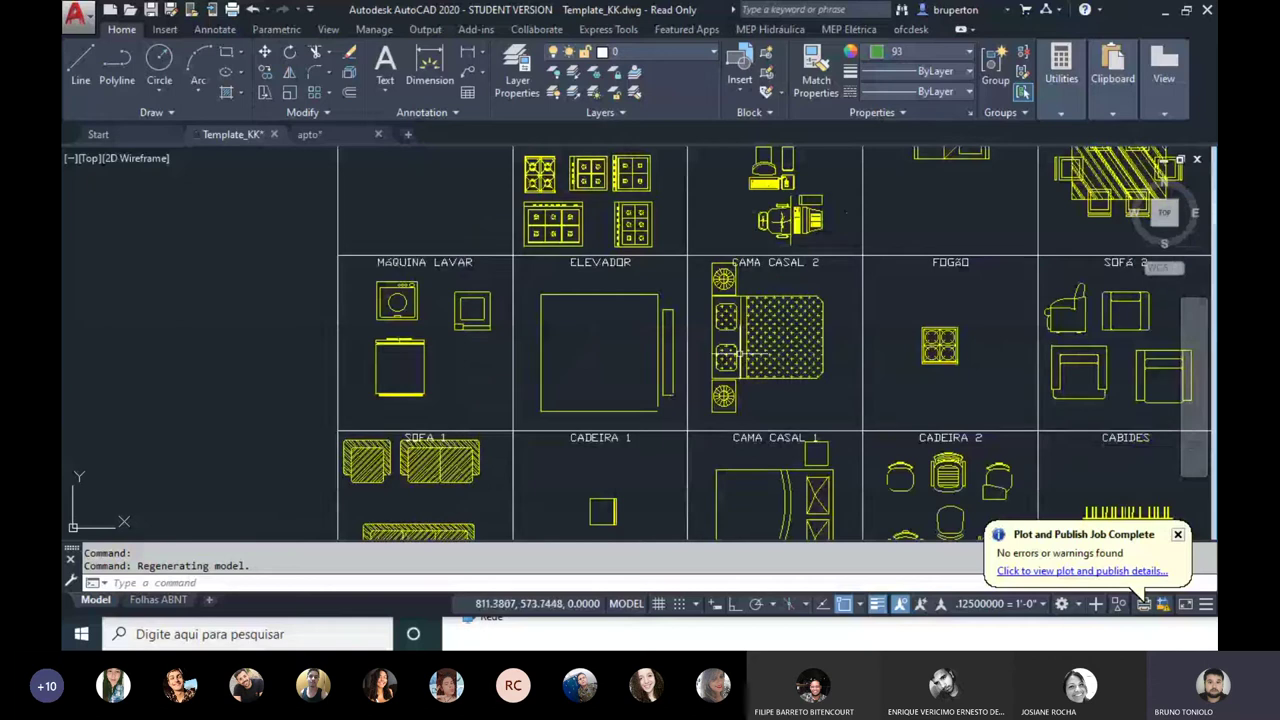
scroll(643, 311, "down", 4)
scroll(643, 442, "down", 3)
scroll(920, 456, "up", 3)
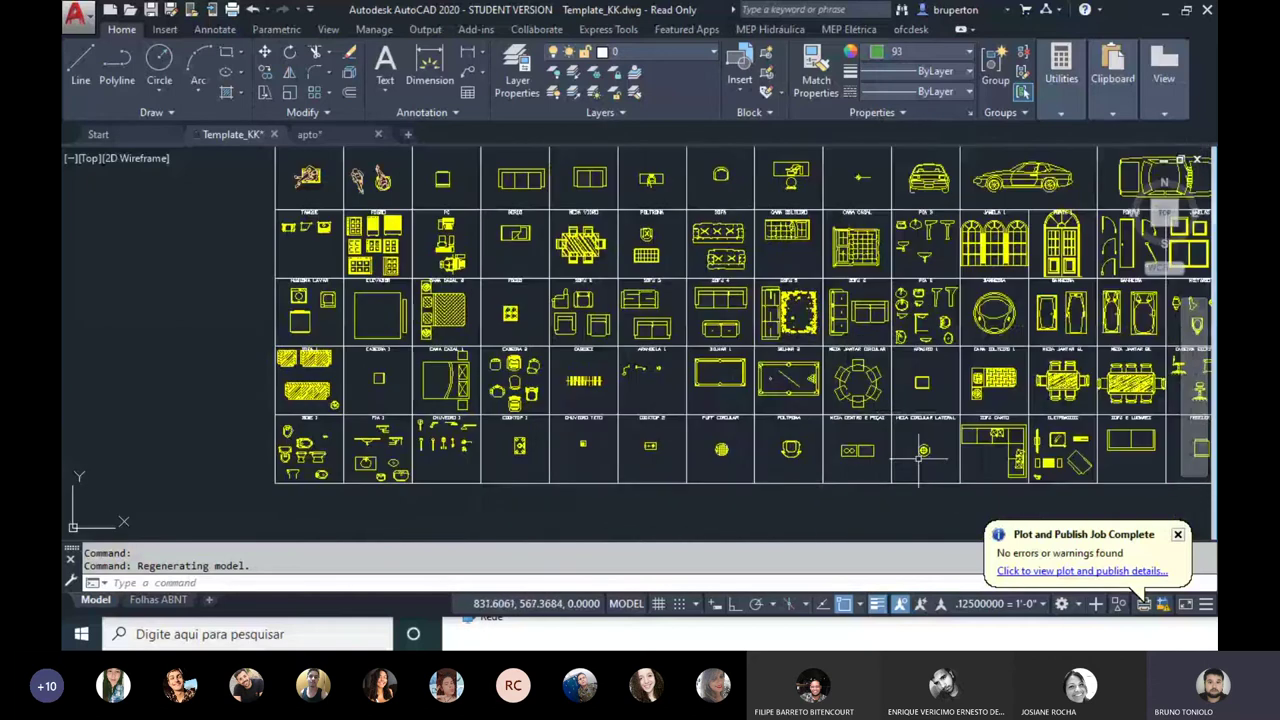
scroll(920, 451, "up", 4)
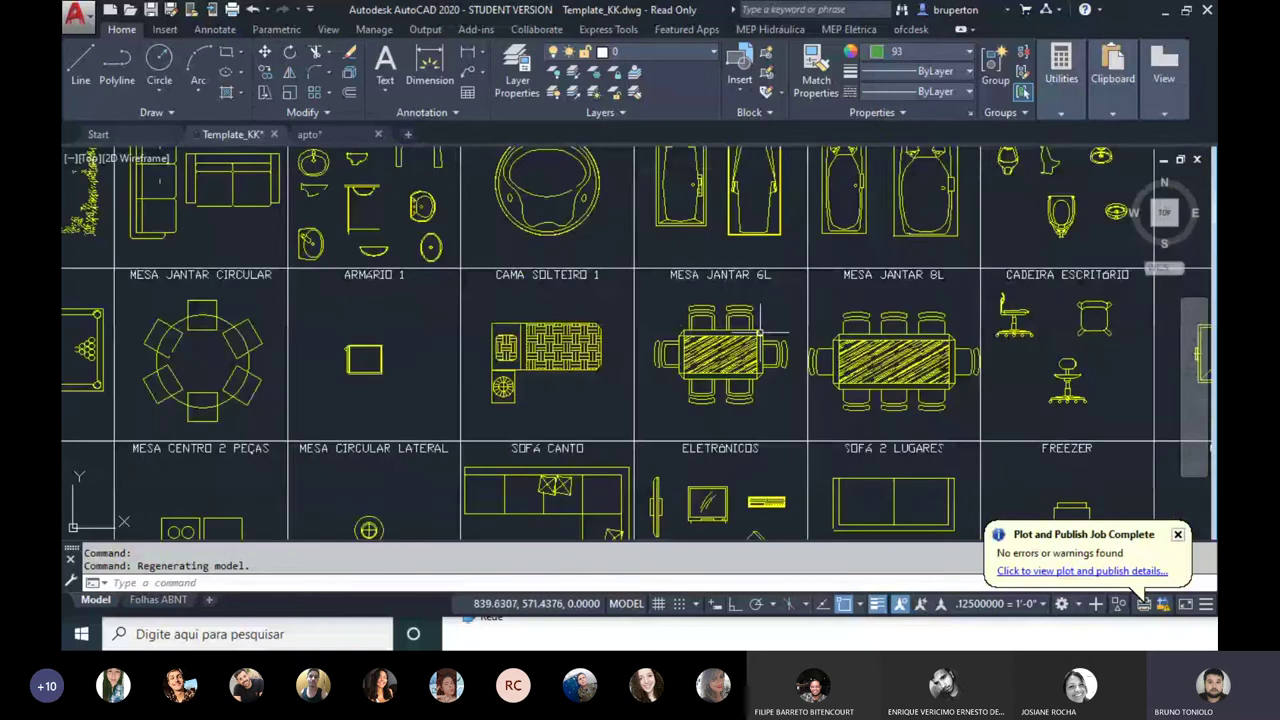
middle_click_drag(845, 327, 780, 318)
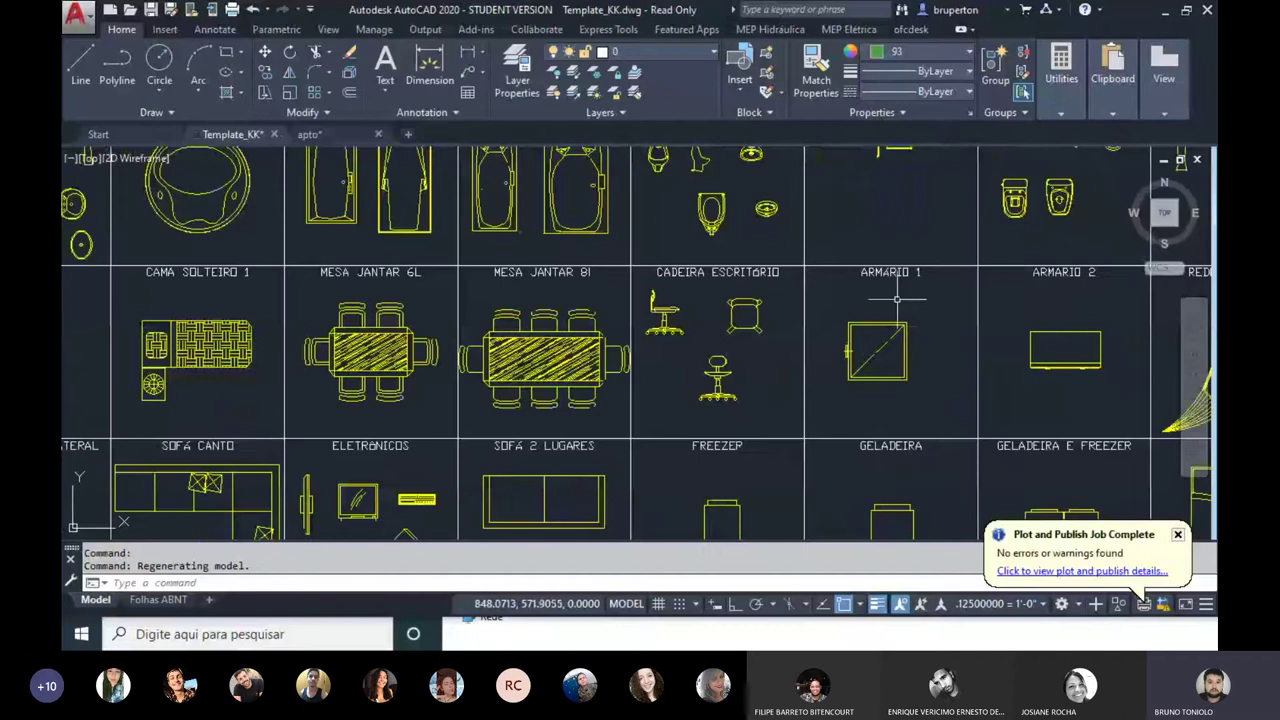
scroll(780, 318, "down", 6)
scroll(571, 391, "up", 3)
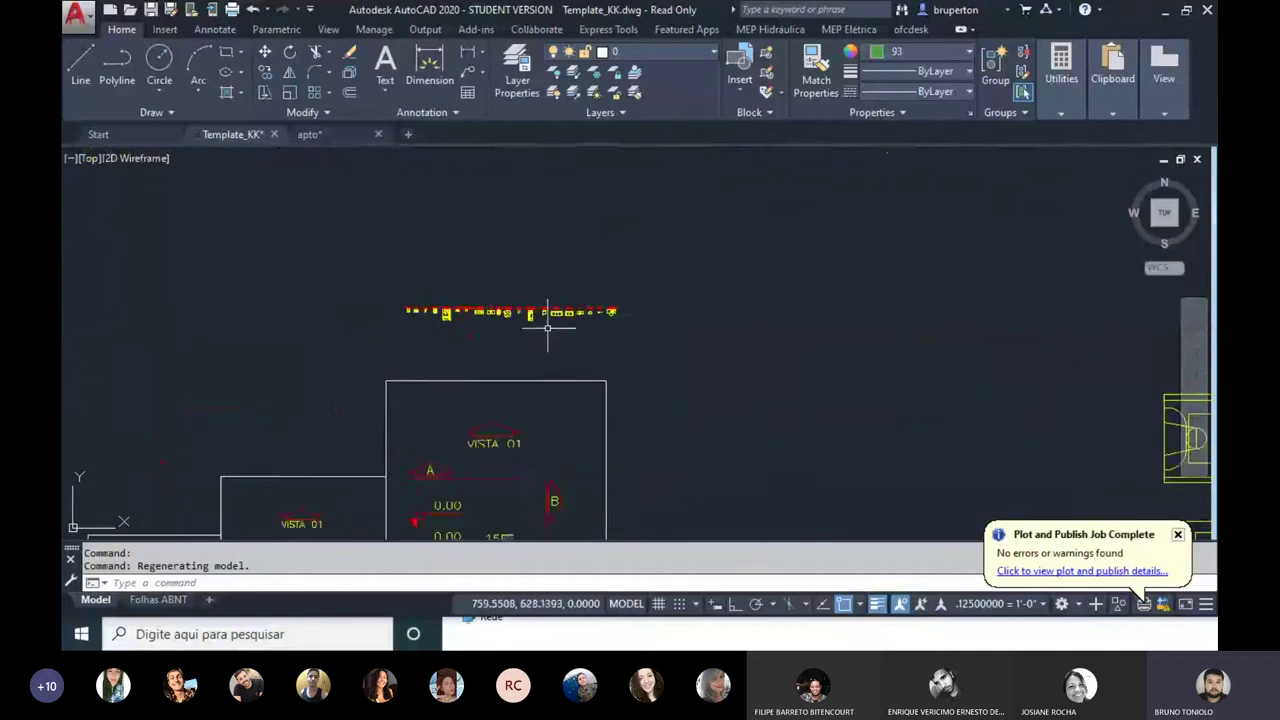
mouse_move(543, 329)
middle_mouse_down()
mouse_move(456, 397)
mouse_move(215, 385)
middle_mouse_up()
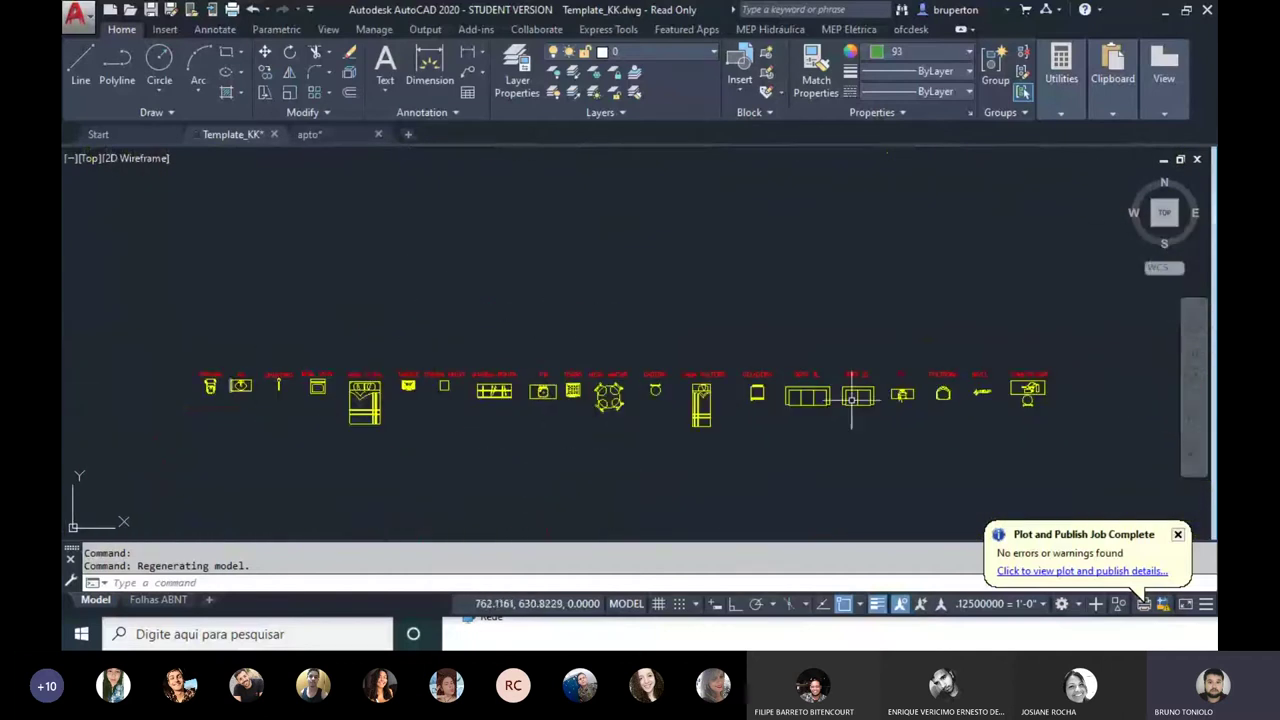
scroll(383, 302, "down", 3)
scroll(737, 400, "up", 1)
scroll(789, 449, "up", 1)
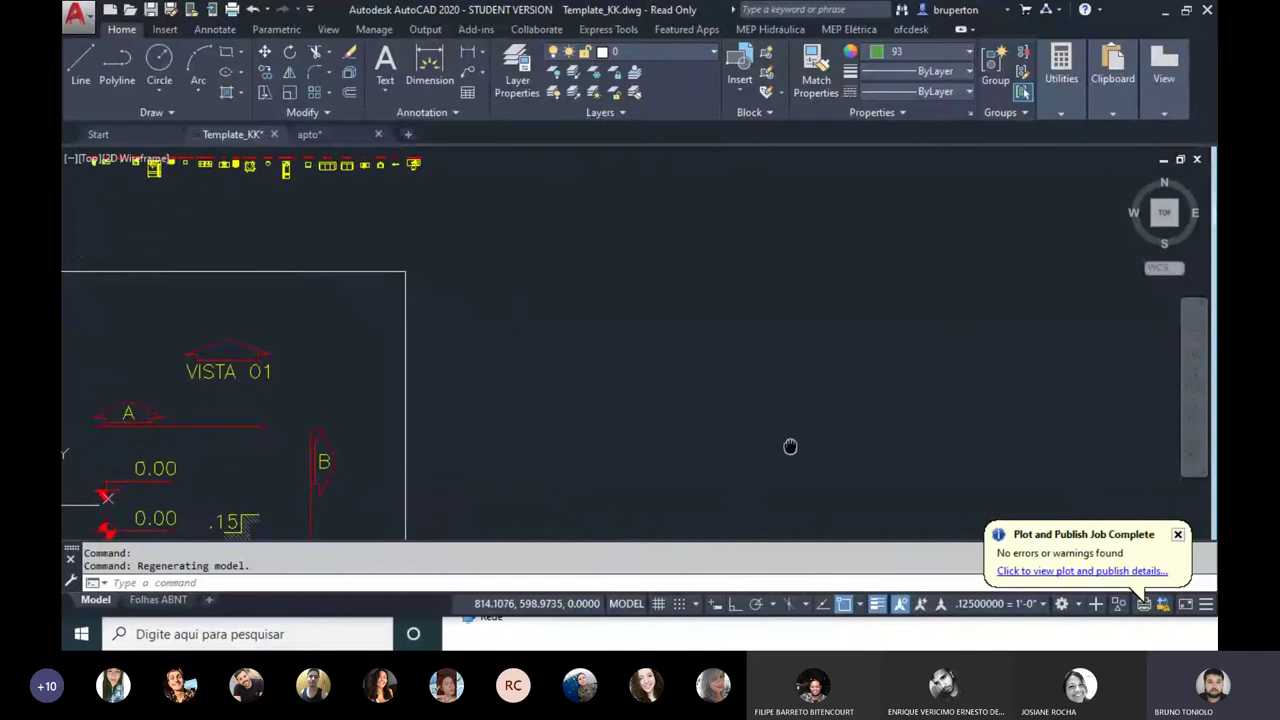
Step: Browse from VISTA 01 to the CAMA beds, REDE DE DORMIR, TV and FREEZER blocks
mouse_move(789, 449)
middle_mouse_down()
mouse_move(685, 316)
mouse_move(682, 183)
middle_mouse_up()
scroll(517, 437, "up", 2)
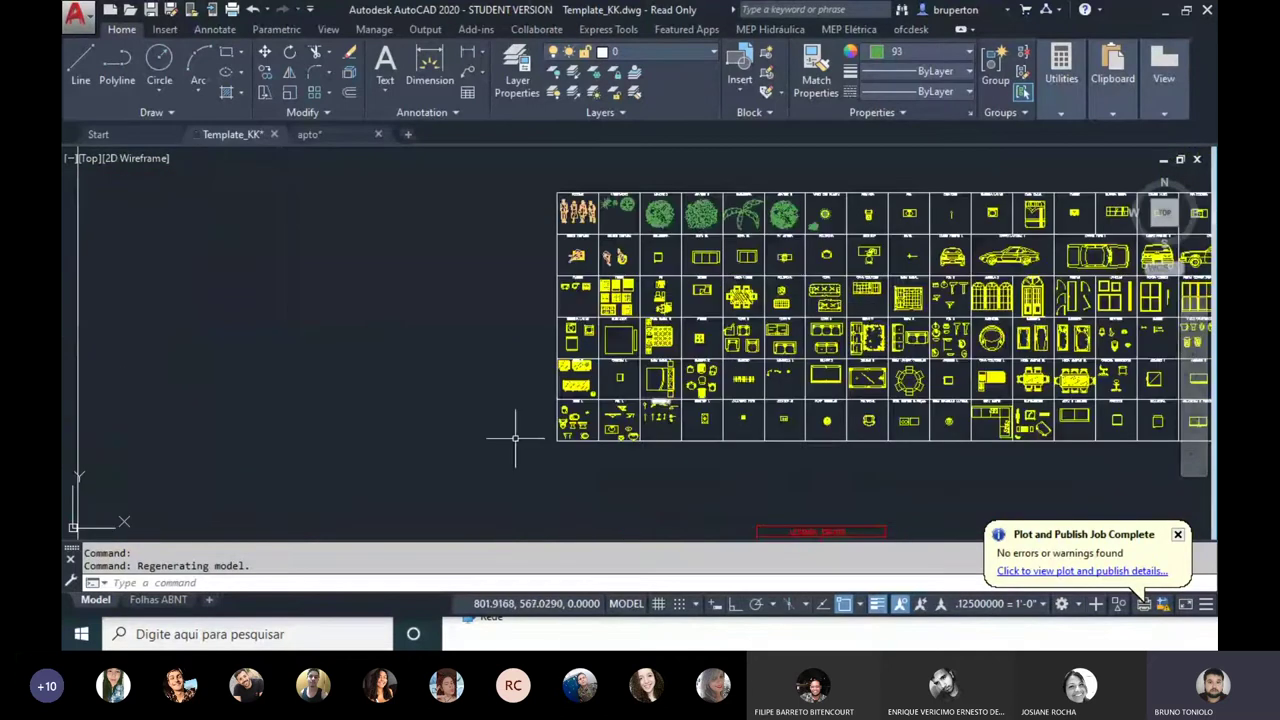
scroll(725, 330, "up", 3)
scroll(725, 330, "down", 3)
middle_click_drag(771, 326, 725, 330)
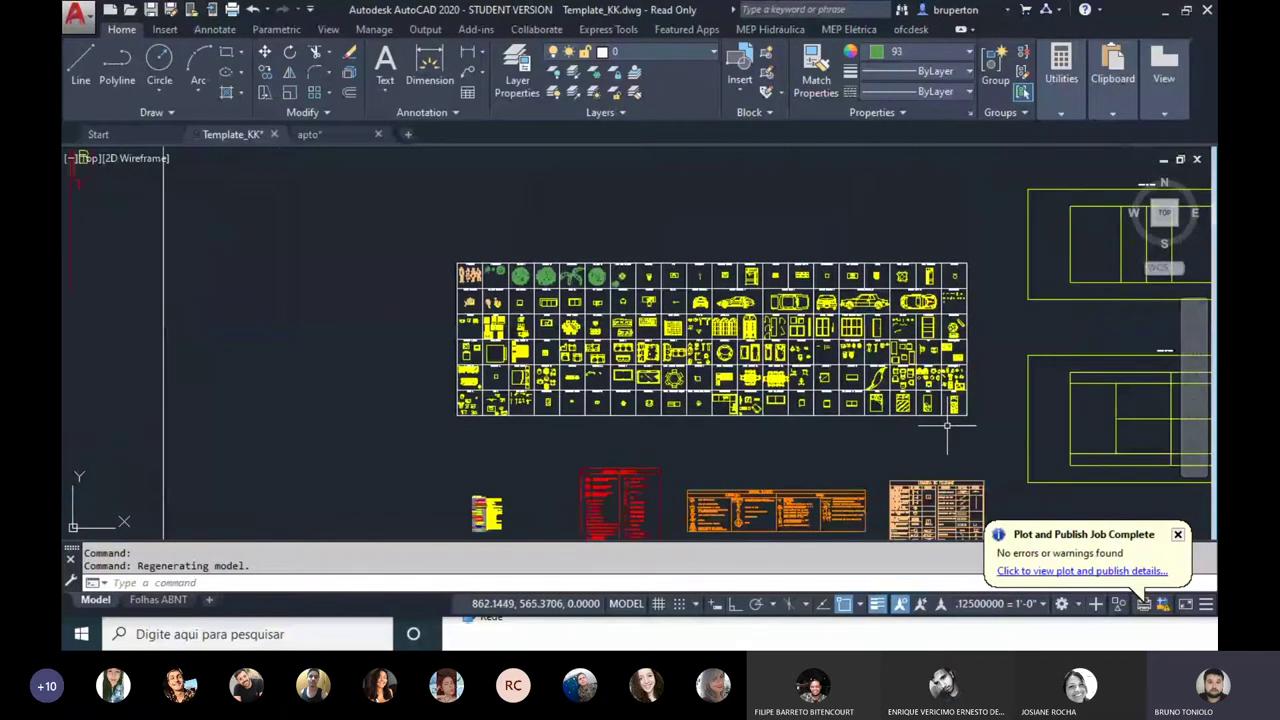
scroll(725, 330, "up", 4)
scroll(725, 330, "up", 2)
scroll(943, 337, "down", 3)
scroll(943, 337, "down", 2)
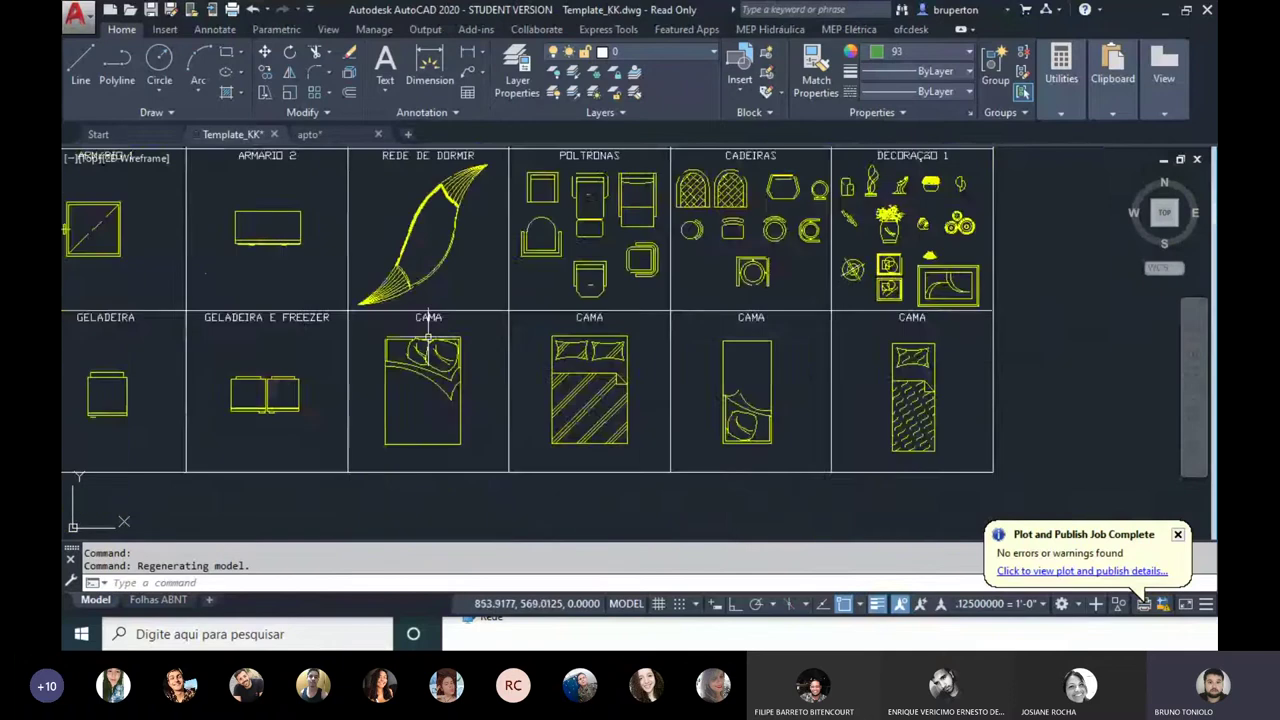
middle_click_drag(499, 259, 779, 339)
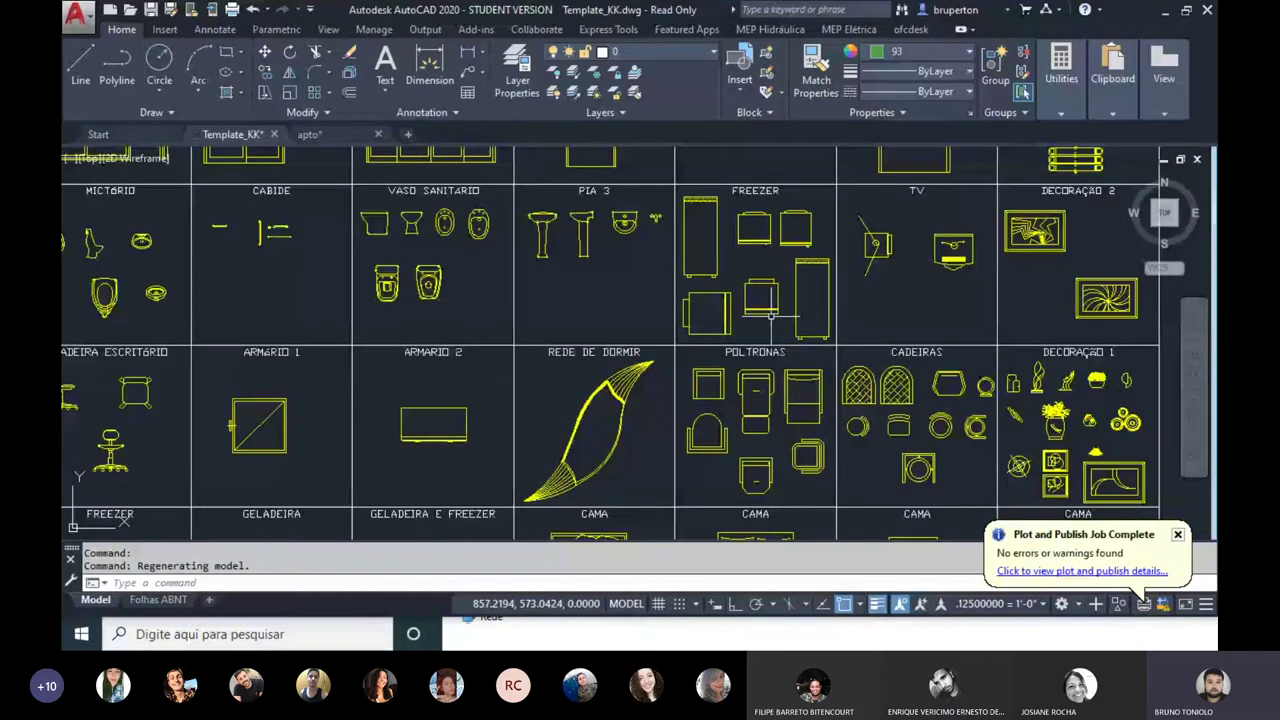
middle_click_drag(771, 316, 771, 449)
scroll(756, 318, "up", 2)
scroll(756, 318, "down", 5)
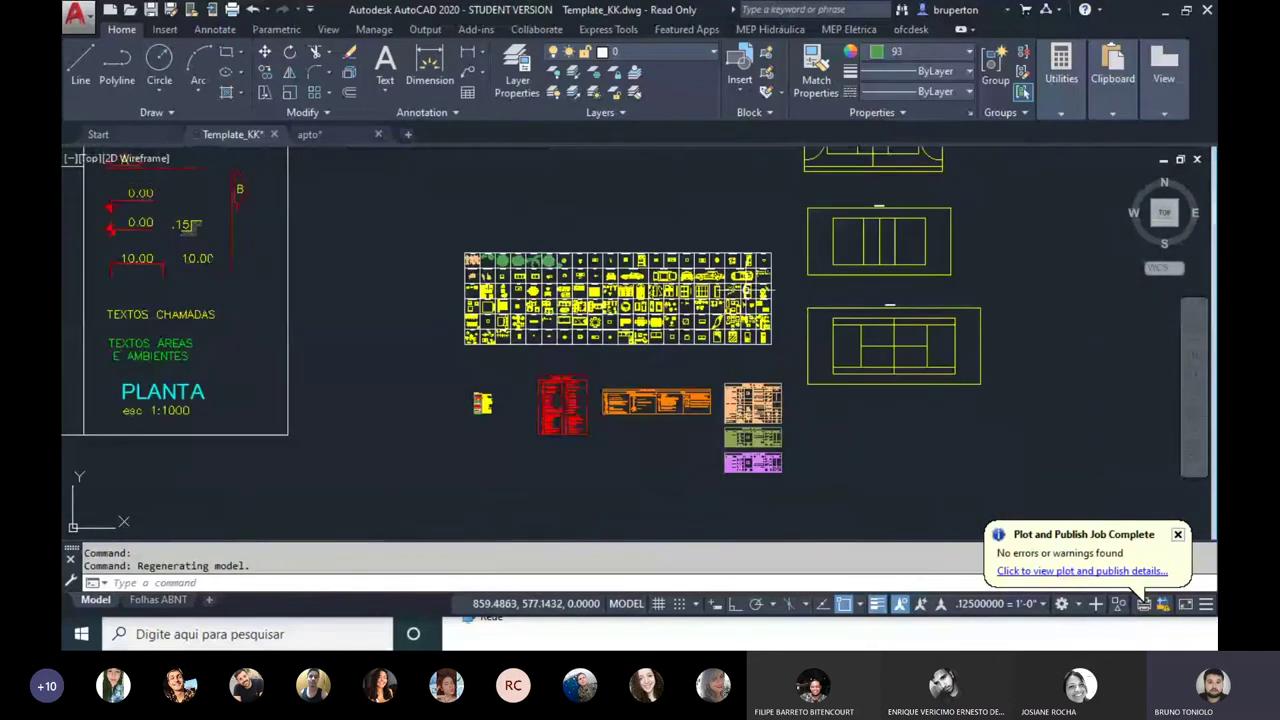
scroll(562, 418, "up", 2)
scroll(509, 437, "up", 3)
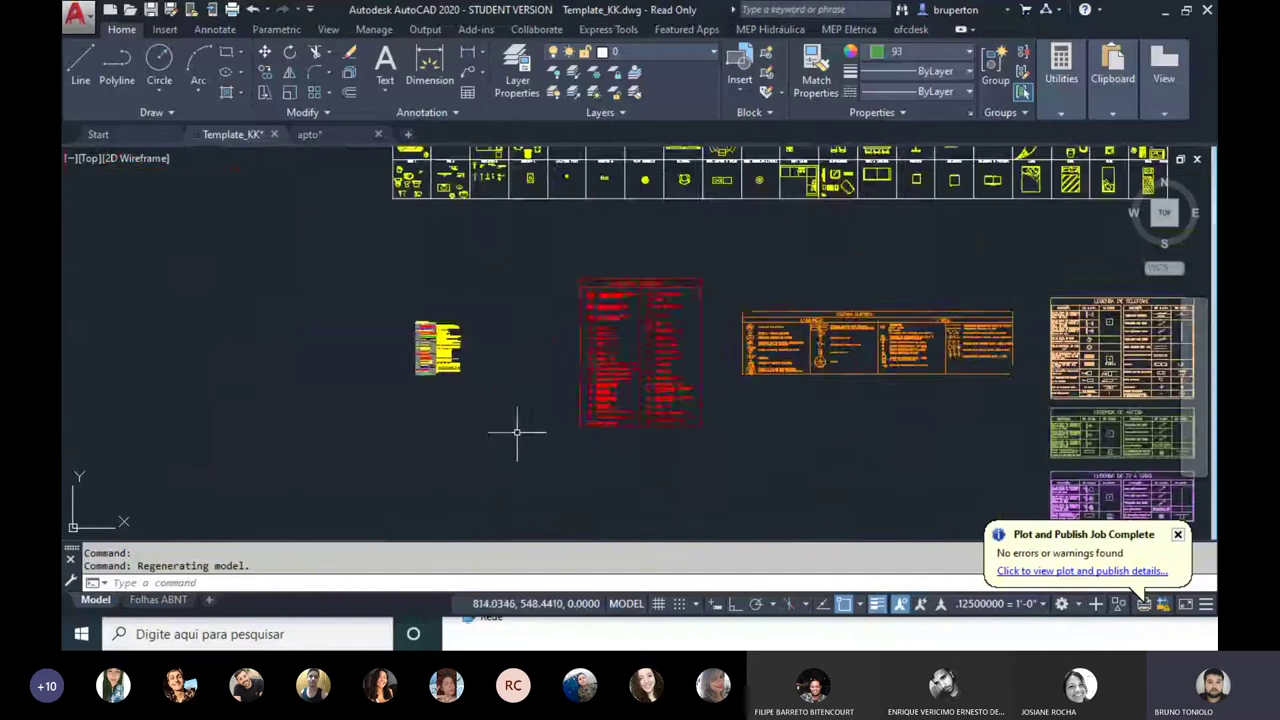
scroll(620, 320, "up", 2)
scroll(669, 237, "up", 2)
scroll(669, 237, "up", 2)
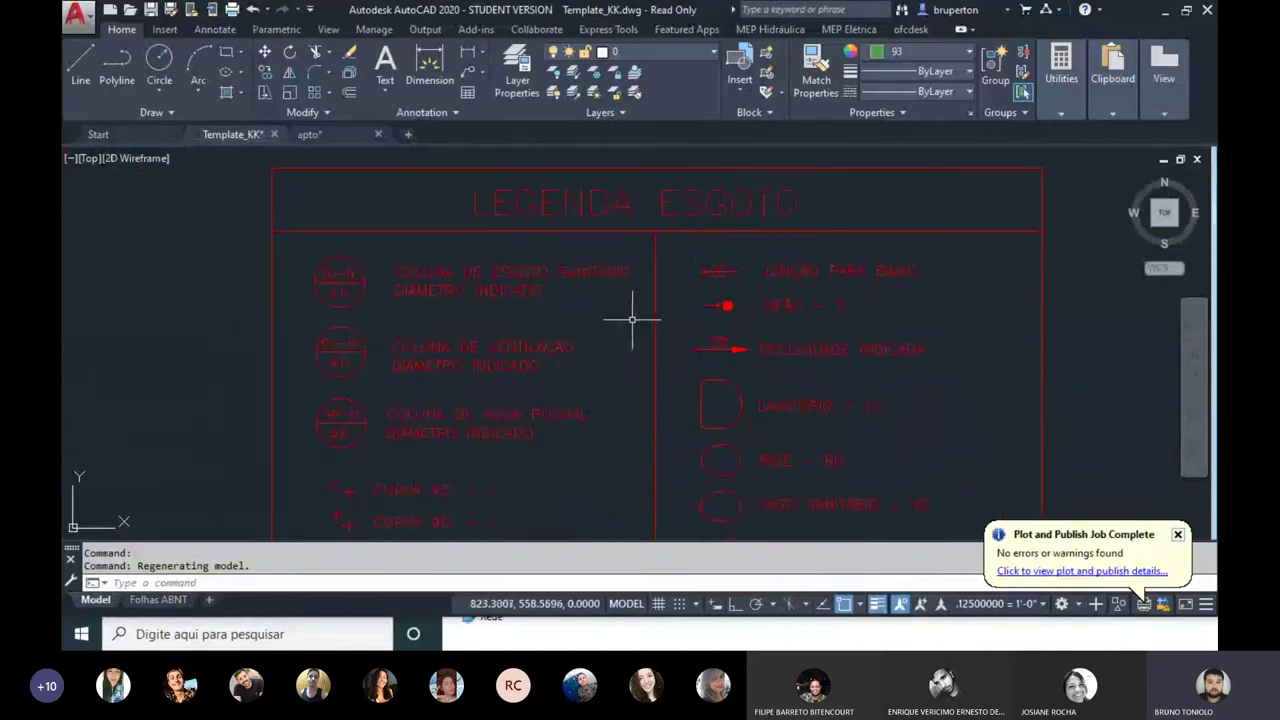
Step: Scroll through the rows of the red LEGENDA ESGOTO sewage table
mouse_move(594, 354)
middle_mouse_down()
mouse_move(664, 350)
mouse_move(633, 270)
middle_mouse_up()
middle_click_drag(577, 351, 620, 208)
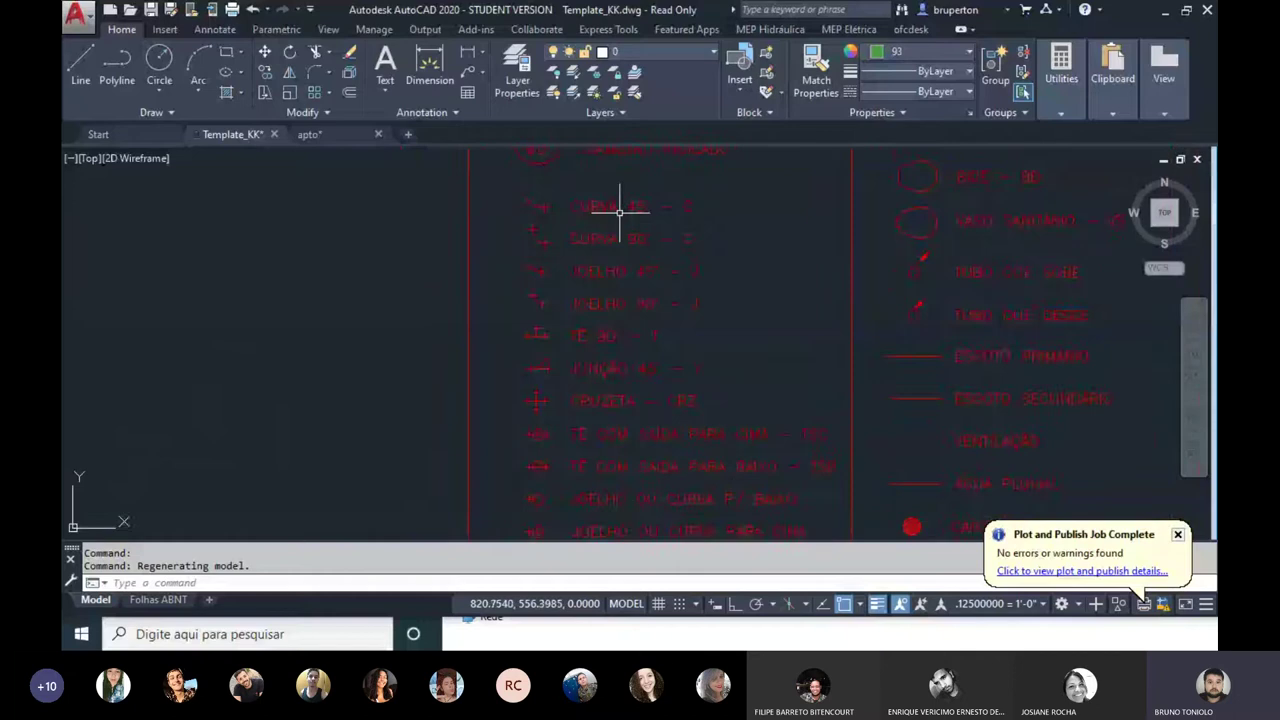
mouse_move(628, 304)
middle_mouse_down()
mouse_move(626, 234)
mouse_move(663, 237)
middle_mouse_up()
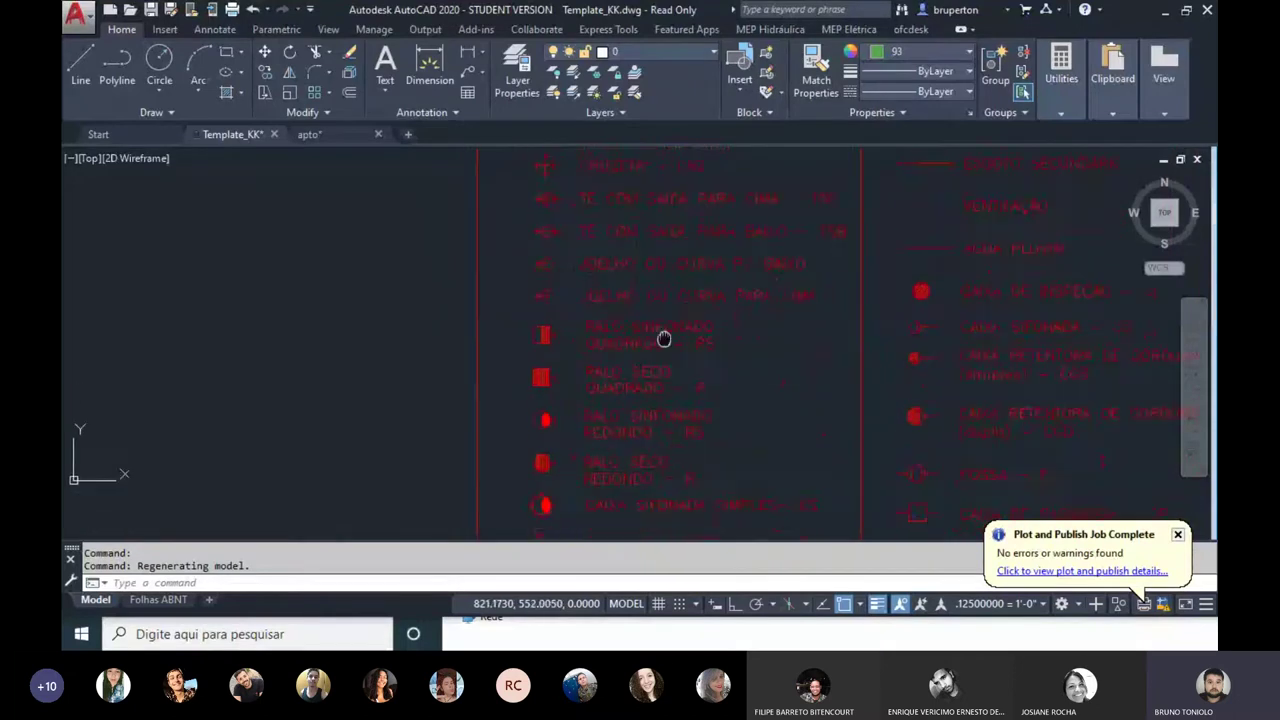
scroll(863, 391, "up", 1)
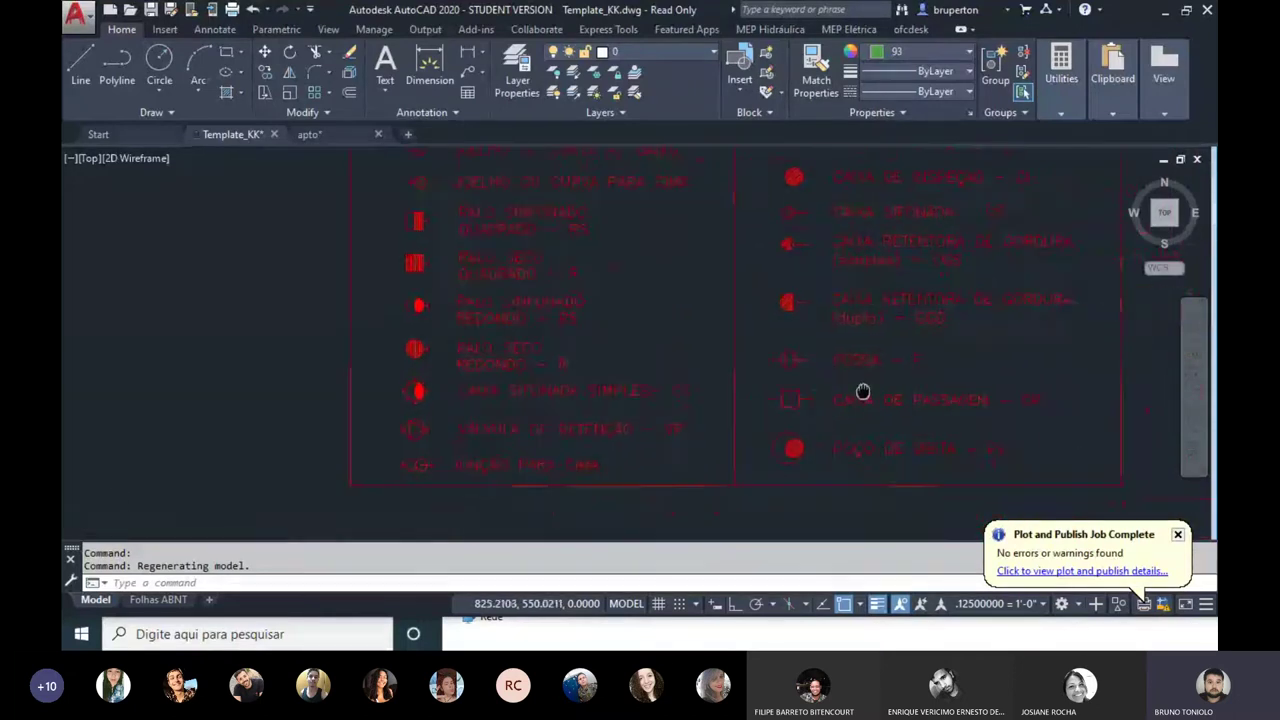
scroll(931, 418, "up", 2)
Step: Zoom into the LEGENDA ELÉTRICA table to read its HOLOFOTE, LUSTRE and TOMADA entries
middle_click_drag(895, 453, 771, 443)
scroll(591, 448, "down", 2)
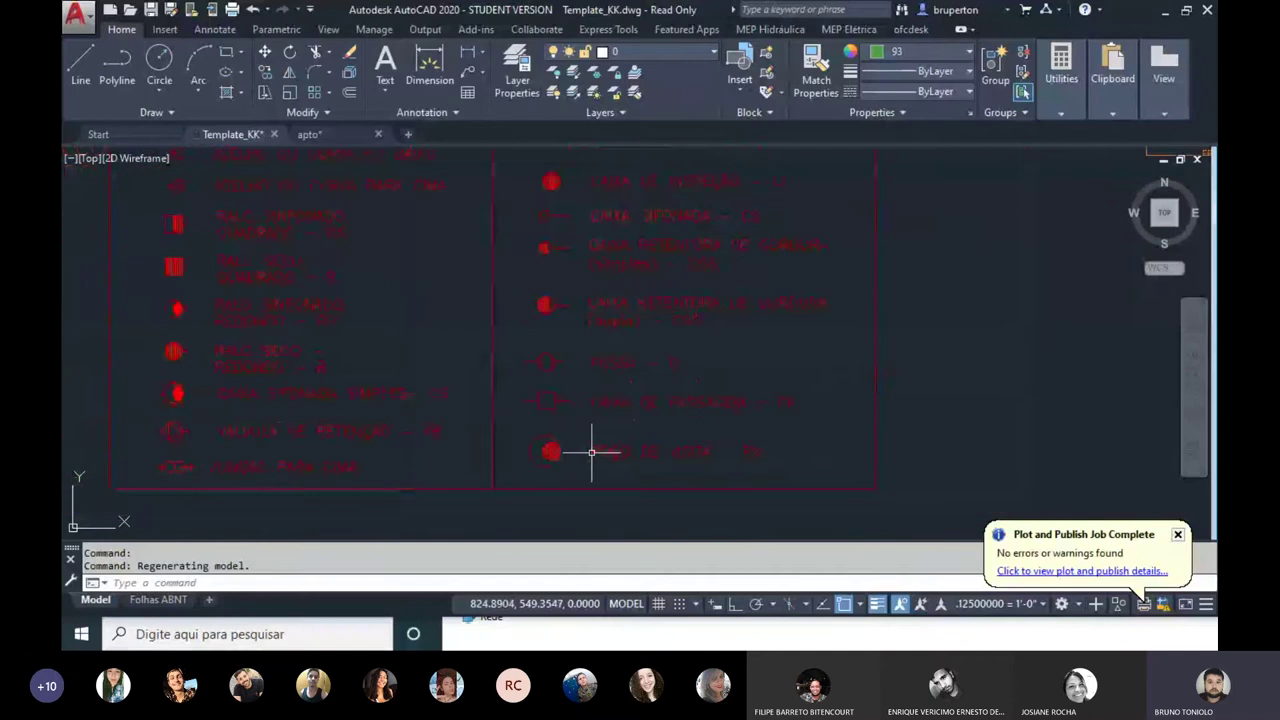
scroll(600, 440, "down", 3)
scroll(793, 342, "up", 3)
scroll(380, 280, "up", 1)
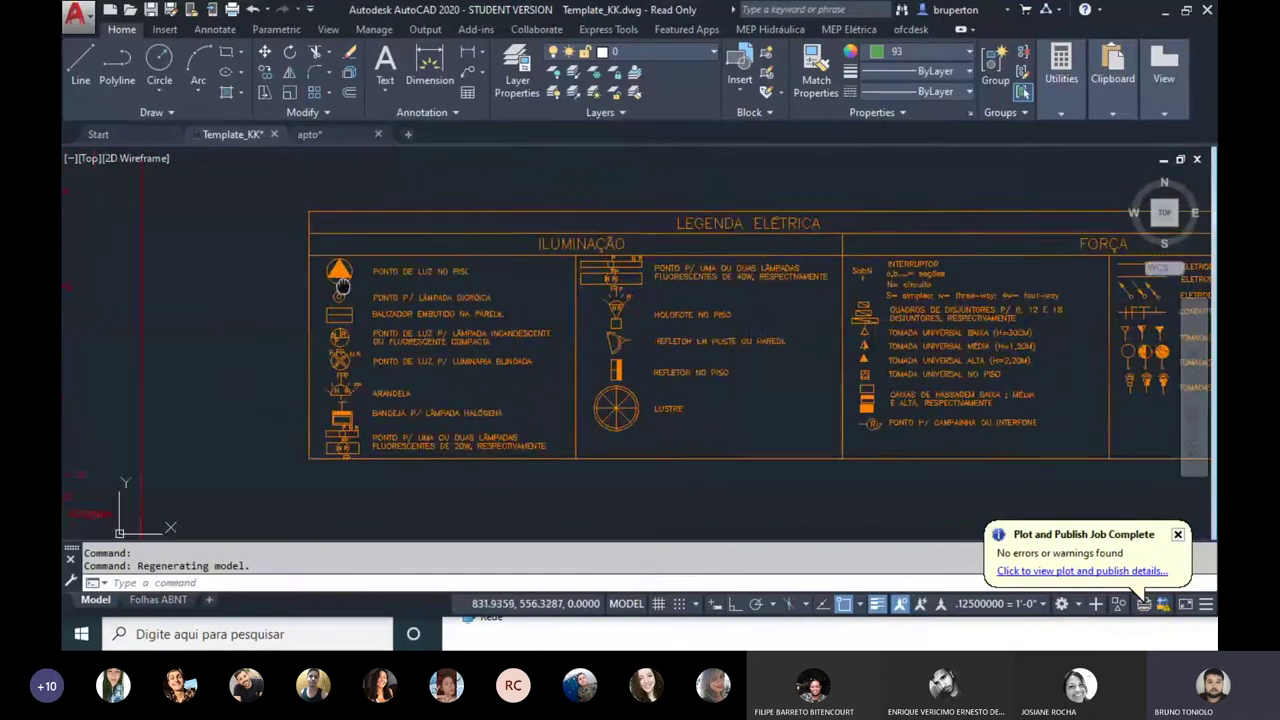
scroll(430, 280, "up", 2)
scroll(441, 283, "up", 1)
scroll(441, 283, "down", 1)
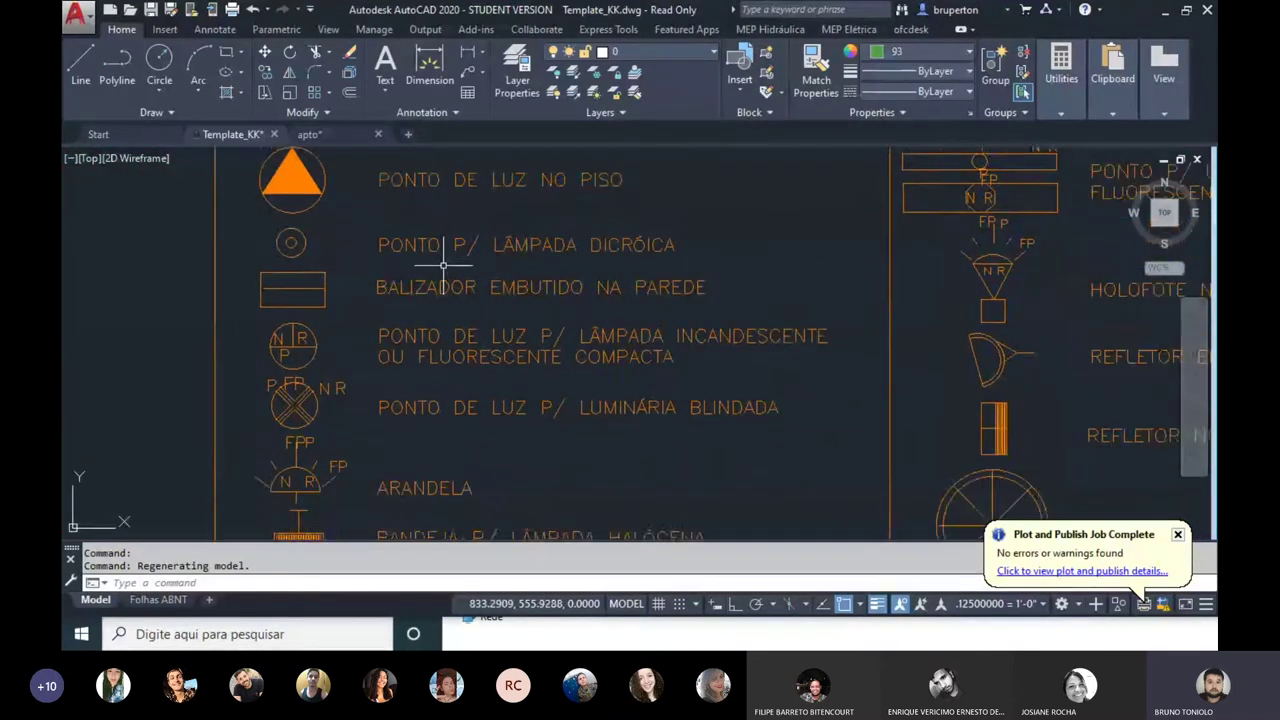
scroll(514, 343, "up", 1)
scroll(545, 248, "down", 1)
scroll(500, 377, "up", 1)
scroll(500, 377, "down", 1)
scroll(586, 384, "up", 1)
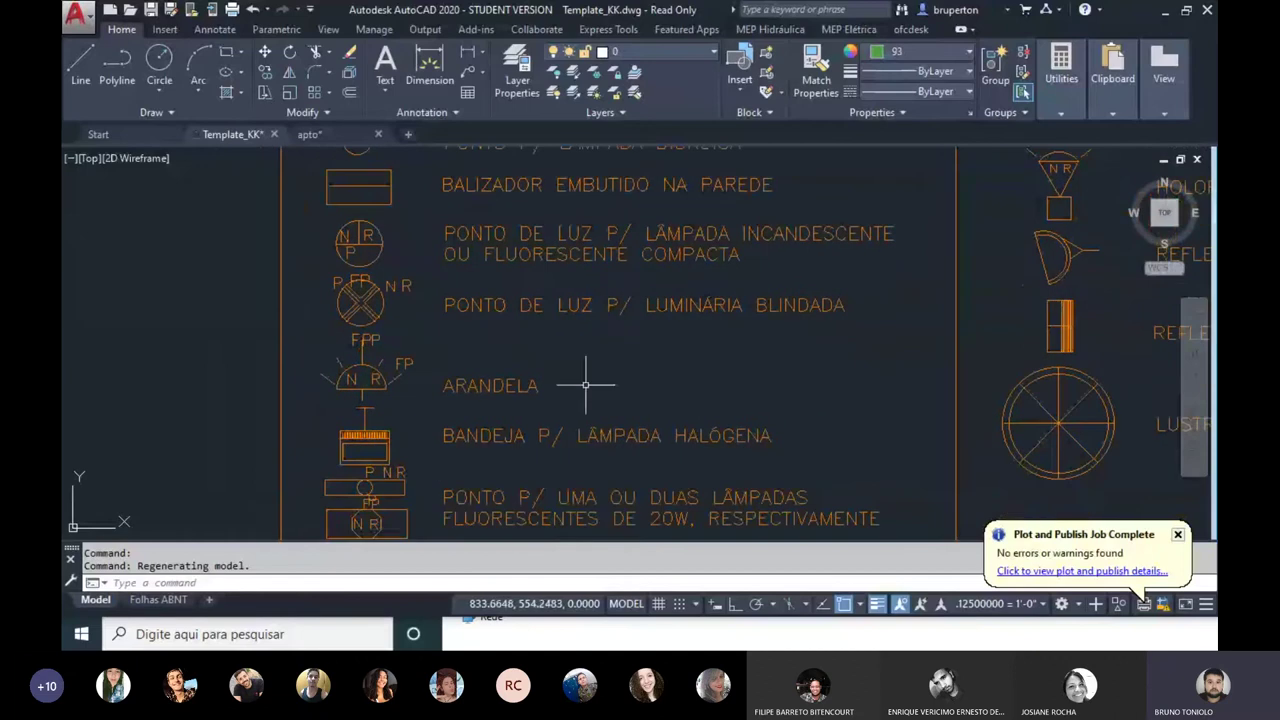
middle_click_drag(643, 403, 70, 456)
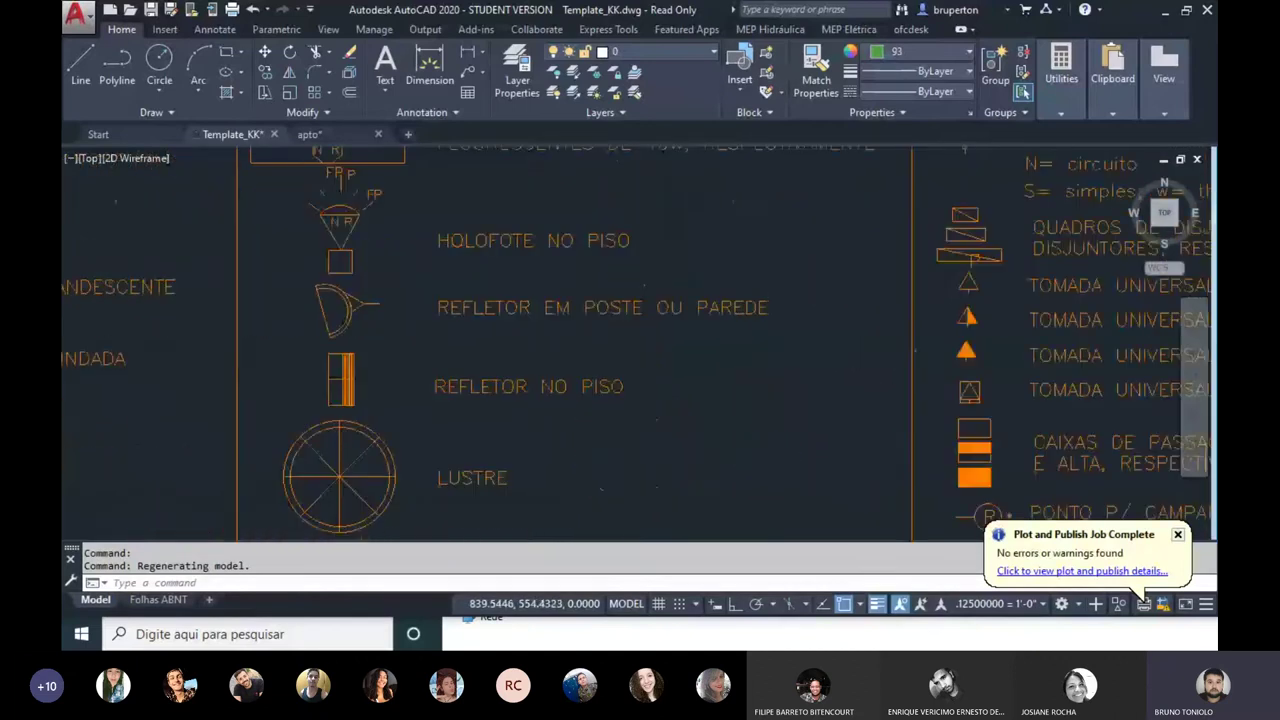
middle_click_drag(1083, 312, 822, 333)
scroll(547, 311, "down", 10)
scroll(827, 313, "up", 1)
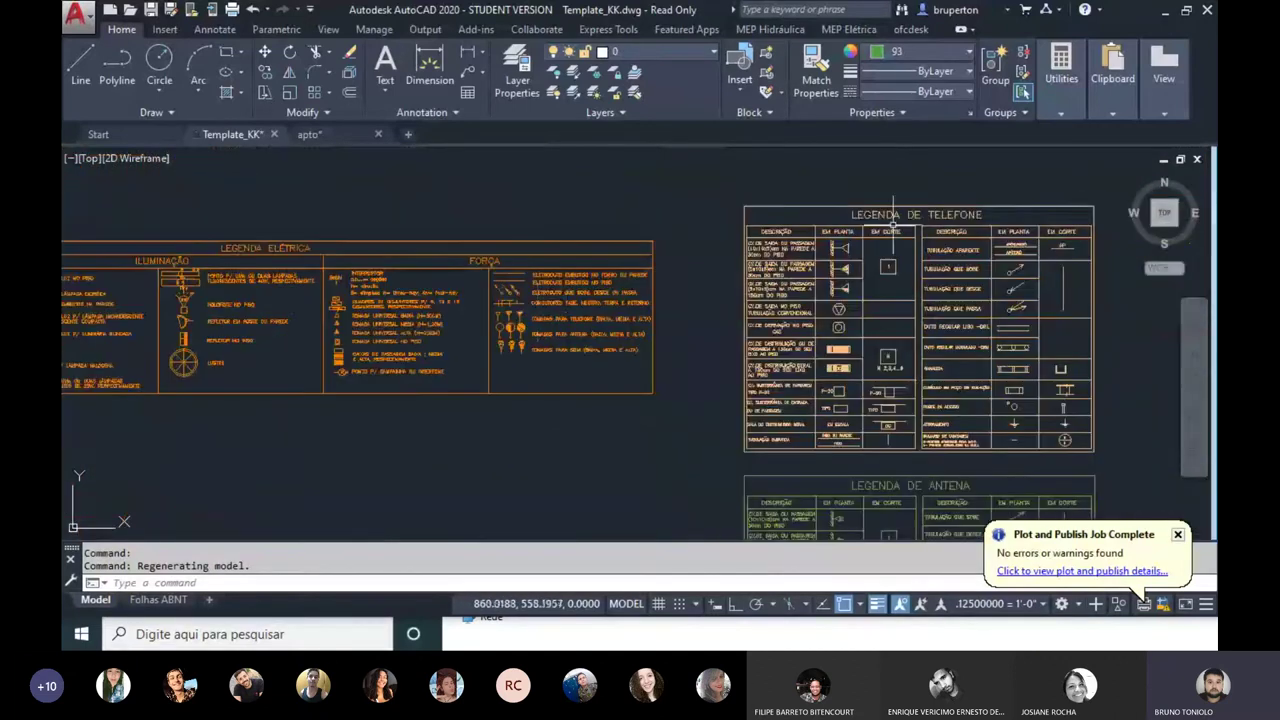
scroll(827, 313, "up", 2)
scroll(827, 313, "up", 2)
scroll(827, 313, "up", 1)
scroll(790, 302, "up", 1)
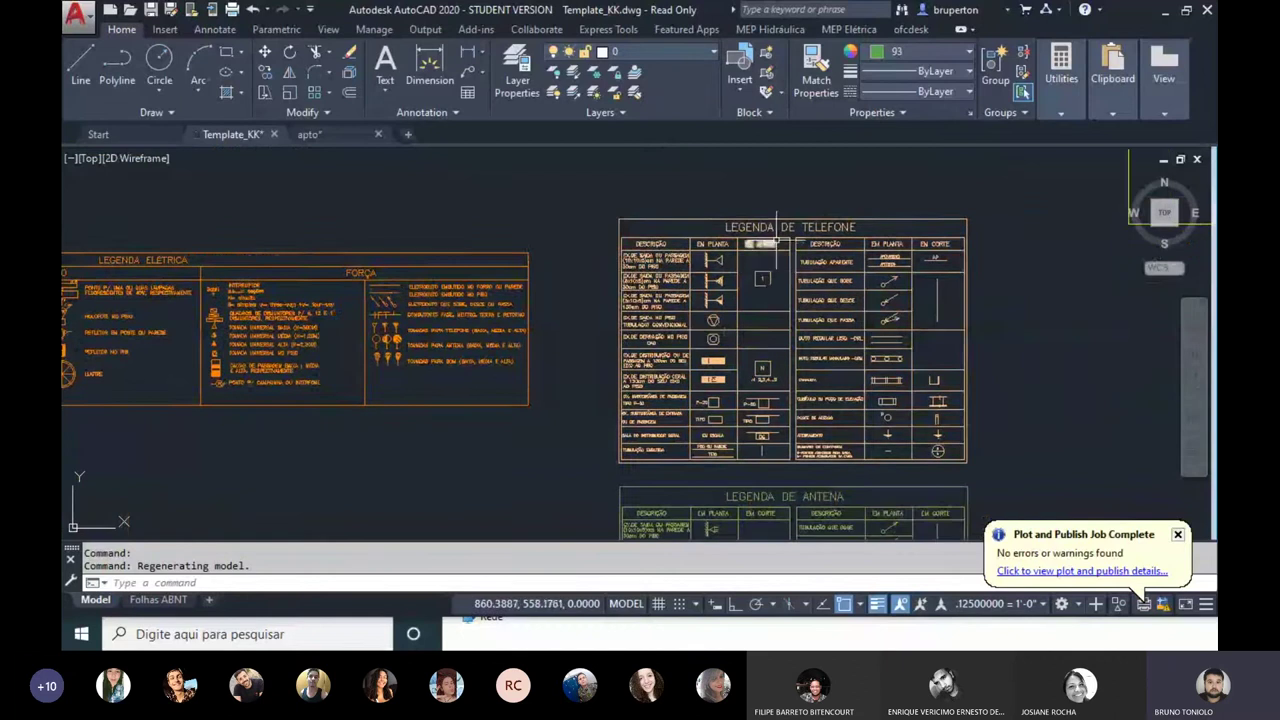
scroll(750, 290, "up", 2)
scroll(701, 277, "up", 2)
Step: Examine the antenna and TV legends alongside the other legend tables
middle_click_drag(701, 277, 650, 150)
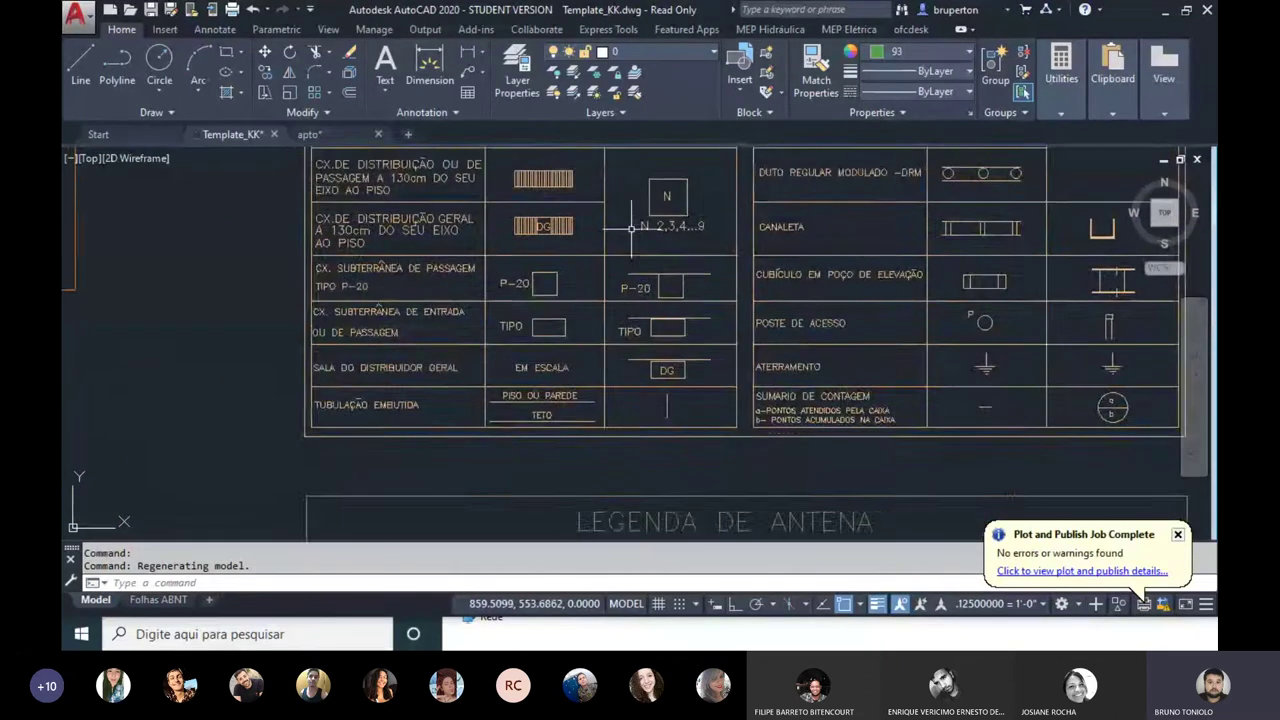
scroll(632, 230, "down", 3)
scroll(632, 320, "up", 5)
scroll(632, 320, "down", 10)
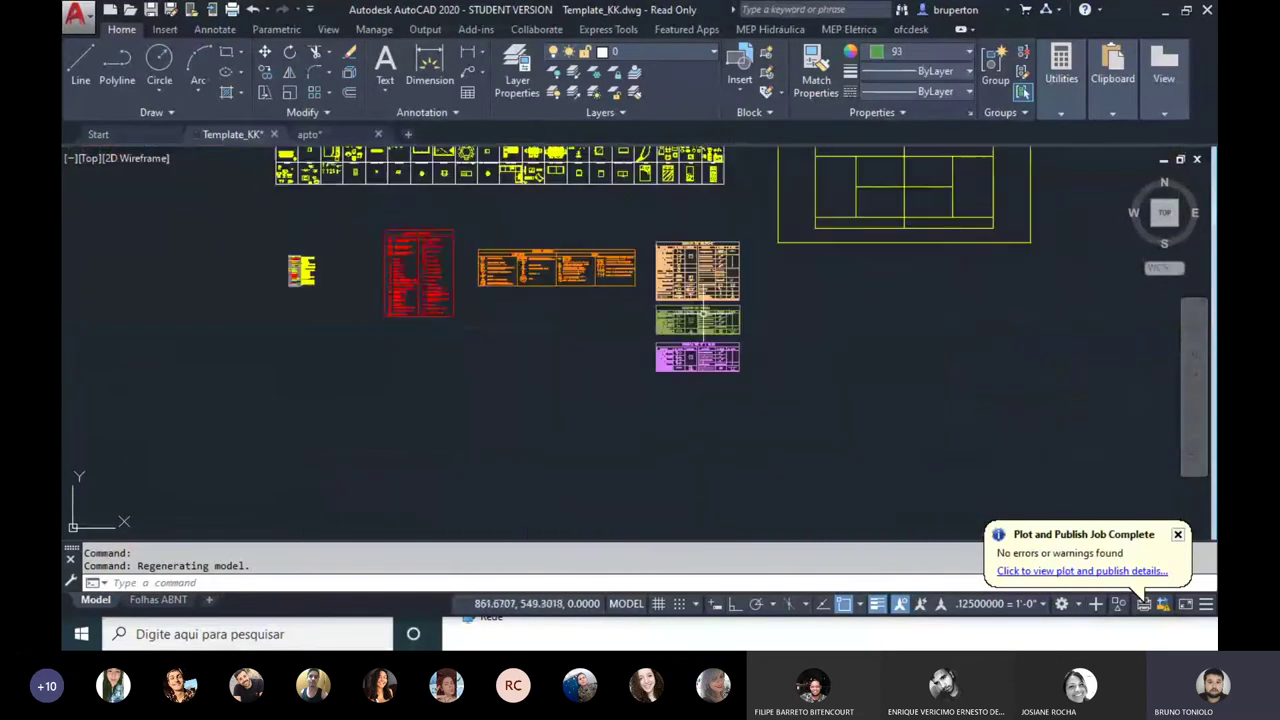
scroll(680, 330, "up", 5)
scroll(708, 443, "up", 7)
scroll(708, 443, "down", 7)
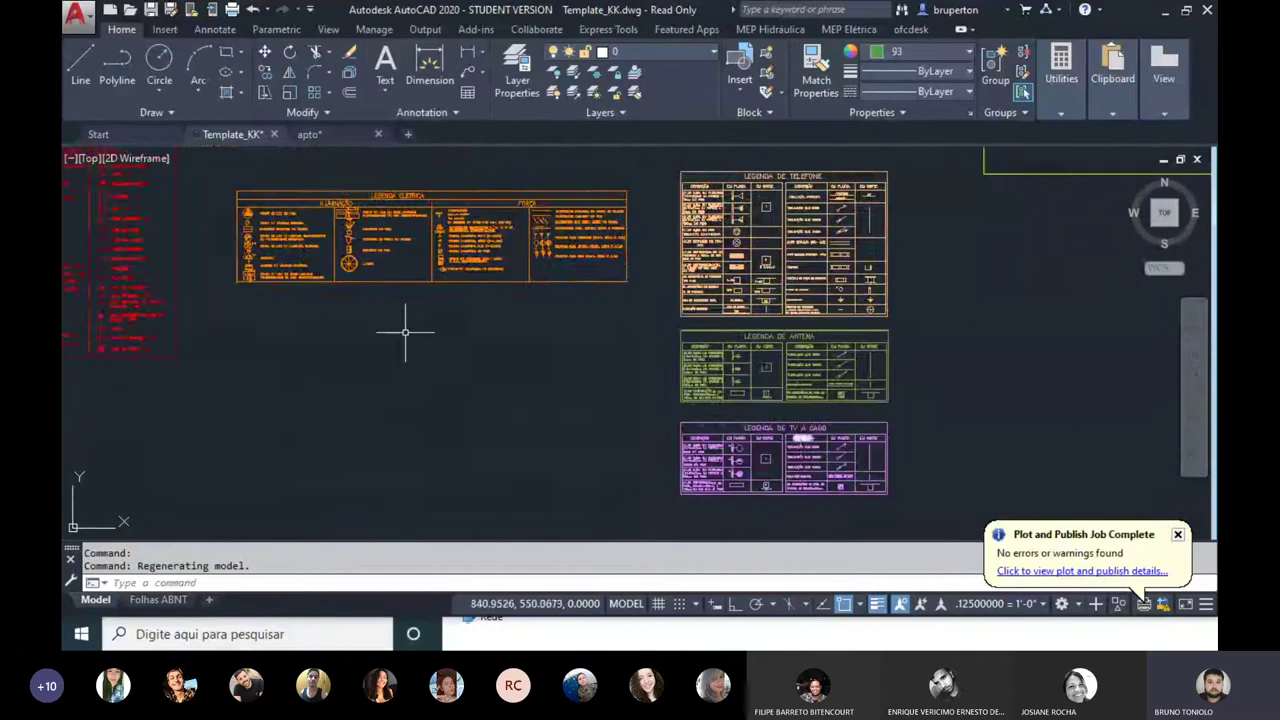
middle_click_drag(414, 337, 749, 428)
scroll(658, 328, "up", 2)
scroll(503, 340, "down", 2)
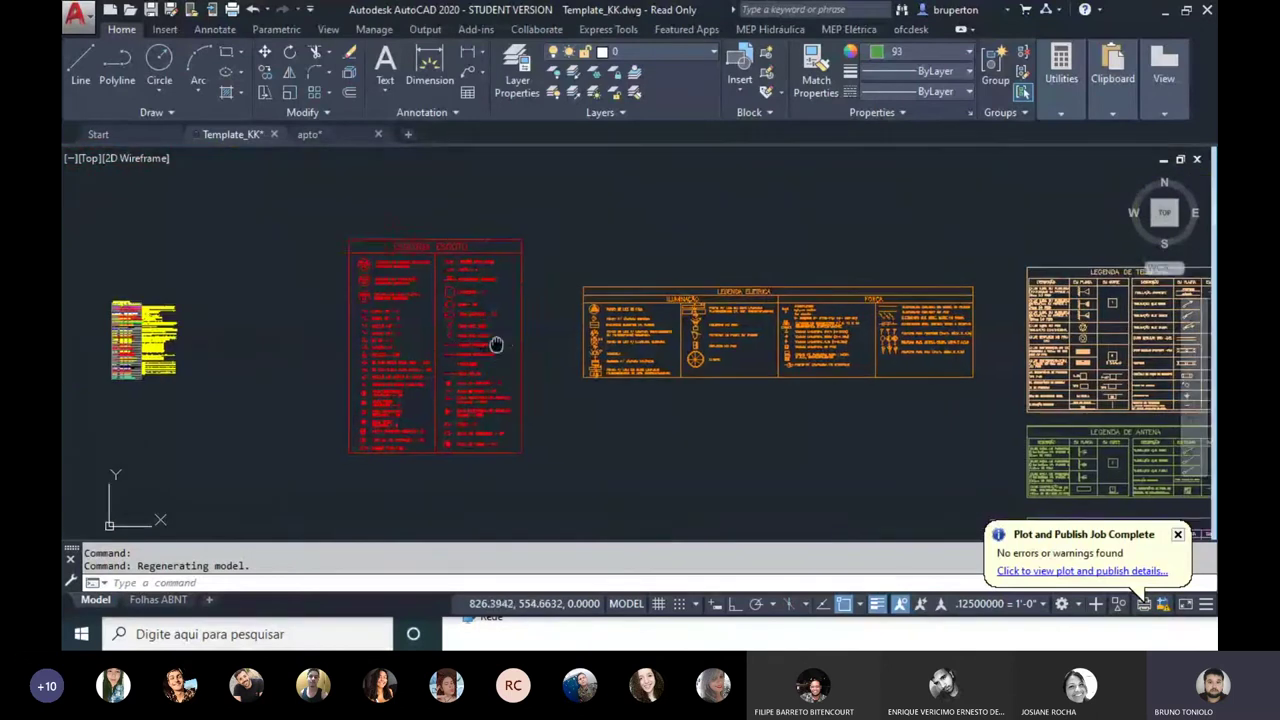
middle_click_drag(494, 343, 845, 335)
scroll(845, 335, "up", 2)
scroll(795, 400, "up", 3)
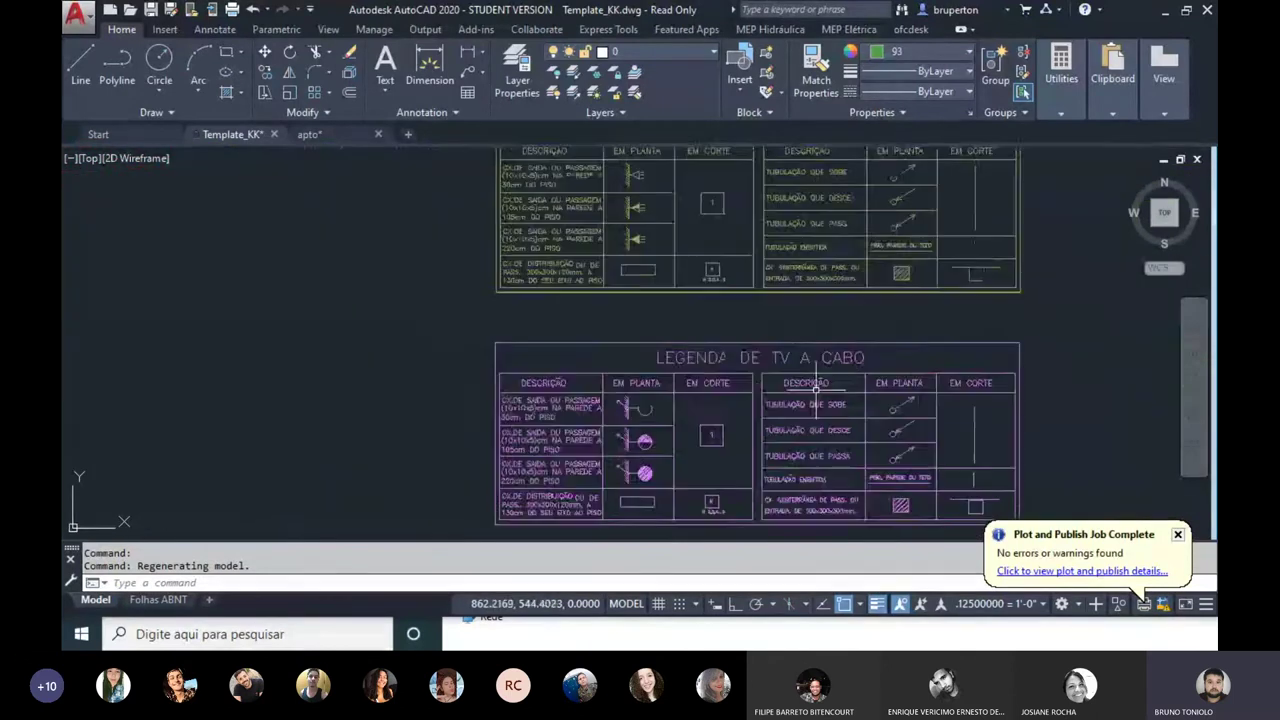
scroll(700, 380, "up", 2)
scroll(651, 374, "down", 5)
scroll(670, 352, "up", 2)
Step: Recentre the electrical legend, then pan past the sports courts and PLANTA drawings to the yellow block library
middle_click_drag(670, 352, 760, 480)
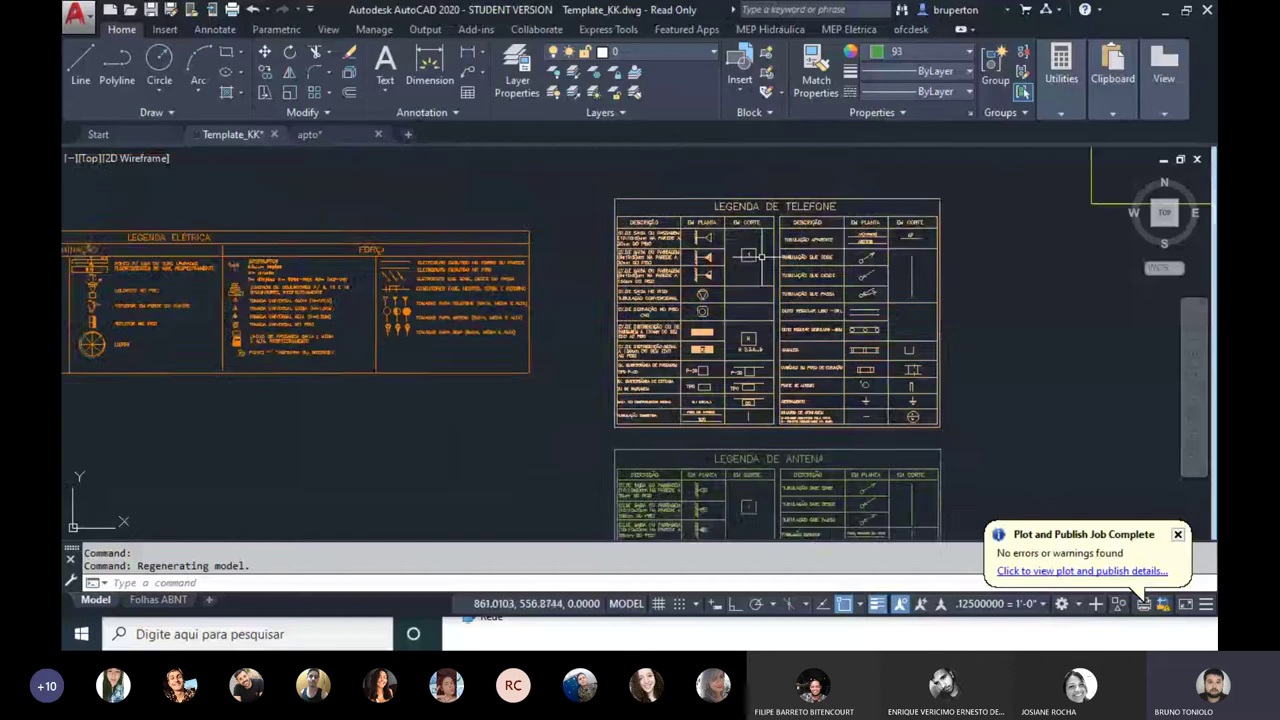
scroll(600, 340, "down", 1)
scroll(593, 337, "up", 2)
scroll(600, 400, "down", 1)
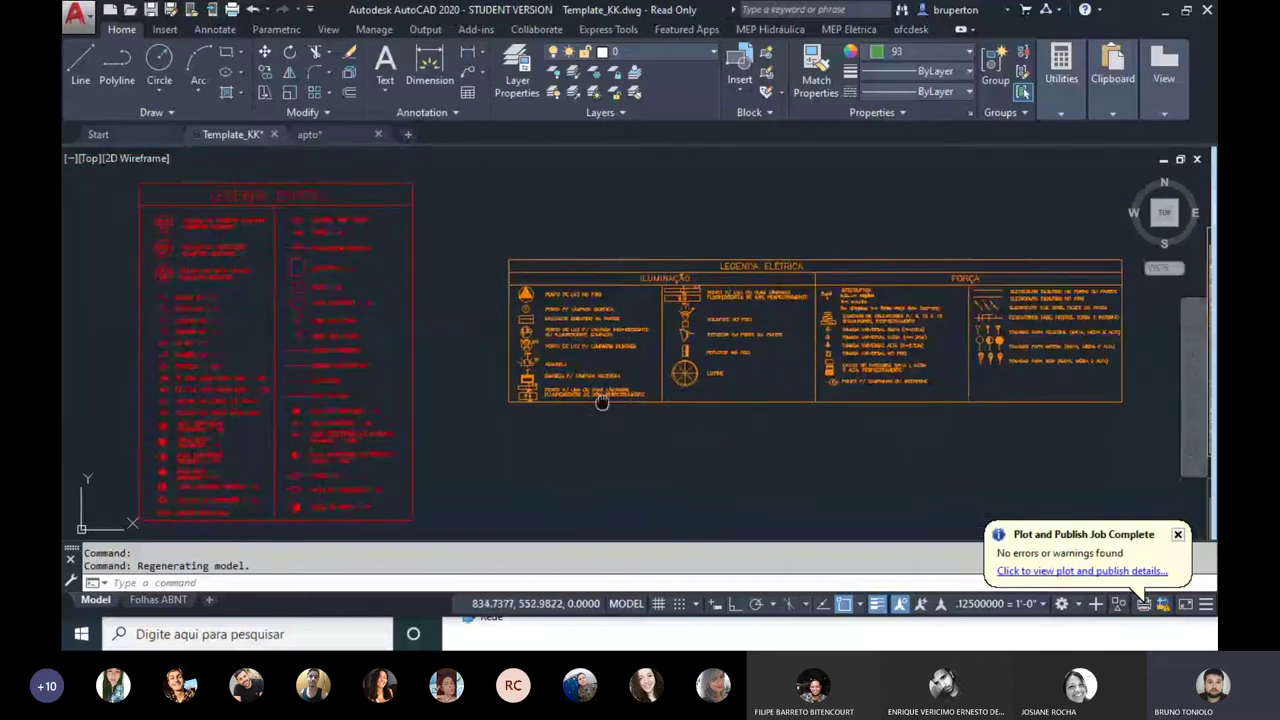
middle_click_drag(600, 400, 623, 360)
scroll(586, 357, "down", 1)
scroll(585, 366, "down", 1)
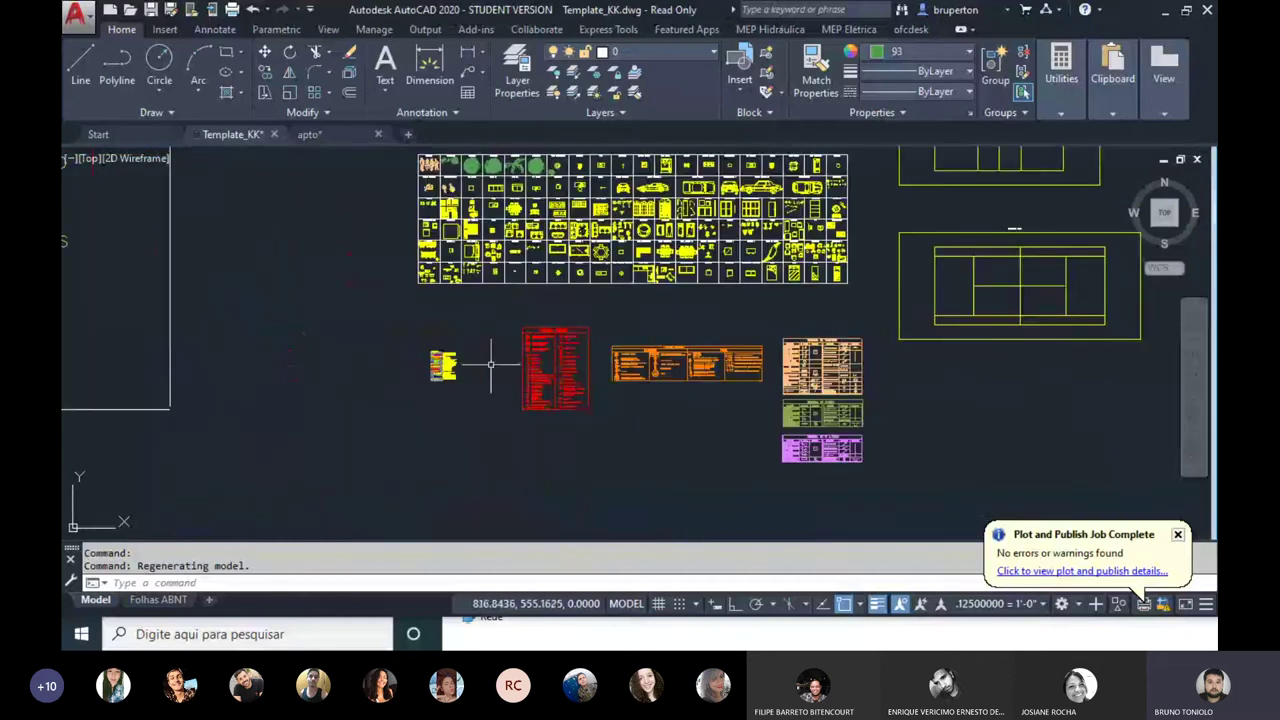
scroll(490, 364, "down", 1)
middle_click_drag(490, 364, 816, 300)
scroll(816, 290, "down", 1)
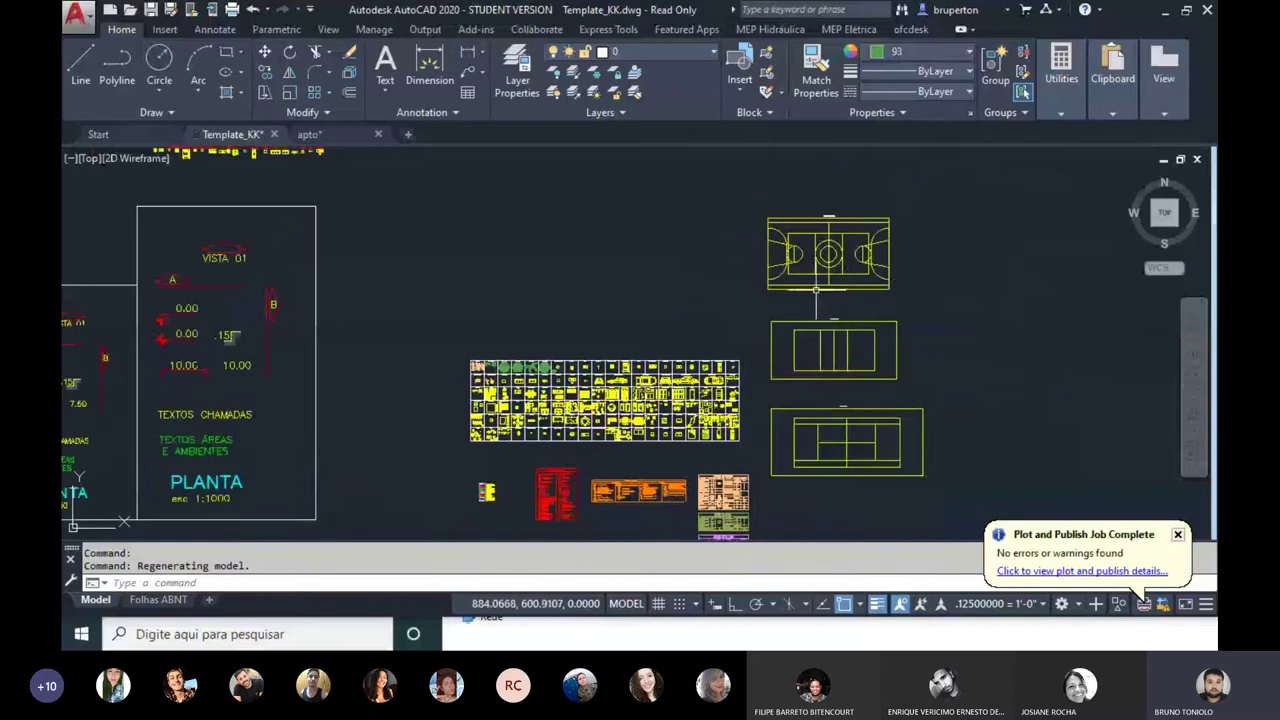
scroll(816, 290, "down", 1)
middle_click_drag(590, 334, 443, 380)
scroll(623, 294, "up", 1)
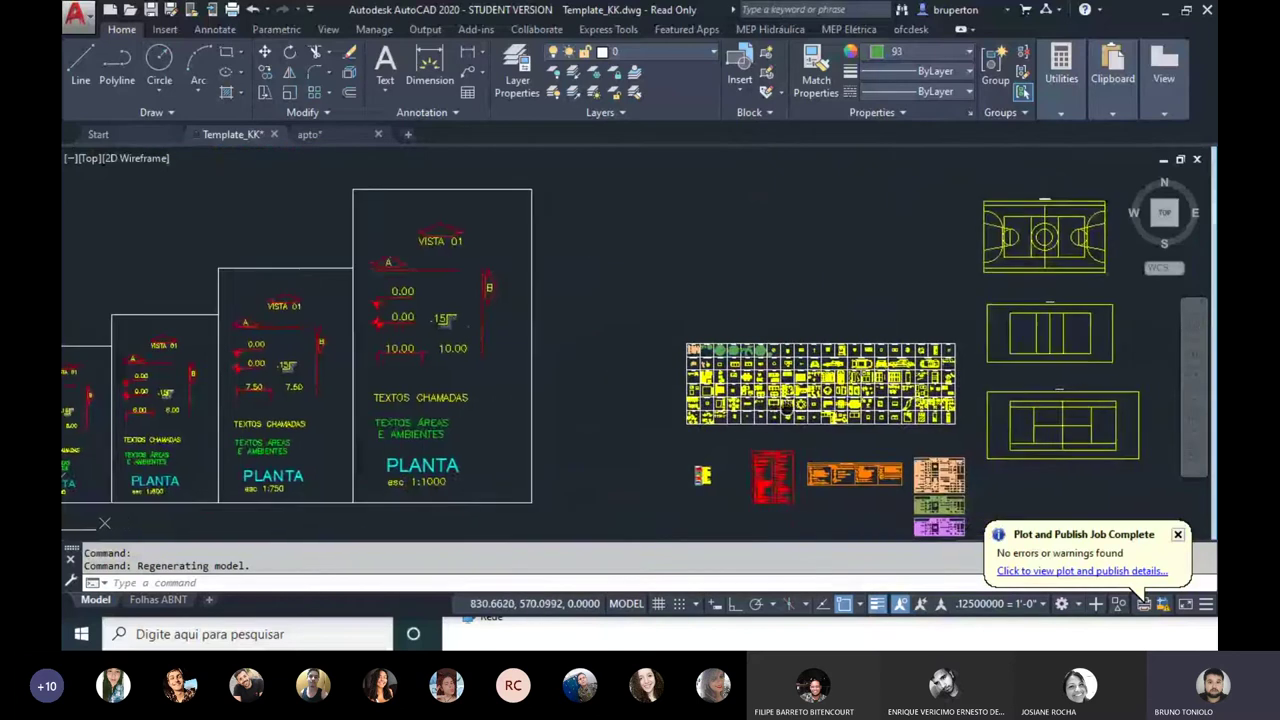
scroll(755, 408, "up", 3)
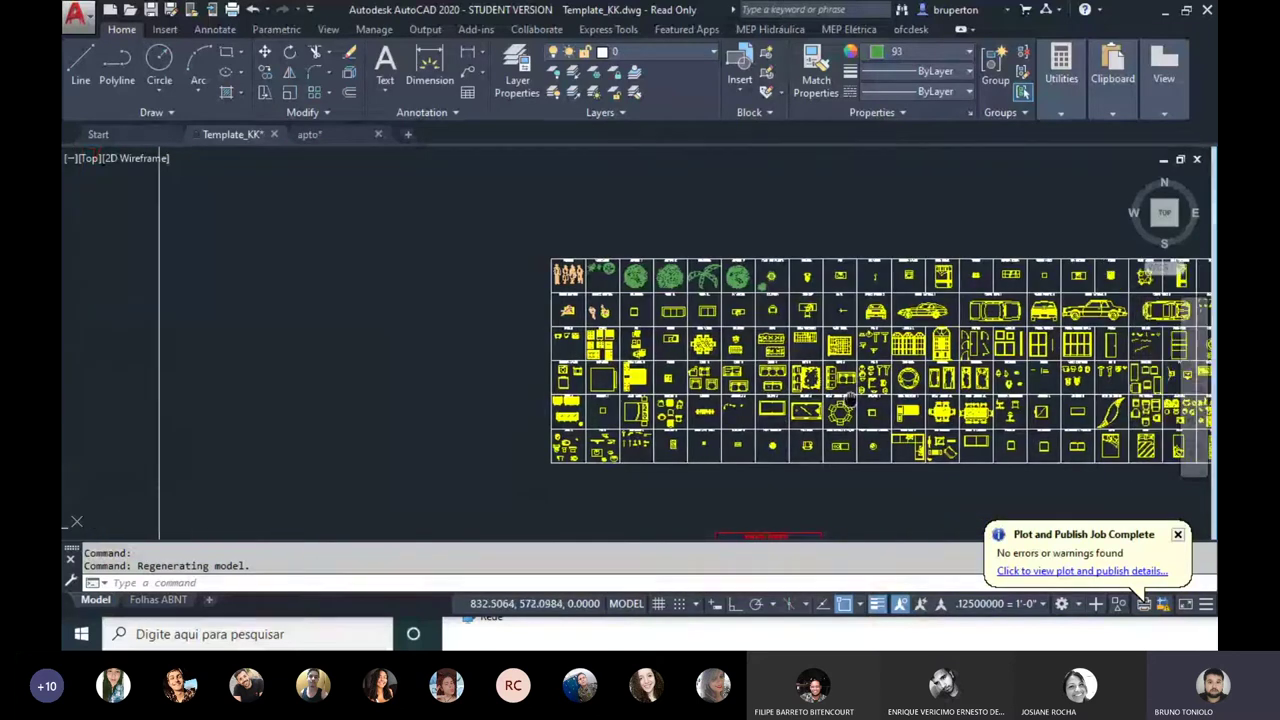
middle_click_drag(522, 380, 350, 380)
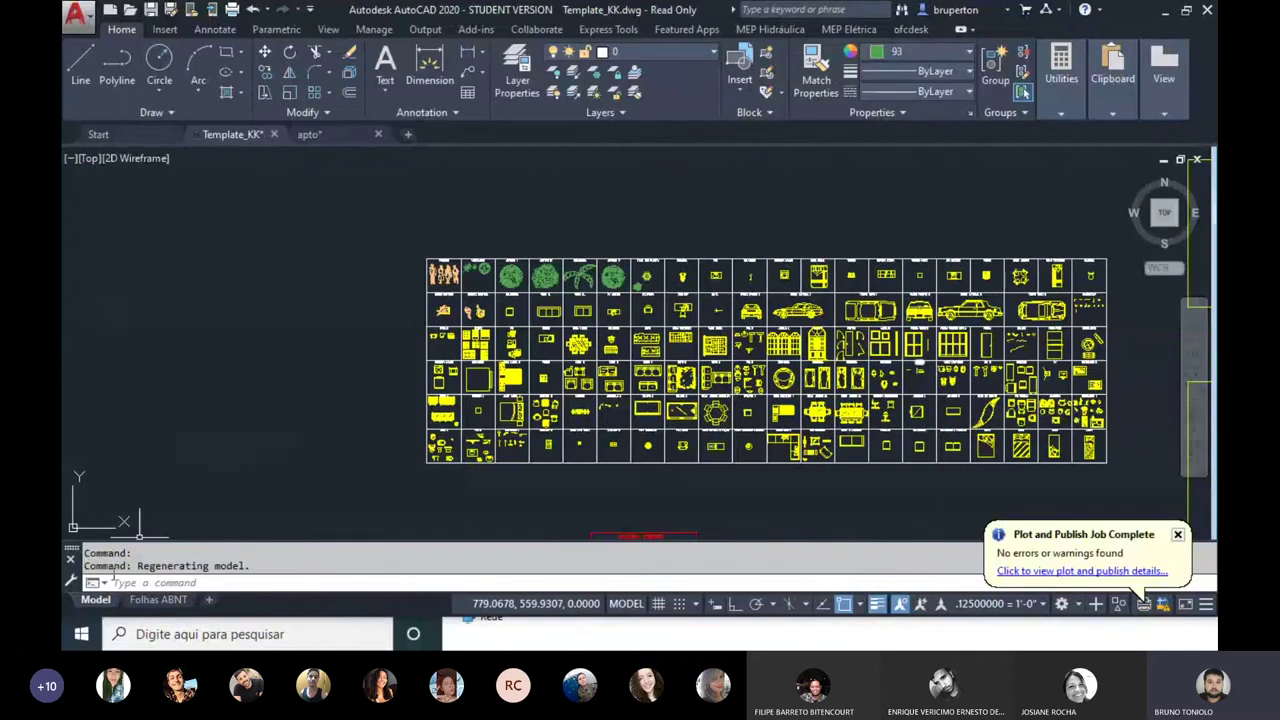
Step: Open the Folhas ABNT layout, fit all A0–A4 sheets, then zoom into the A2 and A1 sheets
left_click(168, 598)
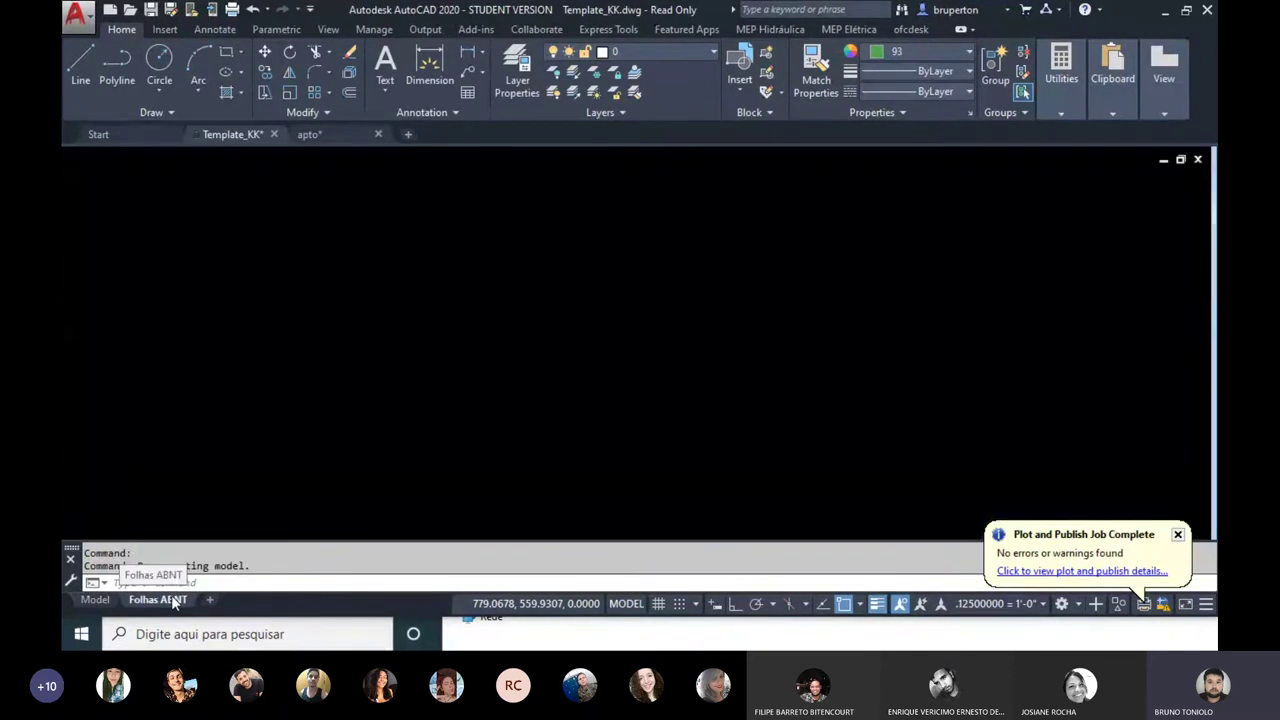
middle_click(631, 328)
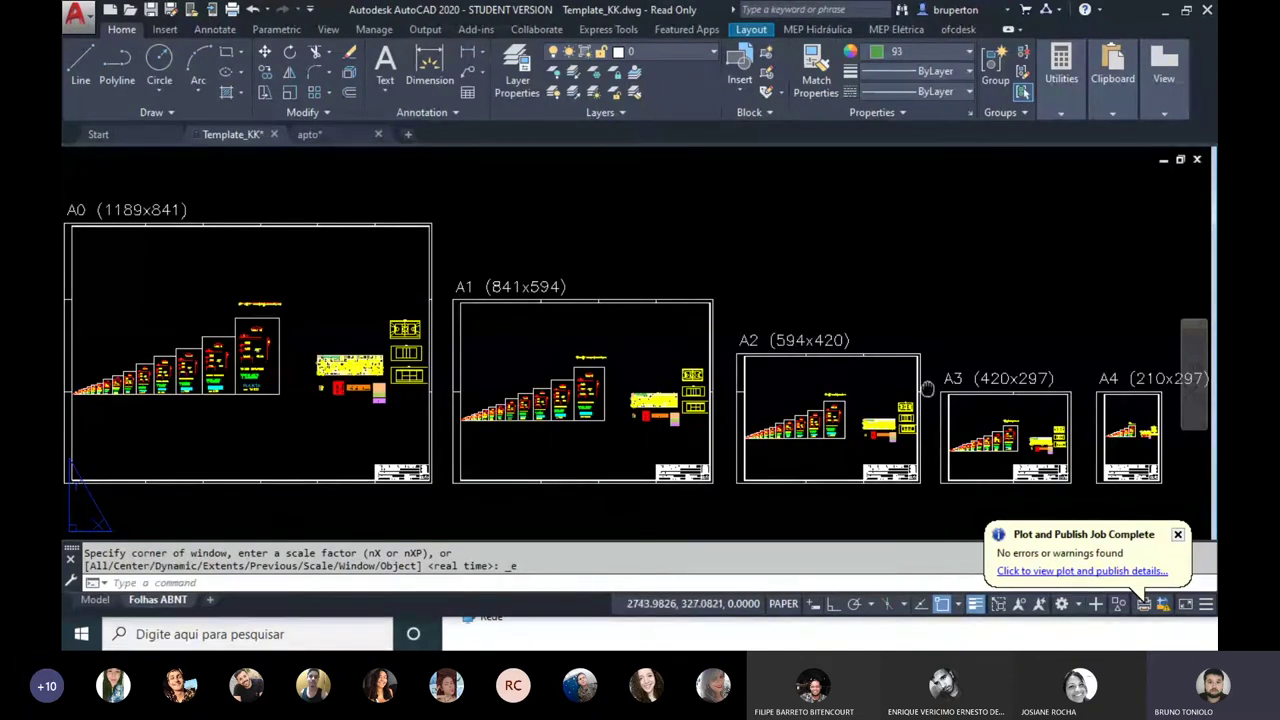
scroll(957, 409, "up", 3)
scroll(1100, 420, "up", 2)
scroll(617, 279, "up", 2)
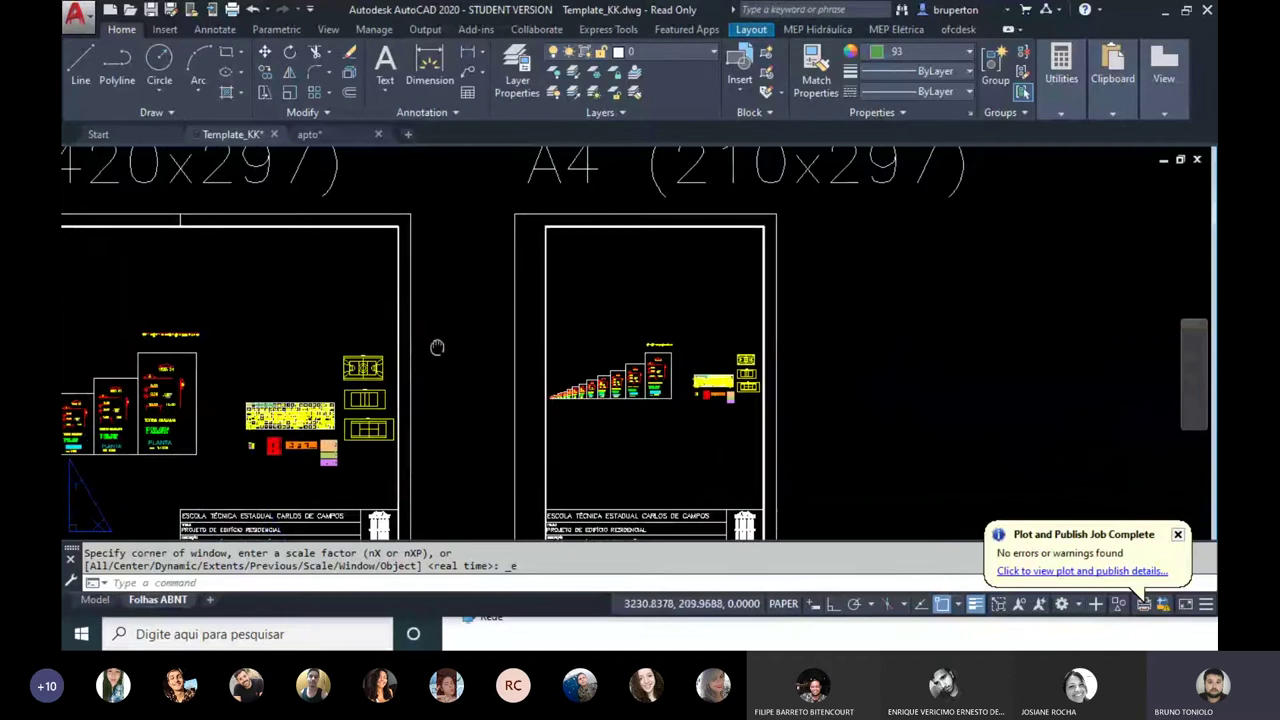
middle_click_drag(437, 347, 540, 323)
middle_click_drag(351, 286, 662, 308)
scroll(662, 308, "up", 2)
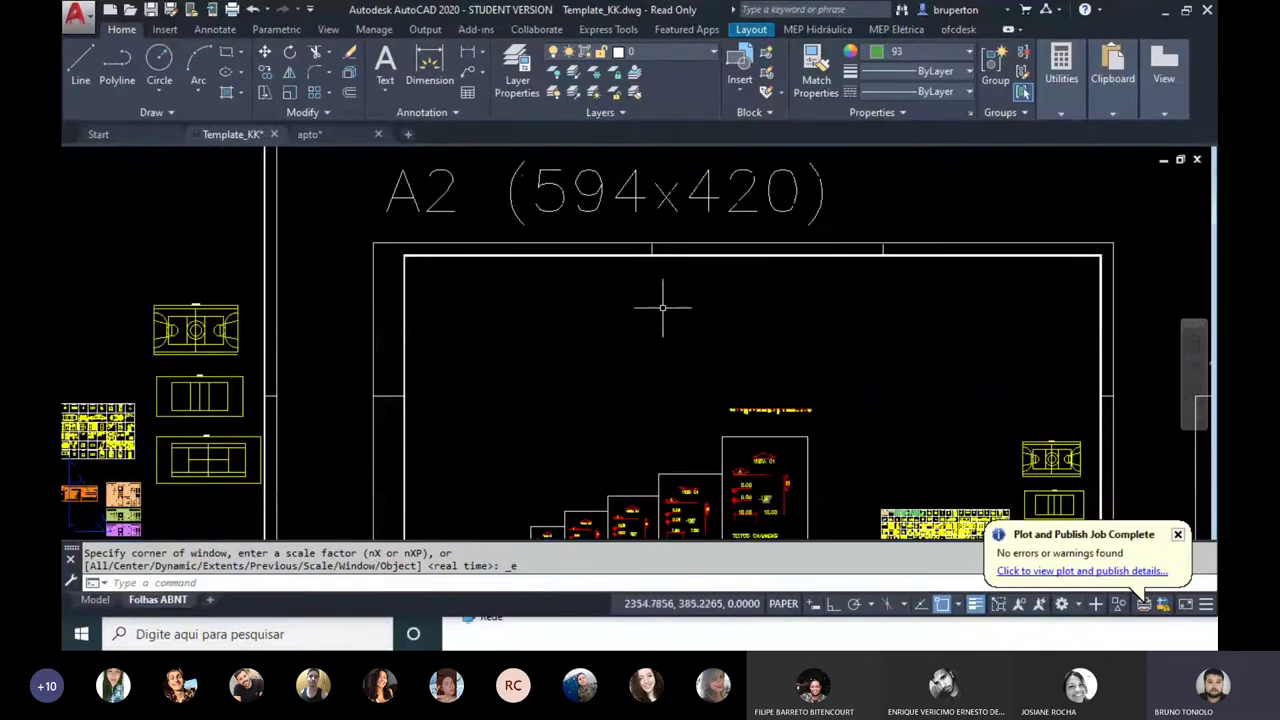
mouse_move(344, 290)
middle_mouse_down()
mouse_move(1071, 443)
mouse_move(609, 277)
mouse_move(752, 447)
middle_mouse_up()
scroll(564, 313, "up", 1)
middle_click_drag(84, 192, 1028, 428)
Step: Zoom in on the A0 sheet's border and frame its whole title block
middle_click_drag(540, 350, 772, 347)
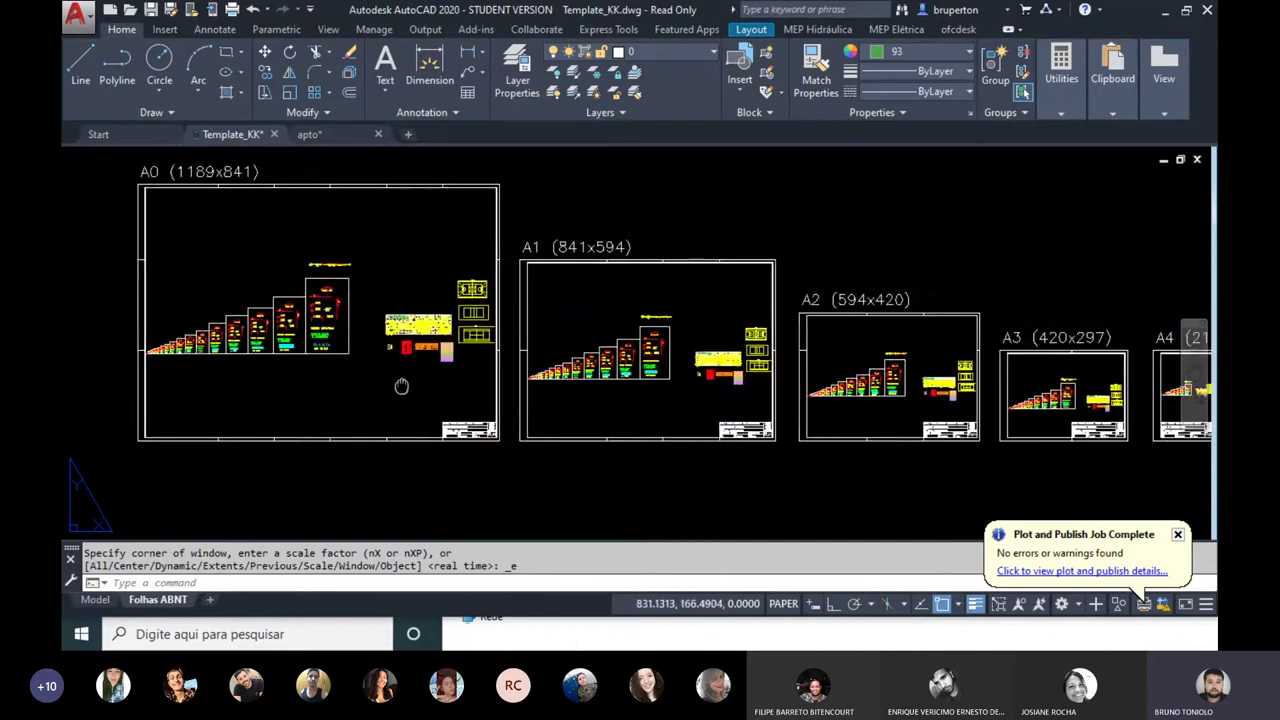
scroll(437, 423, "up", 5)
scroll(437, 423, "up", 4)
middle_click_drag(372, 356, 642, 396)
scroll(642, 396, "down", 4)
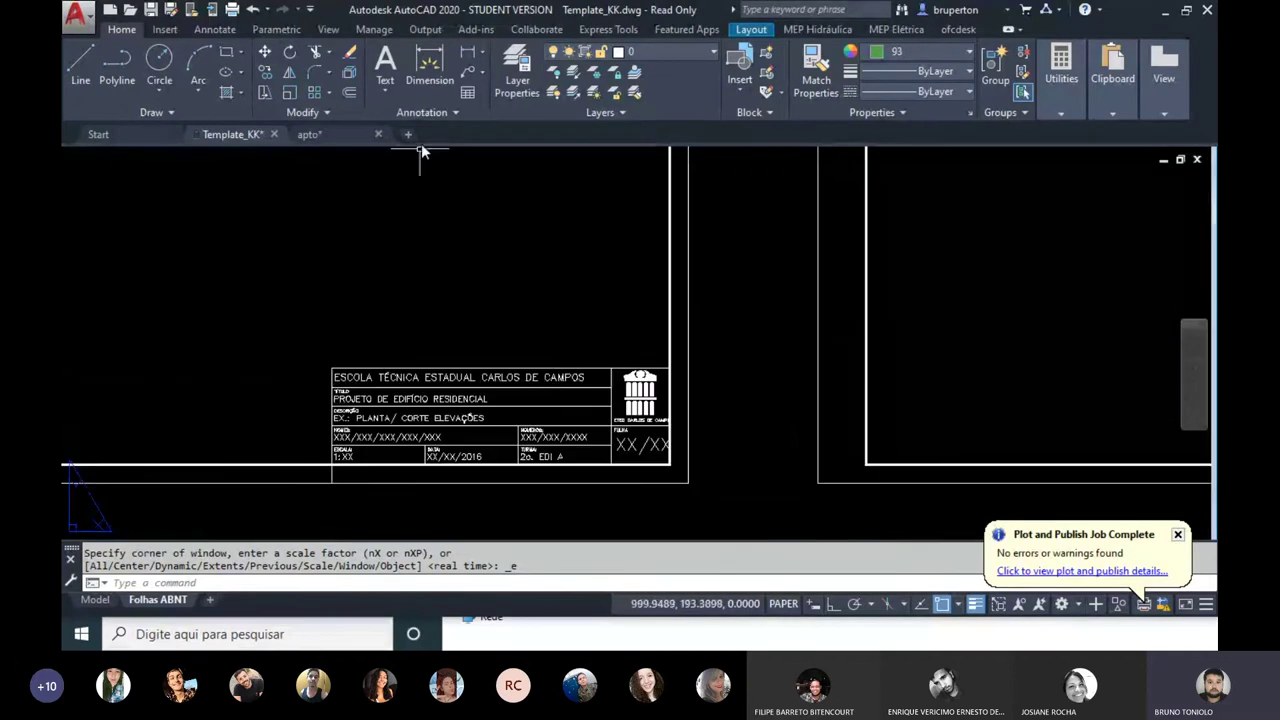
scroll(626, 420, "up", 2)
scroll(697, 352, "up", 5)
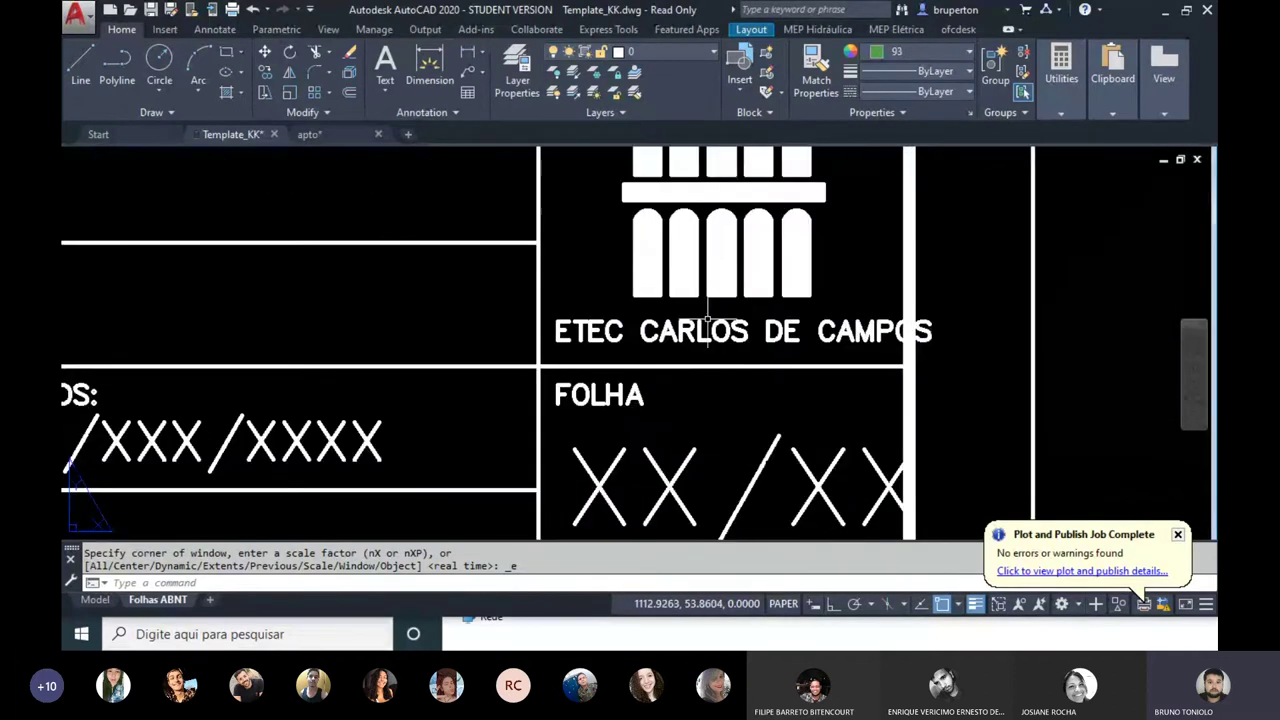
scroll(771, 338, "down", 1)
scroll(666, 369, "down", 1)
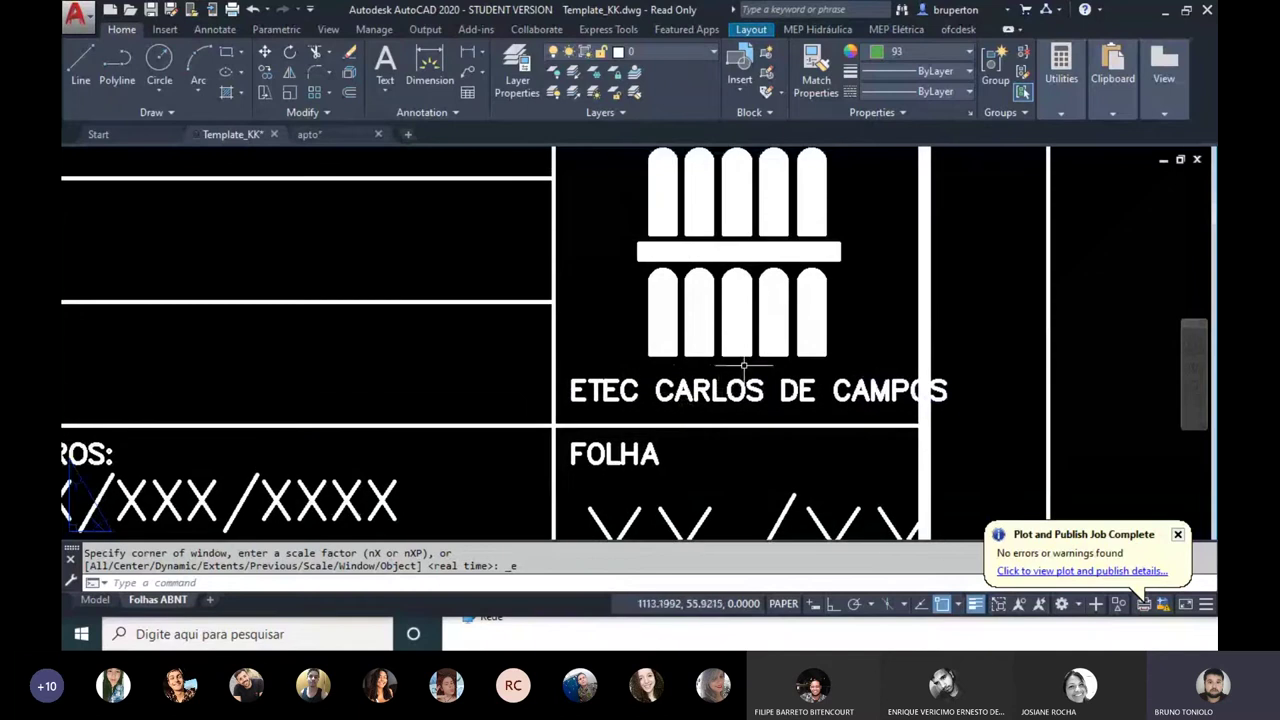
scroll(651, 349, "down", 4)
scroll(651, 349, "up", 2)
middle_click_drag(651, 349, 596, 362)
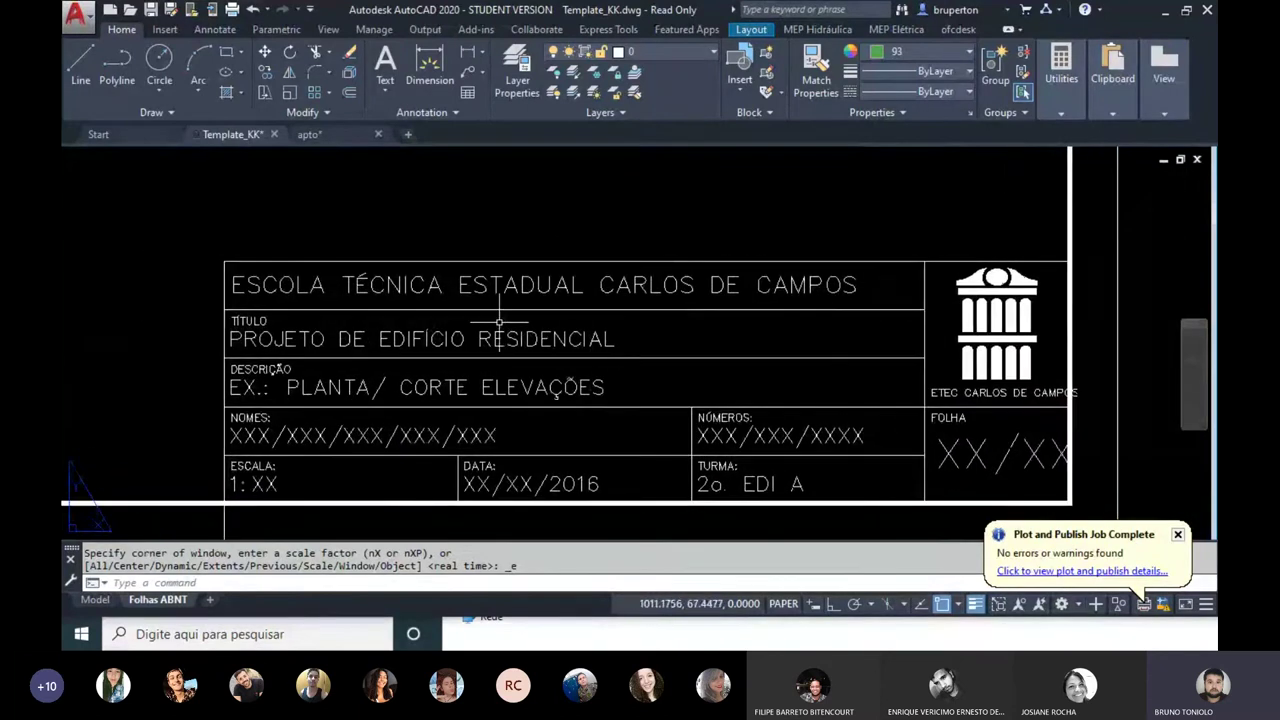
middle_click_drag(326, 307, 368, 306)
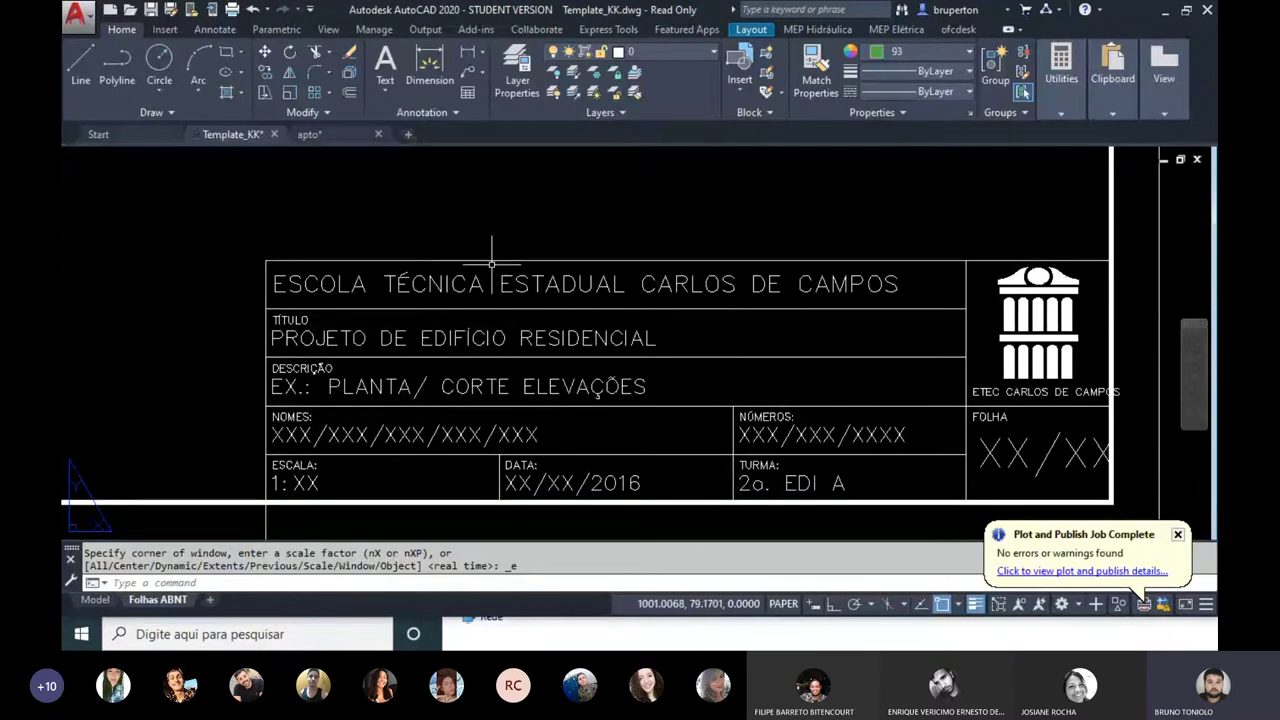
middle_click_drag(840, 310, 730, 280)
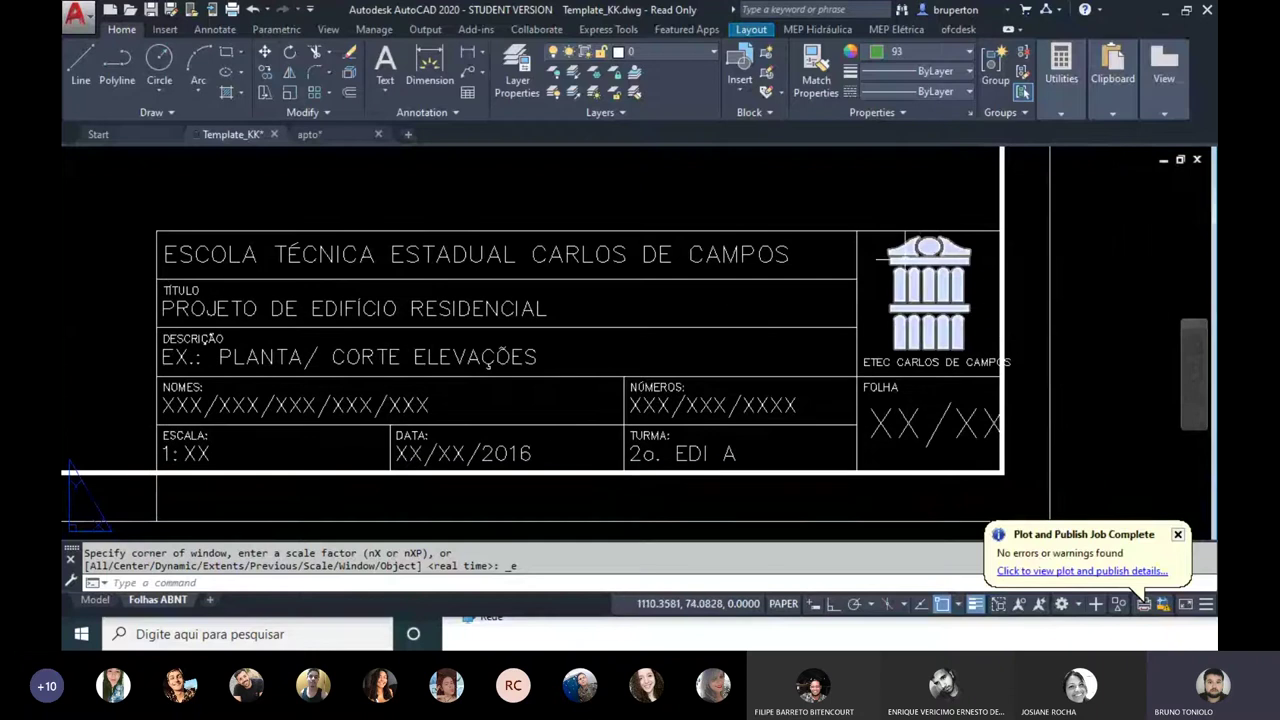
Step: Zoom back out across the A0–A4 sheets and frame the A1, A2 and A3 sheets
middle_click_drag(165, 289, 560, 377)
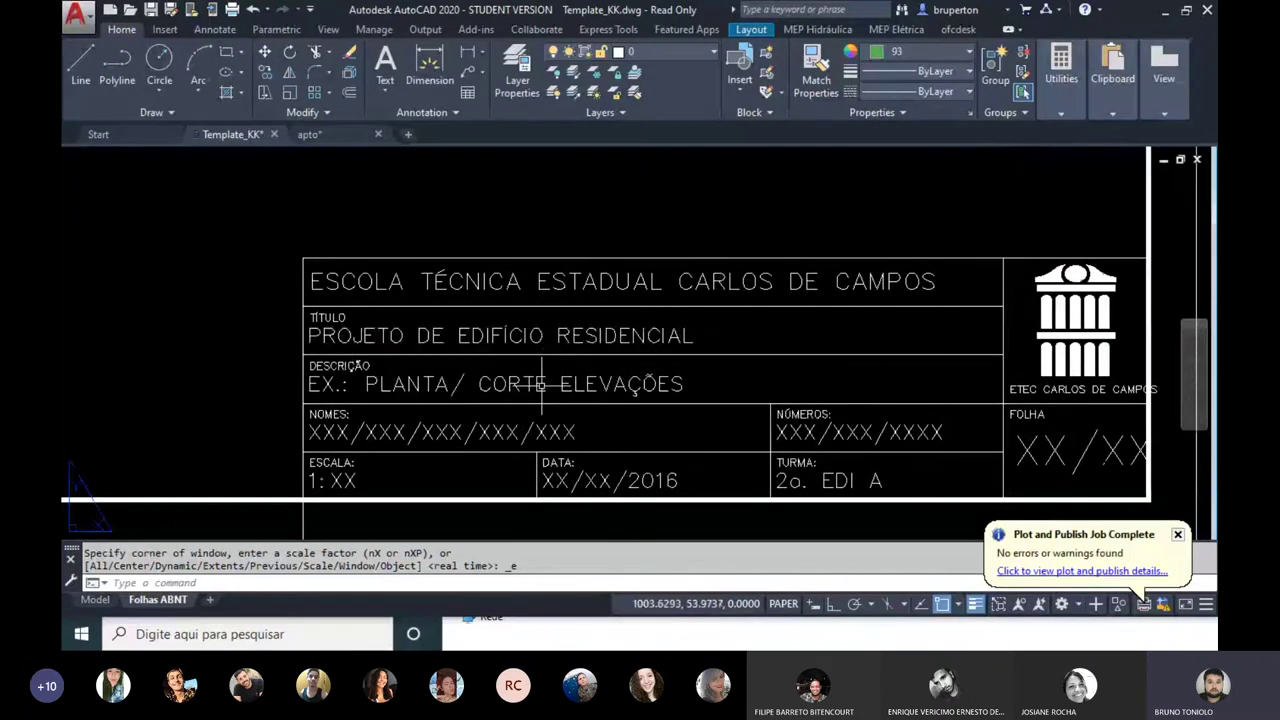
scroll(560, 380, "down", 5)
middle_click_drag(643, 407, 240, 400)
scroll(300, 380, "up", 1)
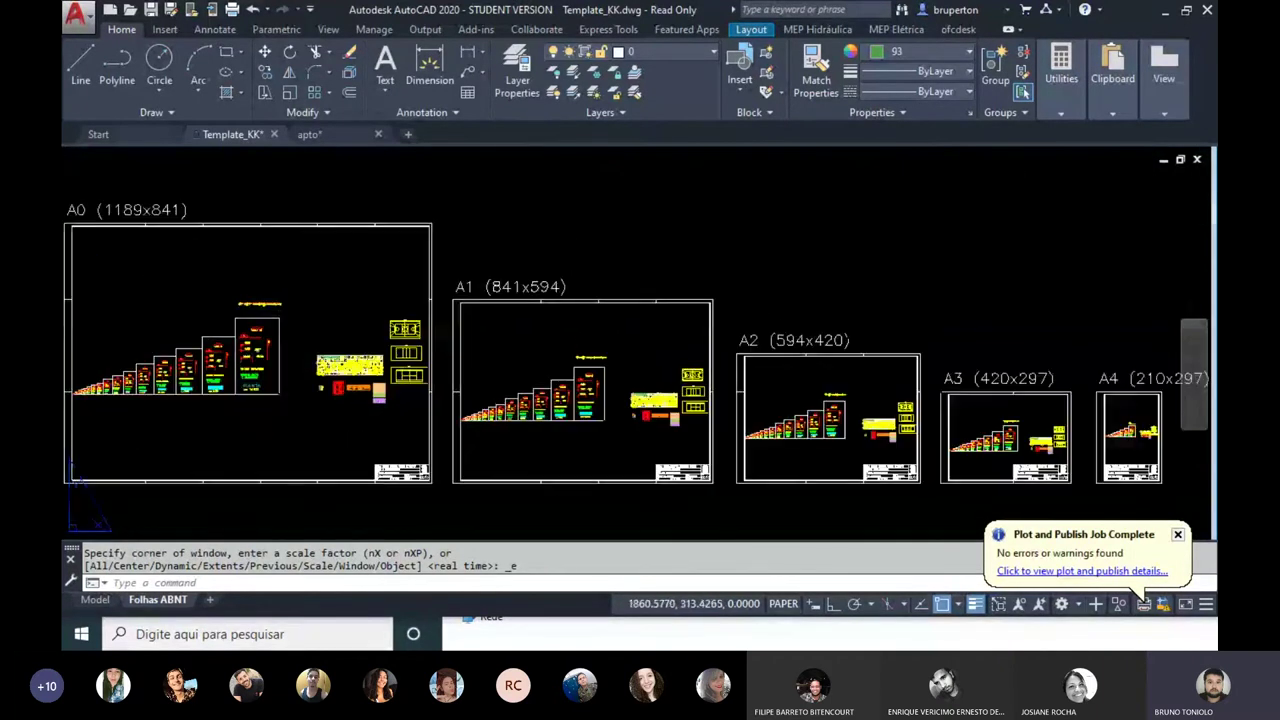
middle_click_drag(555, 323, 720, 344)
scroll(600, 286, "up", 2)
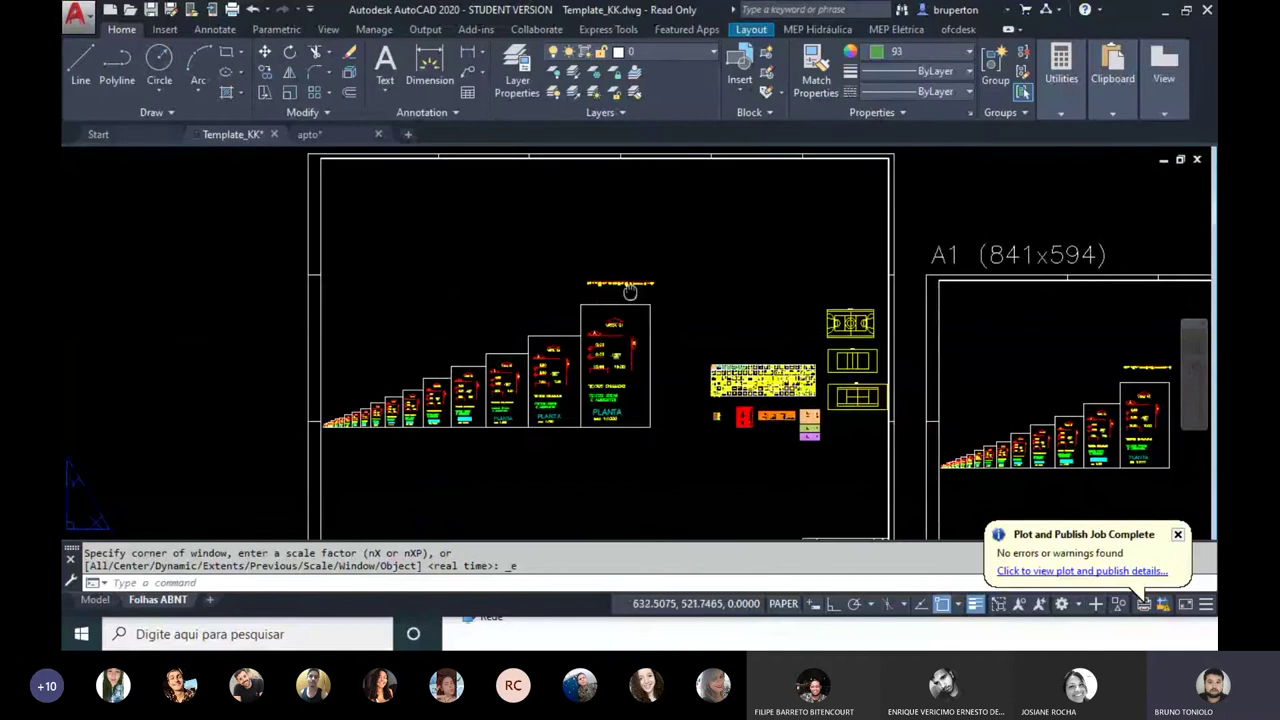
mouse_move(623, 286)
middle_mouse_down()
mouse_move(595, 287)
mouse_move(432, 452)
middle_mouse_up()
scroll(548, 287, "down", 2)
scroll(548, 285, "up", 2)
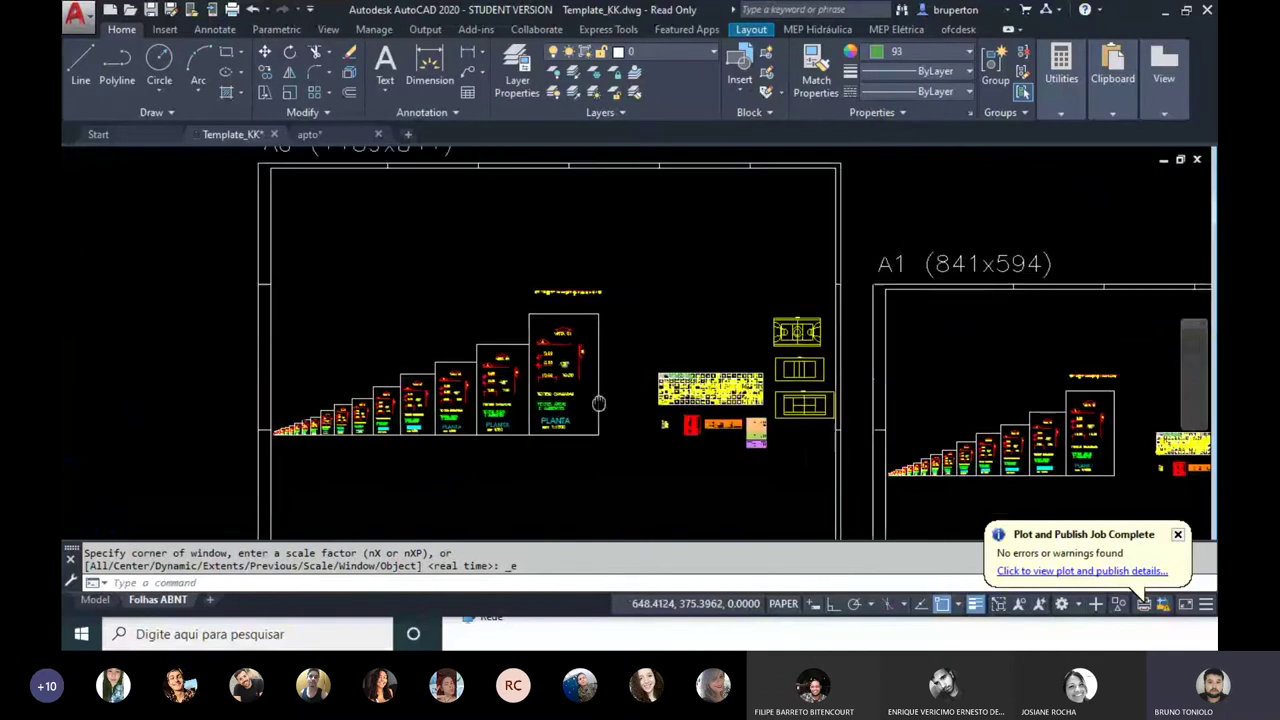
middle_click_drag(522, 330, 332, 316)
middle_click_drag(660, 250, 331, 196)
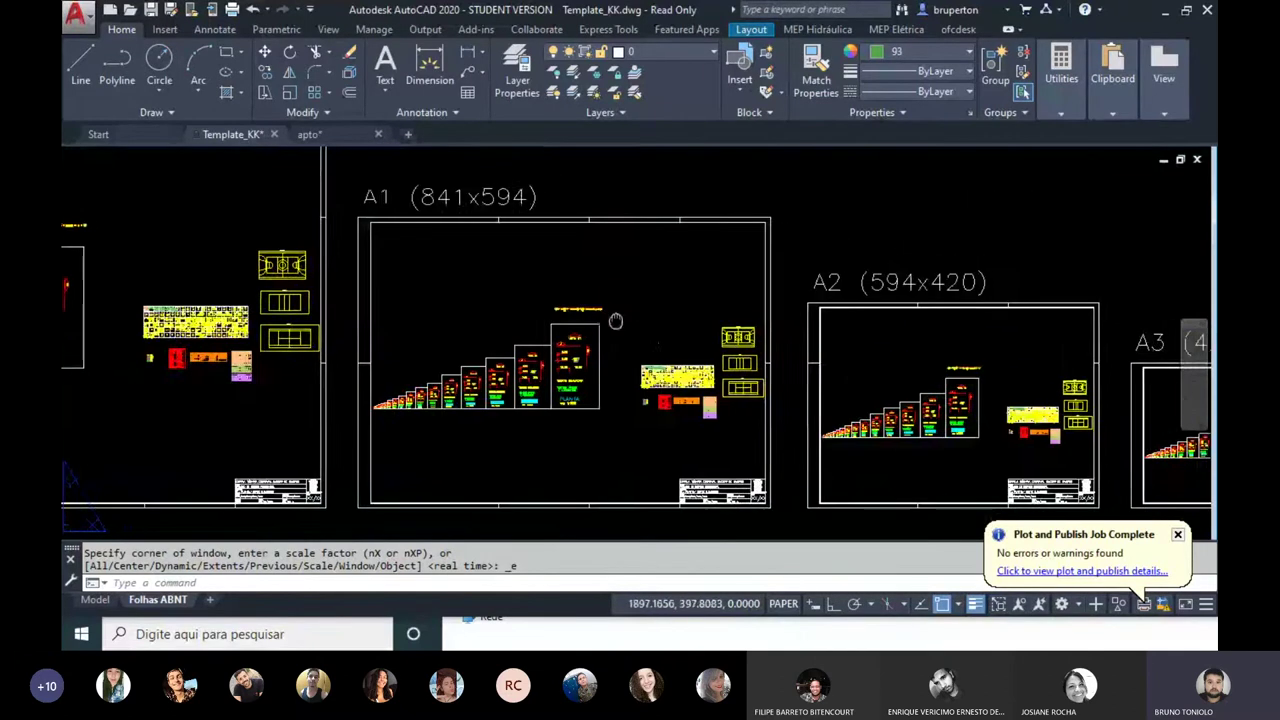
middle_click_drag(722, 200, 513, 180)
Step: In apto's model space, window-select the whole apartment floor plan together with its legend
left_click(309, 134)
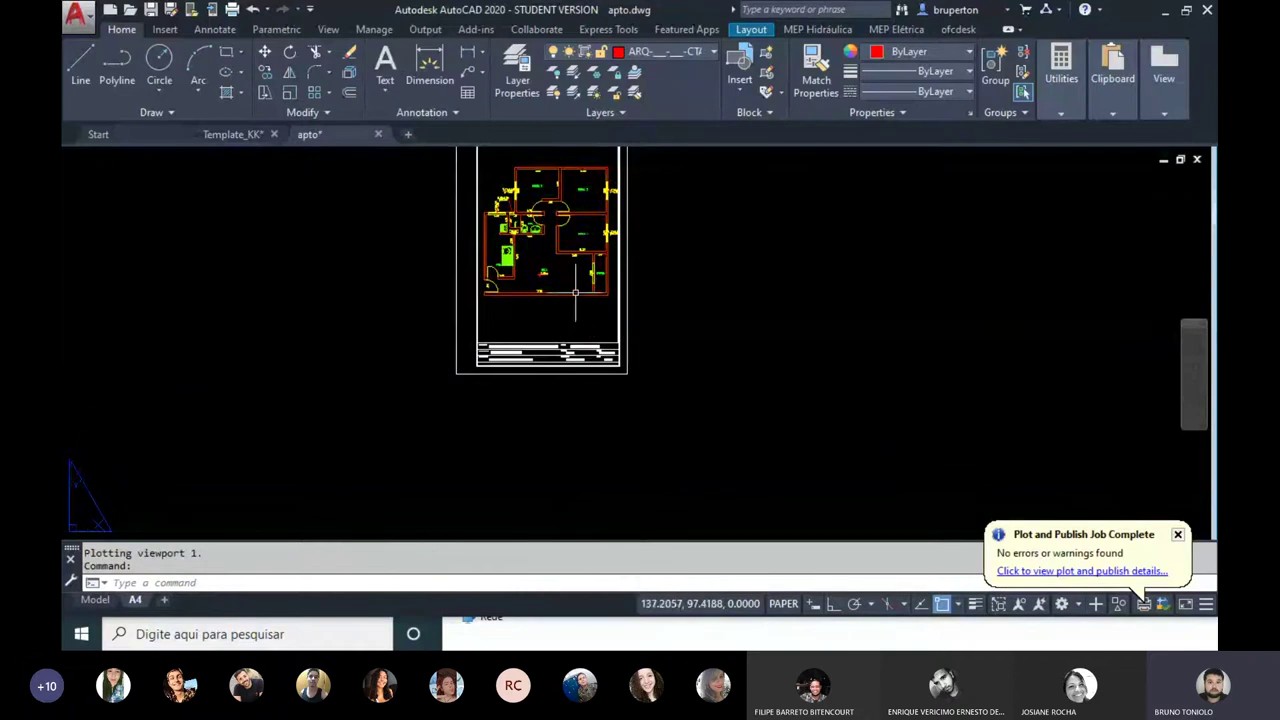
left_click(85, 599)
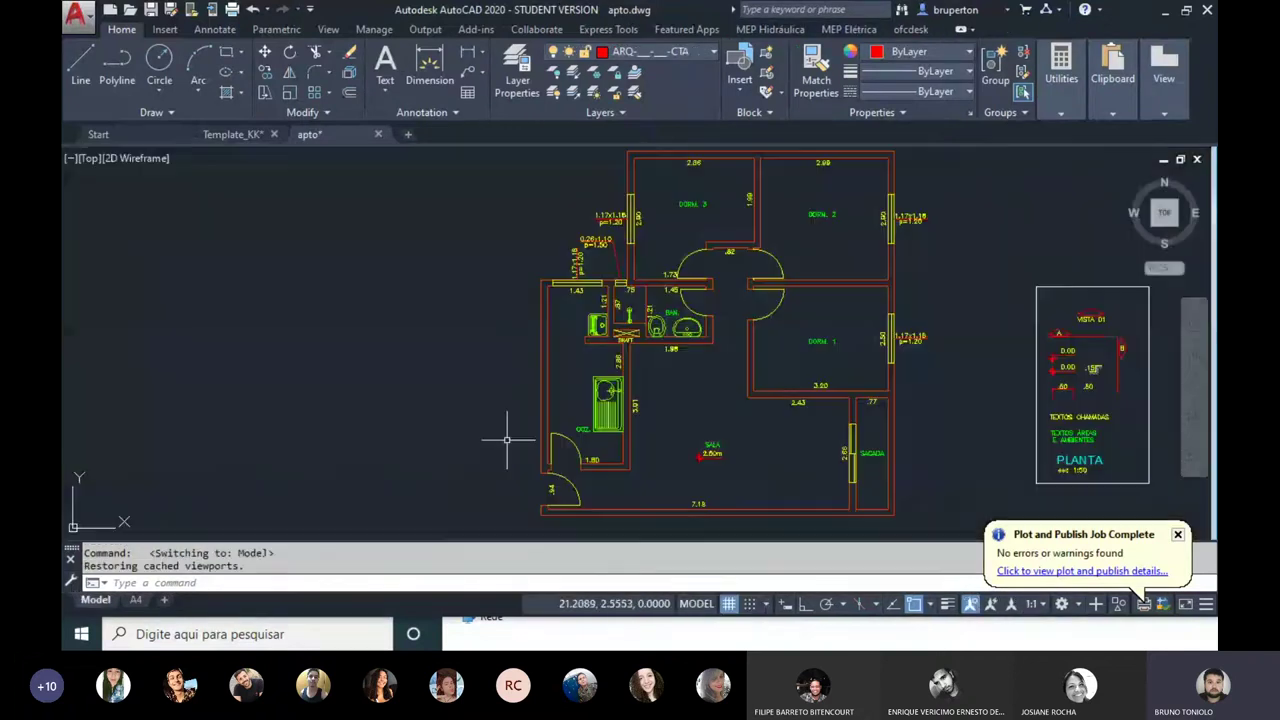
scroll(507, 438, "down", 2)
left_click(432, 218)
left_click(820, 538)
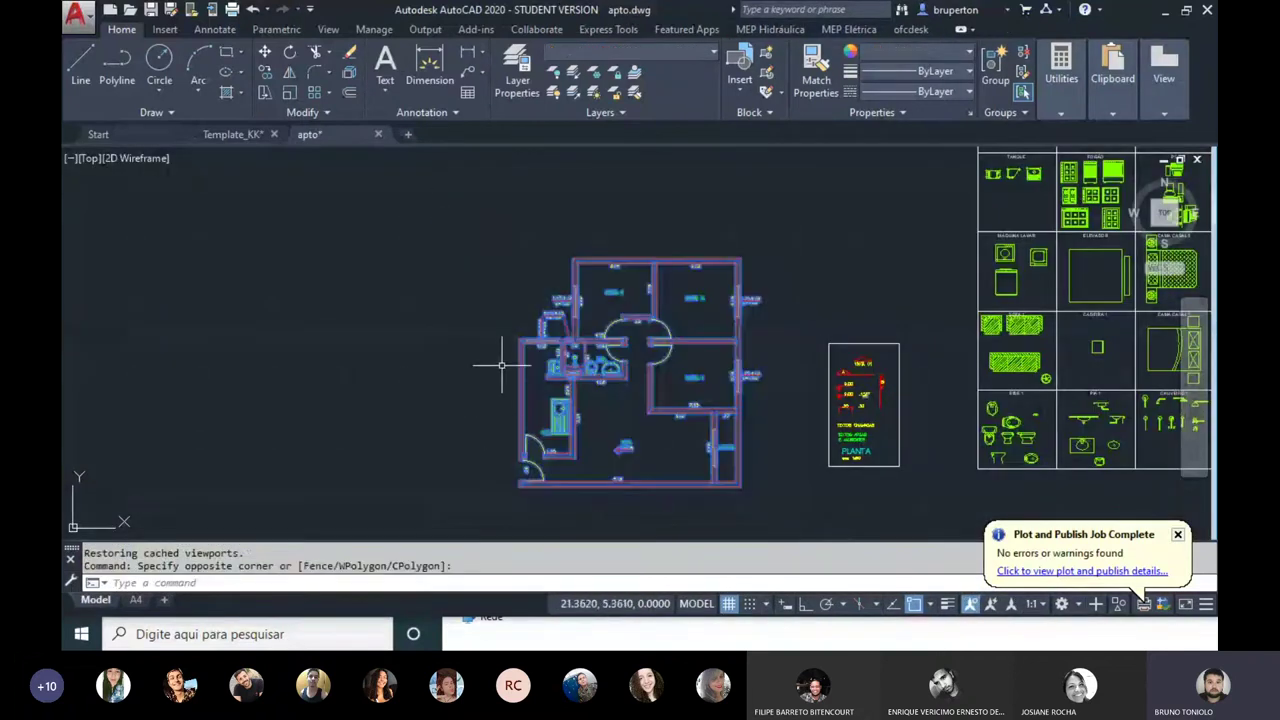
key("Escape")
left_click(462, 213)
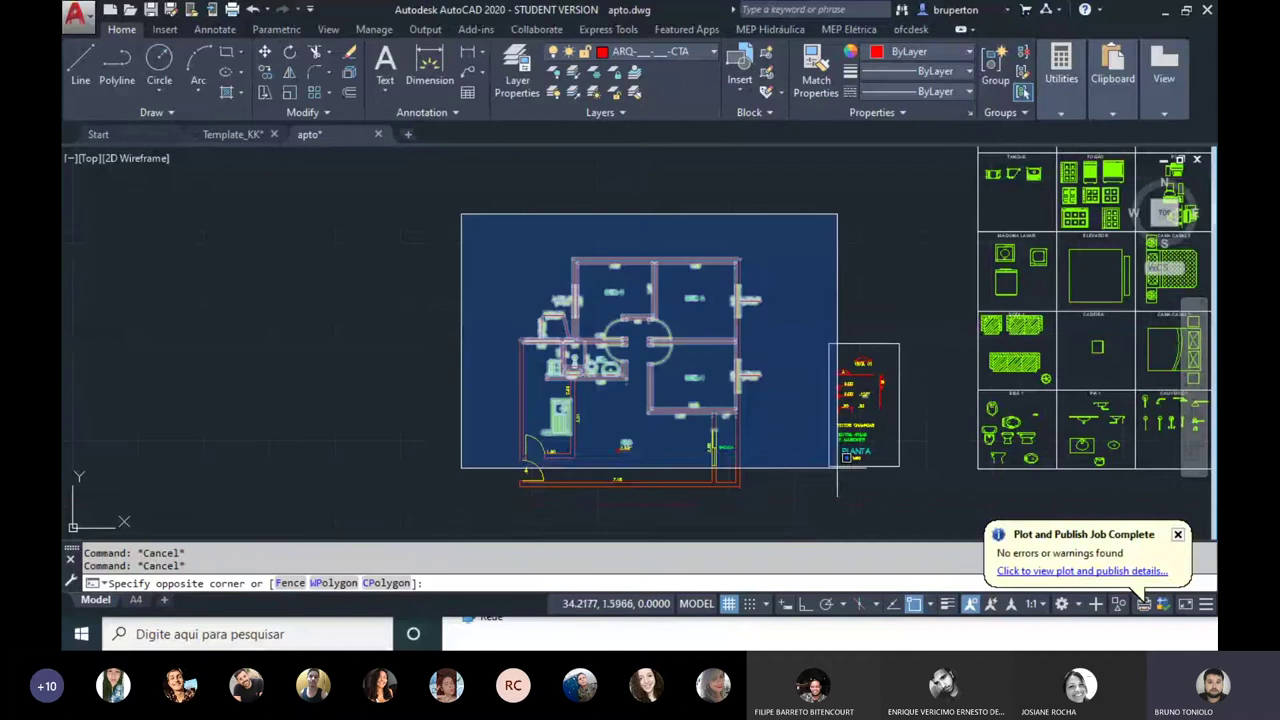
left_click(842, 538)
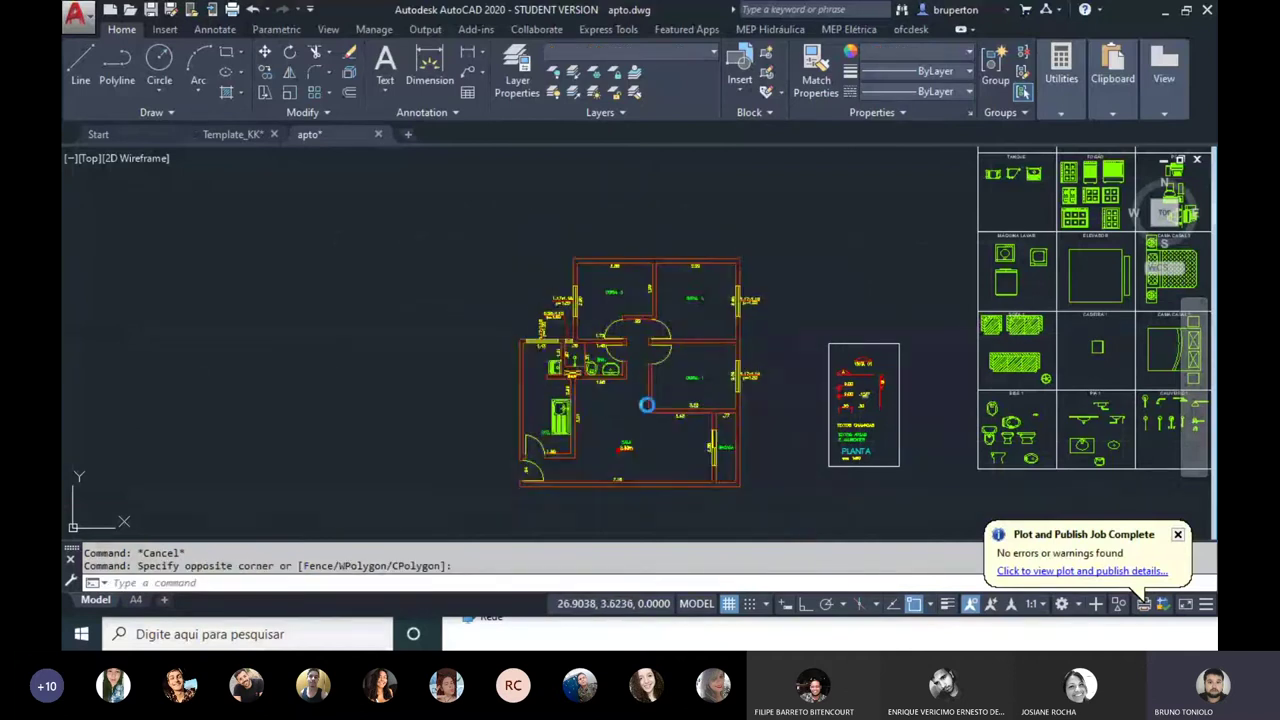
Step: Paste the copied floor plan into Template_KK's model space, left of the block library
left_click(238, 134)
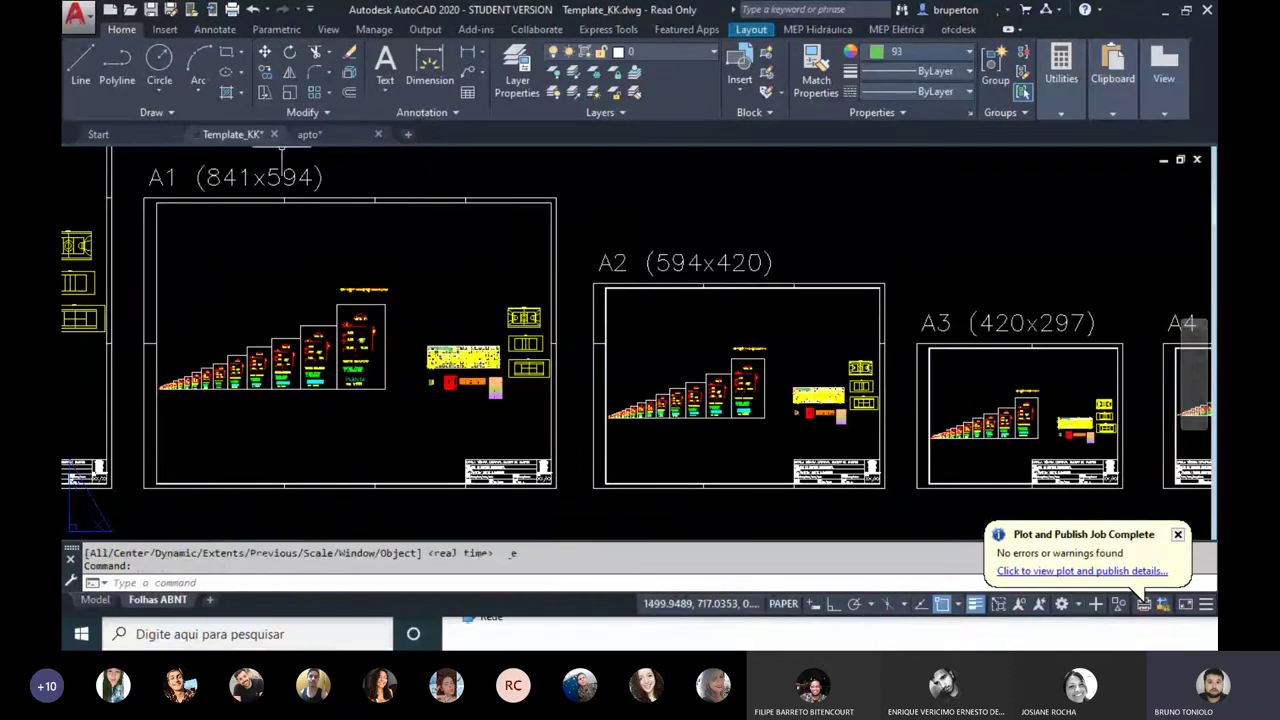
left_click(93, 599)
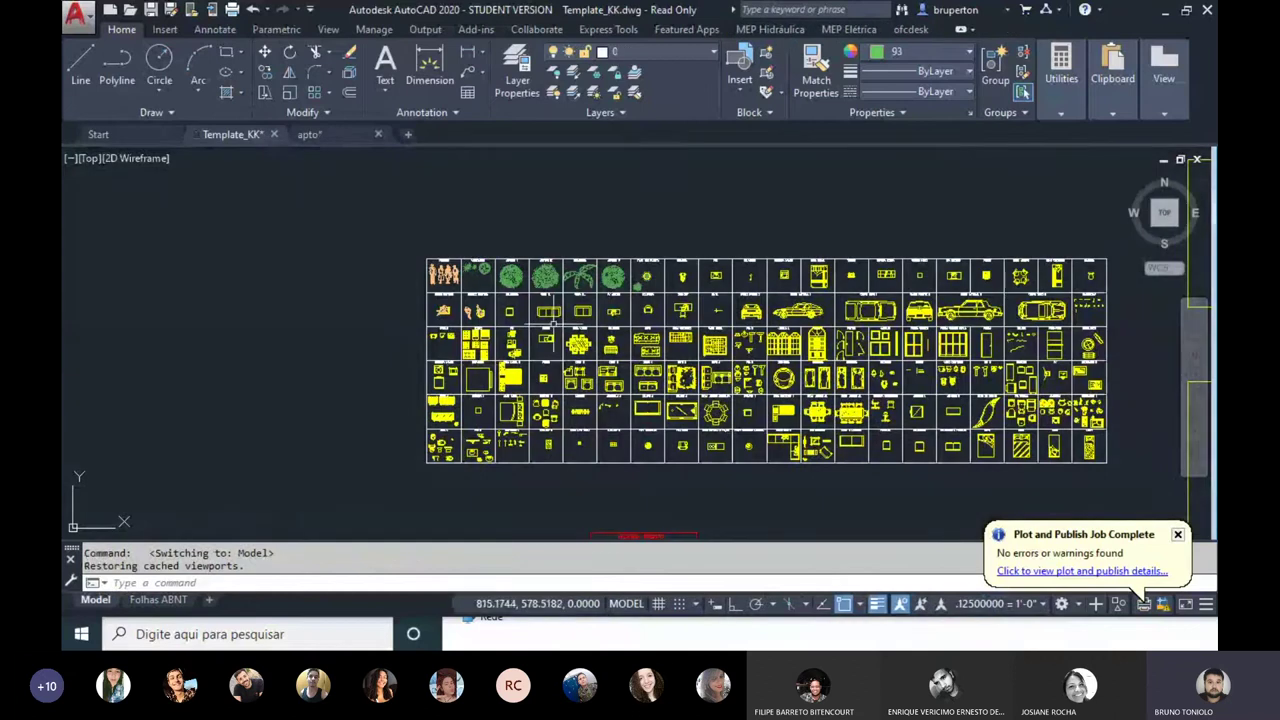
scroll(600, 340, "down", 2)
key("ctrl+v")
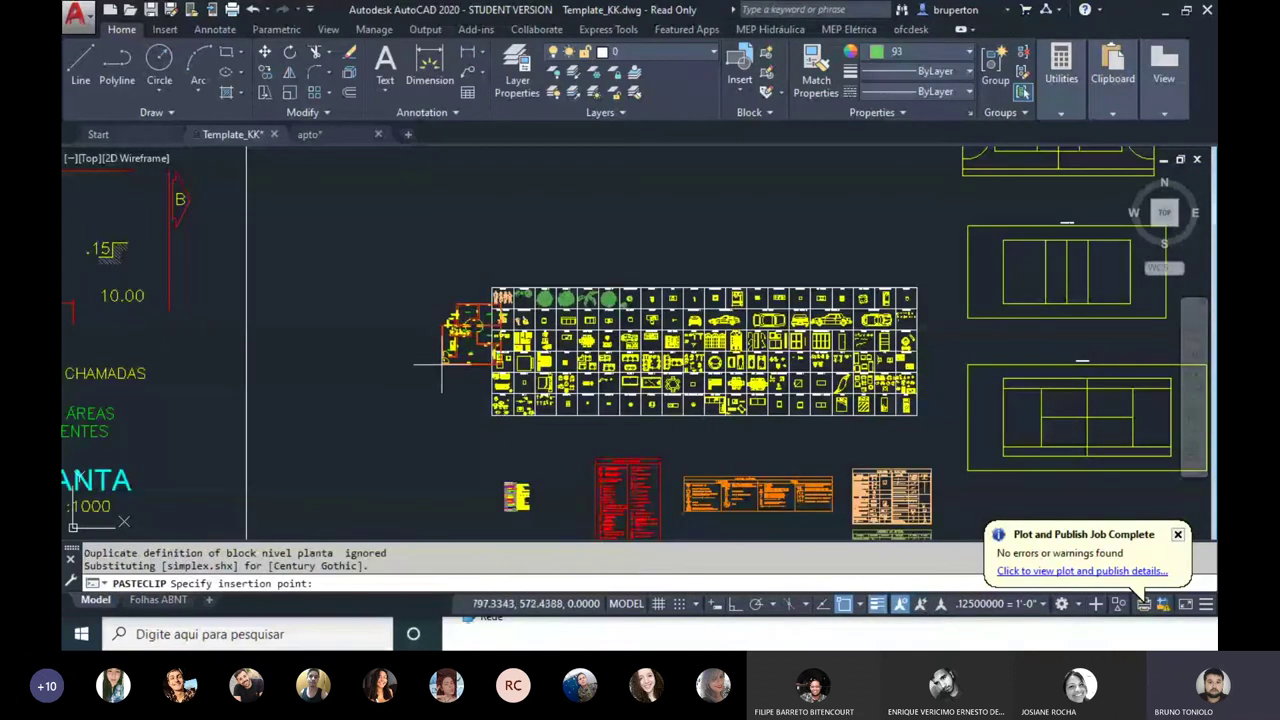
scroll(336, 300, "up", 3)
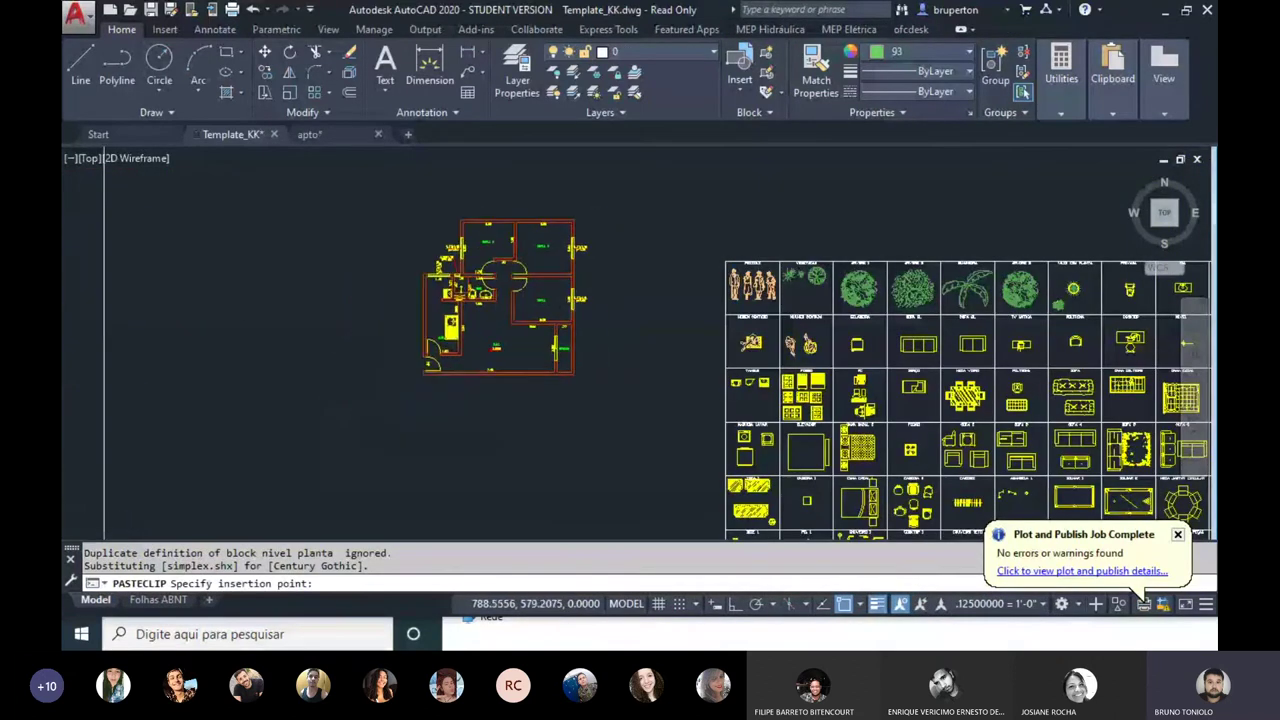
scroll(382, 377, "down", 6)
scroll(703, 455, "up", 2)
scroll(600, 420, "up", 3)
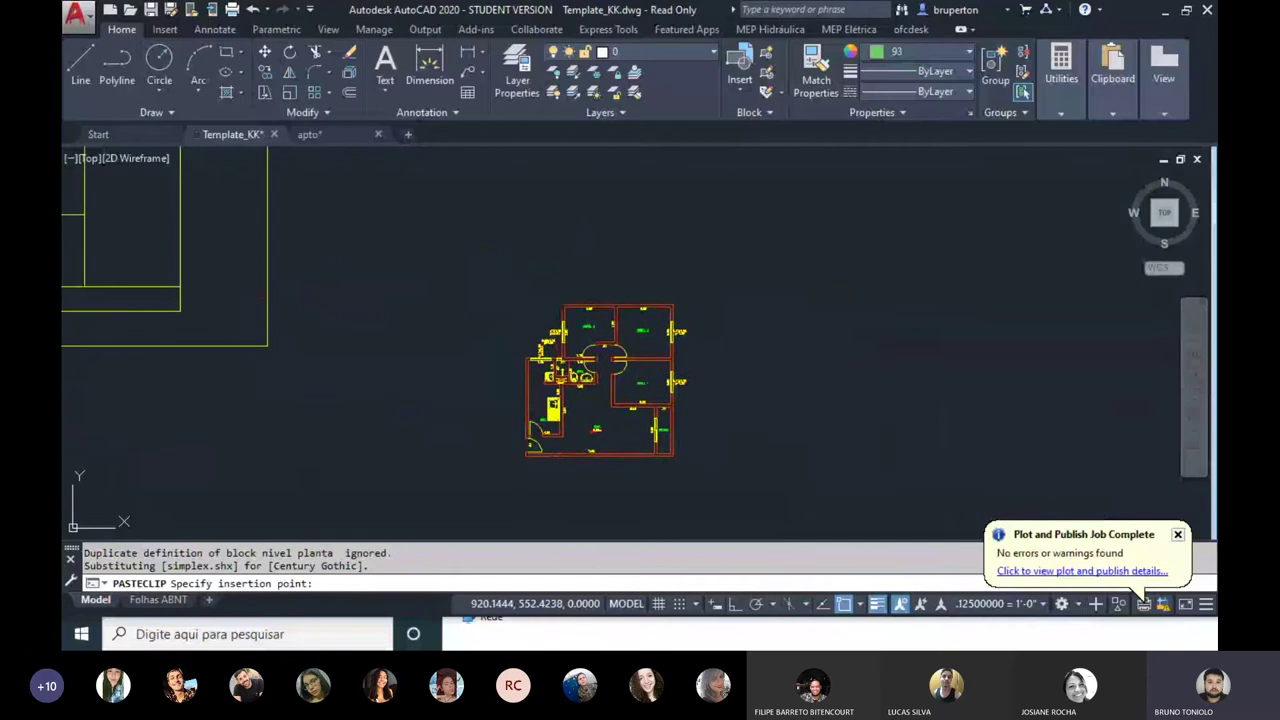
left_click(578, 378)
Step: Delete the 2.60m mark in the SALA room of the pasted plan
scroll(578, 375, "up", 5)
scroll(460, 352, "up", 1)
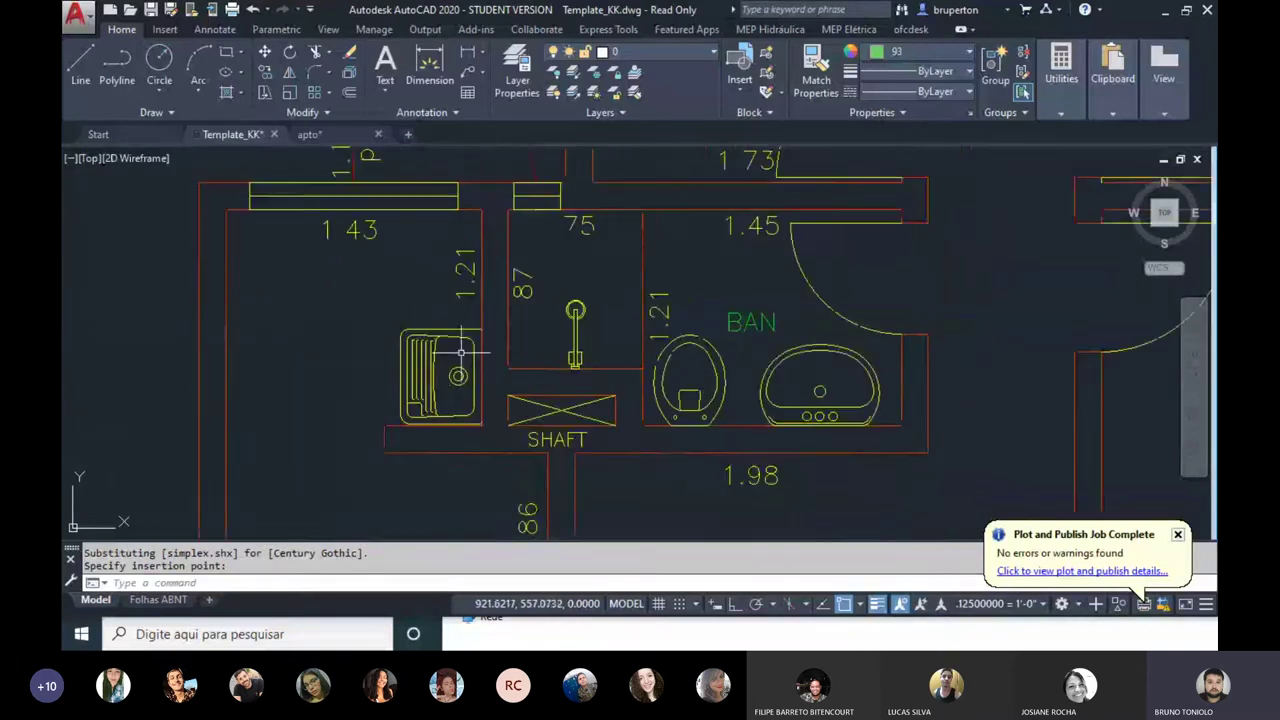
scroll(438, 326, "down", 2)
scroll(432, 318, "up", 2)
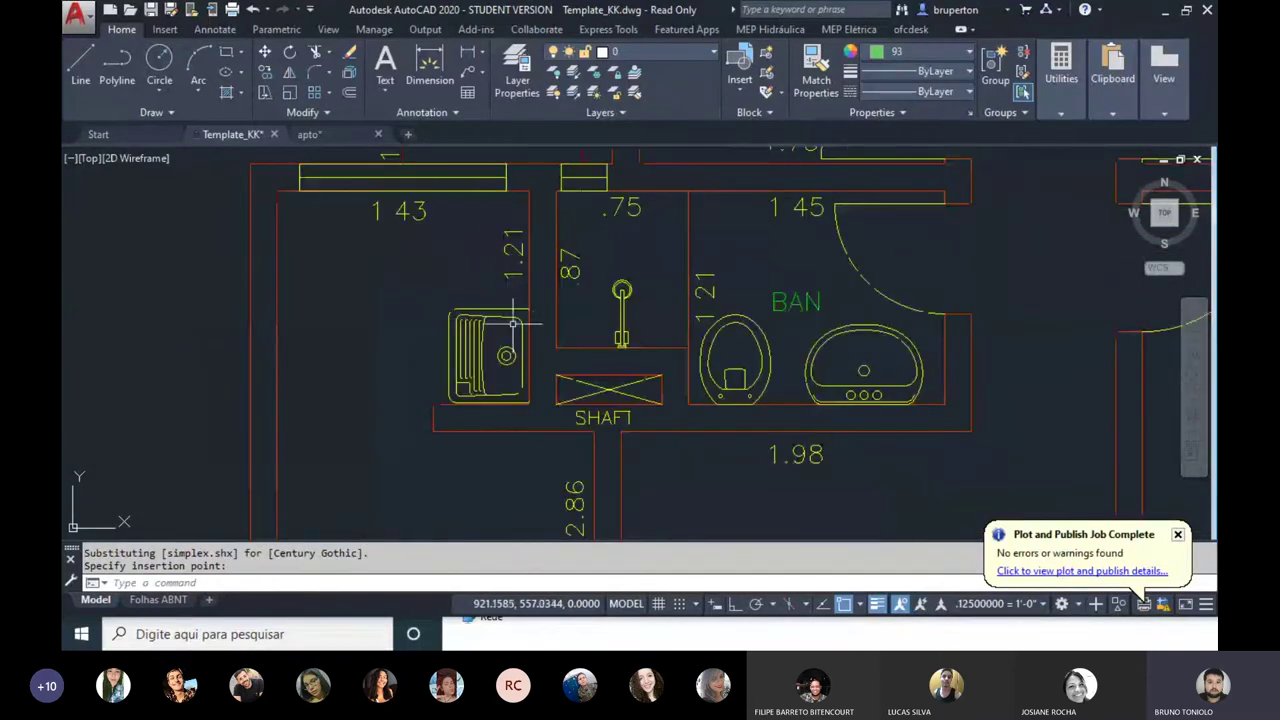
scroll(513, 322, "down", 2)
scroll(563, 186, "up", 2)
left_click(703, 467)
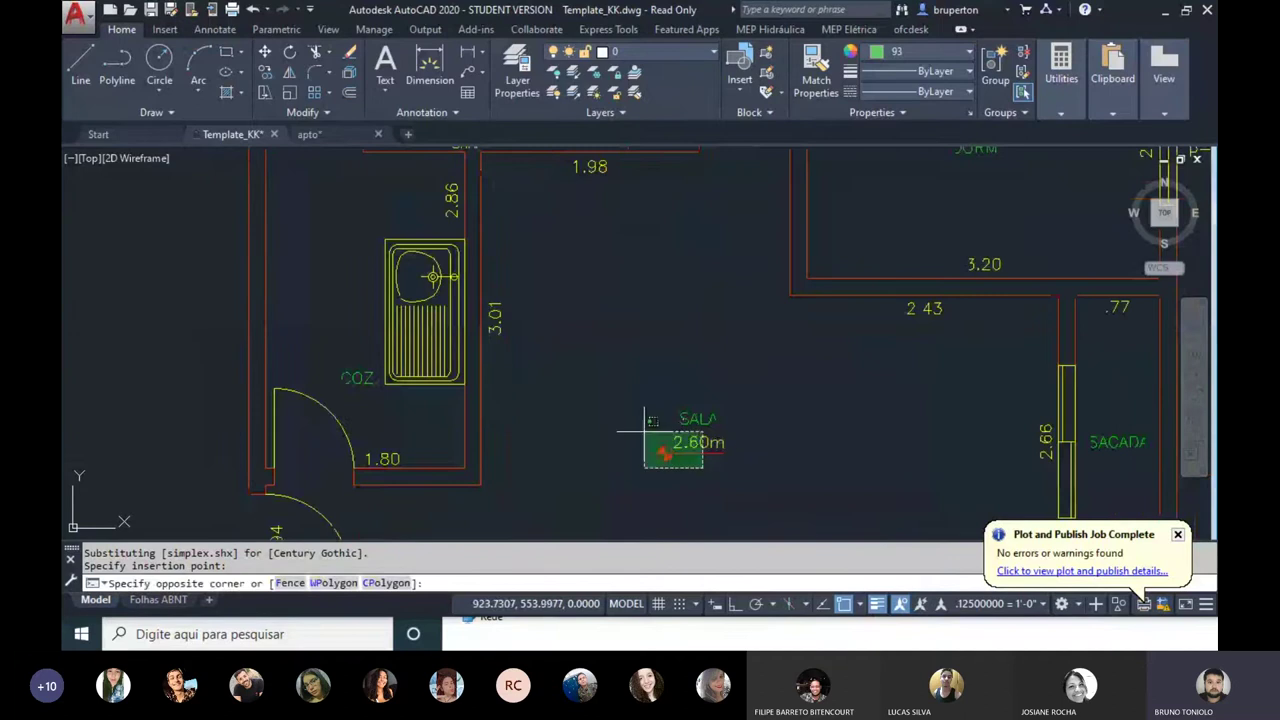
left_click(645, 432)
key("Delete")
Step: Pan over the pasted plan to review DORM 3, DORM 2 and the top room dimensions
scroll(626, 437, "down", 1)
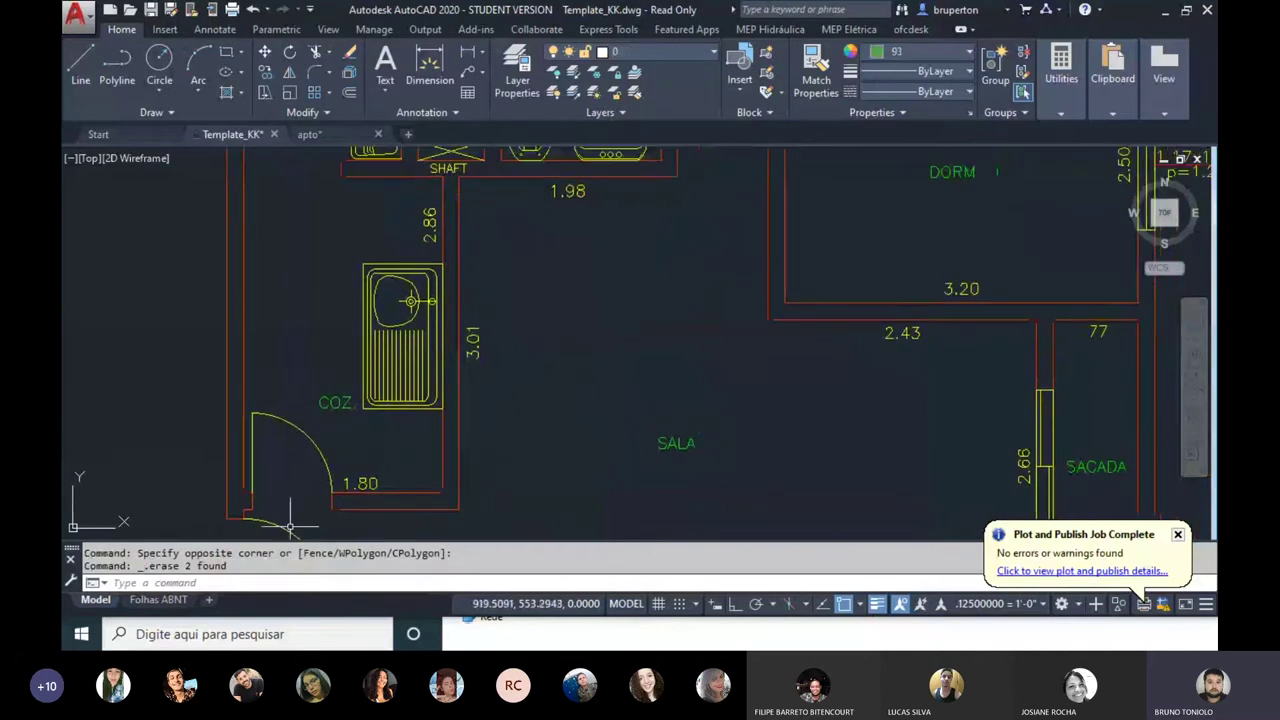
scroll(500, 366, "down", 2)
scroll(562, 380, "up", 1)
middle_click_drag(567, 279, 567, 358)
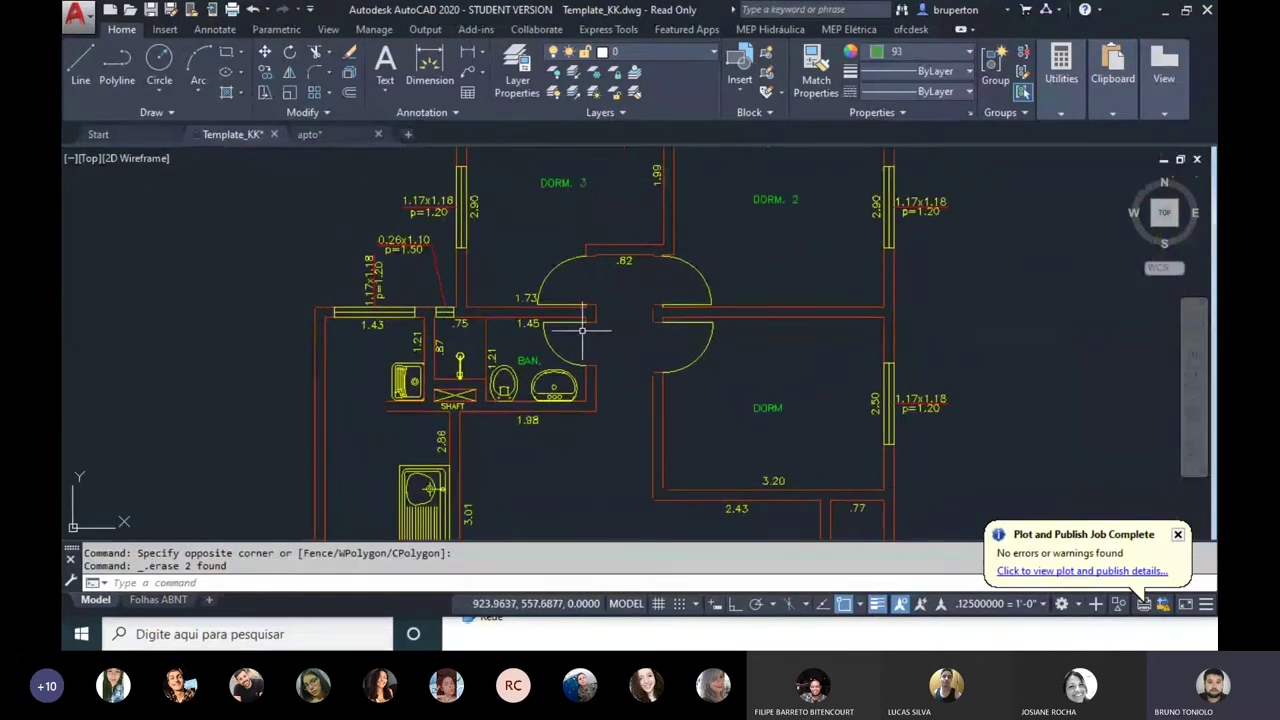
middle_click_drag(517, 300, 491, 357)
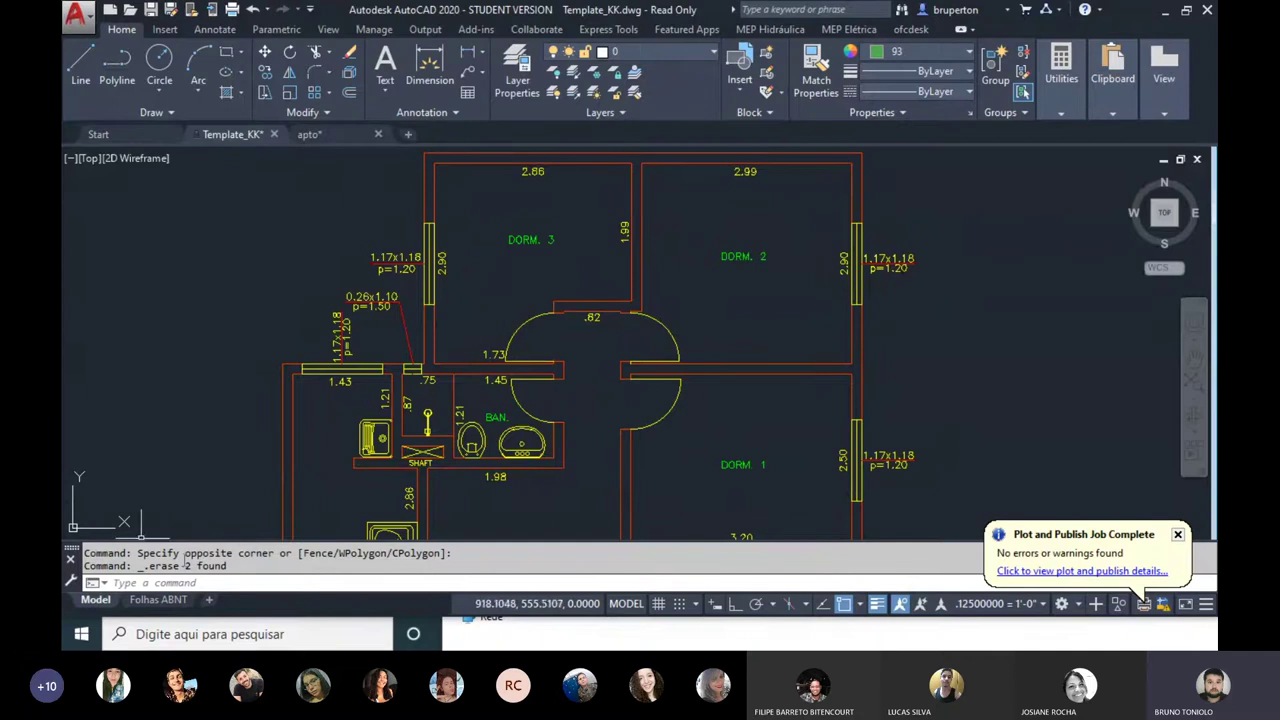
middle_click_drag(555, 261, 637, 305)
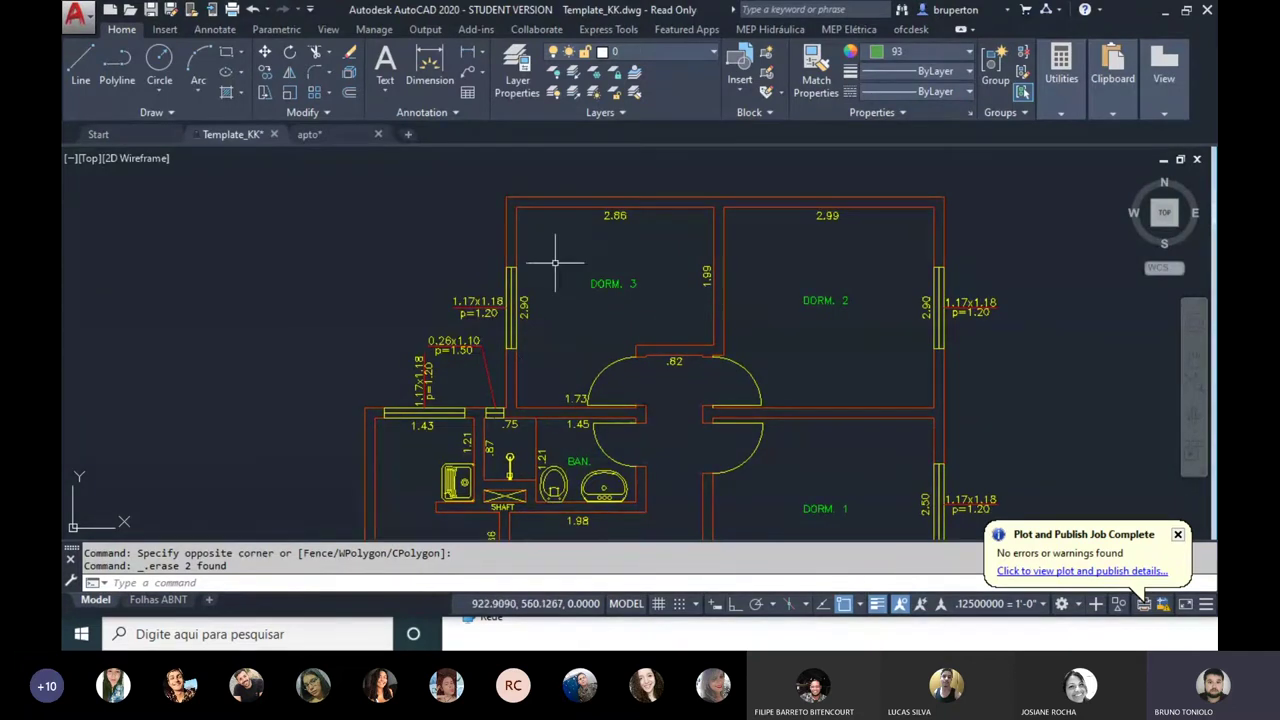
Step: Pan past the tennis-court drawings and centre the block-library sheet in view
middle_click_drag(572, 270, 743, 271)
scroll(594, 289, "down", 5)
scroll(594, 289, "up", 3)
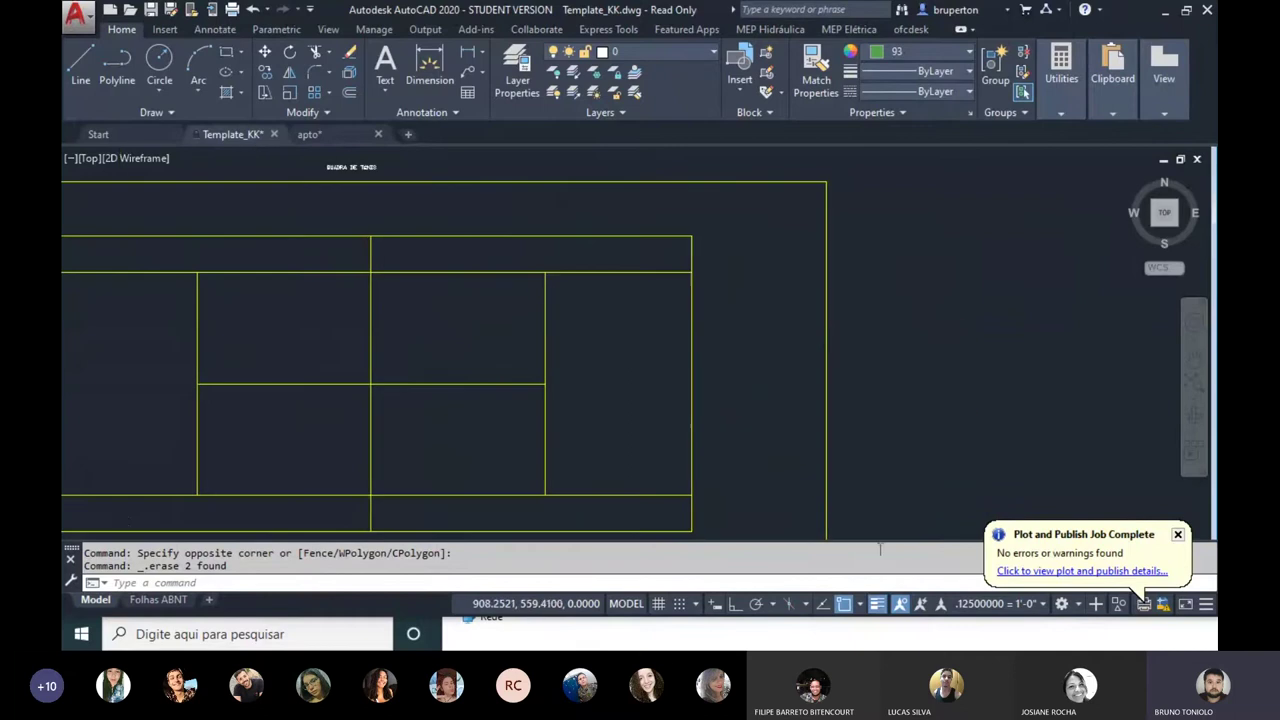
scroll(554, 326, "down", 2)
scroll(554, 326, "down", 2)
middle_click_drag(554, 326, 800, 320)
scroll(548, 226, "up", 3)
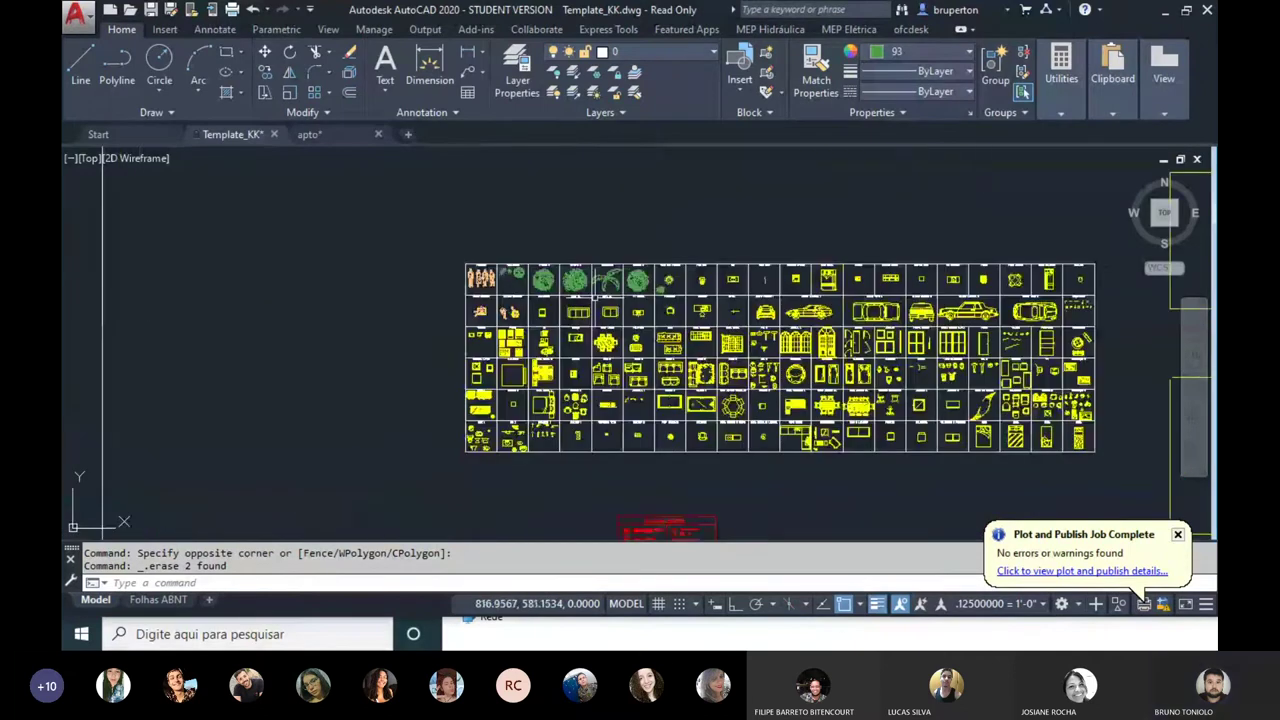
scroll(548, 226, "up", 2)
middle_click_drag(548, 226, 431, 204)
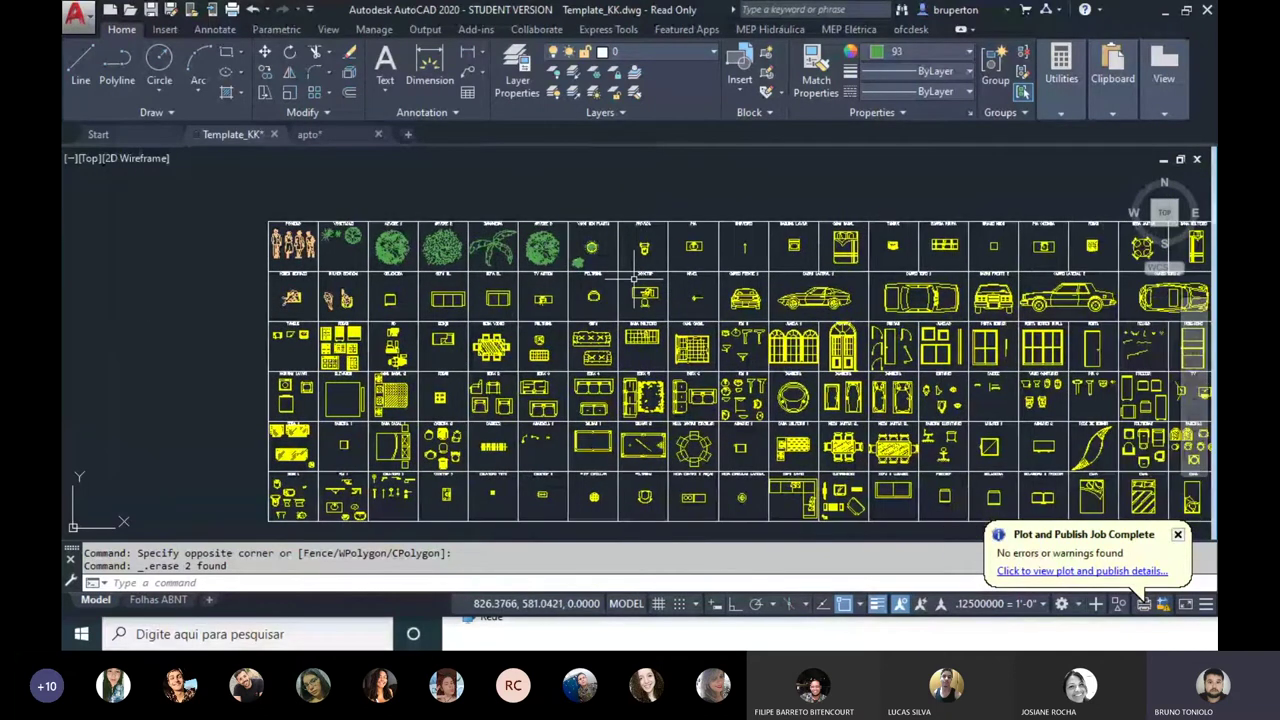
scroll(543, 300, "down", 2)
middle_click_drag(683, 233, 823, 277)
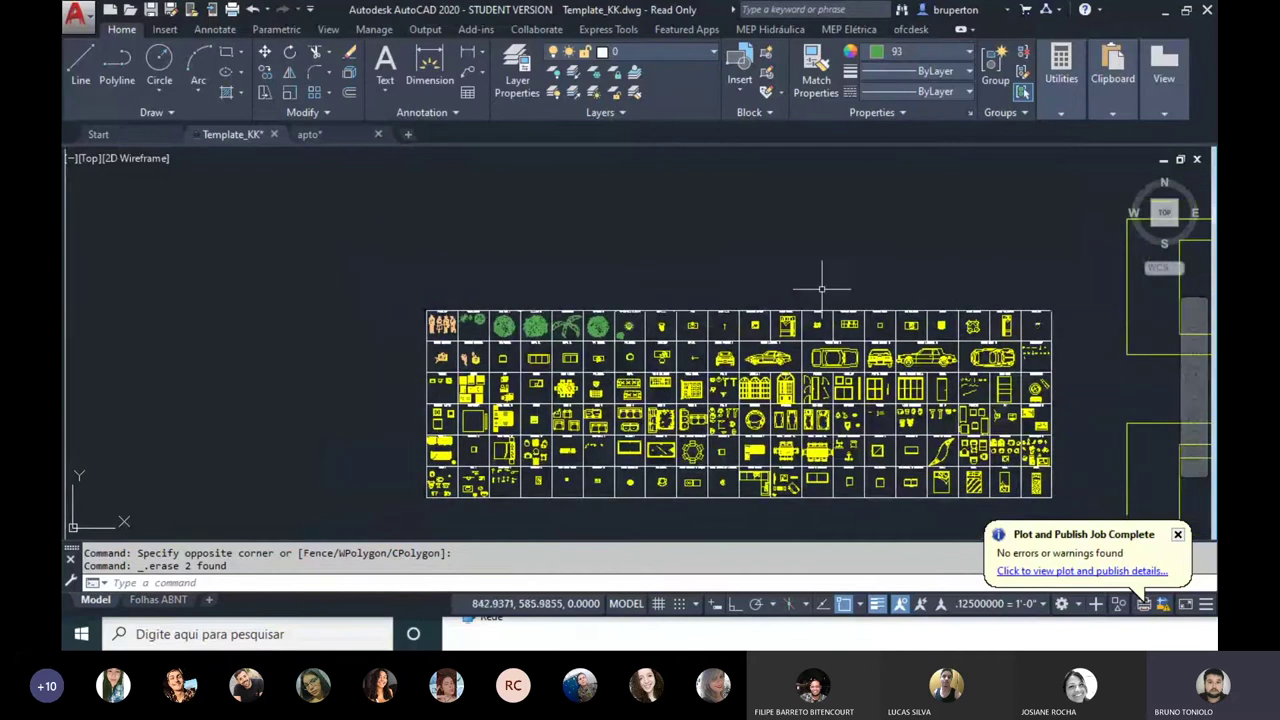
Step: Look over the drawings right of the library, the texts, PLANTA legend and VISTA 01 views
scroll(503, 223, "up", 1)
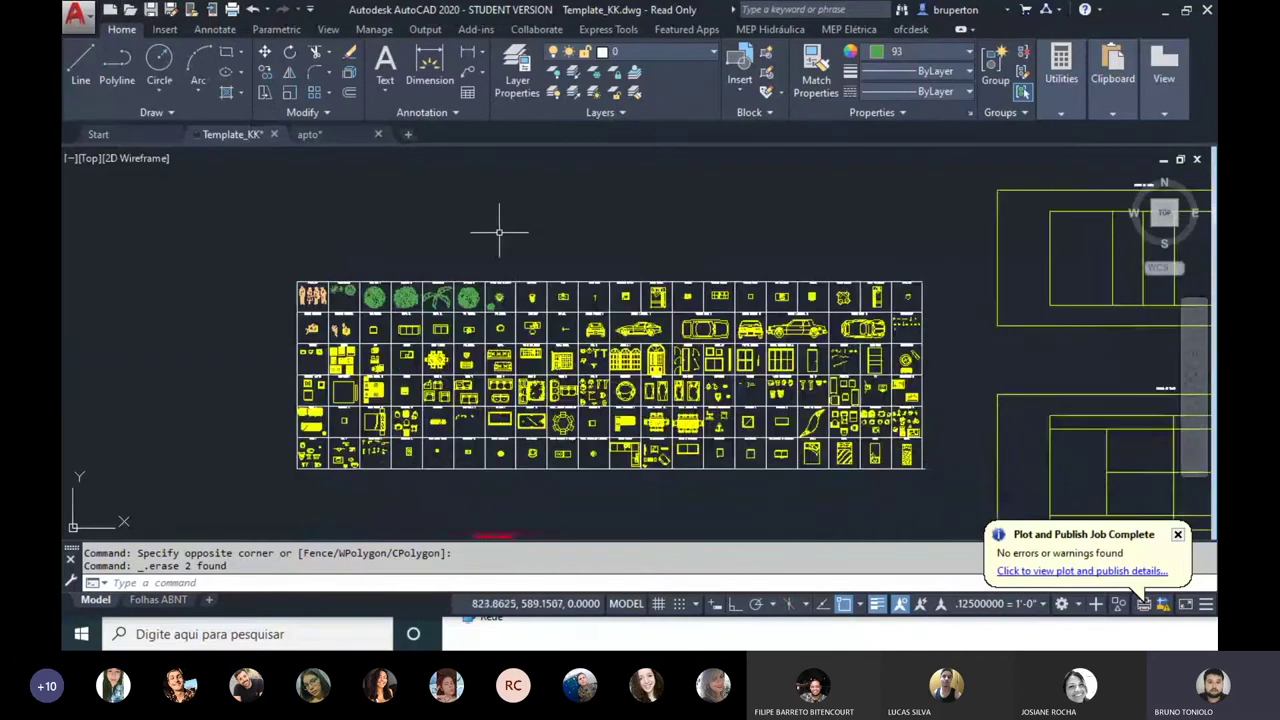
scroll(560, 297, "up", 1)
middle_click_drag(1008, 321, 618, 308)
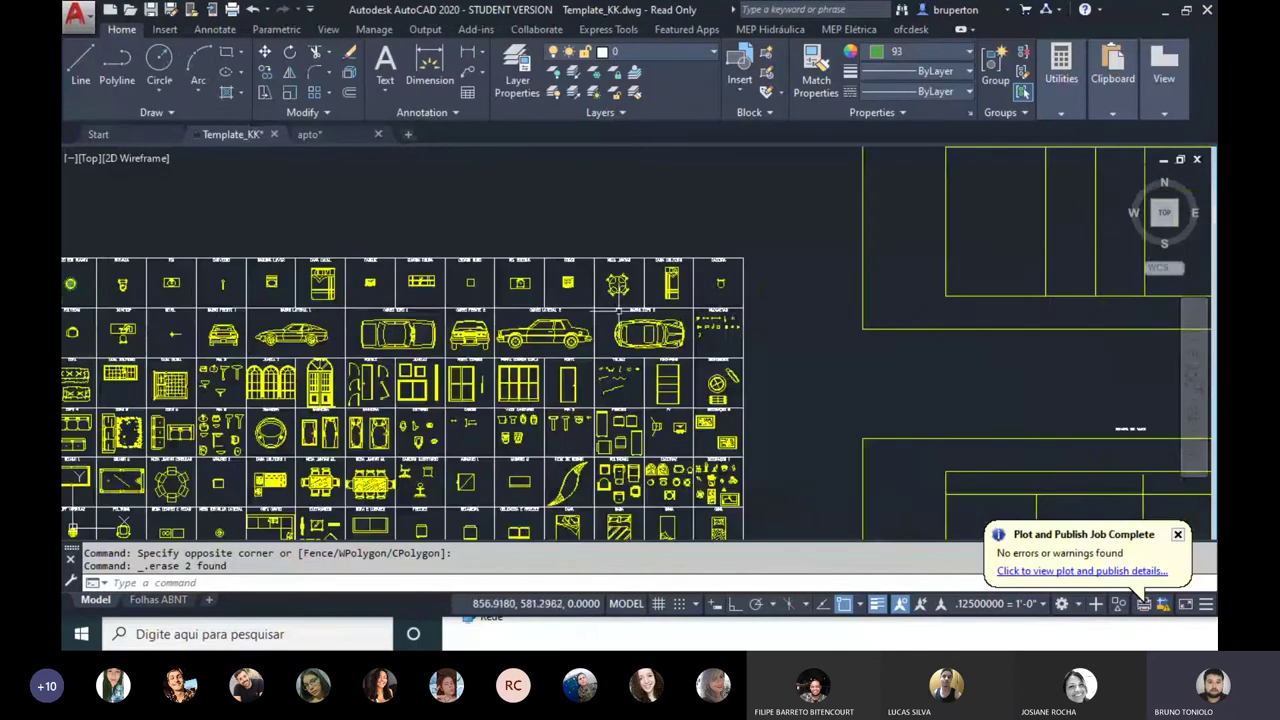
scroll(643, 300, "down", 1)
scroll(607, 310, "down", 2)
middle_click_drag(330, 310, 529, 315)
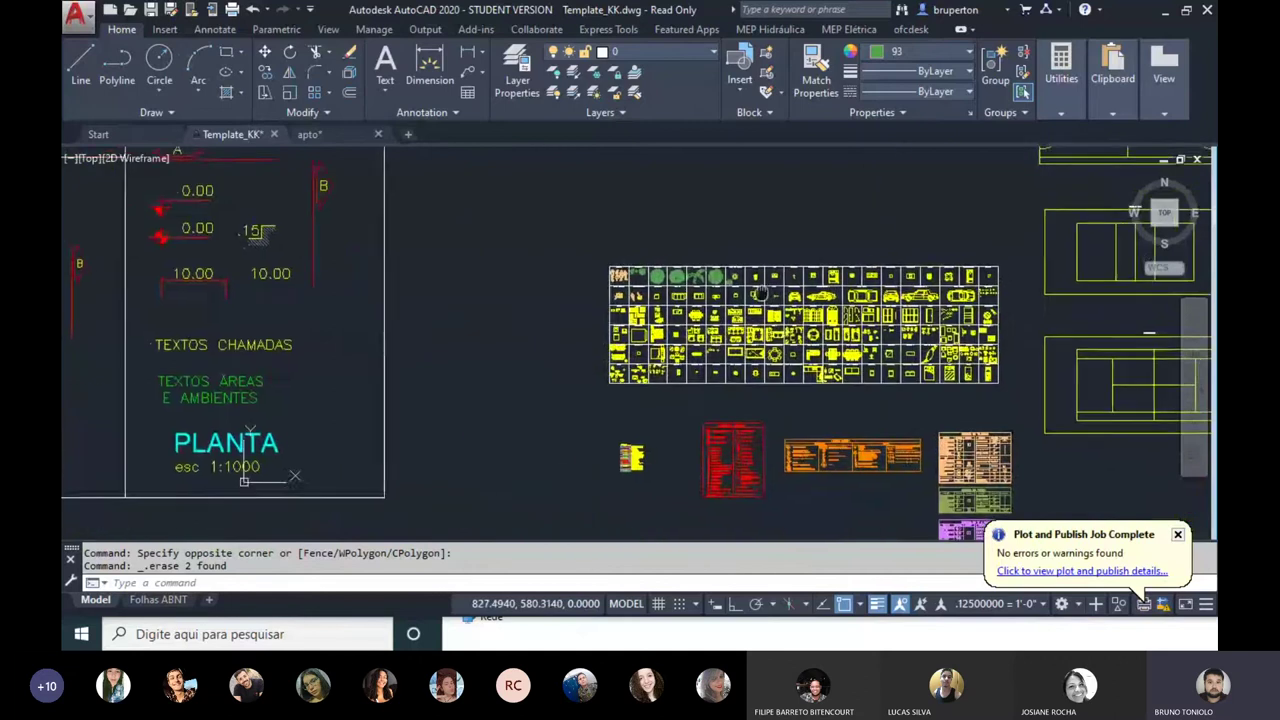
mouse_move(64, 221)
middle_mouse_down()
mouse_move(526, 357)
mouse_move(729, 386)
mouse_move(843, 420)
middle_mouse_up()
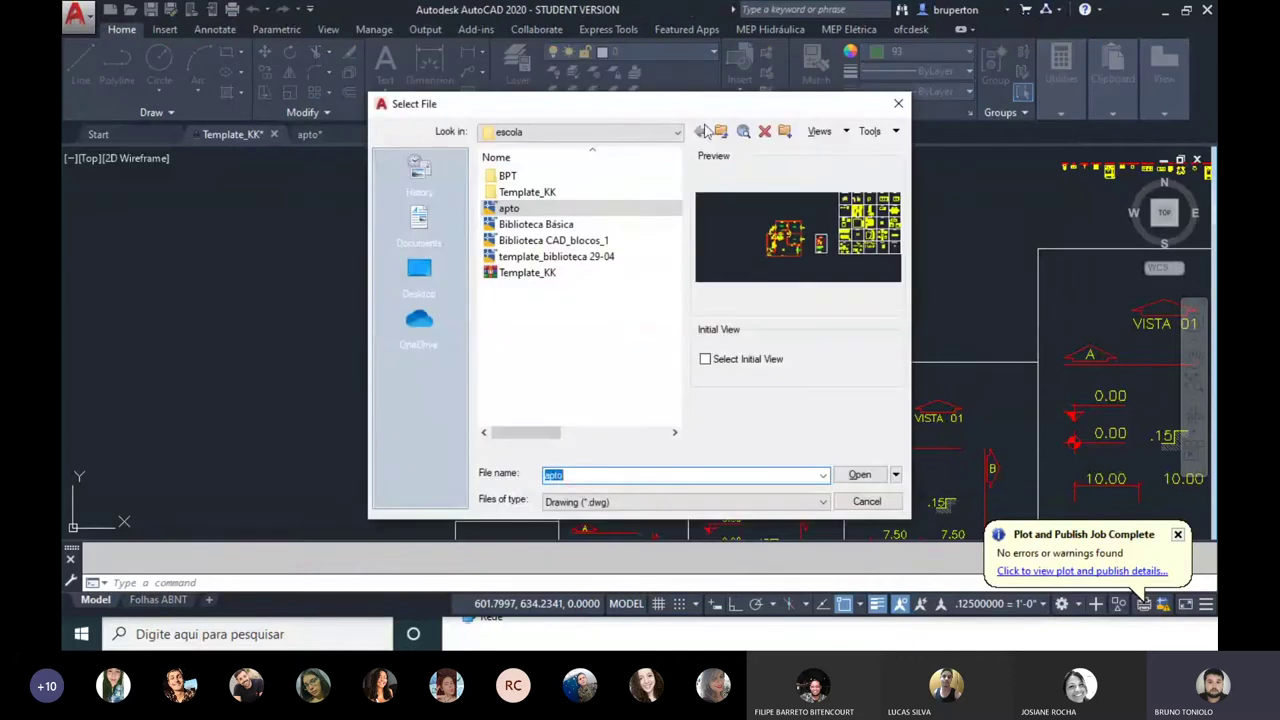
Step: Browse from the D: drive through escola, IACC, Autocad, aulas teste and Diversos to Exemplos de projetos
left_click(705, 131)
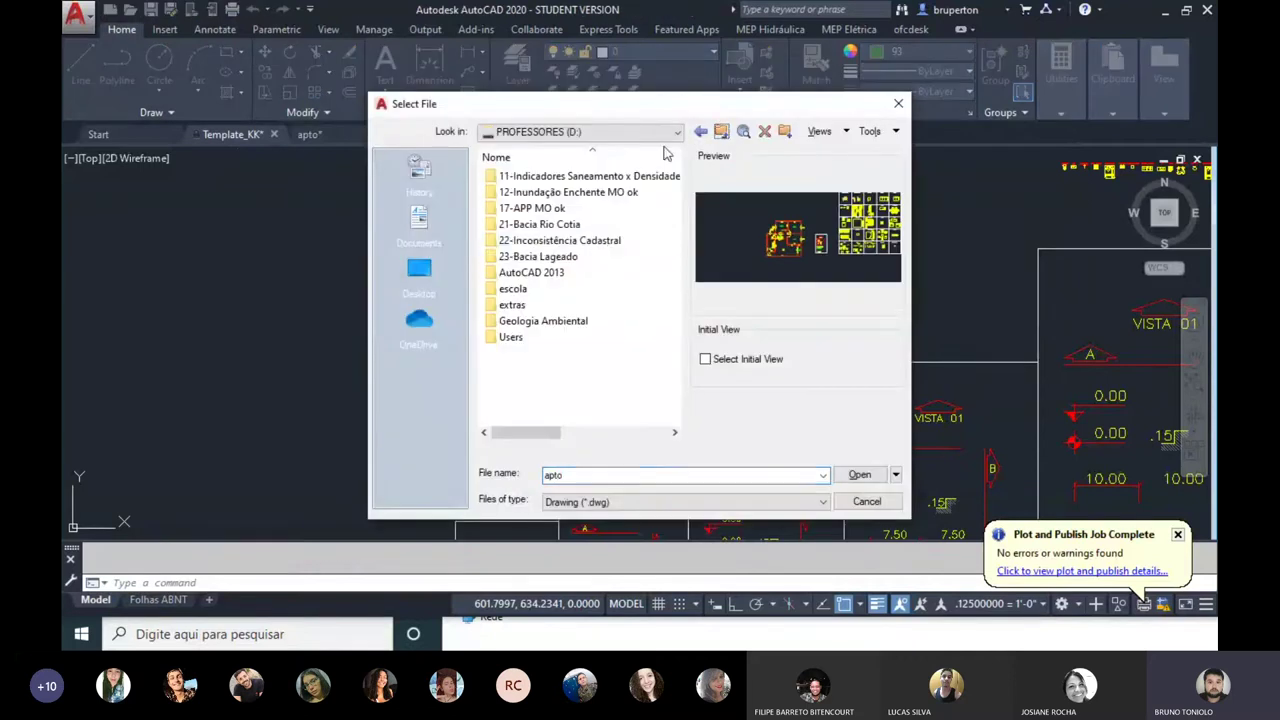
double_click(547, 290)
double_click(508, 176)
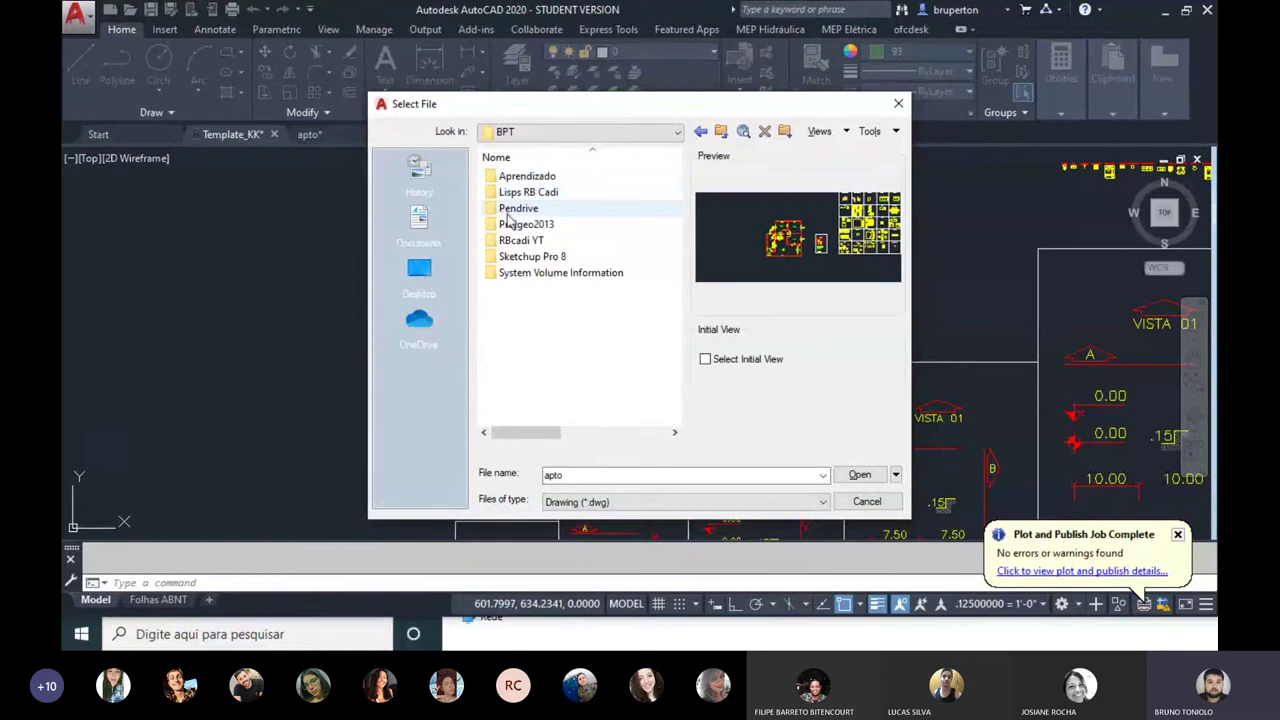
double_click(508, 214)
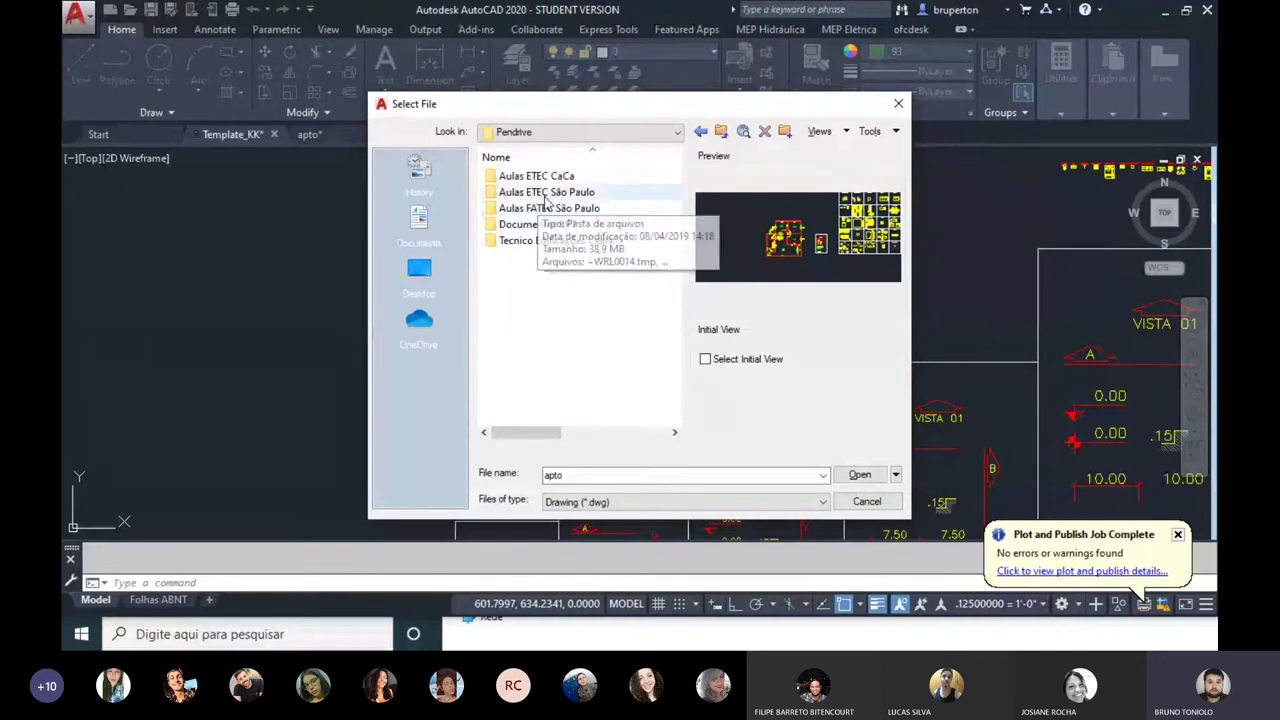
double_click(546, 193)
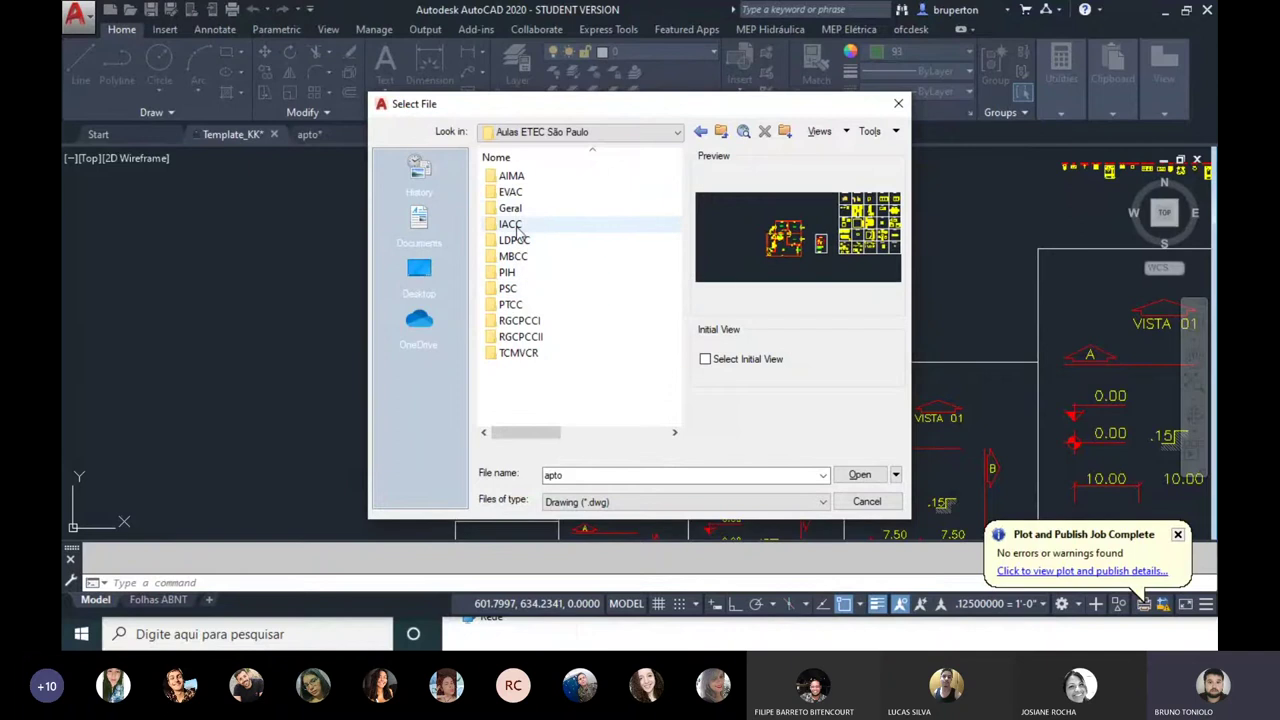
double_click(512, 224)
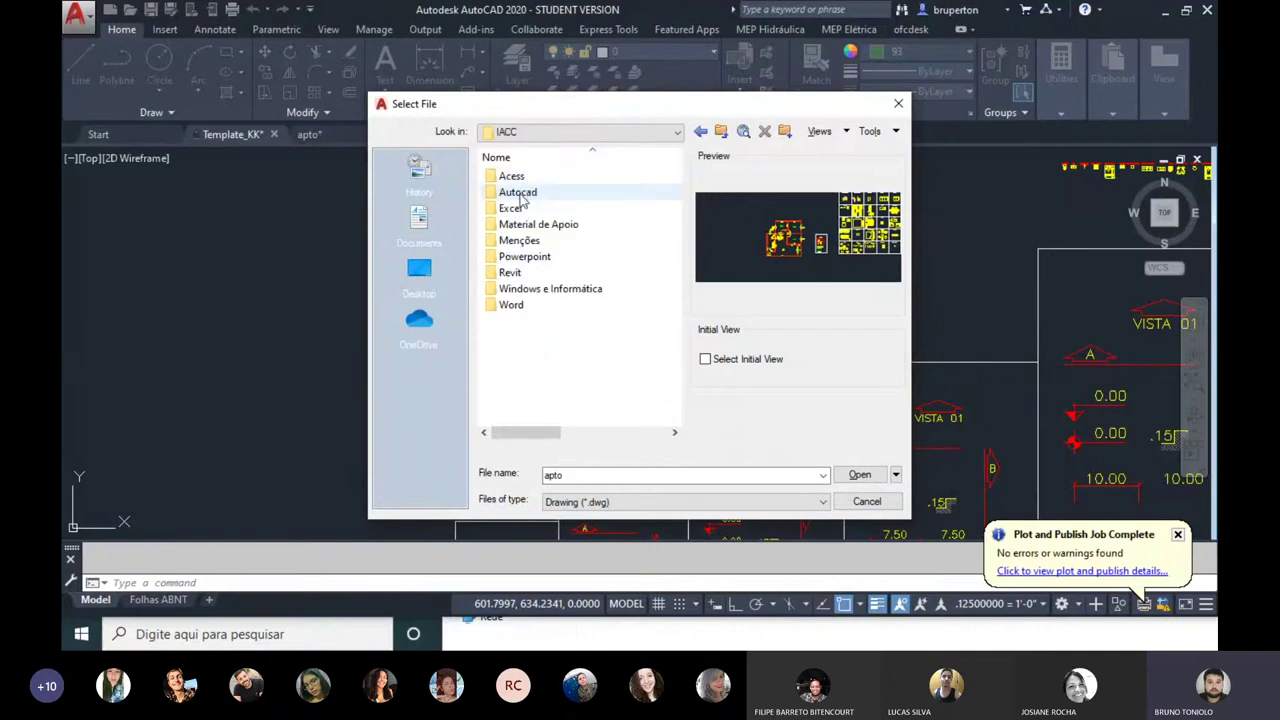
double_click(520, 193)
double_click(518, 176)
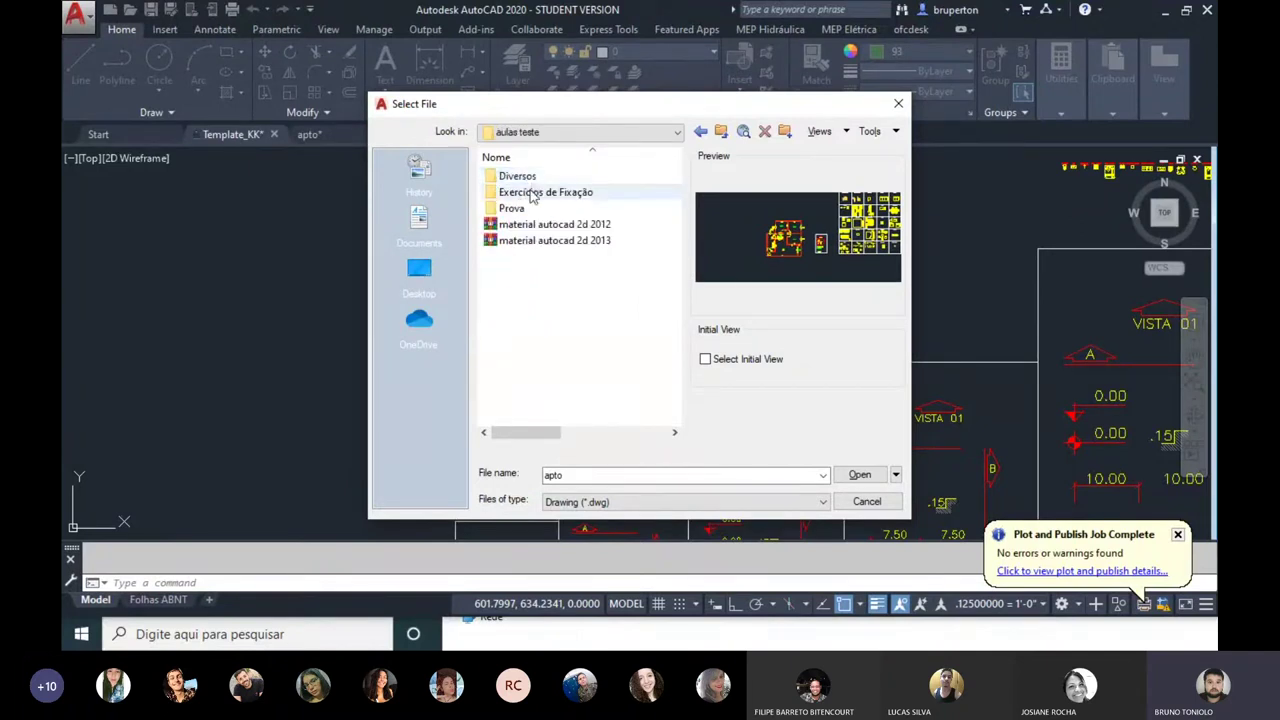
double_click(518, 176)
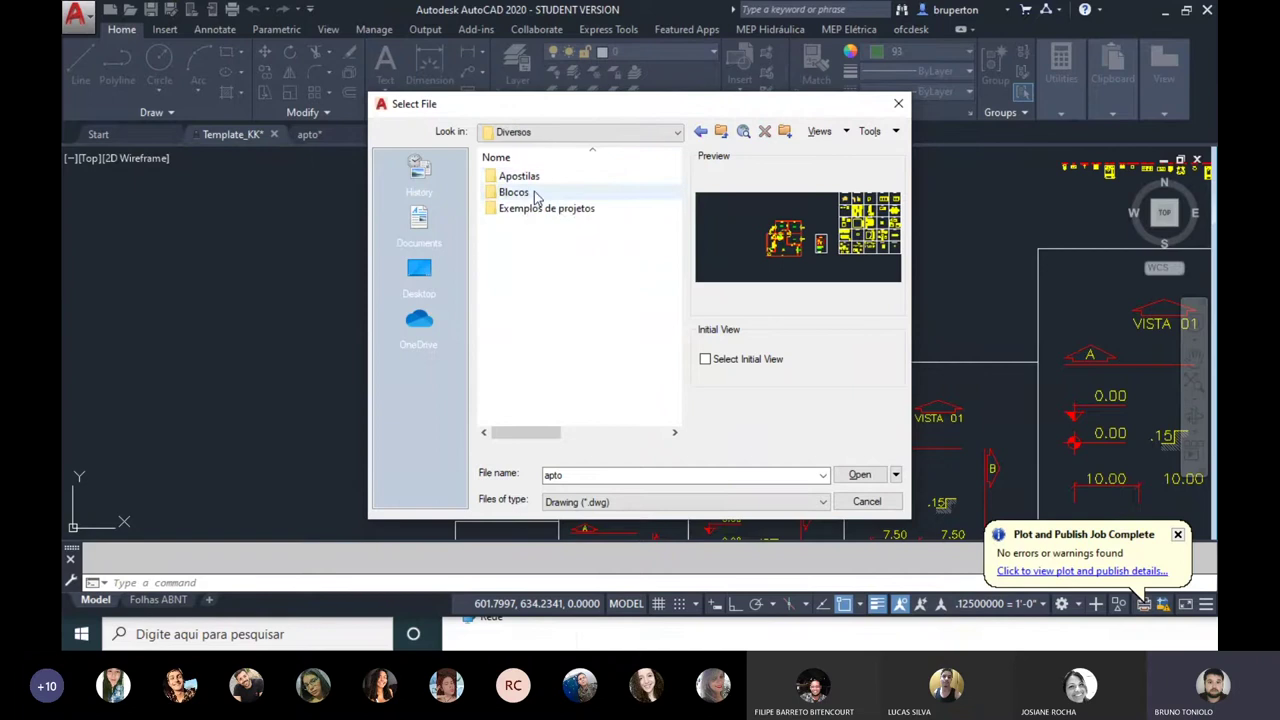
double_click(530, 208)
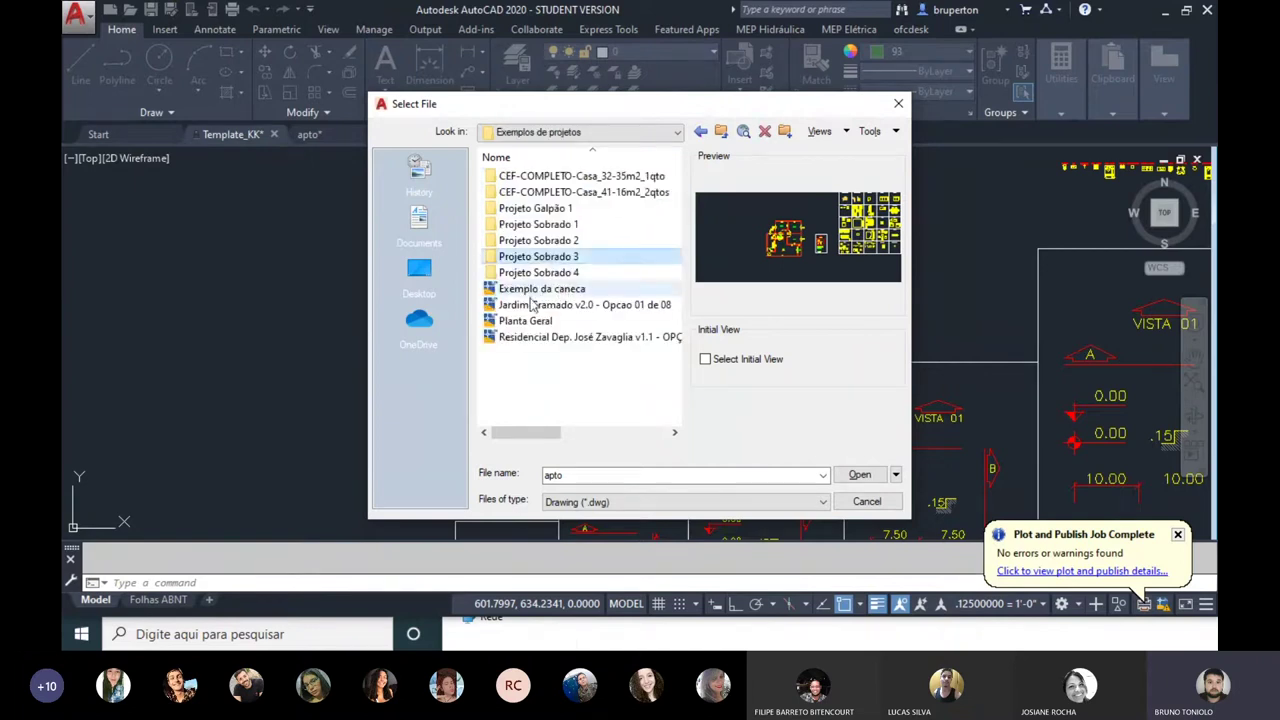
Step: Preview the example drawings and open Planta Geral, accepting the non-student drawing warning
left_click(532, 305)
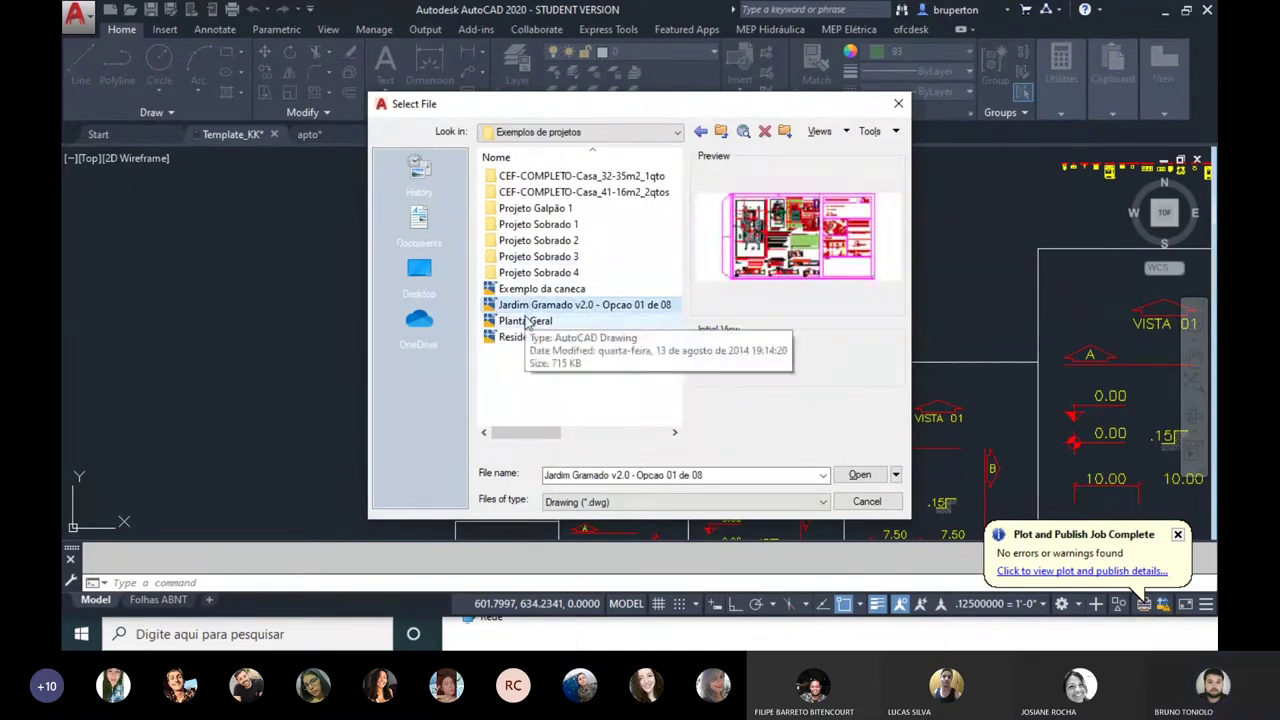
left_click(525, 320)
left_click(527, 334)
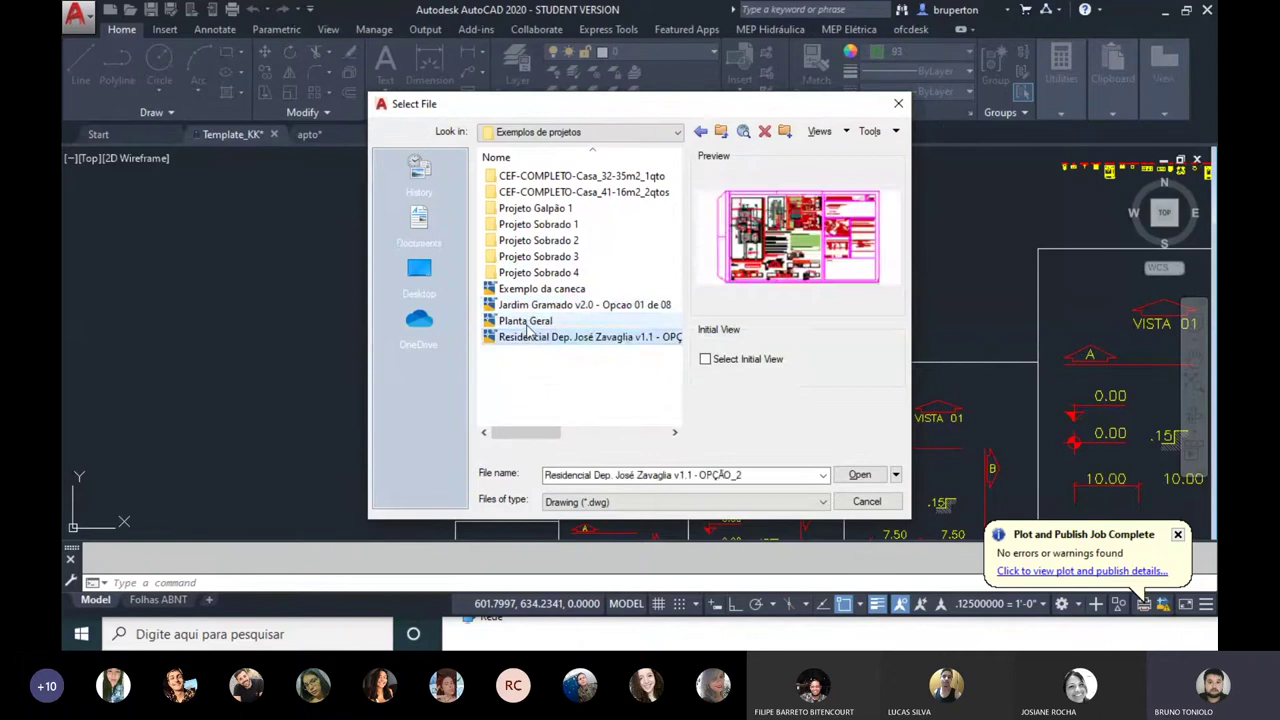
double_click(526, 322)
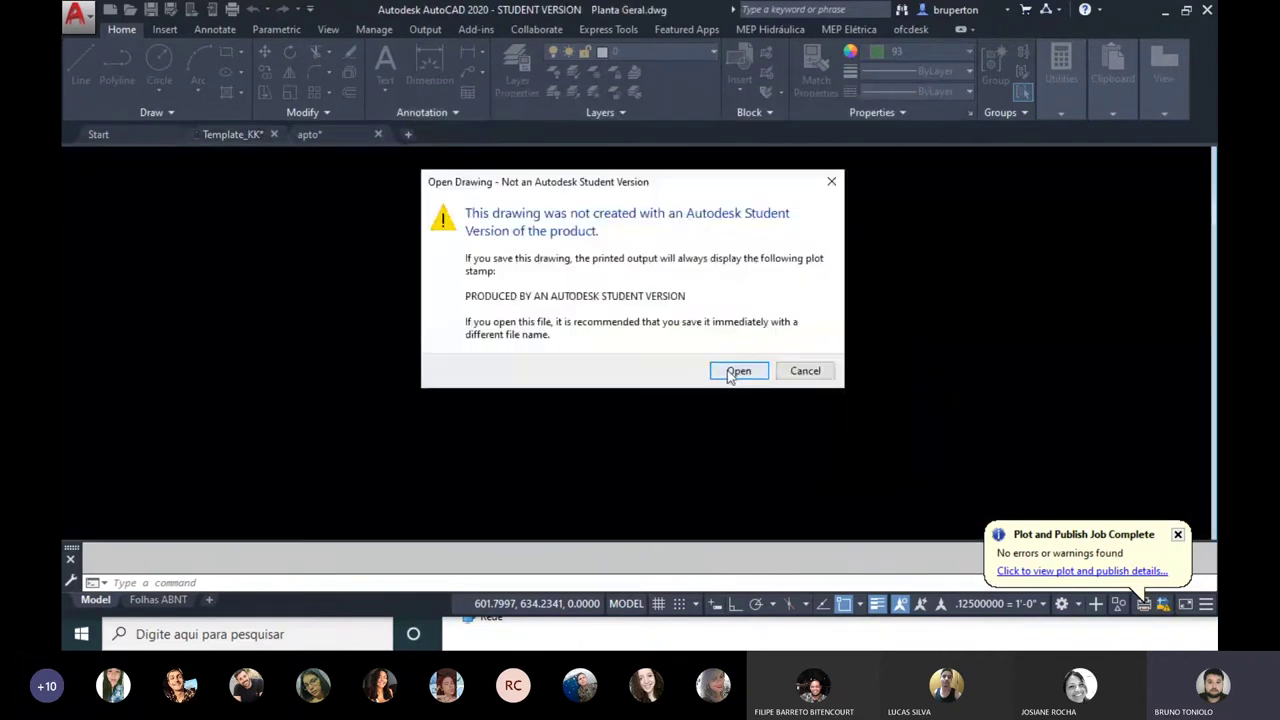
left_click(730, 372)
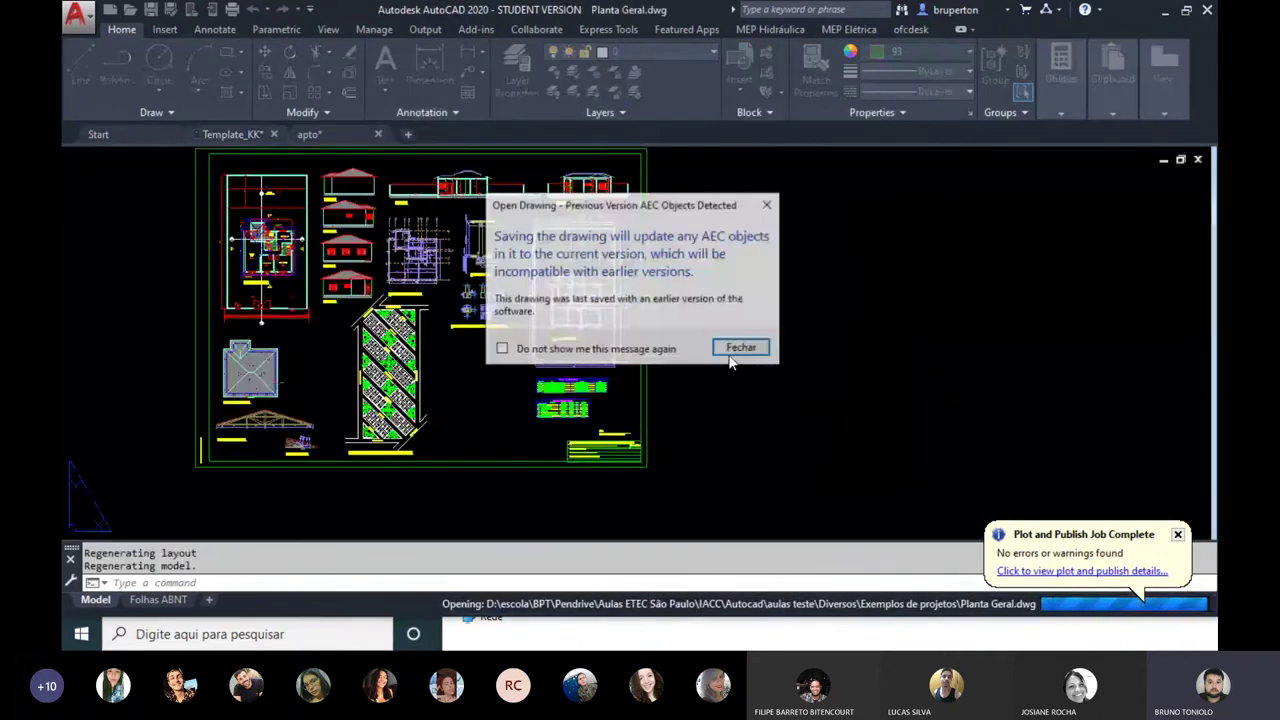
Step: Dismiss the AEC object and proxy notices, then zoom extents on the Planta Geral sheet
left_click(745, 350)
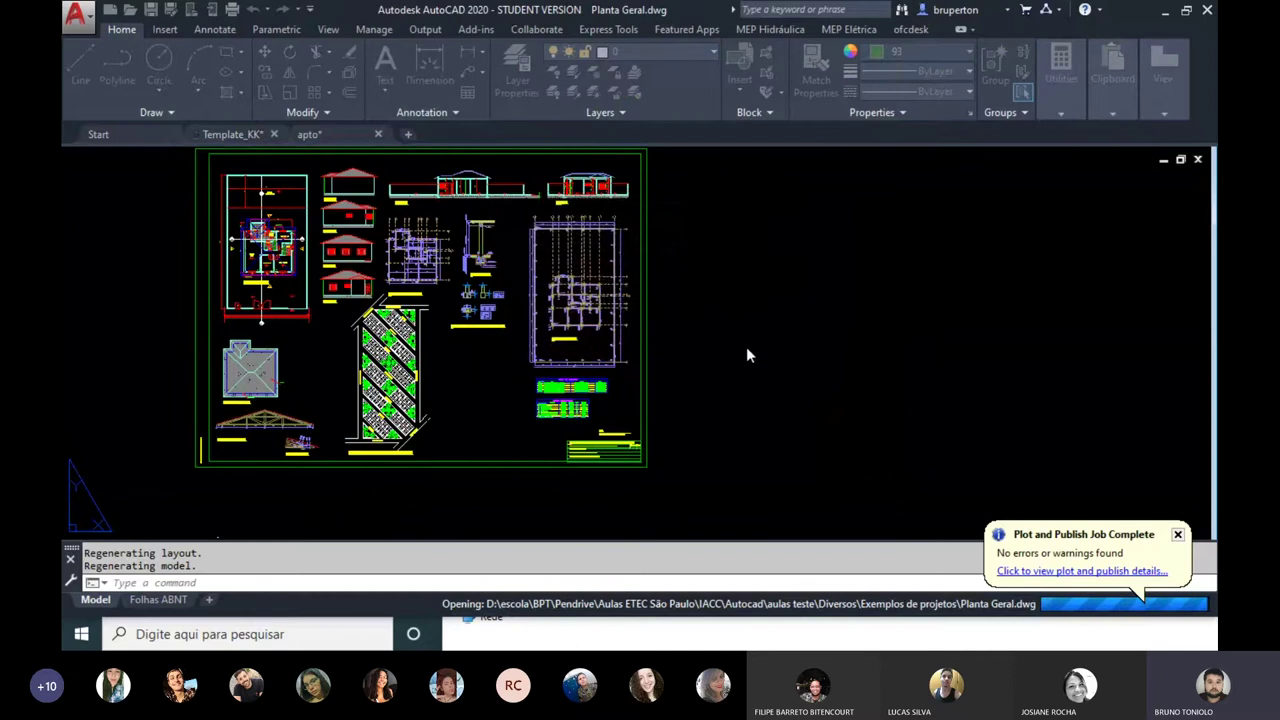
left_click(636, 433)
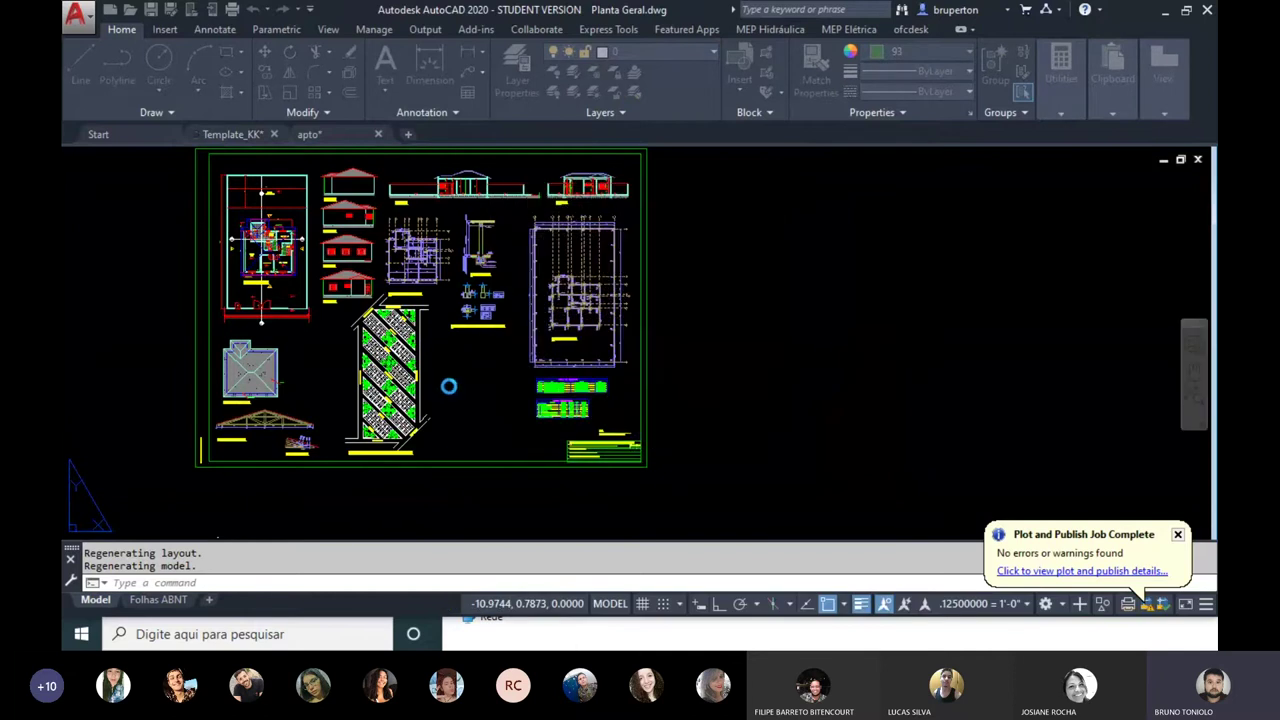
type("z")
key("Return")
type("e")
key("Return")
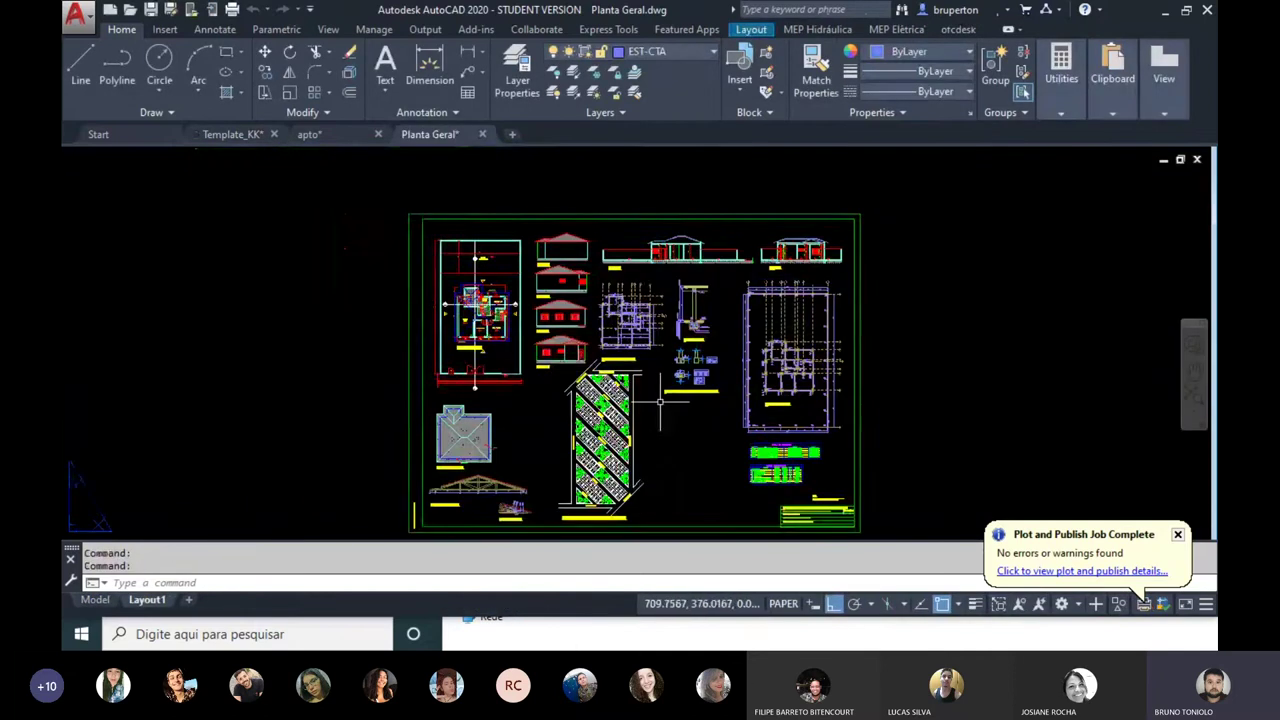
scroll(477, 300, "up", 2)
scroll(477, 320, "up", 2)
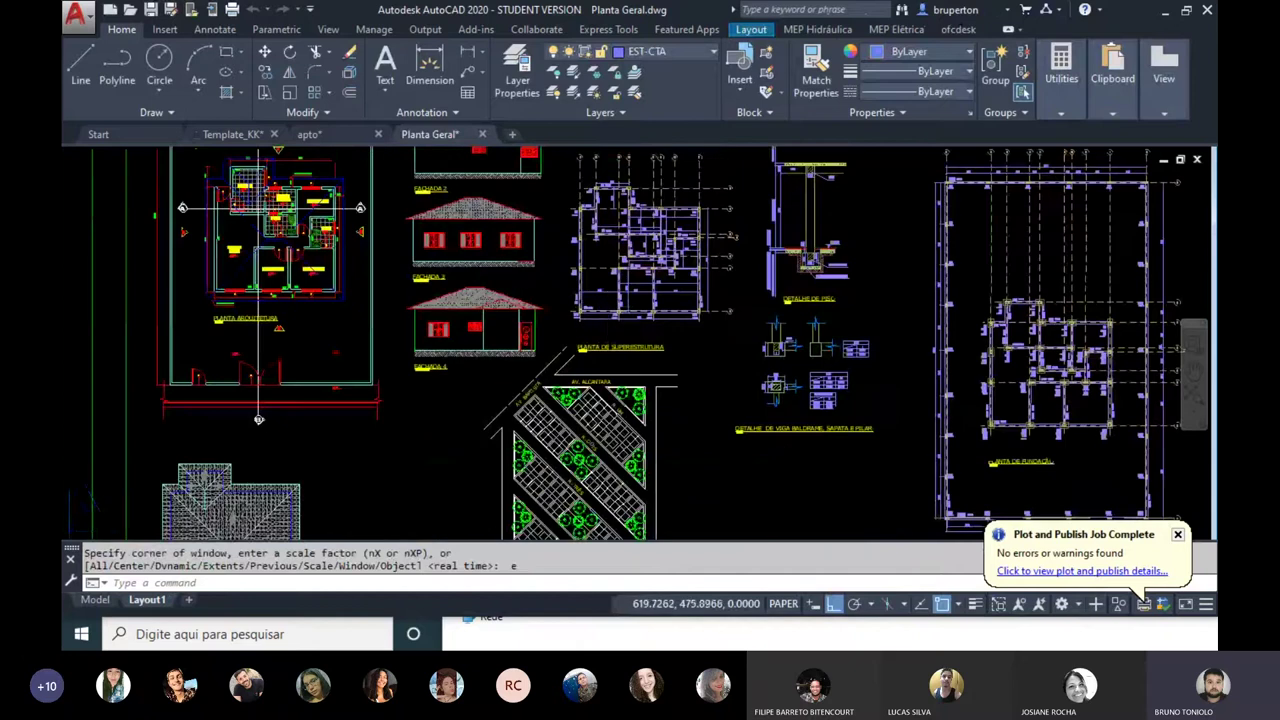
scroll(475, 375, "down", 2)
middle_click_drag(107, 502, 83, 496)
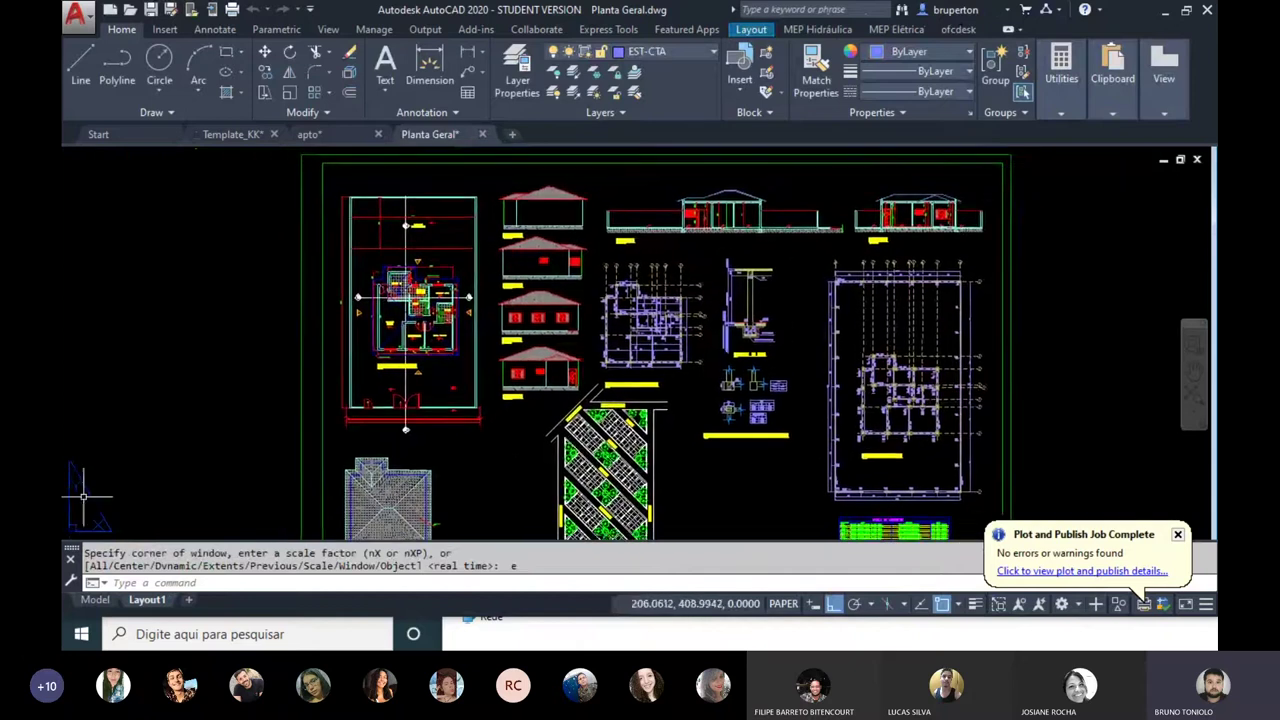
Step: Check Model space and the Layout1 viewport, then close Planta Geral without saving
left_click(96, 600)
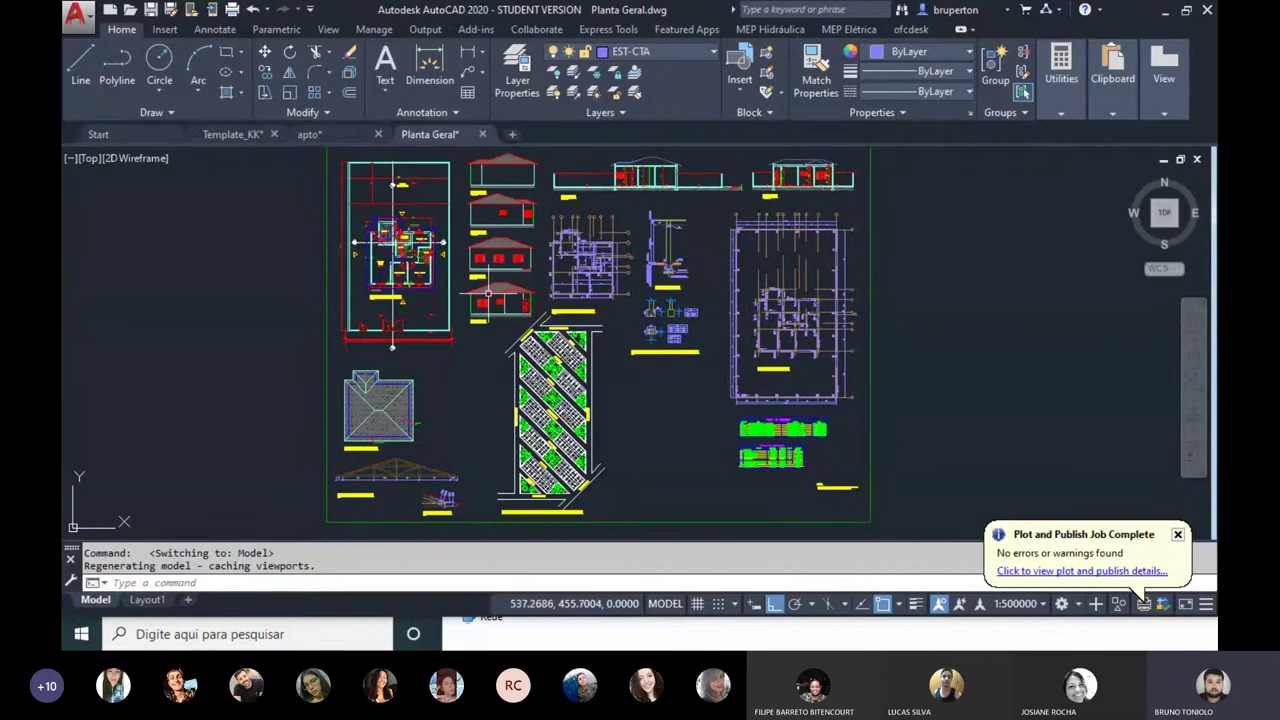
left_click(145, 603)
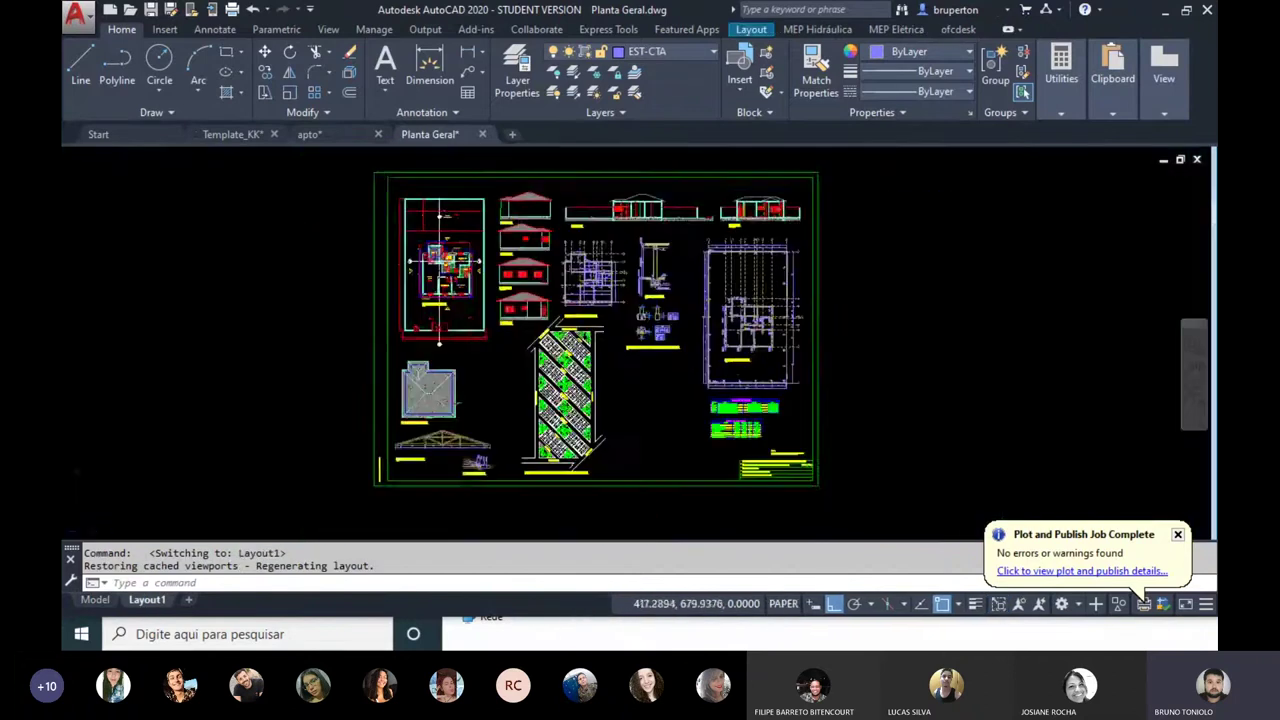
left_click(533, 315)
double_click(533, 315)
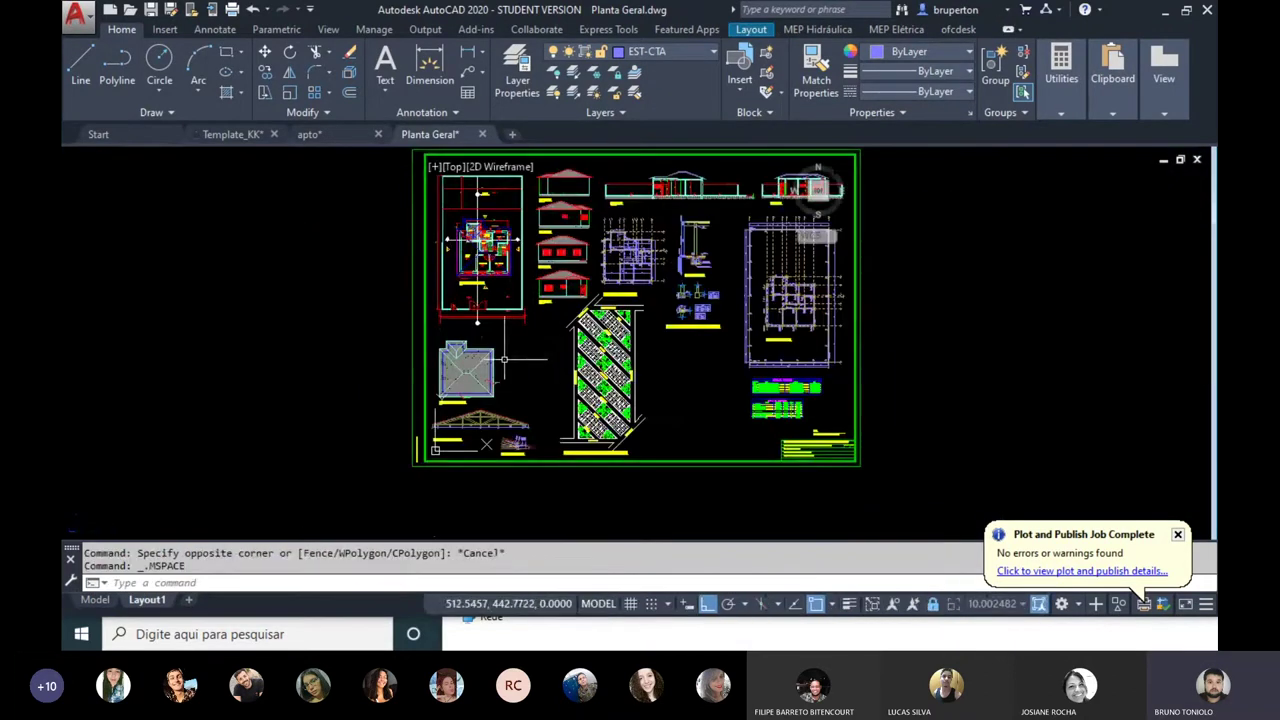
double_click(371, 363)
left_click(482, 134)
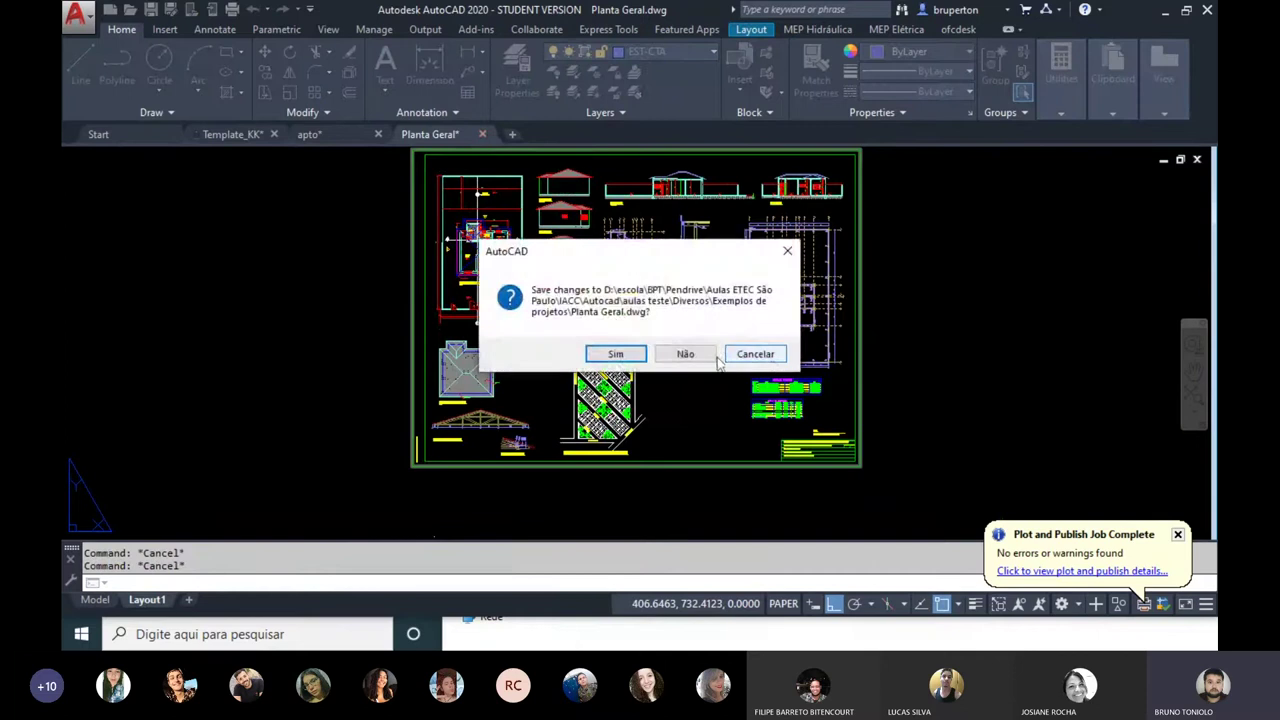
left_click(686, 354)
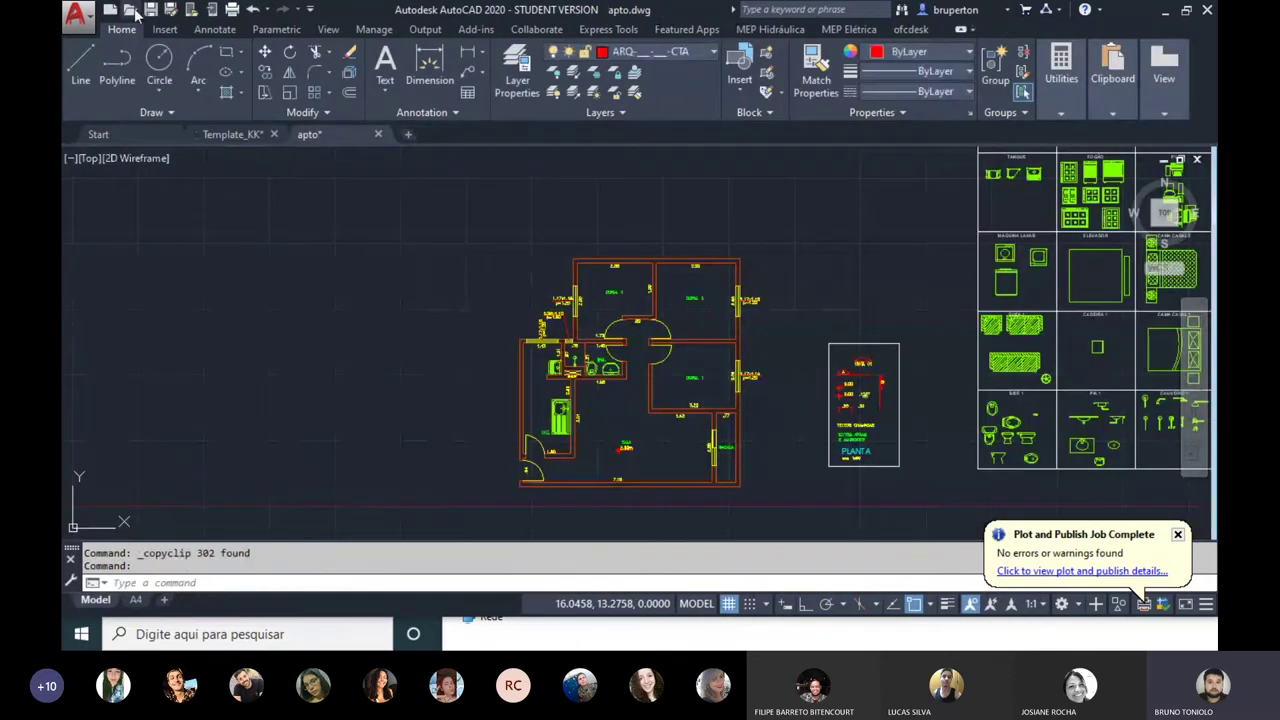
Step: Open Jardim Gramado v2.0 - Opcao 01 de 08, accepting the non-student drawing warning
left_click(132, 9)
left_click(574, 306)
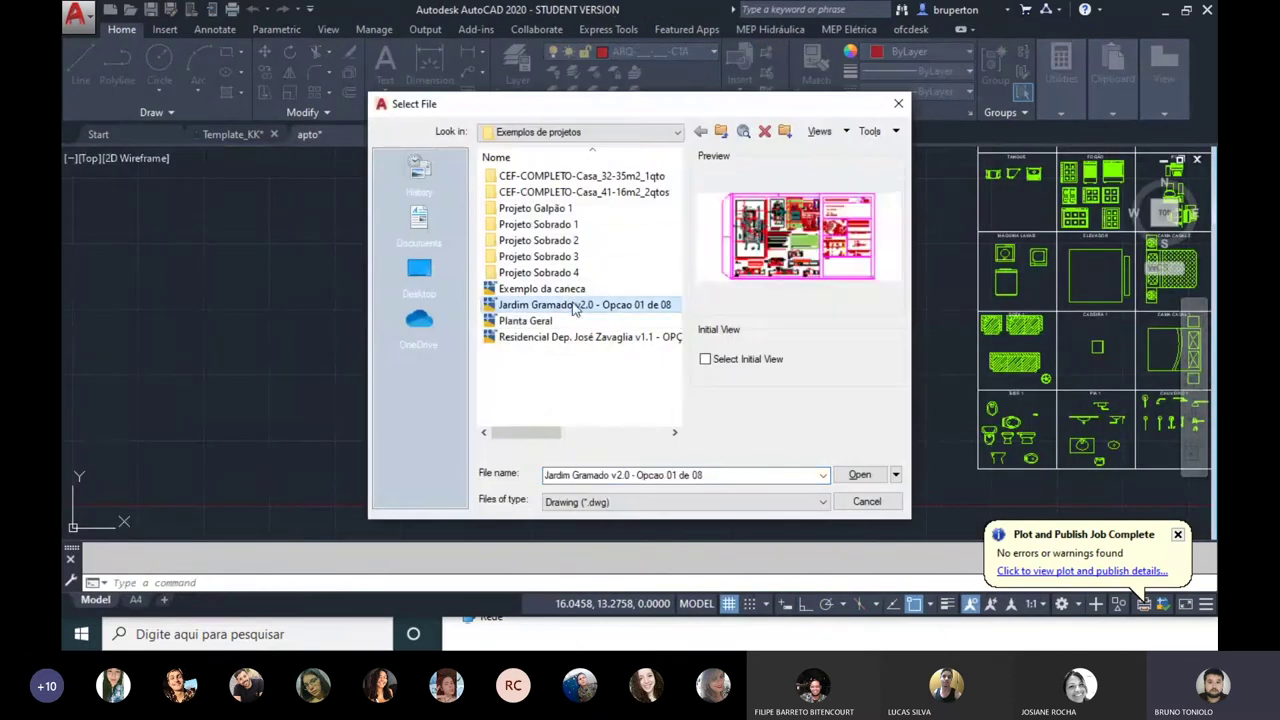
double_click(566, 313)
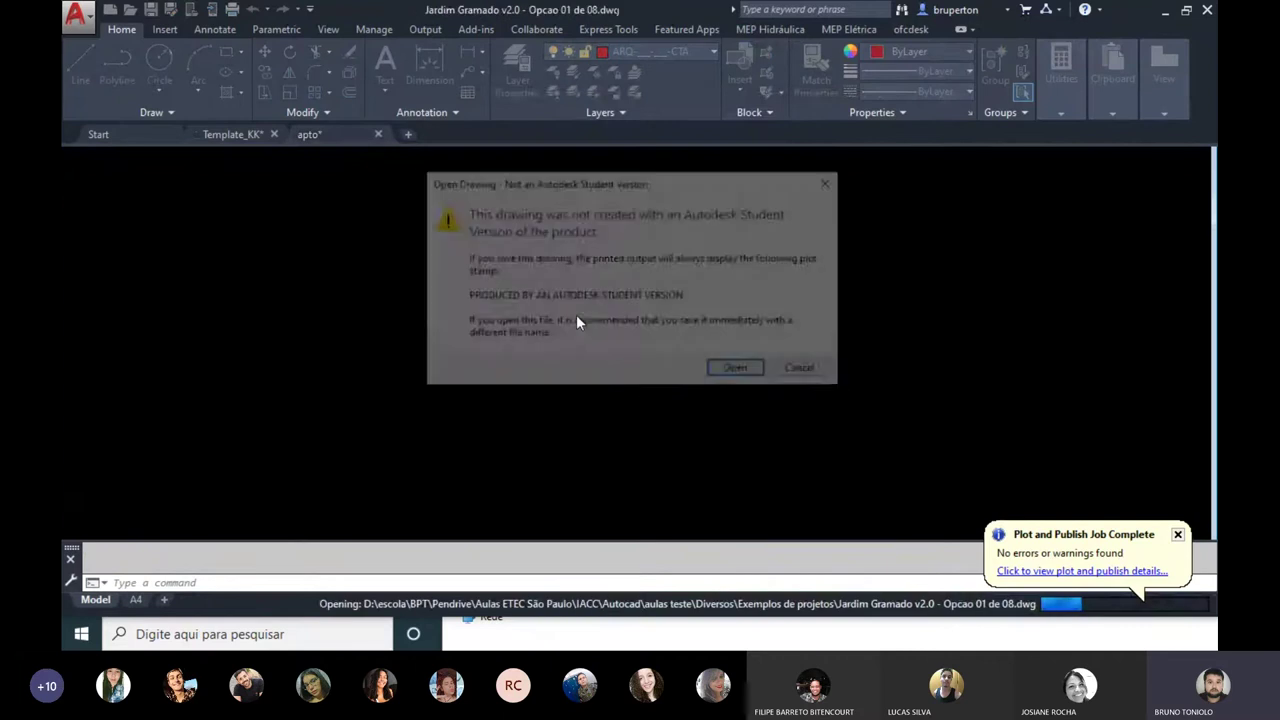
left_click(737, 370)
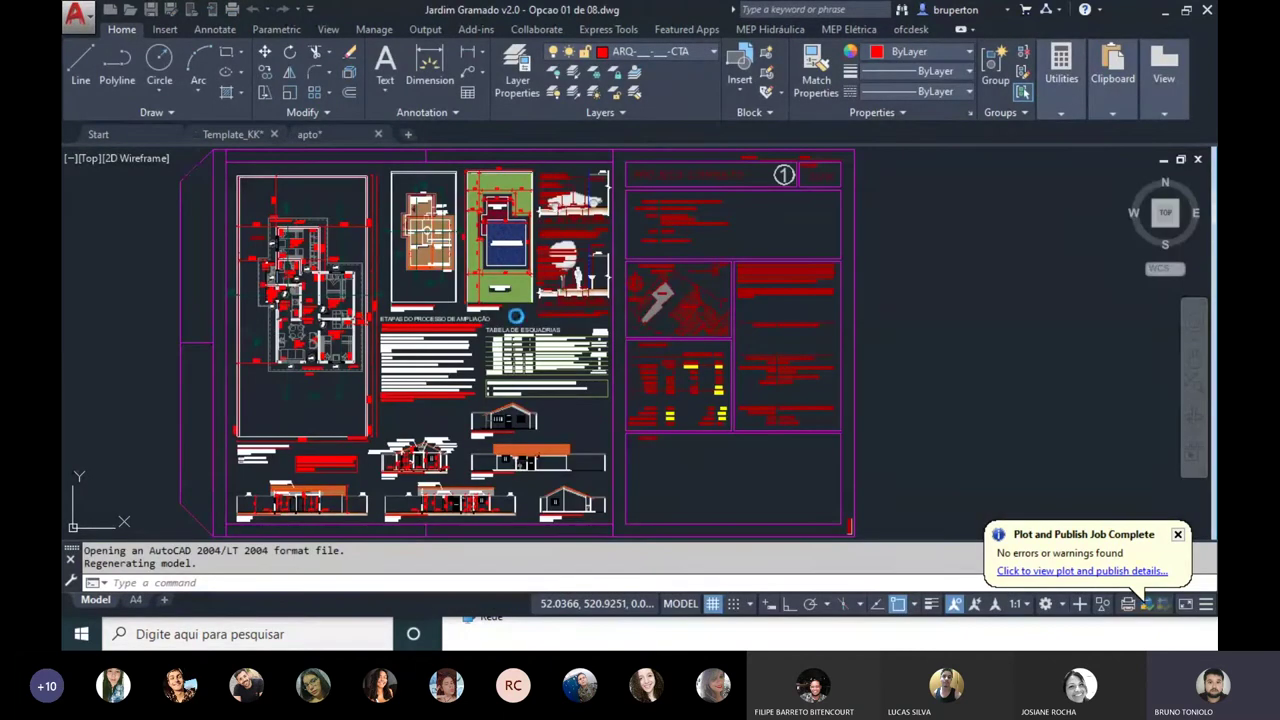
Step: Cancel the running command and zoom extents to see the plan, elevations, sections and esquadrias table
key("Escape")
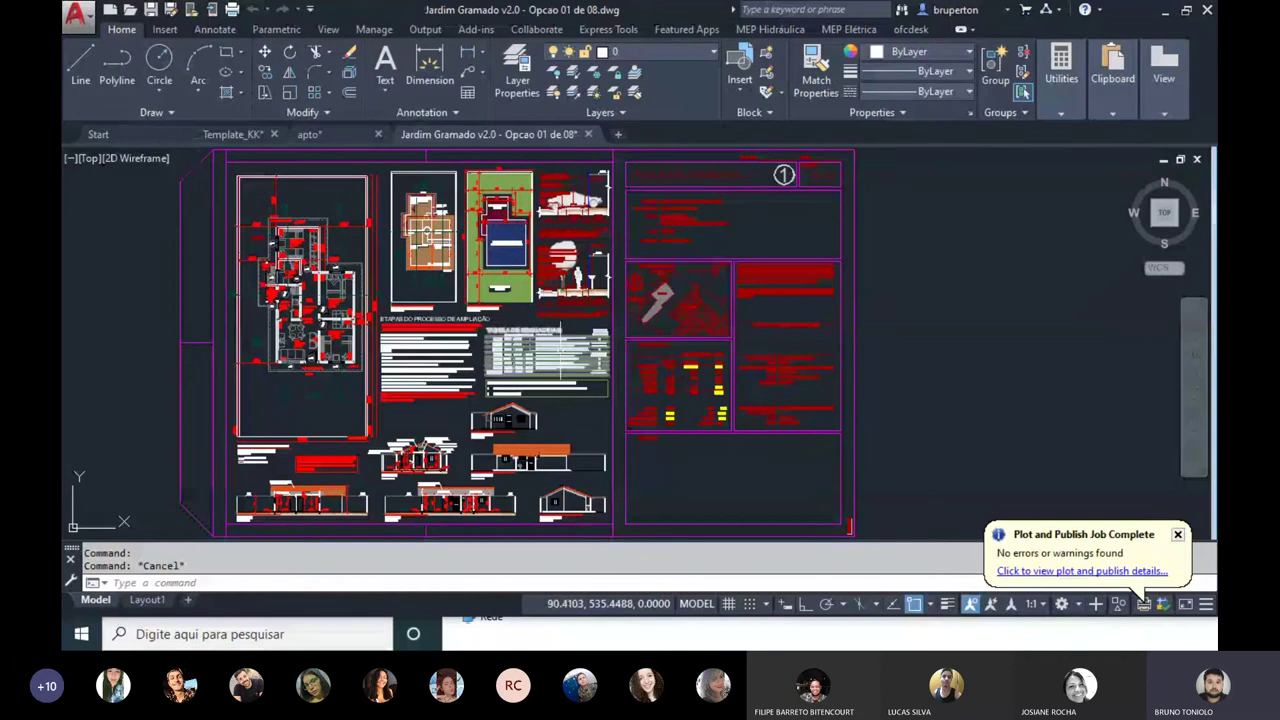
scroll(347, 214, "down", 6)
middle_click(420, 271)
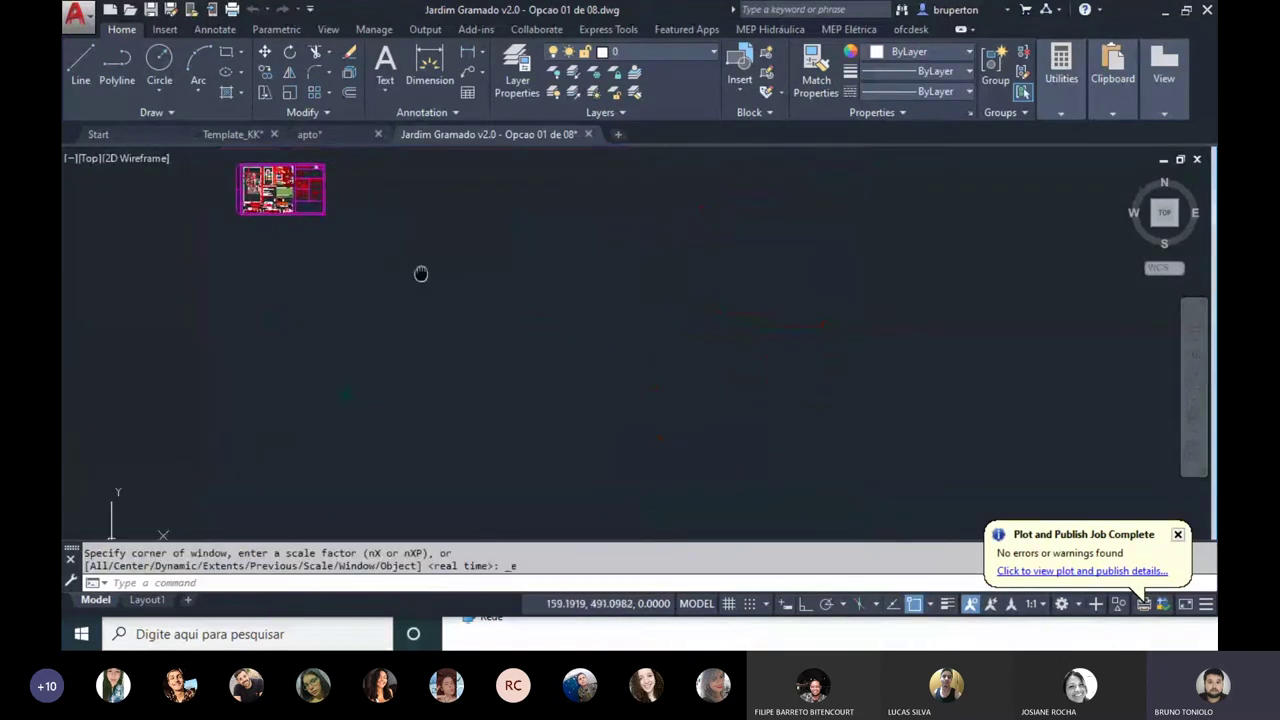
scroll(436, 350, "down", 2)
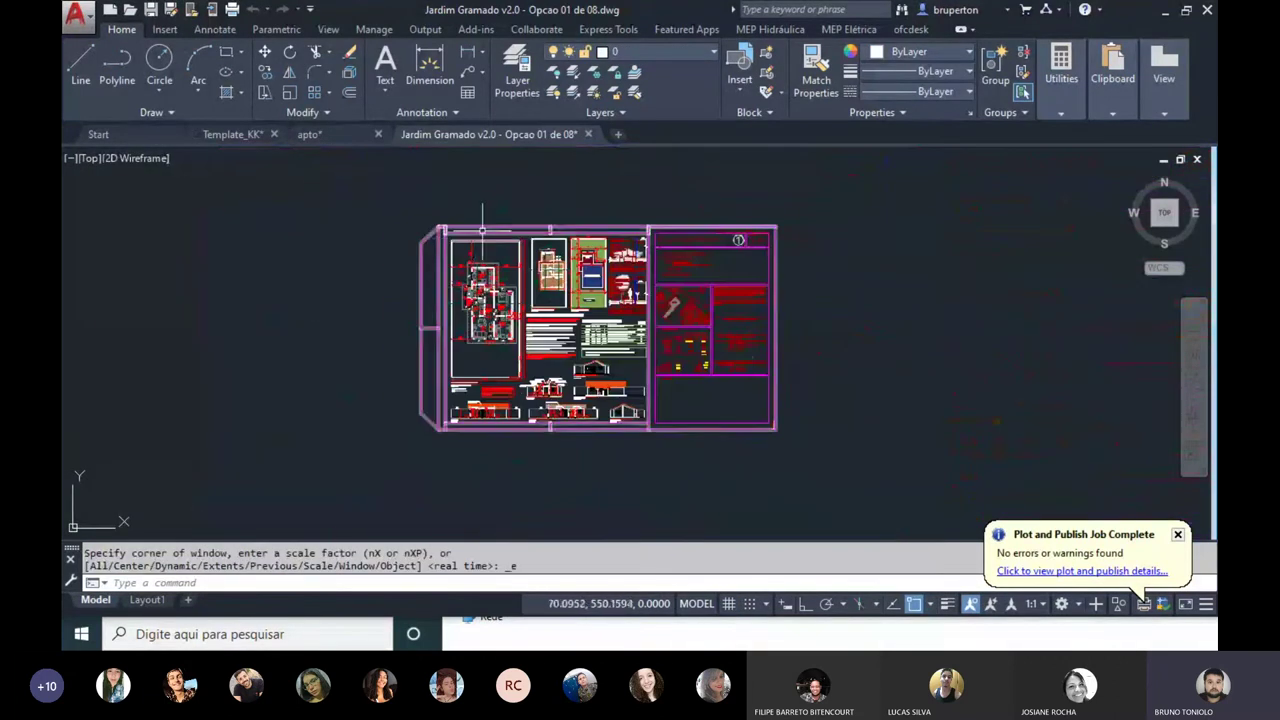
scroll(560, 350, "up", 2)
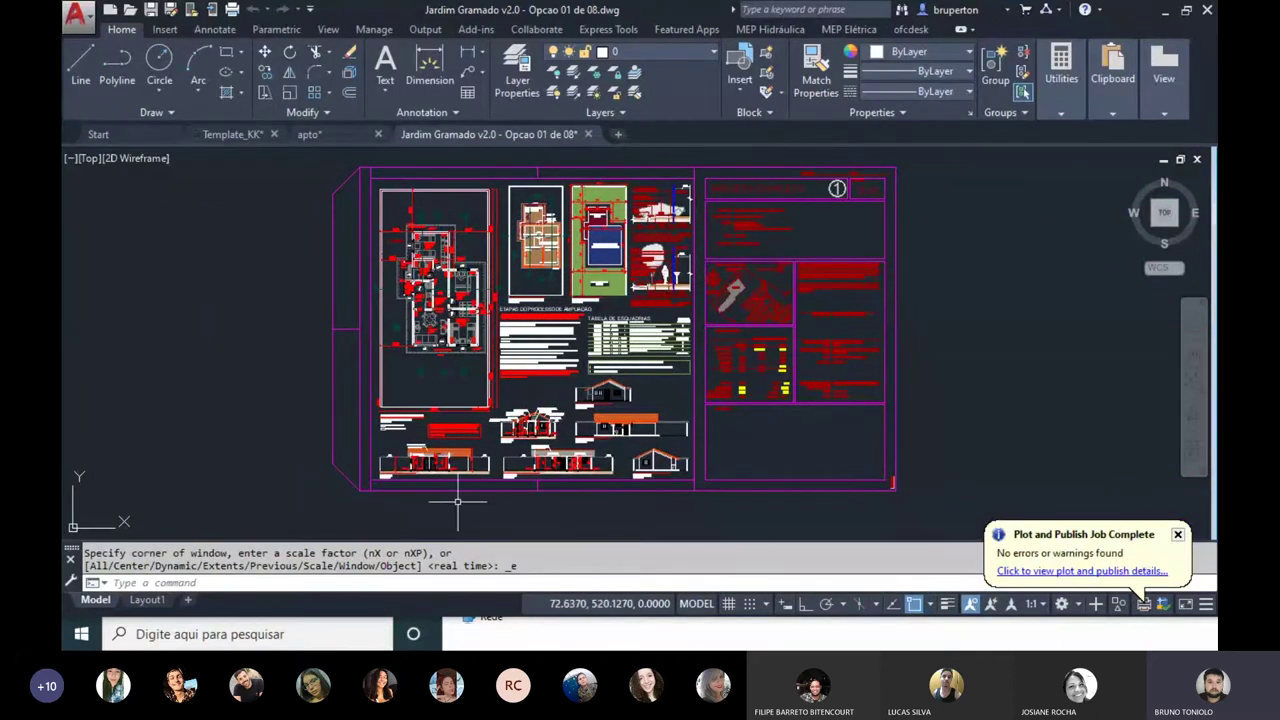
scroll(450, 398, "up", 2)
scroll(410, 408, "up", 3)
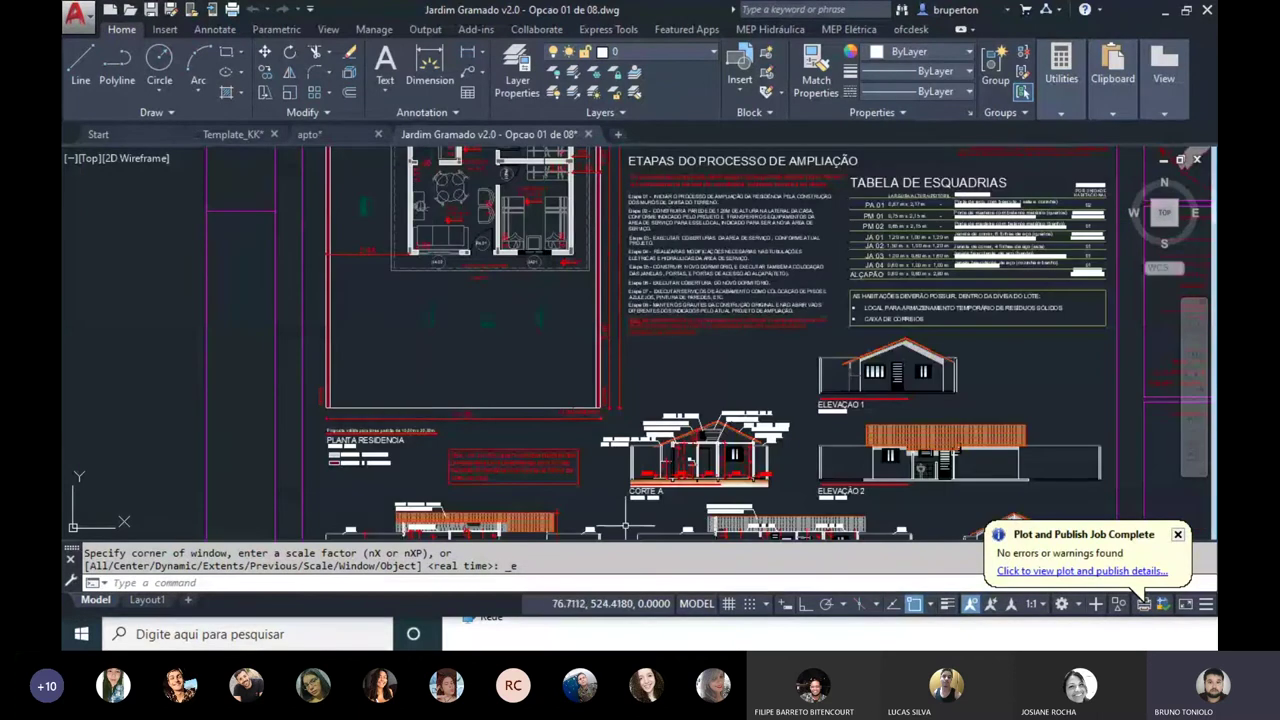
scroll(465, 335, "down", 1)
scroll(465, 335, "down", 1)
scroll(462, 350, "down", 2)
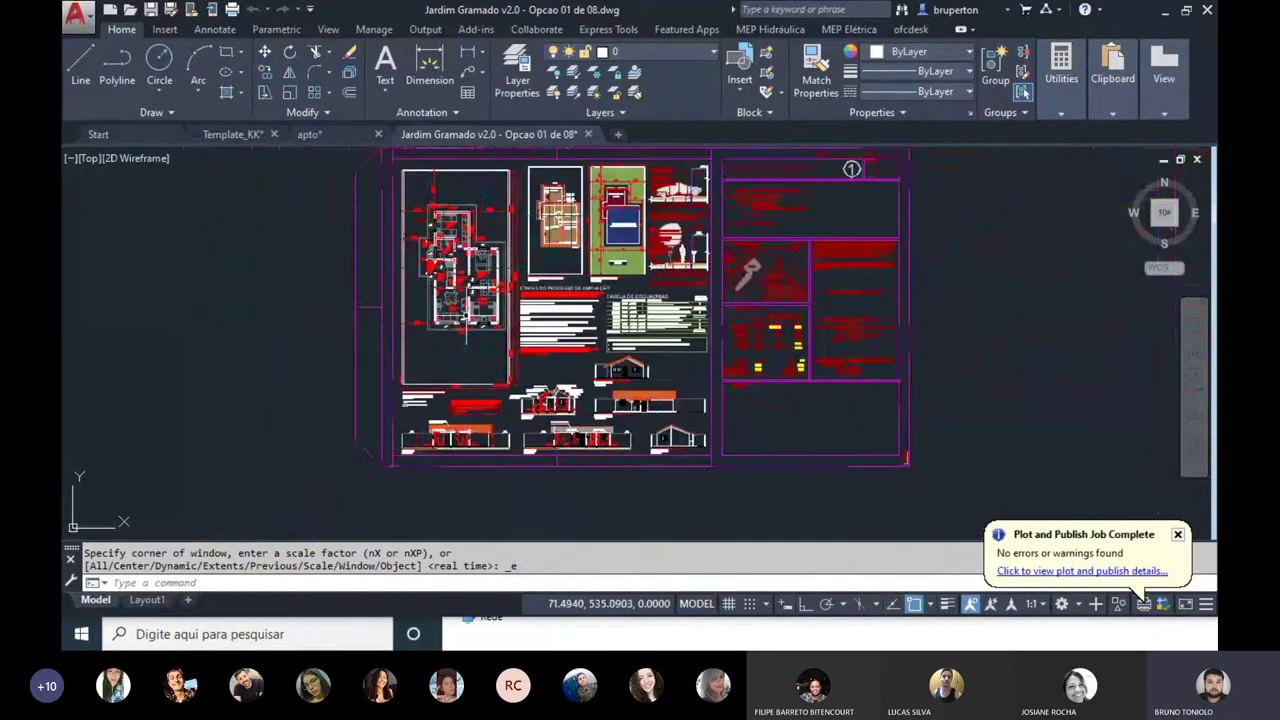
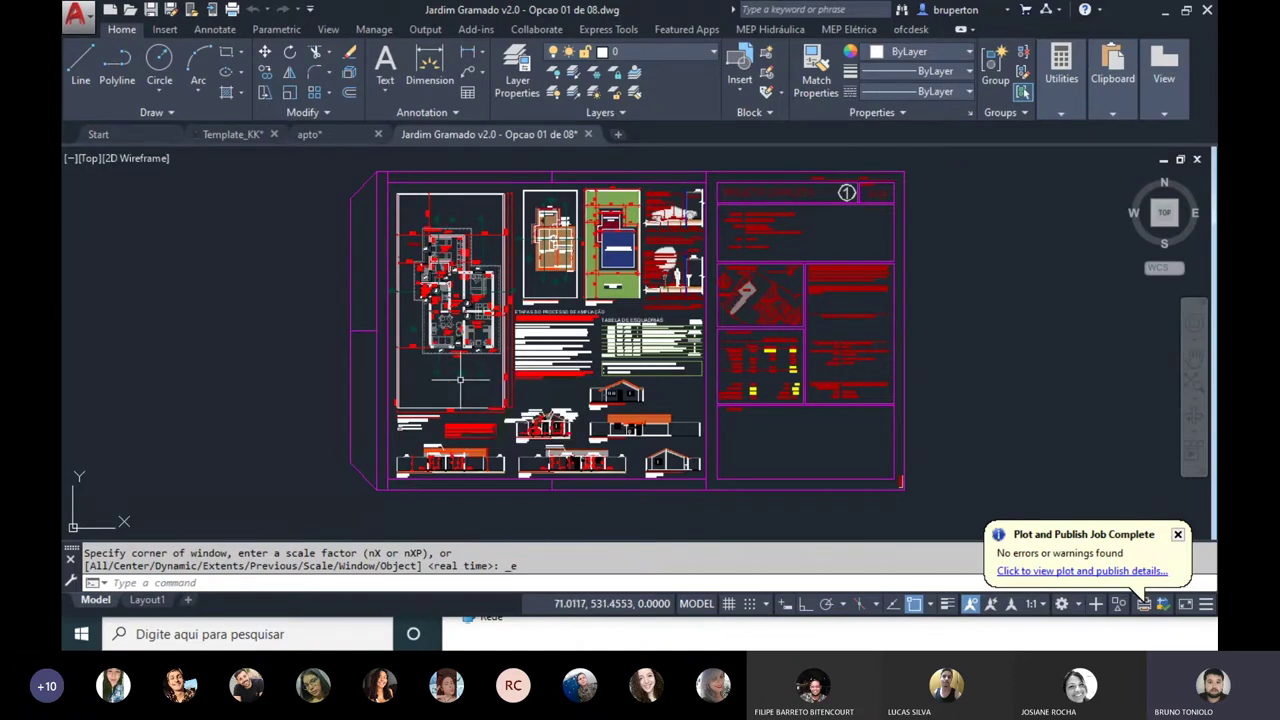
Step: Zoom and pan until the PLANTA RESIDÊNCIA lot outline, with its 10.00 front, fills the view
scroll(458, 358, "up", 2)
scroll(440, 380, "up", 2)
scroll(300, 440, "up", 2)
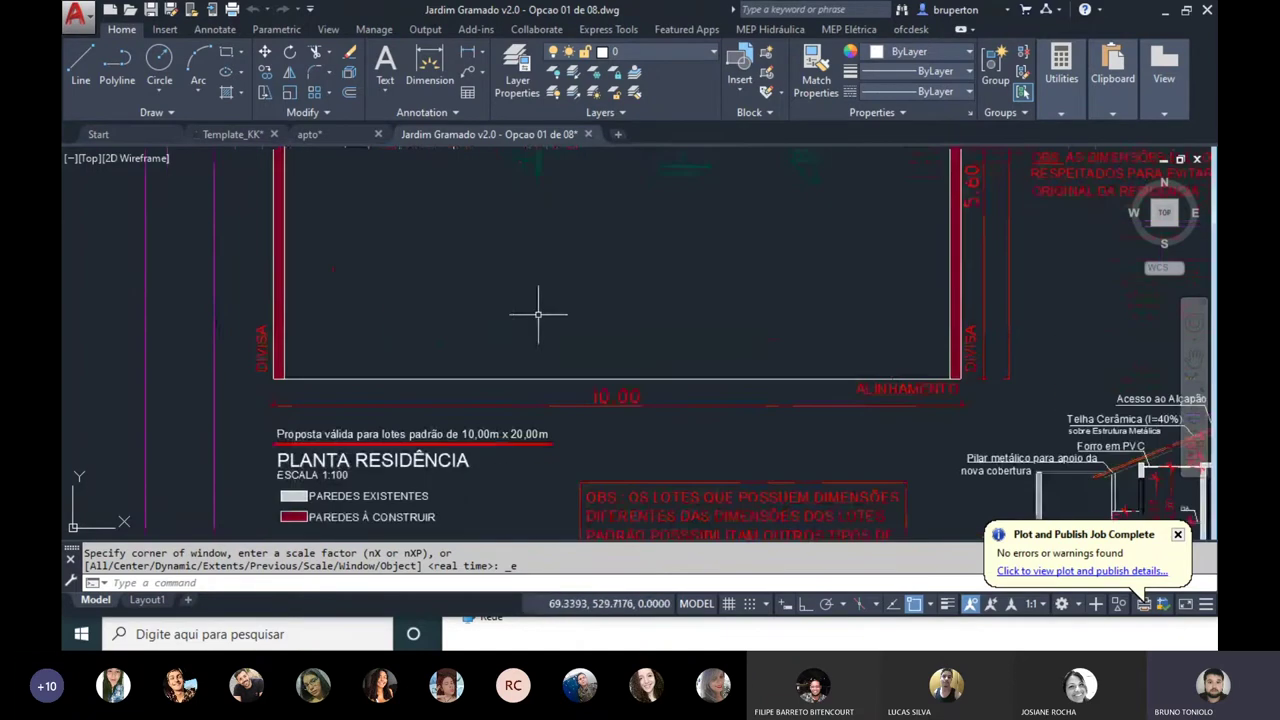
middle_click_drag(537, 311, 503, 232)
middle_click_drag(549, 292, 570, 340)
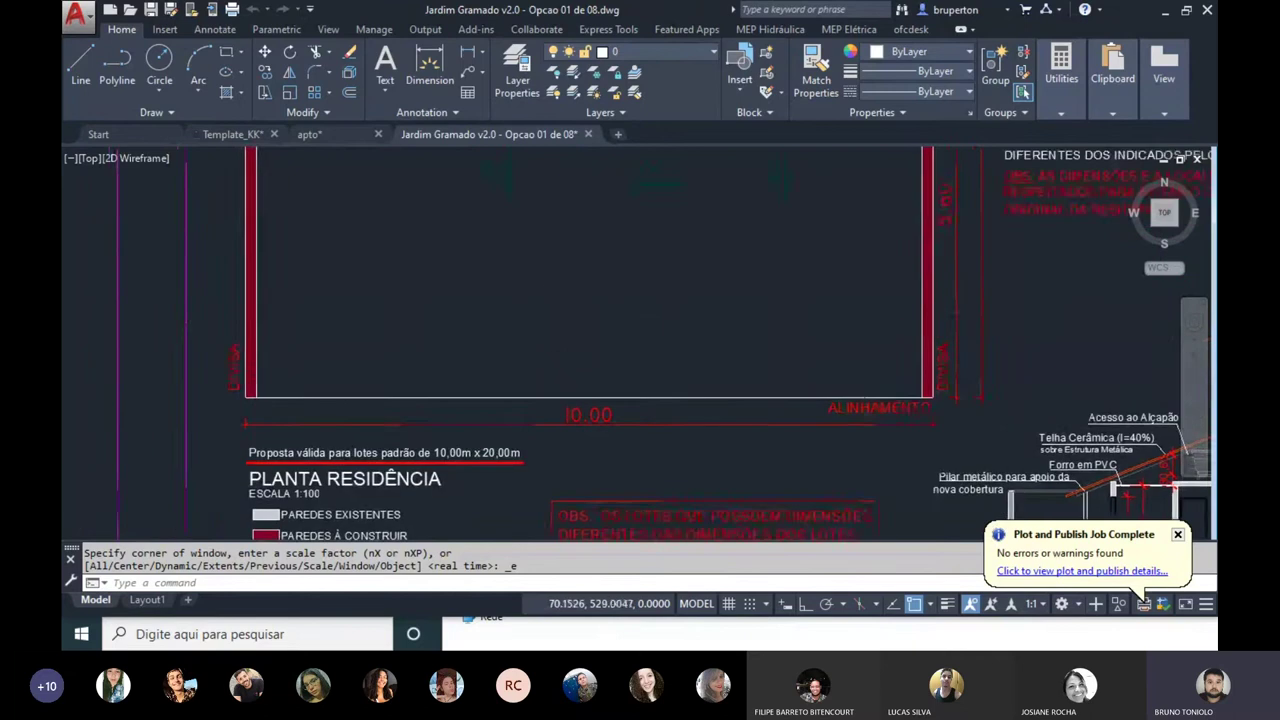
scroll(589, 360, "down", 2)
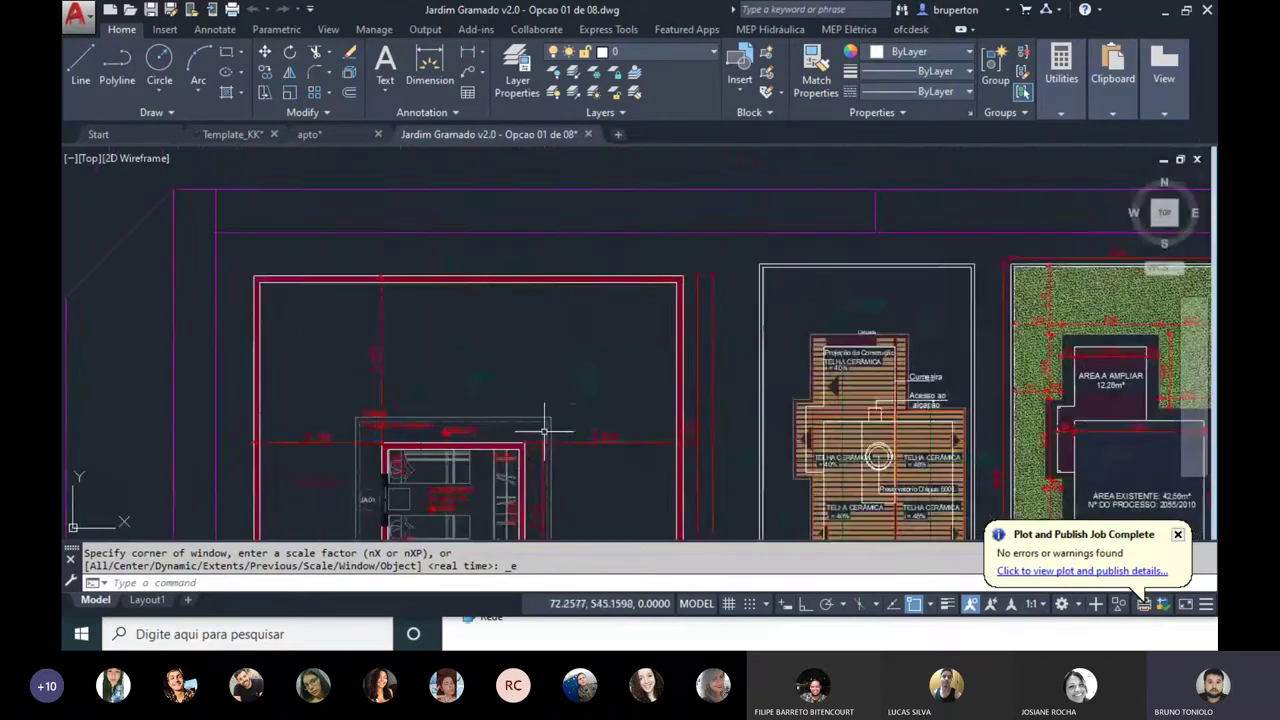
mouse_move(581, 530)
middle_mouse_down()
mouse_move(529, 323)
mouse_move(515, 160)
middle_mouse_up()
scroll(405, 190, "up", 2)
scroll(396, 350, "up", 2)
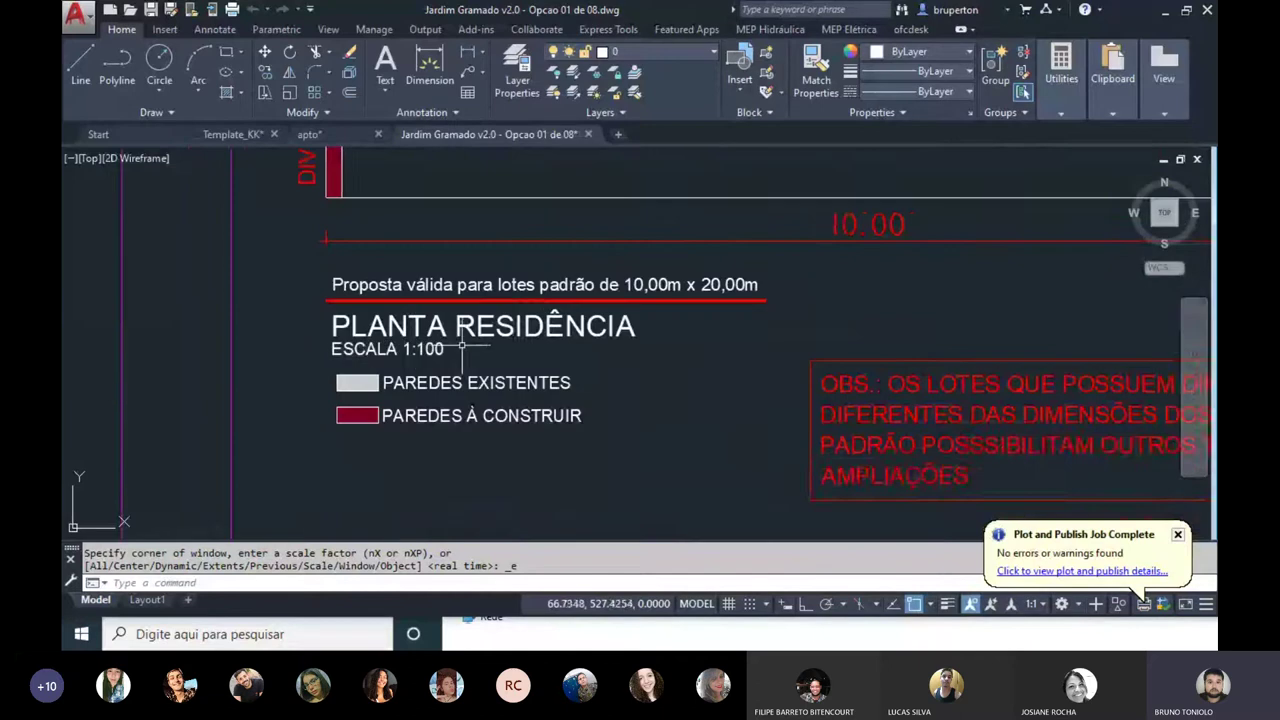
middle_click_drag(521, 308, 526, 388)
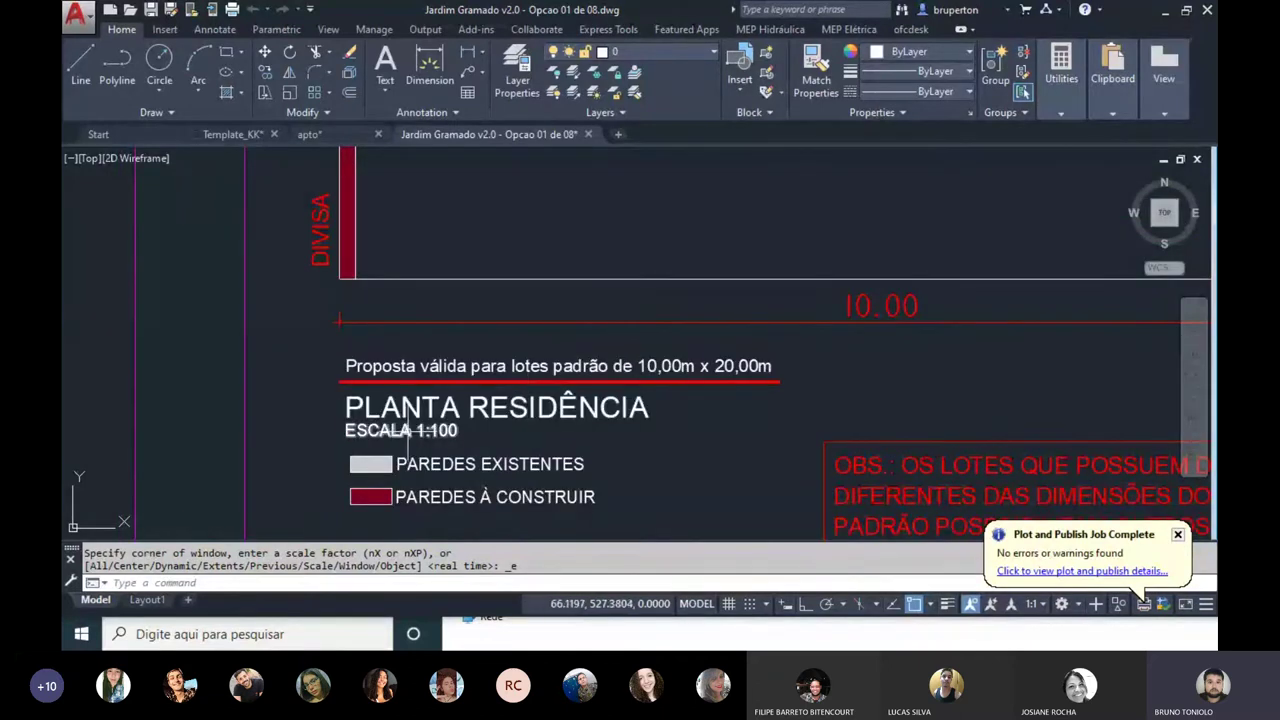
scroll(352, 497, "down", 2)
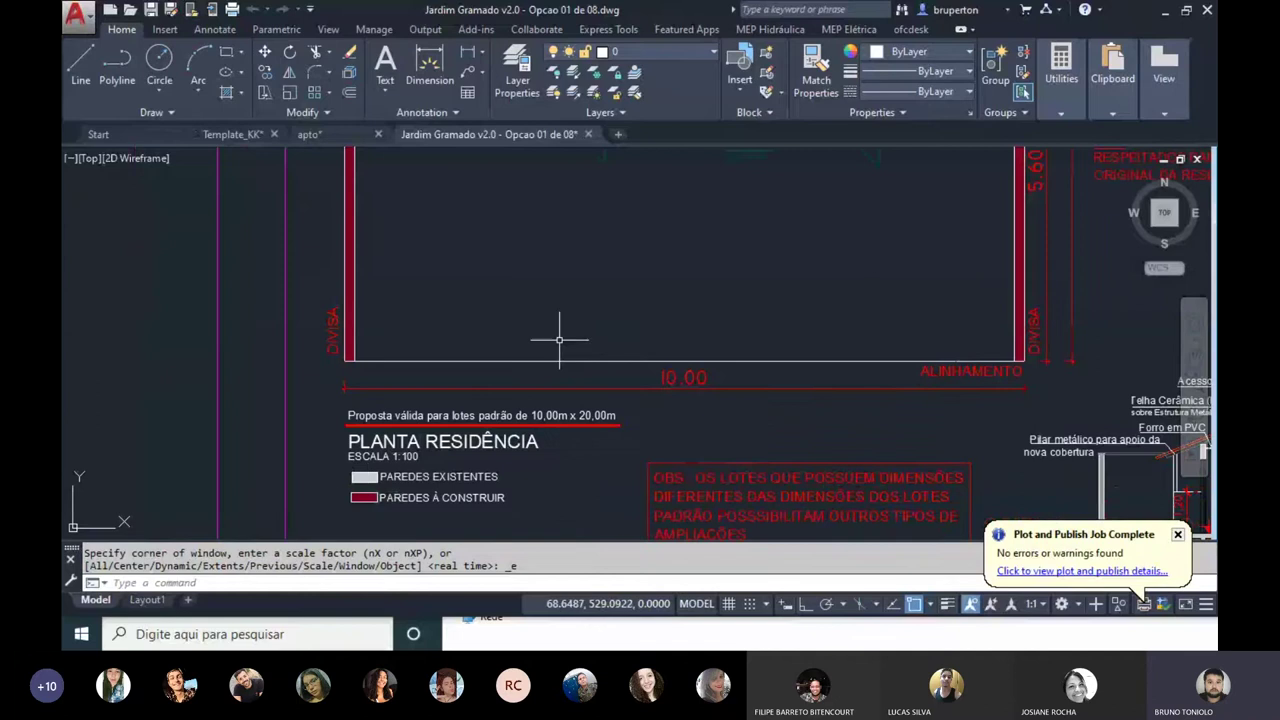
middle_click_drag(551, 374, 509, 377)
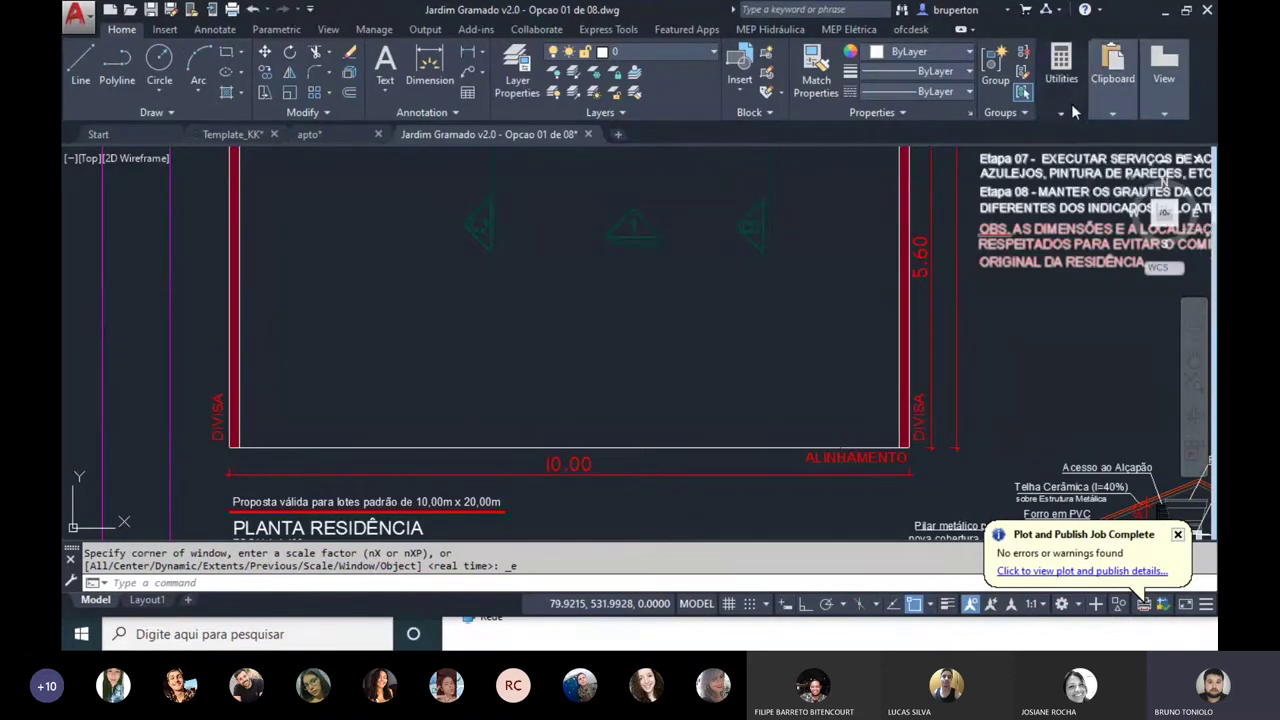
mouse_move(1061, 80)
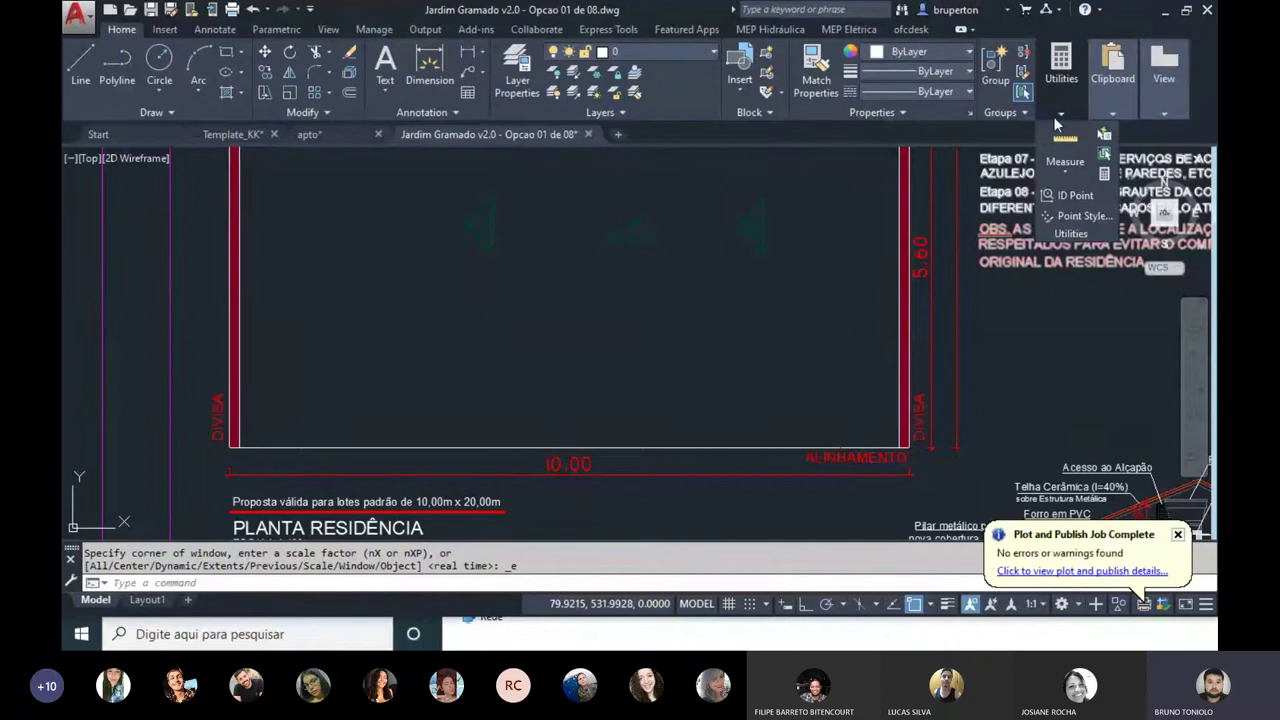
Step: Measure the distance between the lot's lower-left and lower-right corners, reading 10.0000
left_click(1065, 140)
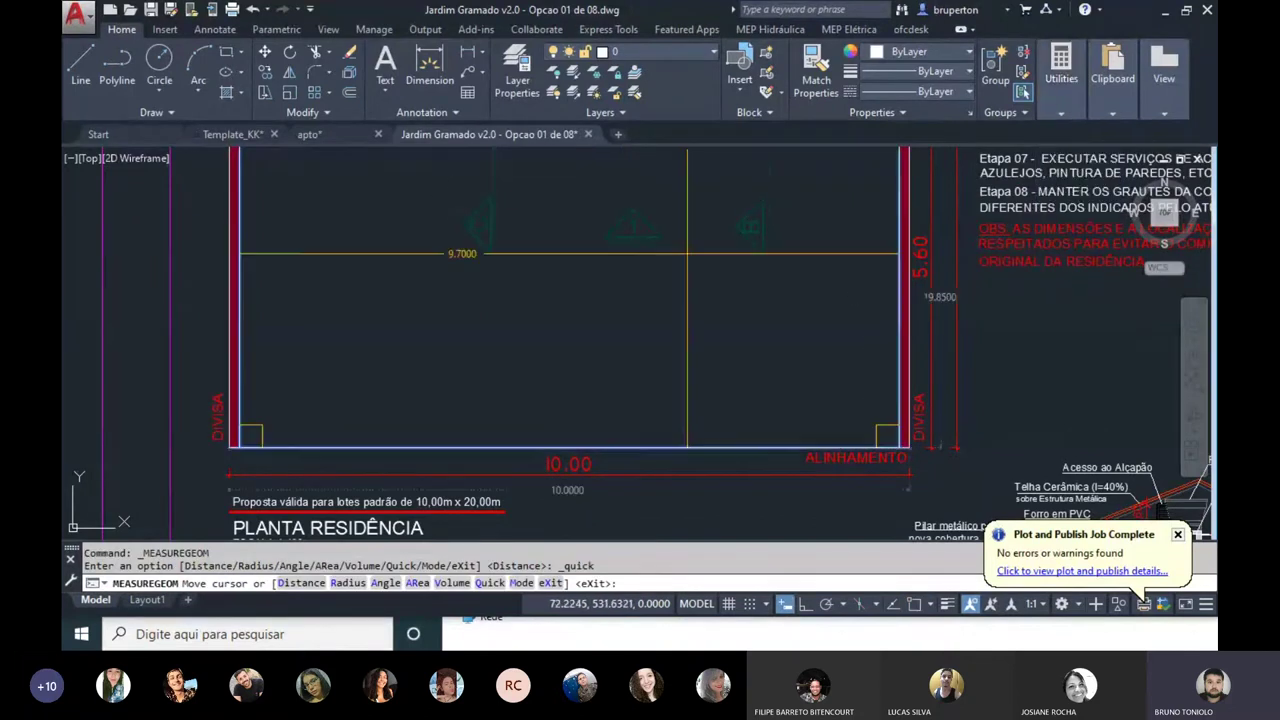
key("Escape")
key("Escape")
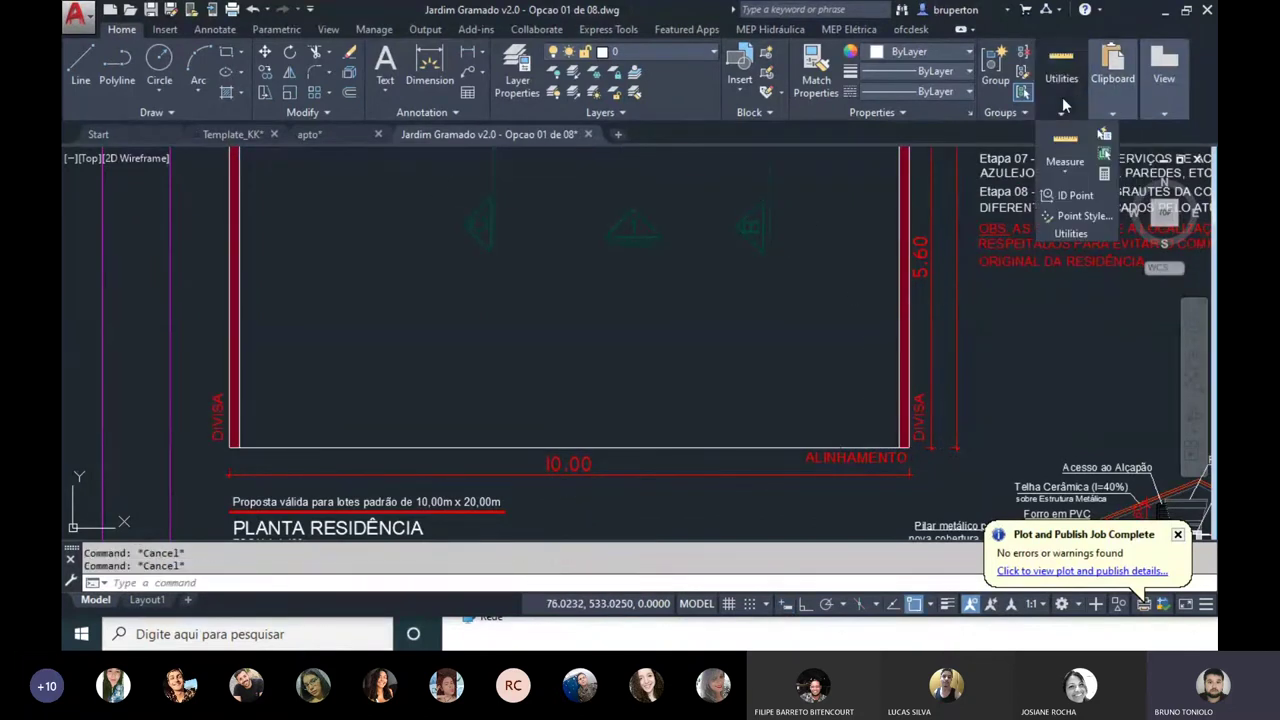
mouse_move(1064, 150)
left_click(1065, 171)
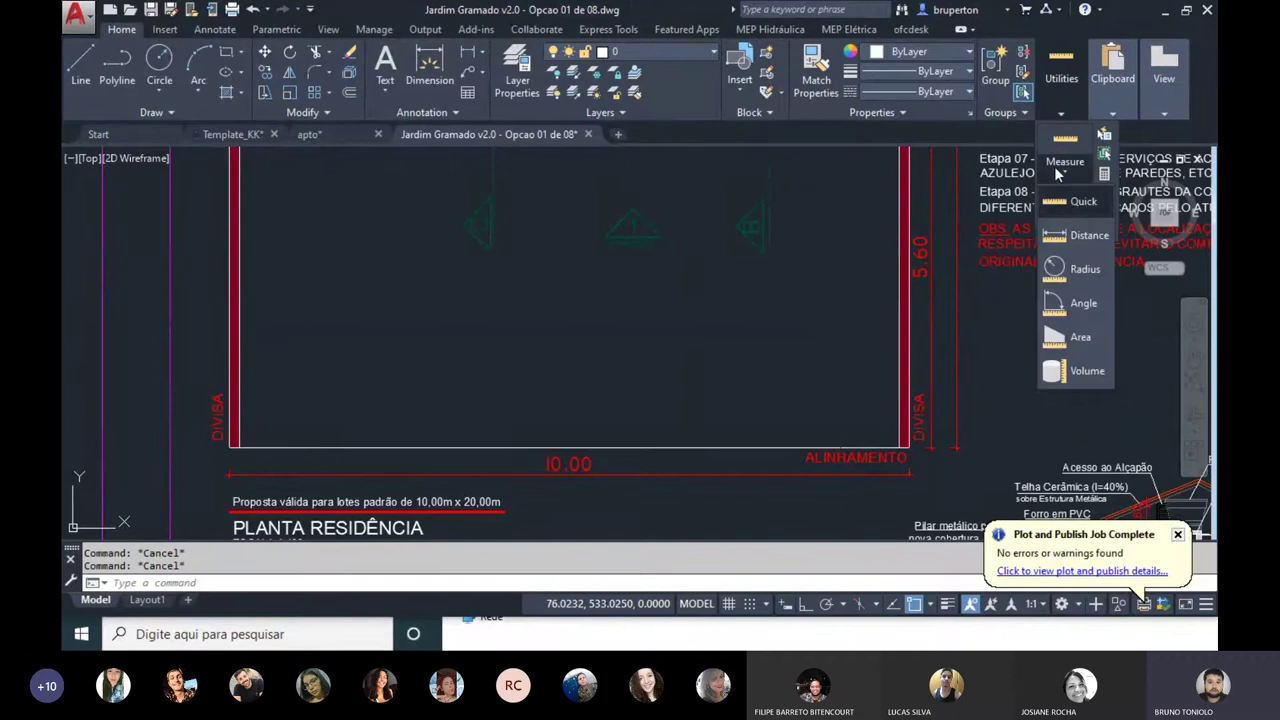
left_click(1088, 236)
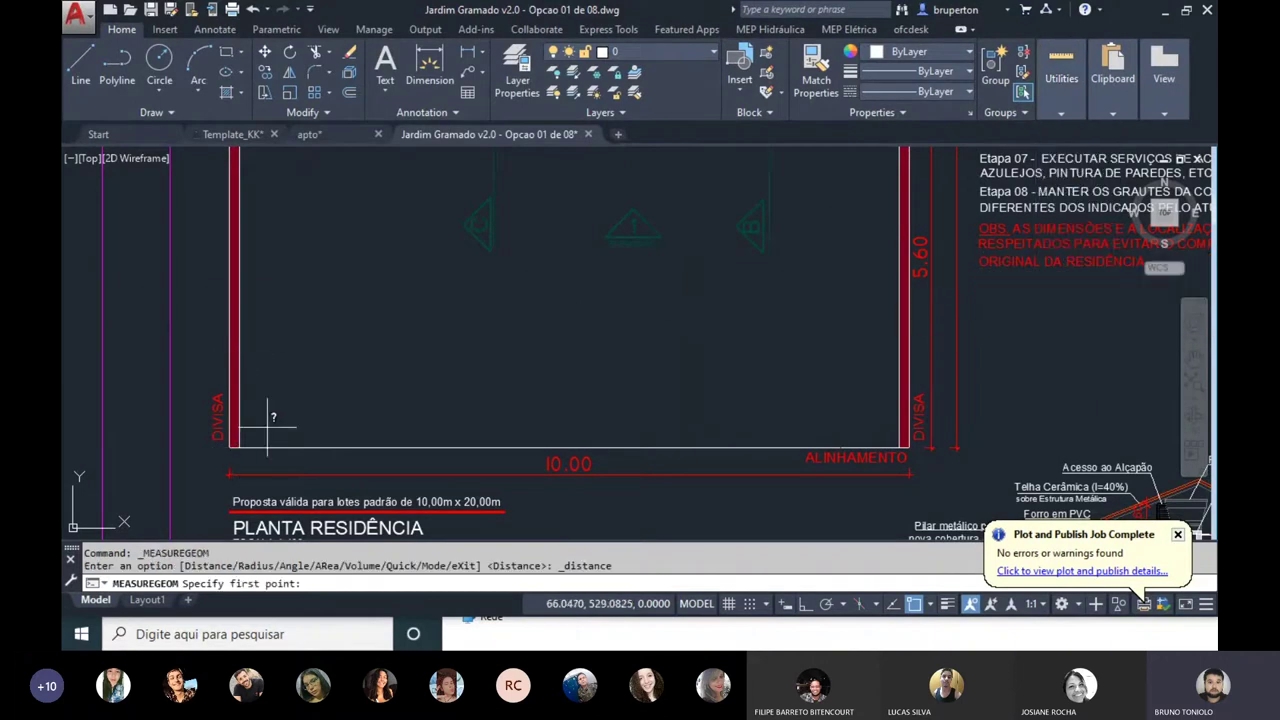
left_click(230, 446)
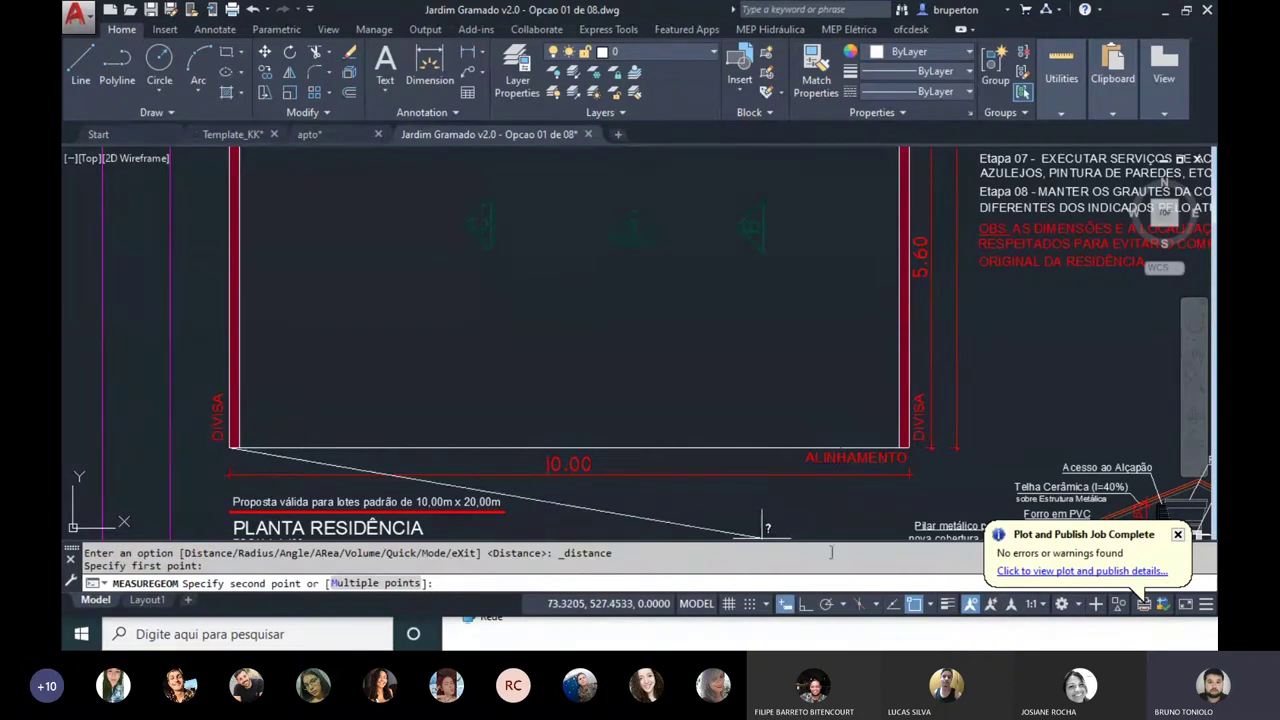
left_click(907, 447)
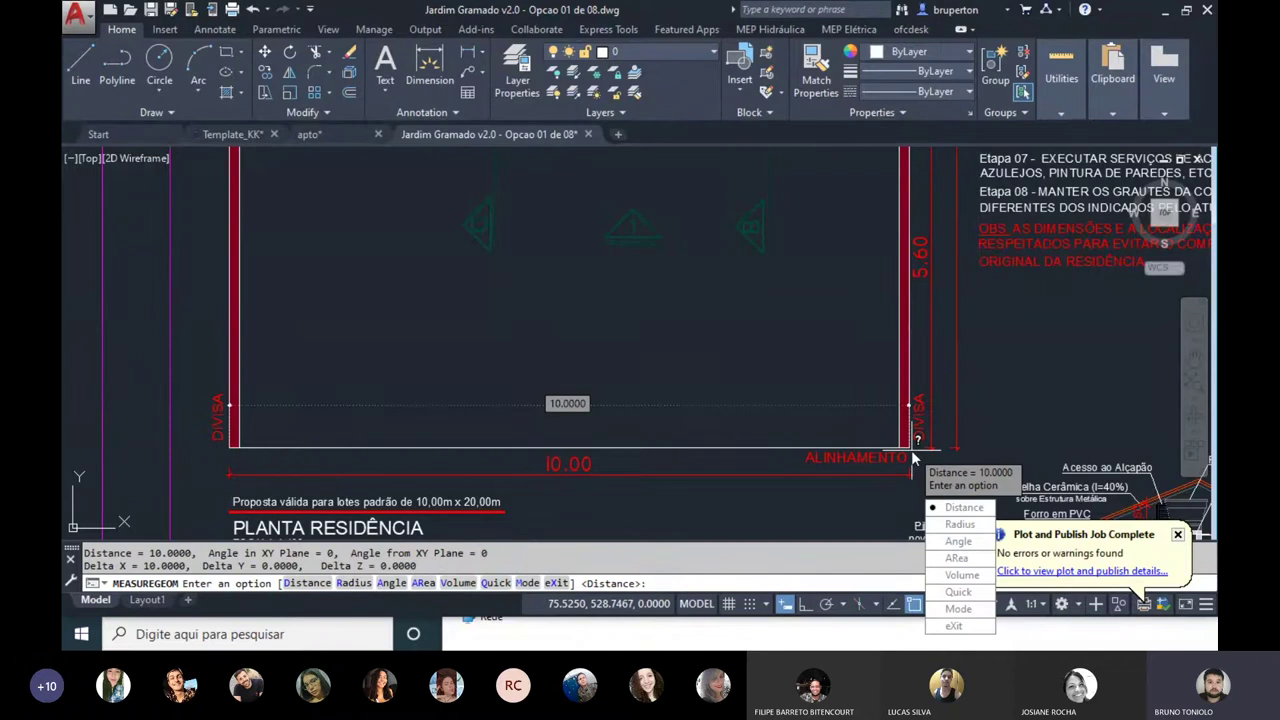
key("Escape")
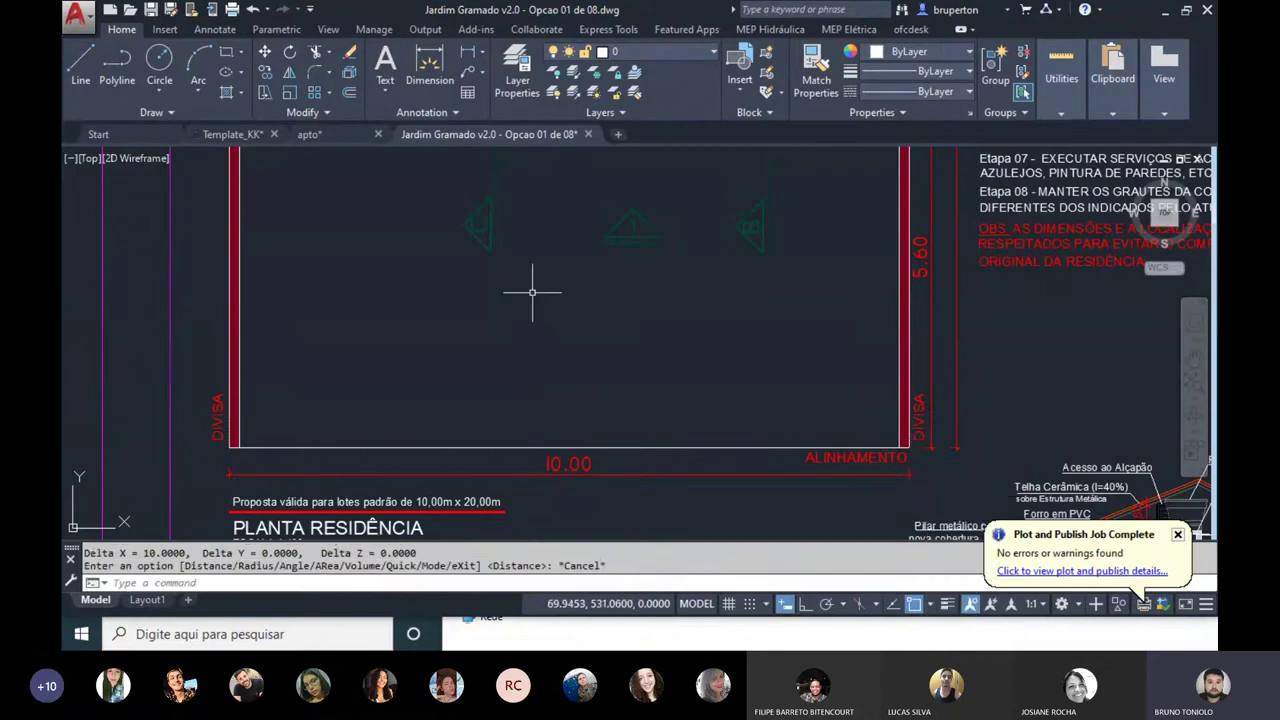
Step: Bring the lot's lower-left corner back into view and retry the measurement, then cancel it
scroll(530, 290, "down", 5)
scroll(530, 290, "up", 2)
scroll(623, 366, "up", 4)
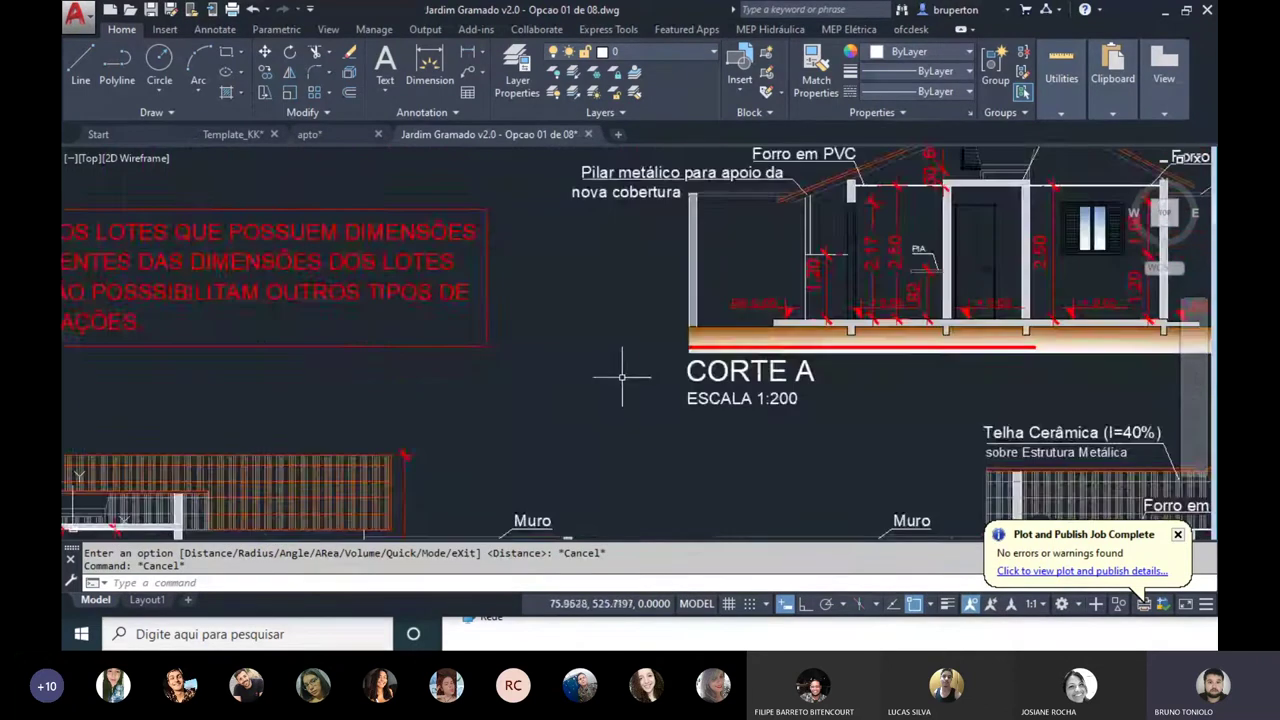
scroll(643, 371, "down", 4)
scroll(600, 365, "up", 1)
scroll(586, 363, "down", 1)
scroll(217, 334, "up", 2)
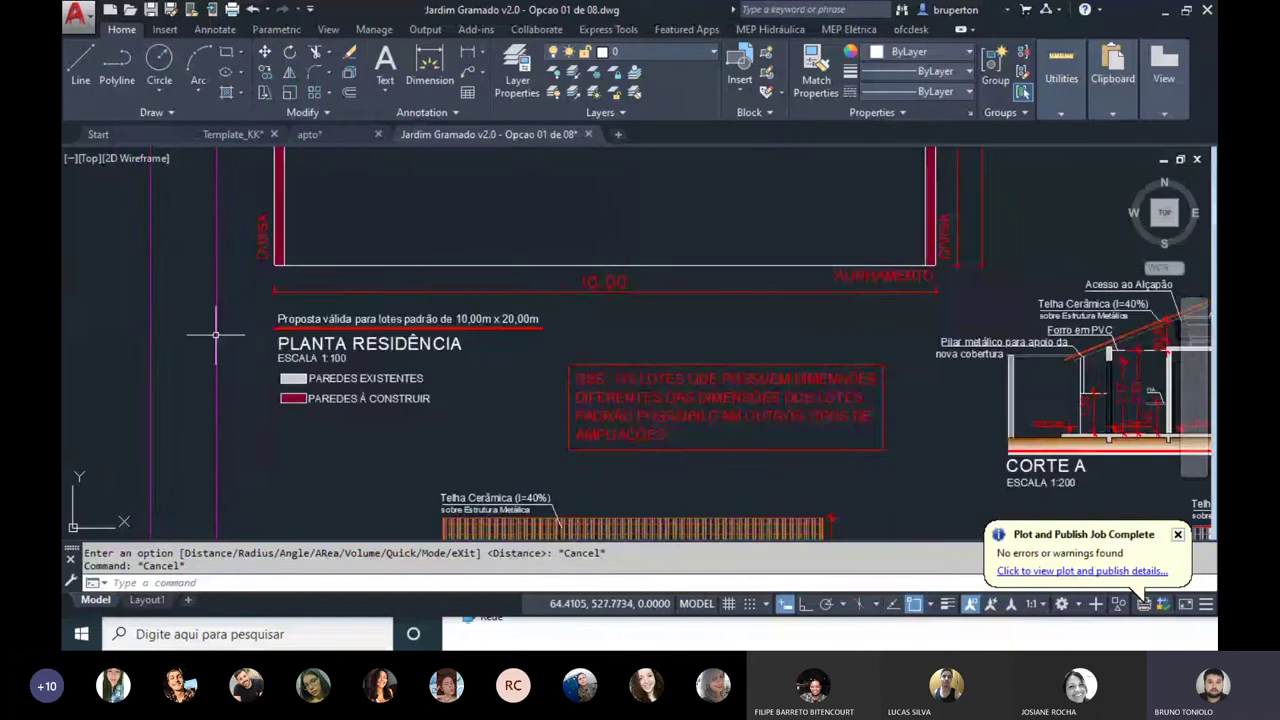
scroll(354, 209, "up", 4)
scroll(295, 347, "down", 2)
middle_click_drag(440, 288, 420, 376)
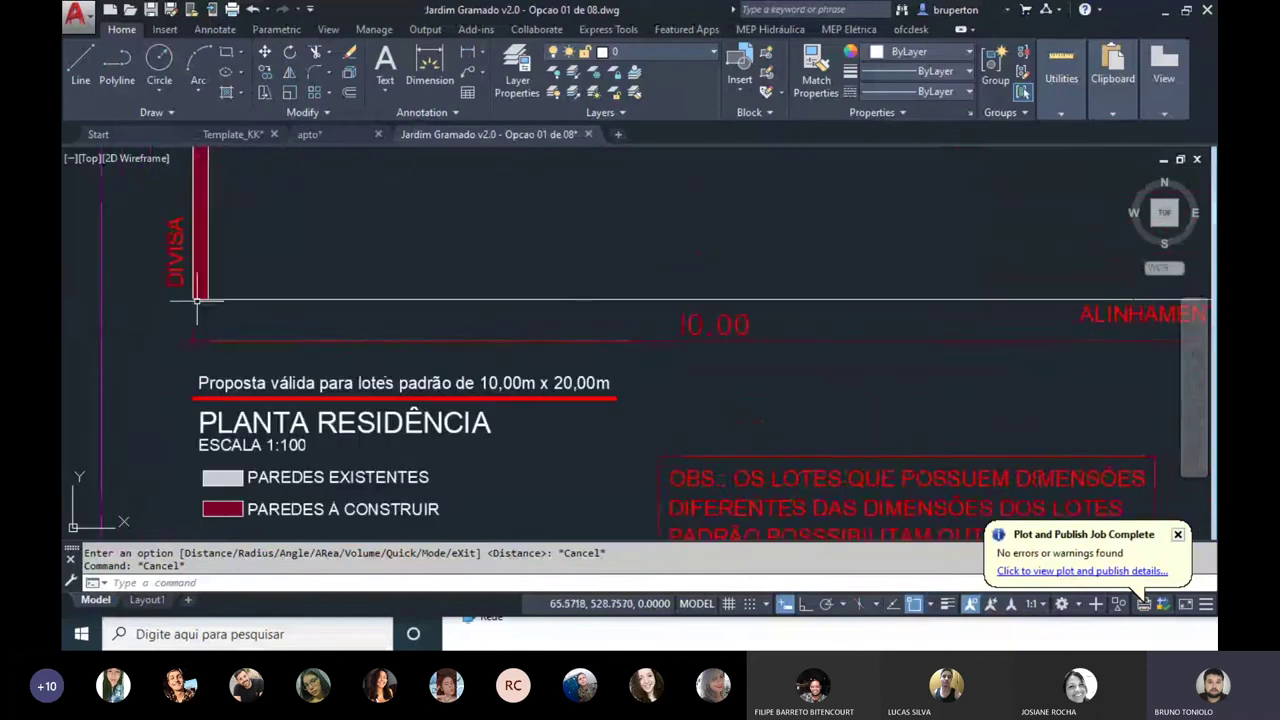
key("Return")
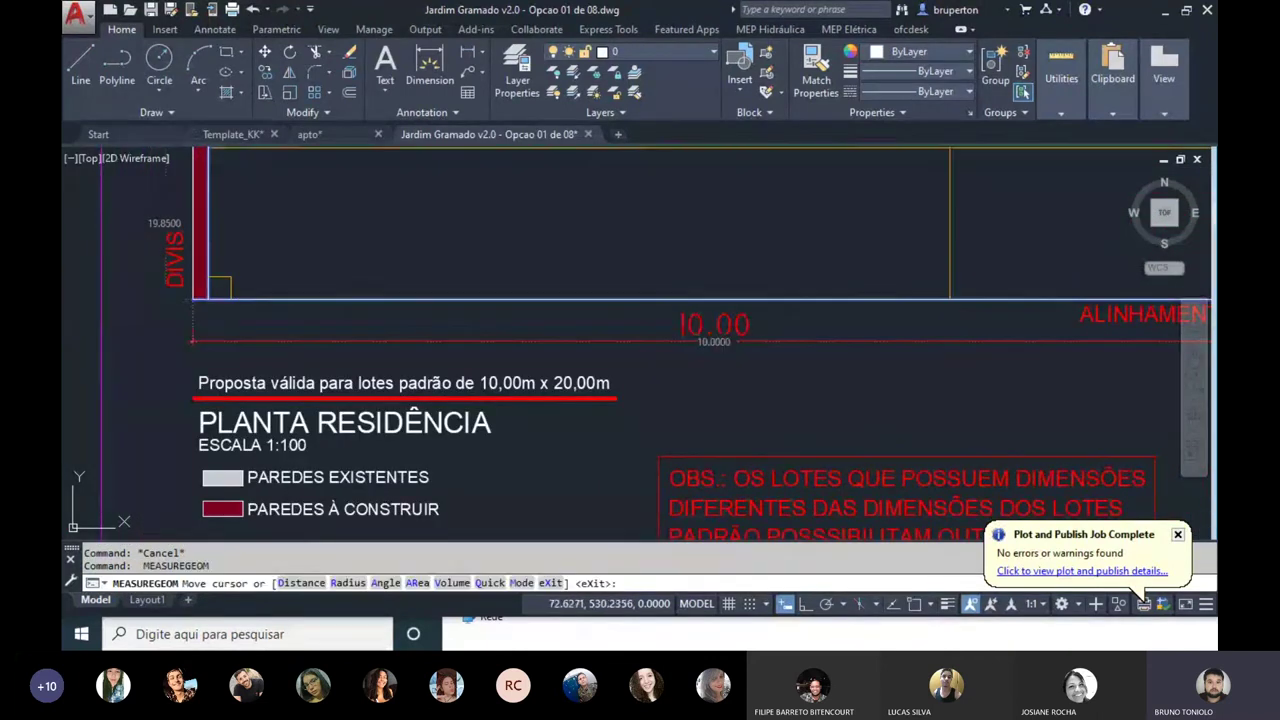
scroll(213, 343, "down", 4)
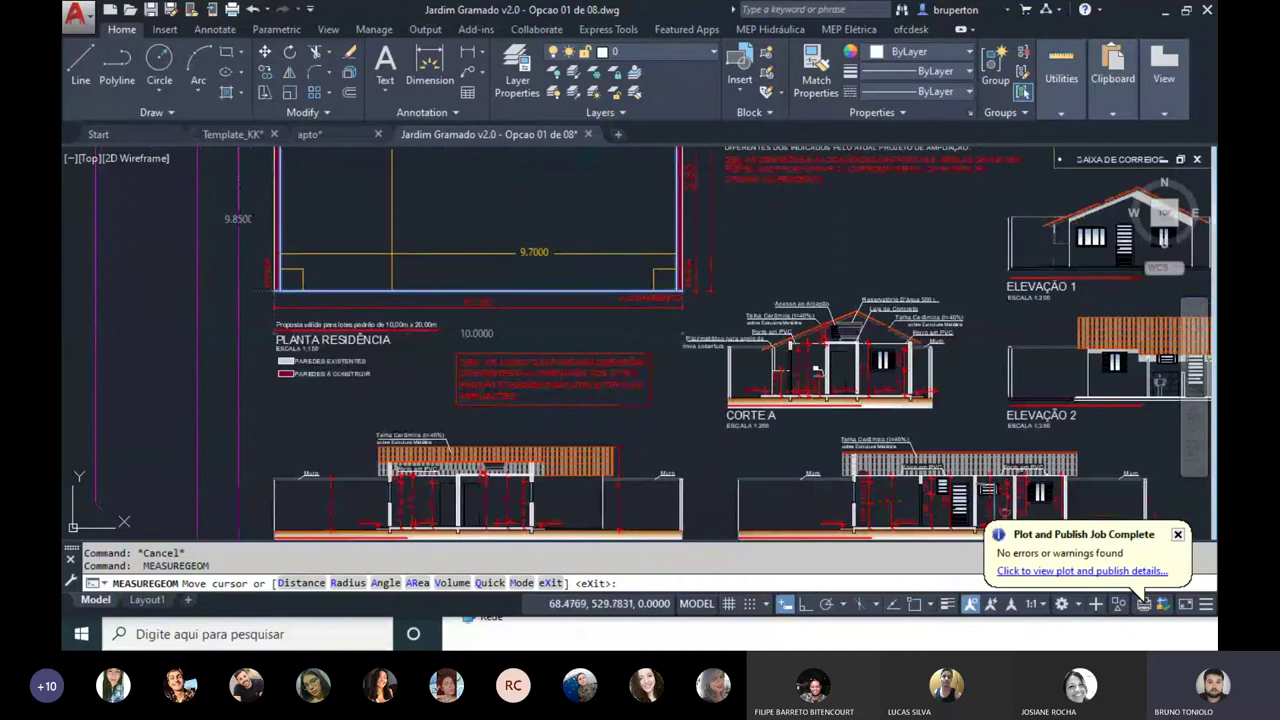
scroll(213, 343, "up", 2)
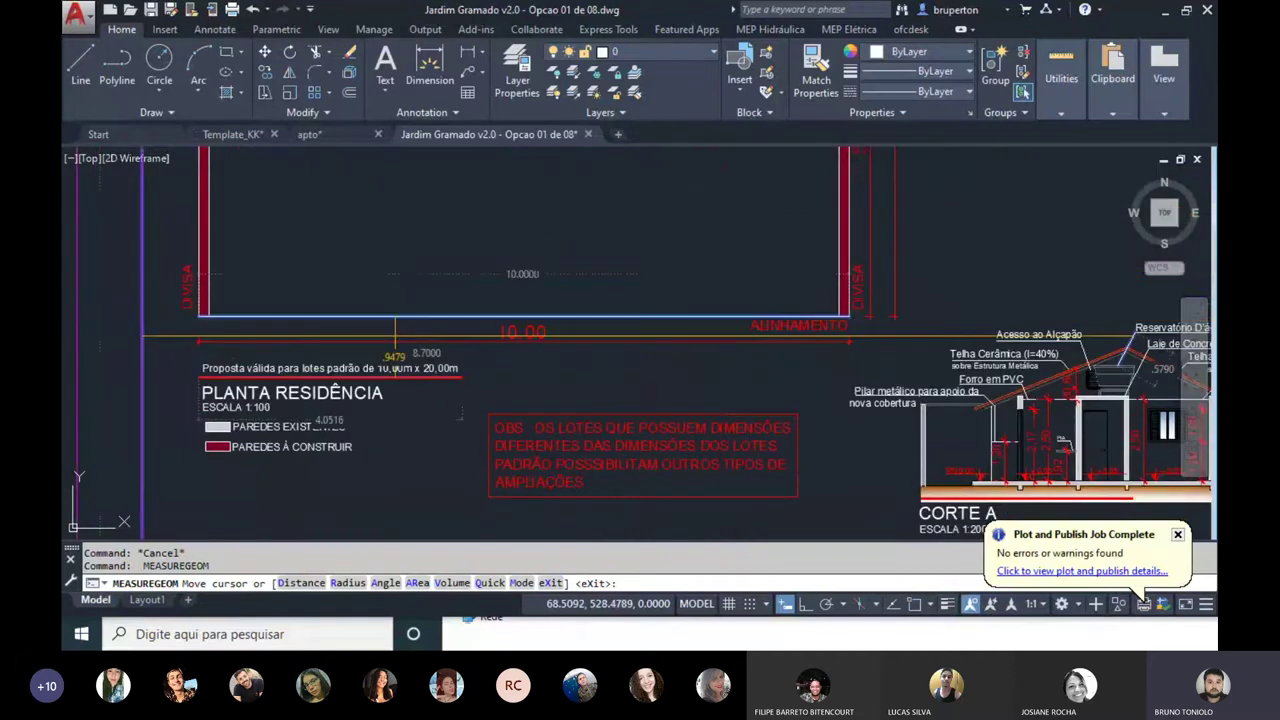
key("Escape")
key("Escape")
Step: Start another distance measurement from the lot's left corner, then cancel it
left_click(1068, 108)
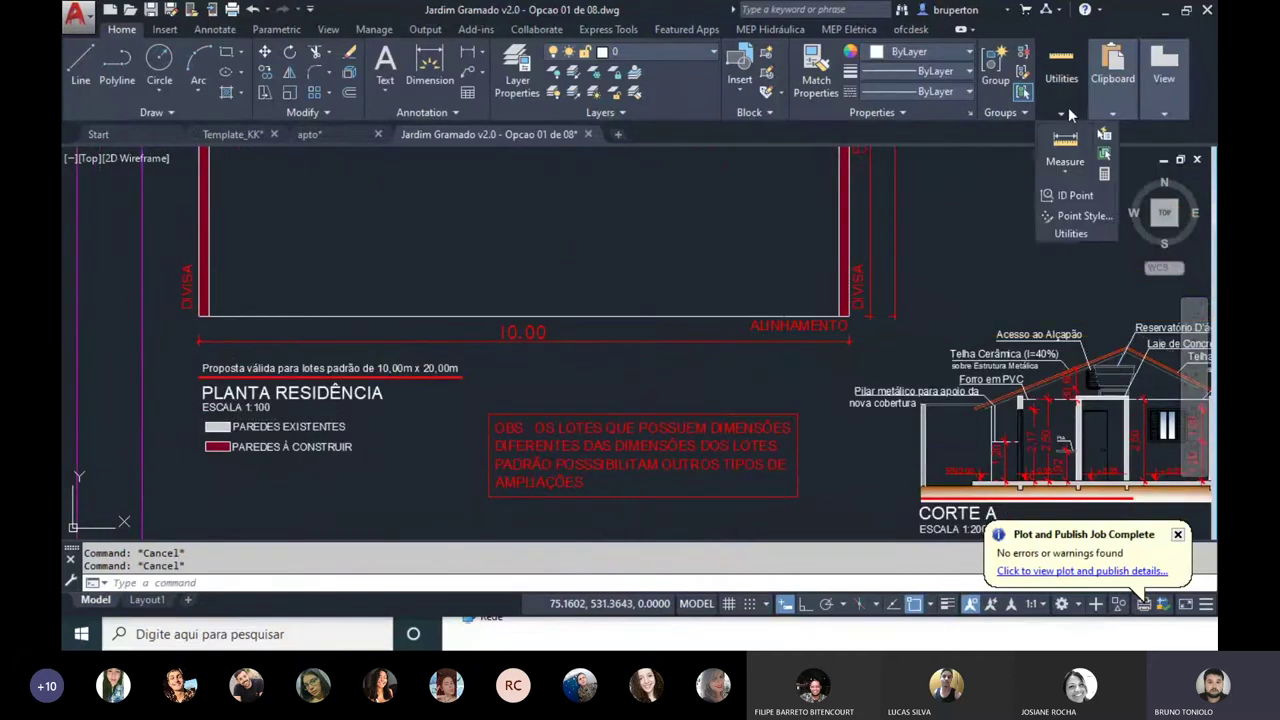
left_click(1065, 172)
left_click(1080, 224)
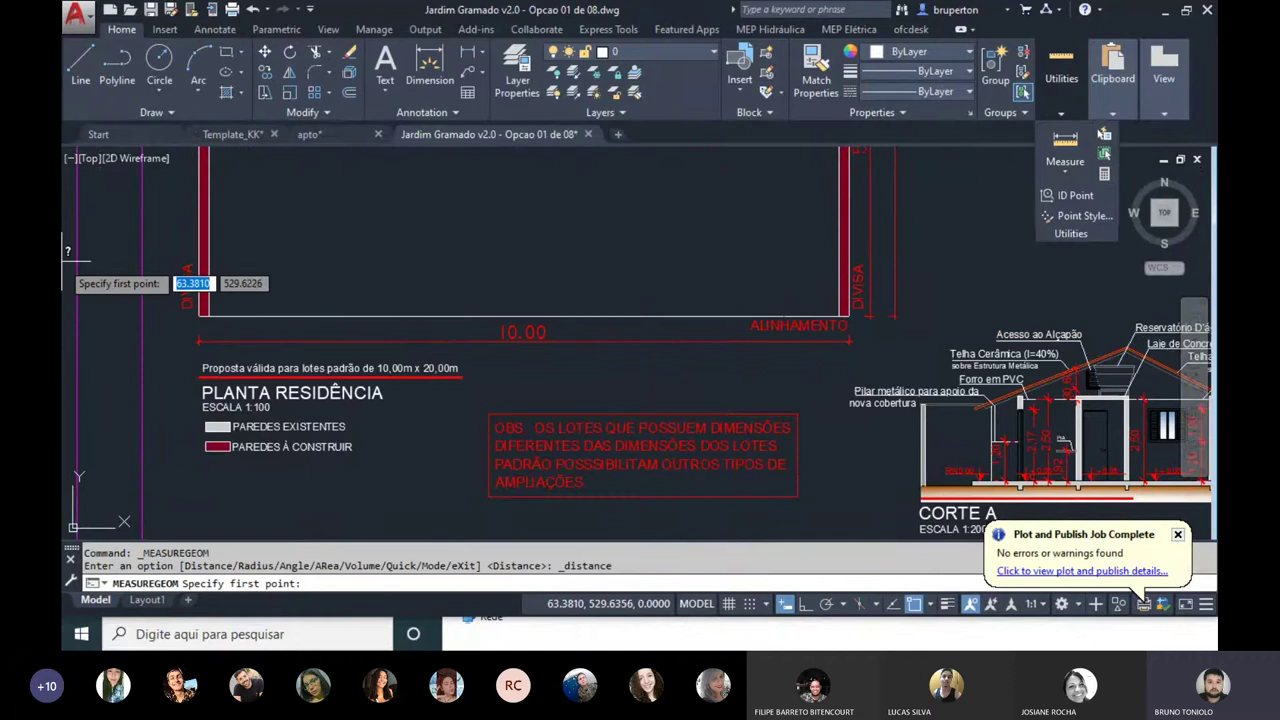
left_click(198, 317)
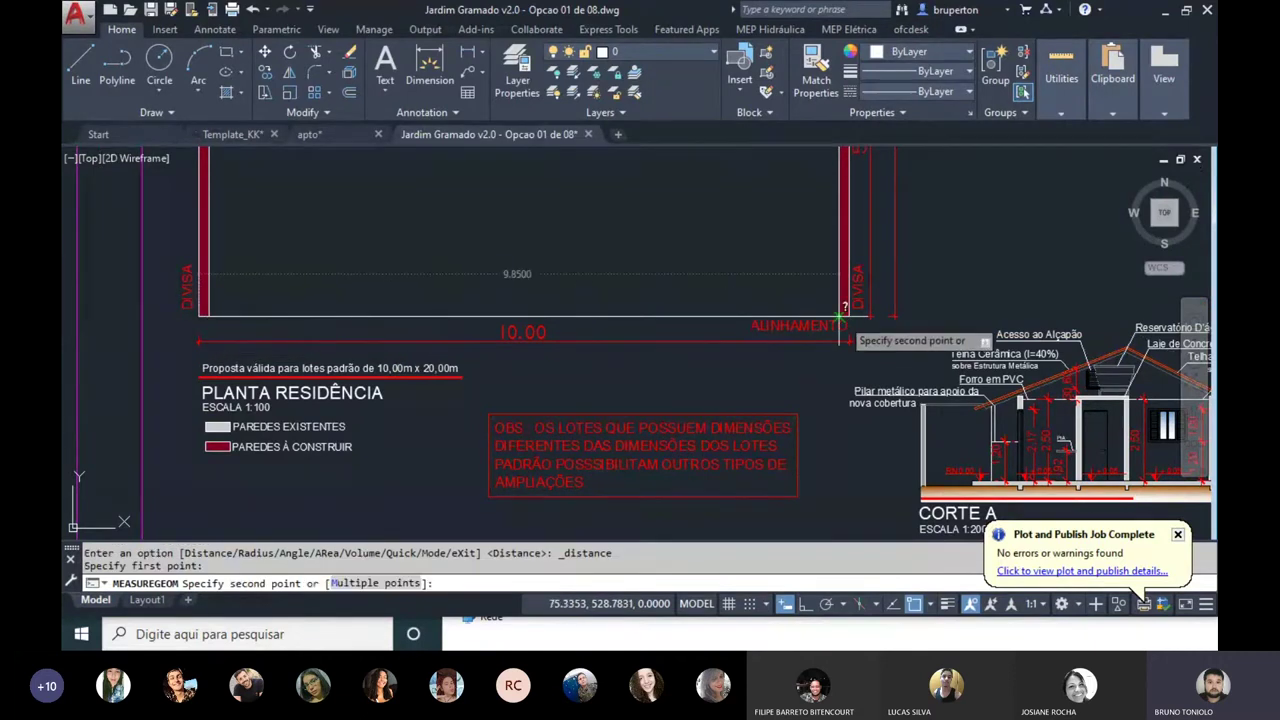
key("Escape")
scroll(390, 270, "down", 2)
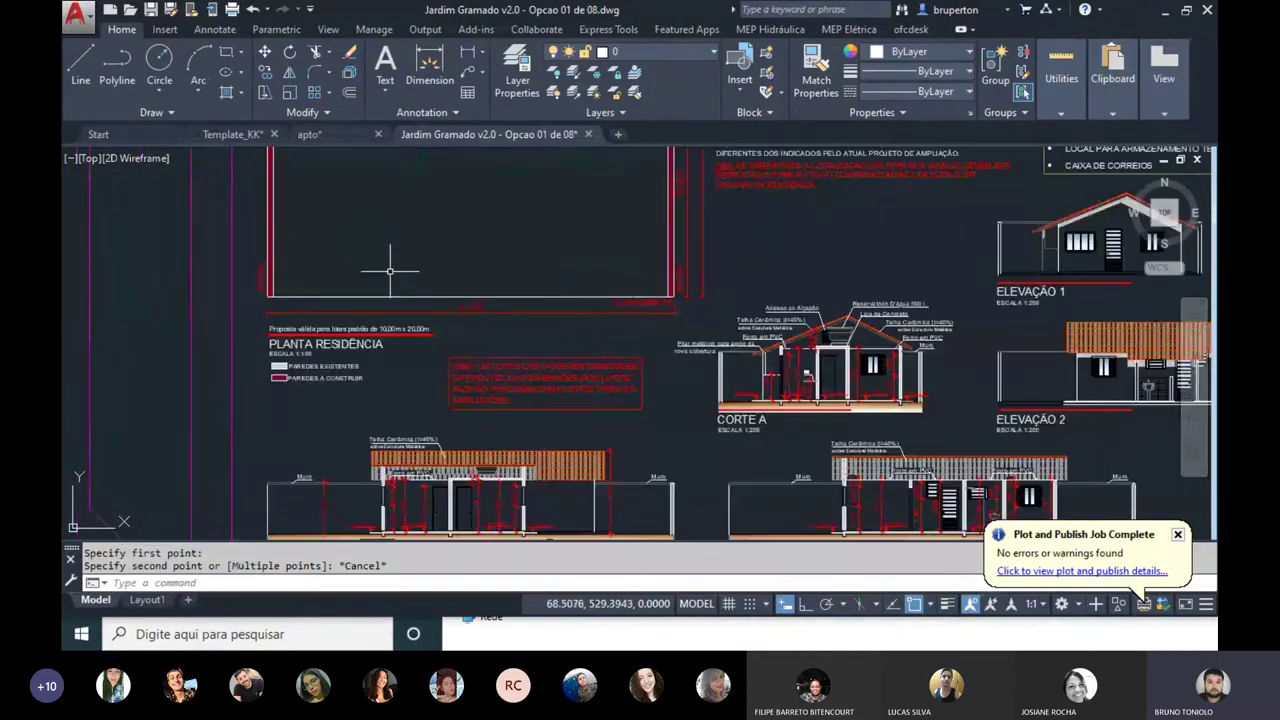
Step: Zoom and pan to centre the view on the CORTE A section
middle_click_drag(585, 330, 480, 313)
scroll(480, 313, "up", 2)
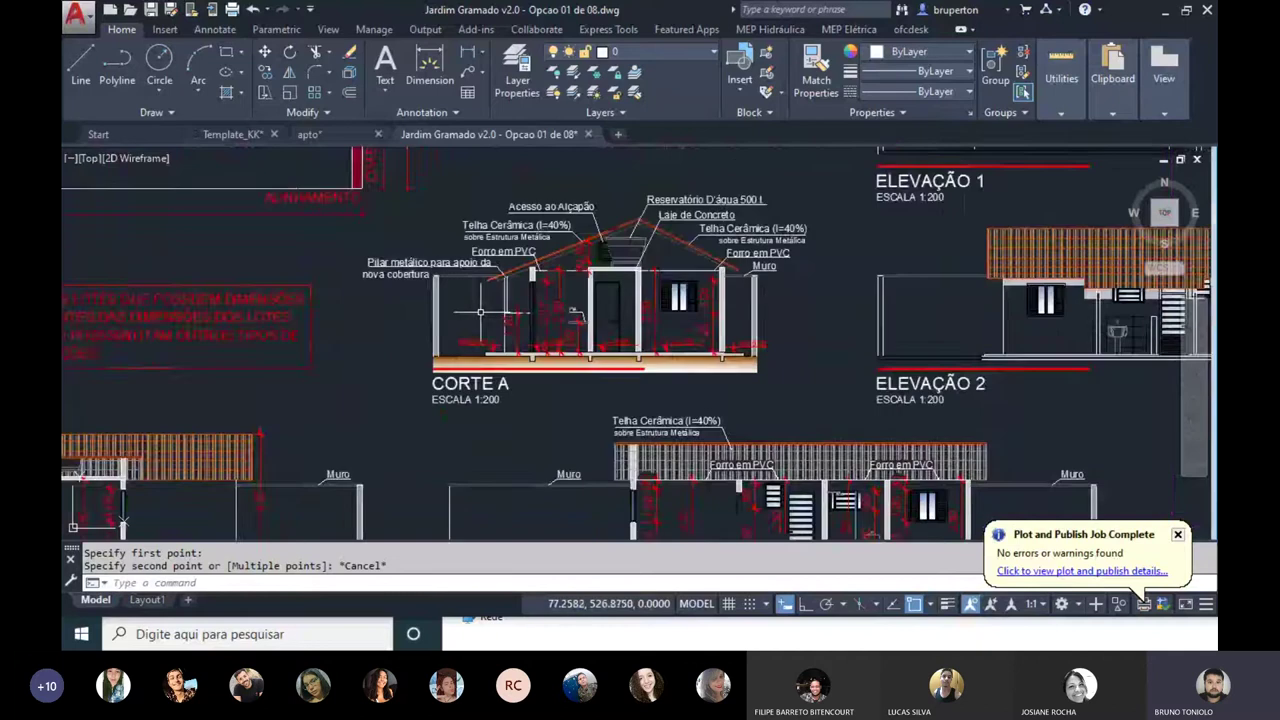
scroll(480, 313, "up", 3)
middle_click_drag(680, 303, 610, 328)
scroll(610, 328, "down", 4)
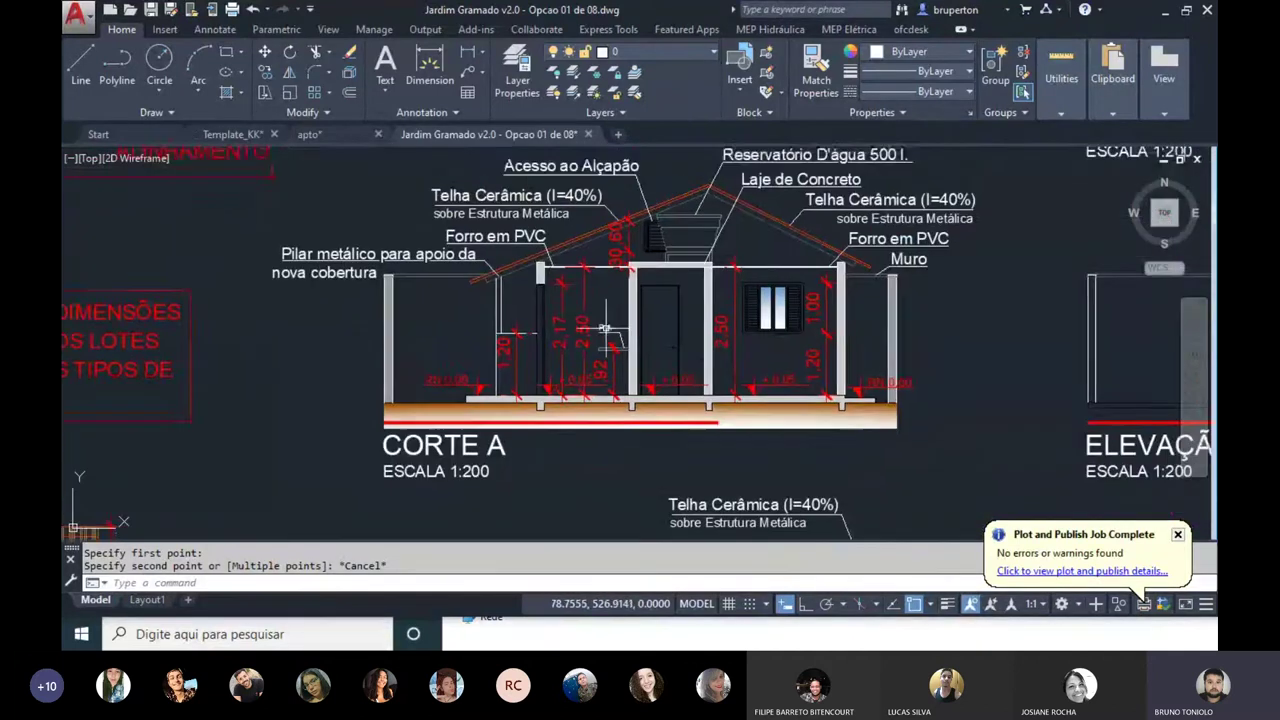
scroll(602, 327, "up", 4)
scroll(410, 388, "up", 2)
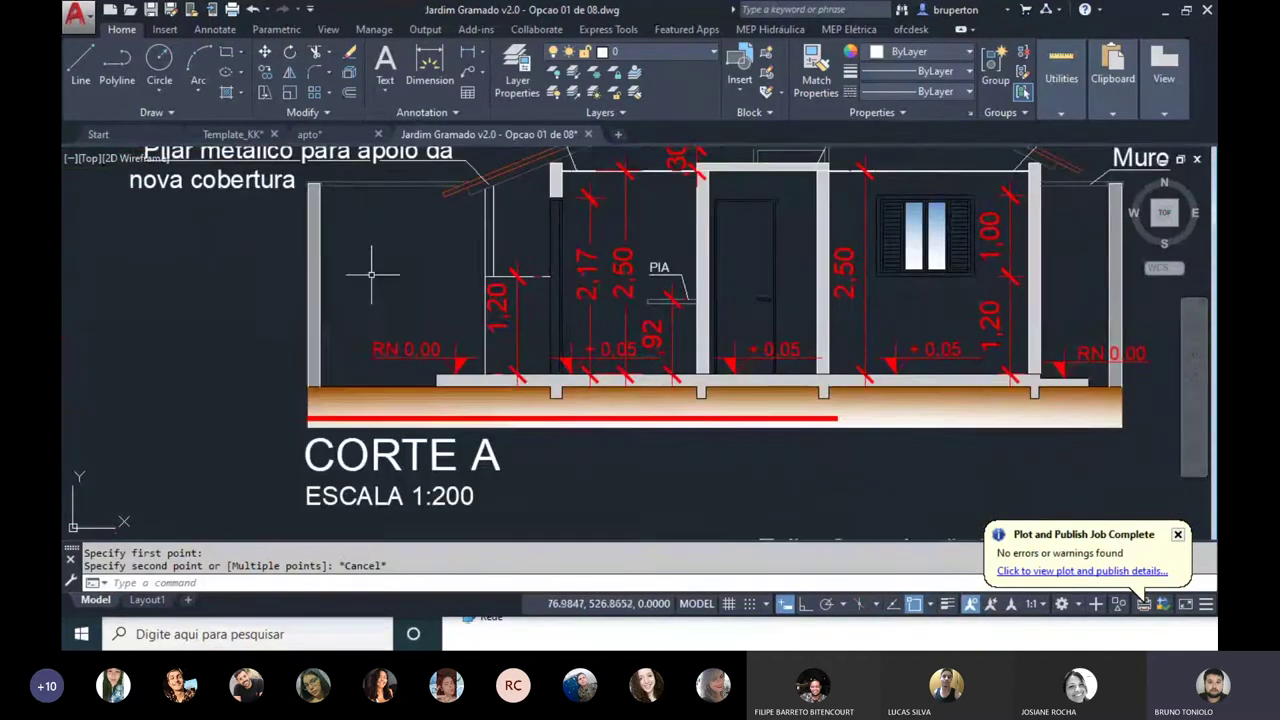
scroll(372, 275, "down", 2)
scroll(467, 350, "up", 2)
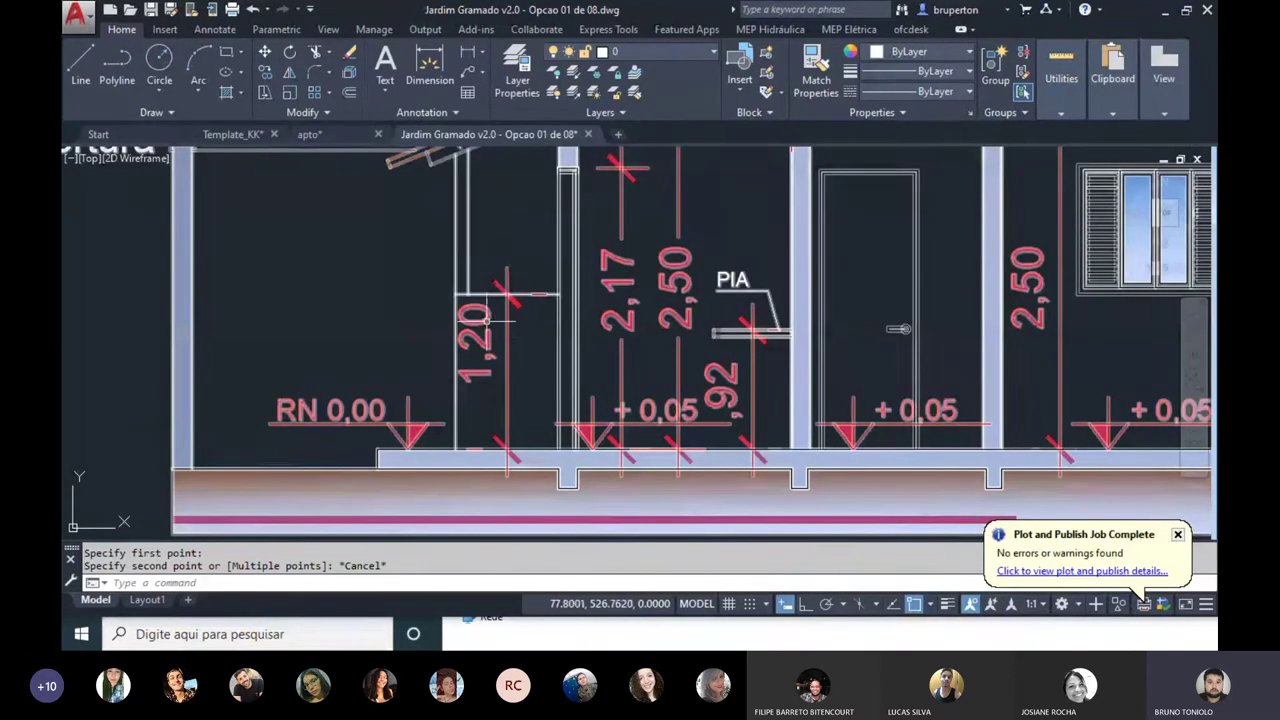
scroll(467, 375, "down", 2)
scroll(490, 330, "up", 3)
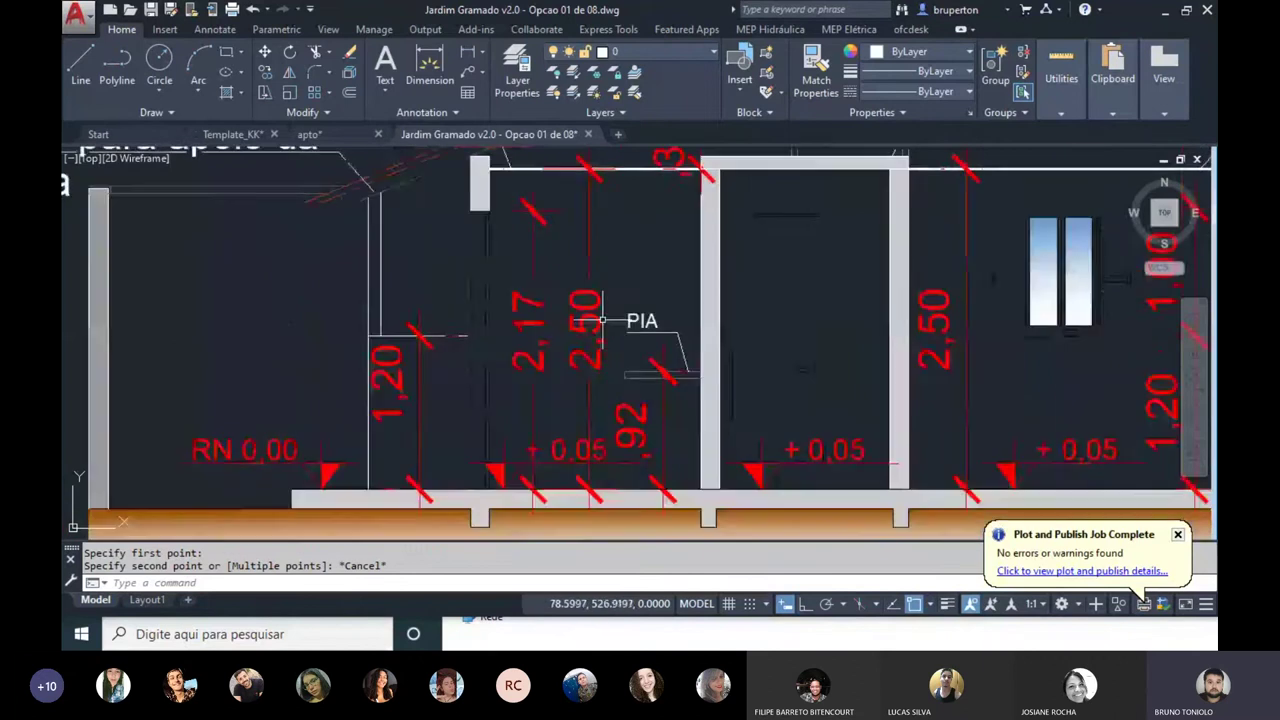
scroll(510, 290, "down", 1)
scroll(530, 257, "up", 1)
scroll(510, 290, "down", 1)
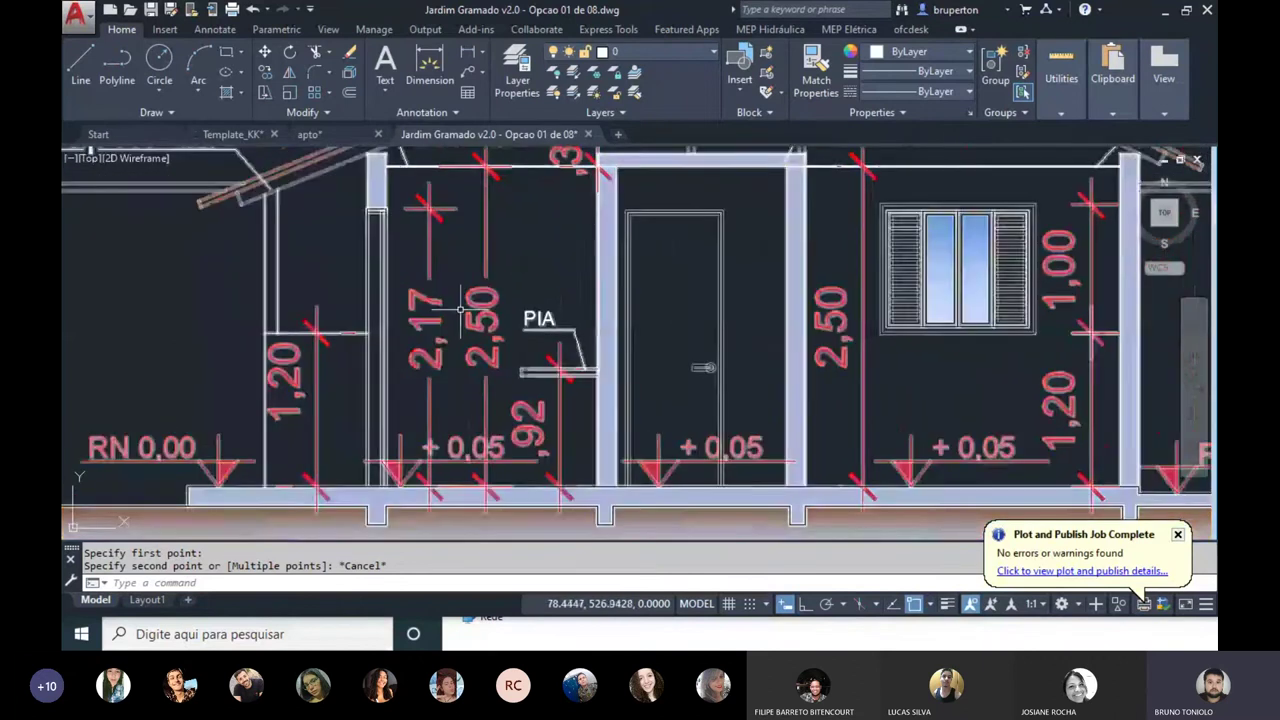
scroll(432, 383, "up", 1)
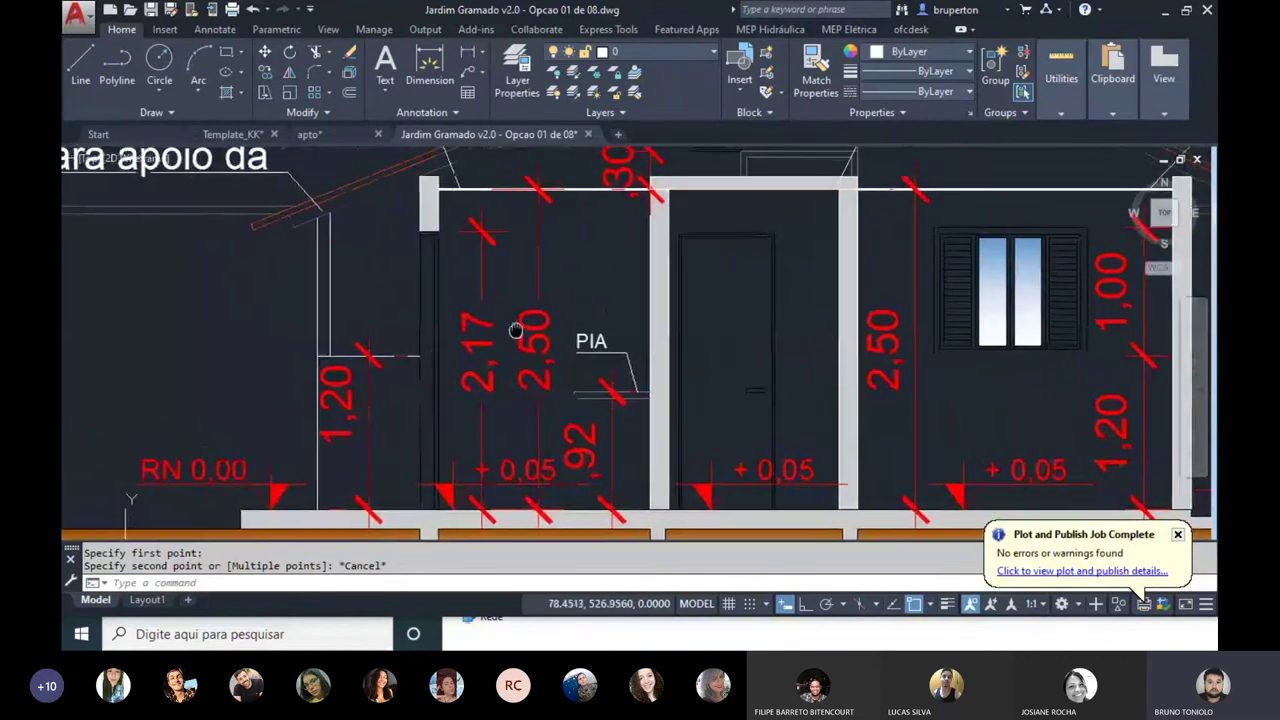
Step: Start a distance measurement at the section's door frame, cancel it, and pan to the CORTE A title
left_click(1061, 78)
left_click(1073, 172)
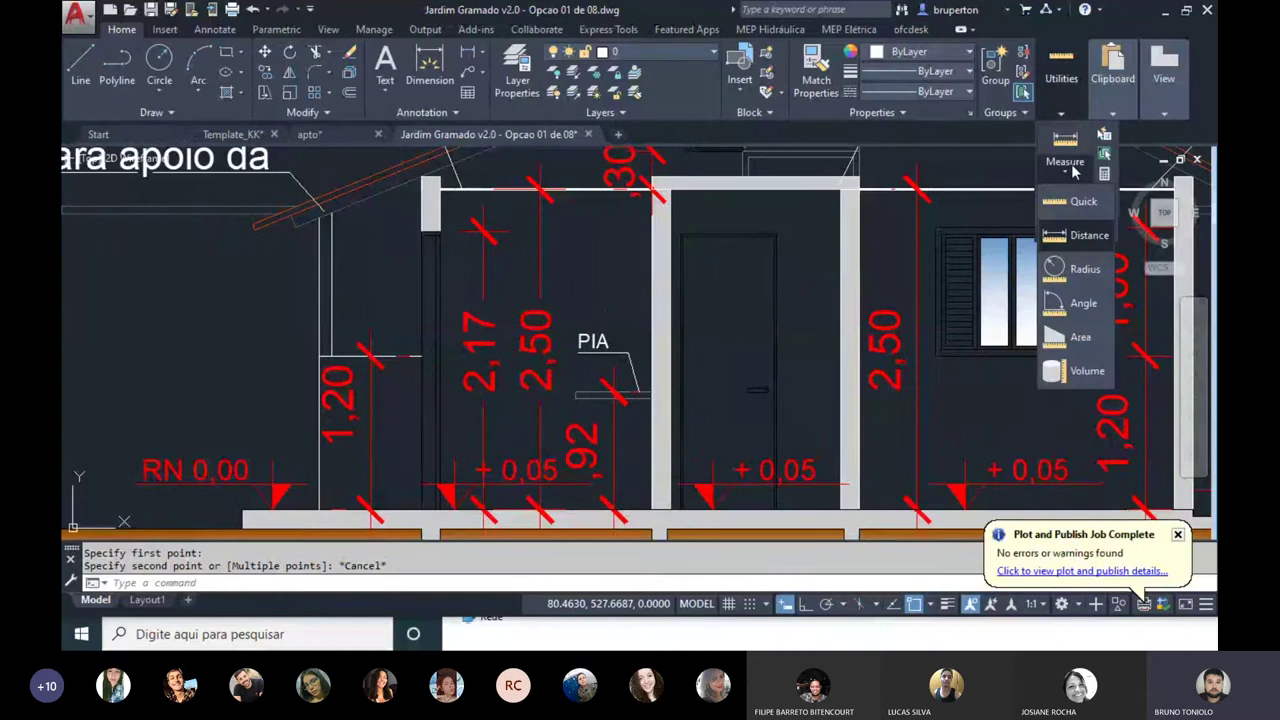
left_click(1080, 235)
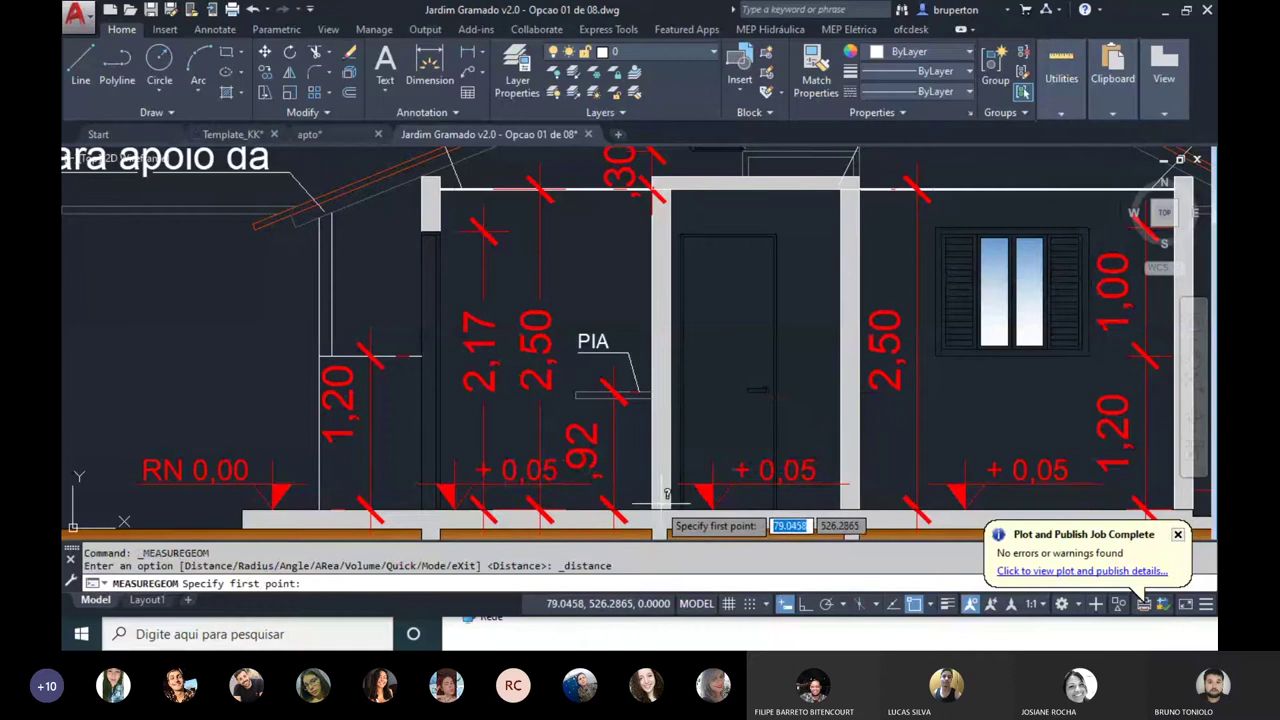
left_click(652, 510)
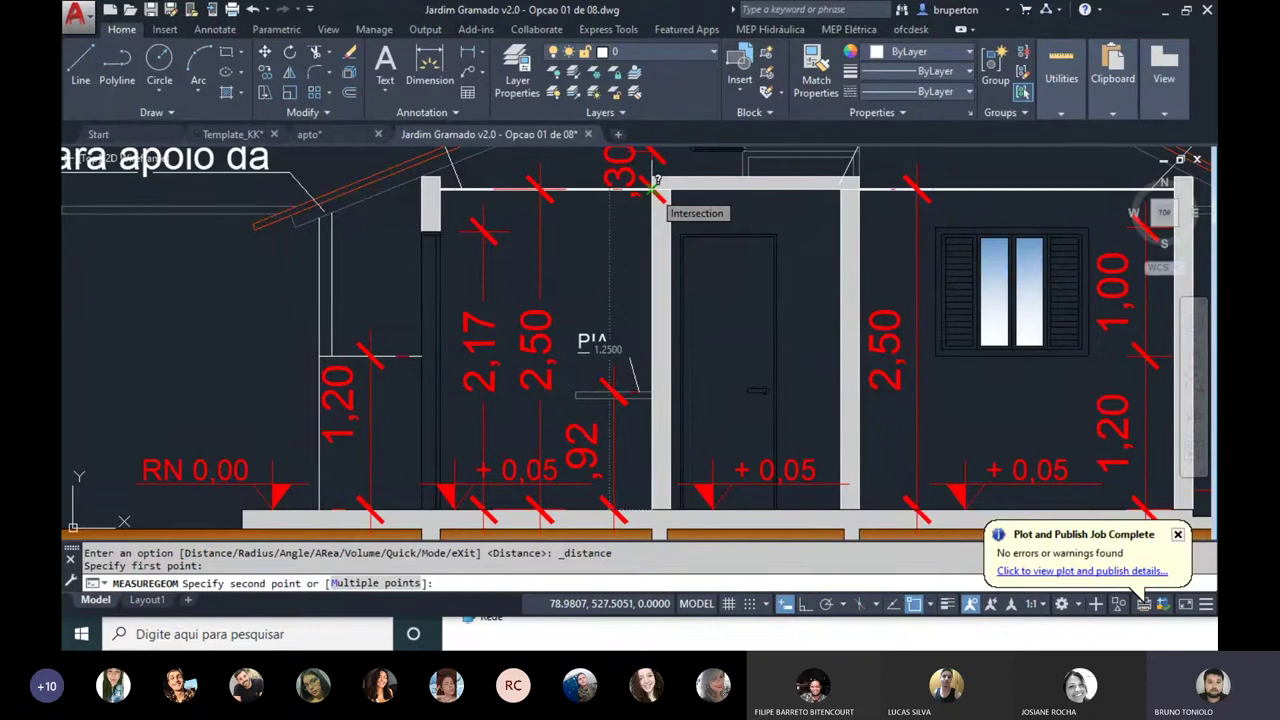
scroll(660, 195, "down", 3)
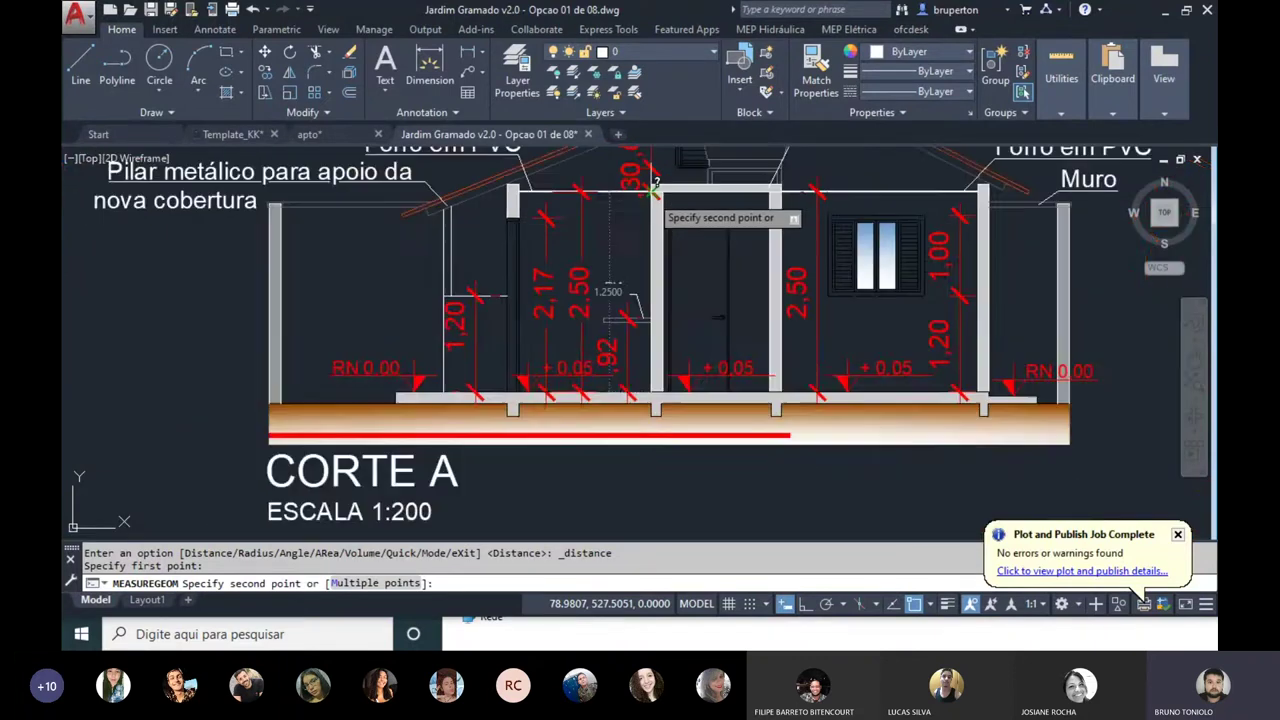
key("Escape")
middle_click_drag(439, 508, 656, 408)
Step: Pan and zoom from CORTE A across the elevations down to the sheet's bottom edge
scroll(629, 407, "up", 2)
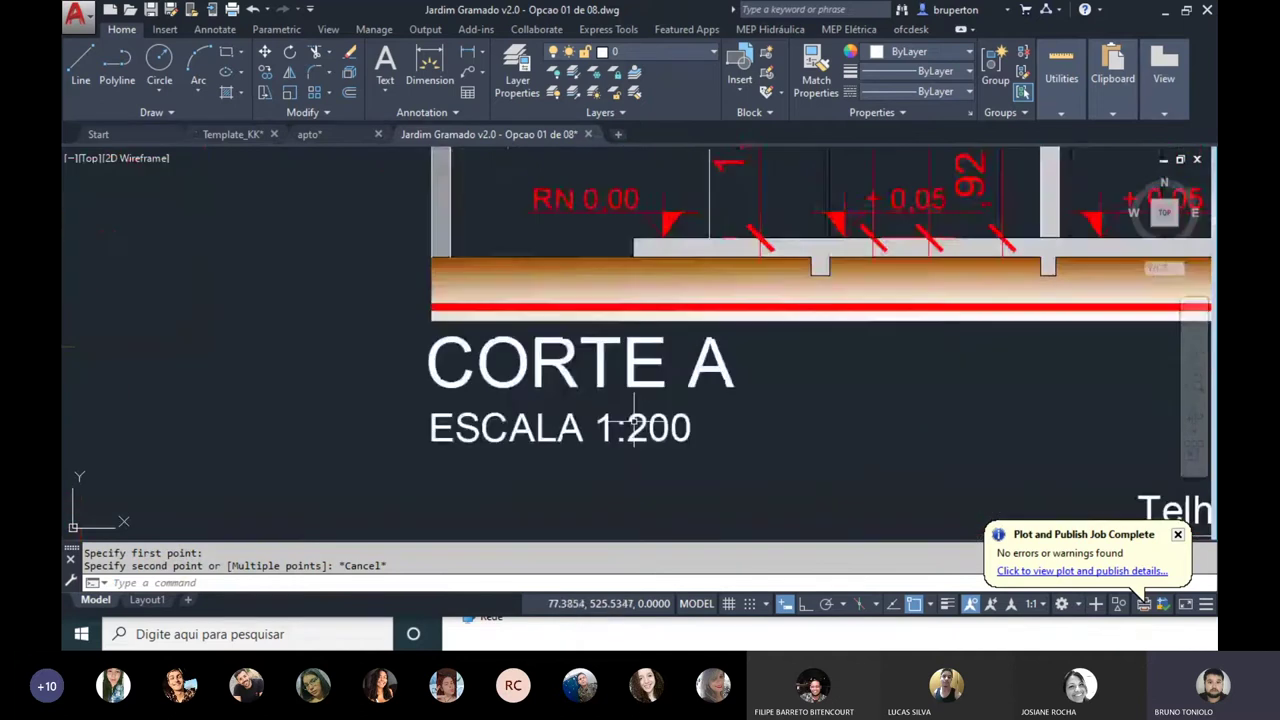
scroll(645, 425, "down", 2)
scroll(645, 427, "down", 3)
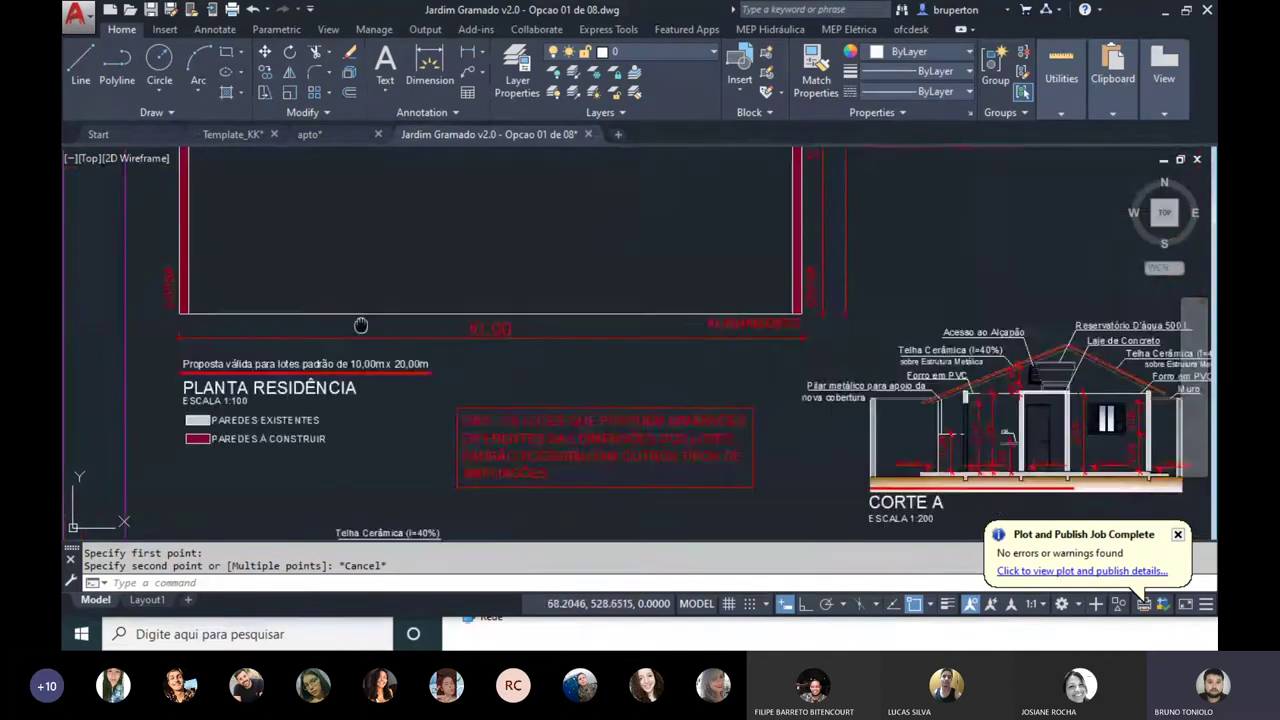
scroll(360, 326, "up", 3)
scroll(366, 346, "down", 3)
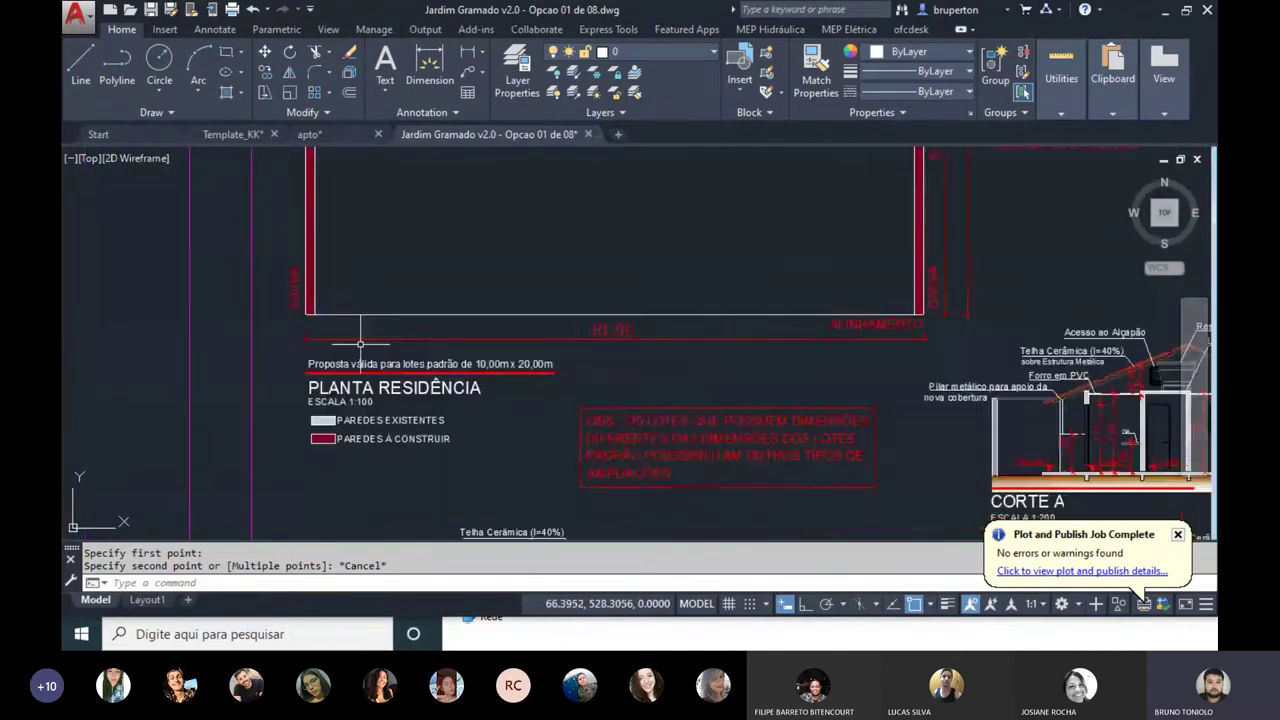
middle_click_drag(741, 358, 427, 347)
scroll(427, 347, "down", 1)
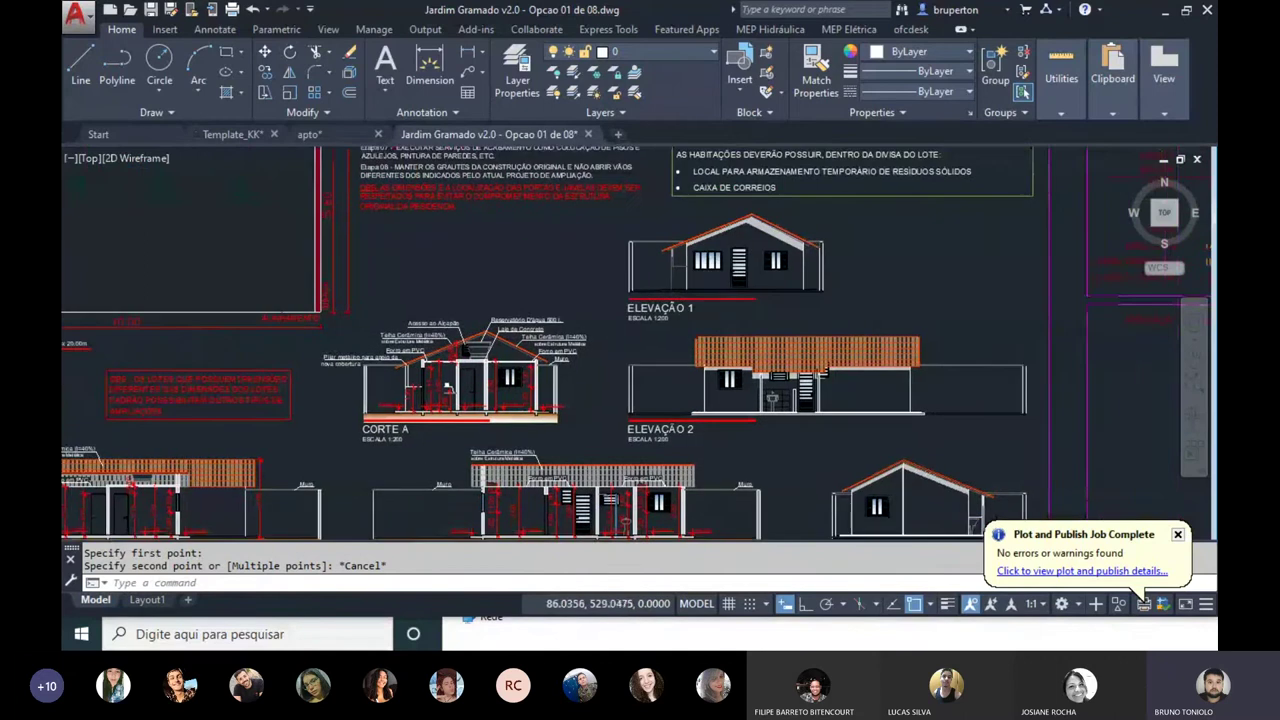
scroll(754, 350, "up", 2)
scroll(754, 350, "up", 2)
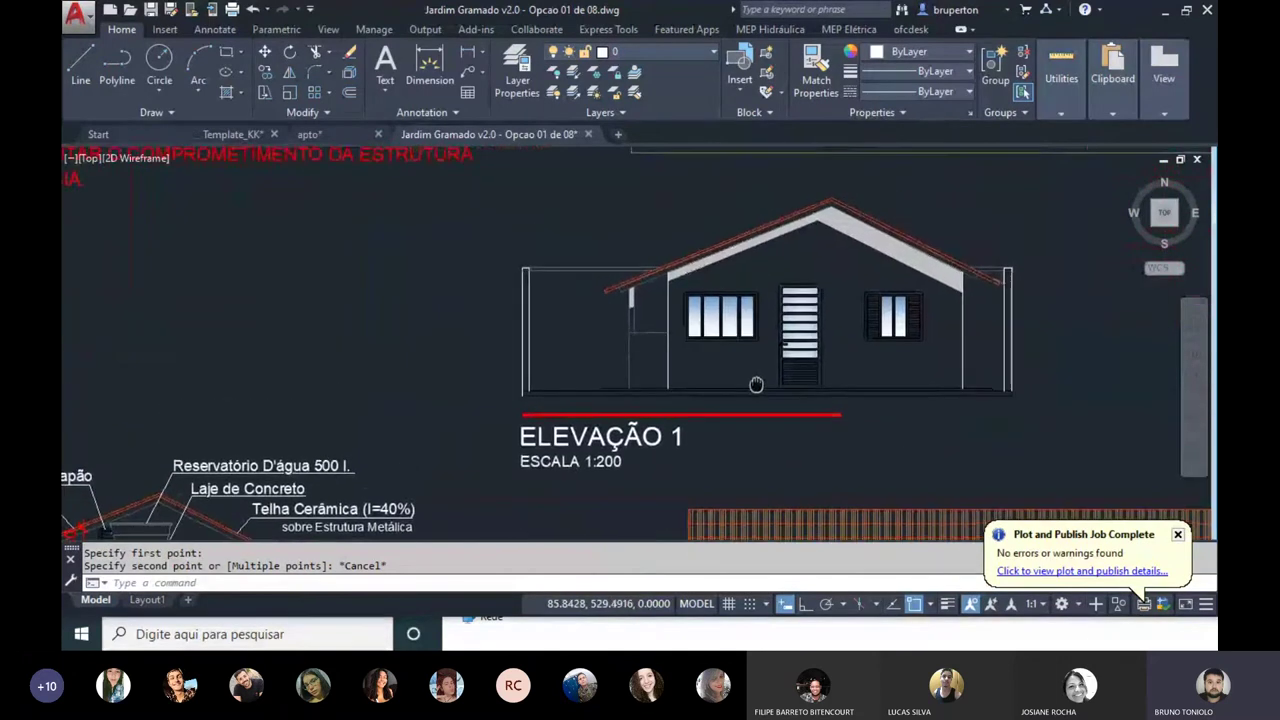
mouse_move(754, 350)
middle_mouse_down()
mouse_move(636, 369)
mouse_move(632, 397)
middle_mouse_up()
scroll(636, 369, "down", 5)
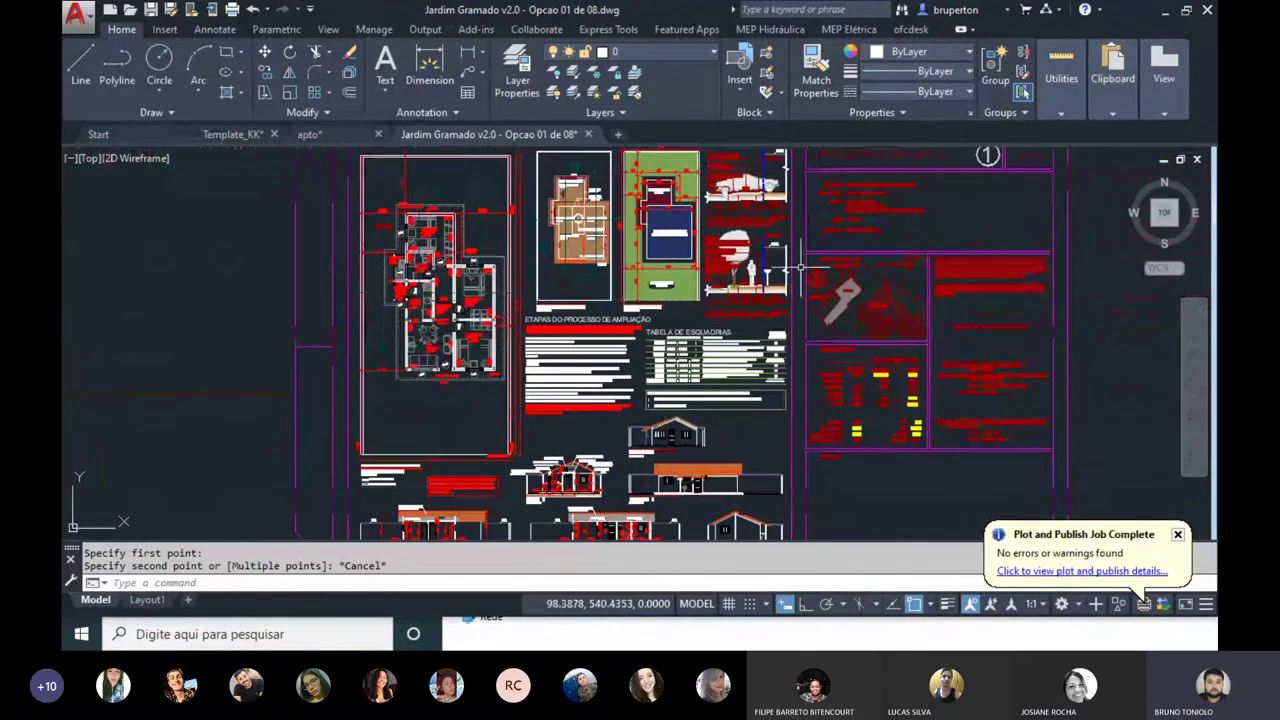
scroll(548, 281, "down", 2)
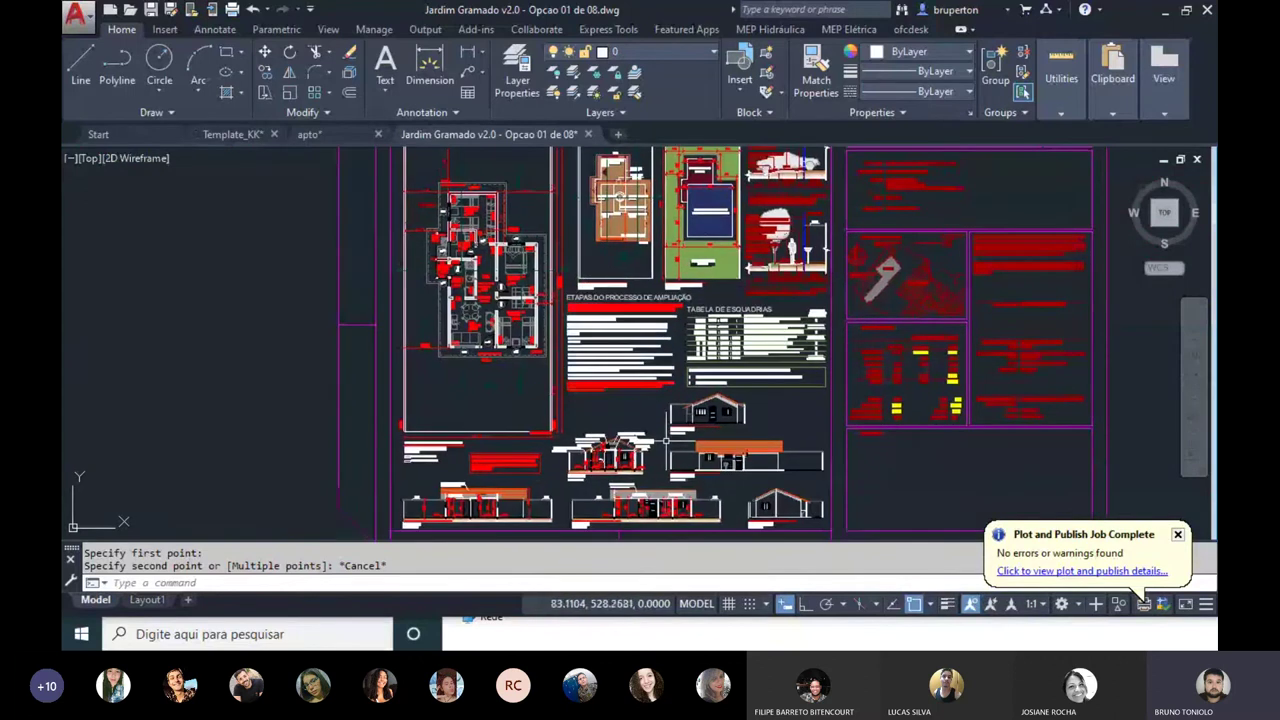
scroll(652, 530, "up", 4)
scroll(600, 493, "down", 2)
scroll(600, 493, "down", 2)
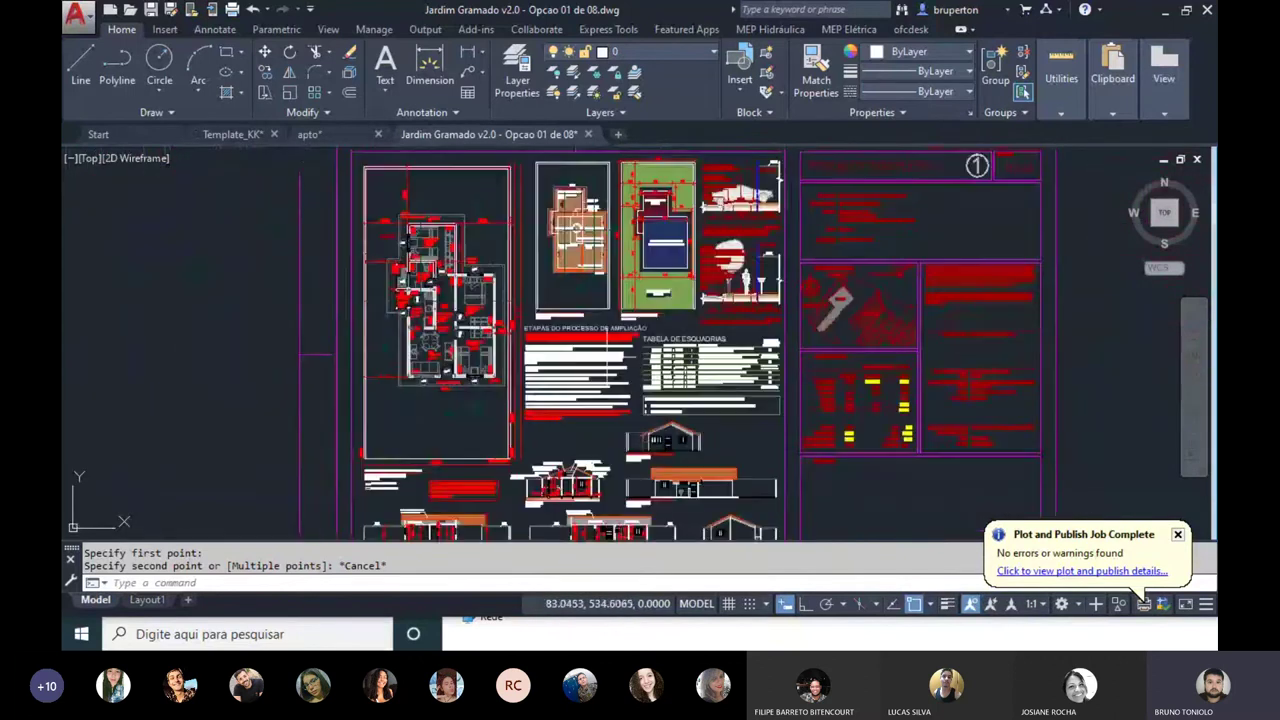
middle_click_drag(600, 350, 582, 288)
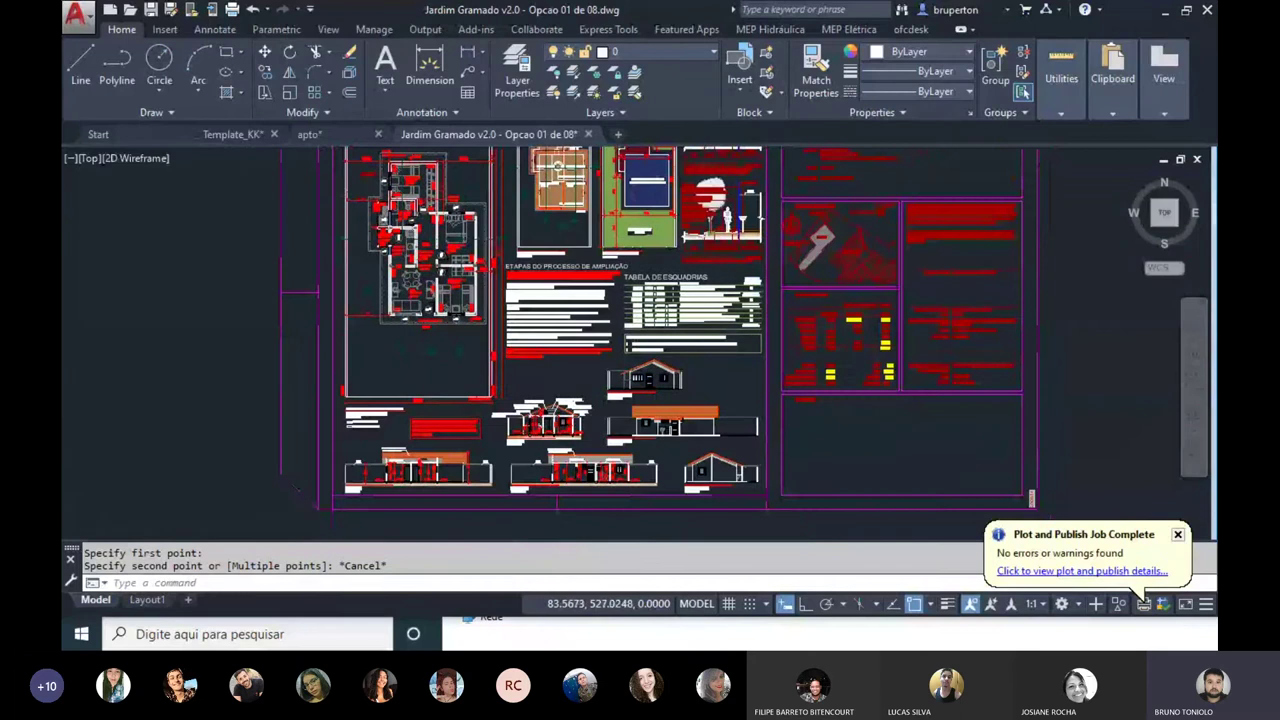
Step: Zoom in and recentre on the ELEVAÇÃO 1 house drawing, cancelling a stray typed command
scroll(615, 421, "up", 5)
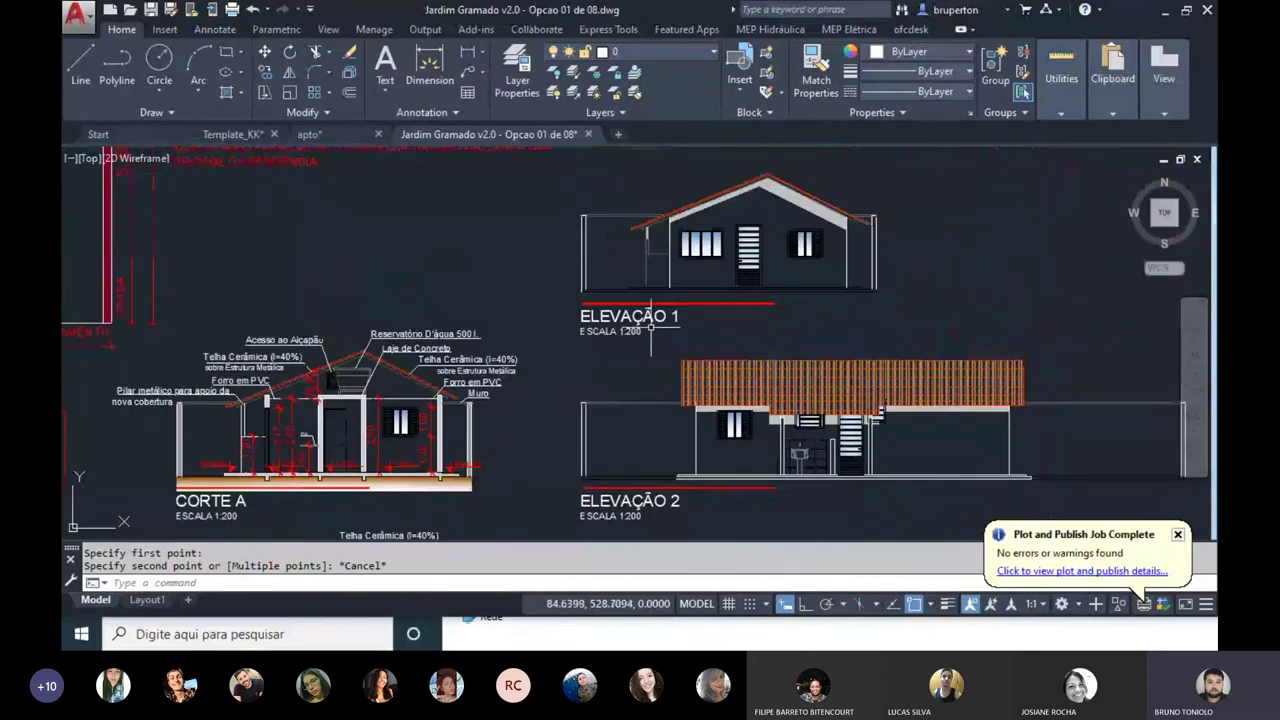
scroll(651, 330, "up", 4)
mouse_move(651, 330)
middle_mouse_down()
mouse_move(679, 365)
mouse_move(870, 341)
middle_mouse_up()
scroll(679, 365, "down", 4)
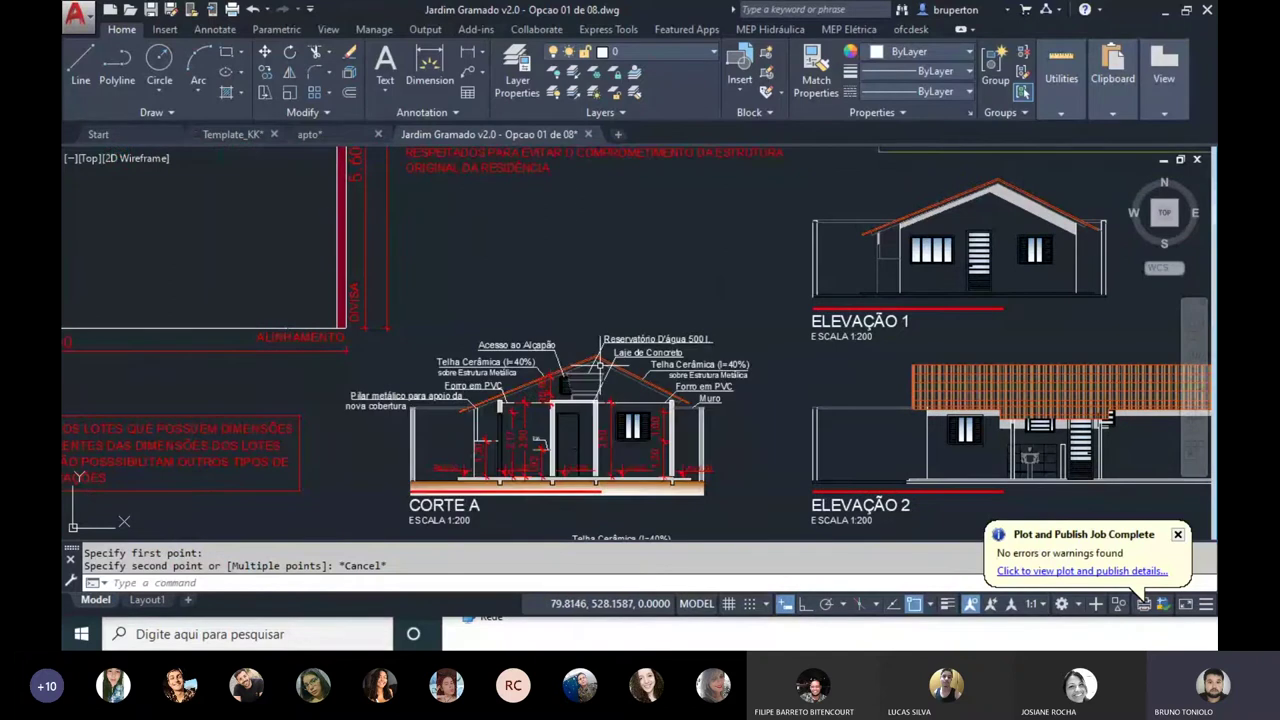
middle_click_drag(895, 343, 860, 500)
scroll(703, 340, "up", 3)
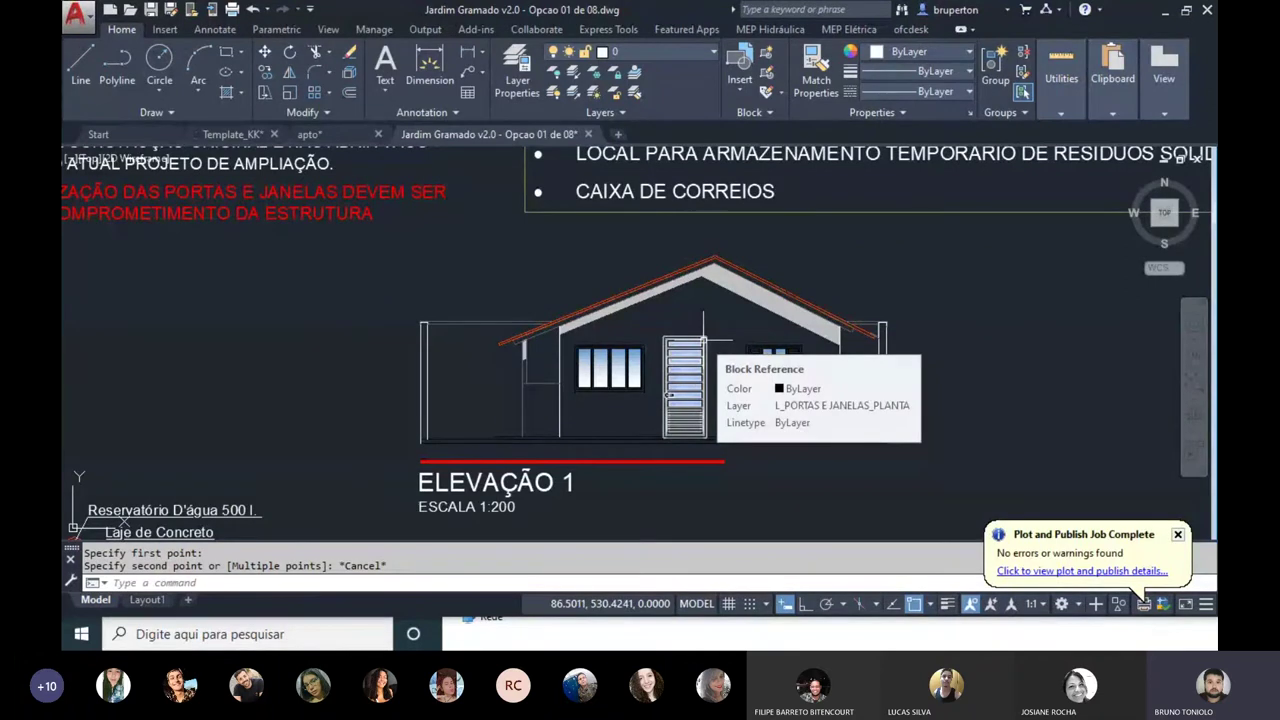
scroll(680, 300, "down", 2)
scroll(666, 314, "up", 2)
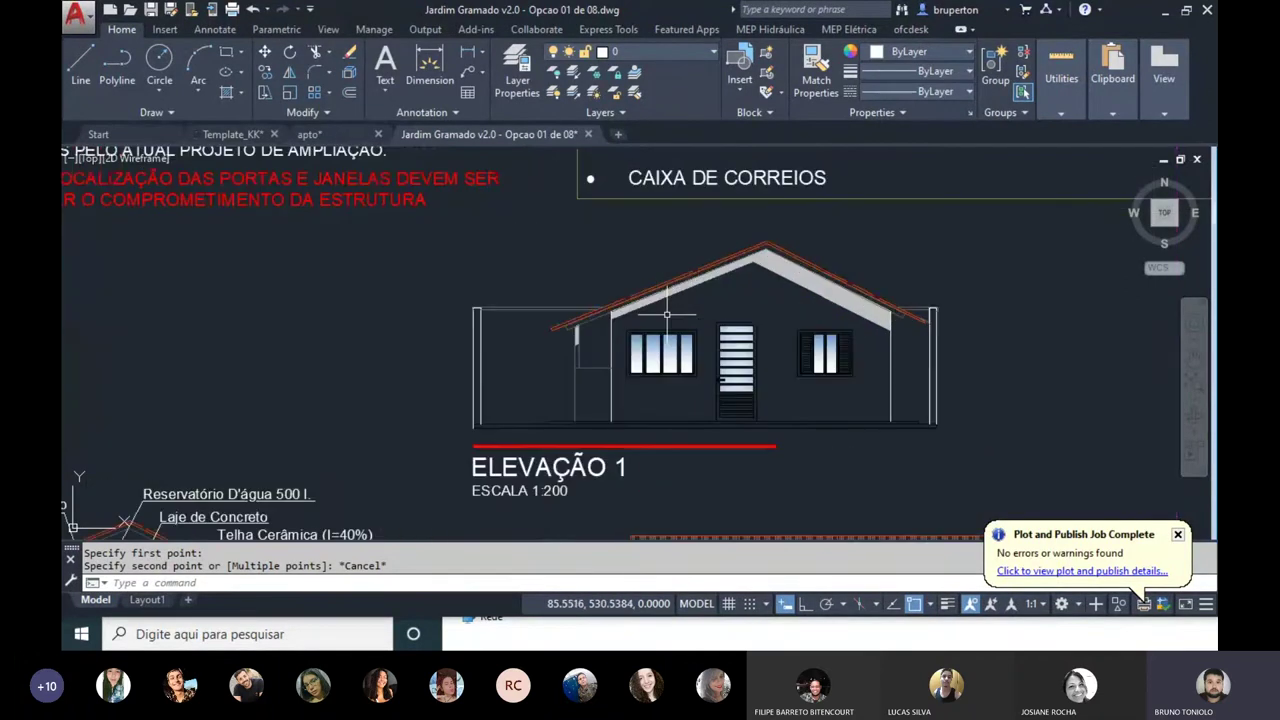
scroll(786, 334, "up", 2)
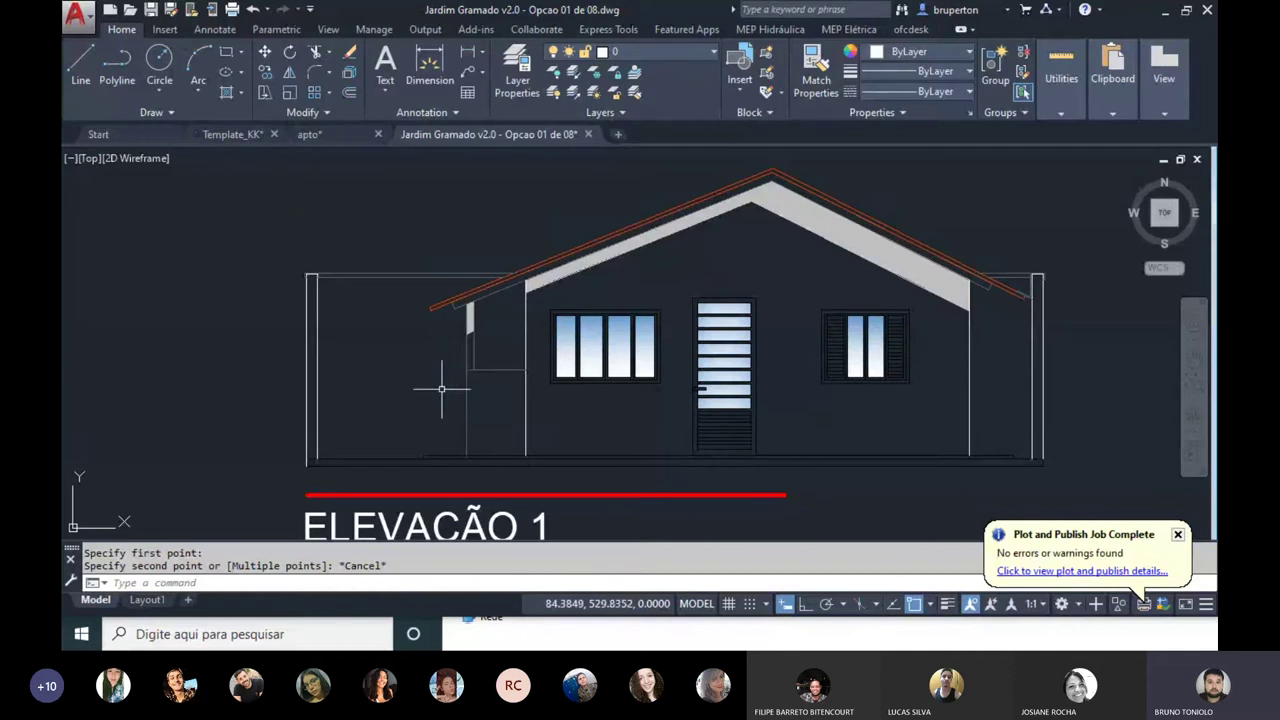
middle_click_drag(427, 321, 477, 309)
type("di")
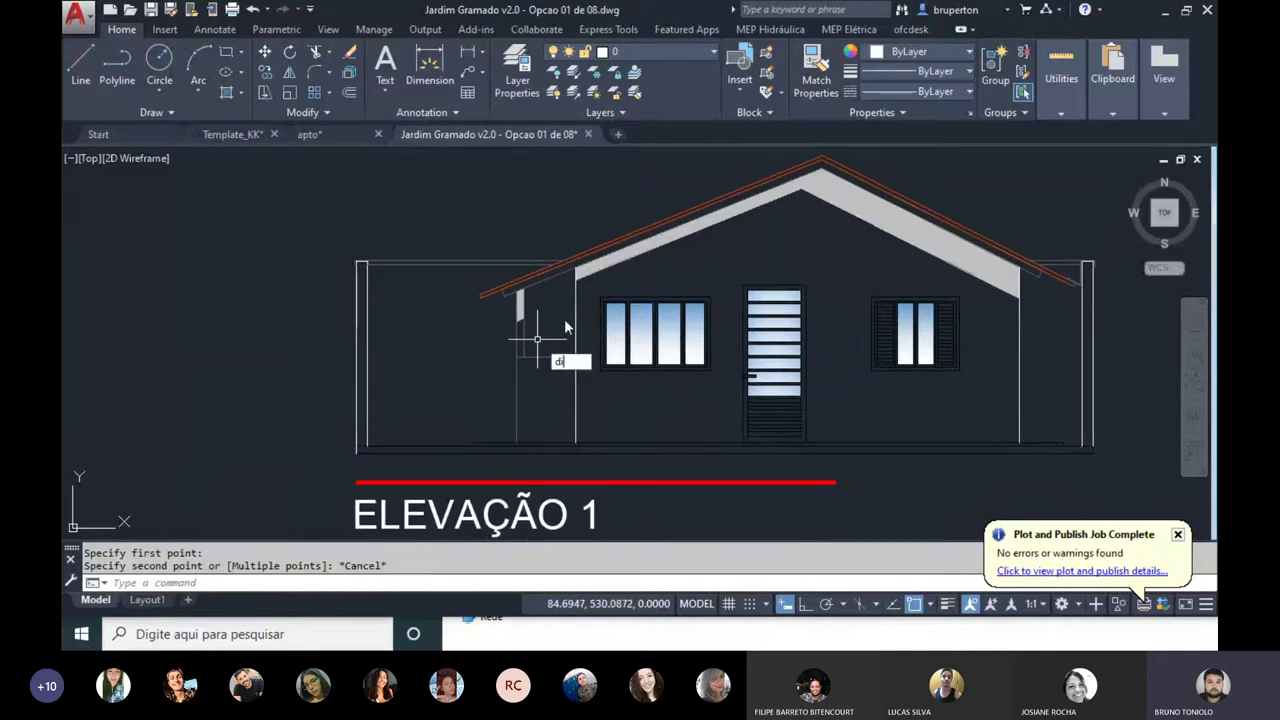
key("Escape")
key("Escape")
Step: Measure ELEVAÇÃO 1's height from the roof end perpendicular down to the ground line
left_click(1061, 72)
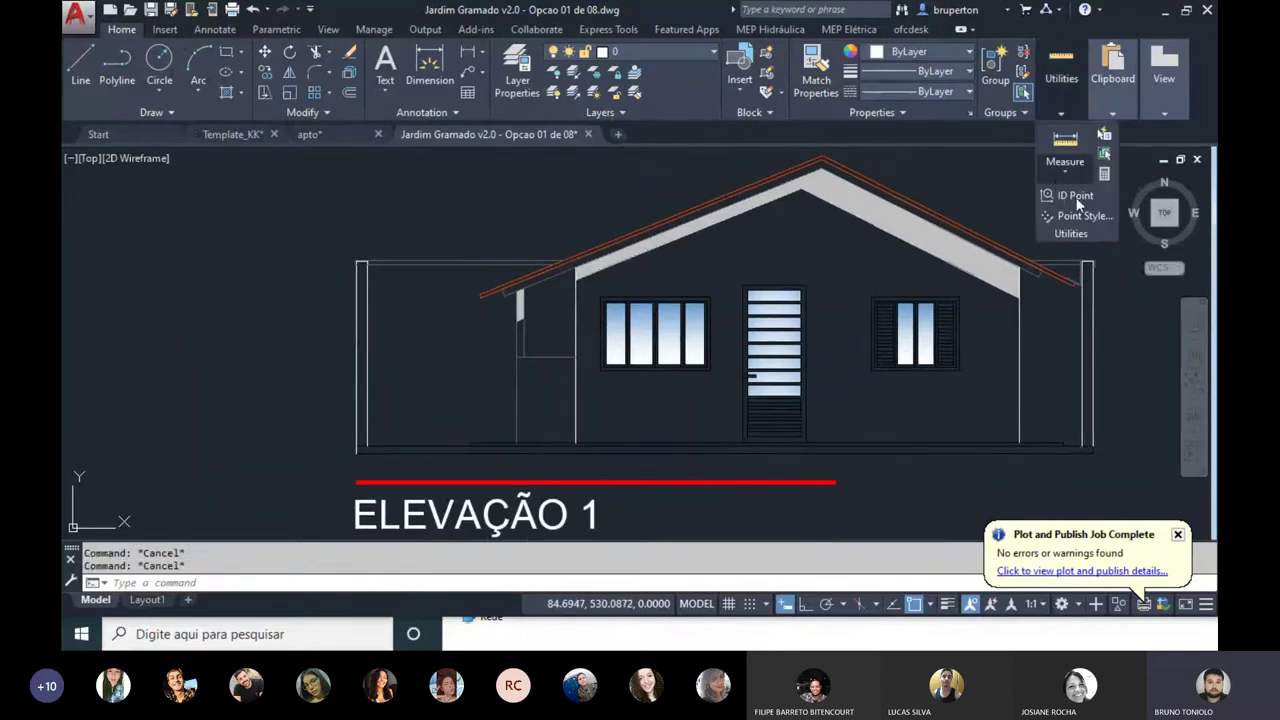
left_click(1065, 165)
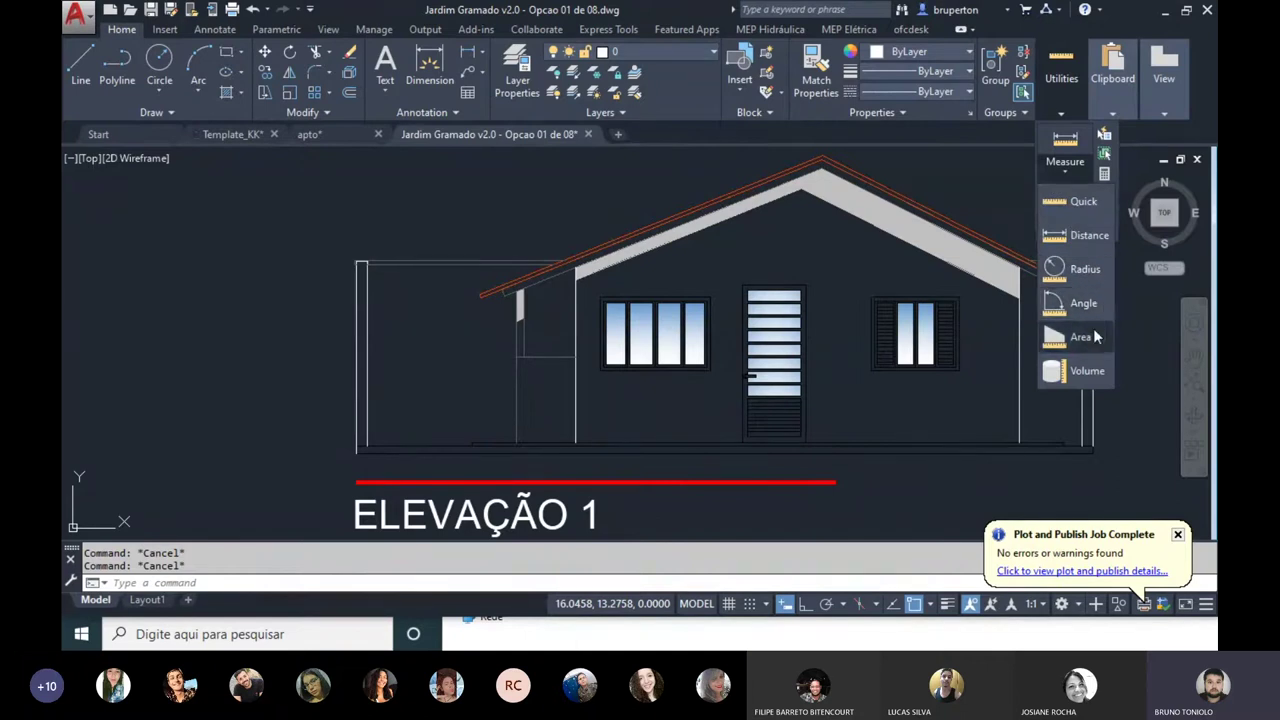
left_click(1090, 235)
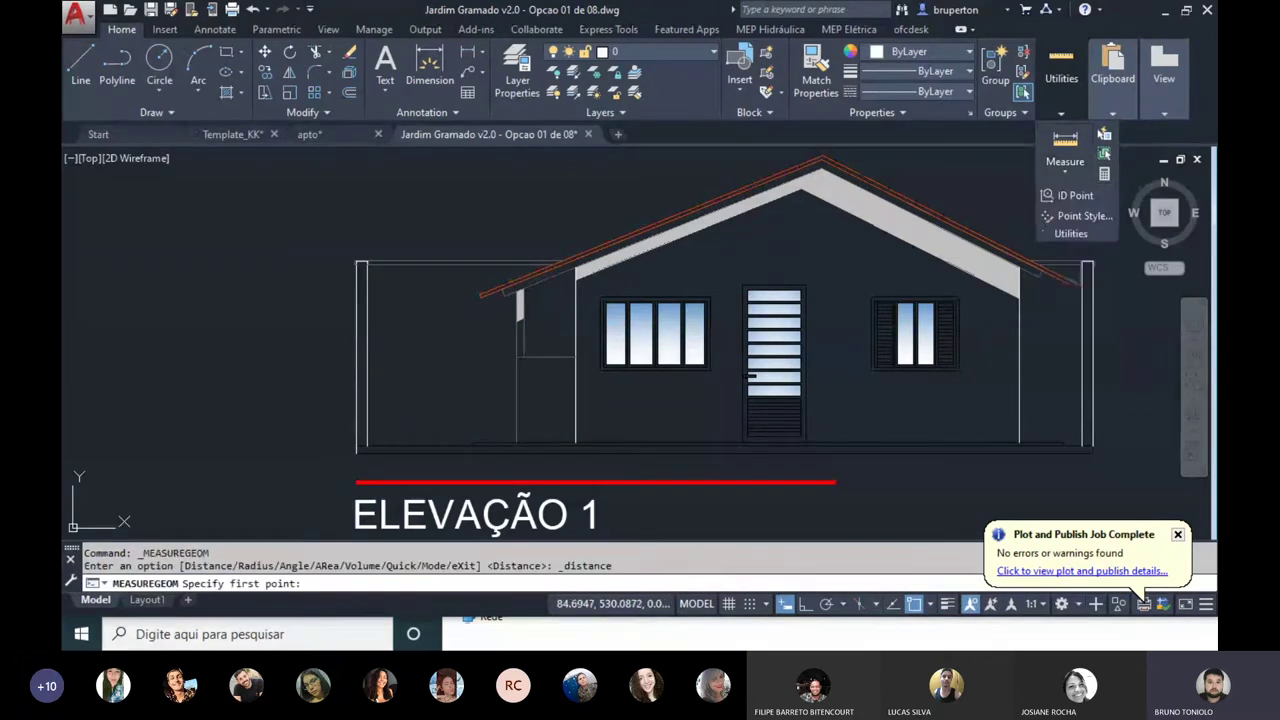
scroll(460, 297, "up", 3)
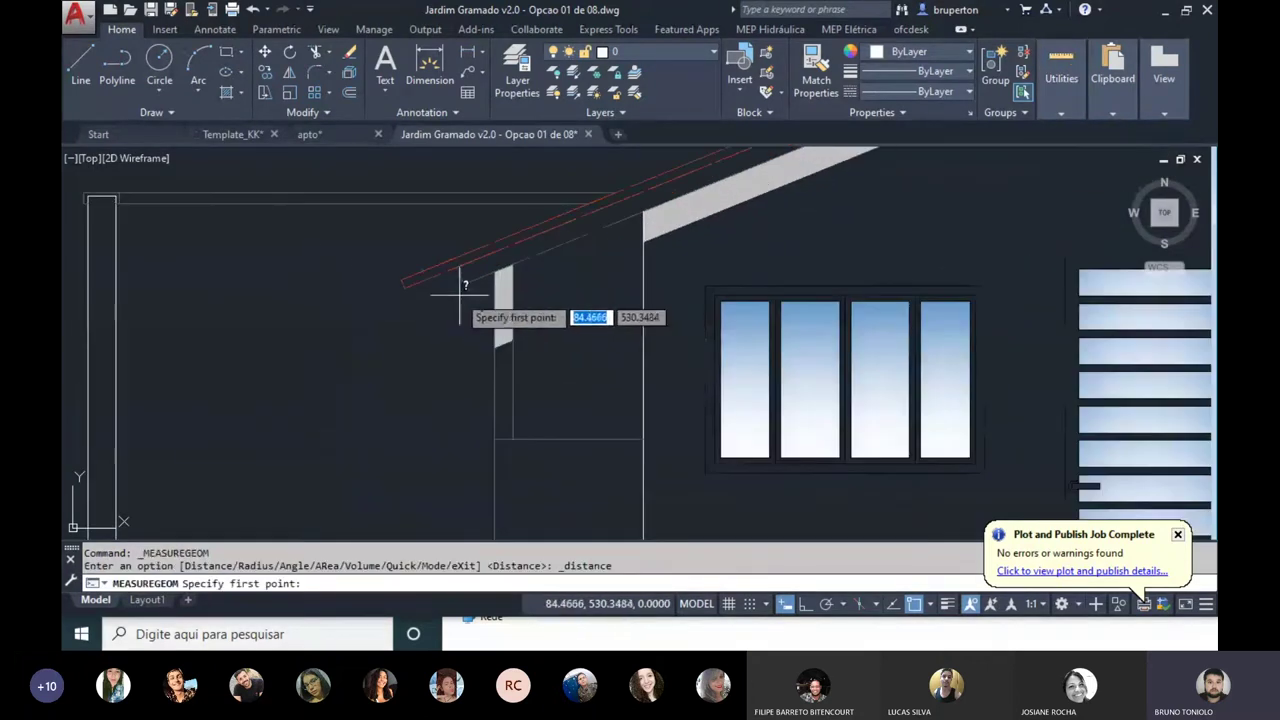
left_click(411, 283)
scroll(412, 285, "down", 3)
scroll(431, 368, "up", 2)
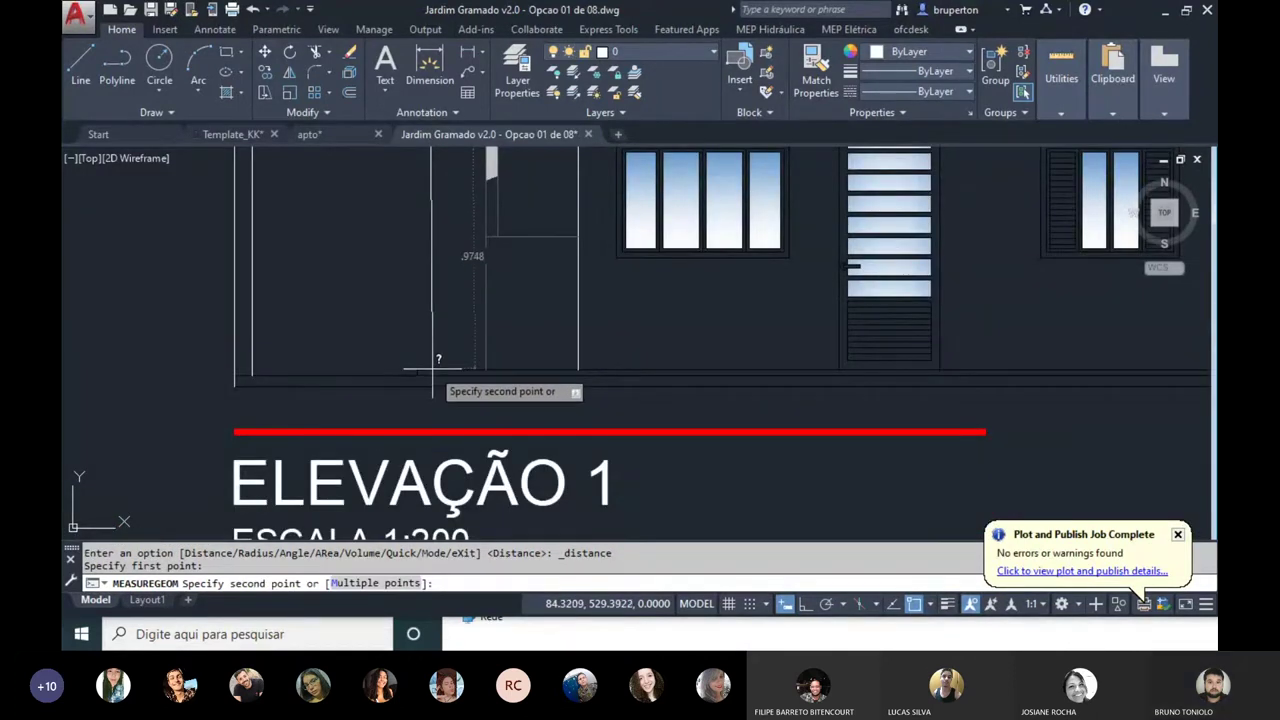
right_click(431, 368, "shift")
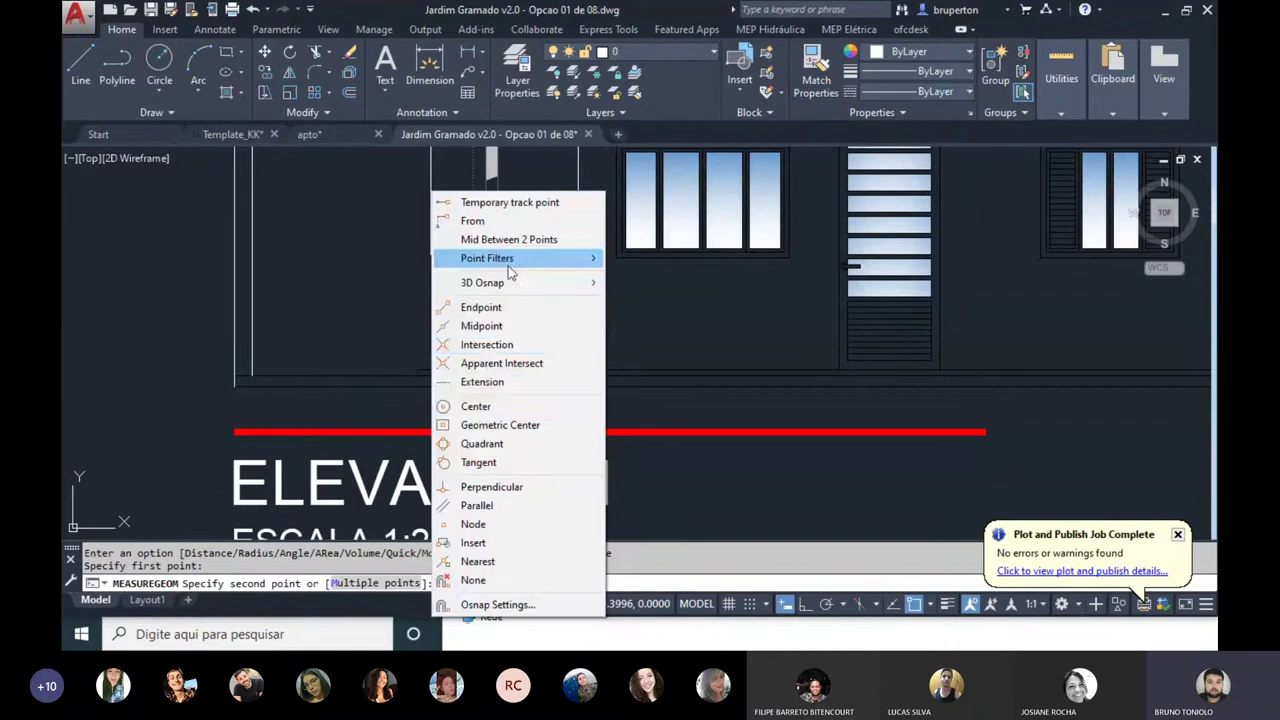
left_click(500, 487)
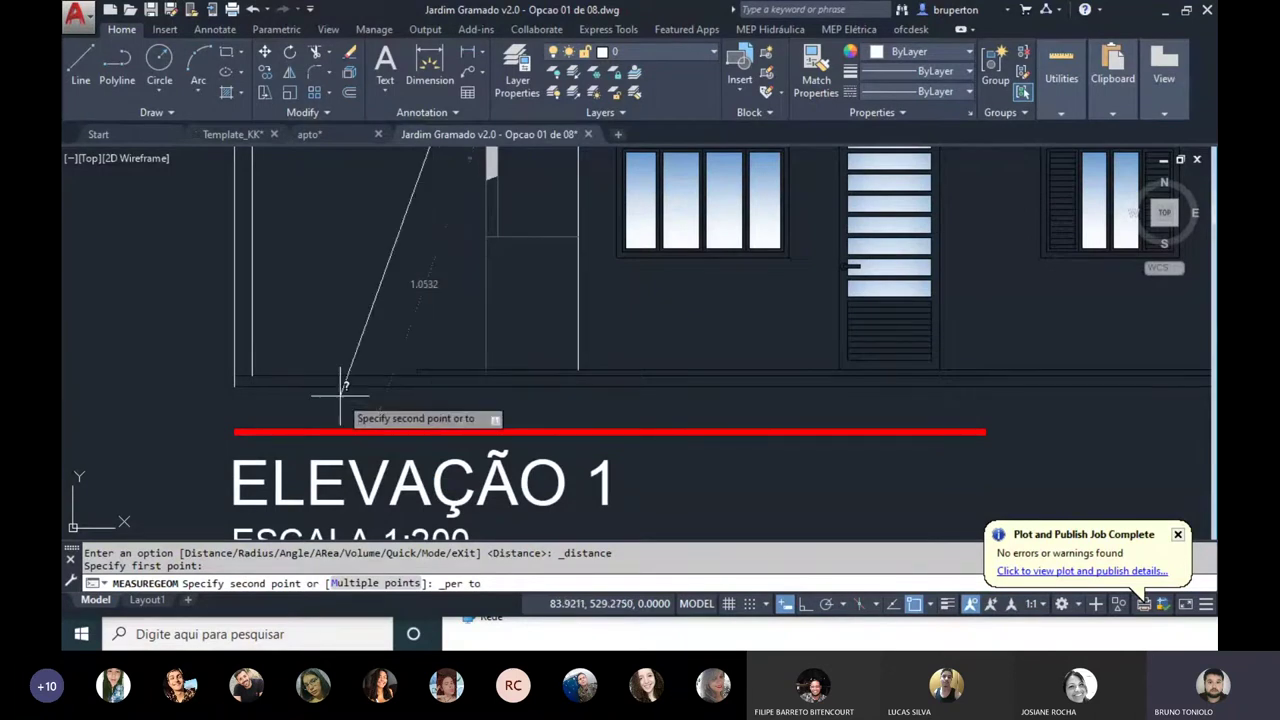
Step: Zoom out to the wider sheet showing TABELA DE ESQUADRIAS and Elevações 1–3
scroll(346, 396, "down", 2)
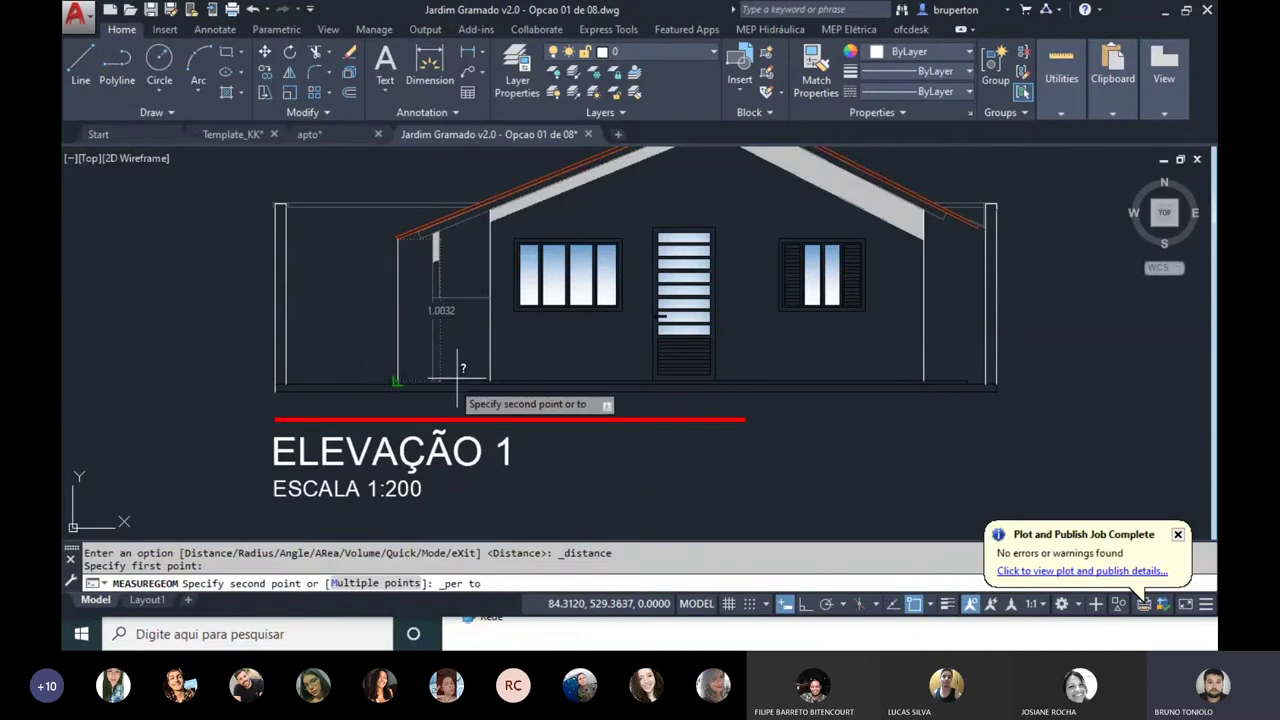
scroll(470, 362, "down", 5)
scroll(476, 358, "down", 3)
Step: Cancel the measurement and pan the whole Jardim Gramado sheet into view
key("Escape")
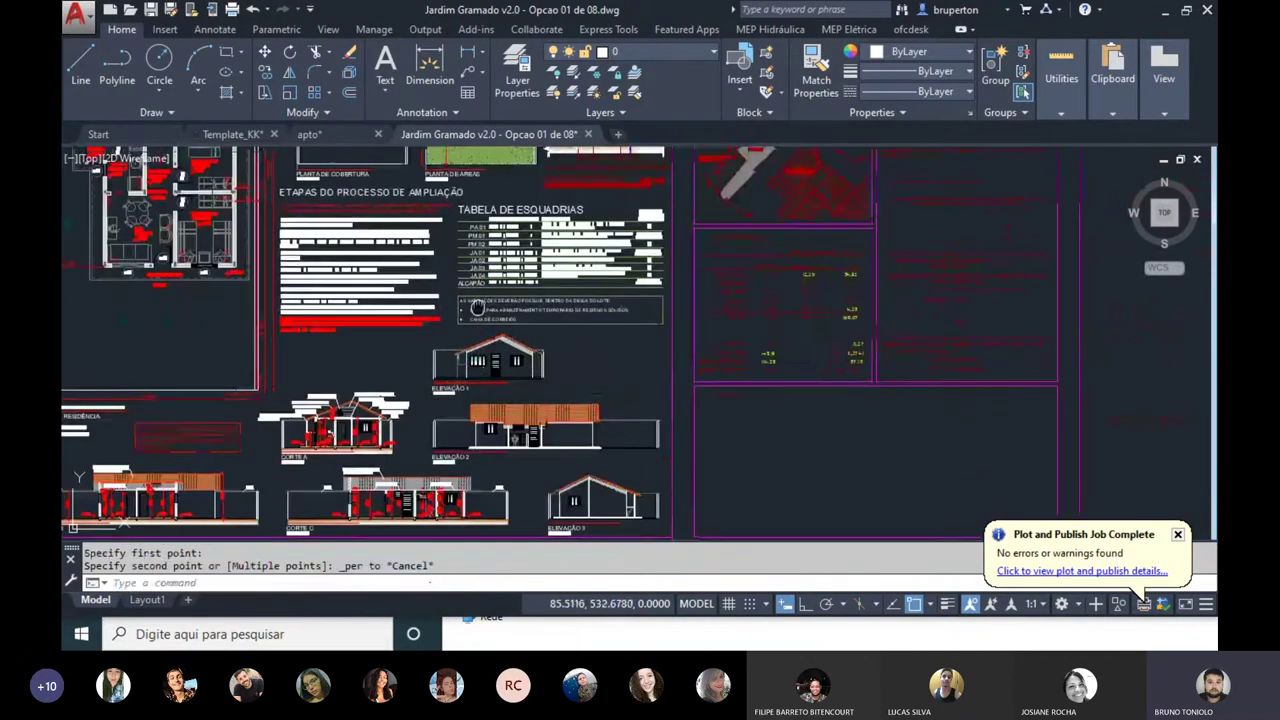
scroll(476, 358, "down", 3)
scroll(476, 358, "down", 2)
scroll(578, 270, "up", 3)
middle_click_drag(417, 263, 476, 238)
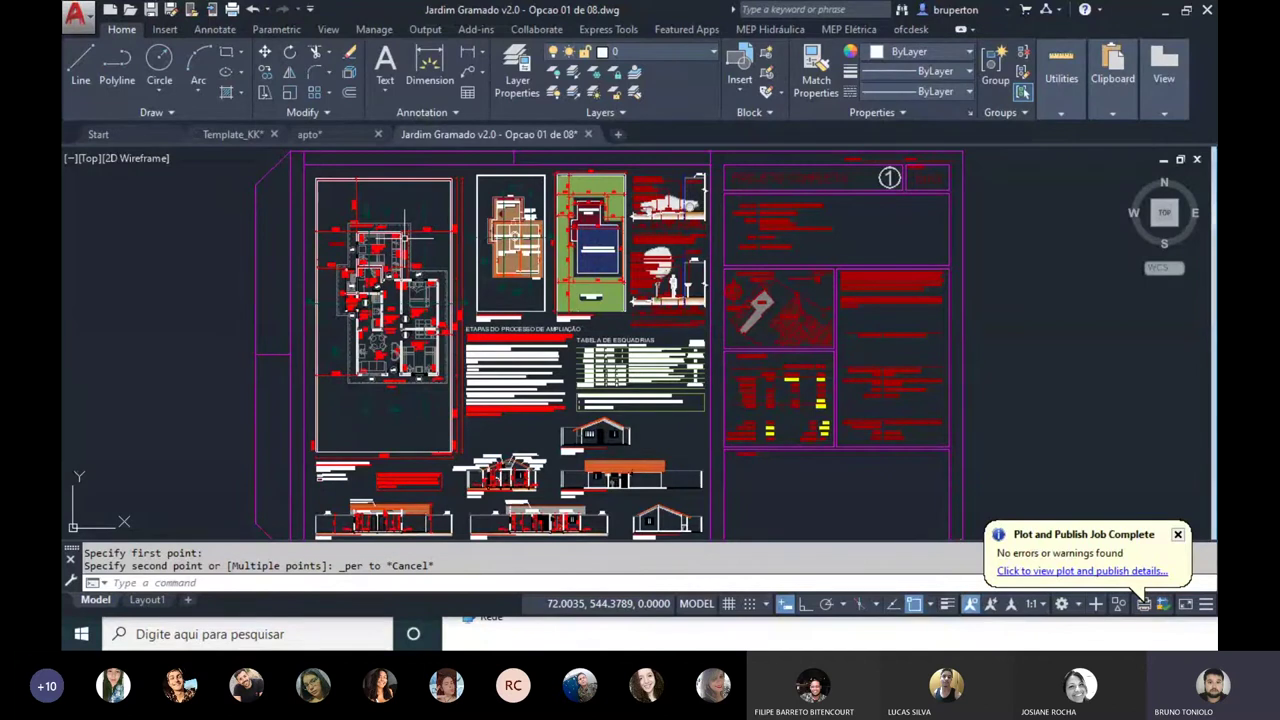
type("pl")
key("Return")
key("Escape")
key("Escape")
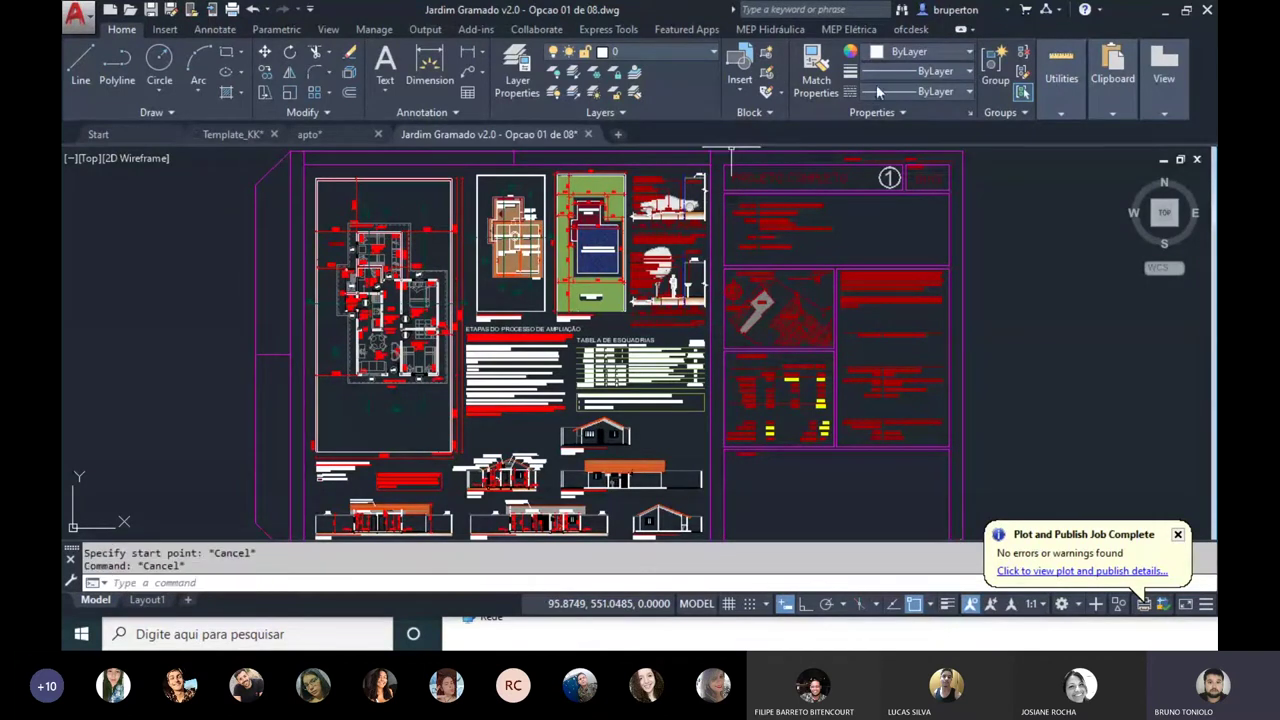
Step: Set the current lineweight to 2.11 mm and the colour to red
left_click(893, 71)
scroll(900, 245, "down", 2)
scroll(900, 245, "down", 3)
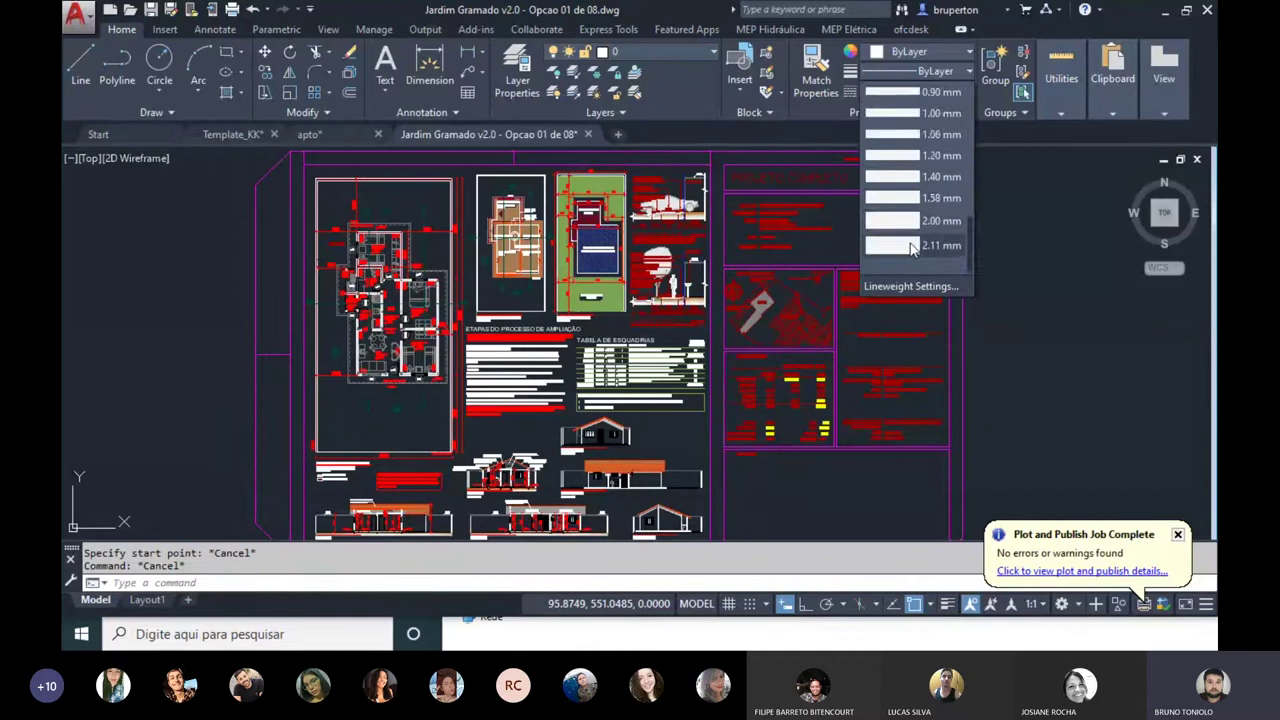
left_click(900, 242)
left_click(904, 52)
left_click(872, 223)
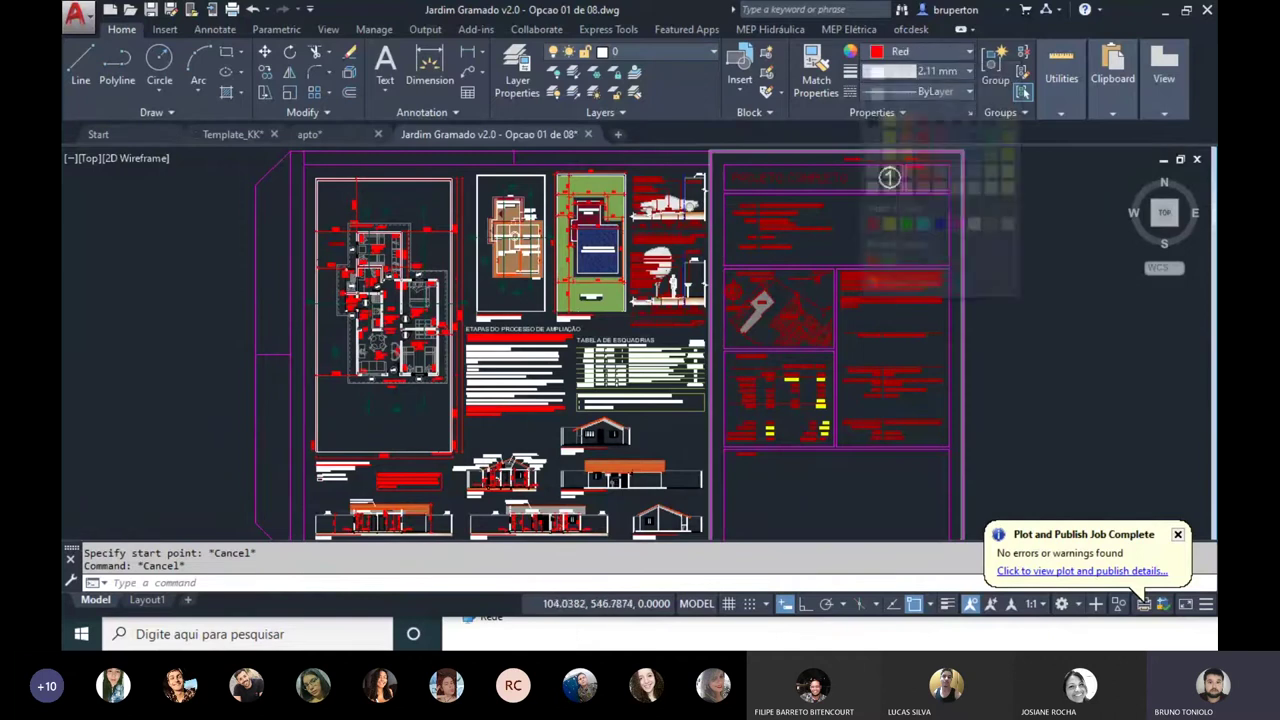
Step: Turn on lineweight display and draw the first thick red diagonal from upper left to lower right
scroll(900, 270, "down", 4)
key("Return")
key("Escape")
key("Return")
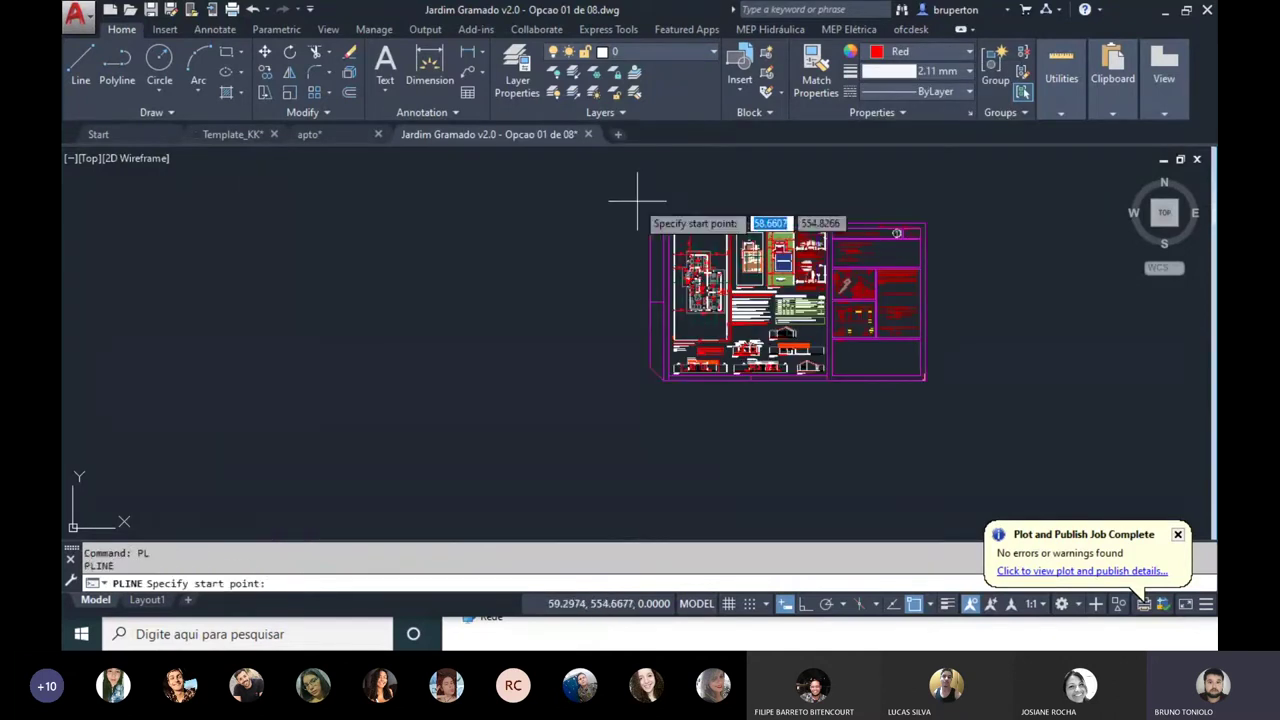
left_click(629, 199)
key("Escape")
left_click(946, 604)
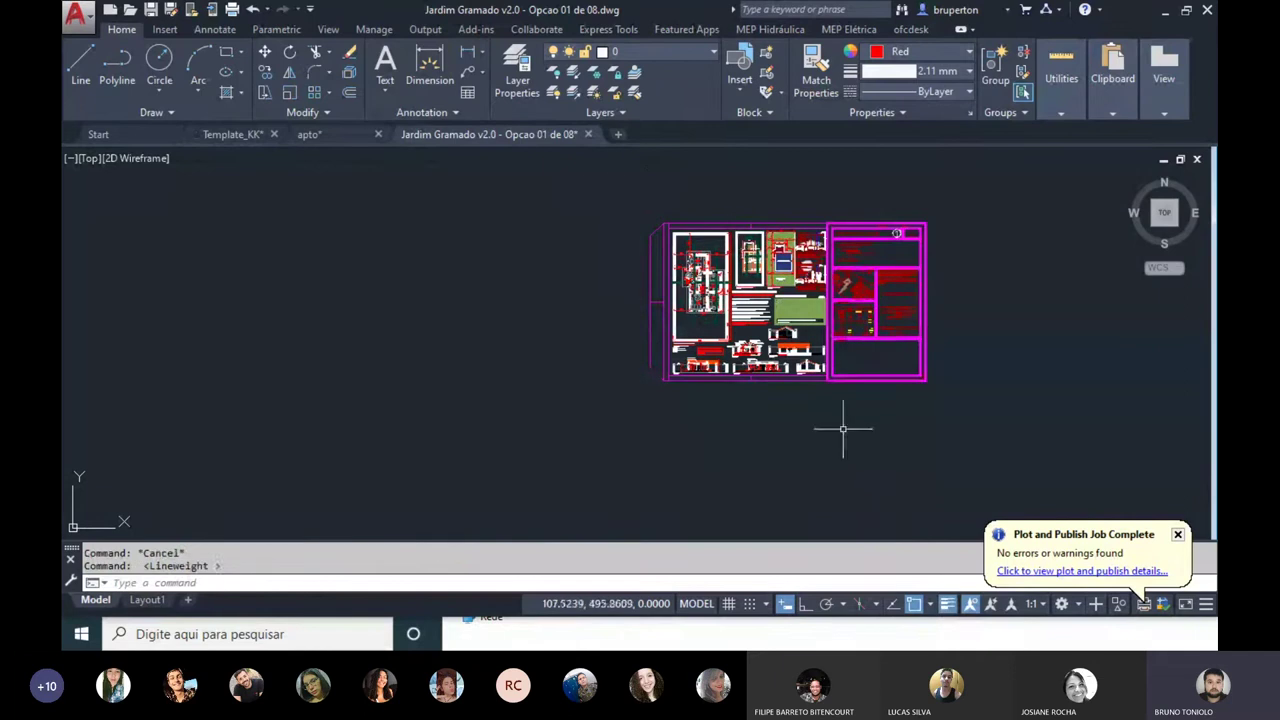
key("Escape")
key("Return")
left_click(612, 194)
left_click(1018, 430)
key("Return")
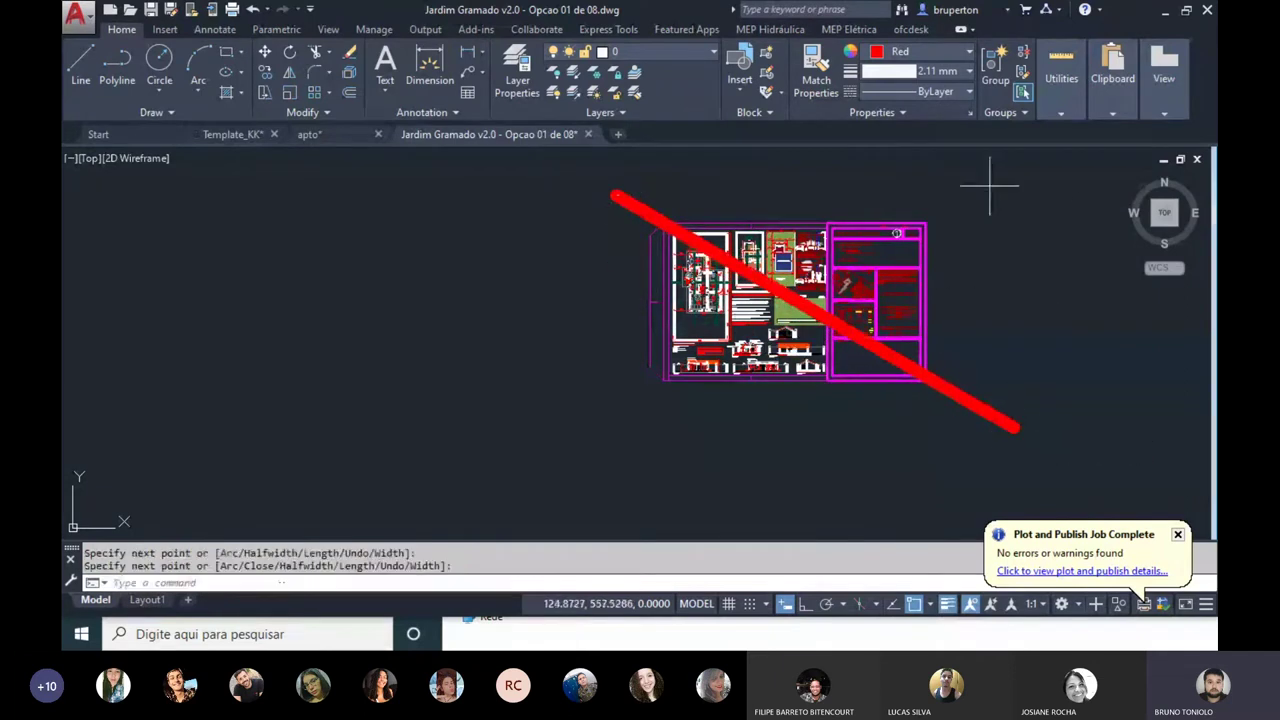
Step: Draw the second diagonal from upper right to lower left, completing the red X
key("Return")
left_click(990, 185)
left_click(575, 418)
key("Return")
Step: Zoom to extents, centre the crossed-out drawing, and switch to the apto drawing
scroll(207, 203, "down", 1)
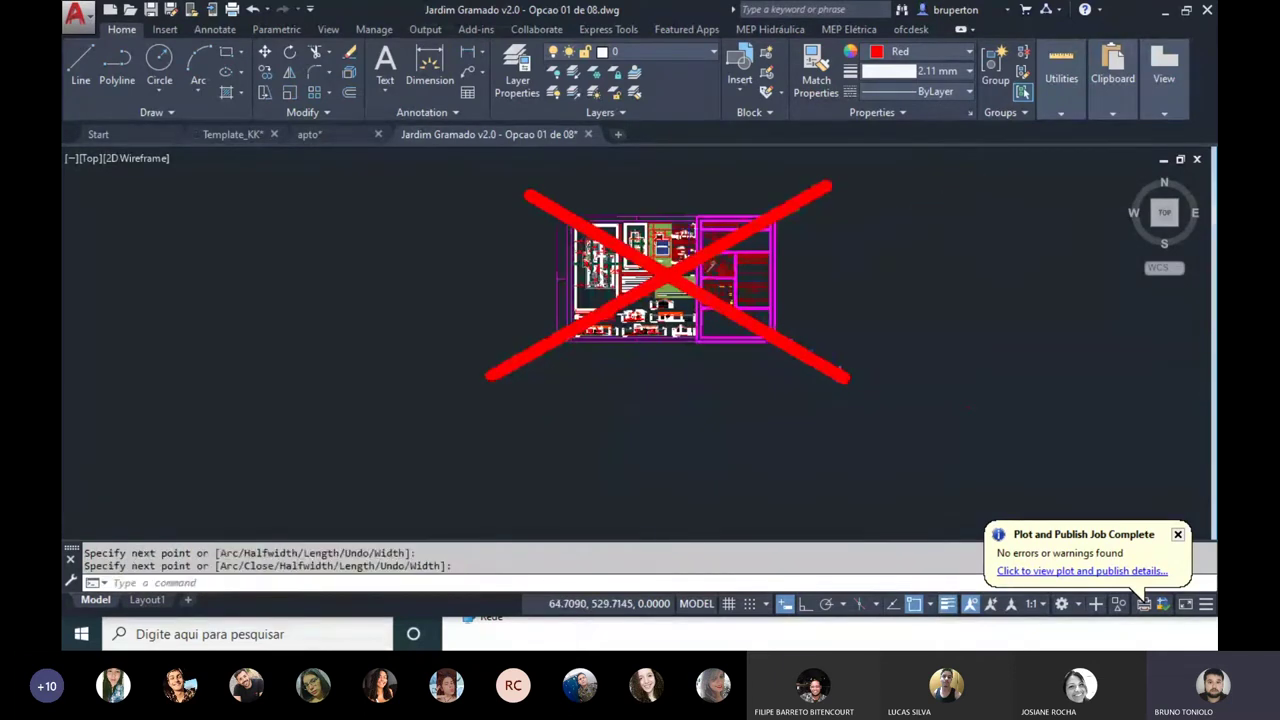
middle_click(786, 221)
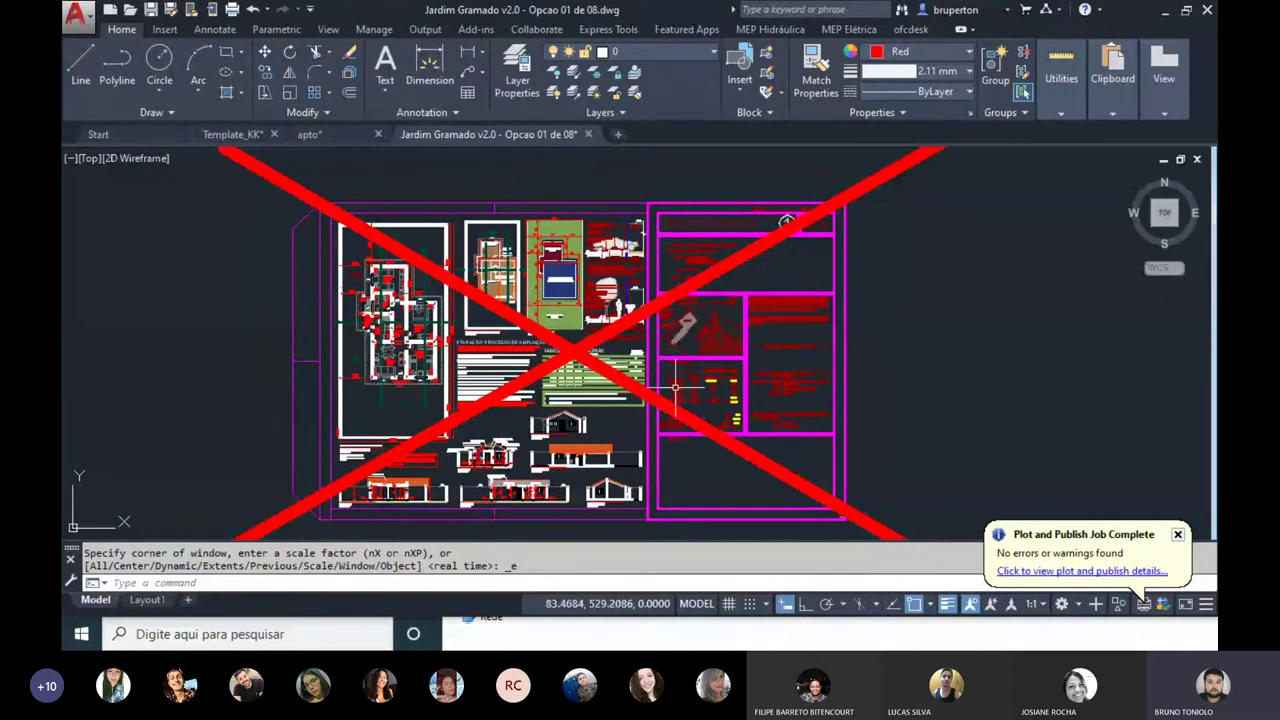
mouse_move(563, 342)
middle_mouse_down()
mouse_move(607, 318)
mouse_move(651, 342)
middle_mouse_up()
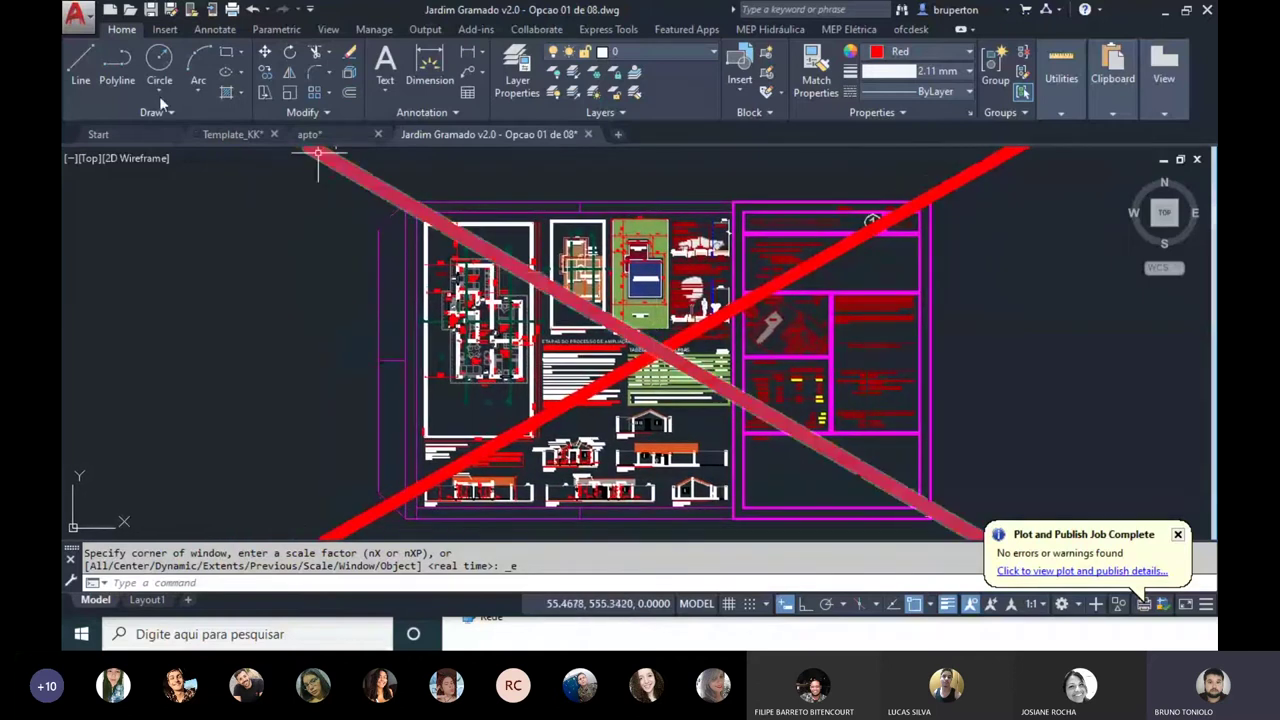
left_click(330, 134)
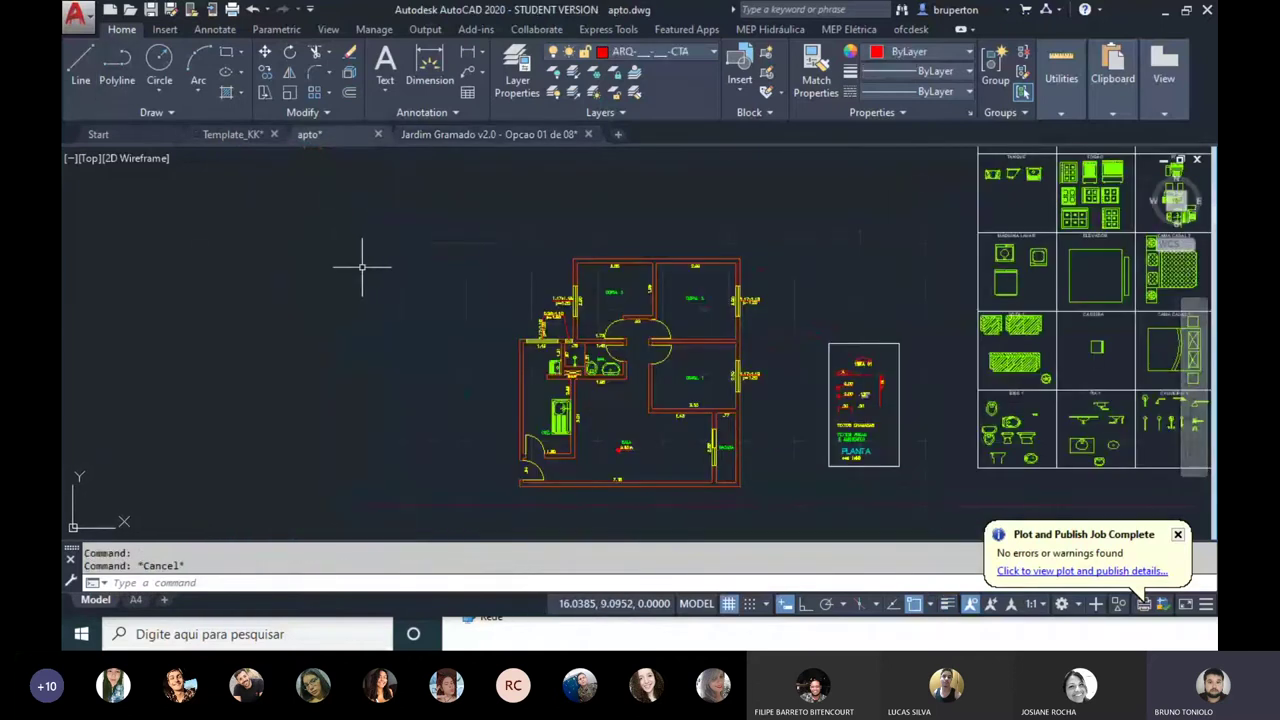
Step: Switch to the Template_KK drawing and bring its apartment floor plan into view
scroll(545, 352, "up", 3)
middle_click_drag(545, 352, 588, 338)
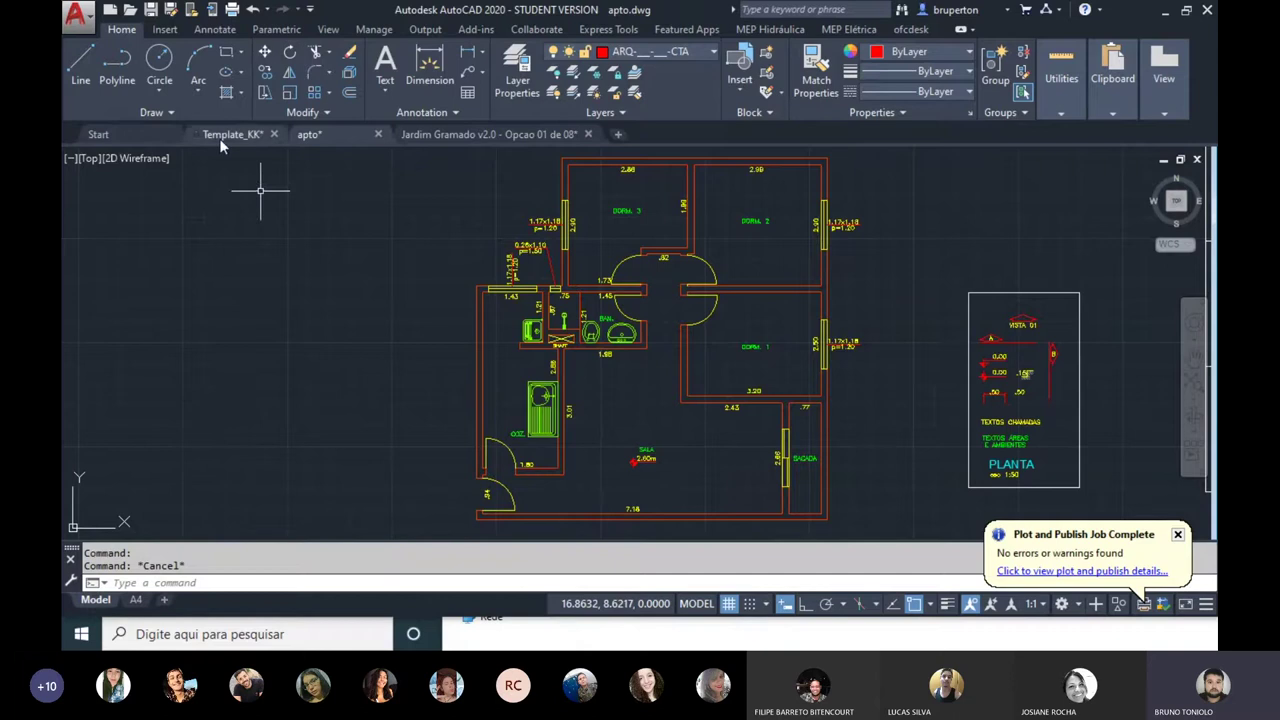
middle_click_drag(672, 295, 655, 310)
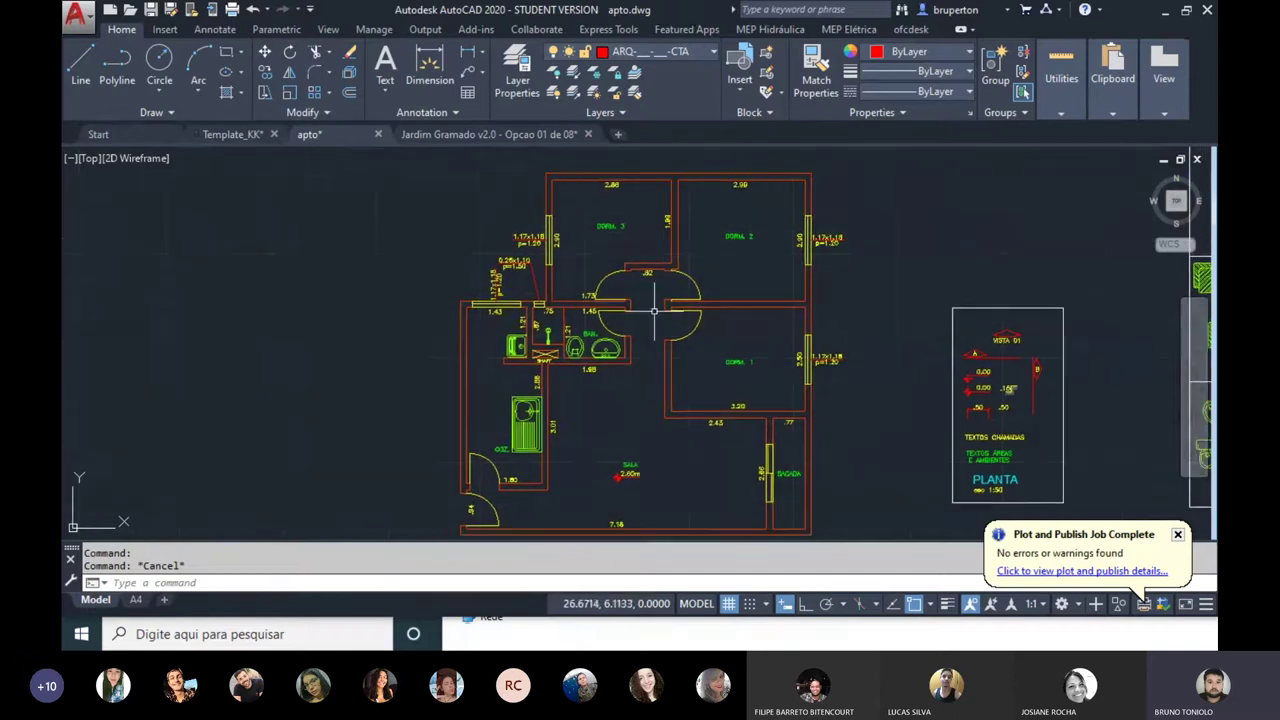
left_click(233, 134)
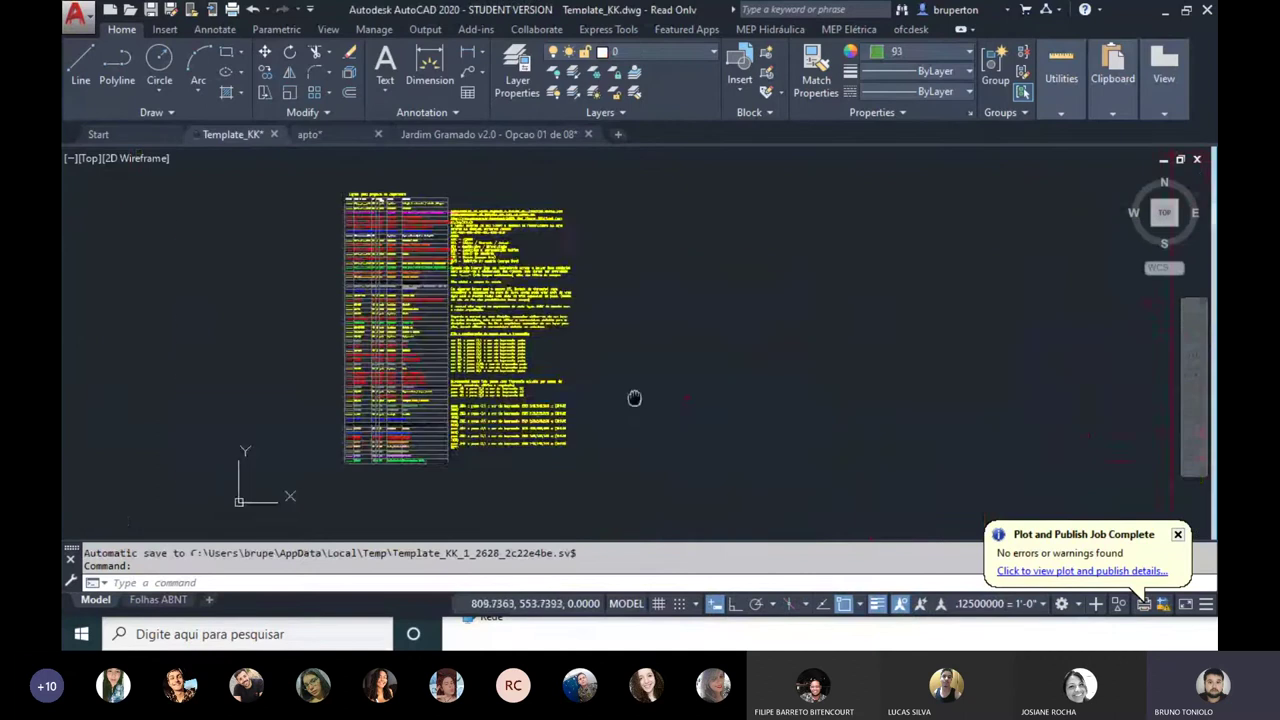
scroll(752, 340, "up", 2)
middle_click_drag(752, 340, 545, 338)
scroll(810, 310, "up", 3)
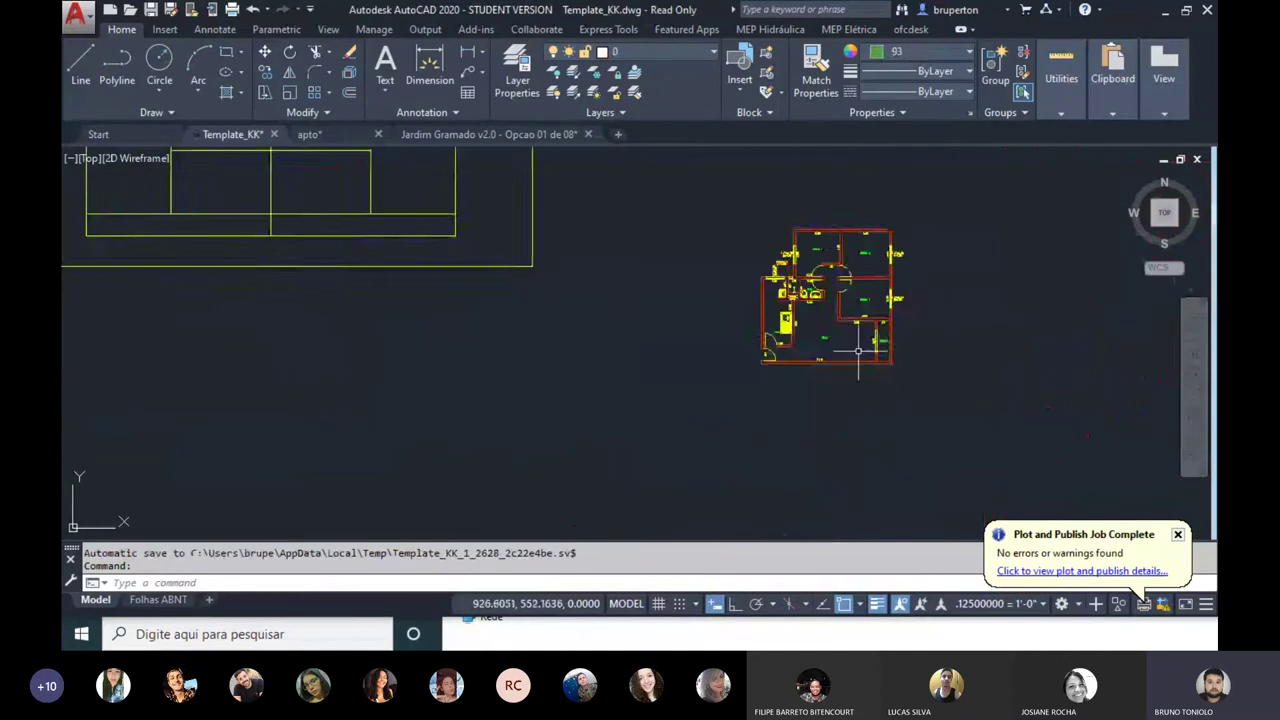
scroll(820, 308, "up", 2)
middle_click_drag(820, 308, 684, 379)
Step: Pan and zoom around the Template_KK apartment plan, centring the kitchen and SALA area
key("Escape")
scroll(680, 330, "down", 1)
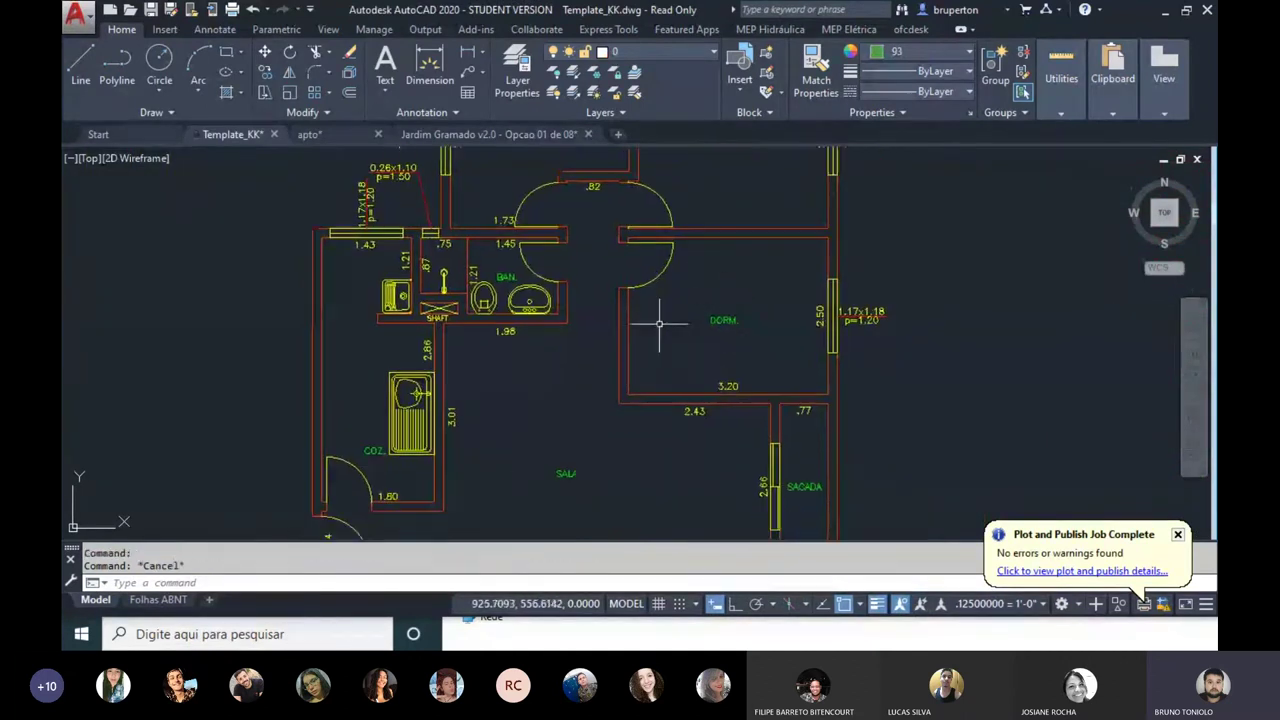
key("Escape")
scroll(690, 310, "down", 1)
scroll(630, 338, "down", 2)
scroll(630, 338, "up", 3)
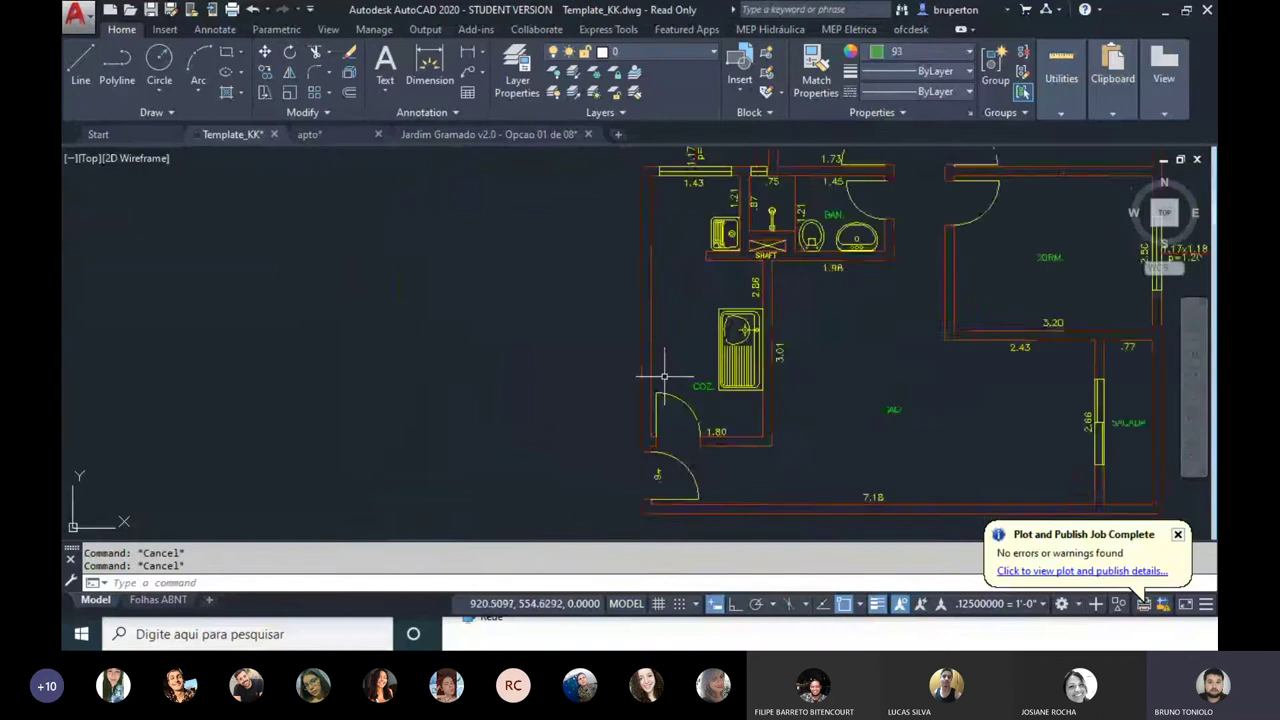
scroll(737, 366, "up", 2)
middle_click_drag(766, 391, 560, 363)
scroll(889, 426, "down", 3)
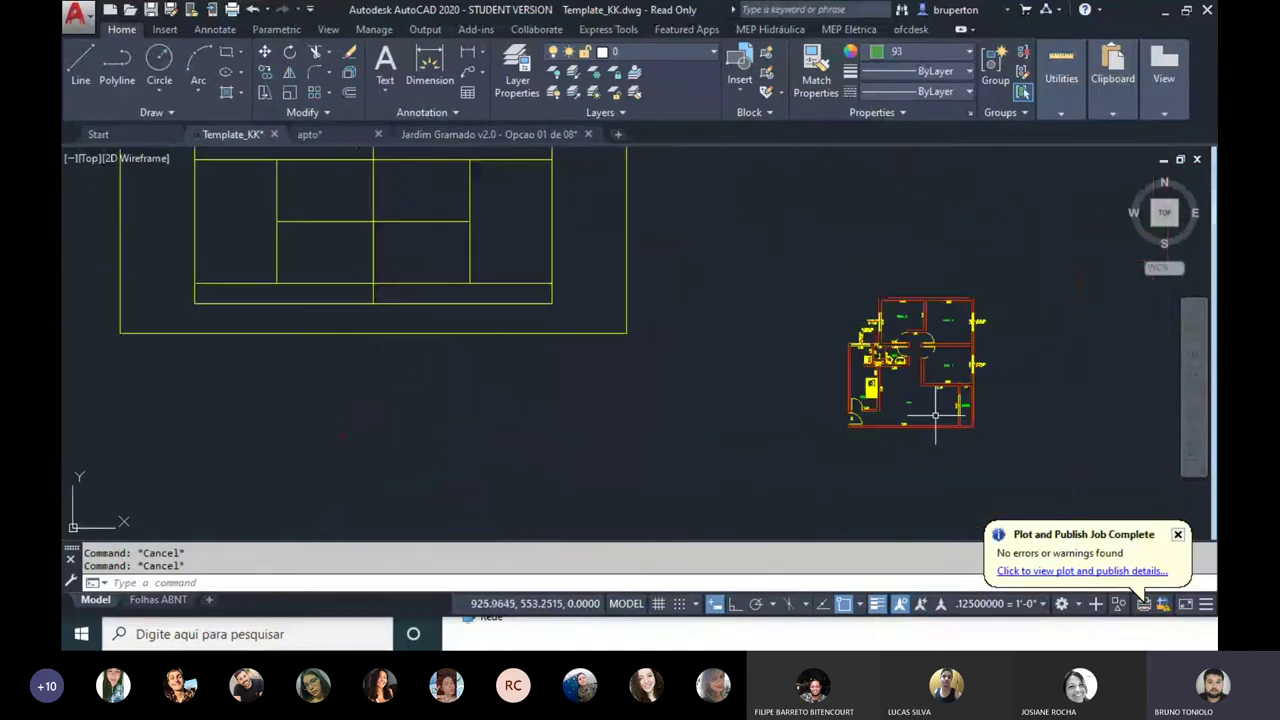
scroll(646, 371, "down", 3)
scroll(760, 408, "up", 2)
scroll(760, 408, "up", 3)
scroll(436, 462, "up", 4)
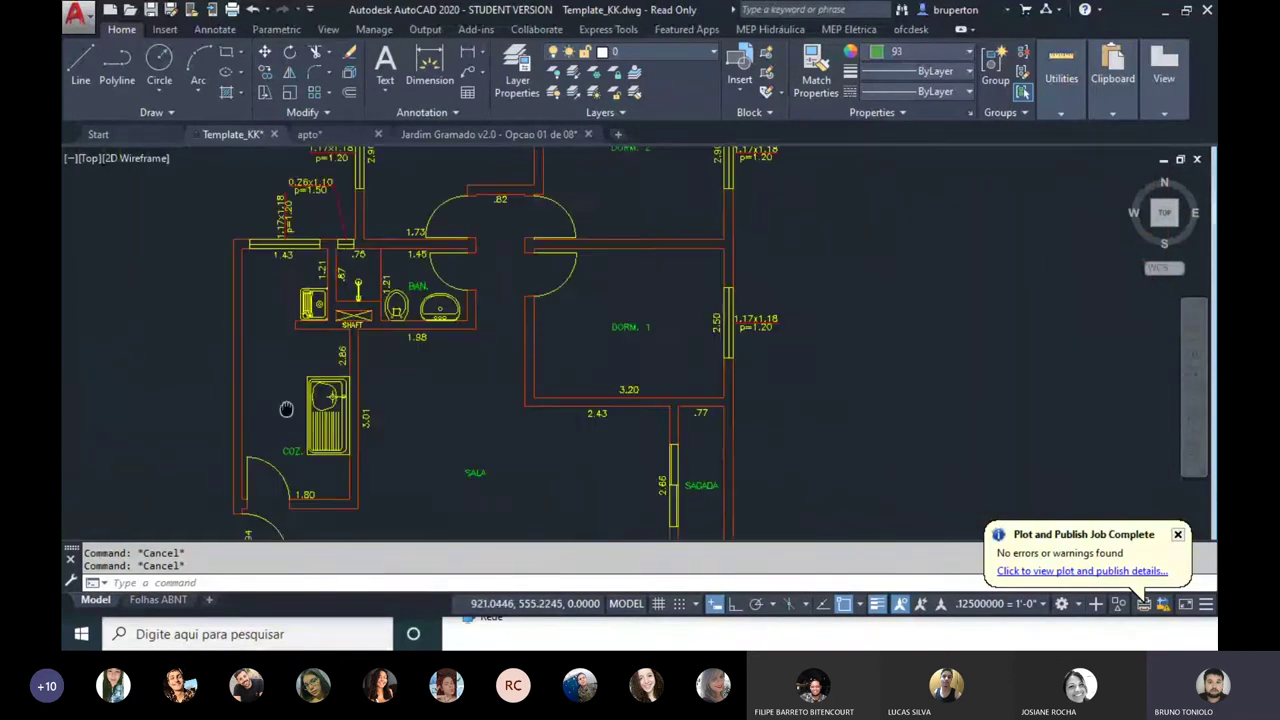
scroll(466, 374, "down", 2)
middle_click_drag(466, 374, 553, 397)
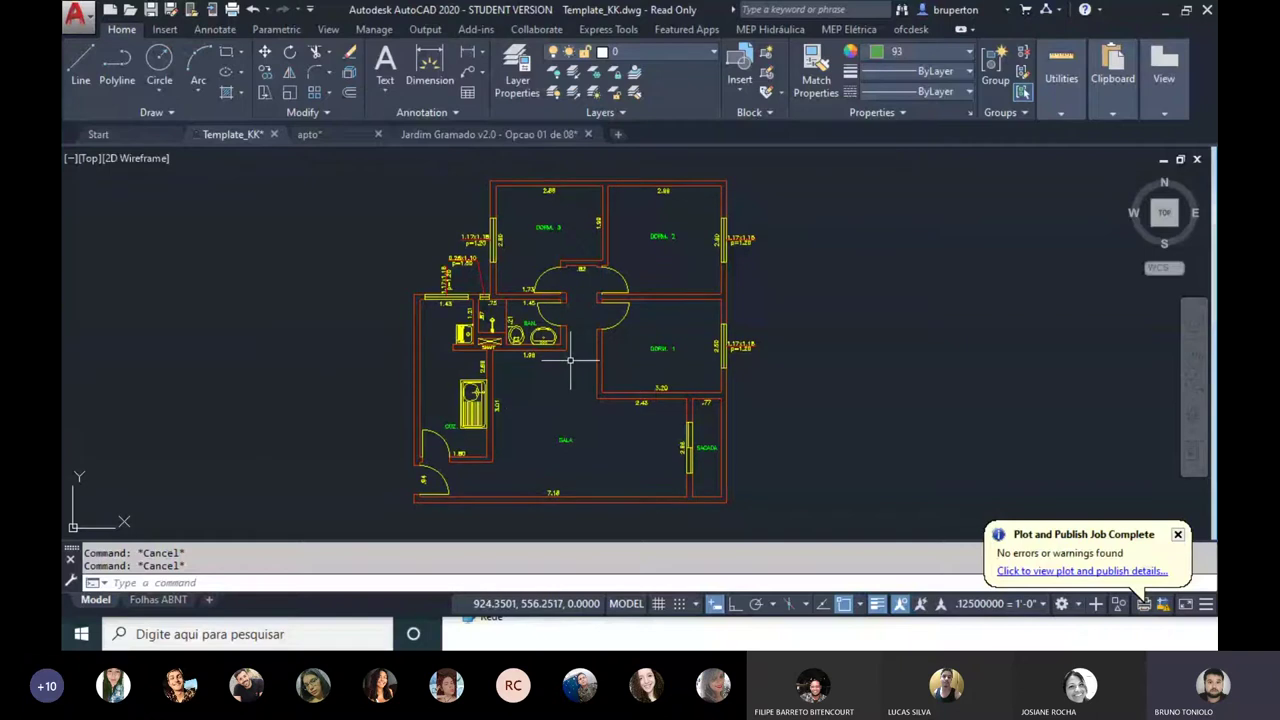
scroll(569, 362, "down", 3)
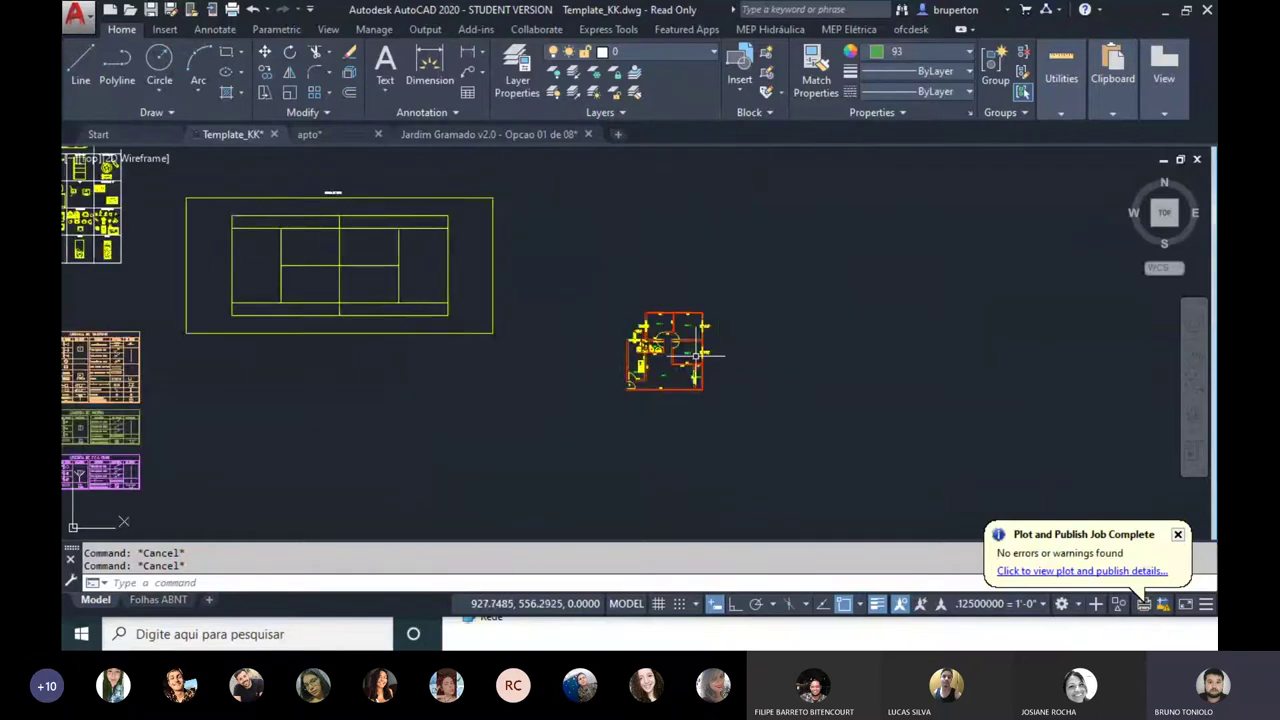
Step: Zoom to the 1:40, 1:50 and 1:75 sheets and window-select the 0.00 level marker
middle_click_drag(686, 363, 557, 371)
scroll(368, 397, "up", 3)
scroll(368, 397, "up", 3)
scroll(420, 390, "up", 2)
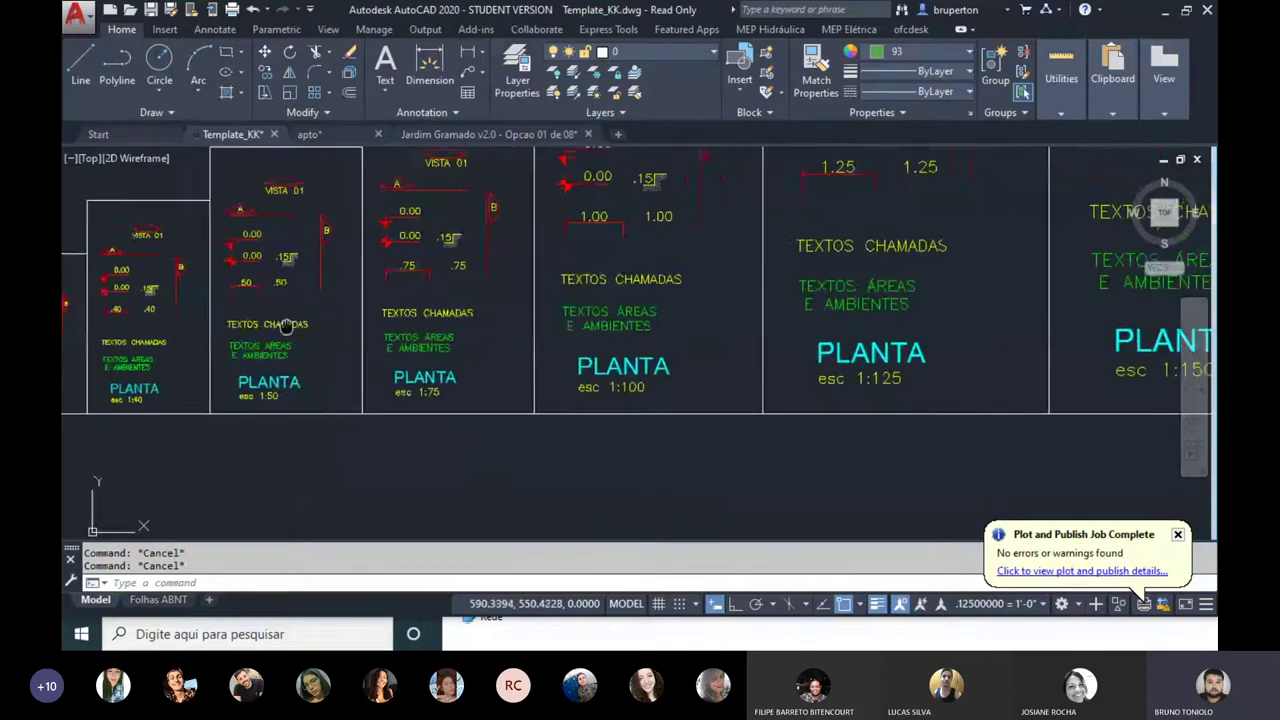
middle_click_drag(480, 380, 566, 402)
scroll(592, 376, "up", 2)
scroll(592, 376, "up", 3)
scroll(500, 414, "up", 2)
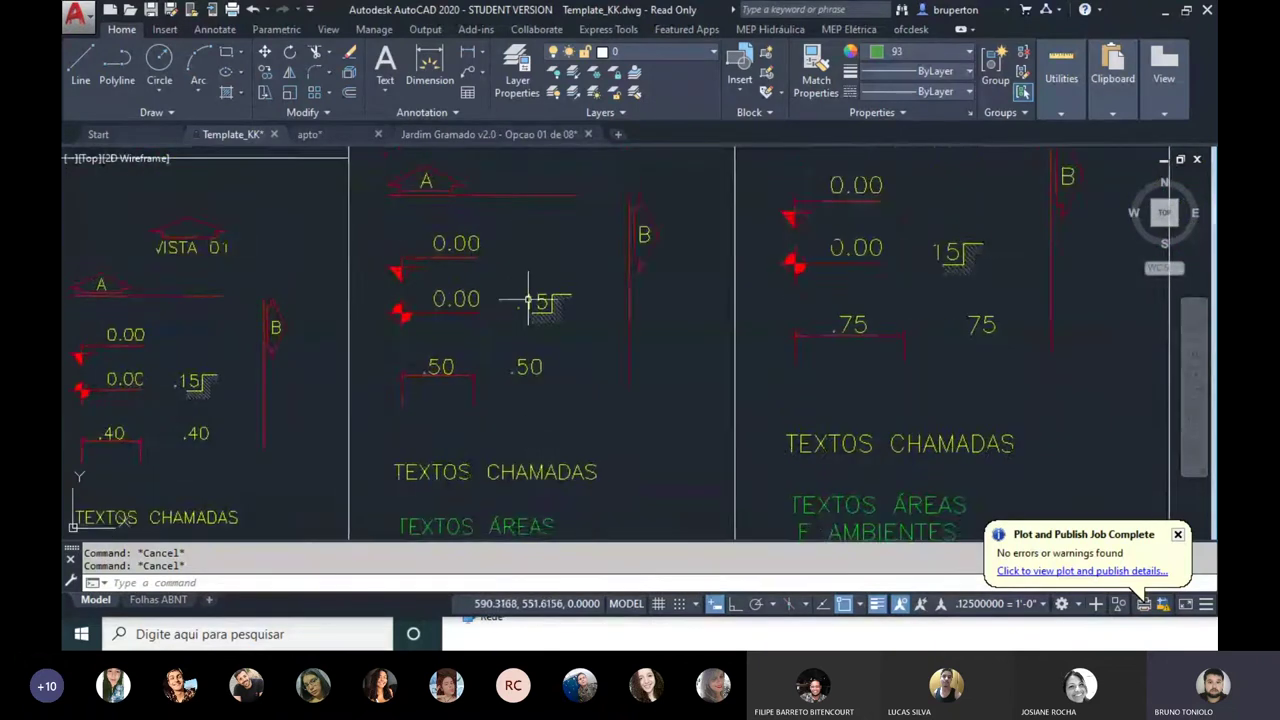
scroll(443, 355, "up", 2)
left_click(487, 393)
left_click(466, 379)
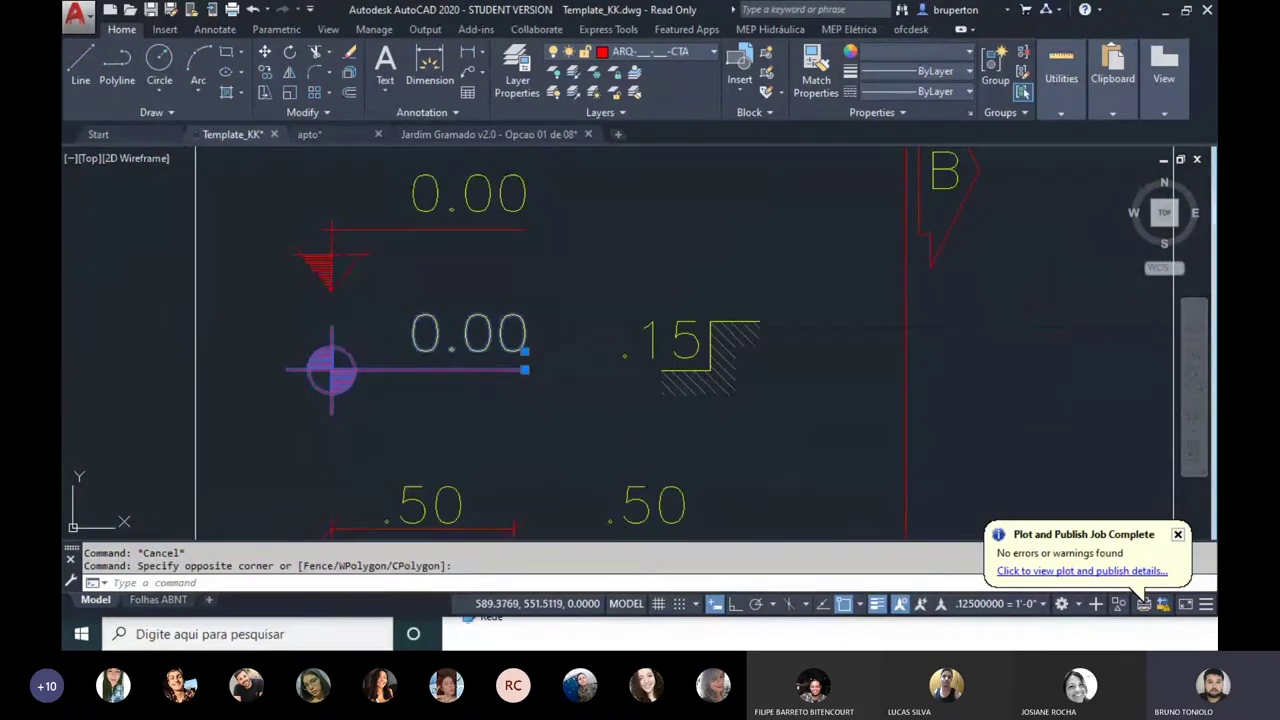
Step: Start copying the selected 0.00 level marker from its base point and move to the floor plan
right_click(330, 229)
key("Escape")
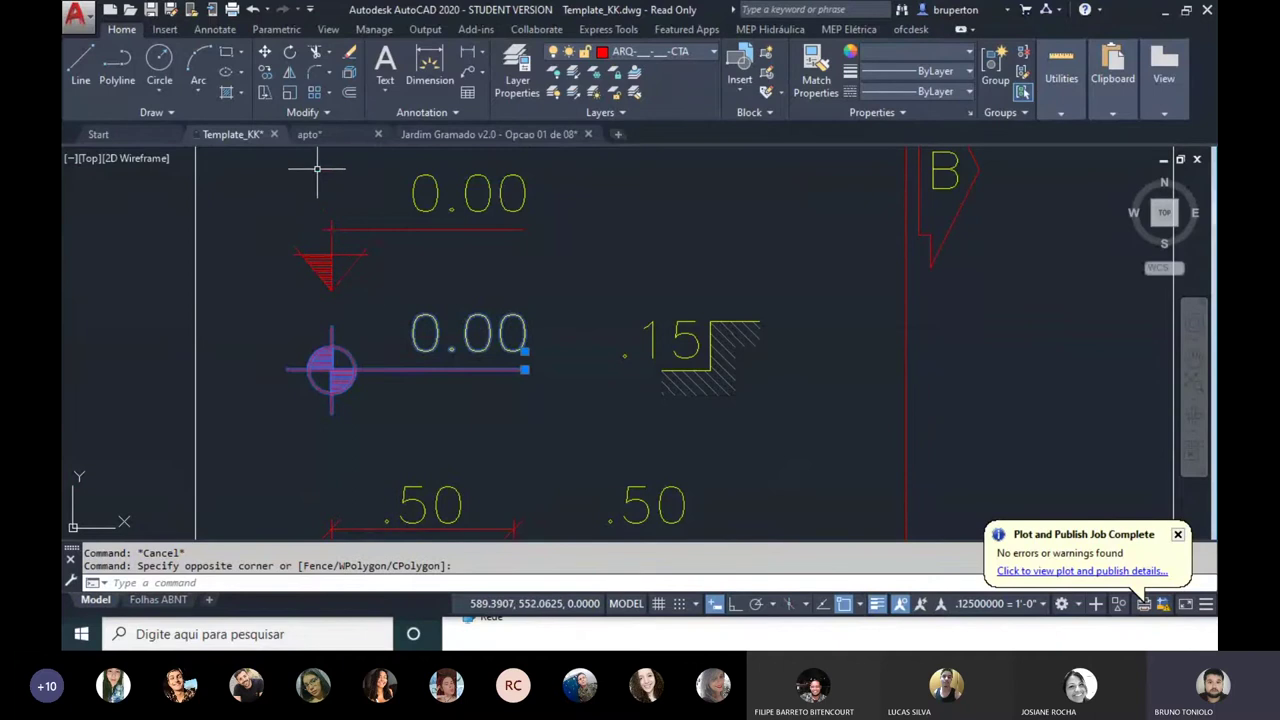
right_click(383, 338)
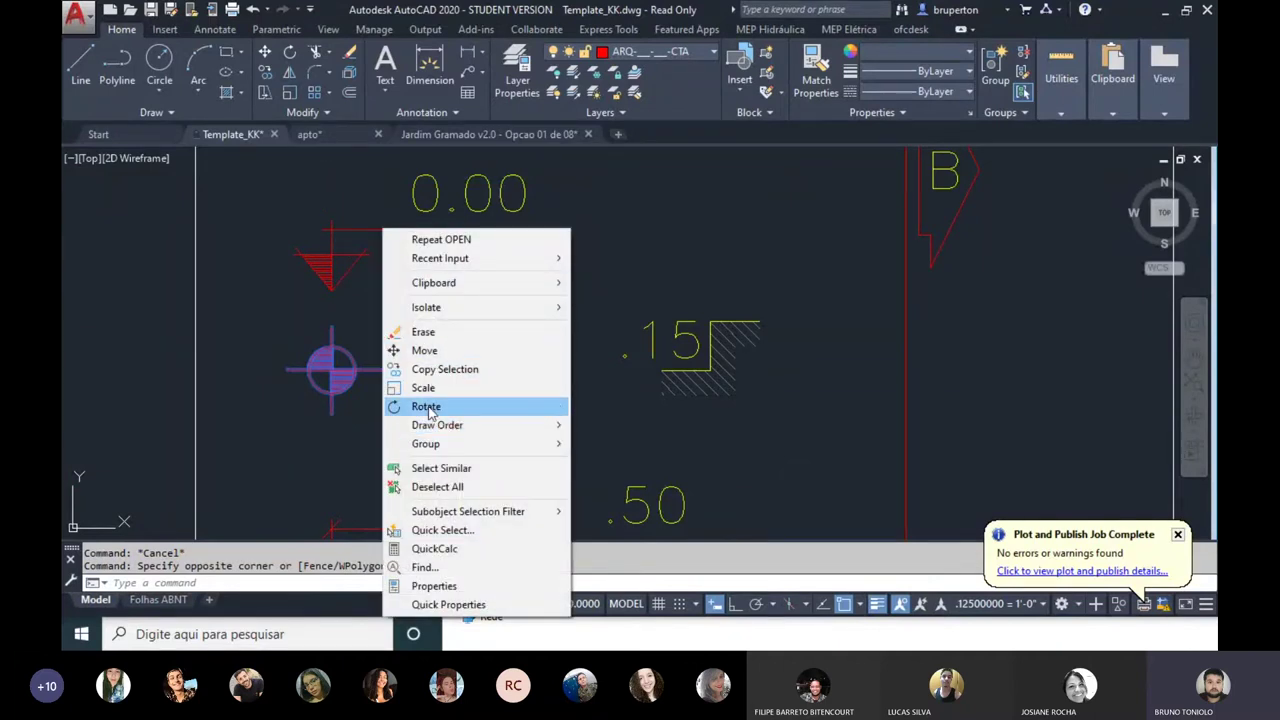
left_click(445, 369)
left_click(331, 370)
scroll(345, 350, "down", 5)
mouse_move(538, 423)
middle_mouse_down()
mouse_move(538, 388)
mouse_move(837, 380)
middle_mouse_up()
scroll(435, 385, "down", 3)
scroll(885, 385, "down", 5)
scroll(808, 380, "up", 3)
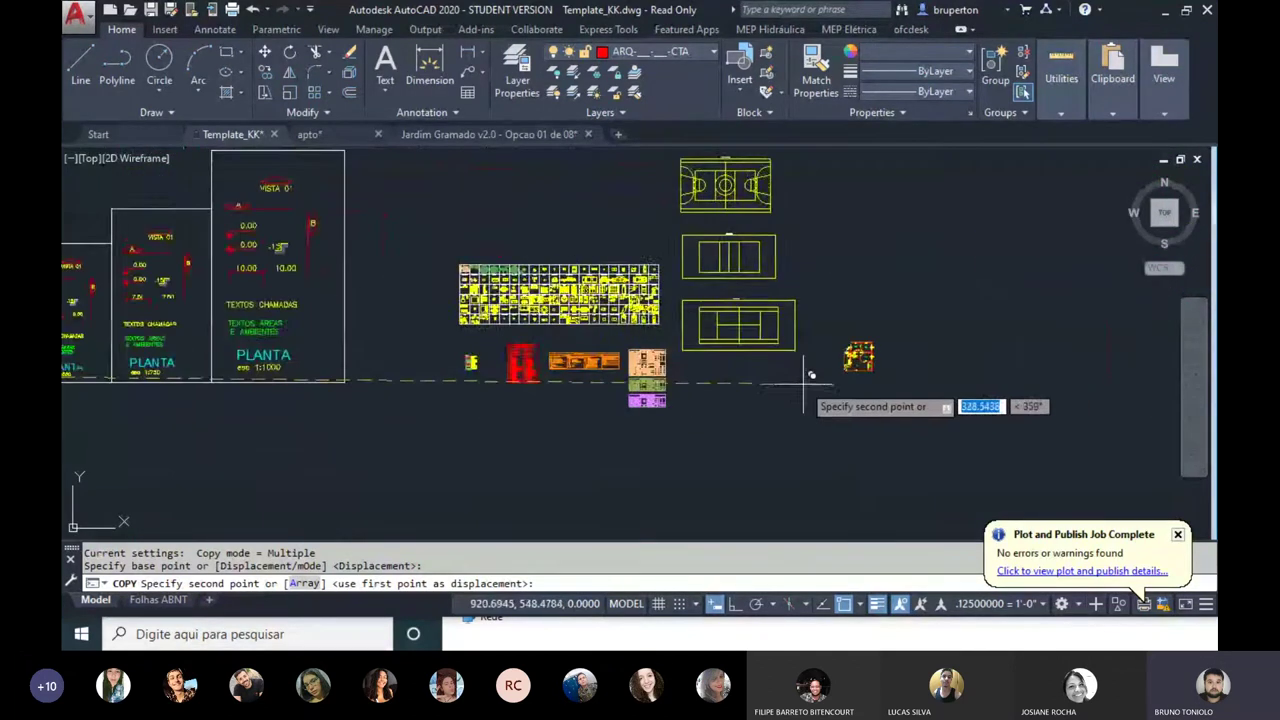
scroll(597, 400, "up", 3)
scroll(789, 357, "down", 3)
scroll(543, 429, "up", 5)
scroll(549, 437, "up", 2)
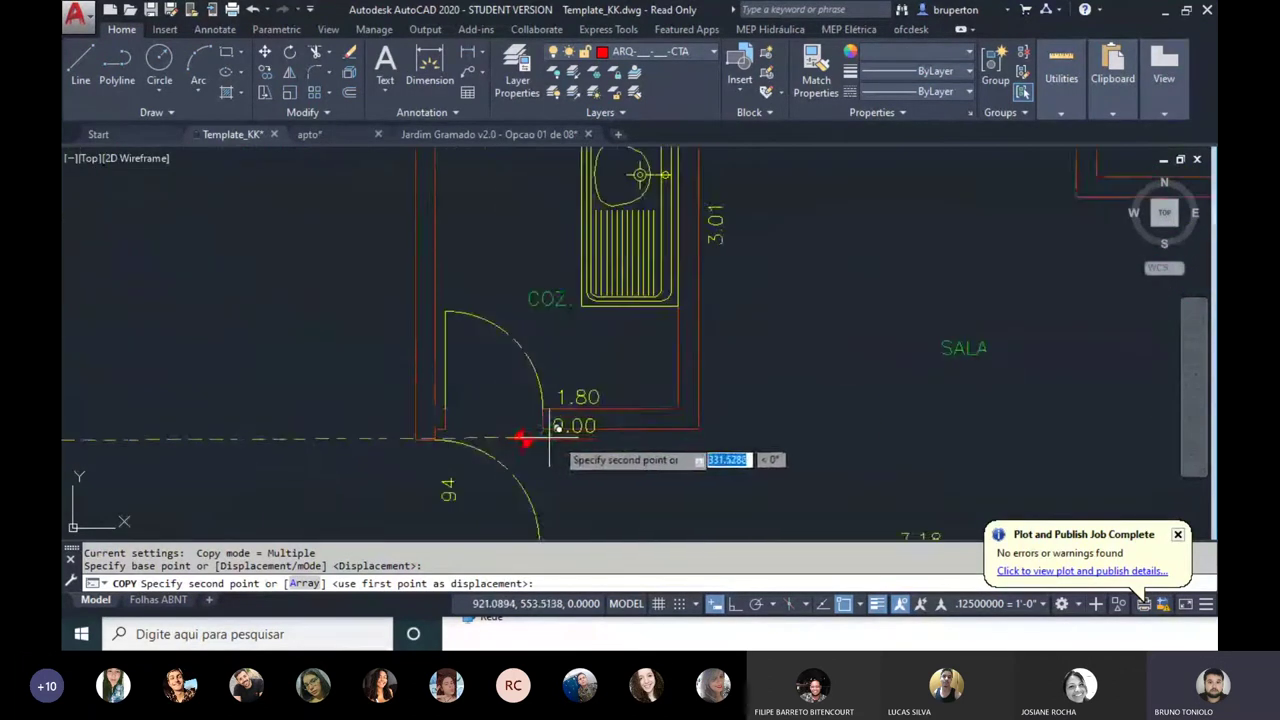
scroll(549, 437, "down", 2)
scroll(471, 366, "up", 2)
Step: Place trial level-mark copies in the kitchen and bathroom, then end the copy and undo the last one
left_click(829, 291)
scroll(760, 420, "up", 3)
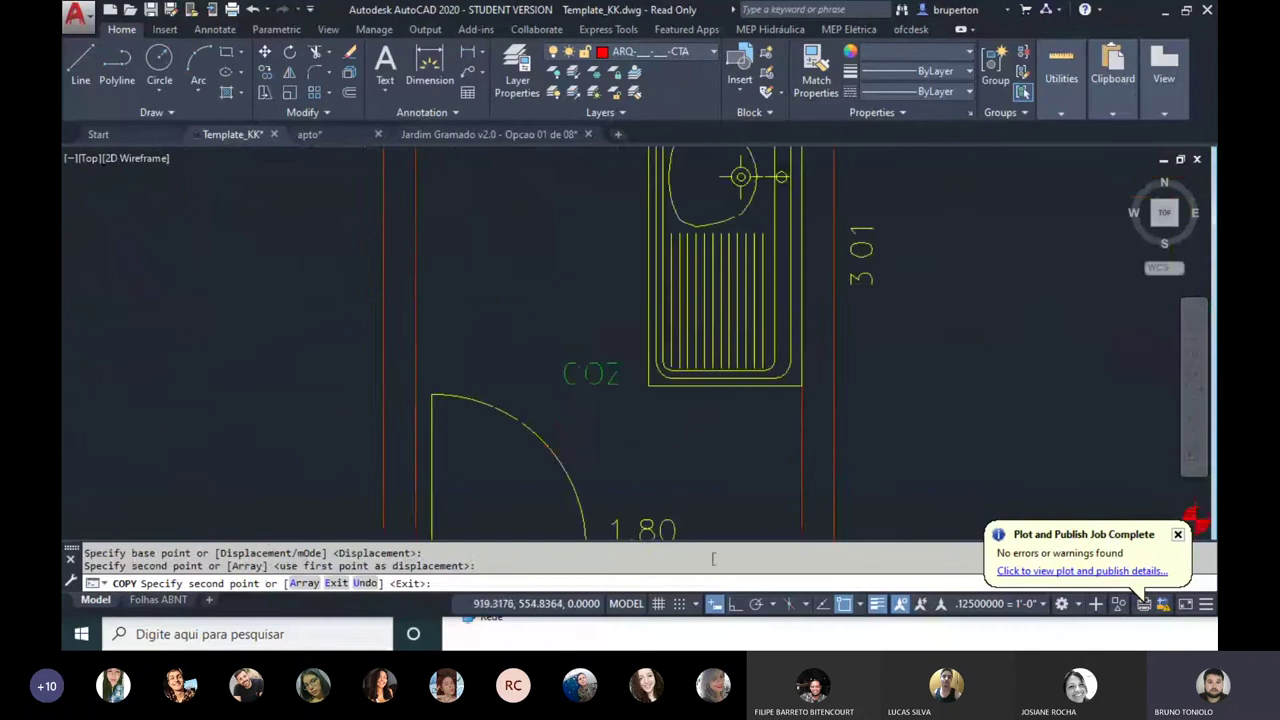
scroll(600, 434, "up", 3)
left_click(634, 417)
scroll(634, 417, "down", 3)
mouse_move(471, 417)
middle_mouse_down()
mouse_move(543, 451)
mouse_move(523, 331)
mouse_move(612, 300)
middle_mouse_up()
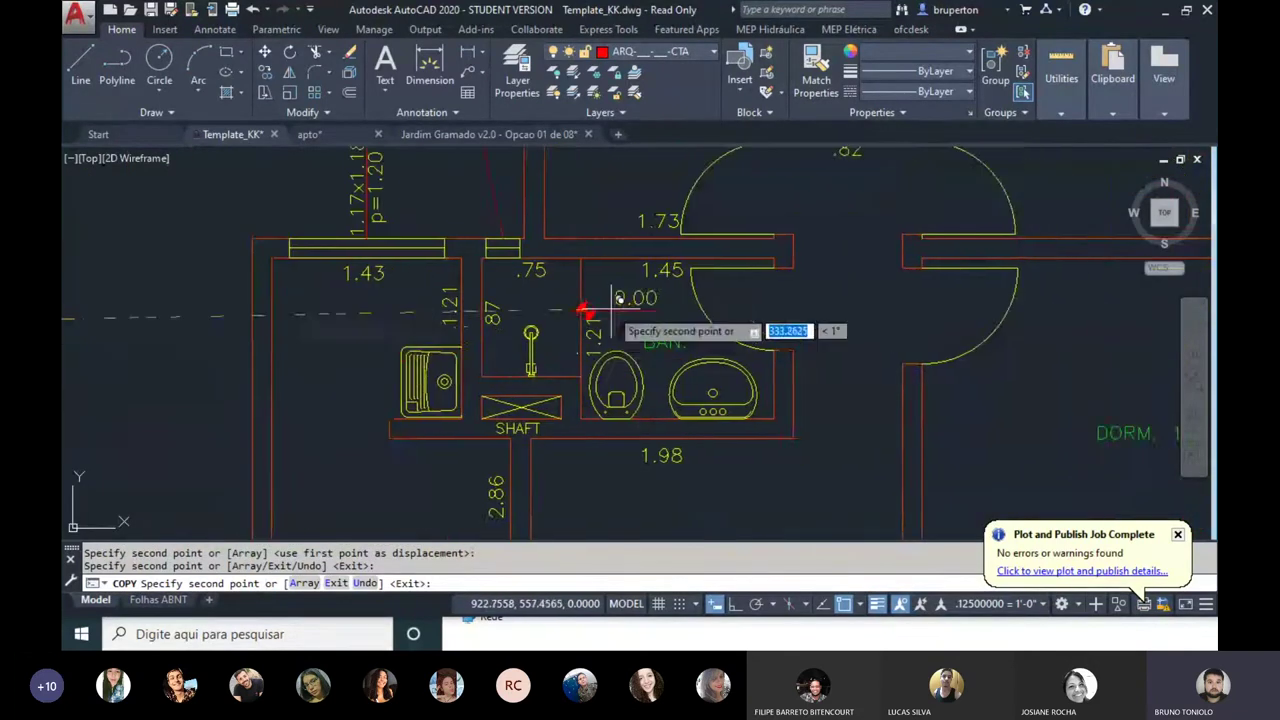
scroll(612, 300, "up", 4)
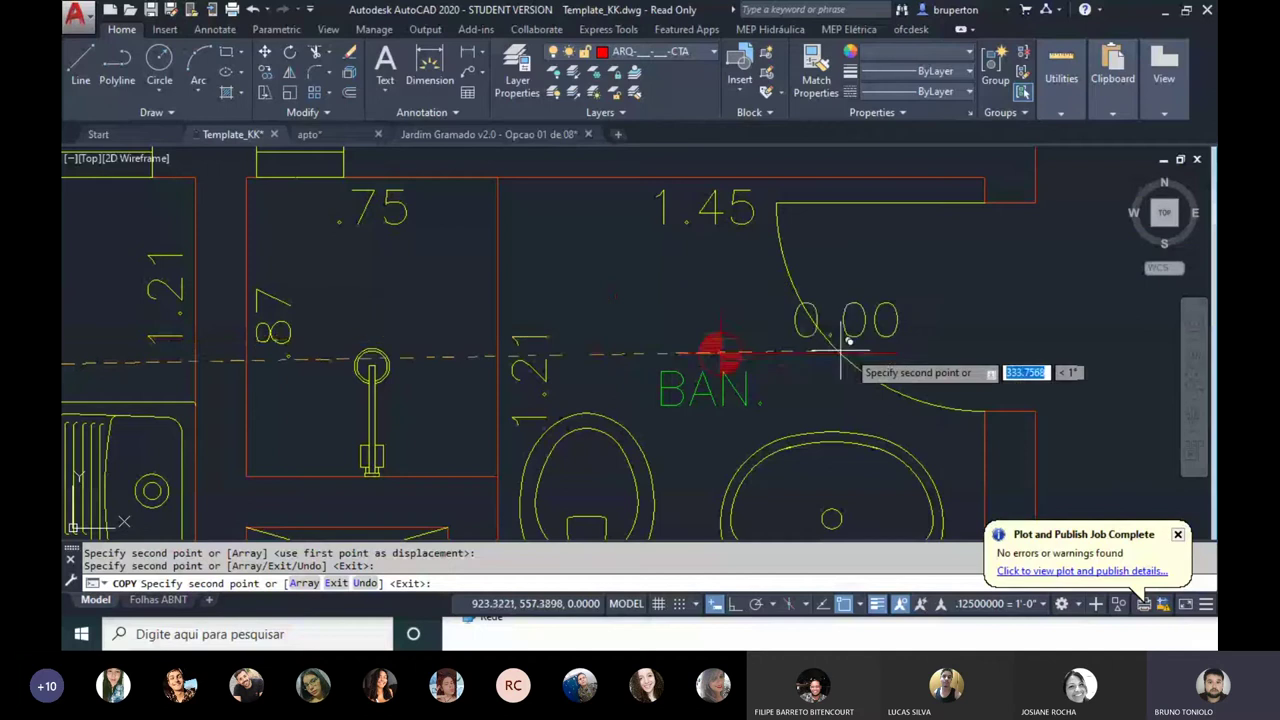
middle_click_drag(860, 337, 626, 351)
scroll(592, 282, "down", 4)
scroll(713, 404, "up", 4)
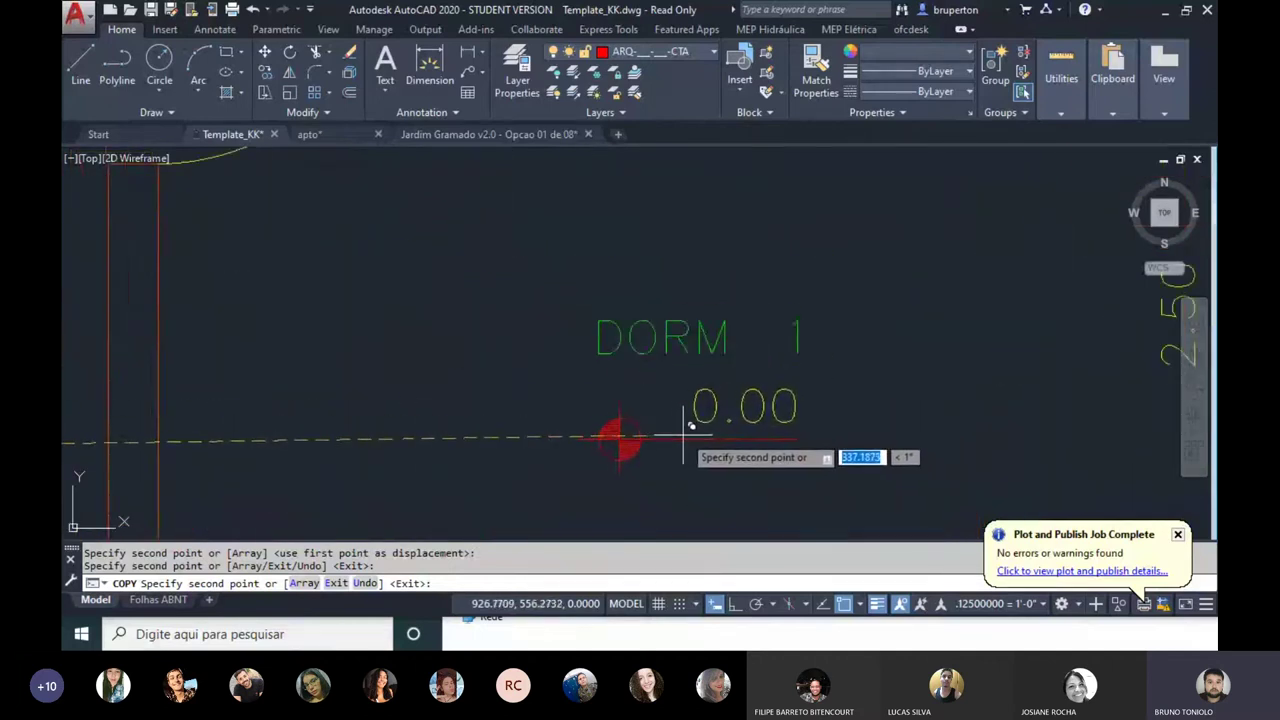
scroll(700, 425, "down", 4)
scroll(530, 258, "up", 4)
scroll(440, 354, "down", 2)
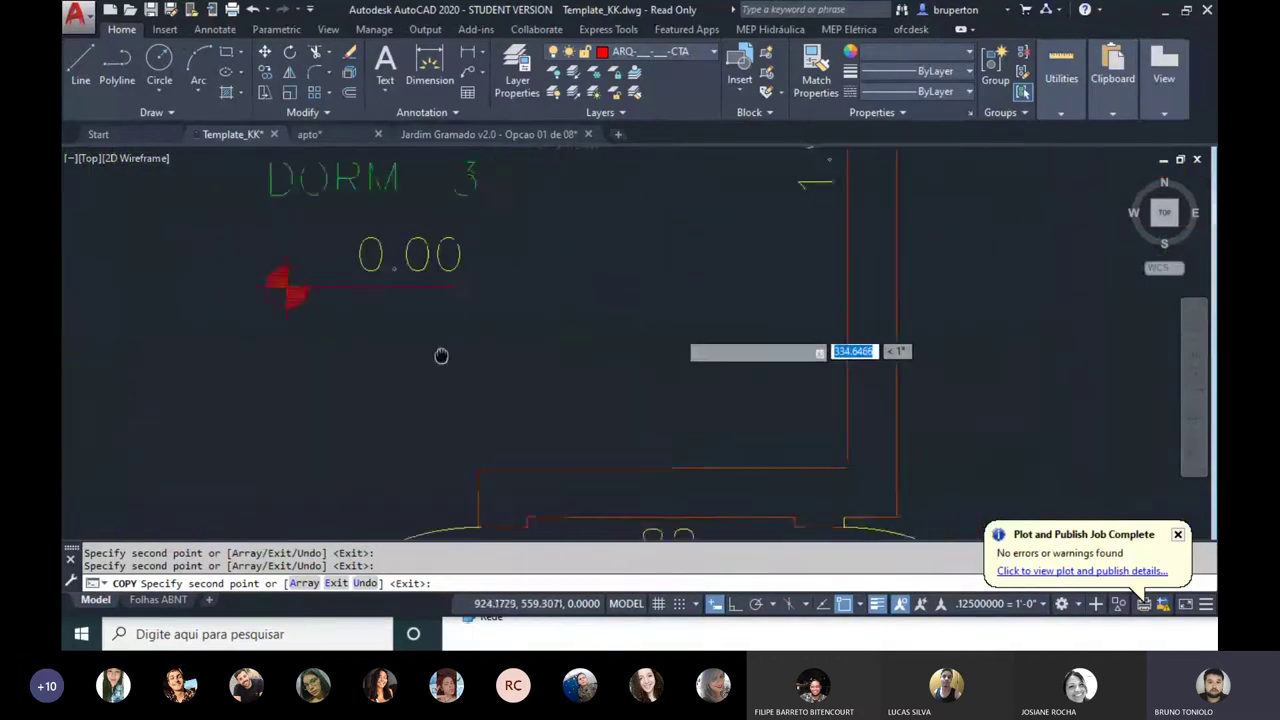
scroll(891, 354, "up", 1)
scroll(586, 423, "down", 2)
scroll(548, 420, "up", 3)
scroll(550, 422, "down", 2)
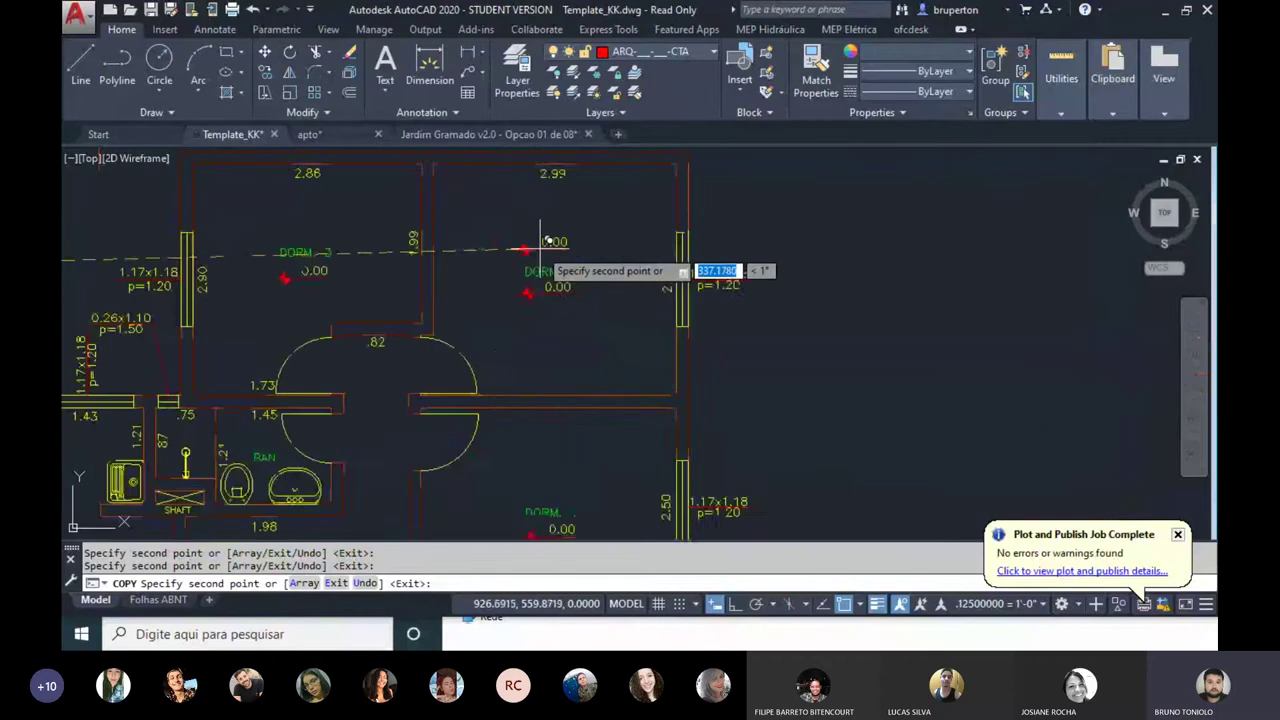
scroll(543, 277, "down", 1)
scroll(591, 363, "up", 2)
scroll(549, 434, "up", 1)
scroll(488, 366, "up", 2)
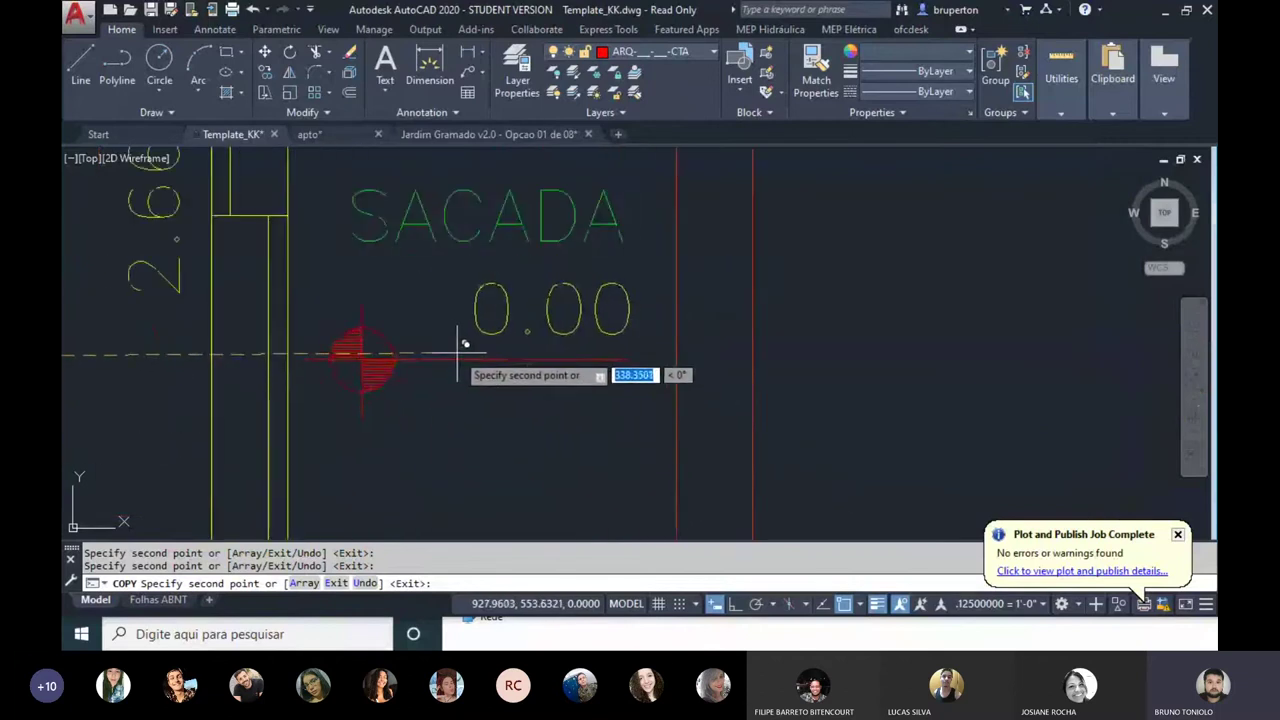
scroll(471, 334, "down", 3)
scroll(509, 270, "up", 2)
scroll(508, 270, "up", 3)
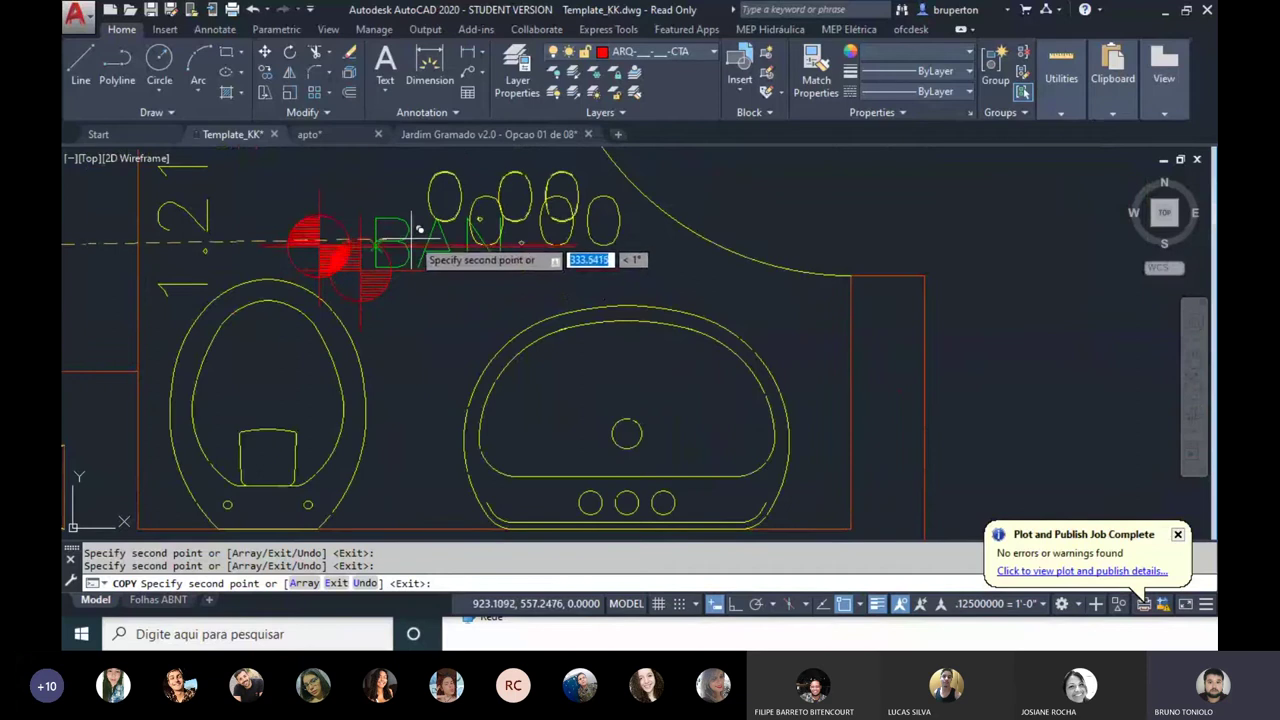
key("Escape")
key("ctrl+z")
scroll(440, 287, "down", 5)
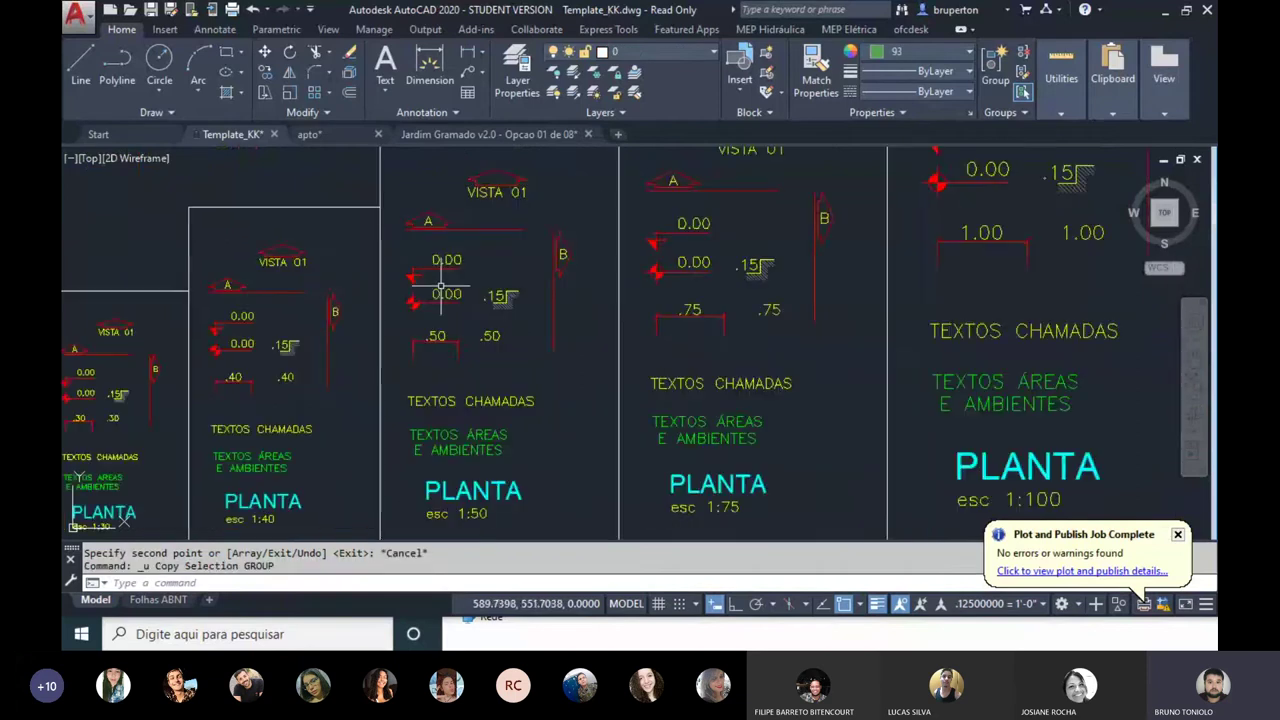
type("co")
Step: Restart COPY, window-select the level mark with its 0.00 value, and set its base point
key("Return")
scroll(441, 287, "up", 5)
left_click_drag(503, 363, 300, 297)
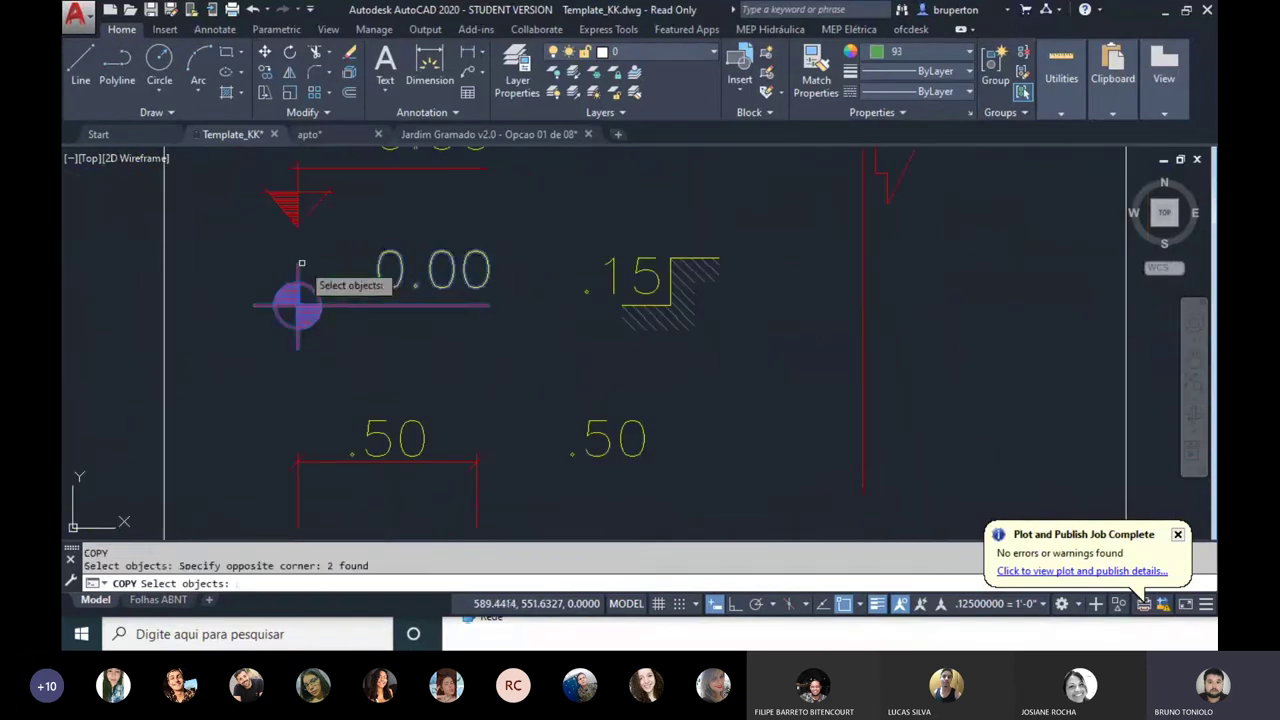
left_click(310, 303)
left_click(358, 283)
key("Return")
left_click(371, 286)
scroll(450, 320, "down", 5)
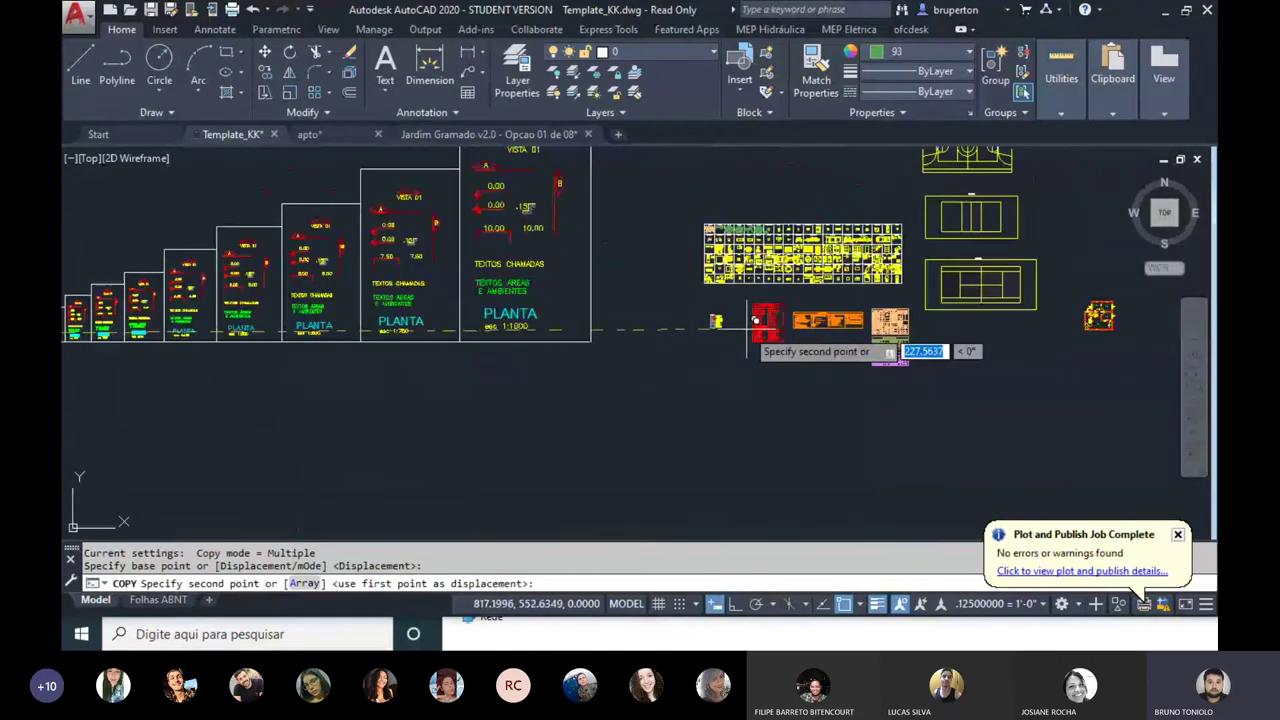
scroll(756, 320, "up", 5)
scroll(686, 370, "up", 2)
scroll(663, 434, "down", 1)
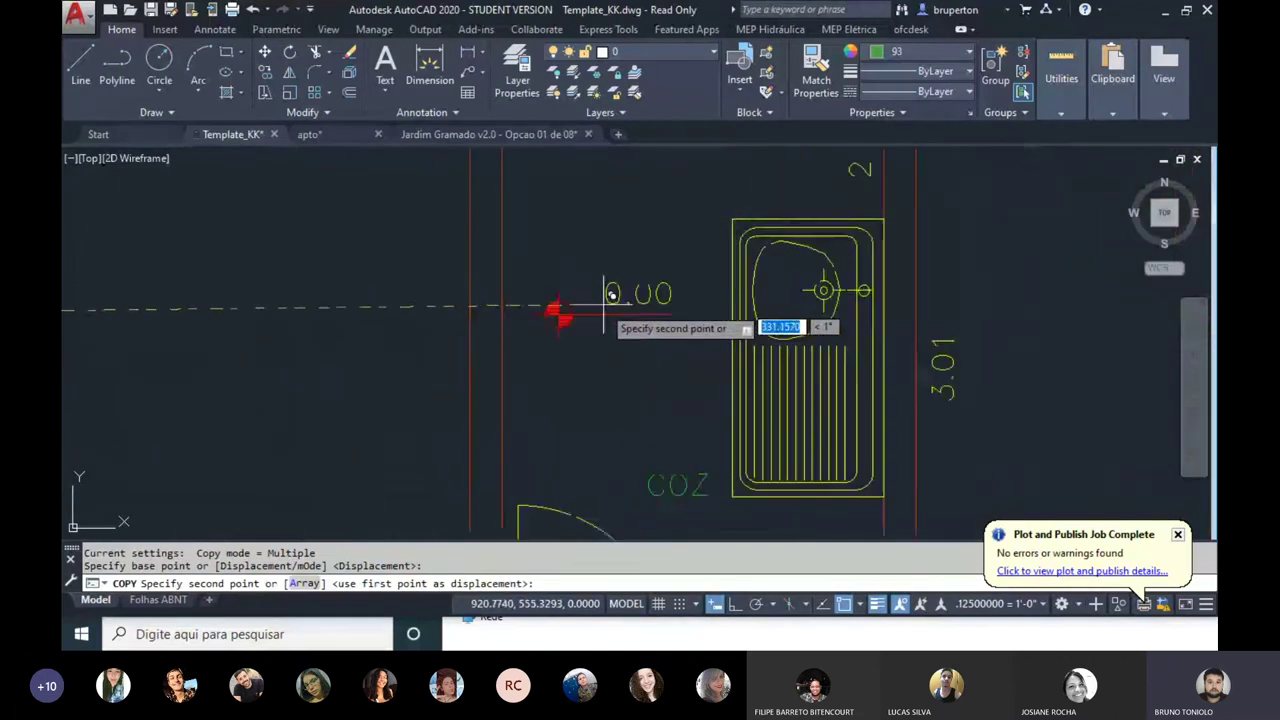
Step: Place 0.00 level-mark copies in COZ, SALA, SACADA, DORM 1, DORM 2, DORM 3 and the bathroom
left_click(612, 296)
scroll(620, 296, "down", 3)
scroll(560, 482, "up", 3)
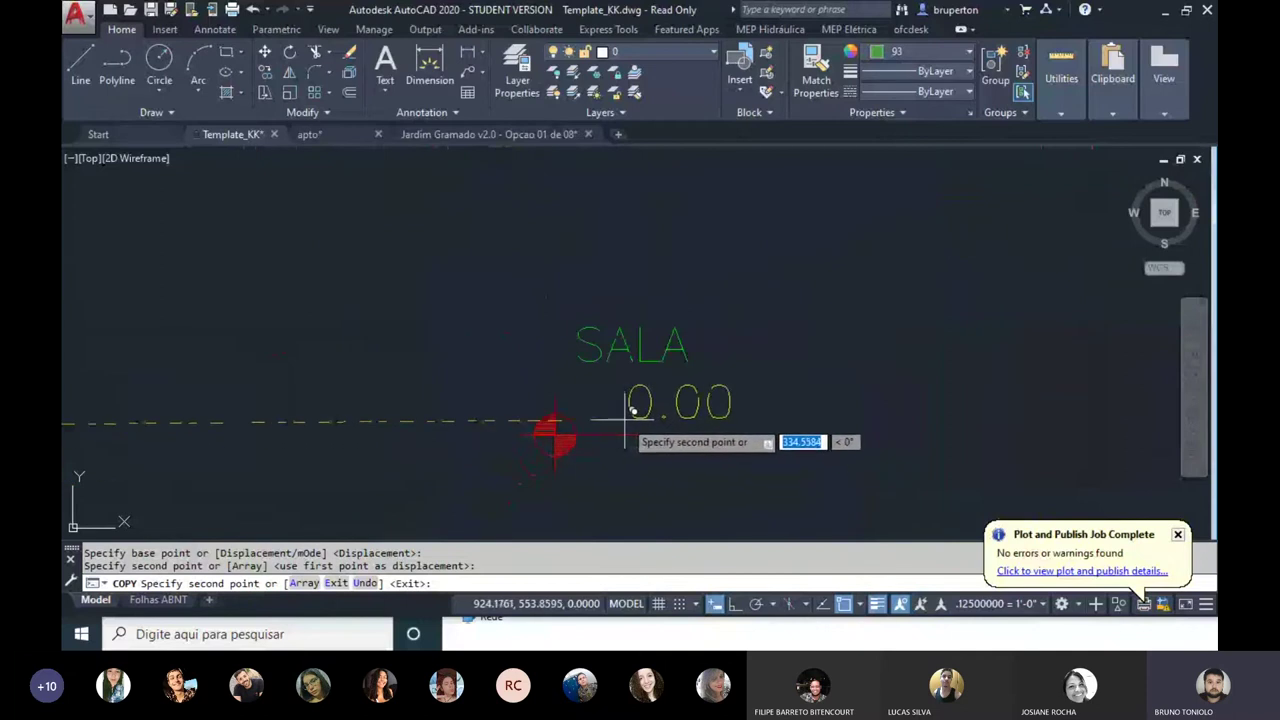
left_click(627, 411)
scroll(700, 405, "down", 3)
scroll(900, 410, "up", 4)
middle_click_drag(986, 417, 745, 400)
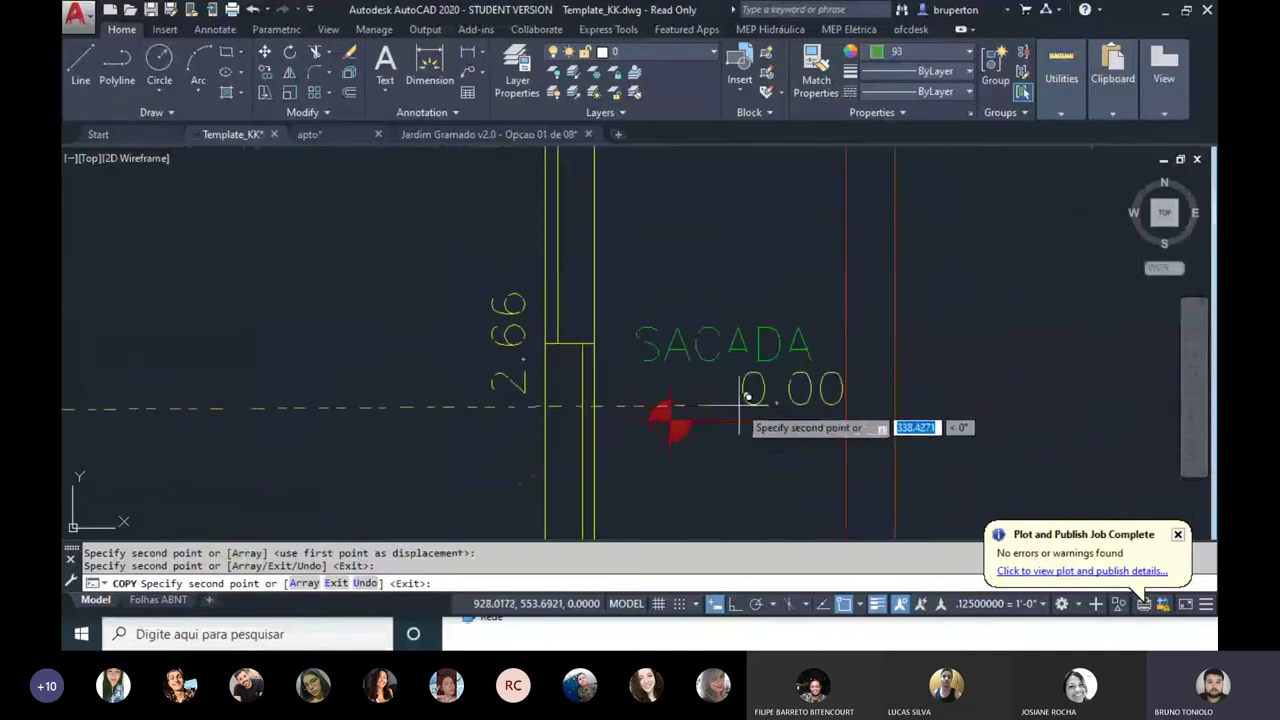
scroll(746, 392, "up", 1)
left_click(748, 388)
scroll(735, 410, "down", 3)
scroll(690, 320, "up", 3)
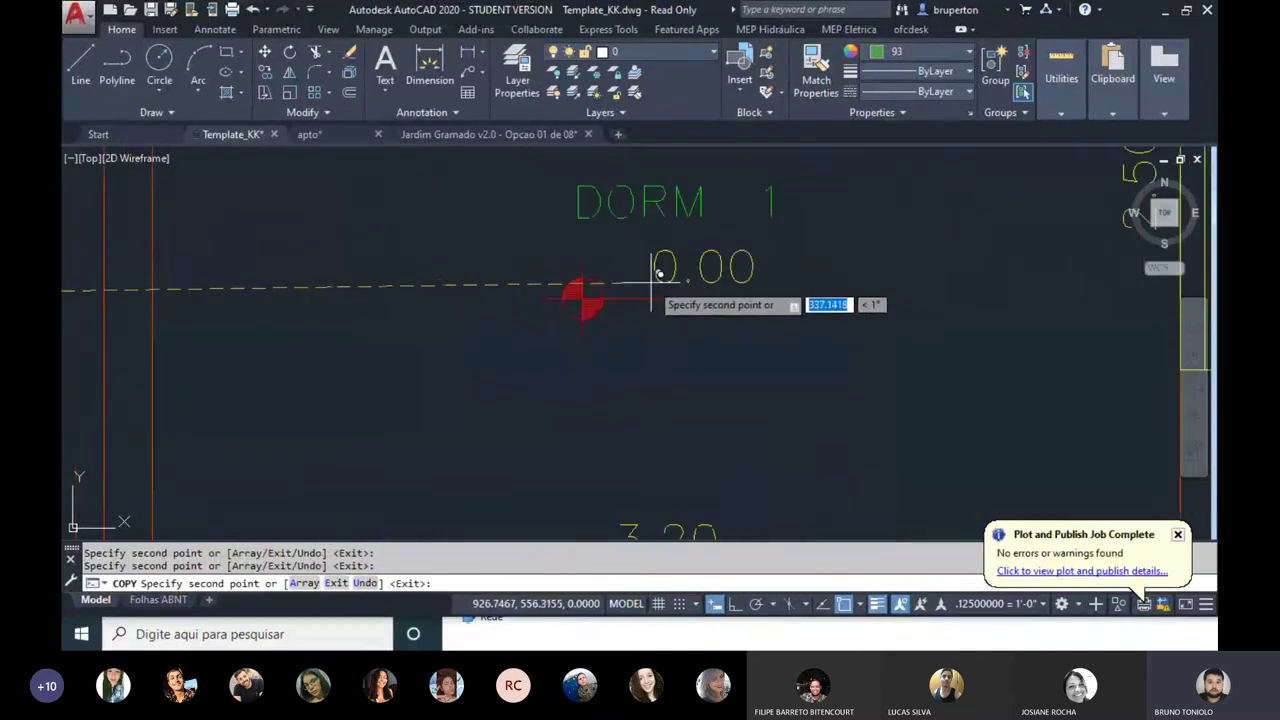
left_click(651, 283)
scroll(640, 300, "down", 3)
scroll(645, 310, "up", 3)
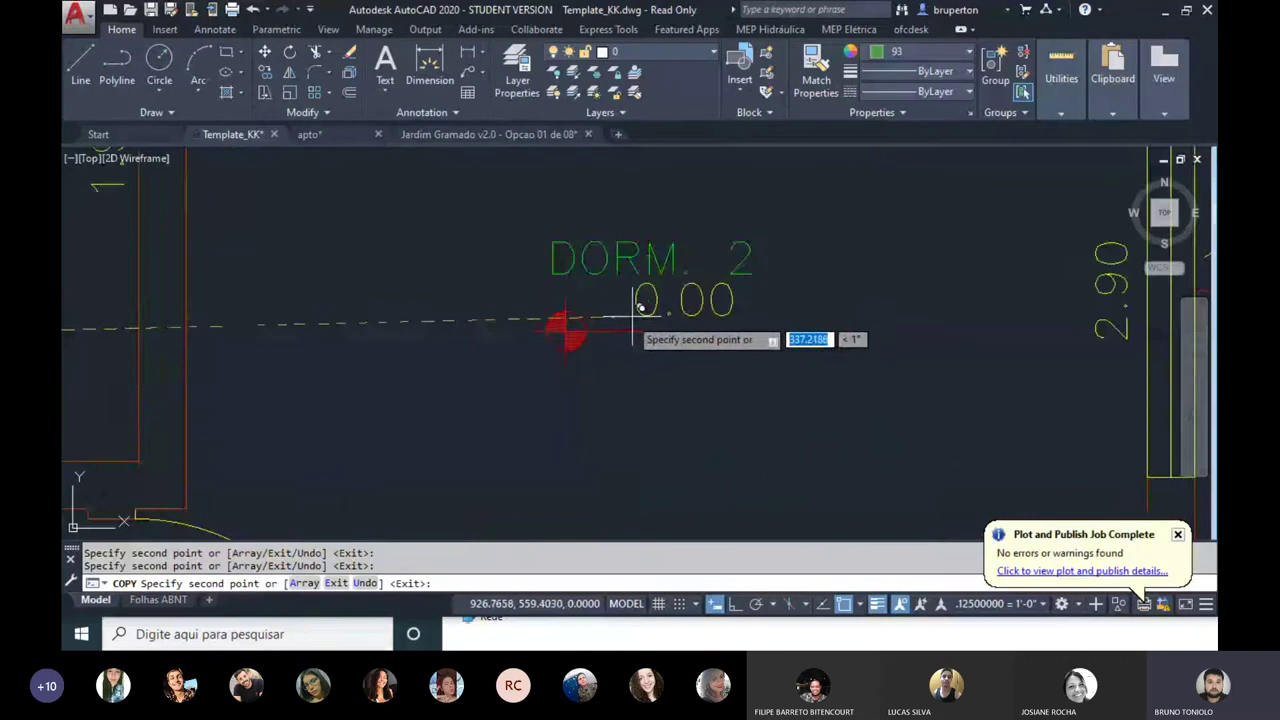
left_click(633, 317)
scroll(600, 340, "down", 3)
scroll(690, 320, "up", 3)
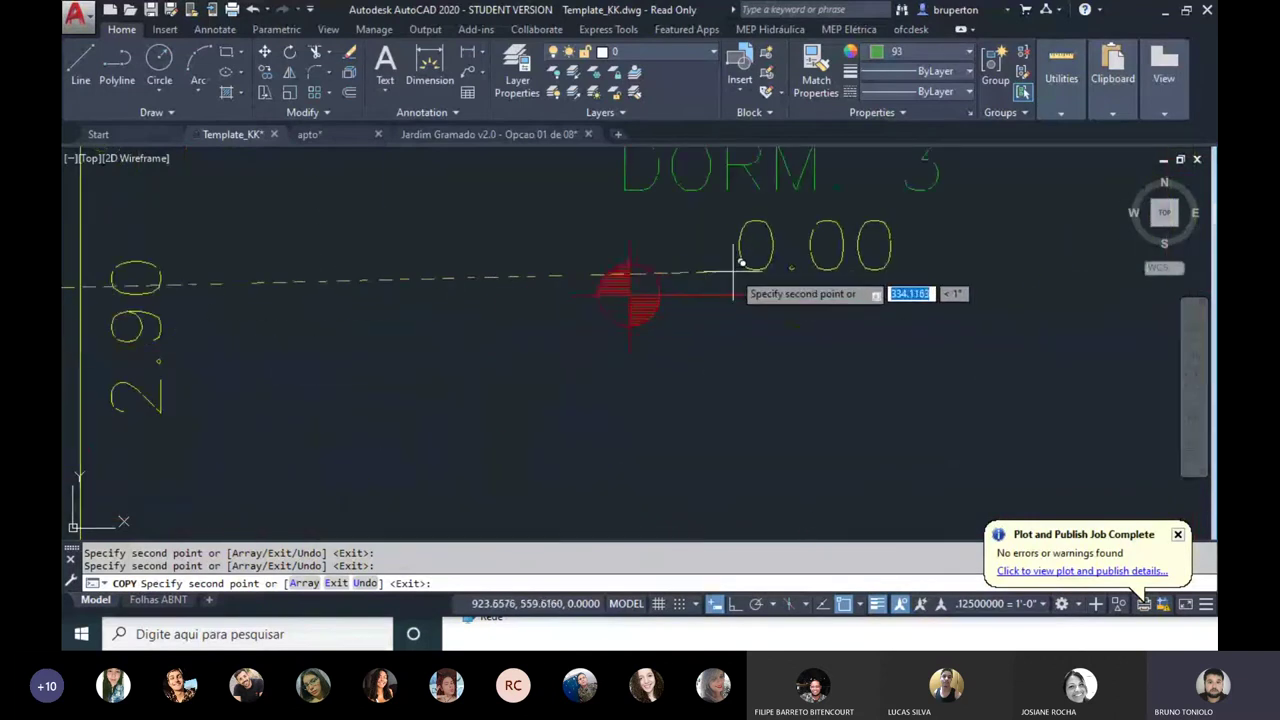
left_click(740, 263)
scroll(710, 240, "down", 3)
scroll(722, 386, "up", 3)
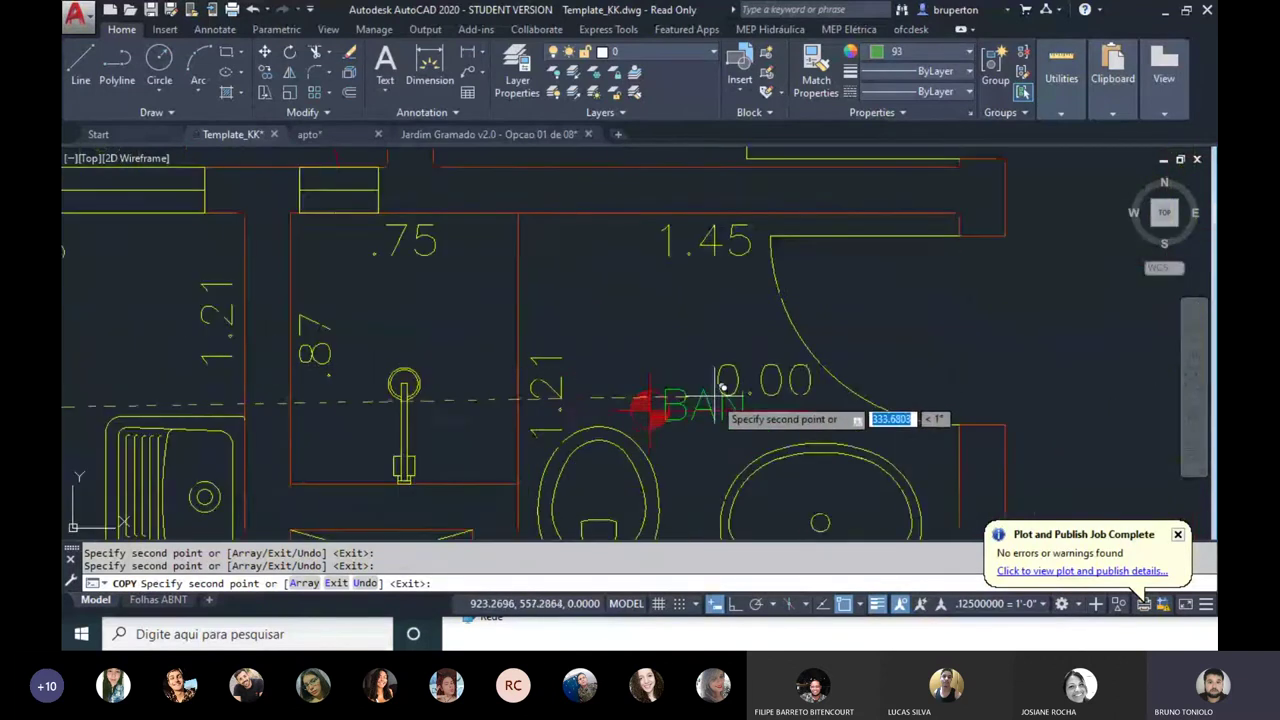
left_click(718, 383)
scroll(700, 370, "down", 2)
scroll(650, 340, "down", 1)
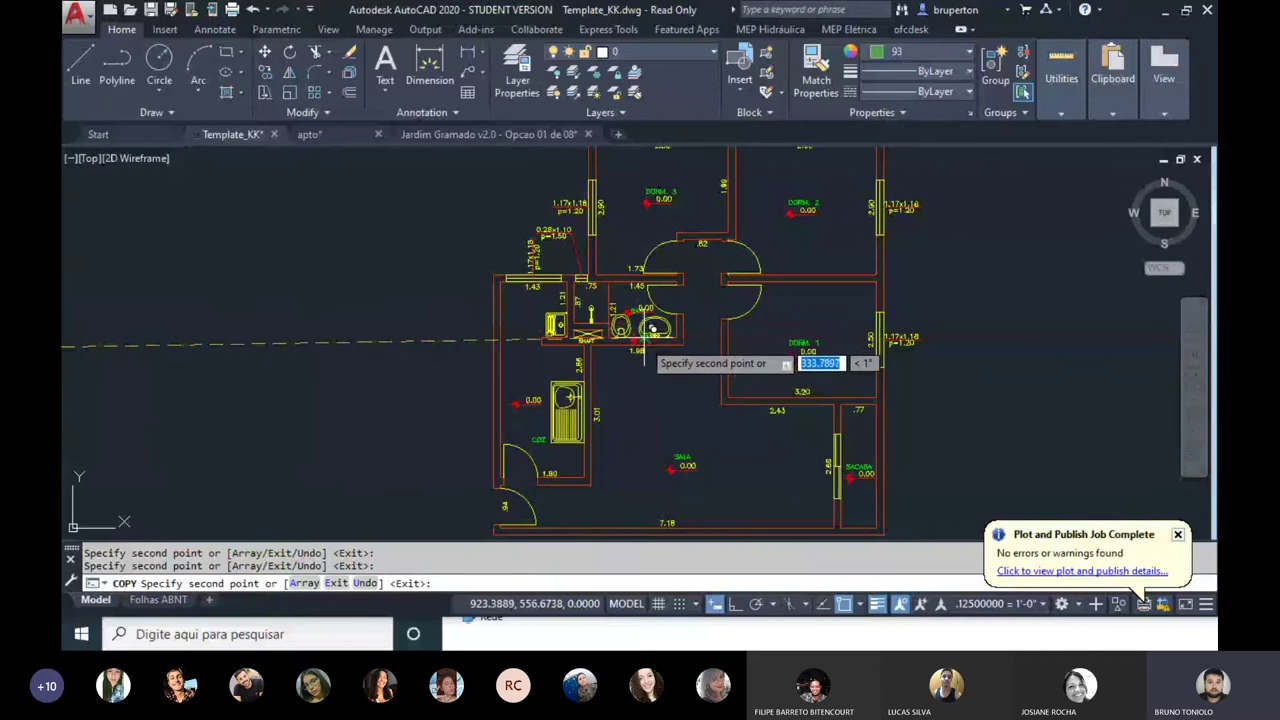
key("Escape")
Step: Move the BAN. label up so it sits above the bathroom level mark
scroll(648, 330, "up", 5)
type("m")
key("Return")
left_click(614, 203)
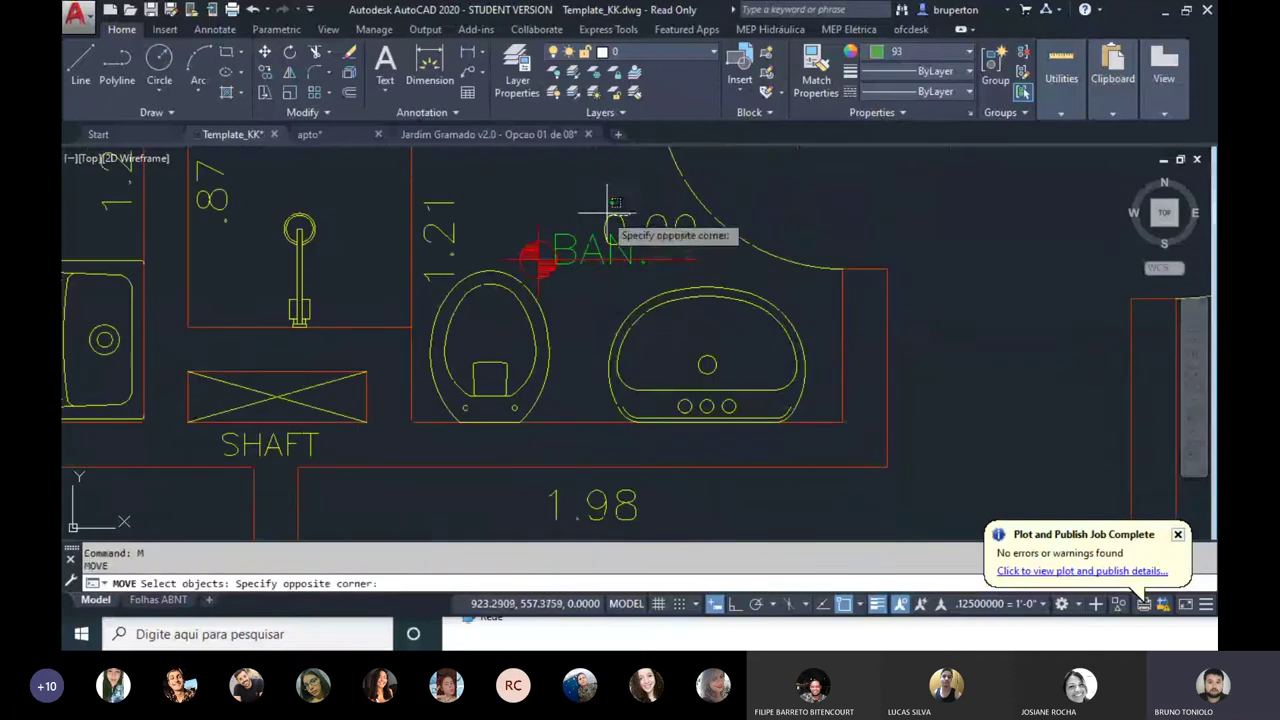
left_click(565, 255)
key("Return")
left_click(586, 208)
scroll(586, 208, "up", 3)
key("Escape")
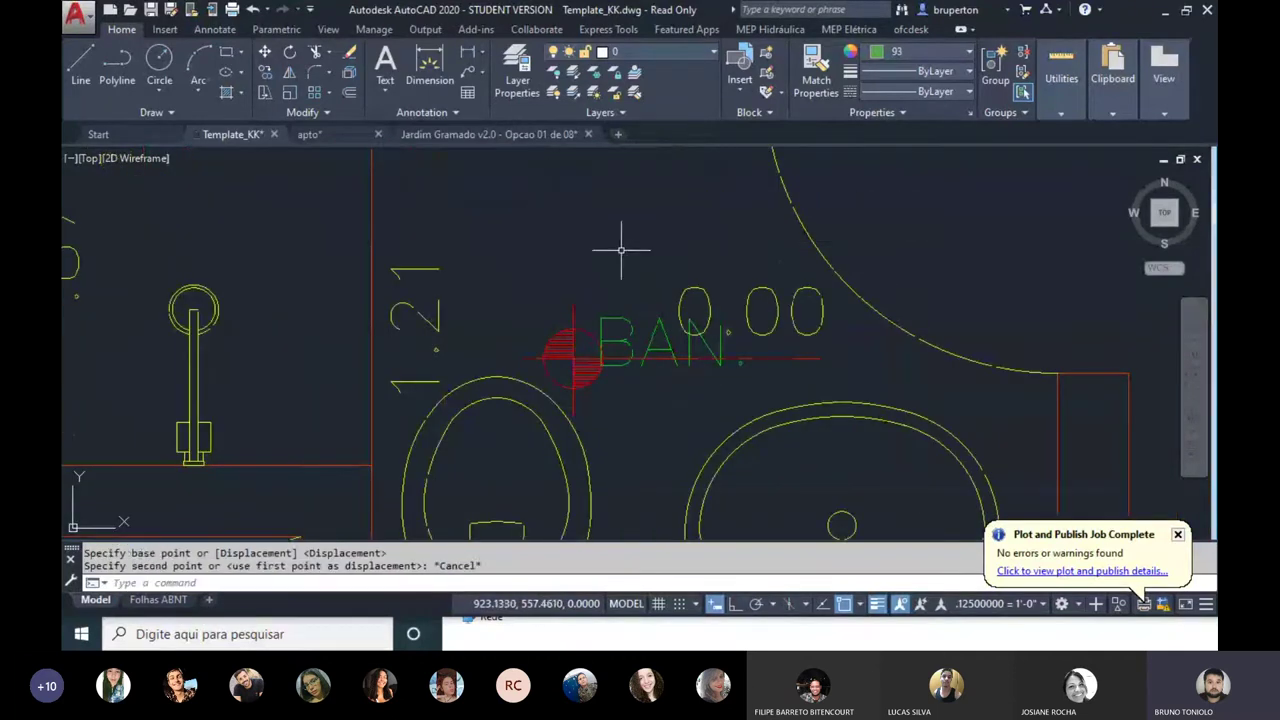
left_click(610, 340)
type("m")
key("Return")
left_click(612, 325)
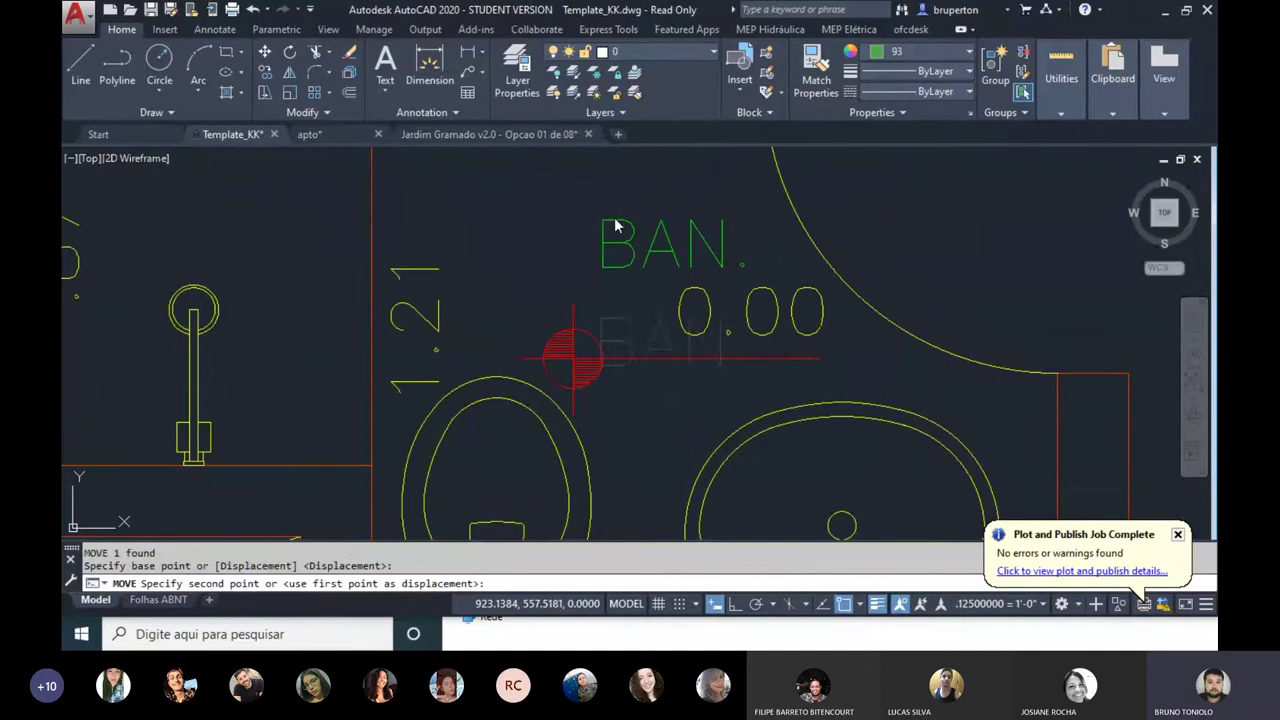
left_click(615, 226)
scroll(608, 251, "down", 3)
scroll(600, 330, "up", 3)
Step: Move the COZ. label up above the kitchen level mark
type("m")
key("Return")
left_click(557, 399)
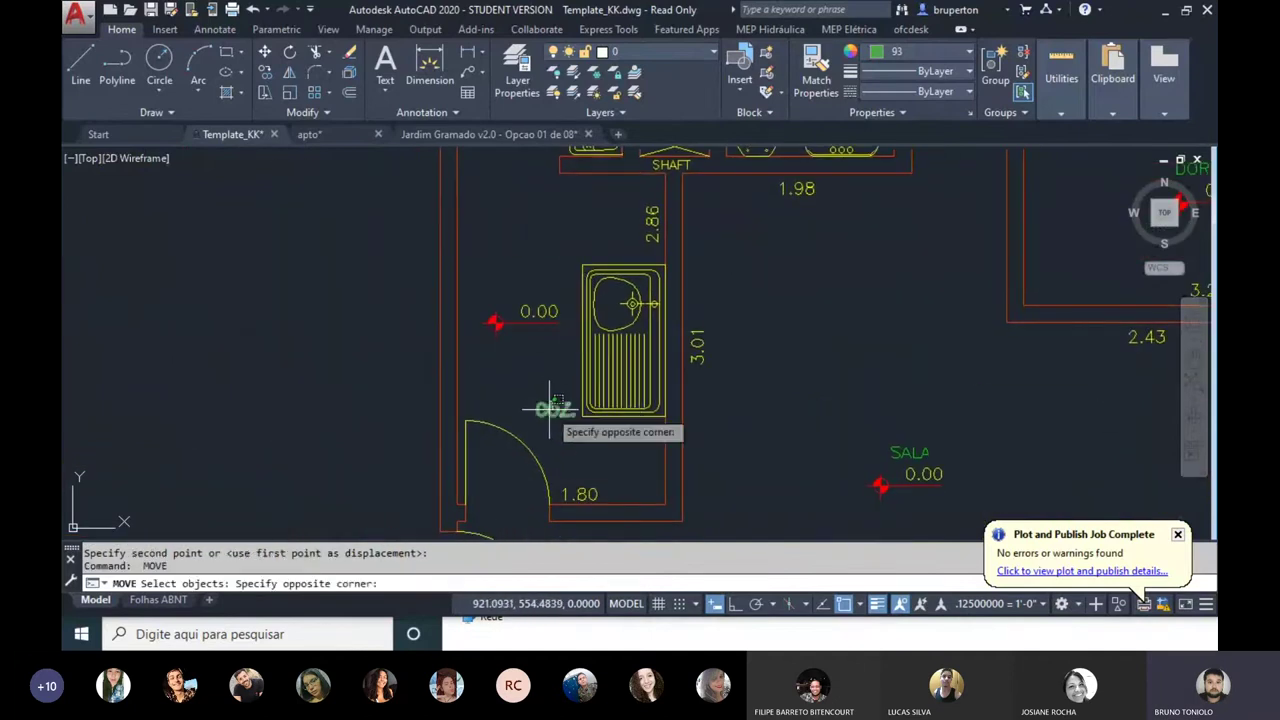
left_click(548, 408)
key("Return")
left_click(560, 400)
scroll(560, 400, "up", 3)
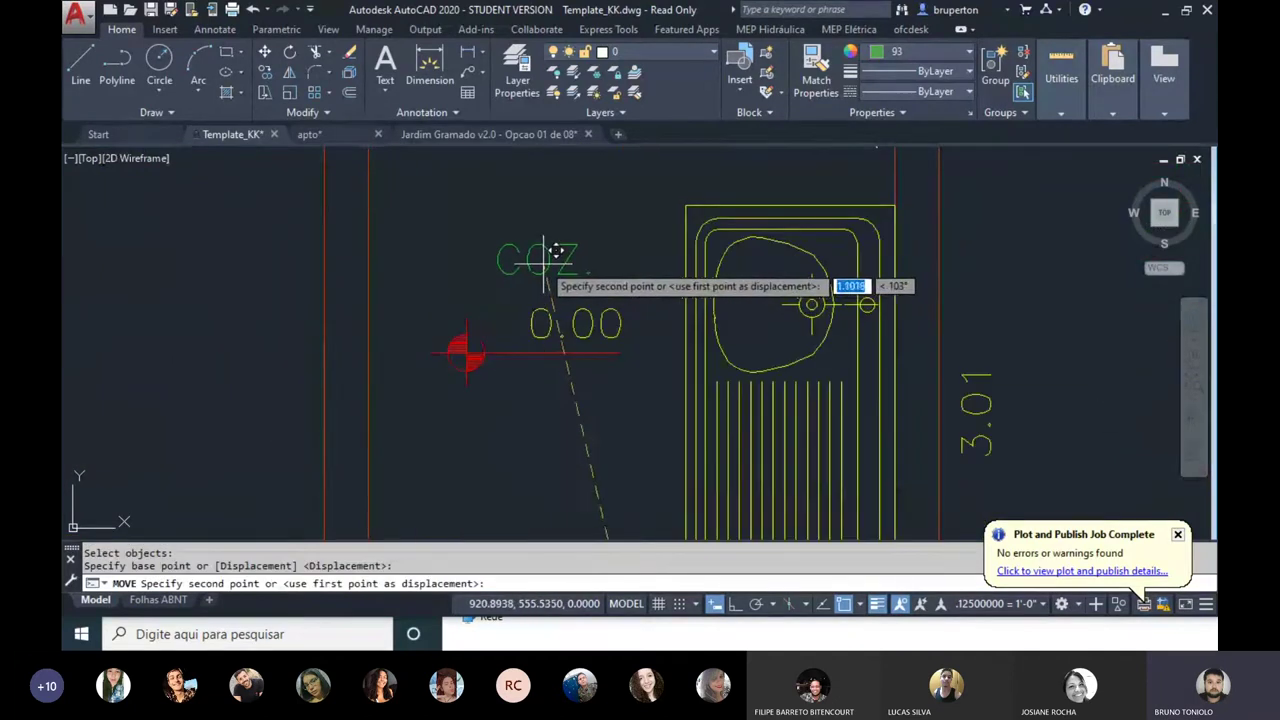
left_click(545, 258)
scroll(540, 265, "down", 2)
Step: Copy the COZ. label into the room beside the shaft
type("o")
key("Return")
left_click(537, 285)
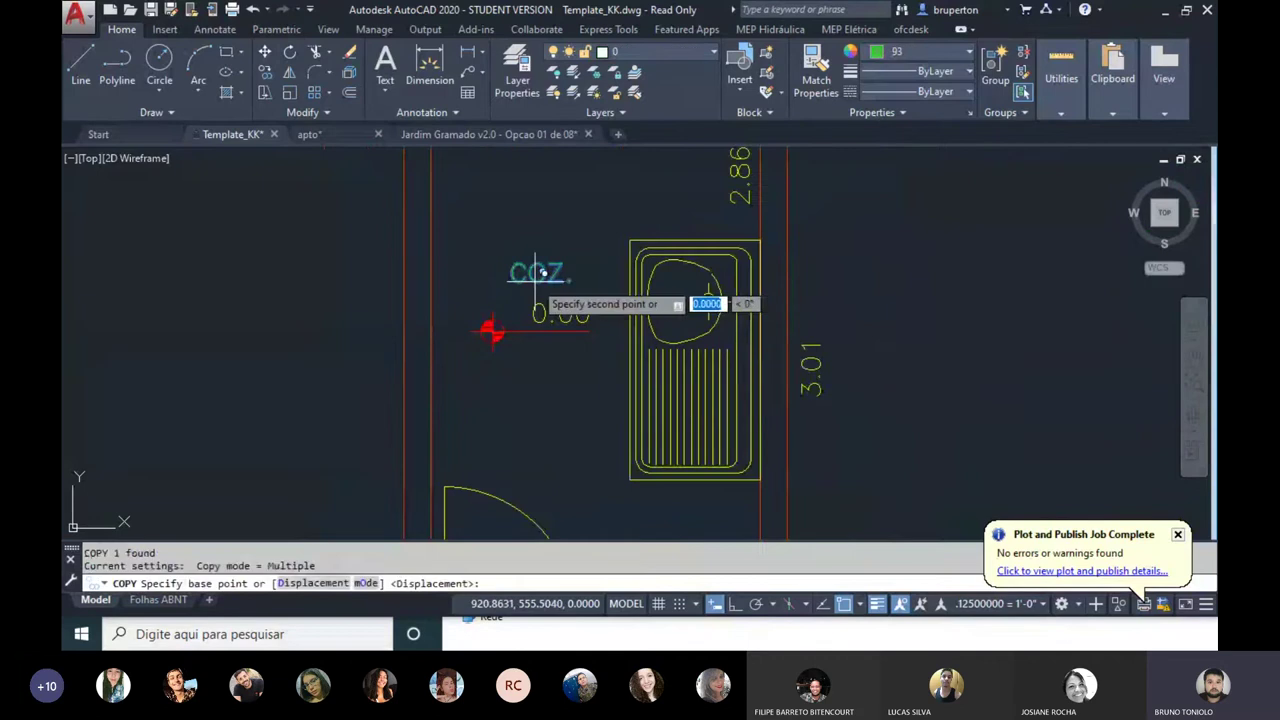
scroll(580, 300, "down", 2)
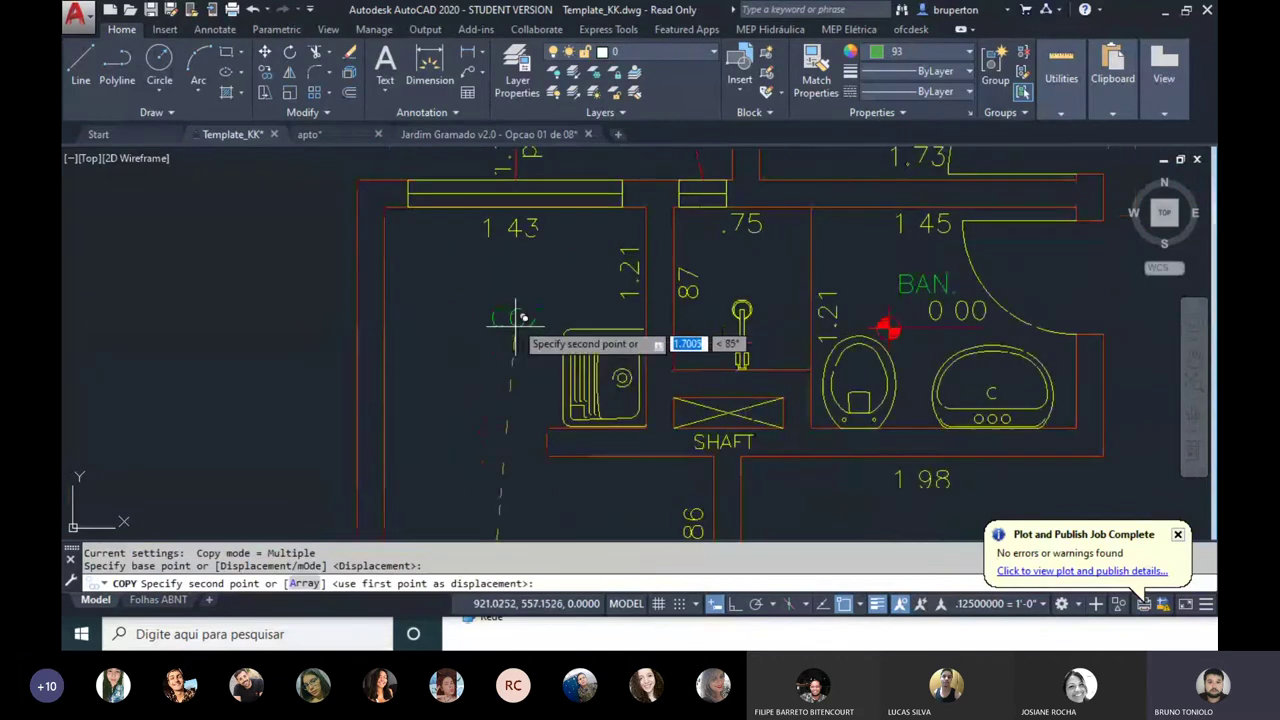
key("Escape")
left_click(500, 316)
key("Escape")
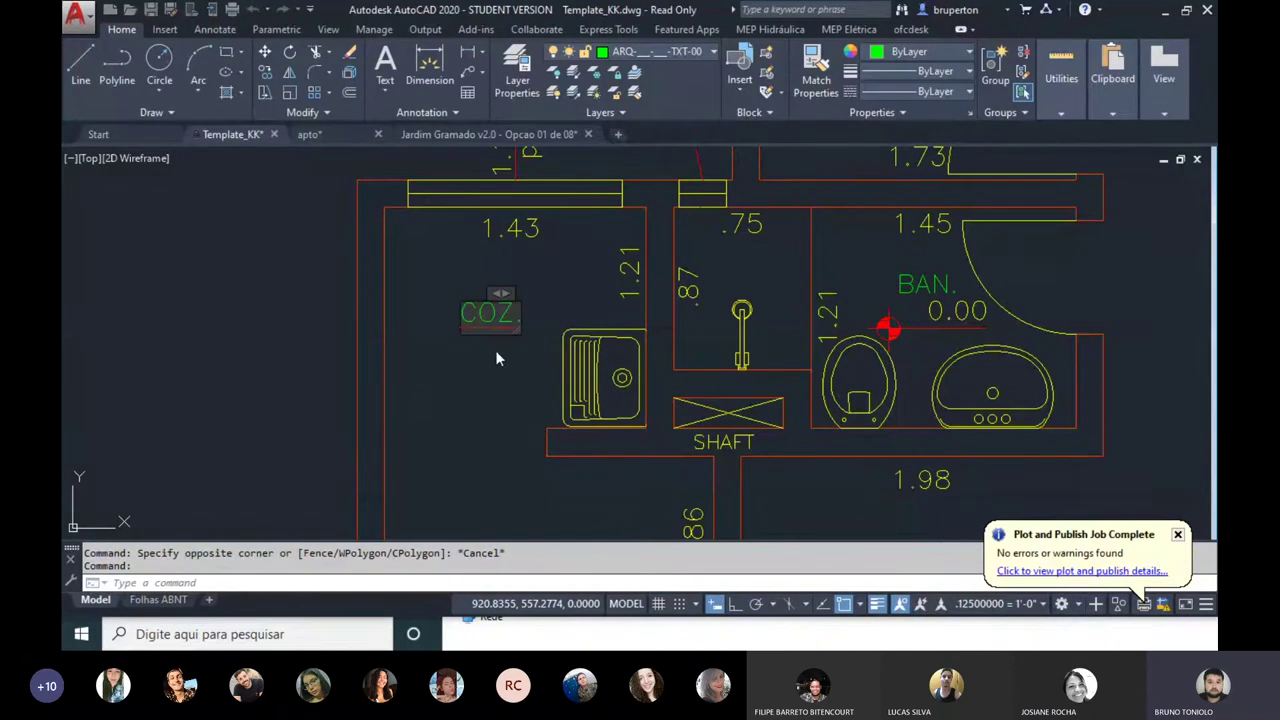
Step: Change the copied room label's text to 'A.S.'
double_click(497, 352)
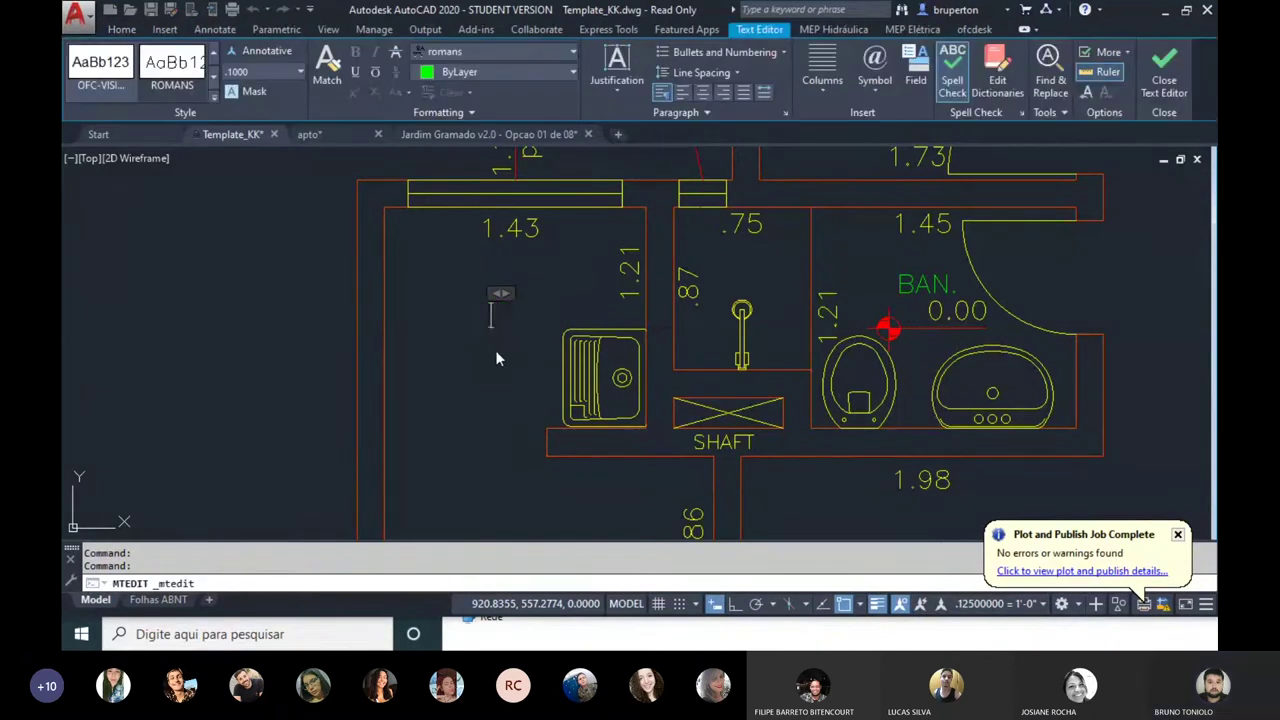
type("A.S.")
left_click(430, 310)
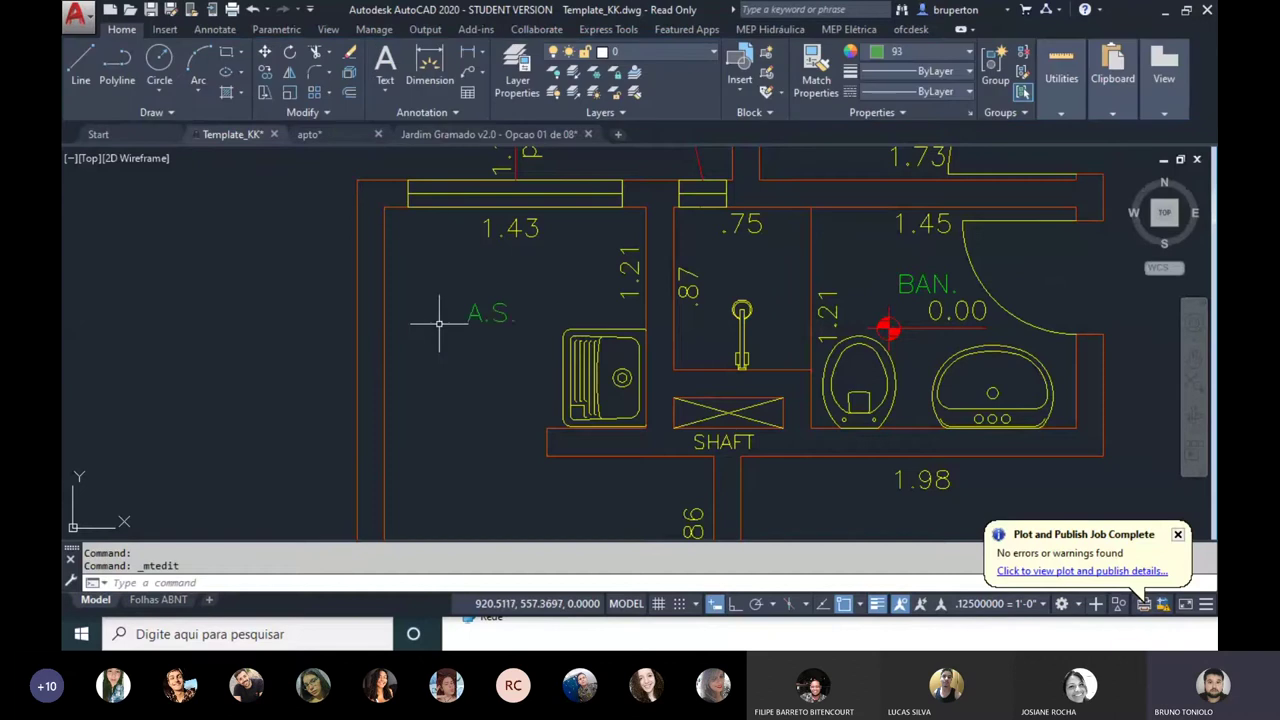
Step: Add a minus sign to the SACADA level value
middle_click_drag(440, 480, 449, 283)
mouse_move(470, 440)
middle_mouse_down()
mouse_move(480, 248)
mouse_move(385, 250)
middle_mouse_up()
scroll(700, 349, "up", 2)
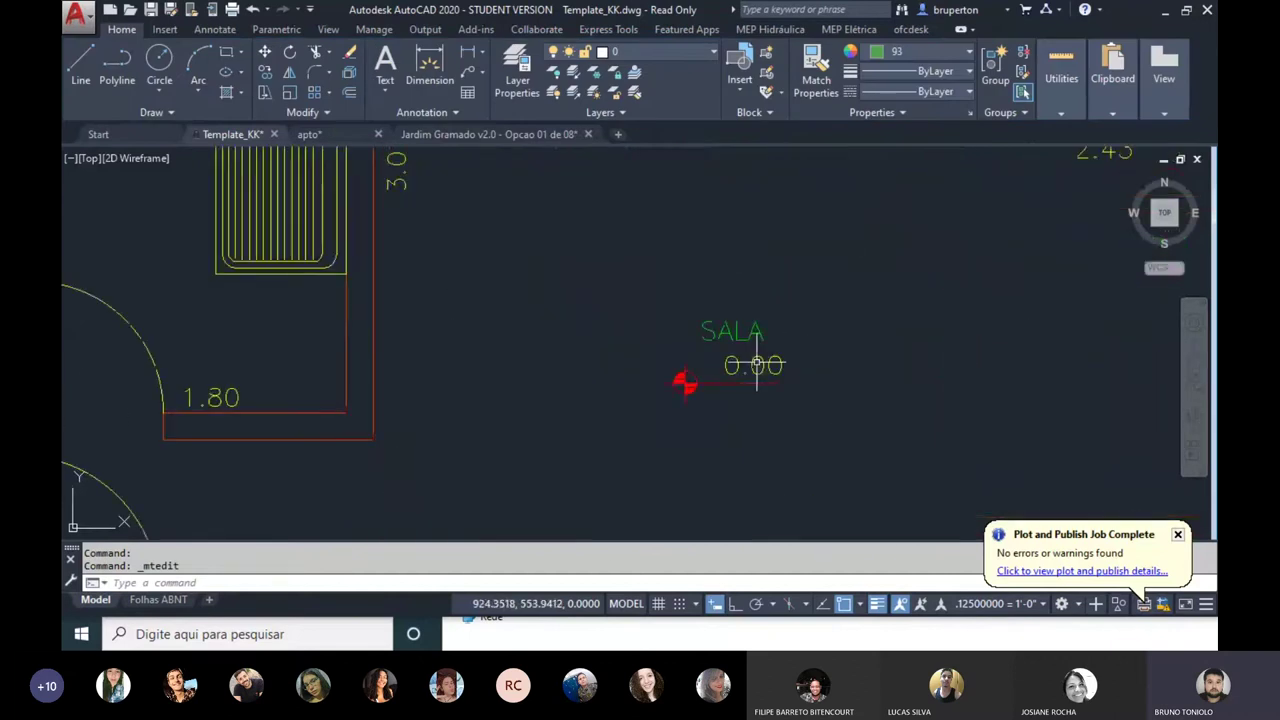
middle_click_drag(754, 366, 714, 429)
middle_click_drag(951, 271, 729, 306)
middle_click_drag(865, 313, 603, 230)
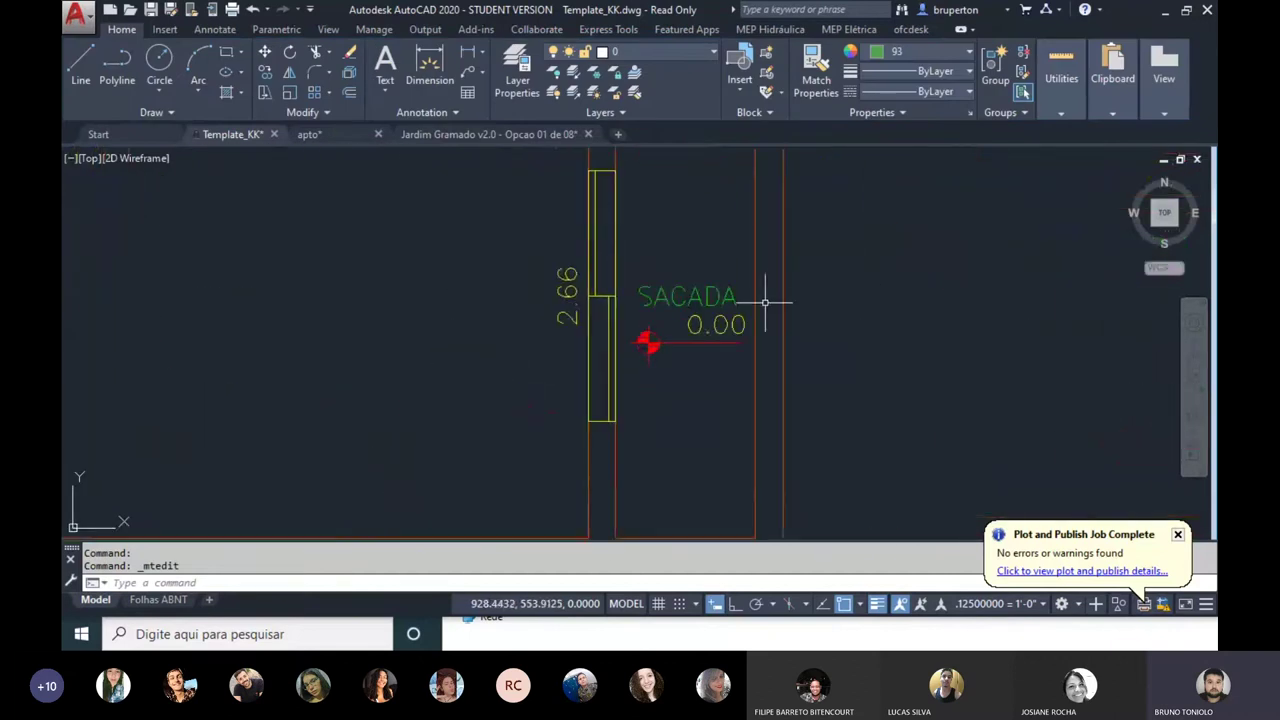
scroll(765, 301, "up", 3)
double_click(724, 331)
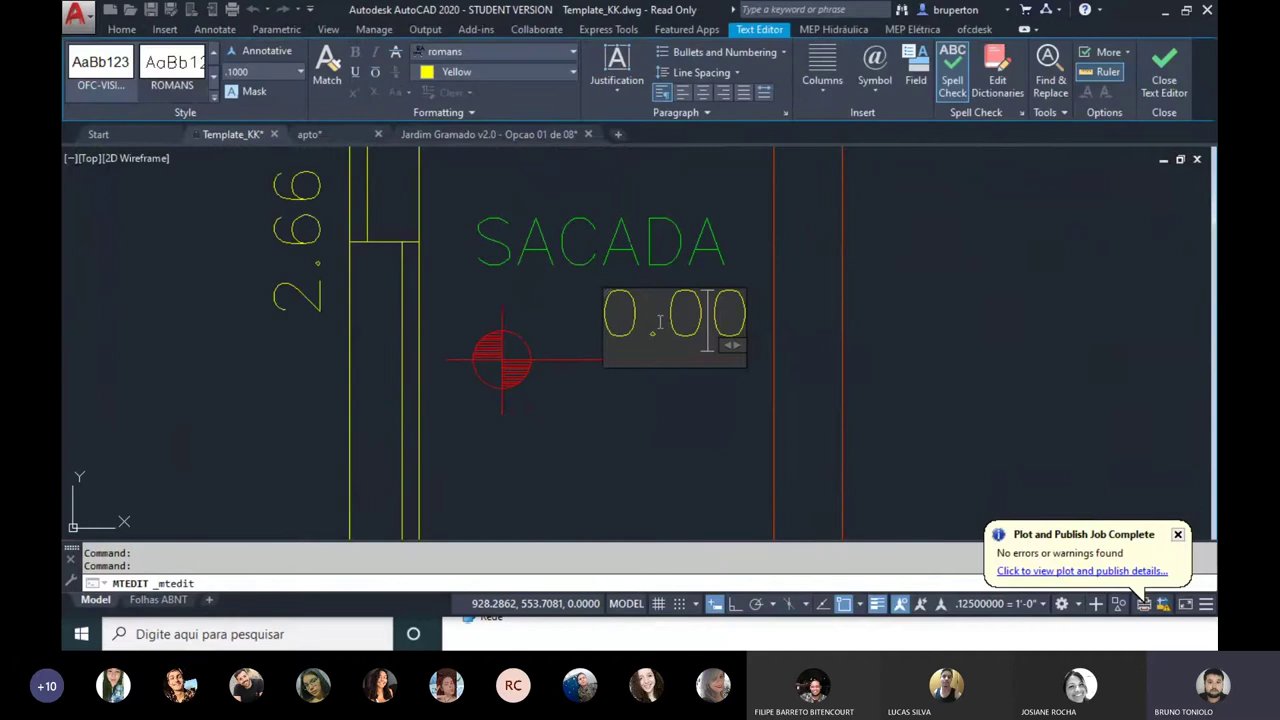
type("-")
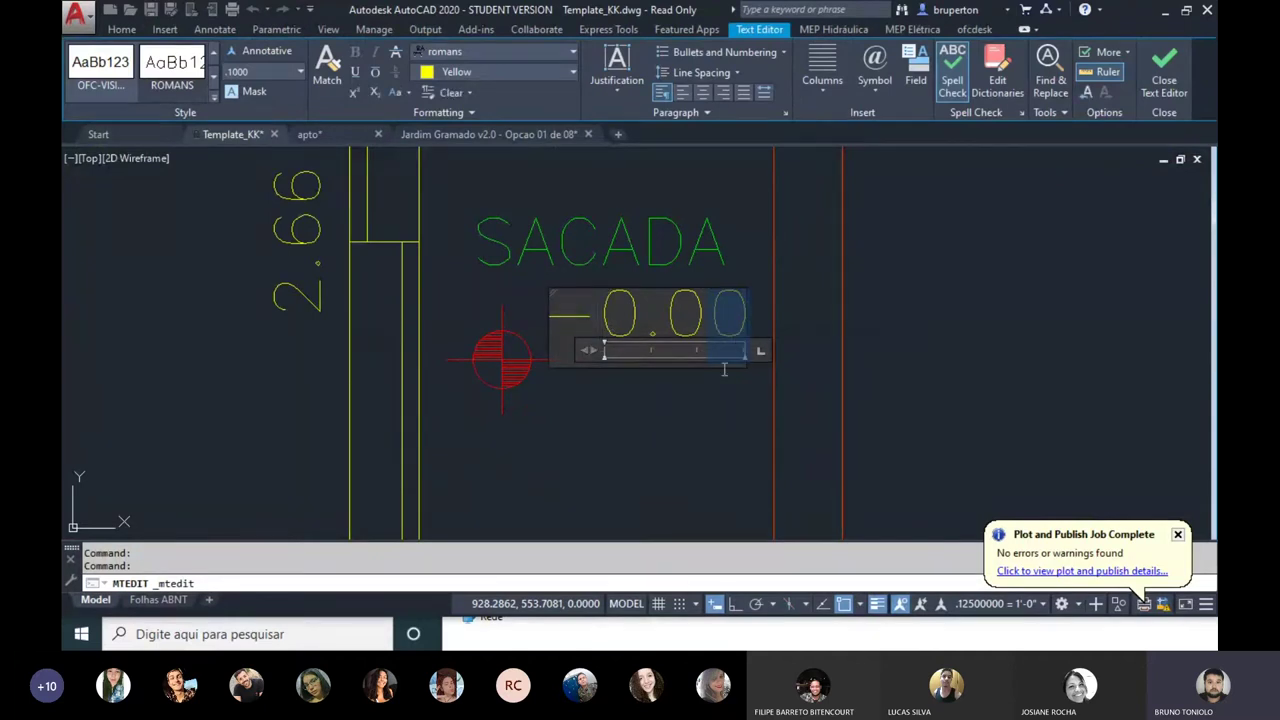
left_click(702, 420)
Step: Change the bathroom level mark from 0.00 to -0.03
scroll(702, 420, "down", 5)
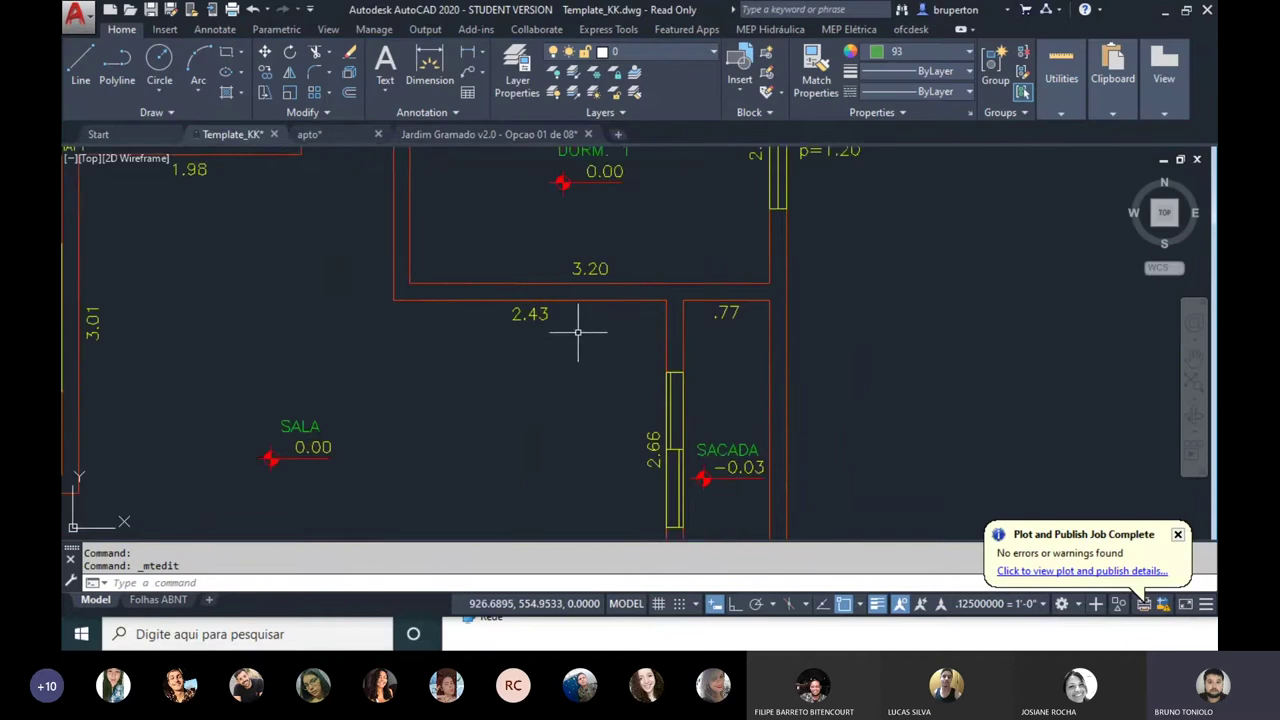
middle_click_drag(577, 331, 455, 270)
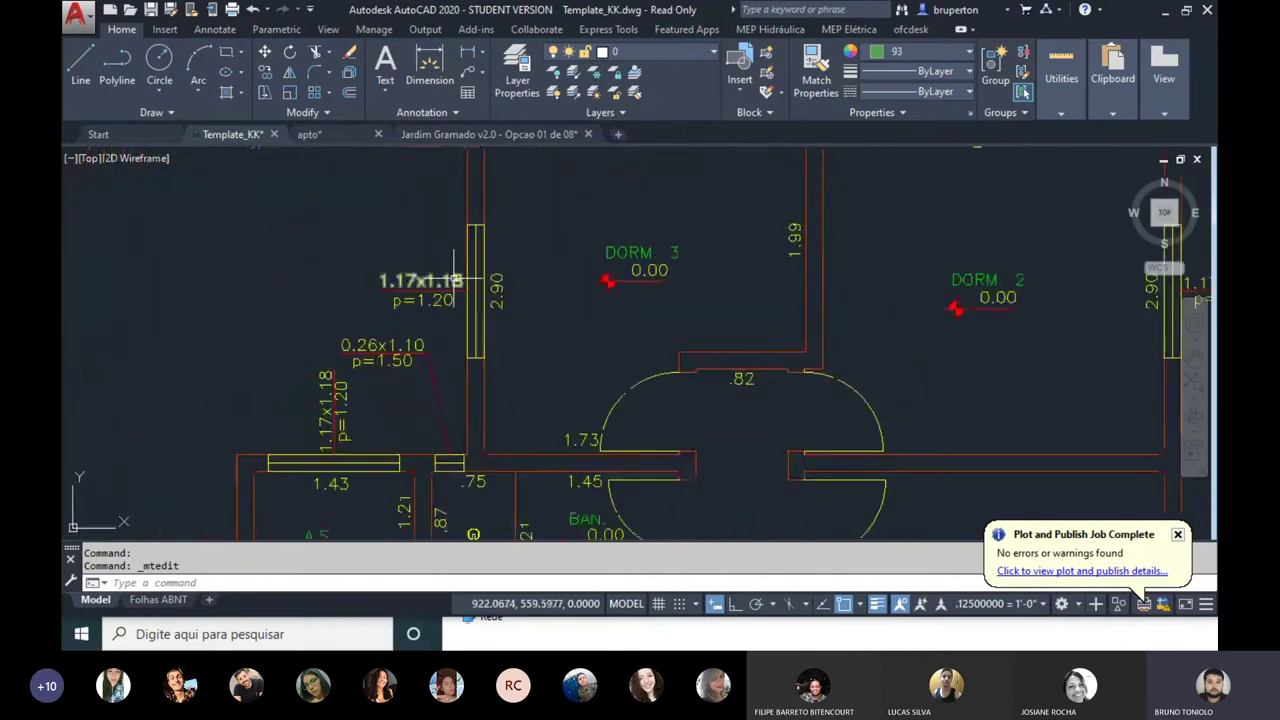
middle_click_drag(605, 530, 623, 342)
scroll(623, 342, "up", 3)
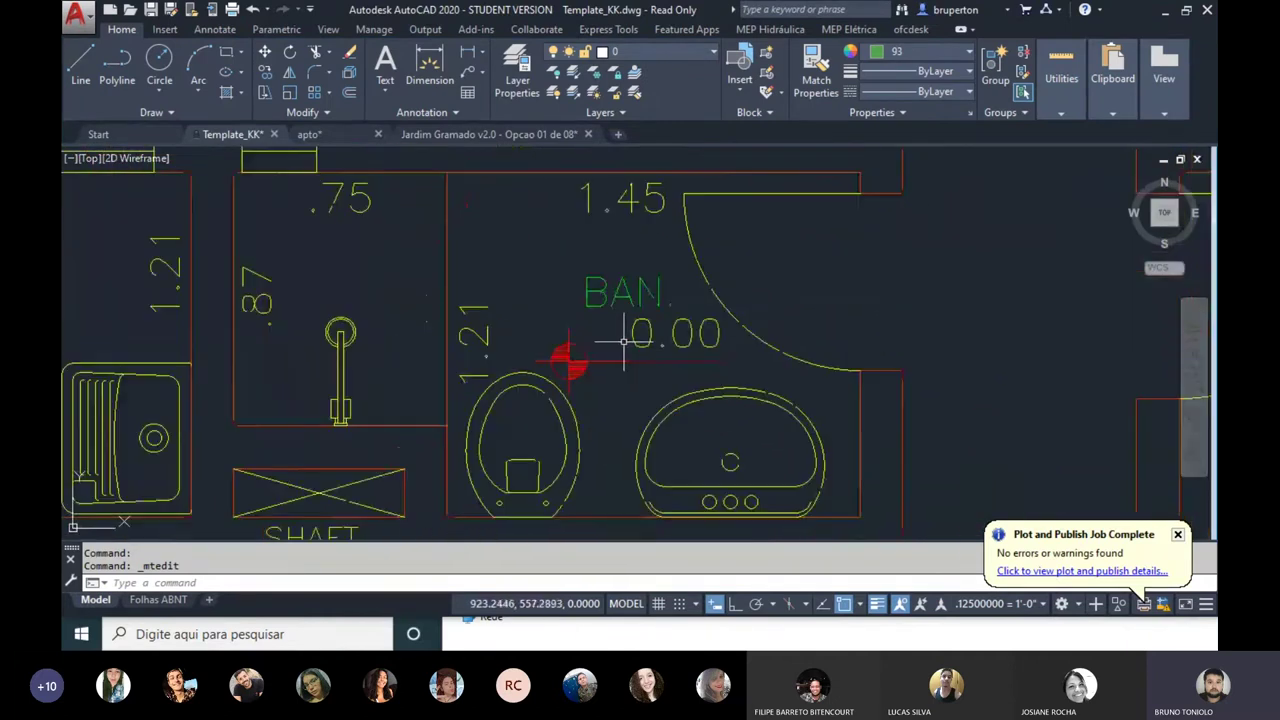
double_click(660, 334)
key("Escape")
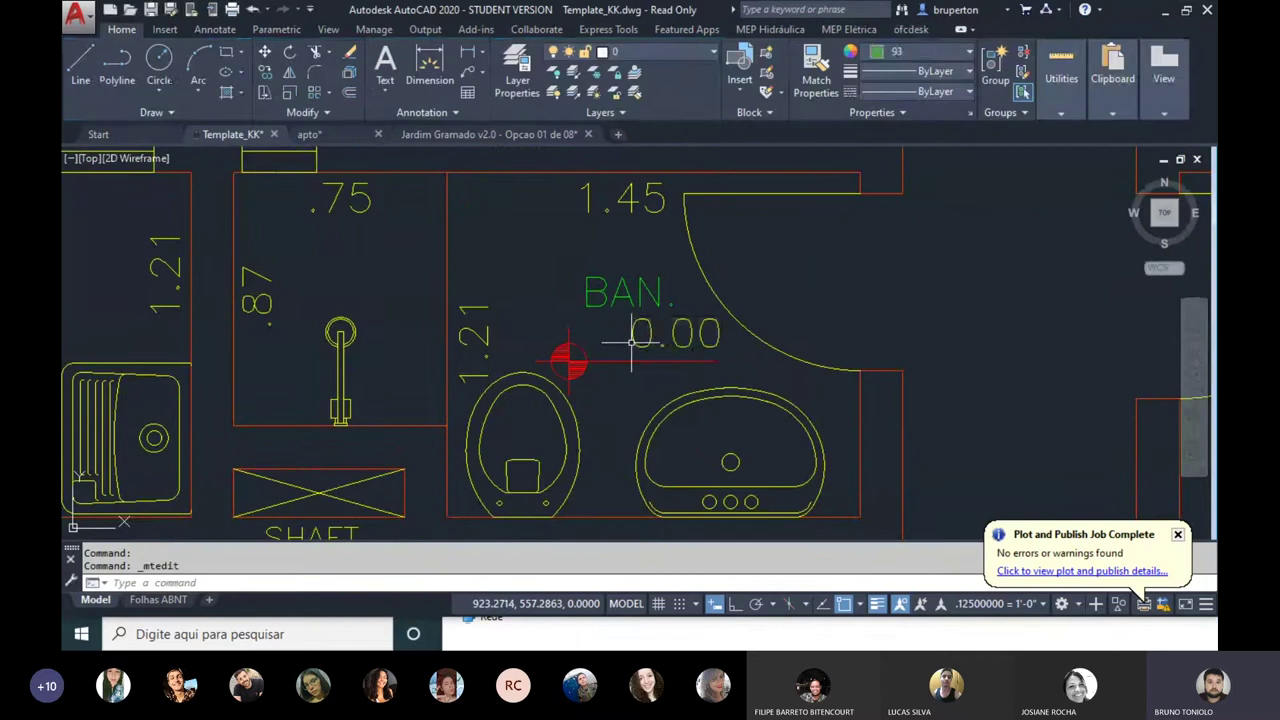
double_click(630, 347)
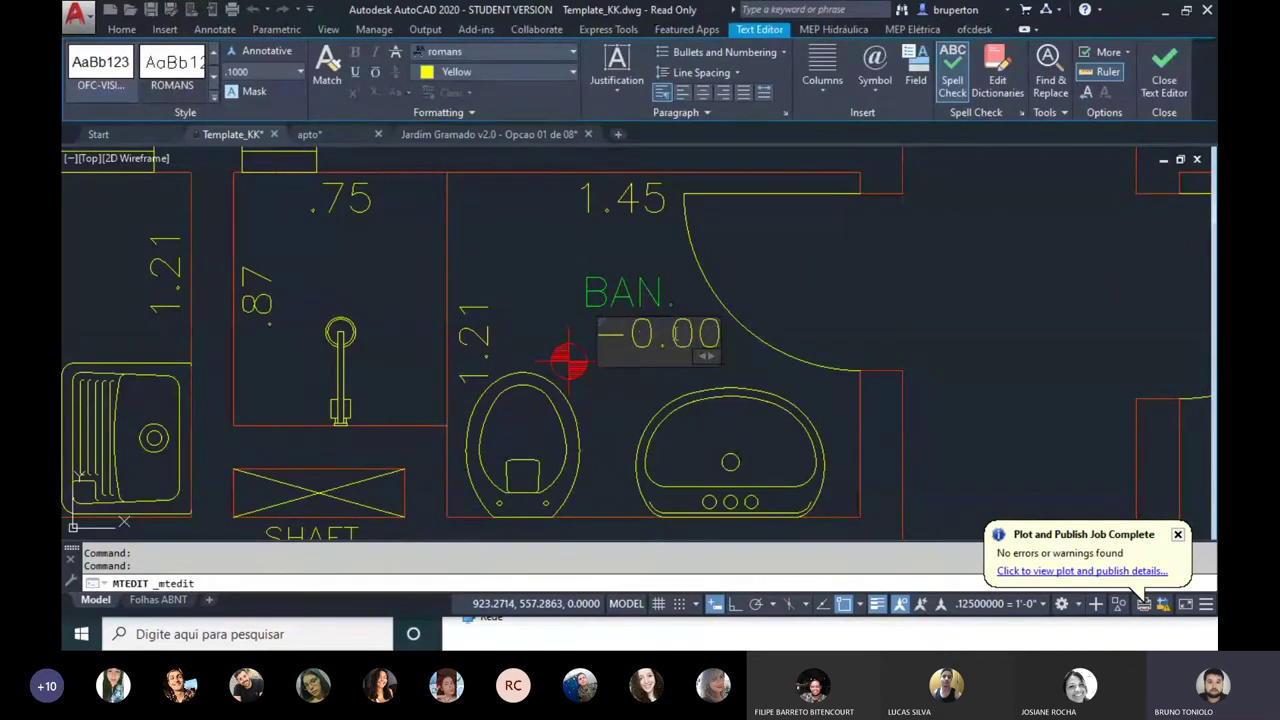
type("-0.03")
left_click(657, 400)
Step: Change the COZ. kitchen level mark from 0.00 to -0.03
scroll(523, 277, "down", 3)
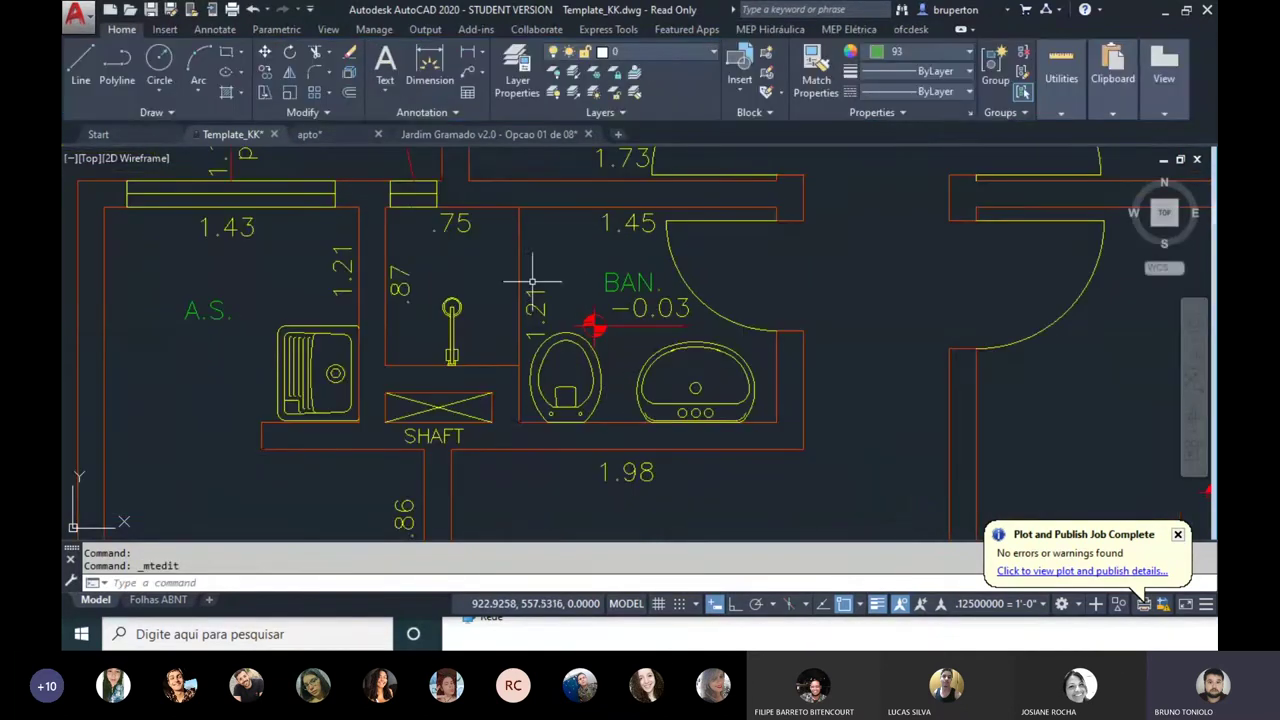
middle_click_drag(330, 540, 514, 251)
scroll(380, 390, "up", 3)
double_click(356, 371)
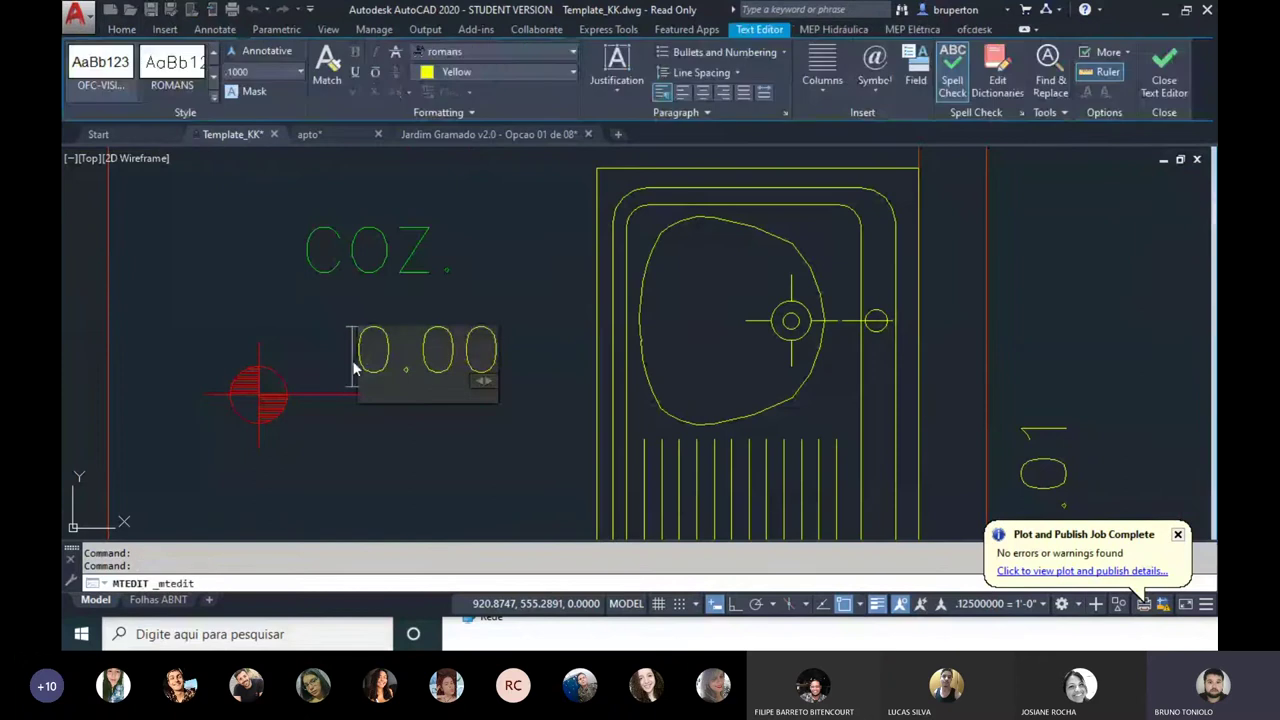
type("-")
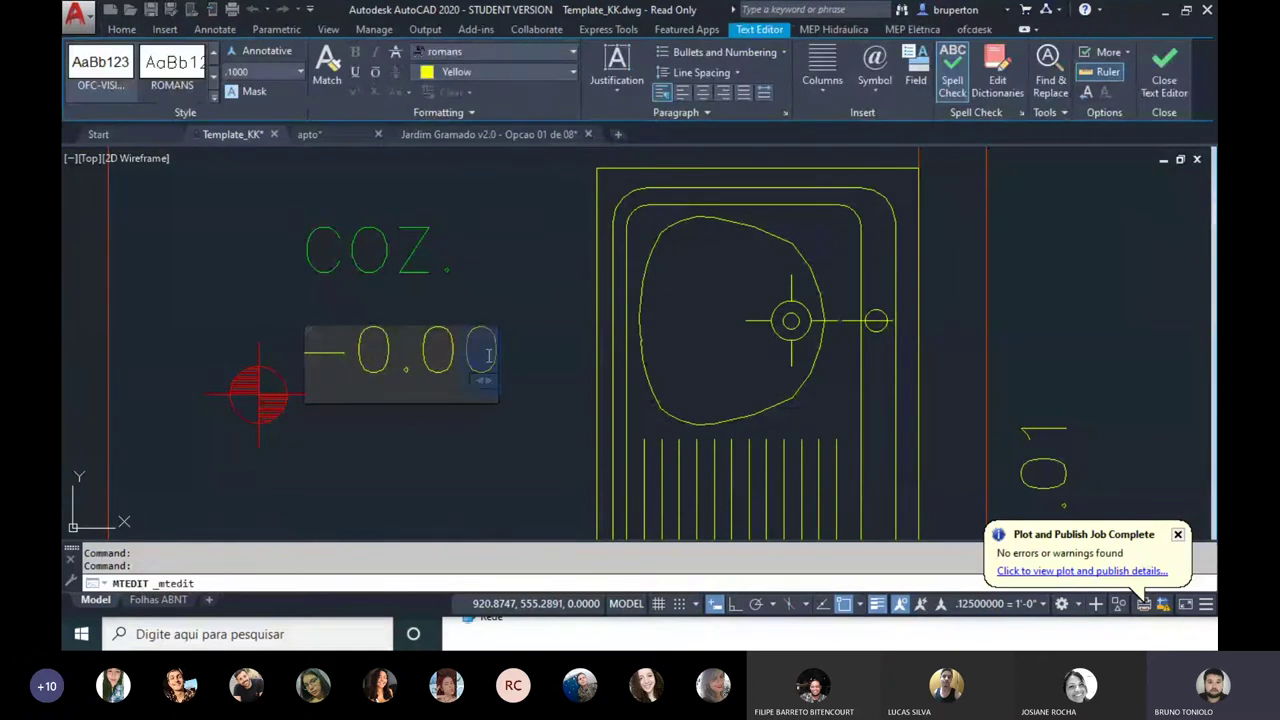
type("3")
left_click(423, 306)
scroll(414, 323, "down", 3)
Step: Draw the missing vertical wall line from the bathroom wall corner with LINE
scroll(400, 350, "down", 2)
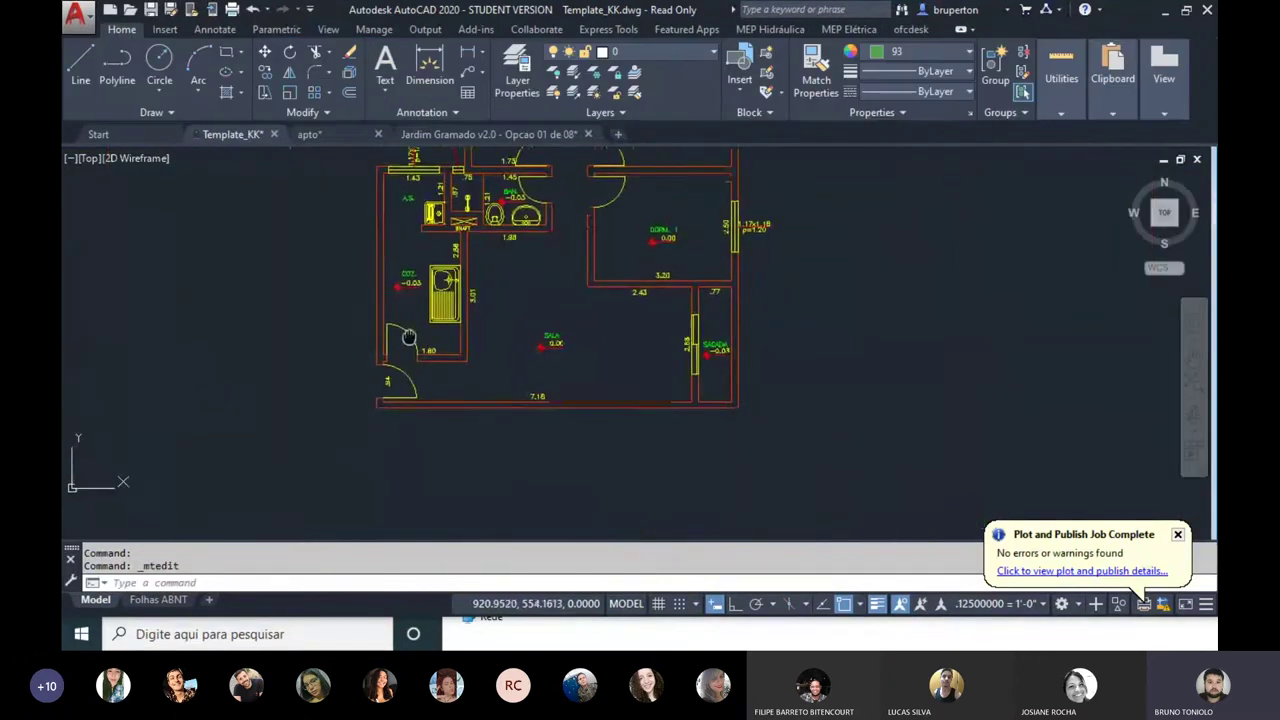
scroll(418, 324, "up", 5)
scroll(501, 331, "up", 3)
type("L")
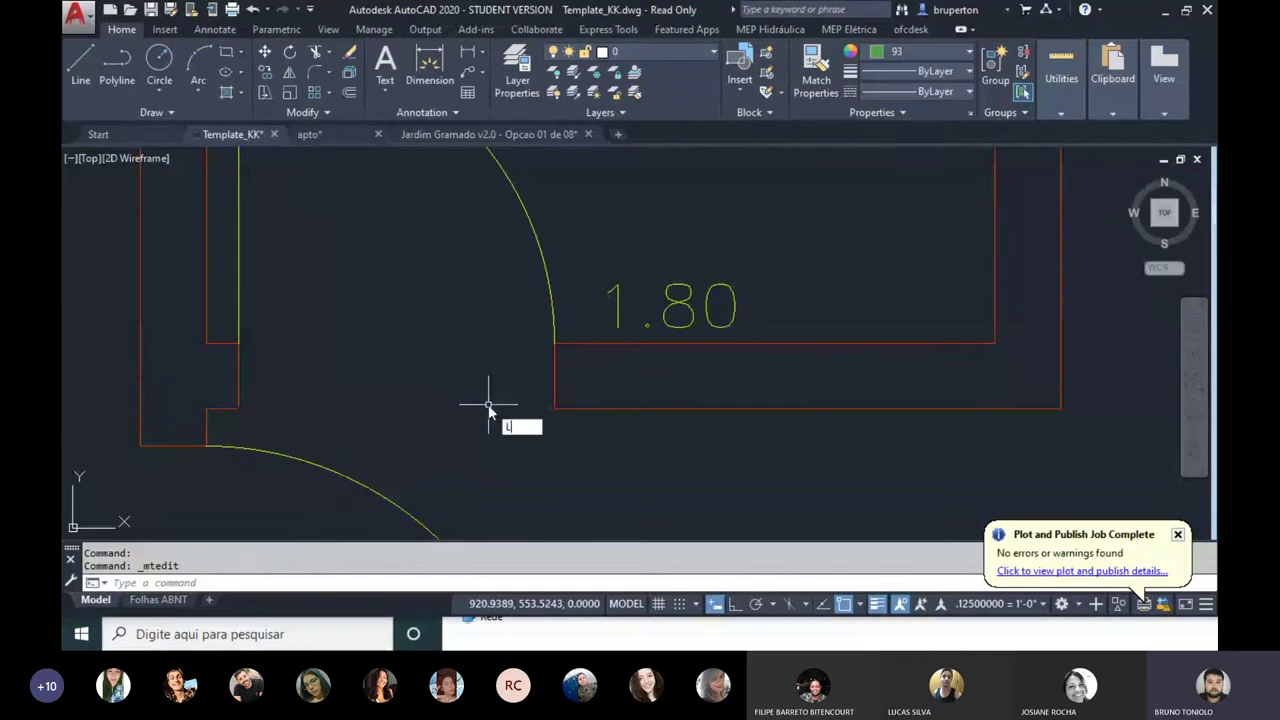
key("Return")
left_click(238, 407)
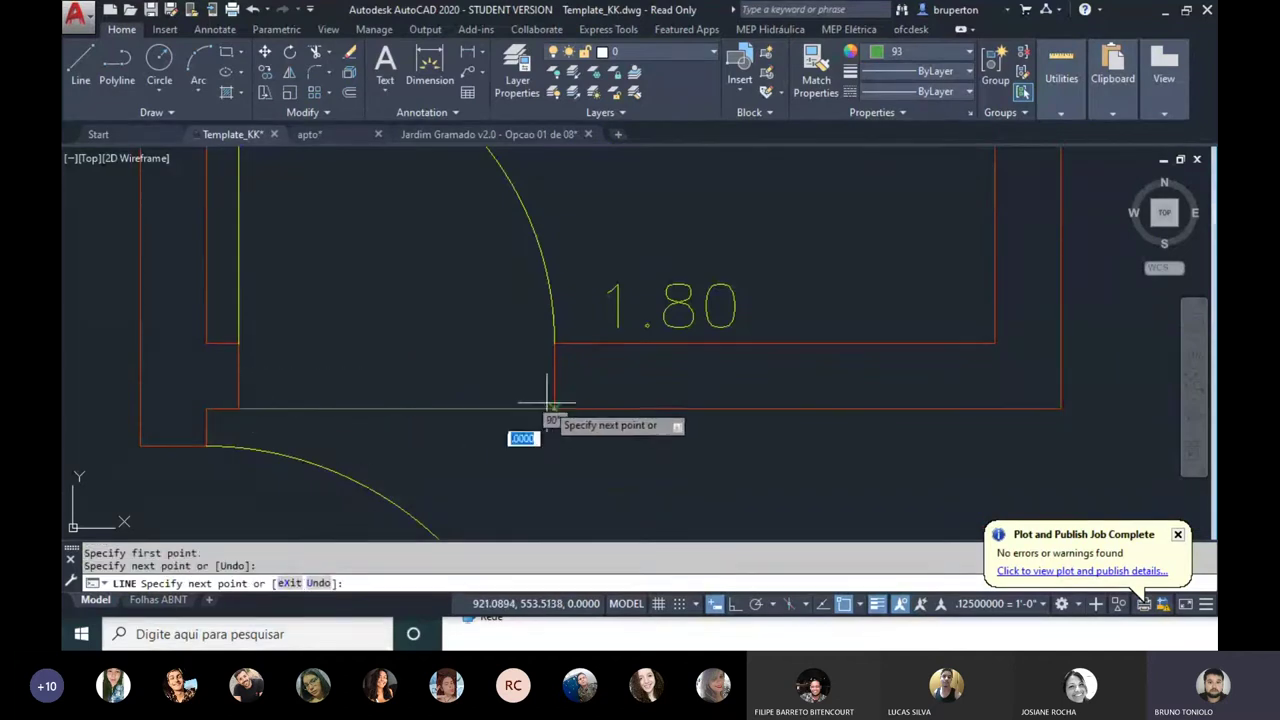
key("Escape")
scroll(520, 400, "down", 2)
middle_click_drag(560, 354, 492, 374)
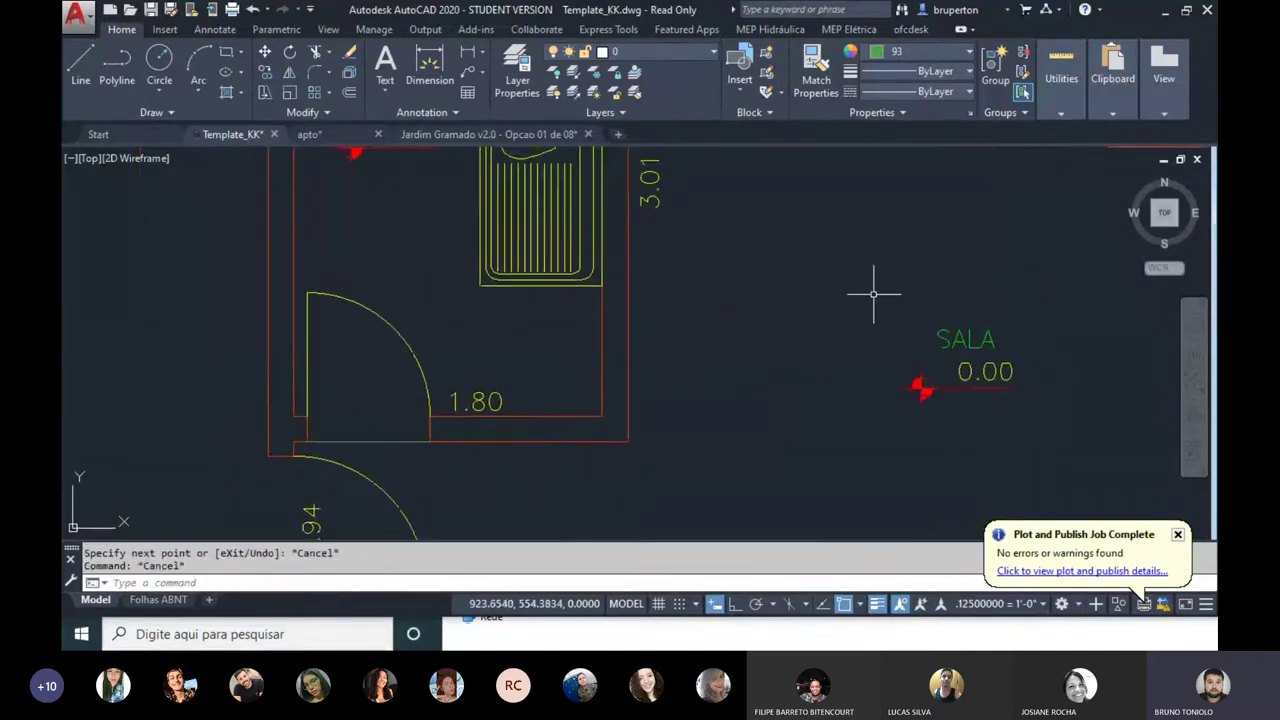
scroll(617, 266, "down", 3)
scroll(750, 321, "down", 2)
scroll(750, 321, "up", 2)
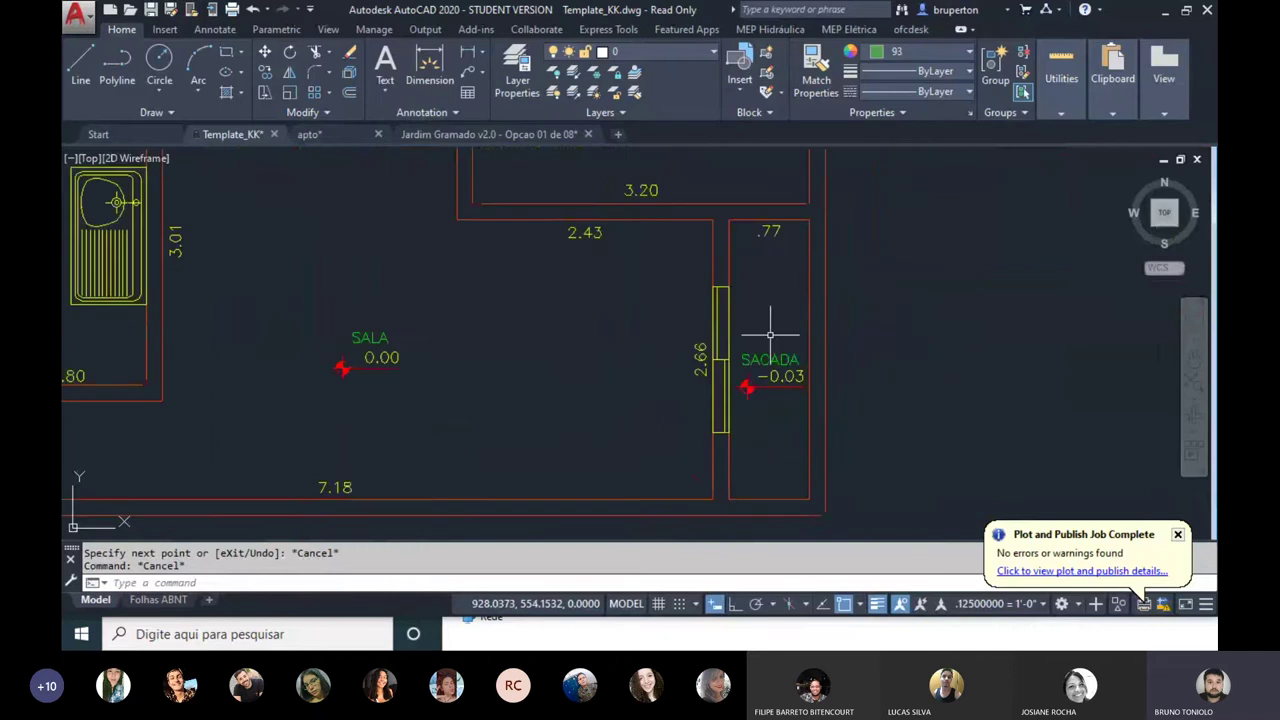
scroll(620, 330, "down", 2)
middle_click_drag(620, 330, 645, 431)
scroll(510, 203, "up", 3)
type("l")
key("Return")
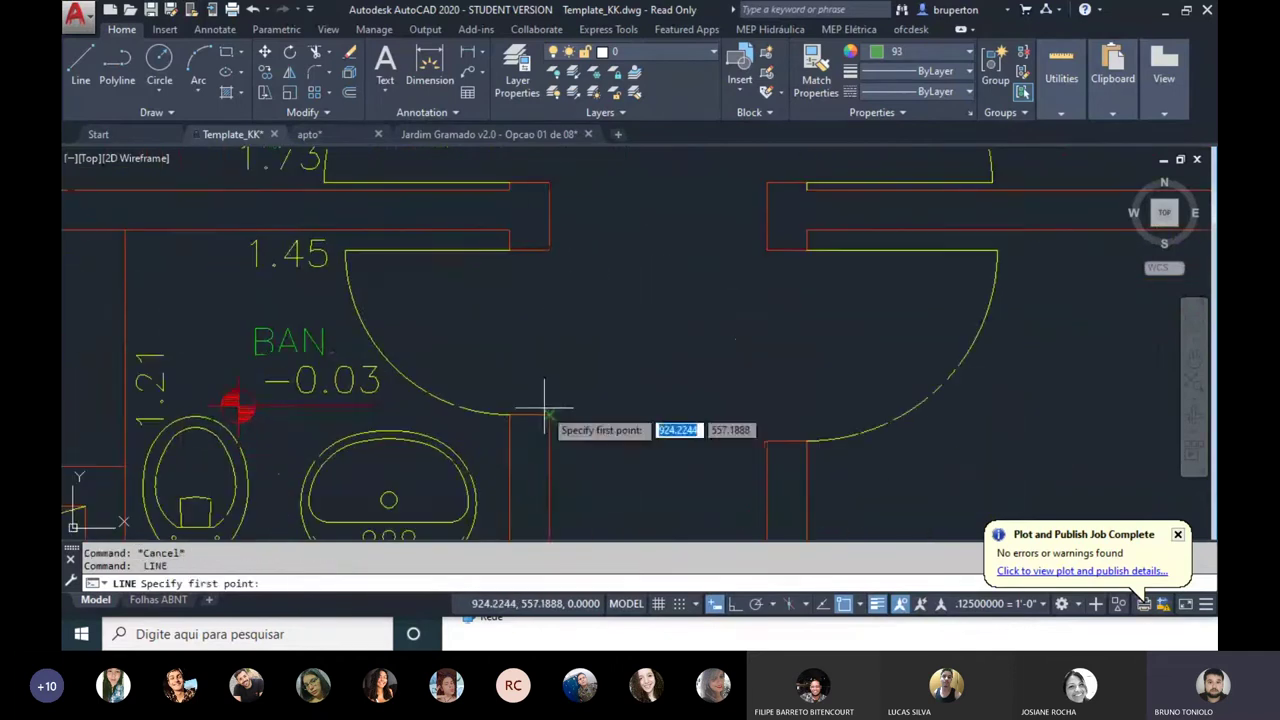
left_click(549, 413)
left_click(549, 250)
key("Return")
Step: Match a red wall line's properties onto the new lines near the kitchen door
scroll(700, 282, "down", 3)
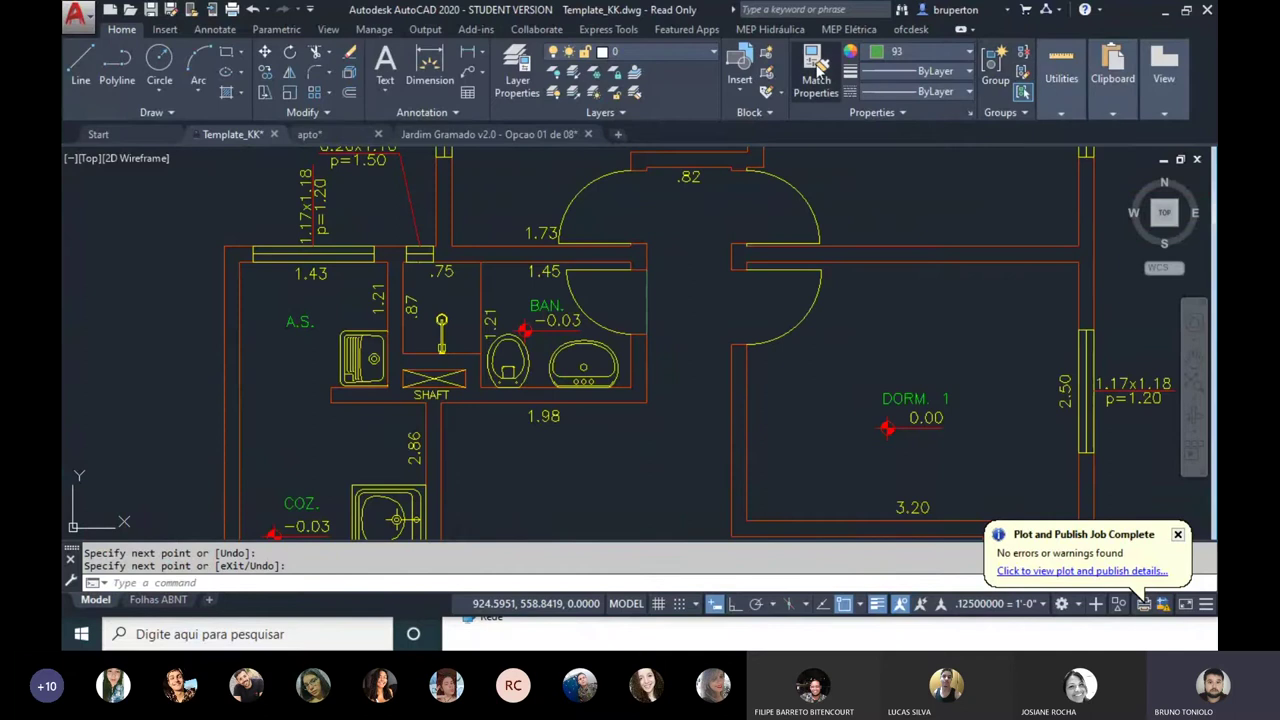
scroll(430, 290, "up", 1)
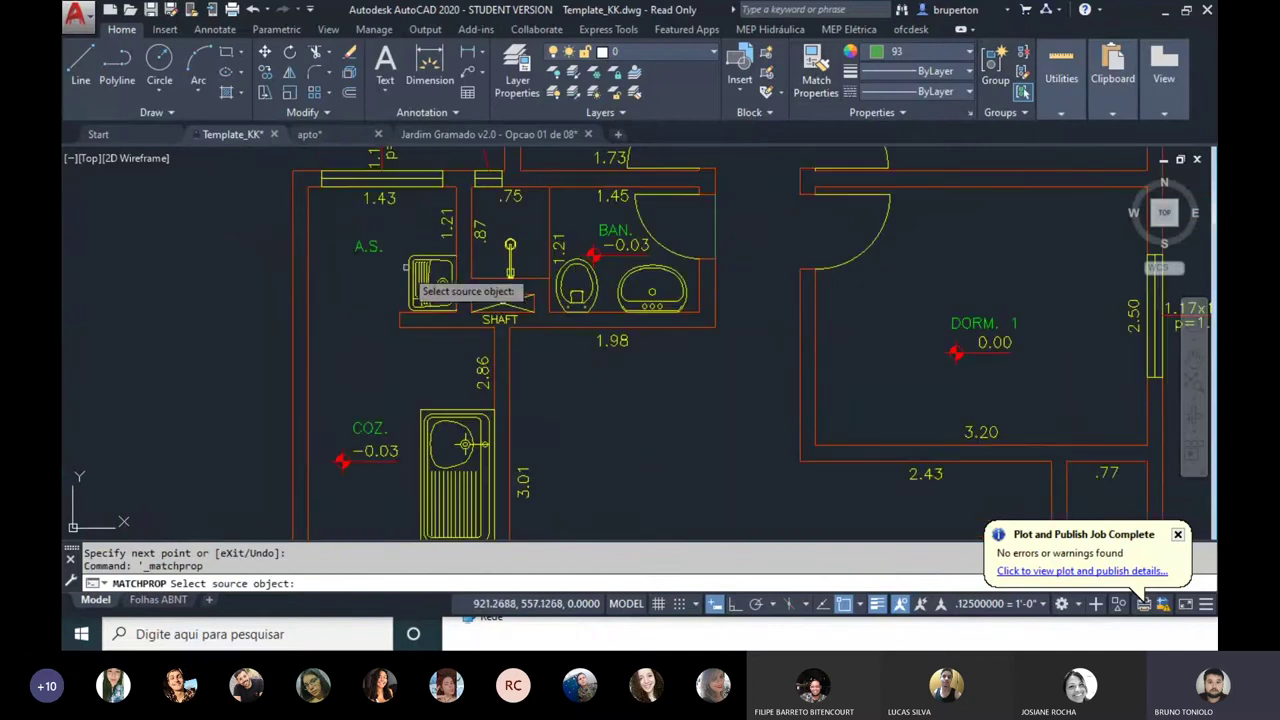
scroll(520, 330, "up", 1)
middle_click_drag(535, 322, 560, 376)
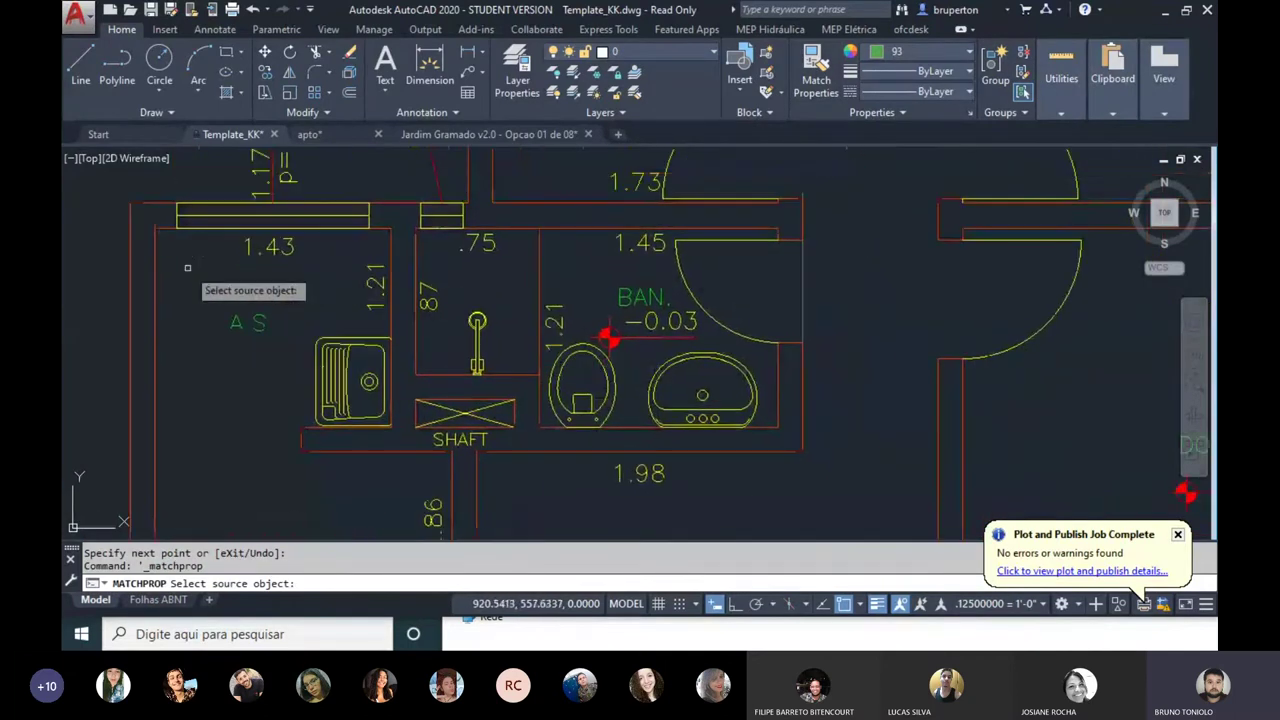
scroll(411, 290, "up", 2)
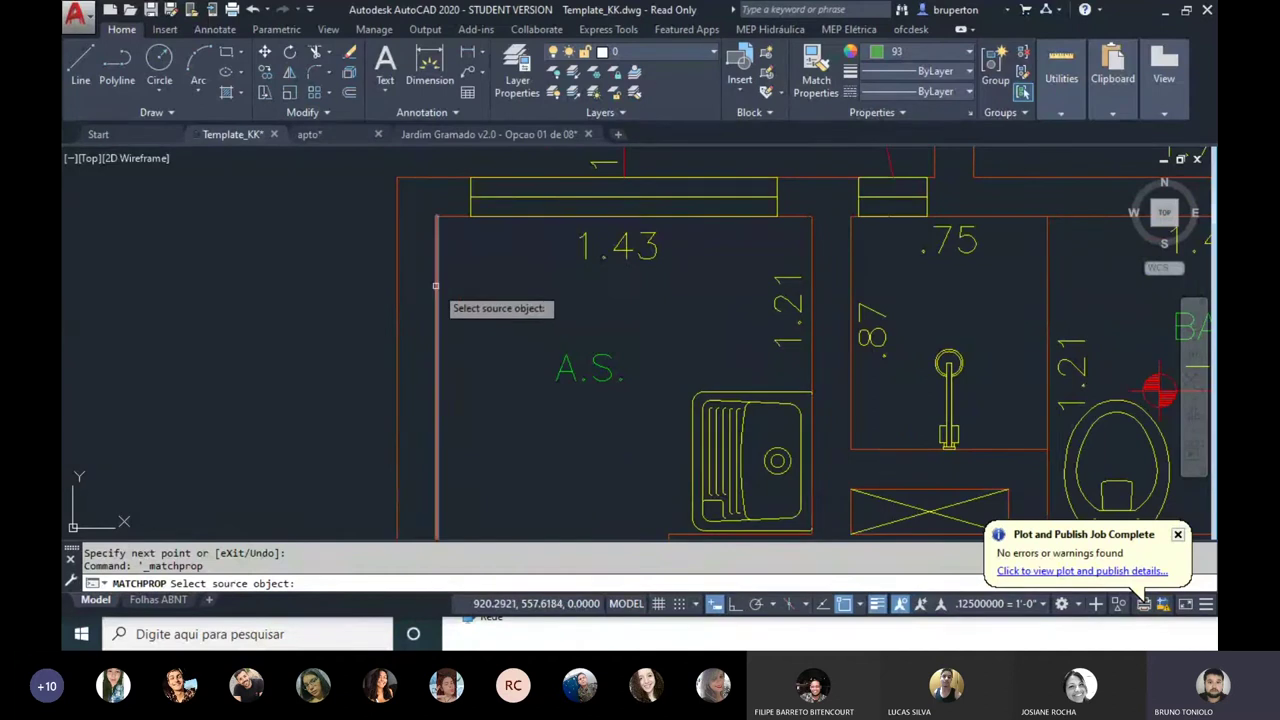
left_click(433, 288)
scroll(462, 225, "down", 3)
scroll(705, 235, "up", 4)
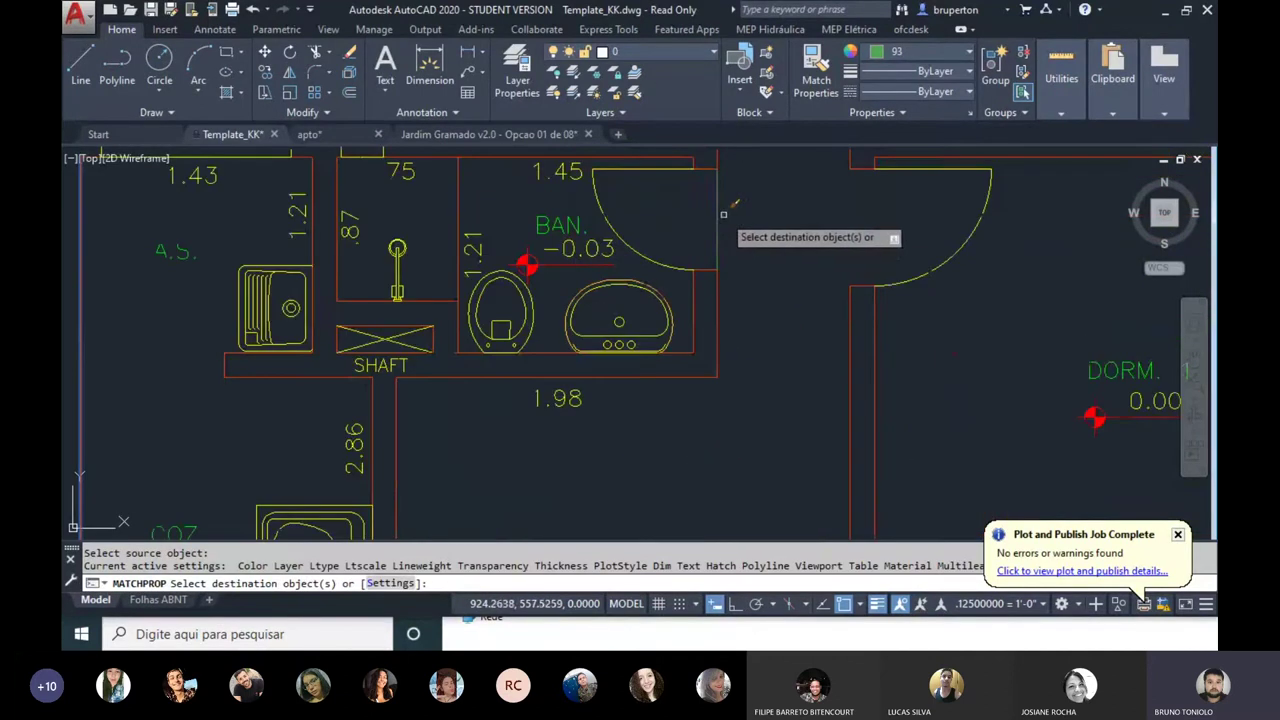
scroll(715, 220, "down", 3)
scroll(562, 378, "up", 4)
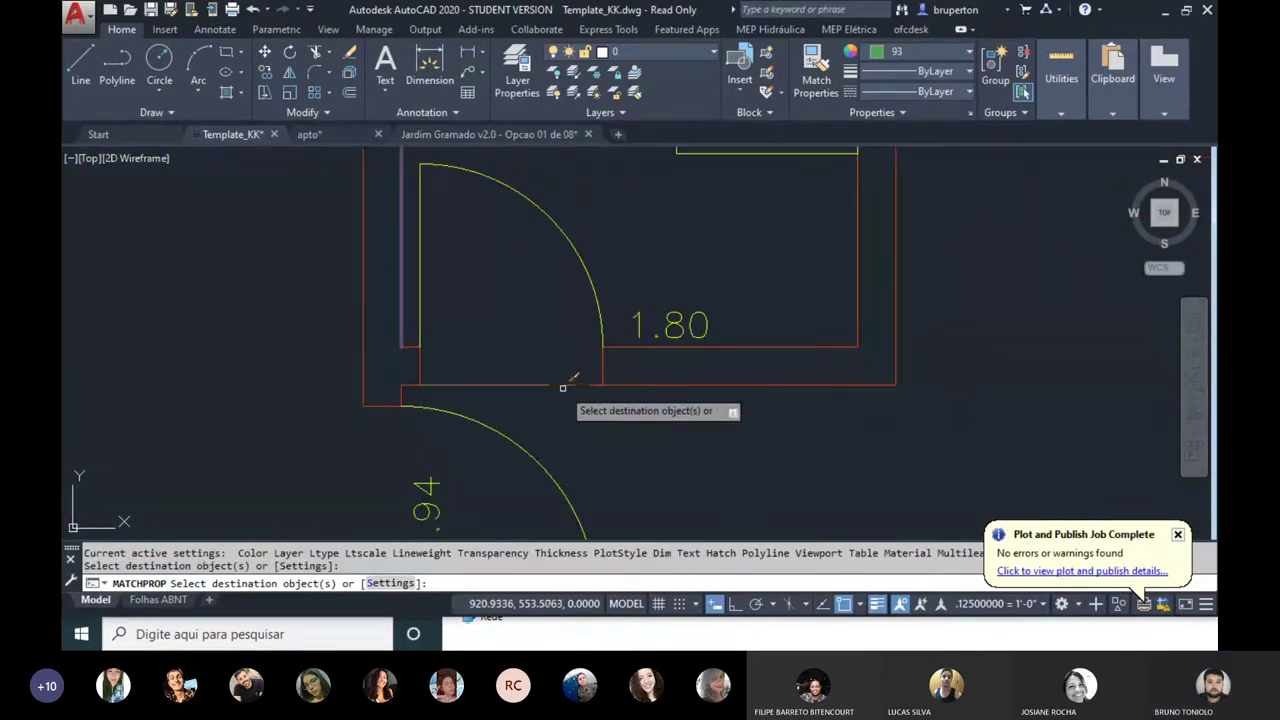
left_click(567, 375)
left_click(550, 372)
scroll(495, 362, "down", 2)
scroll(560, 354, "down", 2)
scroll(585, 358, "down", 1)
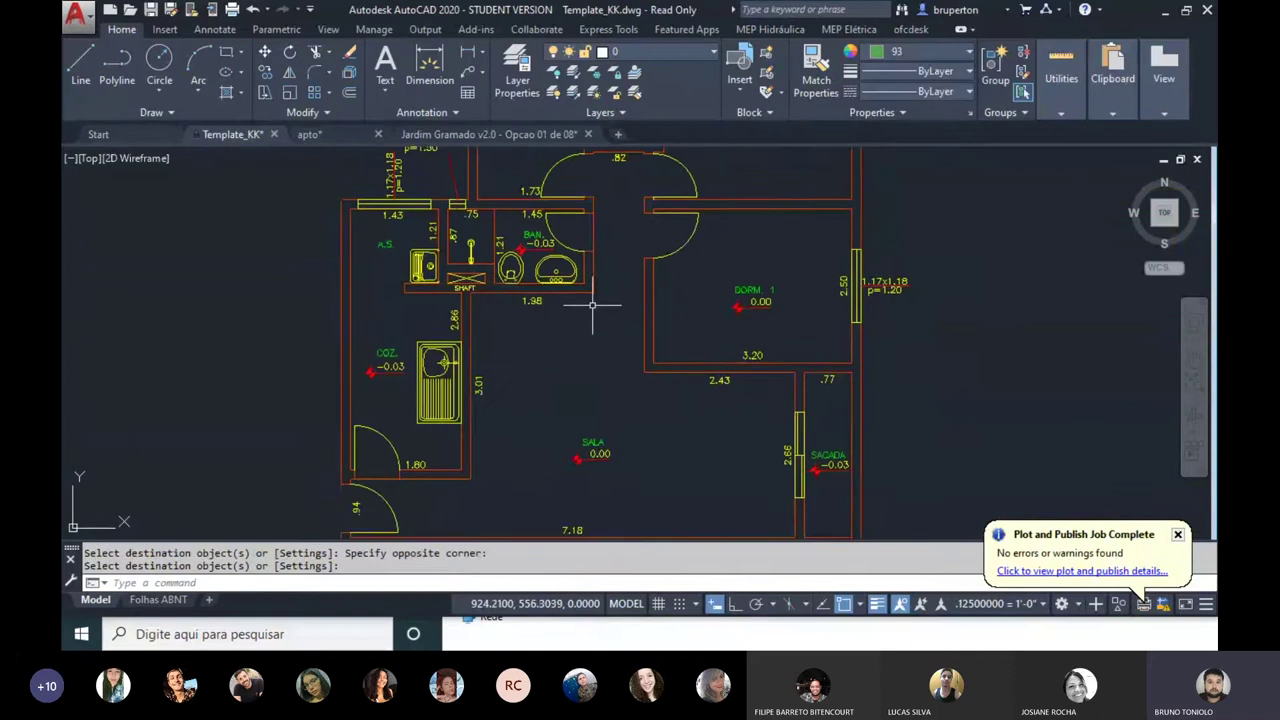
scroll(571, 327, "down", 1)
middle_click_drag(571, 327, 584, 290)
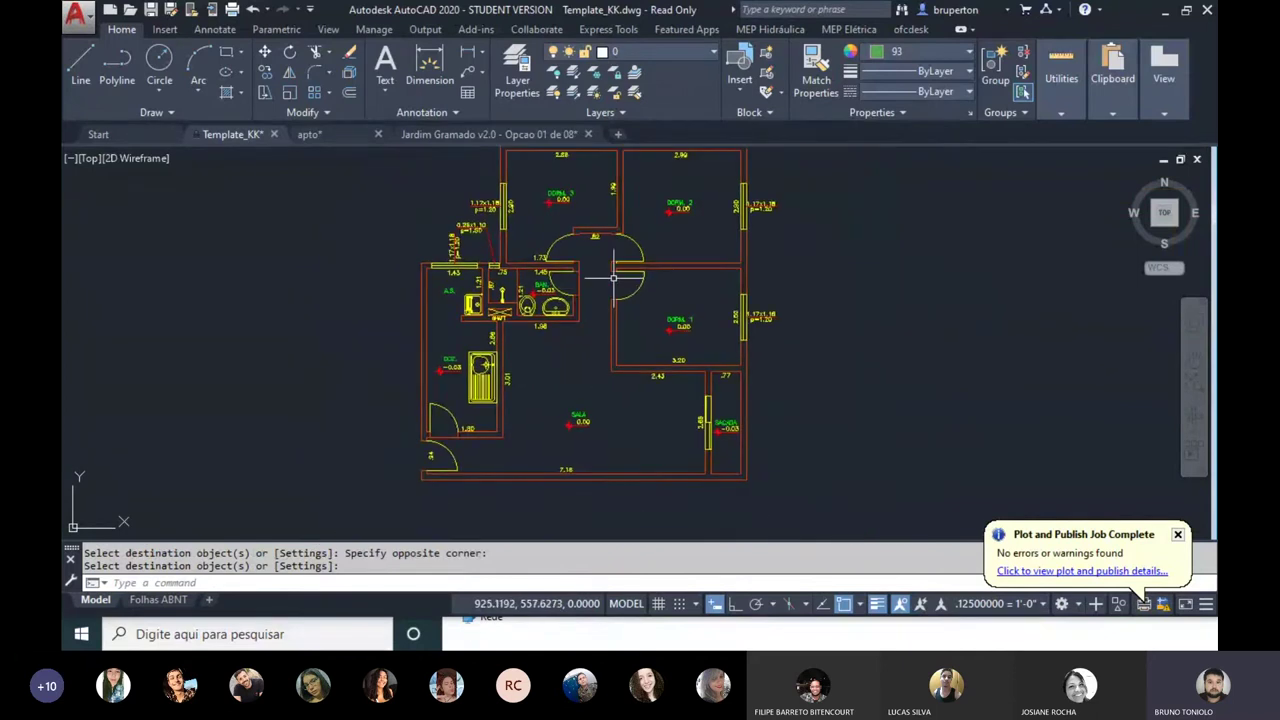
Step: Switch to the Folhas ABNT layout and zoom out to show all its sheets
left_click(160, 599)
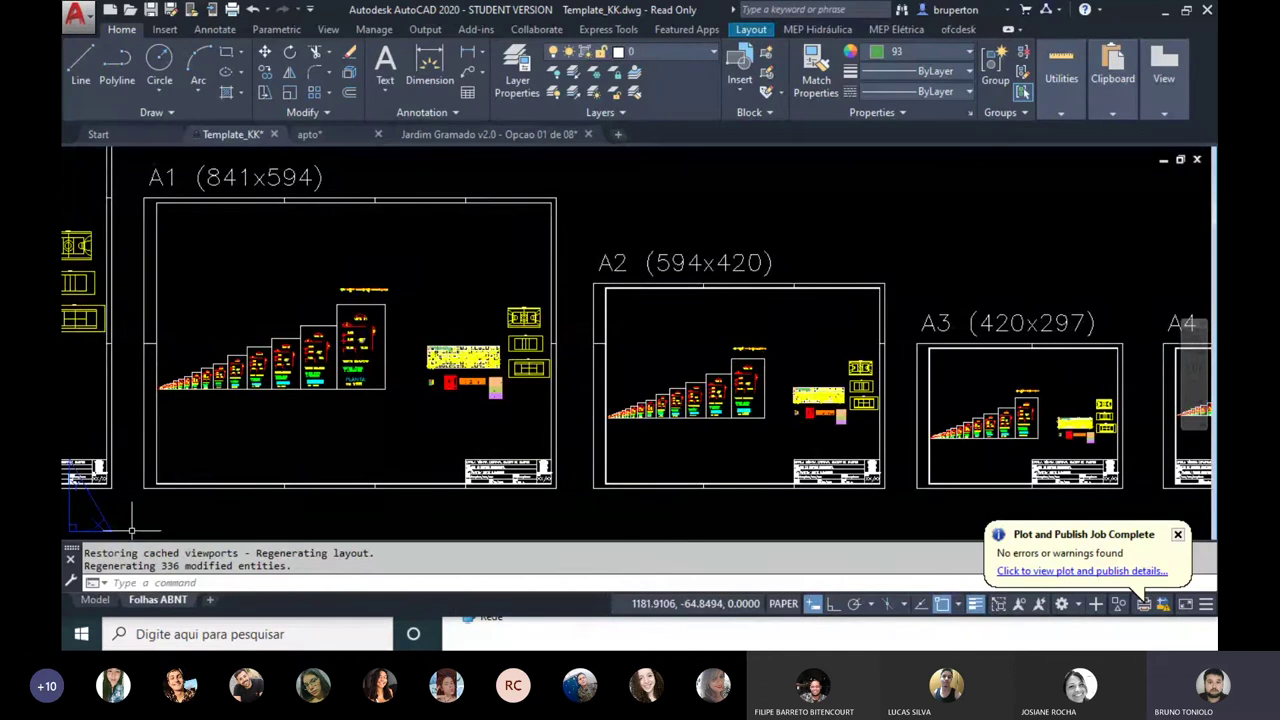
scroll(451, 354, "down", 4)
scroll(640, 370, "up", 3)
scroll(663, 371, "up", 2)
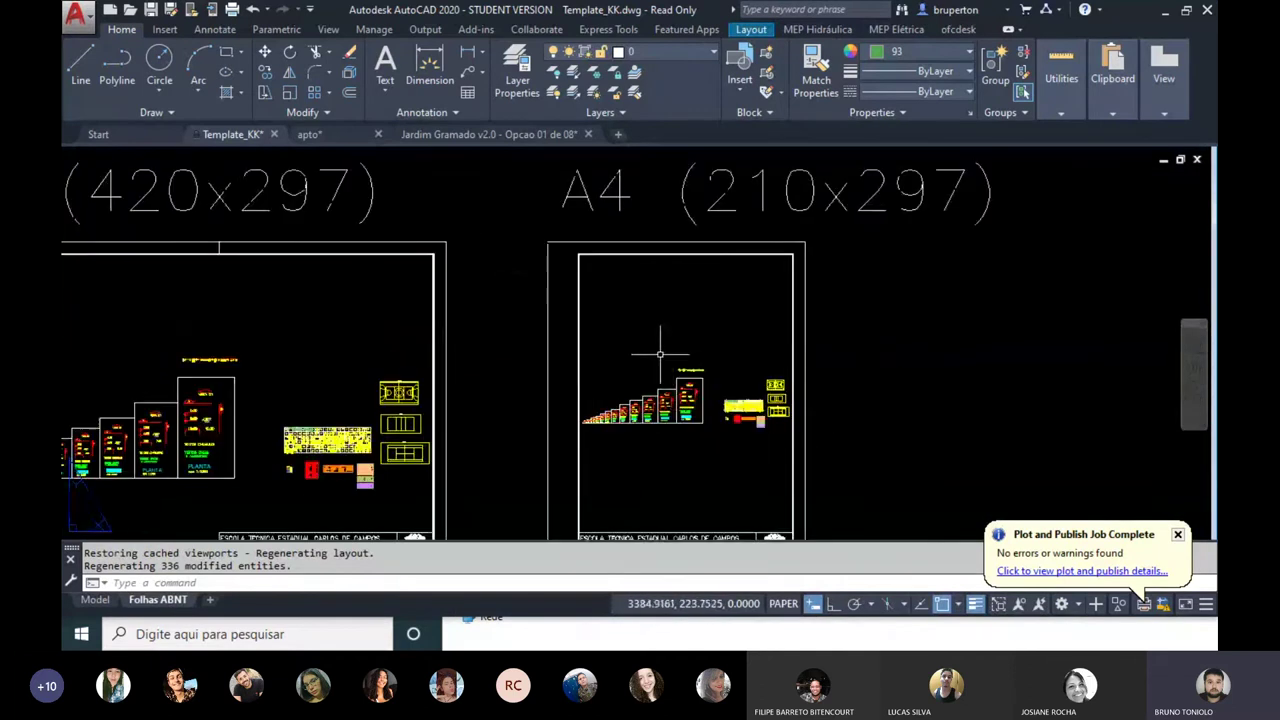
scroll(775, 308, "up", 1)
scroll(775, 308, "down", 3)
scroll(700, 280, "down", 1)
scroll(900, 300, "up", 3)
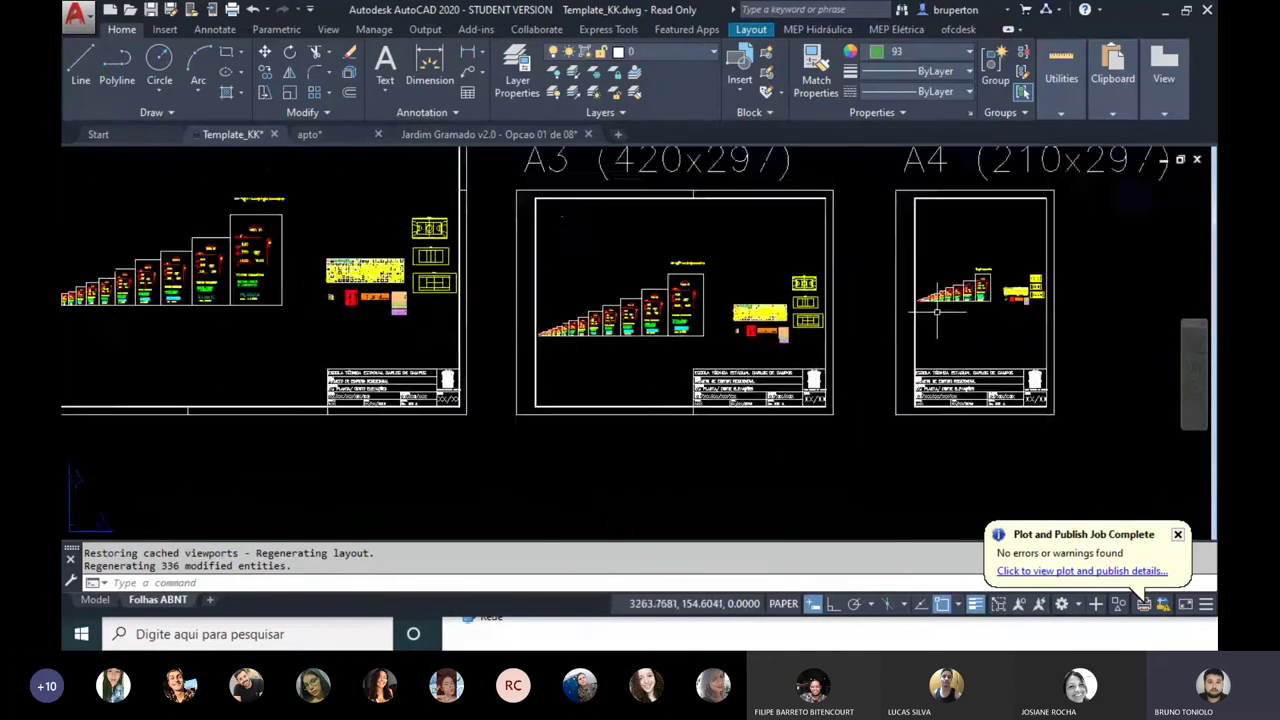
scroll(949, 316, "up", 1)
scroll(949, 316, "down", 2)
scroll(700, 280, "up", 1)
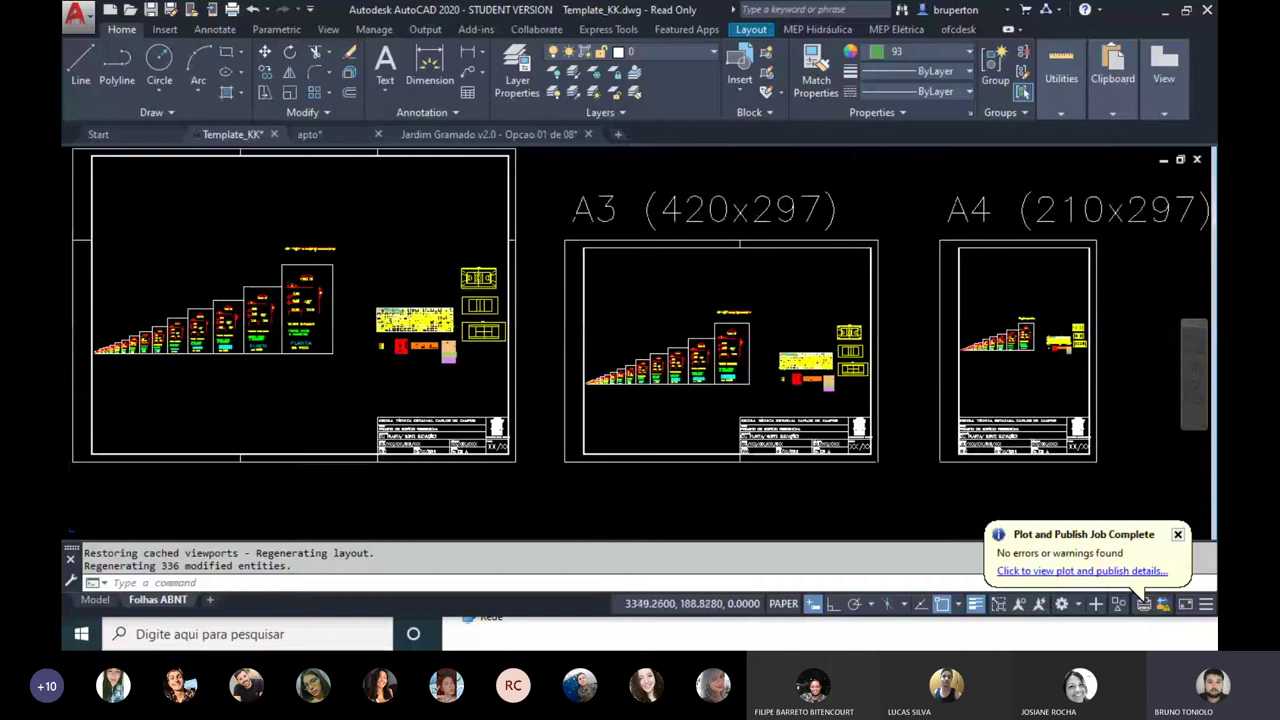
scroll(453, 232, "down", 3)
left_click(453, 232)
left_click(892, 418)
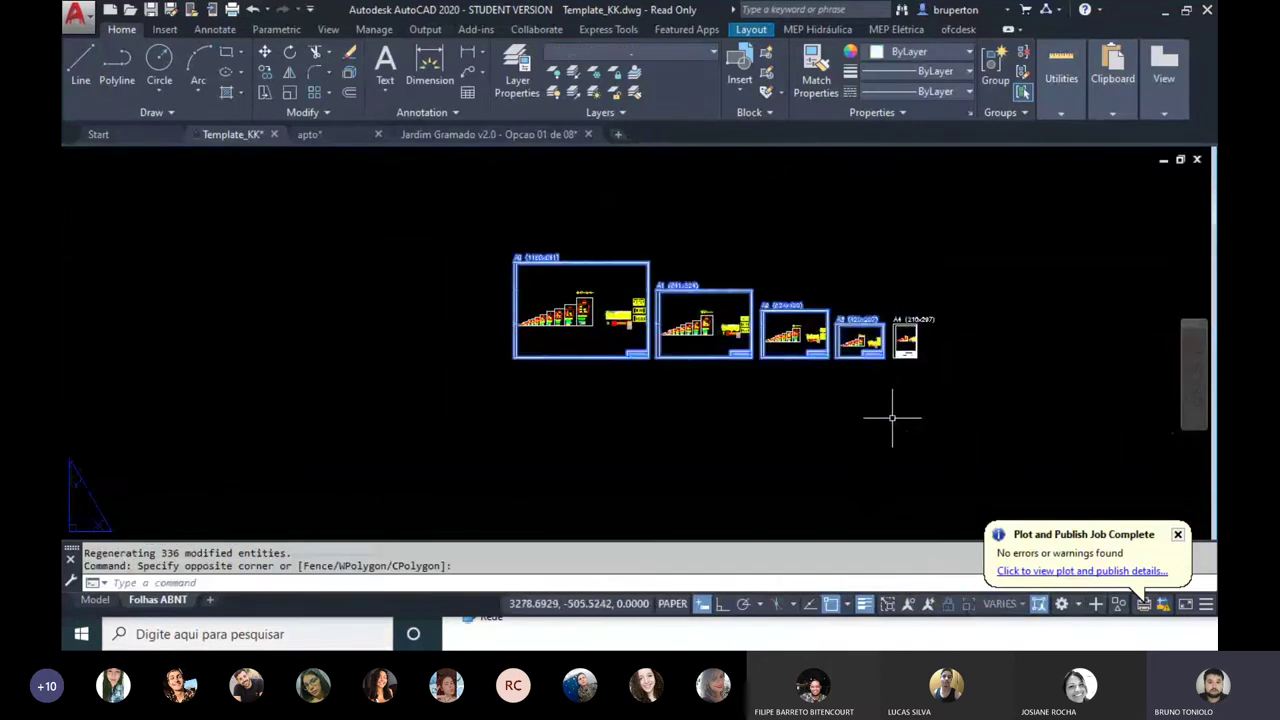
middle_click(871, 409)
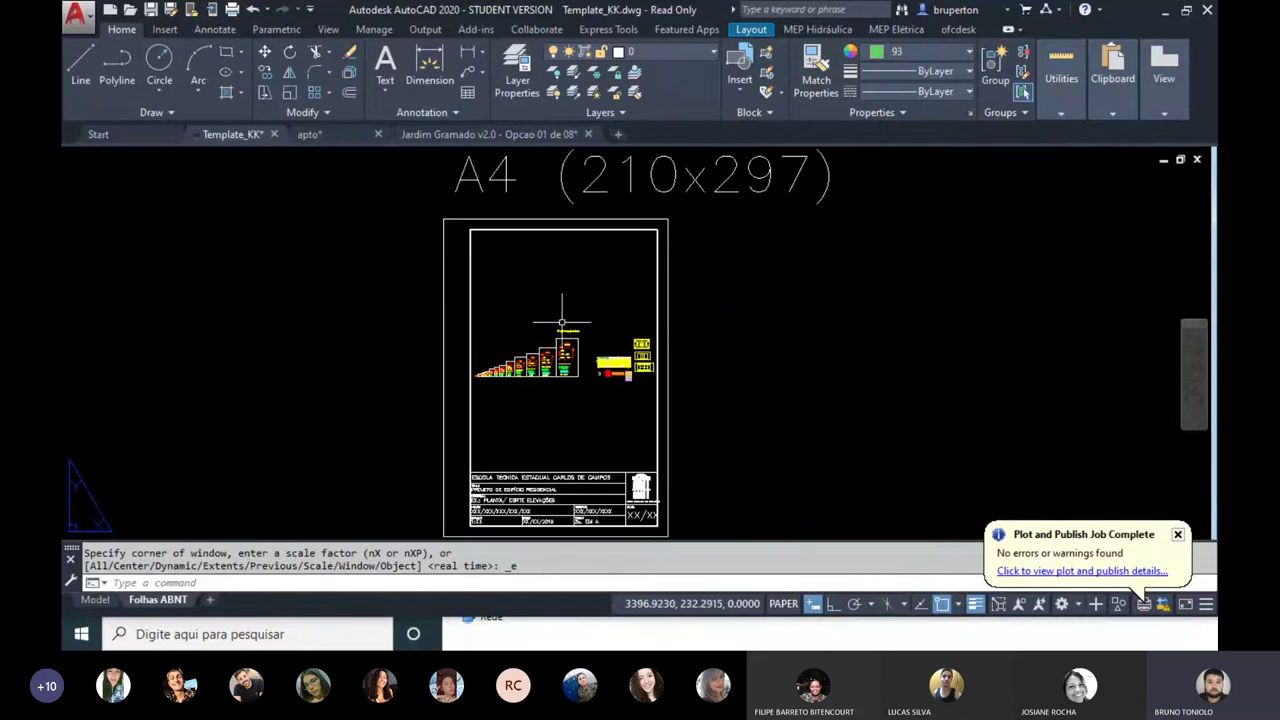
Step: Zoom onto the A4 (210x297) sheet's title block and select its viewport
scroll(562, 322, "up", 2)
middle_click_drag(574, 338, 599, 294)
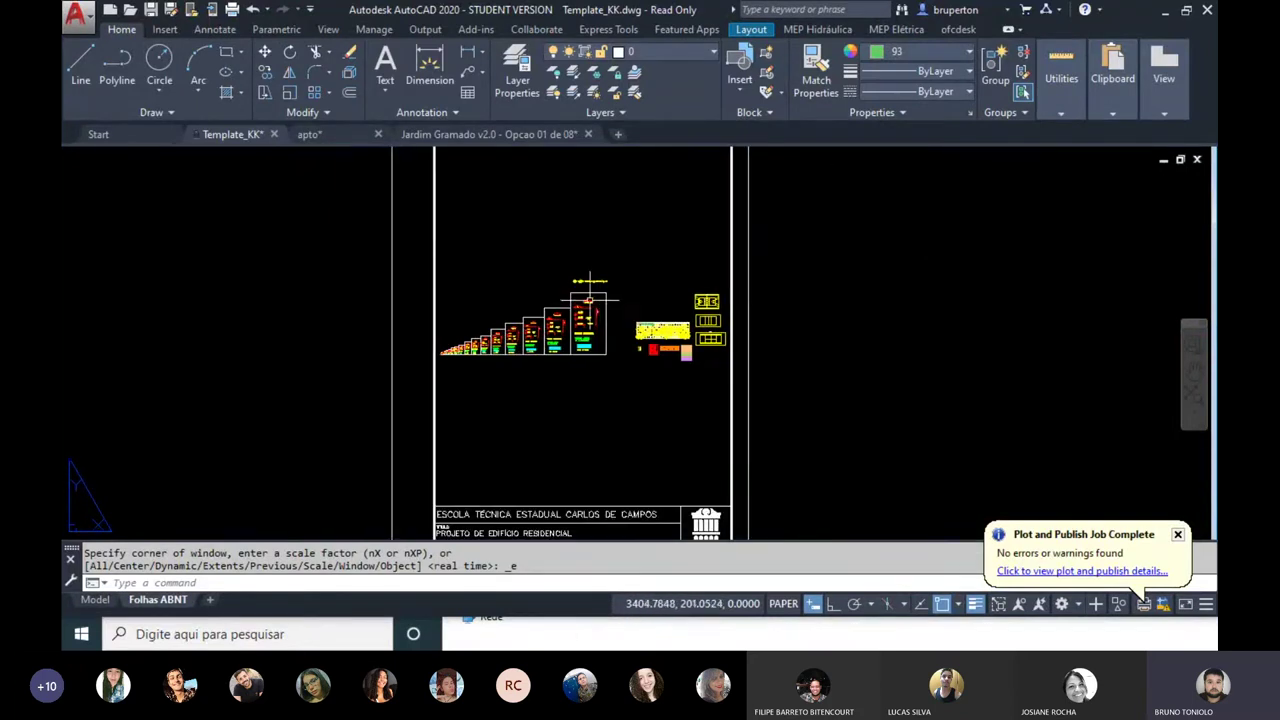
scroll(587, 304, "down", 2)
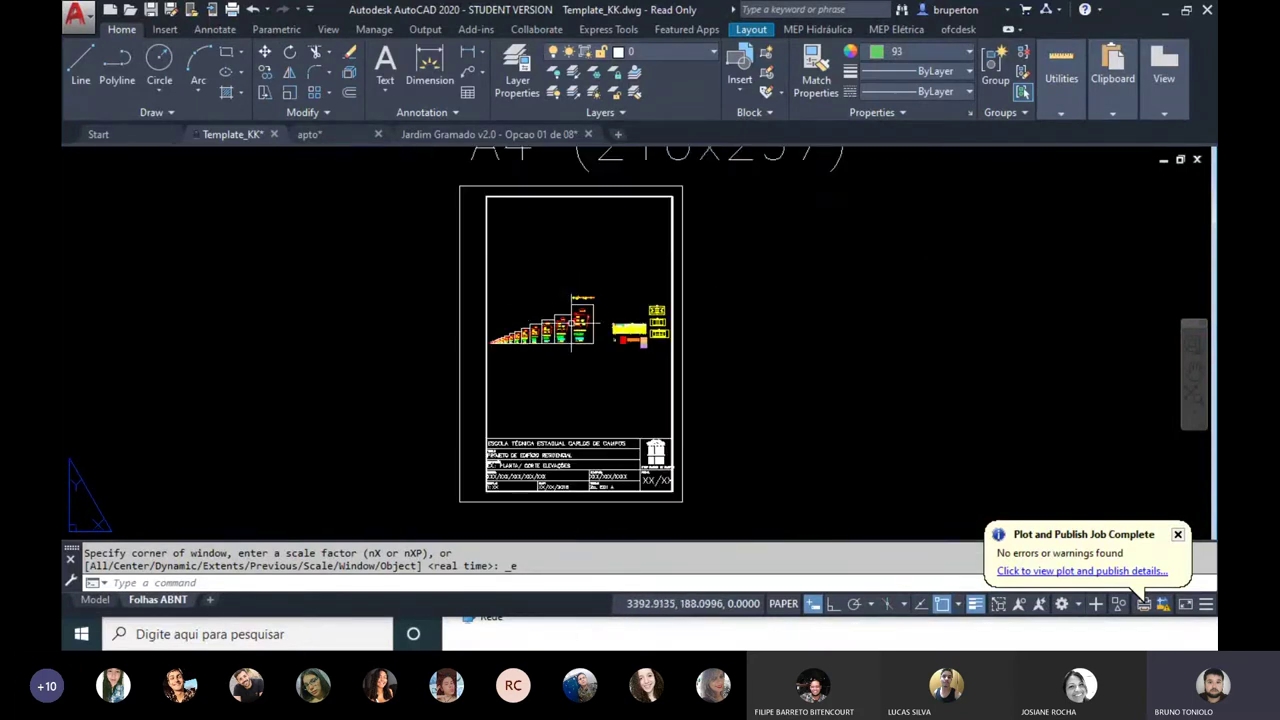
left_click(486, 265)
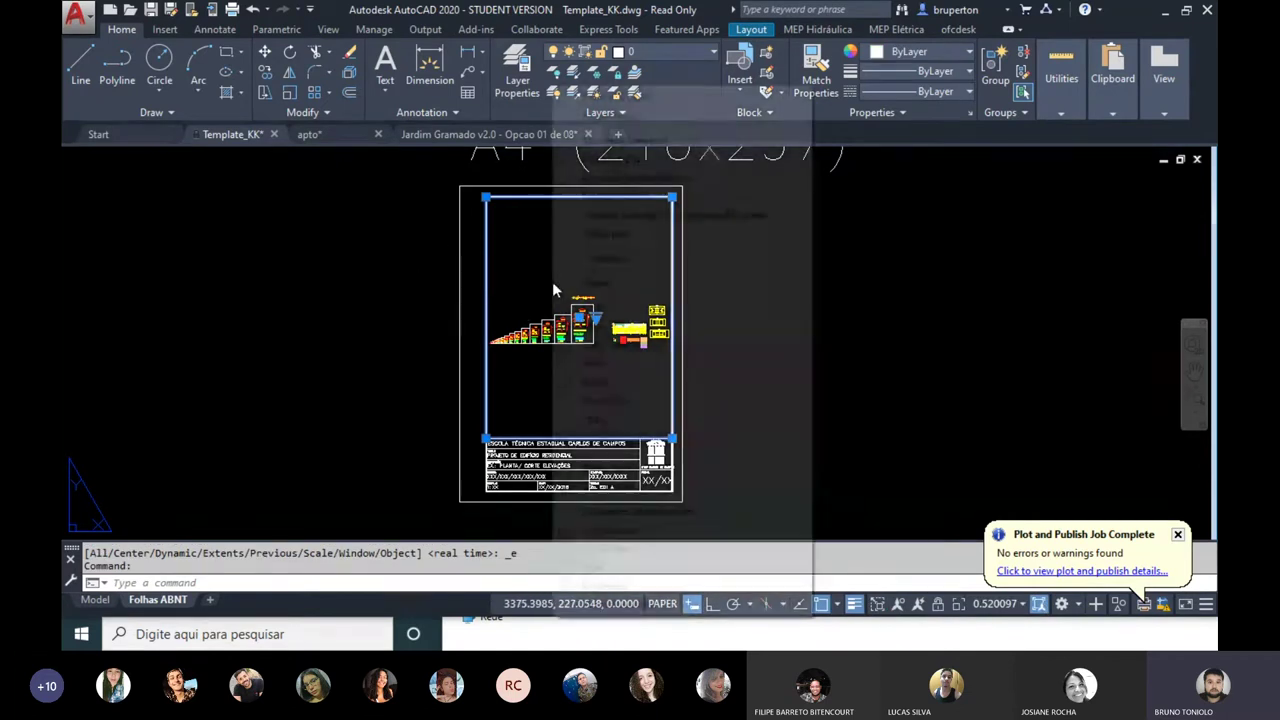
Step: Show the A4 viewport's Properties, then enter its model space (scale 0.5201)
right_click(552, 281)
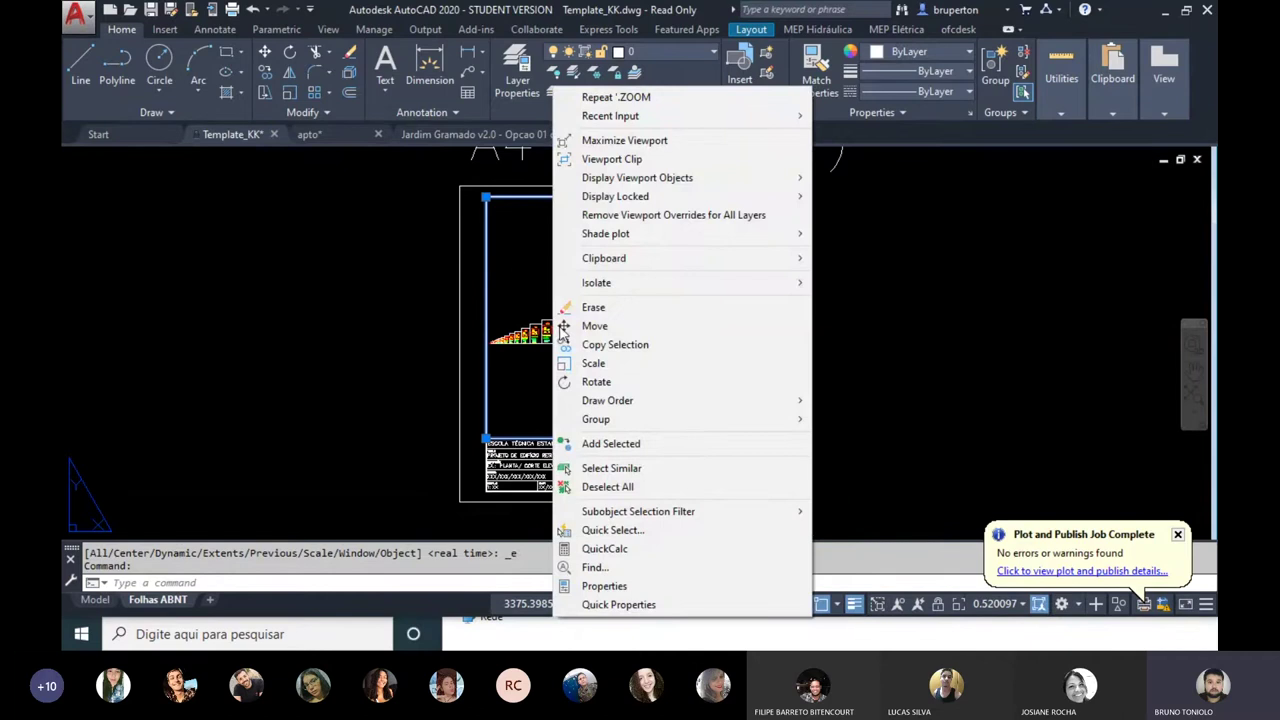
left_click(600, 586)
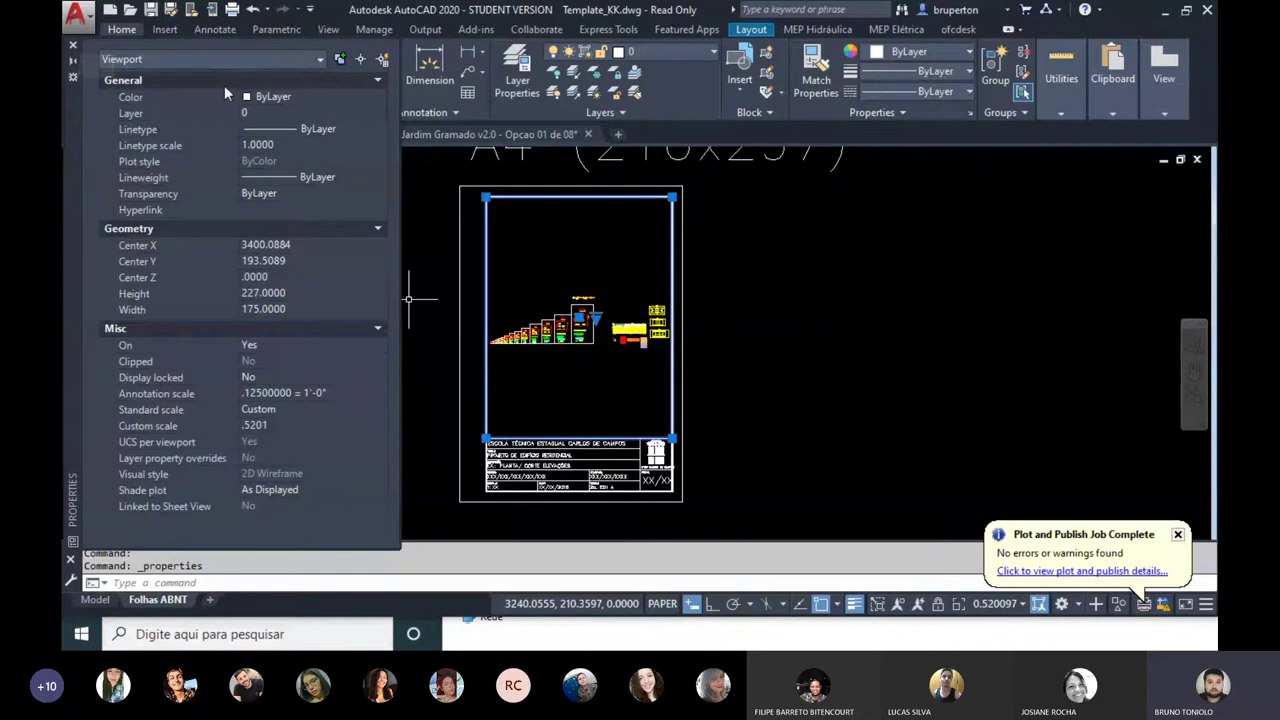
middle_click_drag(666, 266, 716, 292)
scroll(709, 295, "up", 2)
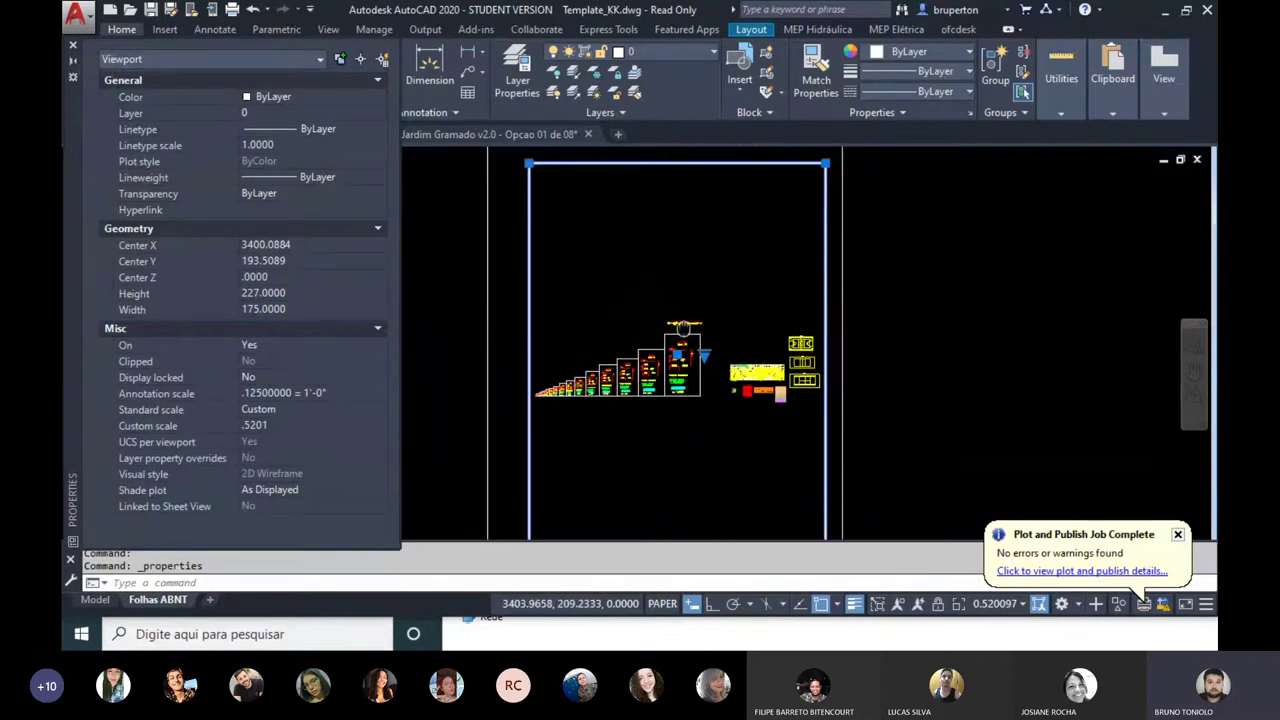
double_click(689, 330)
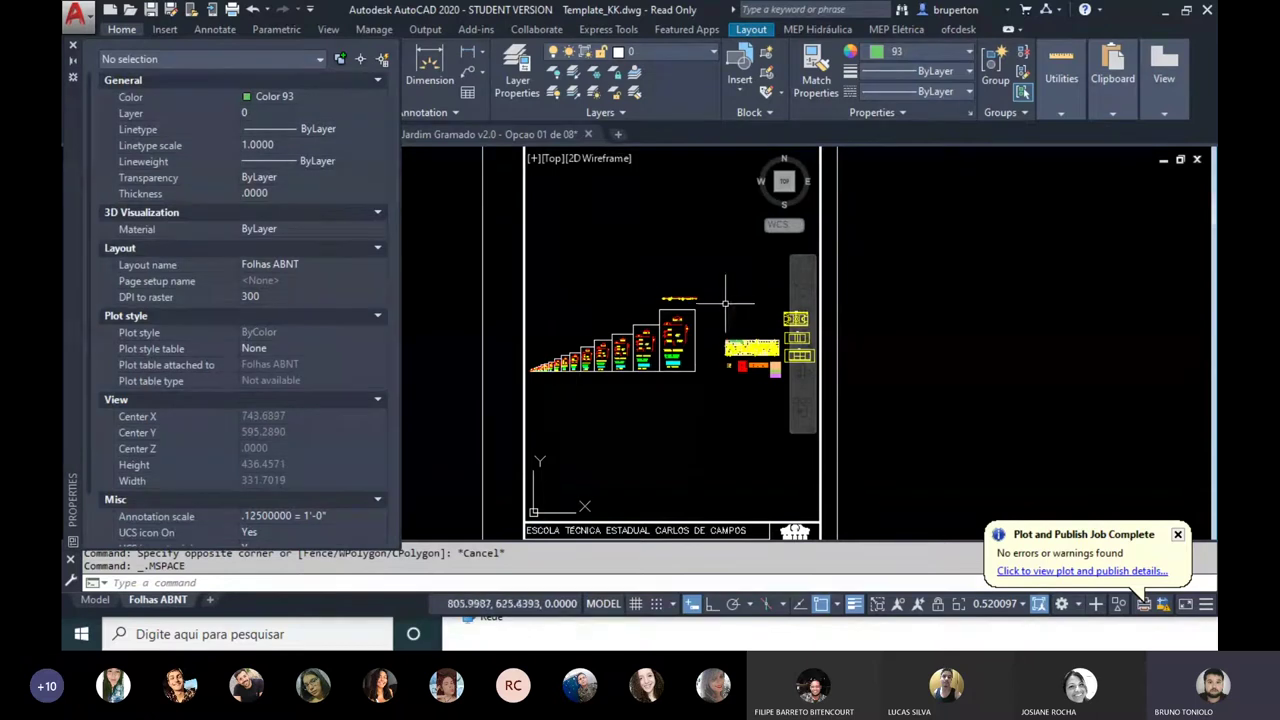
Step: Pan and zoom the viewport onto the floor plan, then undo back to paper space
middle_click_drag(725, 302, 539, 306)
scroll(696, 391, "up", 2)
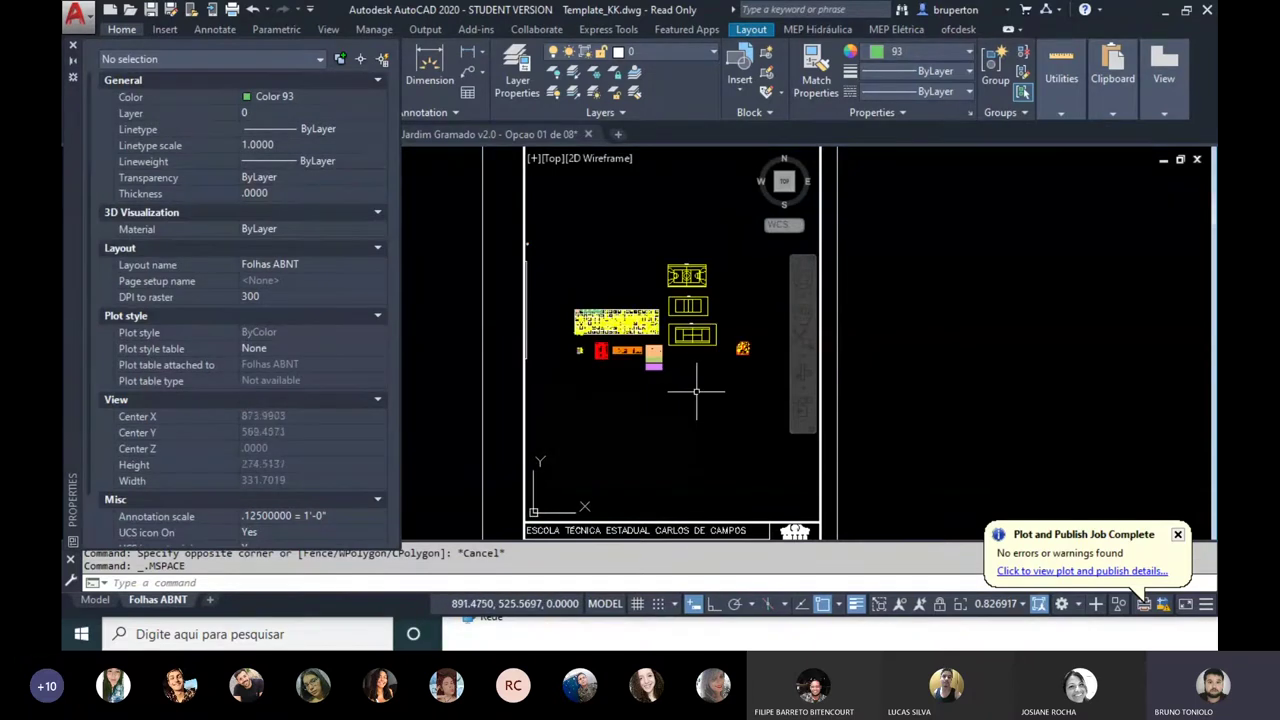
scroll(696, 391, "up", 4)
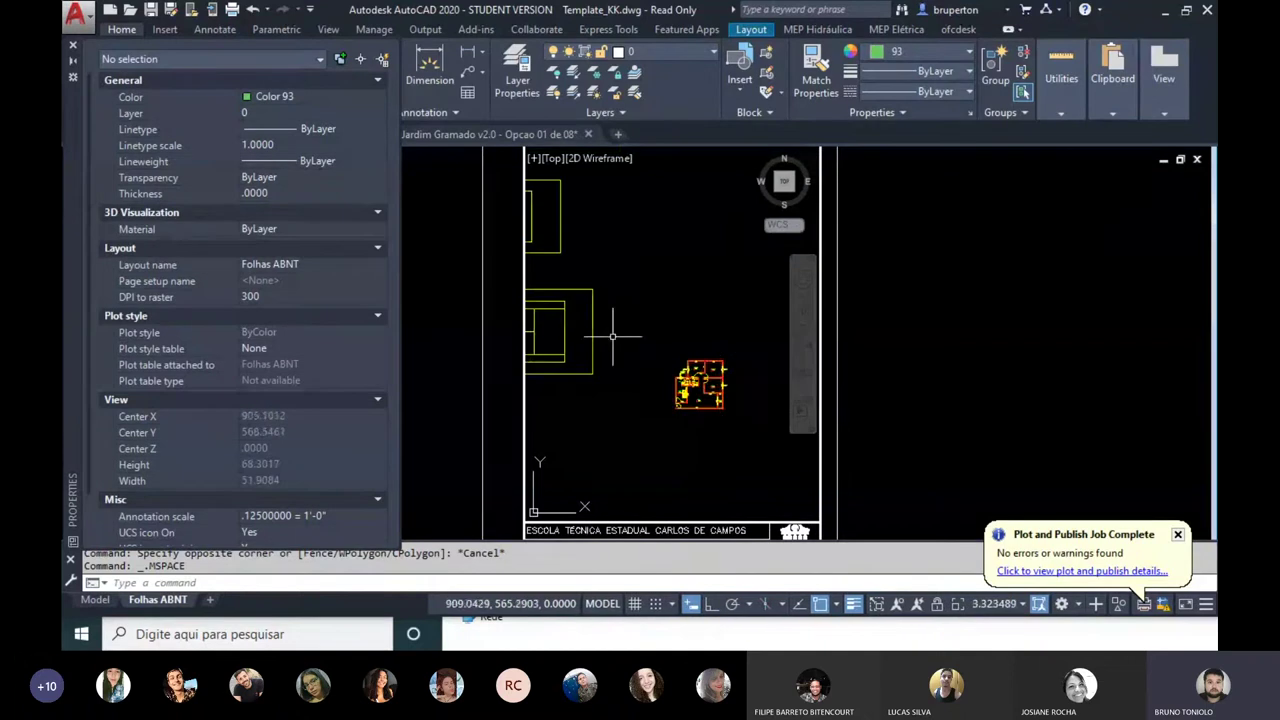
scroll(620, 340, "up", 3)
scroll(660, 420, "up", 4)
scroll(757, 340, "up", 3)
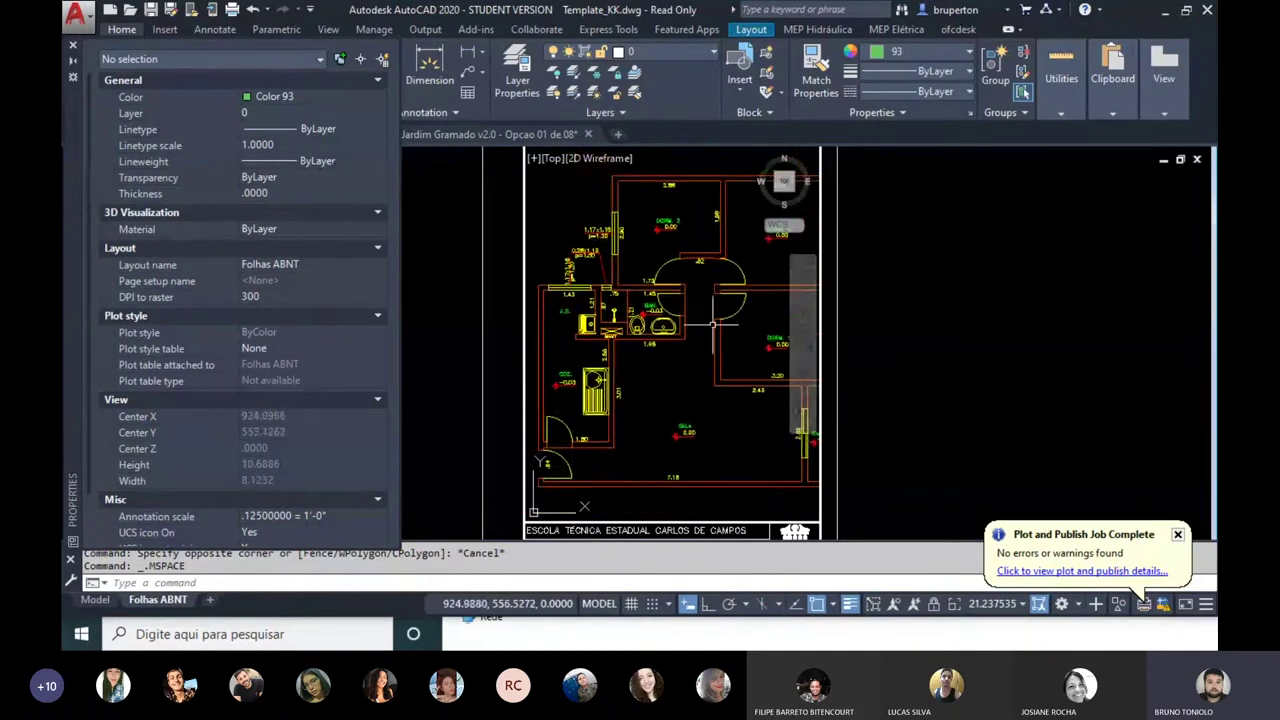
mouse_move(757, 340)
middle_mouse_down()
mouse_move(678, 347)
mouse_move(702, 271)
middle_mouse_up()
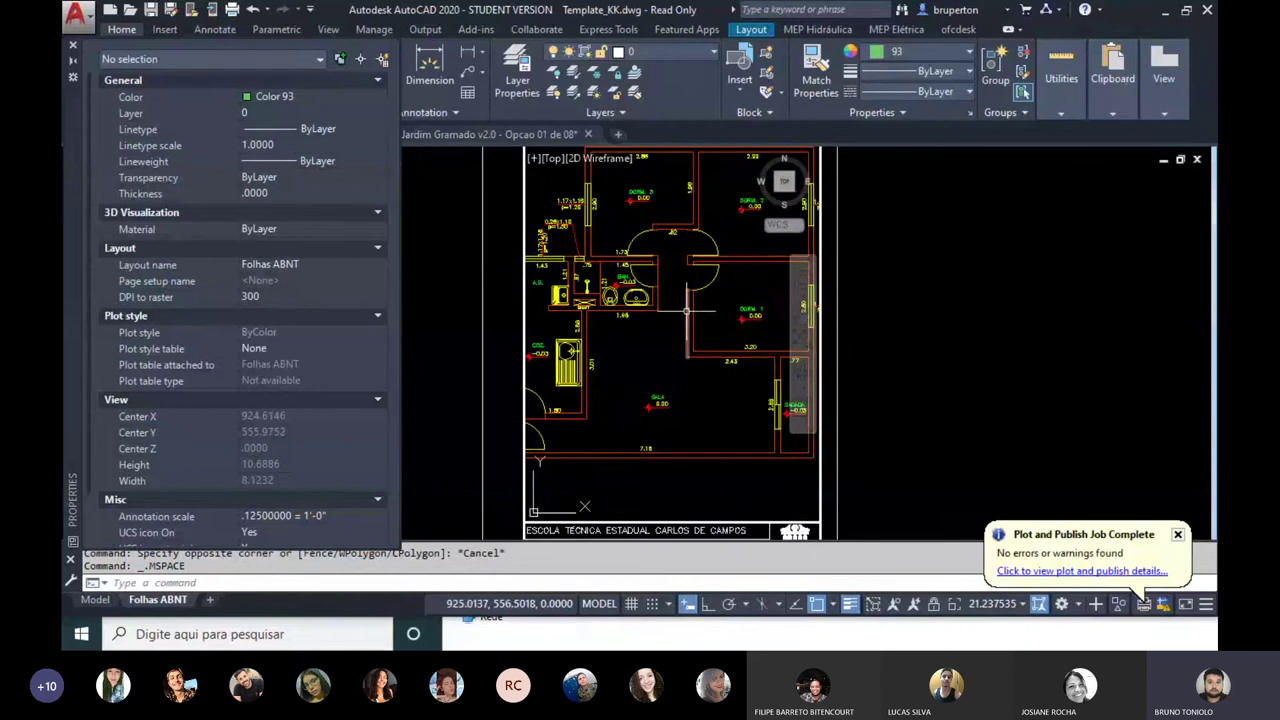
middle_click_drag(707, 307, 712, 308)
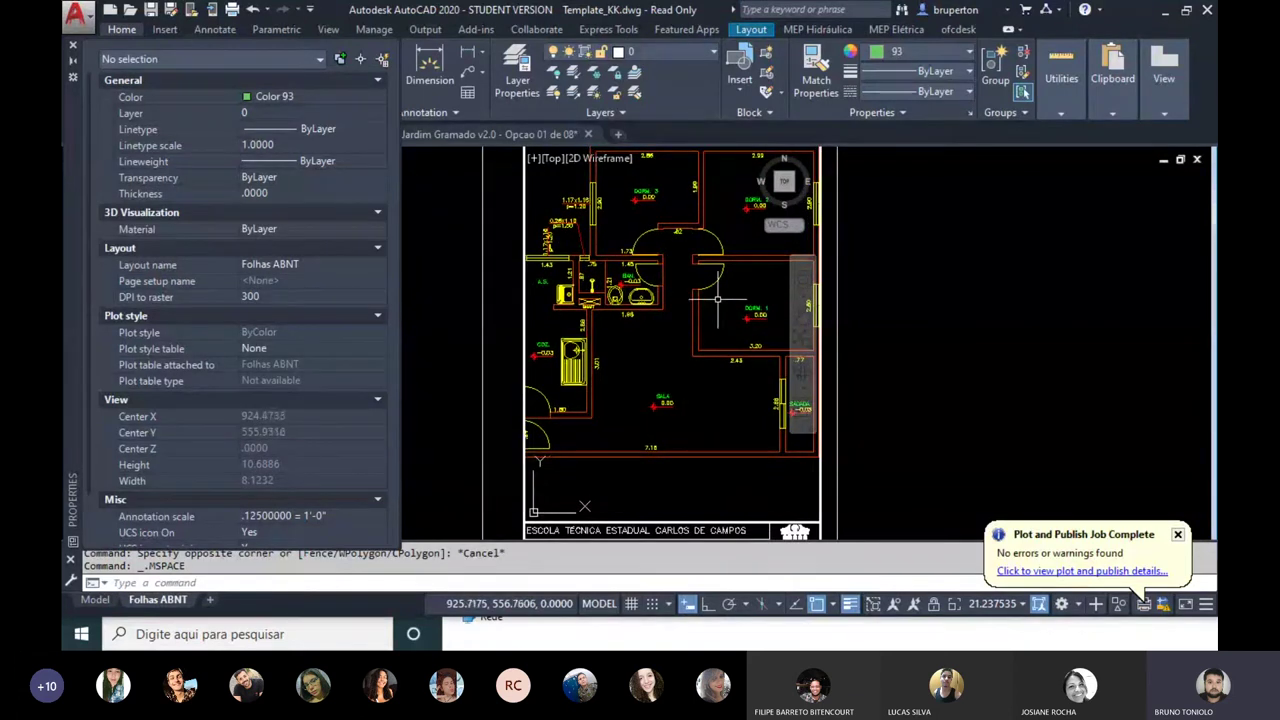
key("ctrl+z")
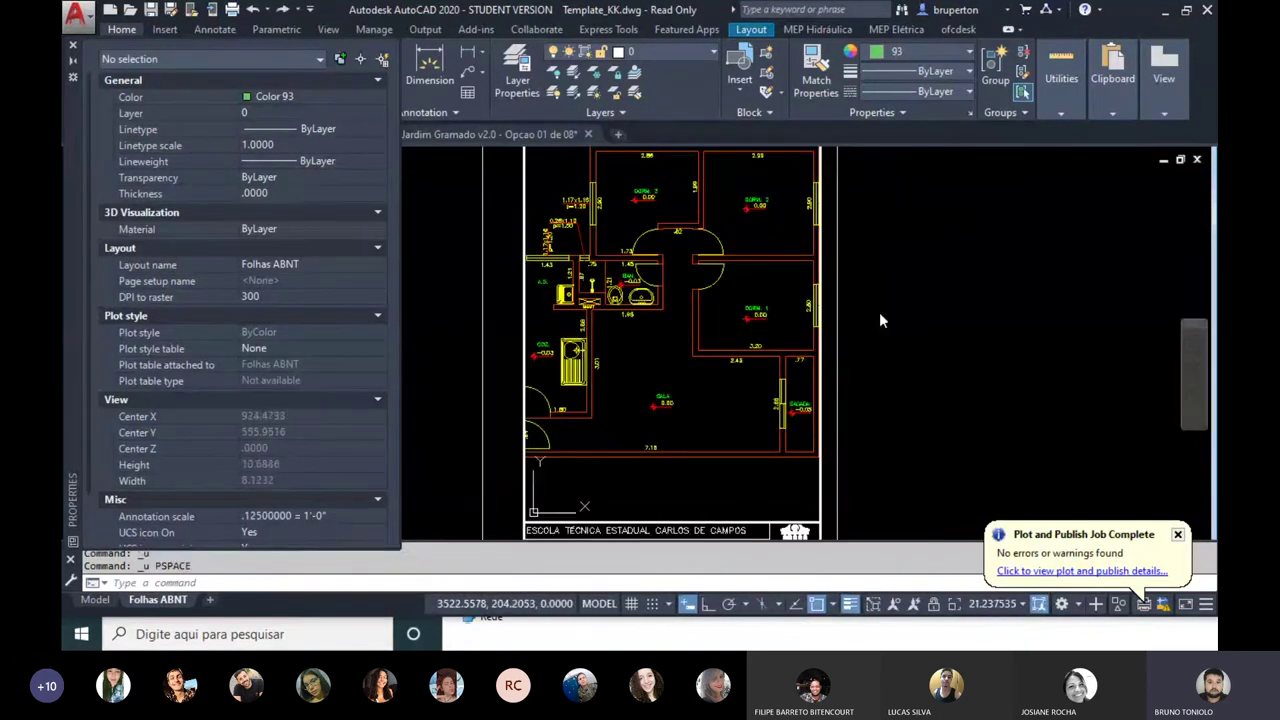
Step: Undo back to paper space and erase the A1, A2 and A3 sheet frames
key("ctrl+z")
key("ctrl+z")
key("ctrl+z")
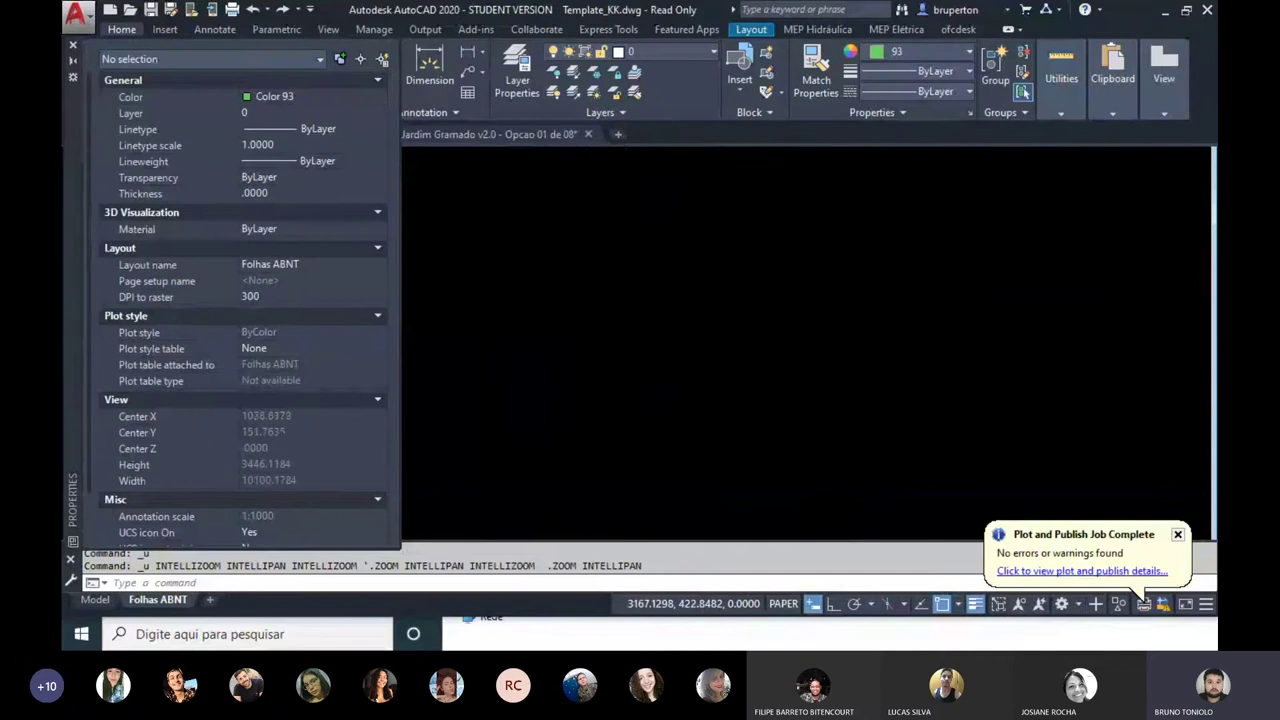
key("ctrl+z")
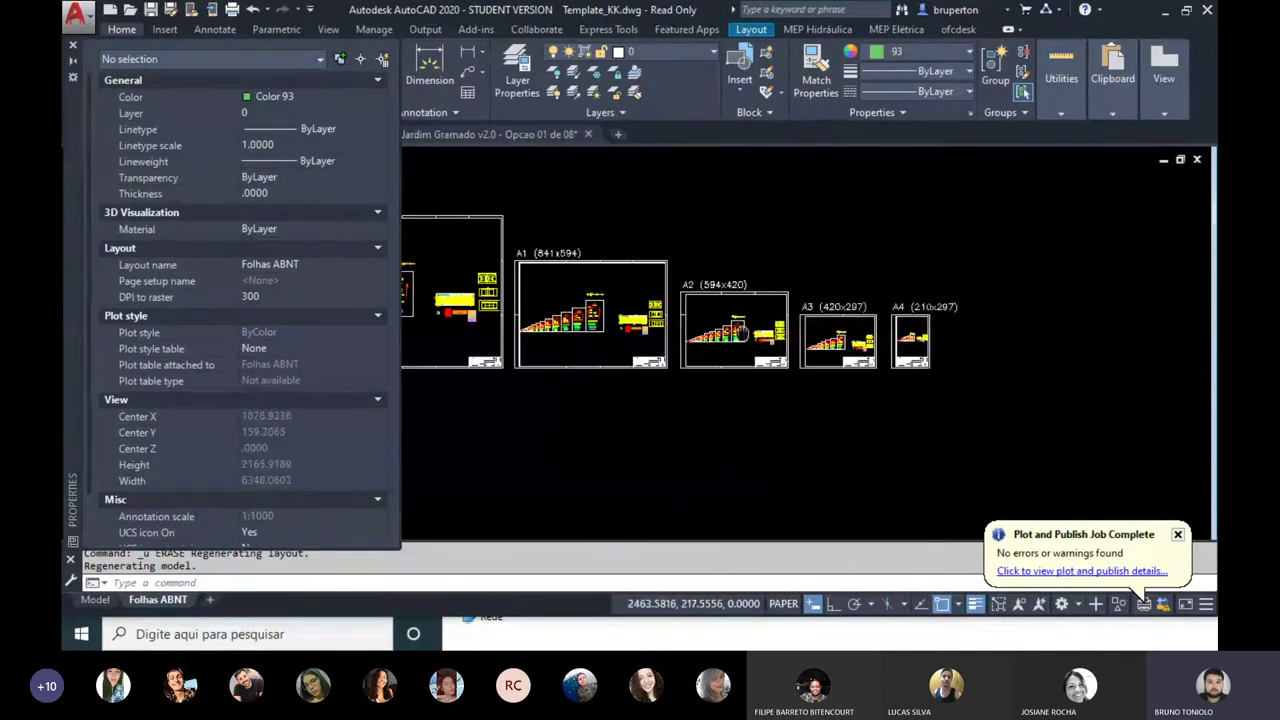
middle_click_drag(474, 216, 499, 241)
left_click(533, 230)
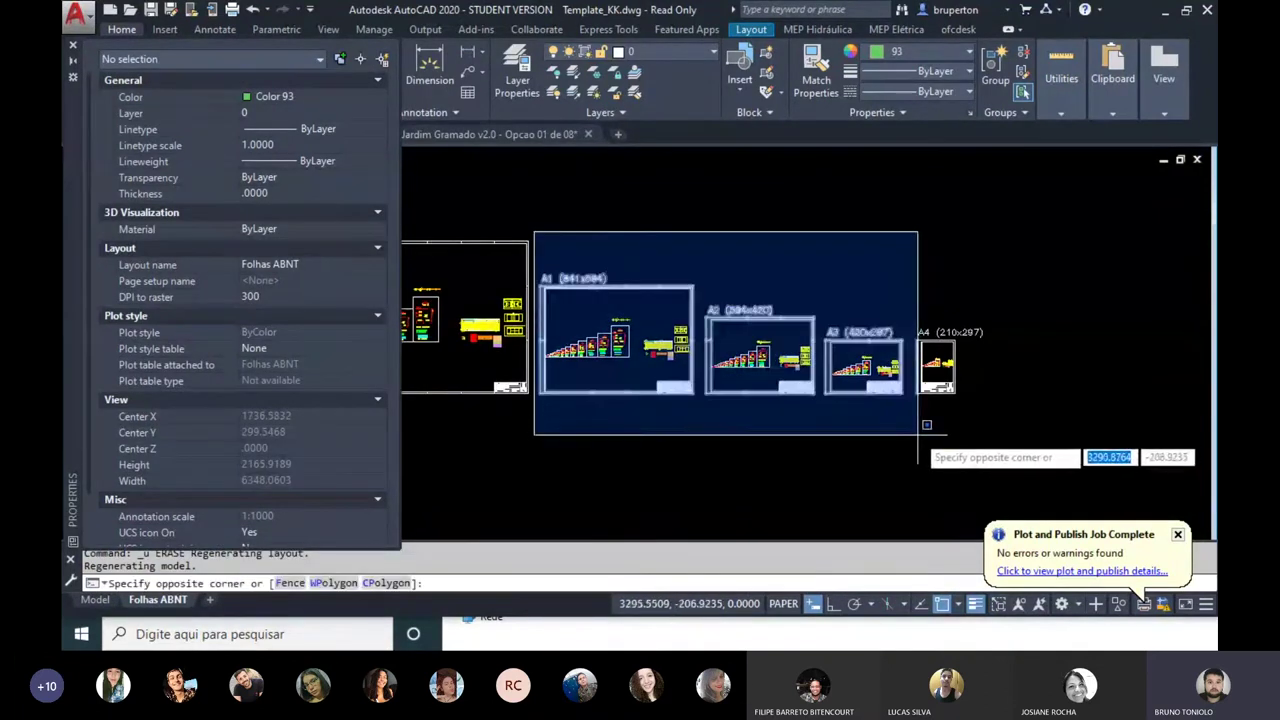
left_click(915, 435)
key("Delete")
Step: Copy a vertical border line of the A4 (210x297) sheet from its corner base point with CO
scroll(857, 386, "up", 2)
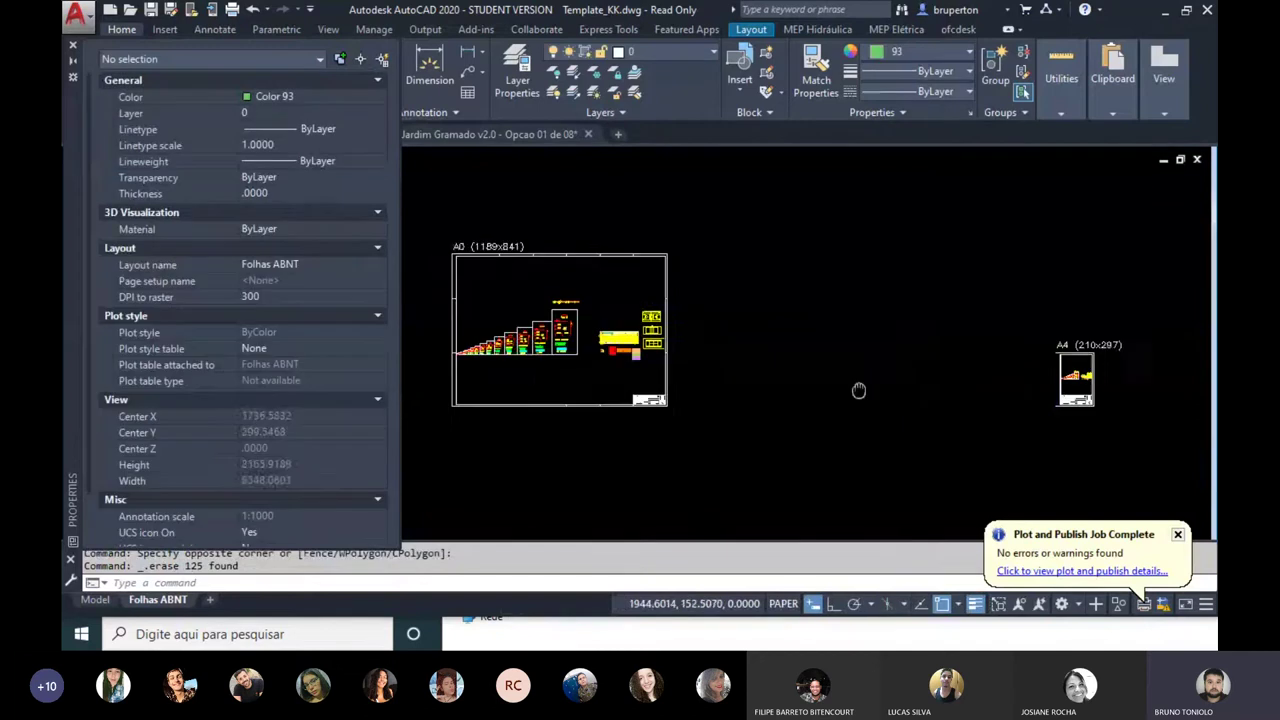
scroll(700, 386, "up", 2)
middle_click_drag(1097, 364, 857, 364)
scroll(857, 364, "up", 3)
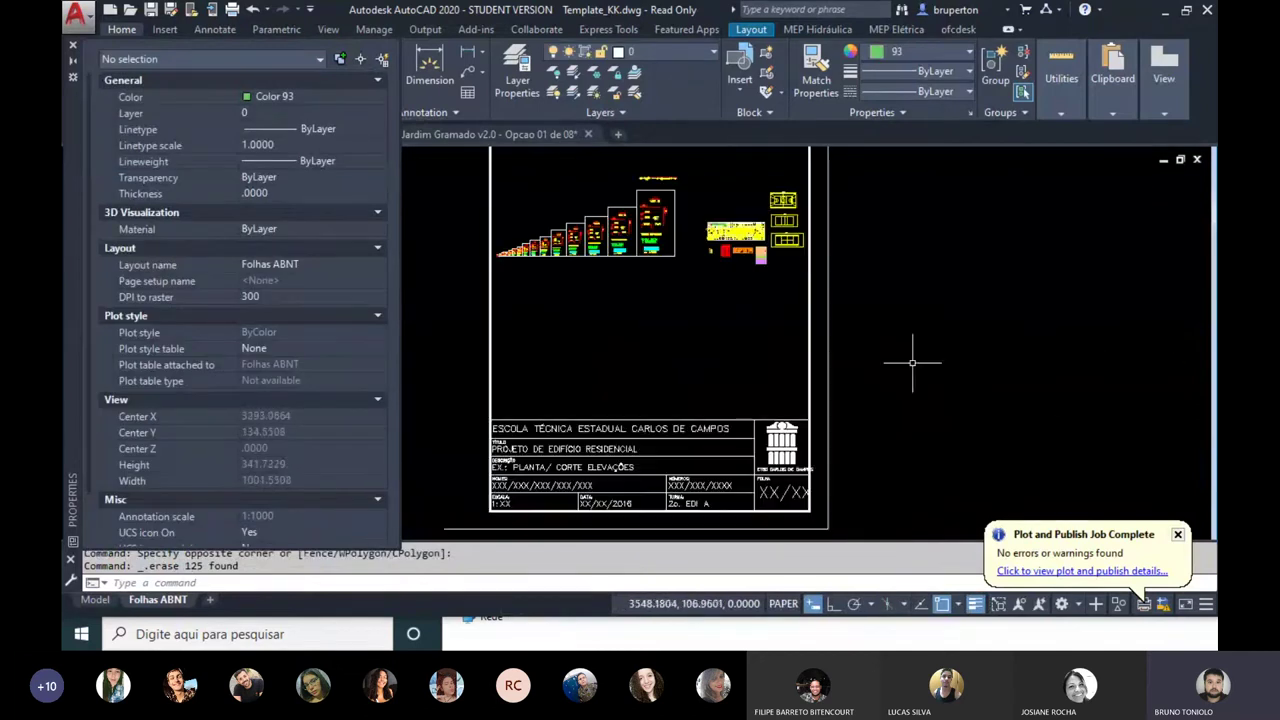
scroll(908, 357, "down", 1)
scroll(800, 347, "down", 2)
left_click(804, 330)
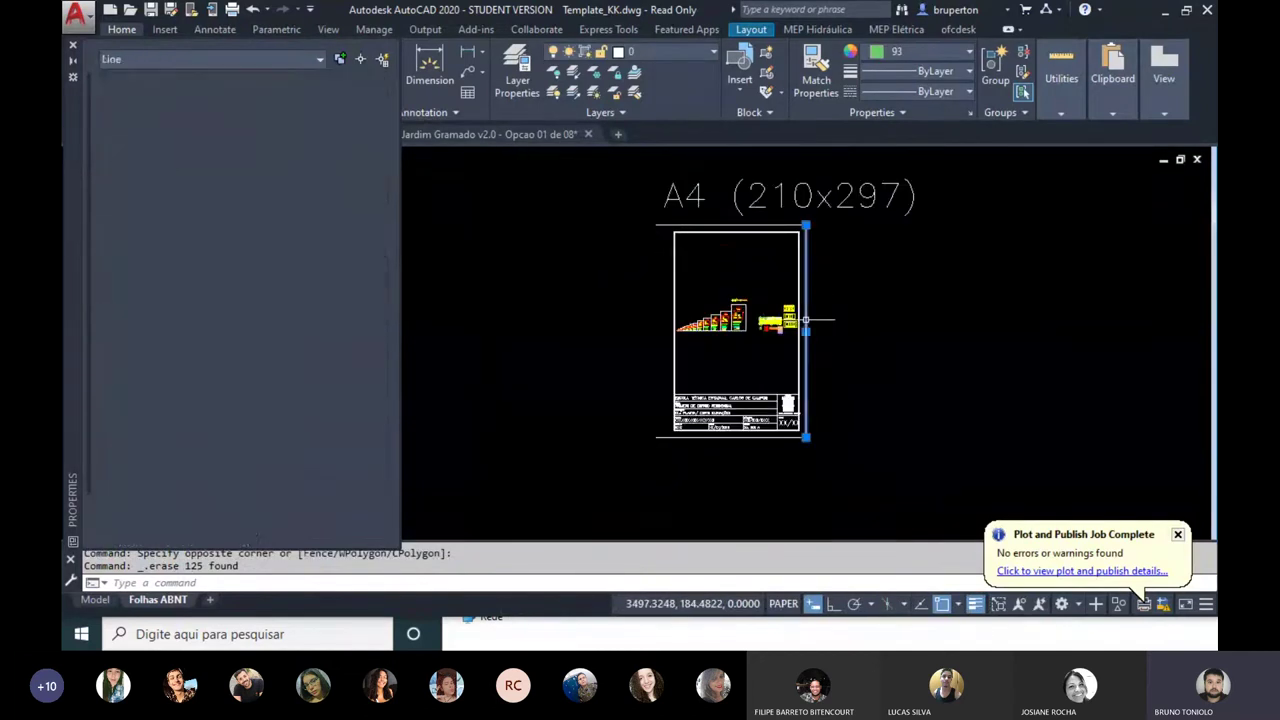
type("co")
key("Return")
scroll(803, 470, "up", 4)
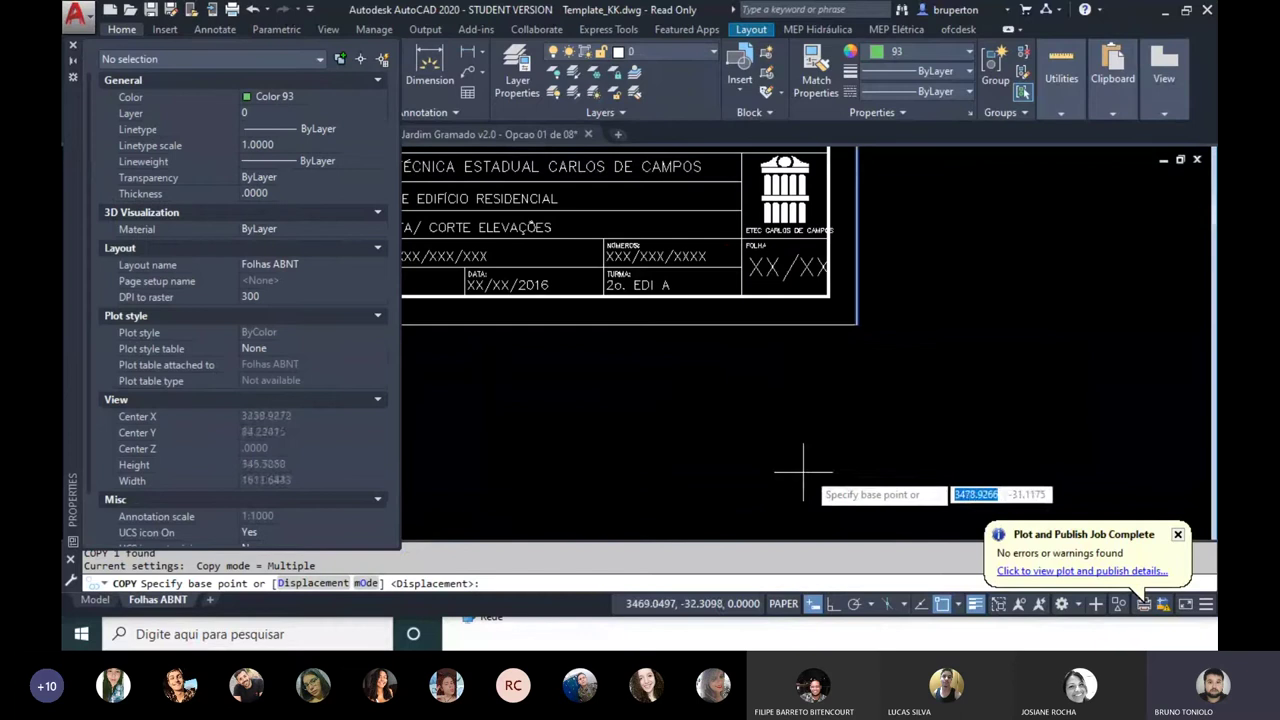
left_click(857, 325)
scroll(860, 340, "down", 4)
scroll(640, 330, "up", 2)
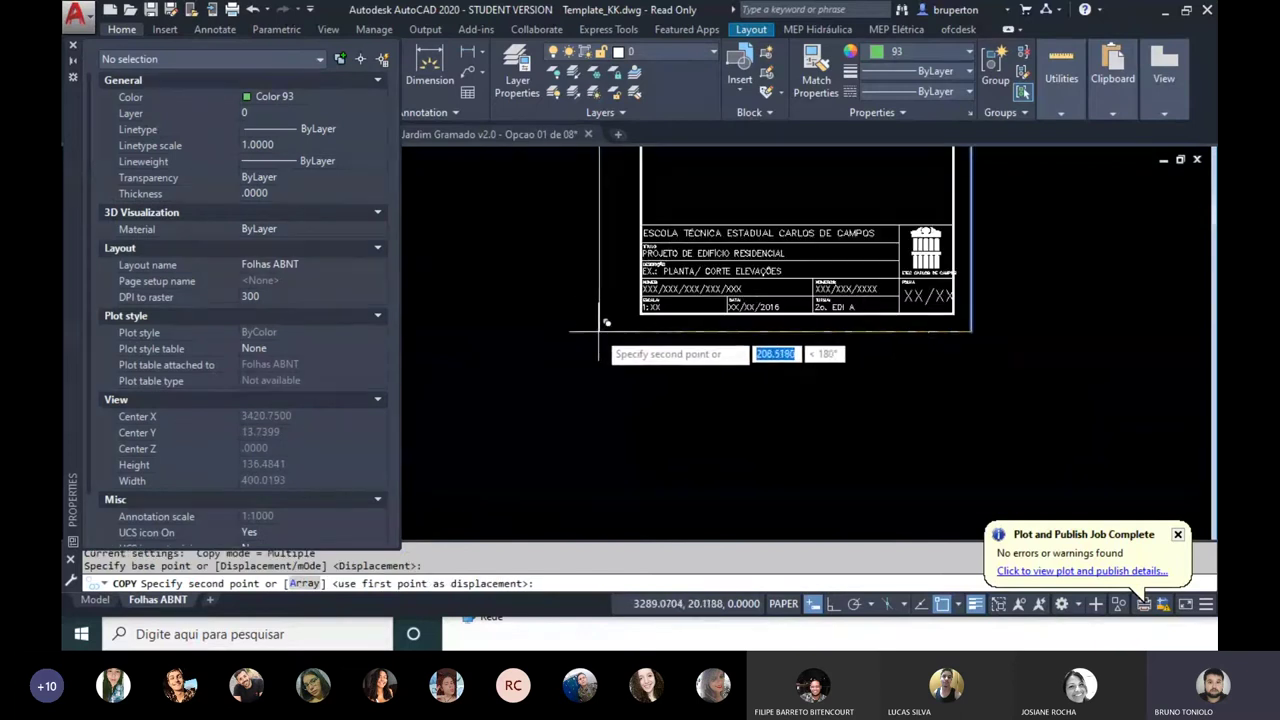
key("Return")
middle_click(640, 340)
middle_click(640, 340)
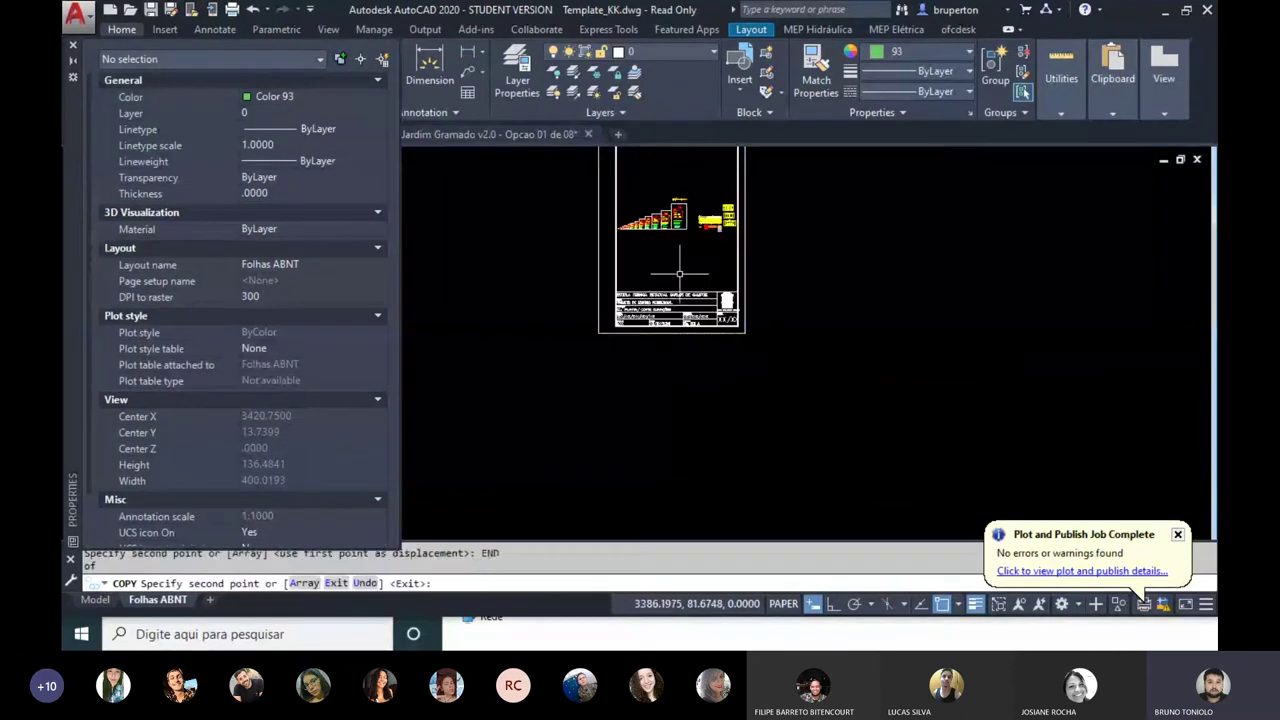
key("Escape")
scroll(1086, 443, "up", 5)
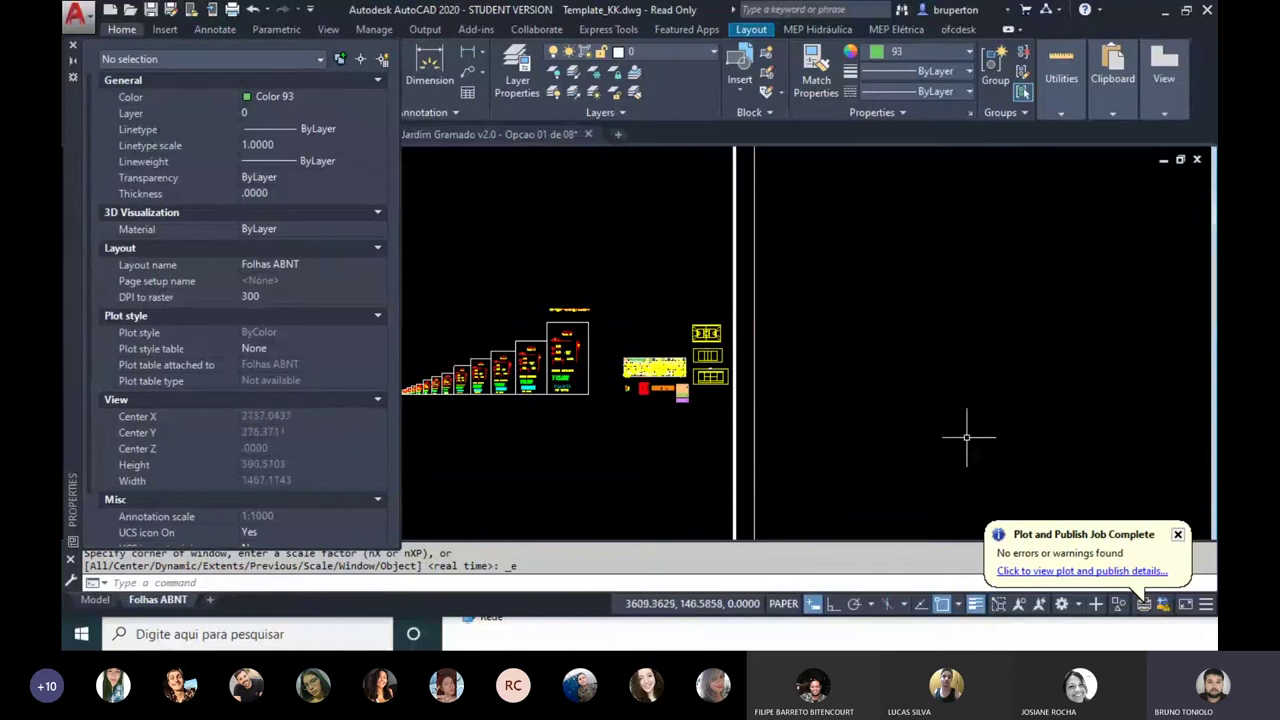
scroll(971, 434, "up", 2)
middle_click_drag(700, 380, 887, 380)
scroll(887, 380, "down", 2)
scroll(786, 380, "up", 2)
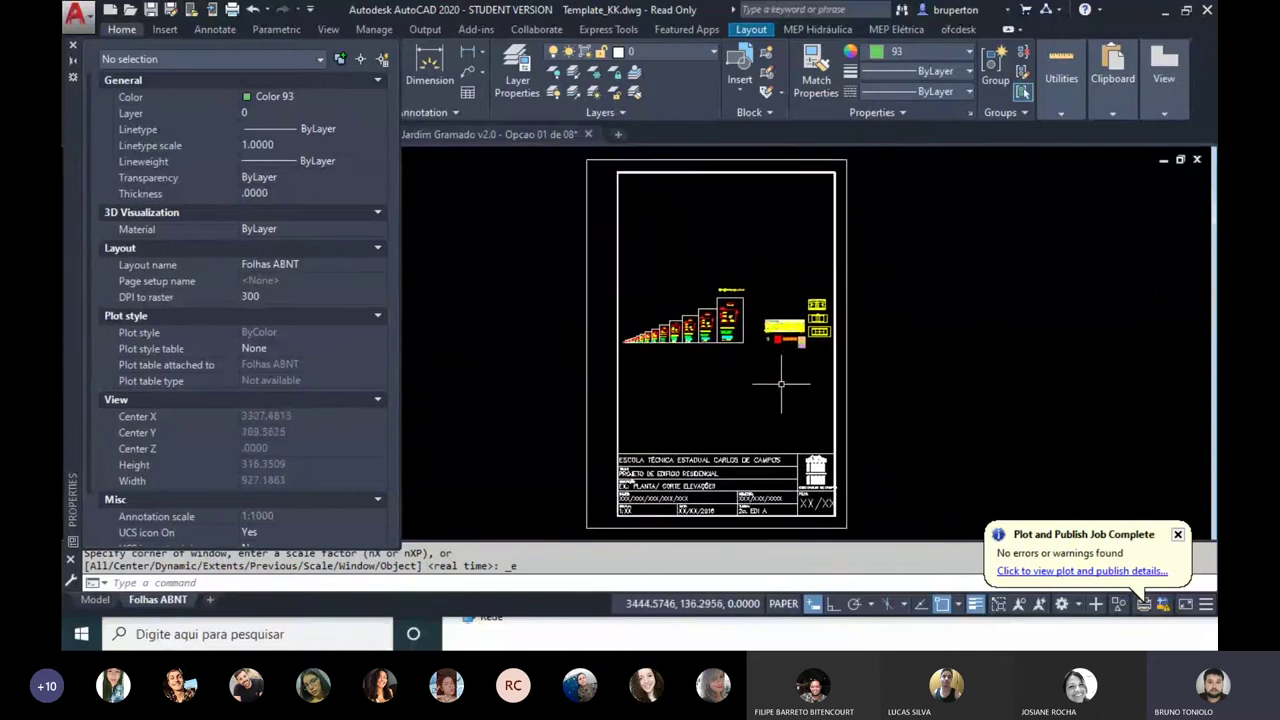
scroll(786, 380, "up", 2)
scroll(803, 423, "down", 2)
middle_click_drag(796, 409, 771, 381)
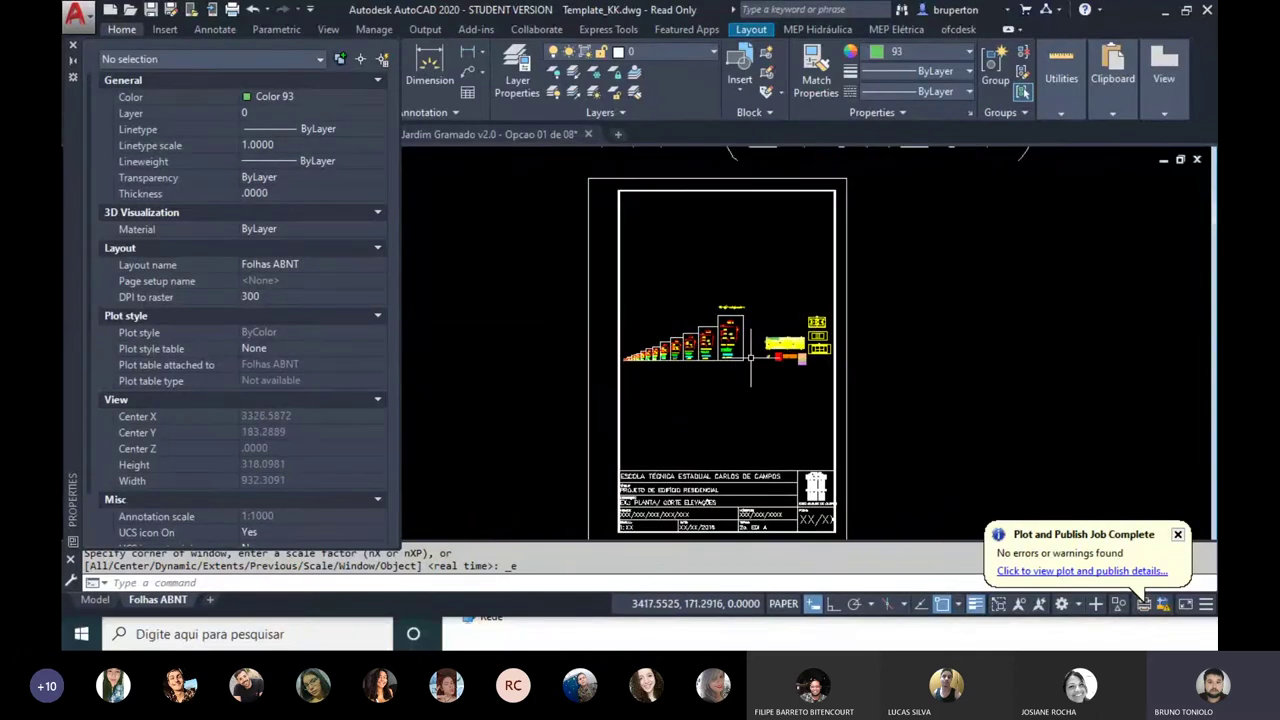
Step: Activate the A4 viewport, bring the apartment floor plan into it and zoom to 1:50 (1000/50XP)
double_click(751, 355)
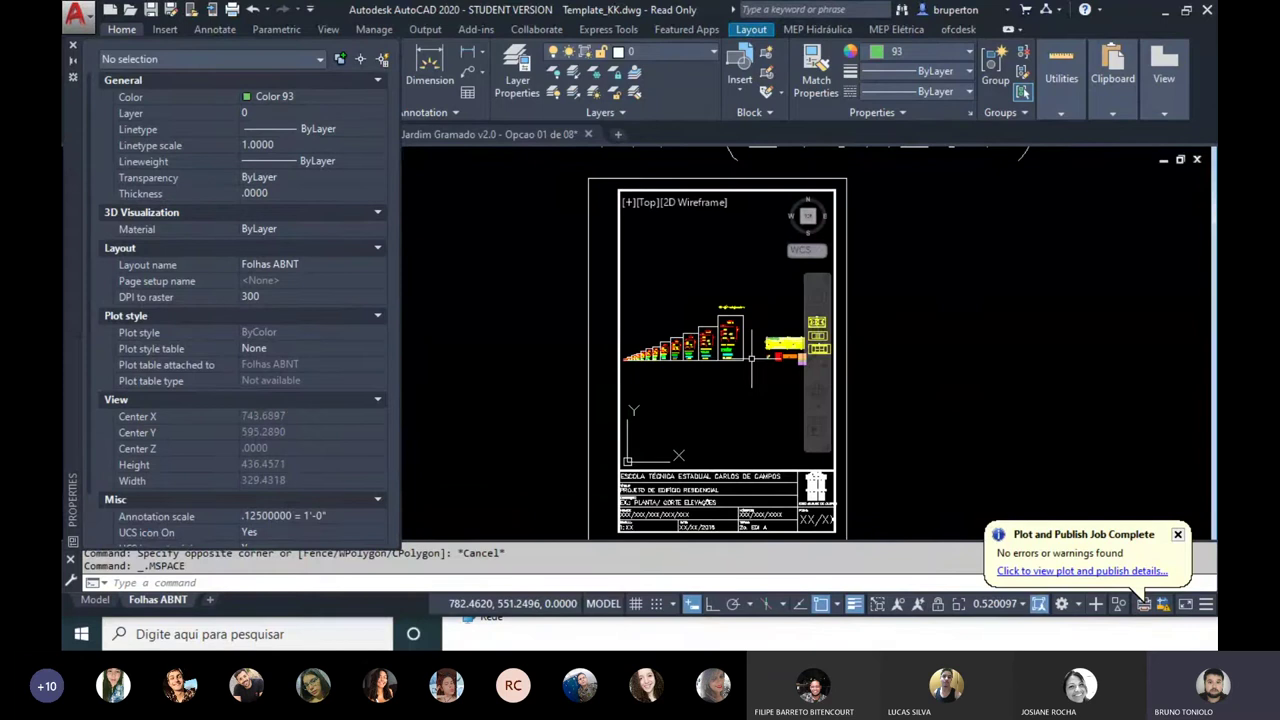
scroll(751, 360, "up", 1)
scroll(745, 365, "up", 2)
scroll(735, 372, "up", 2)
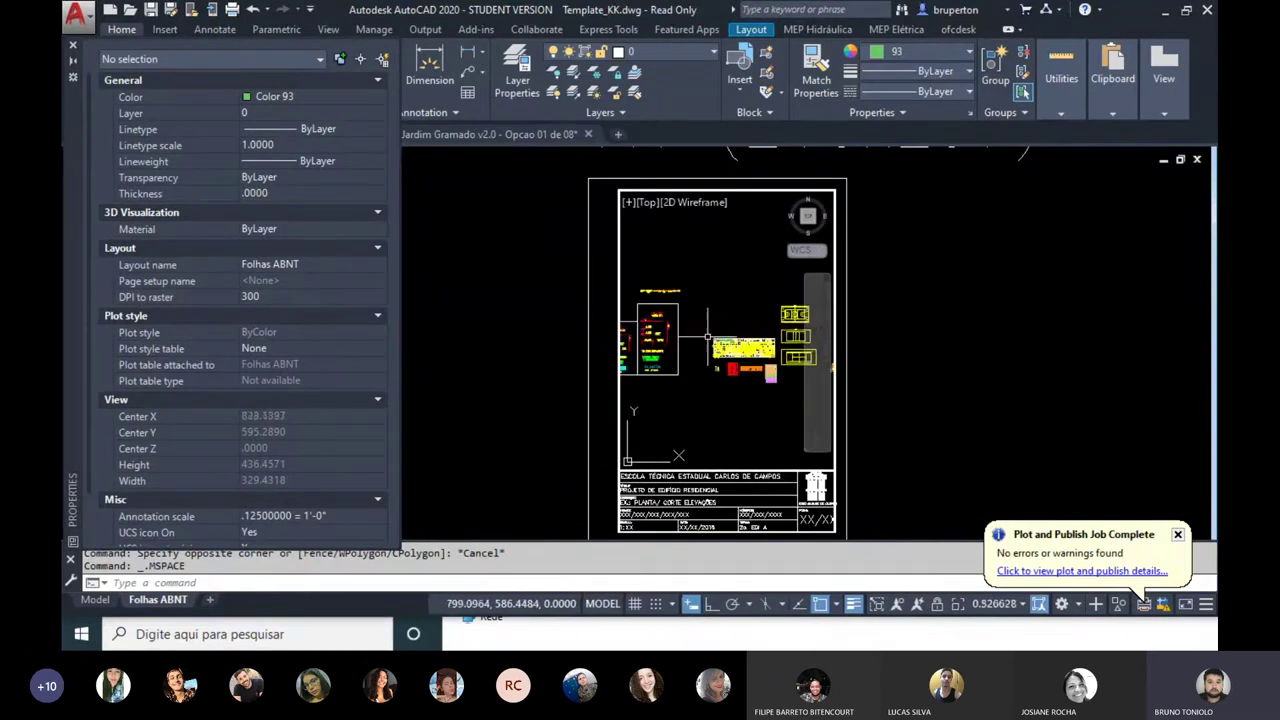
scroll(726, 380, "up", 3)
scroll(726, 381, "up", 2)
scroll(726, 381, "up", 2)
scroll(727, 381, "up", 1)
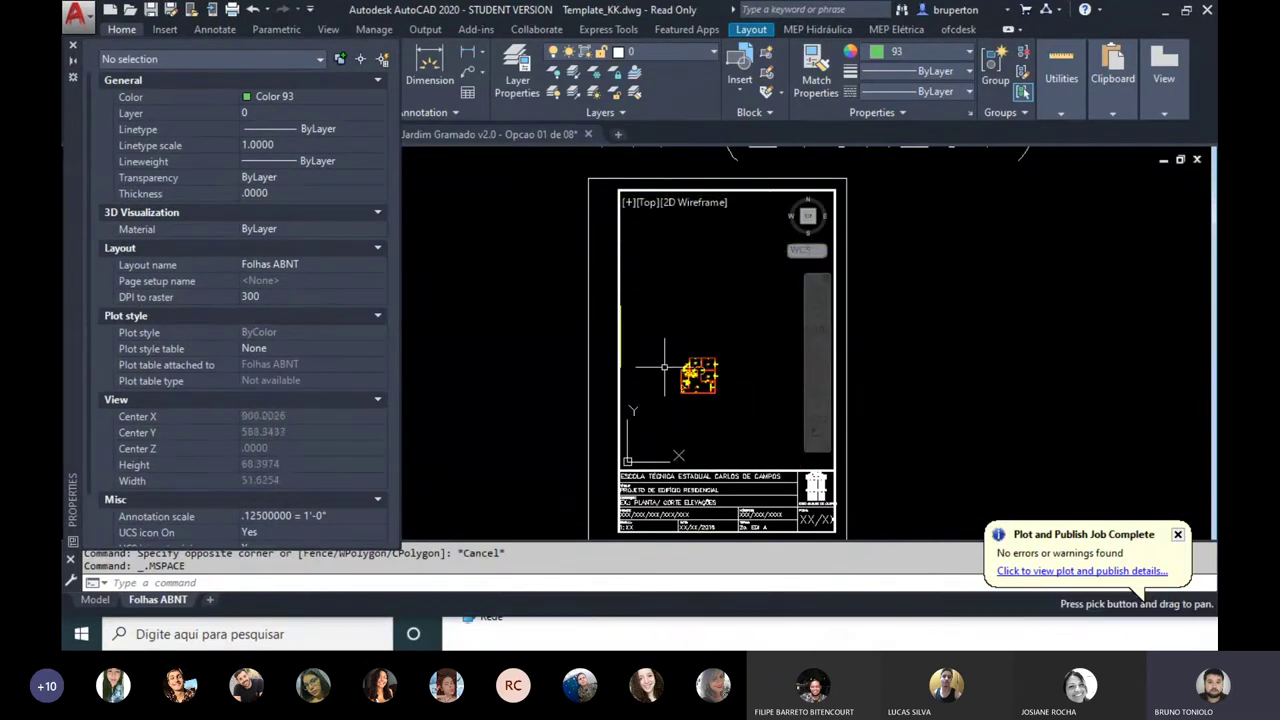
scroll(727, 381, "up", 1)
scroll(727, 381, "up", 1)
scroll(727, 381, "up", 1)
scroll(728, 378, "up", 1)
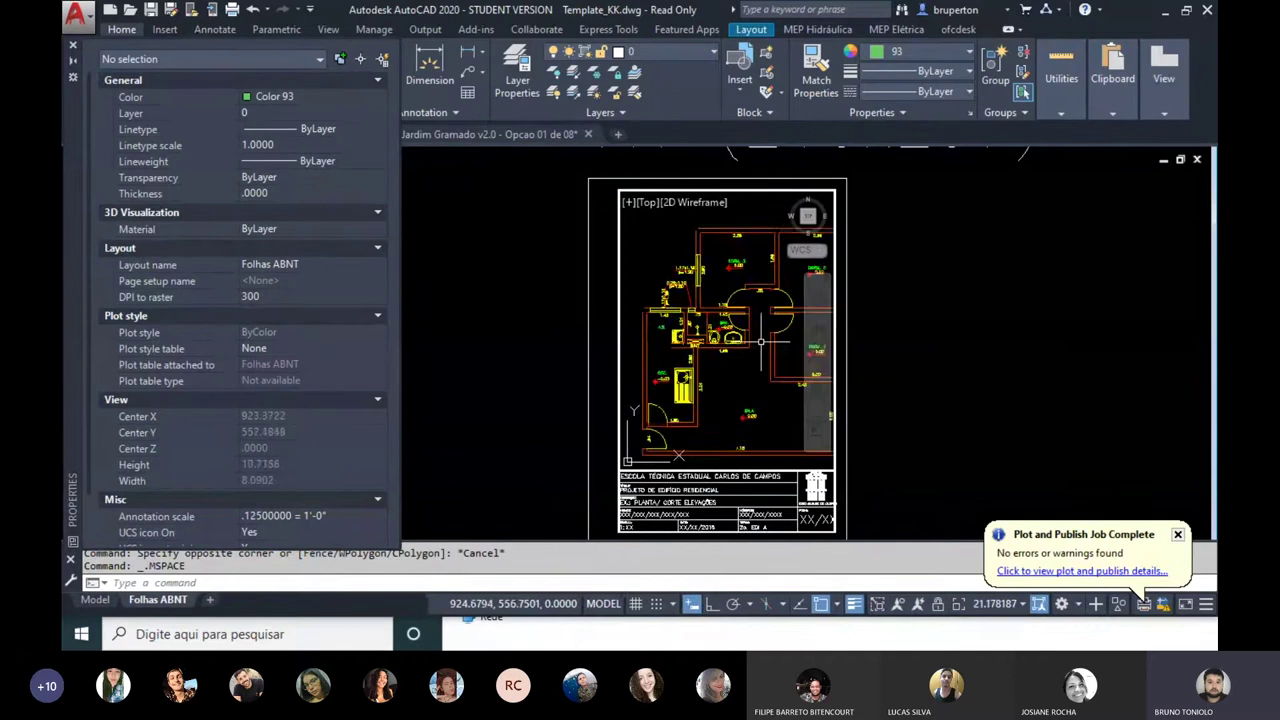
middle_click_drag(728, 378, 738, 327)
type("Z")
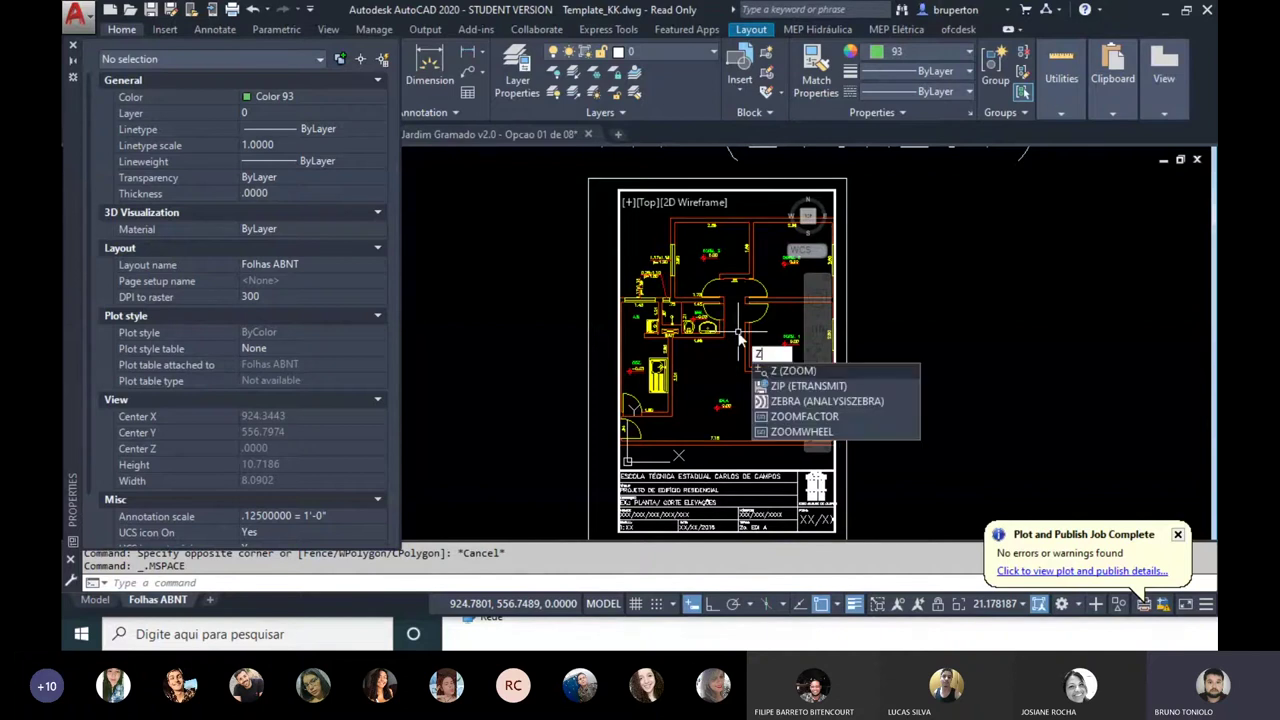
key("Return")
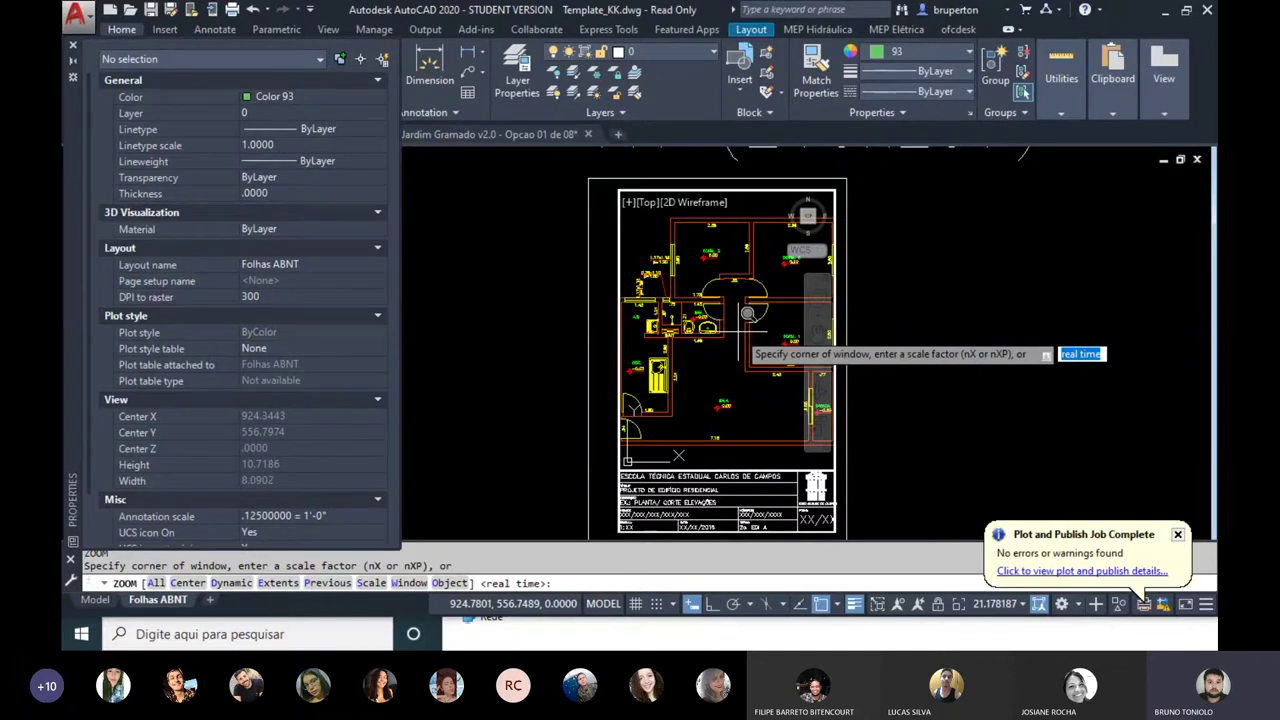
type("1000/50XP")
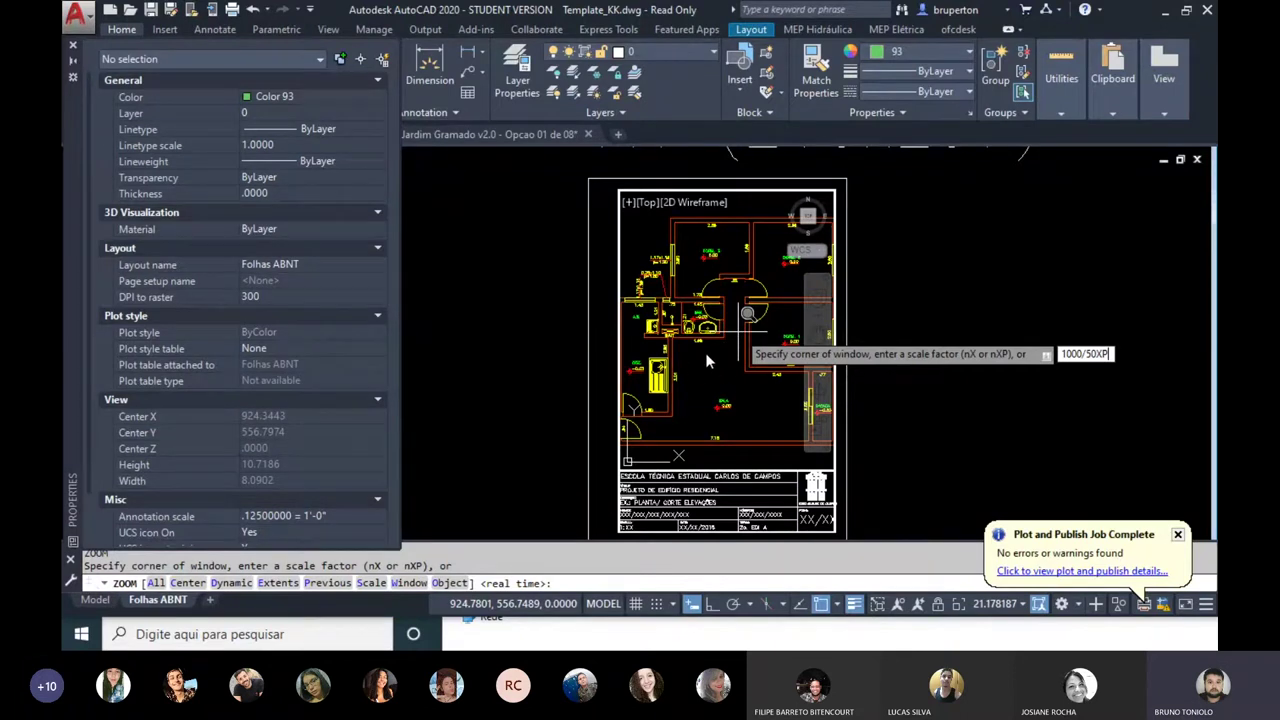
key("Return")
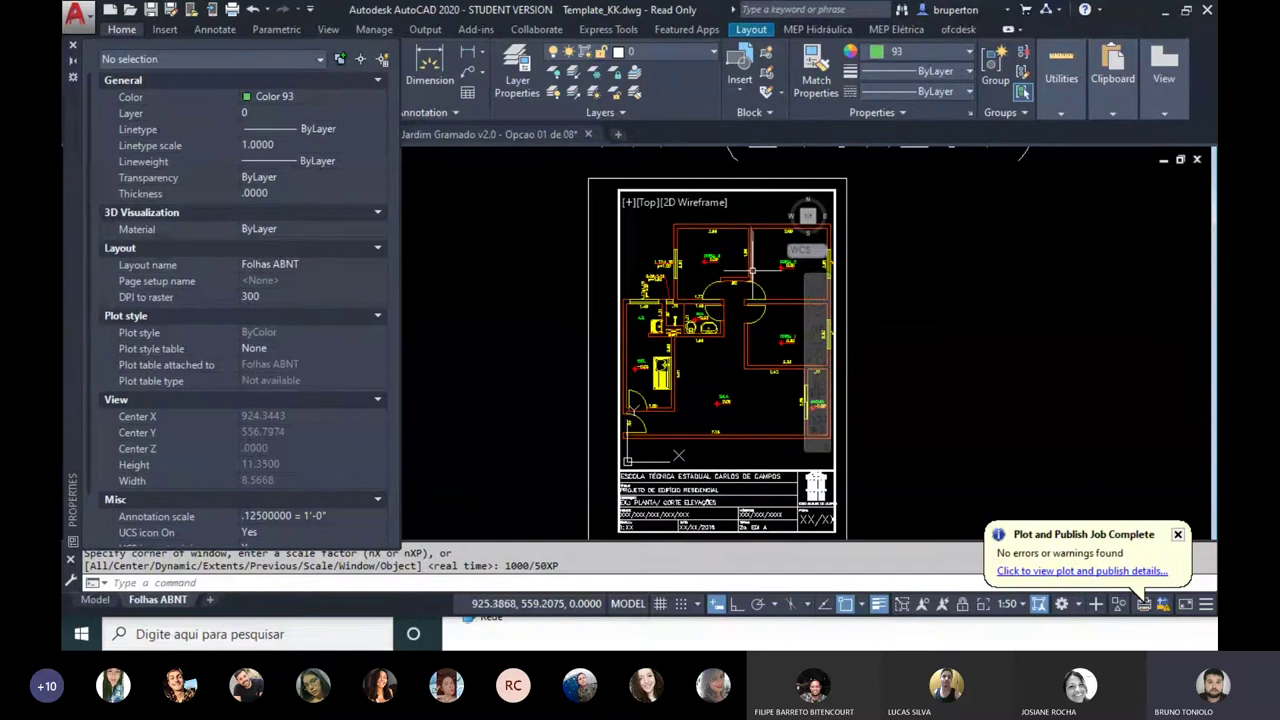
Step: Undo the previous viewport zooms, re-enter the viewport and rezoom it with scale factor 1P
scroll(742, 300, "up", 3)
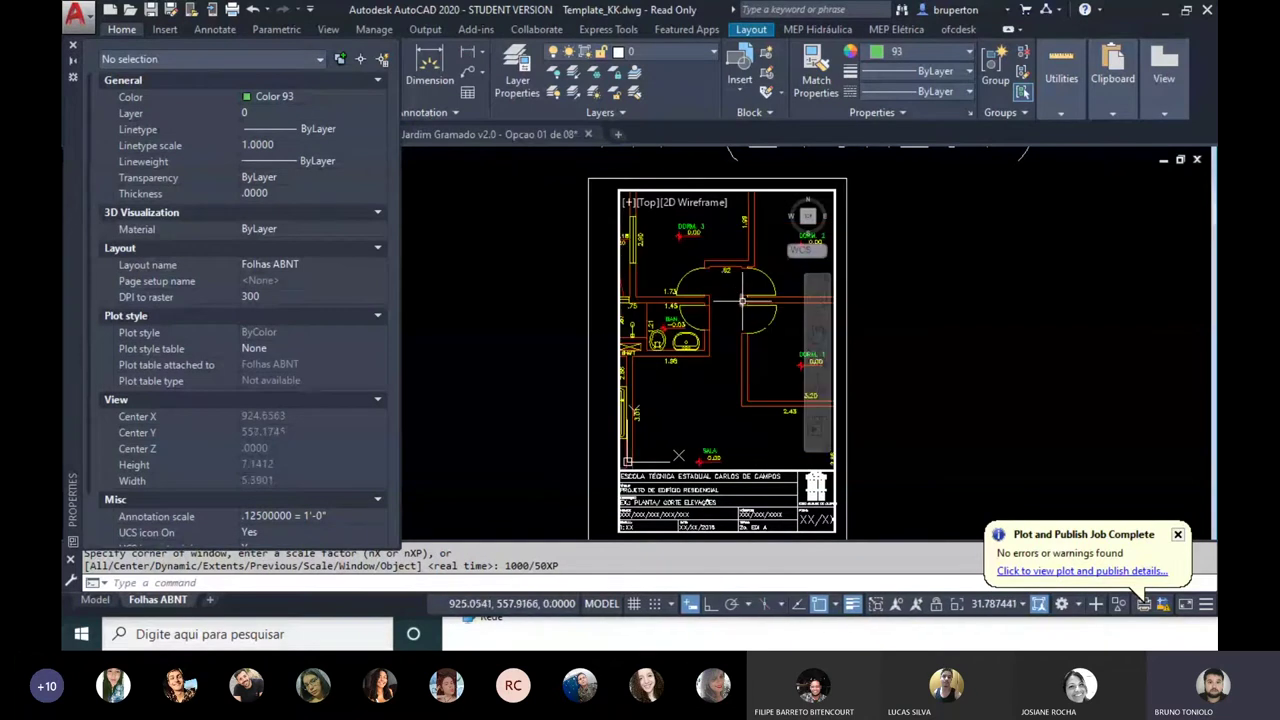
key("ctrl+z")
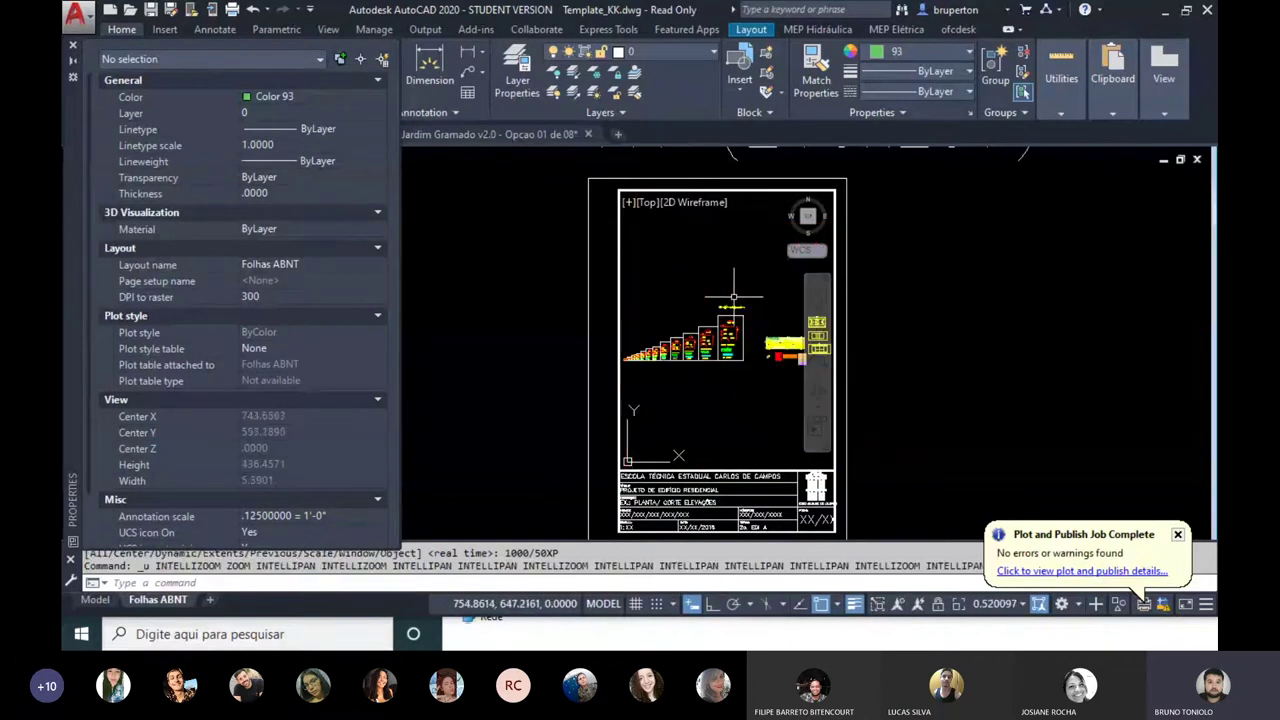
key("ctrl+z")
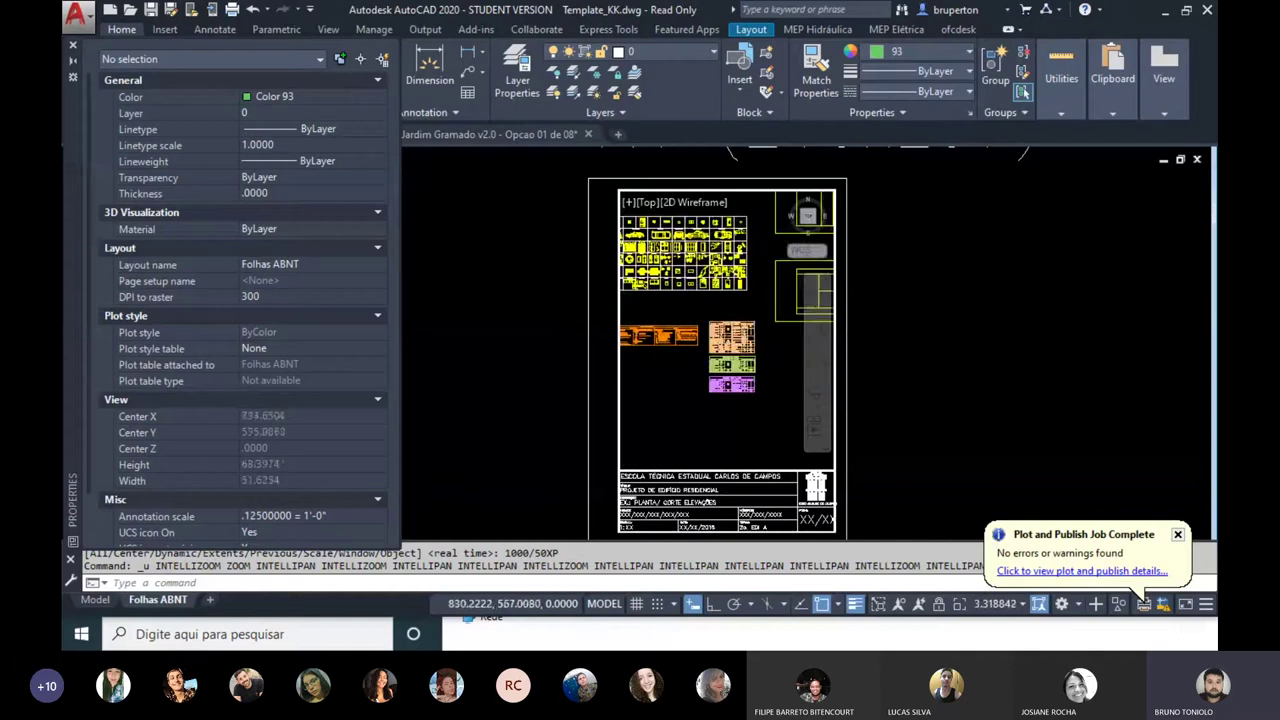
double_click(967, 343)
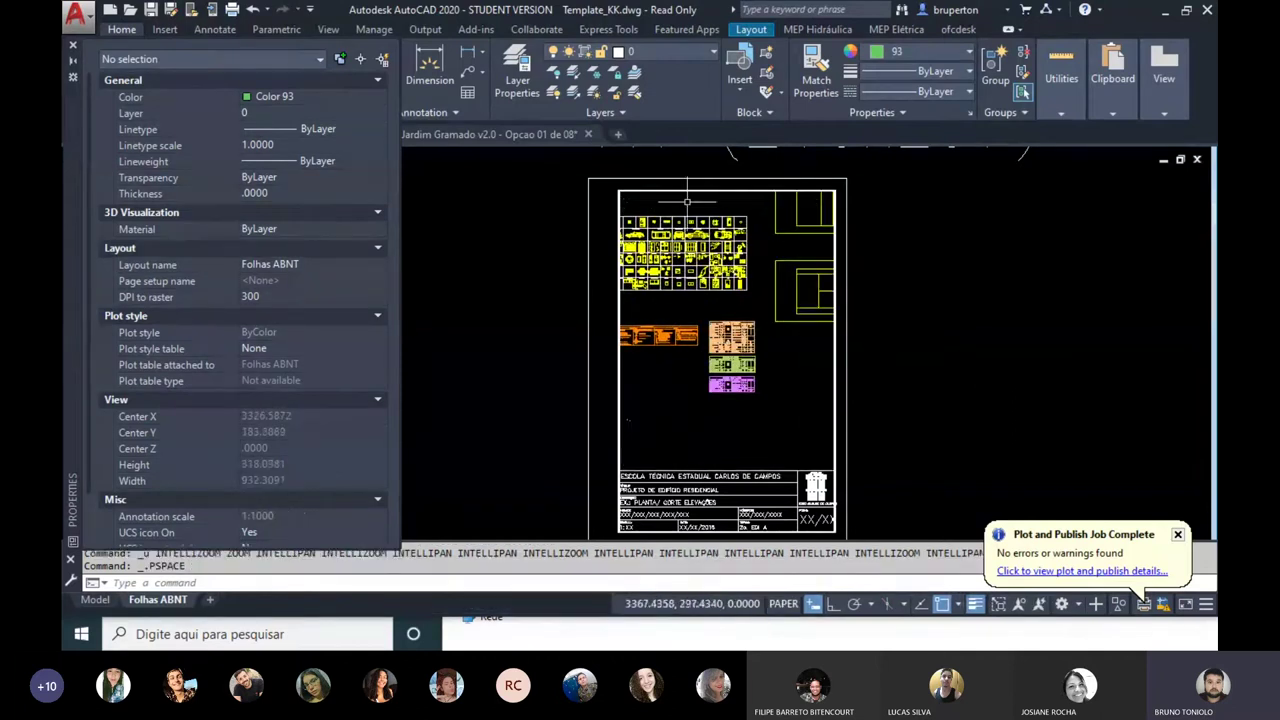
scroll(983, 229, "down", 2)
scroll(880, 264, "up", 2)
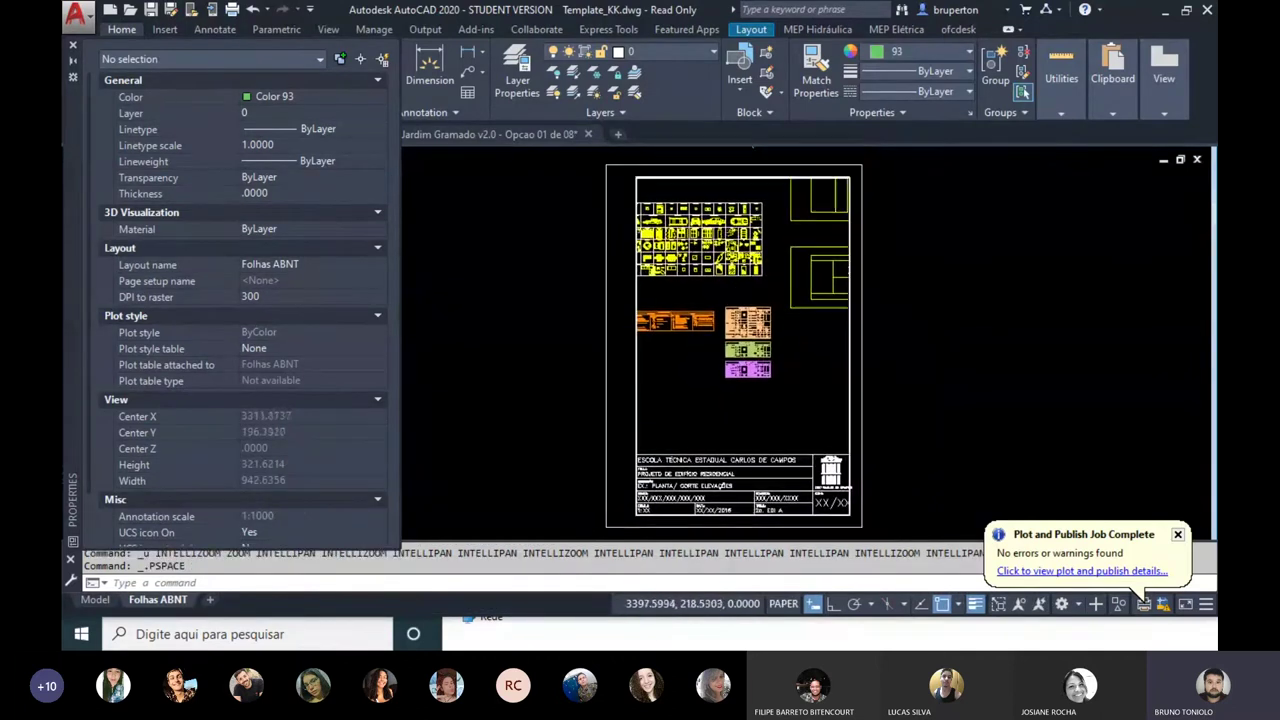
double_click(735, 300)
left_click(738, 304)
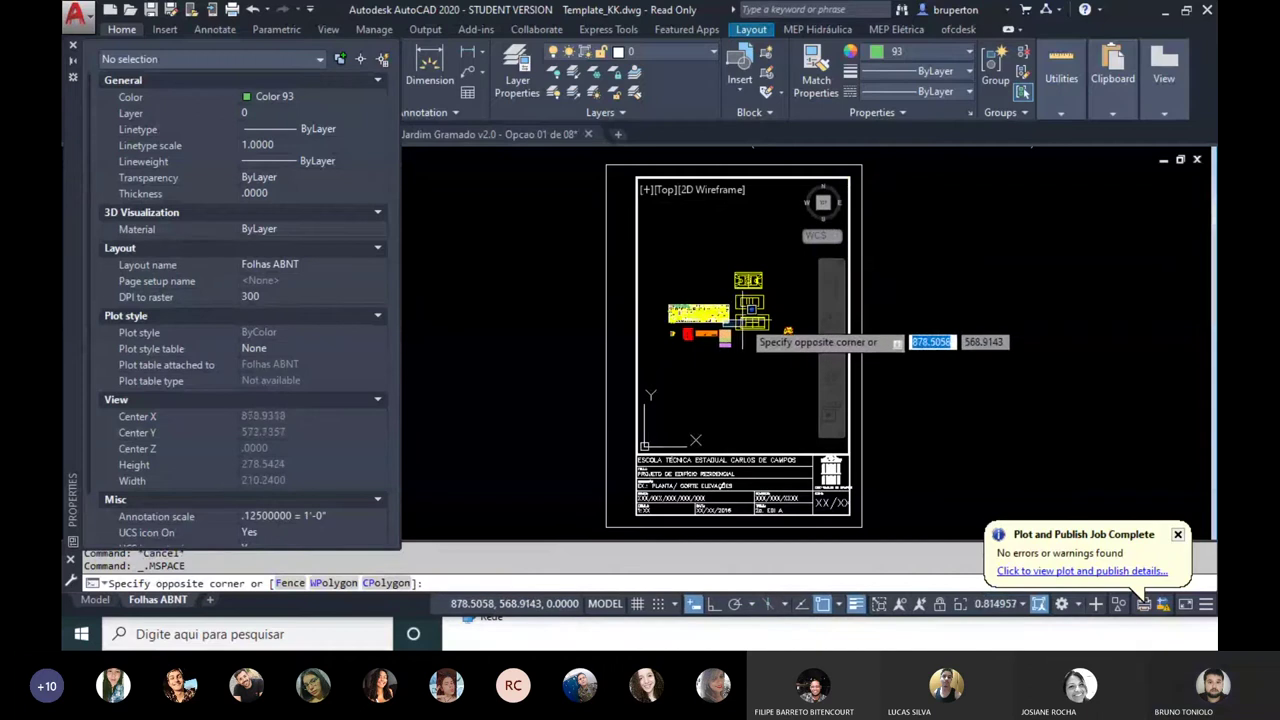
key("Escape")
scroll(742, 325, "up", 3)
scroll(740, 330, "up", 2)
scroll(739, 333, "up", 3)
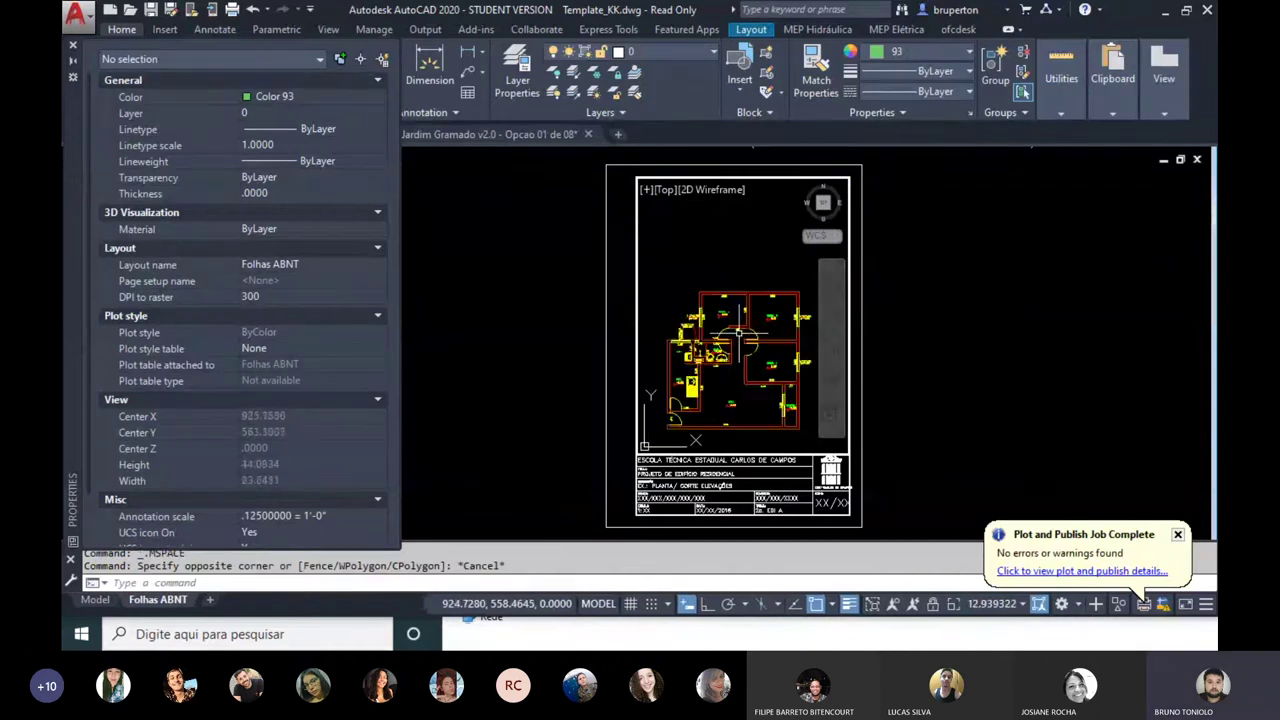
scroll(739, 333, "up", 2)
scroll(733, 322, "up", 2)
scroll(726, 311, "up", 2)
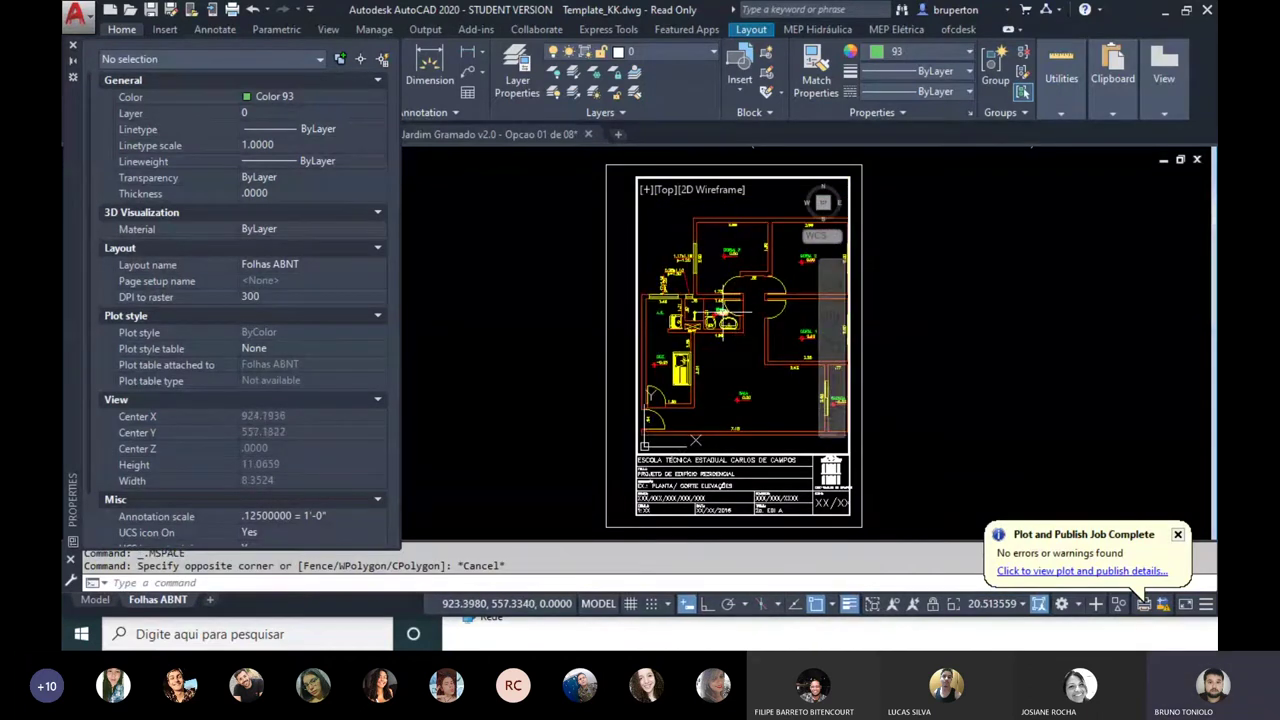
type("z")
key("Return")
type("1000/50X")
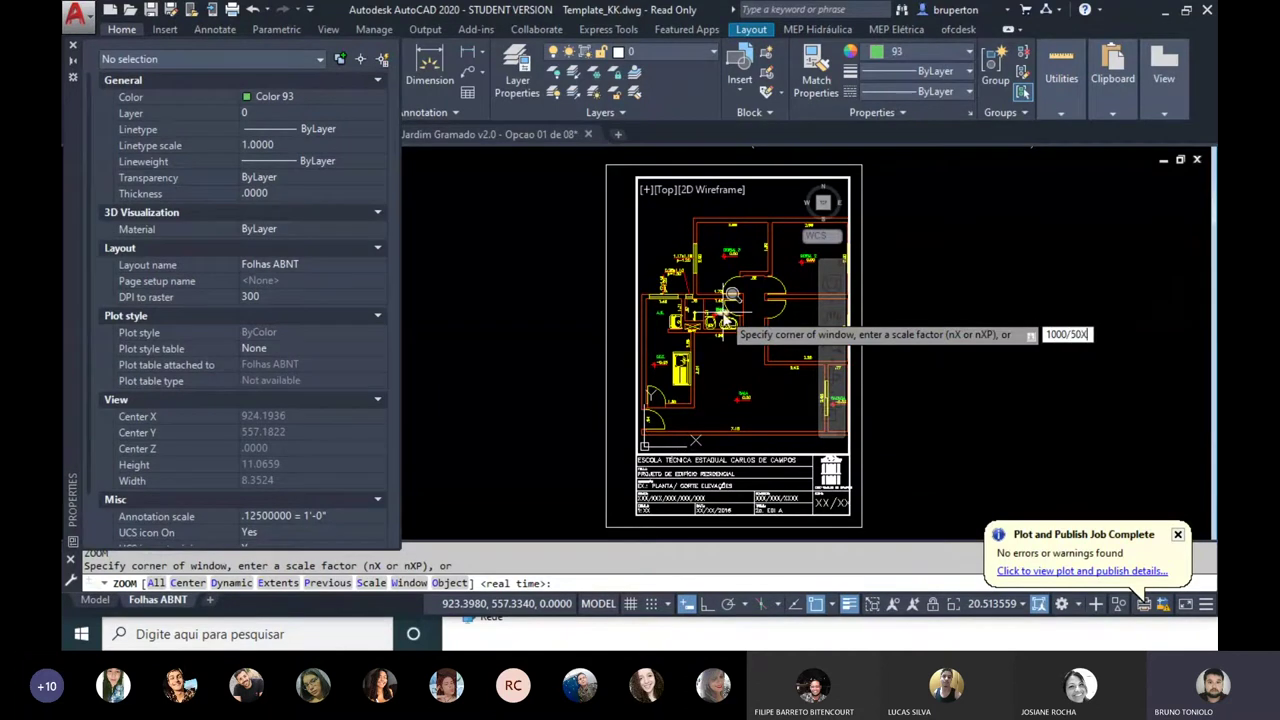
type("P")
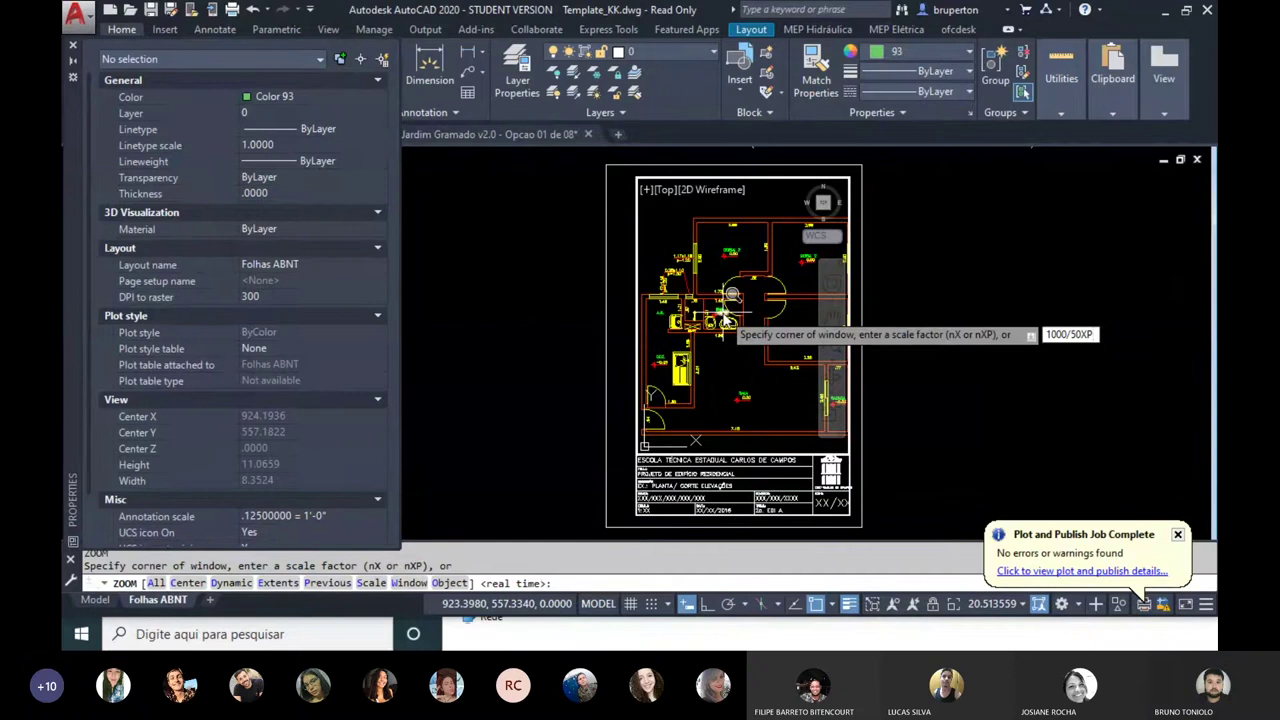
key("Return")
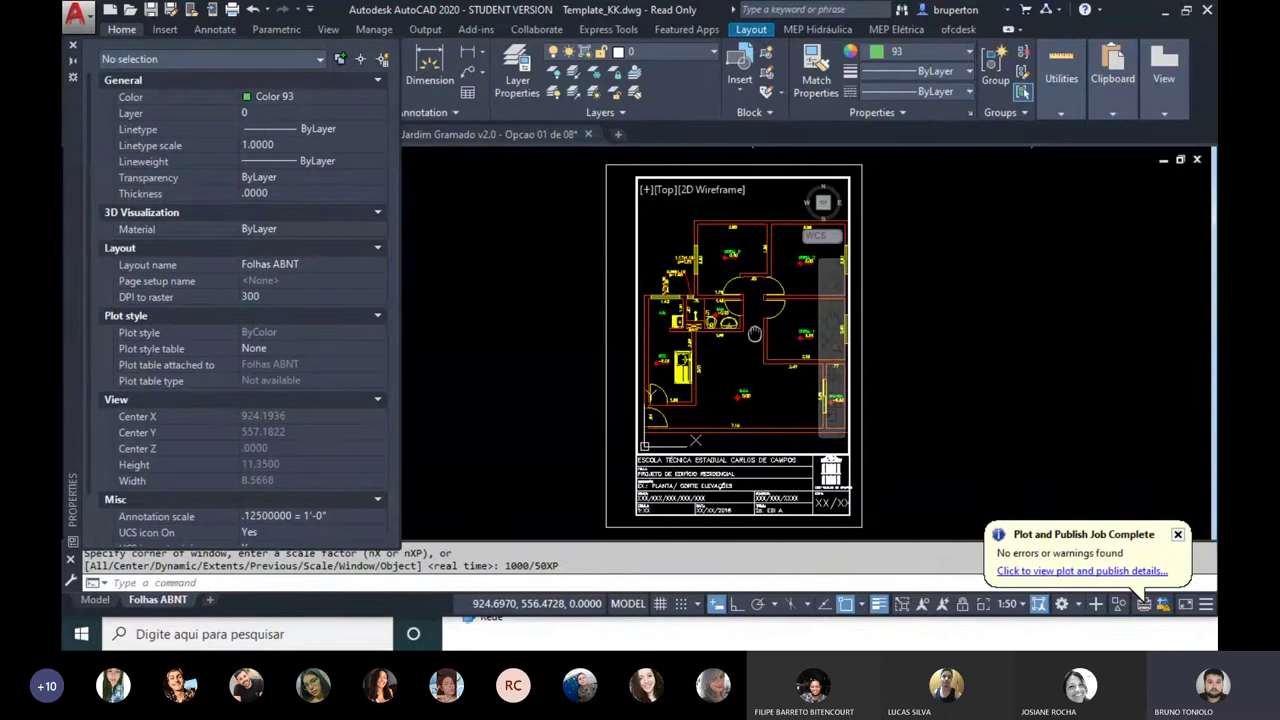
Step: Pan the floor plan so it sits centred in the viewport above the title block
middle_click_drag(755, 334, 754, 334)
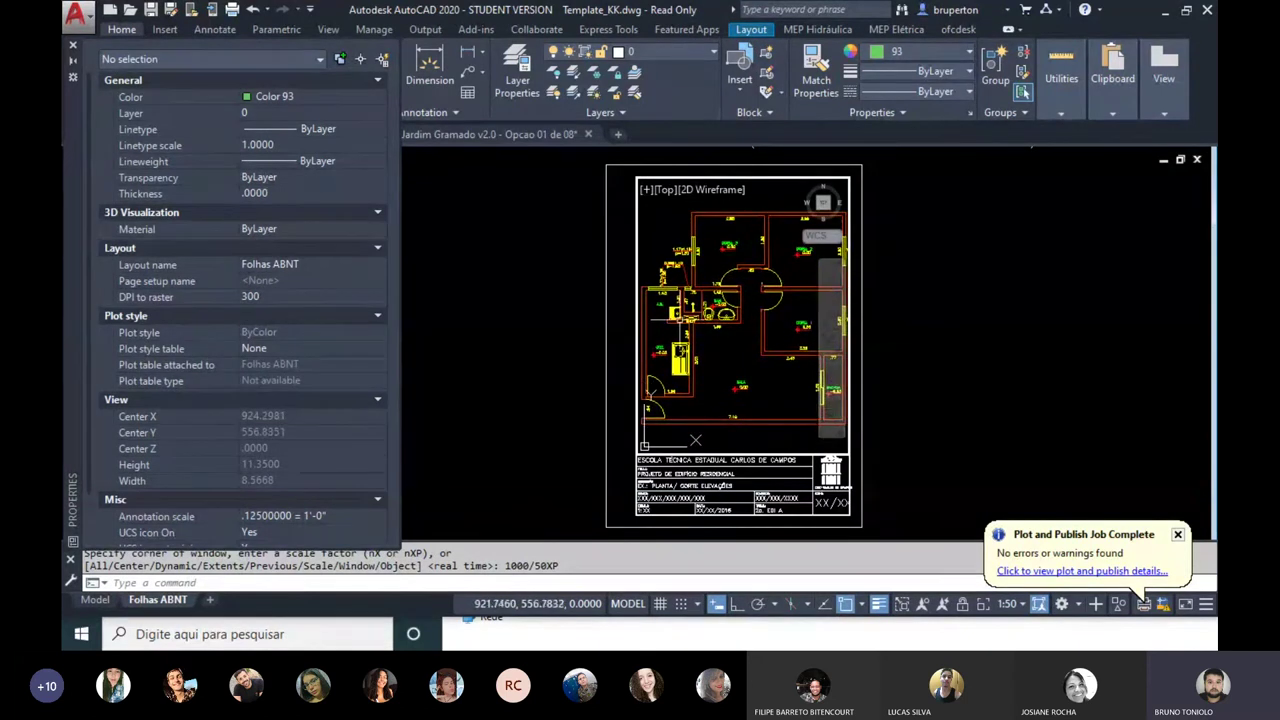
right_click(718, 296)
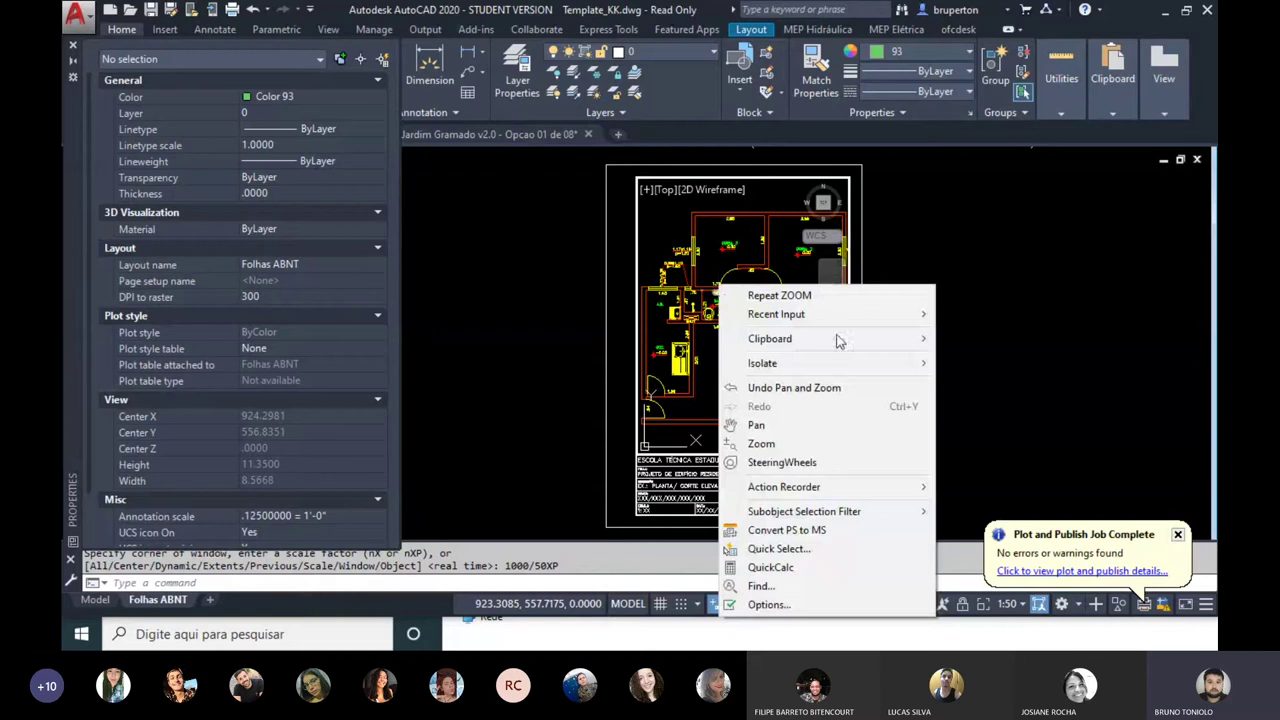
left_click(790, 425)
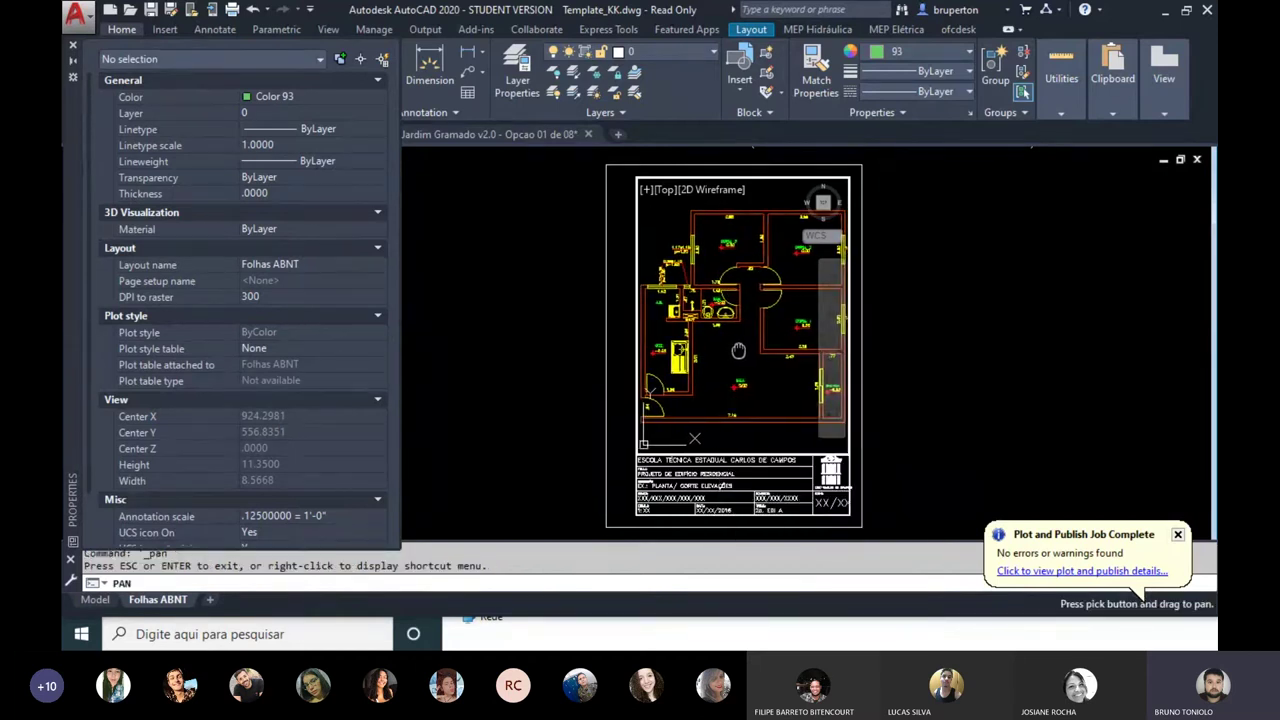
mouse_move(740, 350)
left_mouse_down()
mouse_move(704, 358)
mouse_move(698, 347)
mouse_move(740, 346)
left_mouse_up()
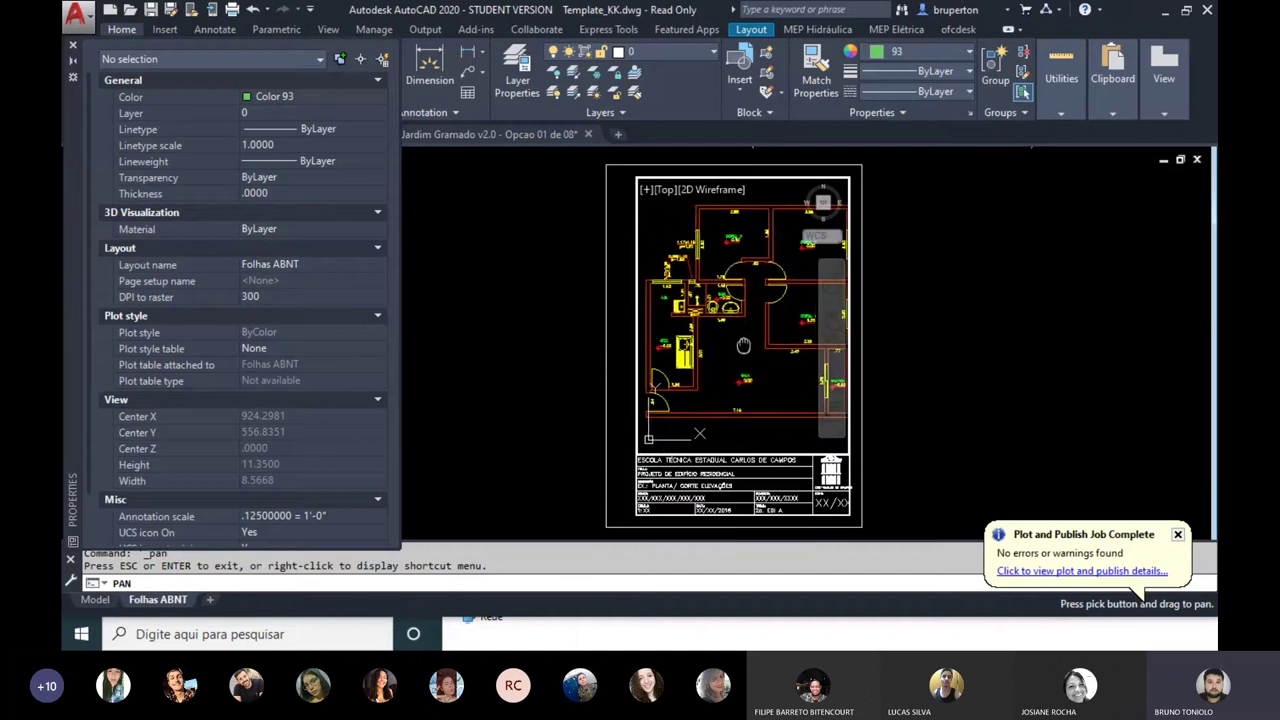
left_click_drag(740, 346, 740, 348)
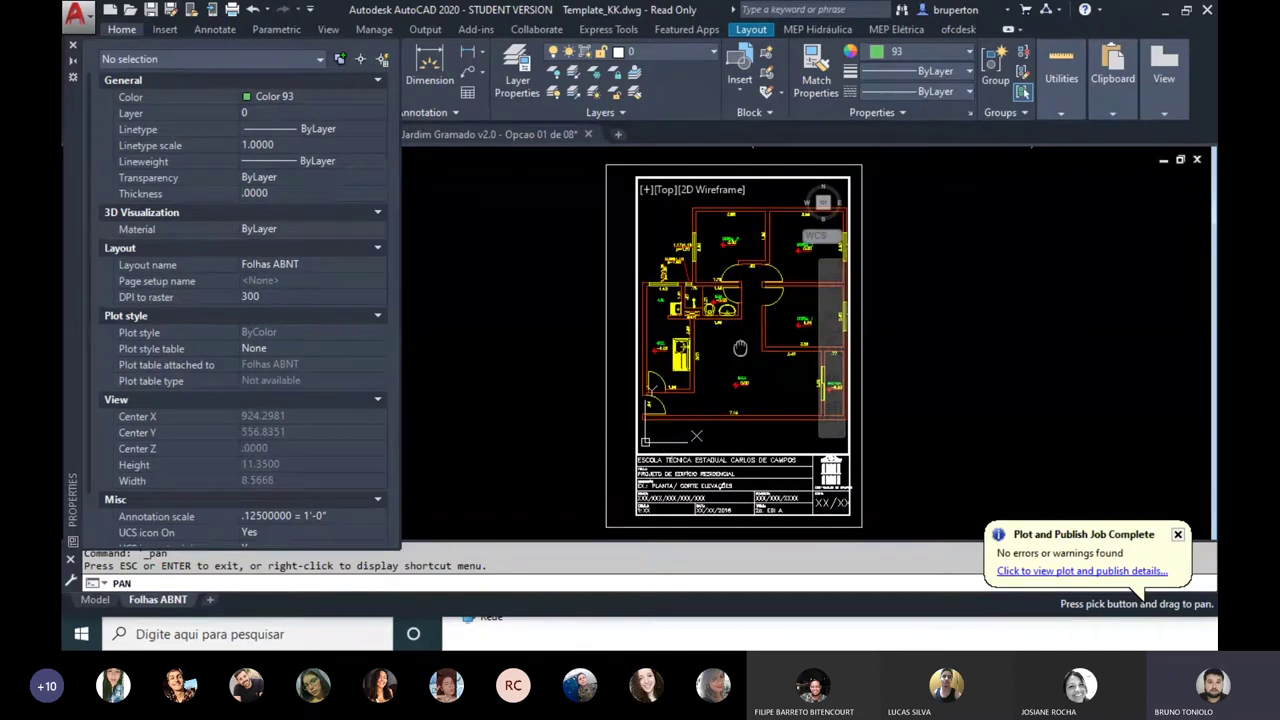
key("Escape")
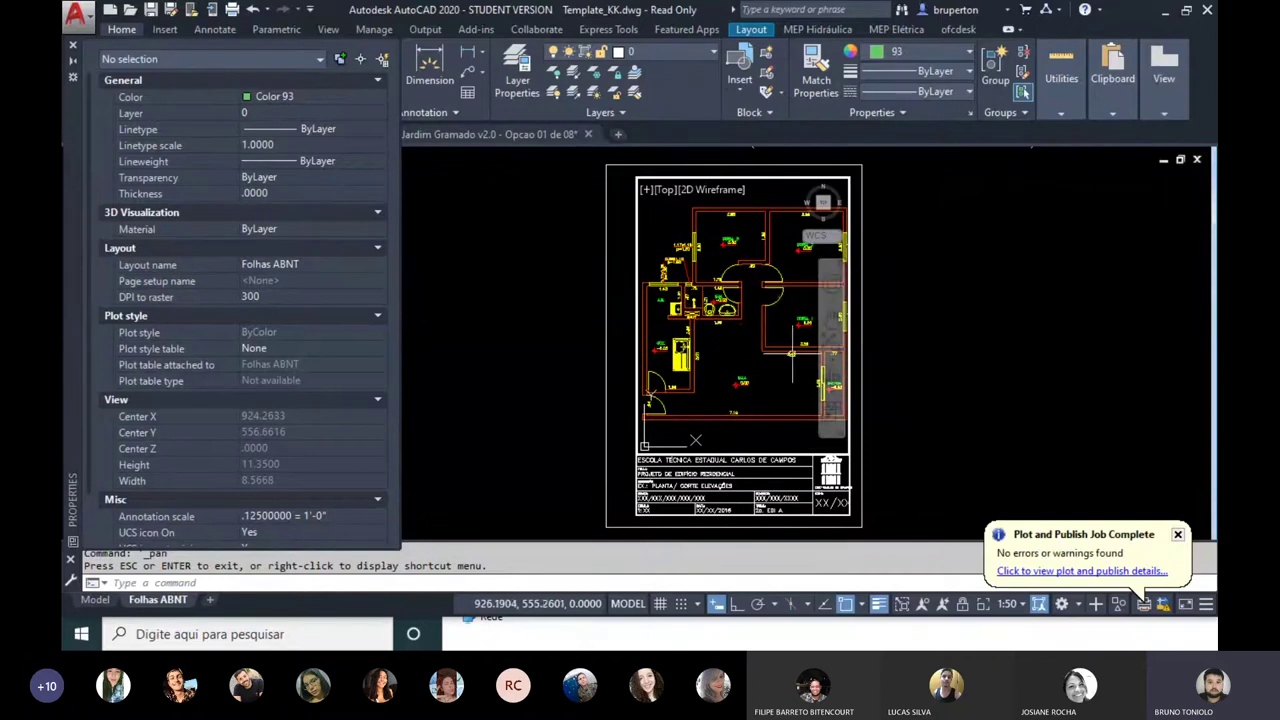
Step: Lock the viewport so its framing of the floor plan cannot change
left_click(965, 608)
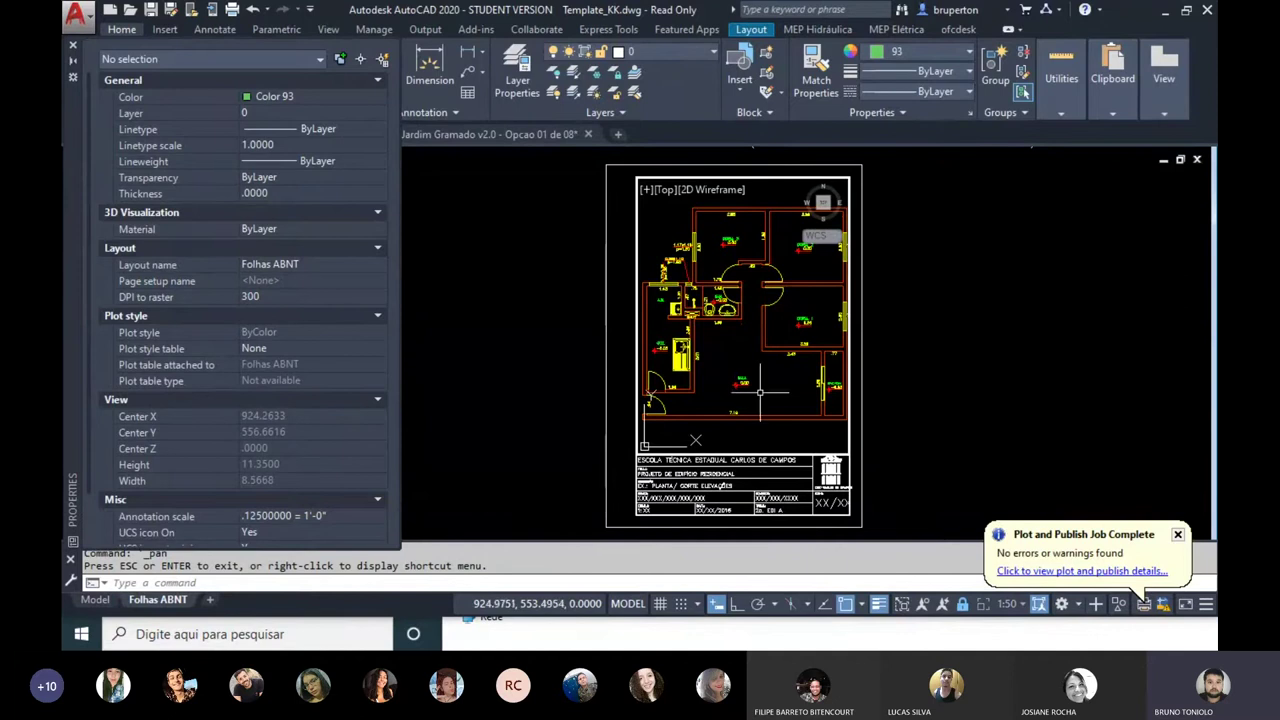
scroll(770, 290, "up", 2)
scroll(757, 266, "up", 4)
scroll(757, 266, "down", 2)
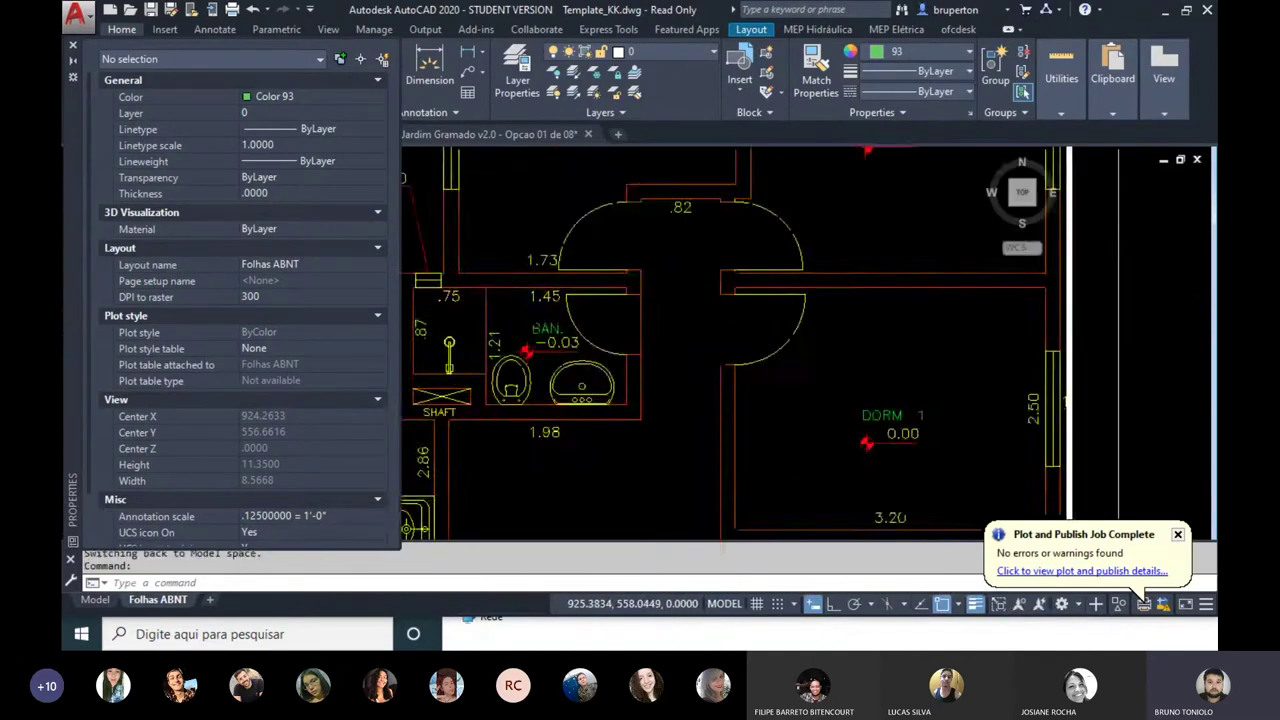
scroll(757, 266, "up", 1)
scroll(757, 266, "up", 2)
scroll(757, 266, "down", 2)
scroll(757, 266, "down", 3)
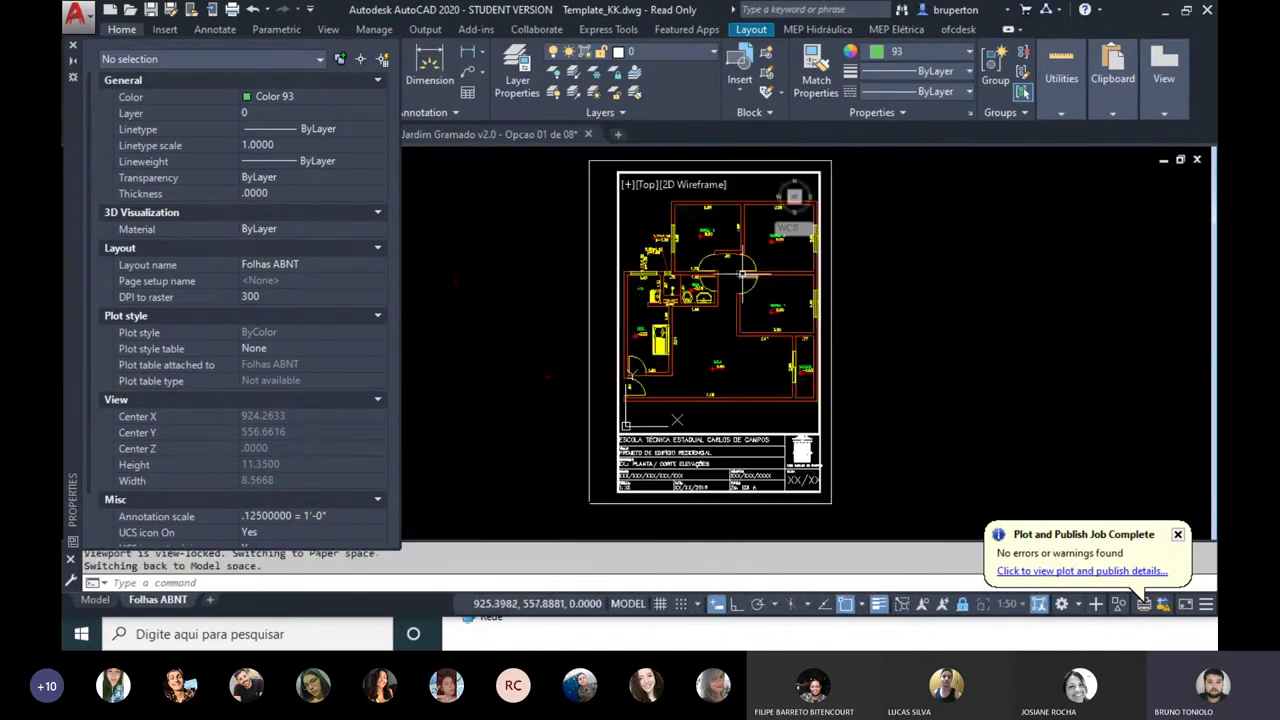
scroll(757, 266, "up", 1)
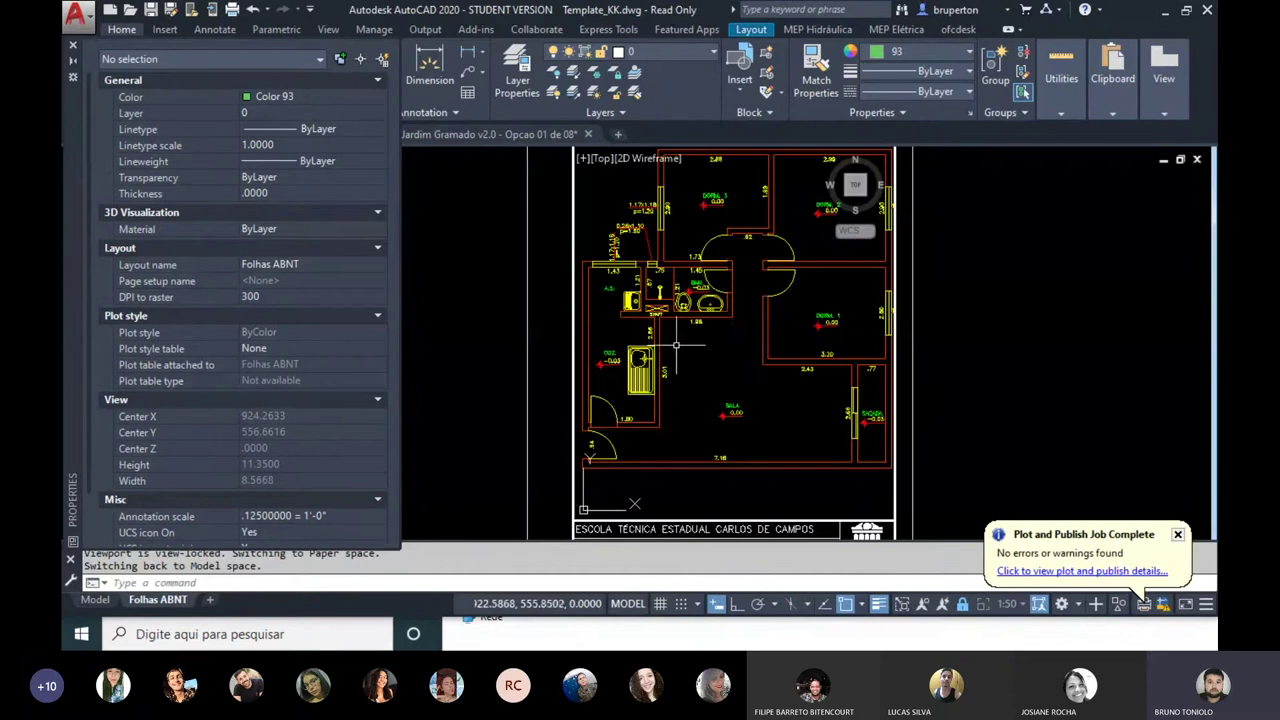
Step: Close the Properties palette and switch to the Model tab to view the plan
double_click(1006, 318)
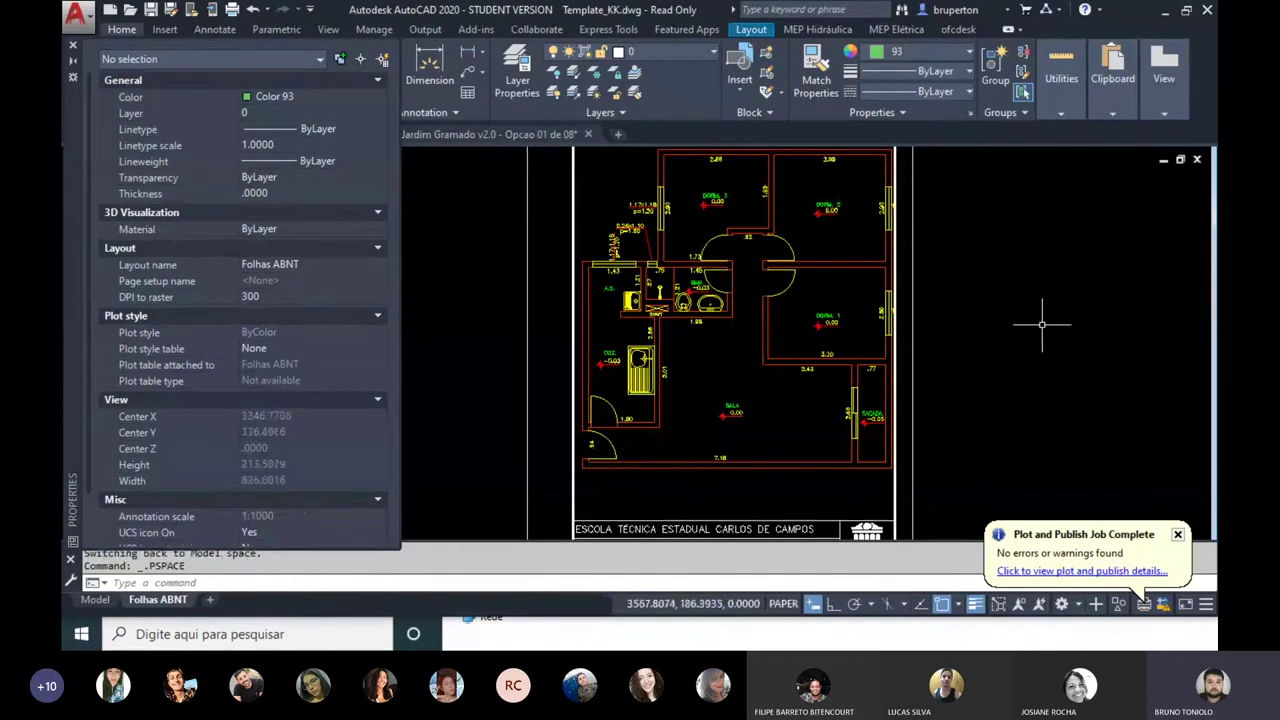
left_click(72, 45)
double_click(845, 319)
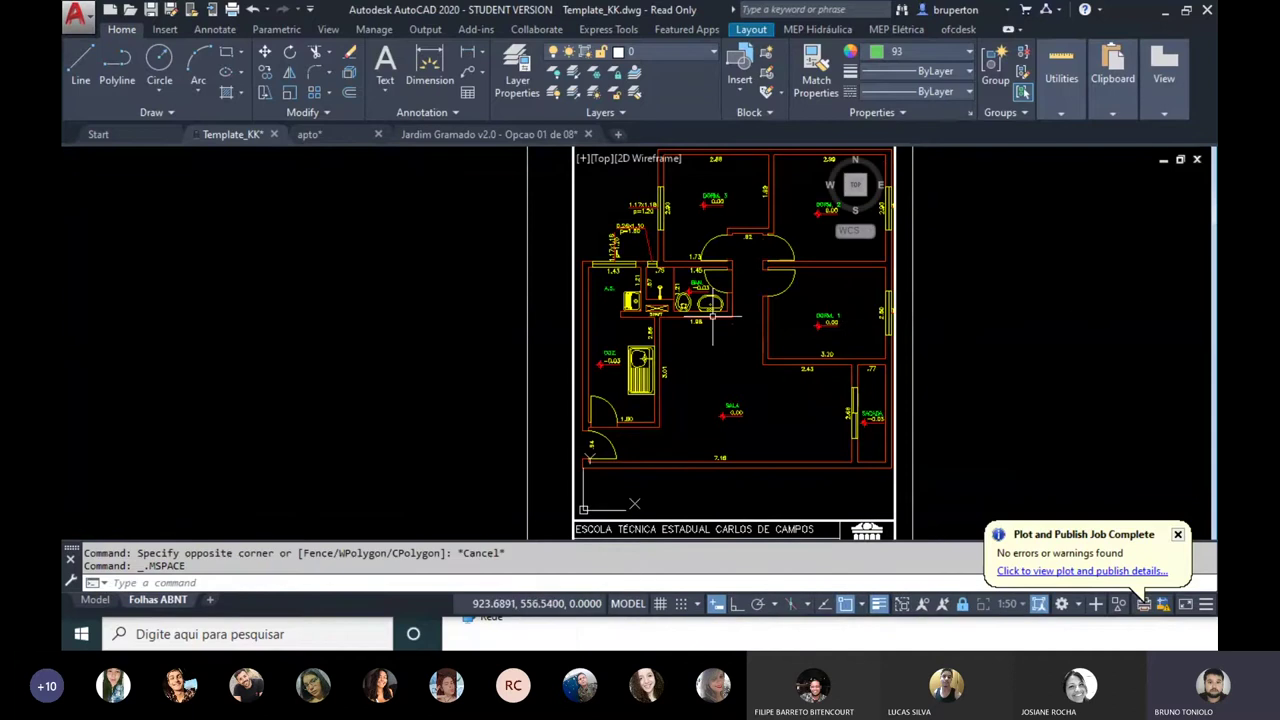
middle_click_drag(754, 266, 722, 286)
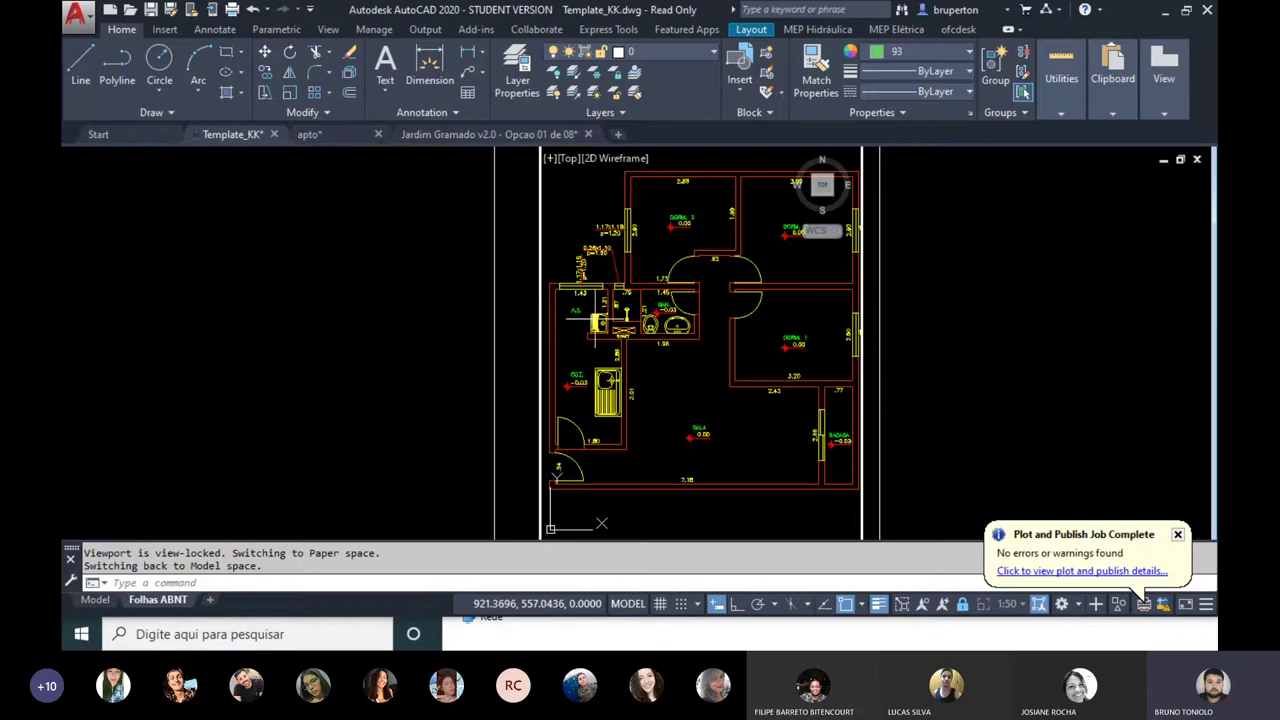
double_click(937, 312)
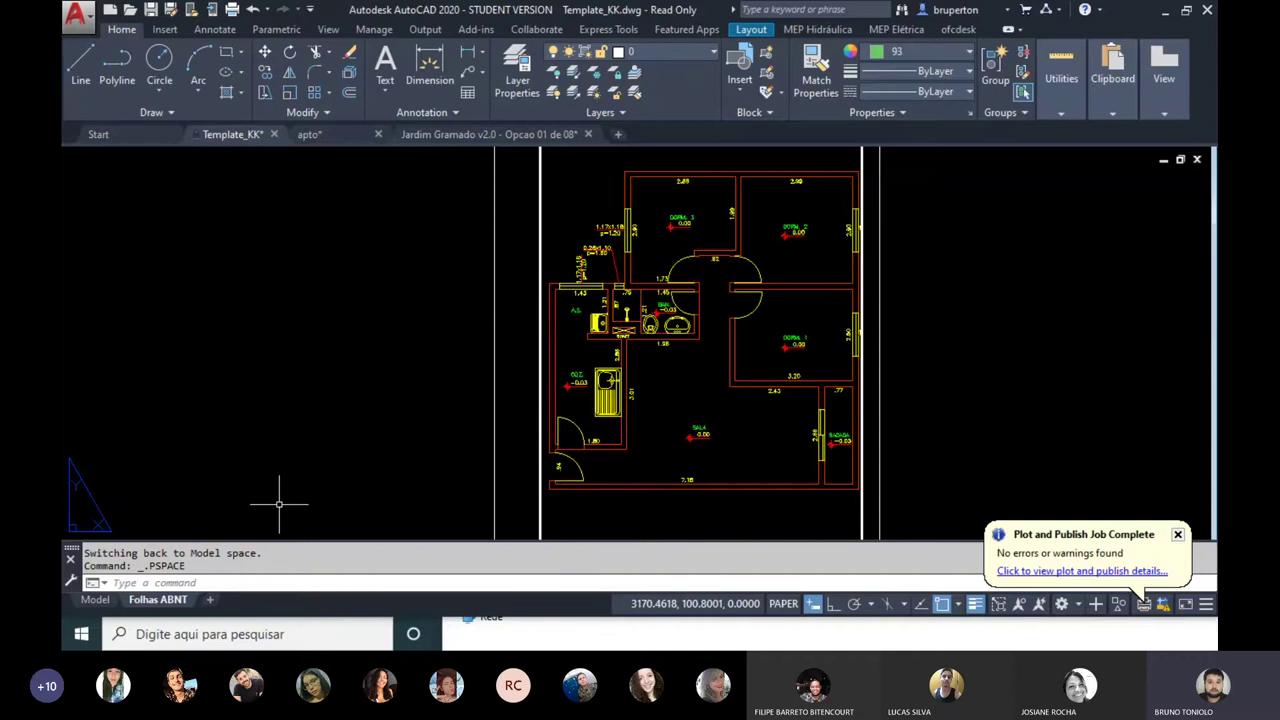
double_click(635, 418)
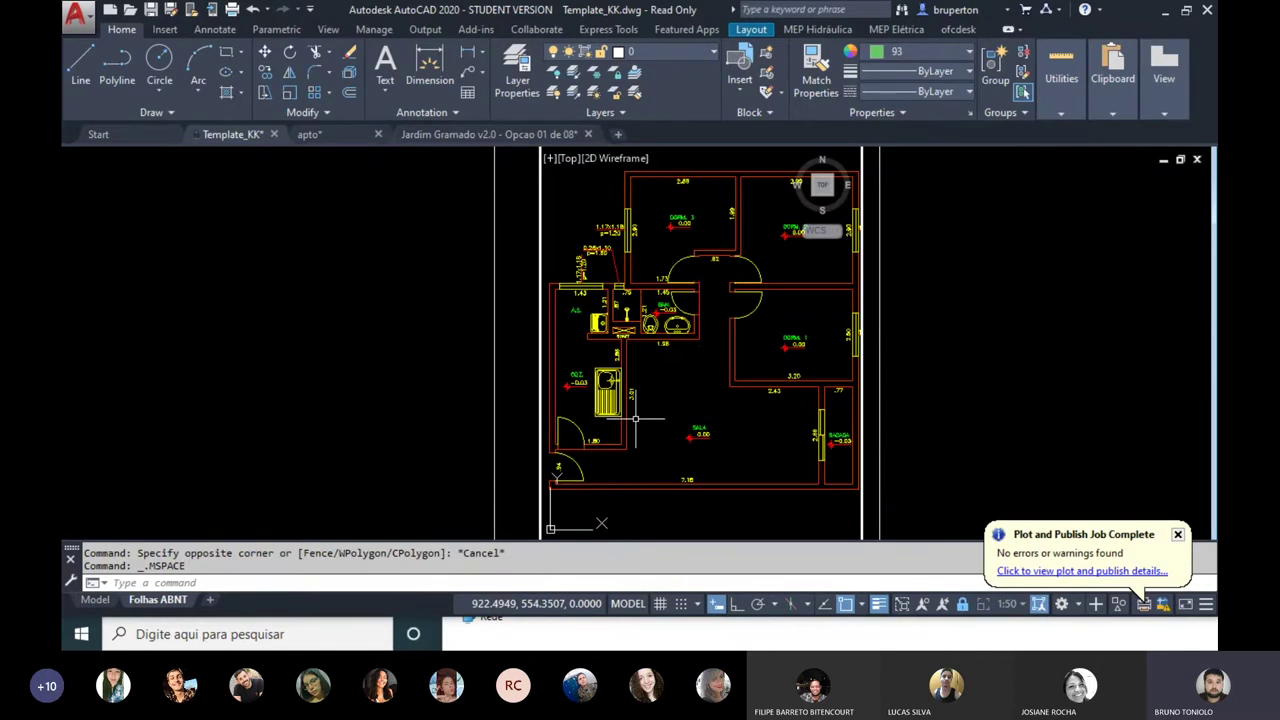
left_click(95, 599)
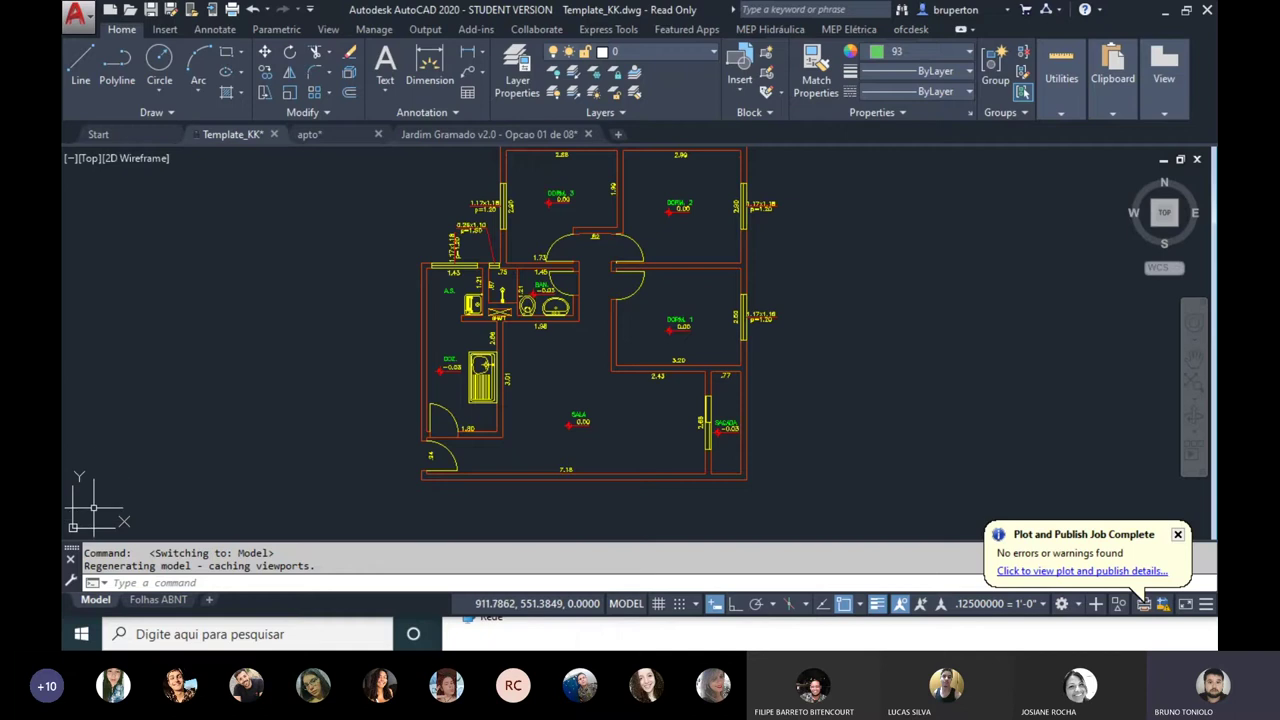
Step: Return to the Folhas ABNT layout and switch back to paper space with PS
left_click(158, 599)
middle_click_drag(772, 311, 772, 226)
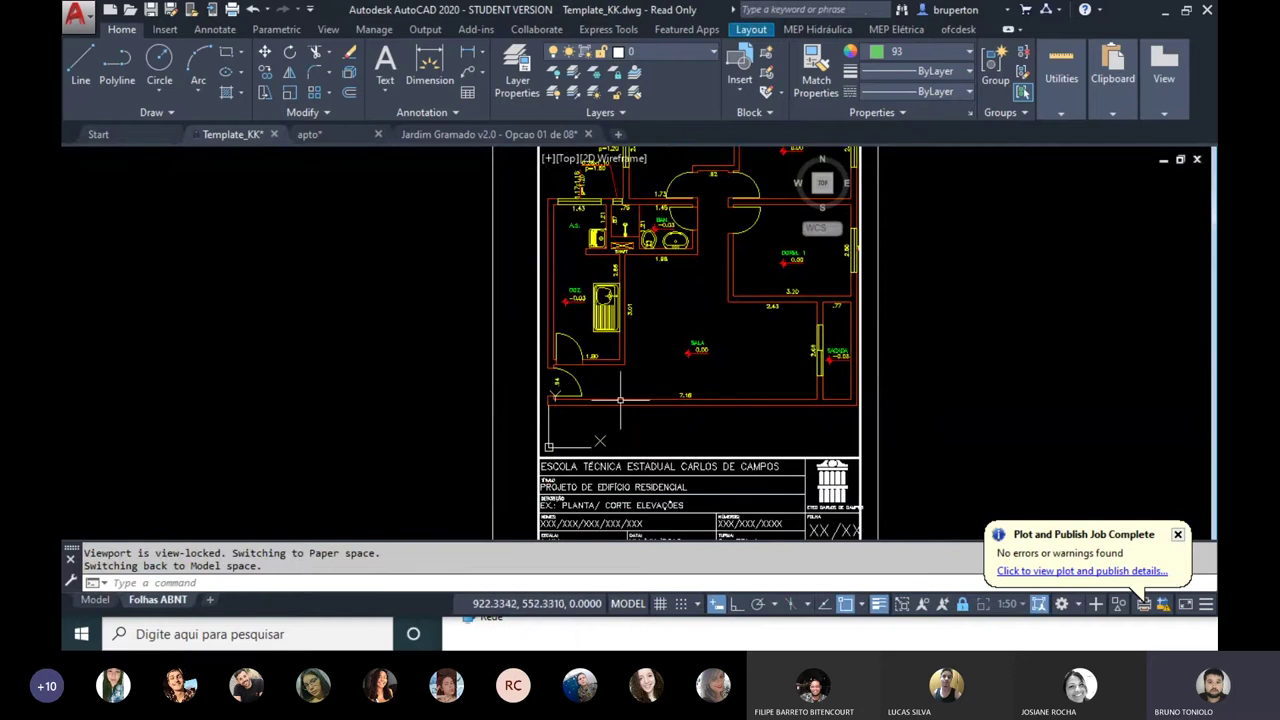
double_click(380, 311)
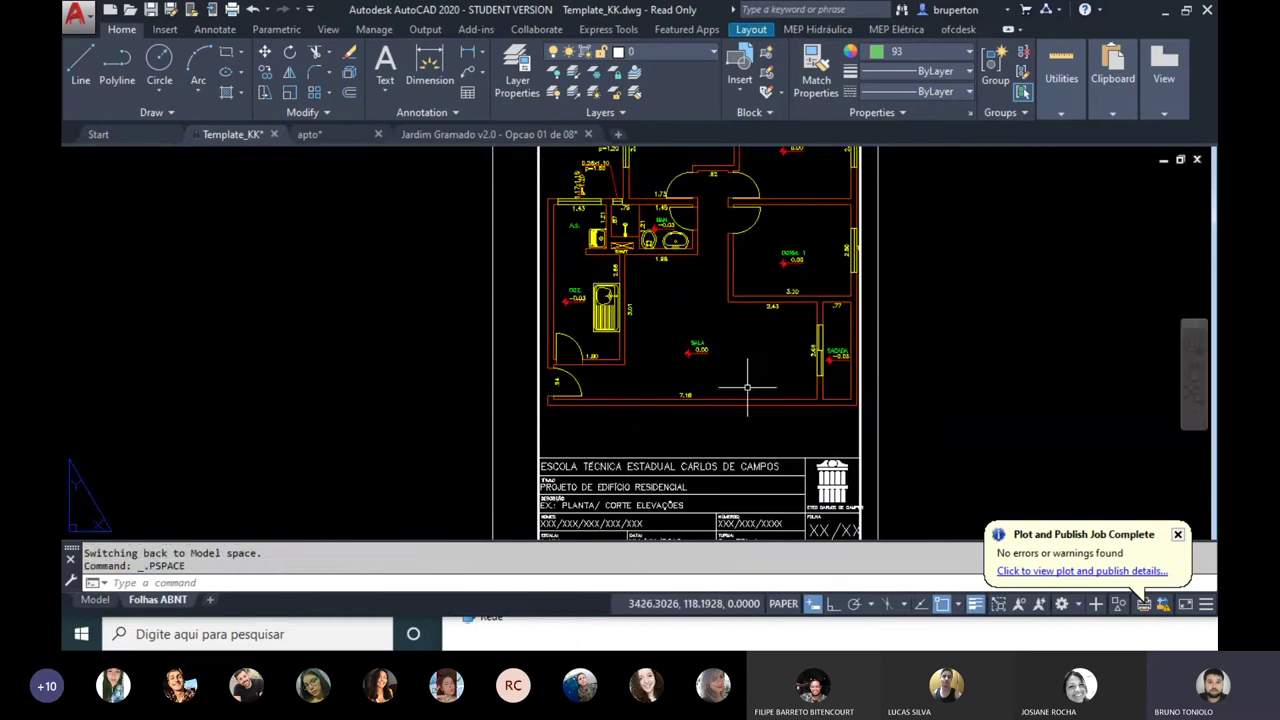
double_click(738, 343)
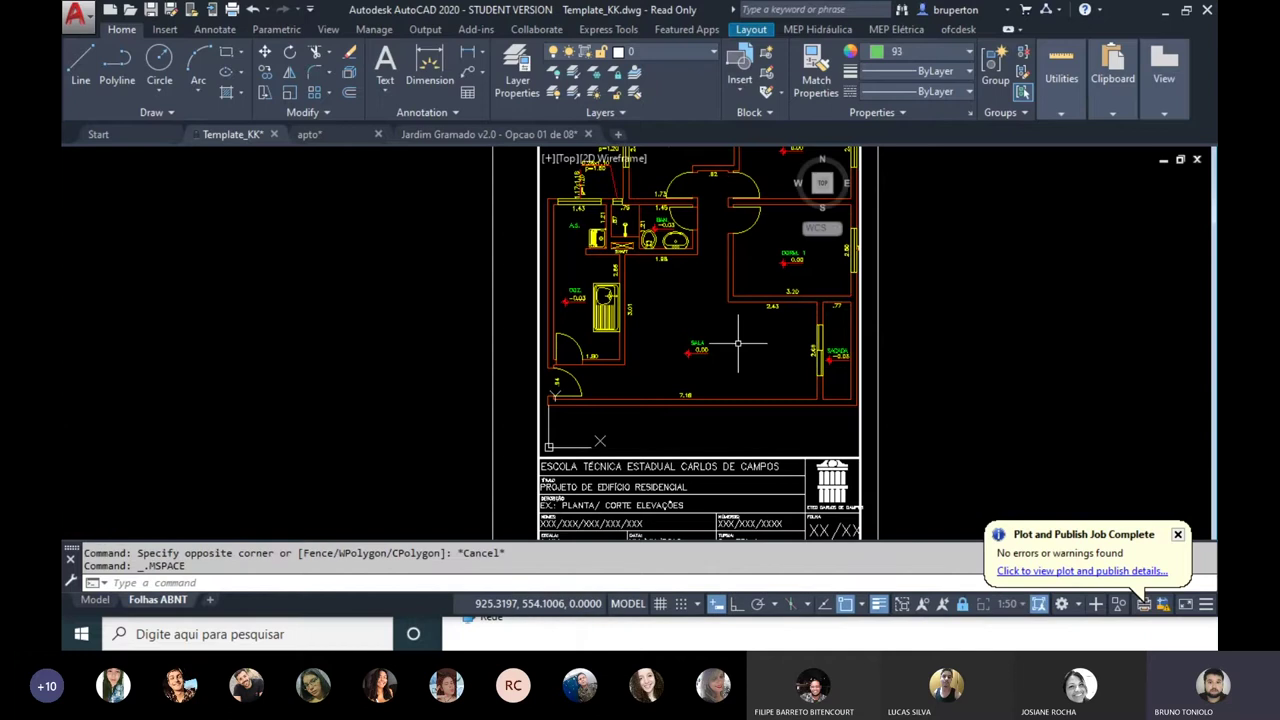
type("PS")
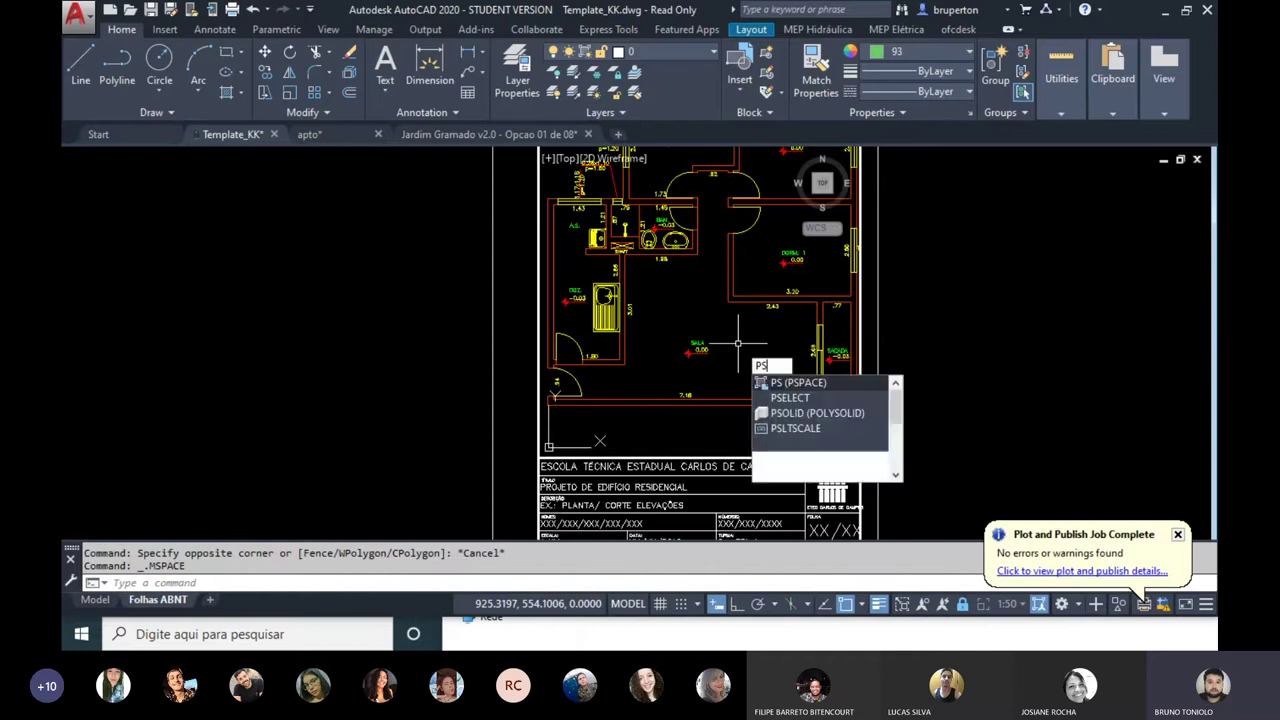
key("Return")
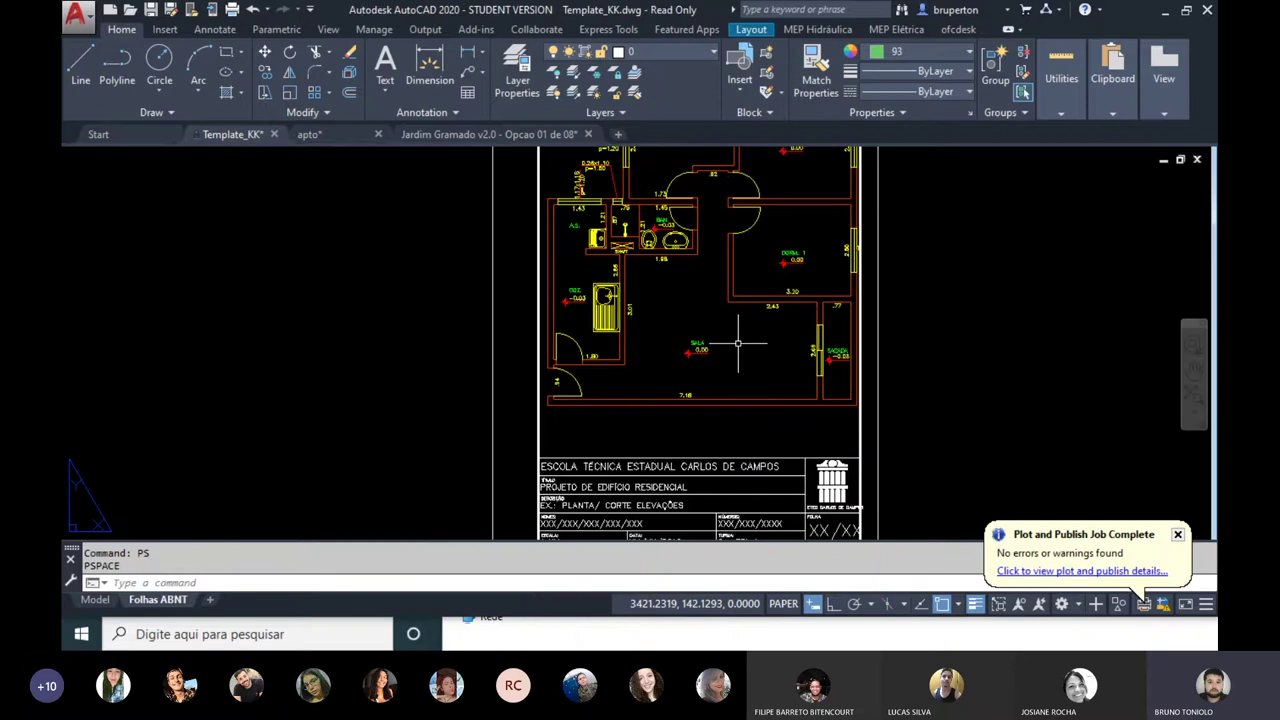
Step: Bring the A0 (1189x841) sheet with the template drawings into view
middle_click_drag(786, 258, 712, 292)
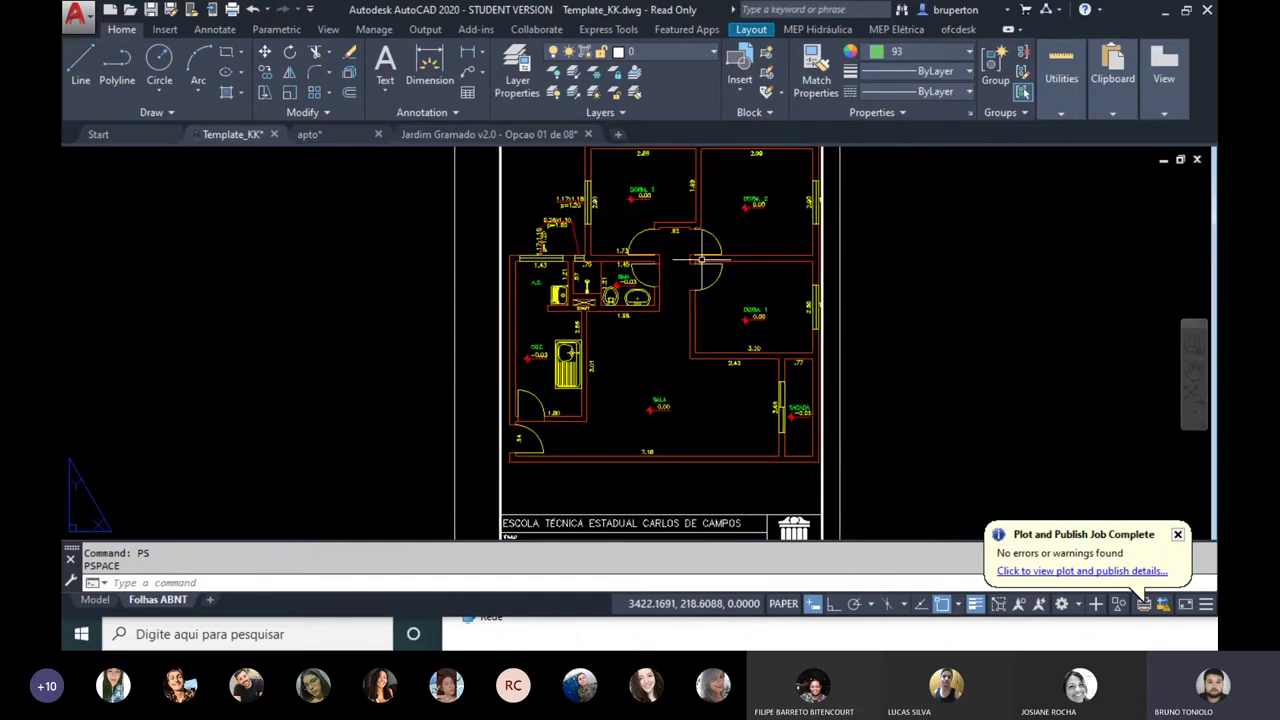
scroll(686, 213, "down", 3)
middle_click_drag(448, 288, 697, 296)
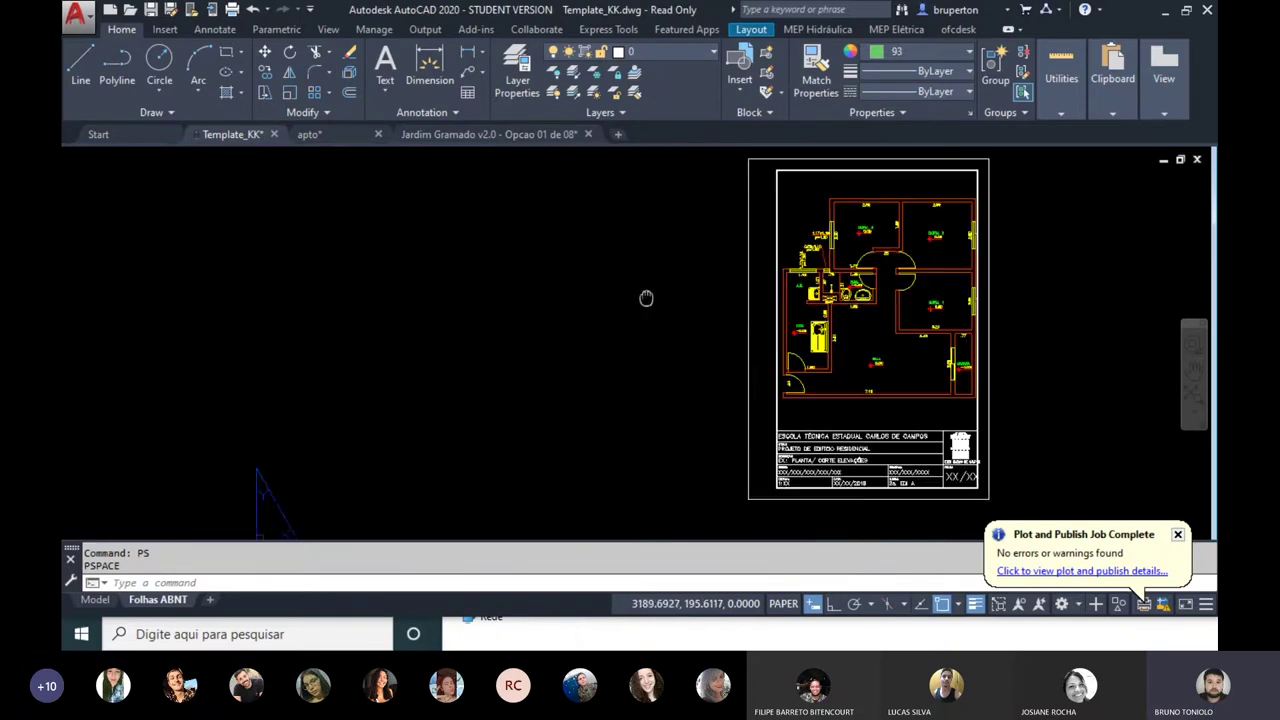
scroll(697, 296, "down", 3)
scroll(494, 306, "up", 3)
middle_click_drag(614, 323, 700, 423)
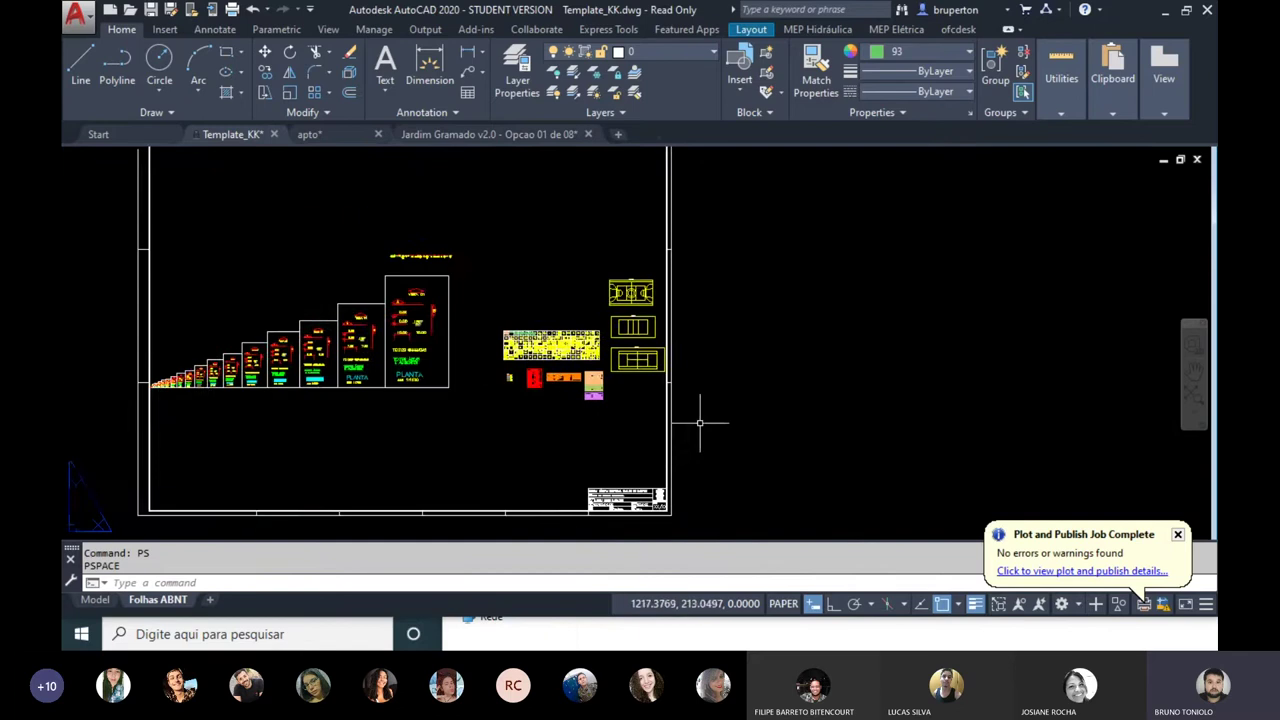
scroll(463, 295, "up", 2)
middle_click_drag(615, 442, 605, 380)
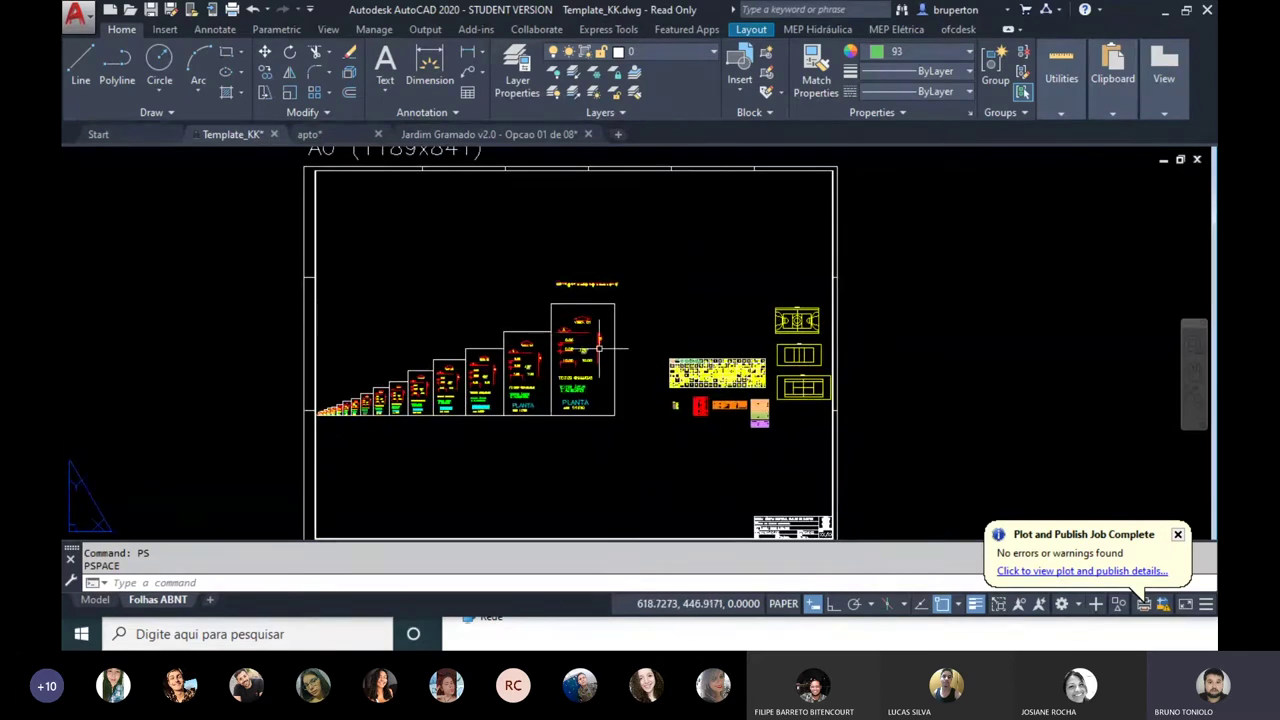
middle_click_drag(629, 336, 583, 326)
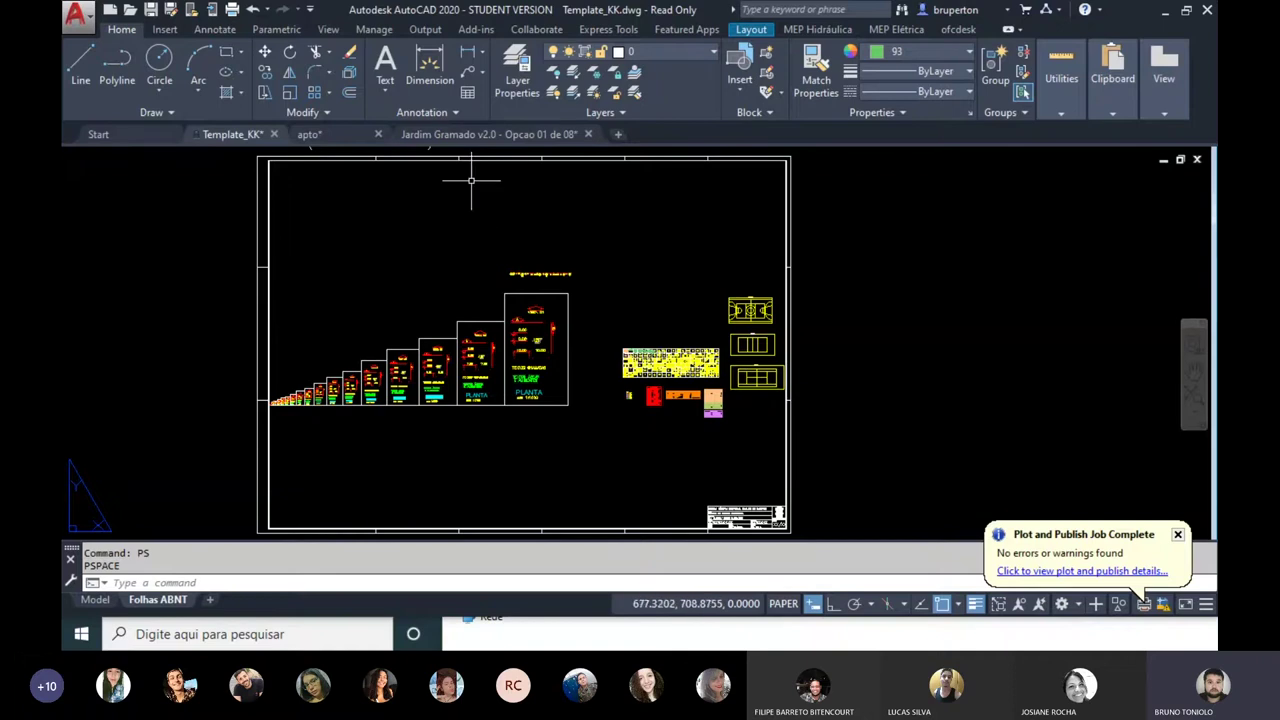
Step: In the Jardim Gramado drawing, erase both lines of the thick red X
left_click(393, 137)
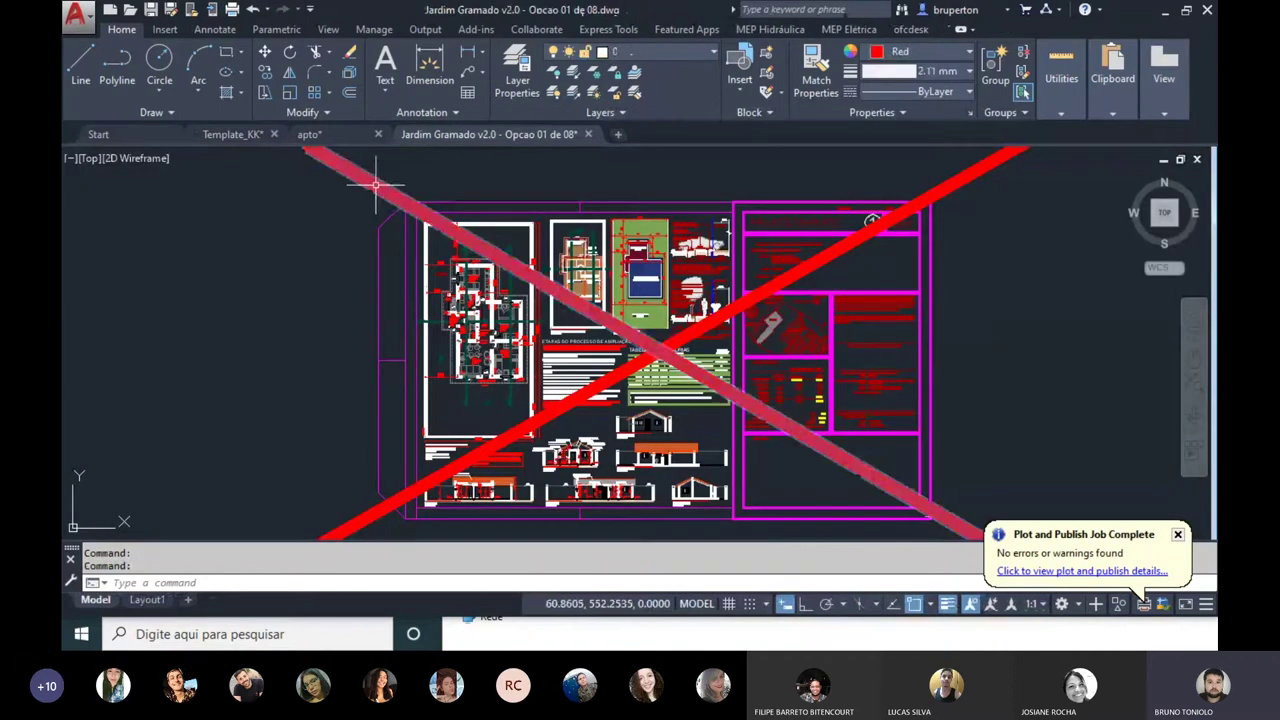
left_click(355, 185)
key("Delete")
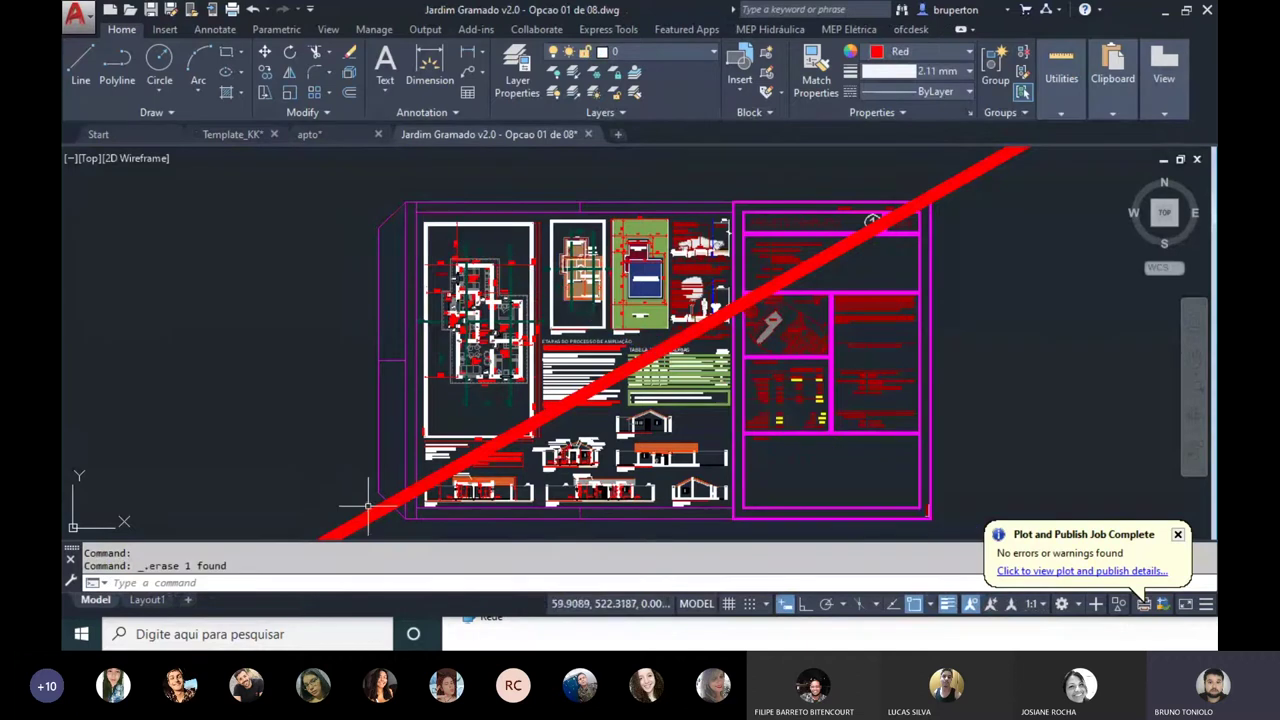
left_click(420, 470)
left_click(518, 260)
key("Delete")
scroll(440, 230, "up", 2)
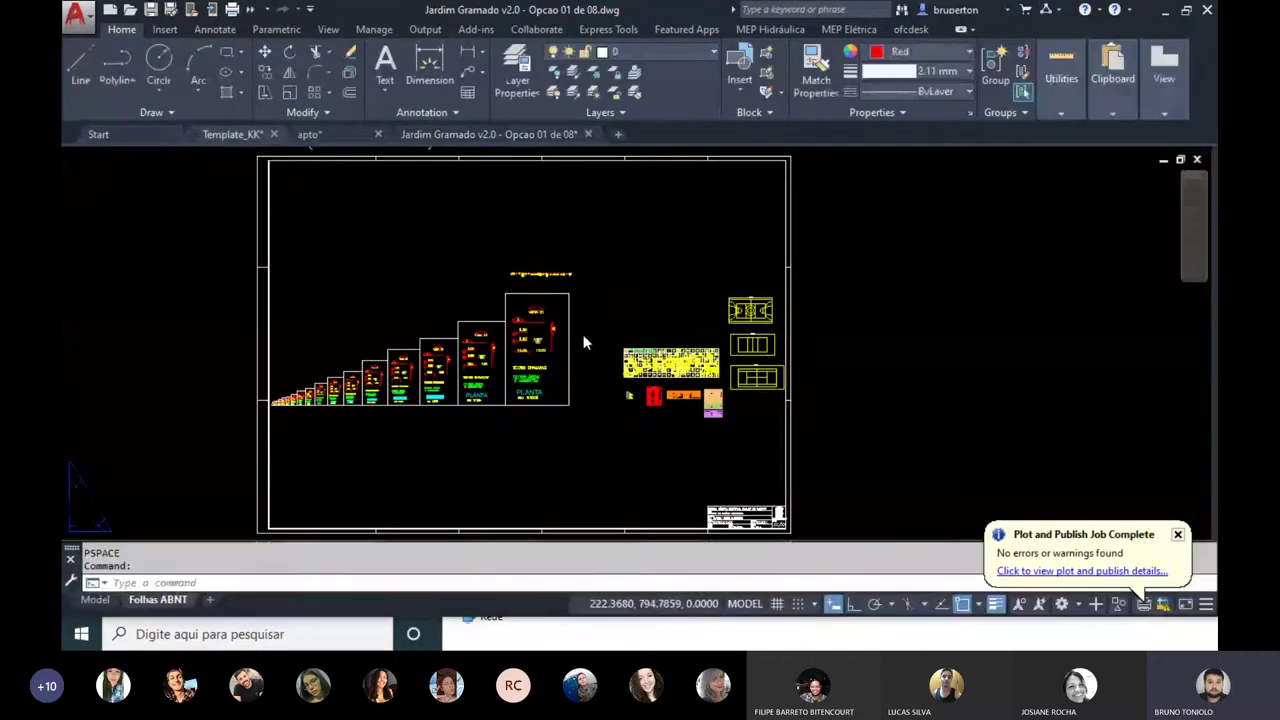
Step: Begin a window selection around the floor plan on the left
key("ctrl+Tab")
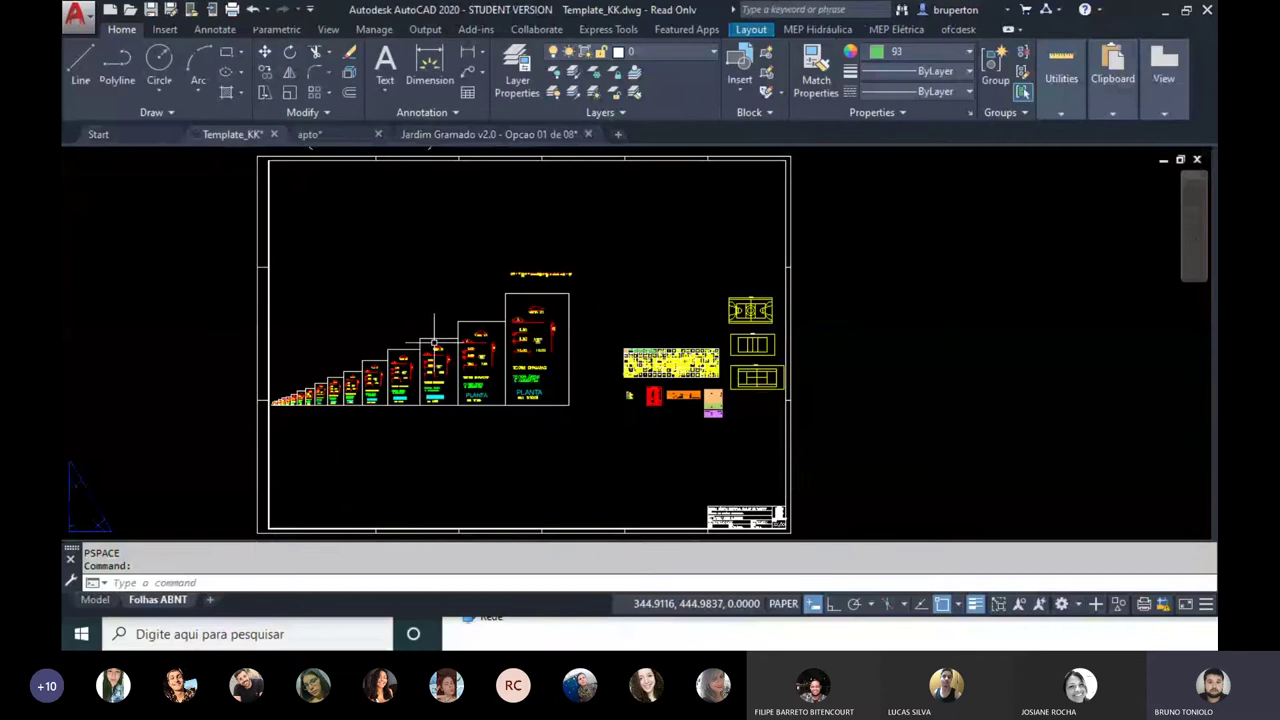
key("ctrl+Tab")
key("ctrl+Tab")
scroll(425, 203, "down", 2)
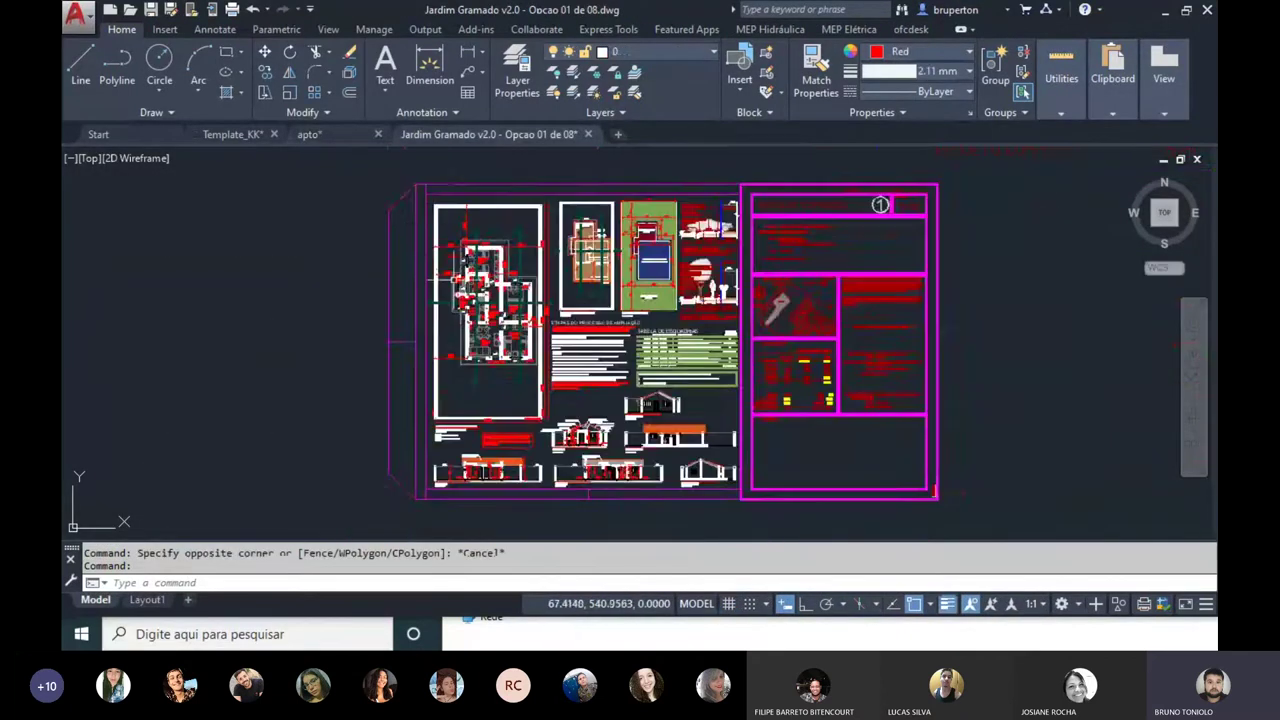
scroll(425, 203, "up", 3)
left_click(425, 197)
scroll(425, 197, "down", 2)
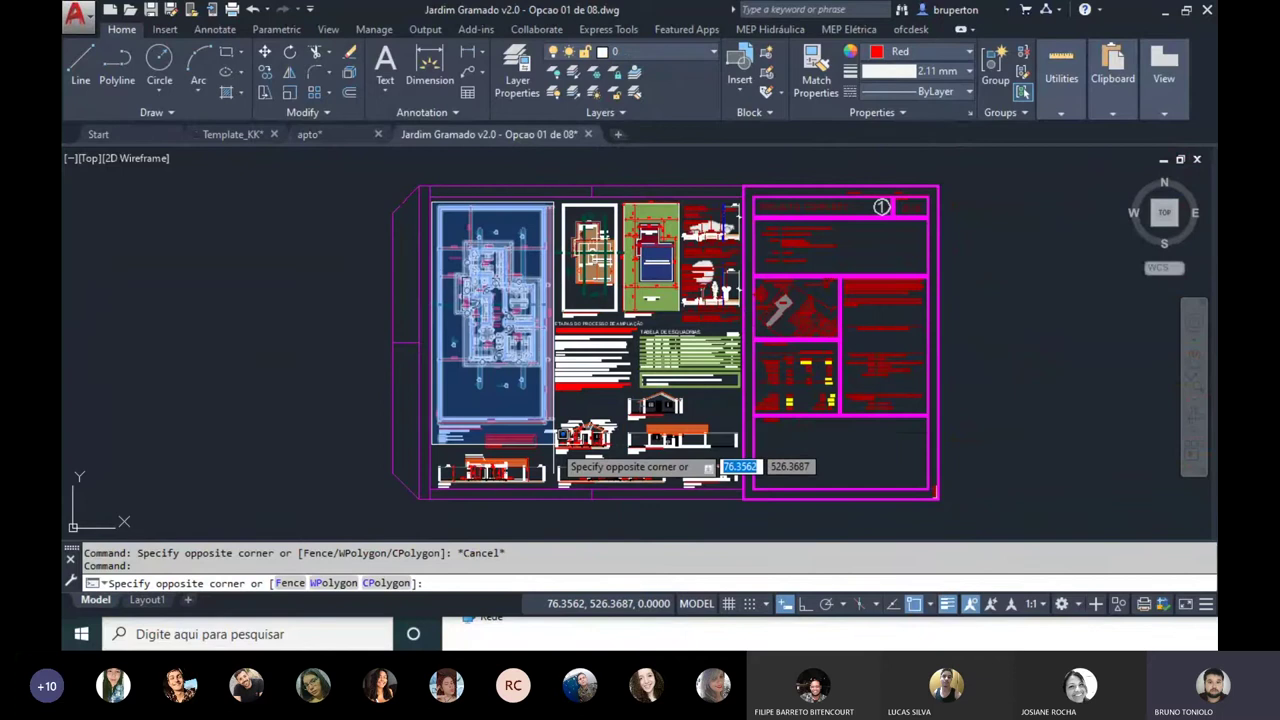
Step: Window-select the residence plan and the CORTE A and CORTE B sections
left_click(556, 446)
scroll(614, 404, "up", 2)
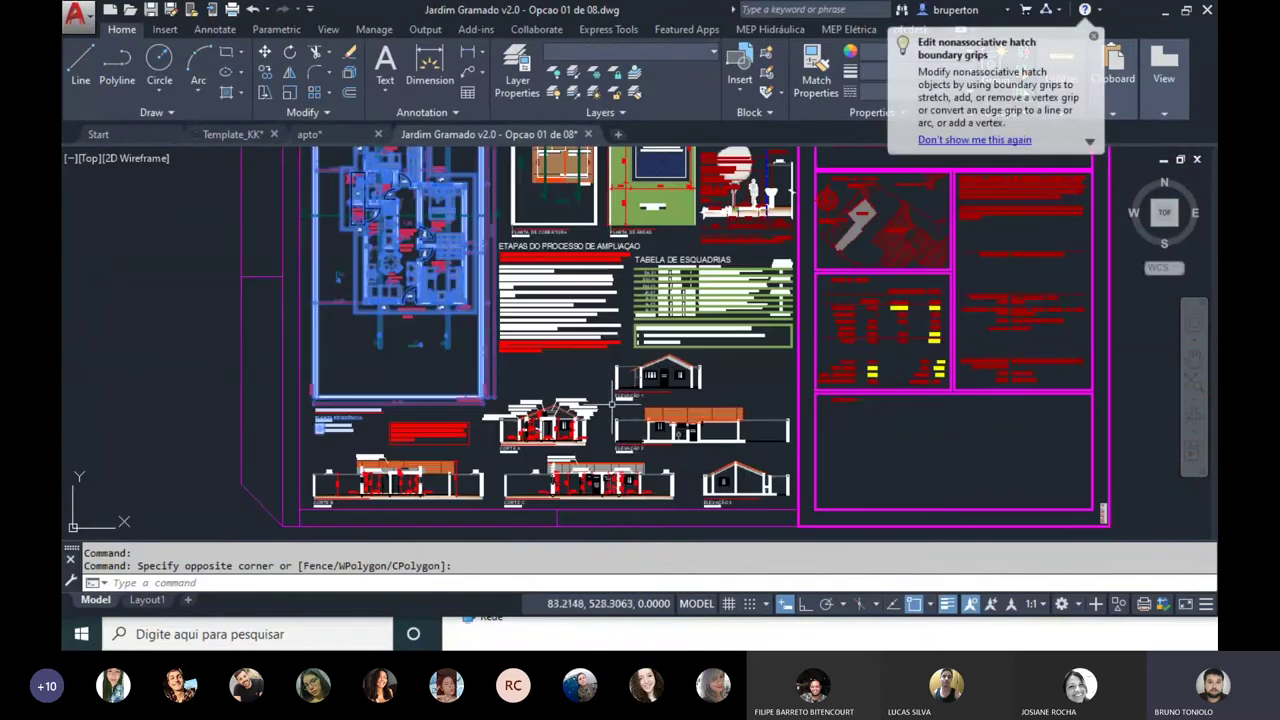
scroll(609, 392, "up", 2)
scroll(605, 360, "up", 1)
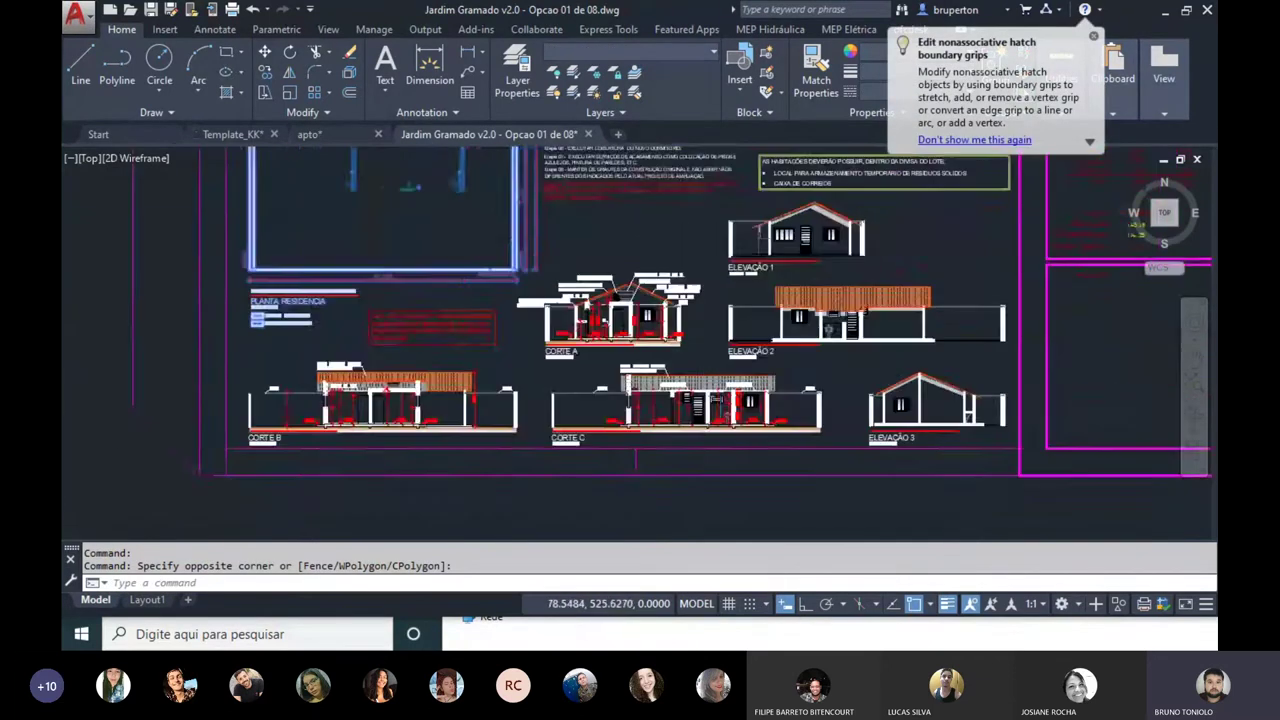
scroll(600, 318, "up", 2)
middle_click_drag(598, 312, 596, 348)
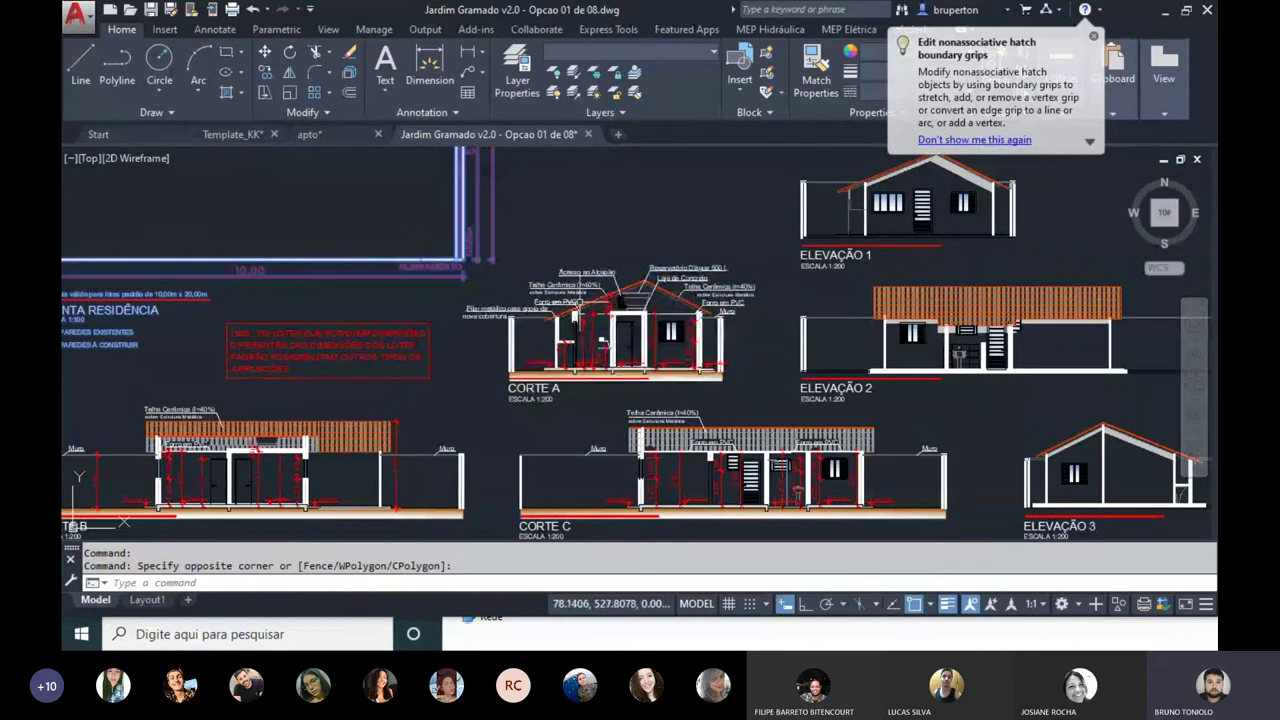
left_click(574, 300)
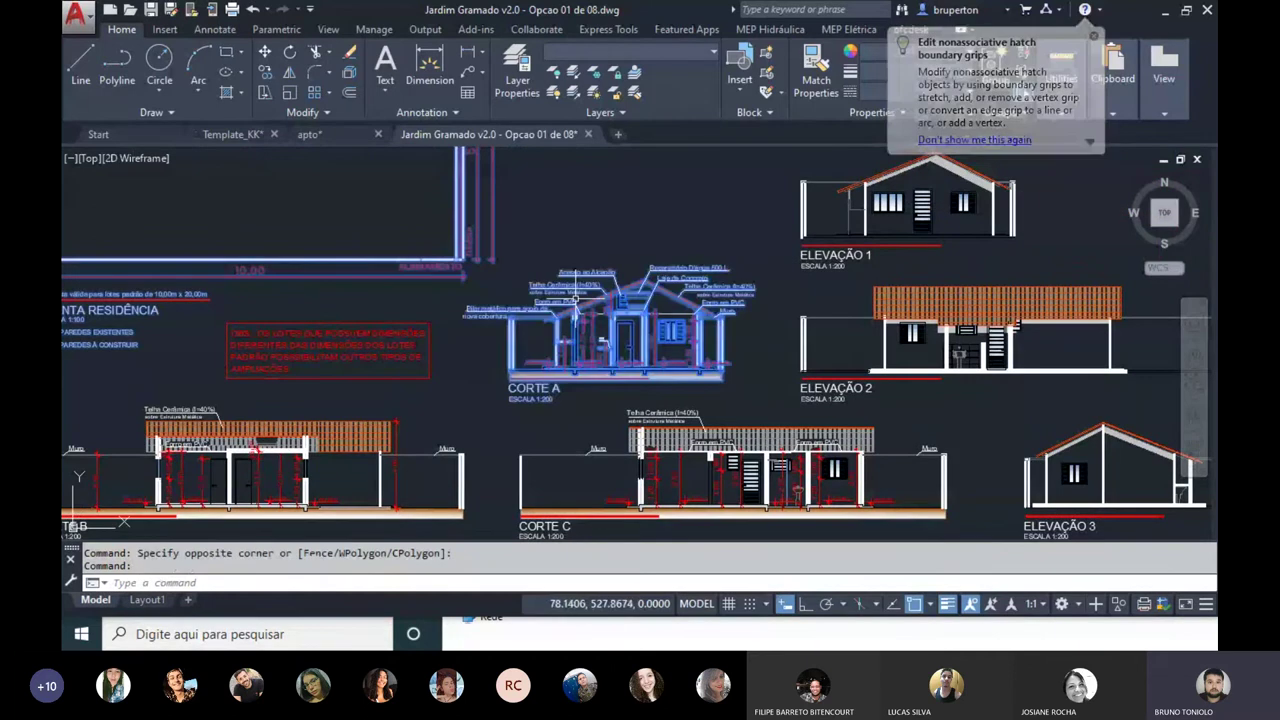
middle_click_drag(575, 299, 815, 234)
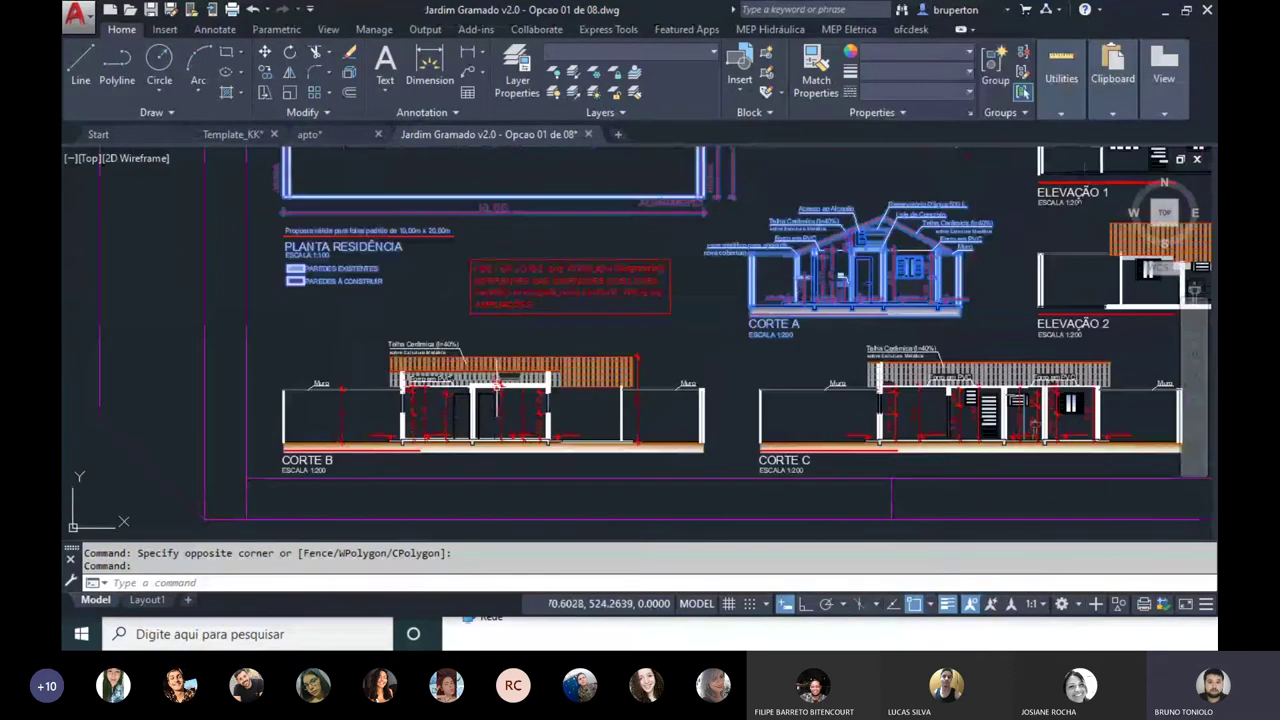
left_click(262, 320)
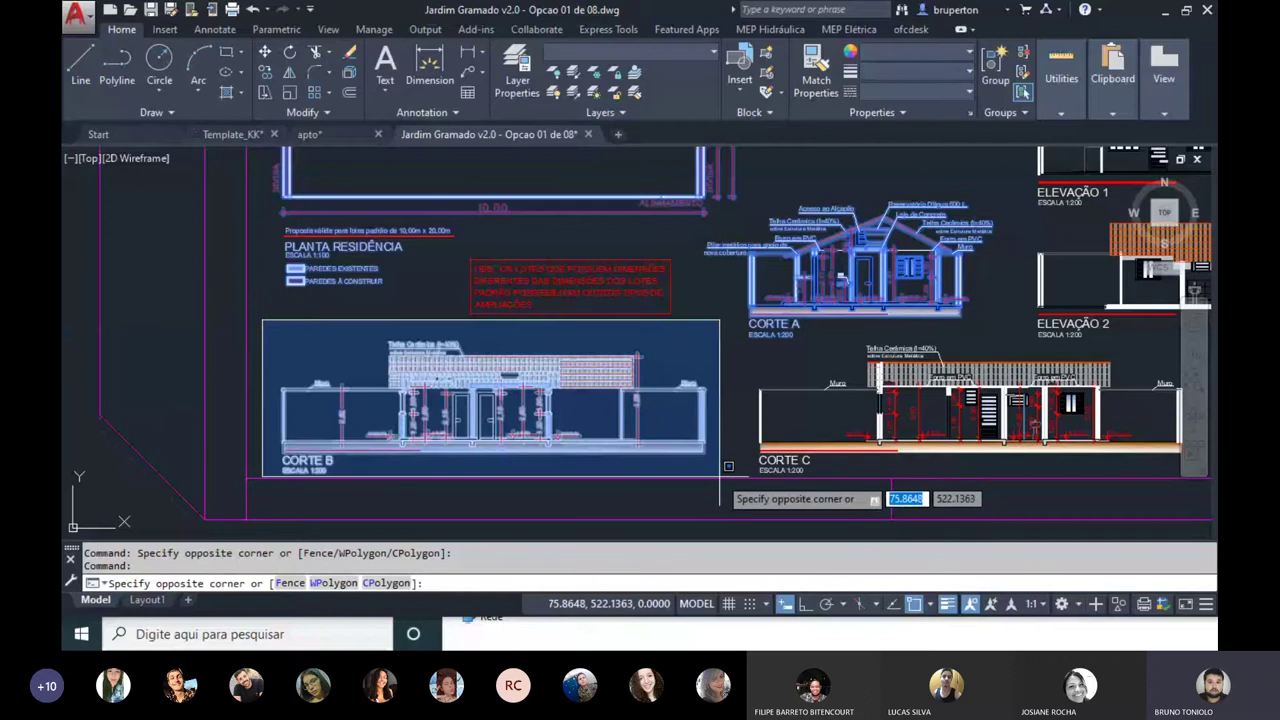
left_click(717, 467)
Step: Add the three elevations to the selection
scroll(453, 390, "down", 5)
scroll(560, 260, "up", 3)
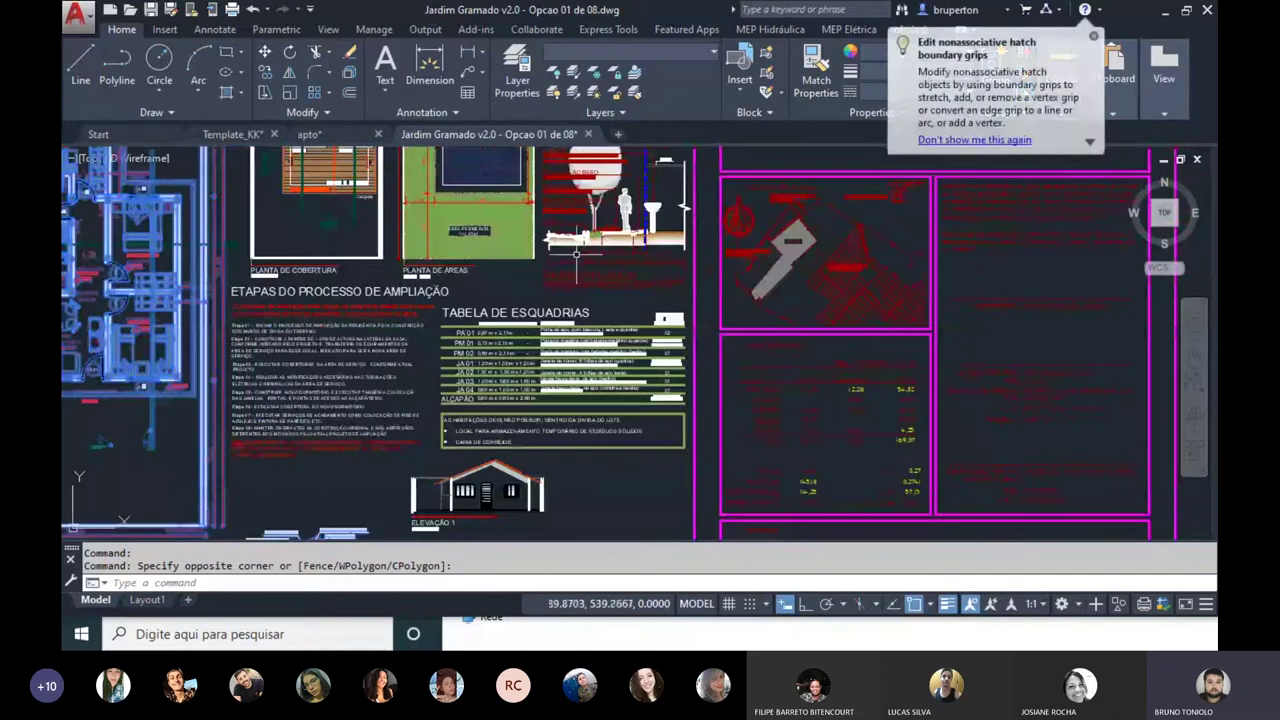
scroll(550, 260, "up", 3)
scroll(550, 260, "up", 3)
scroll(550, 260, "down", 2)
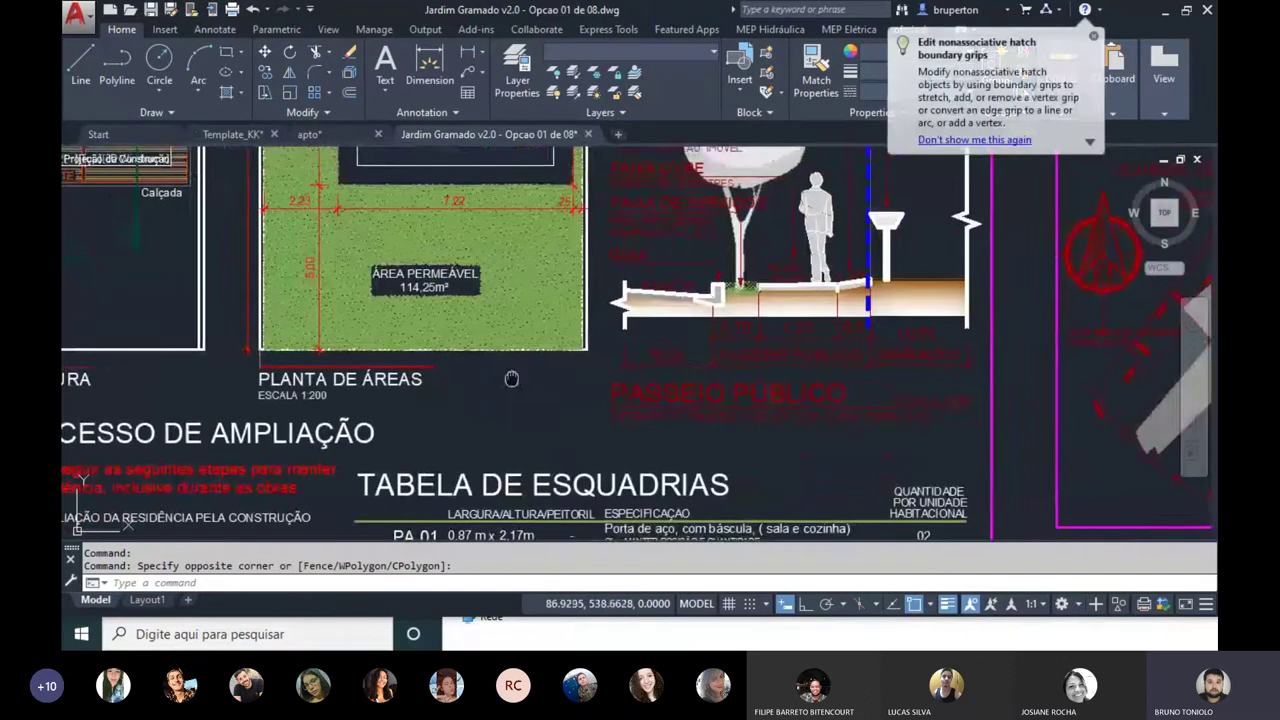
scroll(600, 400, "down", 2)
middle_click_drag(700, 431, 640, 410)
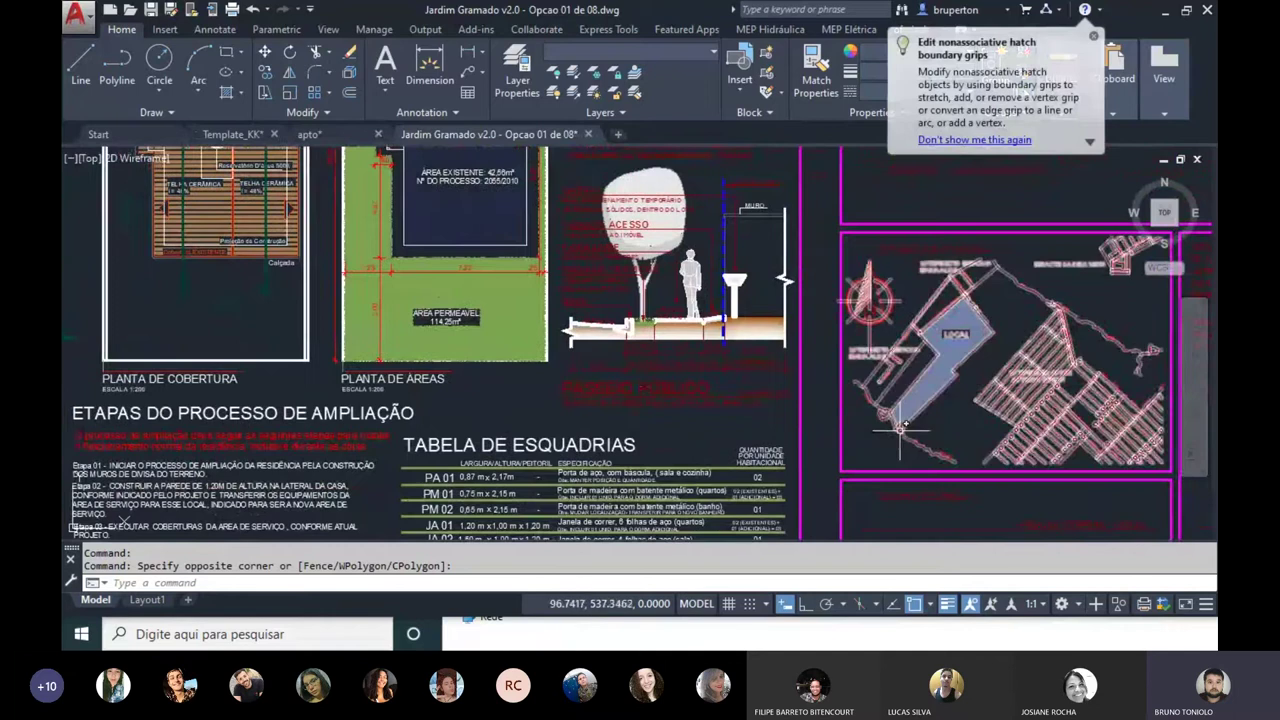
mouse_move(451, 418)
middle_mouse_down()
mouse_move(381, 383)
mouse_move(640, 300)
middle_mouse_up()
scroll(640, 300, "up", 1)
scroll(648, 295, "up", 1)
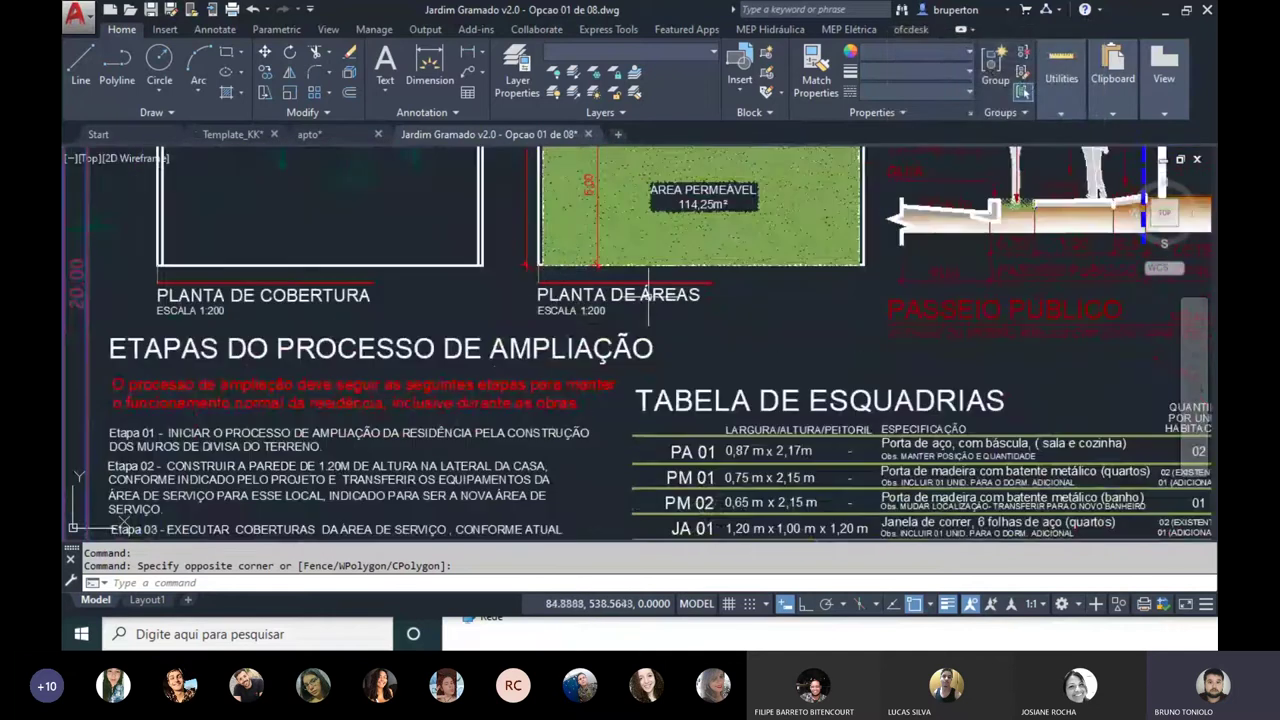
scroll(590, 275, "down", 5)
scroll(585, 300, "up", 1)
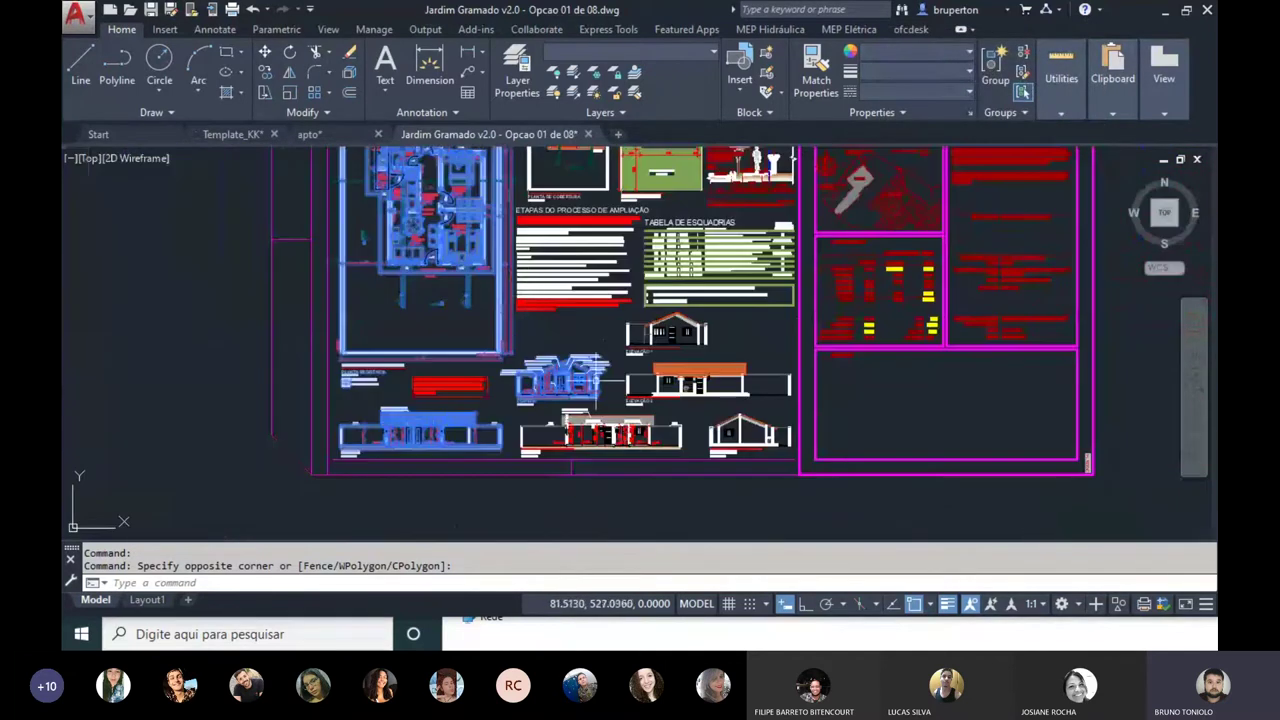
scroll(580, 320, "up", 1)
scroll(579, 324, "up", 1)
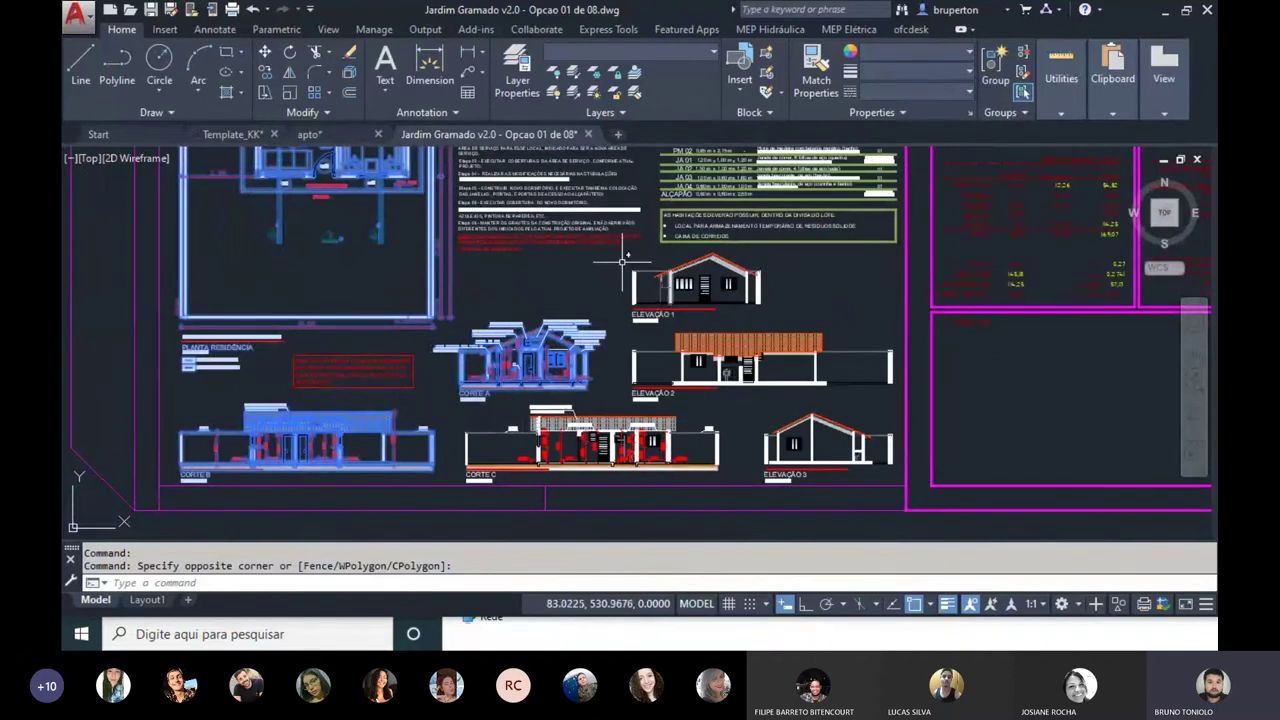
left_click(924, 479)
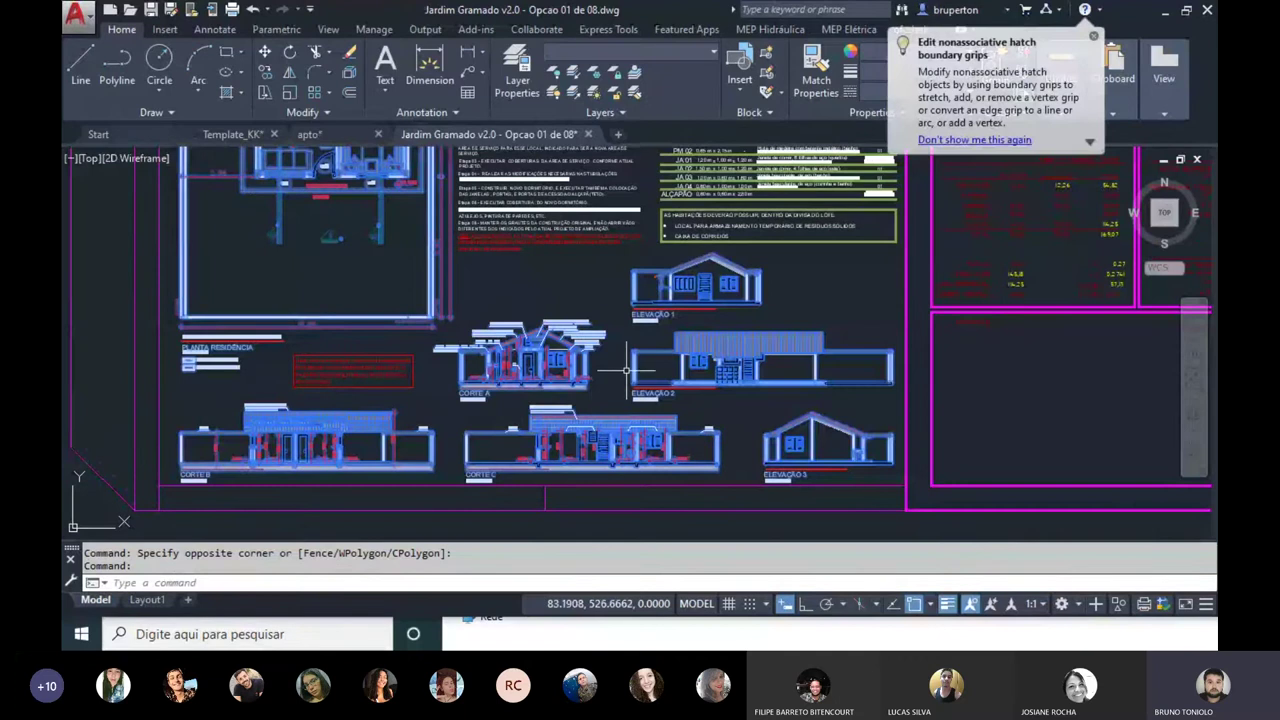
Step: Copy the 590 selected objects and bring up the Template_KK drawing
scroll(601, 348, "down", 2)
scroll(543, 352, "down", 1)
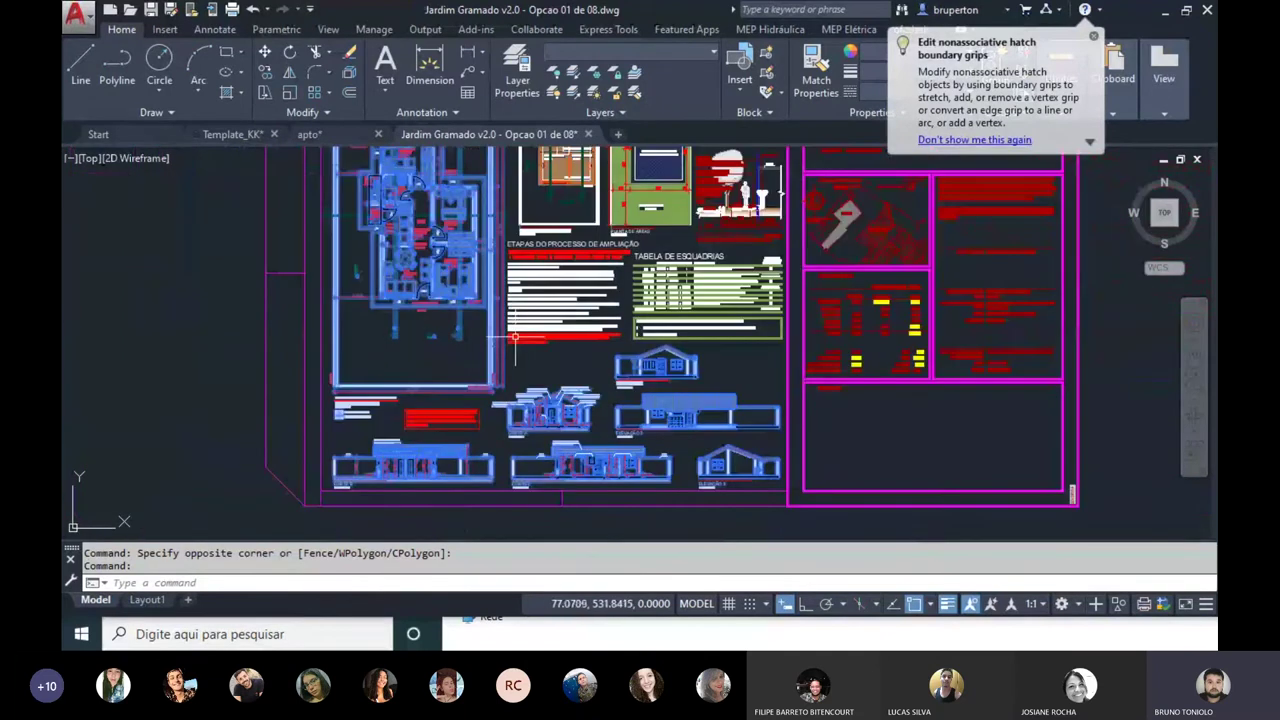
key("ctrl+c")
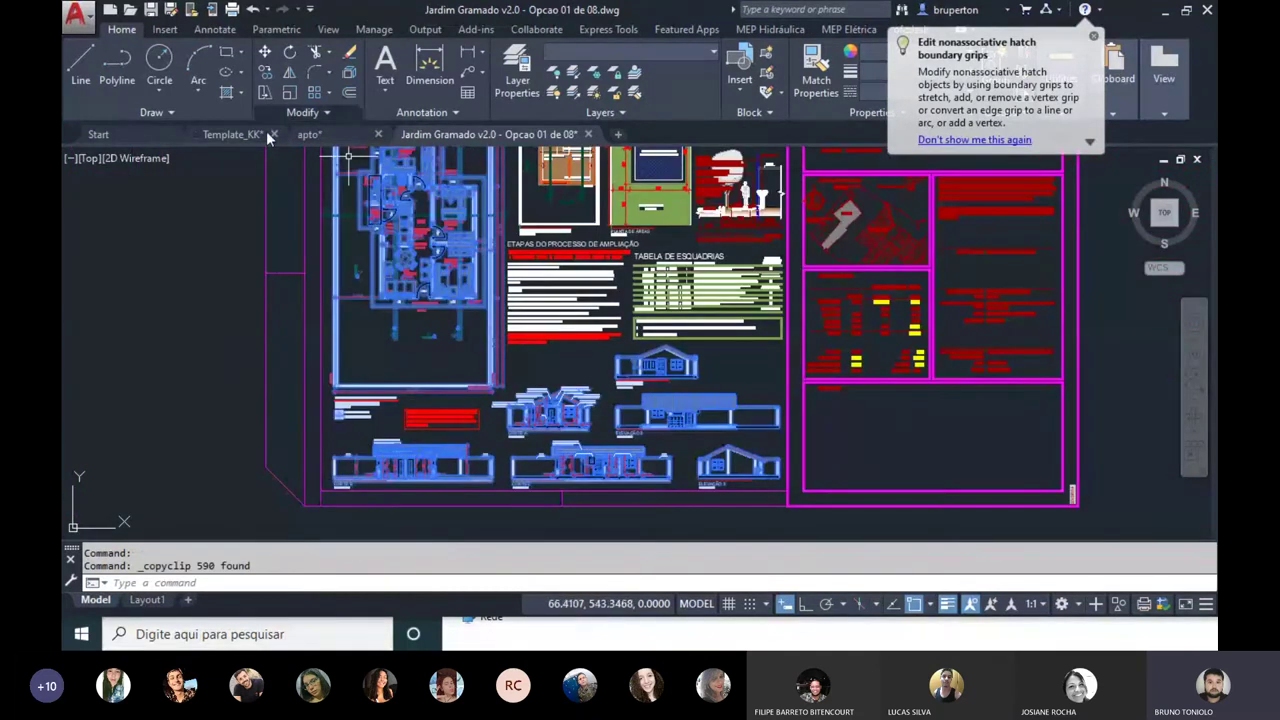
left_click(262, 133)
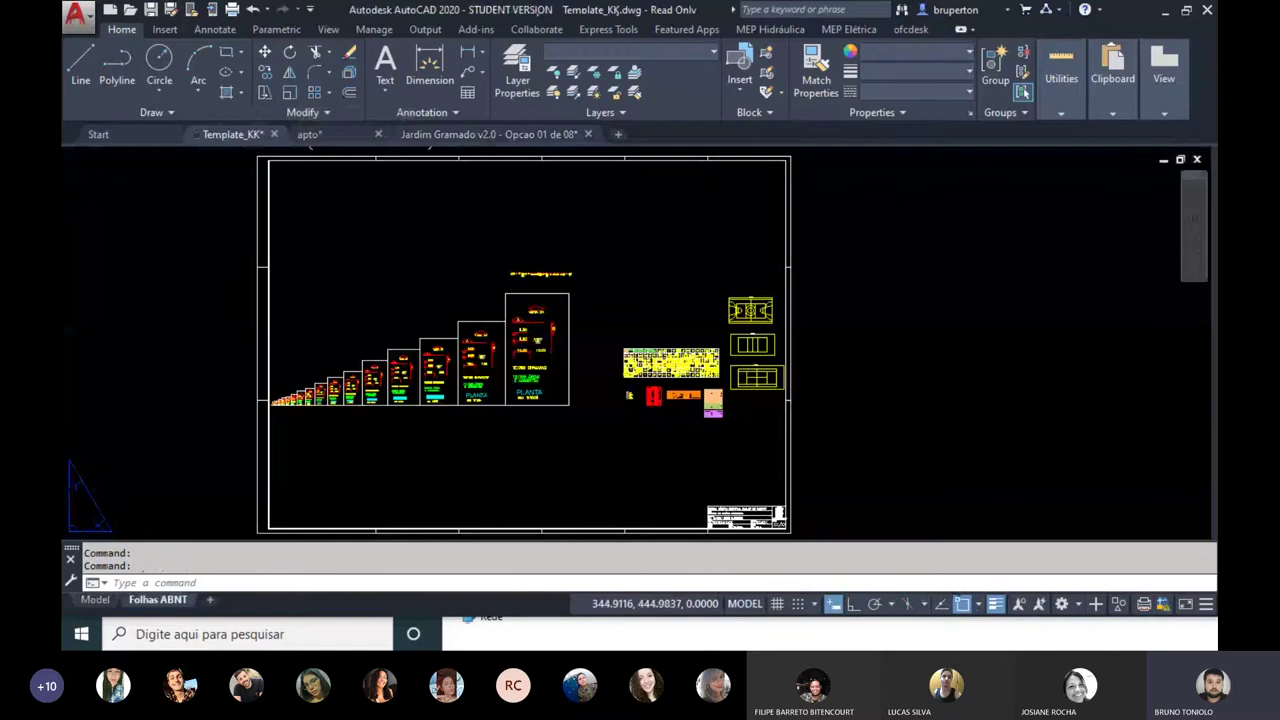
Step: Paste the drawings into Template_KK's model space right of the floor plan, keeping default attributes
left_click(95, 599)
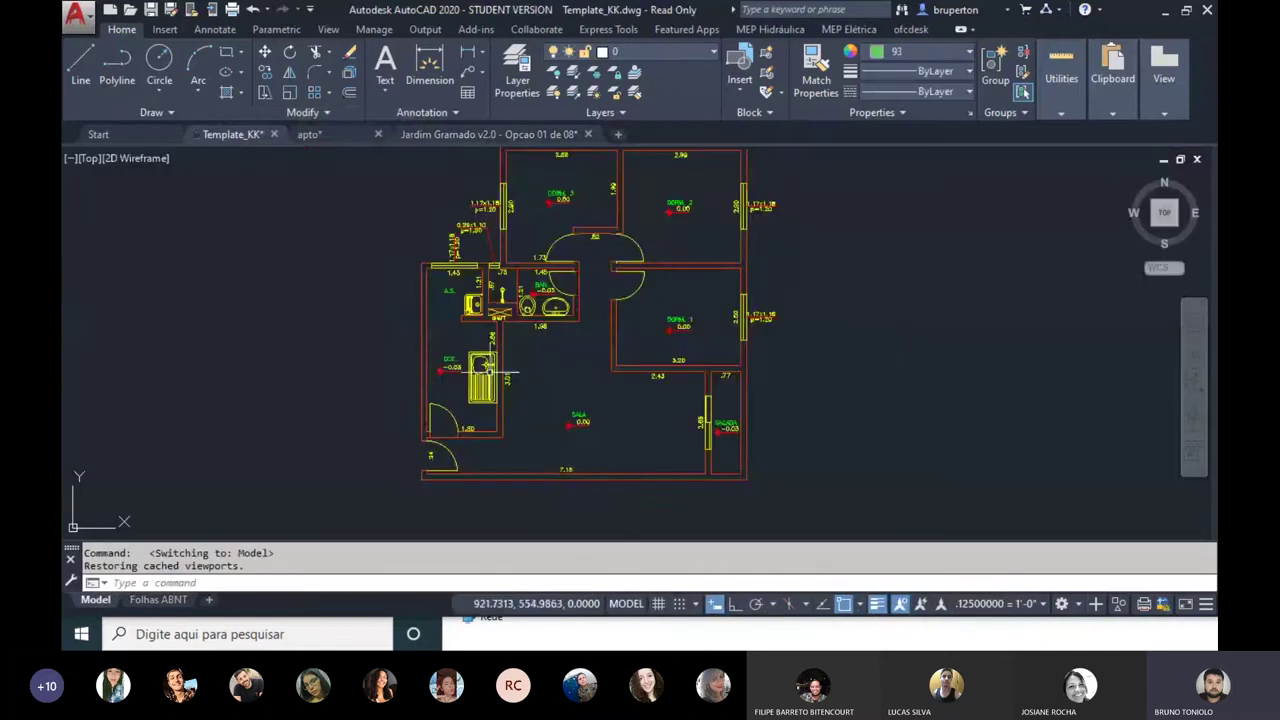
scroll(563, 381, "down", 3)
key("ctrl+v")
scroll(518, 435, "down", 2)
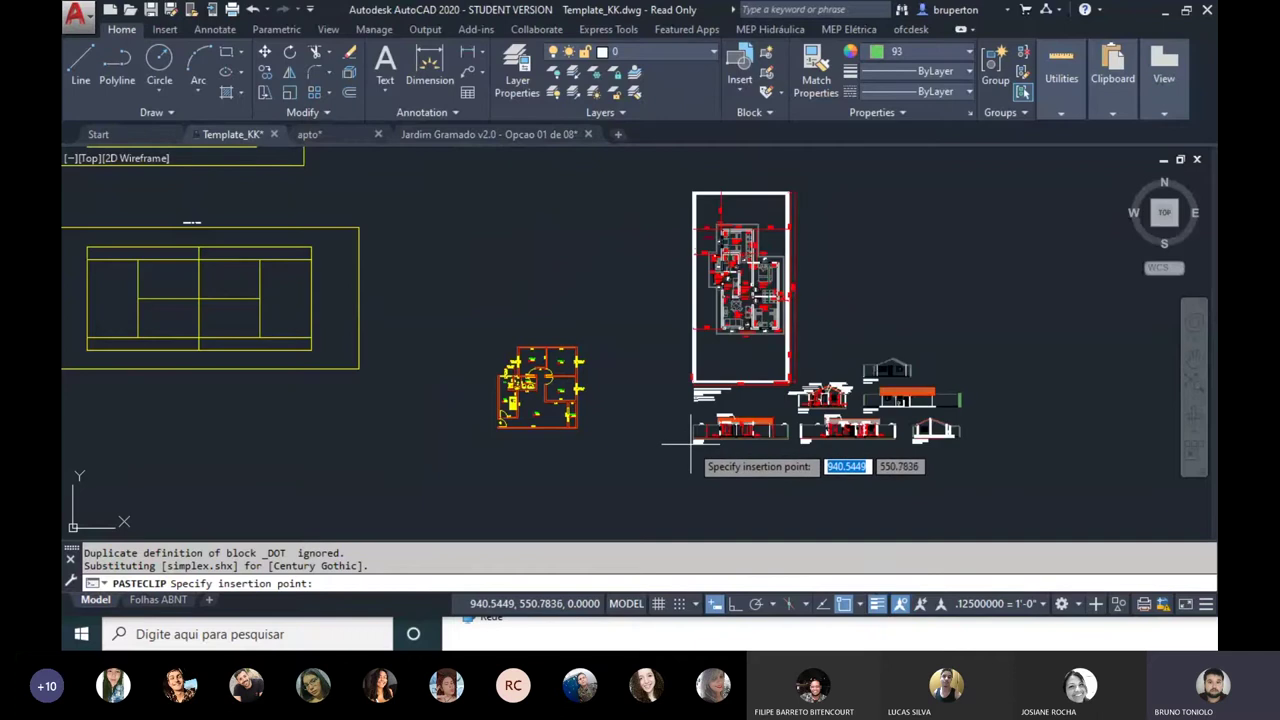
left_click(698, 438)
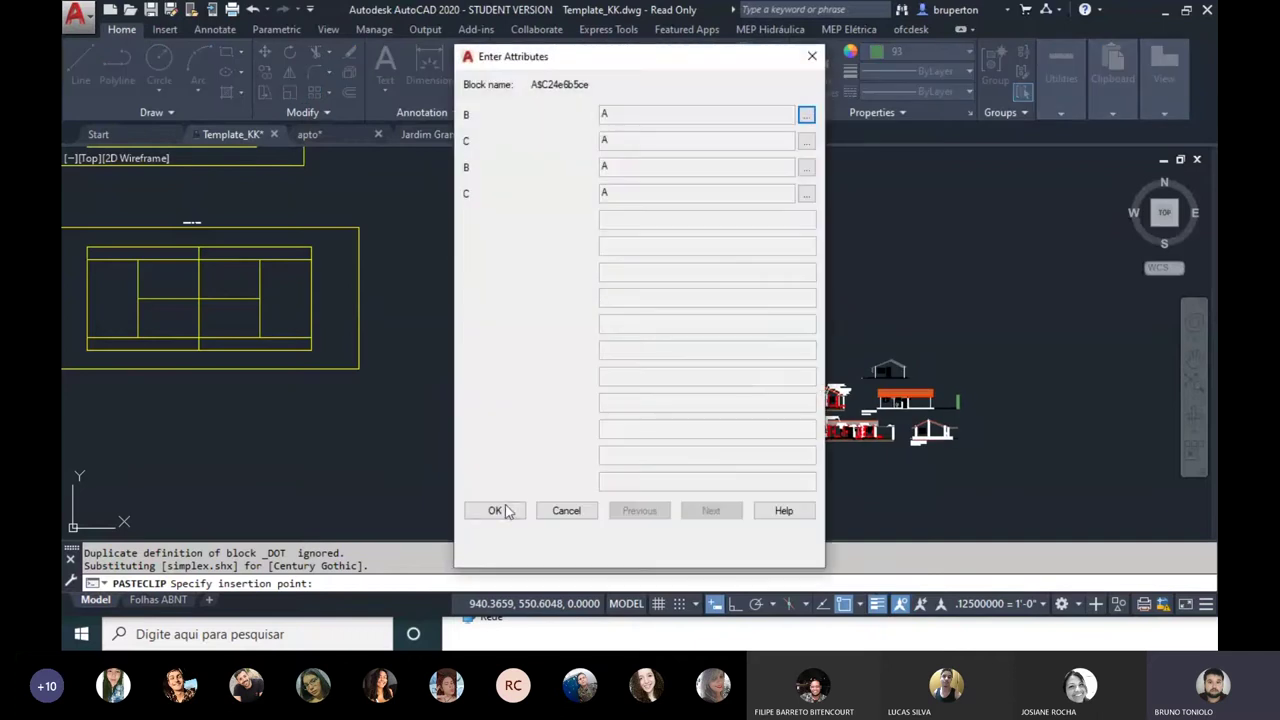
left_click(497, 509)
Step: Select the pasted sections and elevations, including CORTE B
scroll(700, 420, "up", 2)
scroll(797, 395, "up", 2)
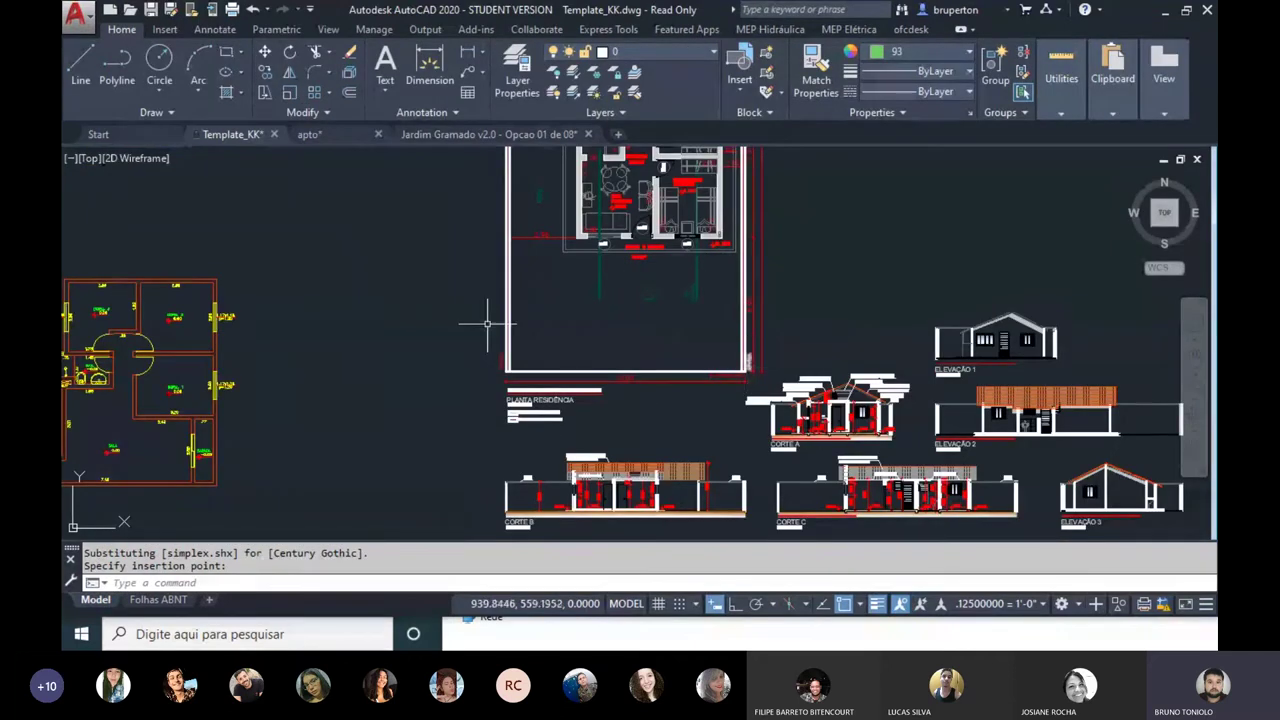
scroll(552, 325, "down", 2)
scroll(698, 345, "up", 2)
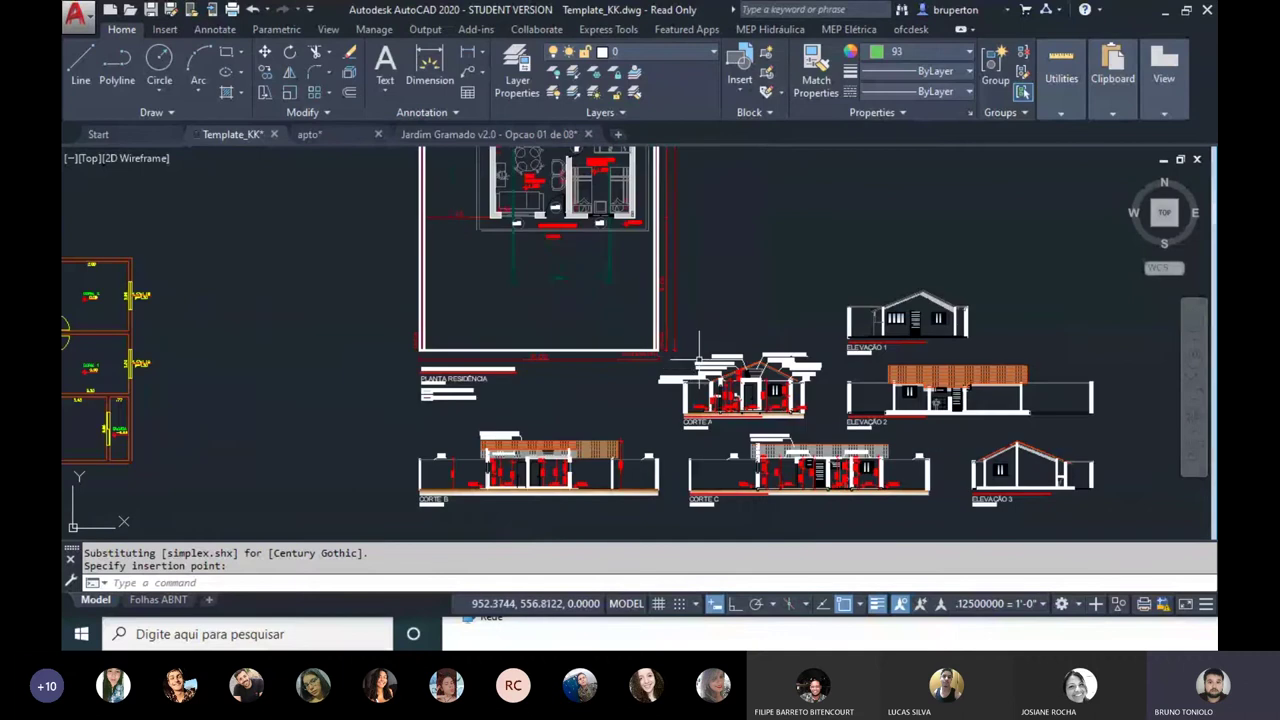
middle_click_drag(697, 368, 517, 322)
left_click(1040, 530)
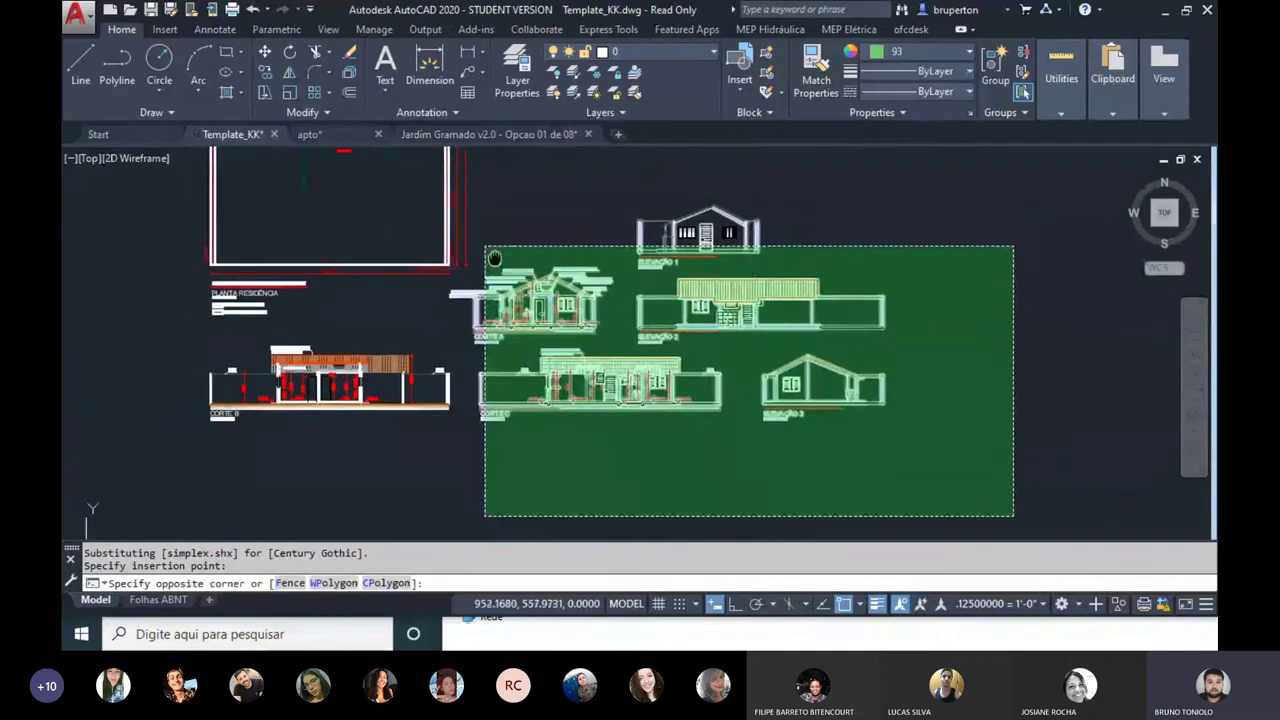
left_click(526, 206)
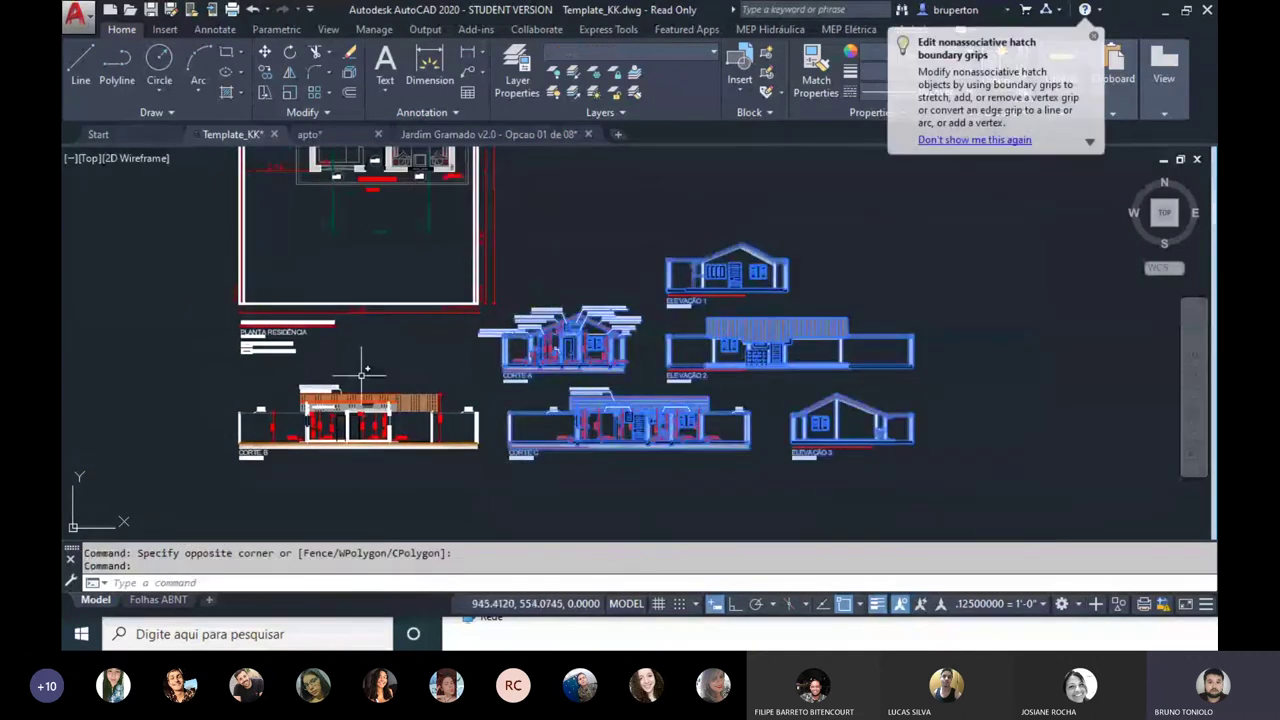
left_click(186, 364)
left_click(664, 520)
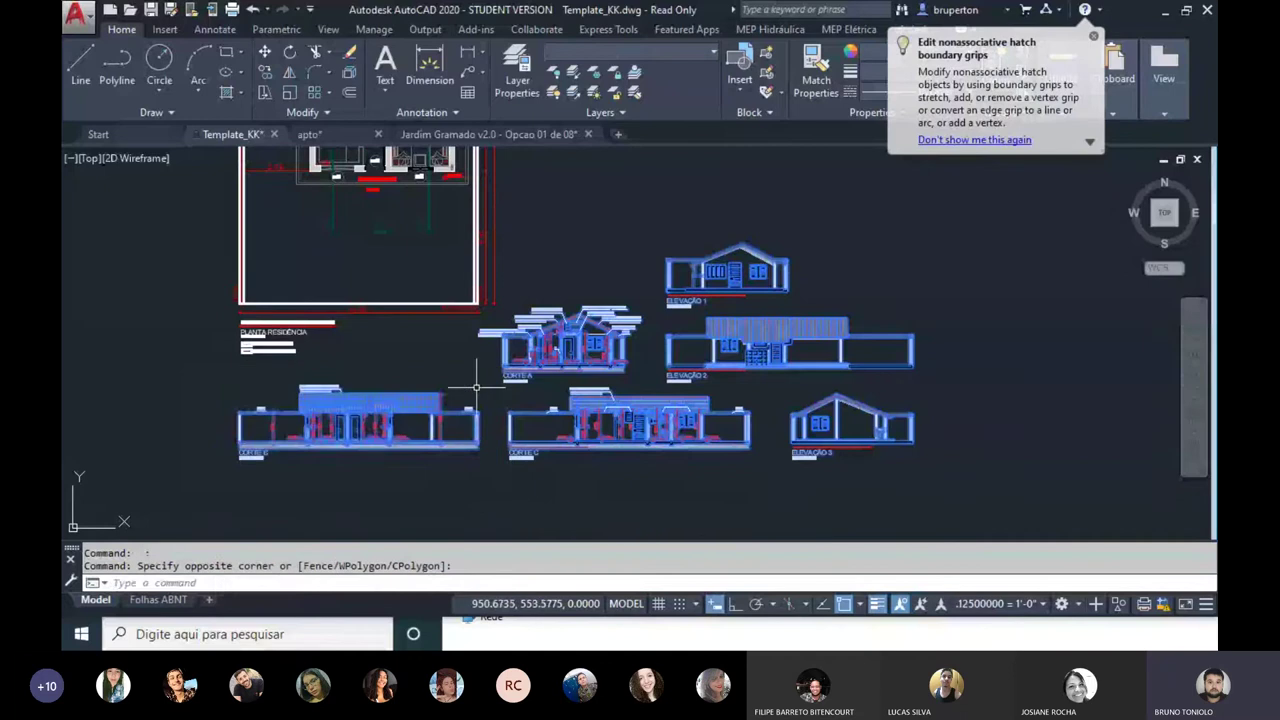
Step: Move them up beside the residence plan, then return to the Folhas ABNT sheet
type("m")
key("Return")
scroll(475, 400, "down", 2)
left_click(508, 382)
left_click(675, 254)
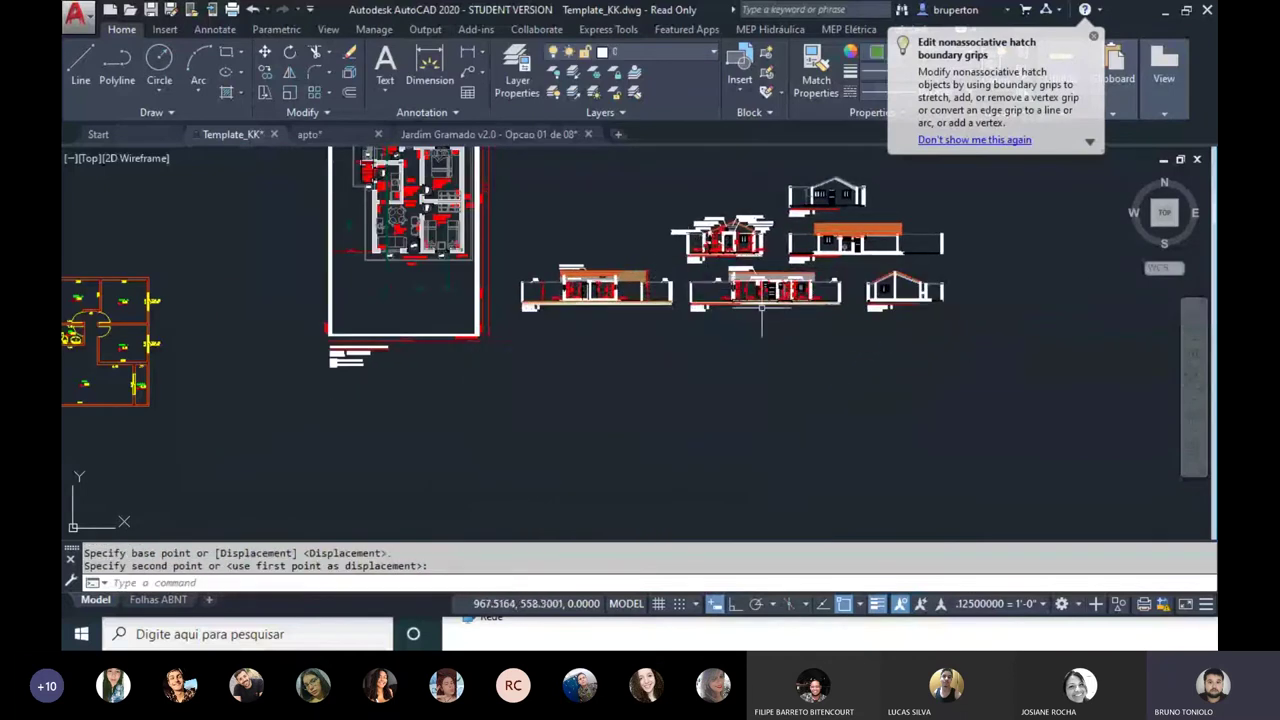
mouse_move(641, 172)
middle_mouse_down()
mouse_move(641, 372)
mouse_move(656, 352)
middle_mouse_up()
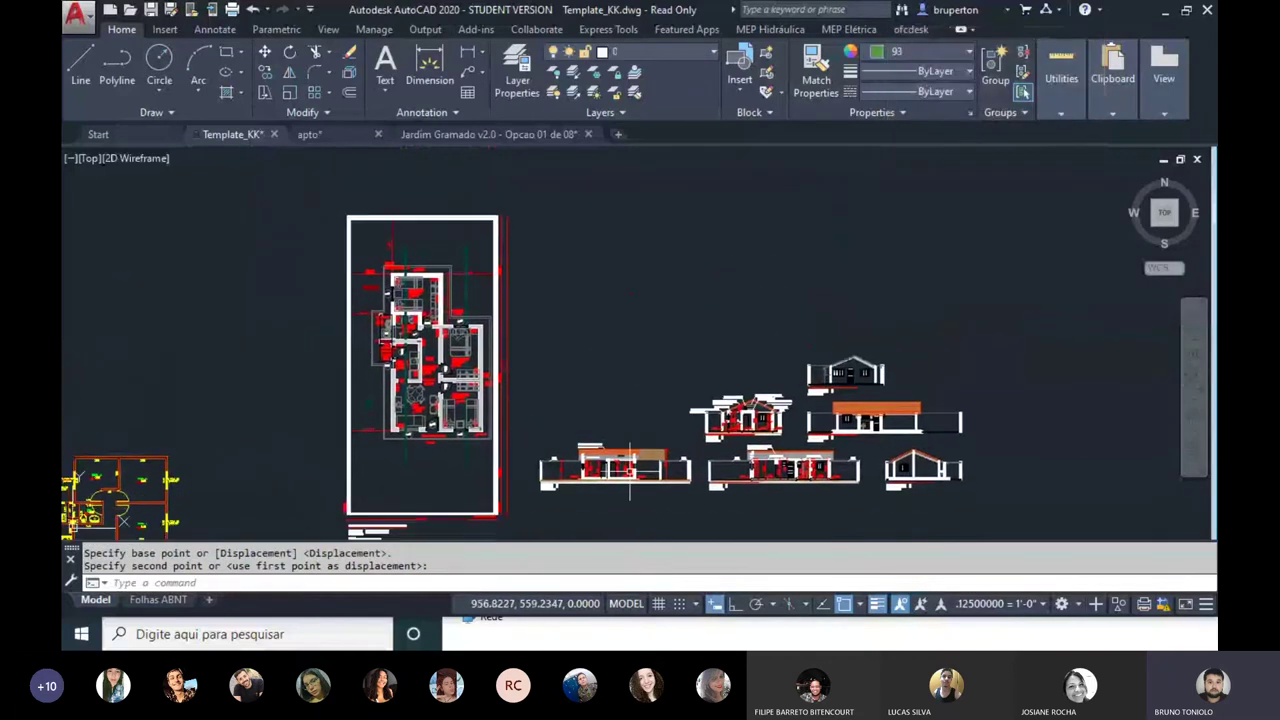
left_click(158, 599)
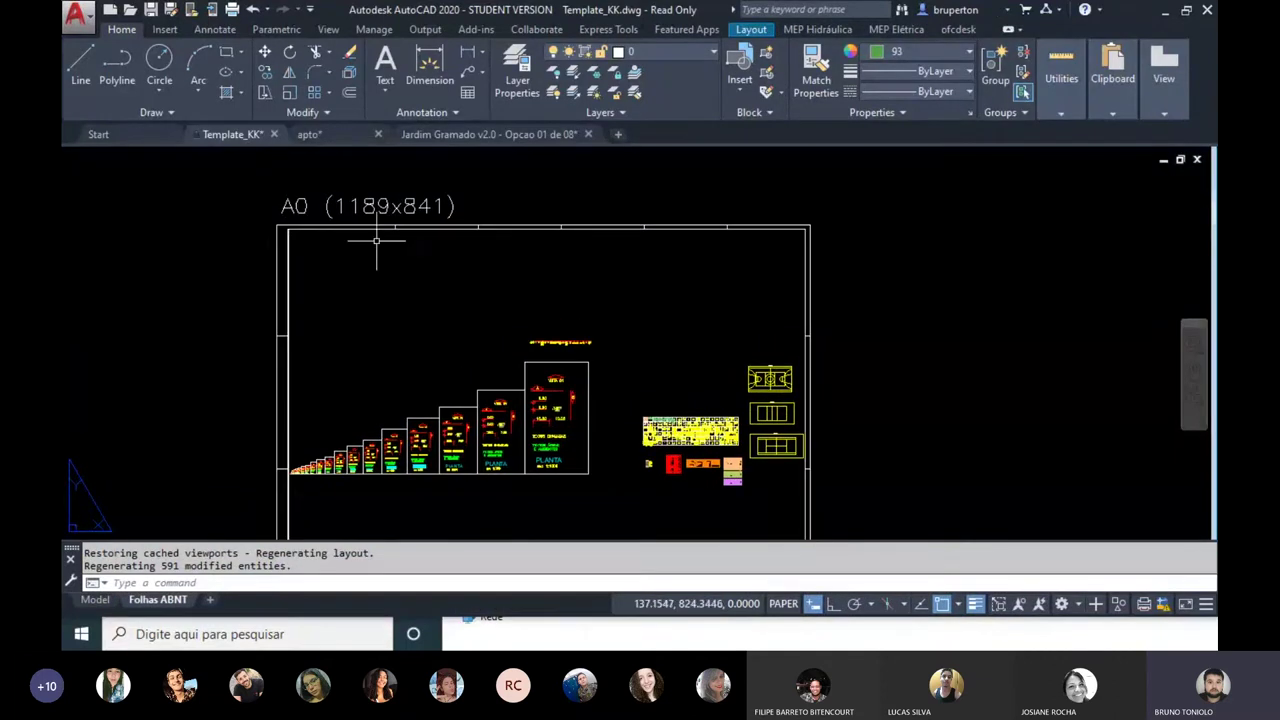
Step: Delete the old viewport from the A0 sheet
middle_click(379, 240)
middle_click(379, 240)
middle_click_drag(379, 240, 529, 263)
scroll(520, 314, "up", 2)
scroll(451, 274, "up", 1)
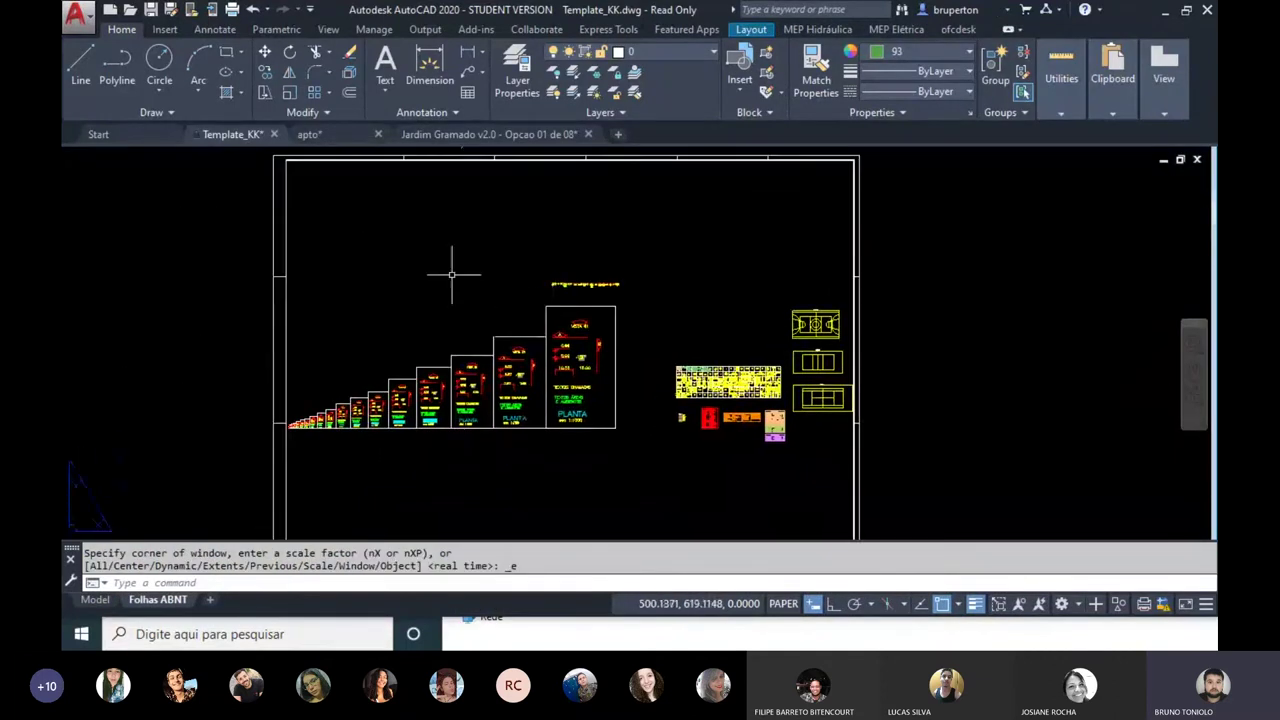
scroll(396, 264, "up", 1)
left_click(318, 207)
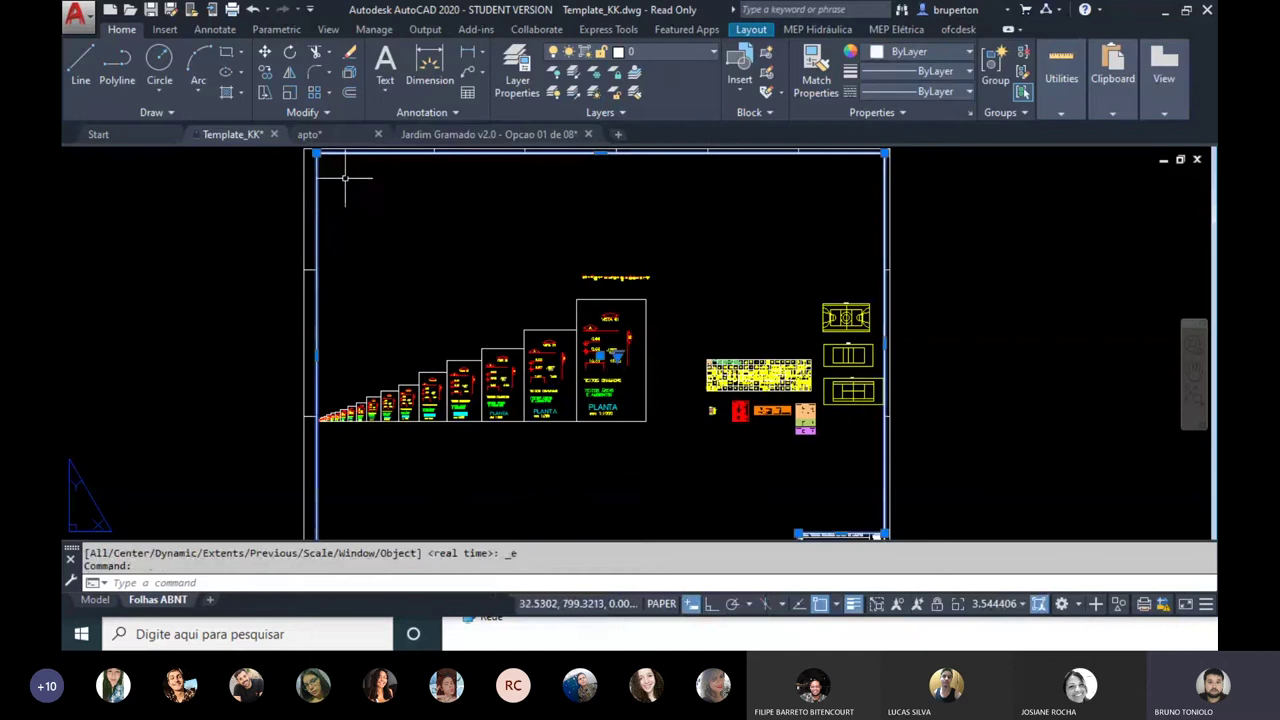
scroll(355, 300, "down", 2)
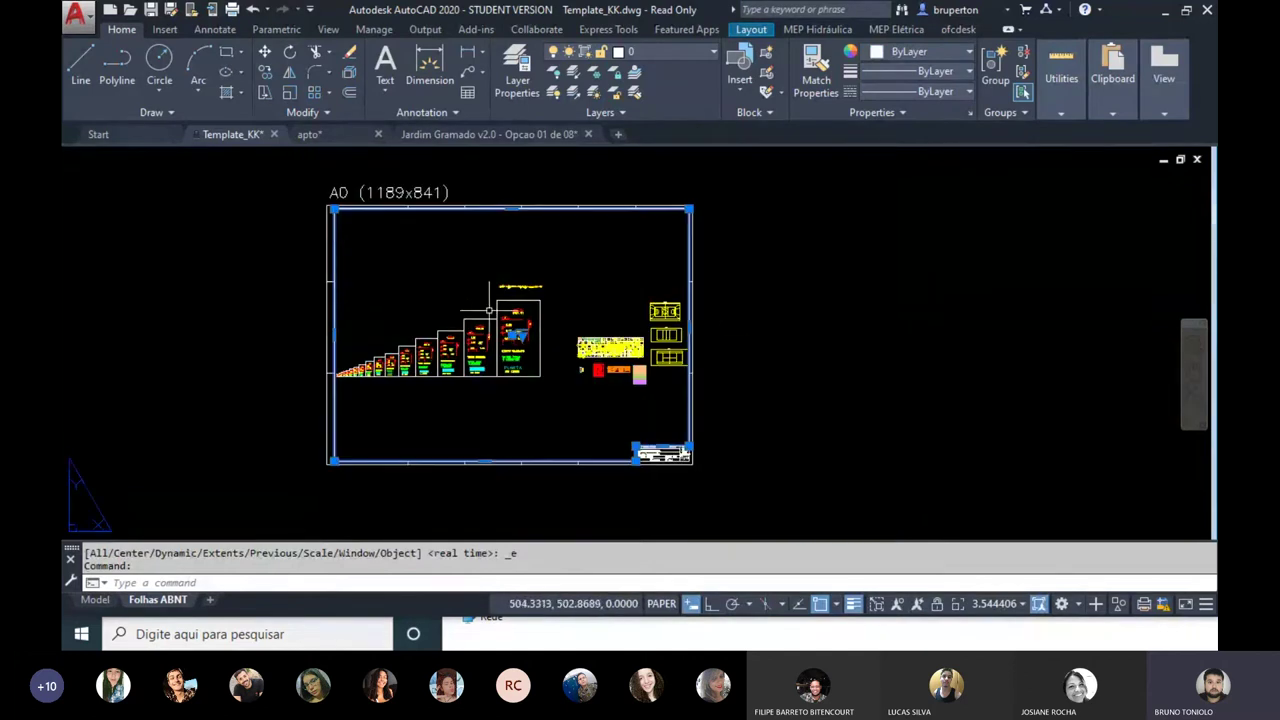
scroll(478, 295, "up", 1)
scroll(514, 262, "up", 1)
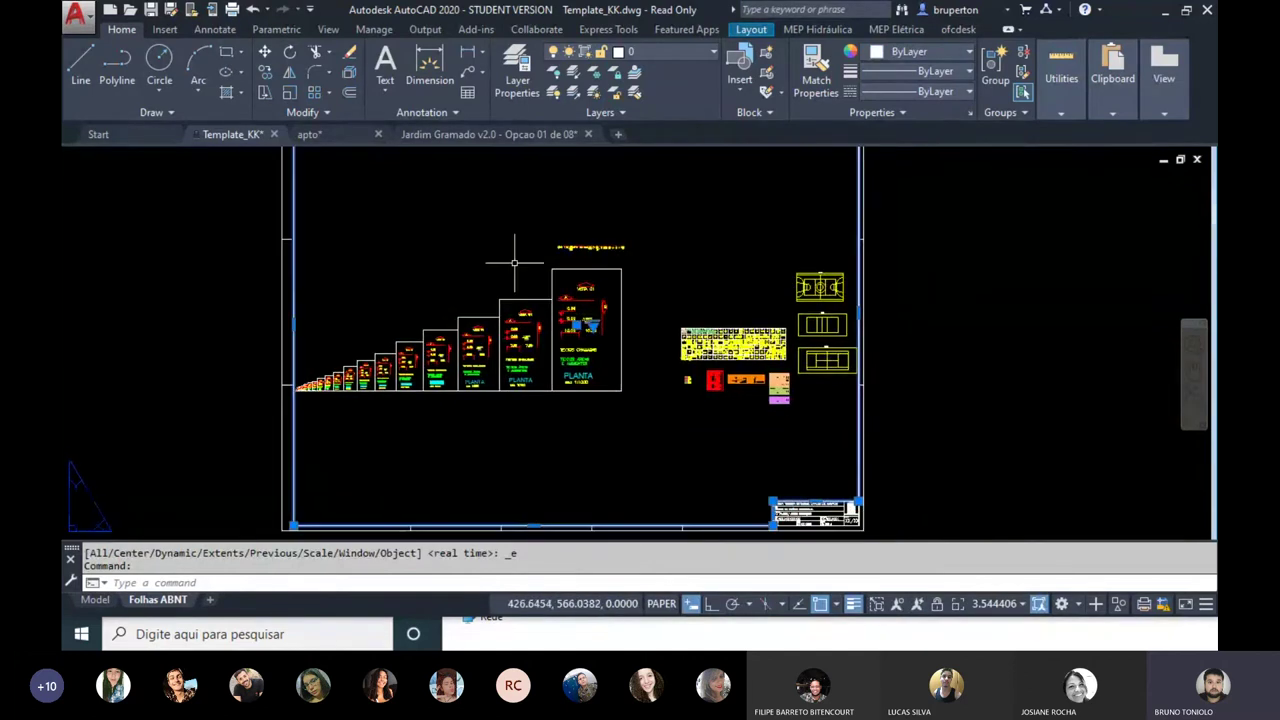
key("Escape")
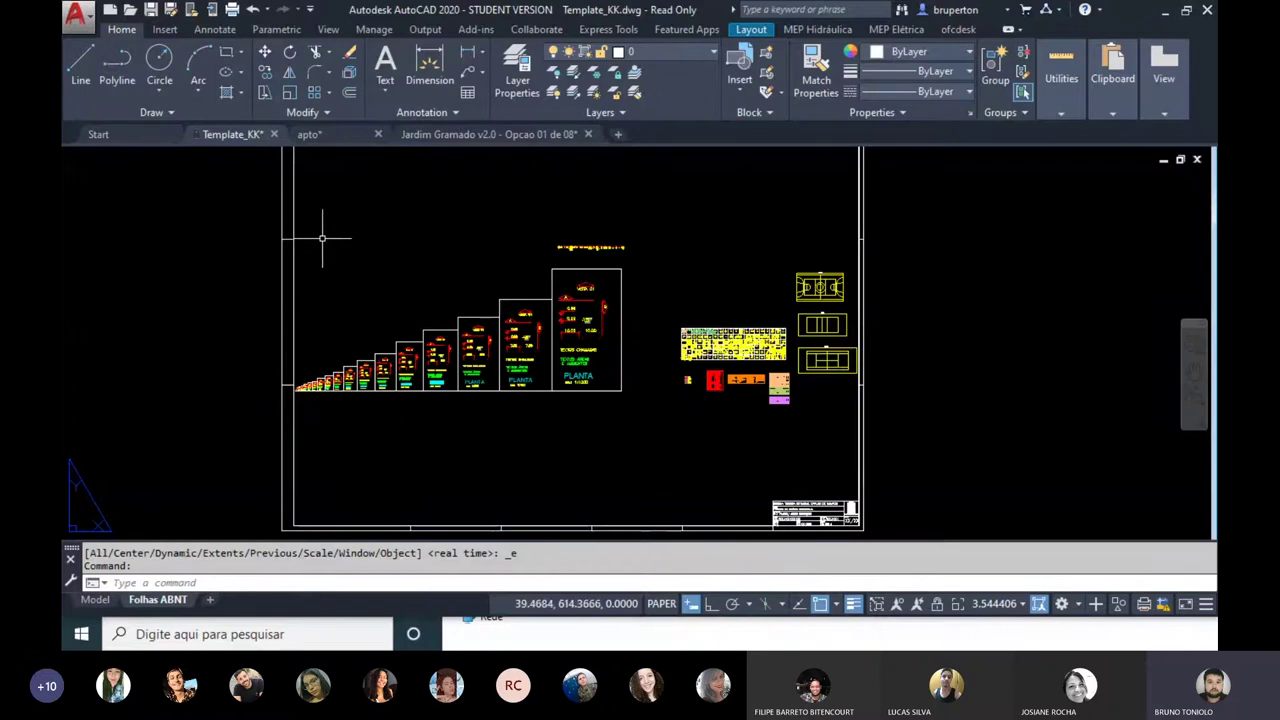
left_click(295, 254)
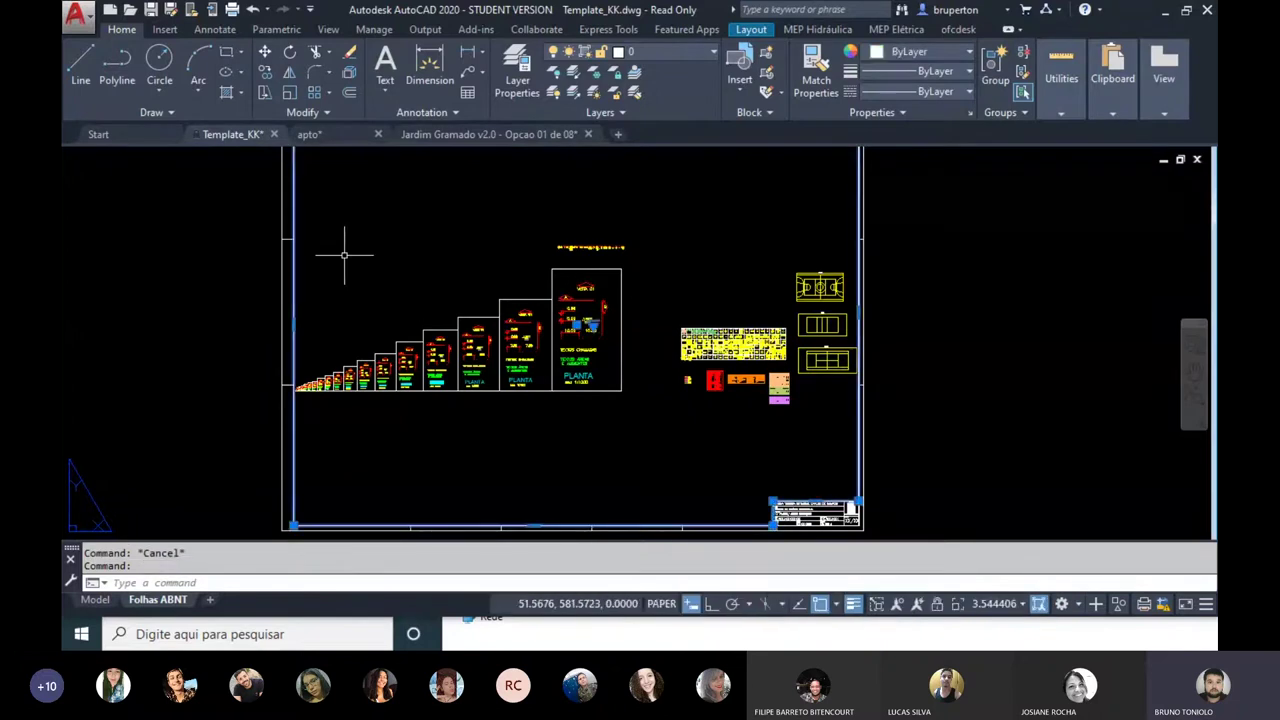
key("Delete")
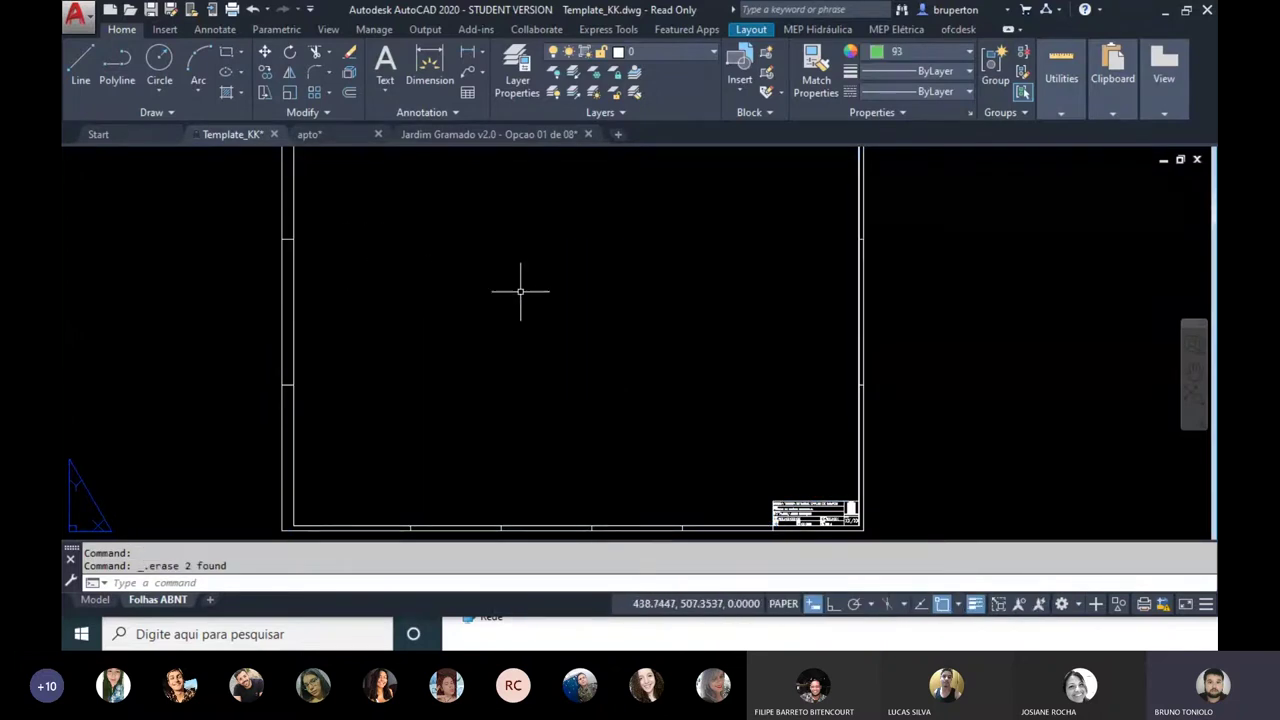
Step: Draw a new MVIEW viewport near the sheet's top-left corner
middle_click_drag(520, 291, 506, 299)
type("MV")
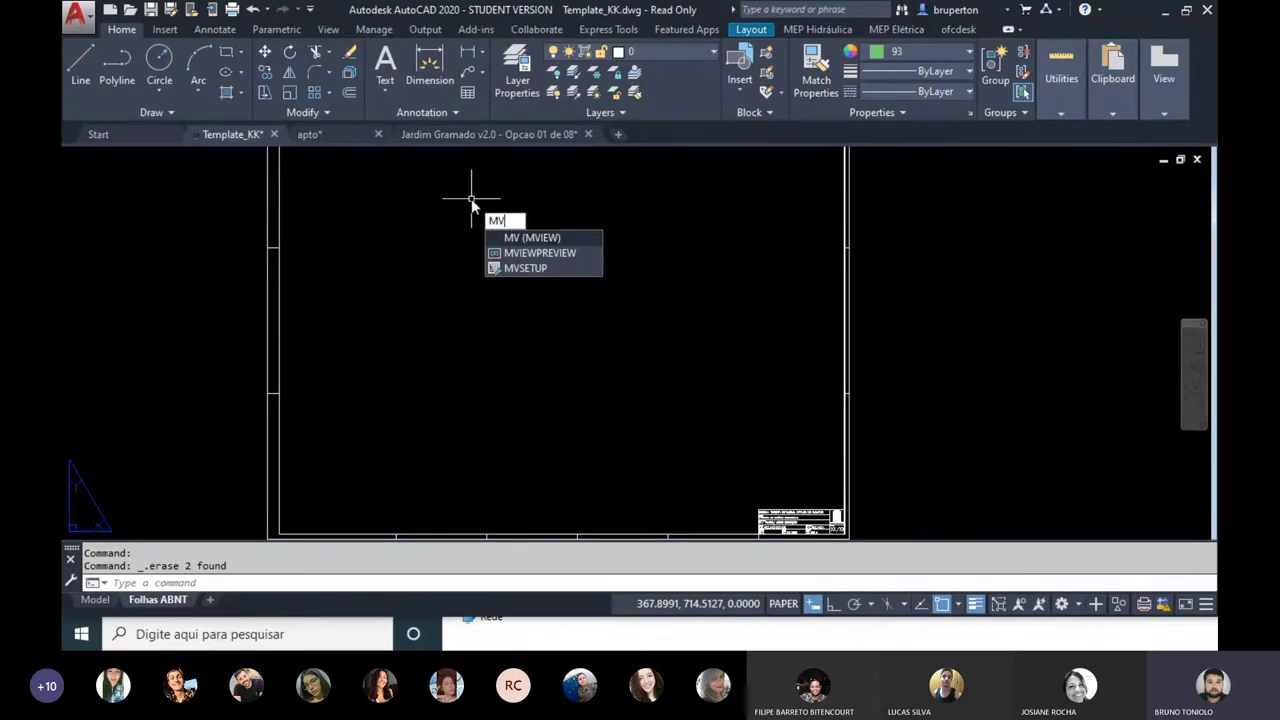
left_click(536, 240)
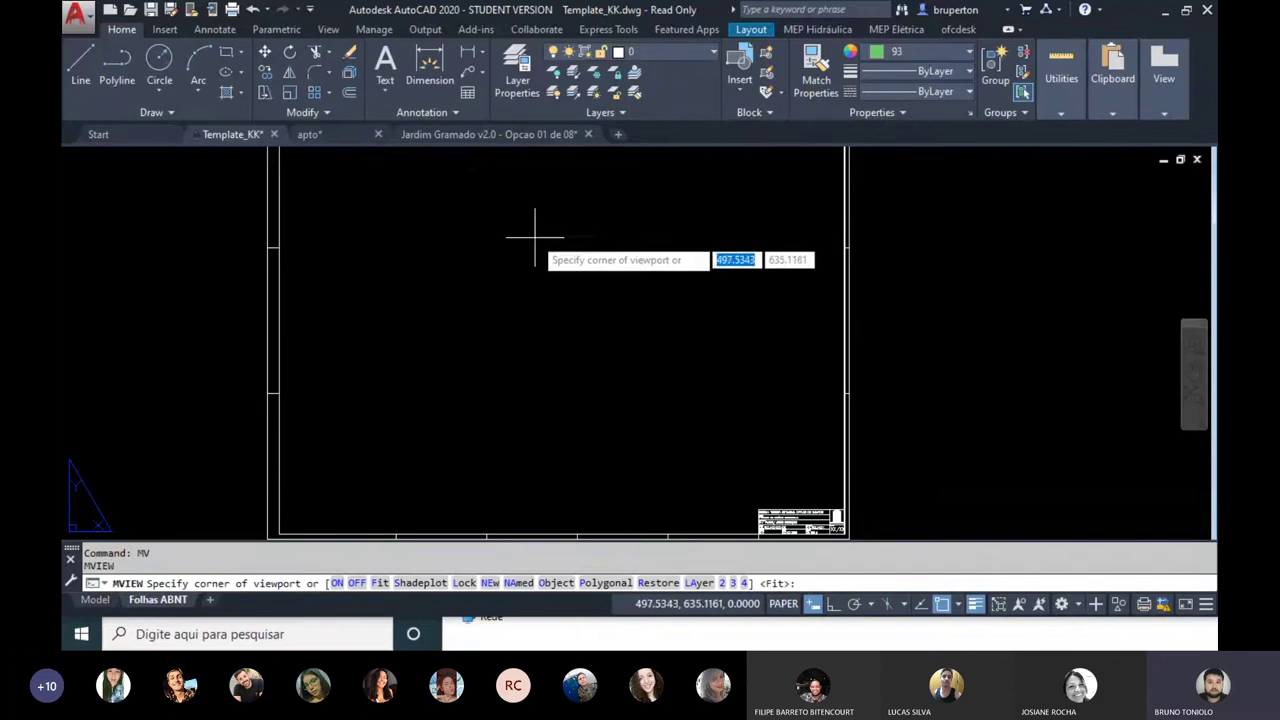
left_click(316, 172)
left_click(434, 295)
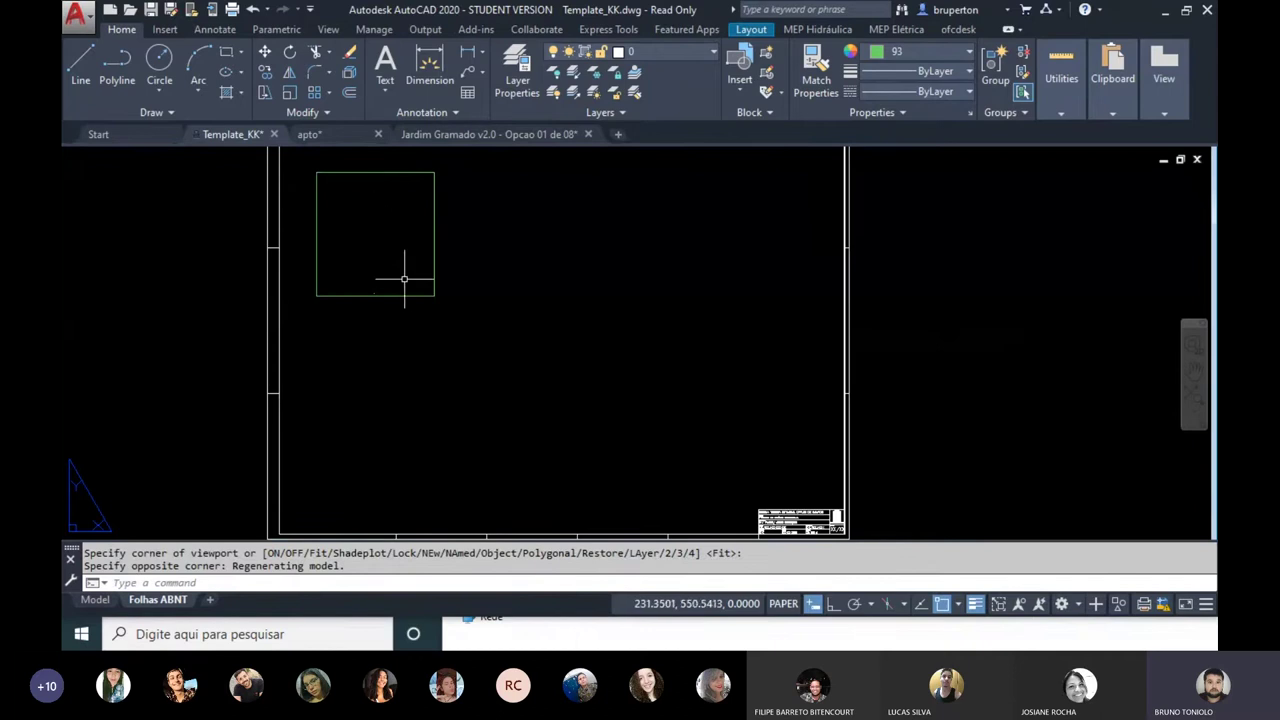
scroll(348, 318, "up", 3)
scroll(374, 249, "down", 1)
Step: Inside the new viewport, zoom extents and pan to locate the pasted residence drawings
double_click(451, 323)
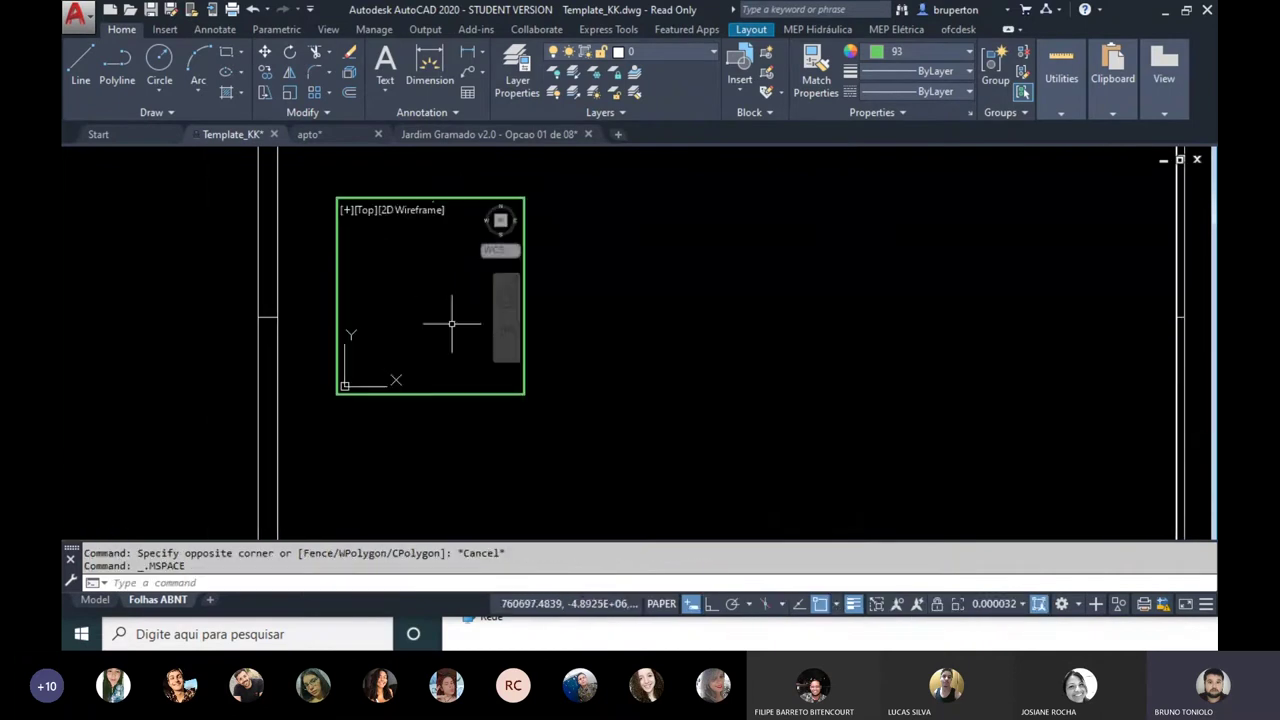
scroll(400, 300, "down", 5)
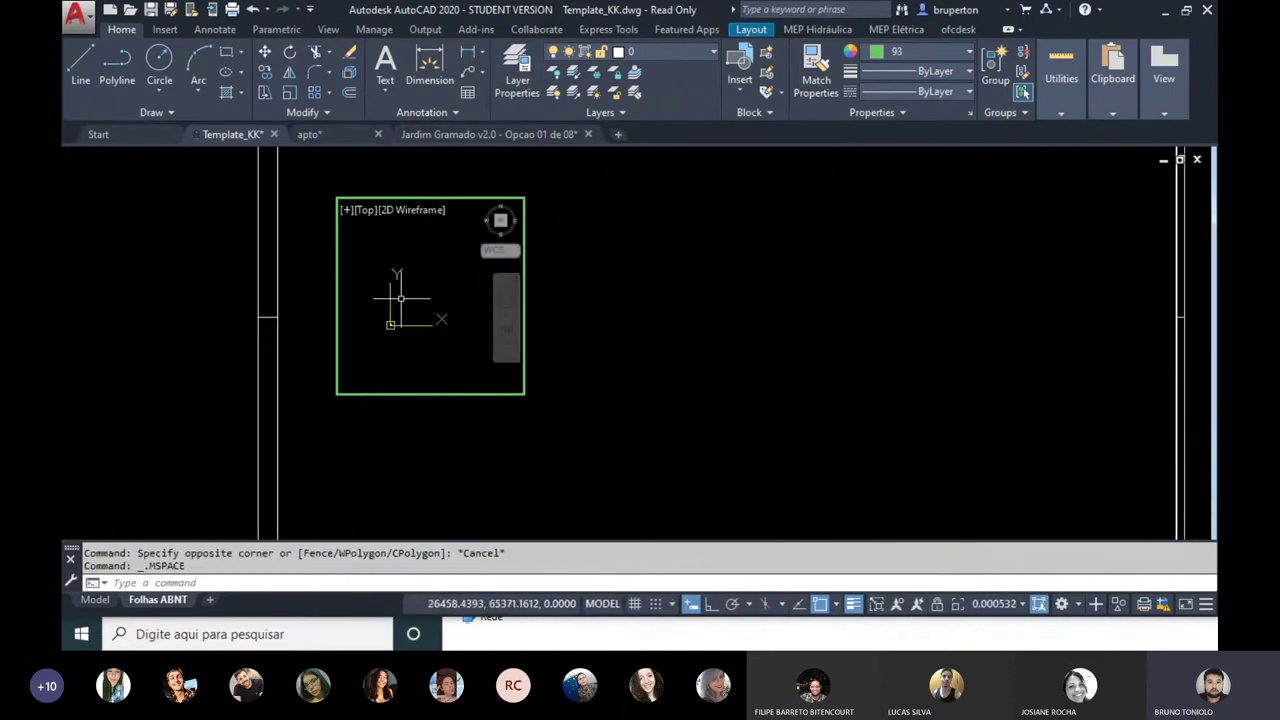
scroll(415, 317, "down", 5)
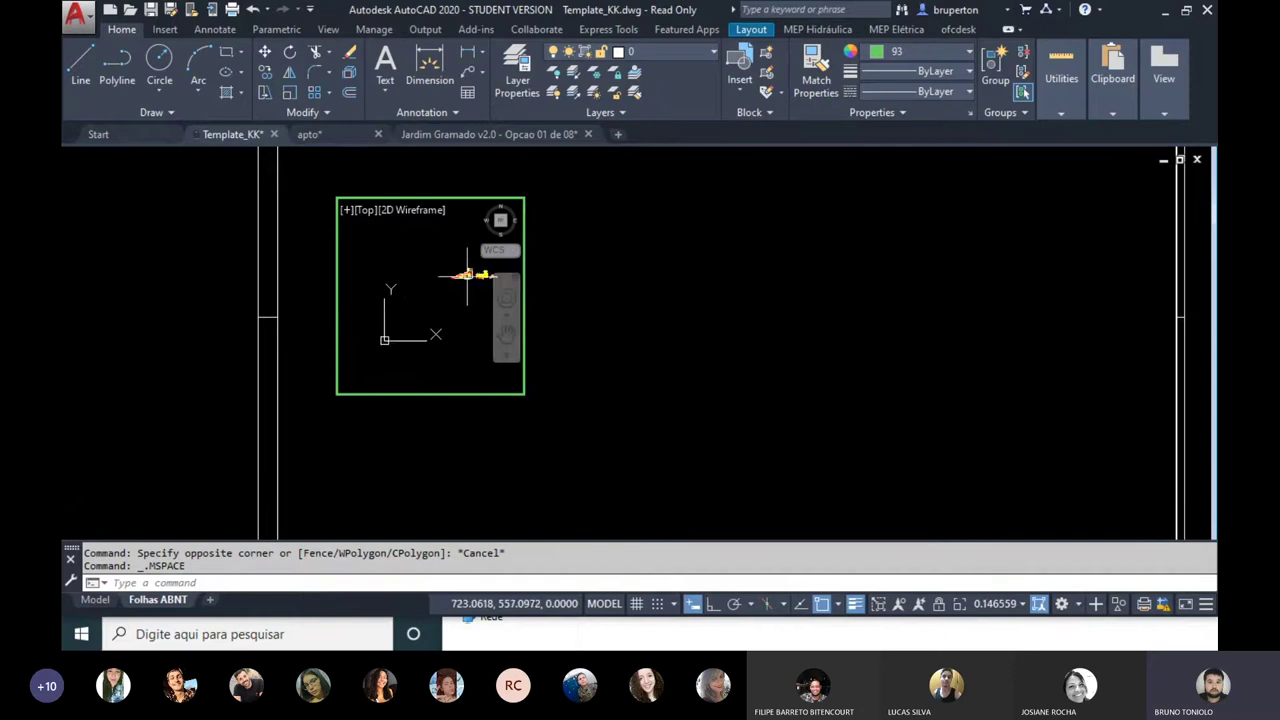
scroll(461, 275, "down", 10)
scroll(461, 290, "up", 3)
scroll(440, 300, "up", 3)
scroll(415, 315, "down", 4)
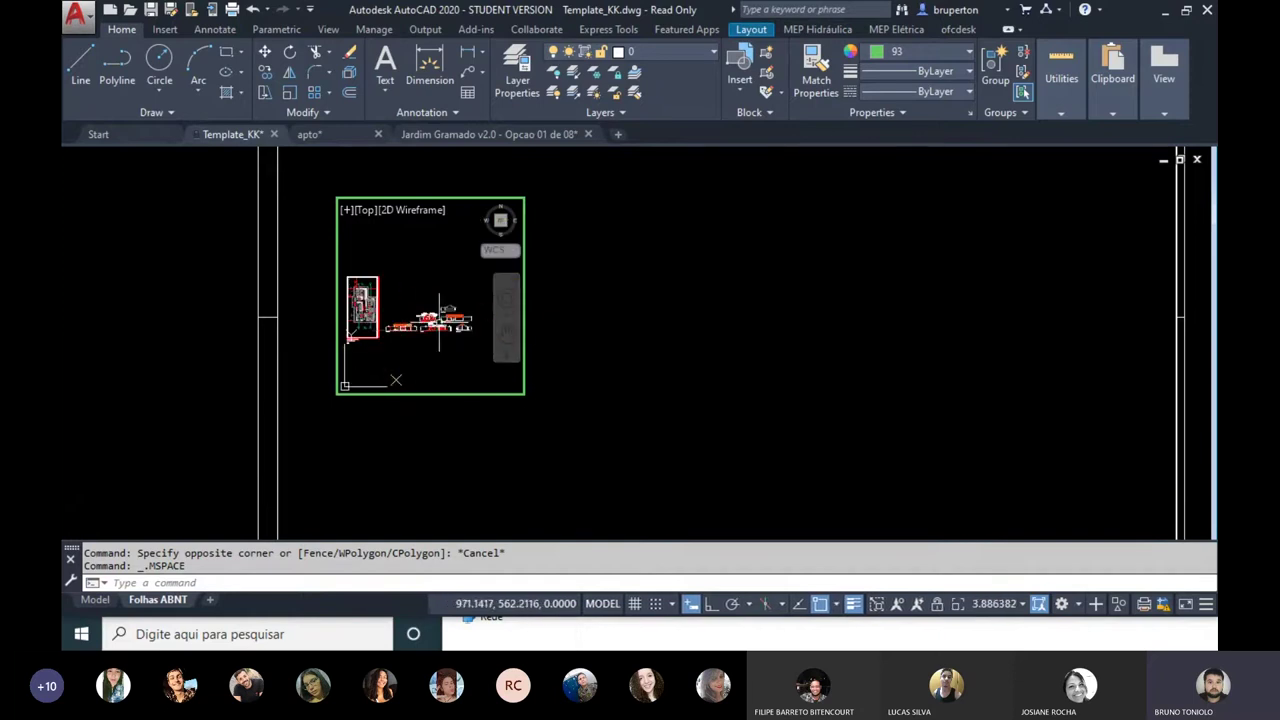
scroll(394, 327, "up", 2)
middle_click_drag(394, 327, 438, 310)
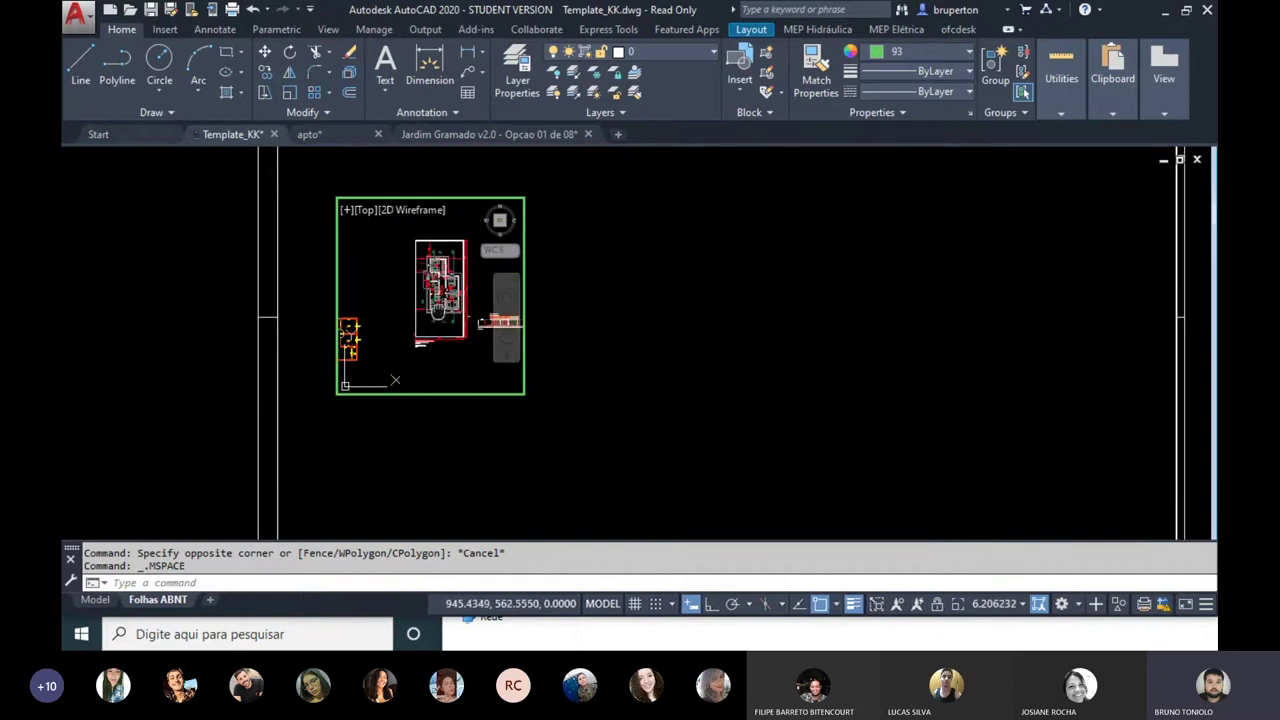
middle_click(419, 303)
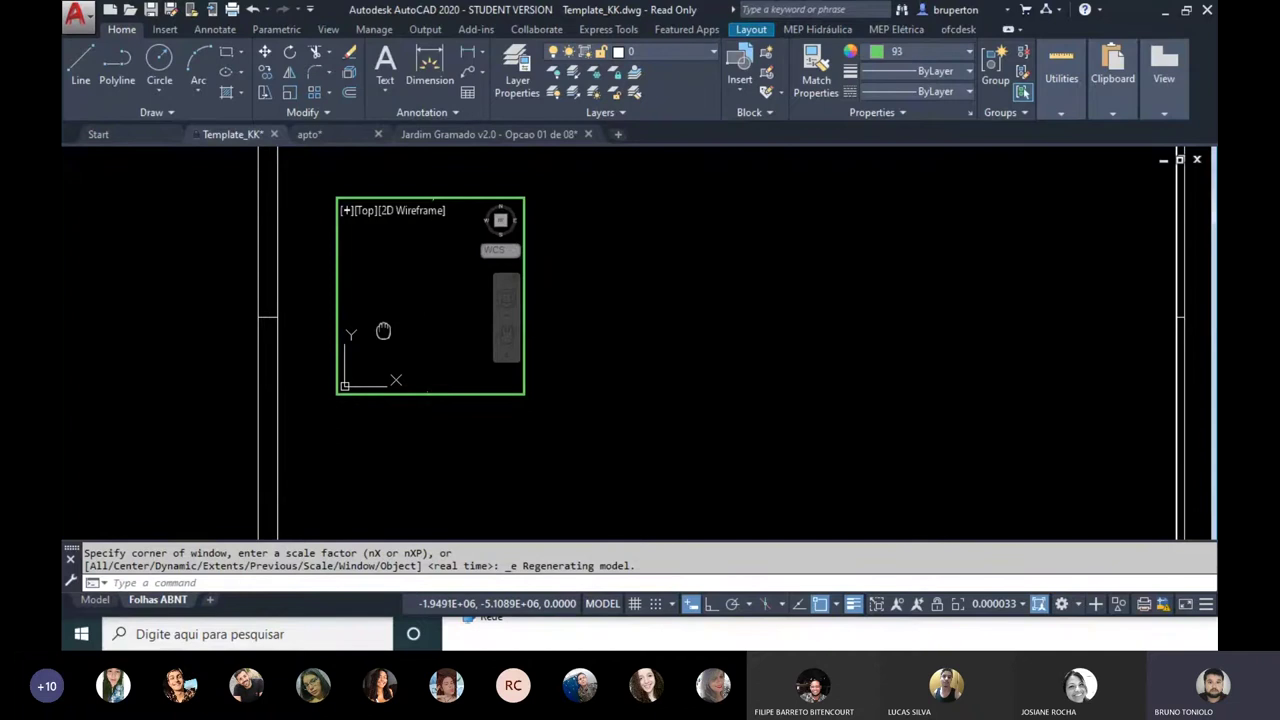
mouse_move(398, 319)
middle_mouse_down()
mouse_move(397, 294)
mouse_move(401, 350)
middle_mouse_up()
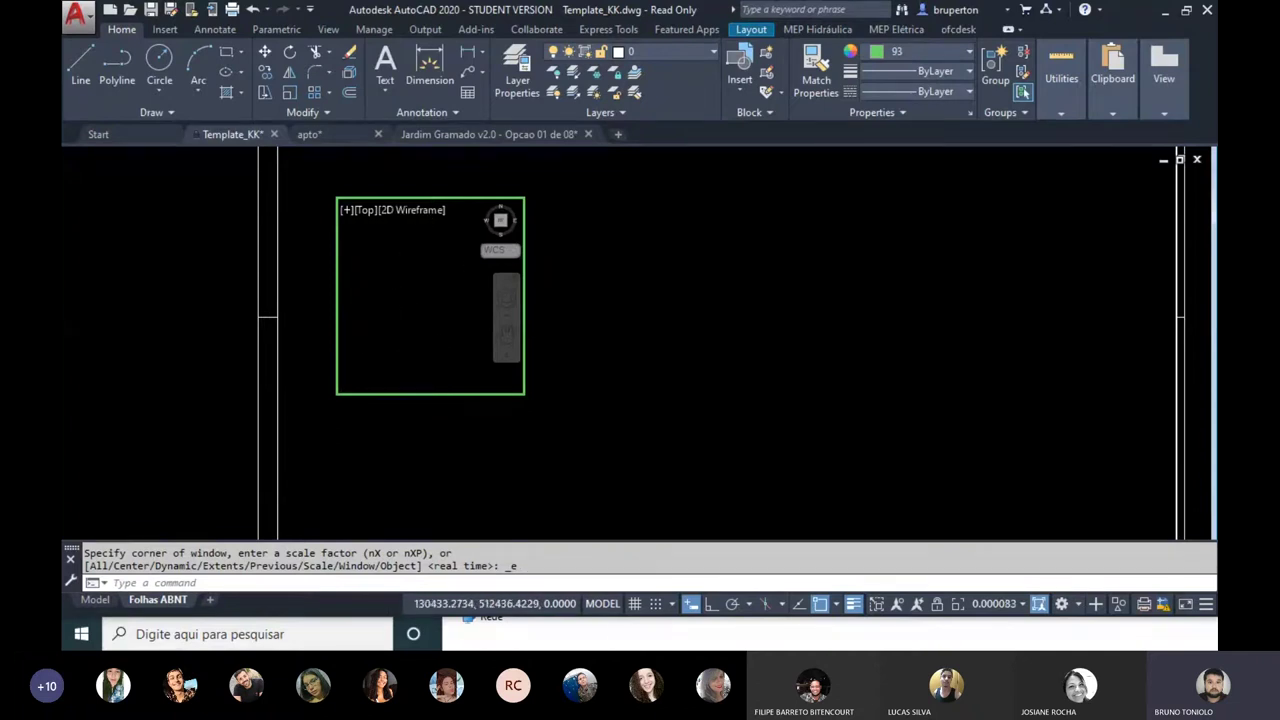
scroll(411, 380, "up", 10)
scroll(438, 328, "up", 10)
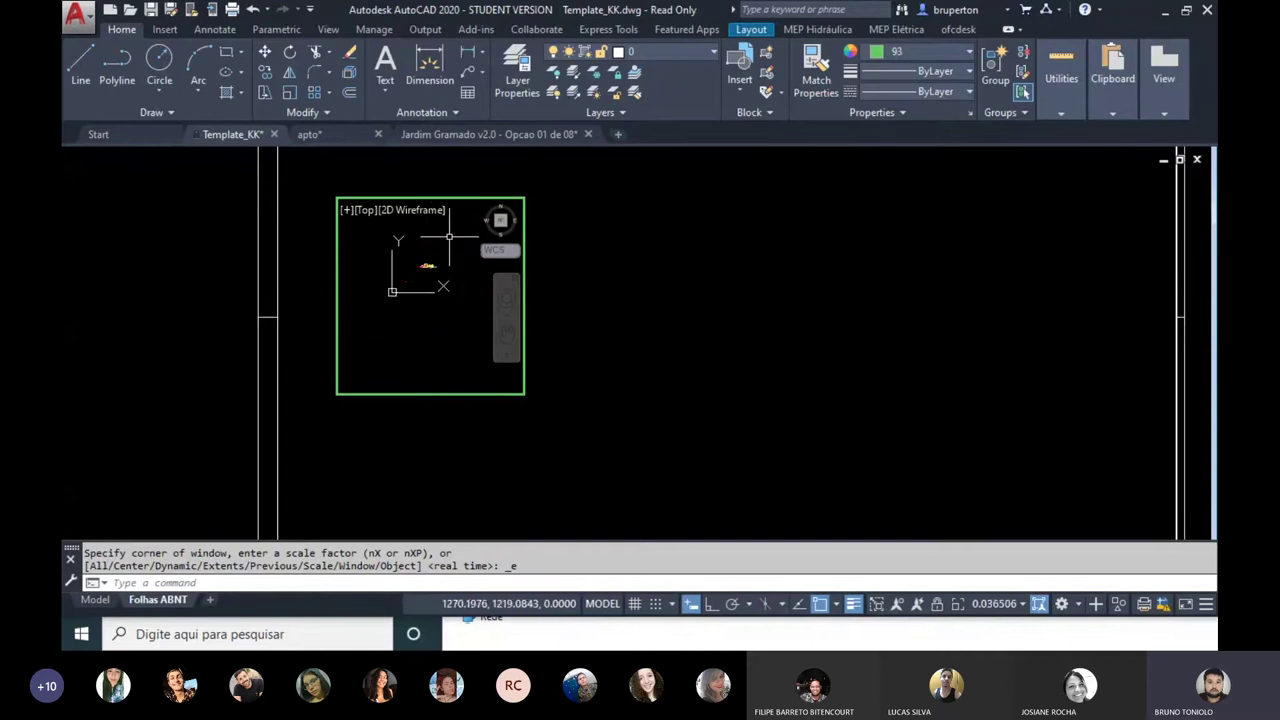
scroll(413, 300, "down", 10)
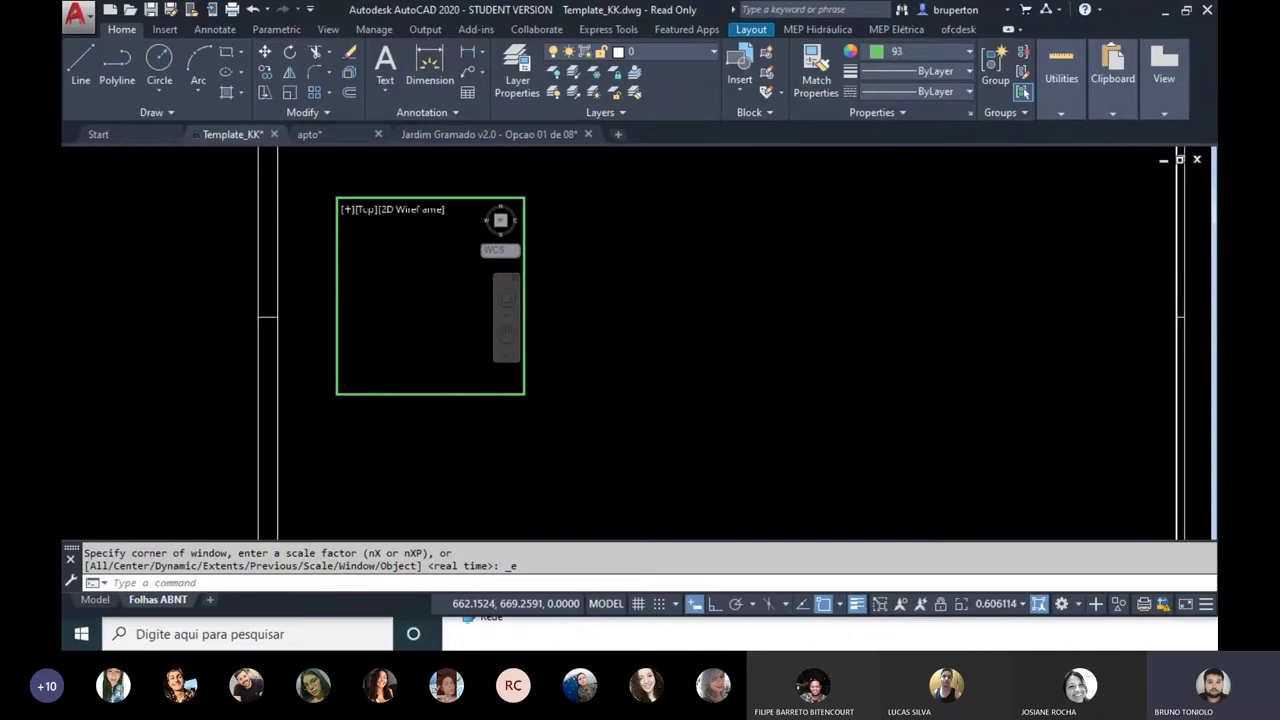
scroll(455, 360, "up", 6)
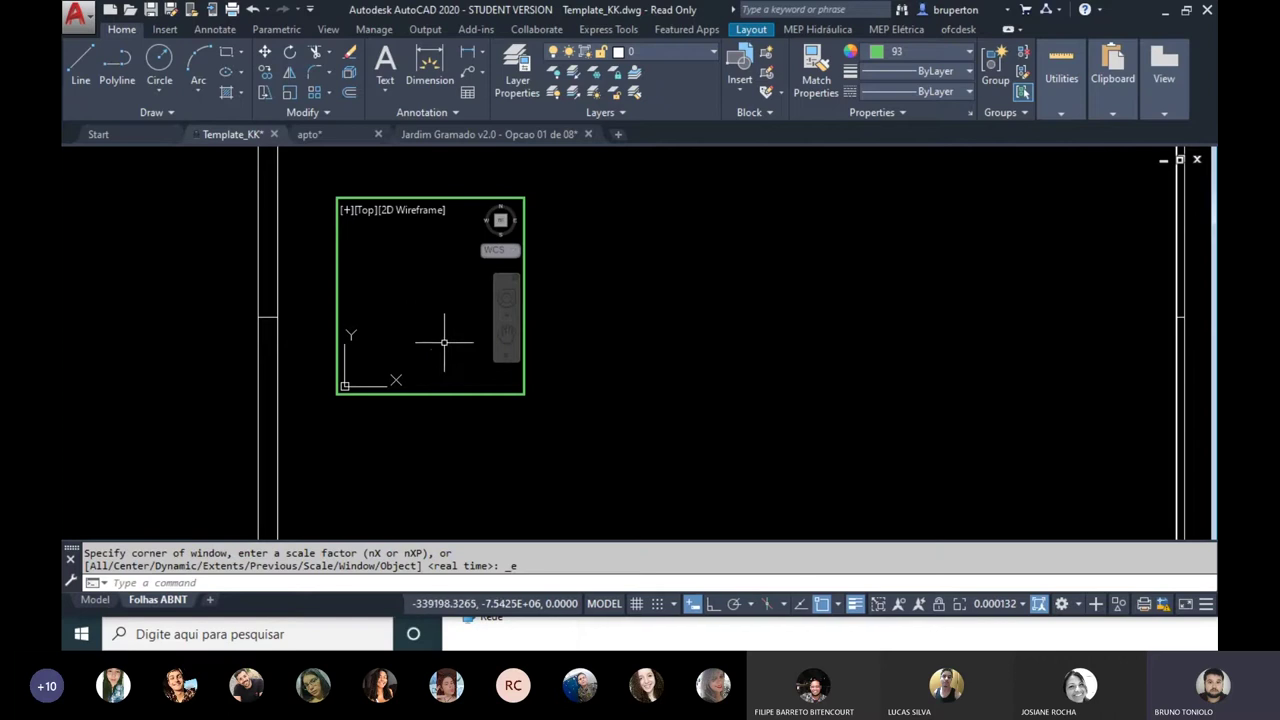
scroll(457, 363, "up", 7)
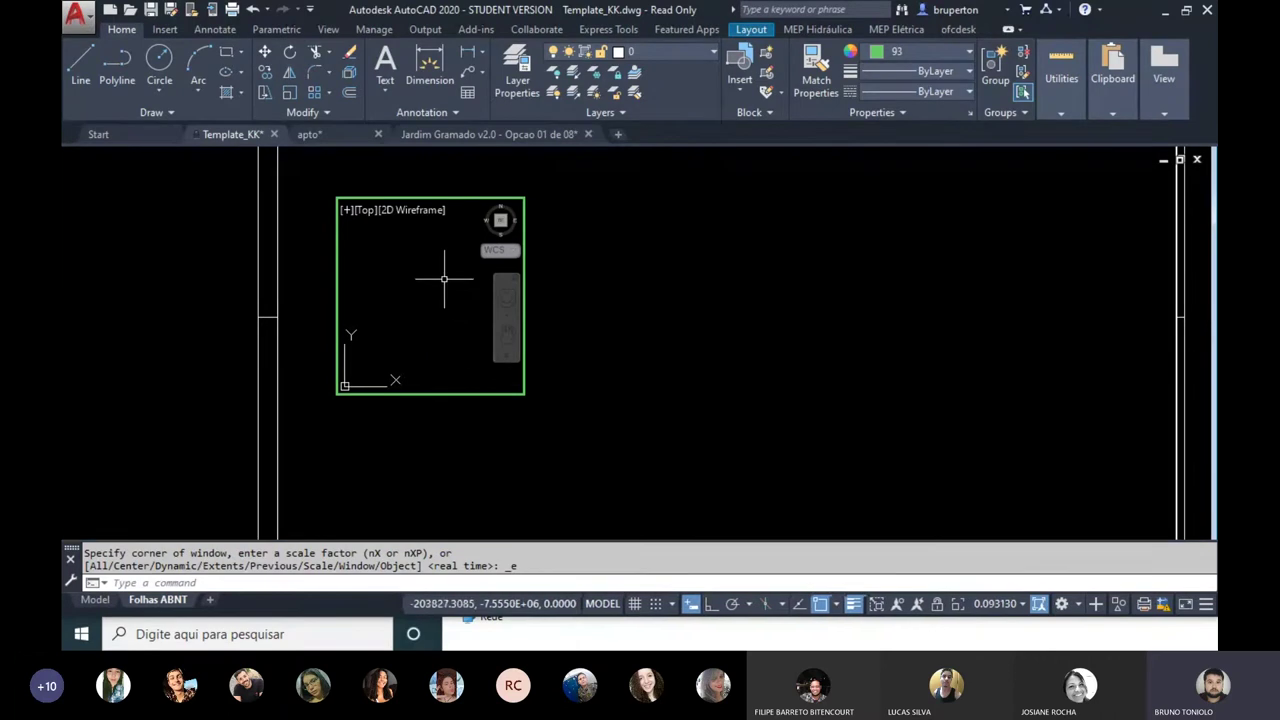
scroll(443, 330, "up", 10)
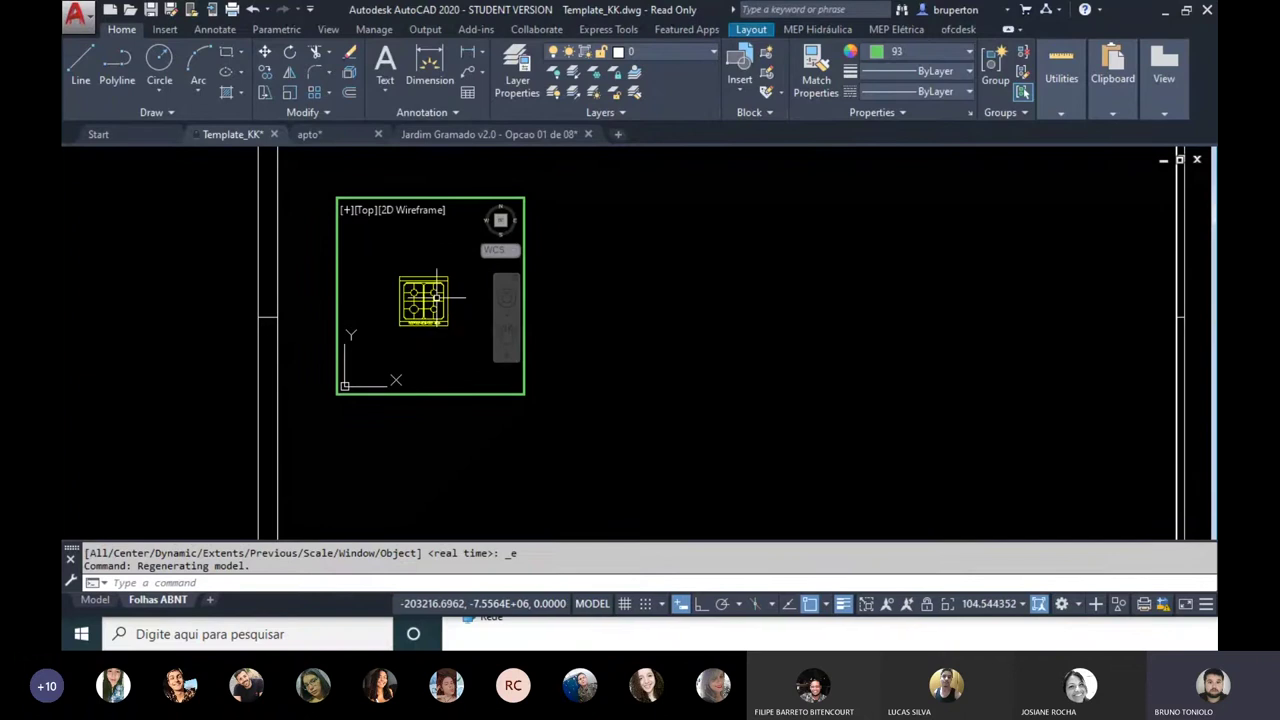
Step: Delete the stray stove block and zoom in to frame the floor plan
left_click(431, 290)
key("Delete")
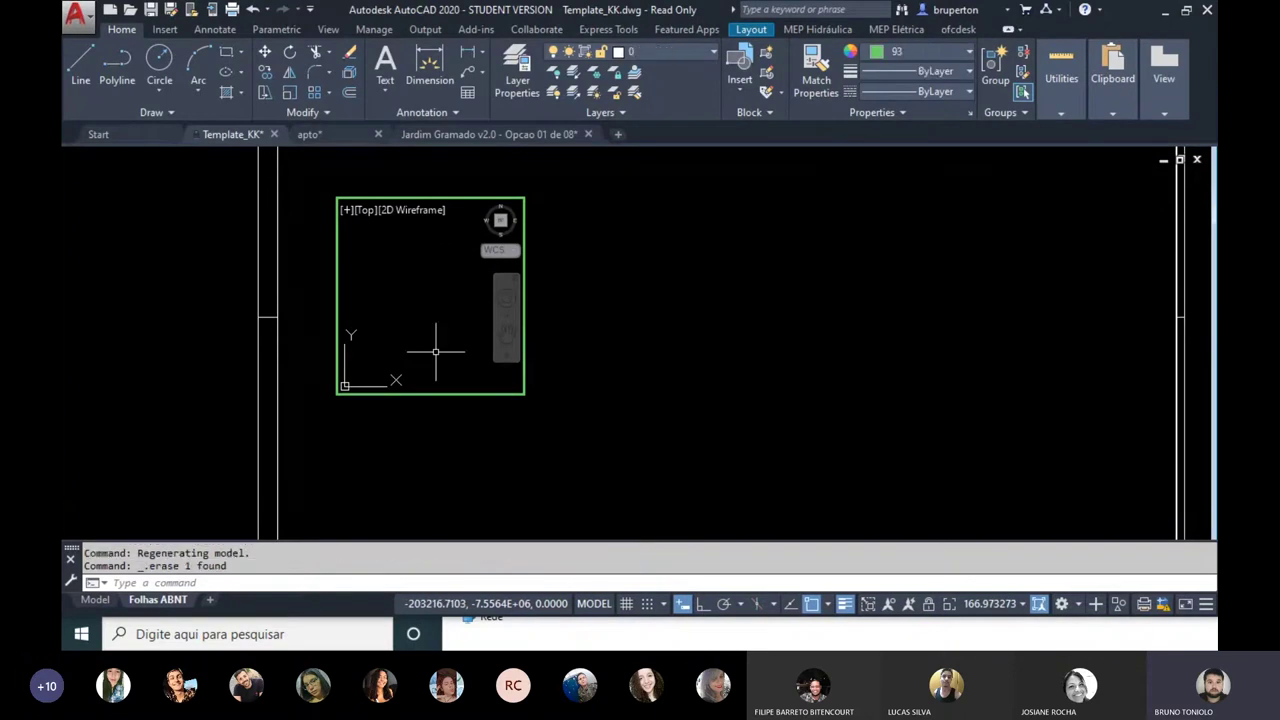
middle_click(434, 340)
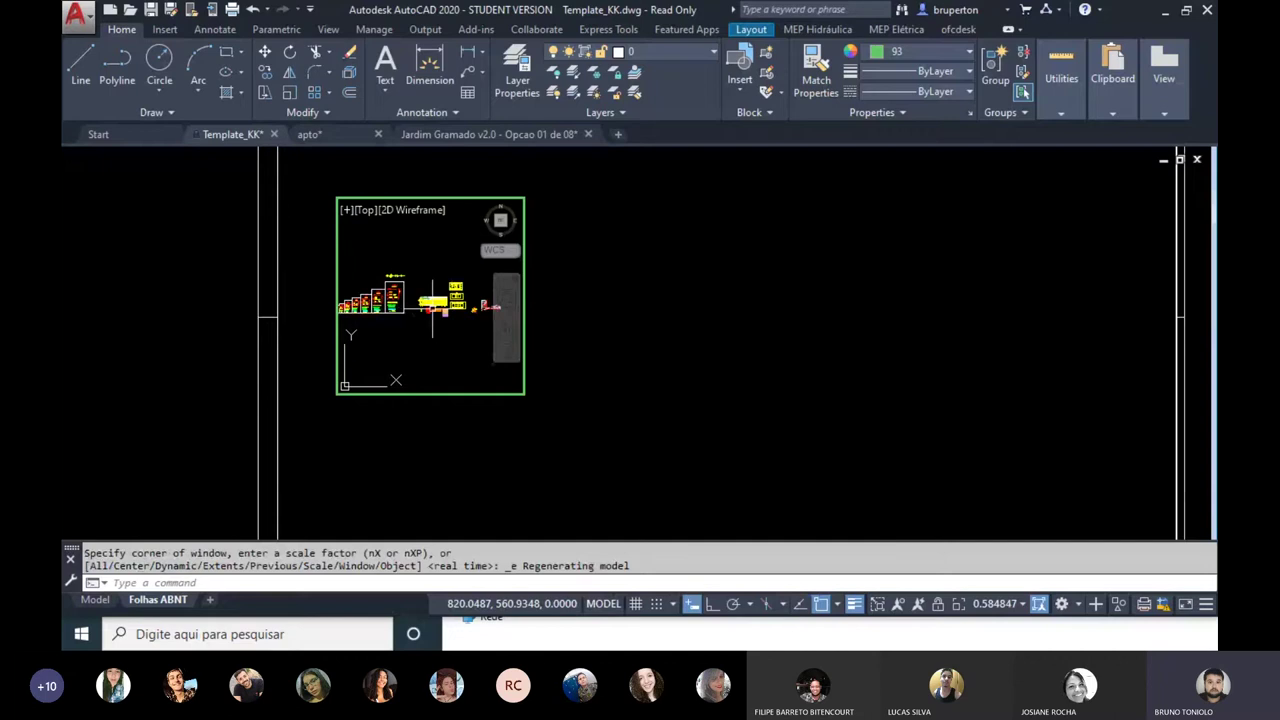
scroll(433, 310, "up", 5)
scroll(450, 300, "up", 2)
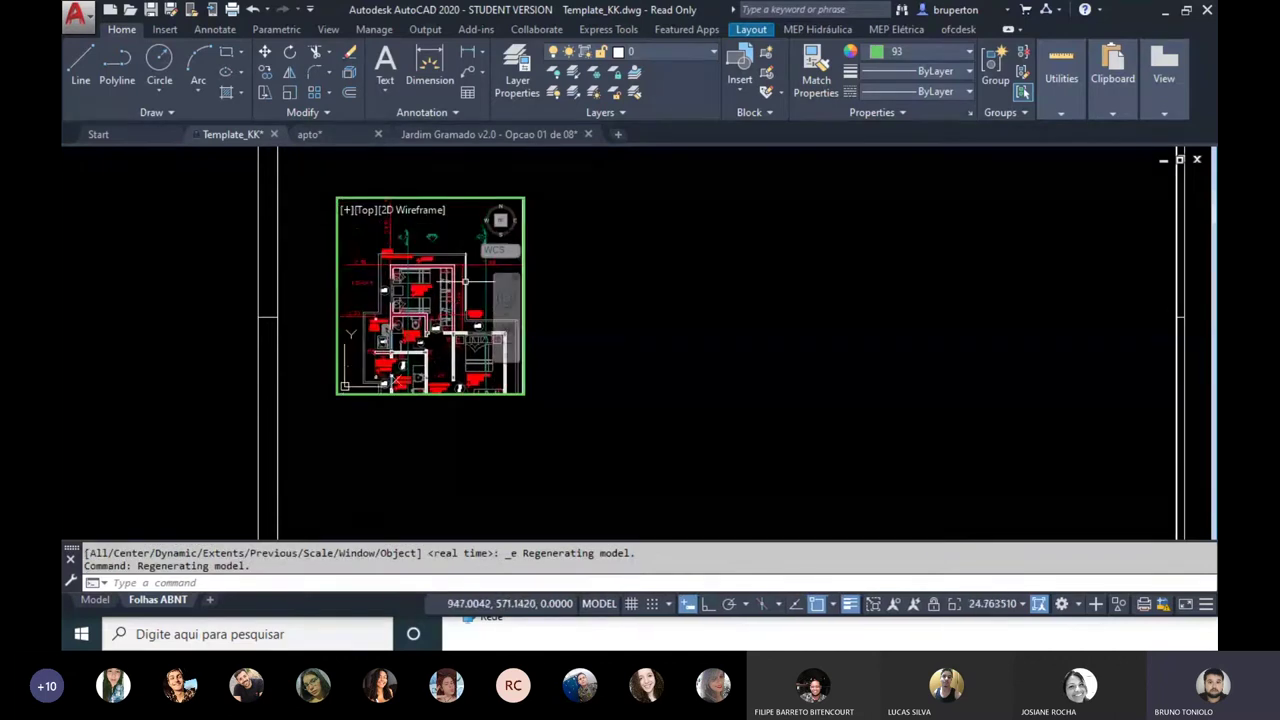
scroll(466, 282, "up", 1)
scroll(466, 283, "up", 1)
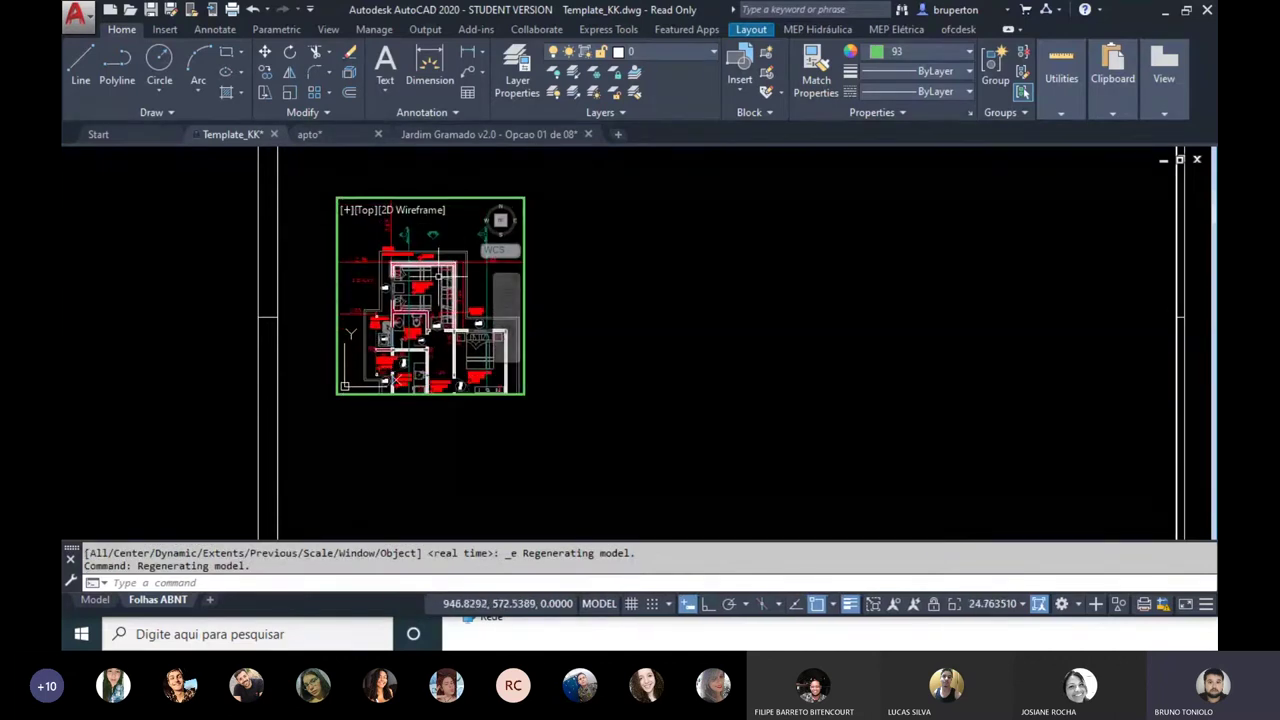
Step: Stretch the viewport down to the sheet's bottom edge
double_click(545, 278)
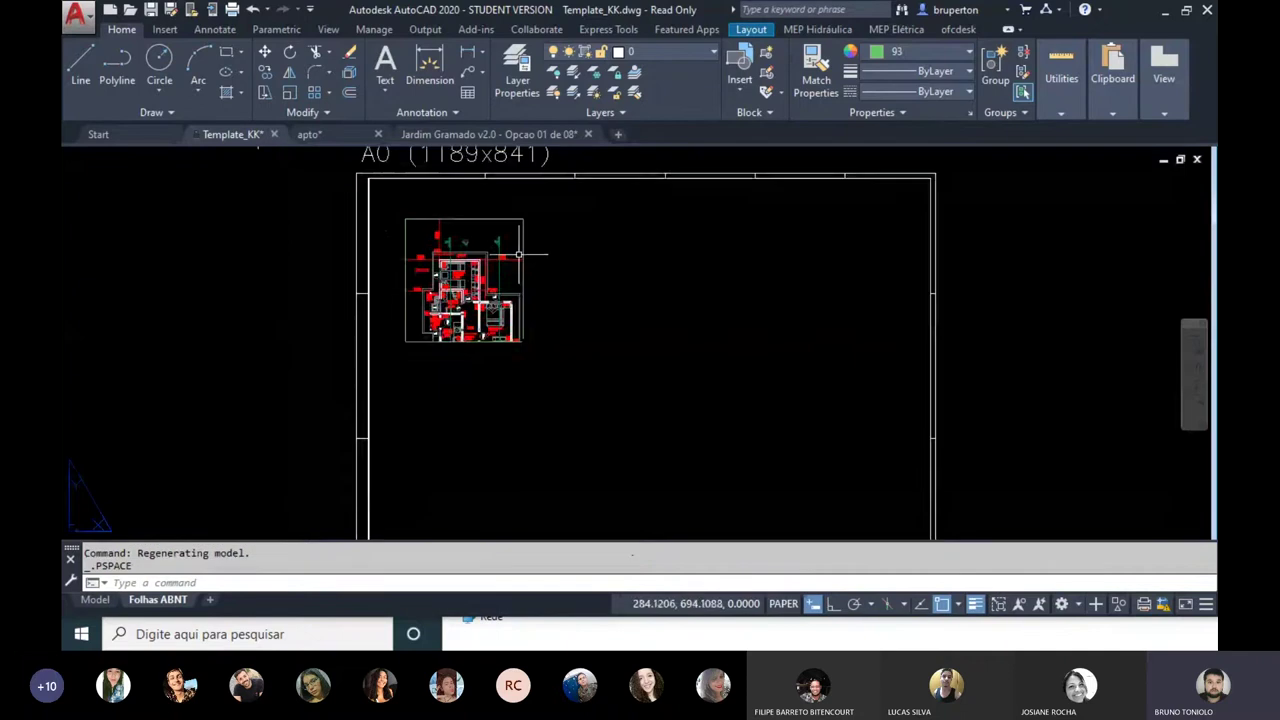
left_click(510, 281)
scroll(461, 318, "down", 1)
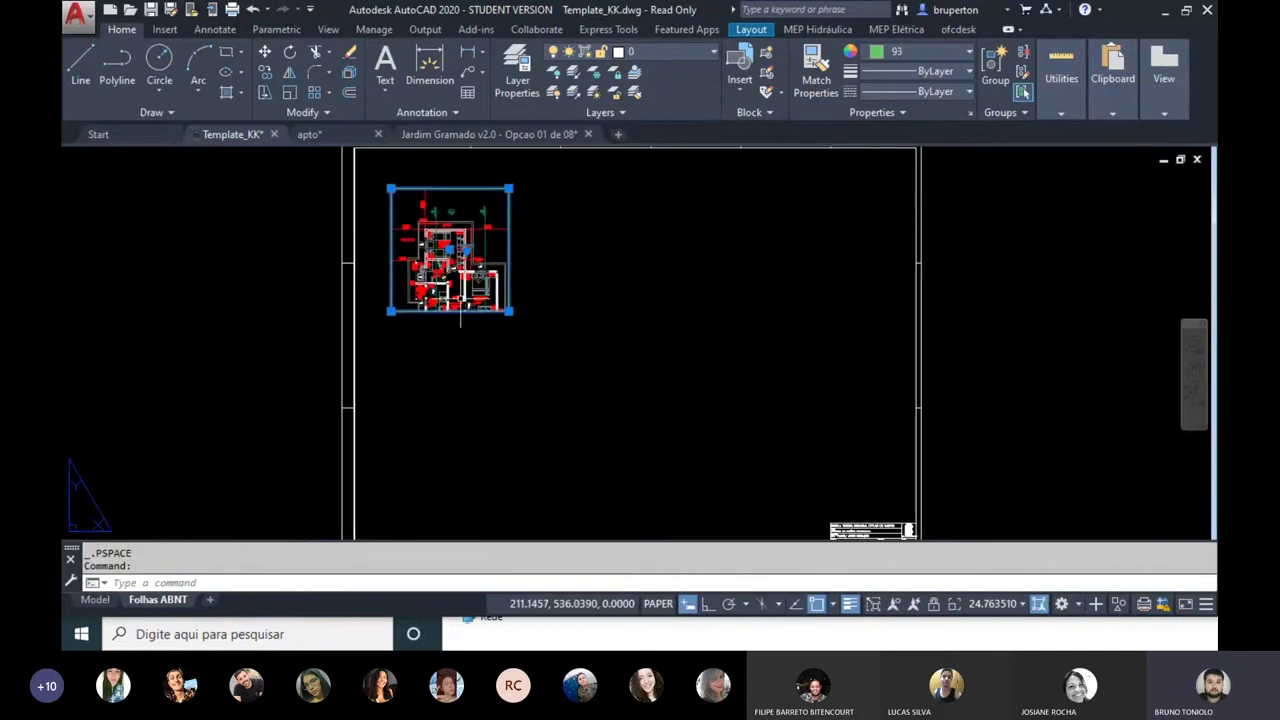
left_click(390, 188)
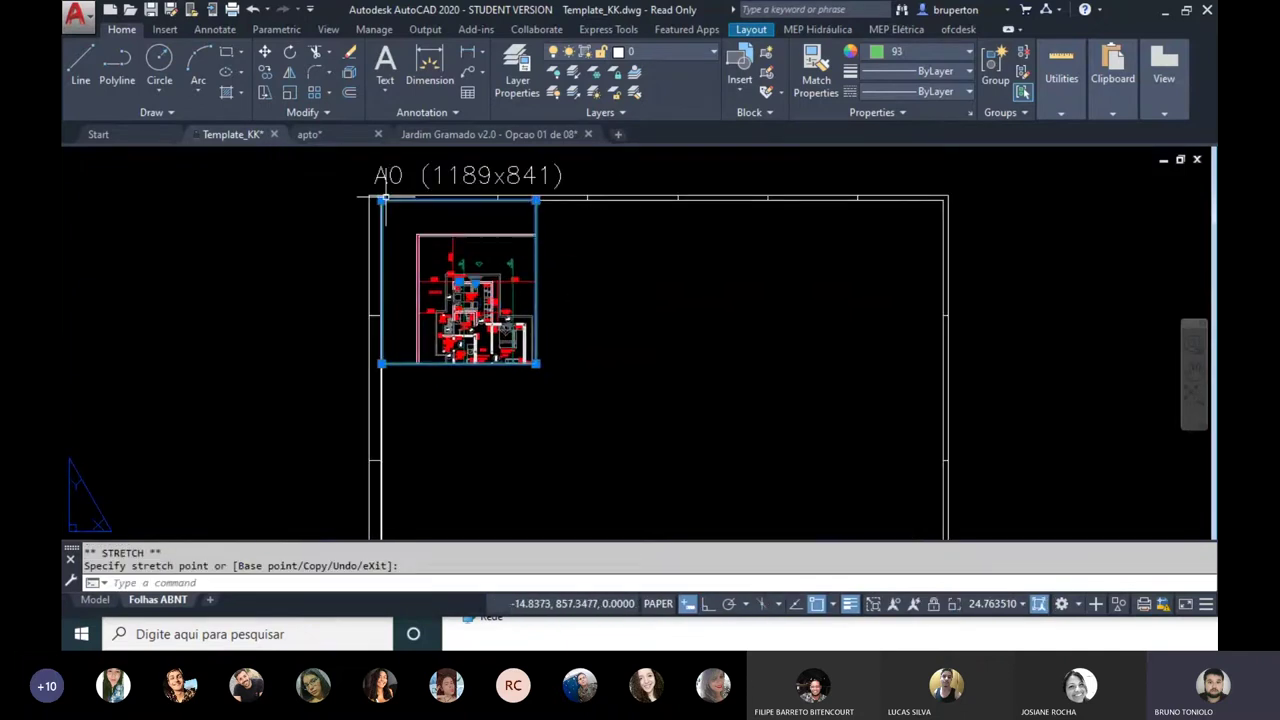
scroll(485, 263, "down", 3)
scroll(534, 384, "up", 4)
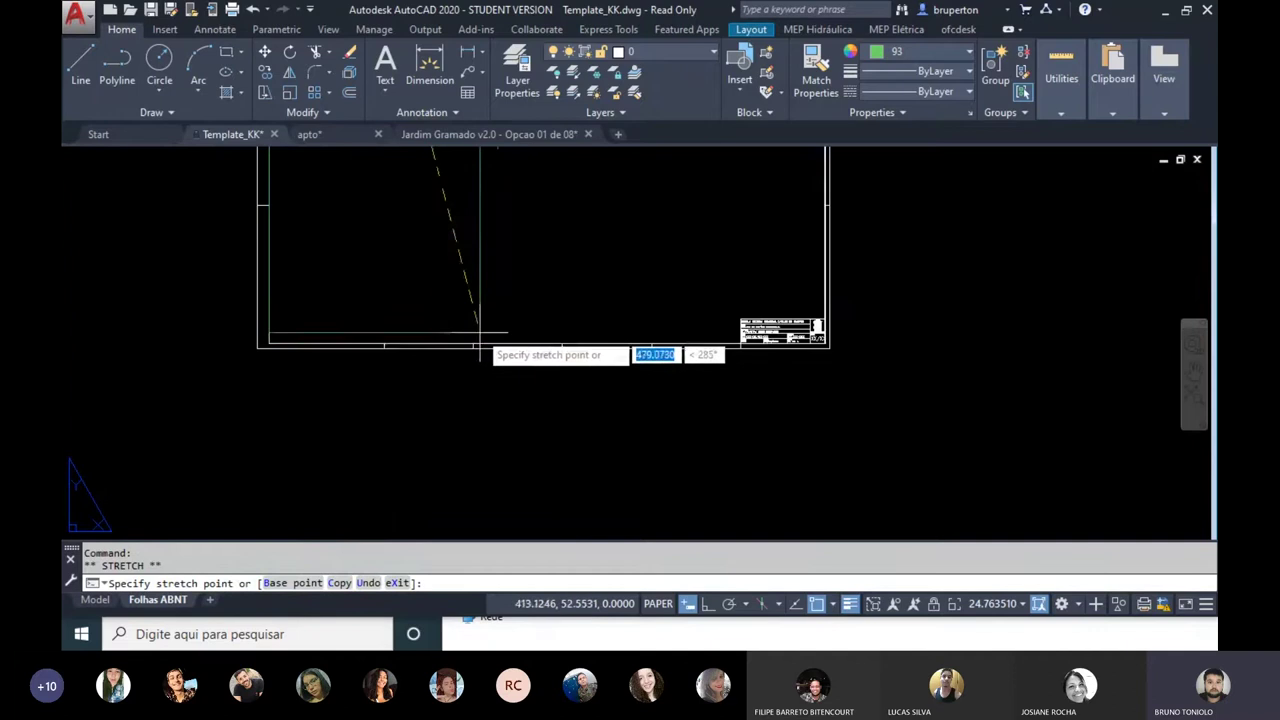
middle_click_drag(473, 344, 523, 289)
middle_click(523, 297)
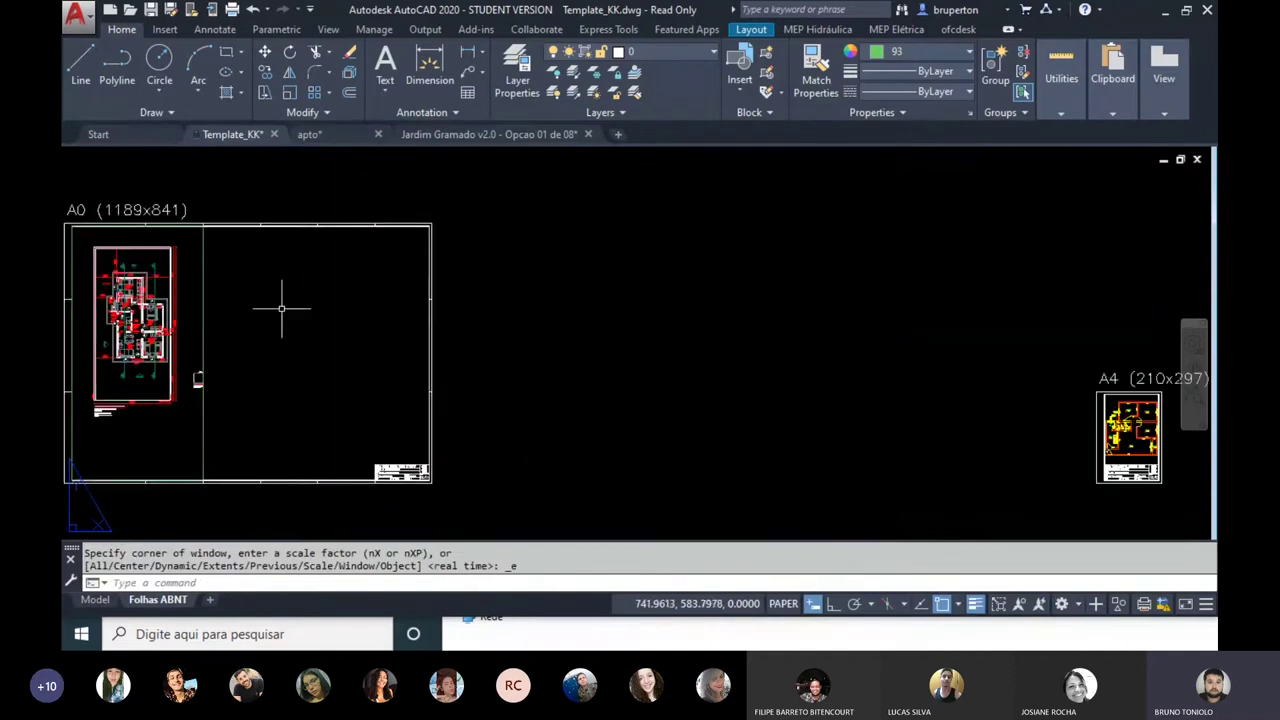
scroll(441, 385, "up", 2)
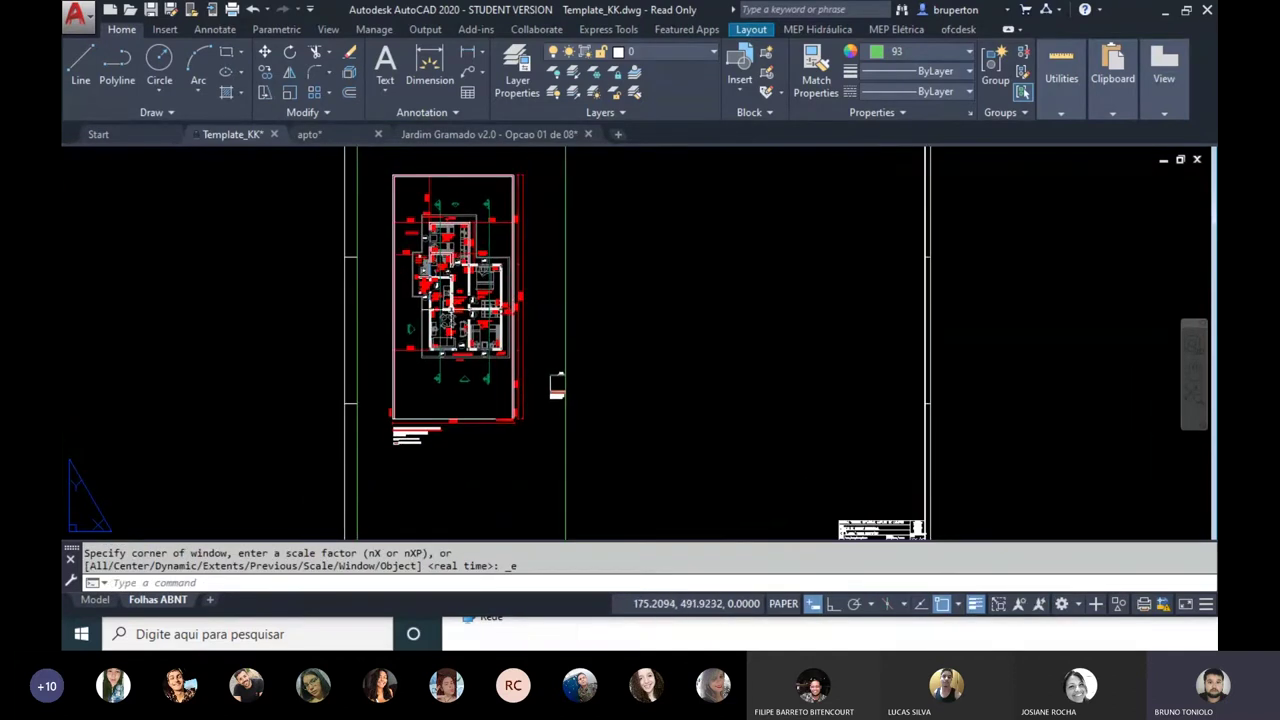
scroll(437, 300, "down", 2)
scroll(426, 298, "up", 2)
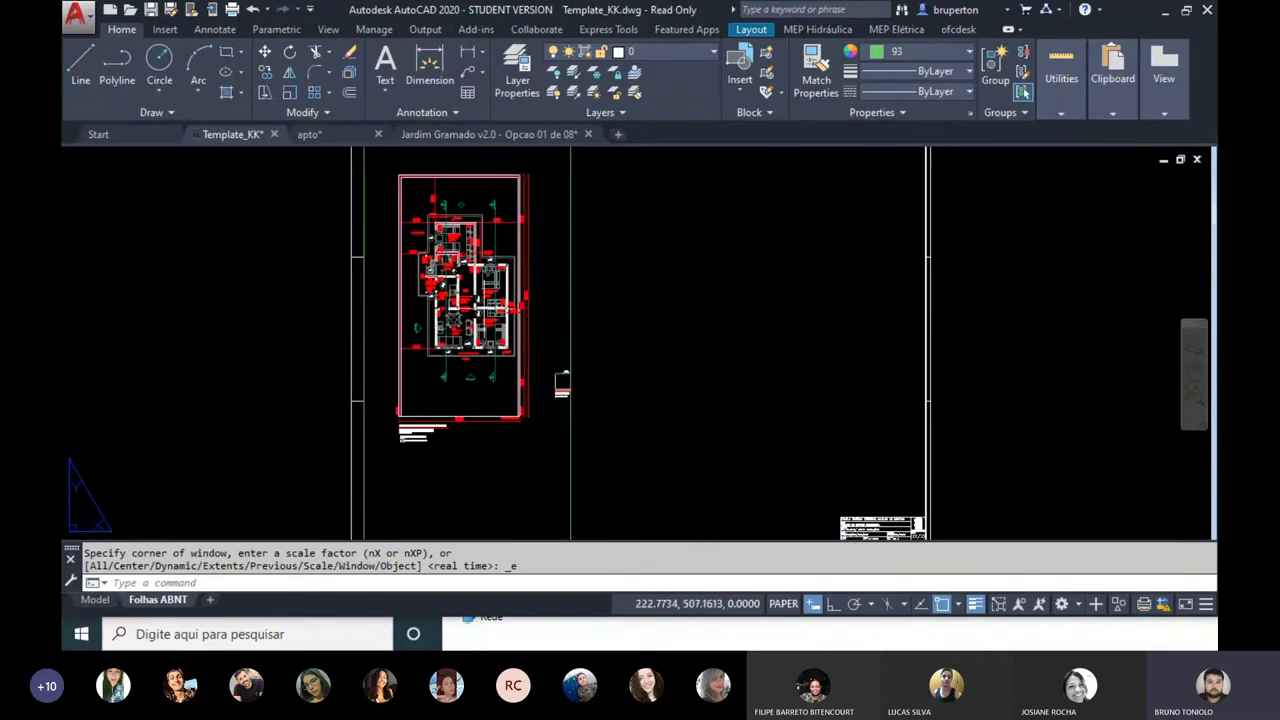
Step: Set the viewport to 1:200 scale with ZOOM 1000/200XP
double_click(452, 320)
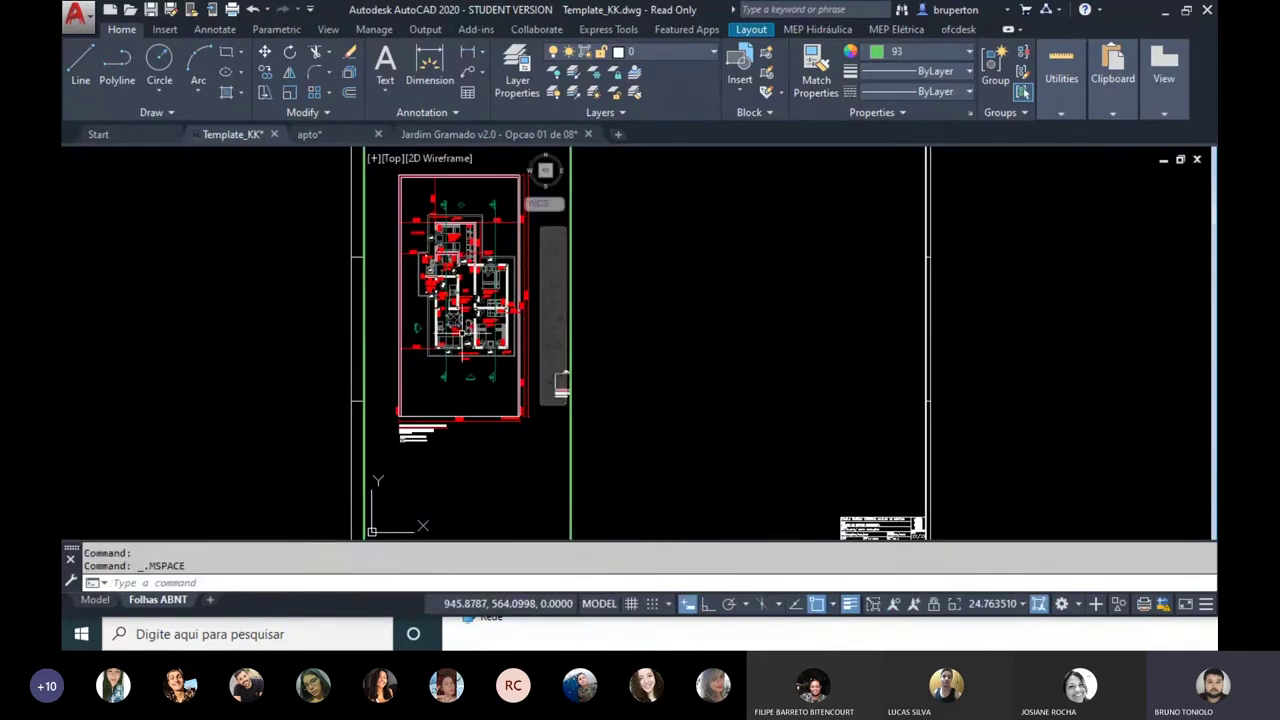
type("z")
key("Return")
type("1000/200XP")
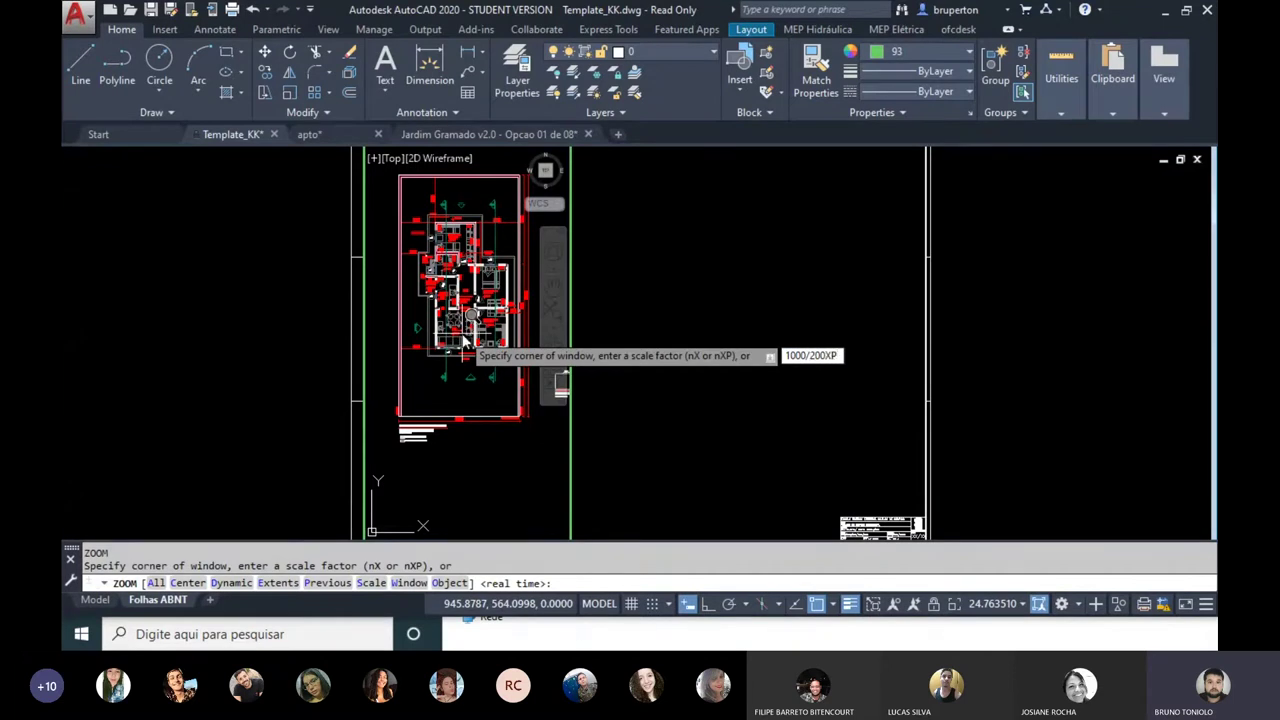
key("Return")
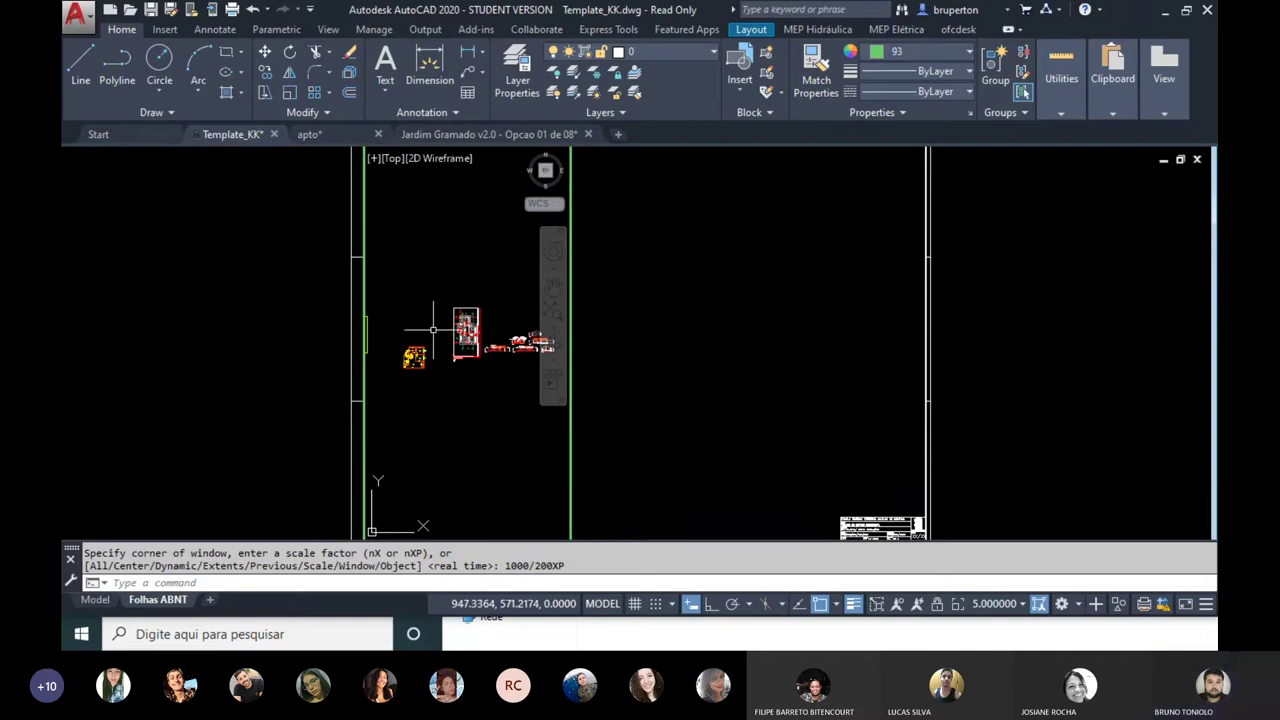
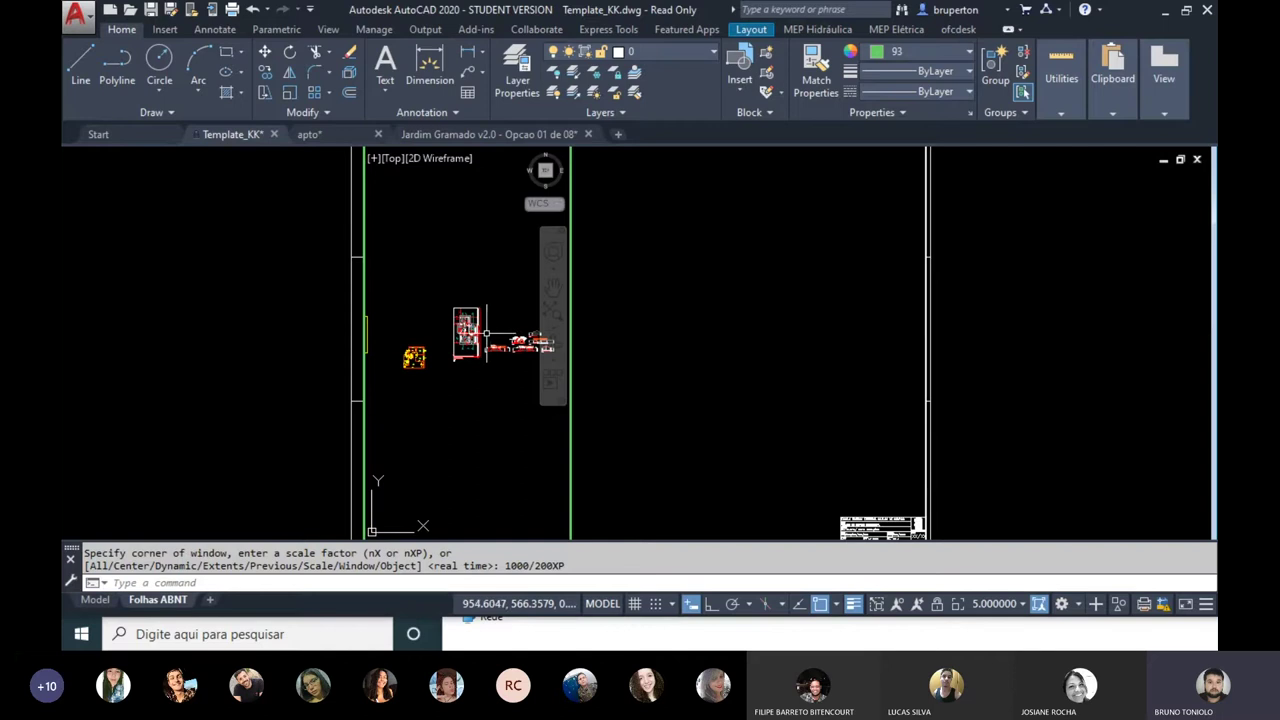
Step: Zoom around the floor plan and cancel the pending zoom prompt
scroll(486, 334, "up", 3)
scroll(486, 334, "up", 3)
scroll(486, 334, "up", 4)
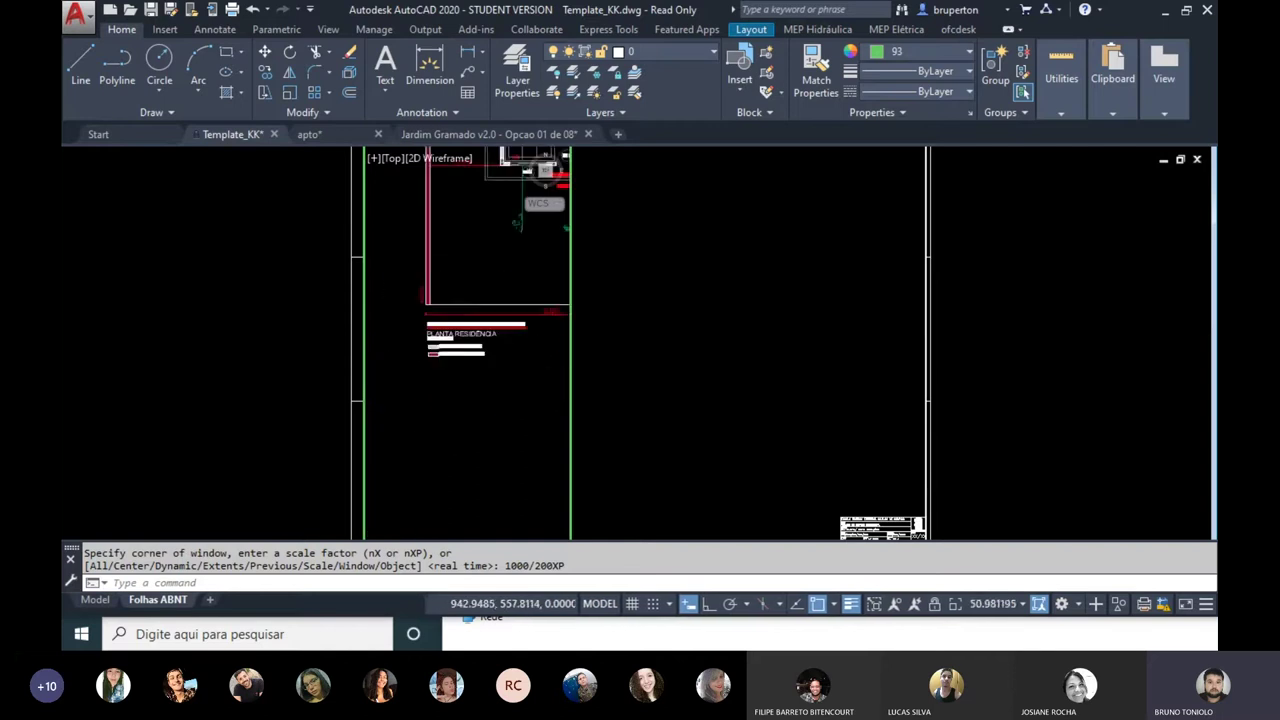
scroll(463, 365, "up", 2)
scroll(463, 365, "up", 2)
scroll(463, 365, "down", 4)
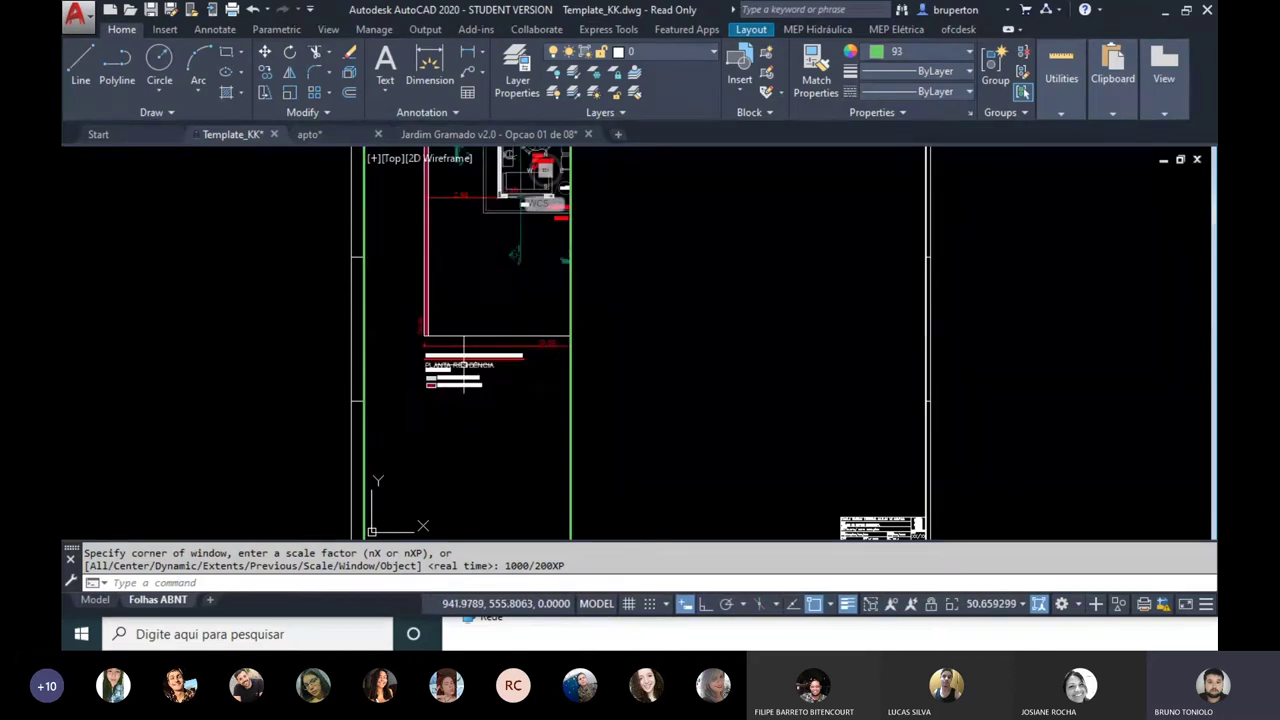
scroll(463, 365, "down", 3)
scroll(504, 358, "down", 1)
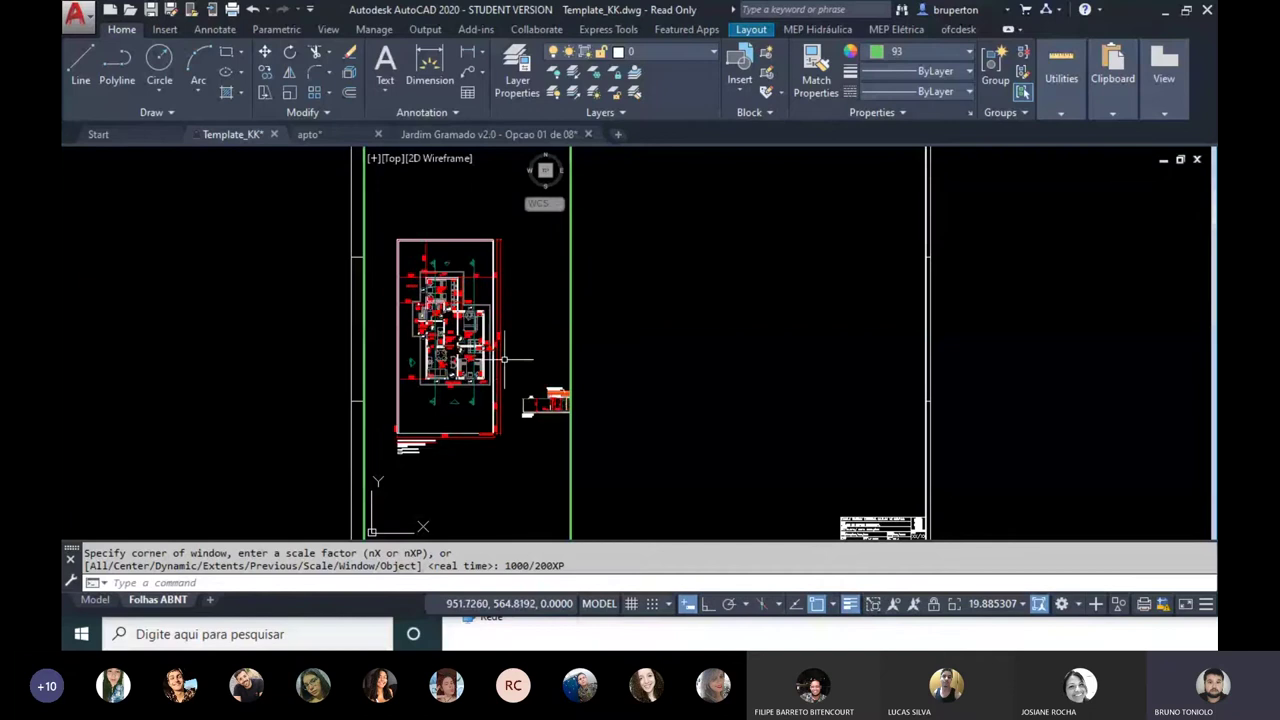
key("Escape")
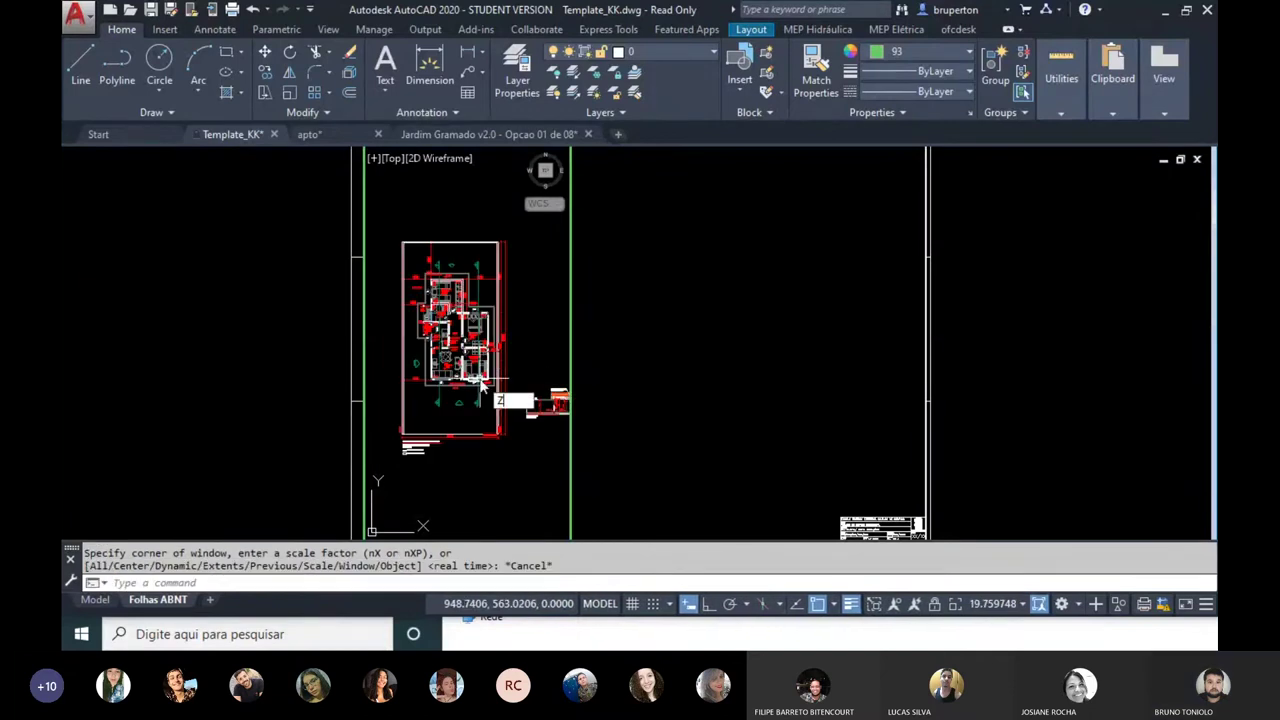
key("Escape")
scroll(454, 412, "up", 8)
type("D")
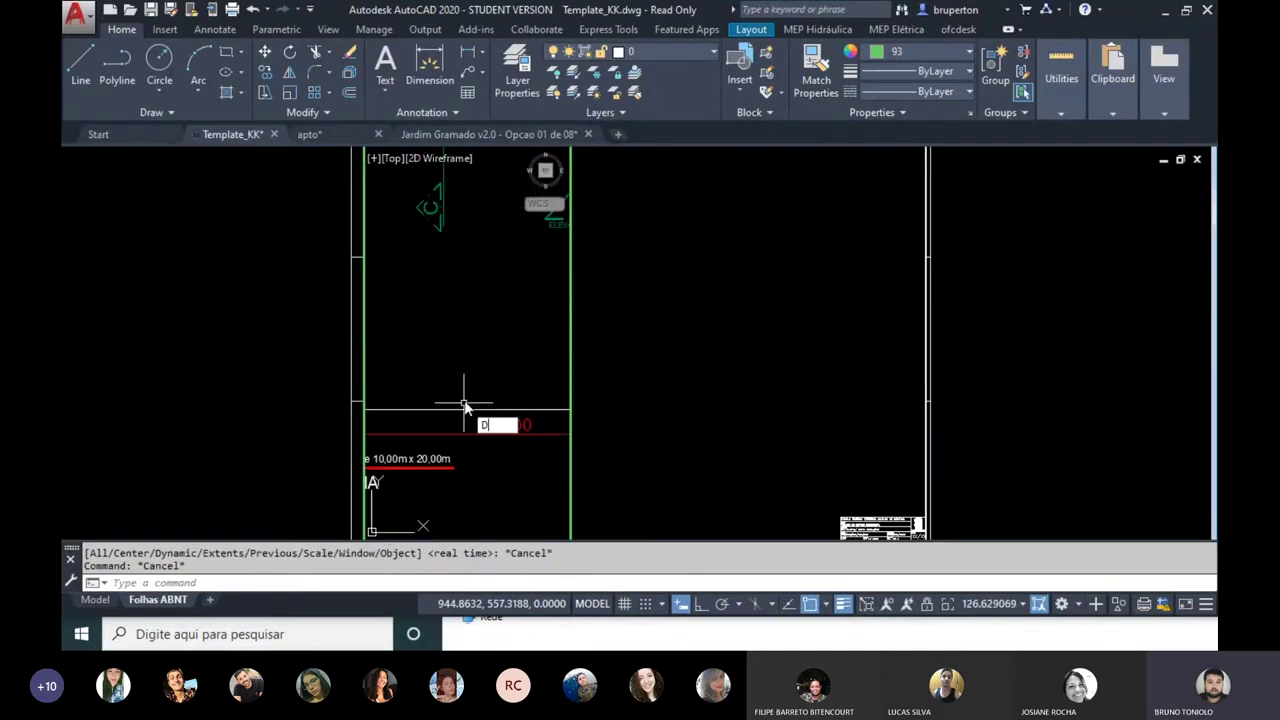
Step: Start a distance measurement on the plan, then cancel it
type("I")
key("Return")
scroll(458, 400, "down", 3)
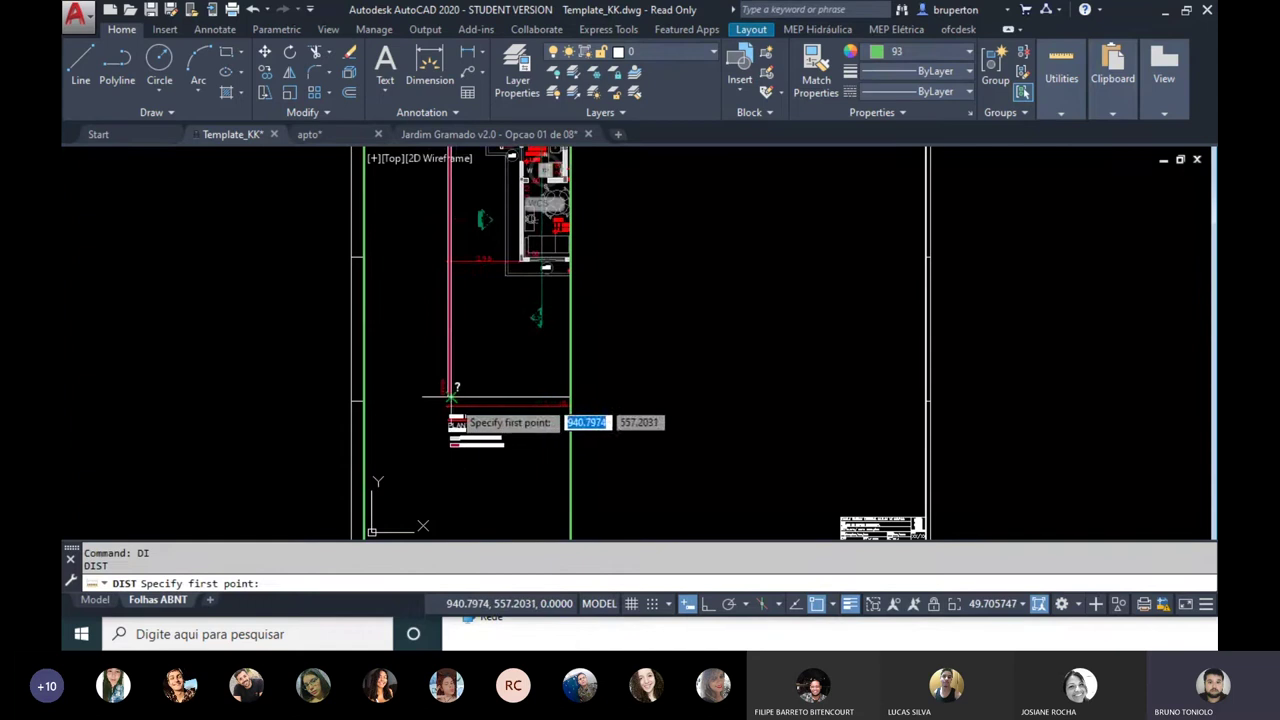
left_click(366, 400)
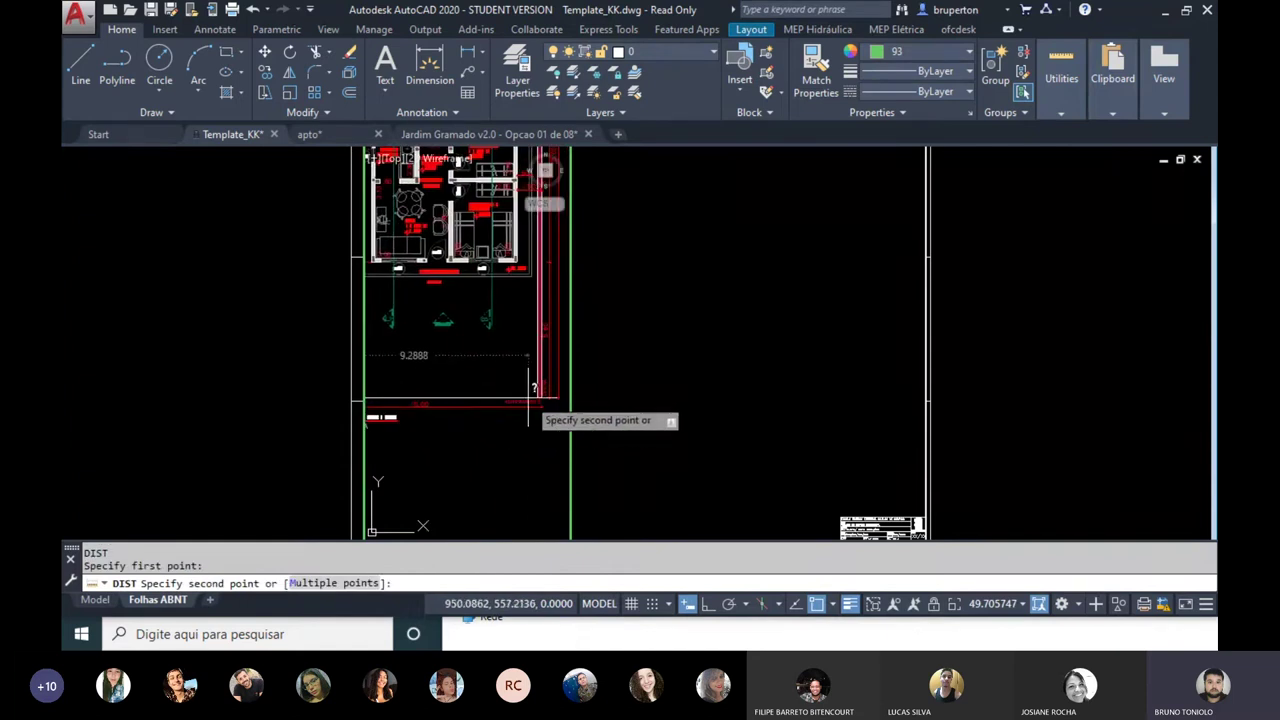
scroll(529, 398, "down", 1)
key("Escape")
scroll(477, 425, "down", 1)
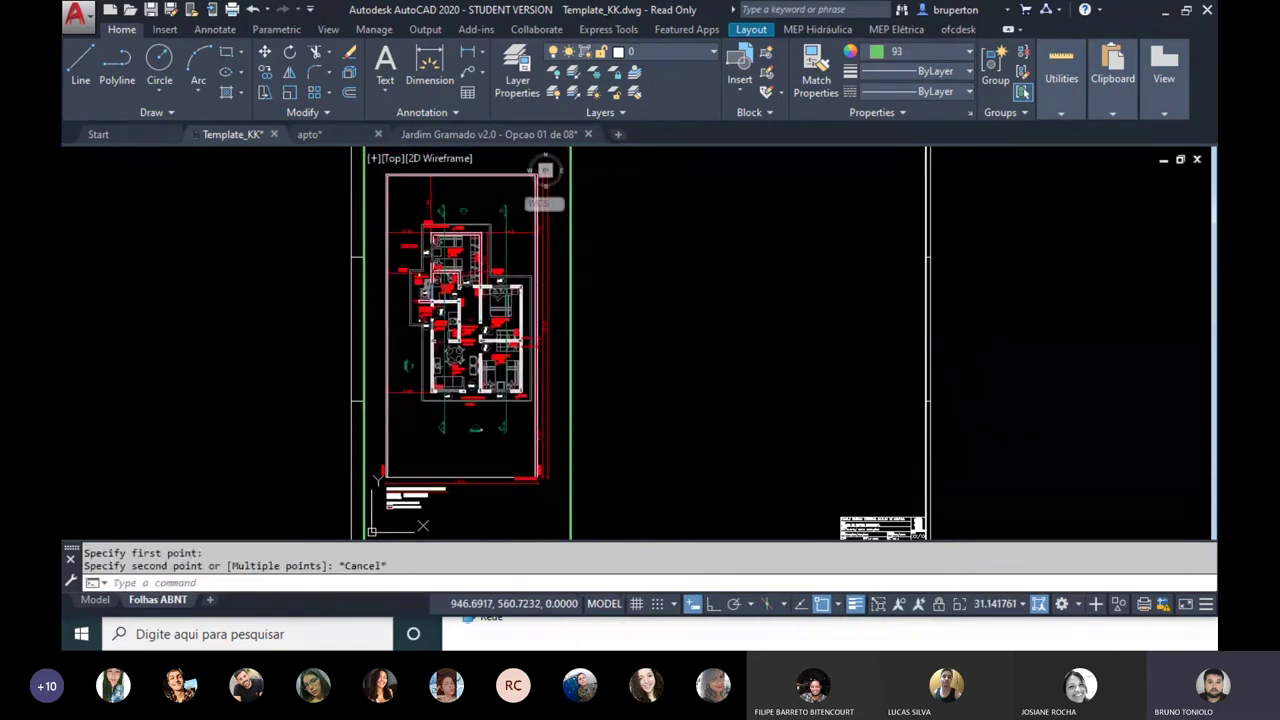
Step: Zoom the floor-plan viewport by 1000/100XP for 1:100, then return to paper space
type("z")
key("Return")
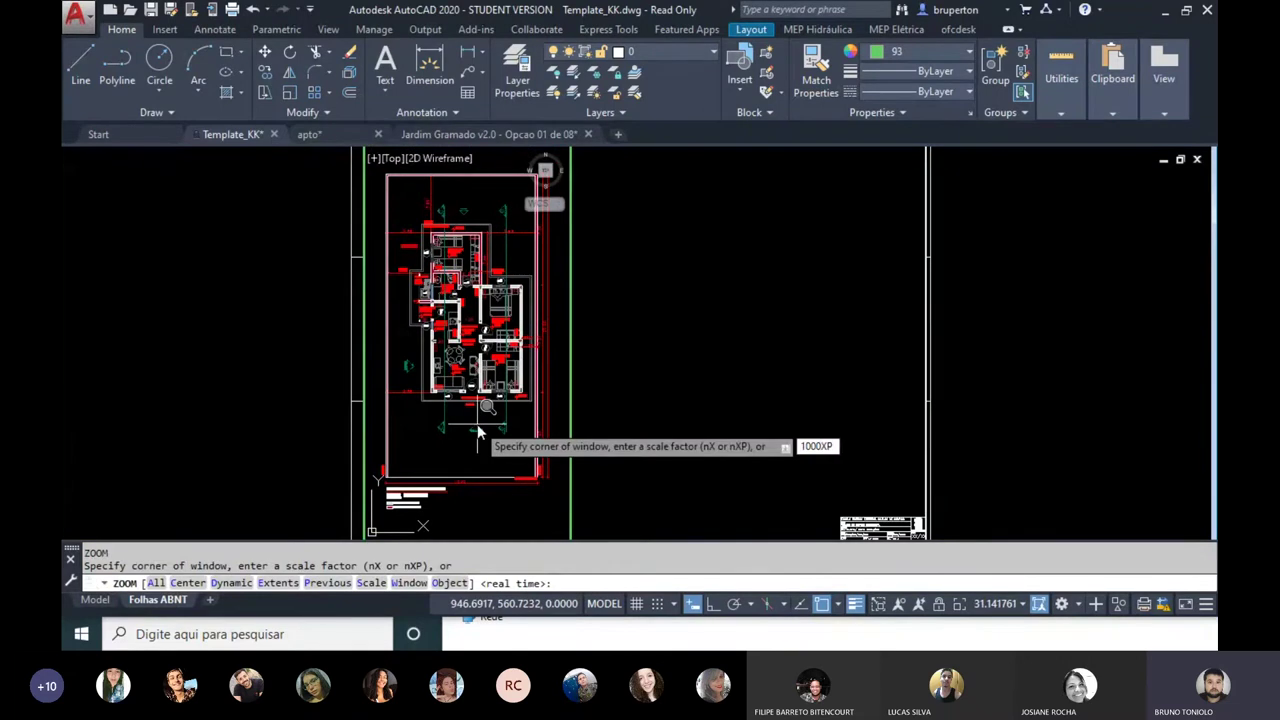
key("BackSpace")
key("BackSpace")
type("XP")
key("Return")
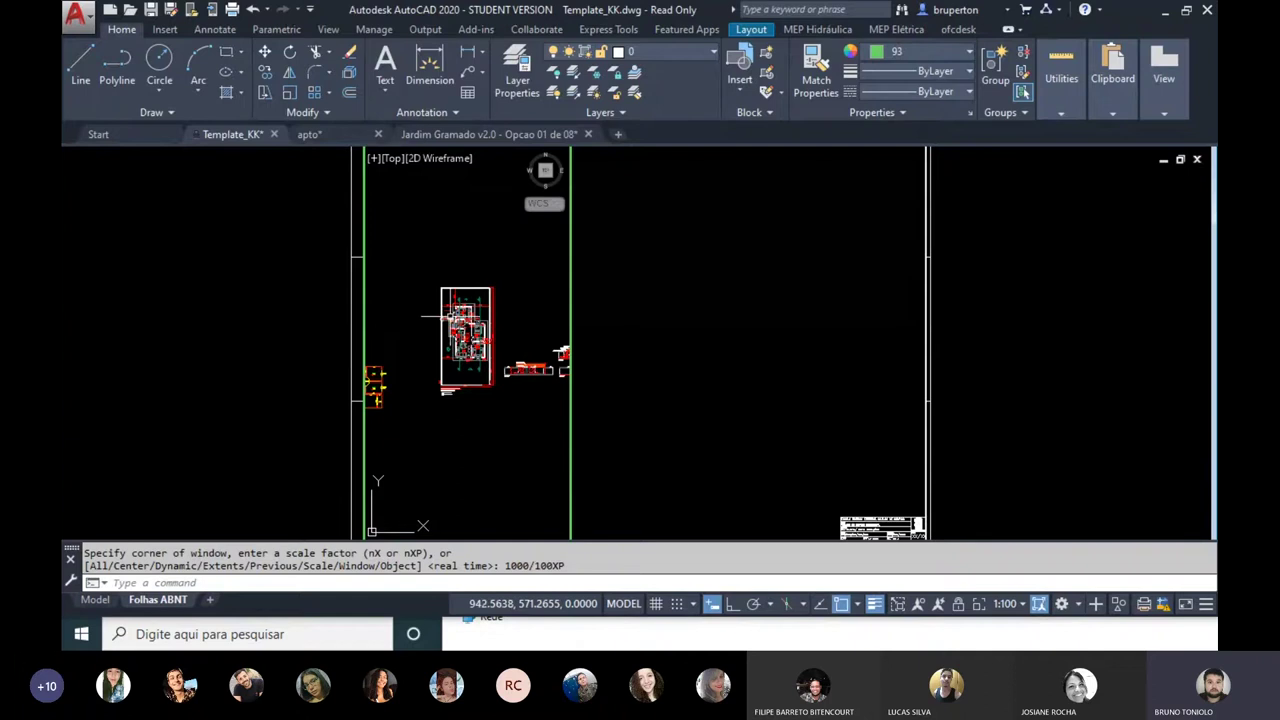
double_click(355, 318)
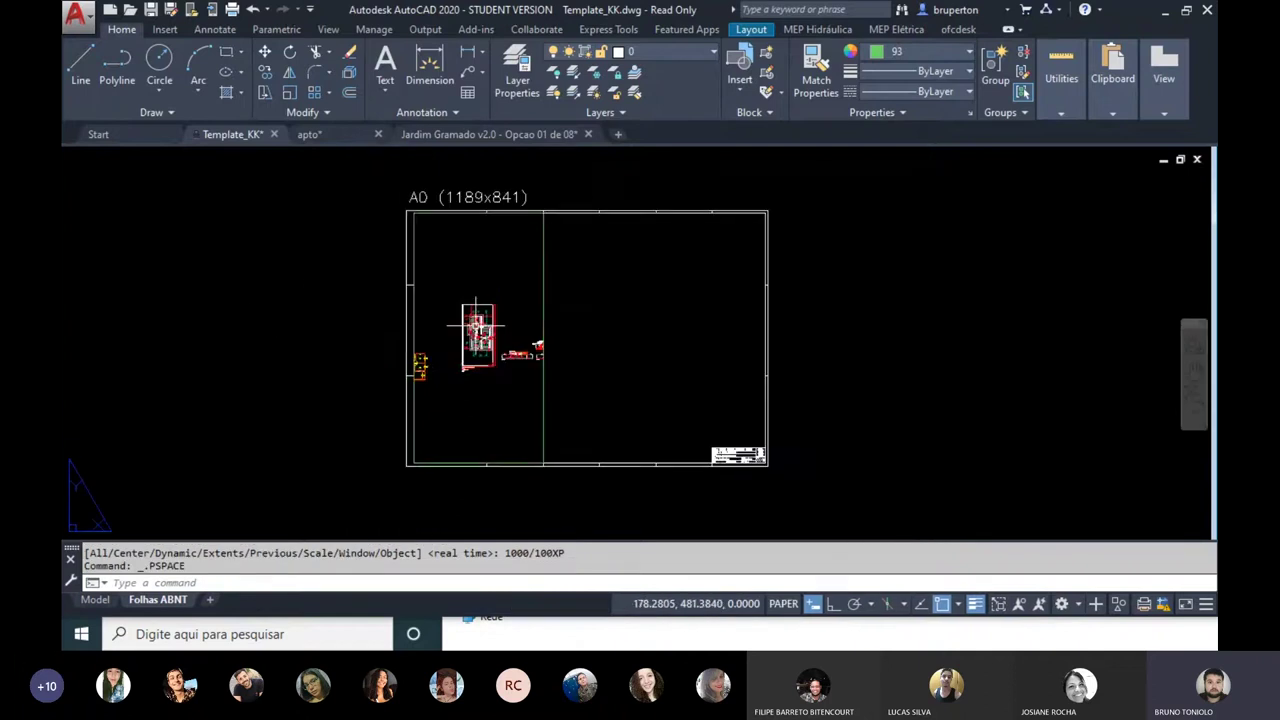
Step: Start a DIST measurement from the sheet's top-left corner, then cancel it
scroll(477, 323, "up", 2)
middle_click_drag(486, 256, 486, 366)
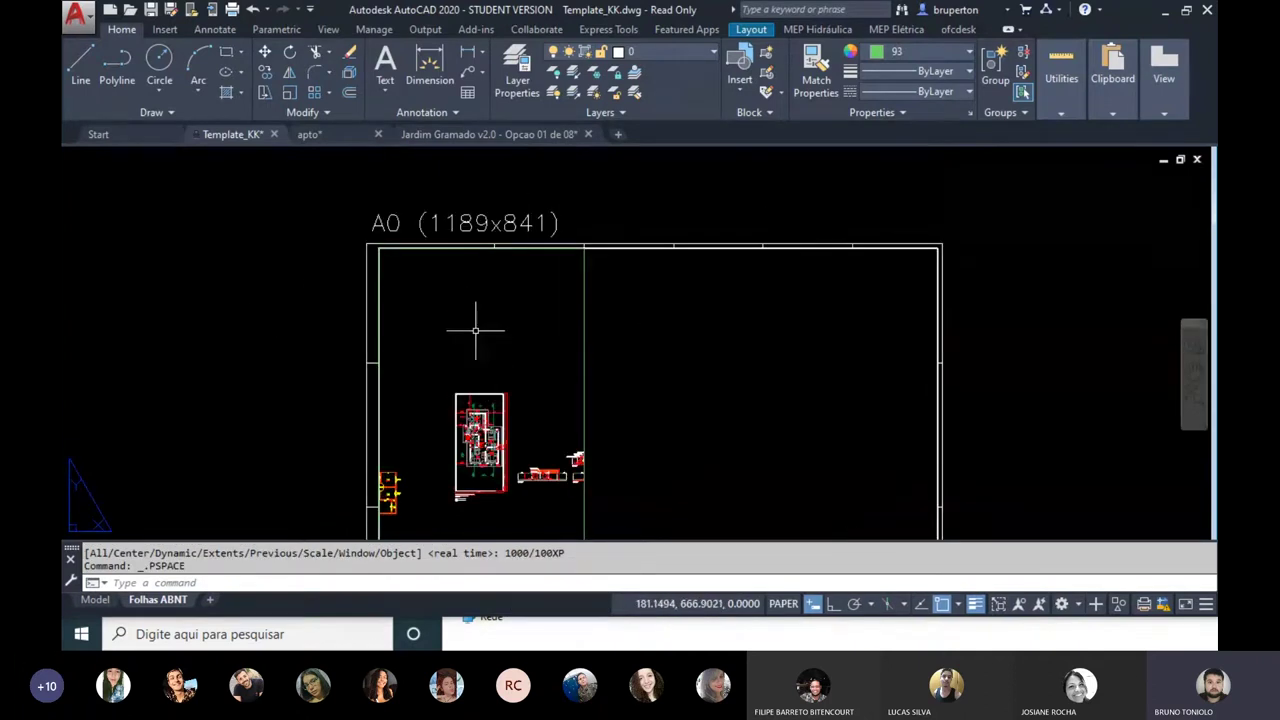
type("DIST")
key("Return")
left_click(367, 245)
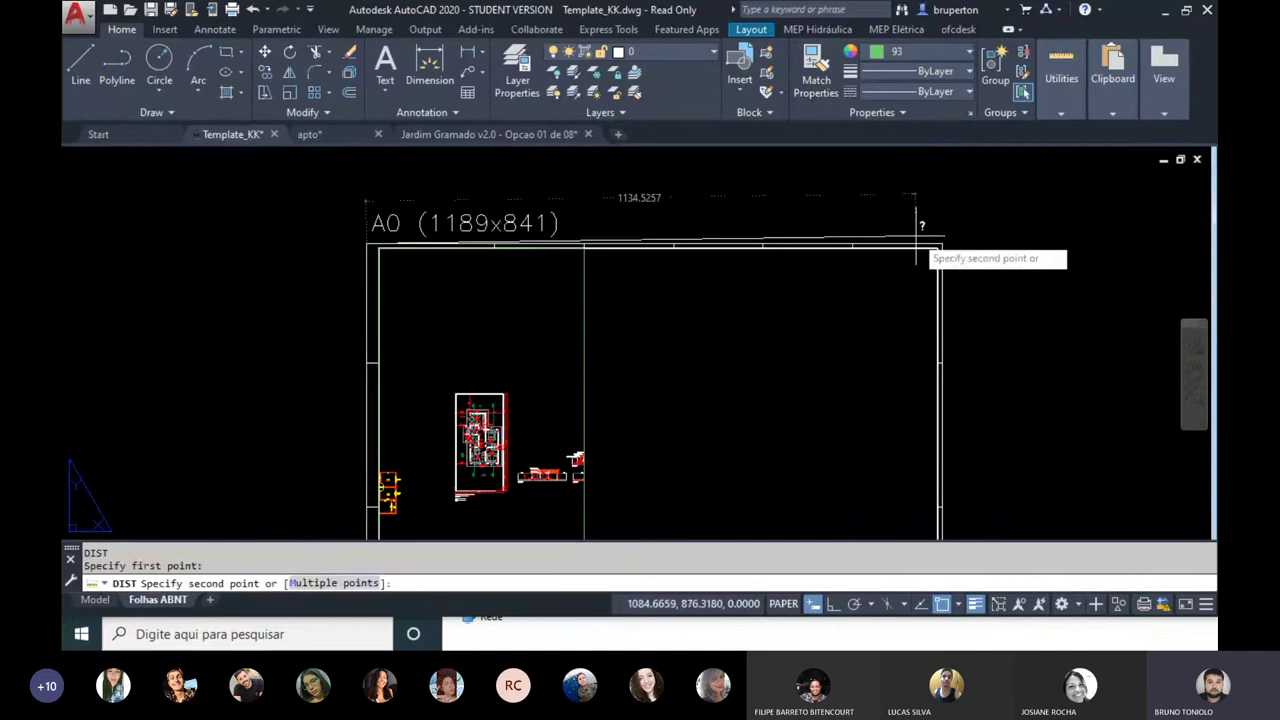
key("Escape")
Step: Activate model space inside the floor-plan viewport
scroll(591, 314, "up", 2)
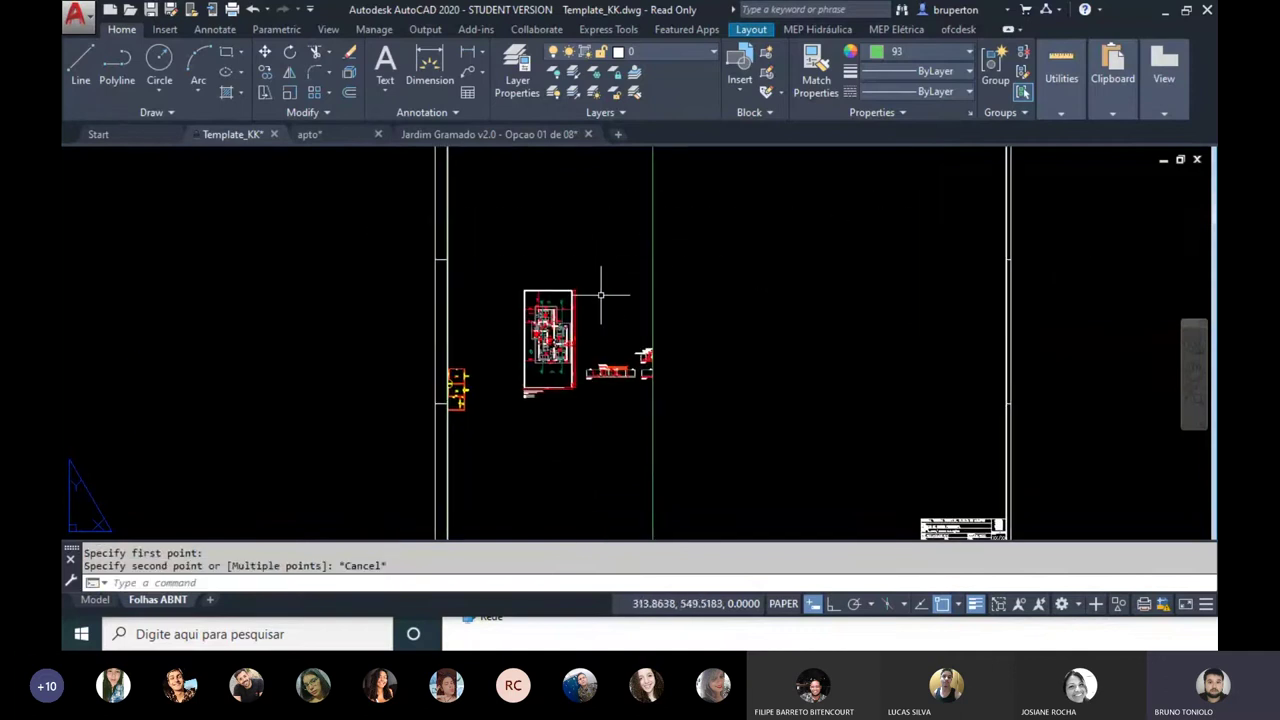
scroll(600, 290, "up", 2)
scroll(537, 340, "down", 2)
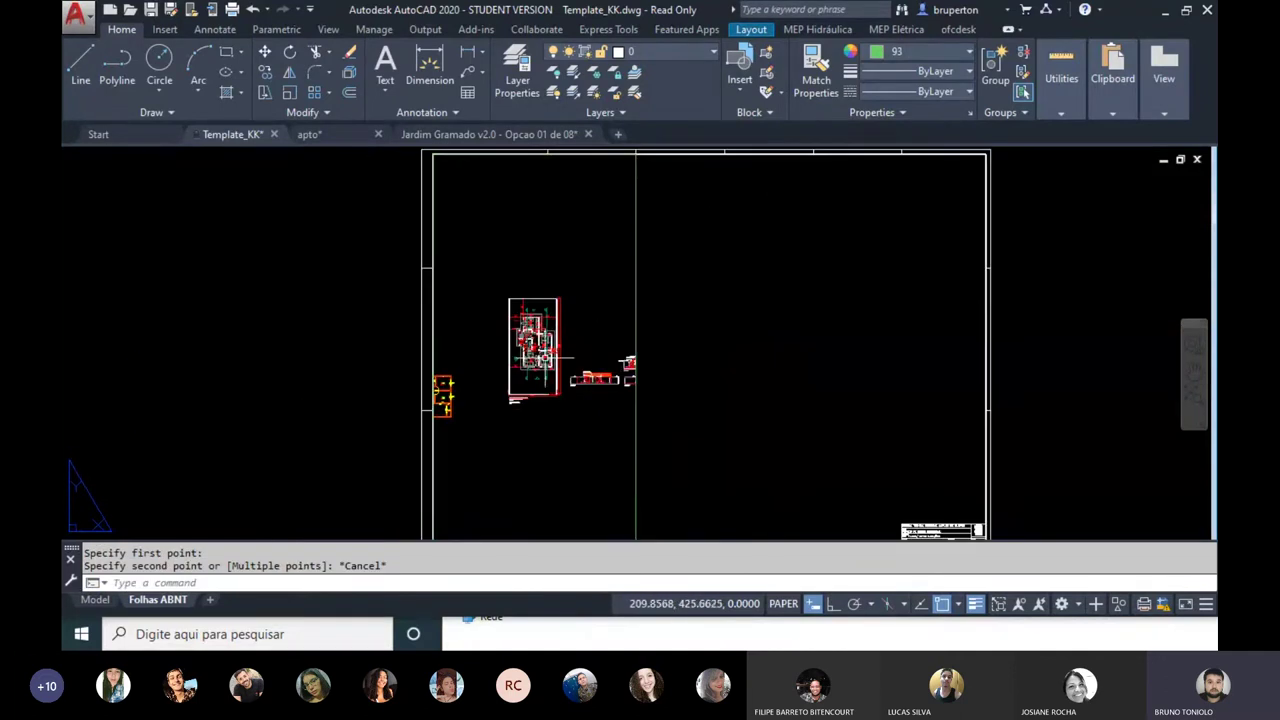
double_click(595, 360)
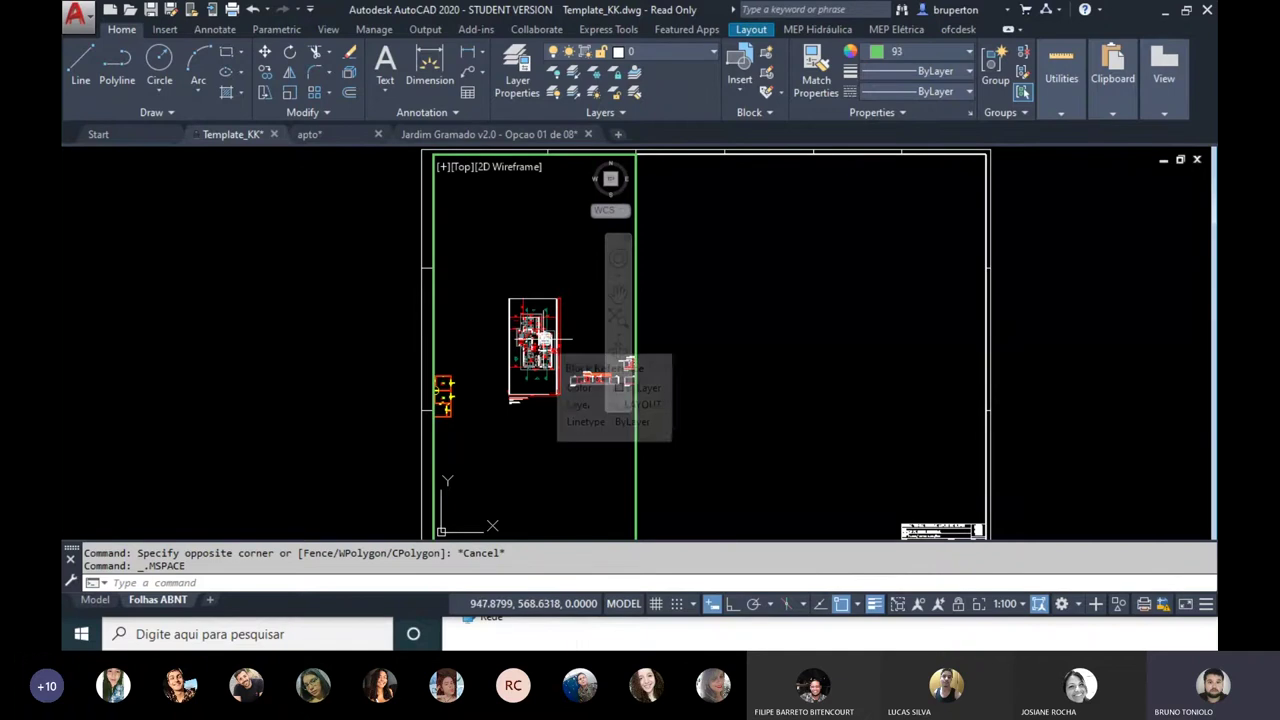
Step: Zoom in and nudge the floor plan so it fills the left viewport
scroll(545, 338, "up", 2)
scroll(545, 338, "up", 2)
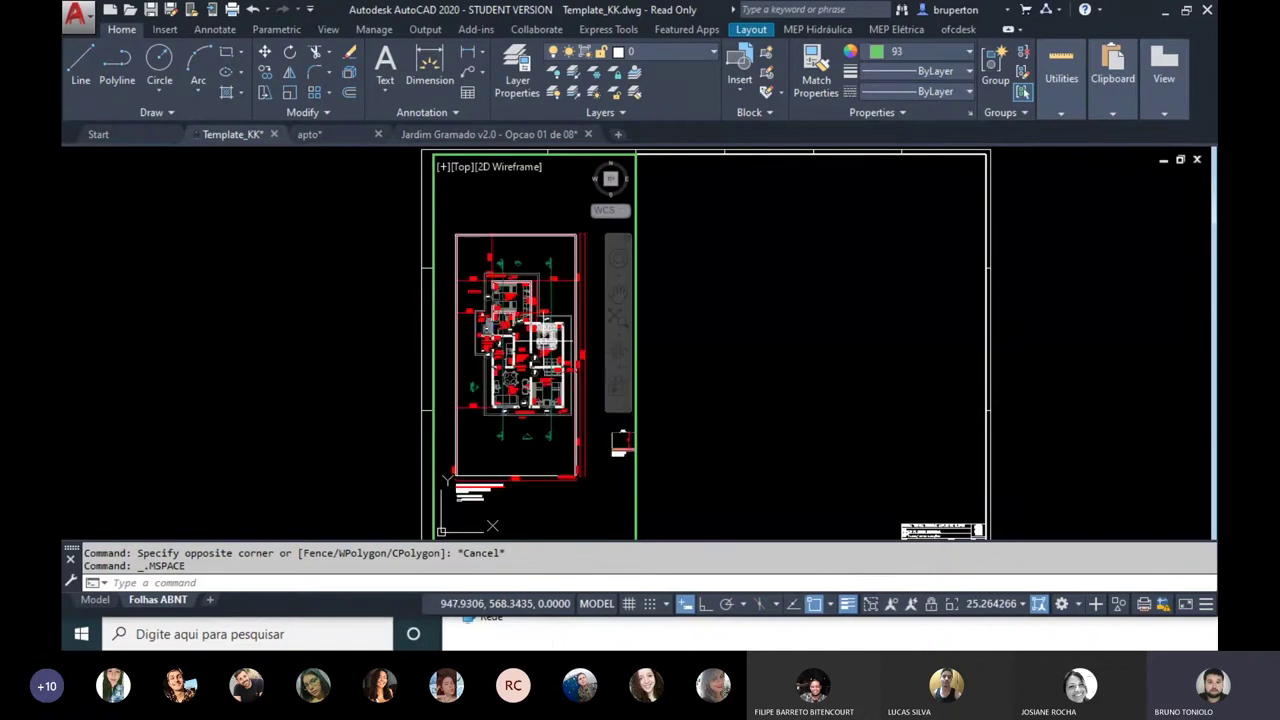
scroll(517, 342, "up", 2)
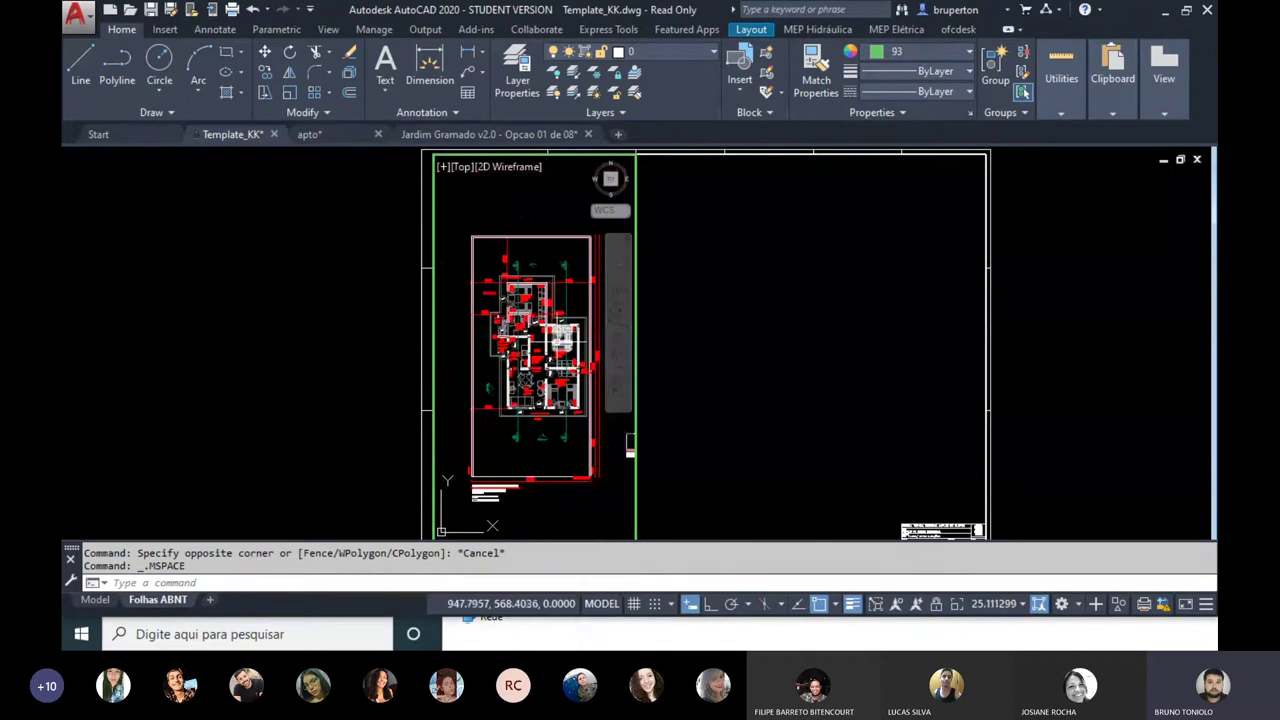
middle_click_drag(556, 345, 554, 343)
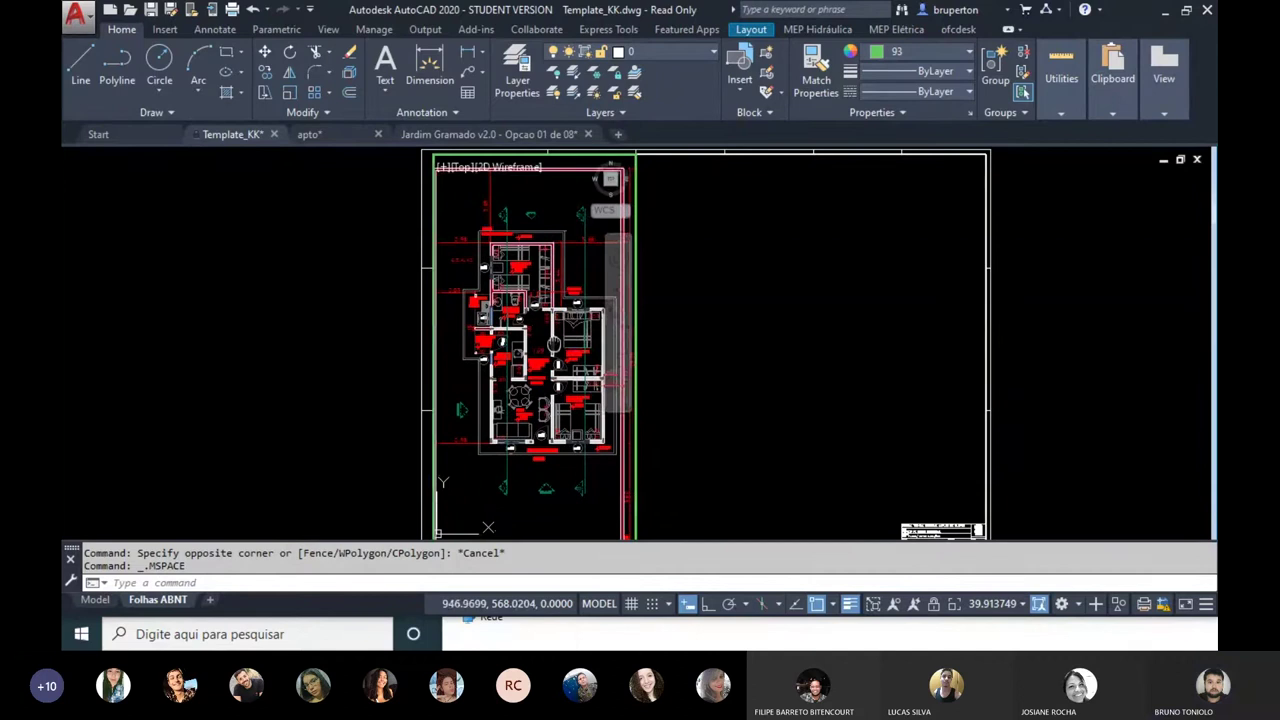
middle_click_drag(553, 345, 557, 343)
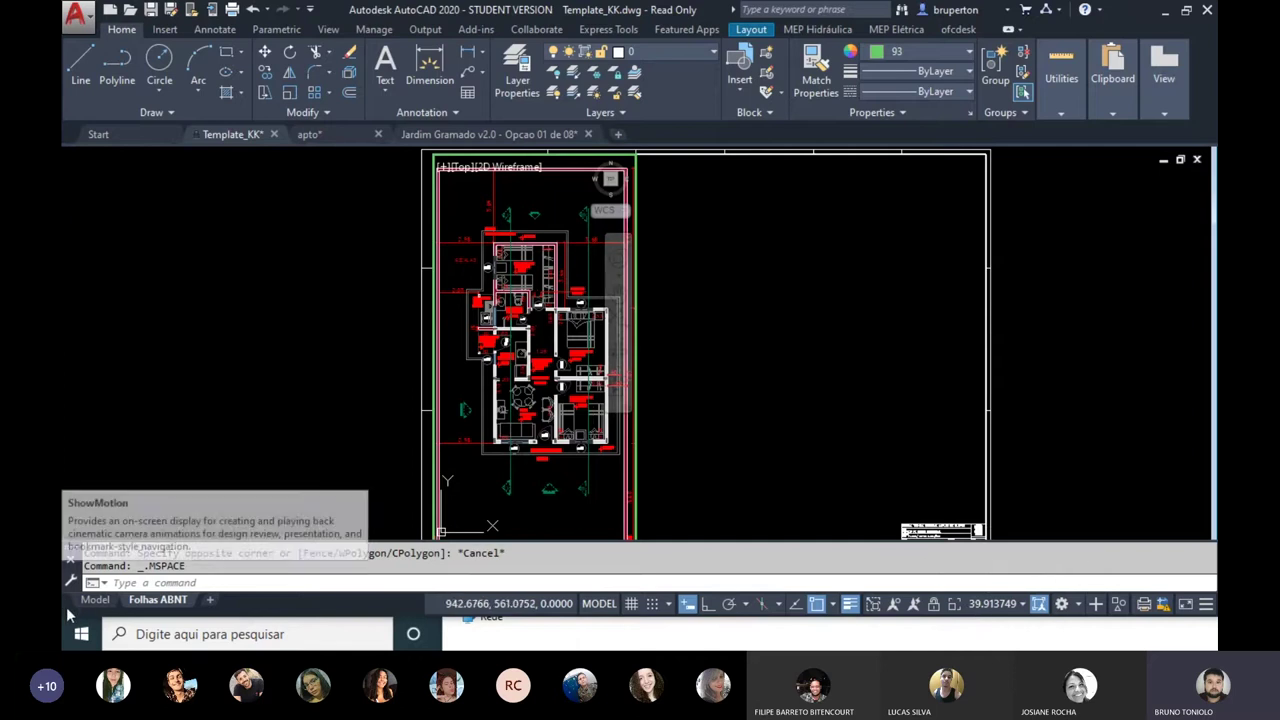
Step: Compute 1000 / 40 = 25 in Windows Calculator, then go back to AutoCAD
left_click(82, 634)
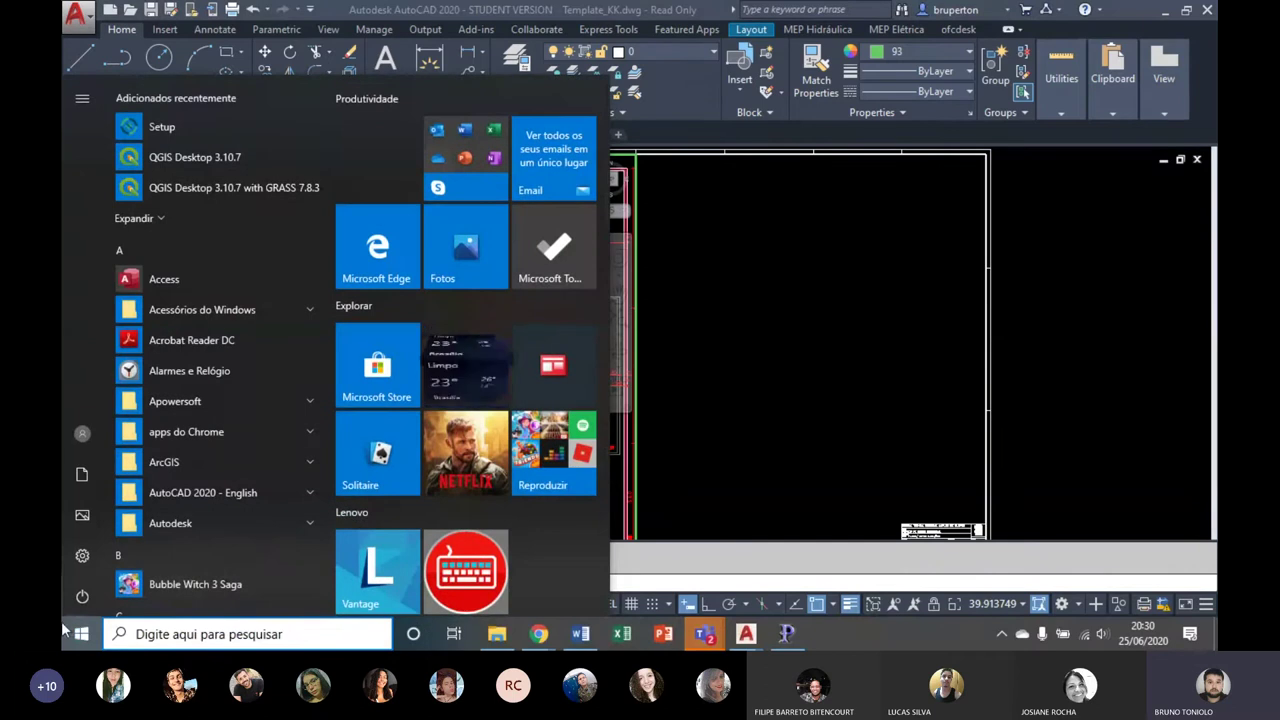
type("CA")
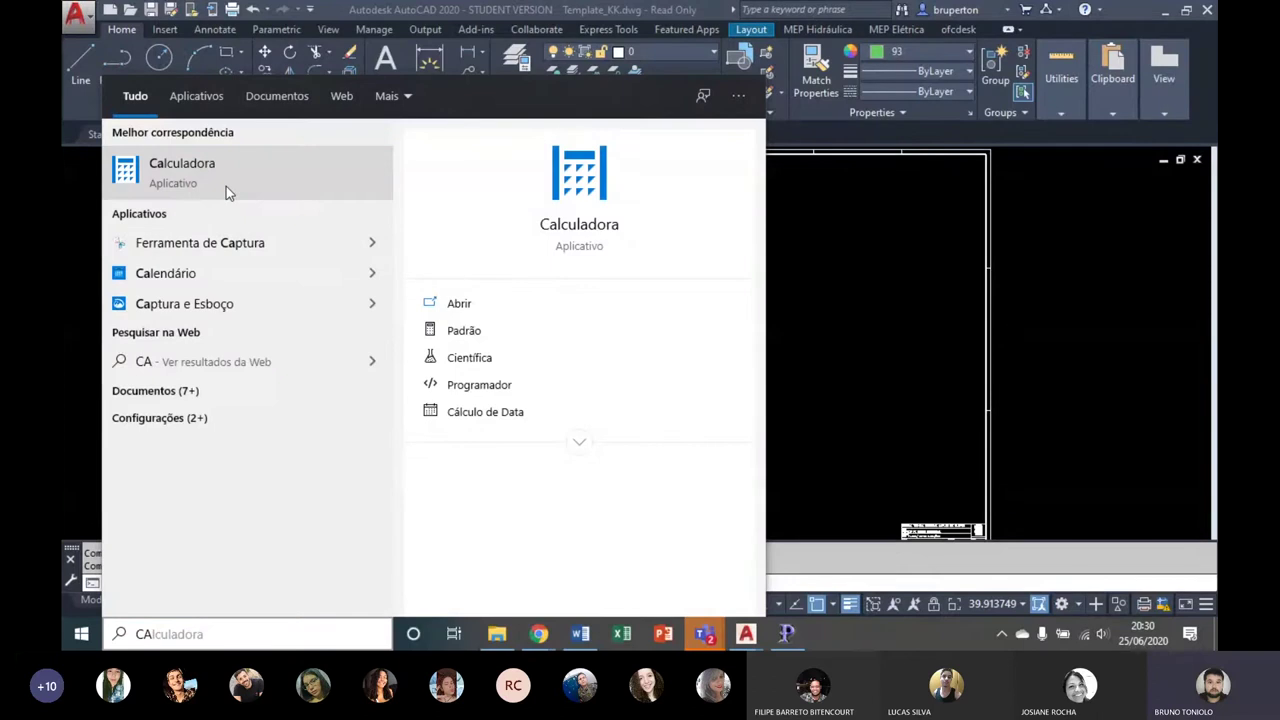
left_click(226, 186)
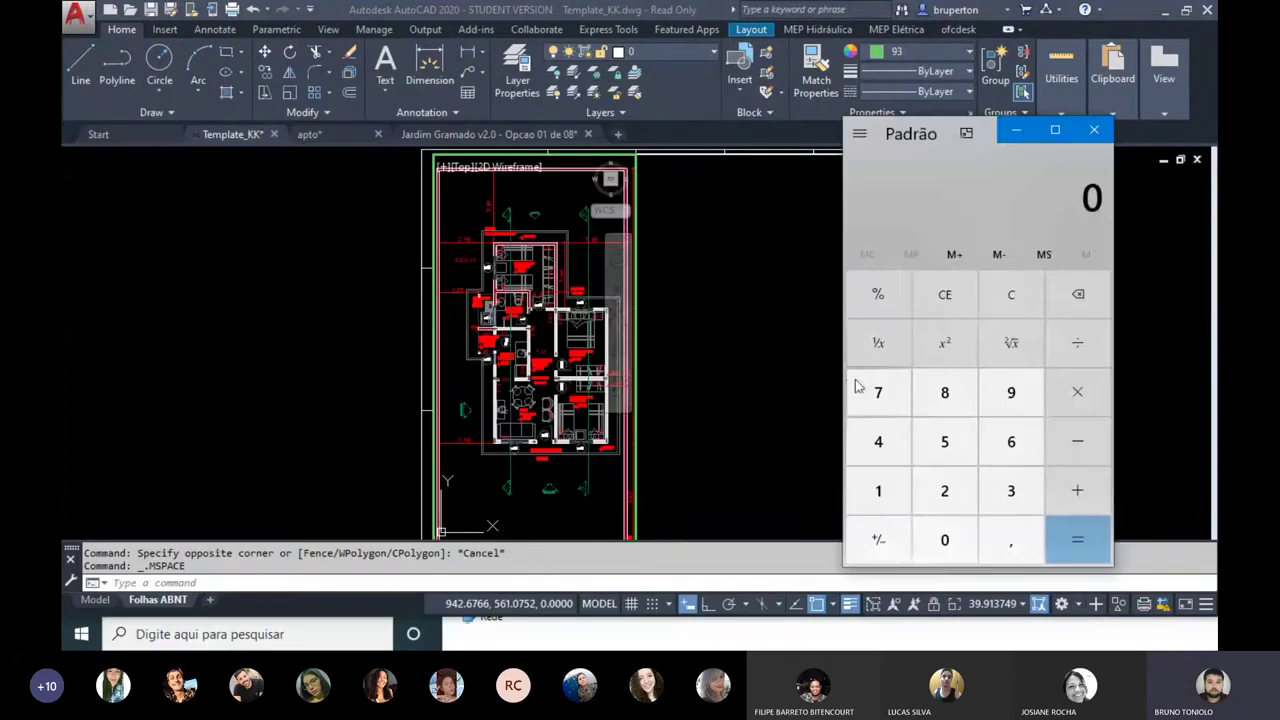
type("1000")
type("/")
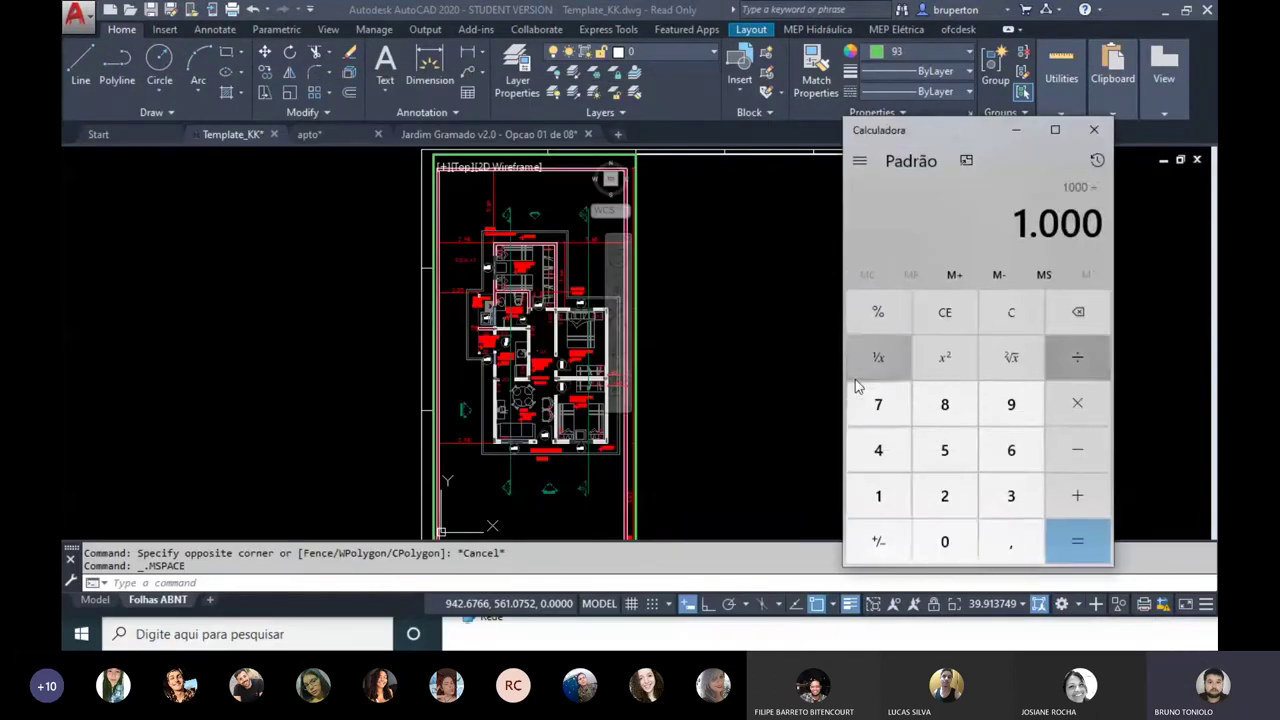
left_click_drag(925, 127, 518, 126)
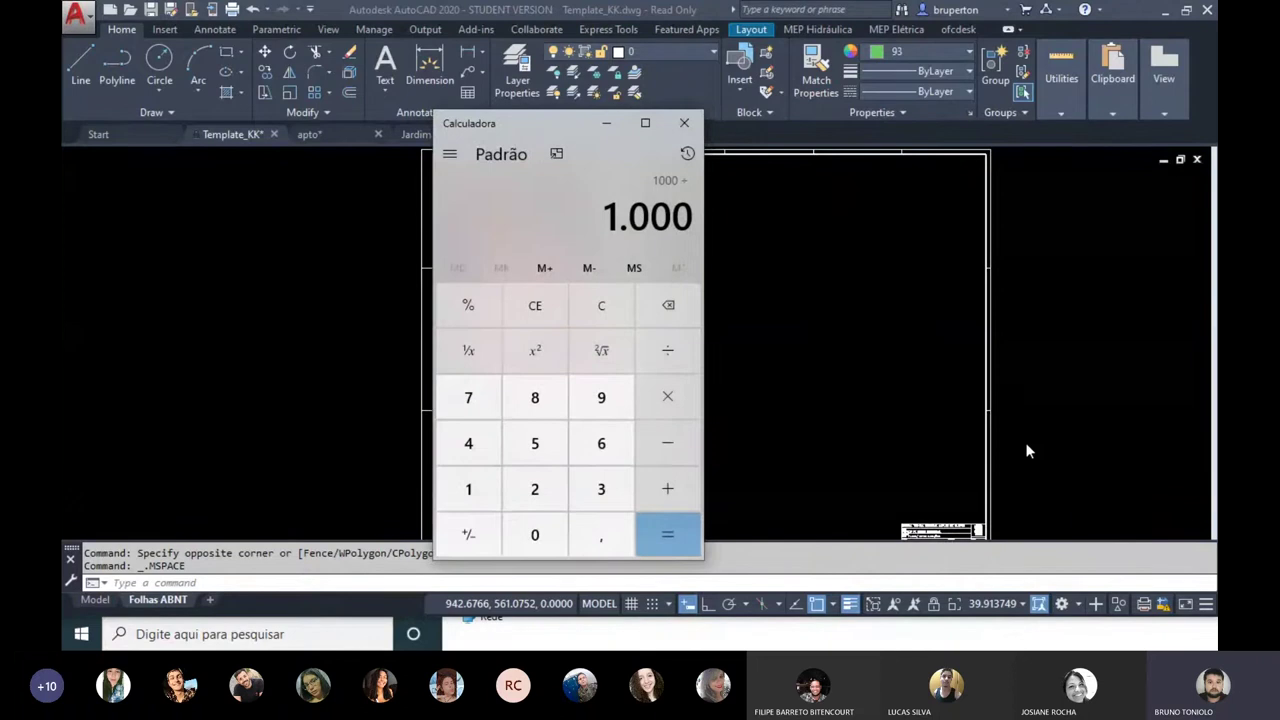
type("40")
key("Return")
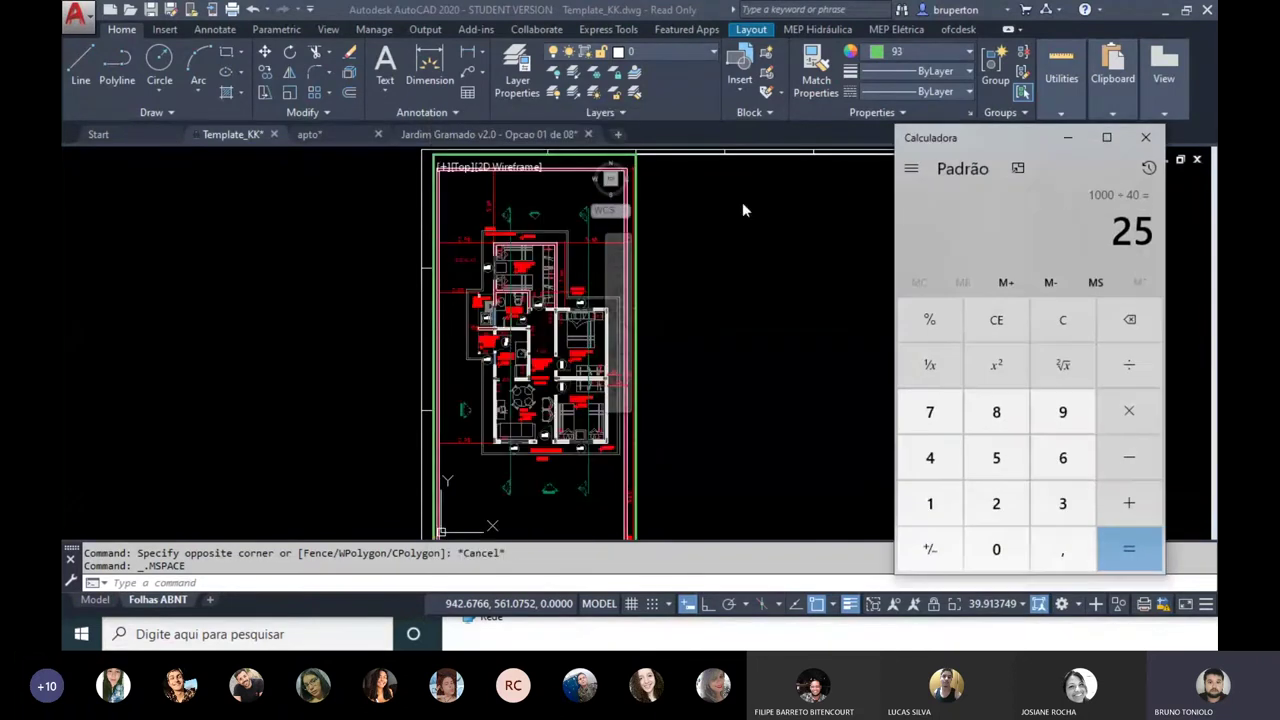
left_click(512, 340)
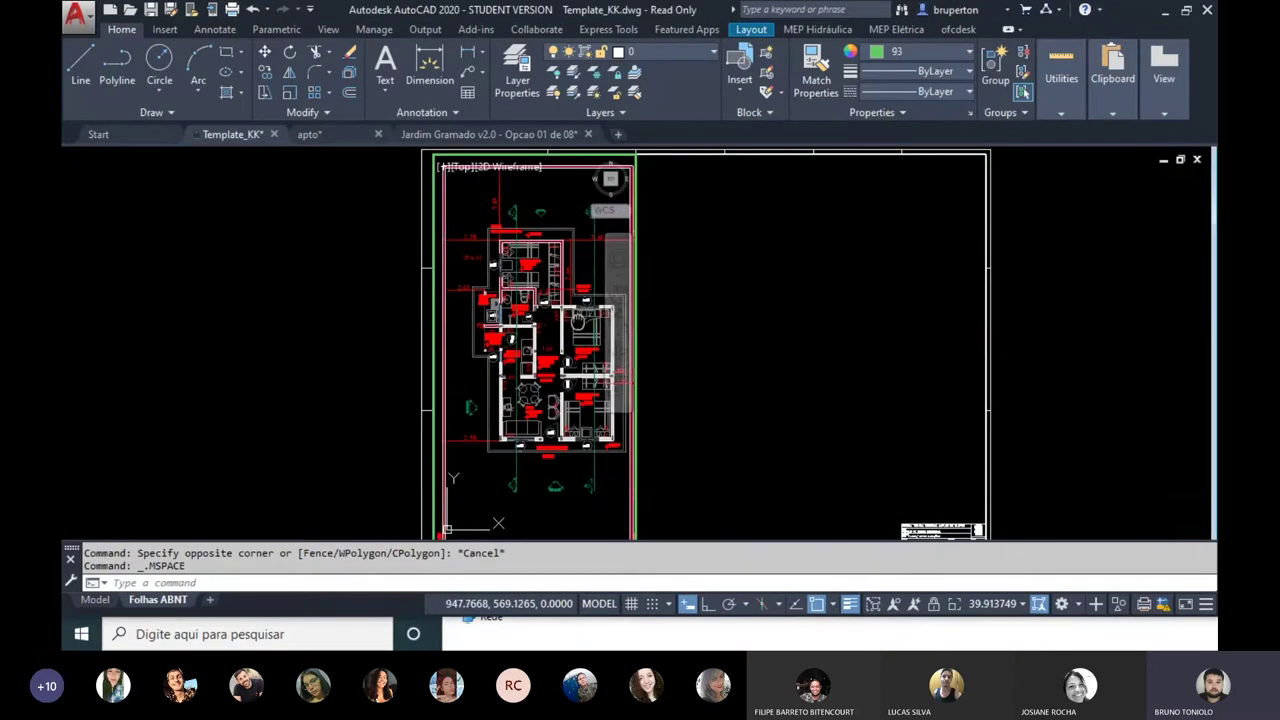
Step: Zoom the plan viewport by 1000/50XP, then by 1000/25XP for 1:25
middle_click_drag(512, 340, 518, 340)
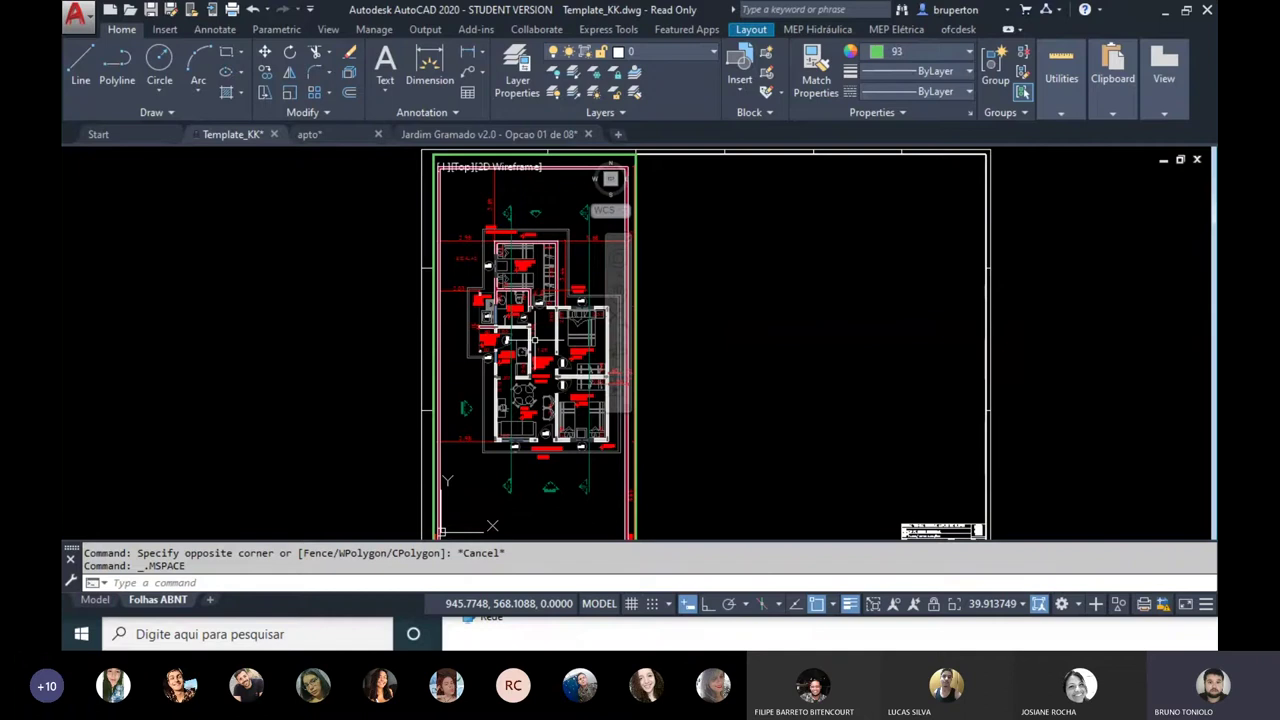
type("z")
key("Return")
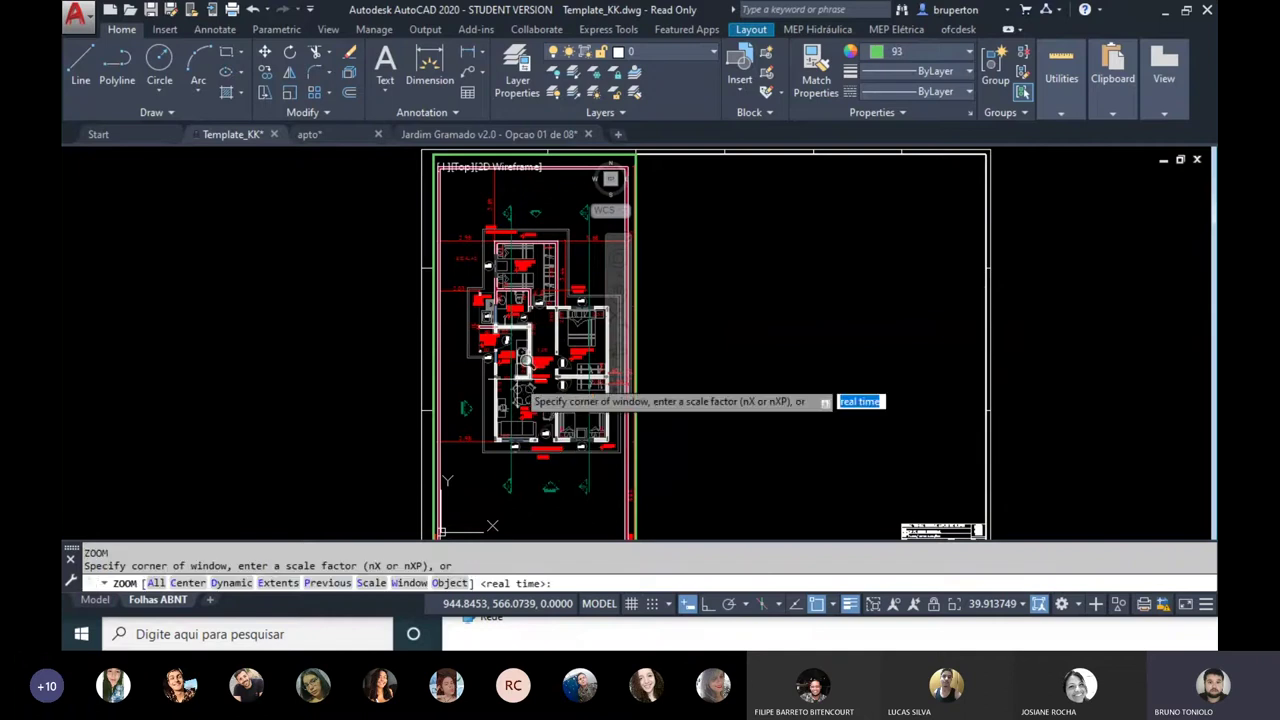
type("1000/50")
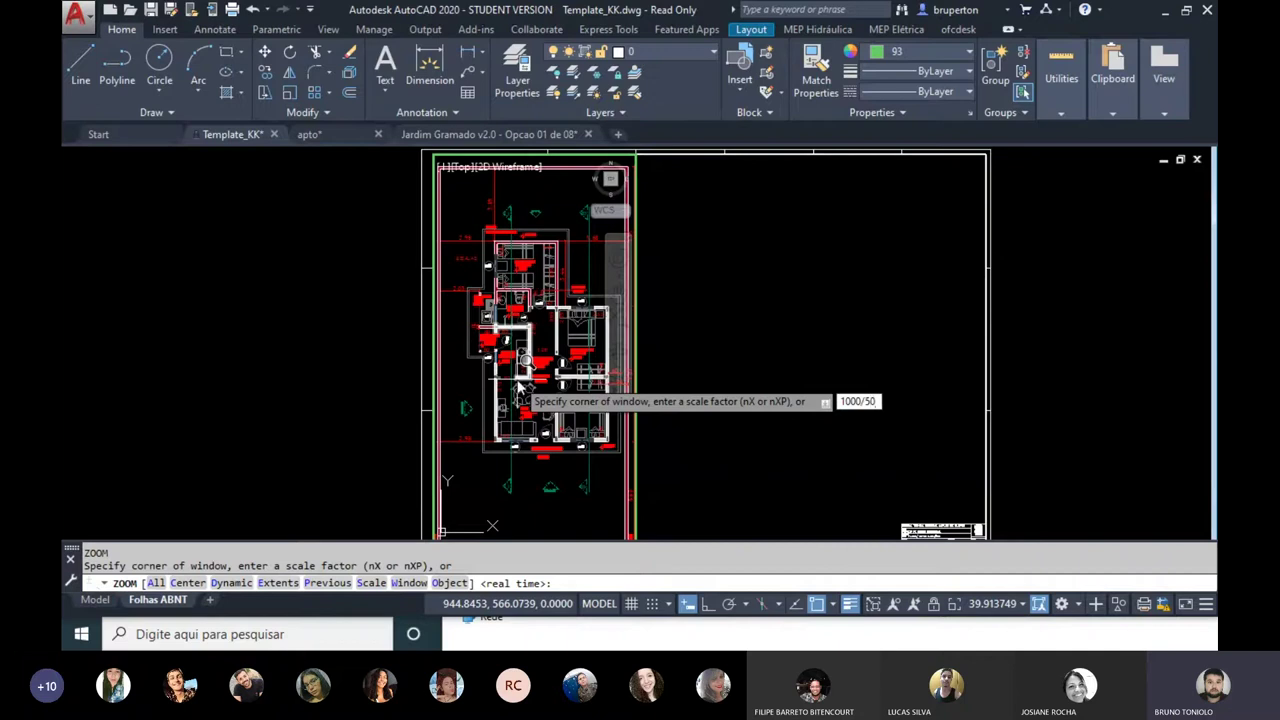
type("XP")
key("Return")
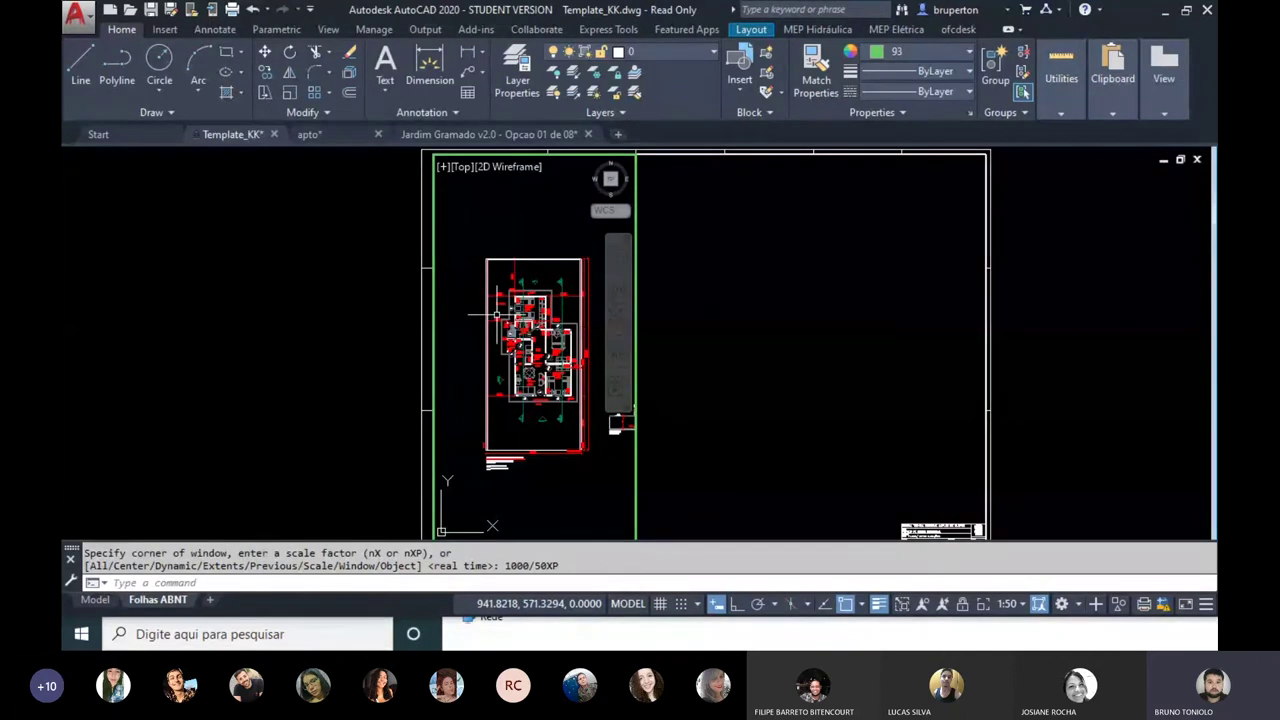
key("Return")
type("1000/25XP")
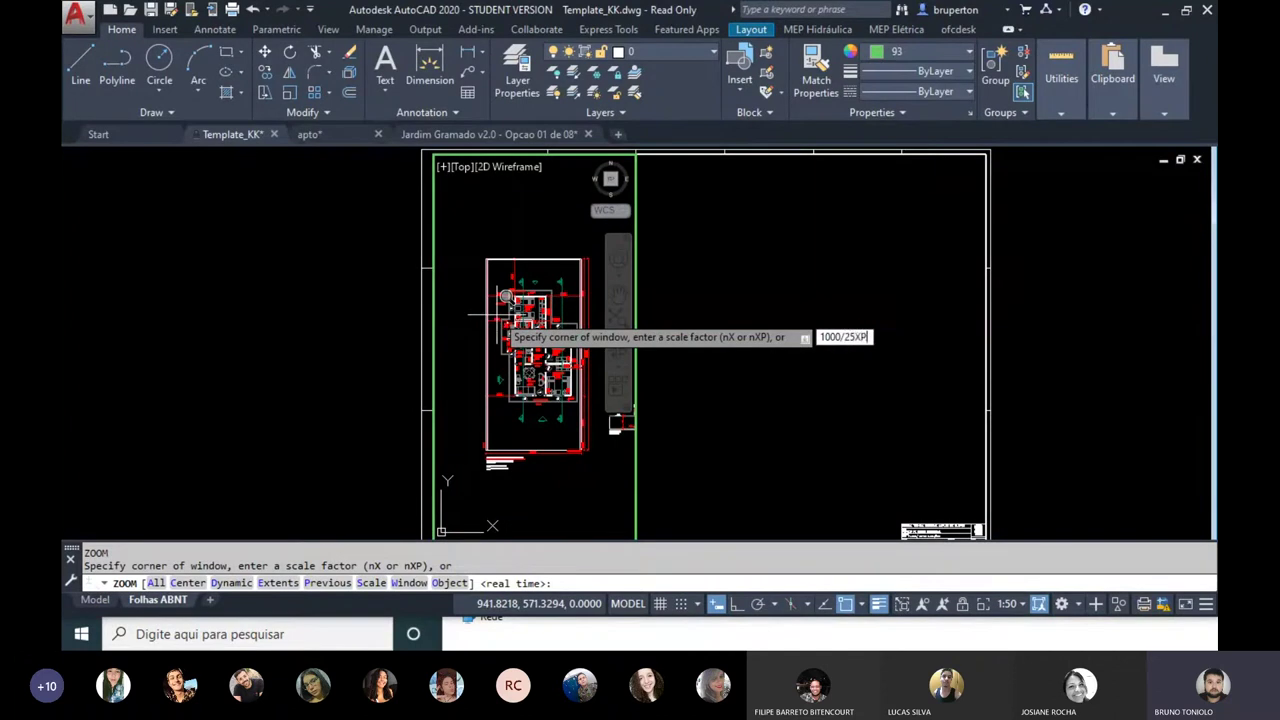
key("Return")
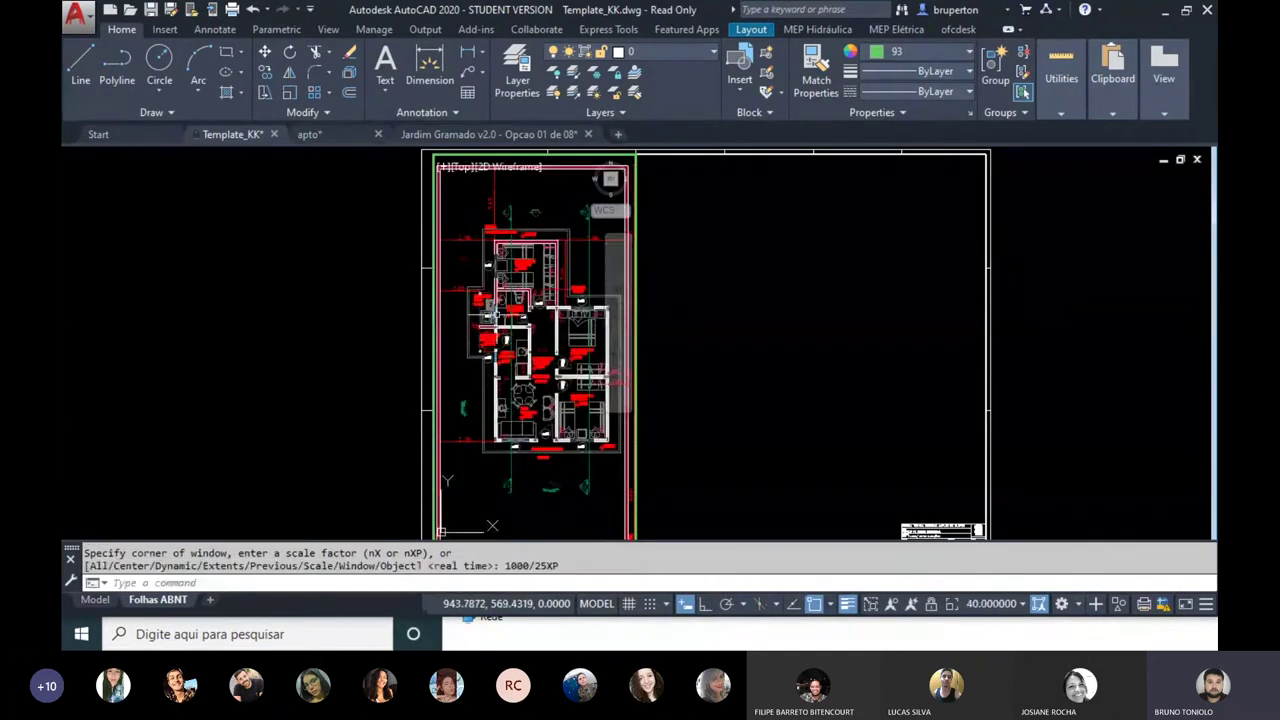
Step: Return to paper space and fit the whole A0 sheet in view
double_click(343, 286)
scroll(560, 290, "down", 4)
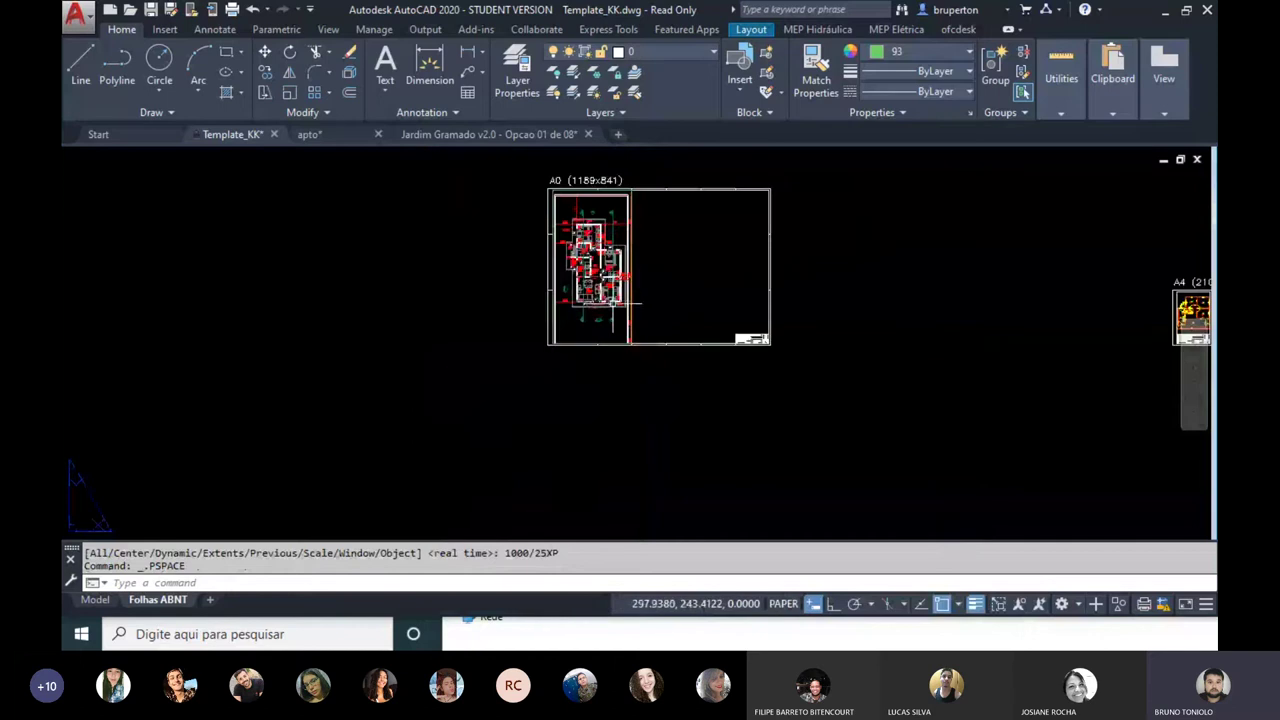
scroll(600, 318, "up", 6)
middle_click_drag(600, 318, 605, 460)
middle_click_drag(527, 120, 532, 268)
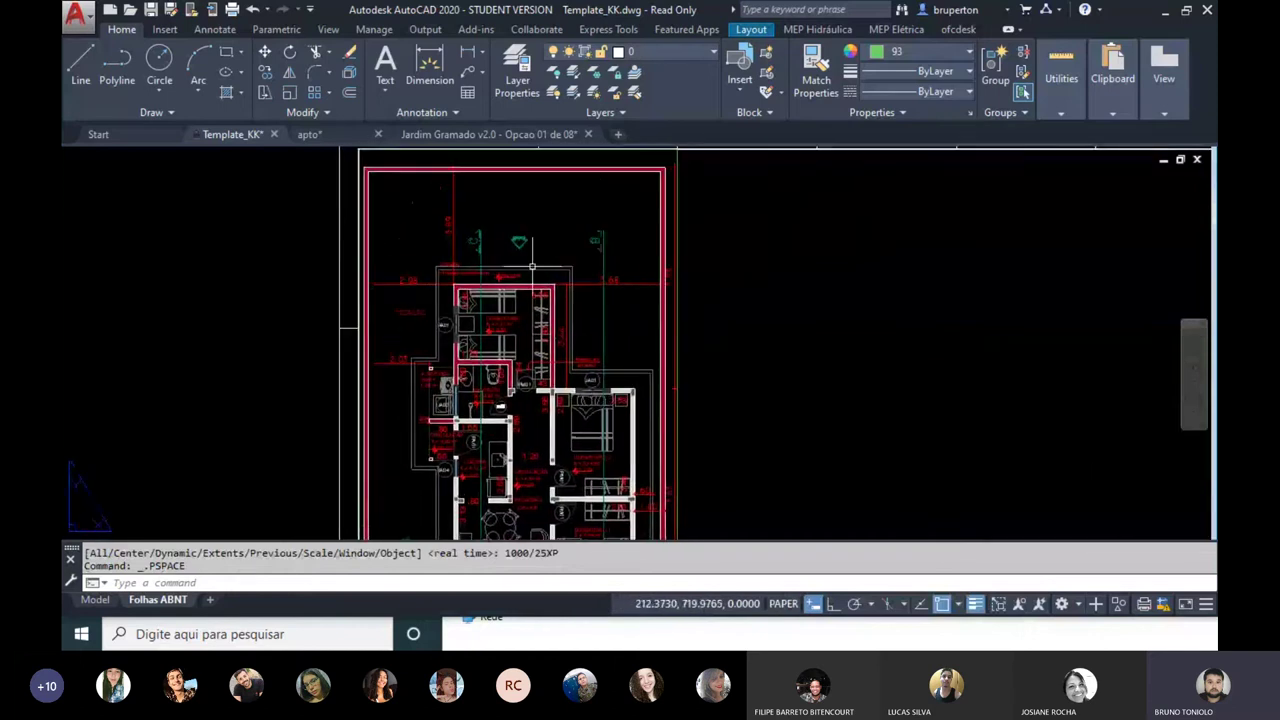
scroll(532, 267, "down", 3)
middle_click(500, 250)
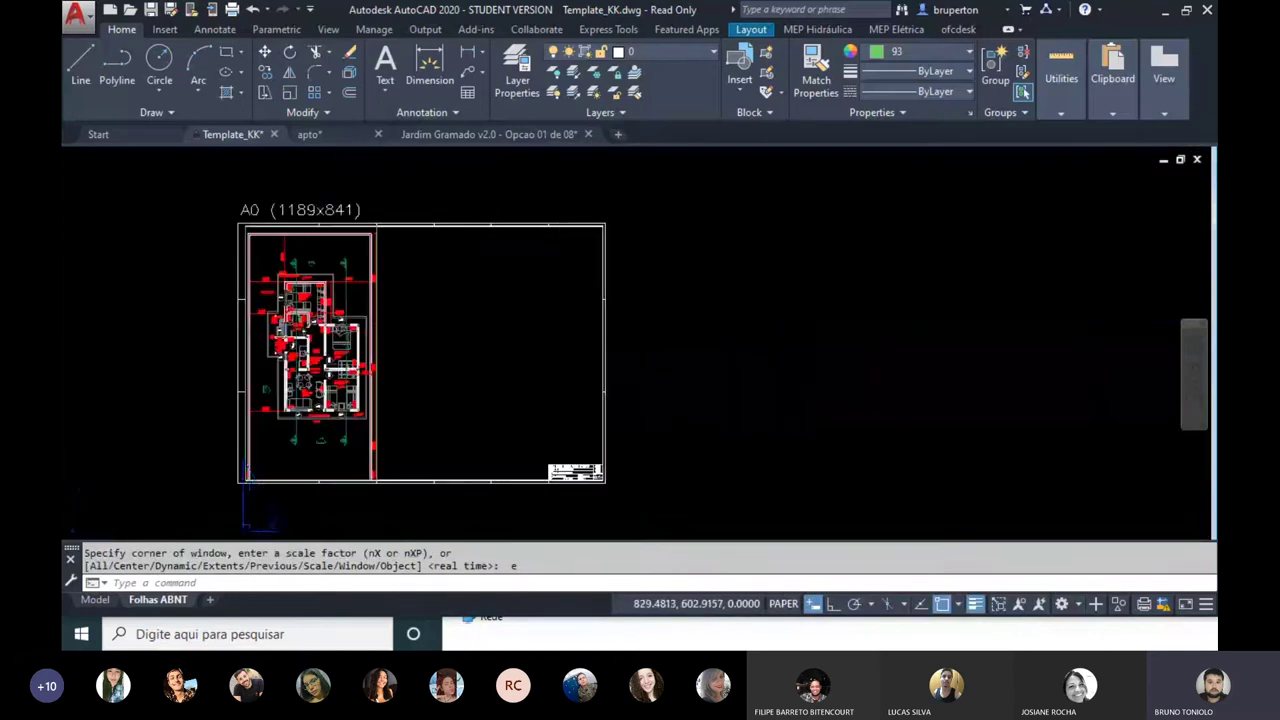
scroll(480, 230, "up", 3)
scroll(469, 222, "up", 2)
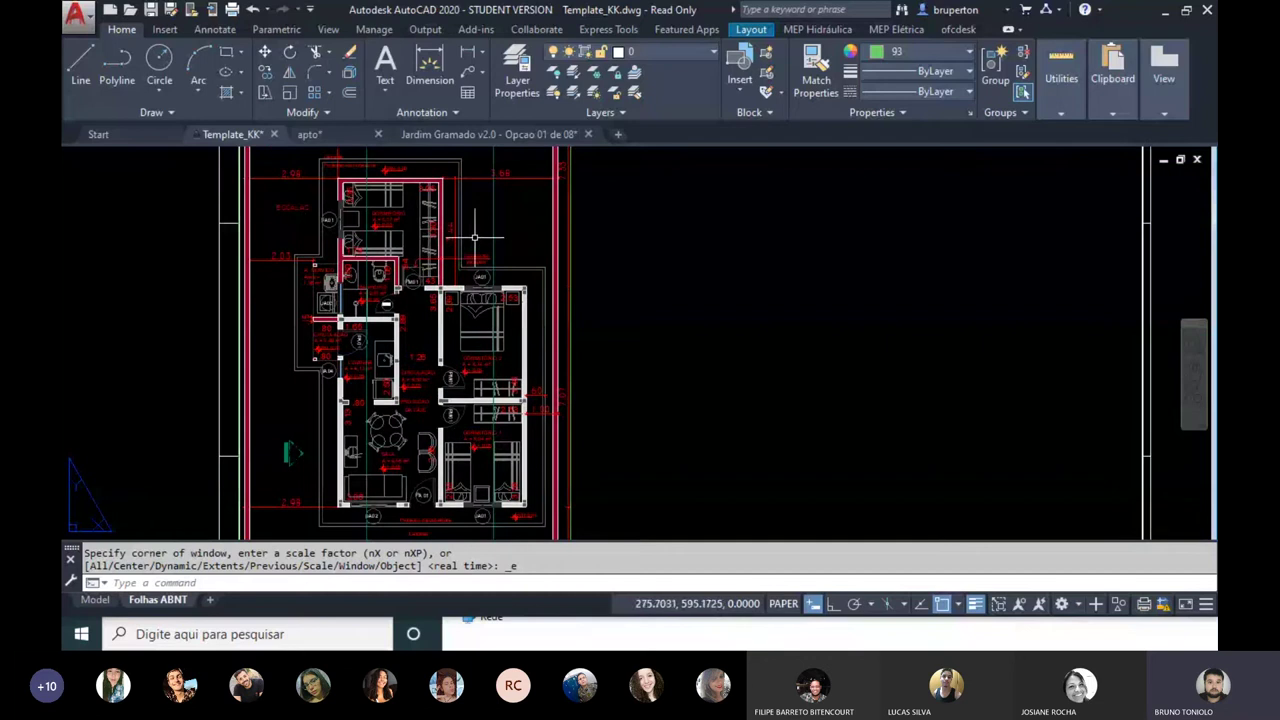
scroll(469, 222, "down", 1)
scroll(540, 255, "down", 1)
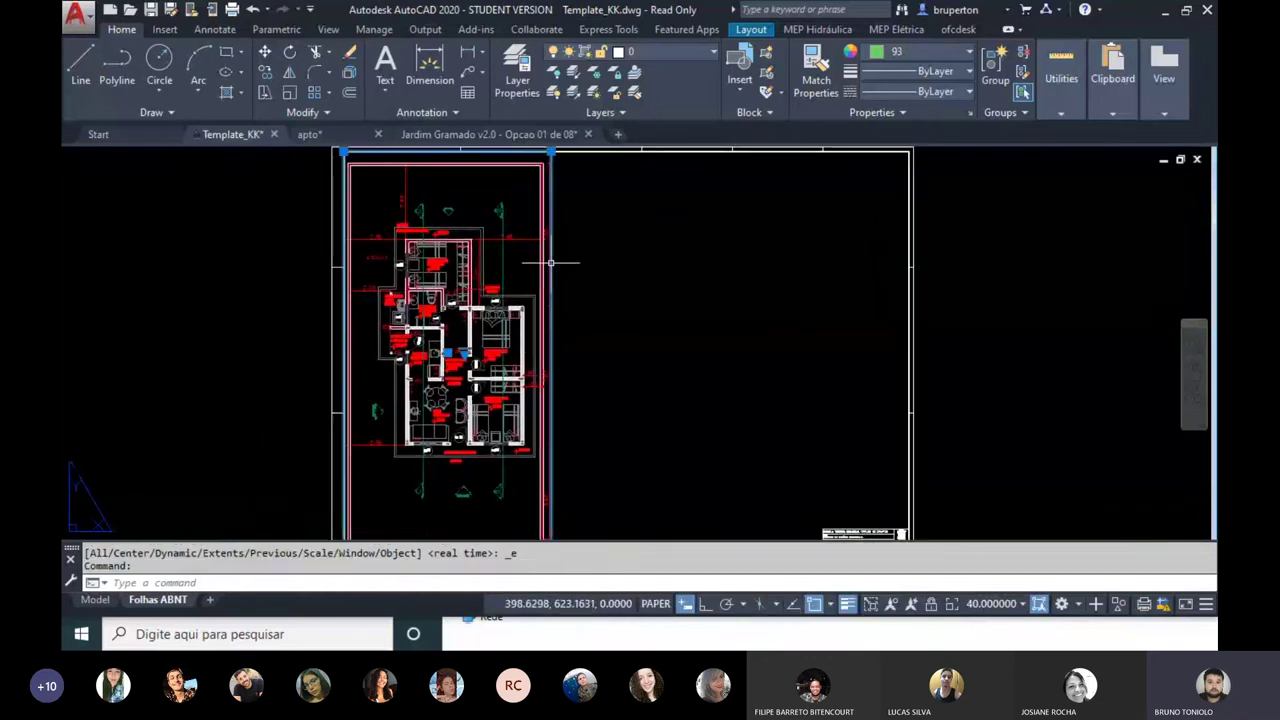
left_click(549, 262)
middle_click_drag(618, 230, 581, 247)
key("Escape")
key("Escape")
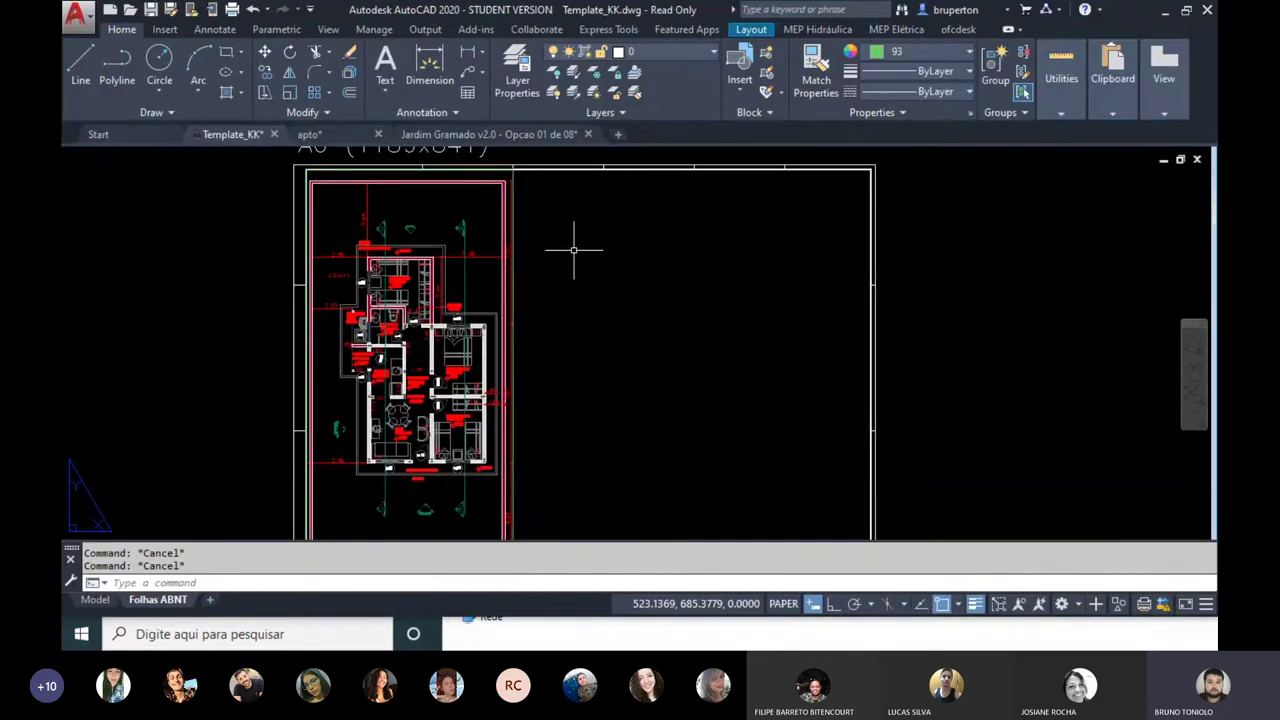
Step: Create a new viewport with MV to the right of the floor plan and activate it
type("VP")
key("BackSpace")
key("BackSpace")
type("MV")
key("Return")
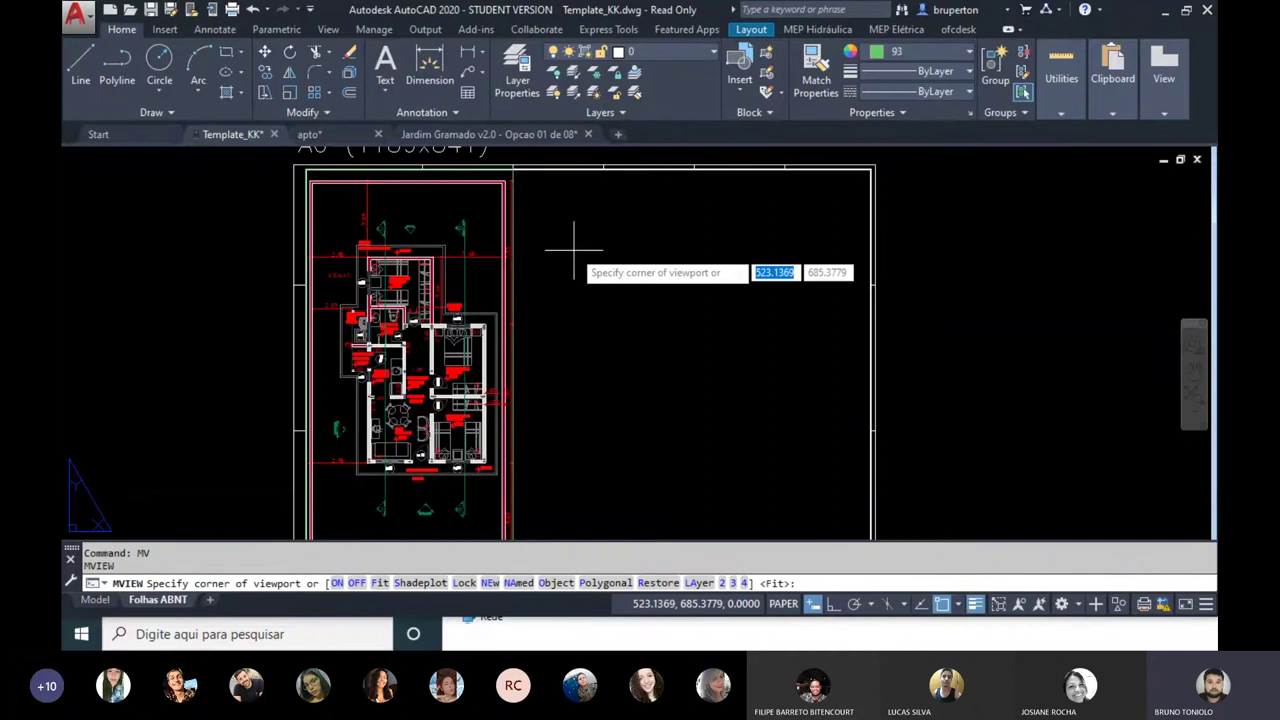
left_click(535, 213)
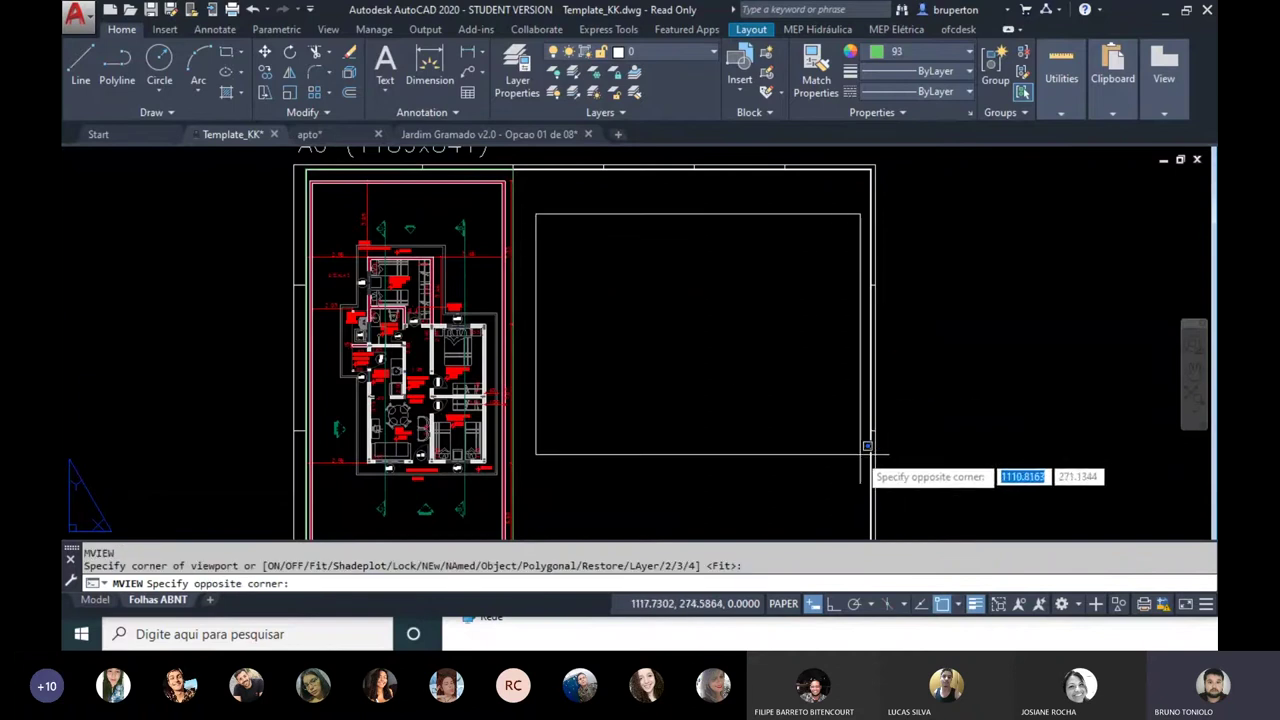
left_click(856, 457)
mouse_move(811, 413)
middle_mouse_down()
mouse_move(734, 358)
mouse_move(609, 358)
middle_mouse_up()
double_click(734, 358)
Step: Zoom and pan inside the new viewport to frame the elevations and sections
scroll(578, 302, "up", 3)
scroll(610, 280, "up", 2)
scroll(660, 250, "up", 3)
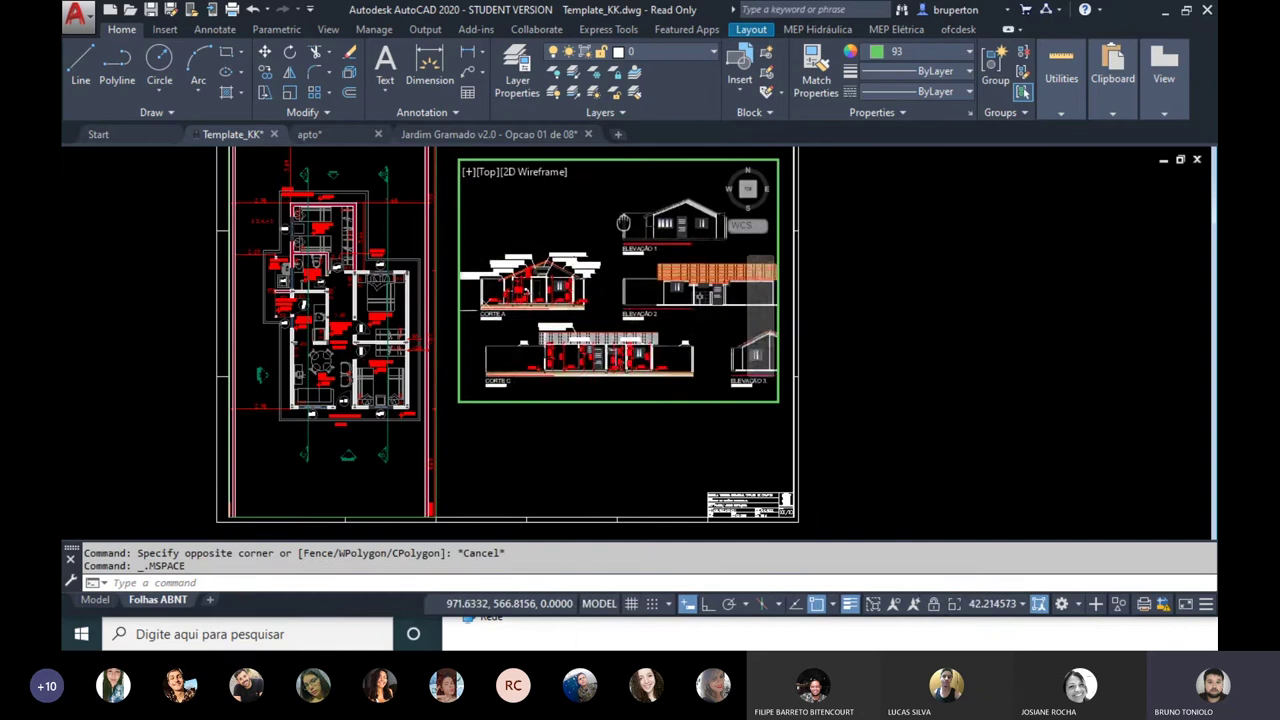
scroll(707, 222, "up", 2)
scroll(680, 250, "down", 2)
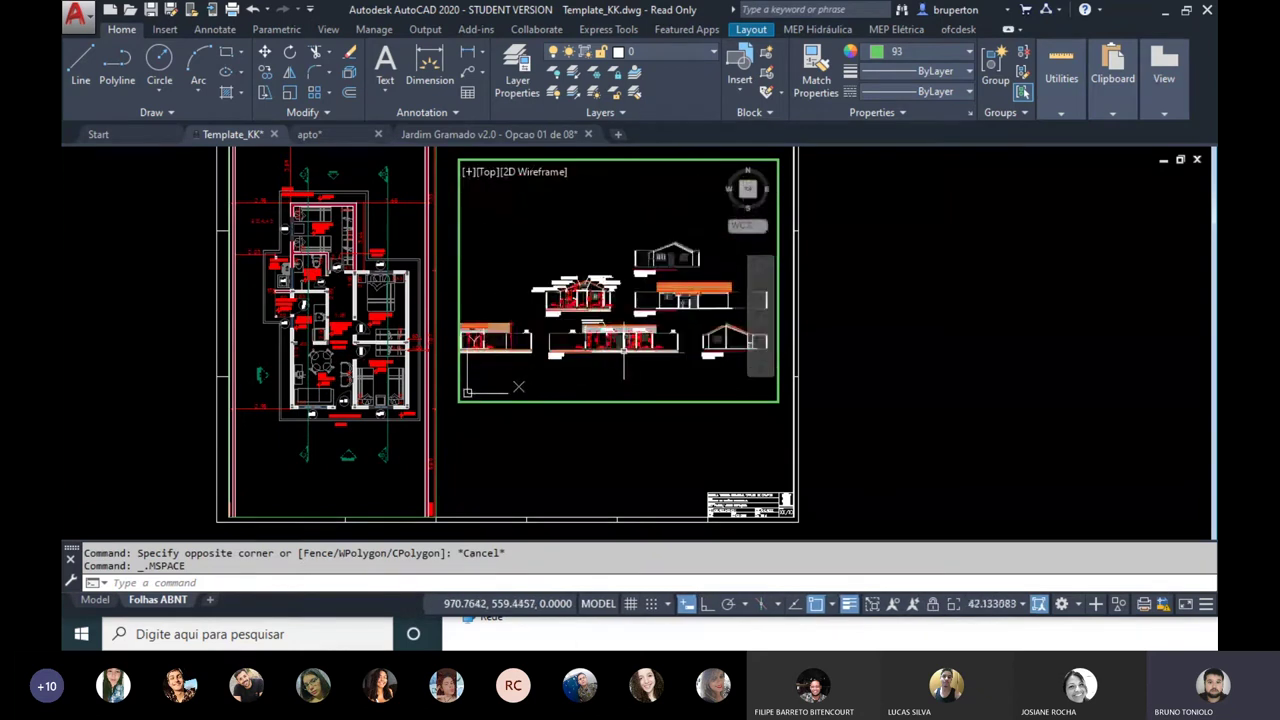
mouse_move(680, 250)
middle_mouse_down()
mouse_move(614, 305)
mouse_move(637, 283)
middle_mouse_up()
scroll(614, 305, "up", 1)
scroll(616, 295, "up", 1)
scroll(620, 280, "up", 1)
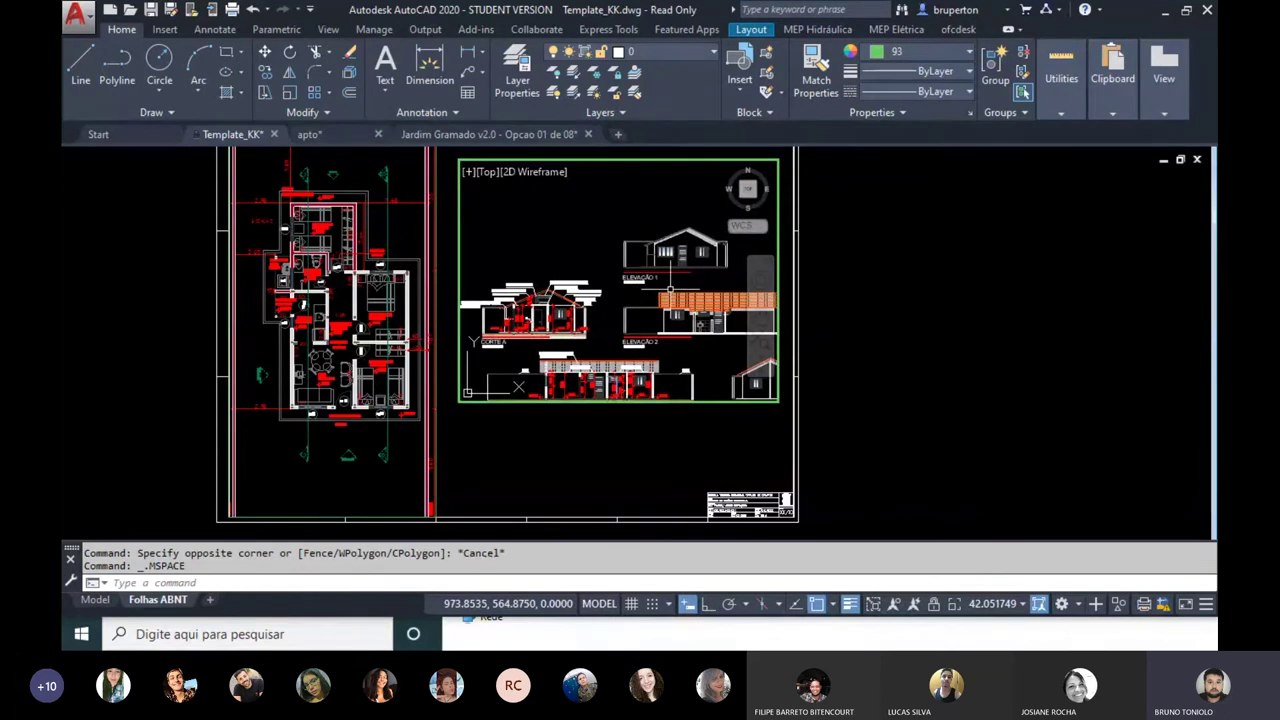
scroll(527, 347, "up", 10)
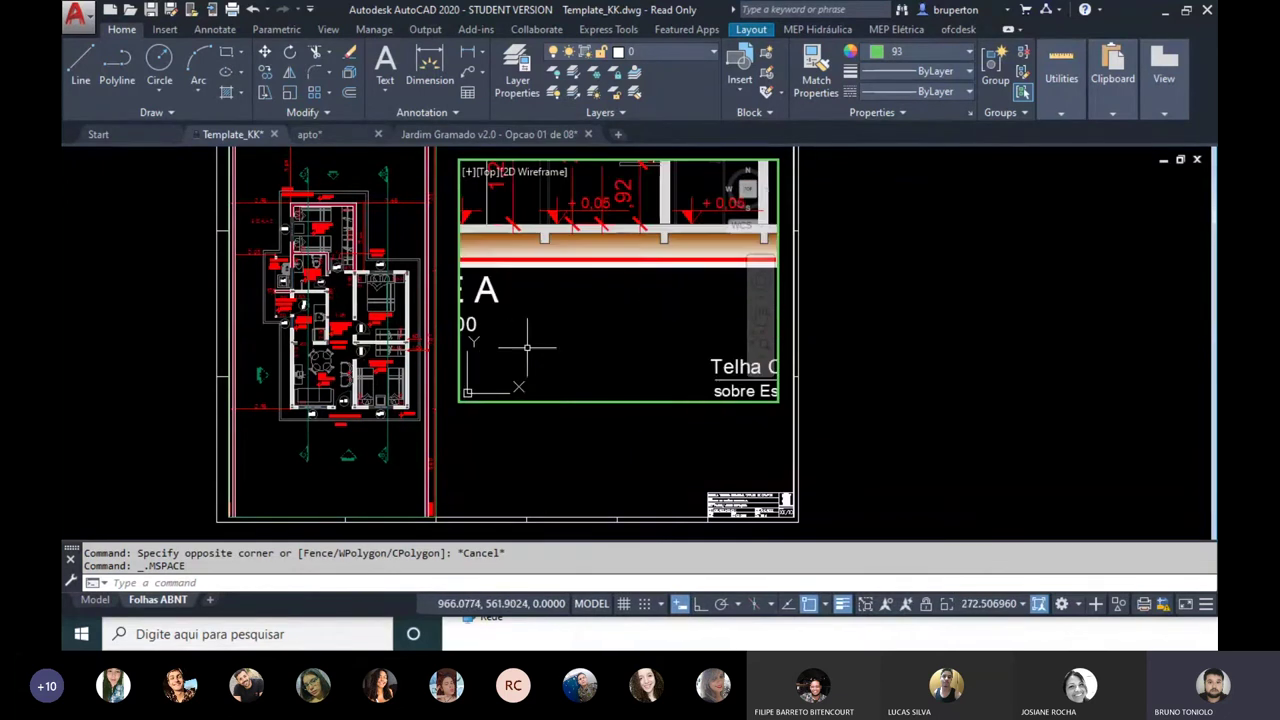
scroll(527, 347, "down", 5)
scroll(527, 347, "down", 5)
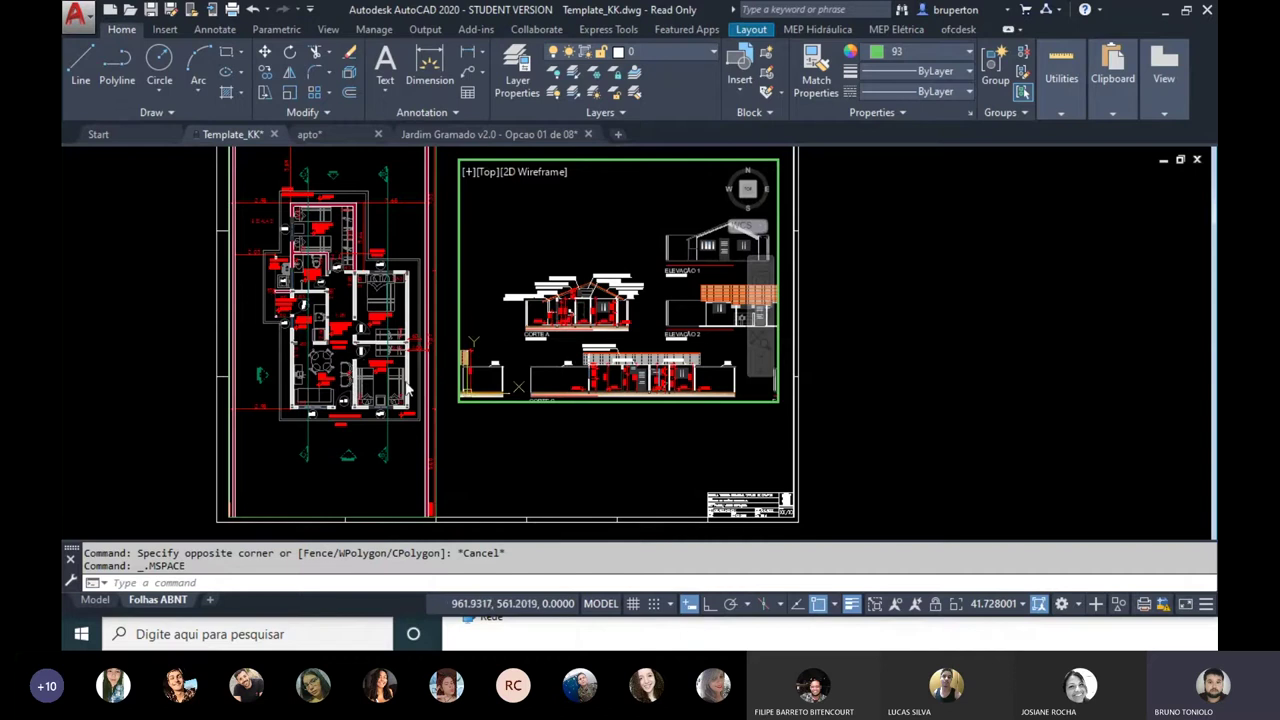
left_click(364, 414)
left_click(567, 426)
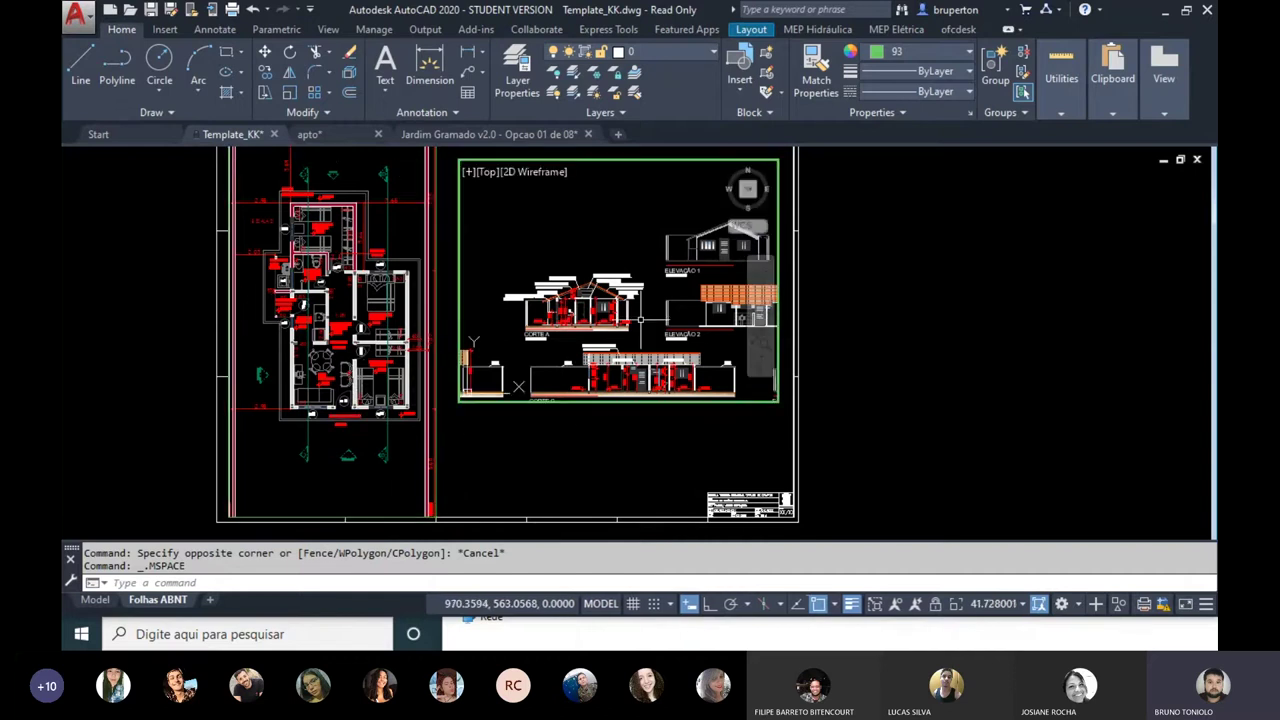
scroll(585, 320, "up", 2)
scroll(585, 320, "up", 3)
scroll(585, 320, "down", 5)
Step: Zoom the sections viewport by 1000/50XP, then 1000/25XP, and pan to centre the elevations
middle_click_drag(585, 320, 561, 320)
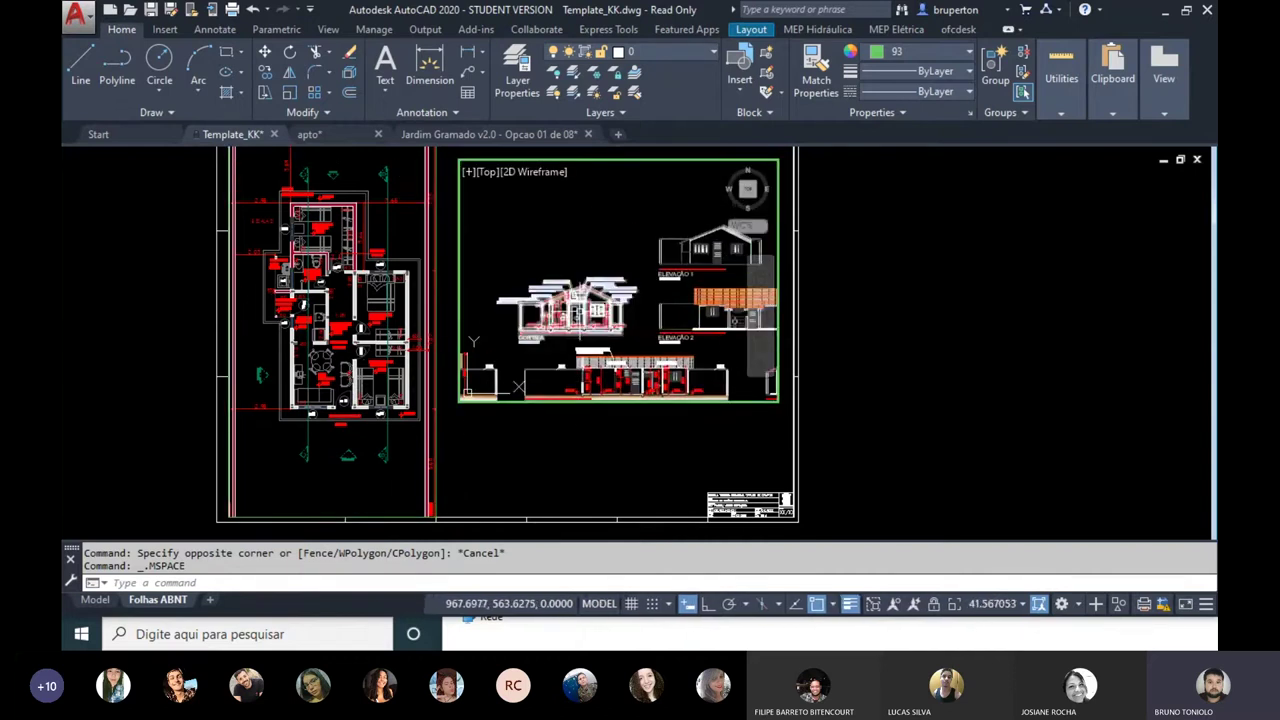
type("z")
key("Return")
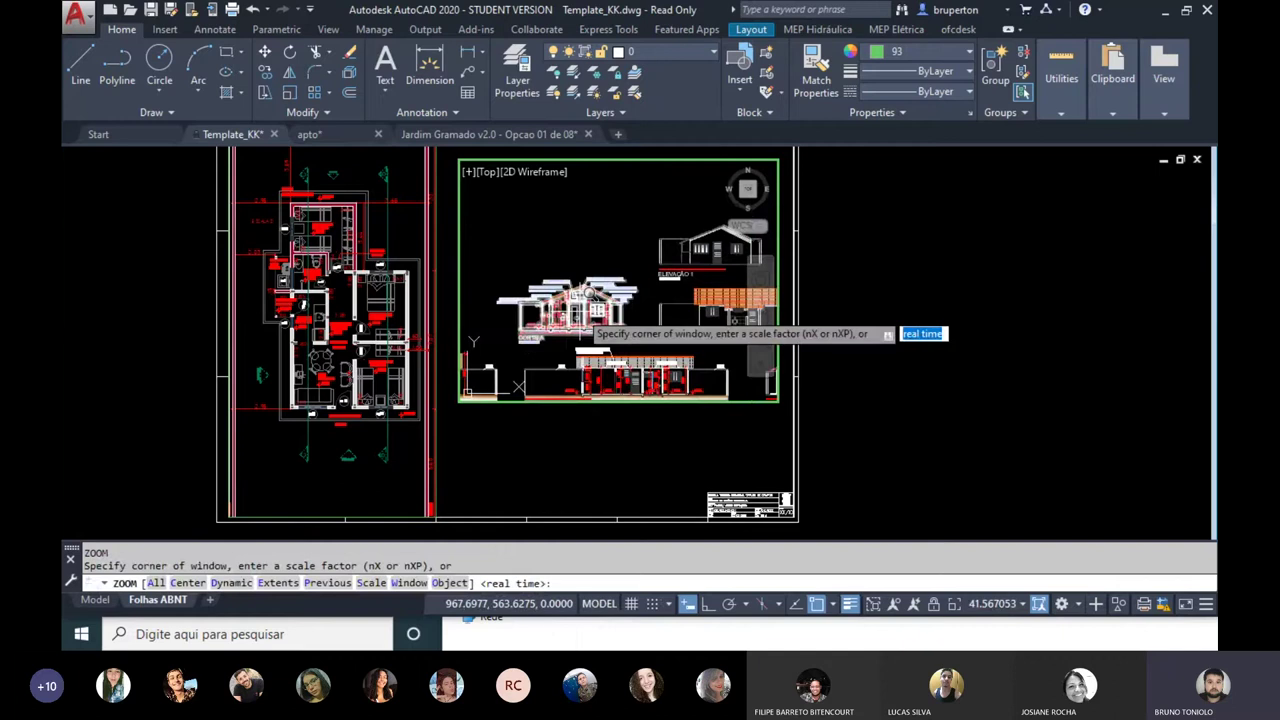
type("1000/50XP")
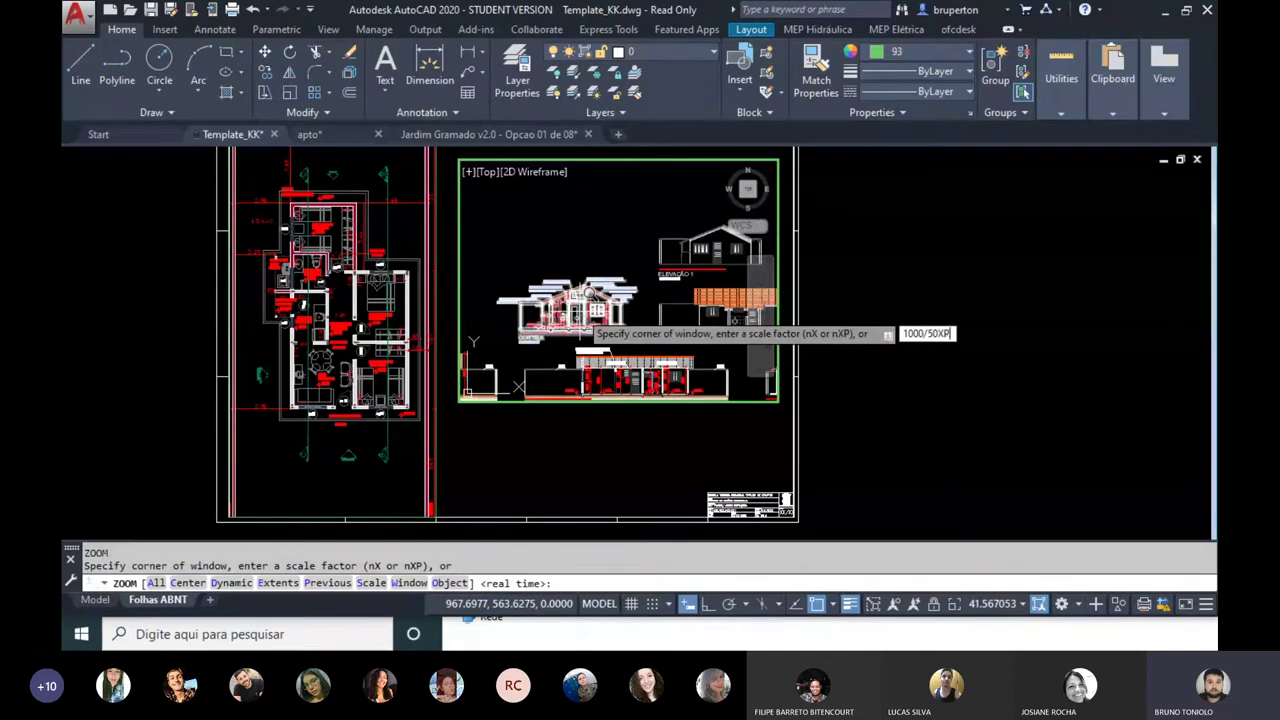
key("Return")
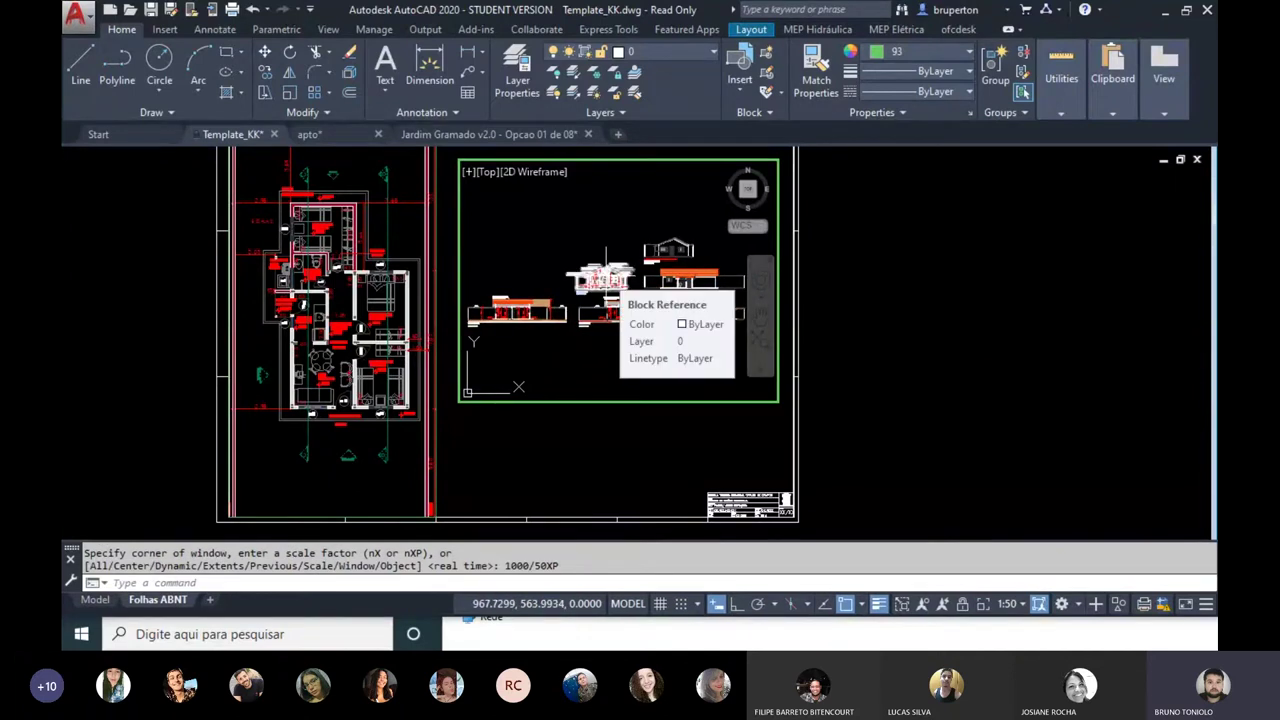
key("Return")
type("1000/25")
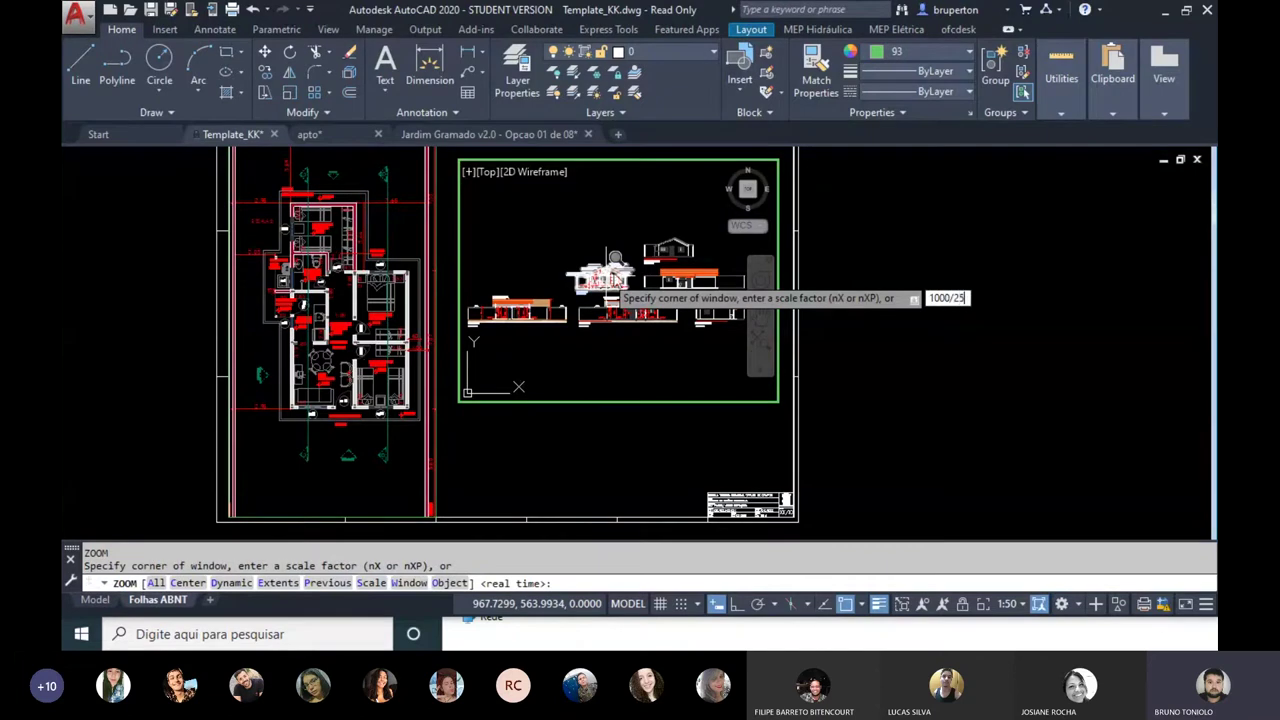
type("XP")
key("Return")
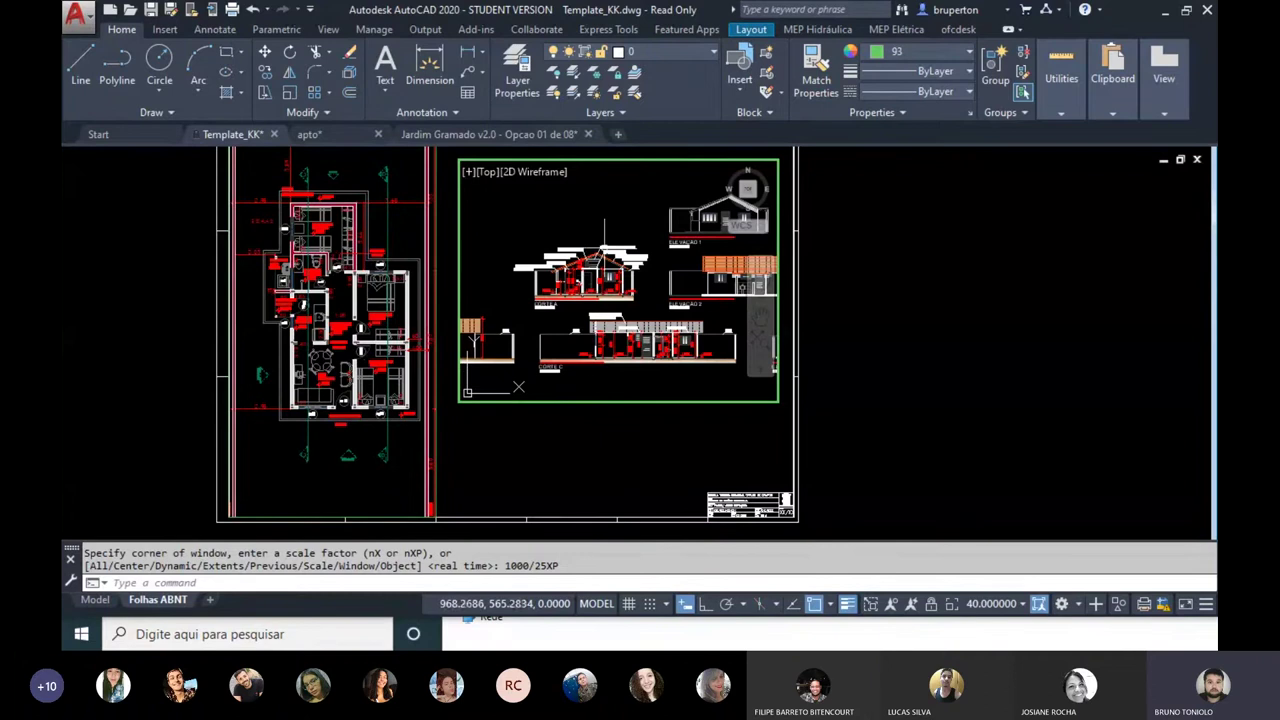
middle_click_drag(760, 330, 710, 321)
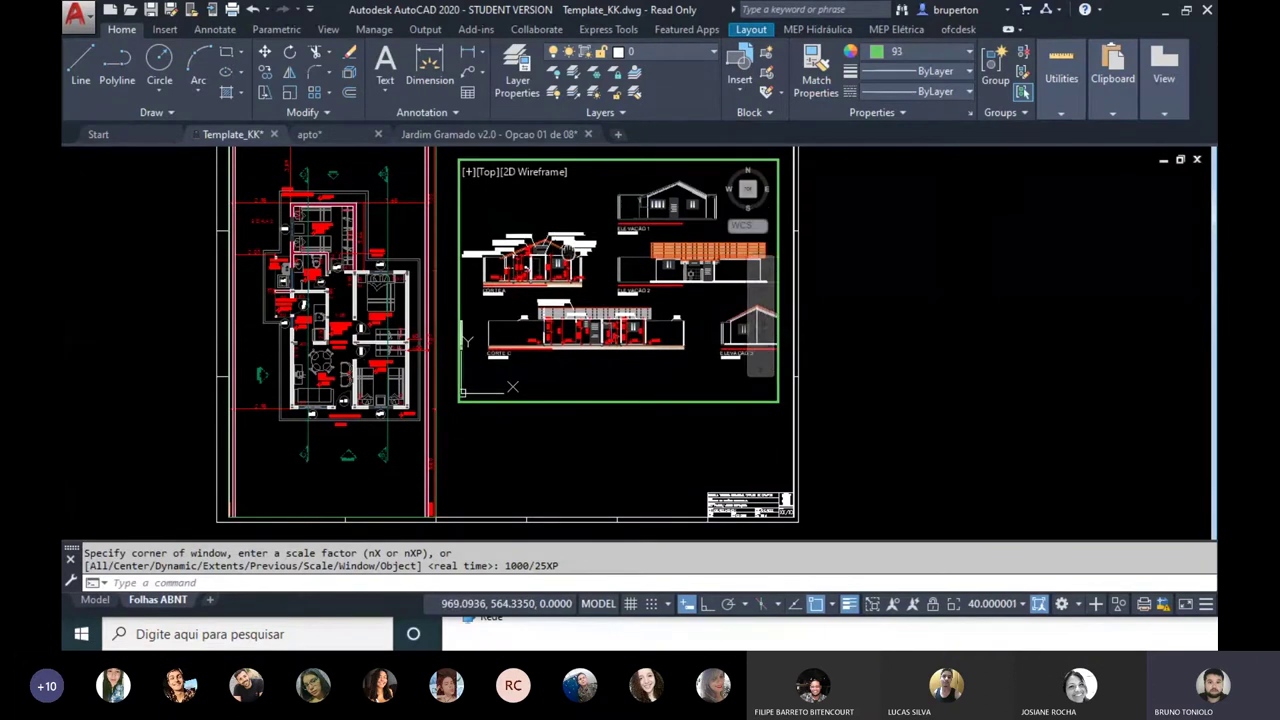
Step: Select the sections viewport and try stretching its corners toward the title block, then cancel
double_click(890, 360)
left_click(857, 343)
left_click(584, 386)
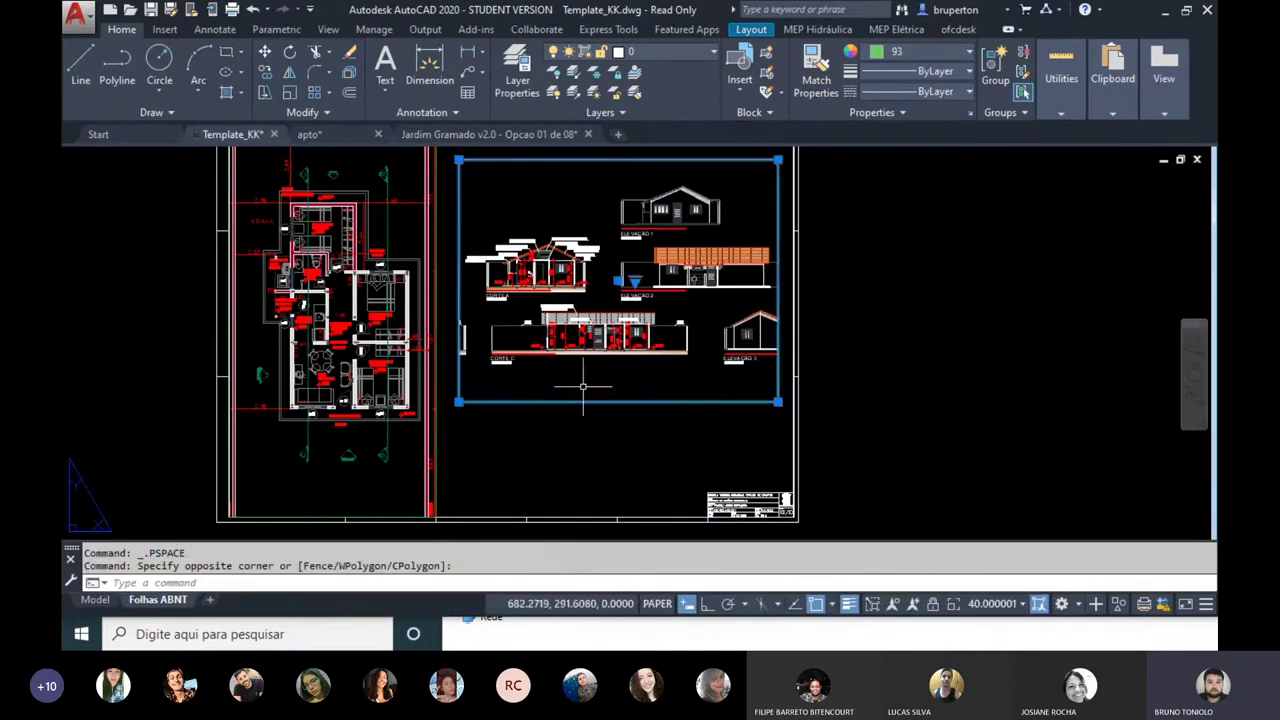
scroll(736, 342, "up", 2)
left_click(802, 437)
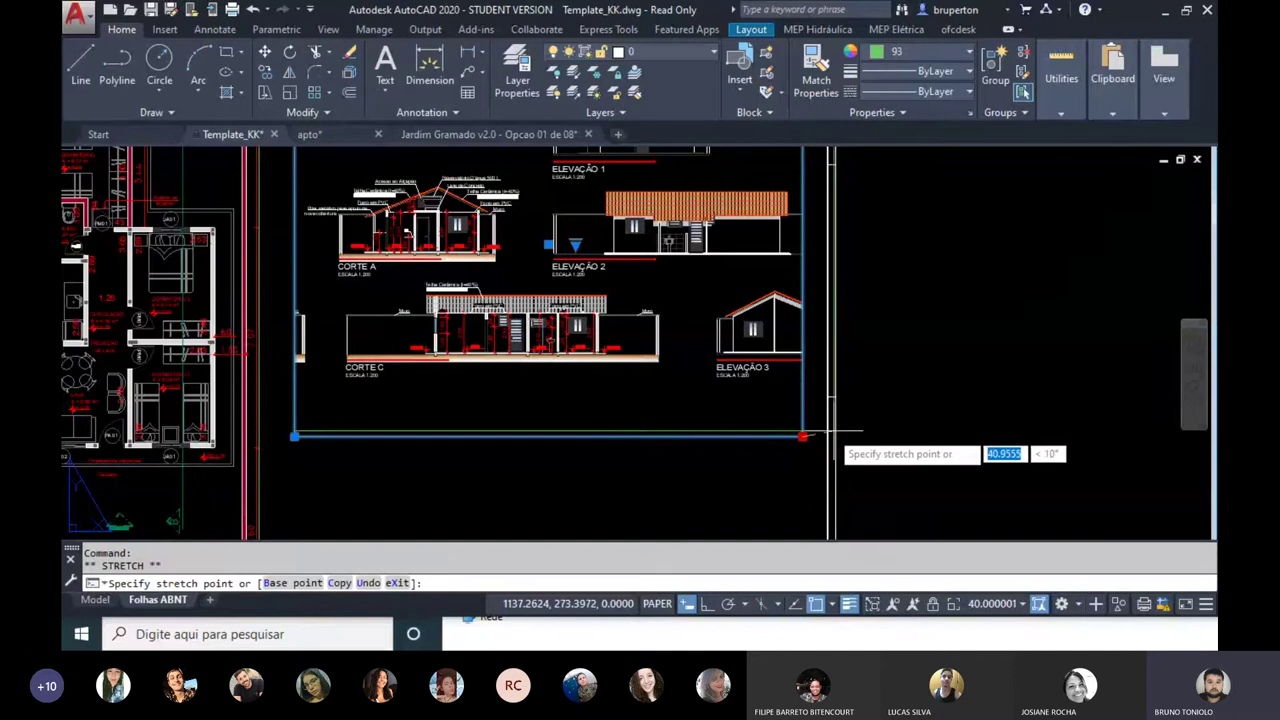
middle_click_drag(828, 441, 777, 296)
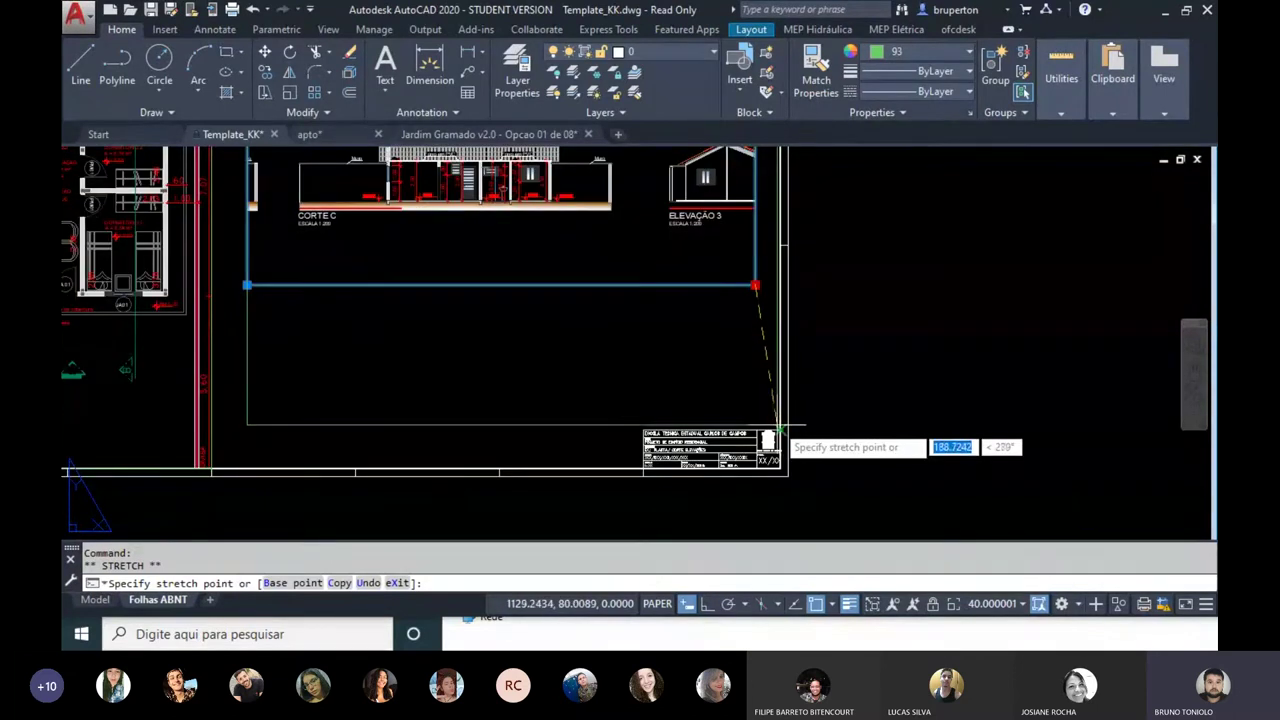
left_click(779, 431)
scroll(617, 389, "down", 2)
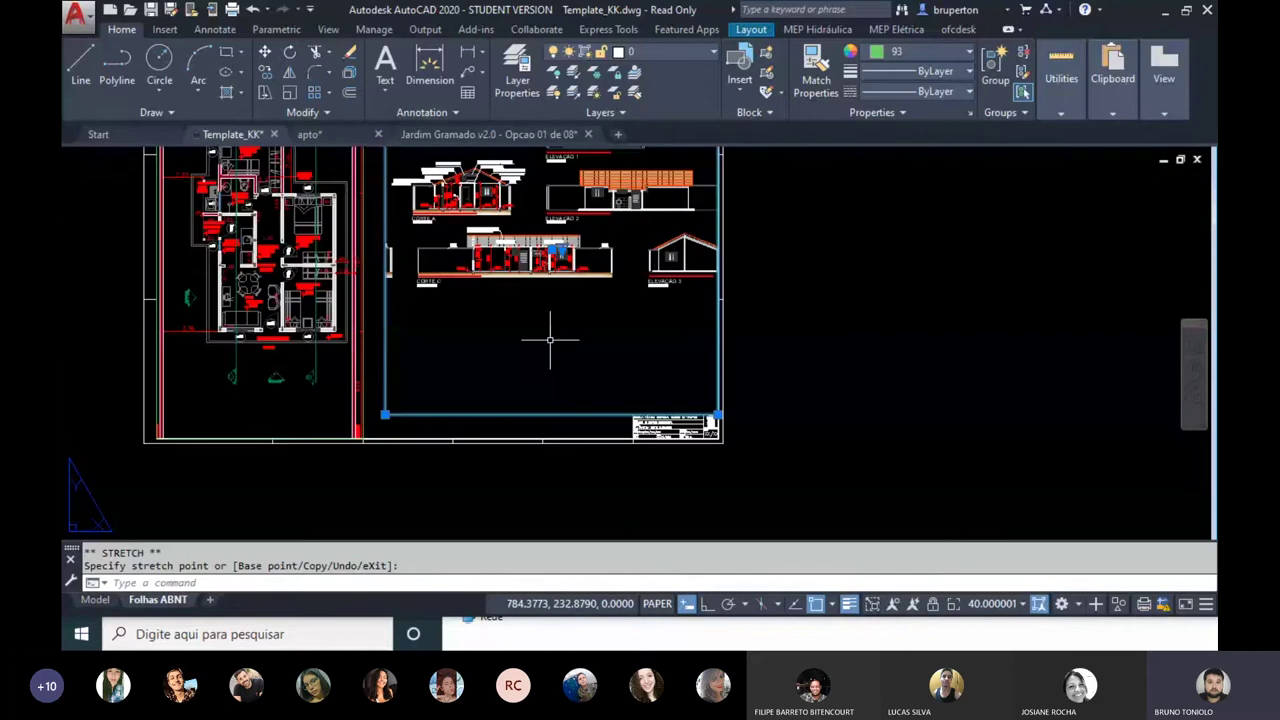
left_click(384, 414)
scroll(415, 495, "up", 2)
scroll(410, 495, "up", 2)
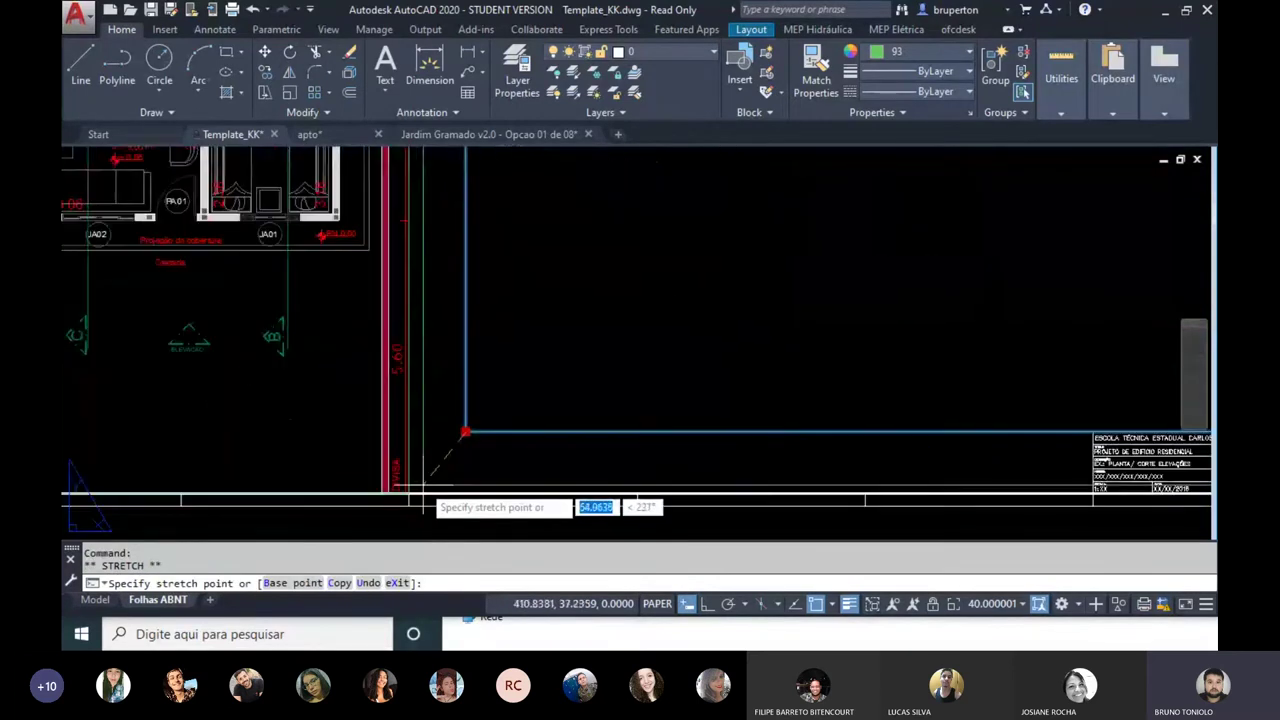
scroll(410, 495, "down", 4)
key("Escape")
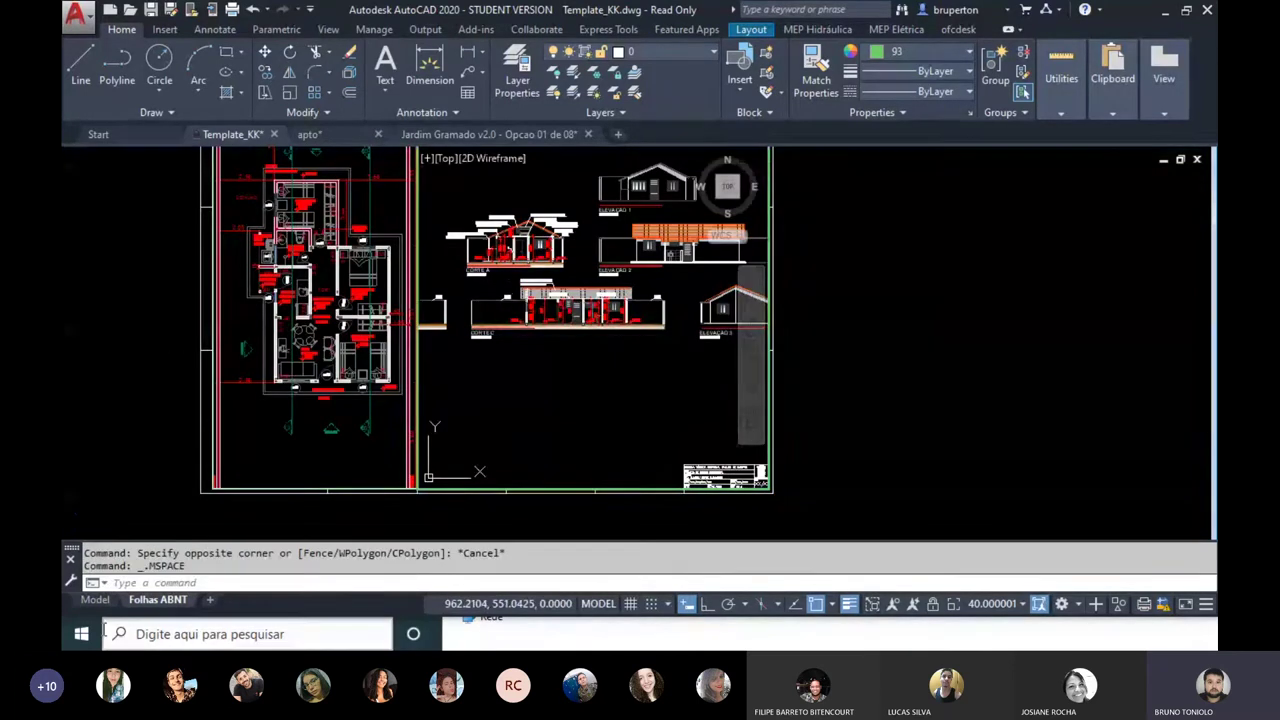
key("ctrl+Page_Up")
Step: Window-select CORTE B in model space and move it below CORTE C
scroll(563, 296, "up", 1)
scroll(563, 296, "up", 1)
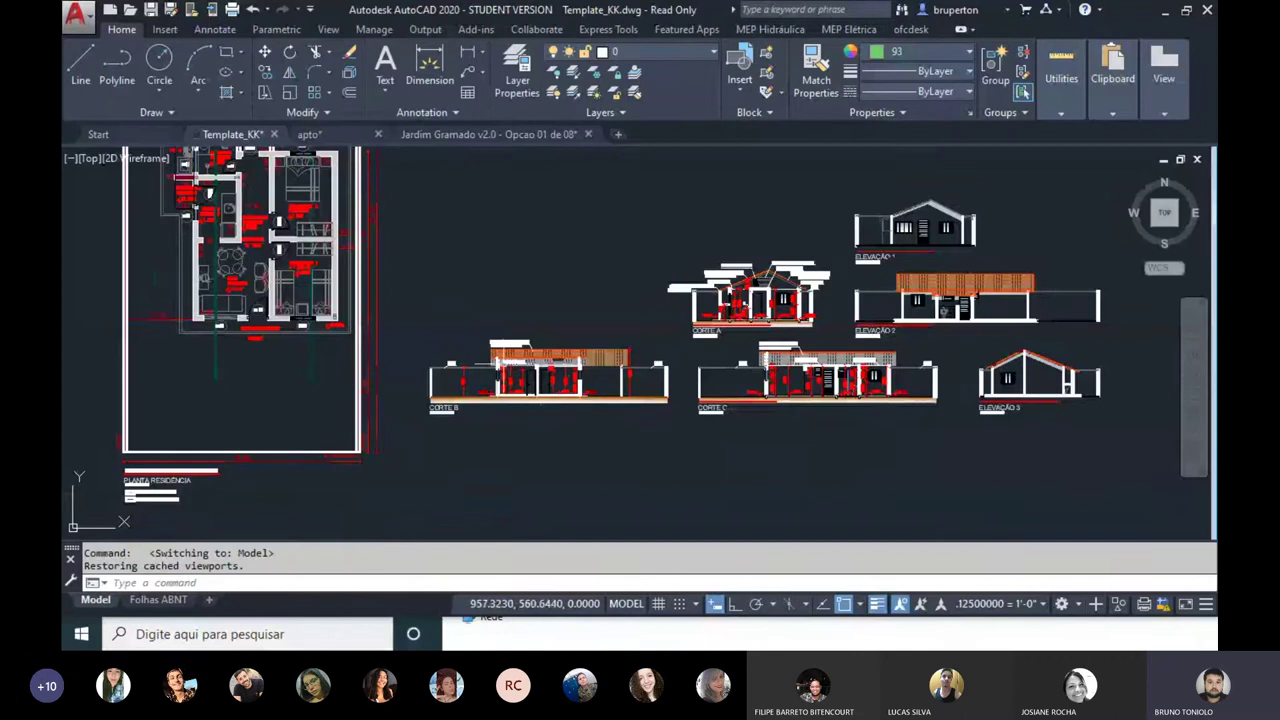
left_click(418, 322)
left_click(665, 418)
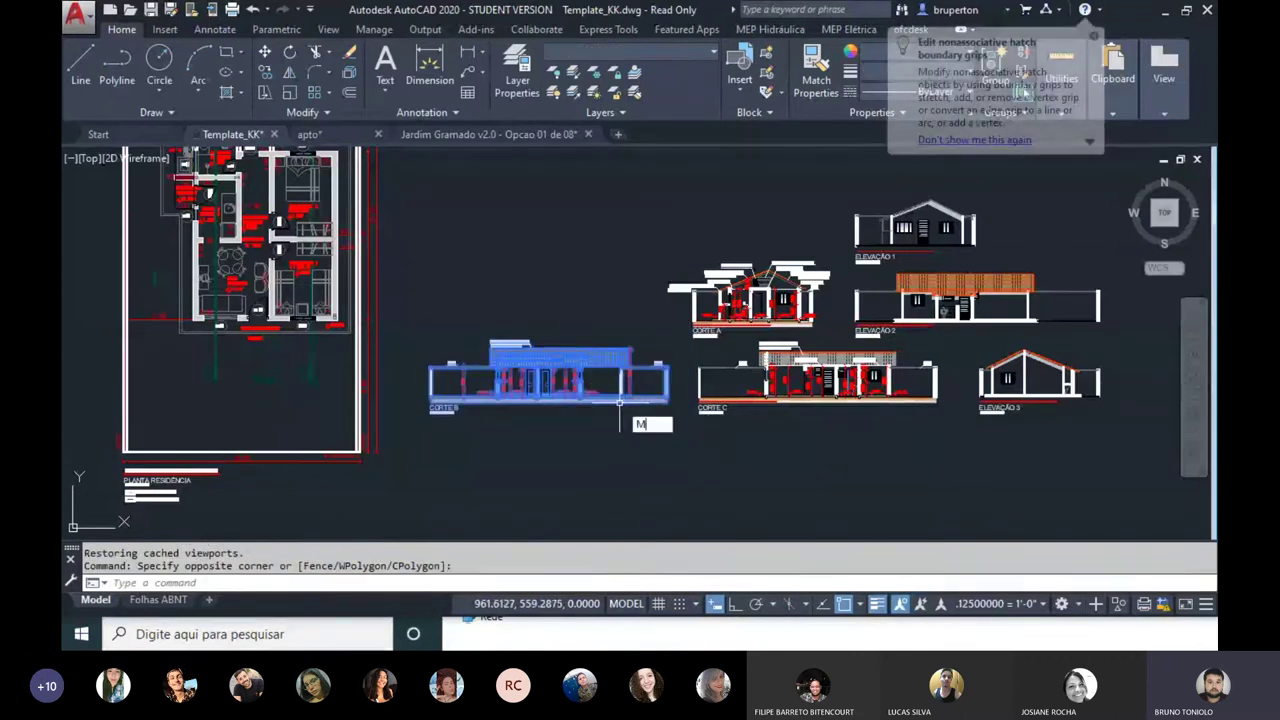
type("m")
key("Return")
left_click(600, 385)
middle_click_drag(822, 455, 730, 380)
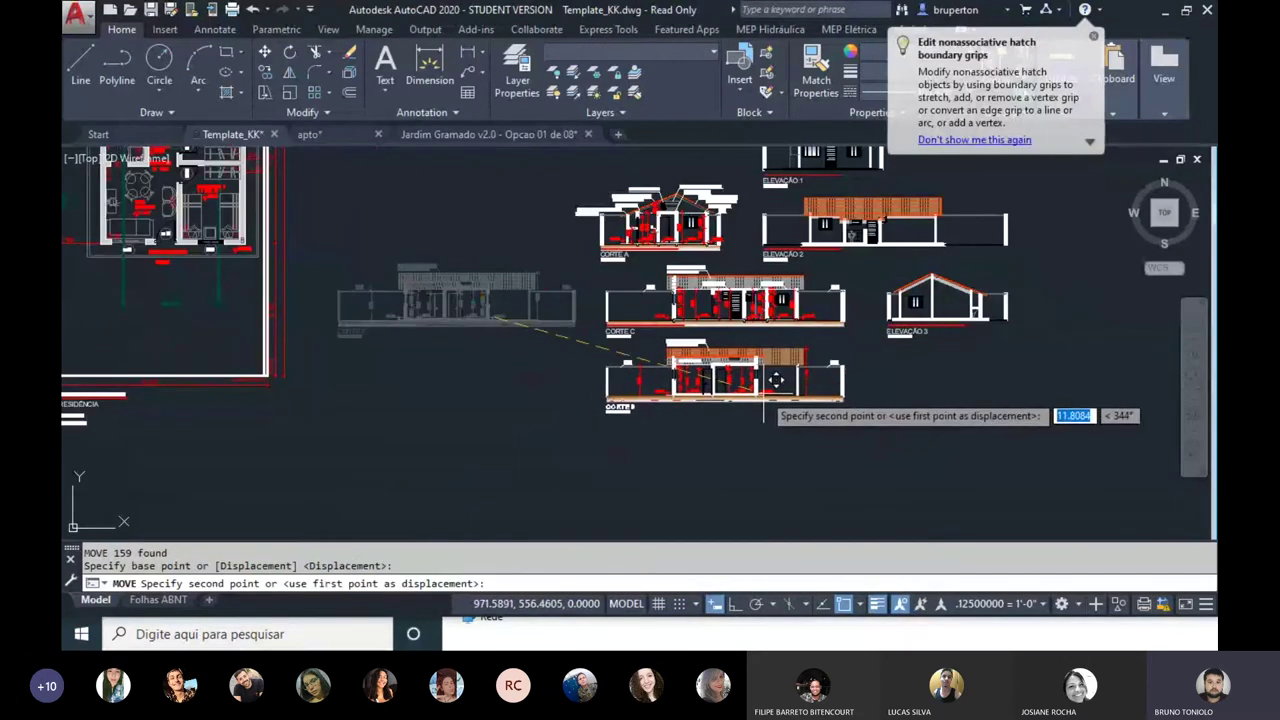
left_click(774, 381)
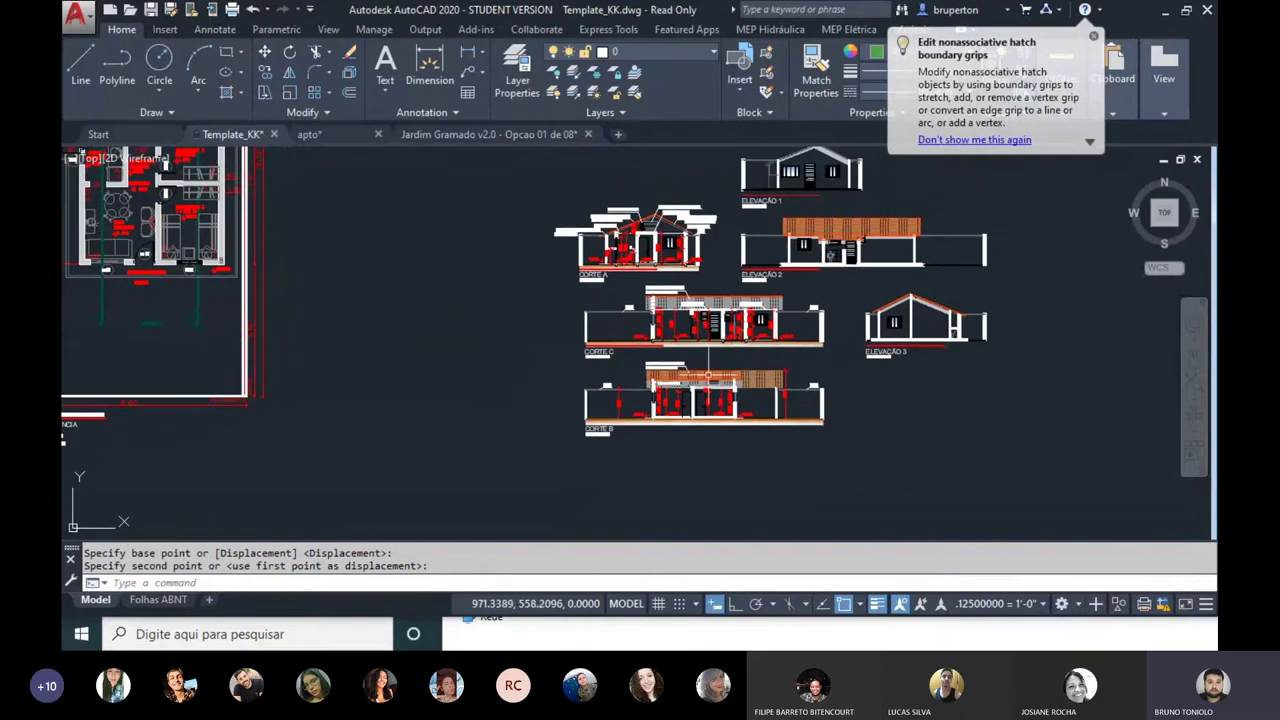
middle_click_drag(760, 400, 740, 420)
Step: Return to the Folhas ABNT layout, adjust the viewport contents, and fit the whole sheet
left_click(158, 599)
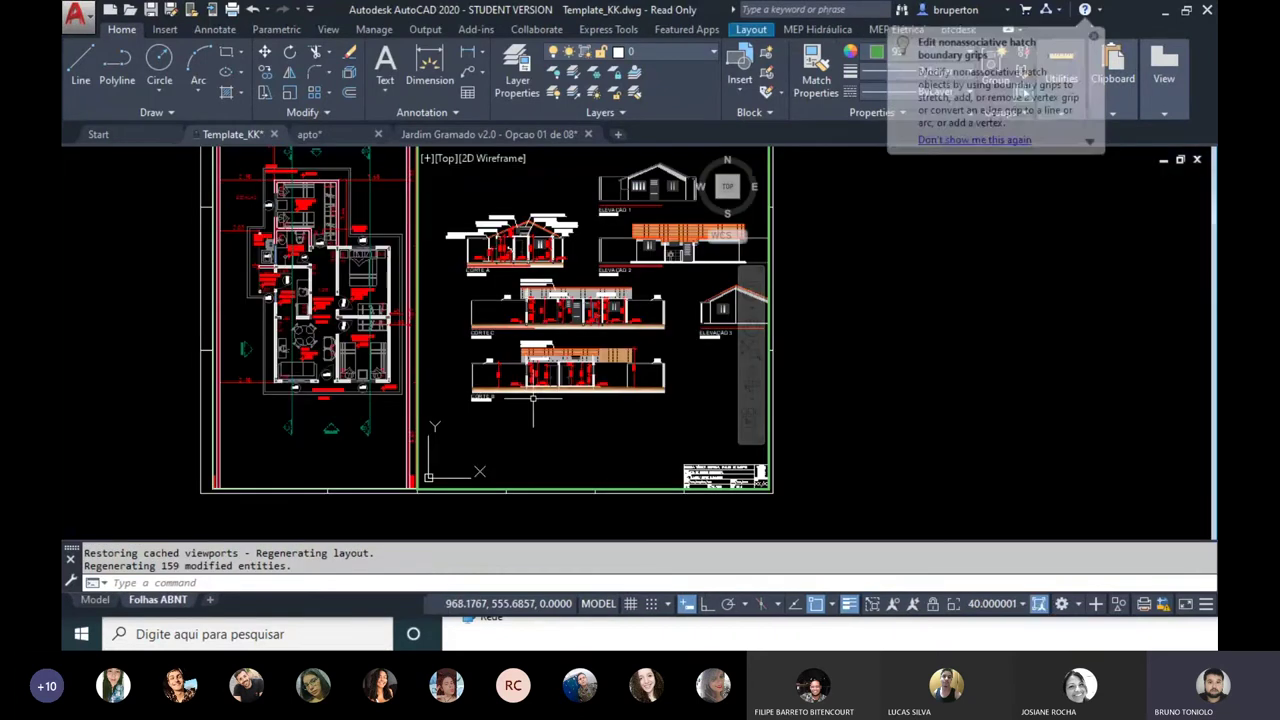
mouse_move(576, 353)
middle_mouse_down()
mouse_move(538, 375)
mouse_move(588, 307)
middle_mouse_up()
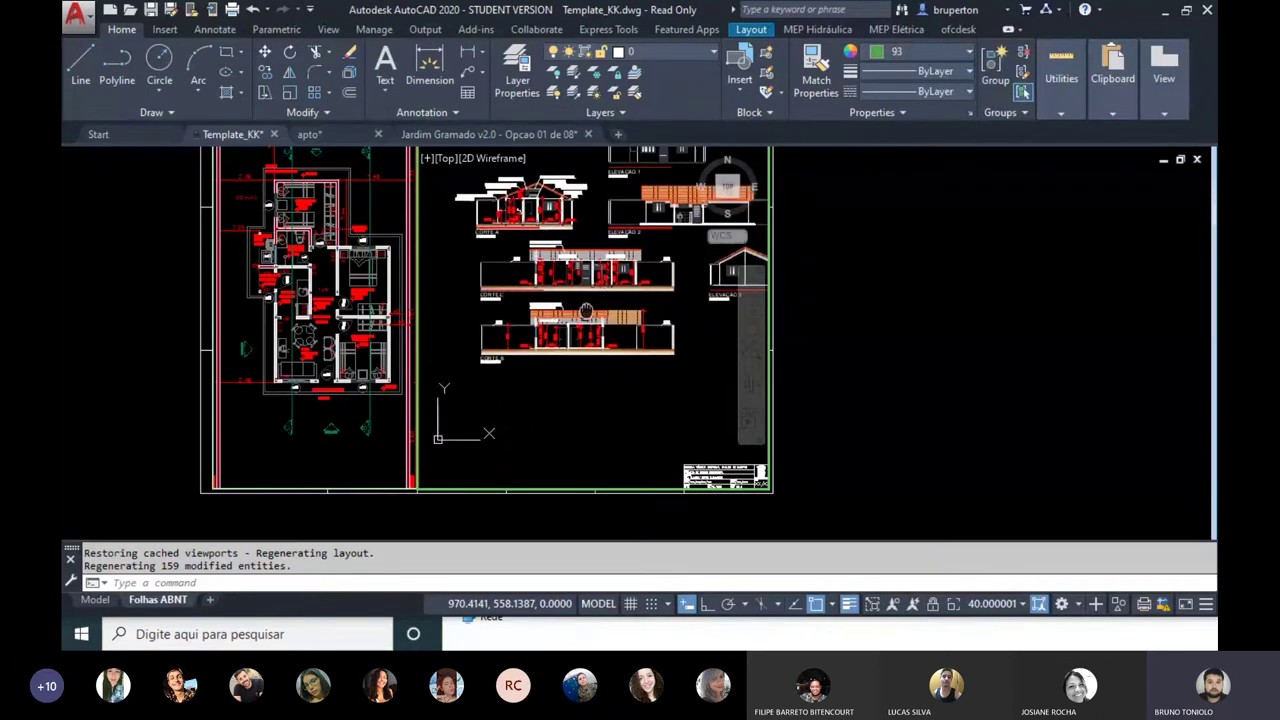
double_click(841, 328)
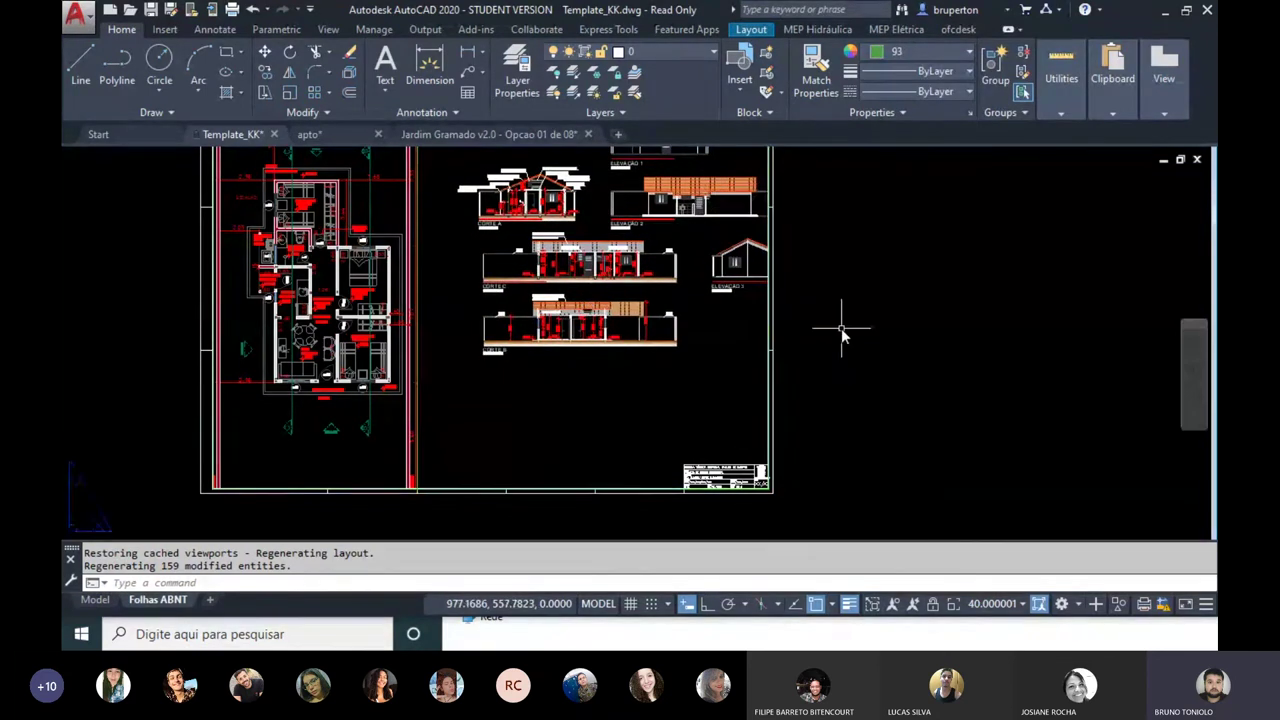
middle_click_drag(837, 331, 864, 394)
left_click(620, 194)
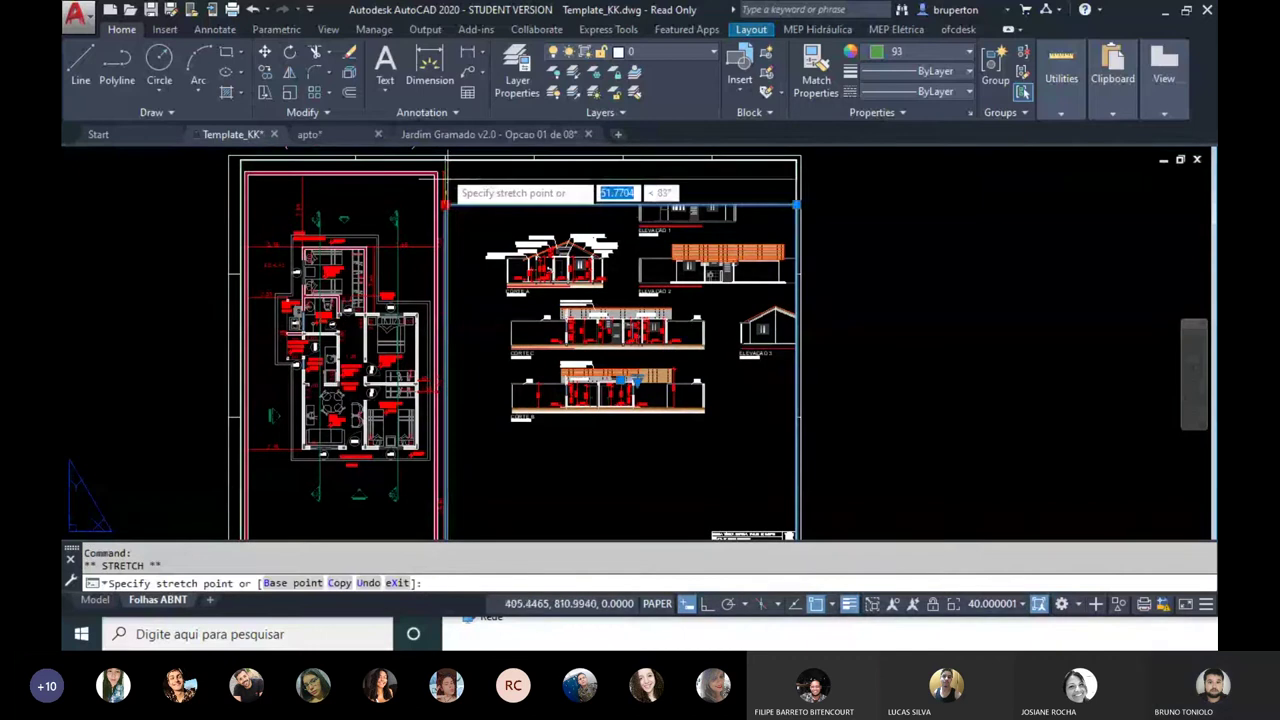
key("Escape")
mouse_move(621, 302)
middle_mouse_down()
mouse_move(611, 286)
mouse_move(633, 305)
middle_mouse_up()
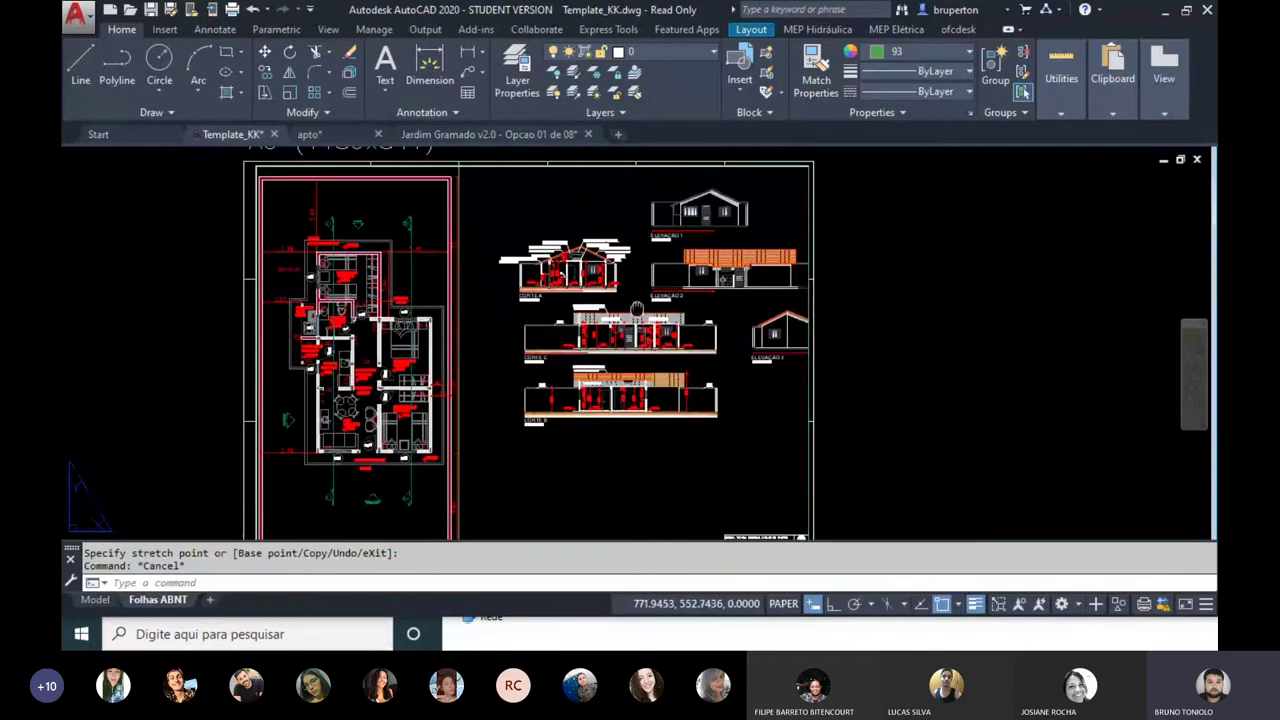
middle_click(586, 309)
scroll(598, 323, "up", 2)
scroll(598, 323, "up", 3)
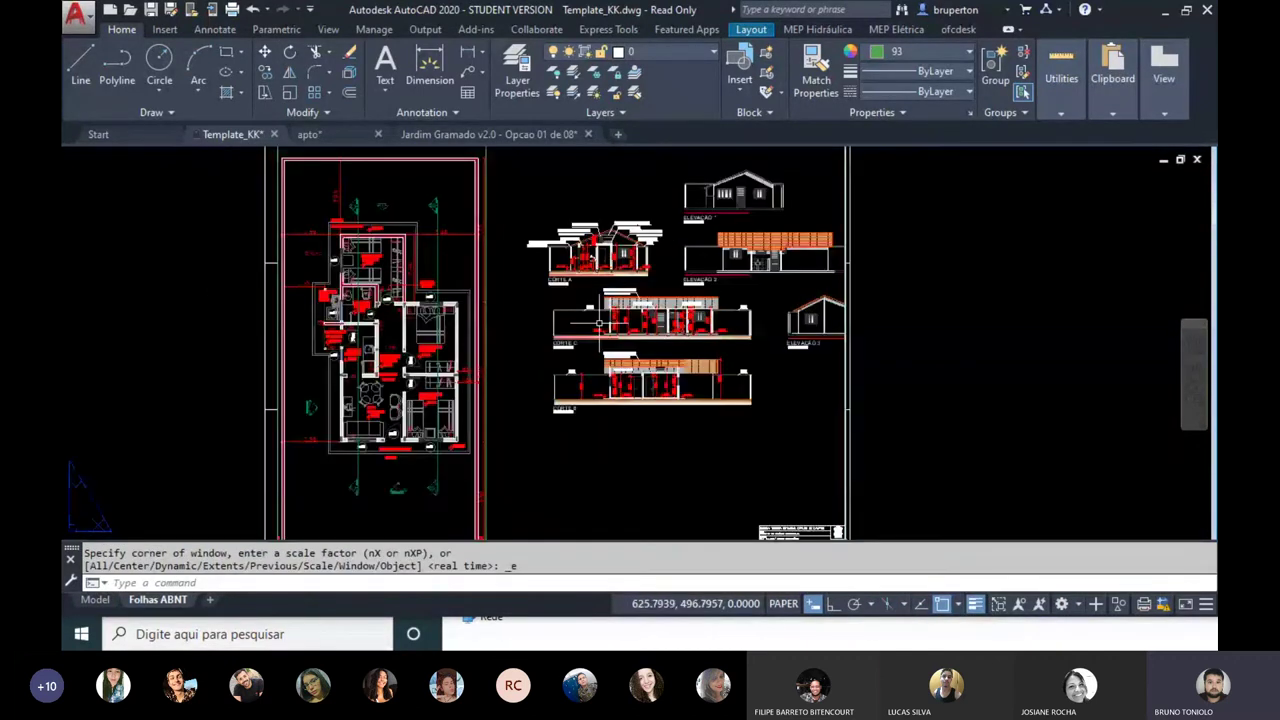
Step: Inside the viewport, move CORTE C down by its insertion grip to sit beneath CORTE B
double_click(673, 272)
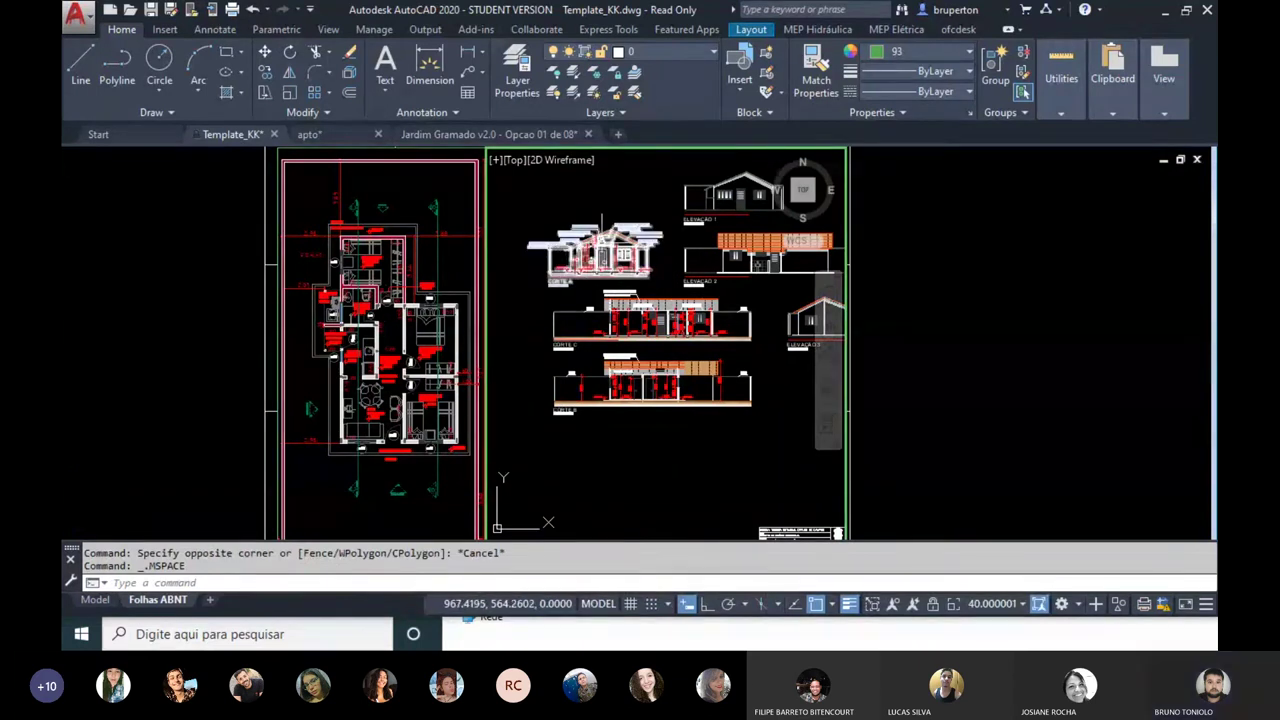
left_click(527, 287)
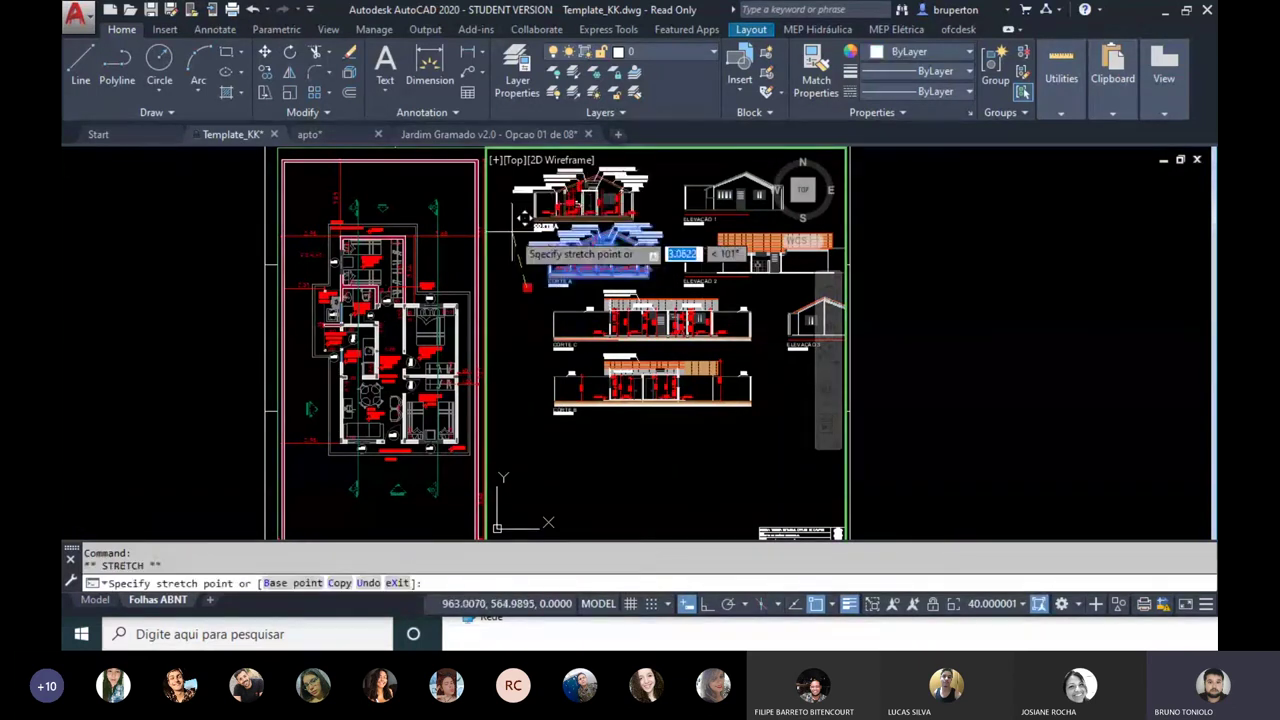
key("Escape")
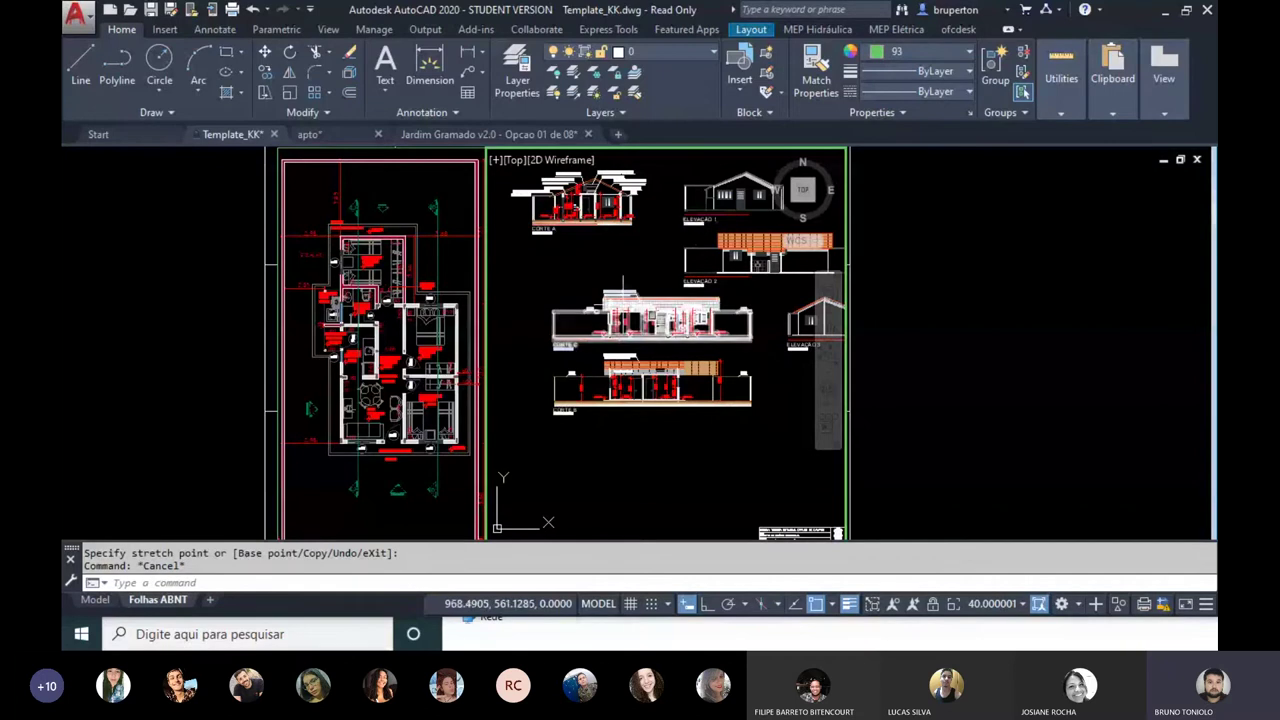
left_click(655, 312)
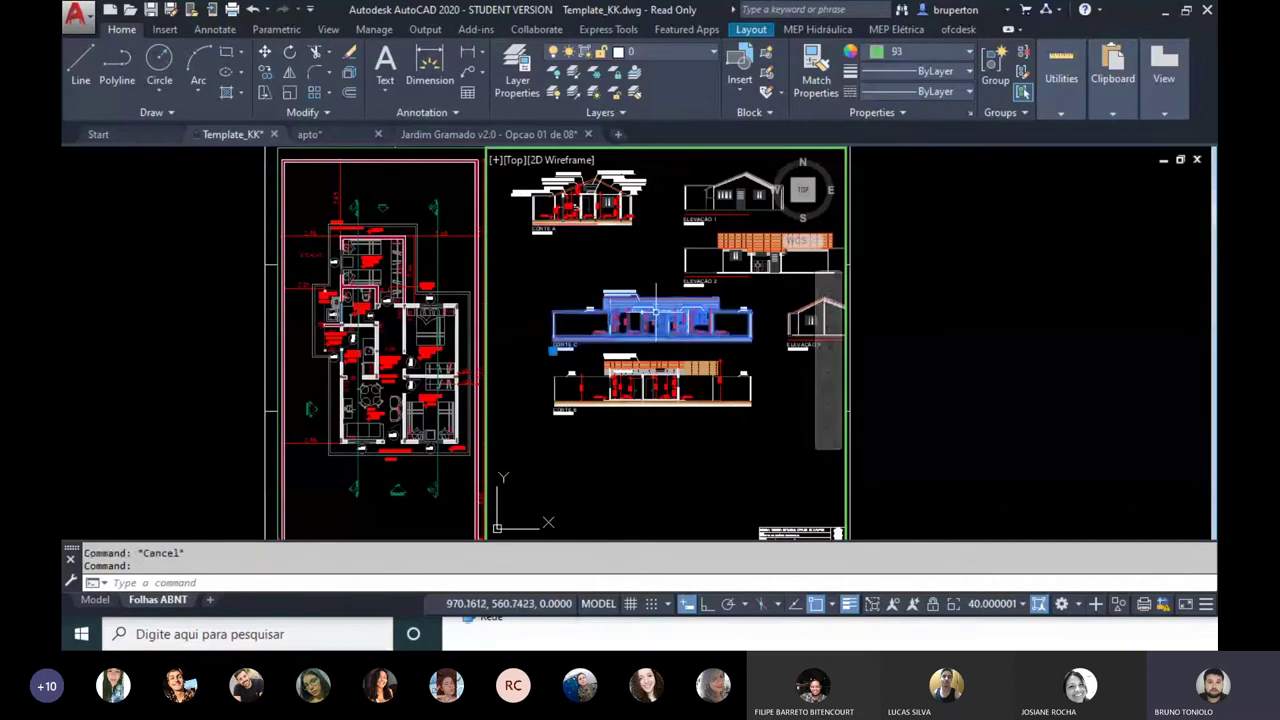
left_click(556, 349)
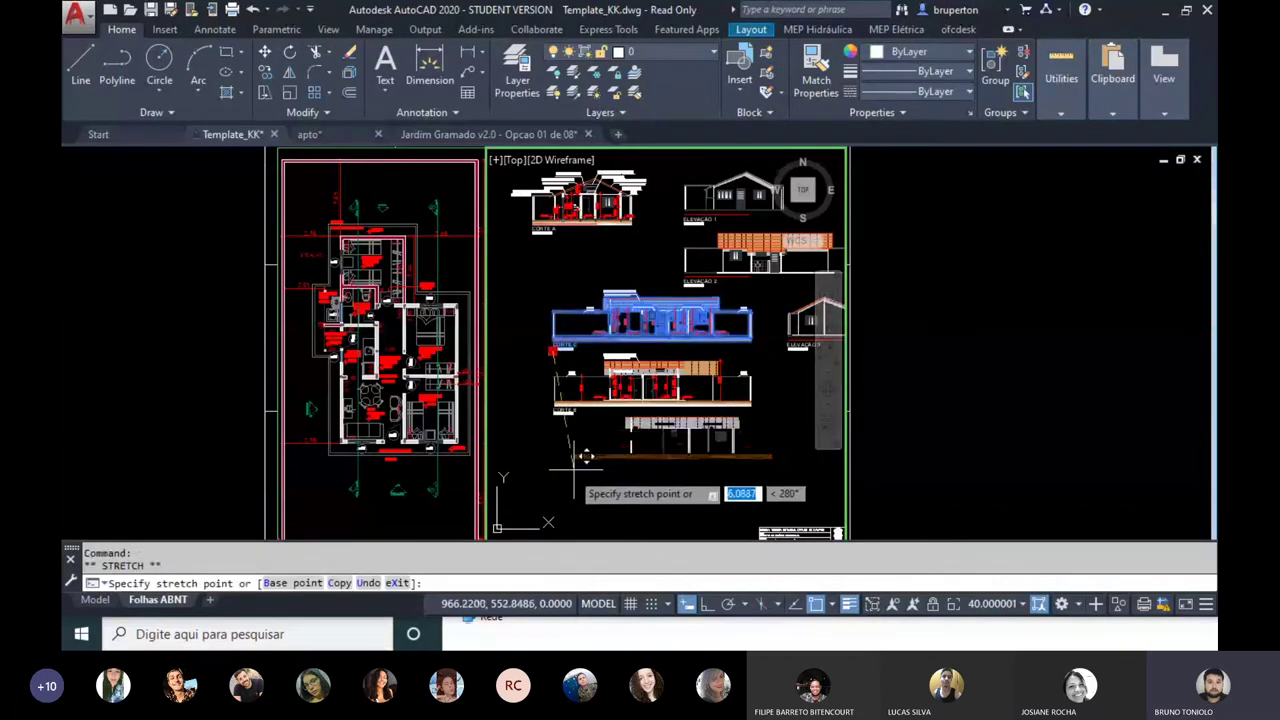
left_click(555, 493)
left_click(555, 493)
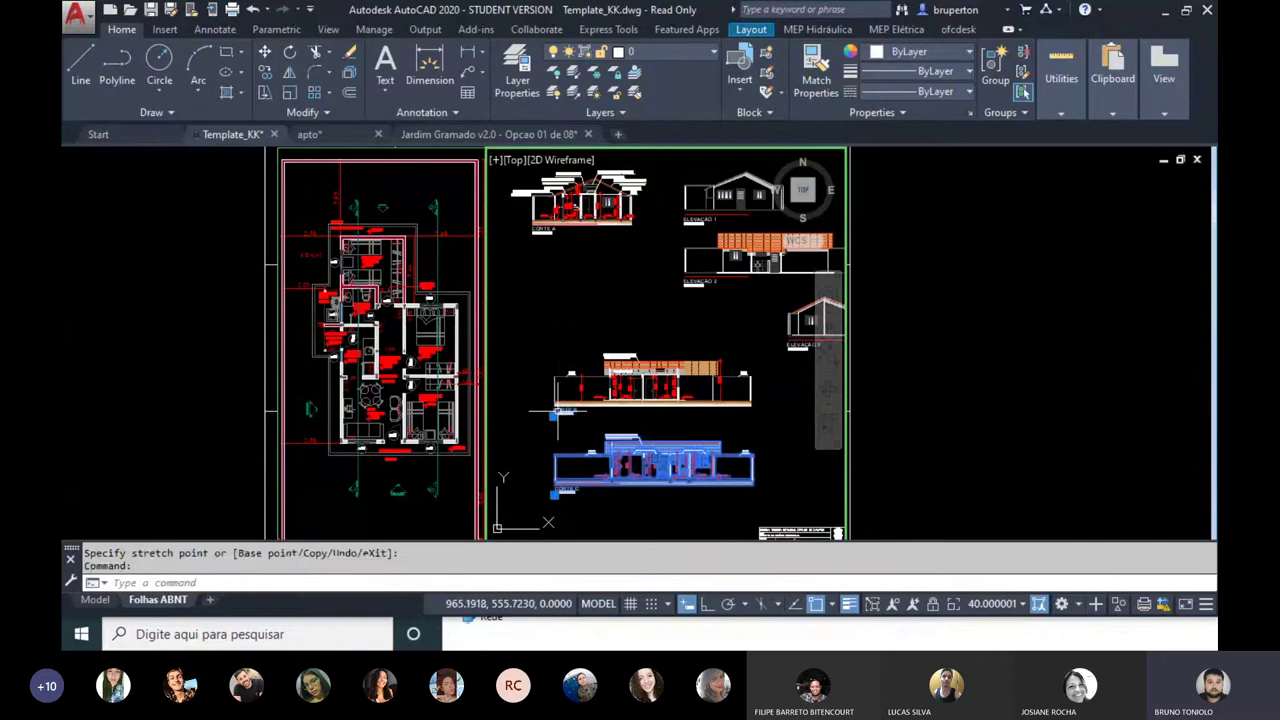
key("Escape")
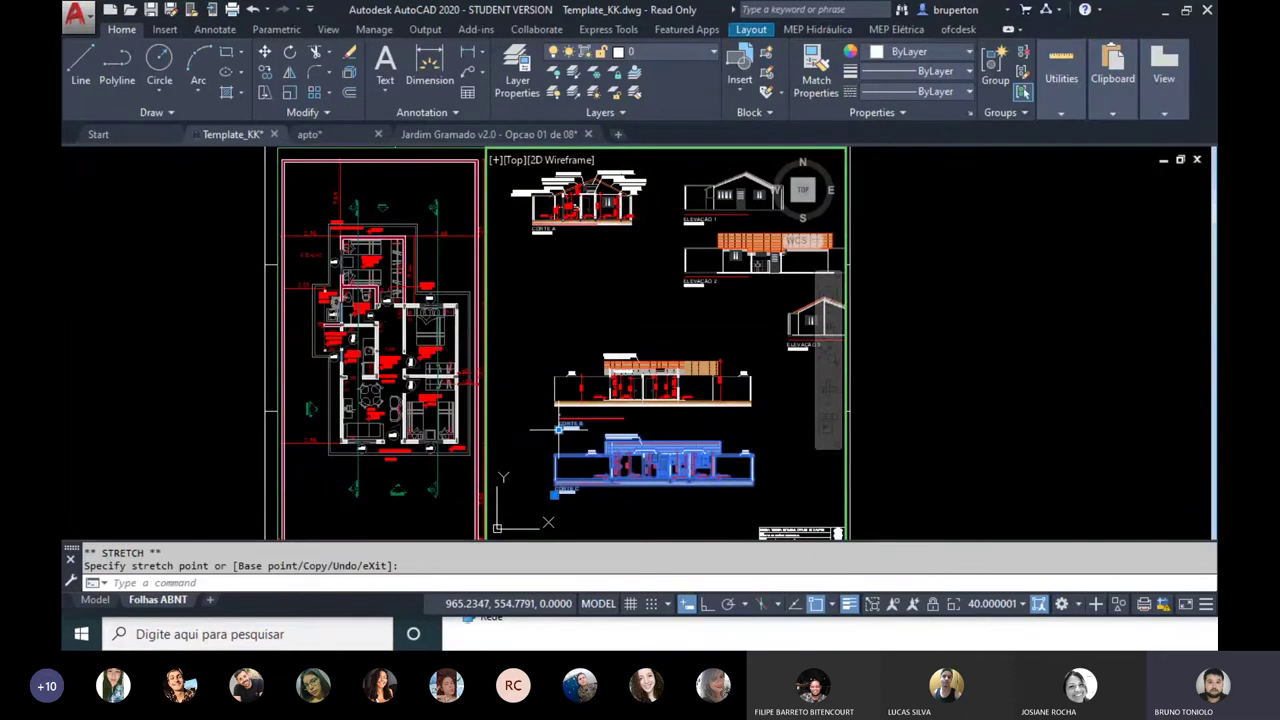
key("Escape")
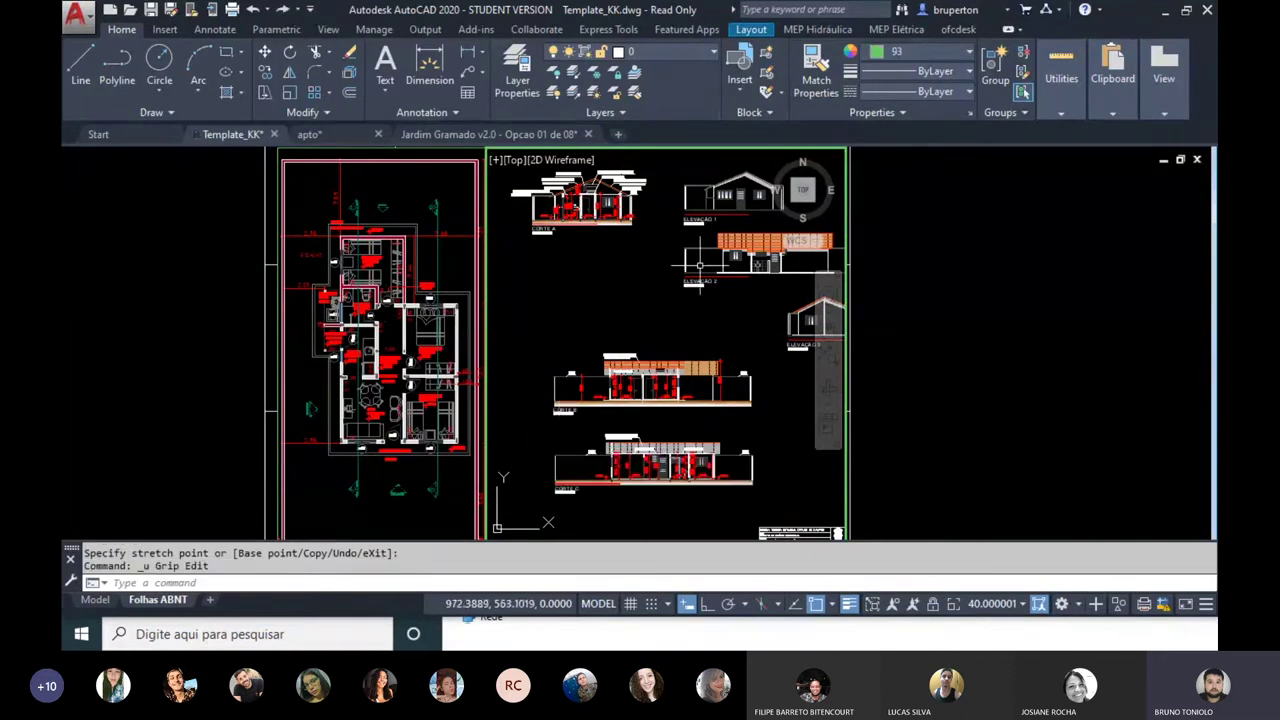
Step: Window-select ELEVAÇÃO 2 and grab it, then cancel moving it on the sheet
left_click(690, 222)
key("Escape")
left_click(664, 222)
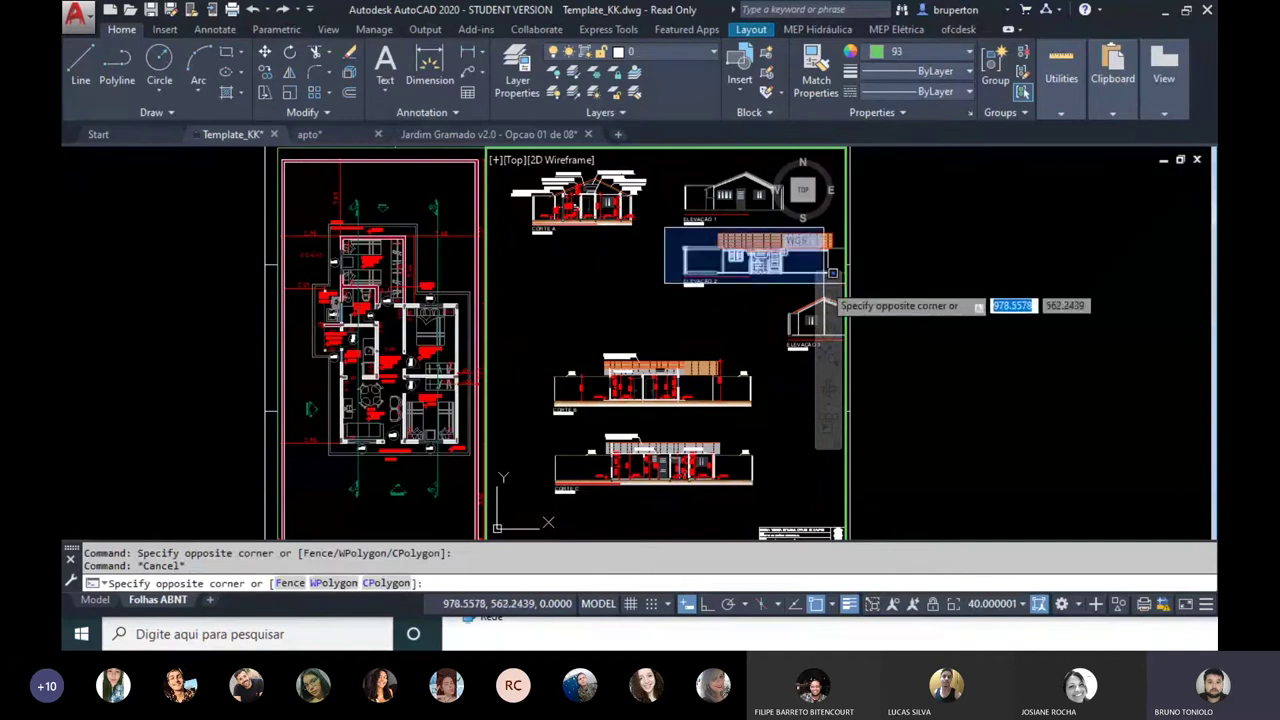
left_click(848, 292)
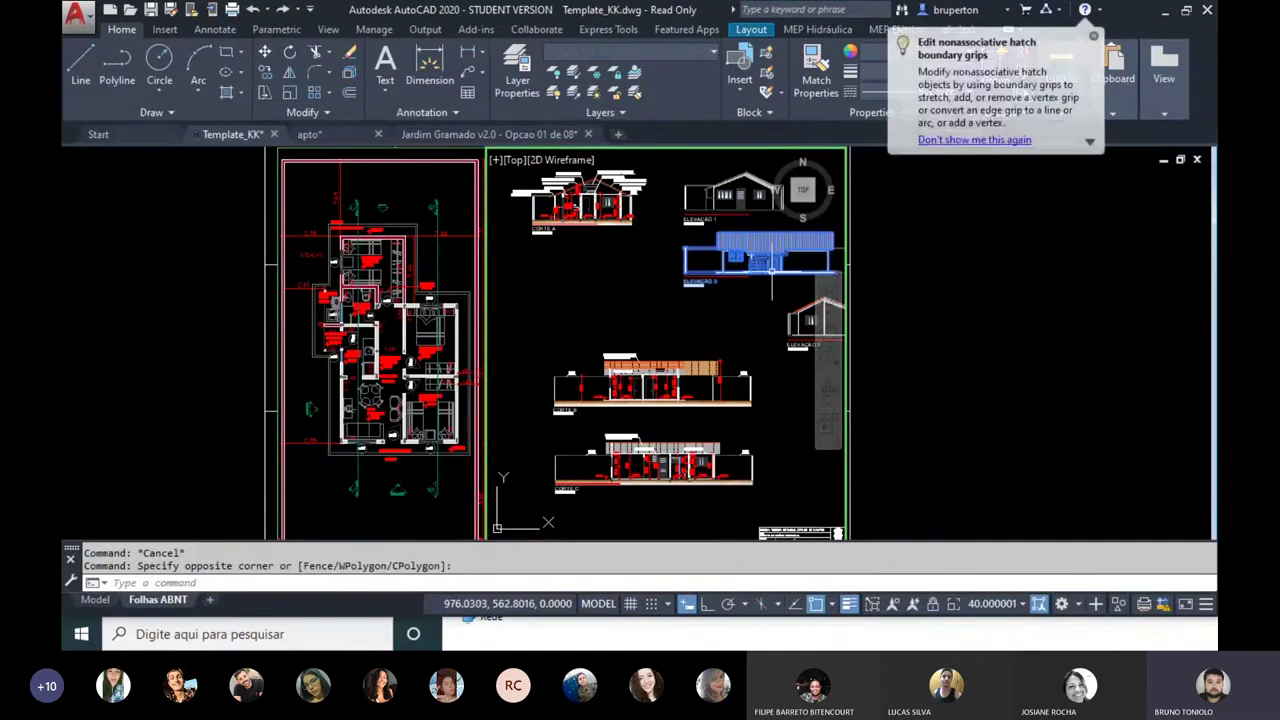
left_click(771, 270)
key("Escape")
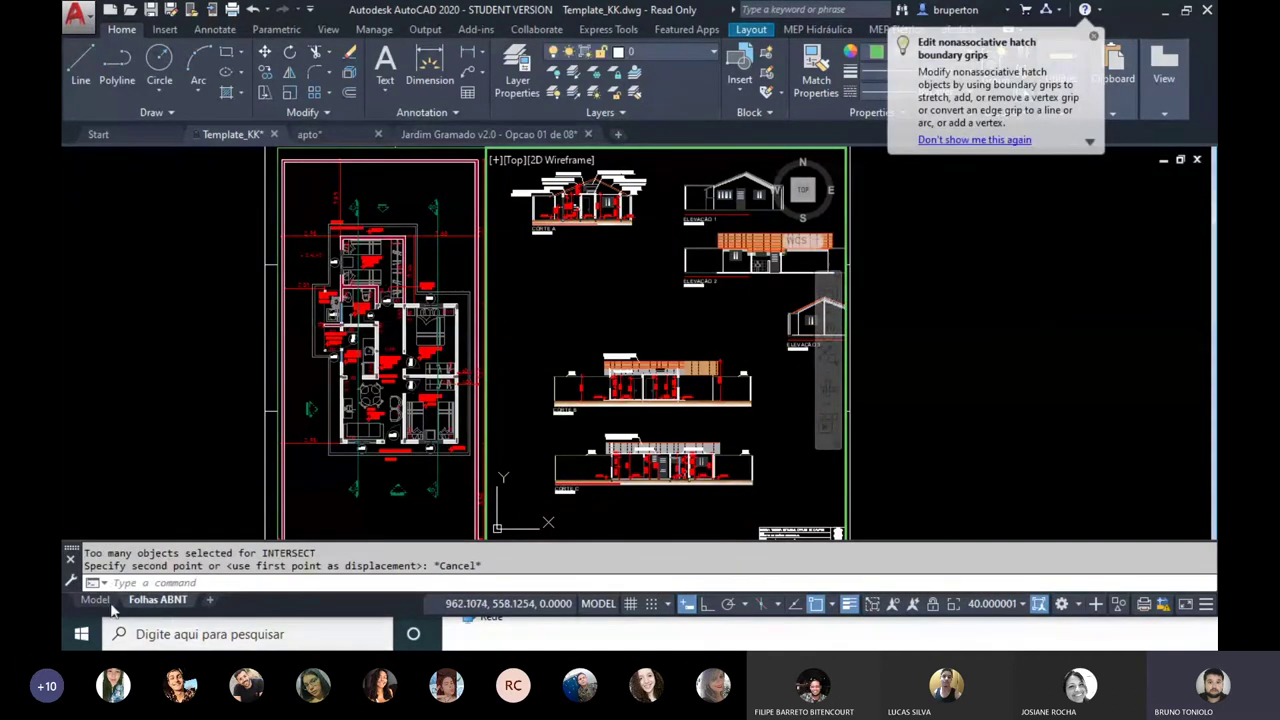
Step: In model space, use MOVE to lower ELEVAÇÃO 2 to the left of ELEVAÇÃO 3
left_click(97, 600)
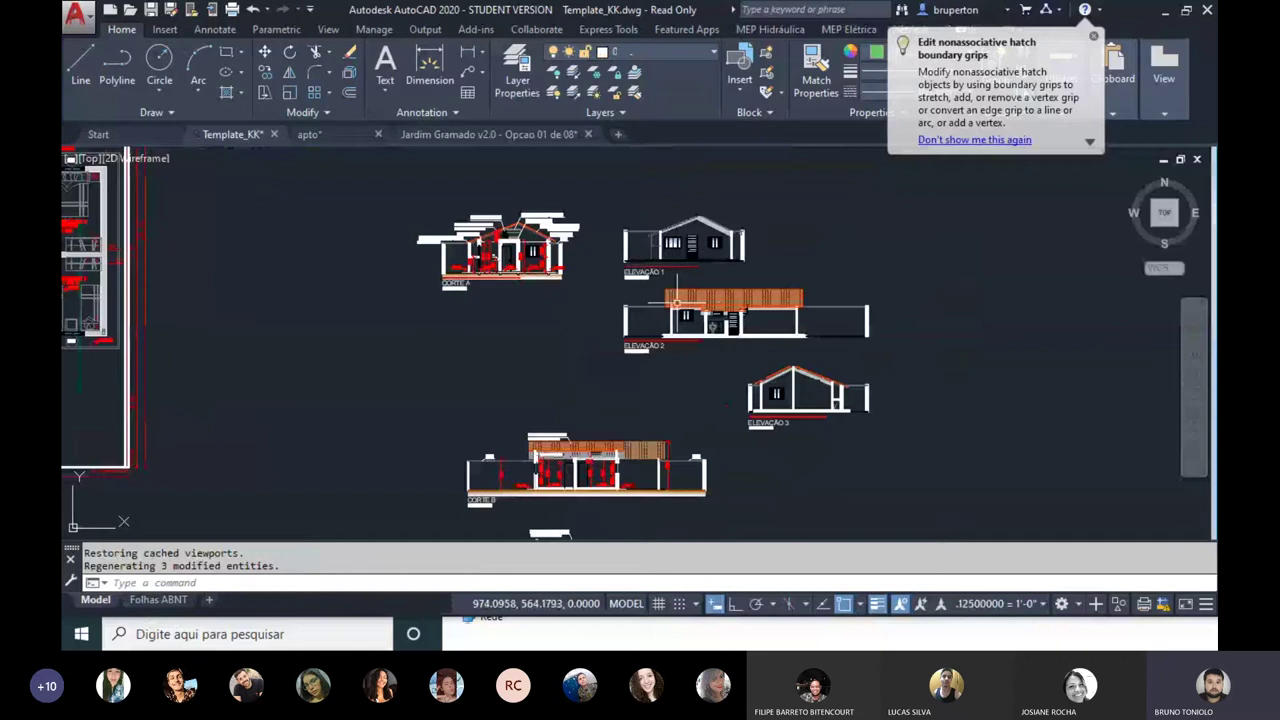
left_click(550, 277)
left_click(857, 337)
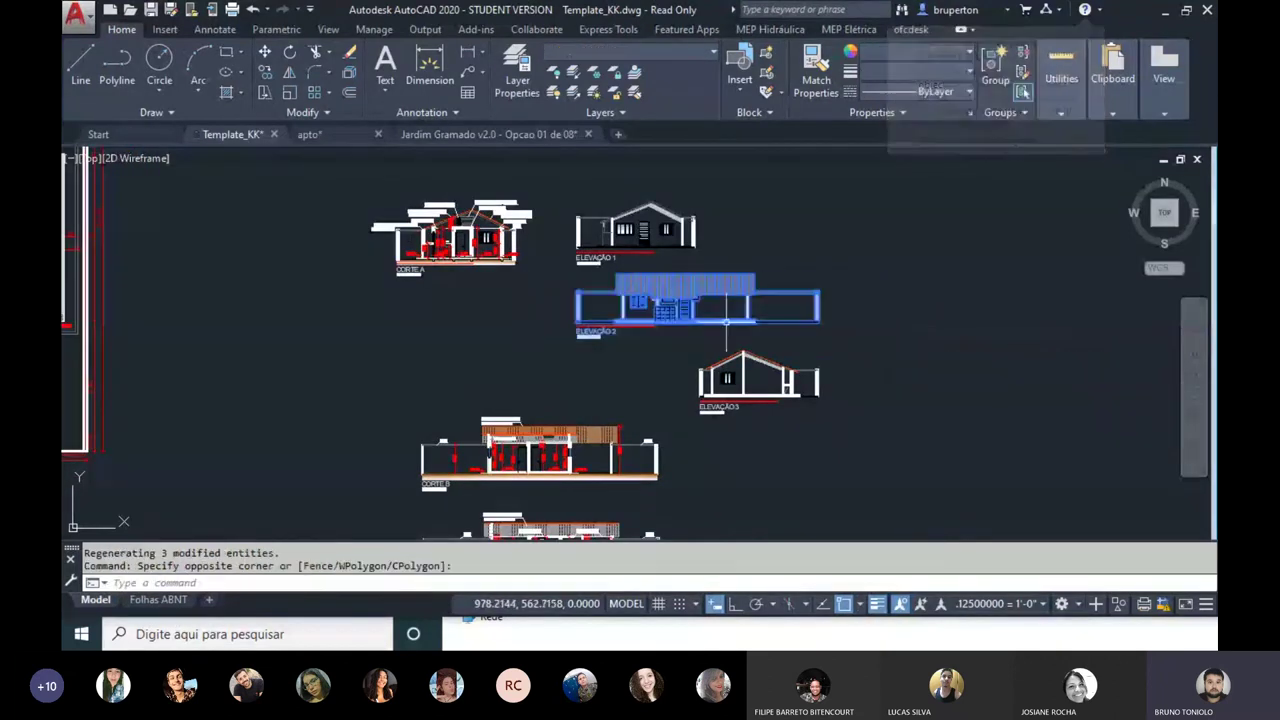
type("m")
key("Return")
left_click(714, 318)
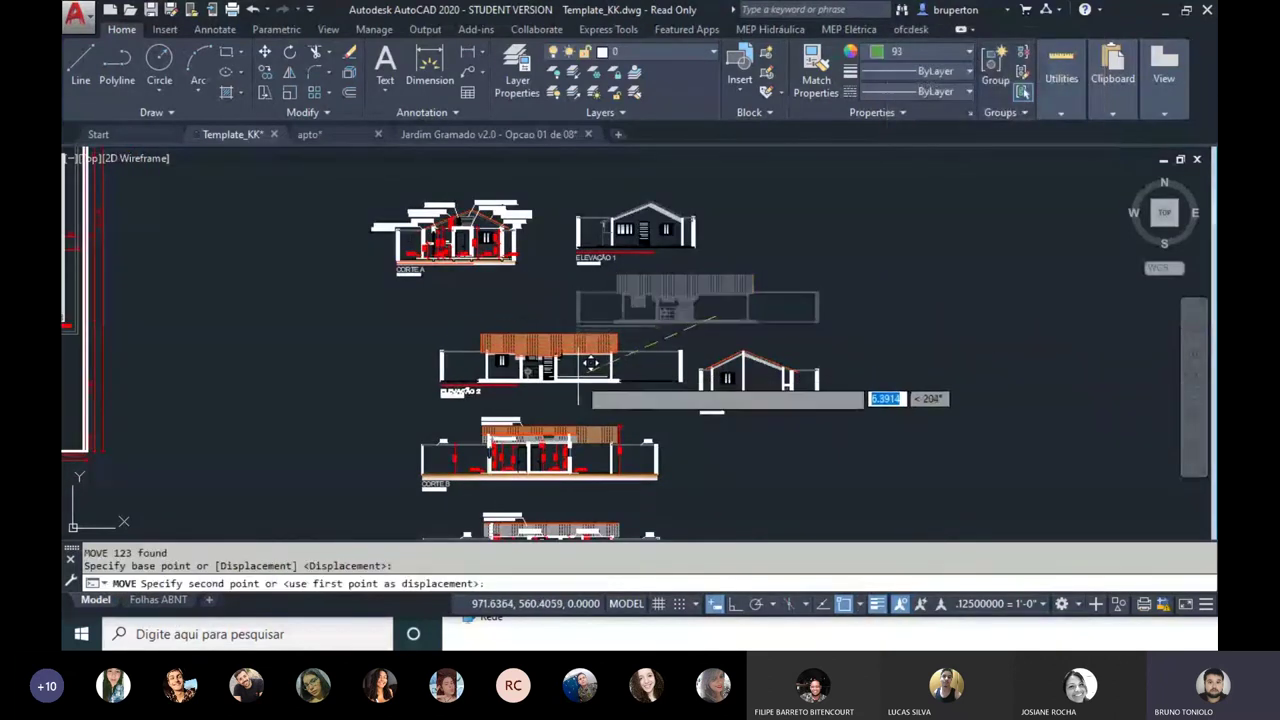
left_click(576, 378)
key("Return")
Step: Move ELEVAÇÃO 1 to the right of CORTE A
left_click(552, 200)
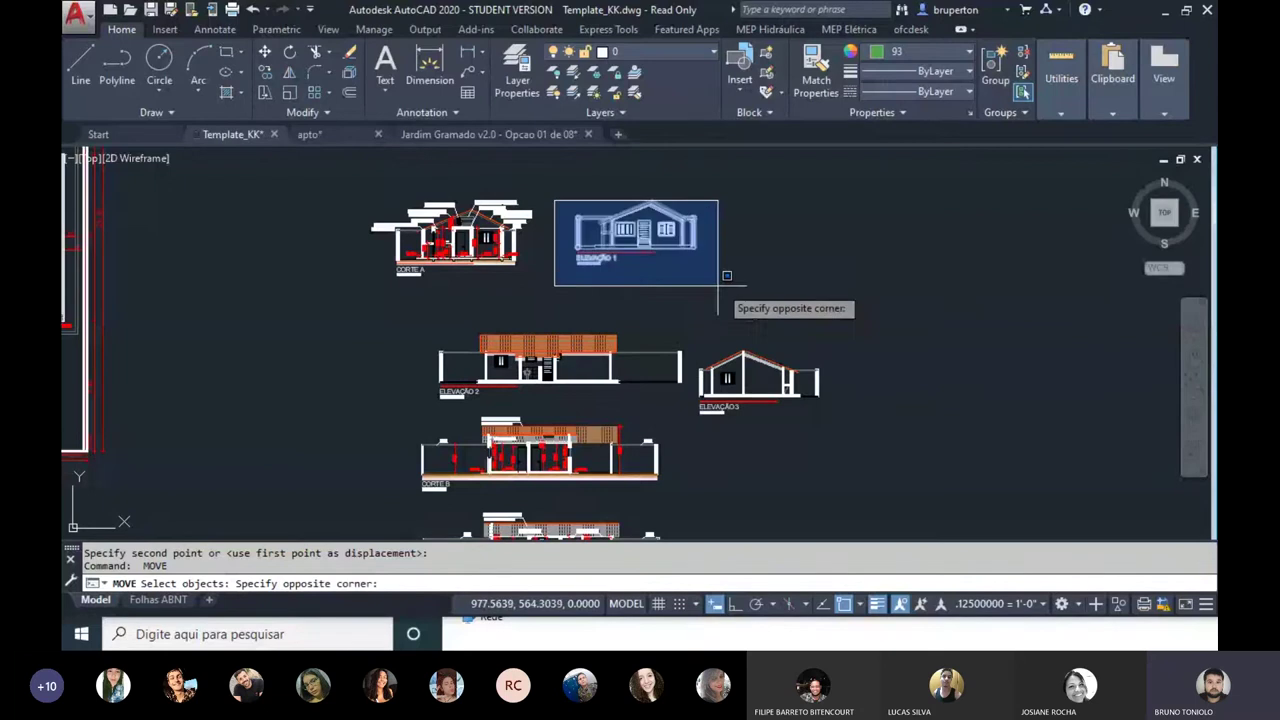
left_click(748, 286)
key("Return")
left_click(680, 256)
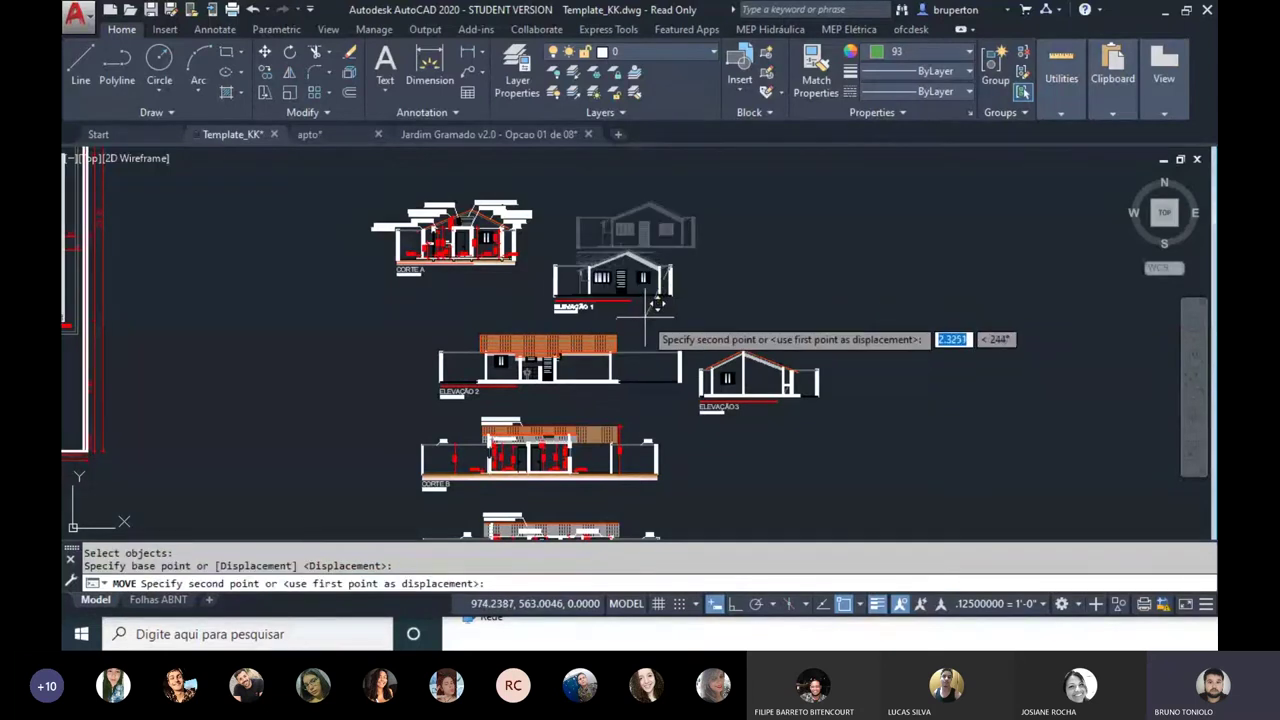
left_click(658, 303)
key("Return")
Step: Window-select ELEVAÇÃO 3 and move it to its new spot
left_click(706, 345)
left_click(694, 322)
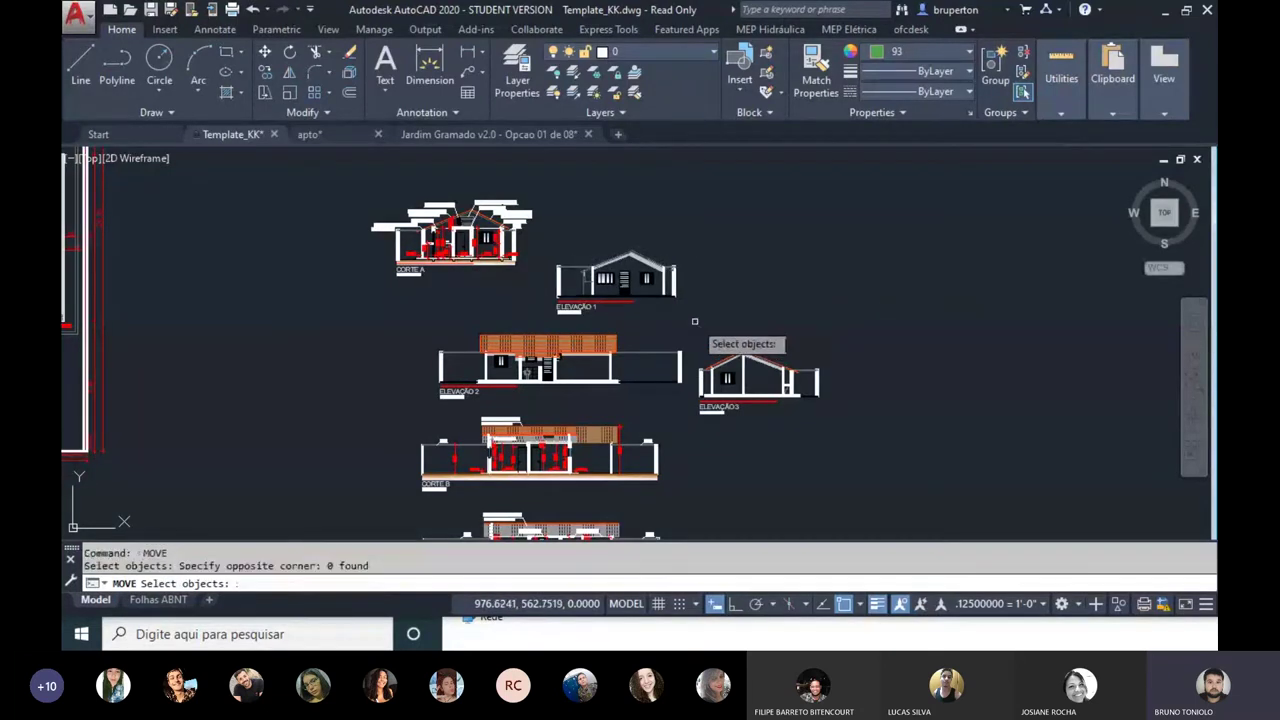
left_click(686, 329)
left_click(866, 428)
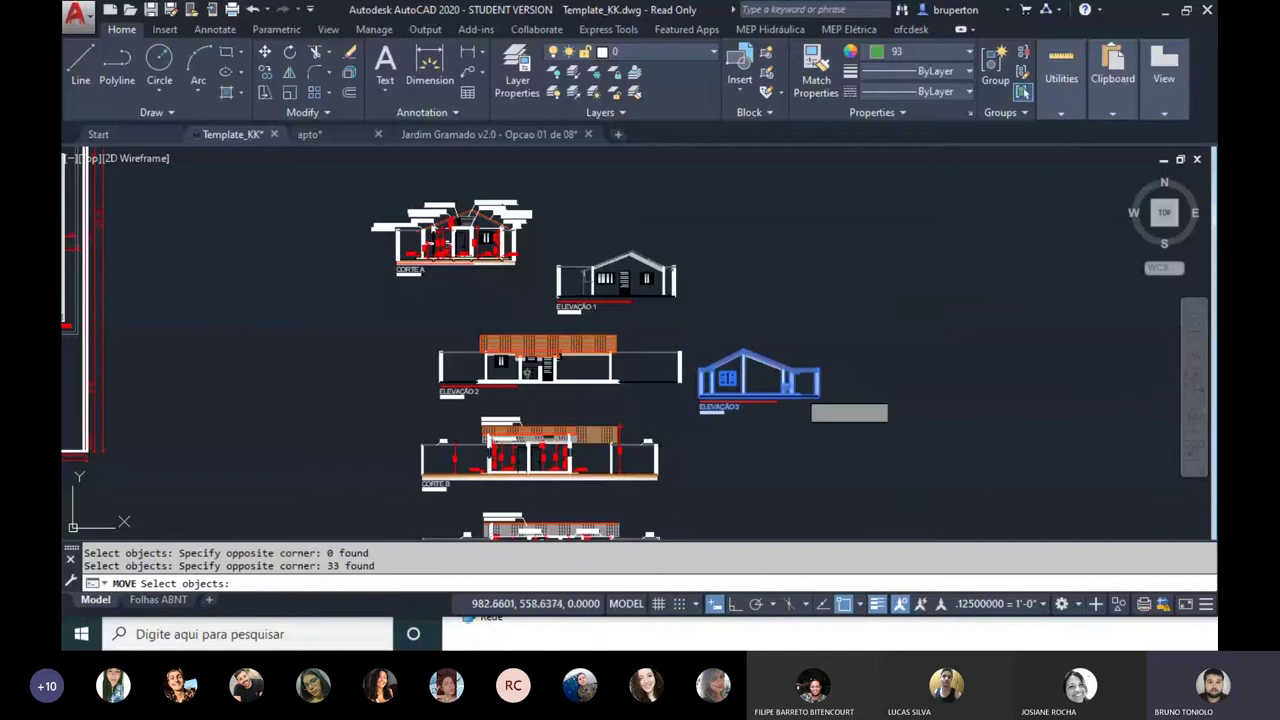
key("Return")
left_click(800, 372)
scroll(632, 215, "up", 1)
scroll(650, 230, "up", 2)
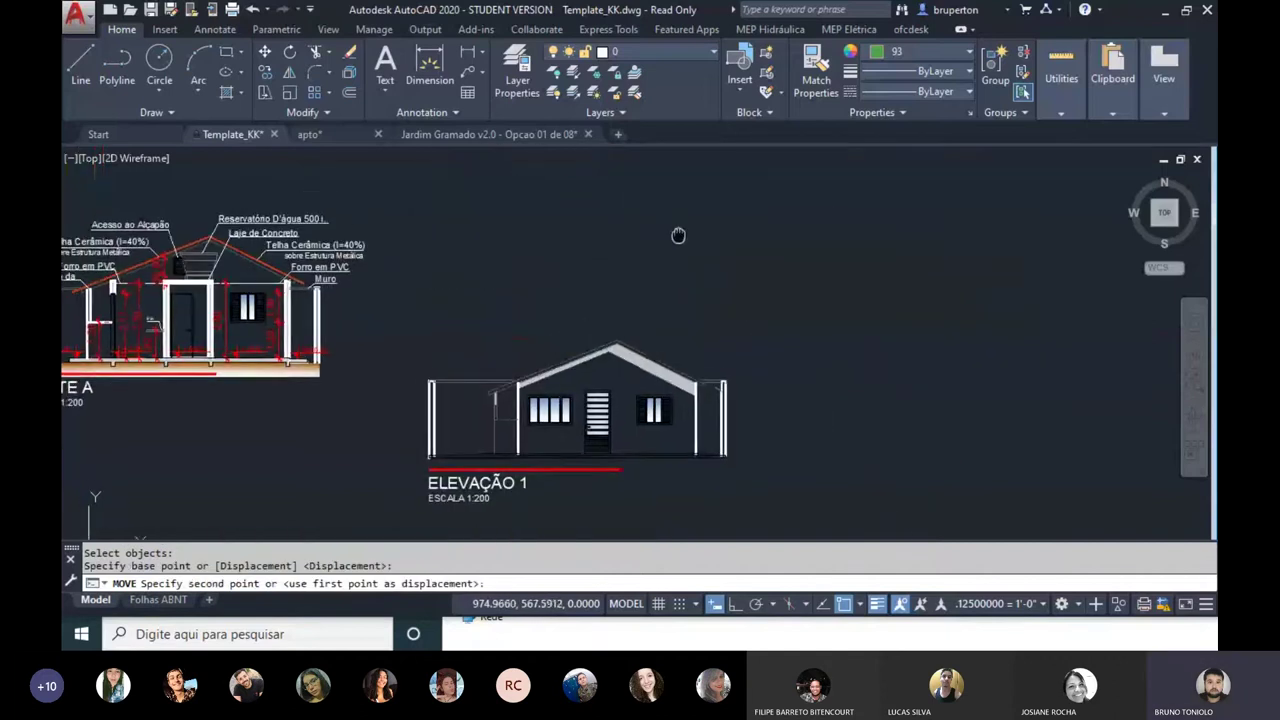
scroll(681, 251, "up", 1)
scroll(560, 290, "down", 4)
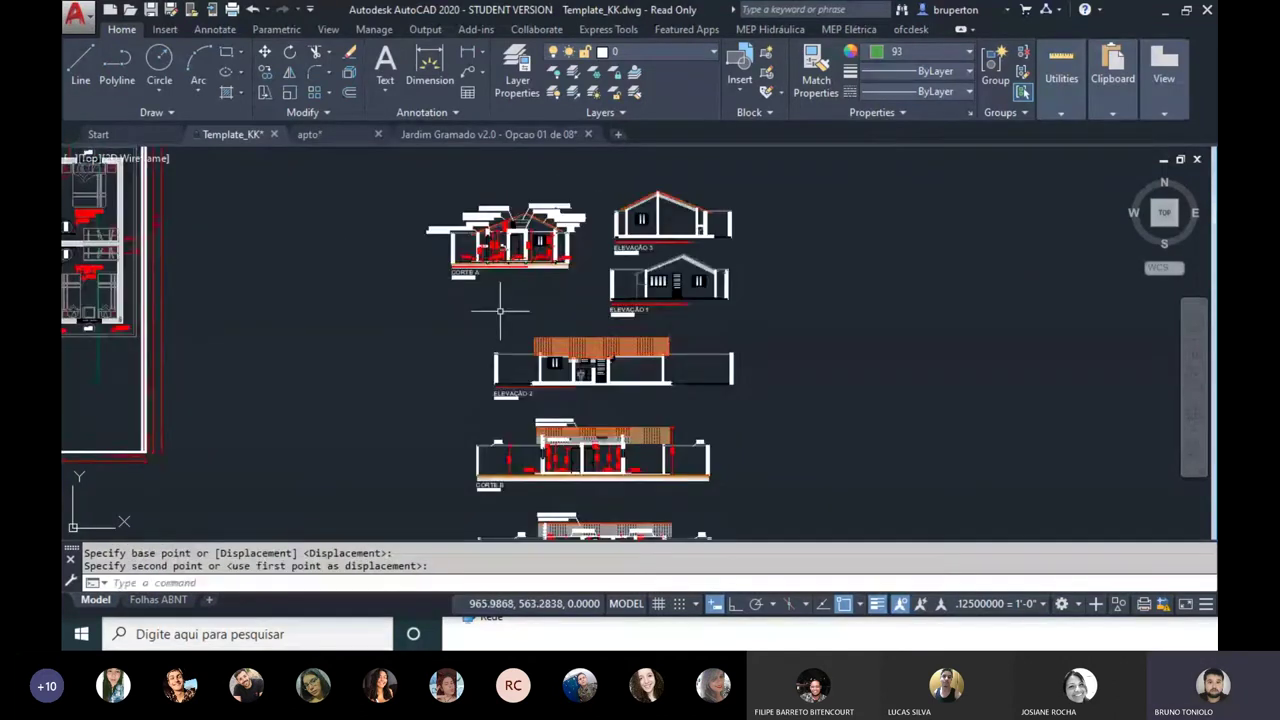
left_click(471, 314)
Step: With Ortho on, shift Corte B and Corte C vertically to a new position
key("Return")
scroll(530, 300, "up", 1)
scroll(512, 375, "up", 1)
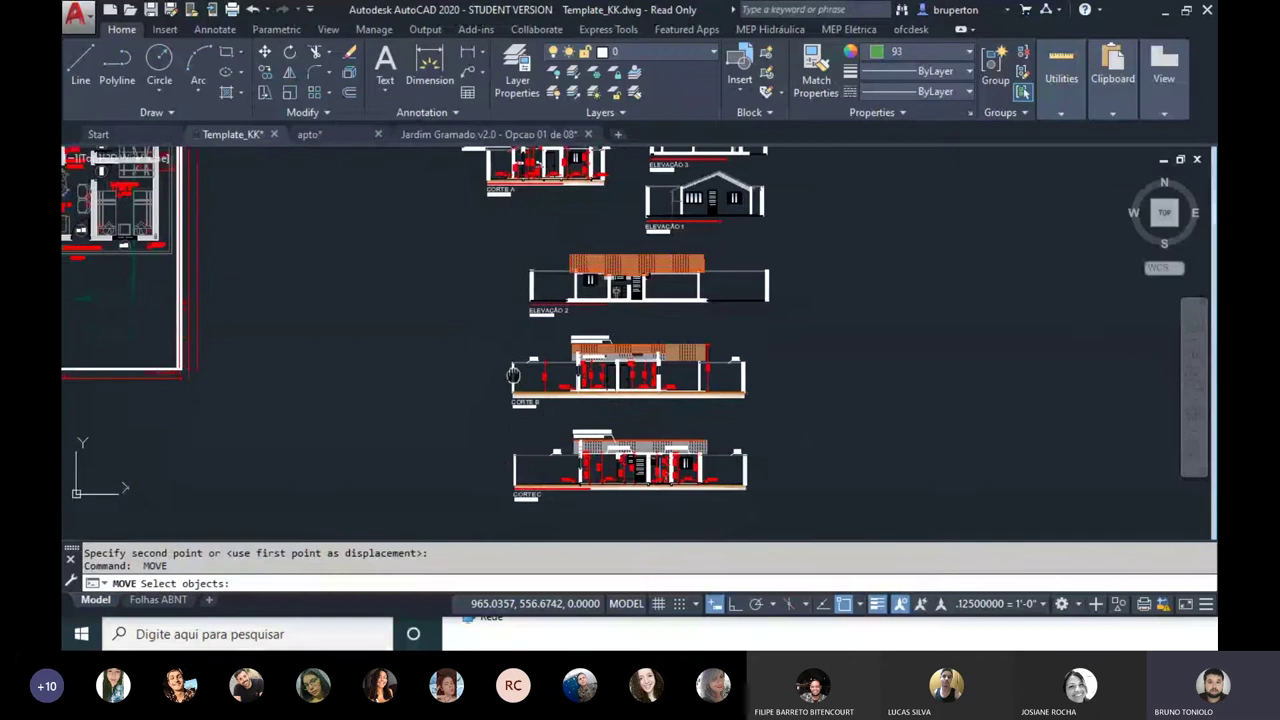
middle_click_drag(512, 375, 505, 318)
mouse_move(500, 366)
left_mouse_down()
mouse_move(457, 300)
mouse_move(845, 450)
left_mouse_up()
key("Return")
left_click(840, 405)
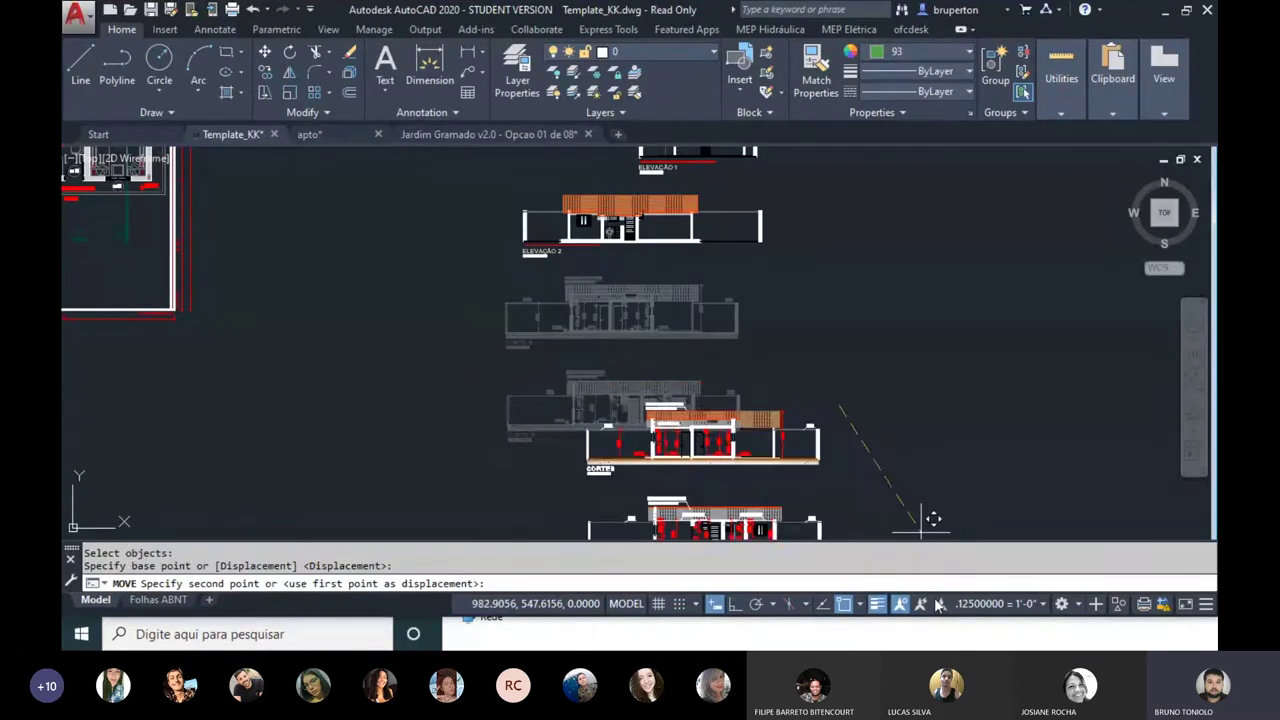
left_click(738, 605)
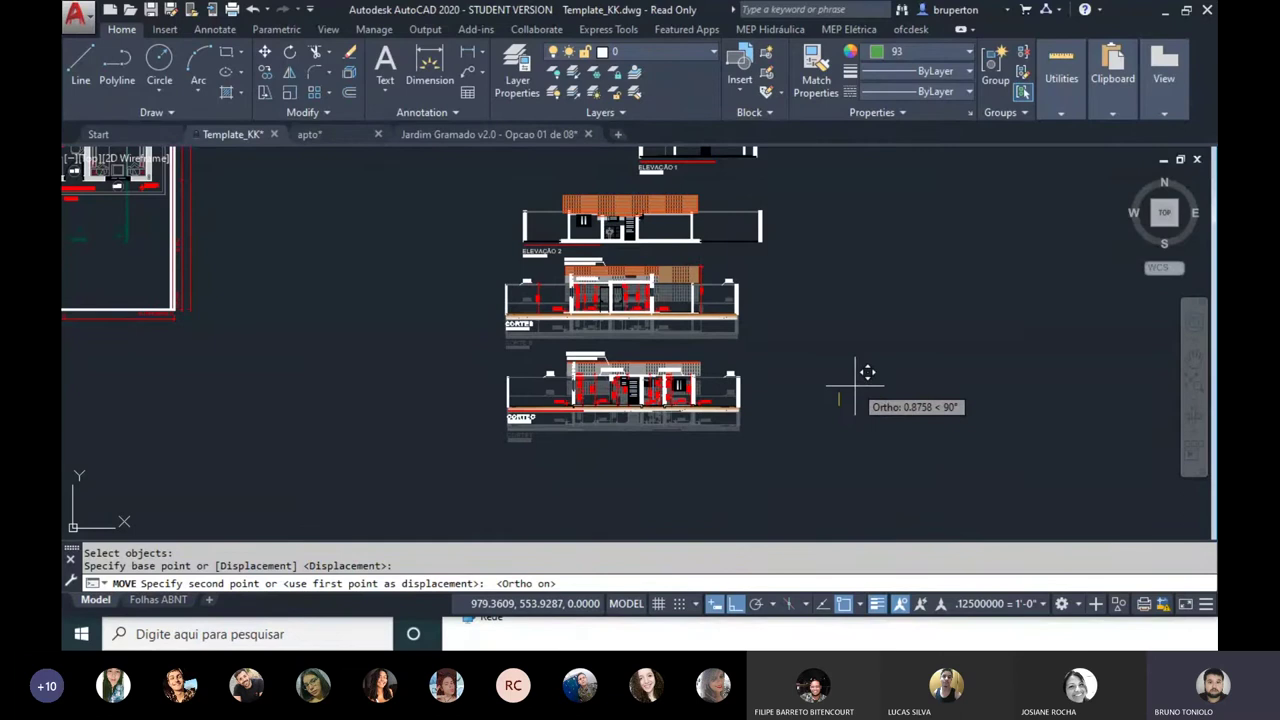
left_click(855, 386)
key("Return")
Step: Nudge both sections again using the previous selection
middle_click_drag(855, 390, 857, 440)
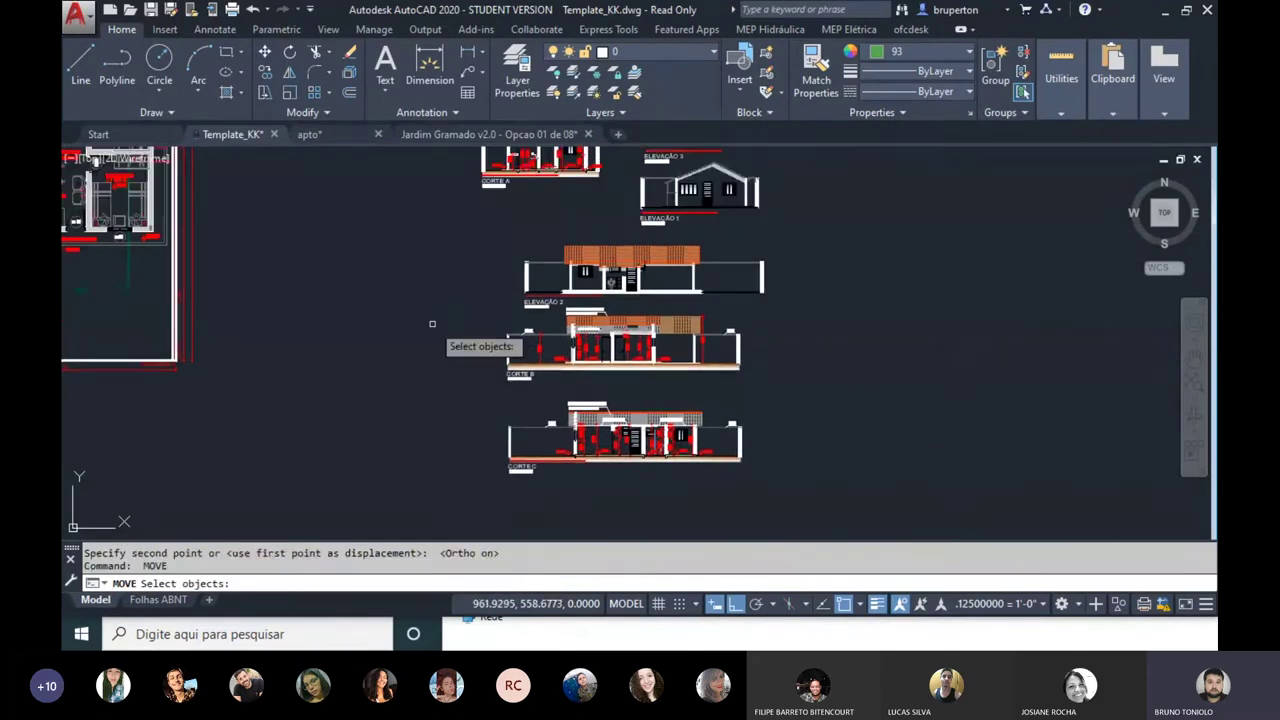
type("p")
key("Return")
key("Return")
left_click(430, 455)
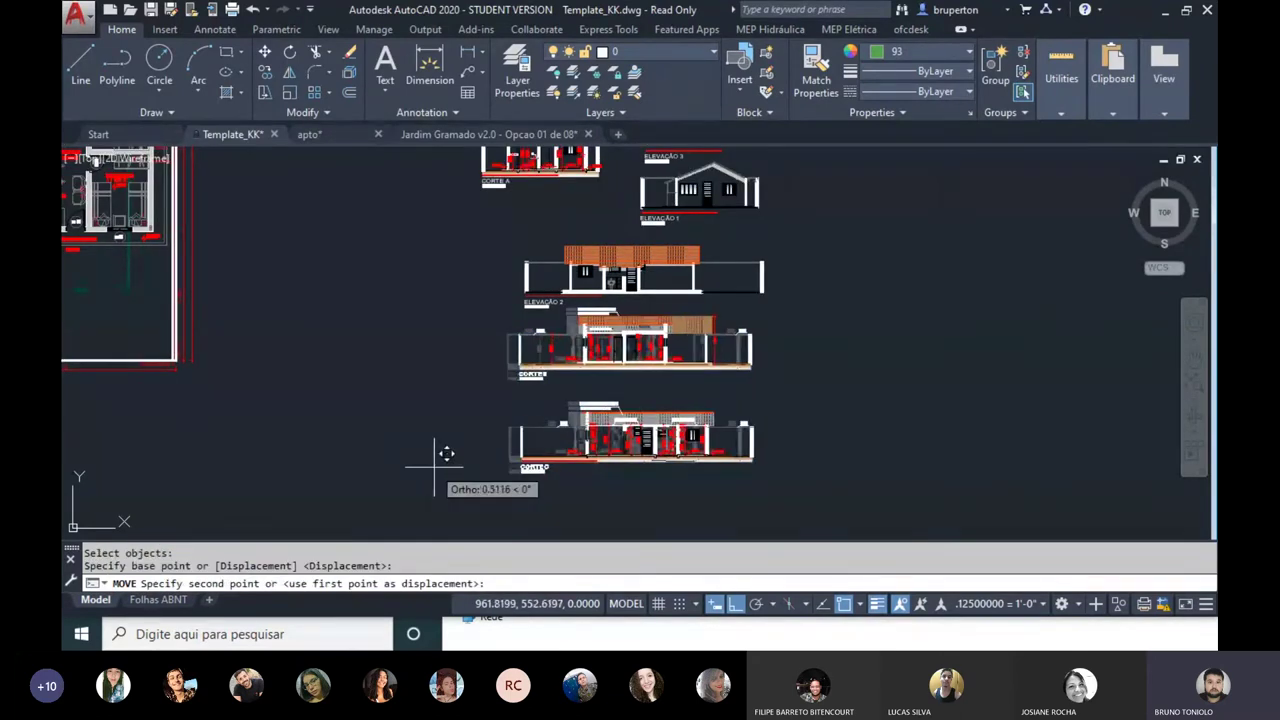
left_click(434, 465)
Step: Move Elevação 2 and both sections to evenly spaced positions, then return to Folhas ABNT
key("Return")
middle_click_drag(443, 457, 426, 492)
left_click(466, 268)
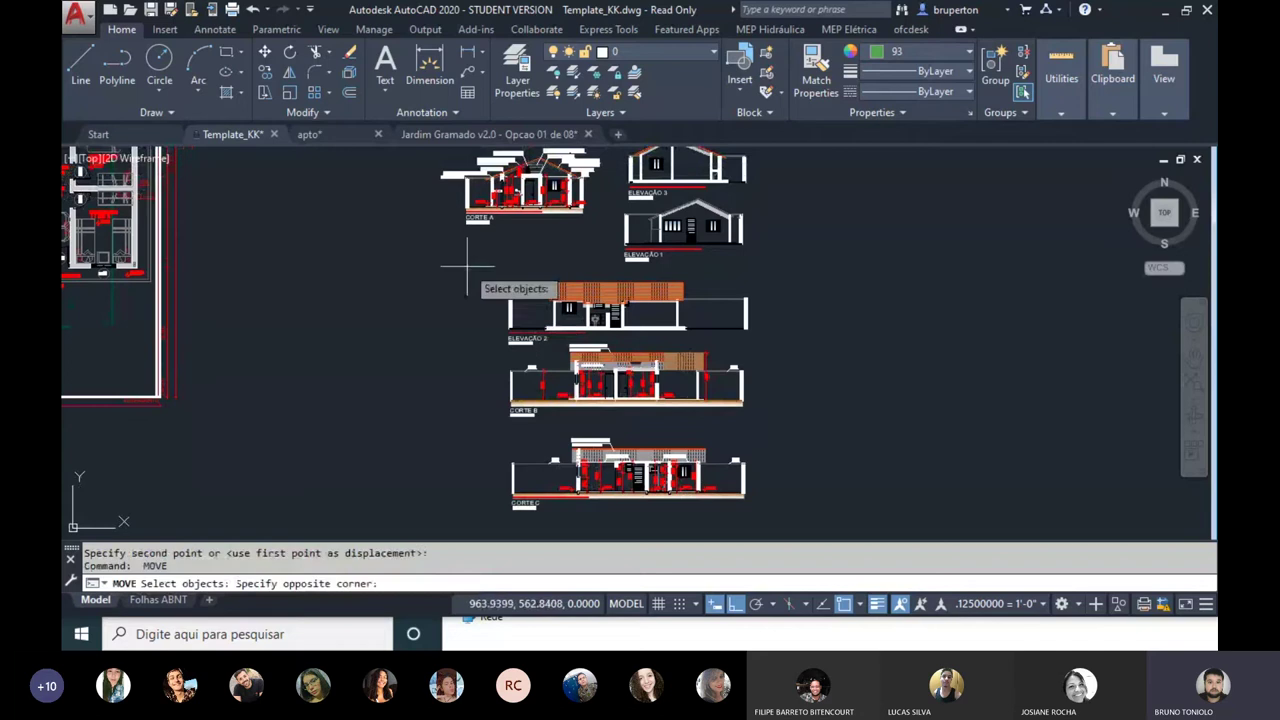
left_click(840, 526)
key("Return")
left_click(910, 410)
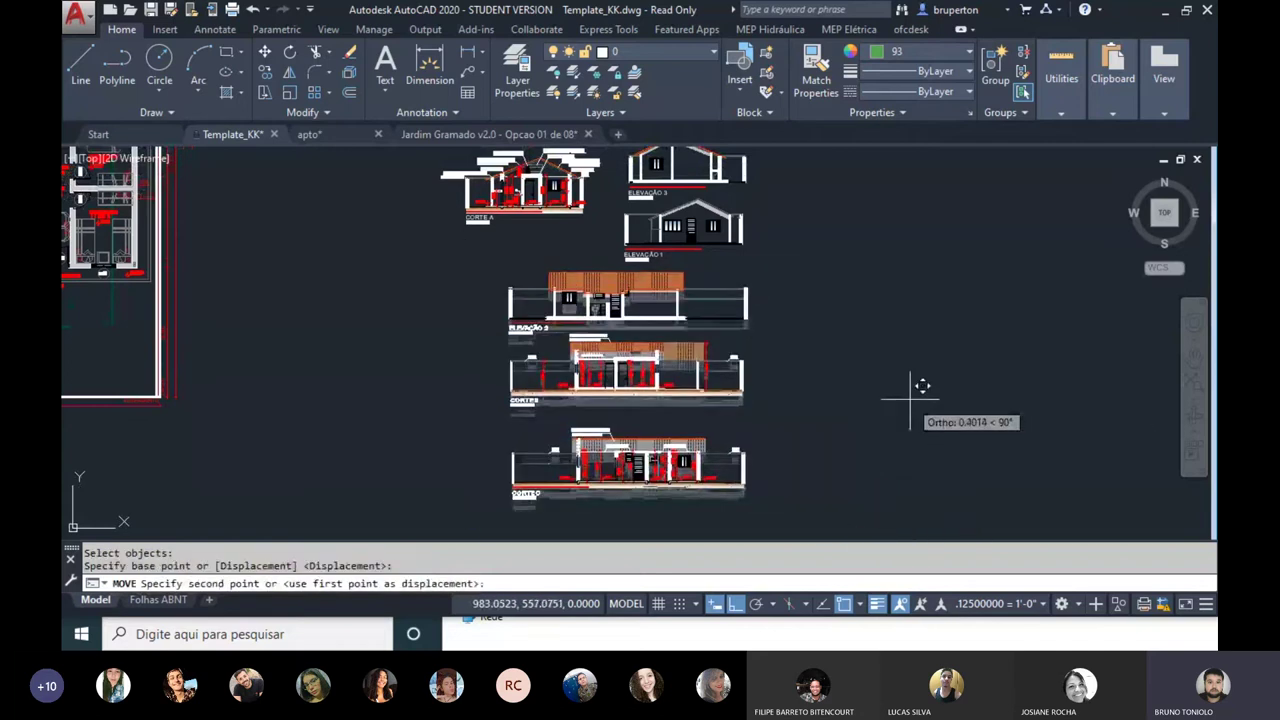
left_click(910, 400)
left_click(158, 600)
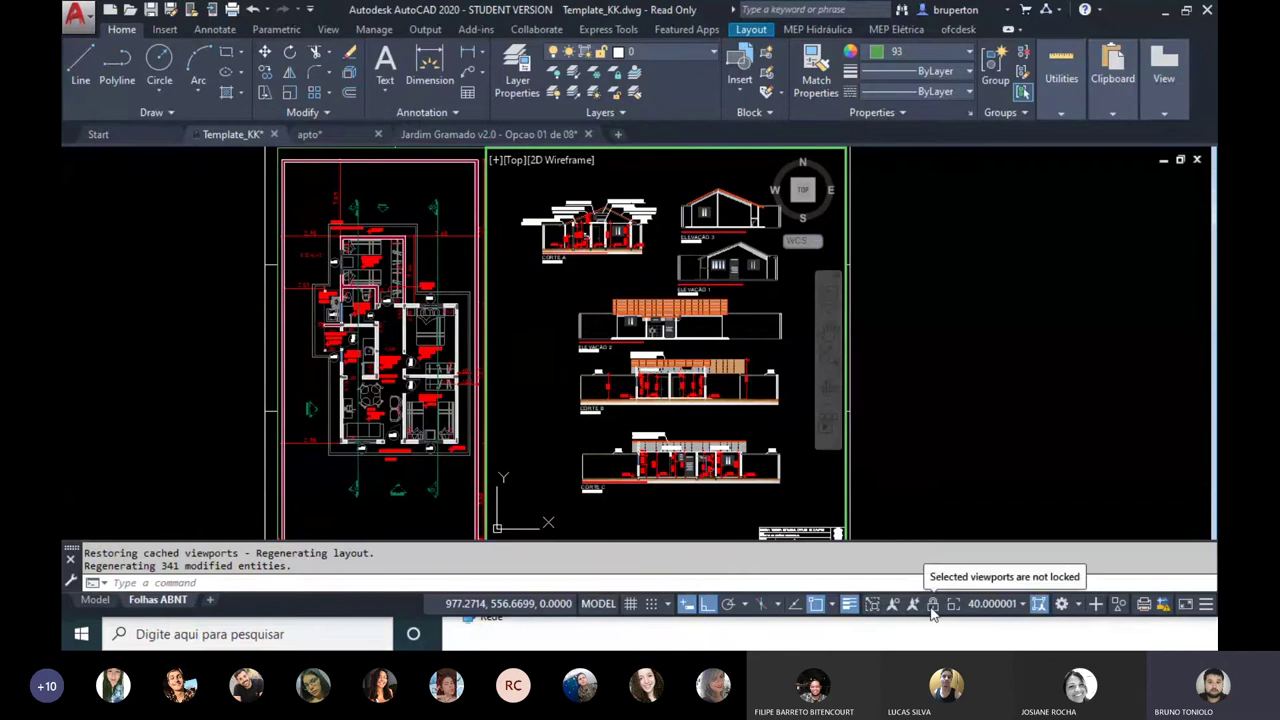
Step: Lock the layout viewports and zoom to fit the whole sheet
left_click(932, 605)
left_click(362, 372)
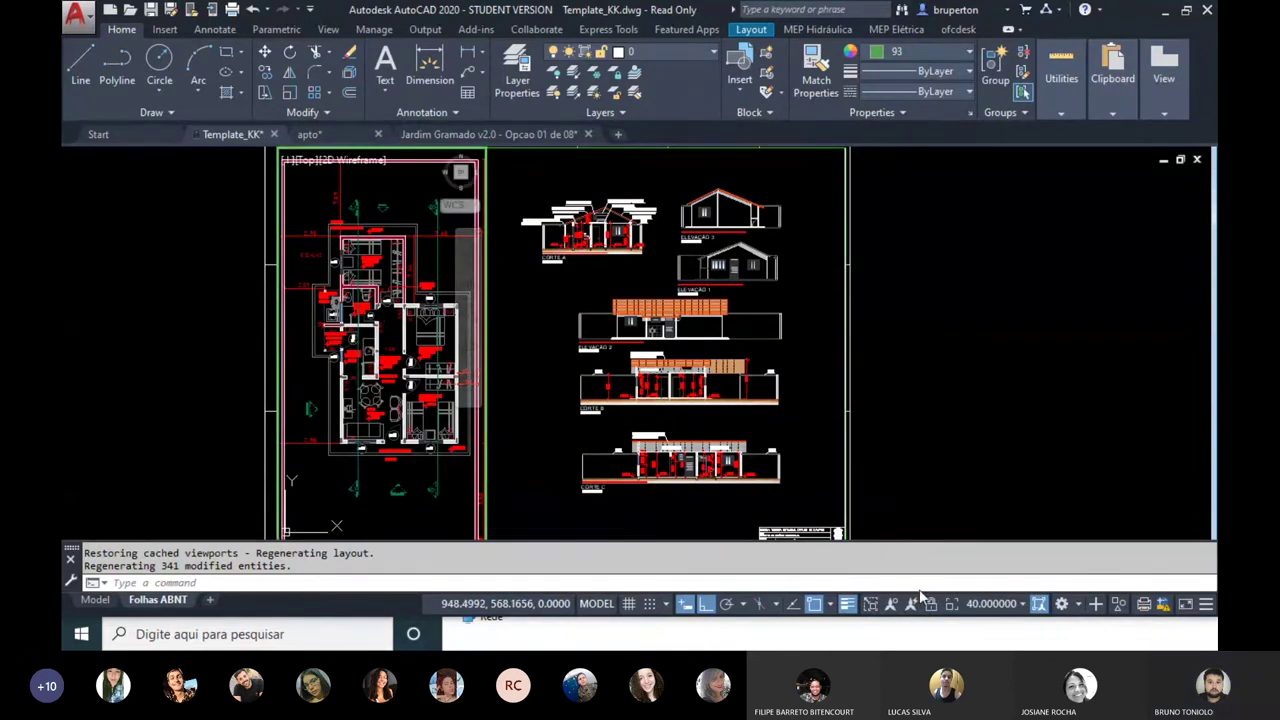
scroll(590, 288, "down", 5)
scroll(590, 288, "up", 3)
middle_click(590, 288)
scroll(590, 288, "up", 2)
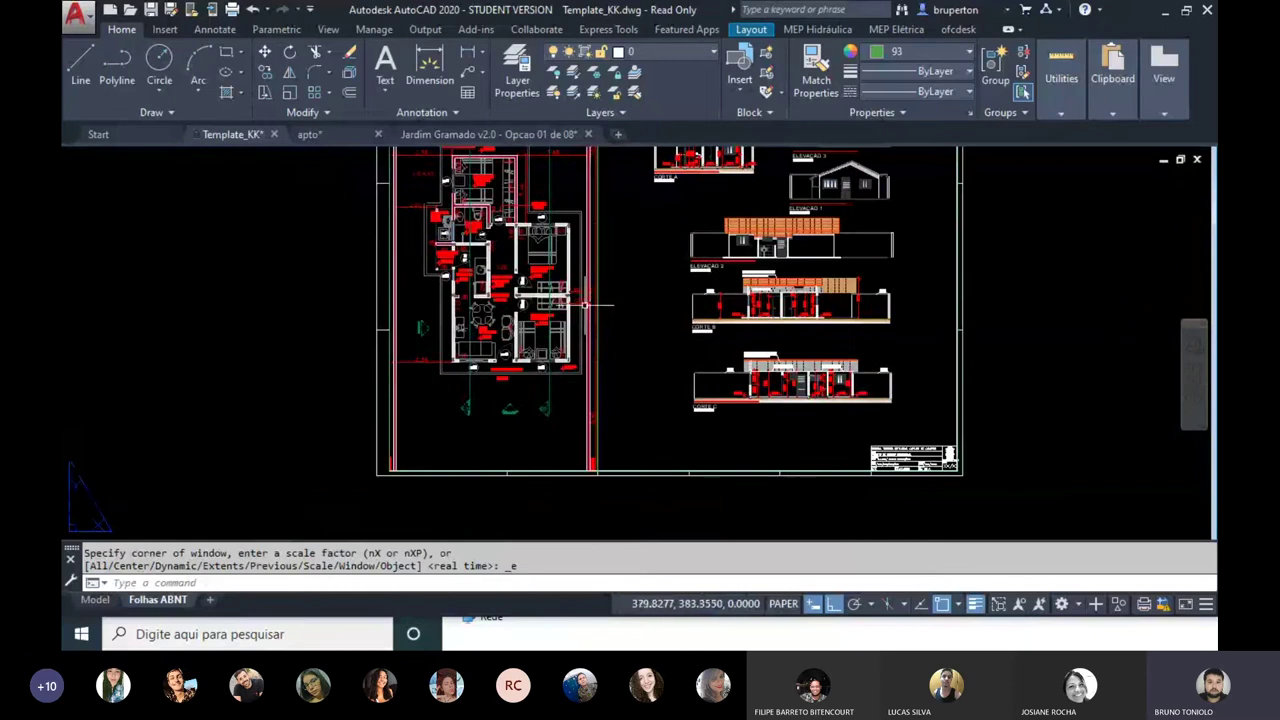
scroll(605, 400, "up", 1)
scroll(612, 437, "up", 1)
scroll(592, 495, "up", 2)
Step: Select the sections and floor plan viewports, browse the Layer list, then go to Model
left_click(592, 497)
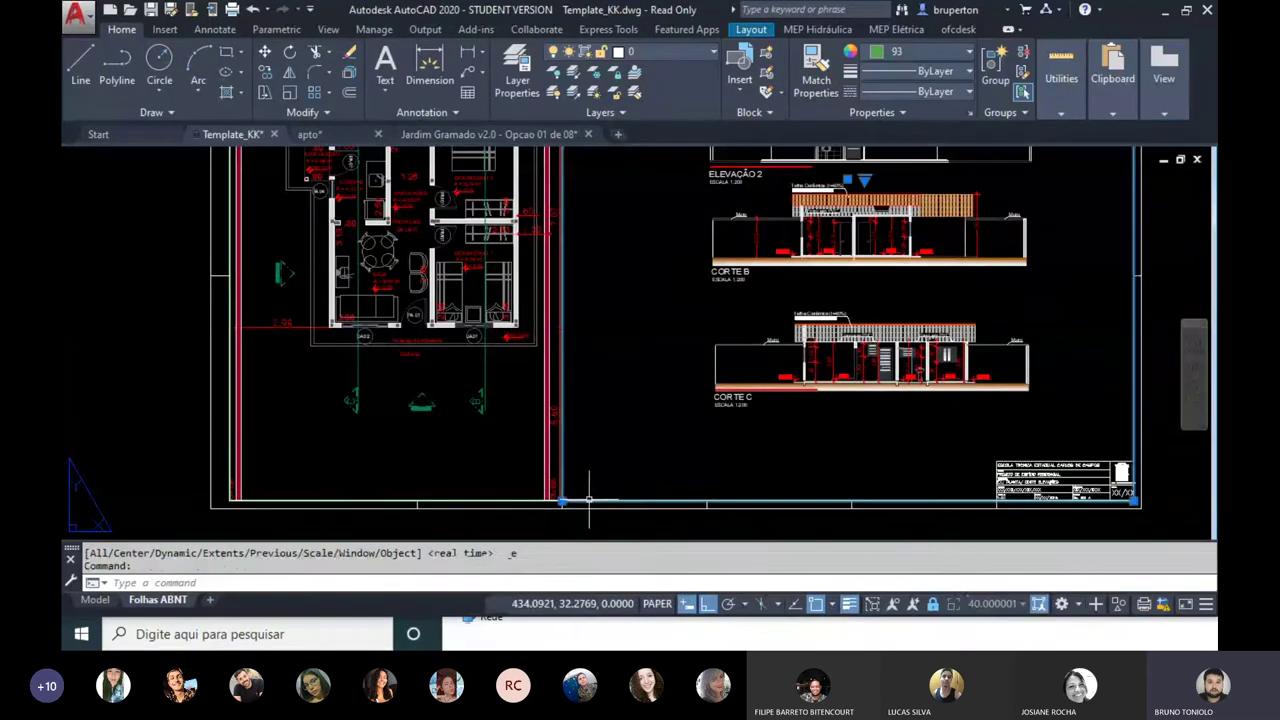
left_click(455, 497)
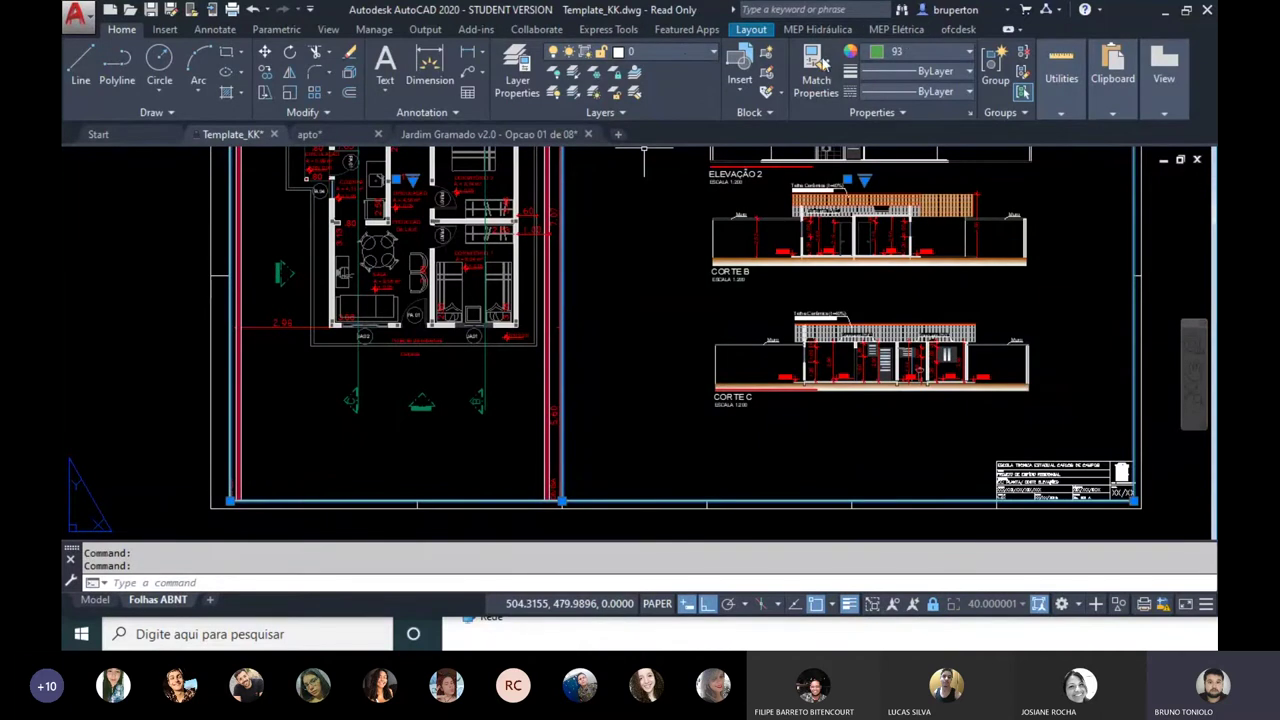
left_click(698, 55)
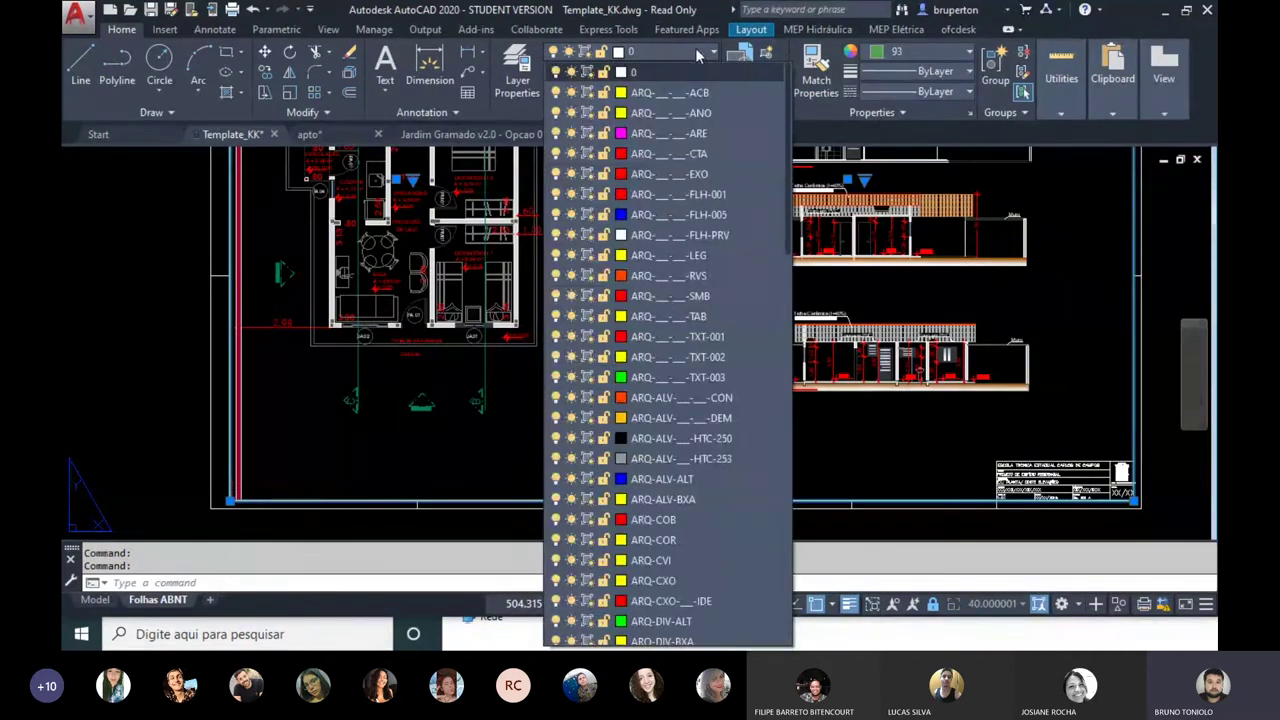
scroll(700, 190, "down", 5)
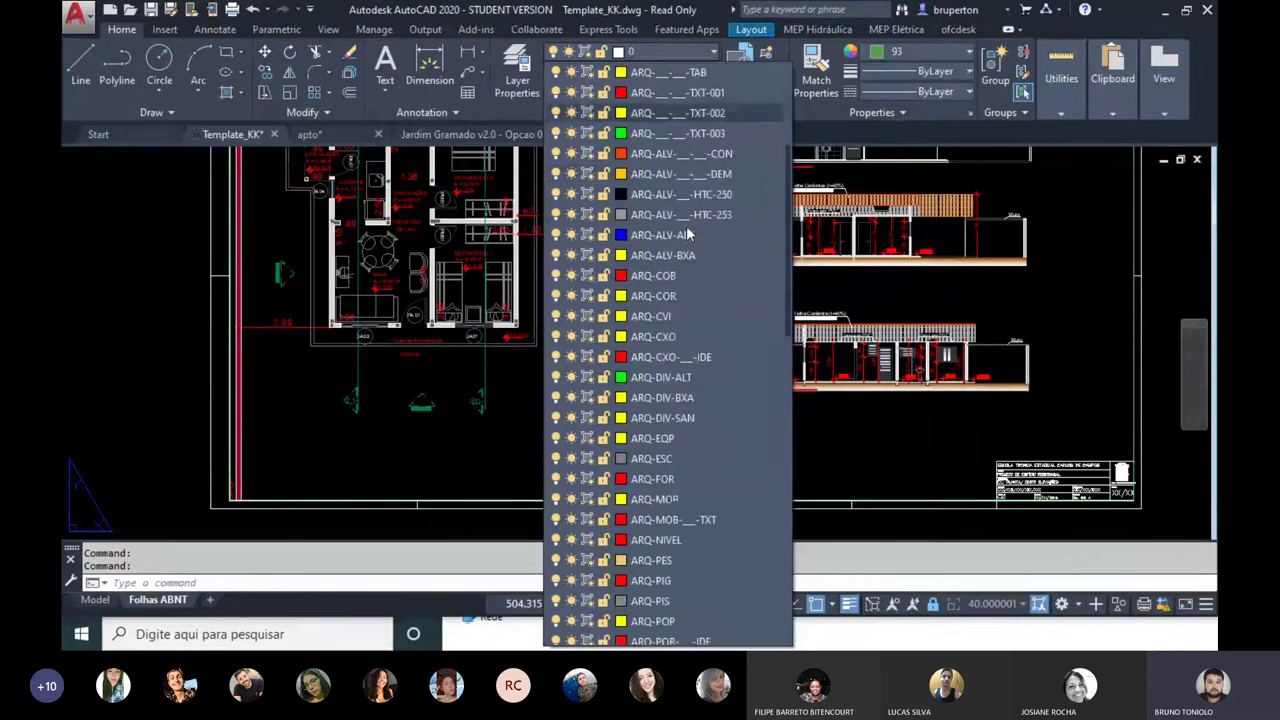
scroll(692, 215, "down", 5)
scroll(685, 232, "down", 5)
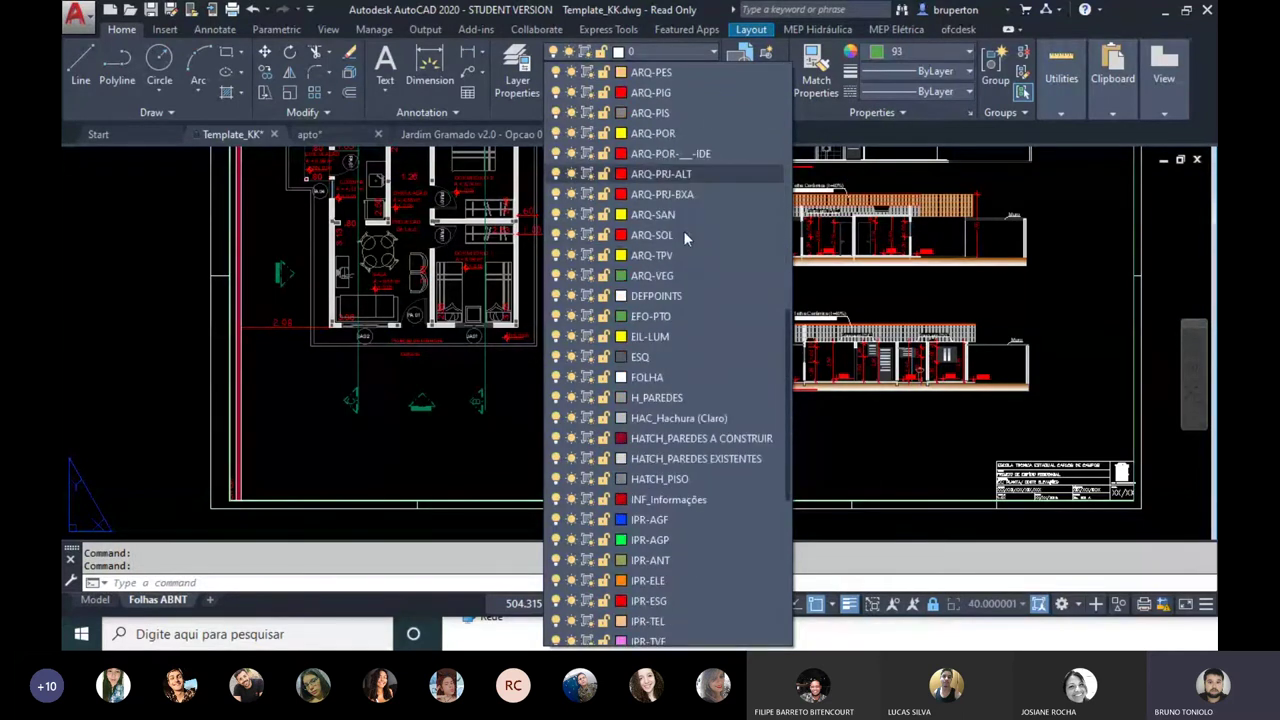
scroll(684, 236, "down", 1)
scroll(691, 222, "down", 1)
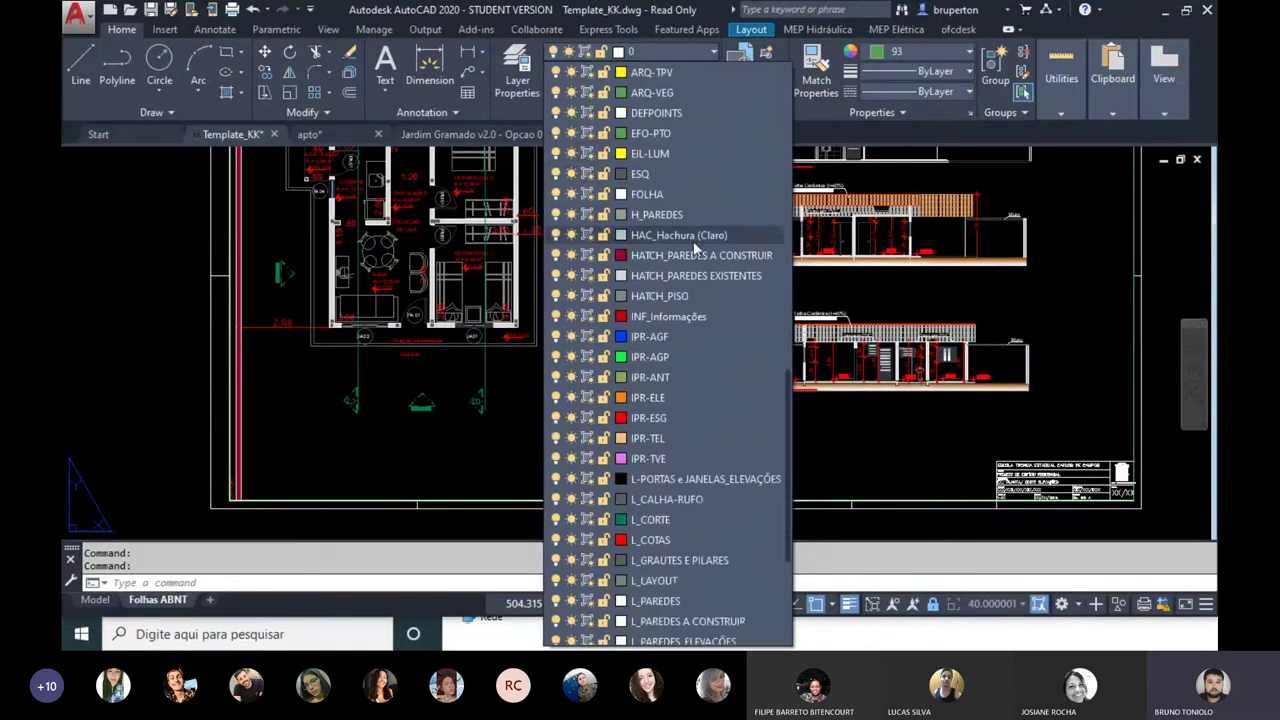
scroll(693, 245, "down", 4)
scroll(693, 245, "down", 1)
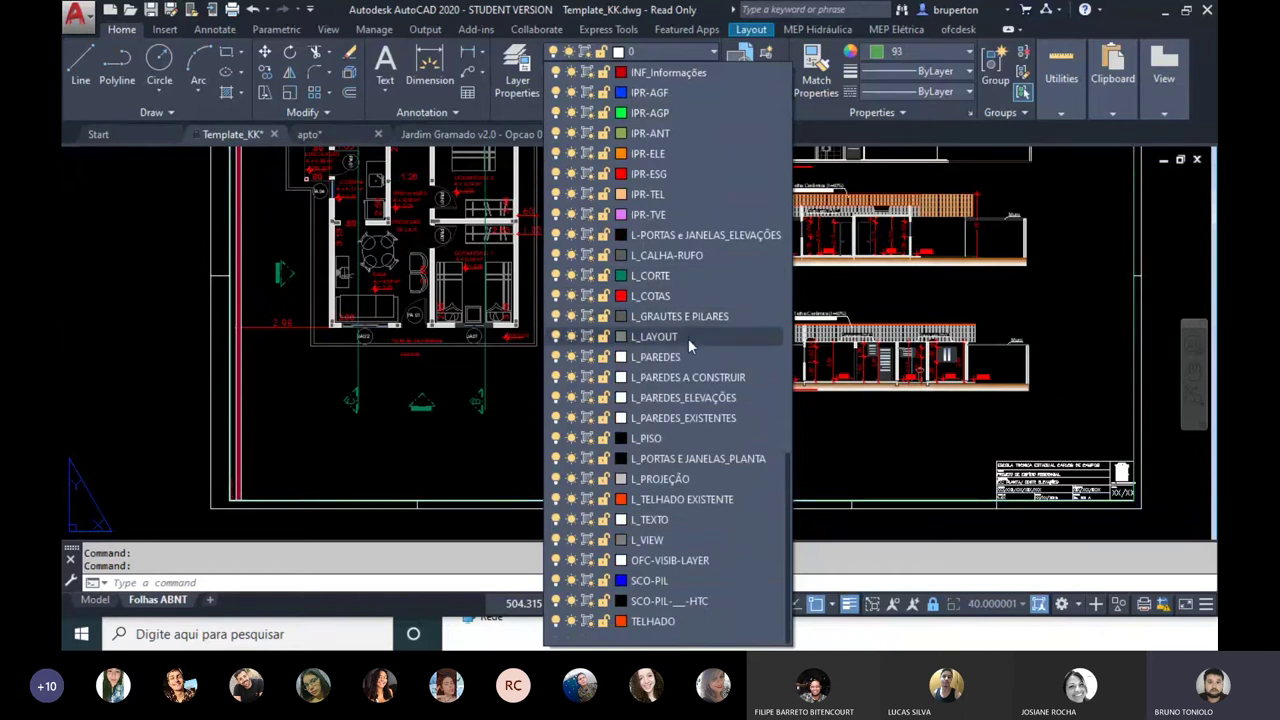
scroll(689, 336, "up", 3)
scroll(689, 326, "up", 2)
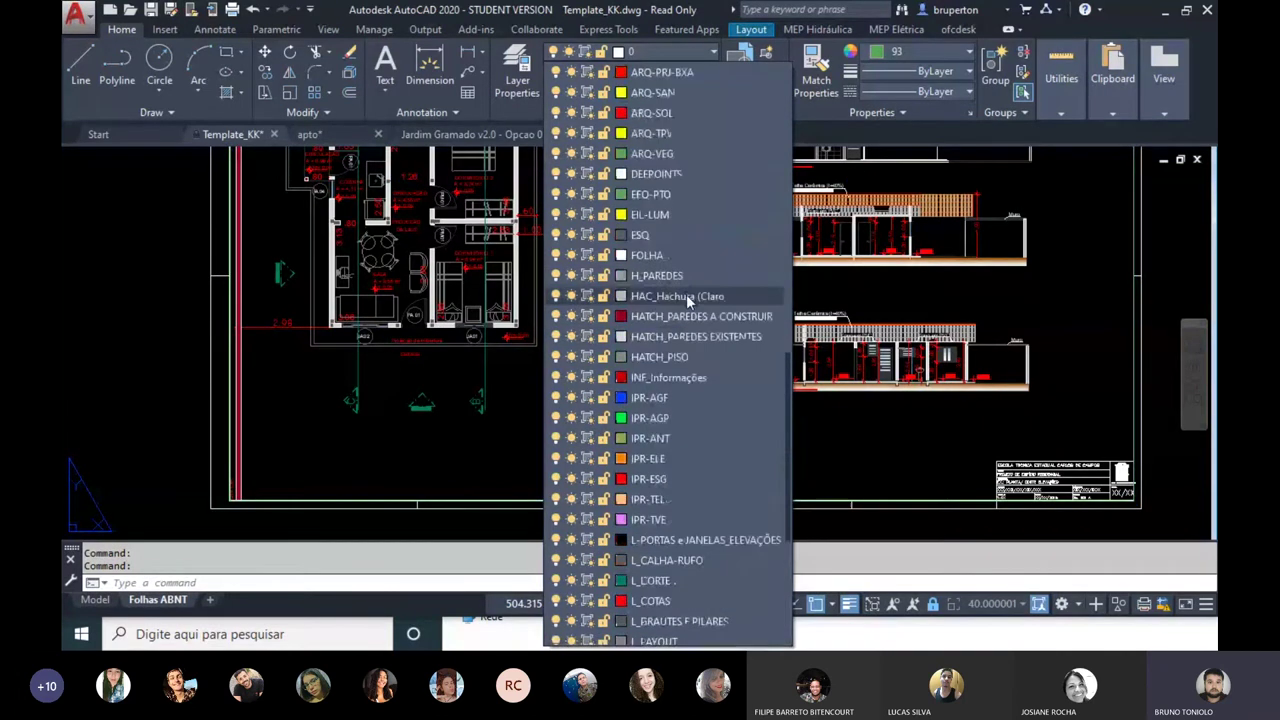
scroll(686, 294, "up", 5)
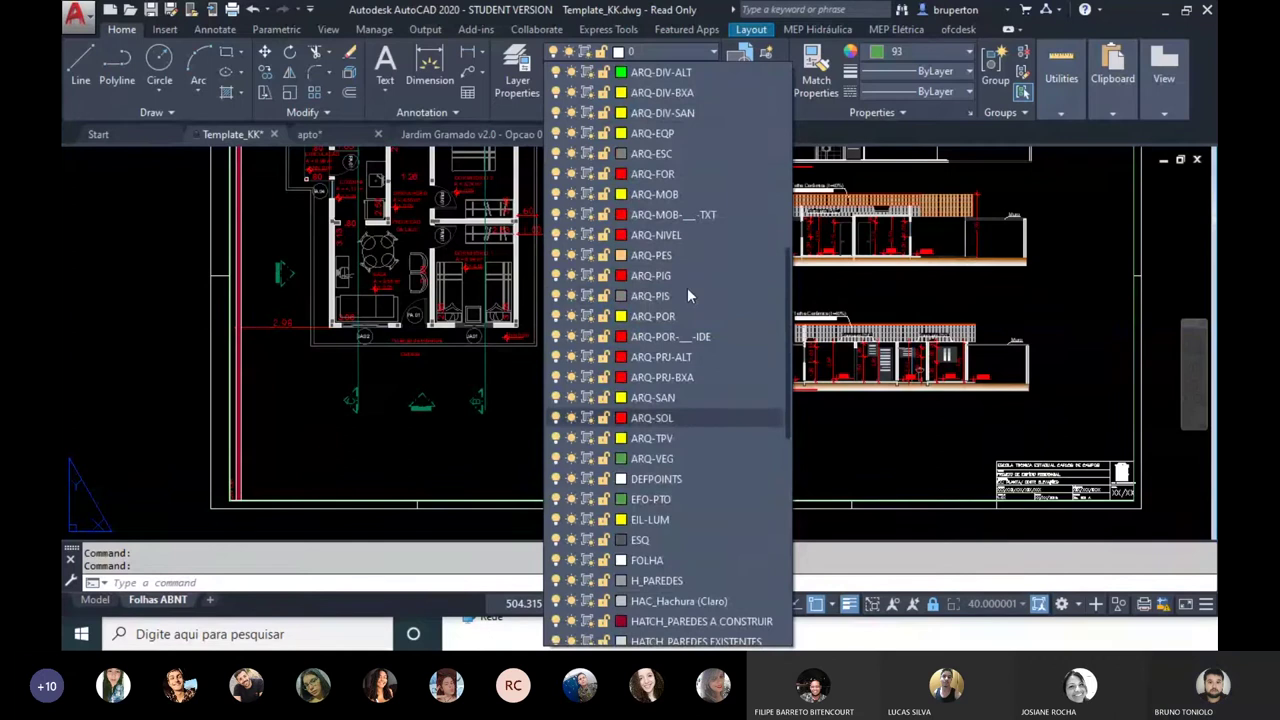
scroll(688, 285, "up", 9)
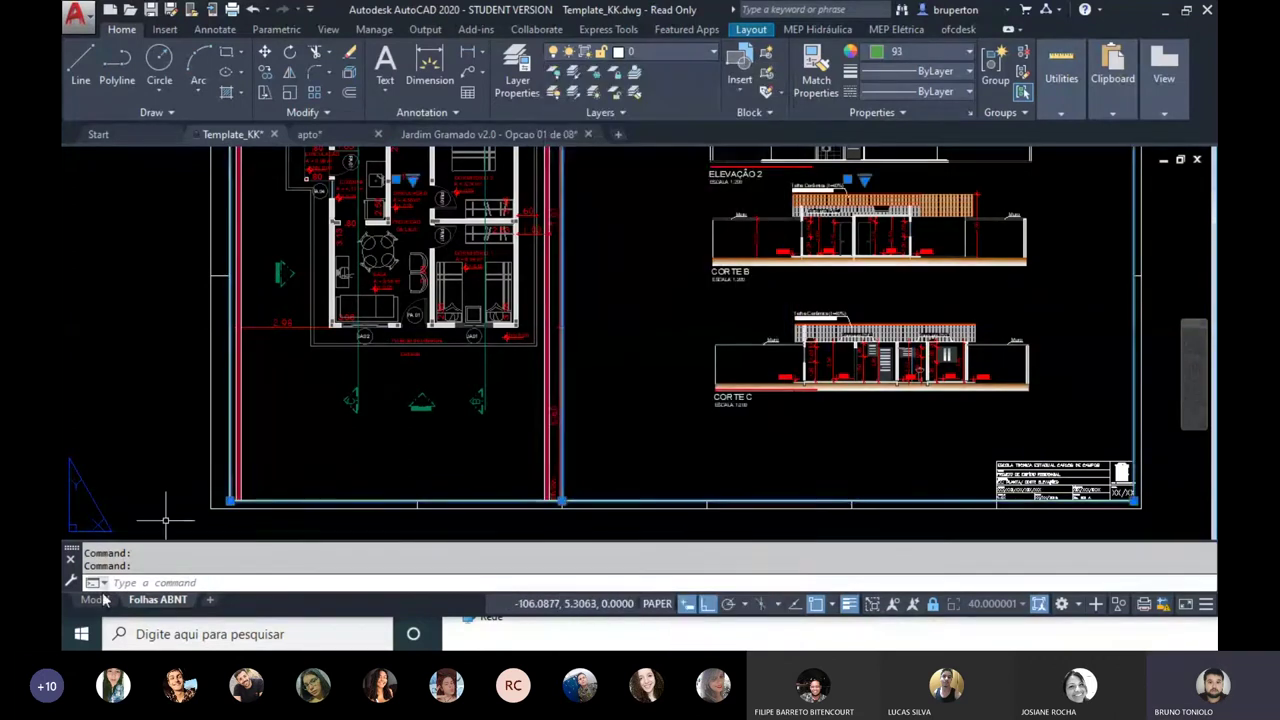
left_click(95, 599)
Step: Zoom and pan in model space to read the AsBEA layer table and its notes
scroll(608, 314, "down", 3)
scroll(408, 383, "down", 2)
scroll(408, 383, "up", 5)
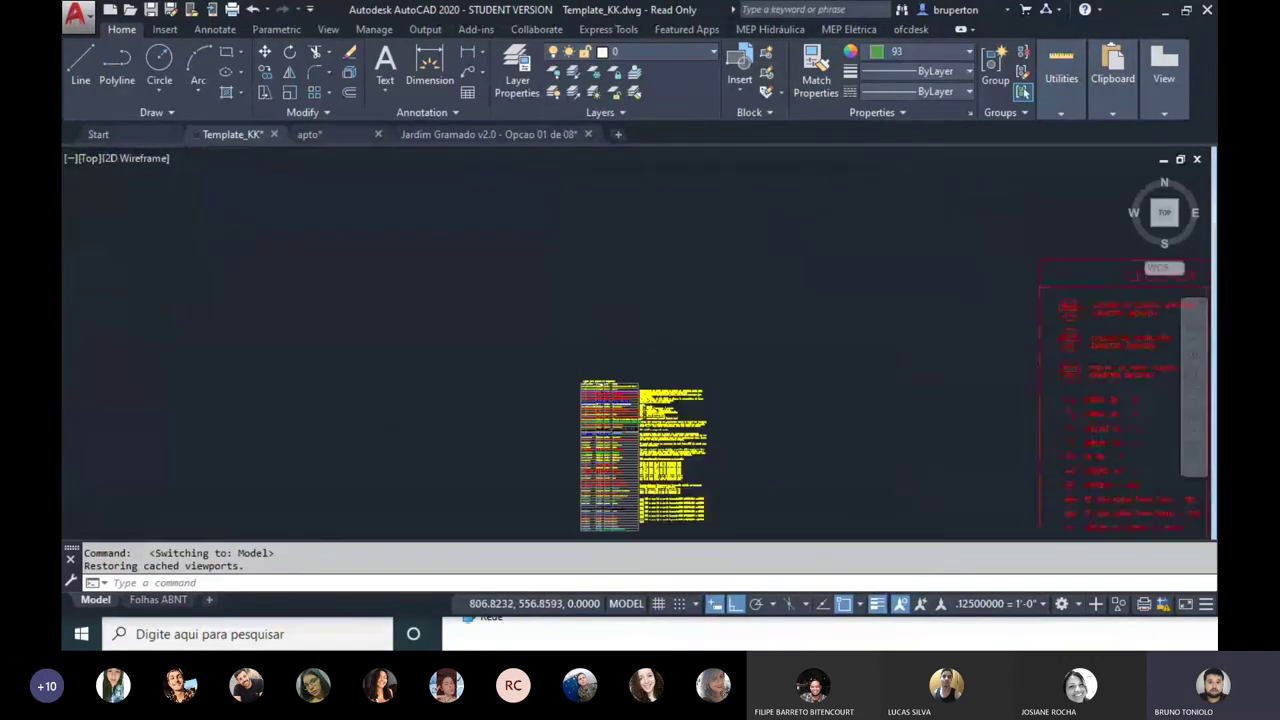
scroll(557, 429, "up", 5)
scroll(609, 277, "down", 1)
scroll(544, 231, "down", 1)
mouse_move(544, 231)
middle_mouse_down()
mouse_move(514, 316)
mouse_move(568, 312)
mouse_move(563, 370)
mouse_move(546, 323)
middle_mouse_up()
scroll(563, 370, "down", 2)
scroll(563, 370, "up", 2)
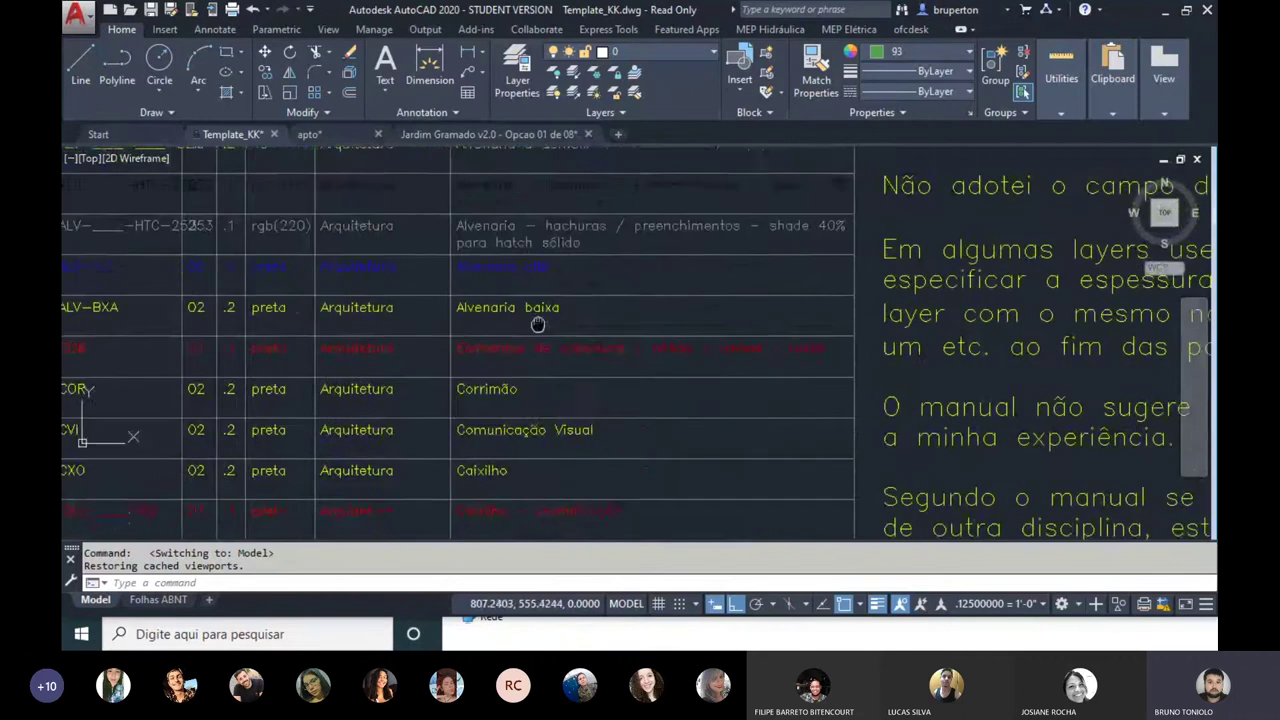
mouse_move(543, 409)
middle_mouse_down()
mouse_move(529, 337)
mouse_move(543, 306)
mouse_move(600, 350)
middle_mouse_up()
Step: Return to the Folhas ABNT layout and start plotting it
left_click(158, 599)
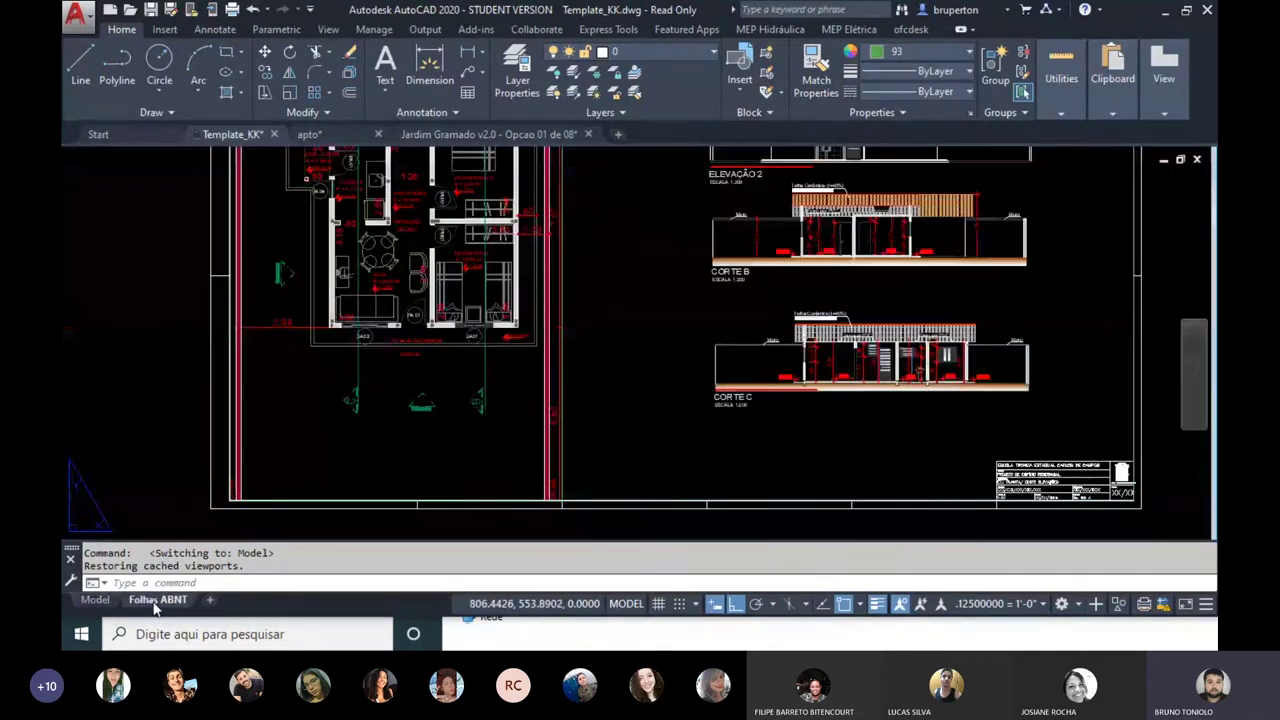
scroll(620, 314, "down", 1)
scroll(638, 276, "down", 2)
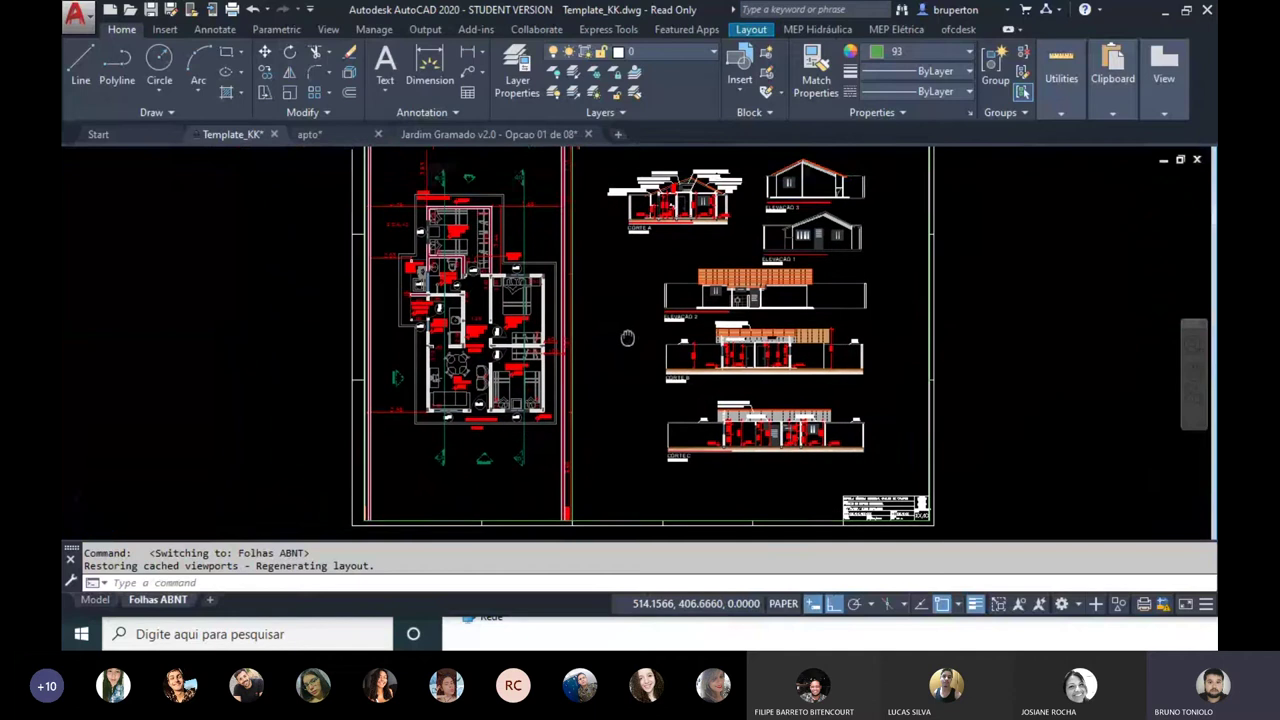
left_click(231, 9)
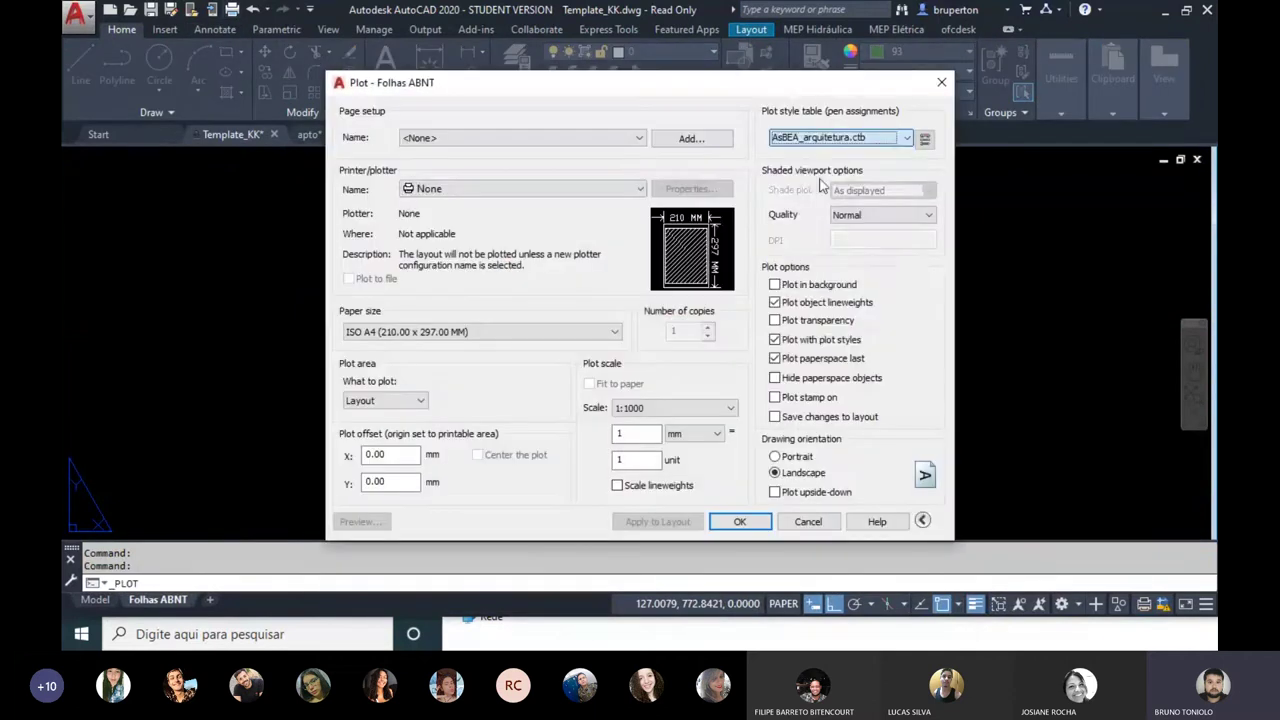
Step: Set the plotter to DWG To PDF.pc3 with ISO full bleed A0 paper
left_click(502, 189)
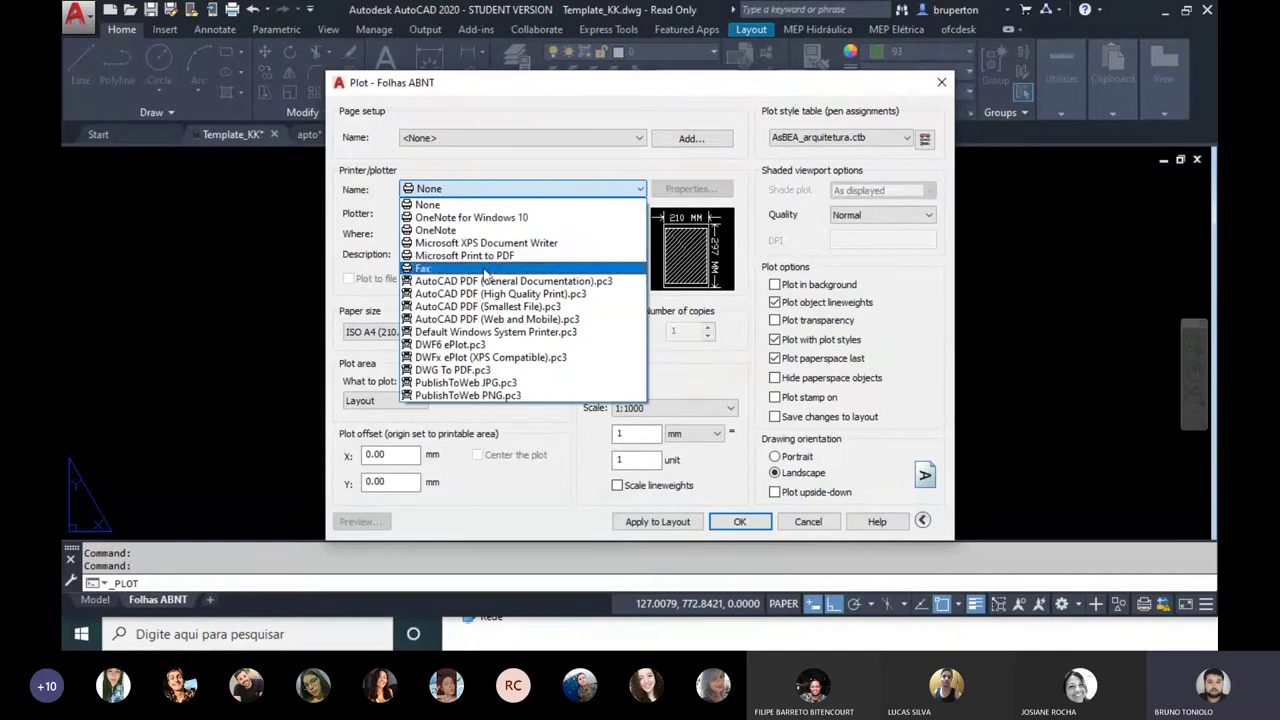
left_click(474, 370)
left_click(536, 331)
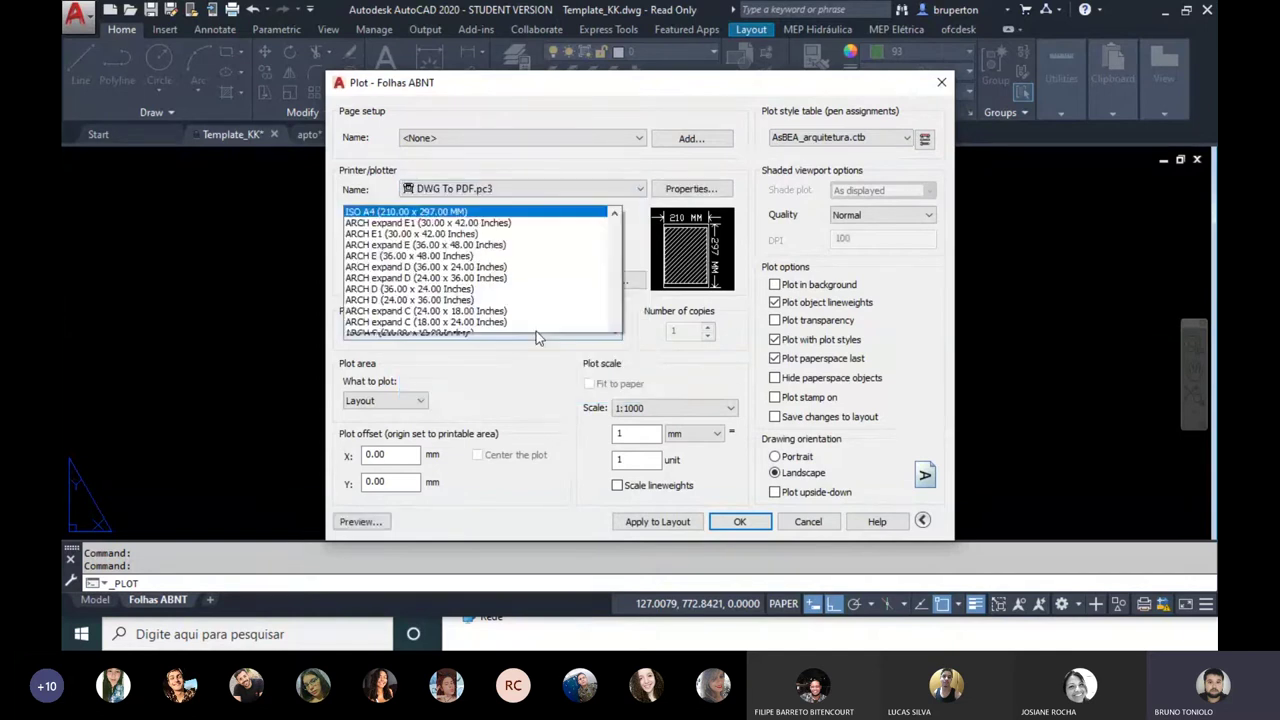
scroll(467, 163, "up", 4)
scroll(460, 140, "up", 2)
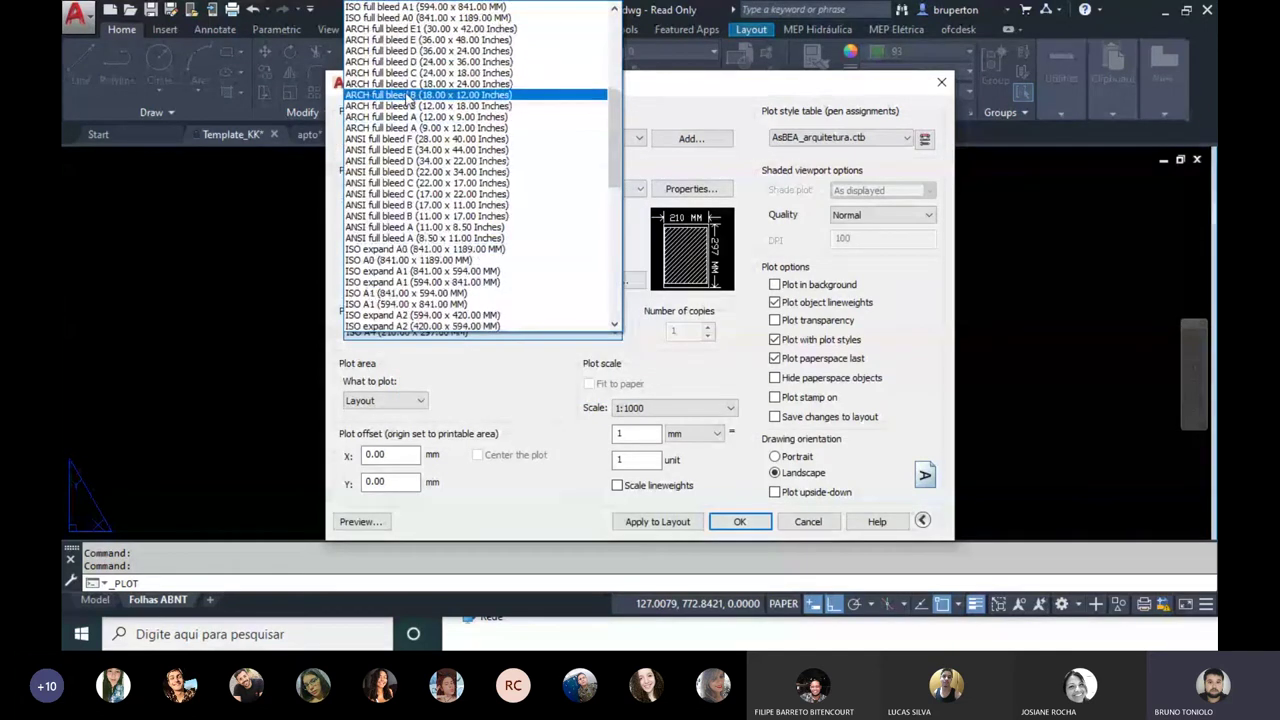
scroll(440, 70, "up", 2)
scroll(425, 80, "up", 2)
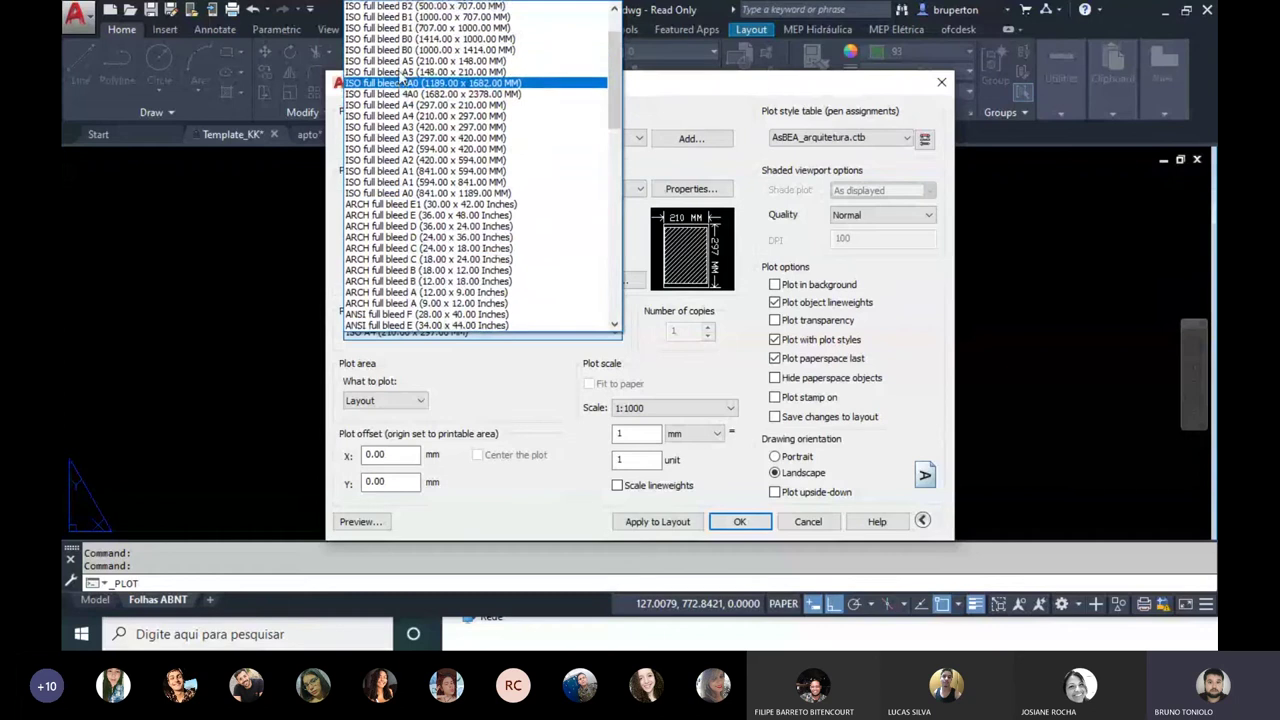
scroll(405, 100, "up", 1)
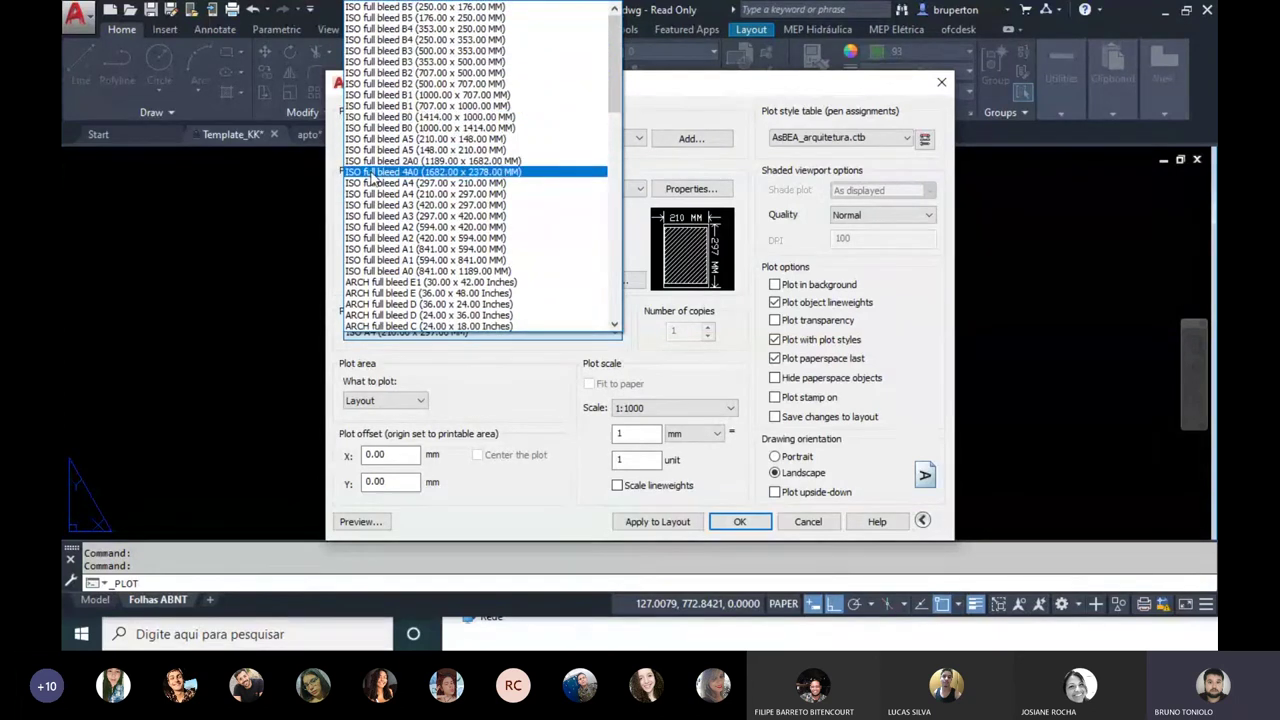
left_click(400, 270)
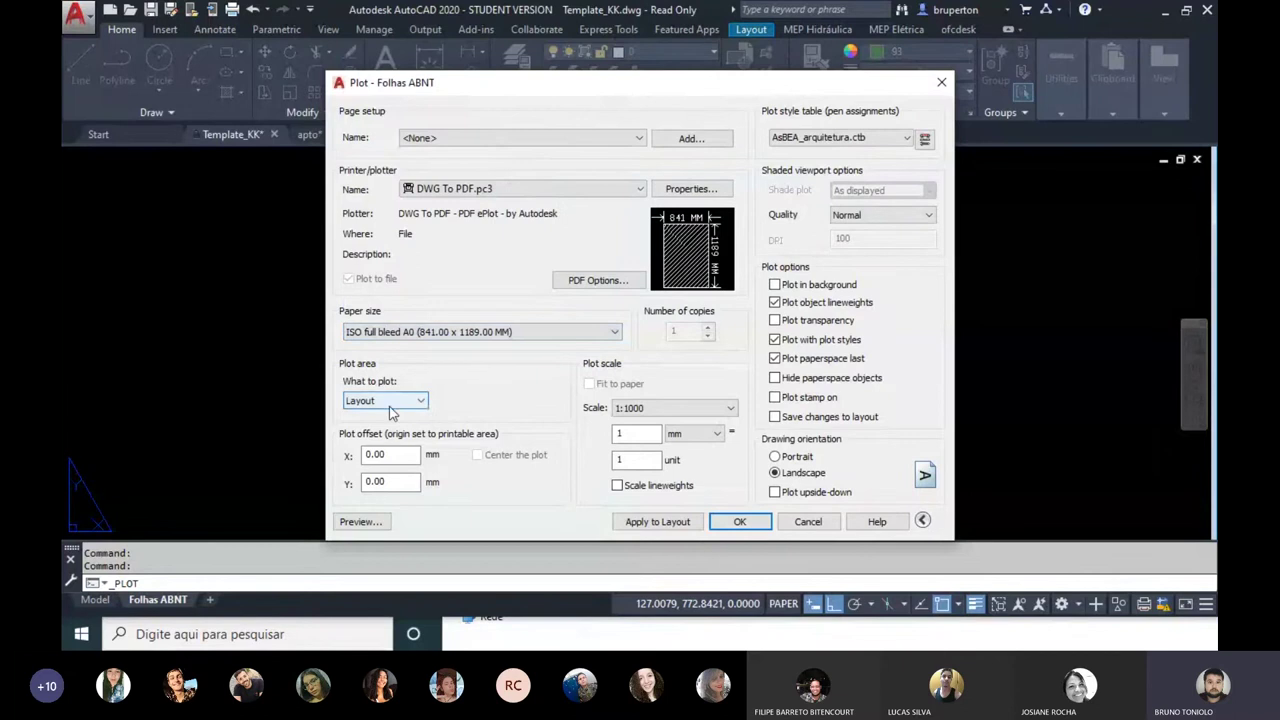
Step: Plot a window picked around the whole sheet, centred on the paper
left_click(389, 405)
left_click(362, 450)
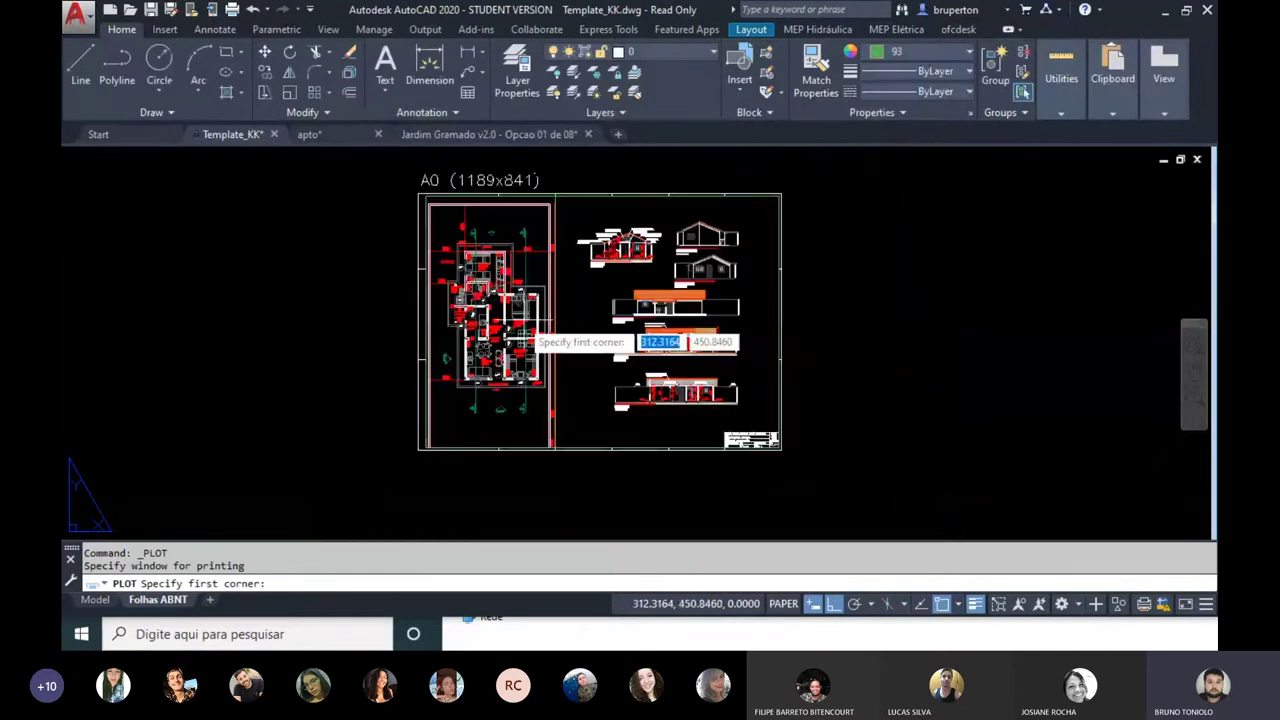
left_click(418, 190)
scroll(785, 450, "up", 5)
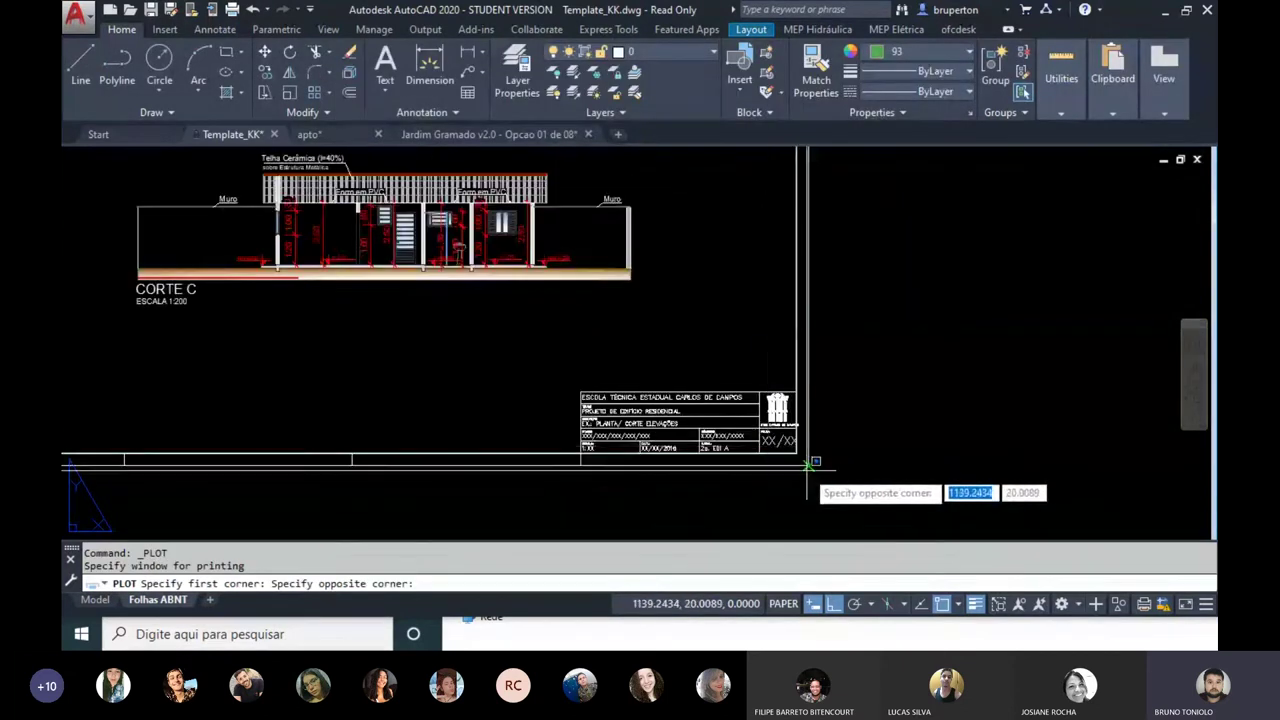
left_click(795, 470)
left_click(478, 455)
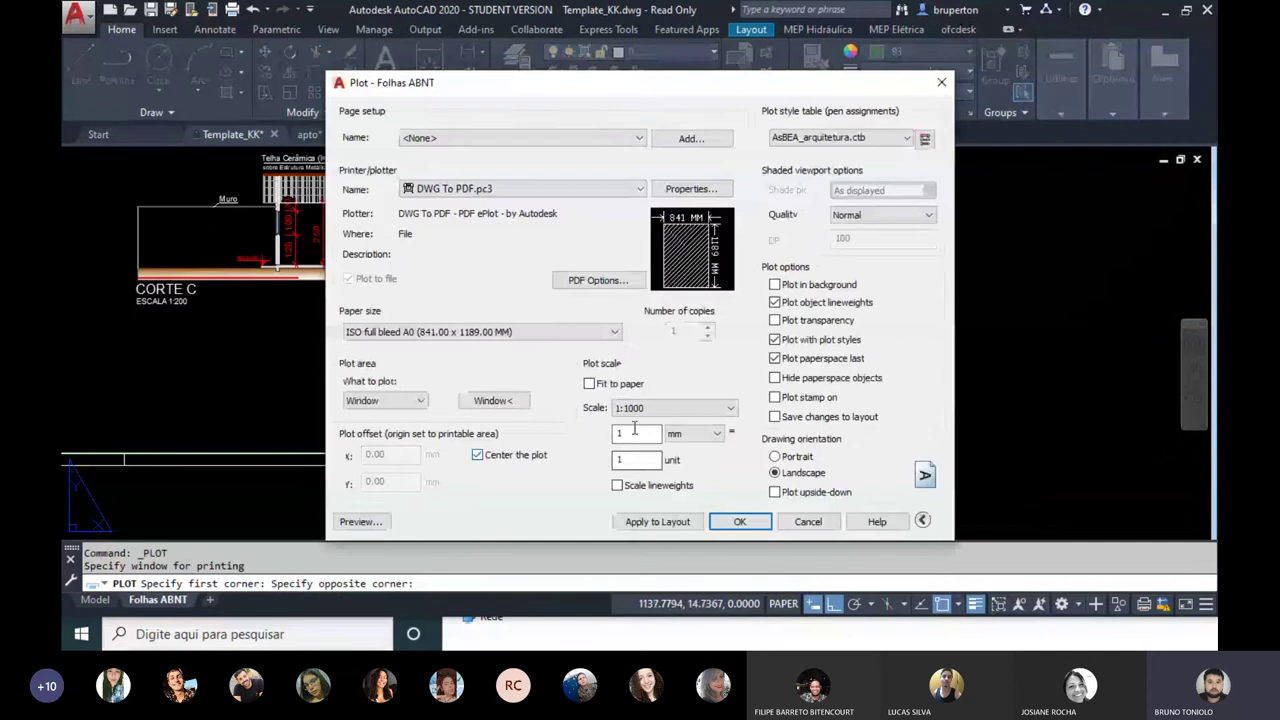
left_click(368, 521)
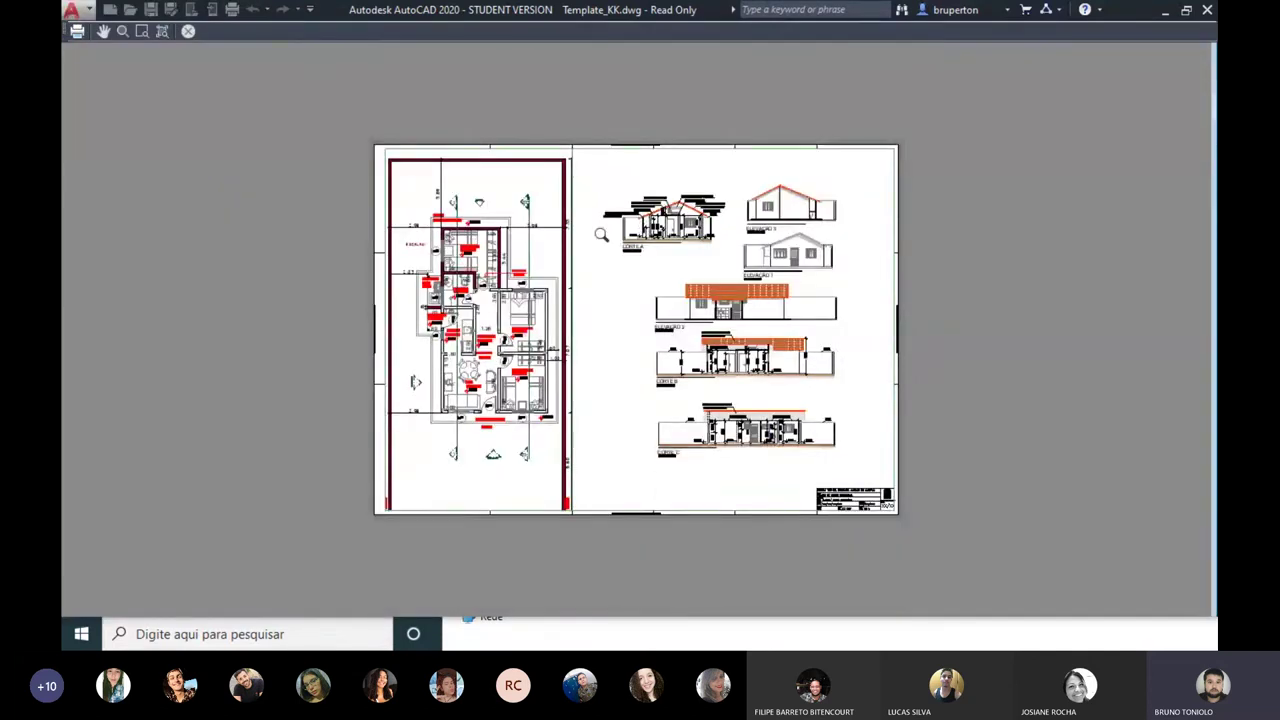
Step: Inspect the A0 plot preview across elevations, CORTE A and the top border, then close without plotting
scroll(395, 127, "up", 3)
scroll(367, 108, "down", 2)
middle_click_drag(754, 282, 558, 243)
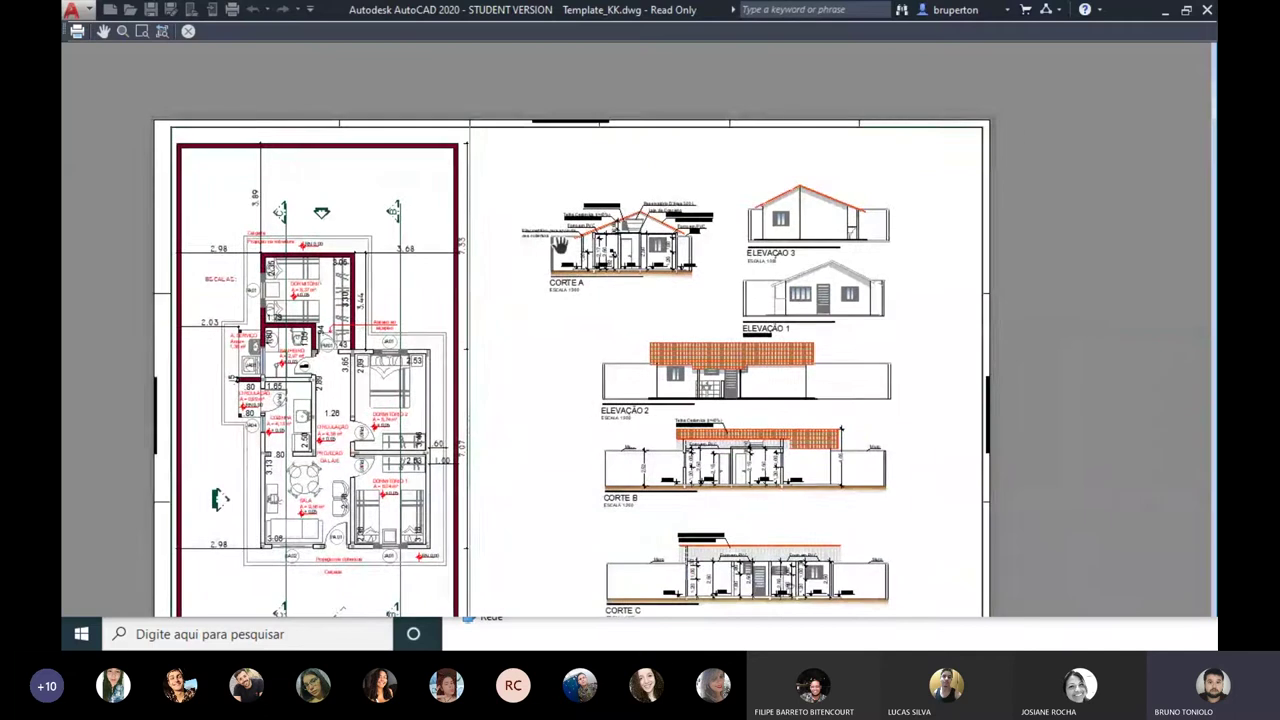
scroll(606, 221, "up", 5)
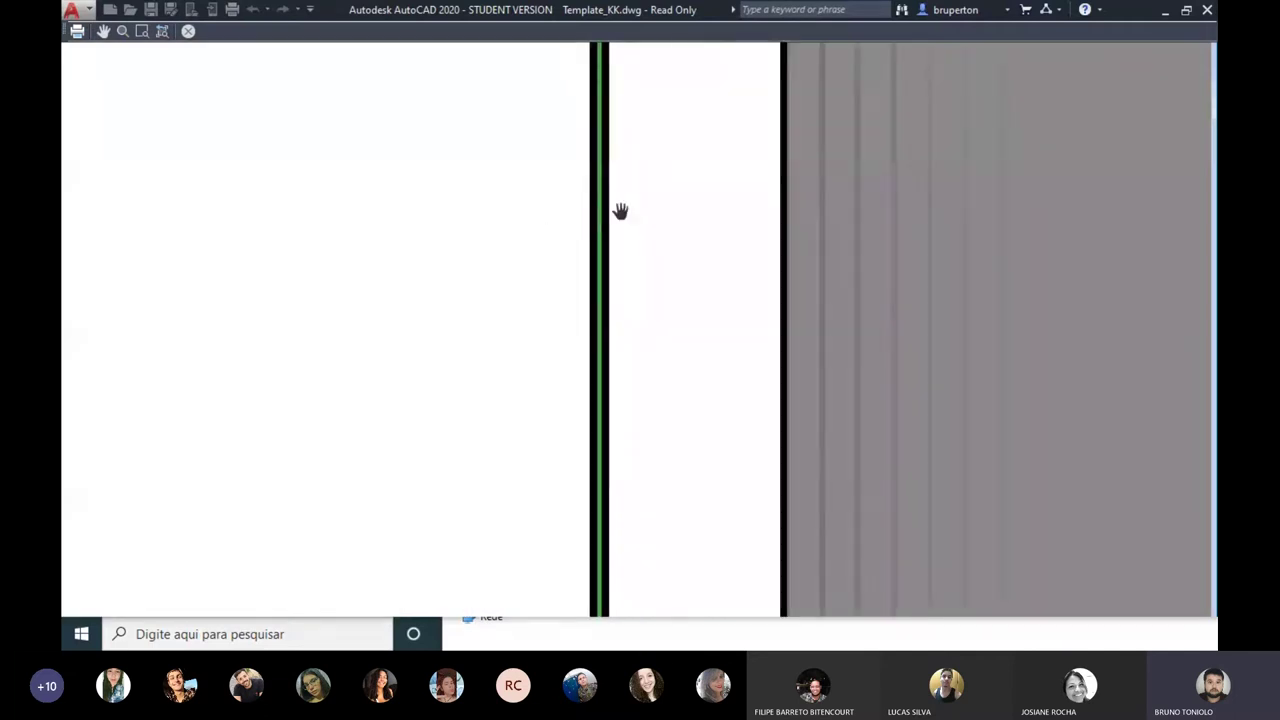
scroll(620, 208, "down", 5)
left_click_drag(483, 251, 691, 242)
scroll(691, 242, "down", 3)
left_click_drag(330, 210, 600, 205)
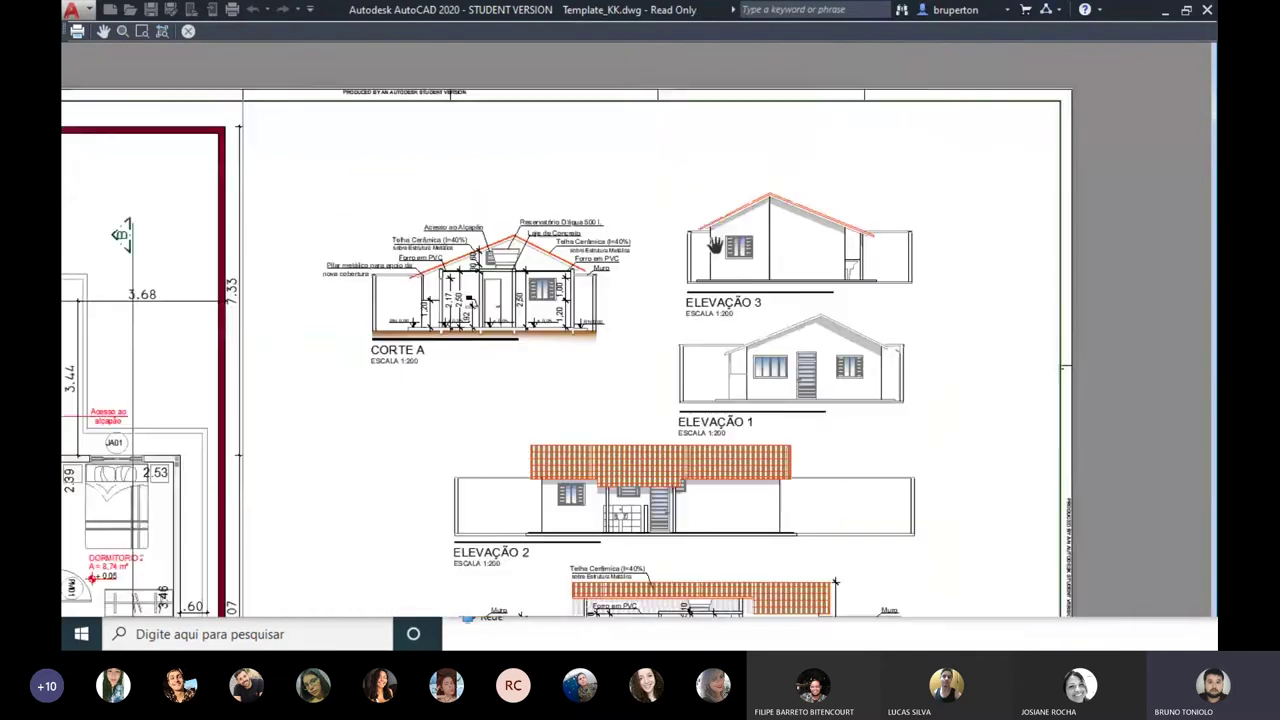
scroll(595, 200, "up", 1)
scroll(595, 200, "down", 2)
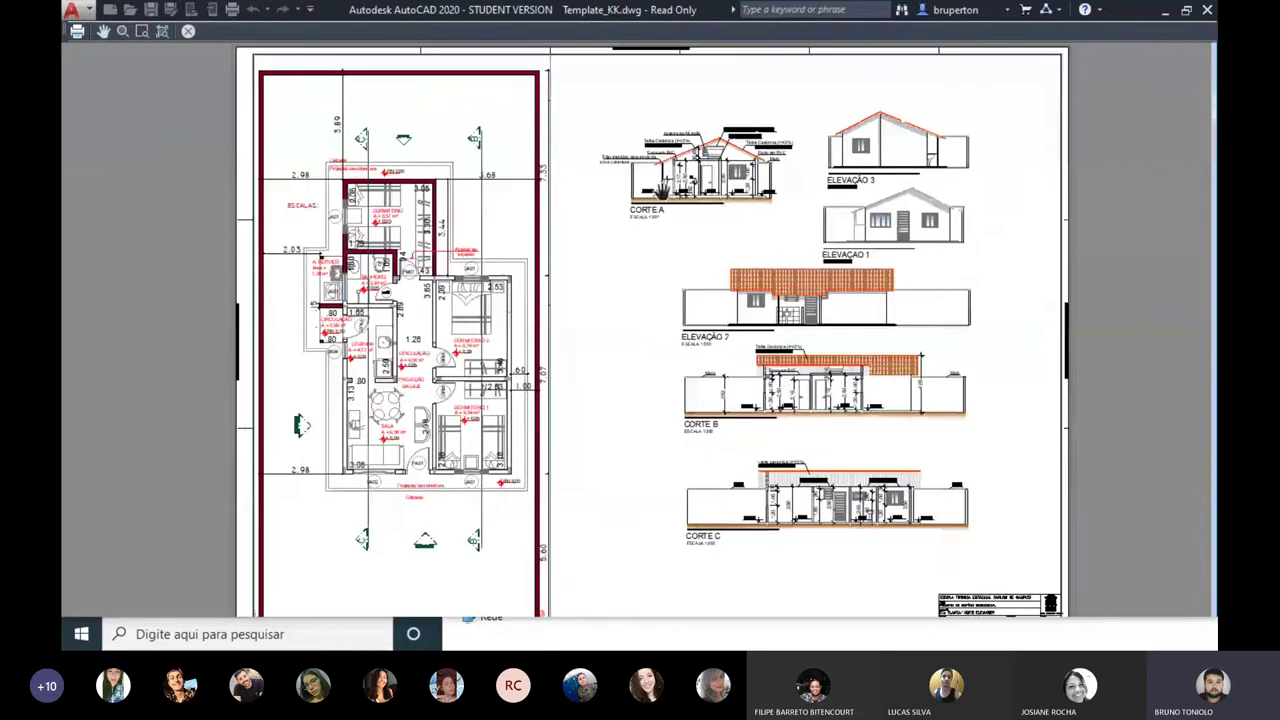
scroll(557, 127, "up", 5)
left_click_drag(474, 257, 537, 309)
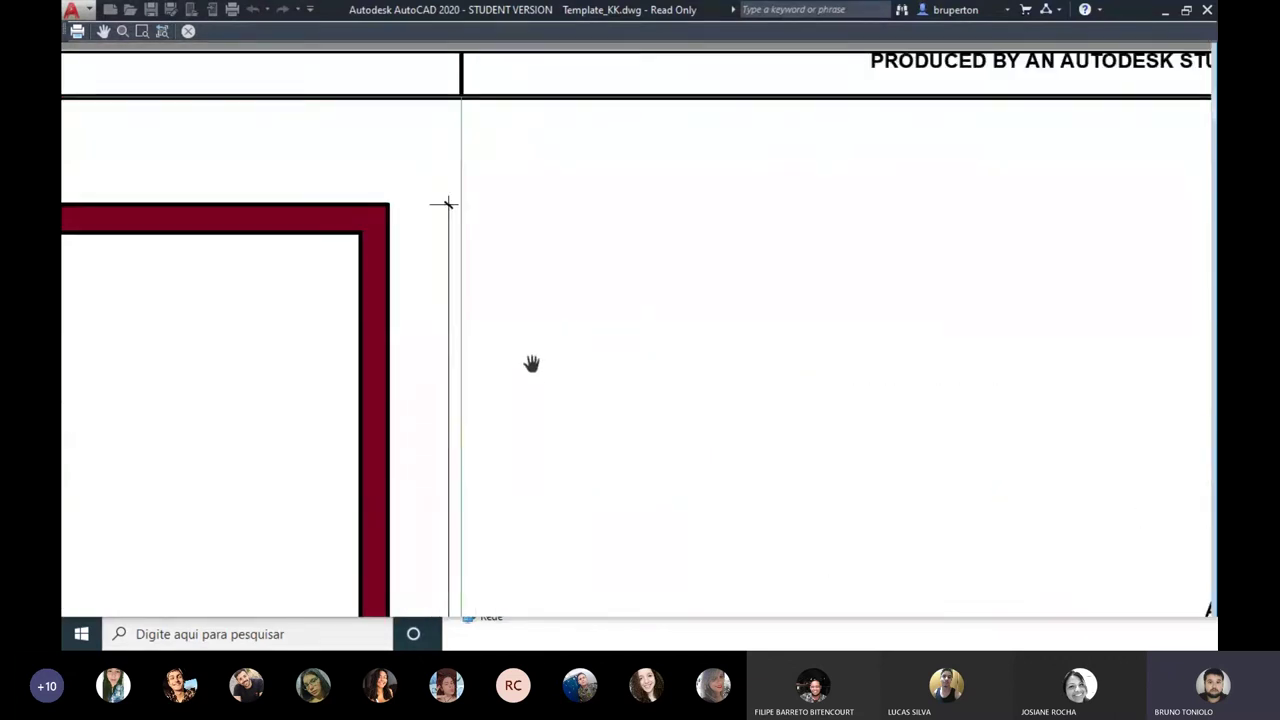
left_click_drag(529, 363, 588, 234)
key("Escape")
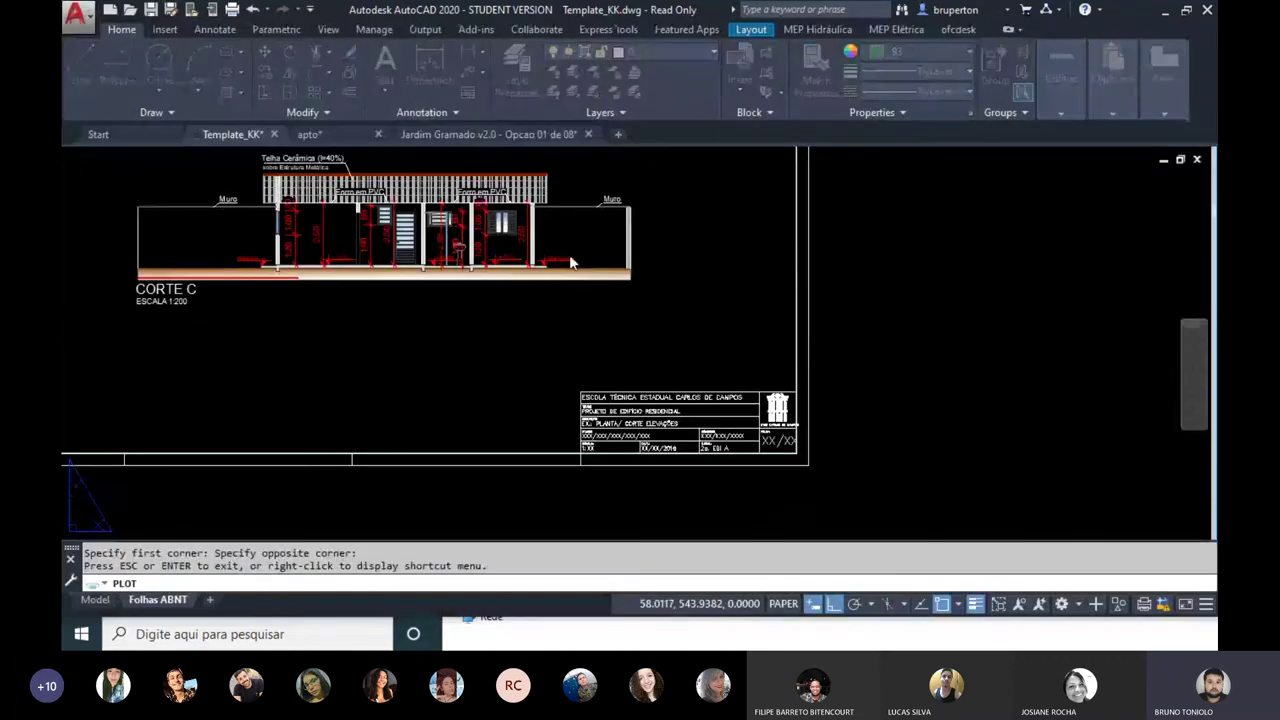
Step: Create layer NÃO IMPRIMIR in the layer manager and widen its Name and Plot columns
middle_click(830, 369)
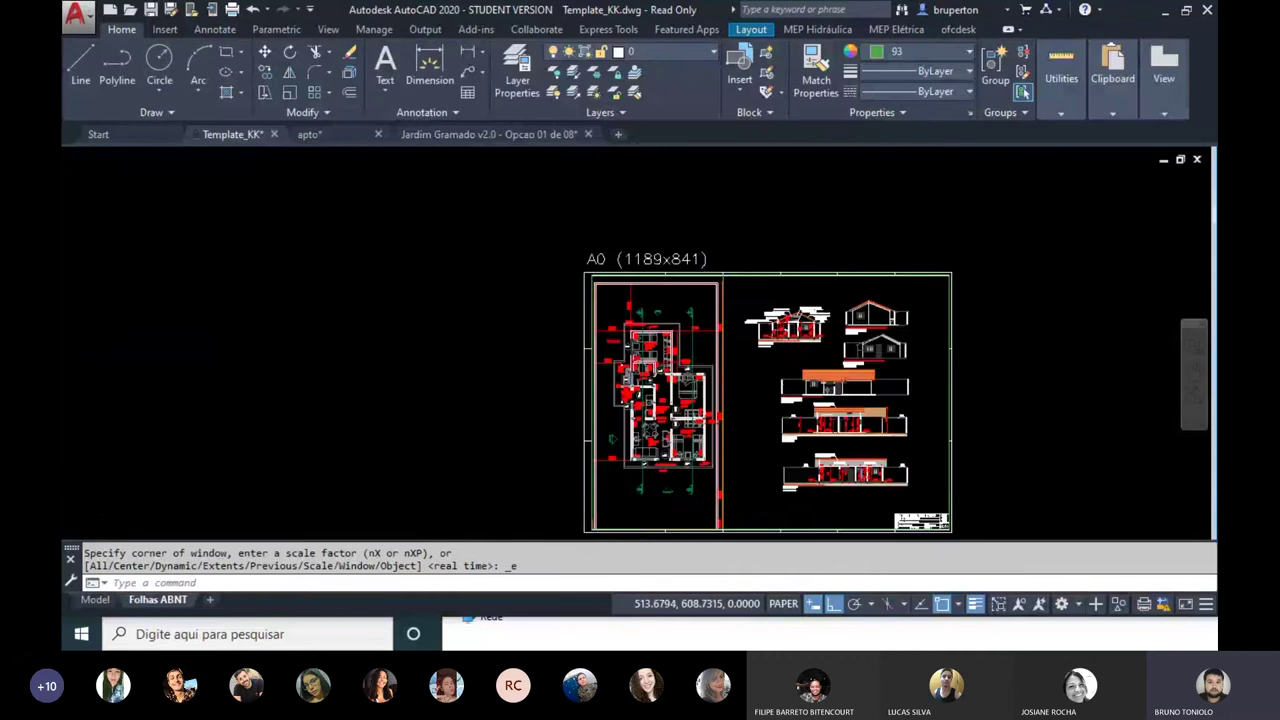
scroll(650, 350, "up", 2)
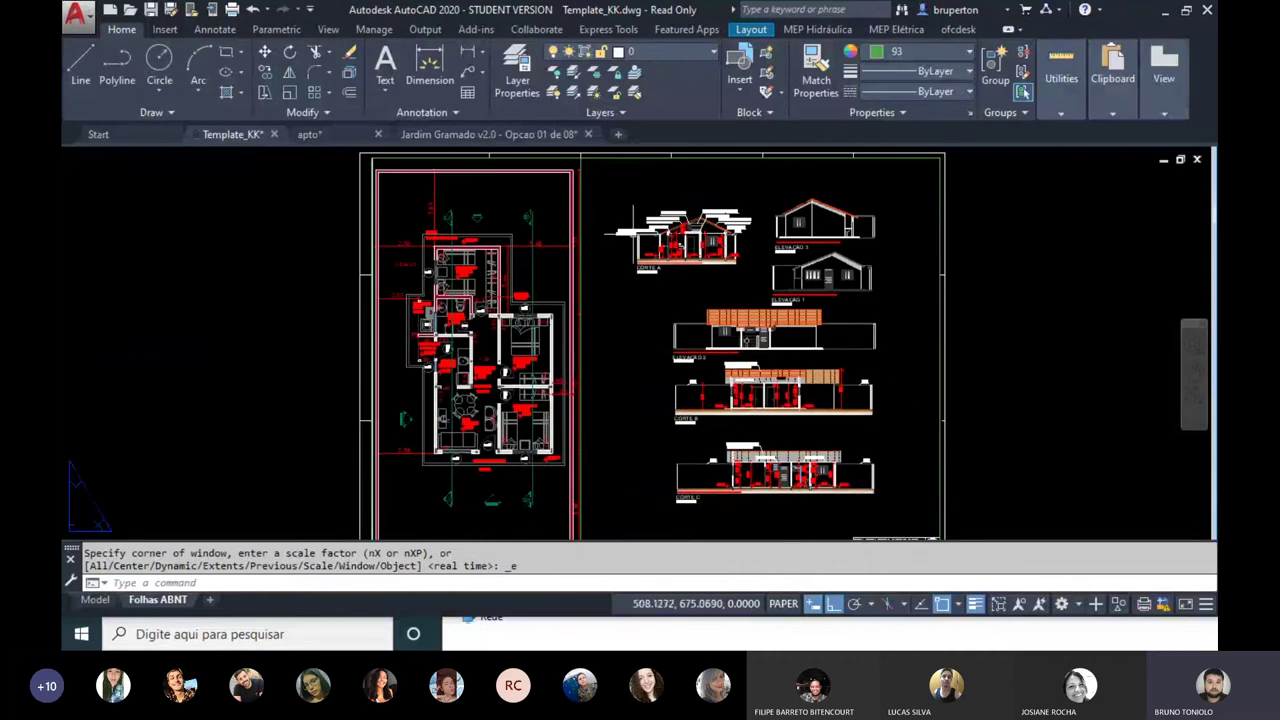
left_click(516, 86)
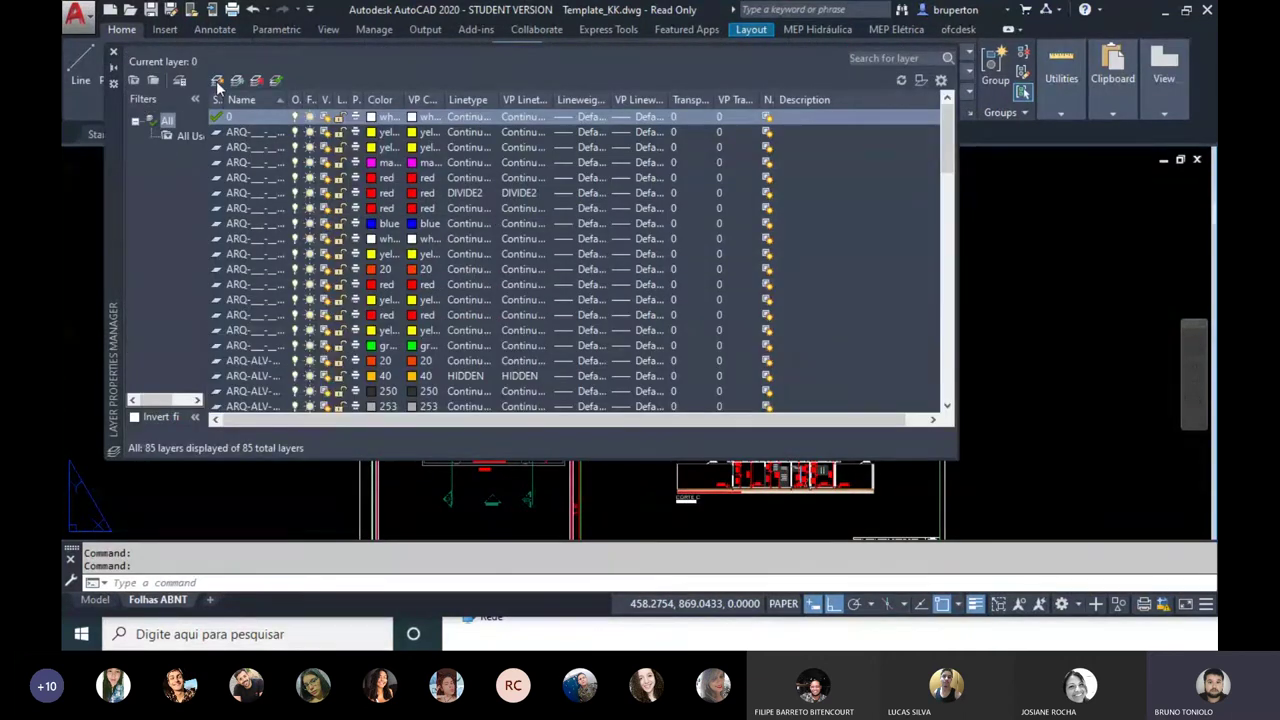
left_click(217, 81)
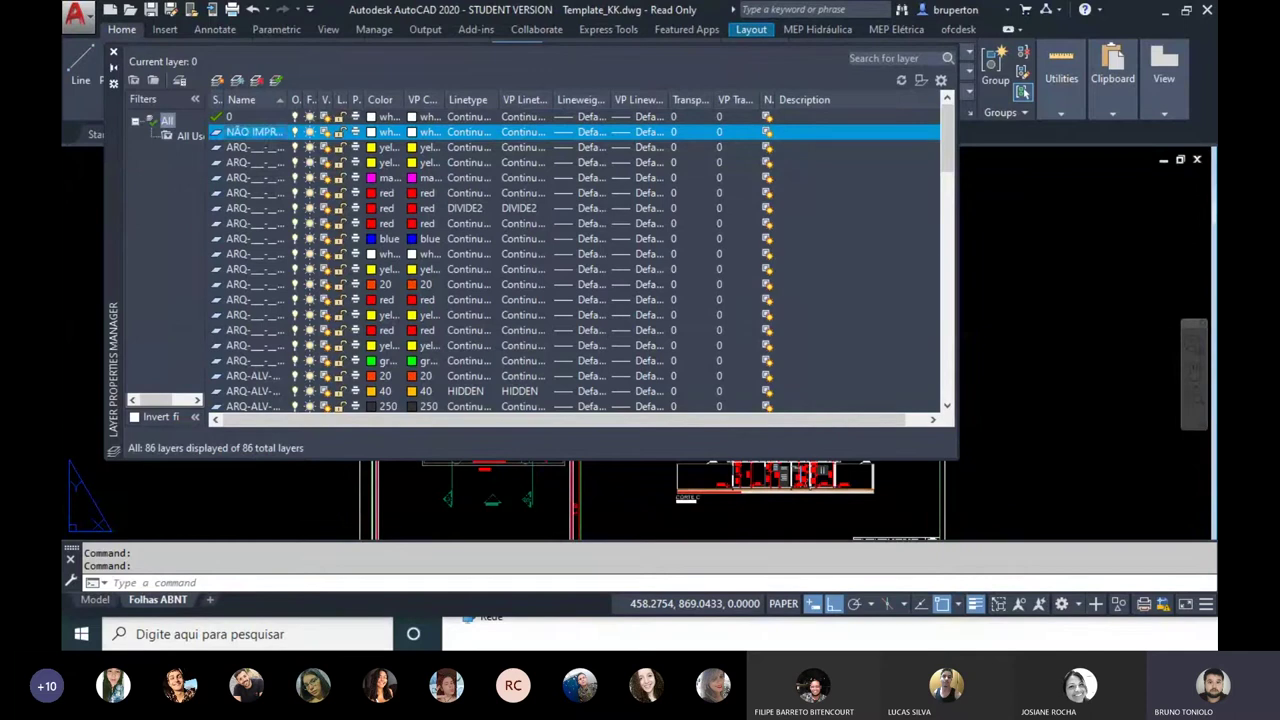
double_click(287, 99)
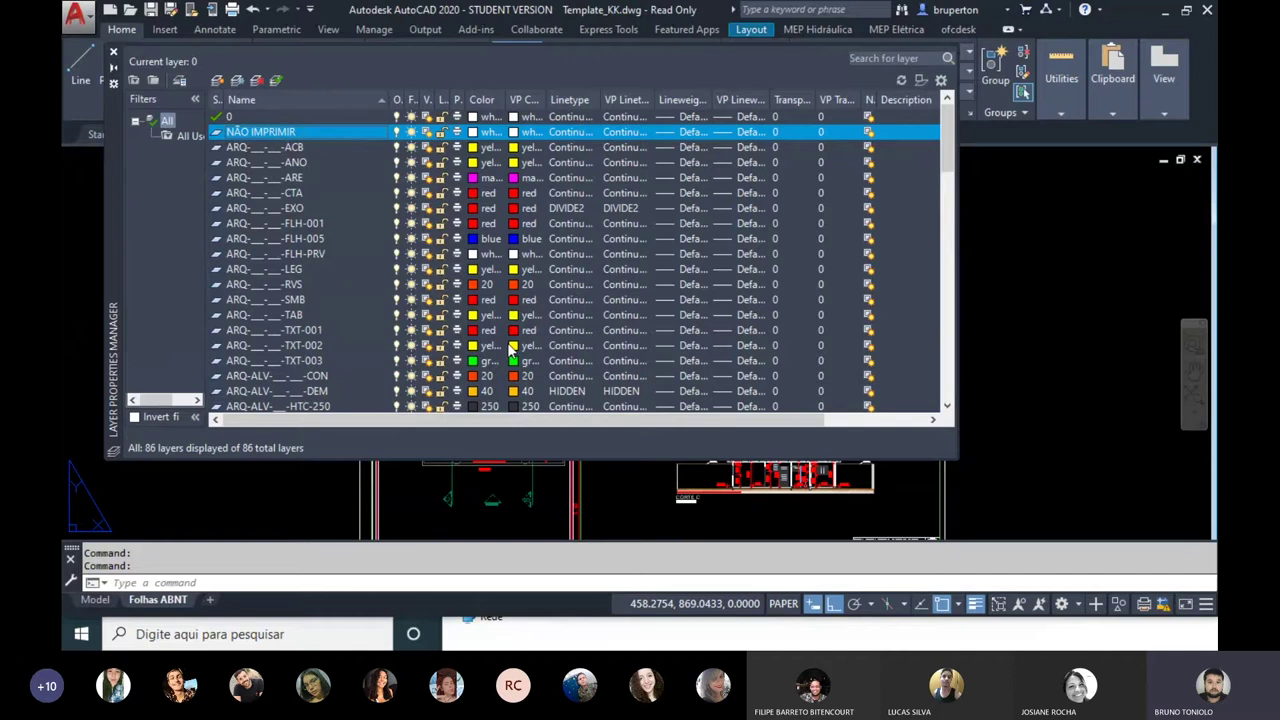
mouse_move(476, 418)
left_mouse_down()
mouse_move(583, 427)
mouse_move(400, 421)
left_mouse_up()
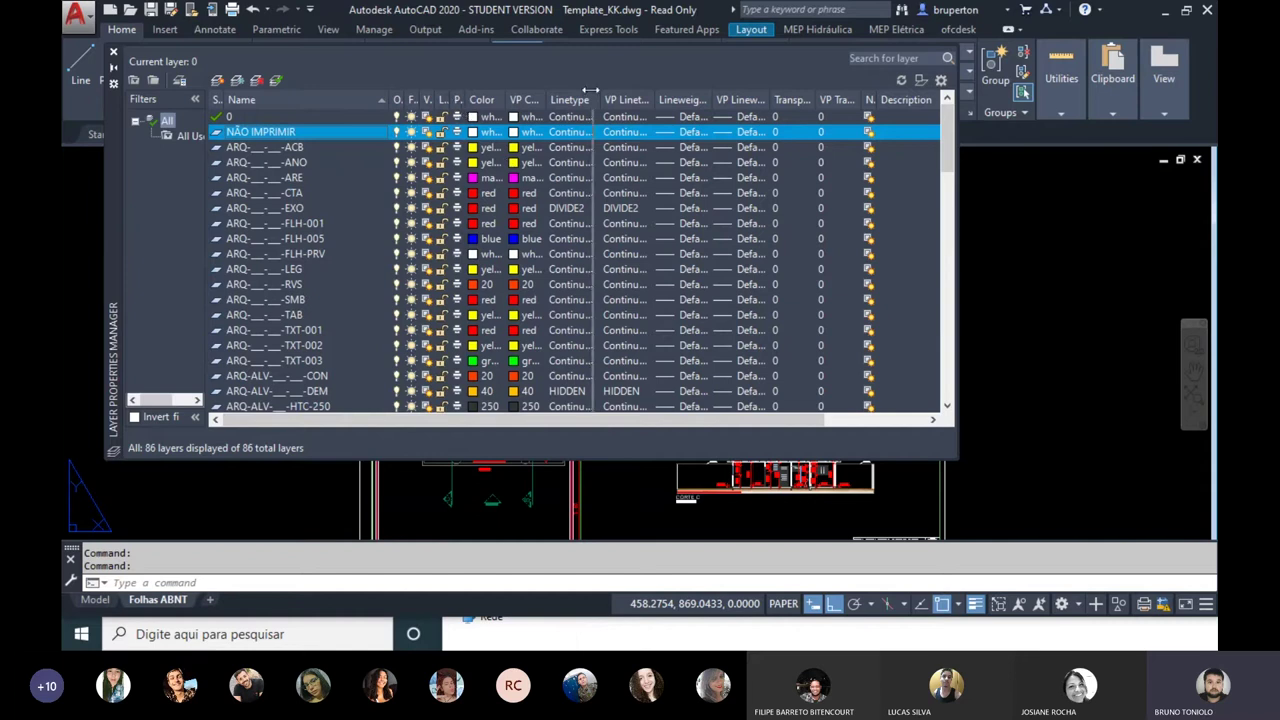
left_click_drag(466, 99, 592, 99)
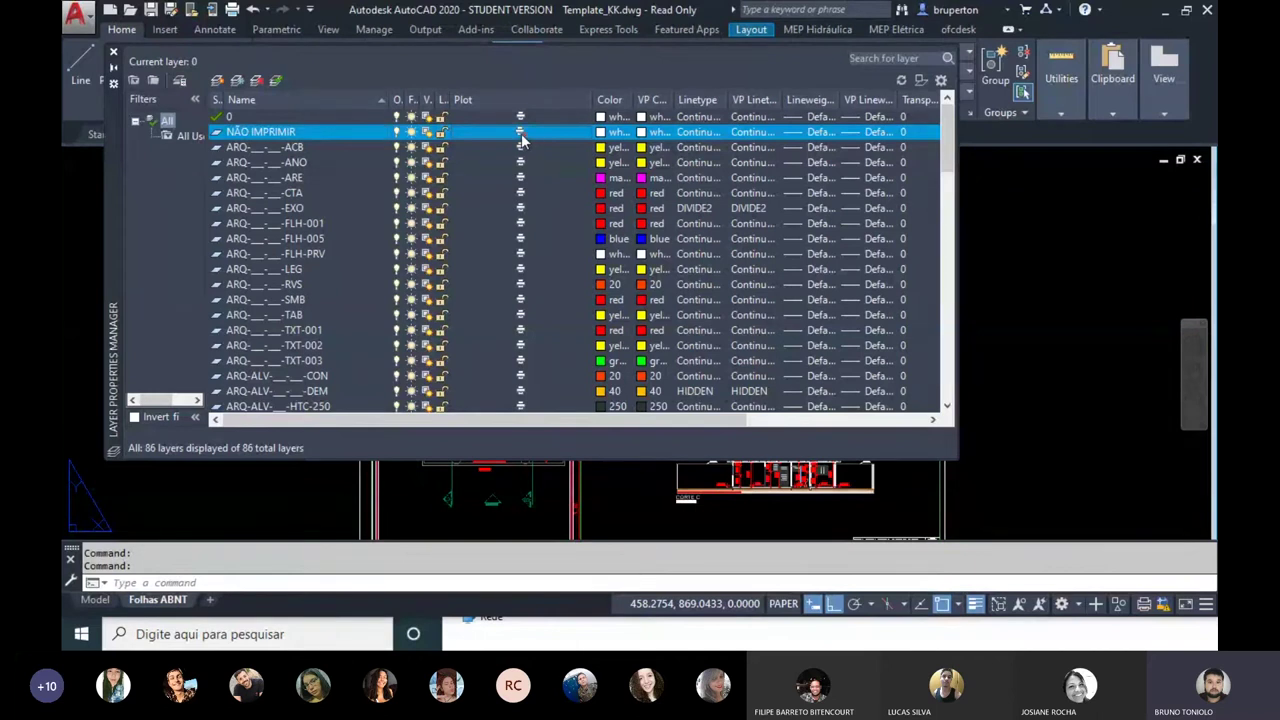
left_click(114, 52)
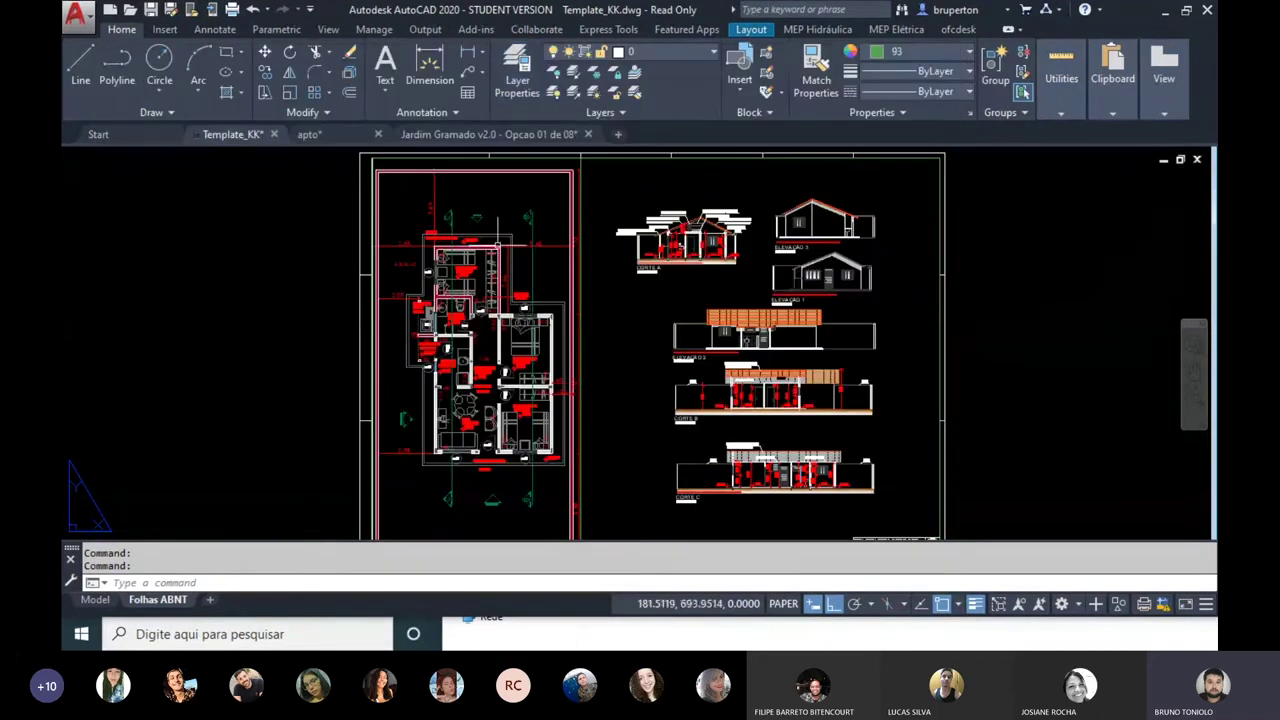
Step: Move both viewport frames on the Folhas ABNT sheet onto the NÃO IMPRIMIR layer
left_click(600, 246)
left_click(837, 160)
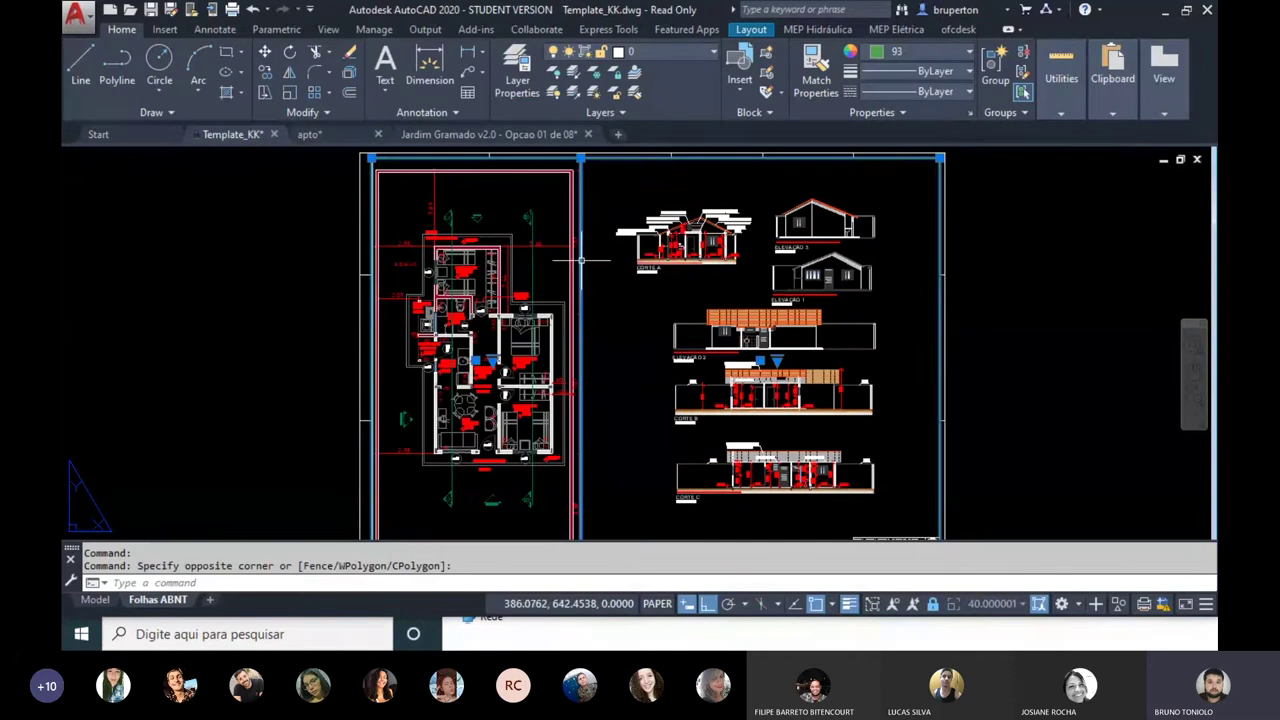
left_click(646, 53)
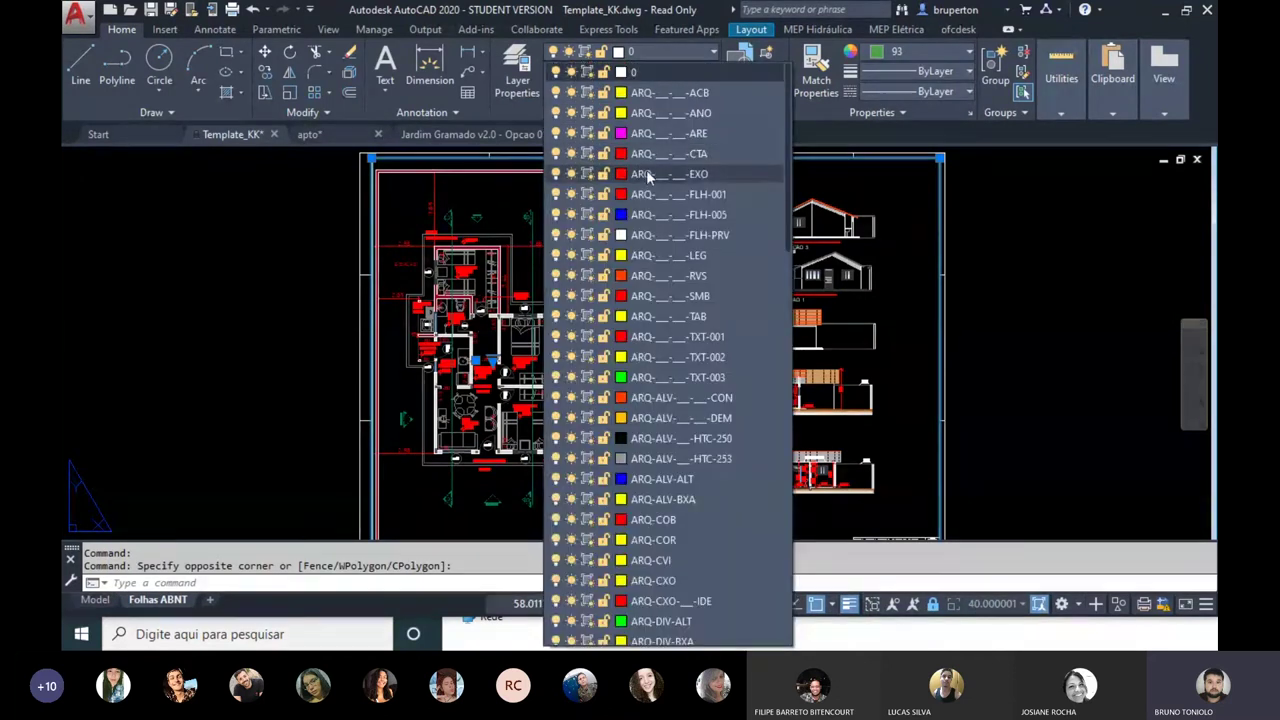
scroll(660, 345, "down", 2)
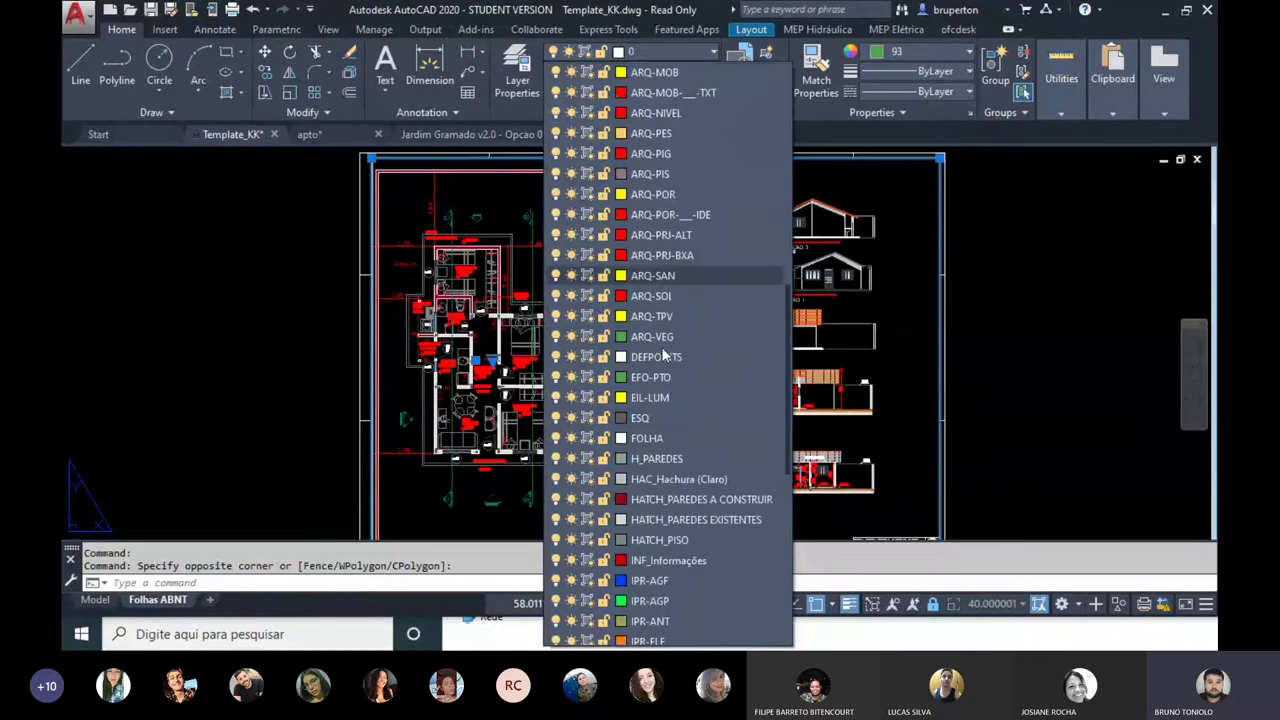
scroll(661, 349, "down", 2)
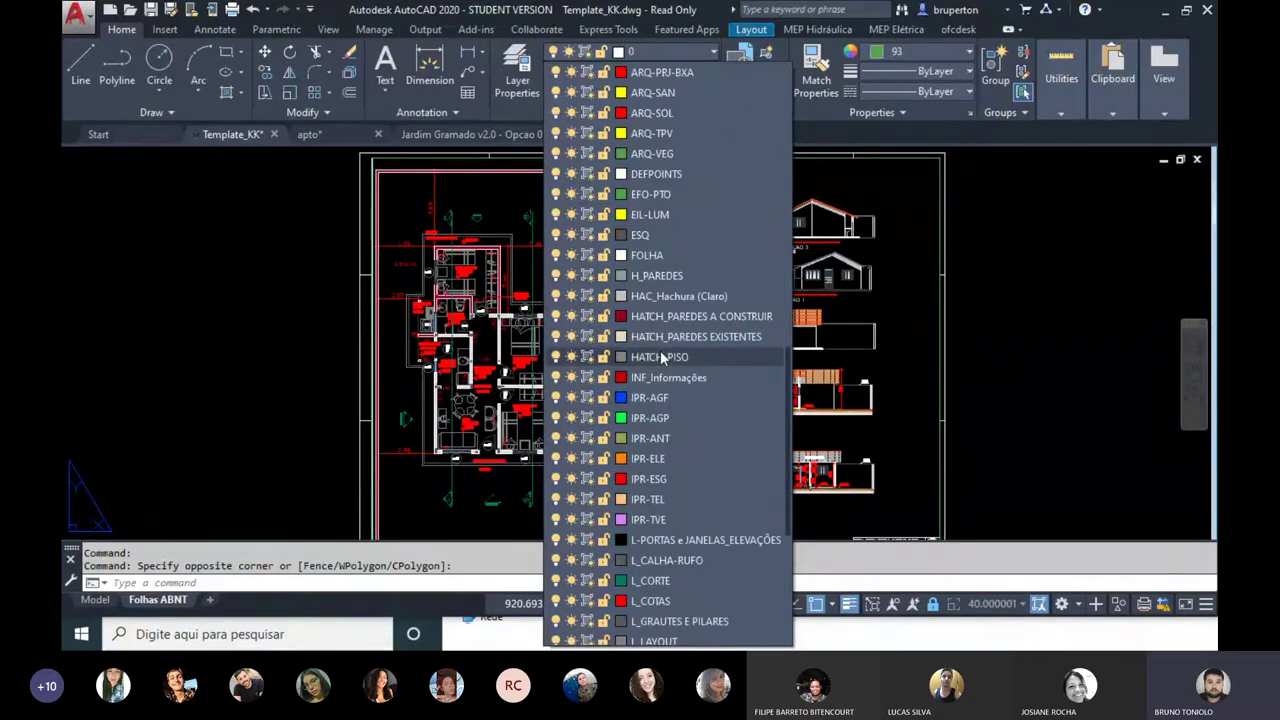
scroll(660, 350, "down", 2)
scroll(660, 352, "down", 1)
scroll(657, 368, "down", 1)
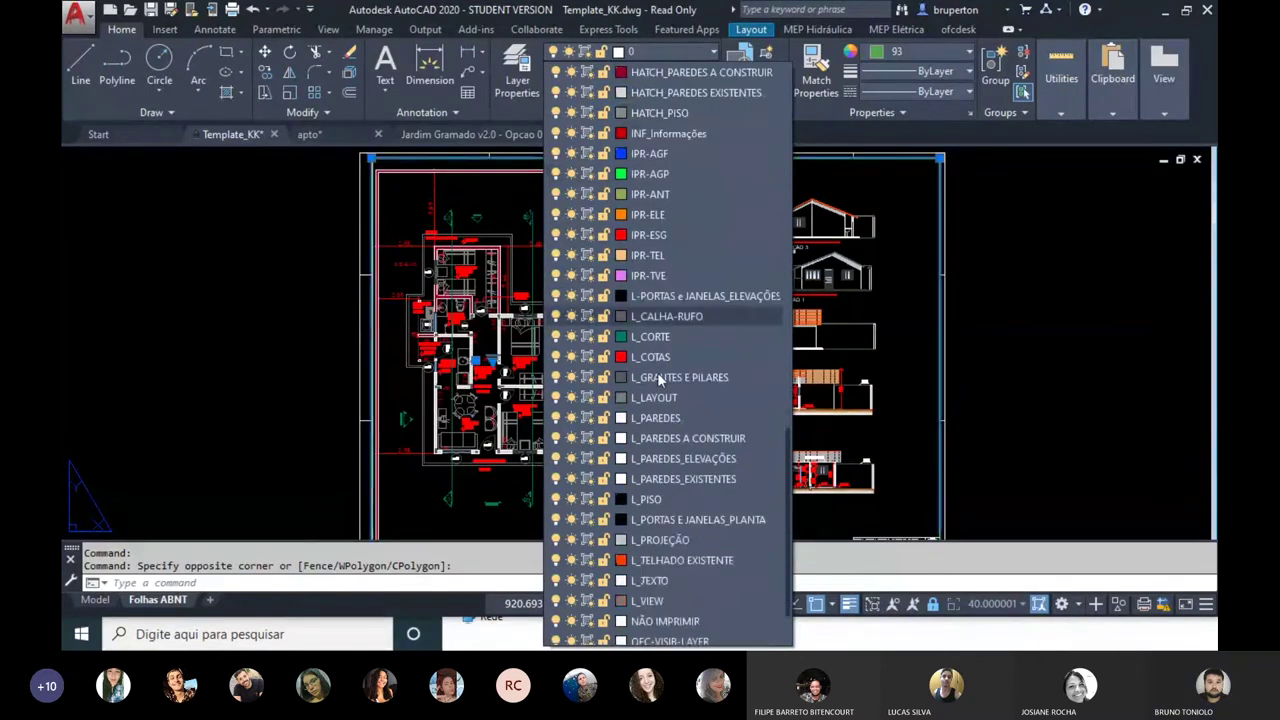
scroll(657, 372, "down", 1)
left_click(662, 562)
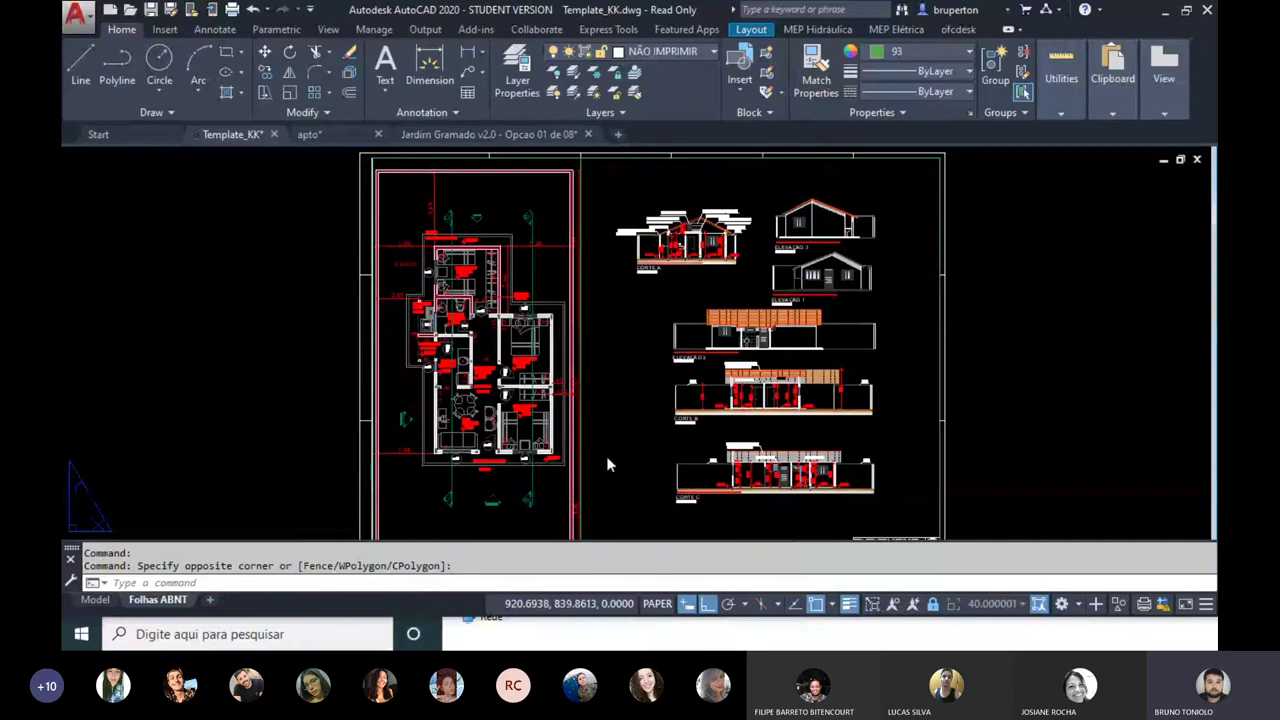
left_click(913, 55)
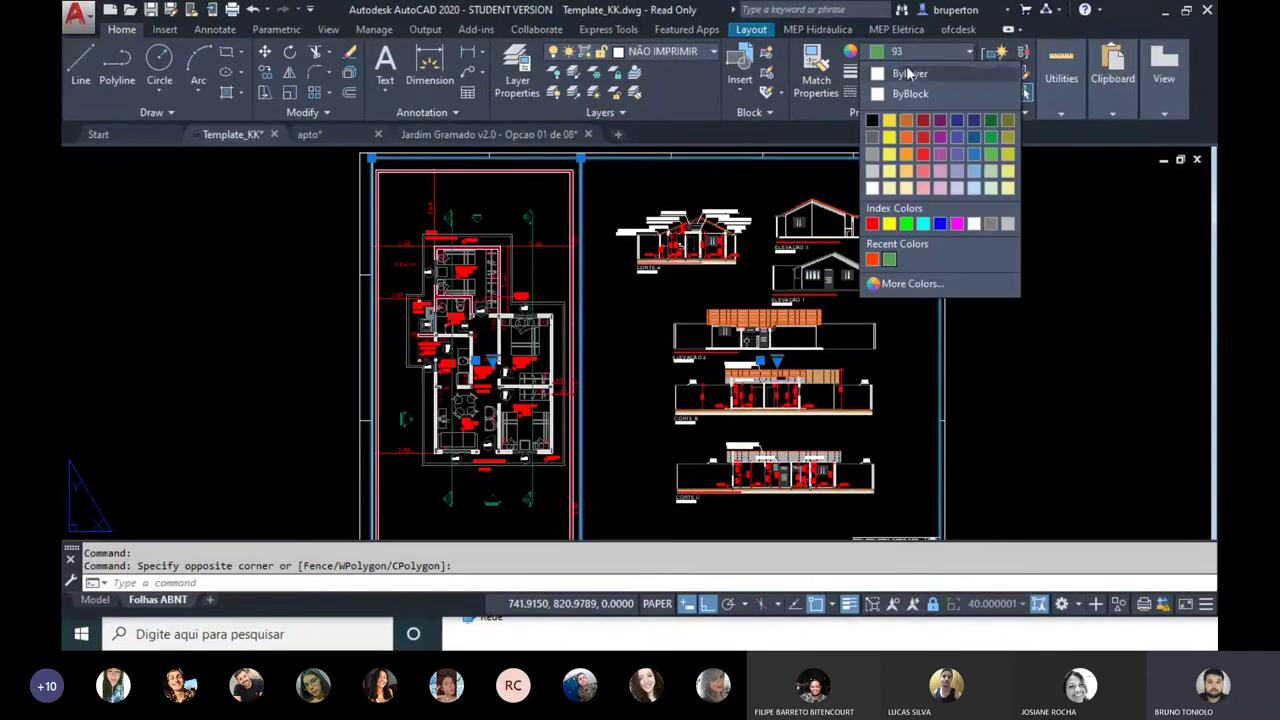
key("Escape")
key("Escape")
key("Escape")
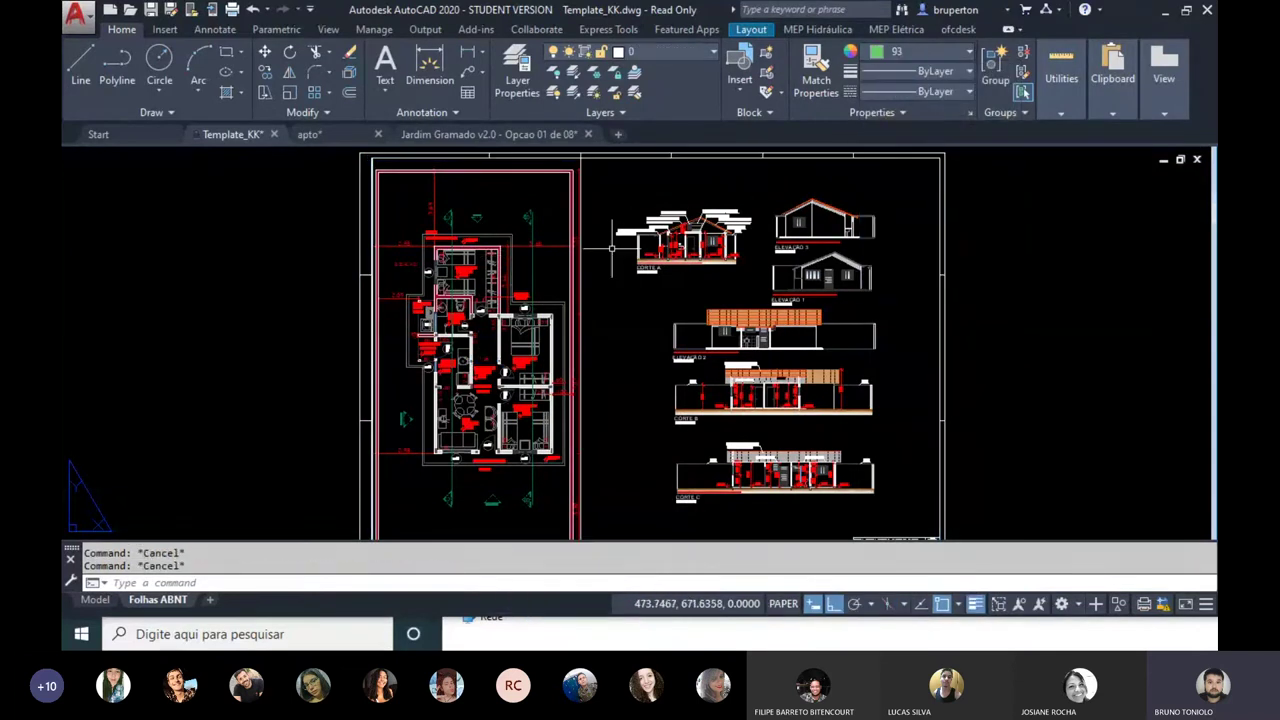
Step: Open PLOT and load the <Previous plot> page setup for the A0 PDF
type("PLOT")
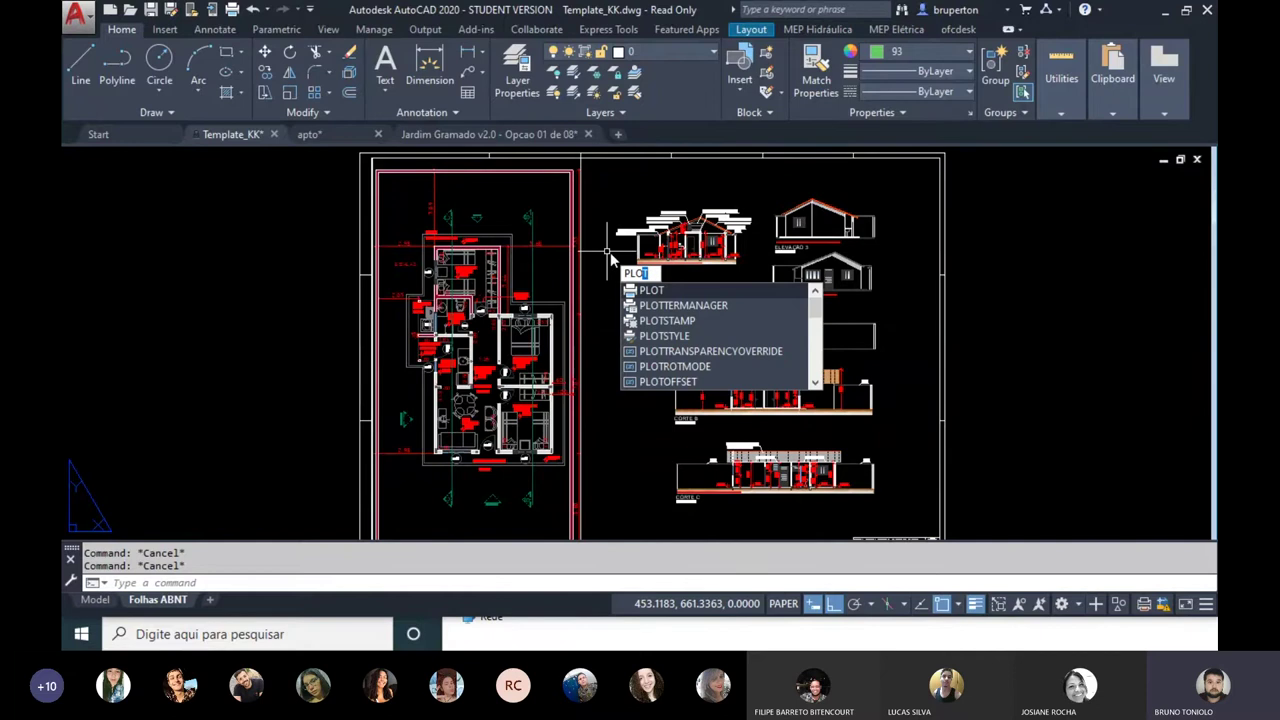
key("Return")
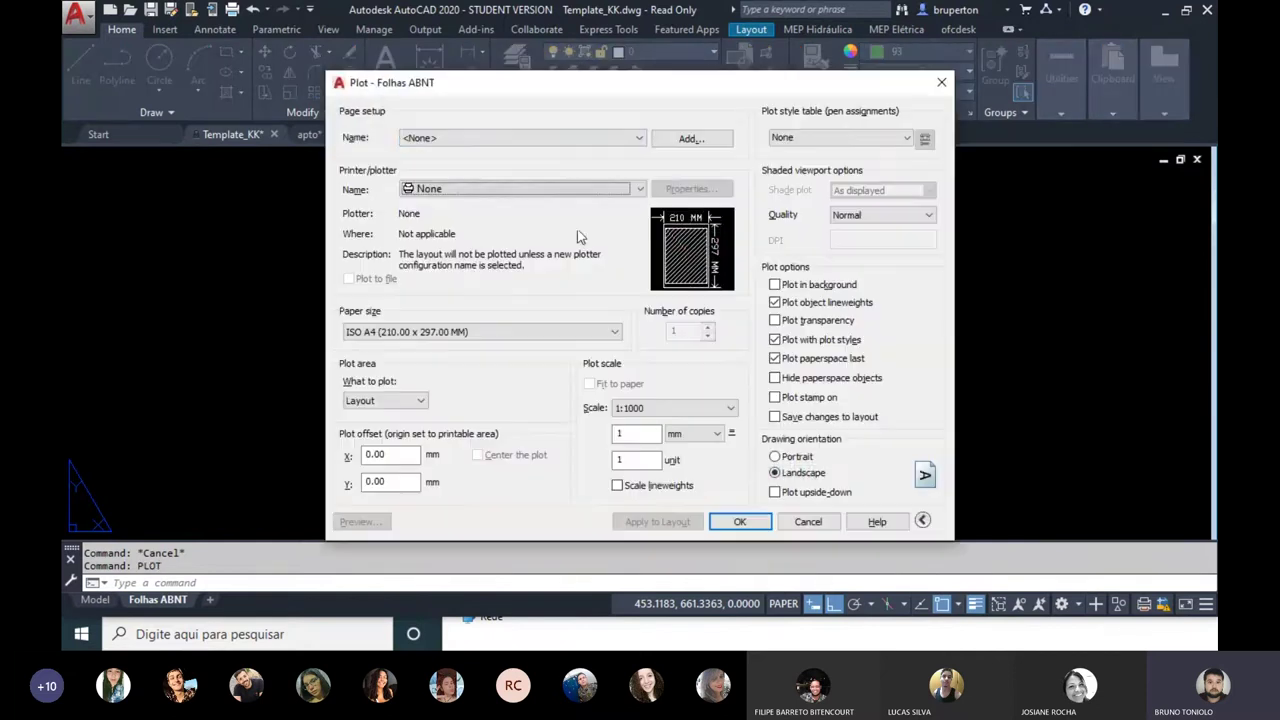
left_click(515, 138)
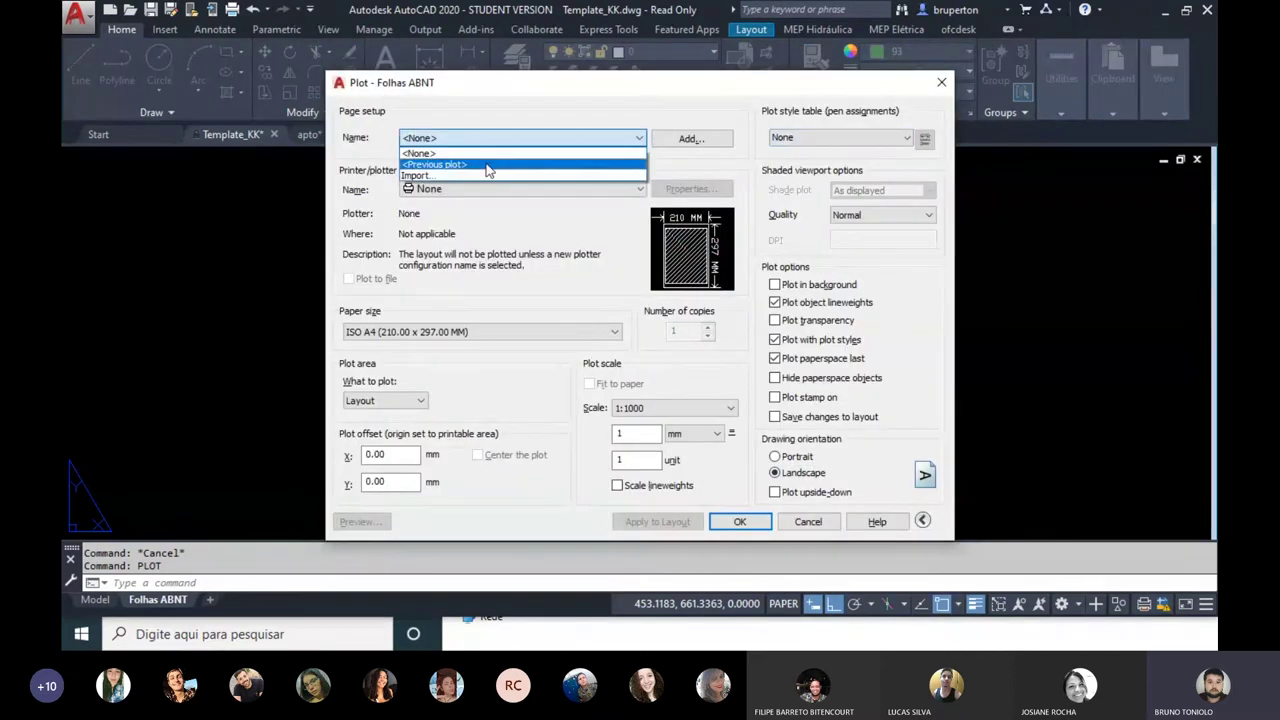
left_click(486, 160)
Step: Preview the plot, checking the floor plan, elevations, Corte A and Corte C, then close it
left_click(379, 530)
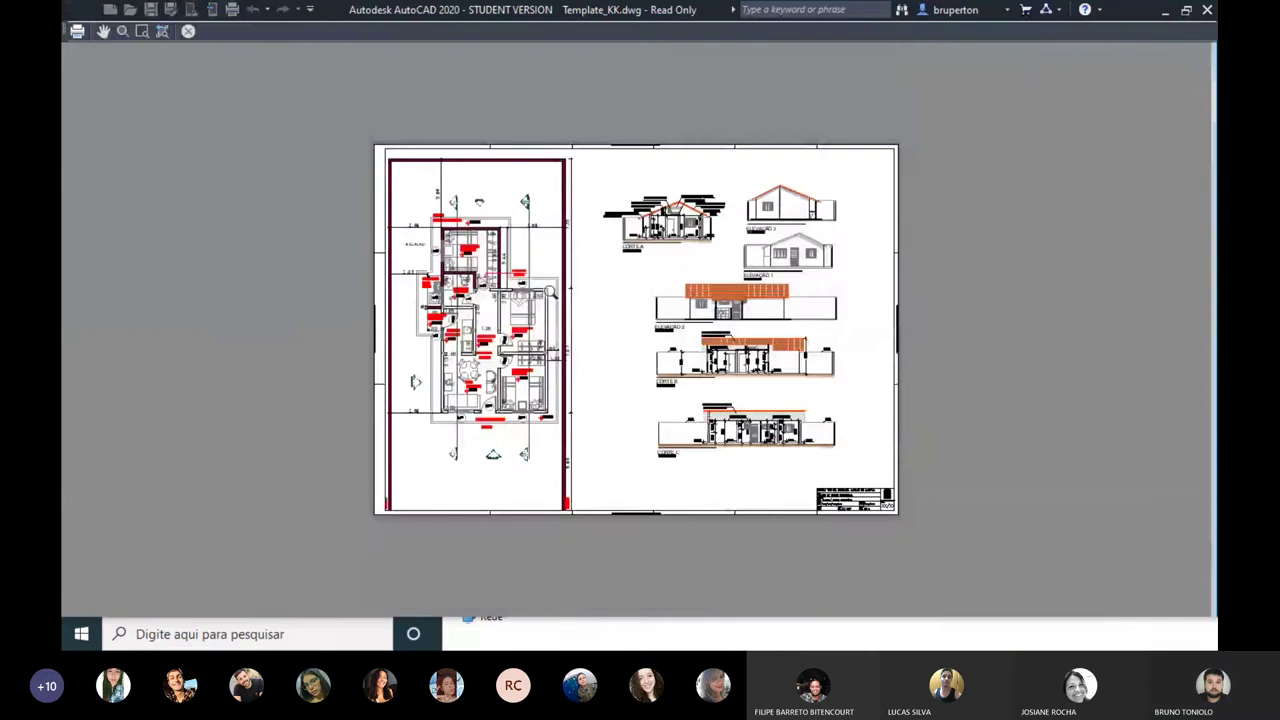
scroll(548, 291, "up", 5)
scroll(449, 230, "up", 2)
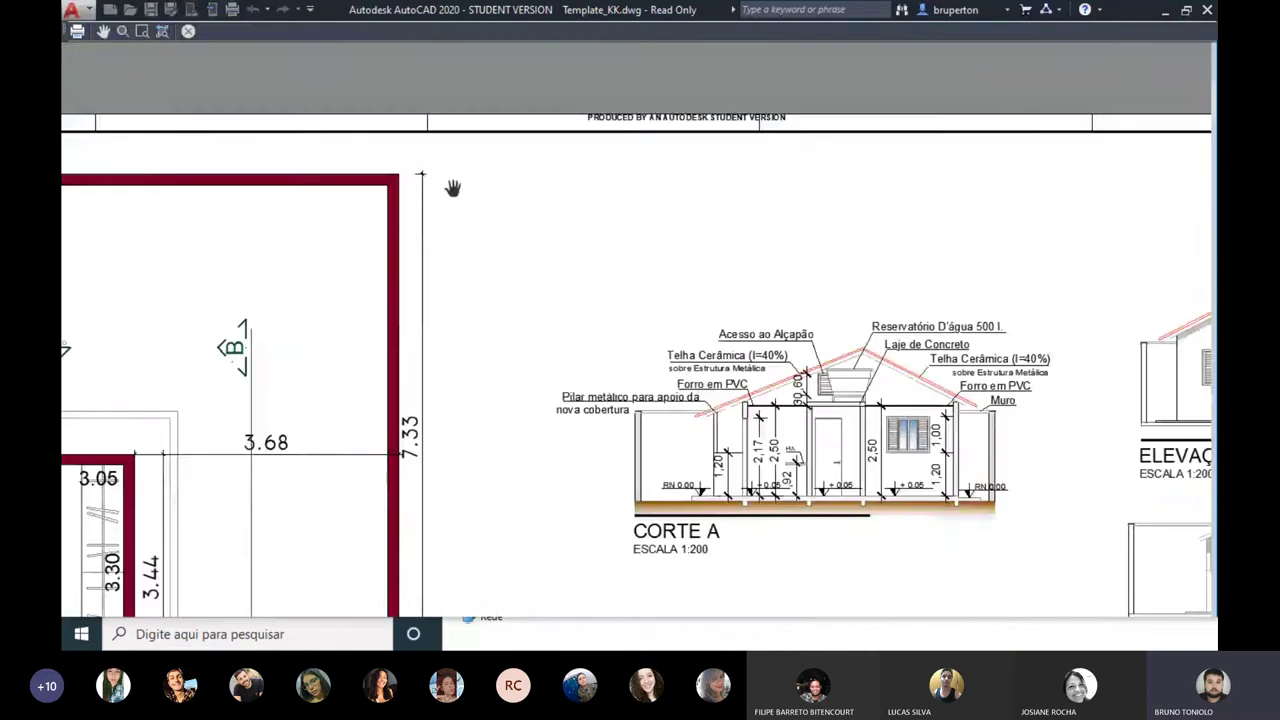
scroll(491, 223, "down", 3)
scroll(618, 268, "down", 5)
scroll(560, 420, "up", 5)
scroll(608, 449, "up", 2)
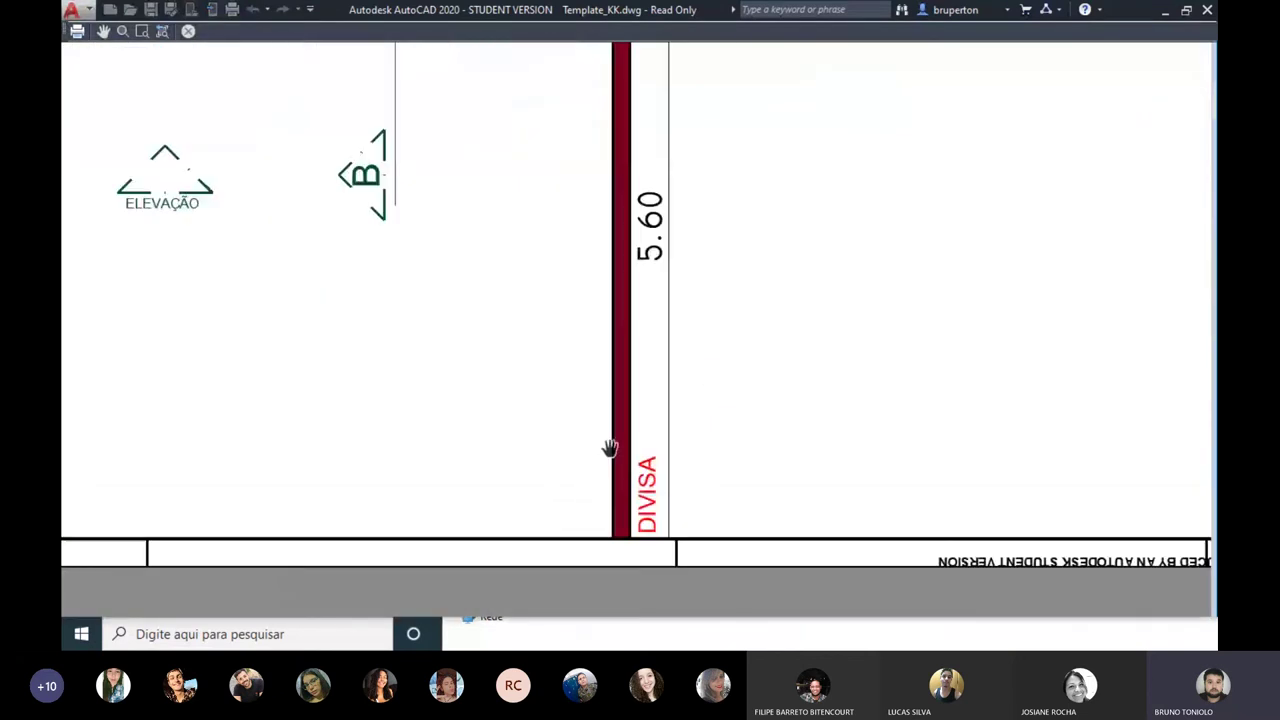
scroll(650, 380, "down", 3)
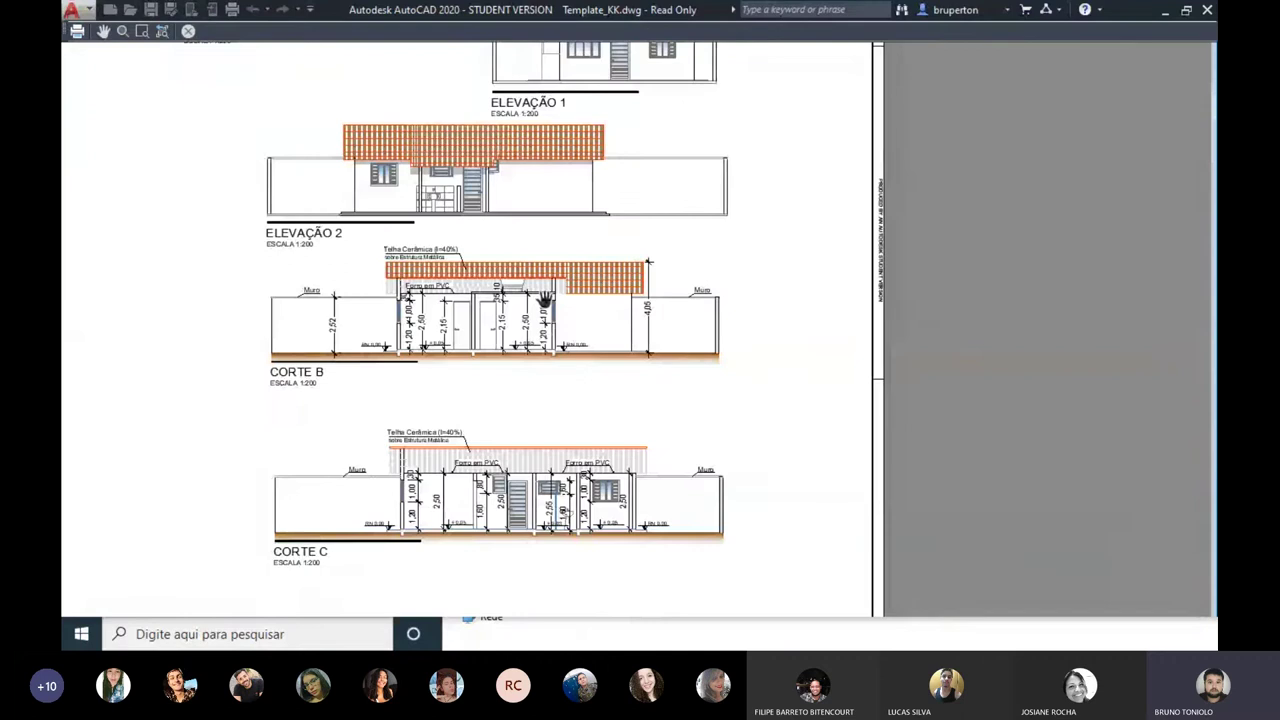
left_click_drag(735, 276, 627, 340)
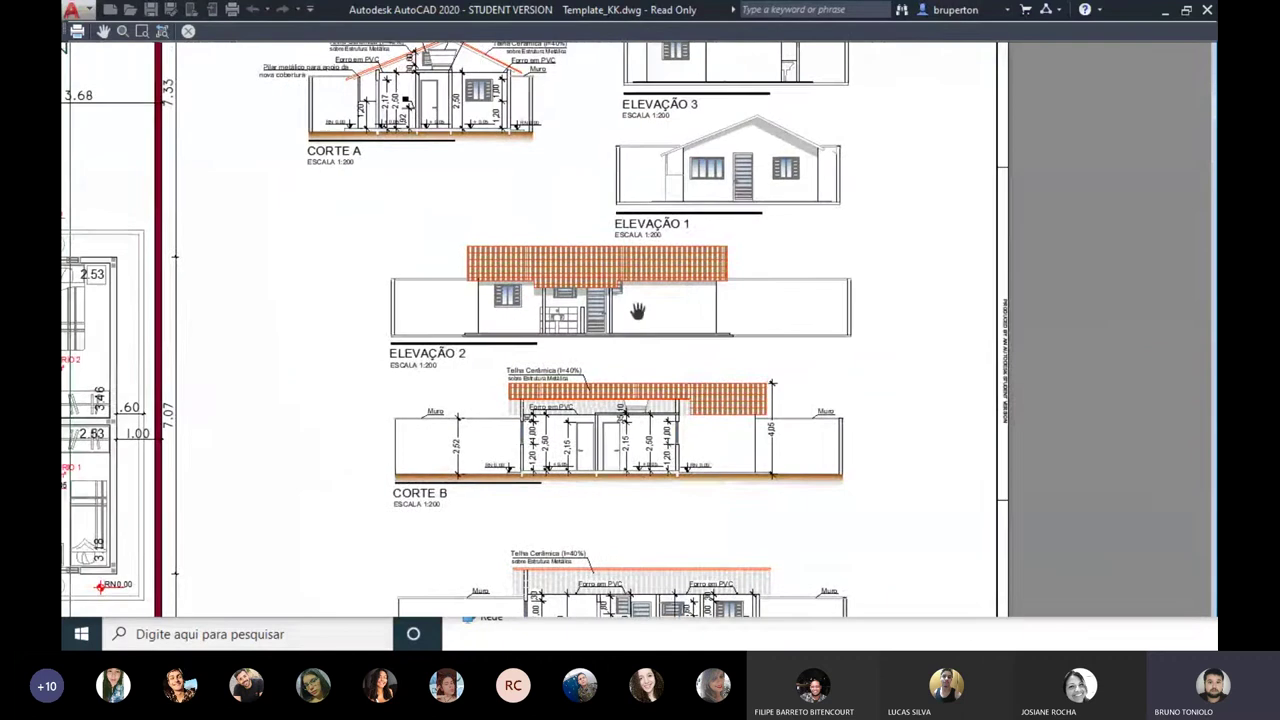
scroll(660, 355, "down", 3)
scroll(474, 408, "up", 3)
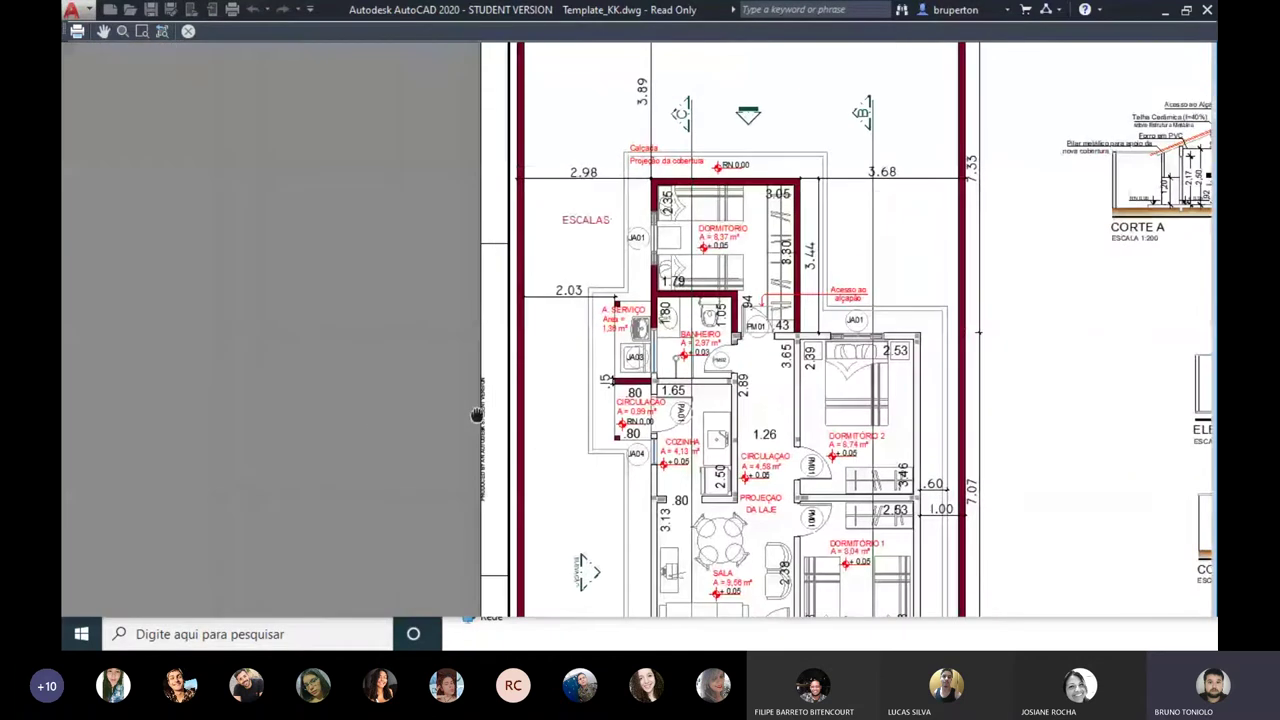
scroll(560, 380, "down", 1)
scroll(658, 344, "up", 1)
left_click_drag(659, 343, 631, 63)
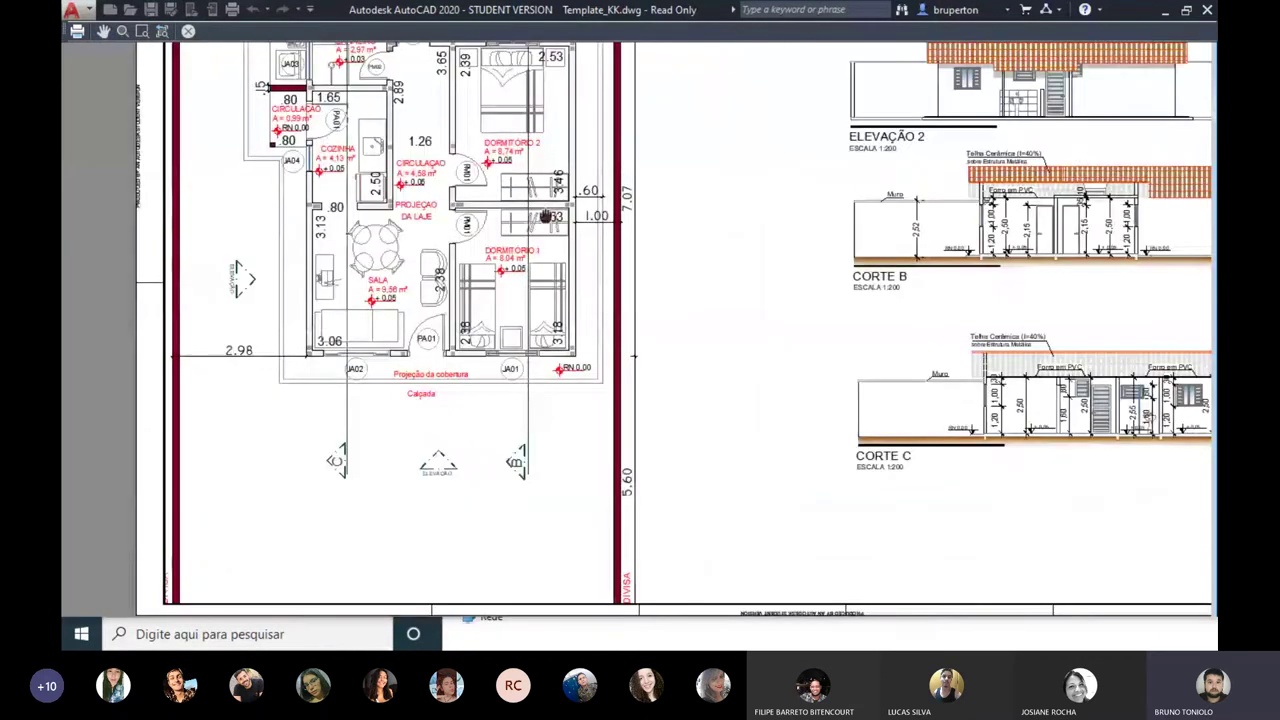
mouse_move(847, 436)
left_mouse_down()
mouse_move(895, 231)
mouse_move(497, 331)
mouse_move(980, 391)
left_mouse_up()
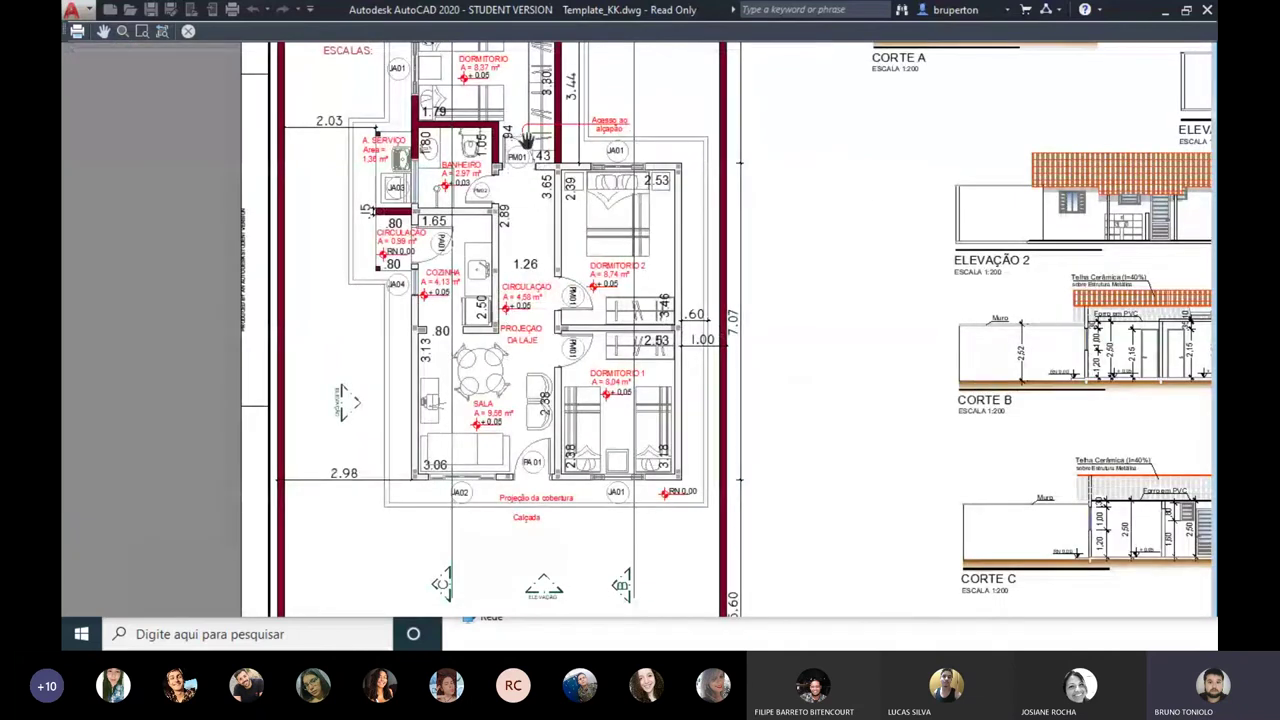
left_click_drag(525, 140, 445, 376)
scroll(337, 126, "up", 3)
scroll(337, 126, "up", 2)
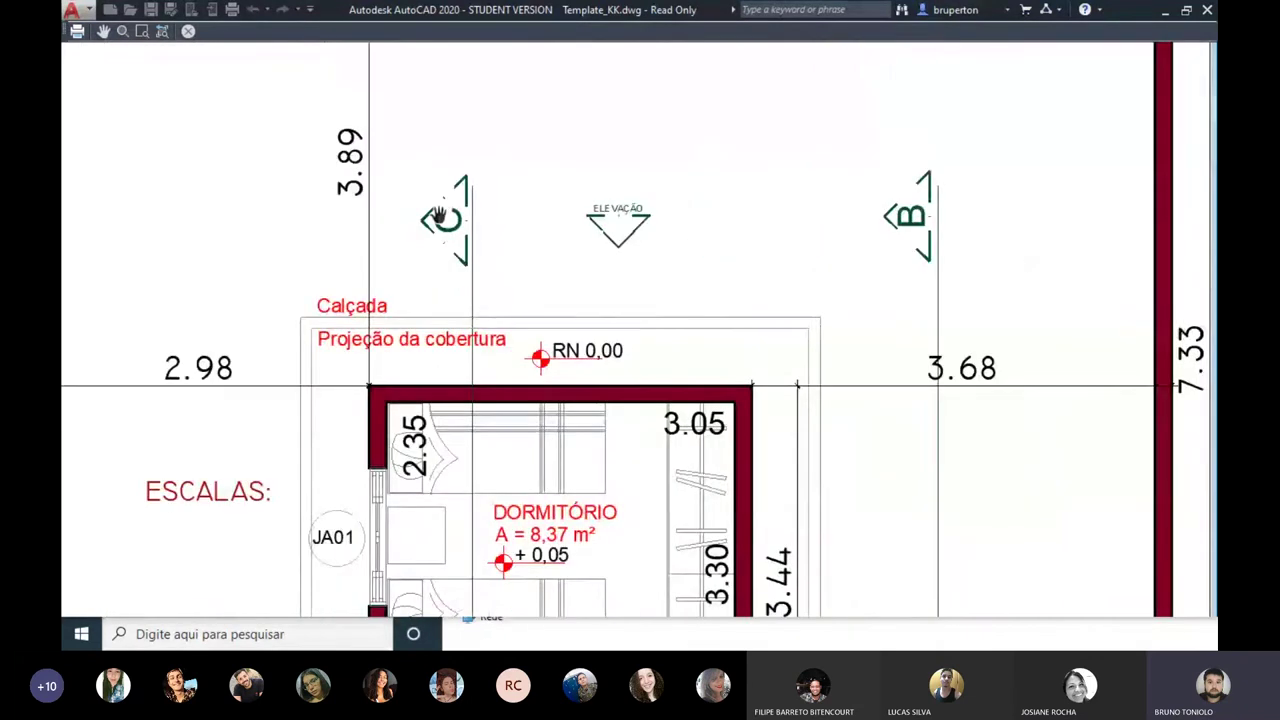
scroll(531, 220, "down", 2)
scroll(536, 262, "down", 2)
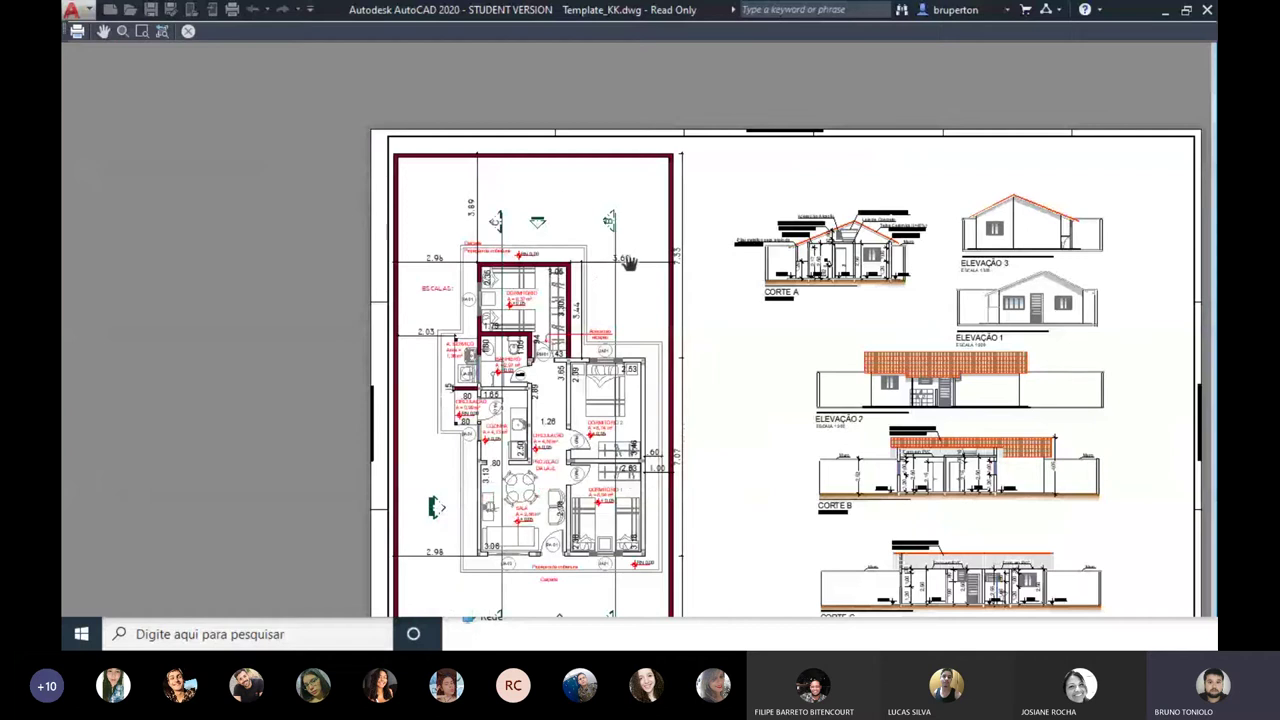
scroll(563, 298, "down", 1)
scroll(563, 298, "up", 3)
scroll(576, 222, "down", 1)
scroll(569, 222, "down", 2)
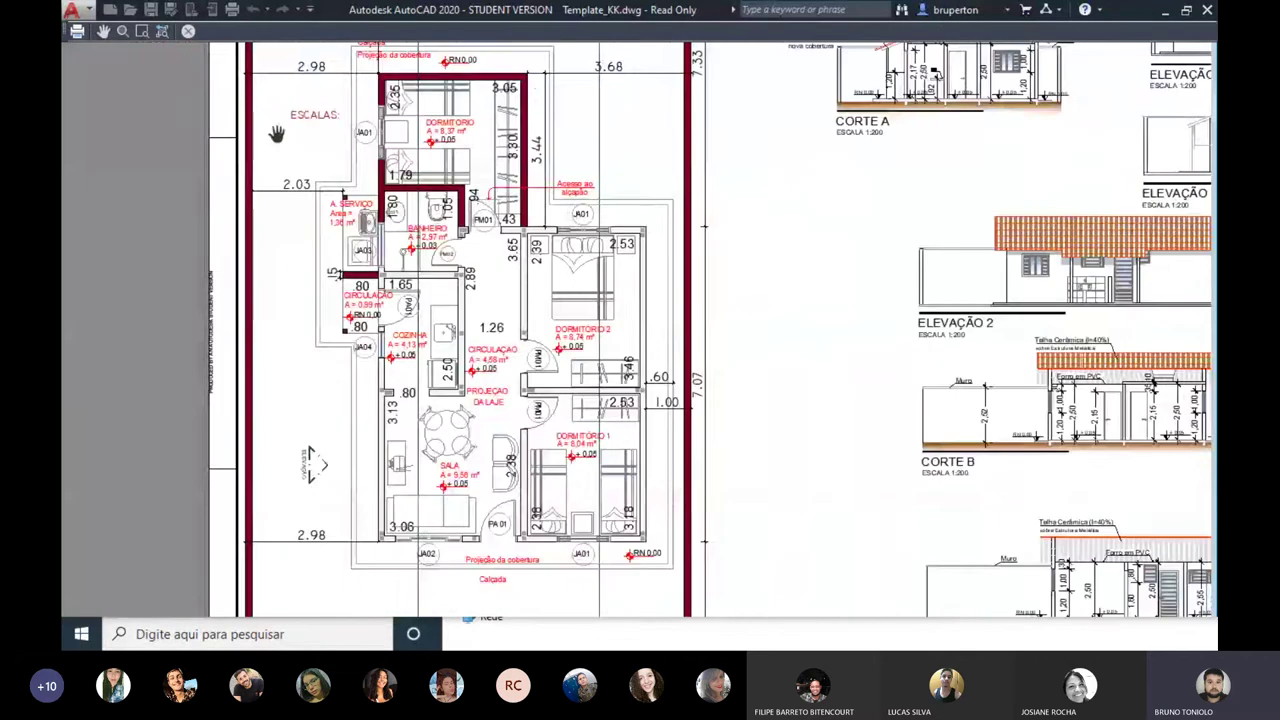
scroll(277, 133, "up", 4)
scroll(657, 277, "down", 3)
left_click_drag(600, 300, 494, 206)
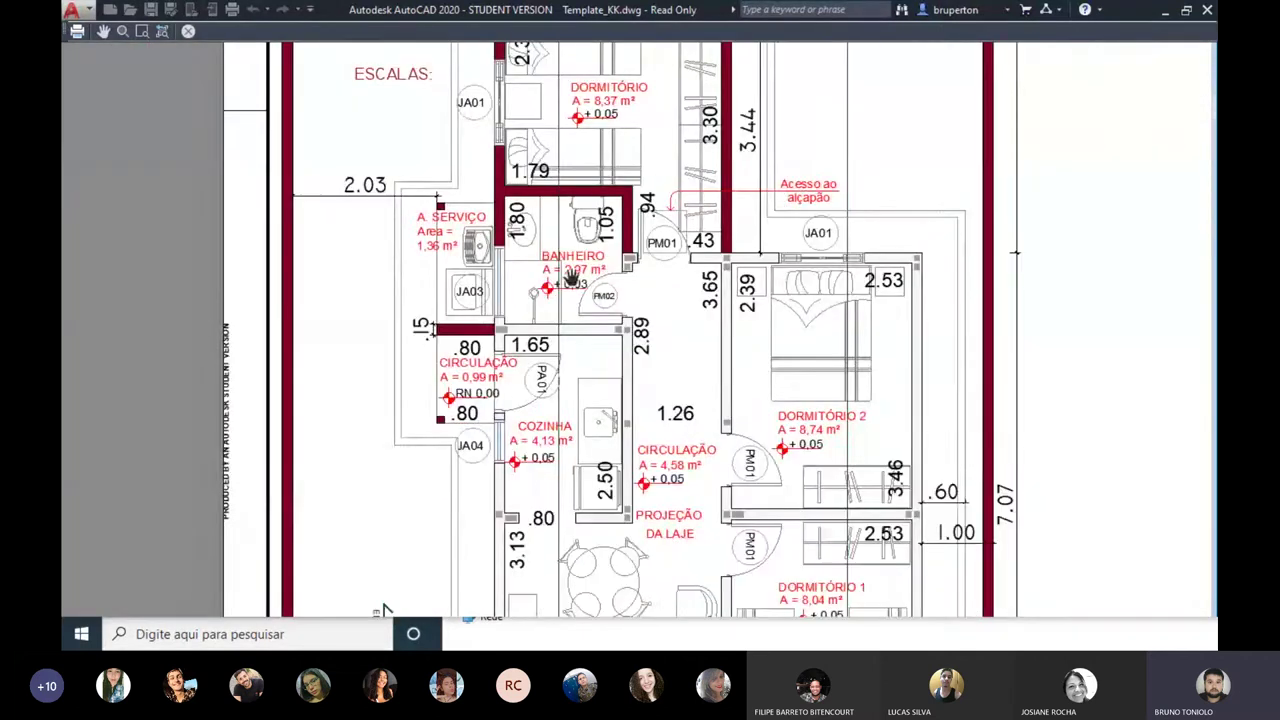
scroll(471, 289, "down", 2)
scroll(486, 321, "down", 1)
scroll(512, 318, "down", 1)
scroll(644, 335, "down", 1)
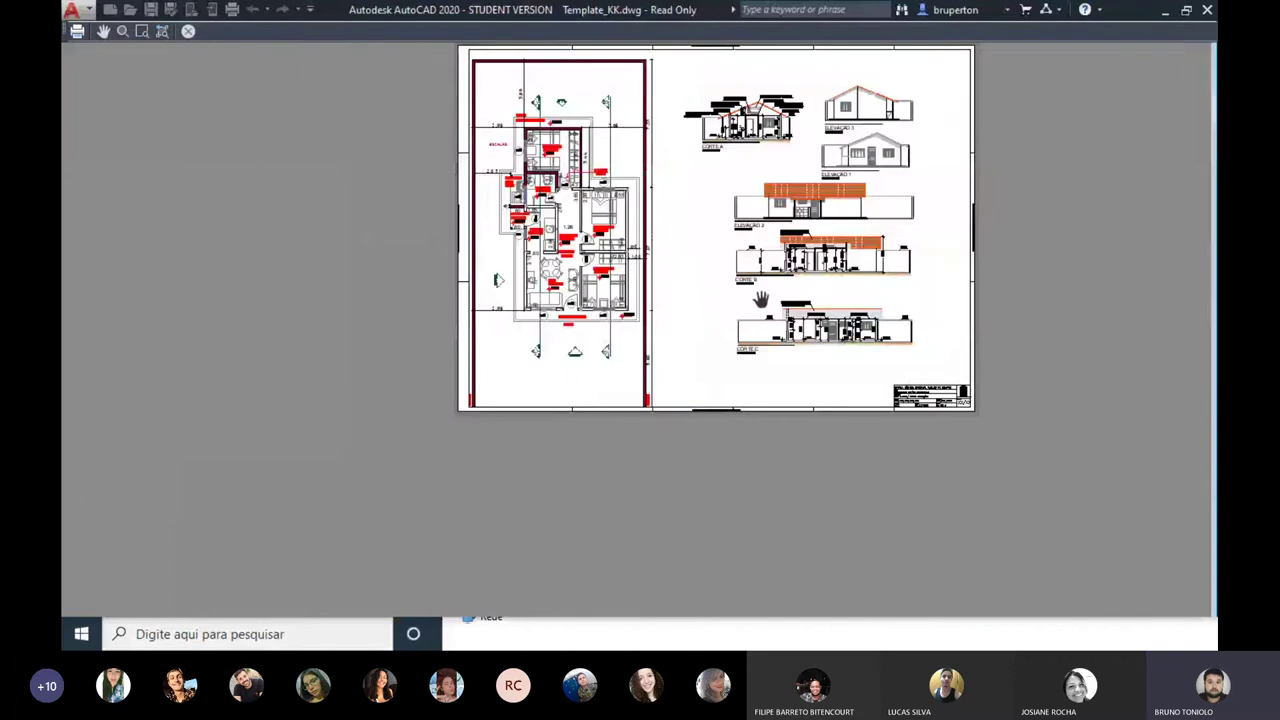
scroll(870, 380, "up", 4)
scroll(712, 416, "up", 2)
scroll(626, 337, "down", 4)
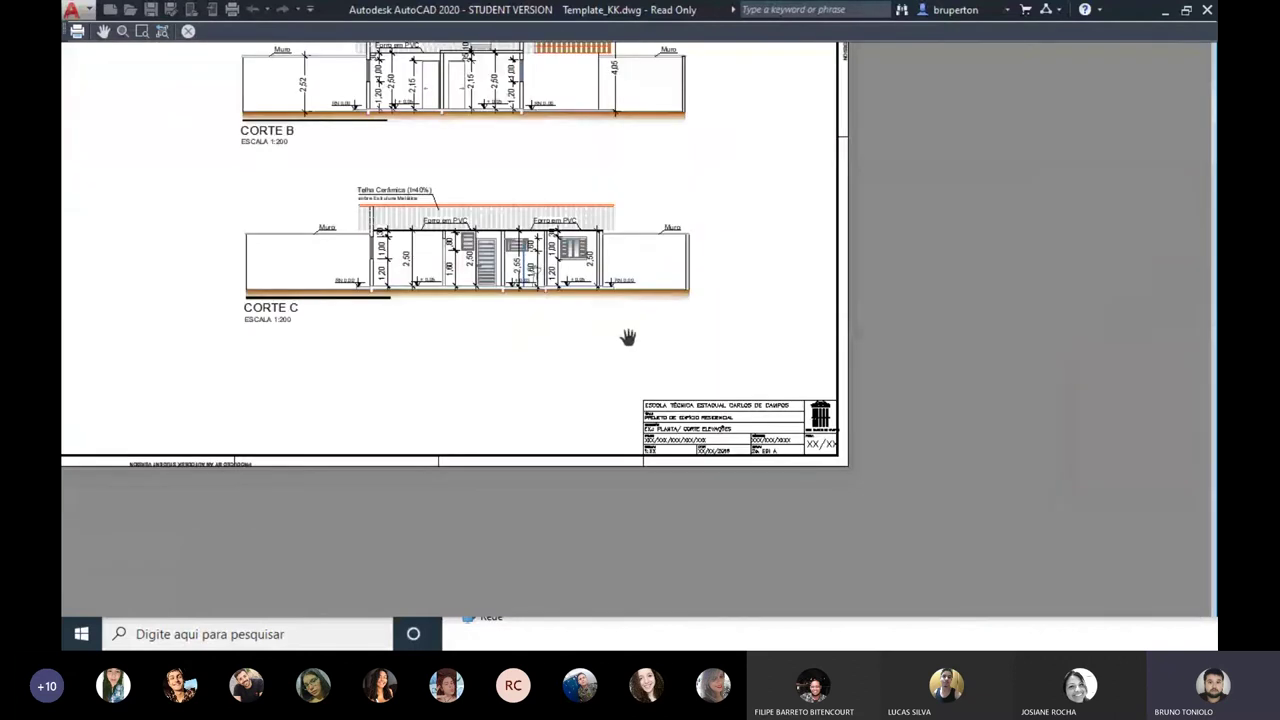
left_click(1168, 14)
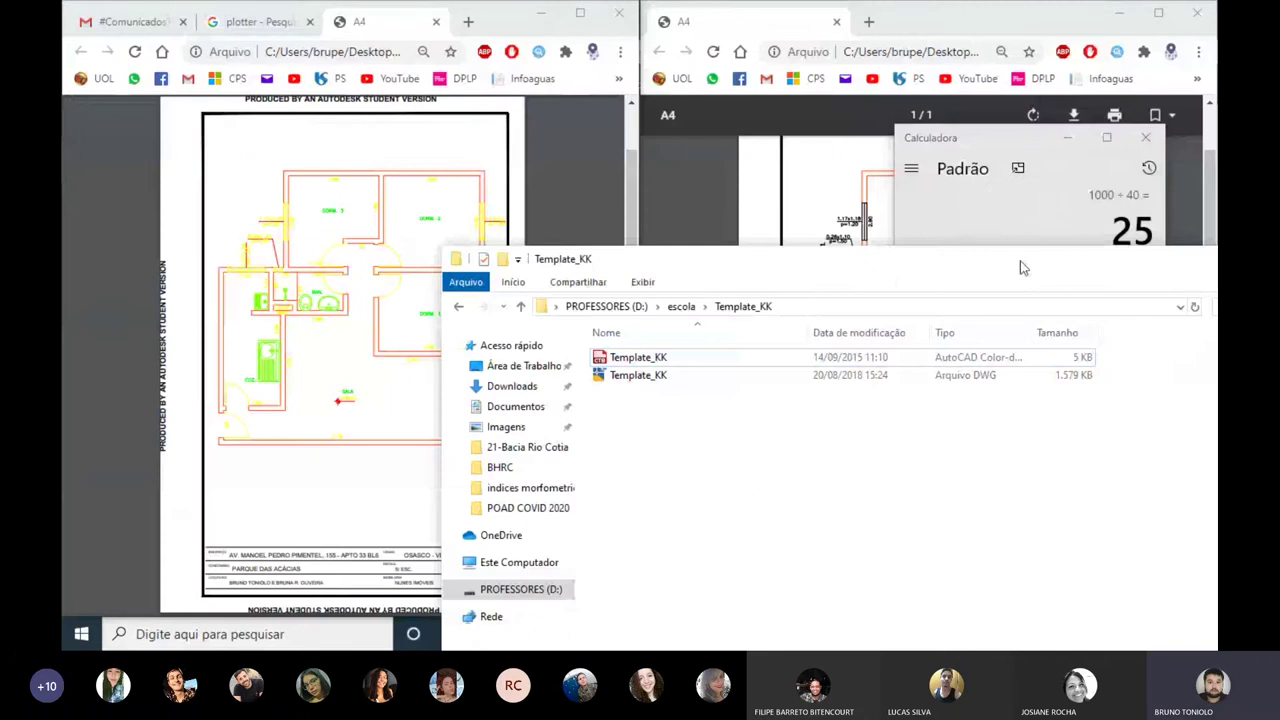
Step: Minimize the project folder window and set the speaker volume to 50
left_click_drag(1020, 262, 641, 207)
left_click(913, 204)
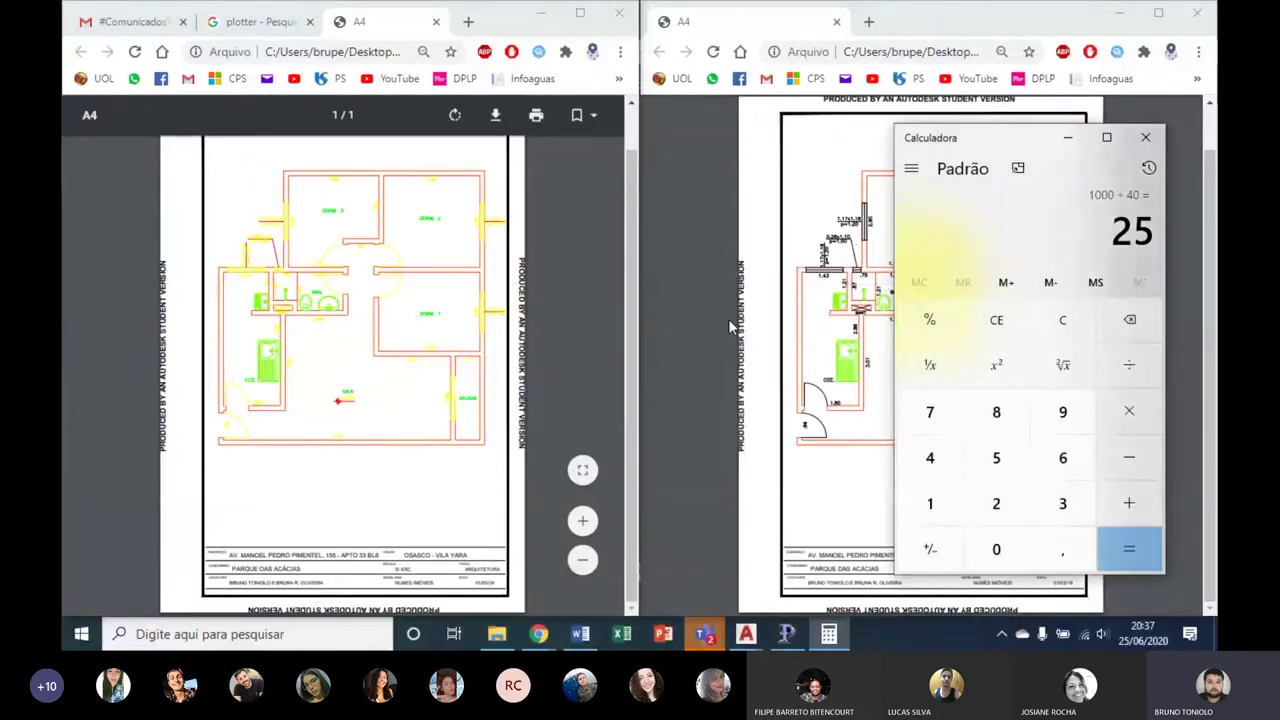
mouse_move(920, 350)
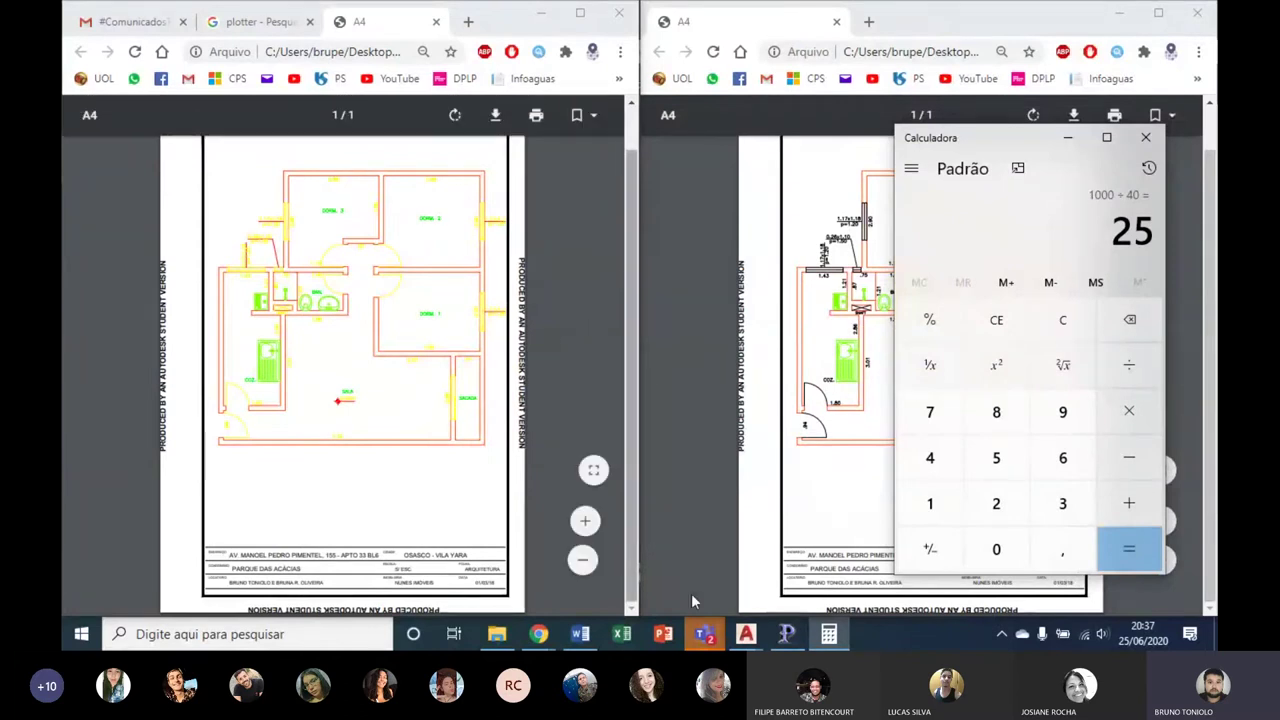
mouse_move(343, 360)
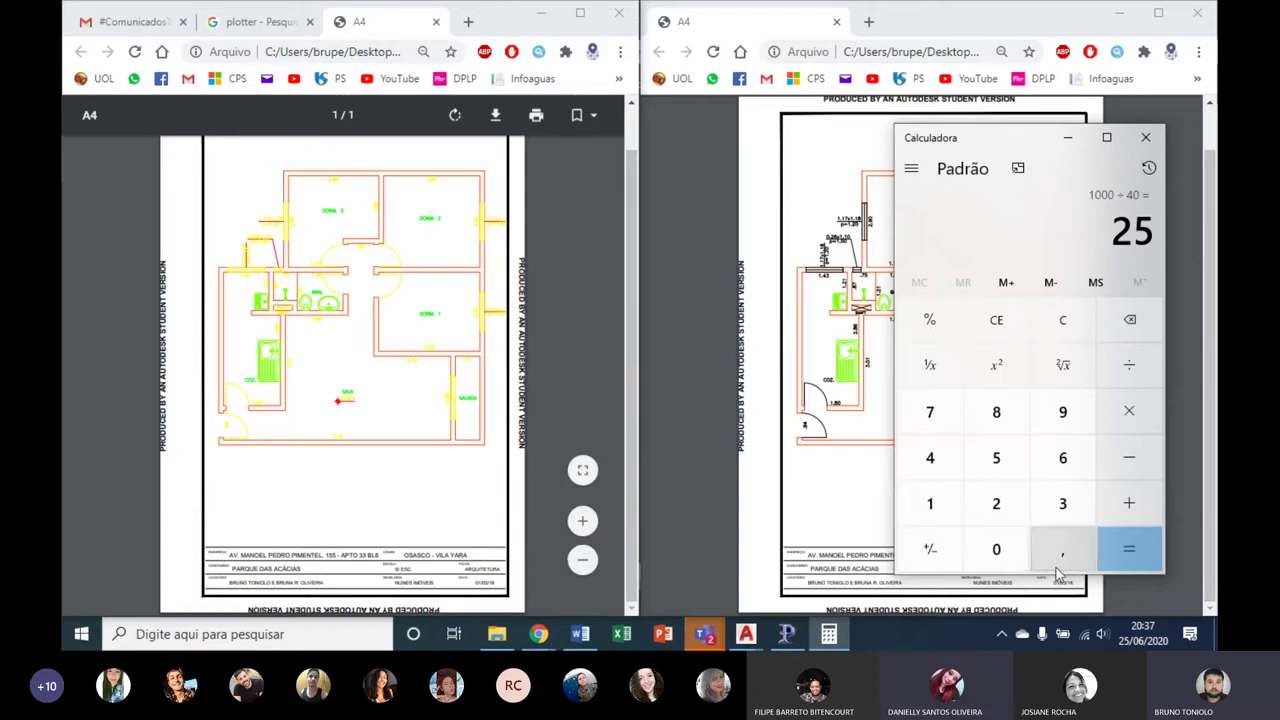
left_click(1104, 633)
left_click(1104, 633)
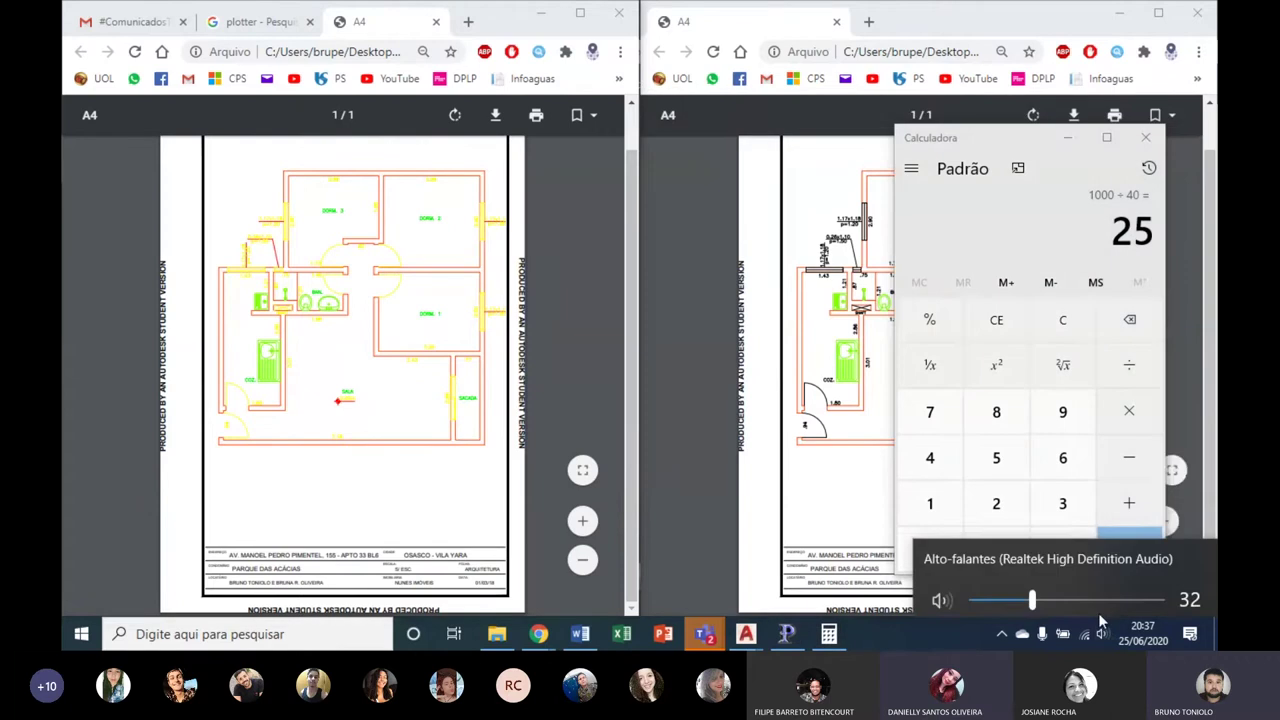
left_click_drag(1092, 593, 1067, 593)
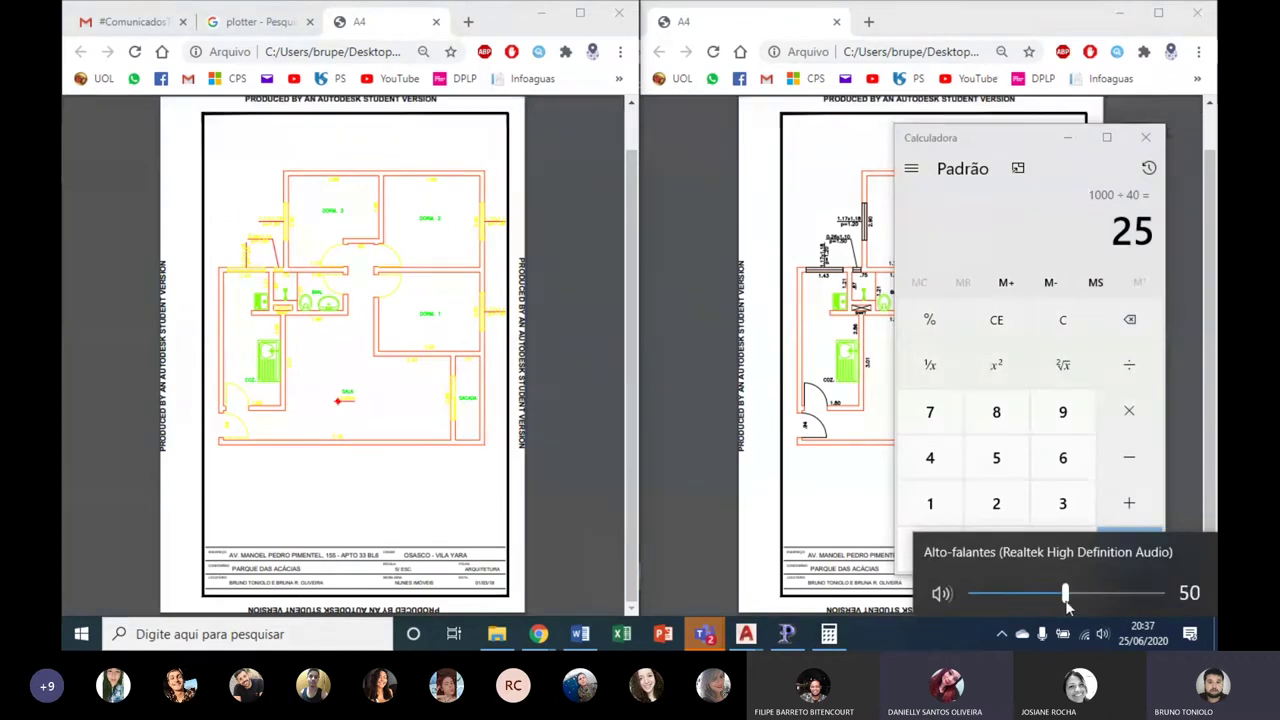
left_click(512, 594)
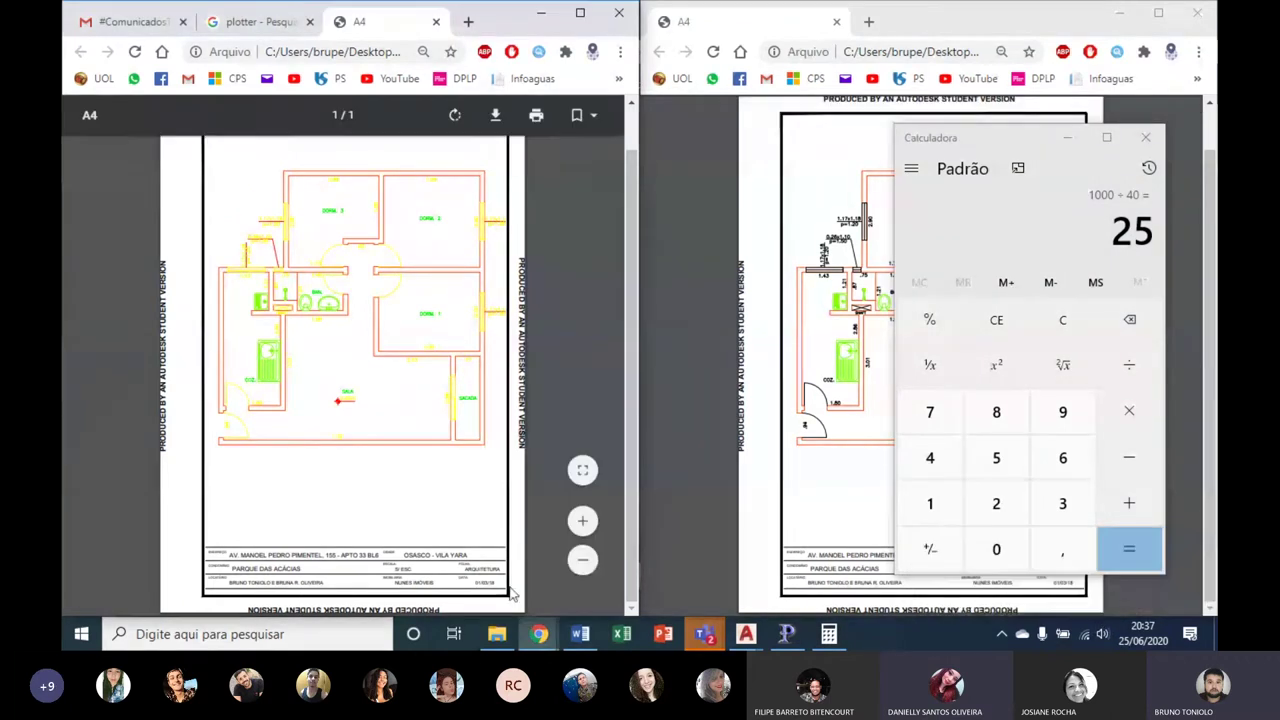
Step: Maximize the browser showing the A4 plan PDF, then switch back to Template_KK
left_click(785, 636)
left_click(785, 636)
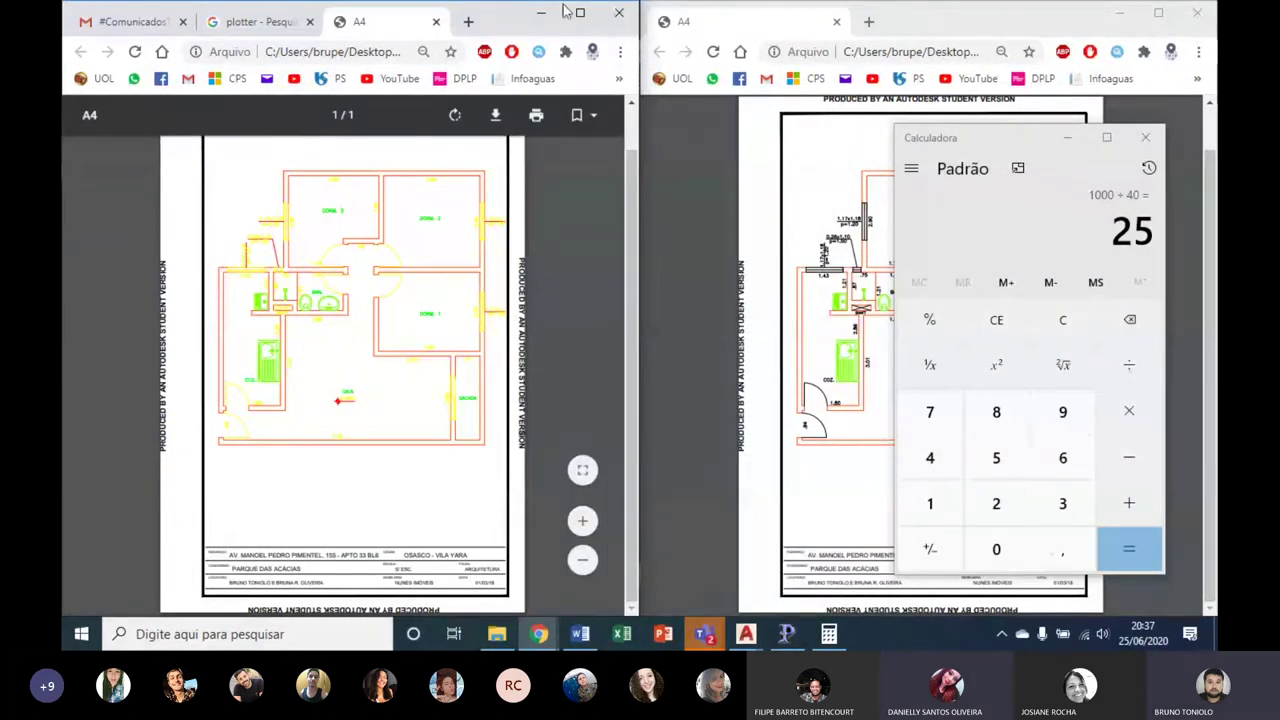
left_click(579, 13)
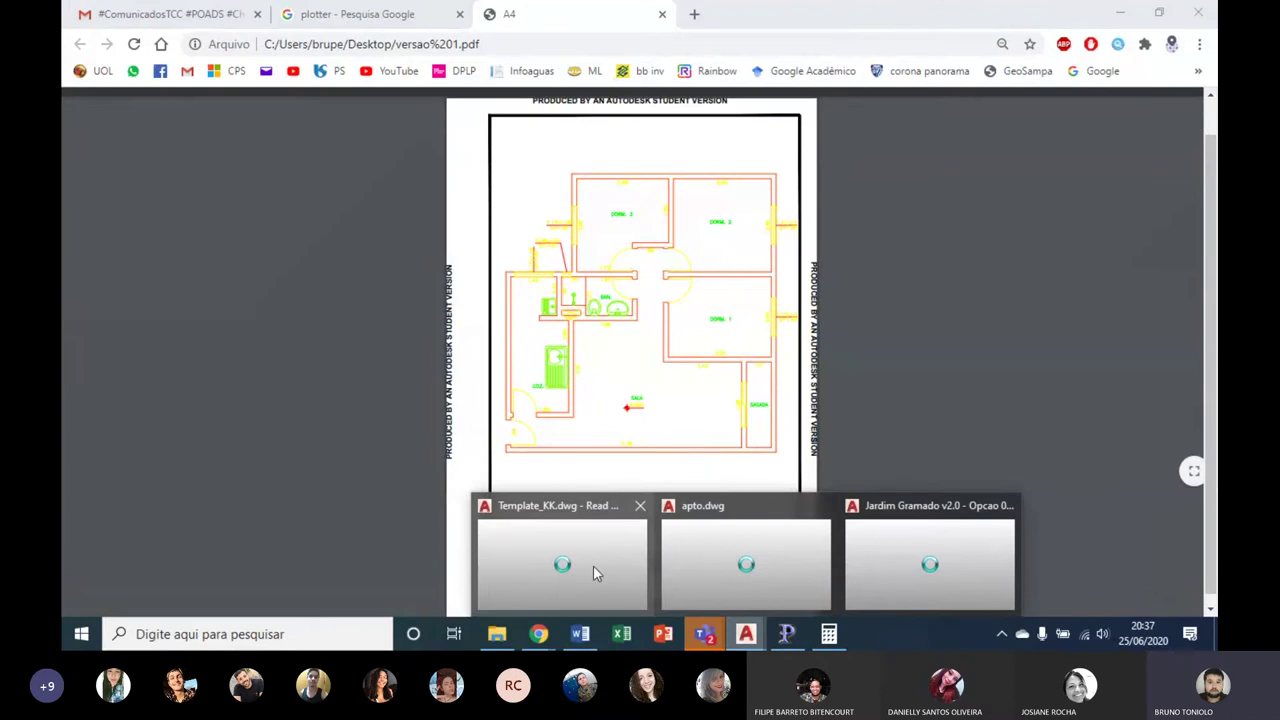
mouse_move(746, 634)
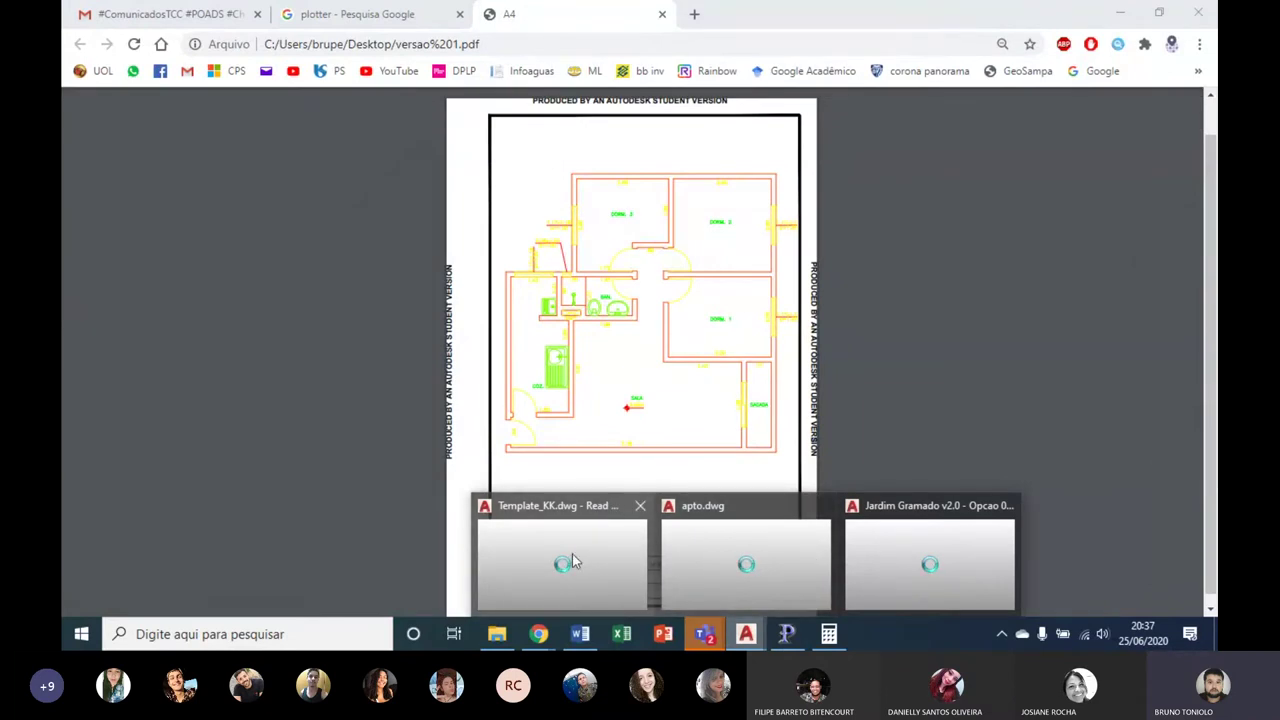
left_click(573, 562)
Step: Zoom in on Corte A's ESCALA 1:200 label, then zoom out to the whole Folhas ABNT sheet
scroll(456, 216, "down", 3)
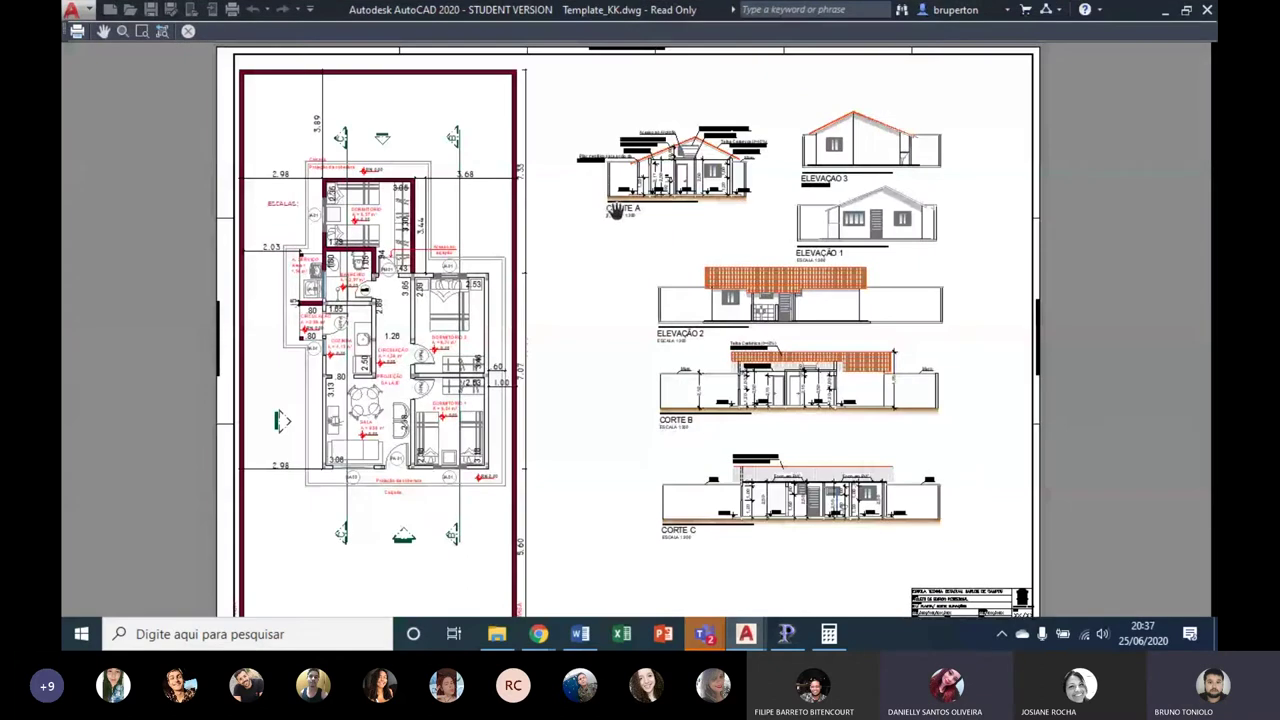
scroll(615, 210, "up", 2)
scroll(615, 210, "down", 2)
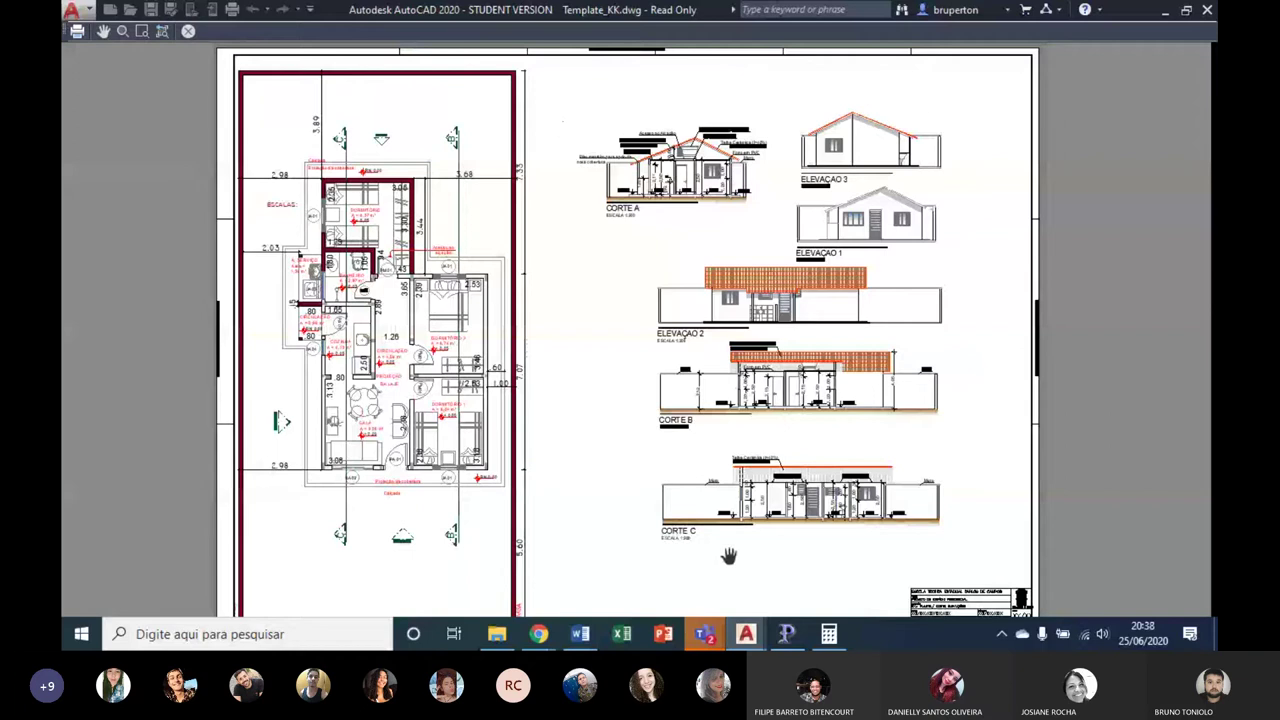
scroll(728, 556, "up", 2)
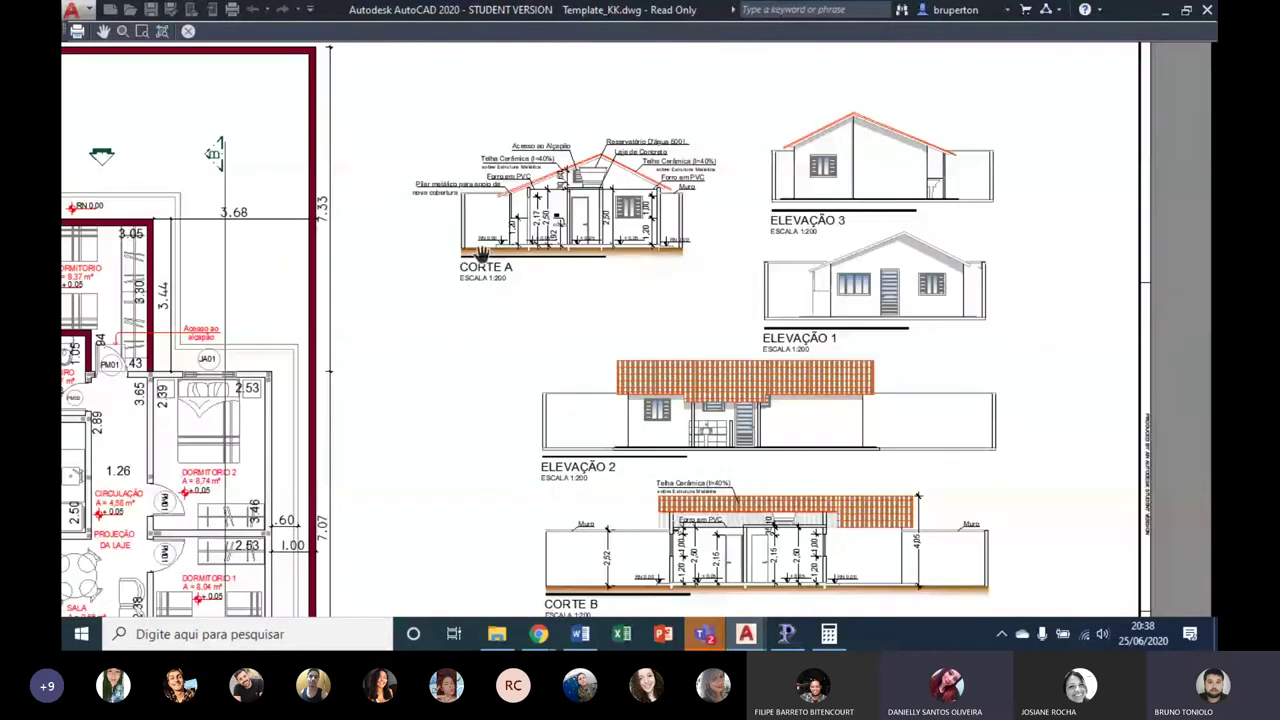
scroll(557, 242, "up", 3)
scroll(595, 347, "down", 1)
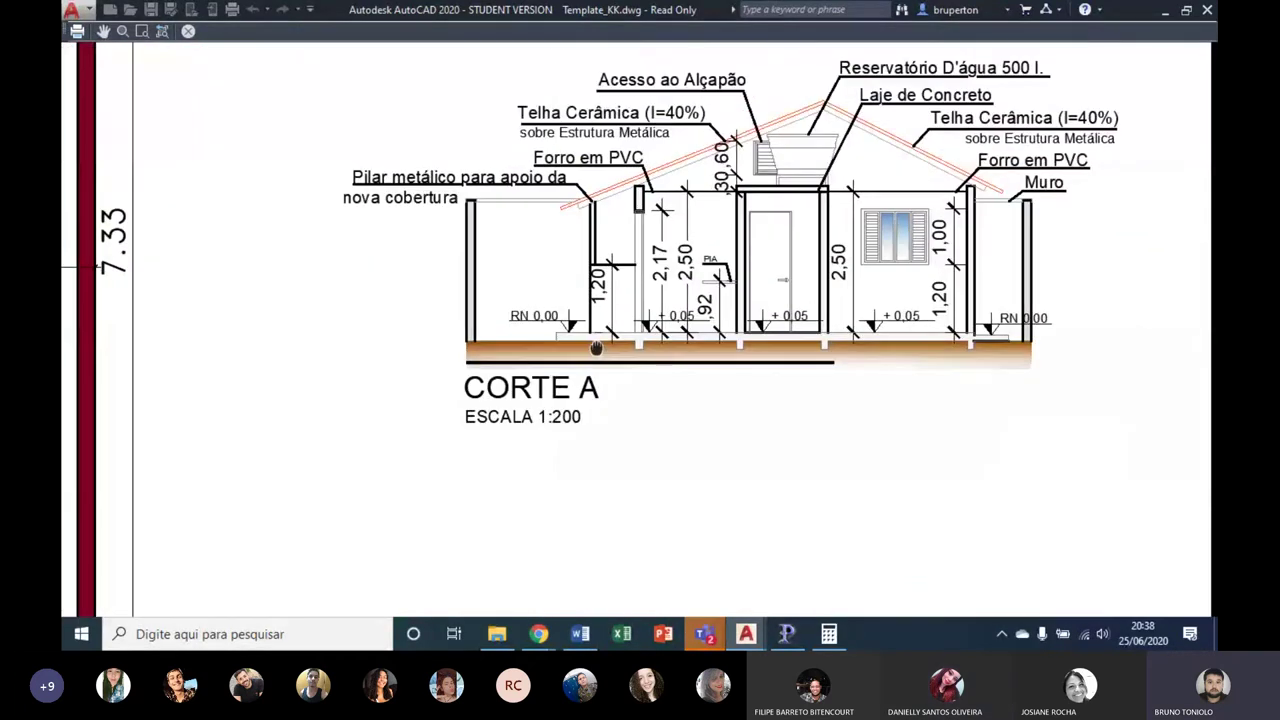
middle_click_drag(595, 347, 595, 365)
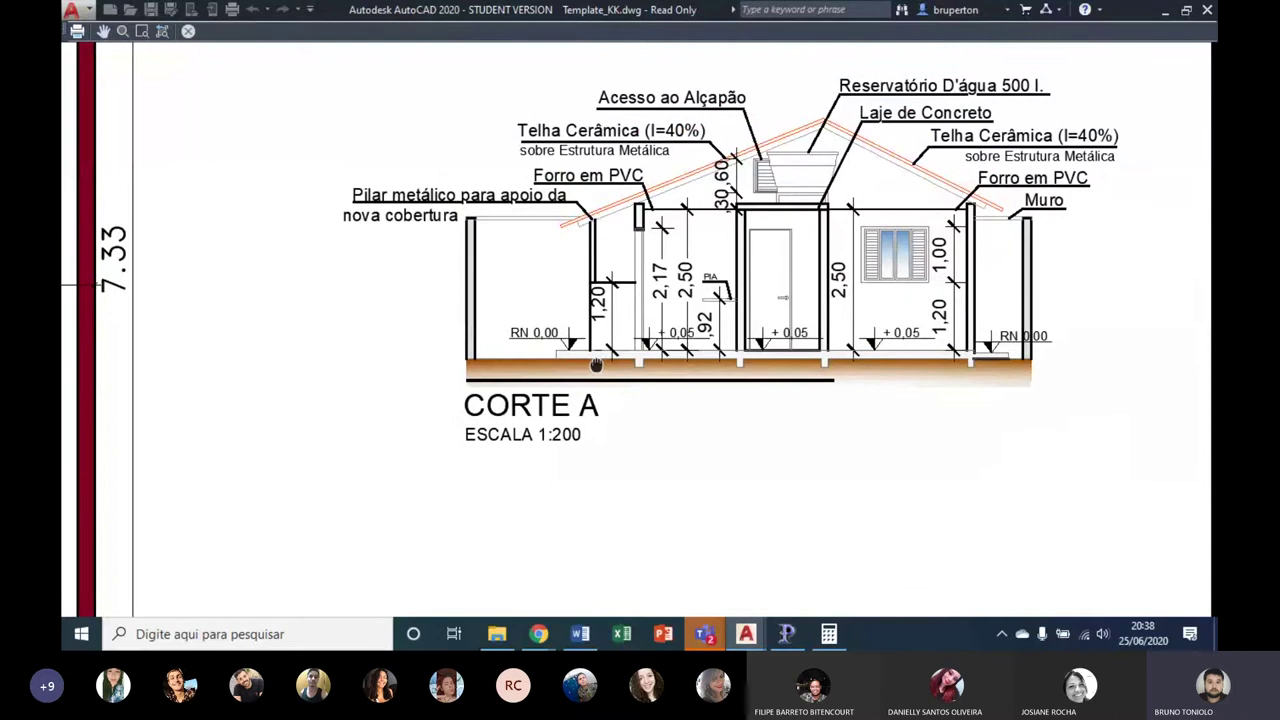
double_click(595, 365)
key("ctrl+0")
Step: Restore the interface, activate the sections viewport (scale 40.000001), and bring up Calculator
key("Escape")
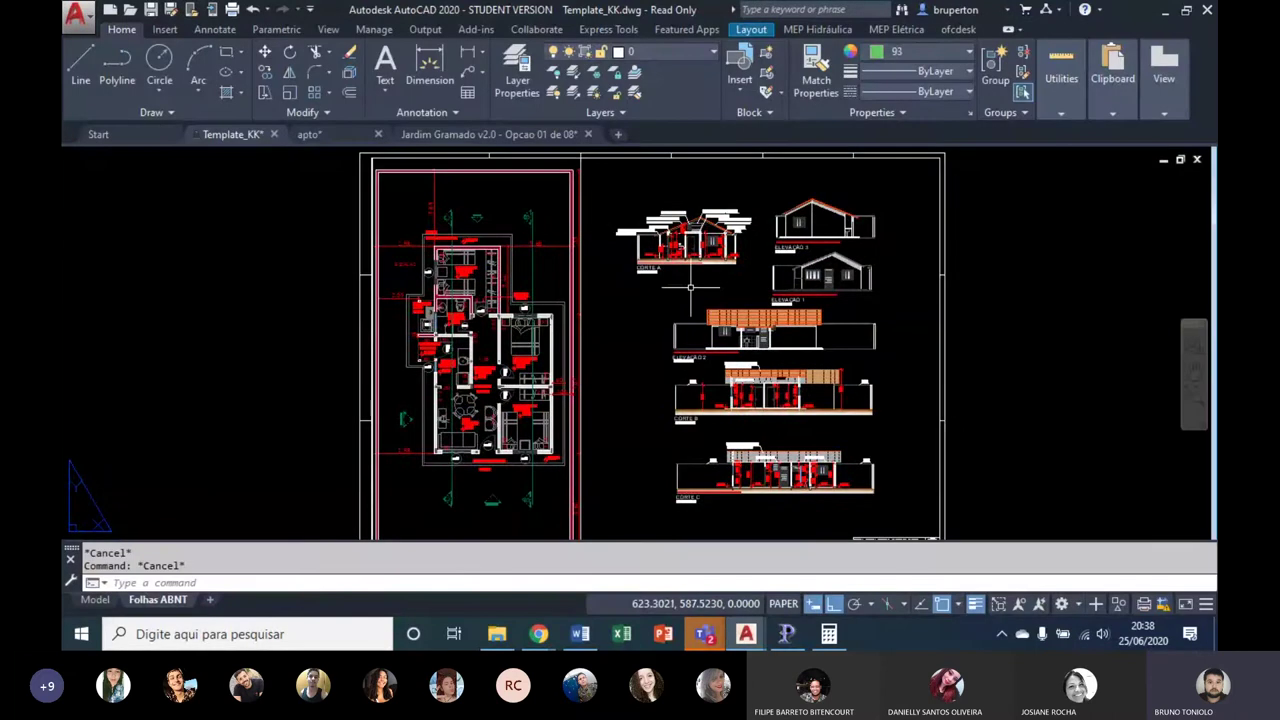
double_click(689, 287)
middle_click_drag(814, 358, 720, 330)
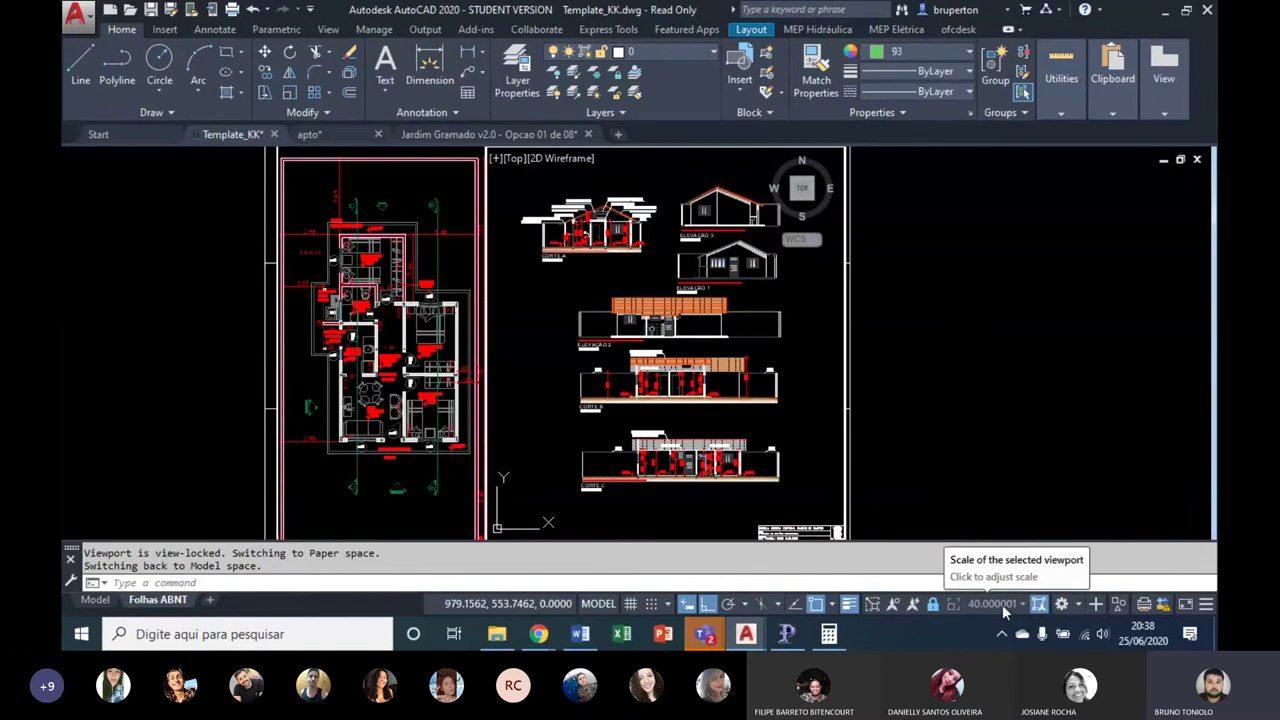
left_click(829, 633)
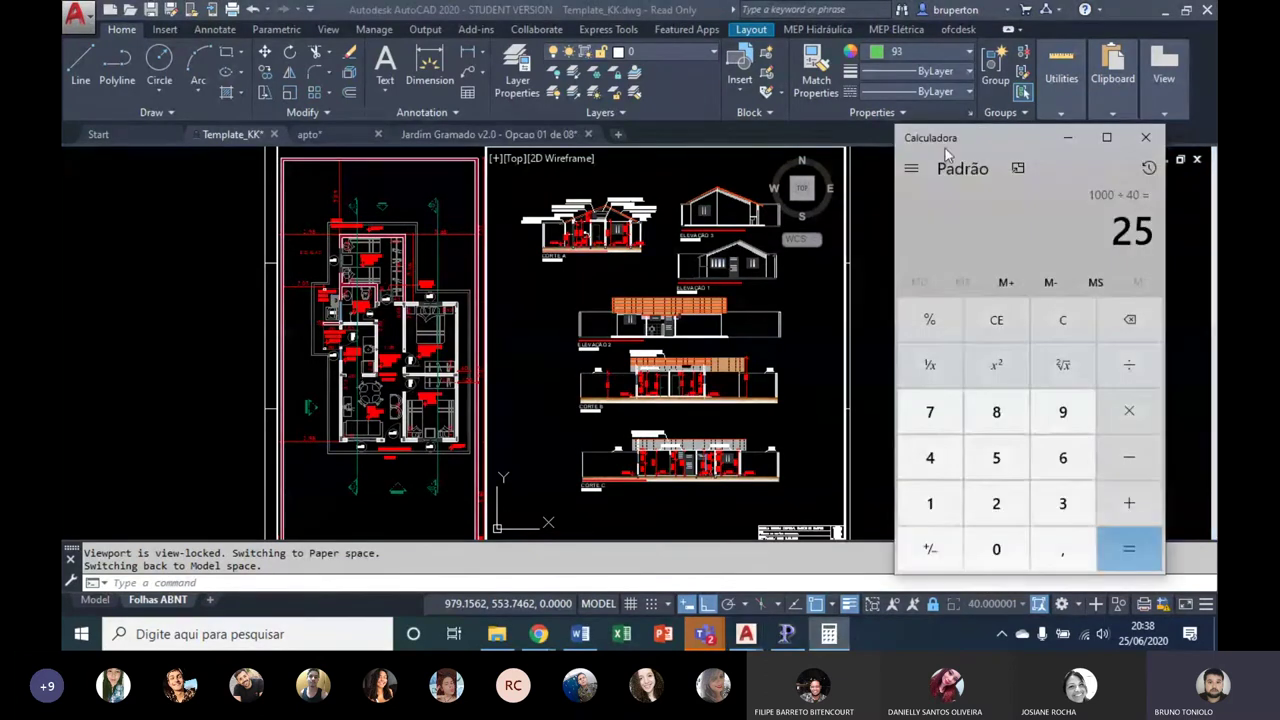
Step: Calculate 1000 ÷ 40 in Calculator to get the scale factor 25
left_click_drag(942, 140, 467, 98)
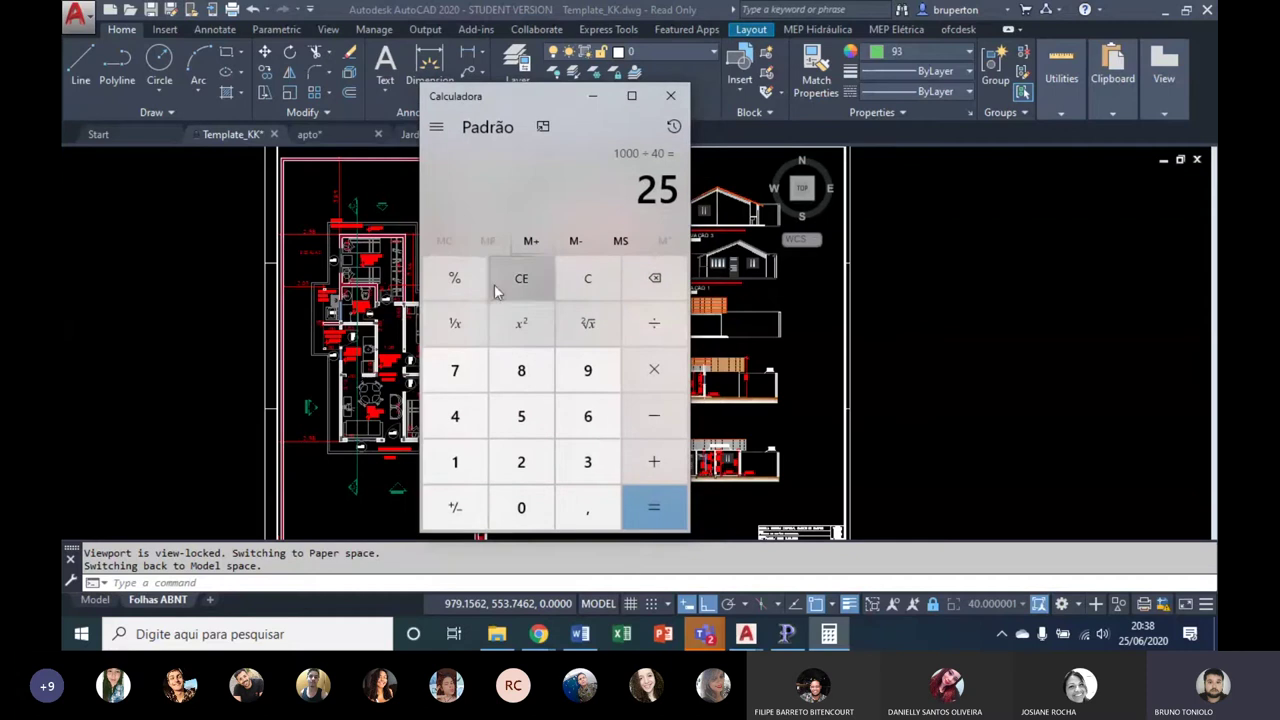
left_click(524, 272)
type("1000 ÷ ")
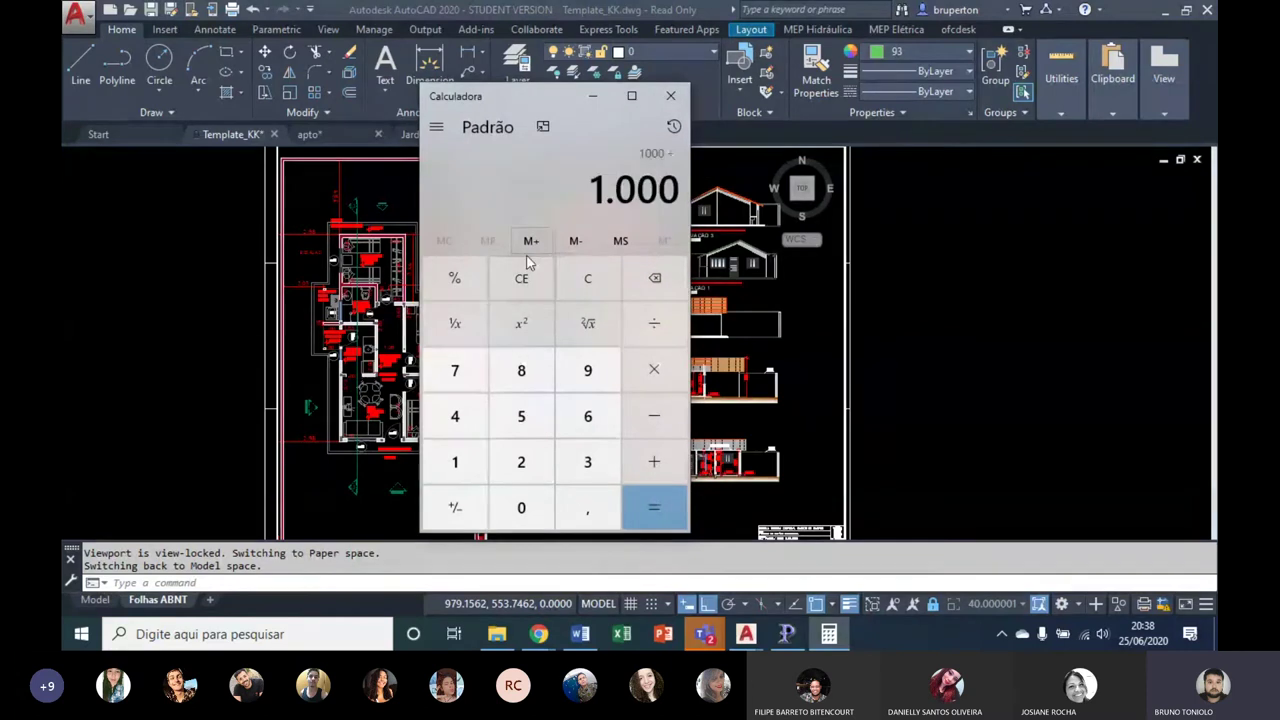
type("2")
key("BackSpace")
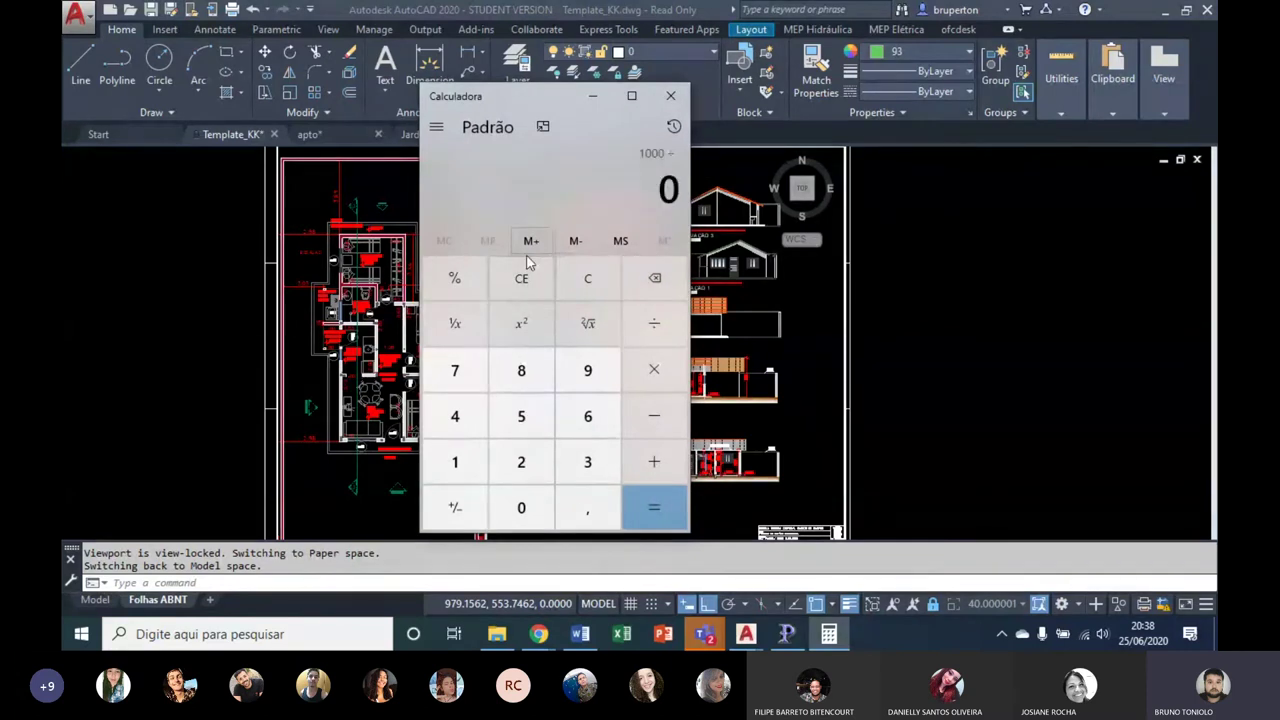
type("40")
key("Return")
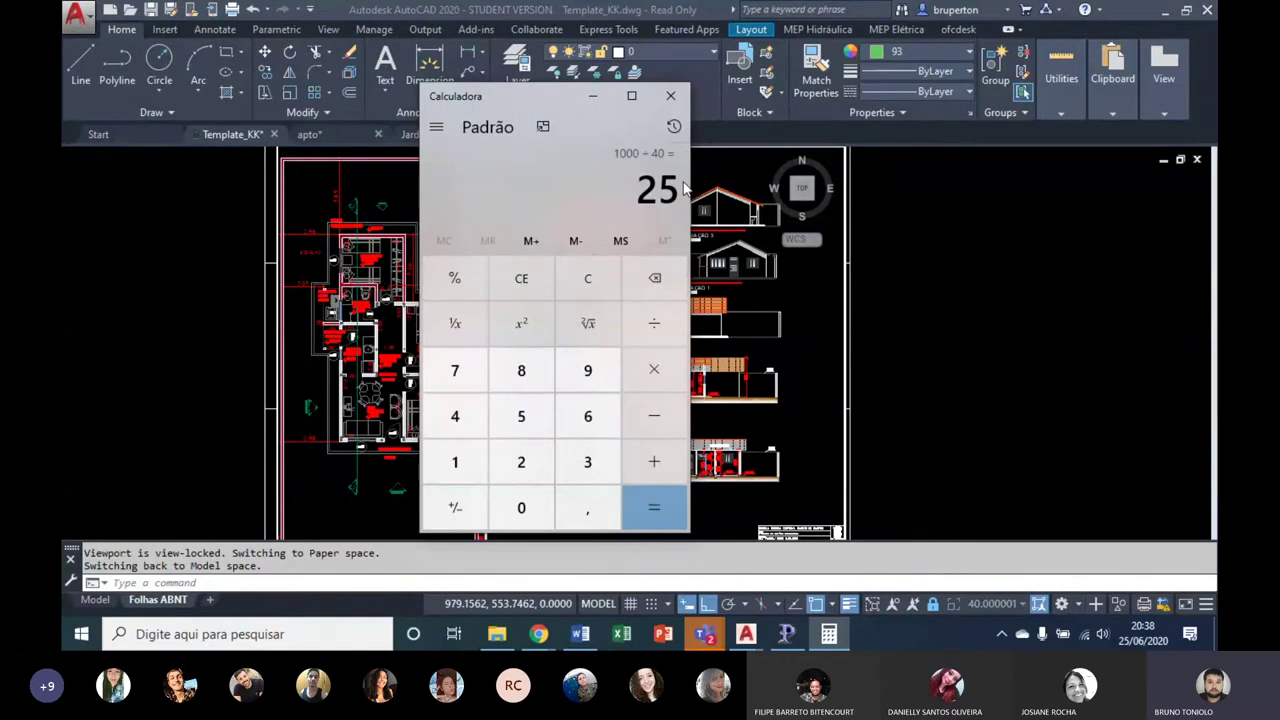
Step: Move and briefly hide the Calculator, then recompute 1000 ÷ 40 from a cleared display
left_click_drag(505, 97, 765, 90)
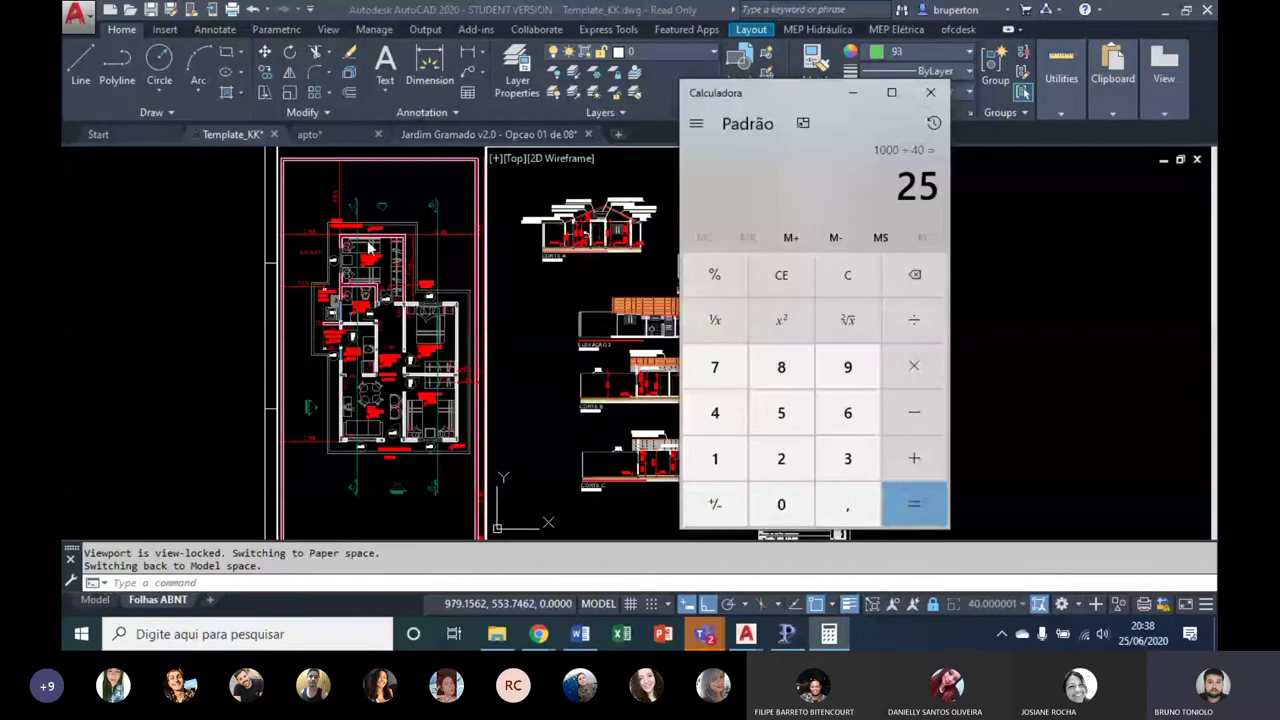
left_click(853, 89)
left_click(829, 634)
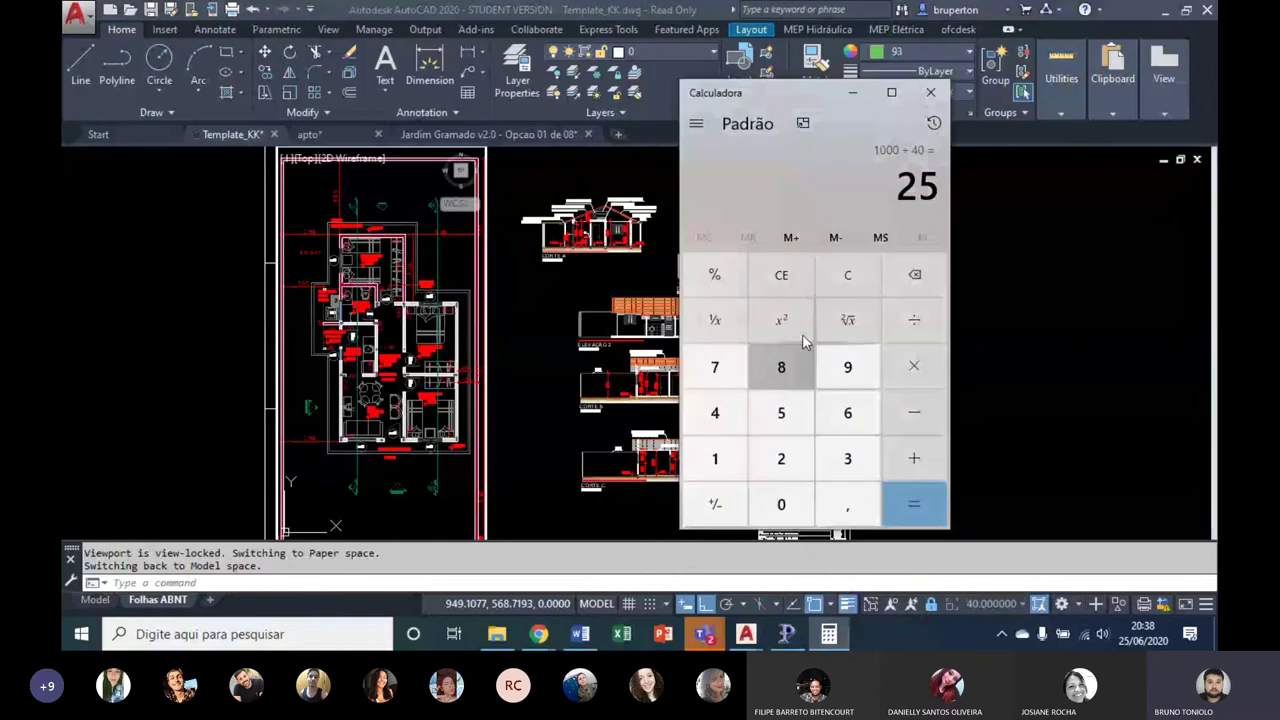
left_click(782, 288)
type("10")
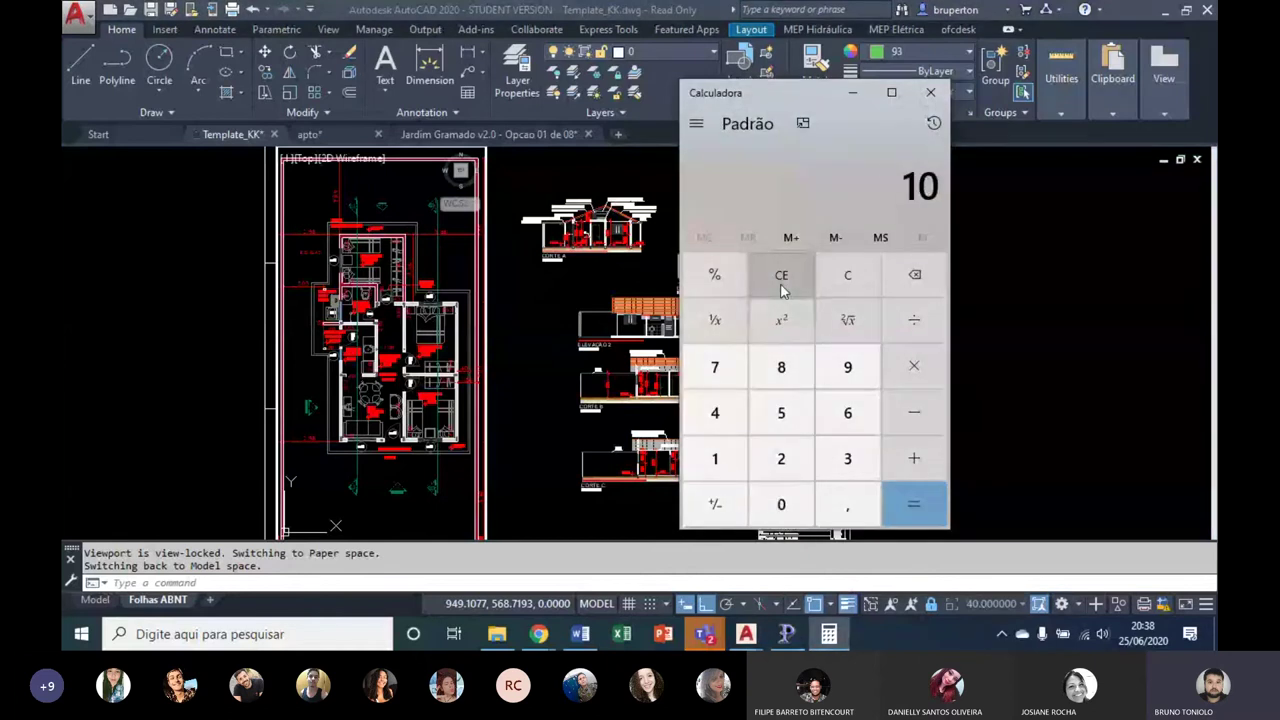
type("00-40")
key("Return")
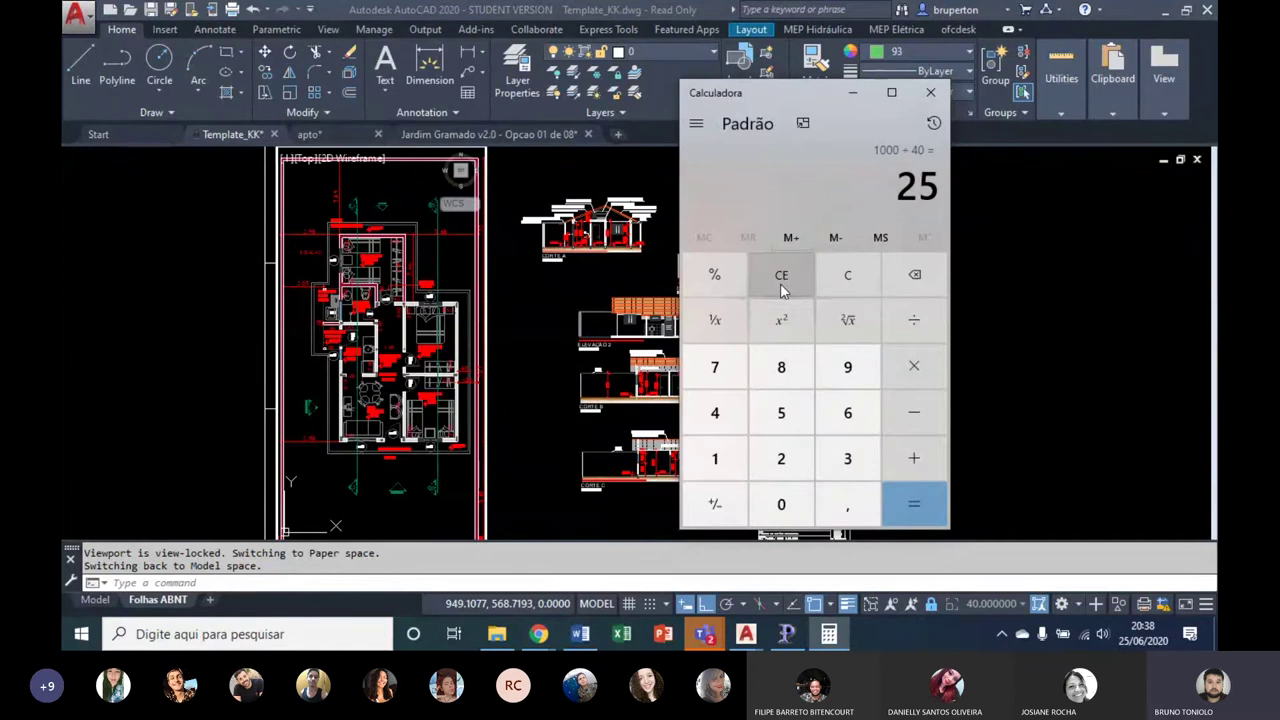
Step: Return to AutoCAD, zoom around the layout viewports, and start then cancel an EXPLODE (X)
left_click(598, 291)
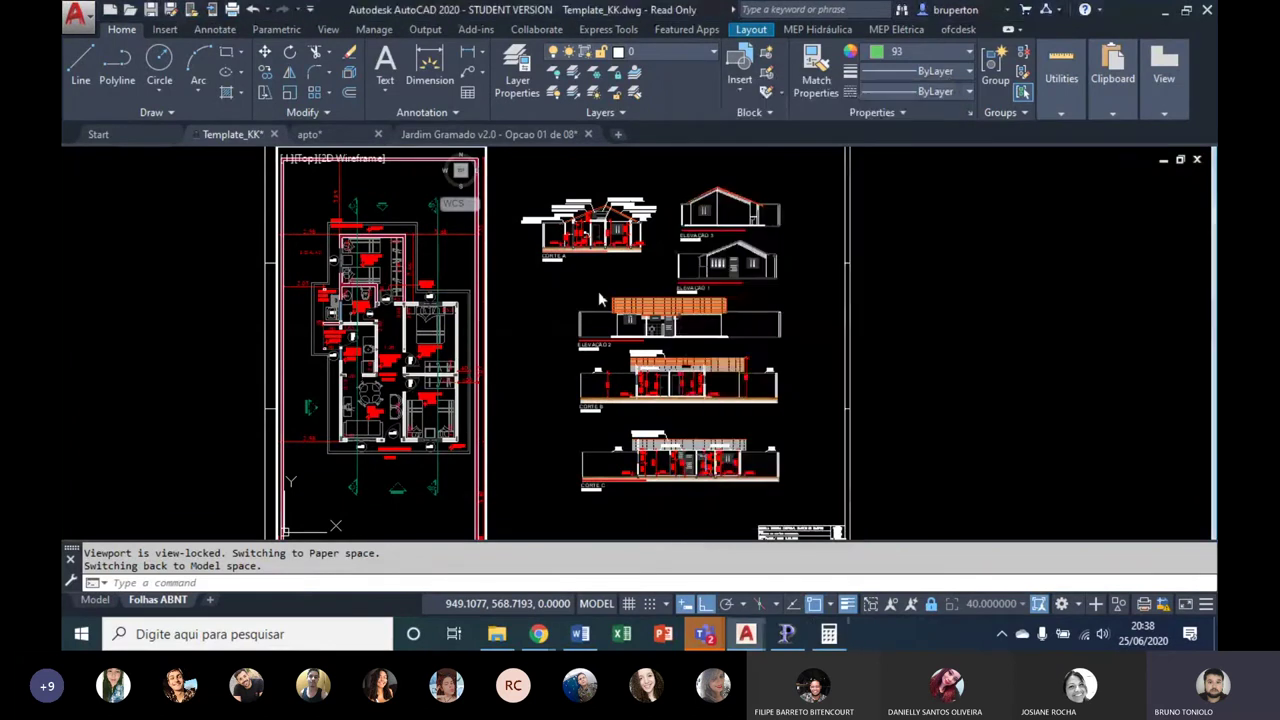
scroll(598, 291, "up", 2)
scroll(566, 250, "up", 4)
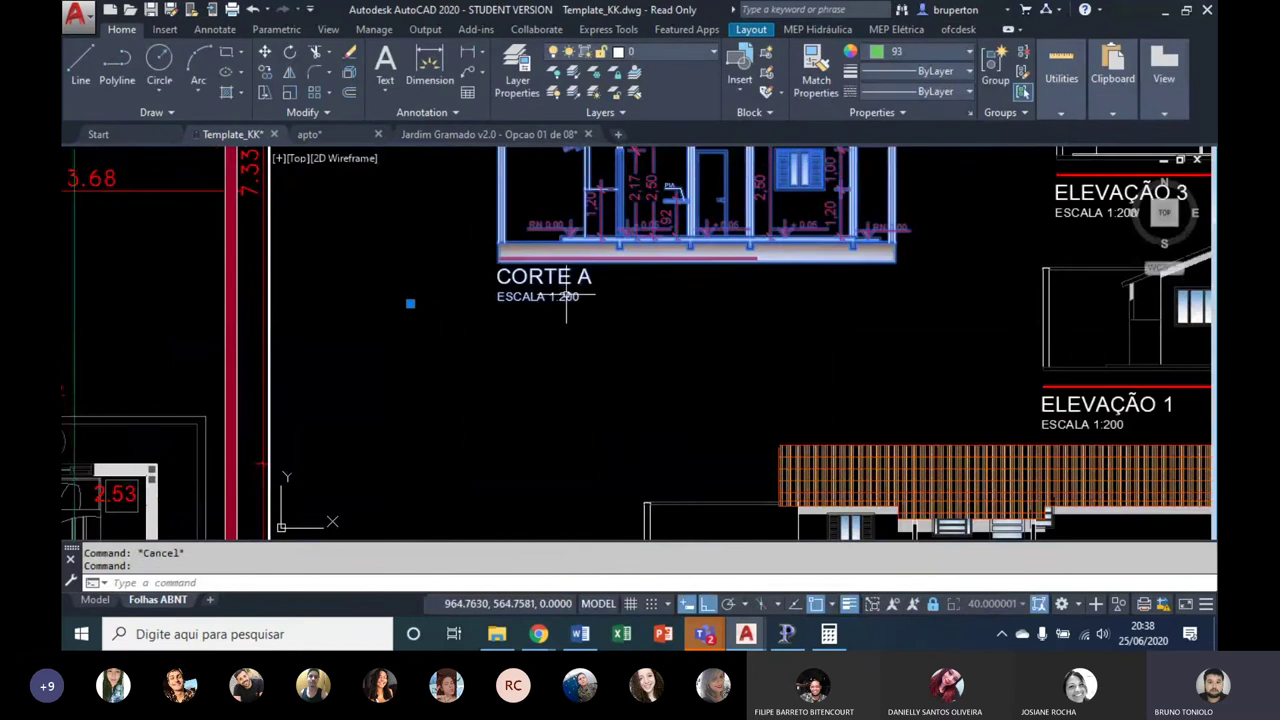
scroll(576, 276, "down", 3)
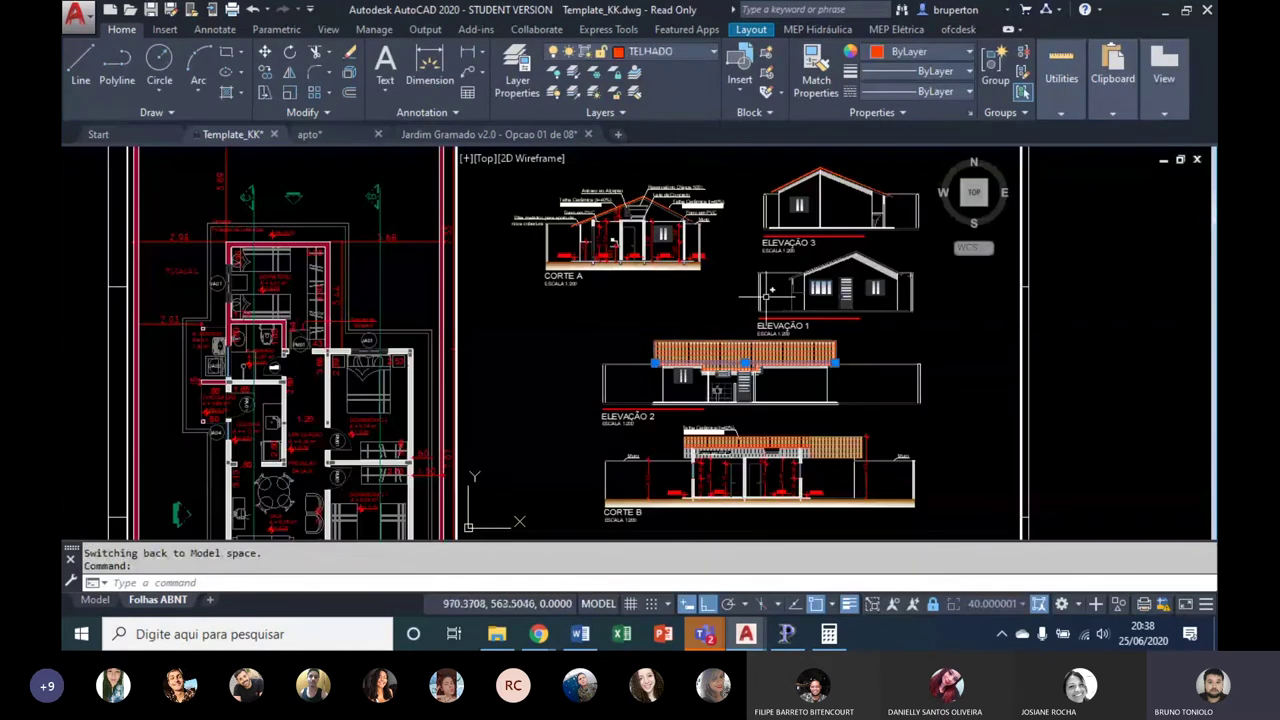
key("Escape")
scroll(765, 270, "up", 1)
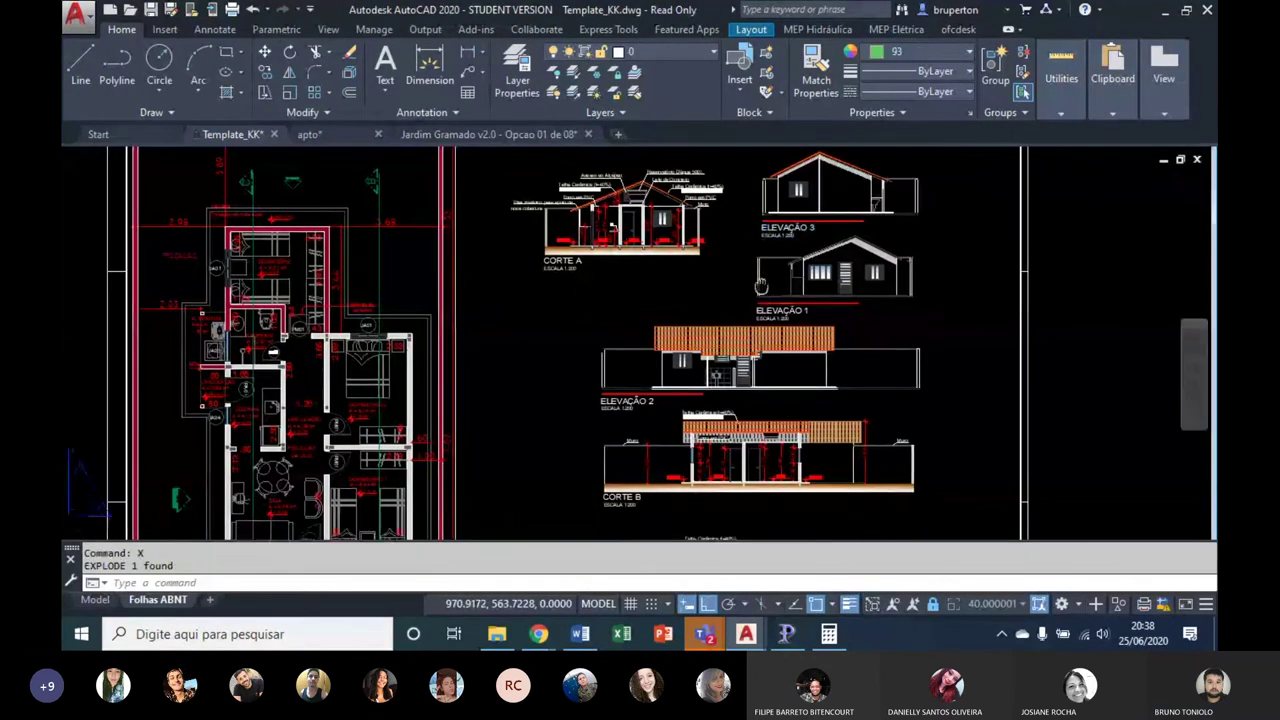
scroll(775, 230, "up", 1)
scroll(790, 183, "up", 1)
scroll(790, 183, "down", 2)
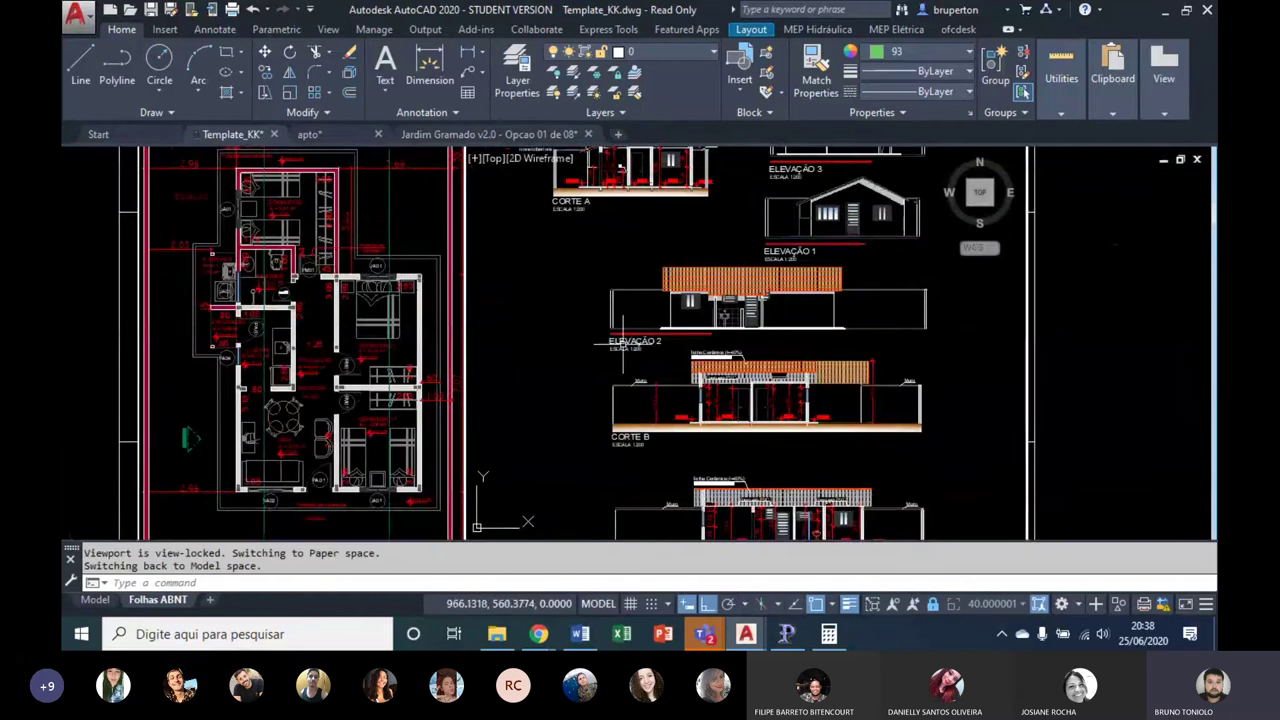
type("x")
key("Return")
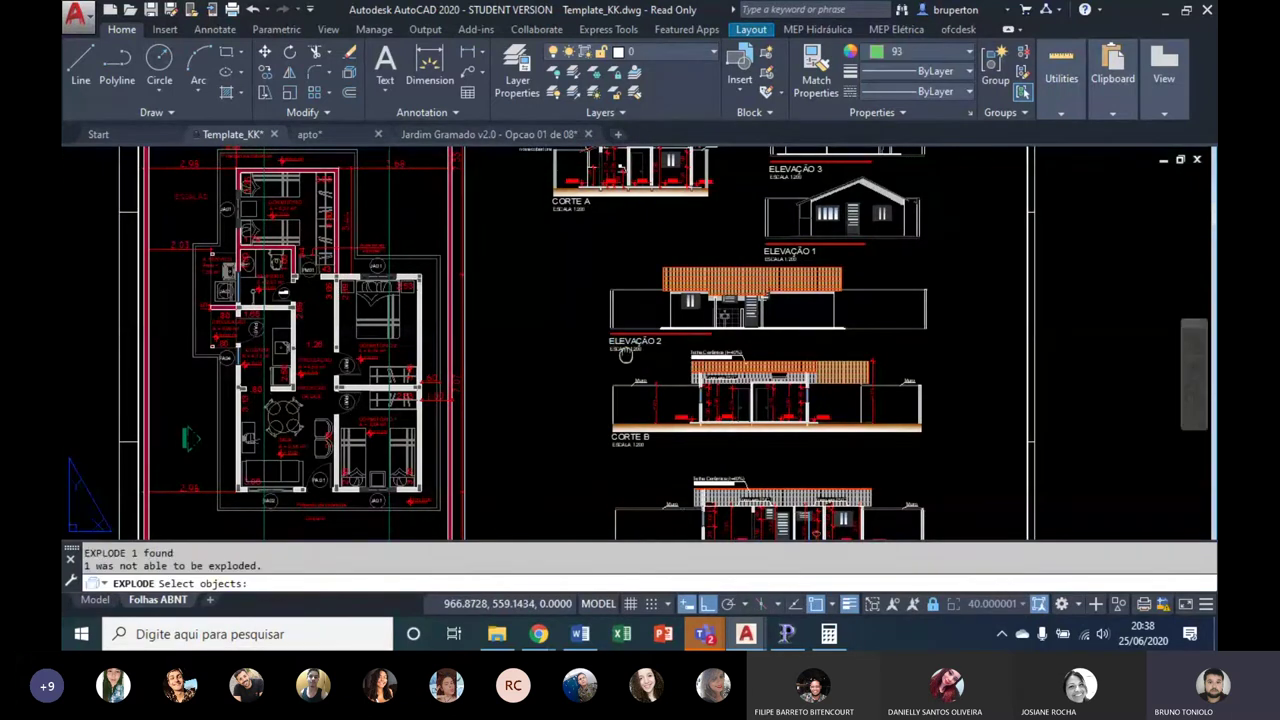
middle_click_drag(641, 377, 613, 296)
key("Escape")
Step: Activate the elevations viewport and pan to CORTE A's ESCALA 1:200 label
double_click(613, 300)
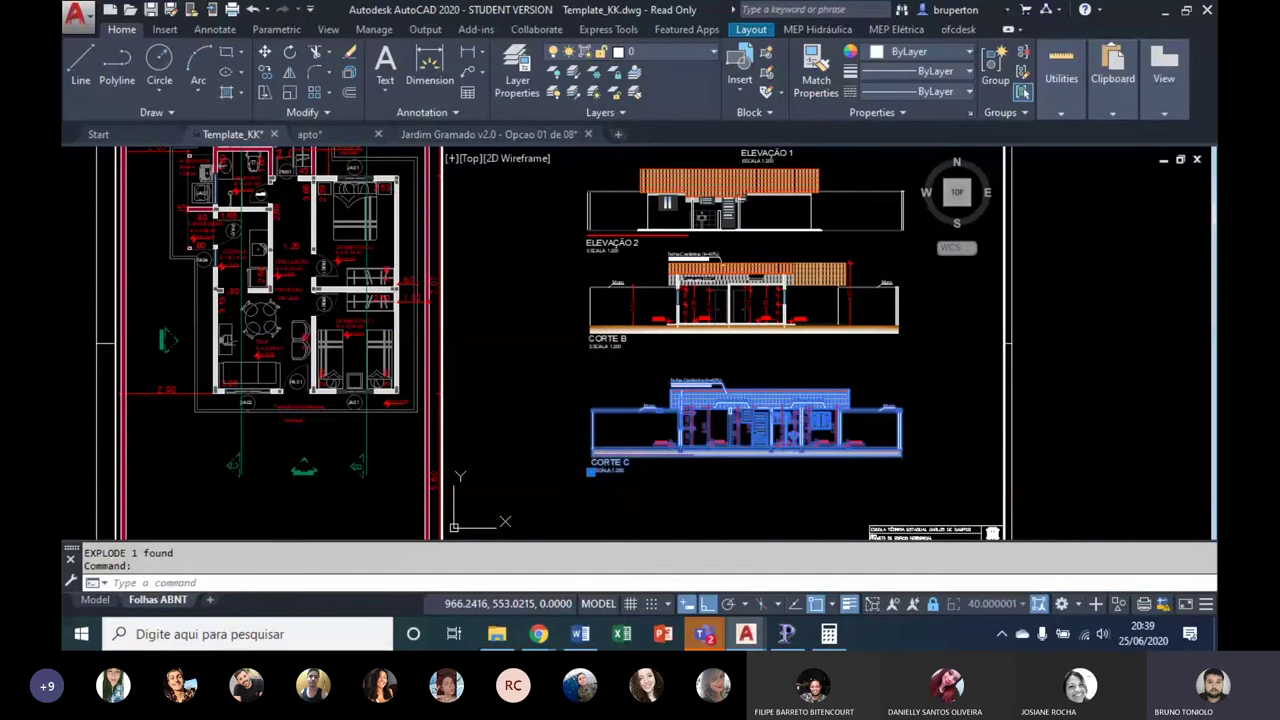
scroll(597, 478, "up", 4)
scroll(605, 467, "up", 2)
scroll(652, 338, "down", 2)
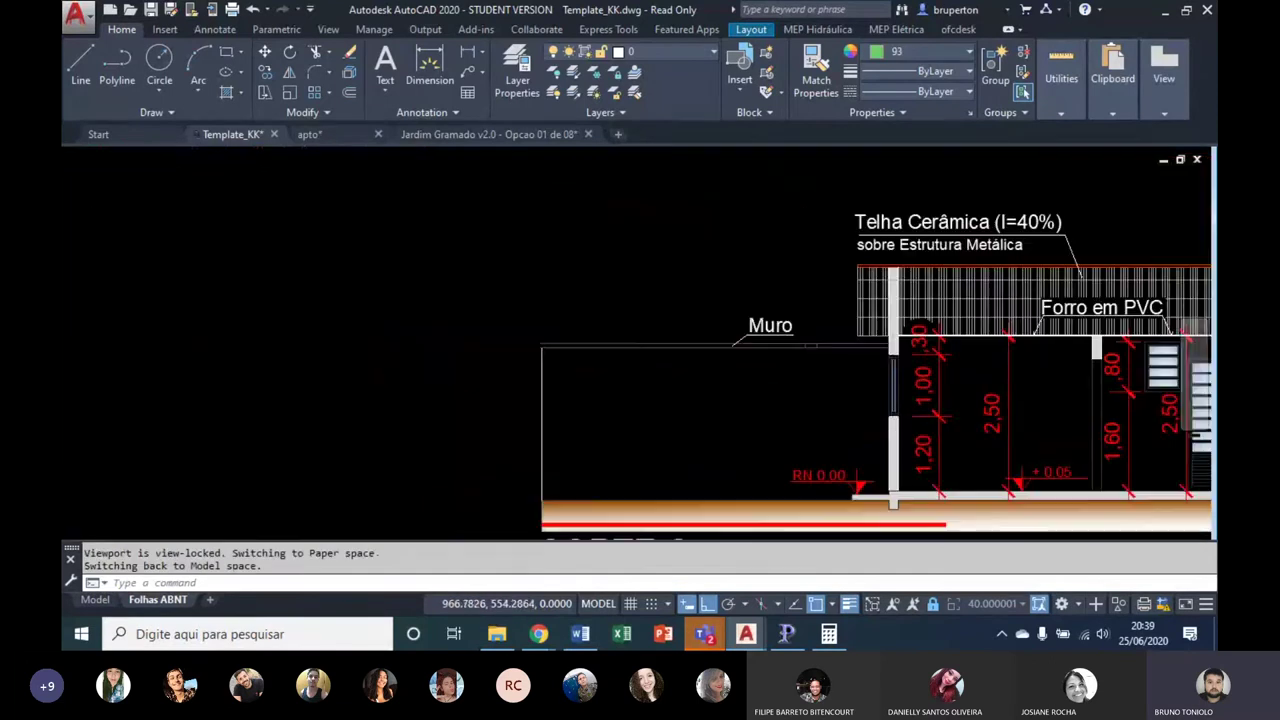
scroll(651, 375, "down", 2)
scroll(635, 417, "down", 2)
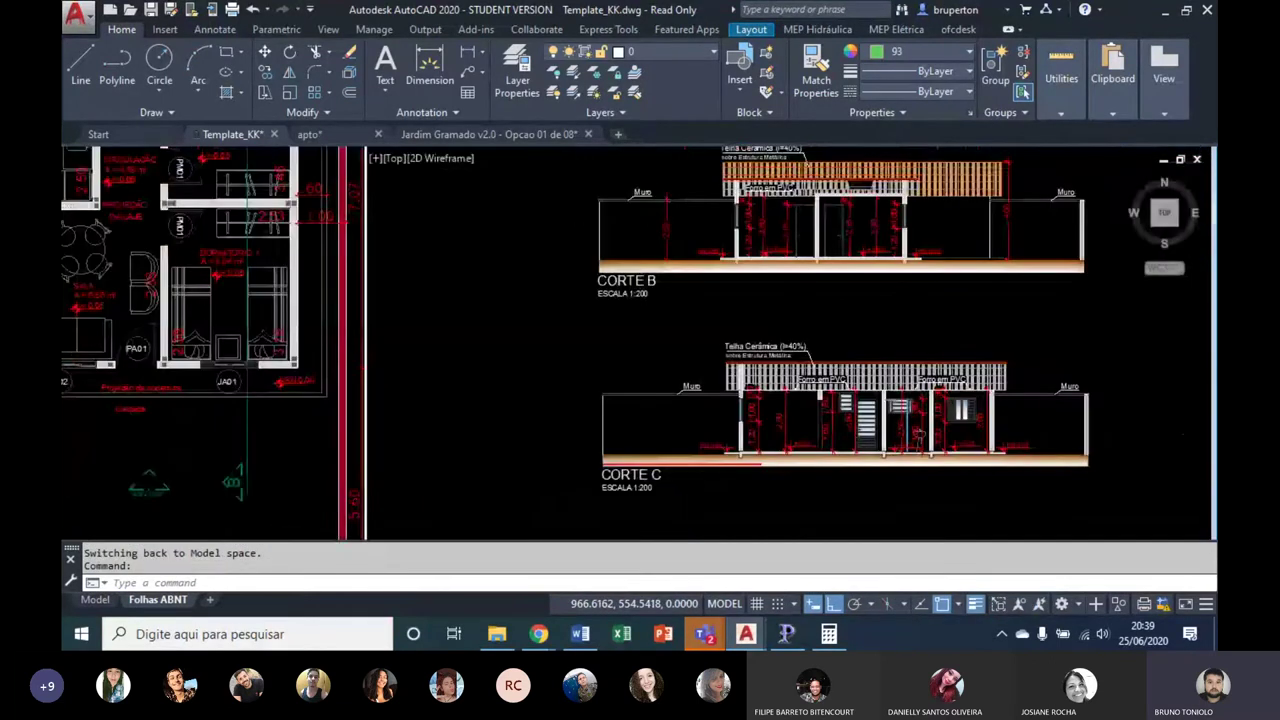
scroll(635, 417, "down", 2)
scroll(635, 417, "down", 2)
scroll(617, 190, "up", 1)
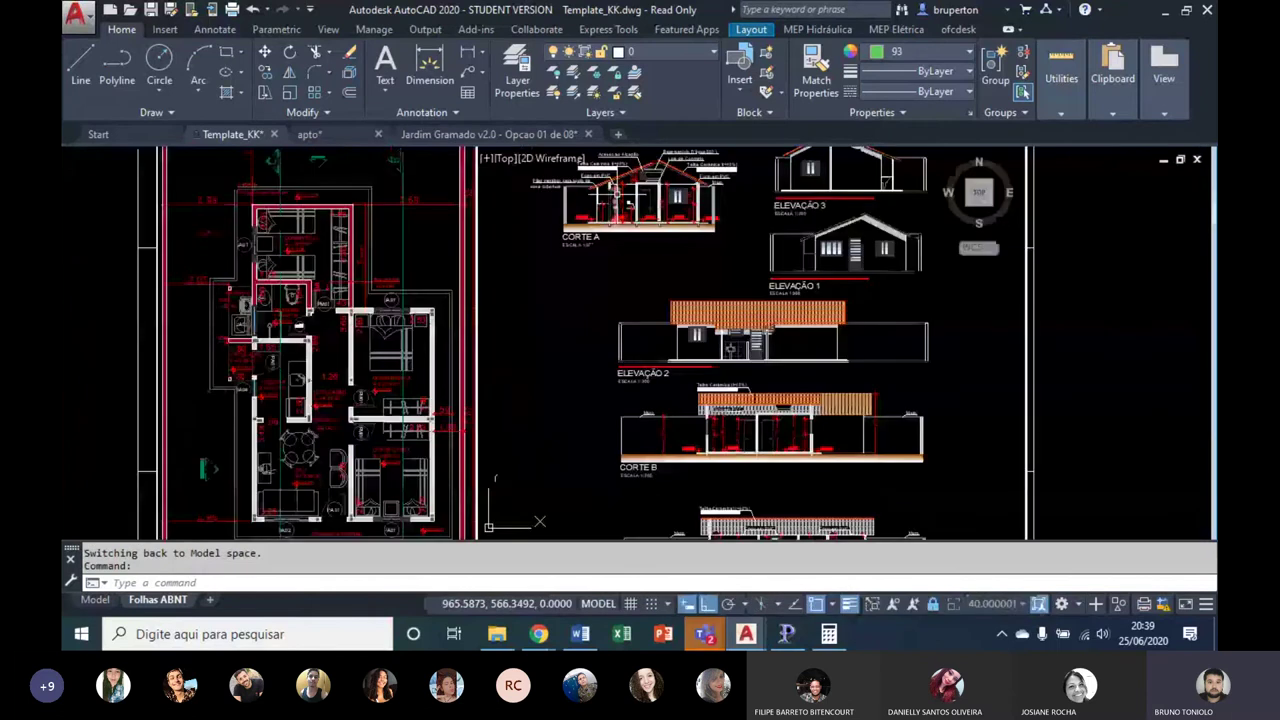
scroll(617, 190, "up", 2)
scroll(617, 190, "up", 2)
mouse_move(594, 350)
middle_mouse_down()
mouse_move(694, 315)
mouse_move(700, 252)
middle_mouse_up()
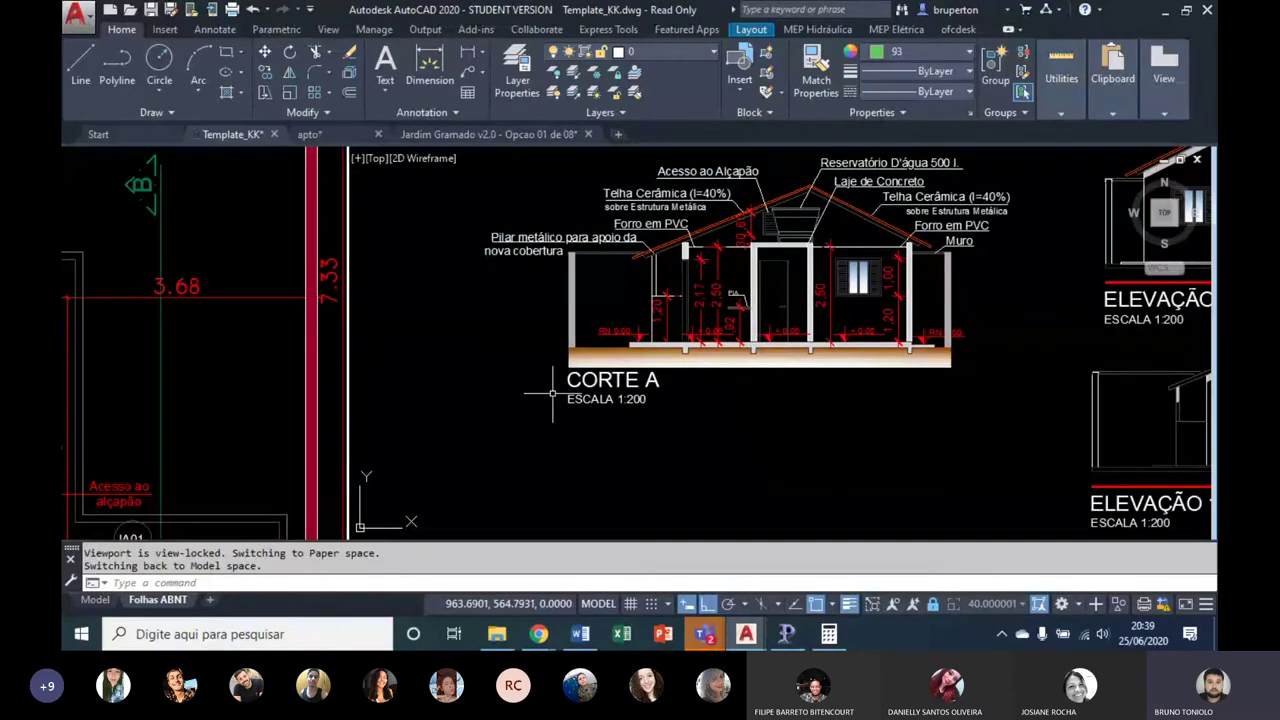
middle_click_drag(854, 408, 844, 380)
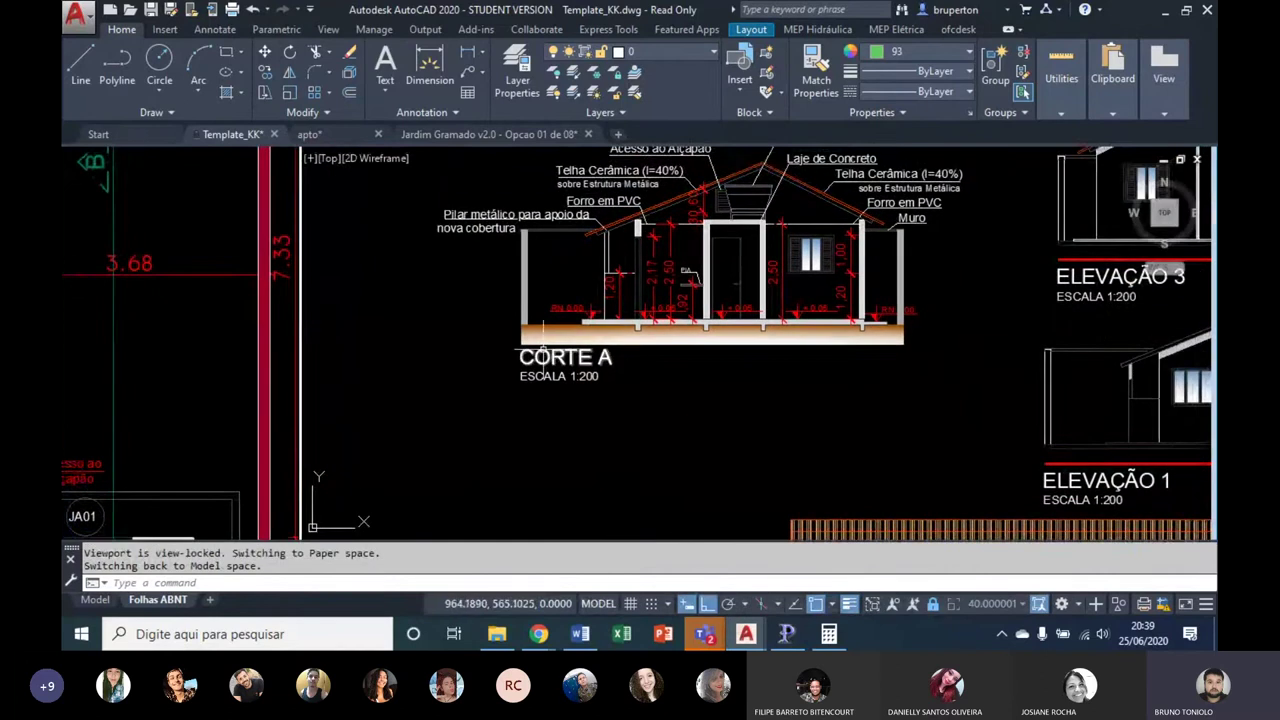
middle_click_drag(614, 360, 614, 290)
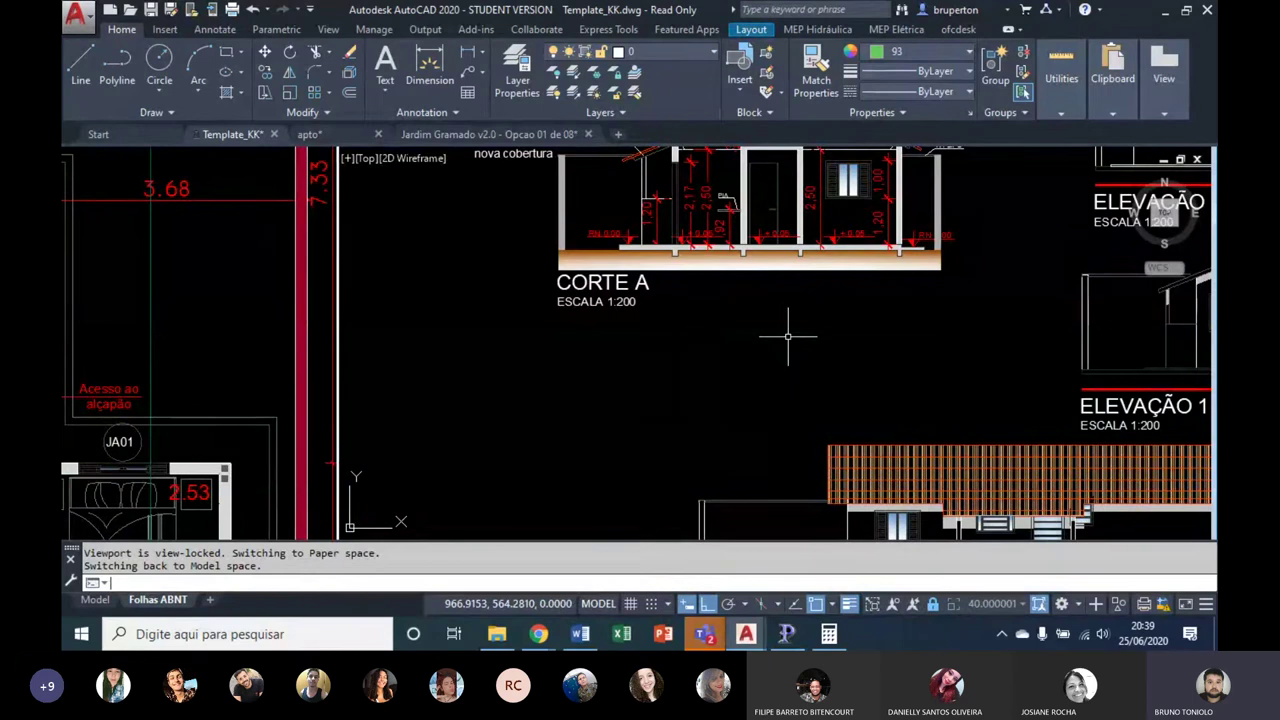
Step: Search the whole drawing for 1:200 with FIND and review the ESCALA 1:200 matches
type("FIND")
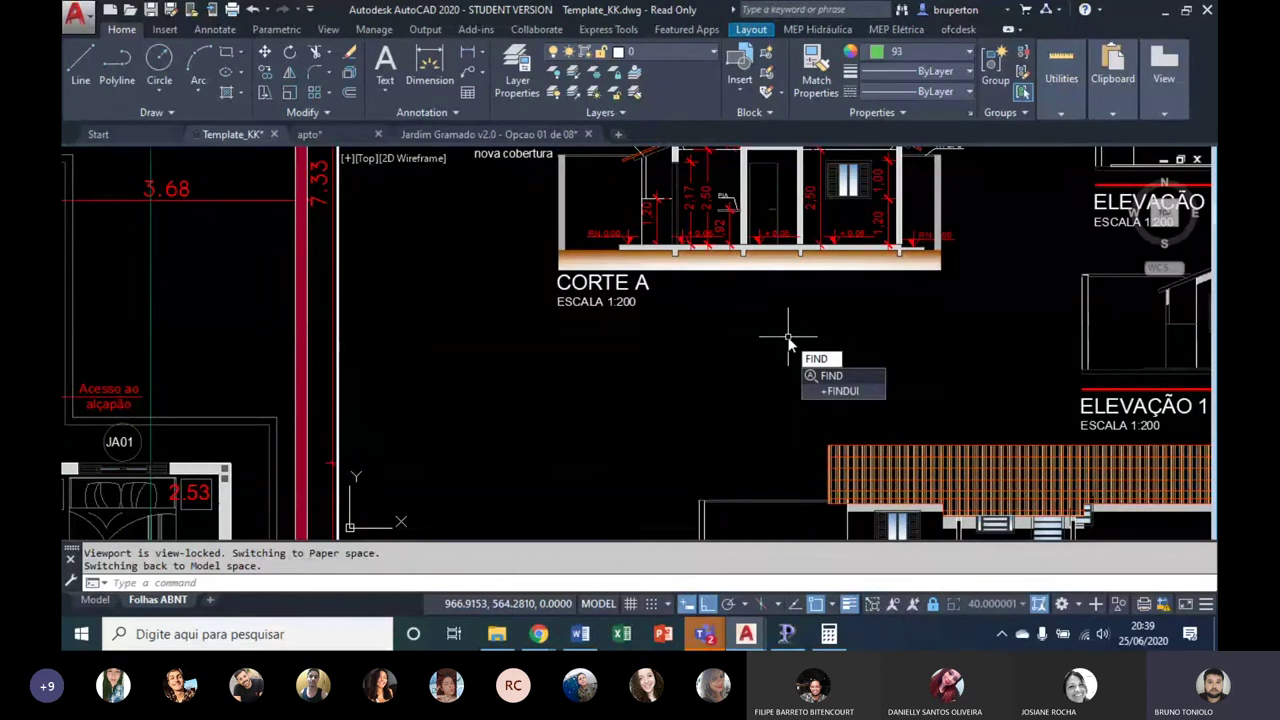
key("Return")
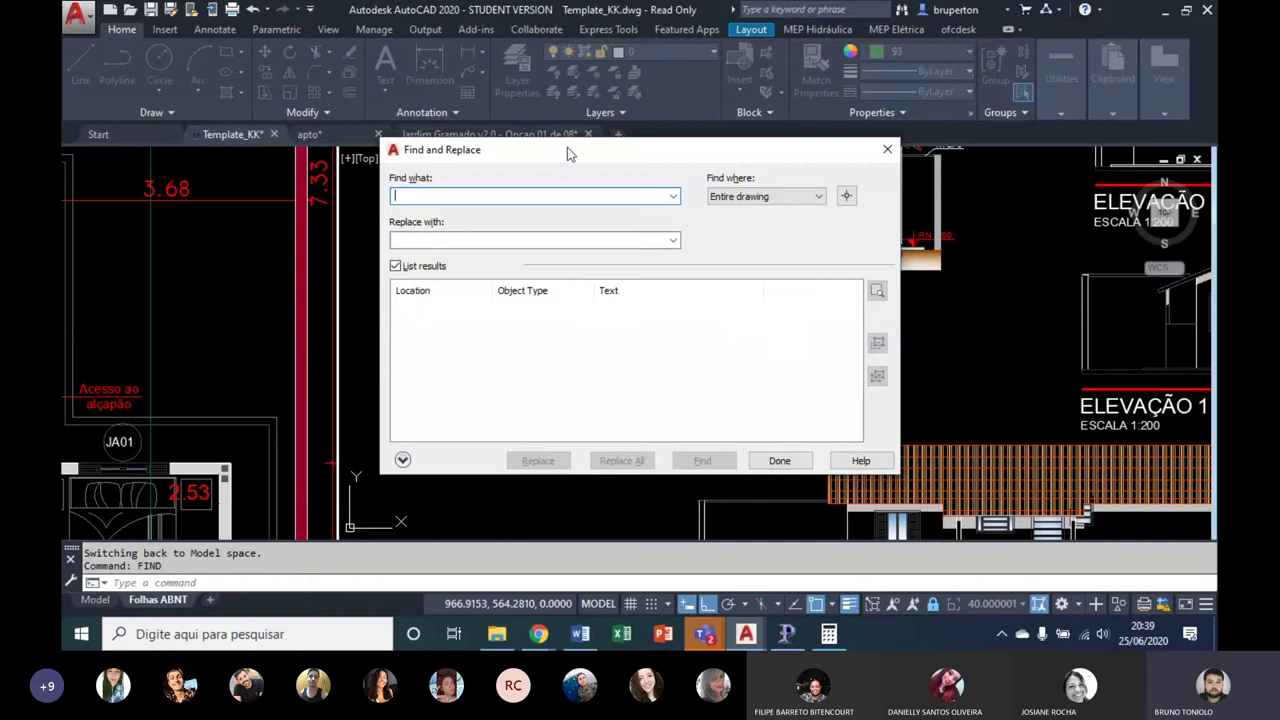
mouse_move(567, 152)
left_mouse_down()
mouse_move(1051, 205)
mouse_move(822, 160)
left_mouse_up()
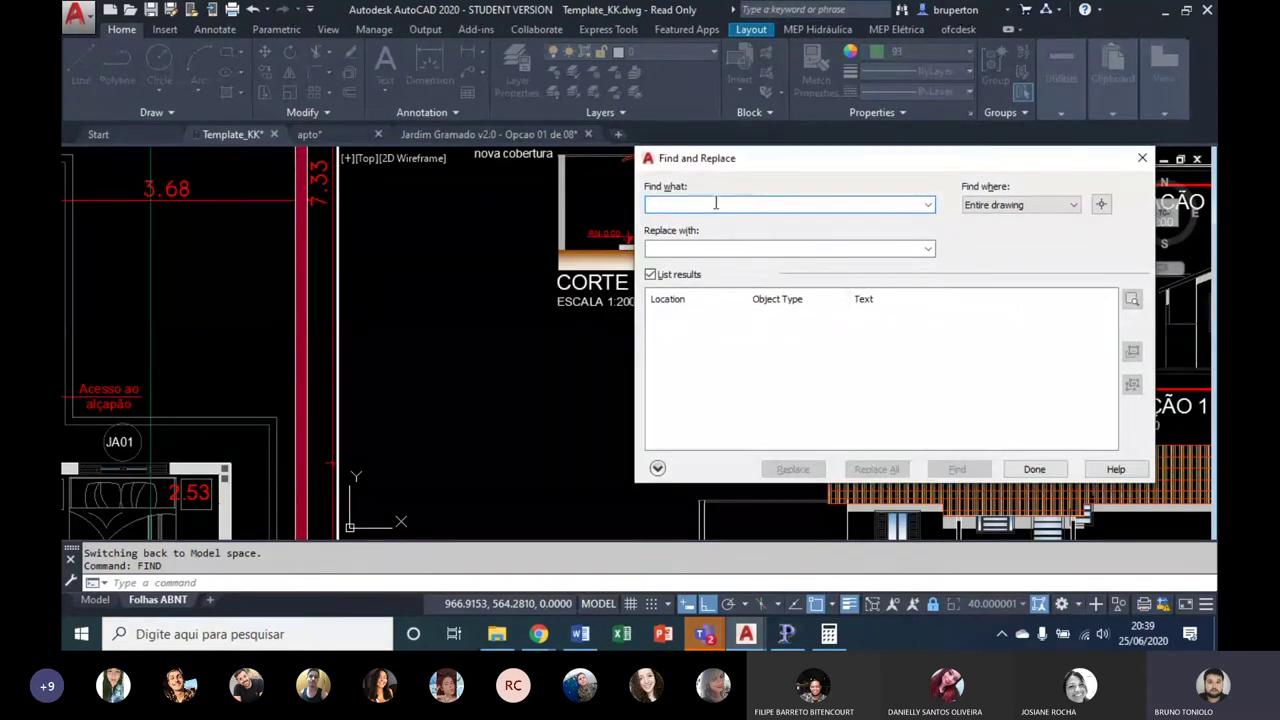
type("1:200")
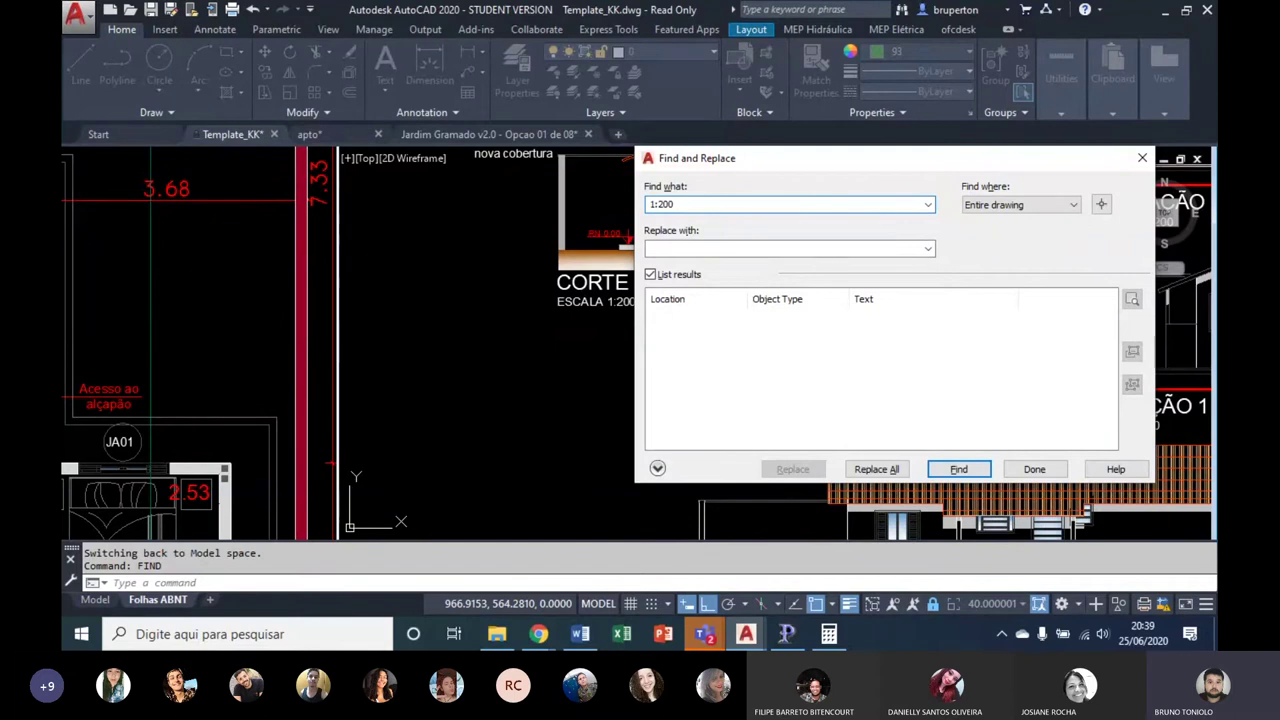
left_click(965, 470)
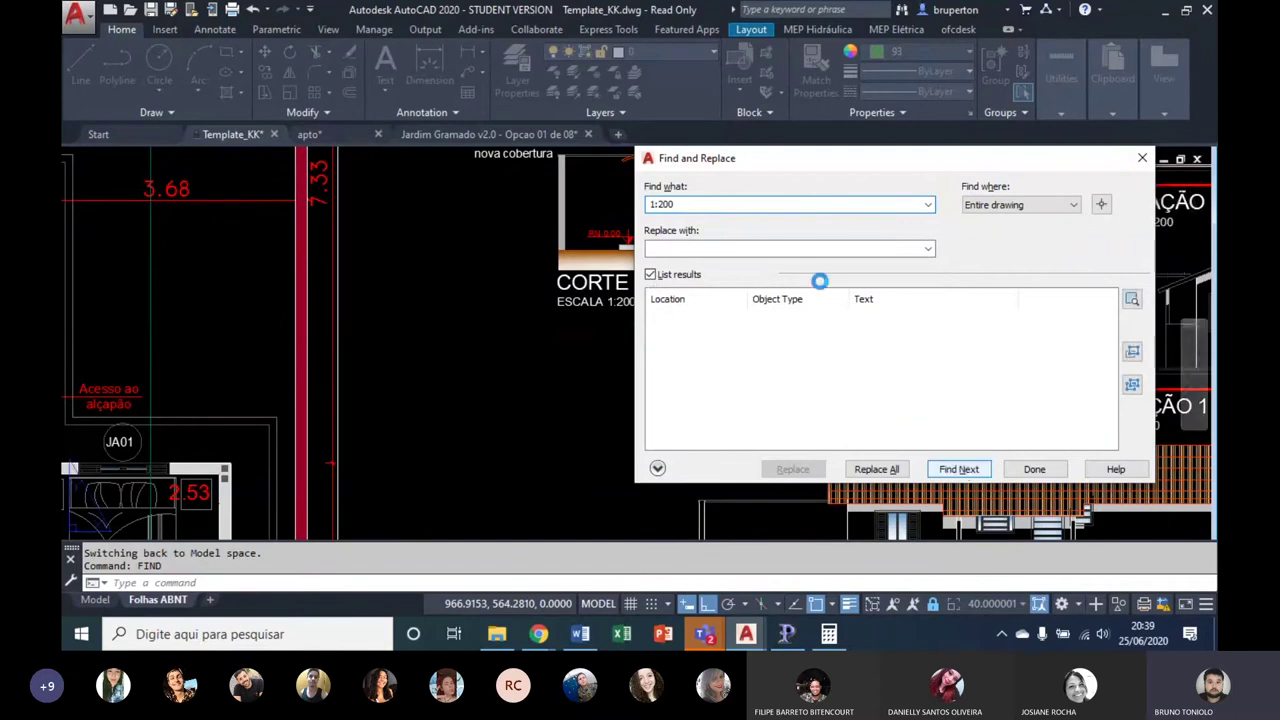
left_click(1022, 377)
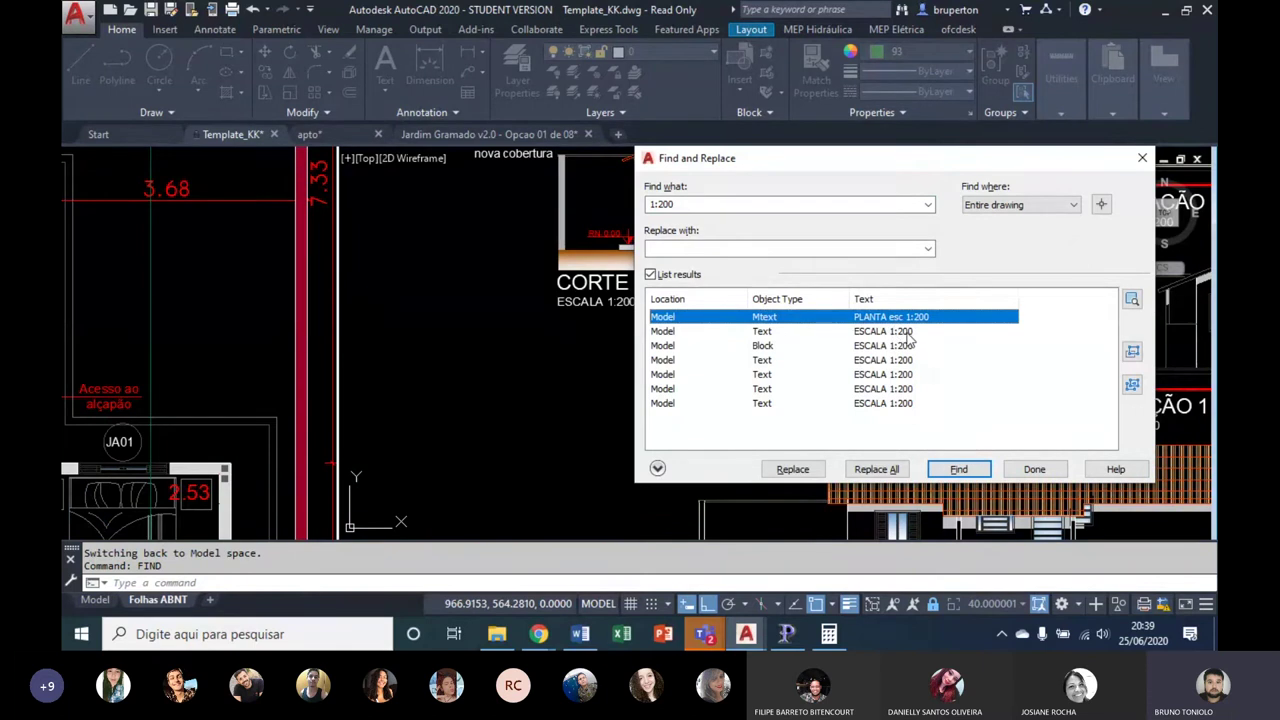
left_click(912, 334)
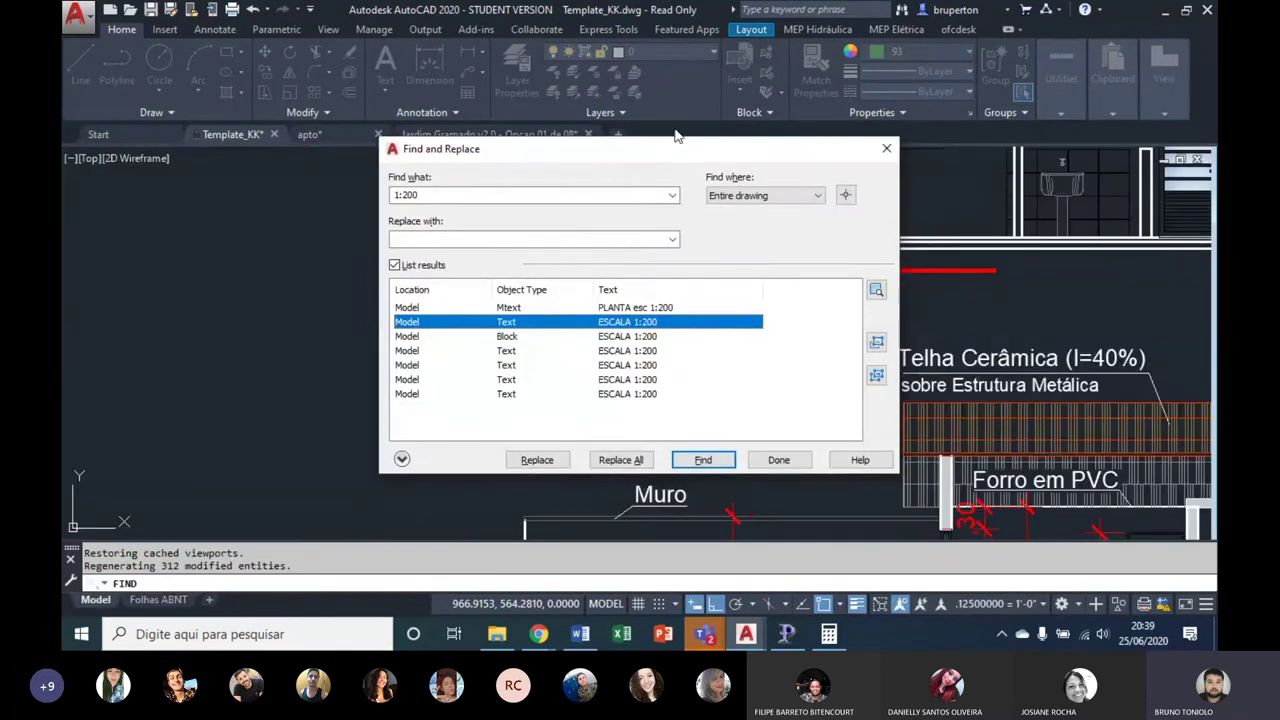
mouse_move(676, 164)
left_mouse_down()
mouse_move(490, 170)
mouse_move(154, 135)
mouse_move(951, 165)
mouse_move(1022, 114)
left_mouse_up()
left_click(1021, 314)
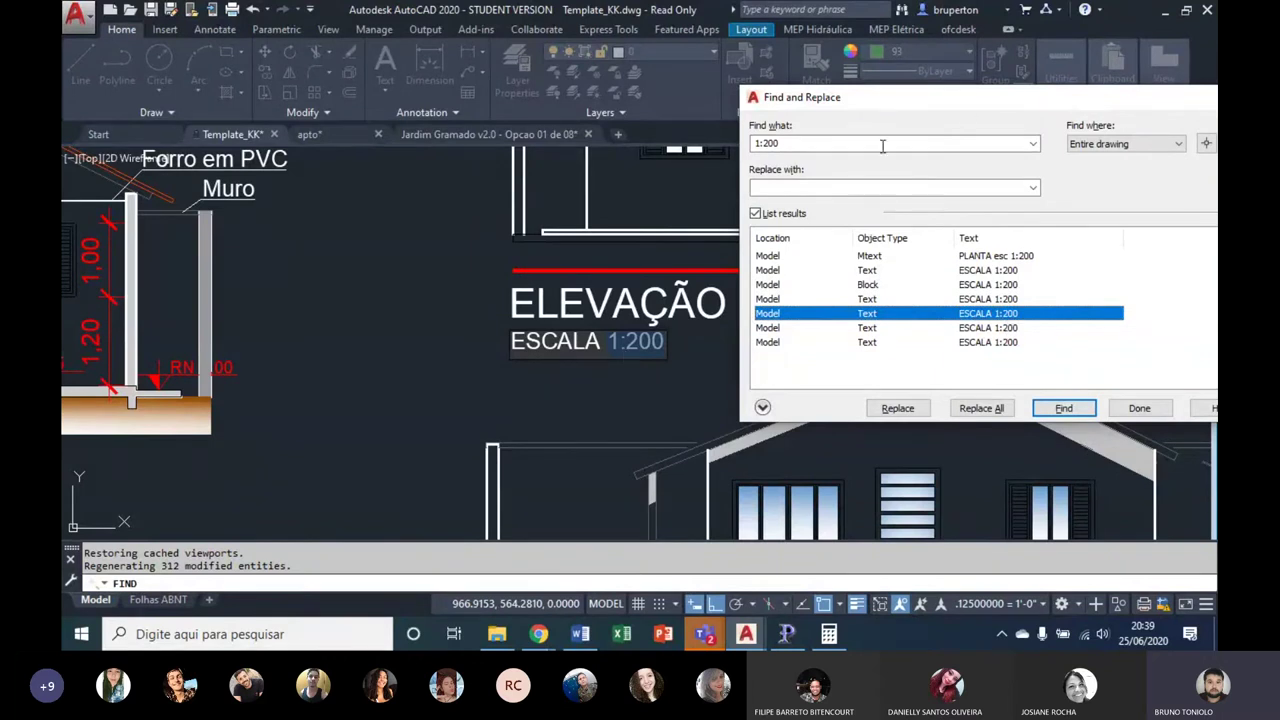
left_click_drag(884, 144, 758, 145)
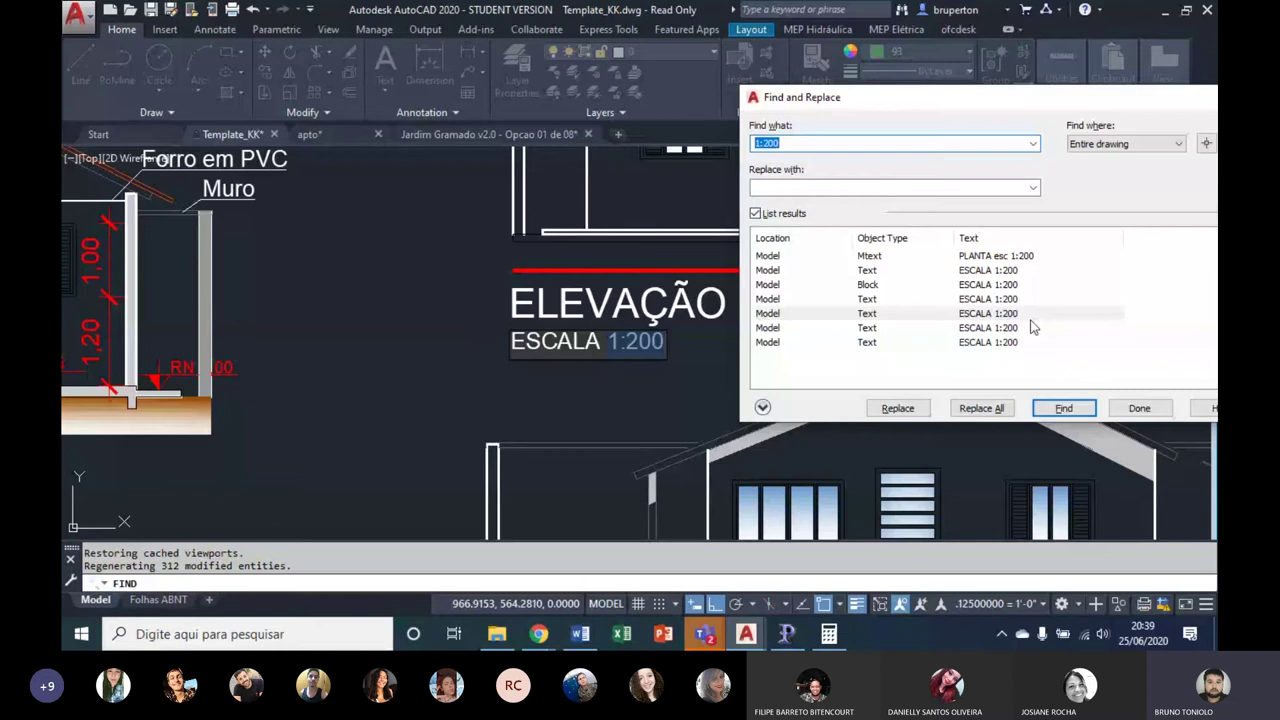
left_click_drag(984, 99, 876, 123)
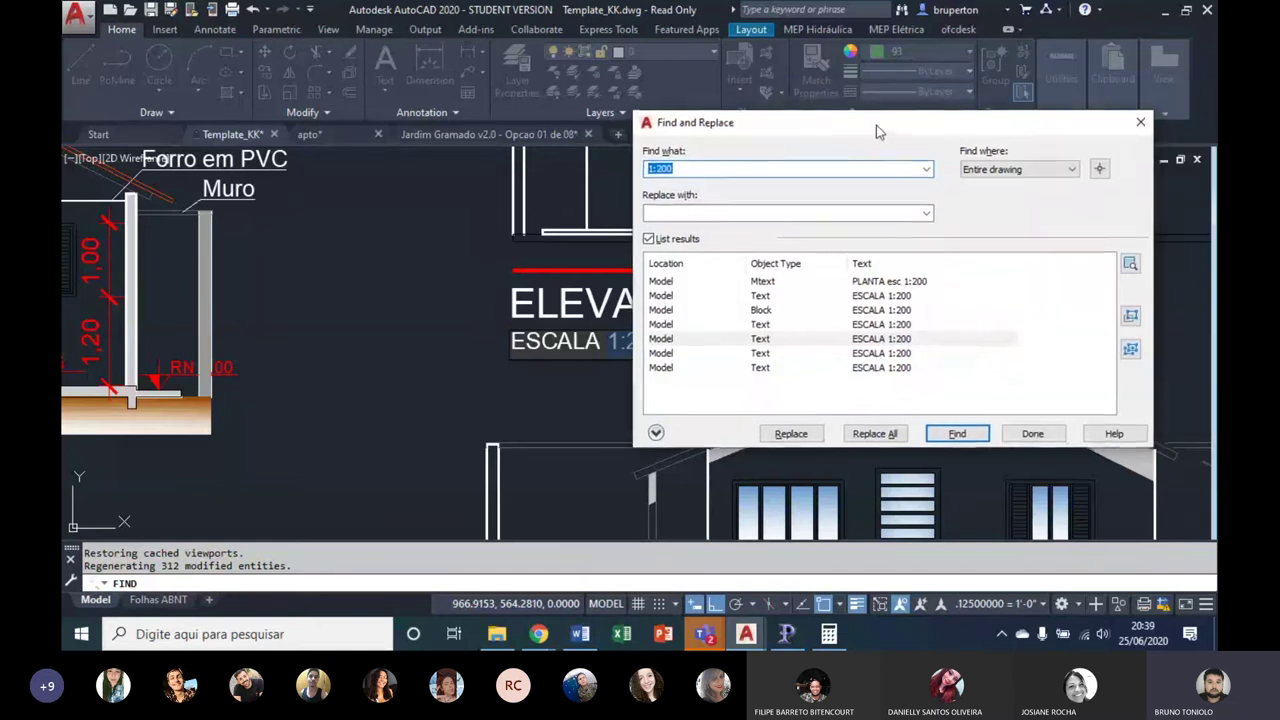
left_click(916, 312)
left_click(905, 352)
mouse_move(807, 122)
left_mouse_down()
mouse_move(855, 199)
mouse_move(850, 116)
left_mouse_up()
left_click(734, 162)
Step: Replace all 1:200 labels with 1:25, including text in blocks, changing 7 objects
left_click(716, 204)
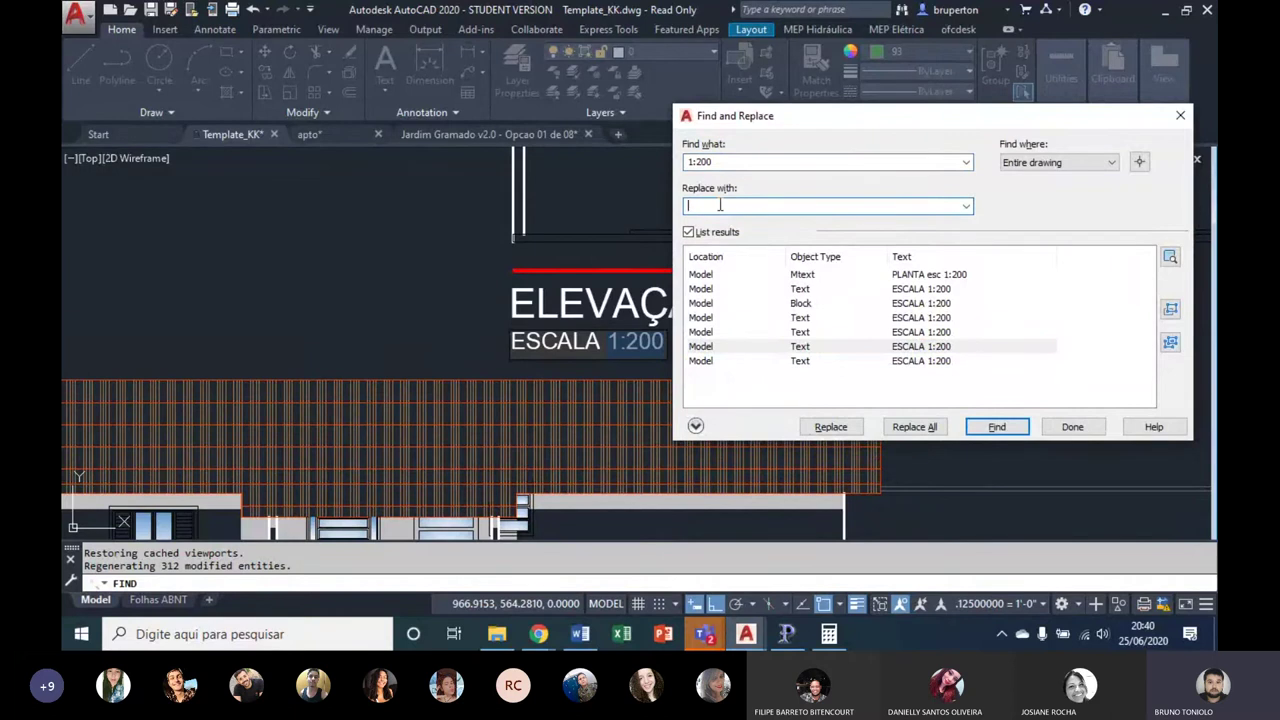
type("1:25")
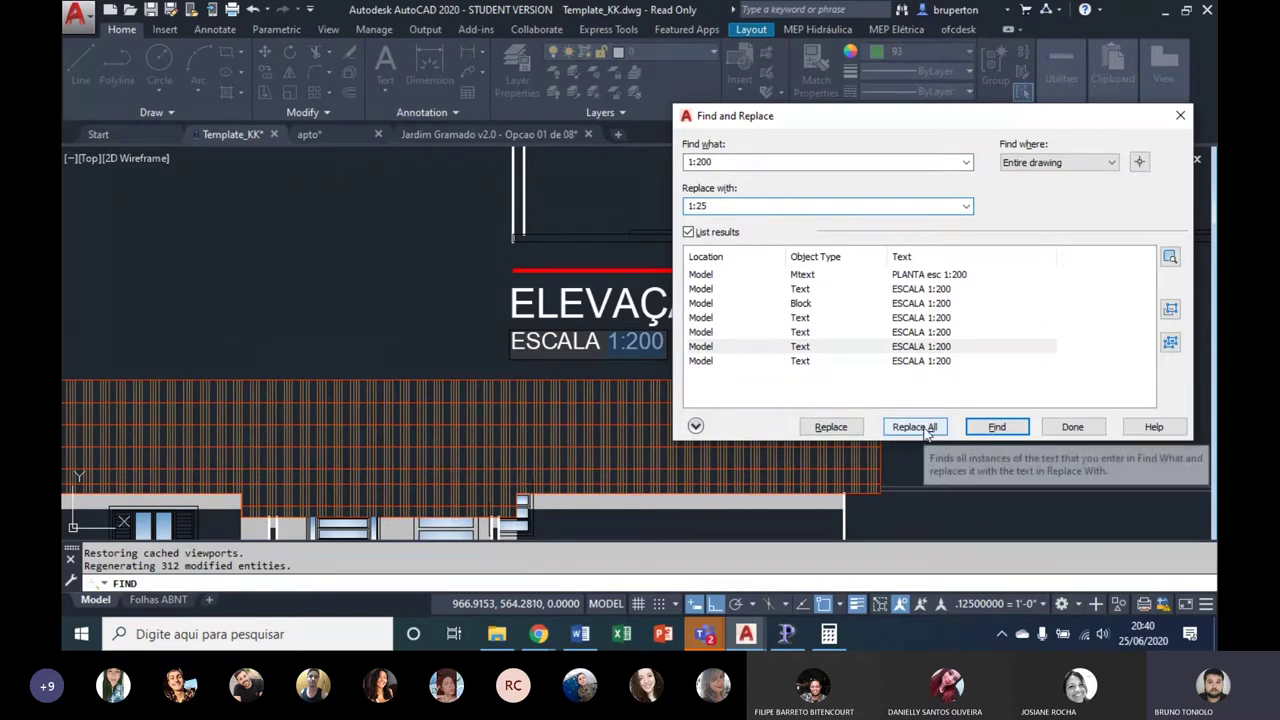
left_click(926, 428)
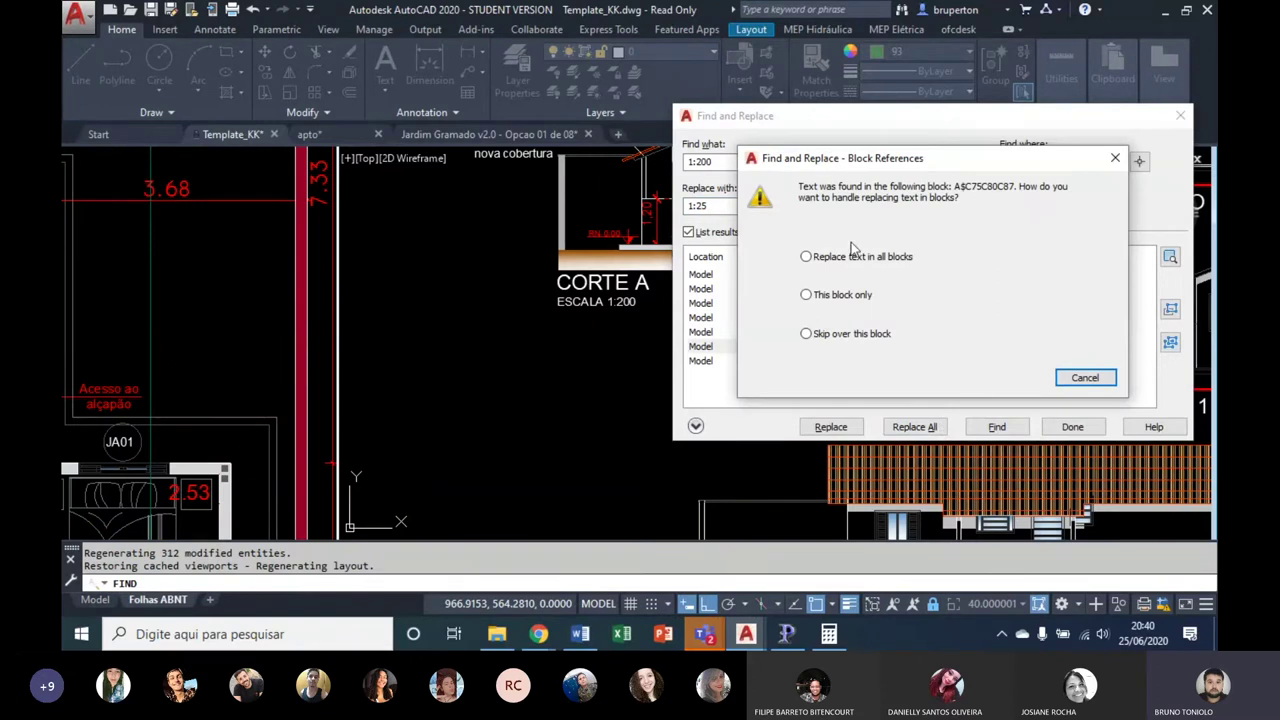
left_click(852, 256)
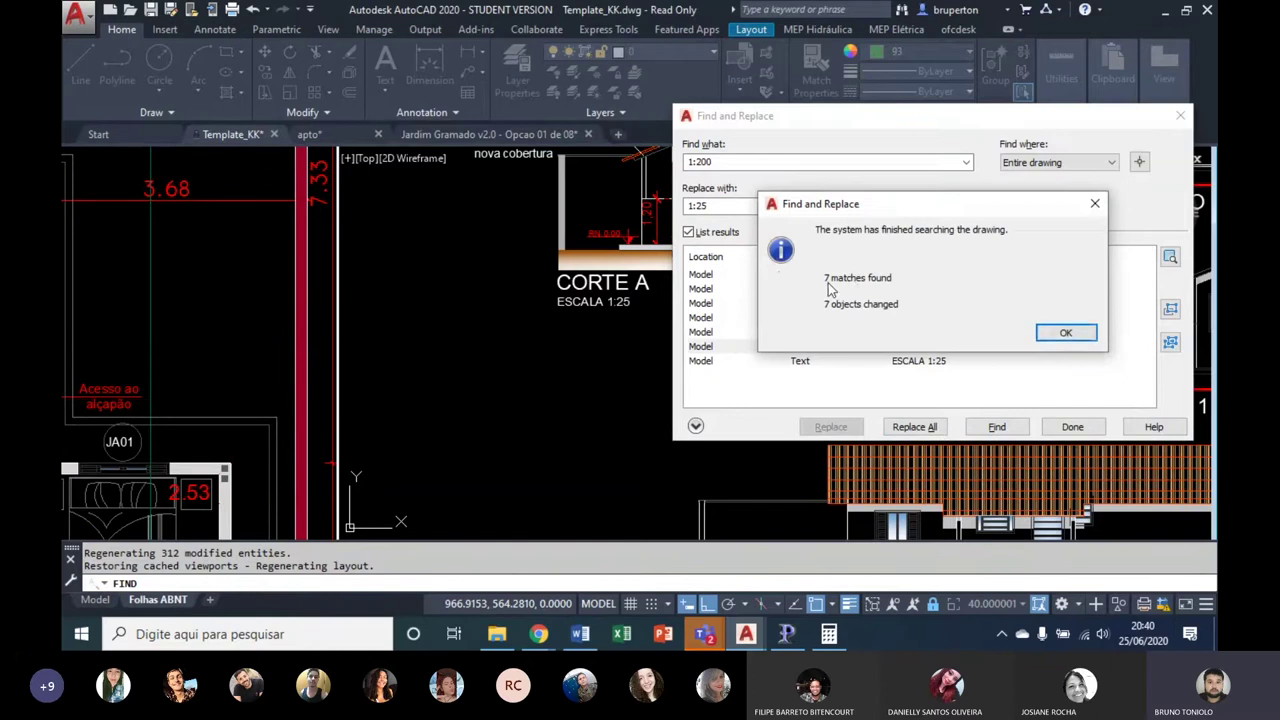
left_click(1062, 334)
left_click(1072, 427)
Step: Zoom in and out over the A0 sheet to check the 1:25 section labels
scroll(601, 314, "up", 2)
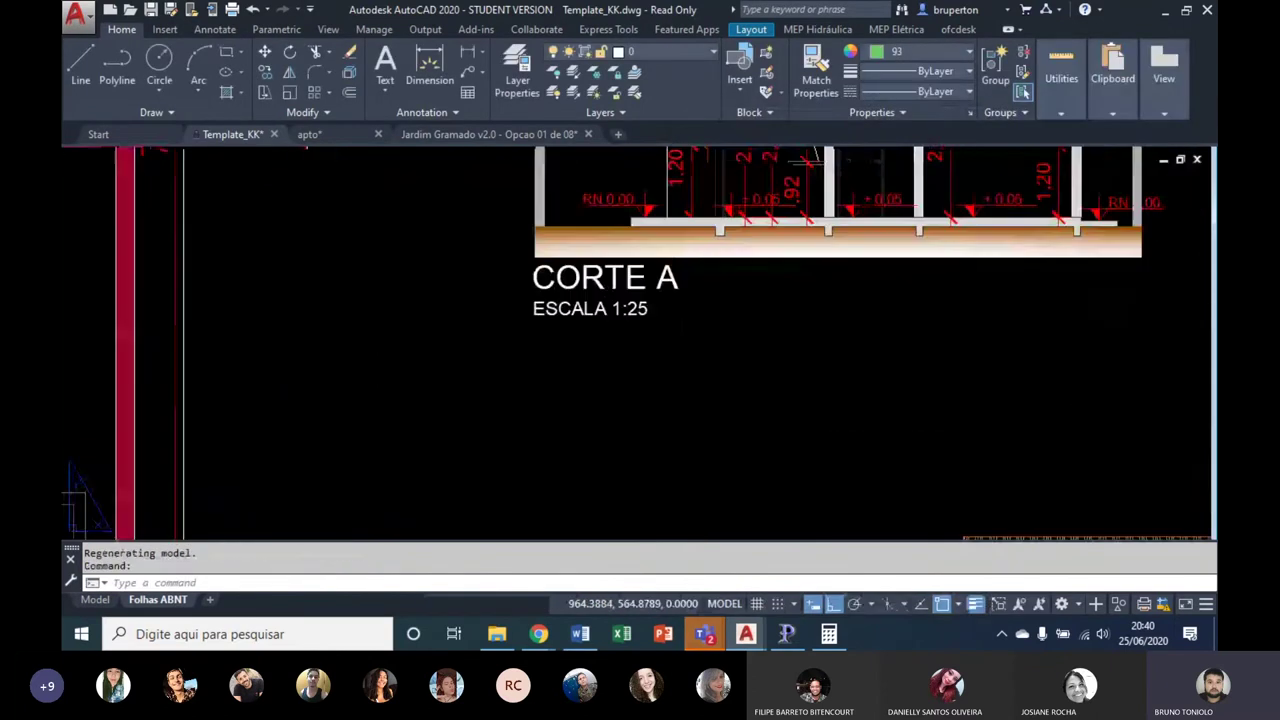
scroll(600, 294, "up", 1)
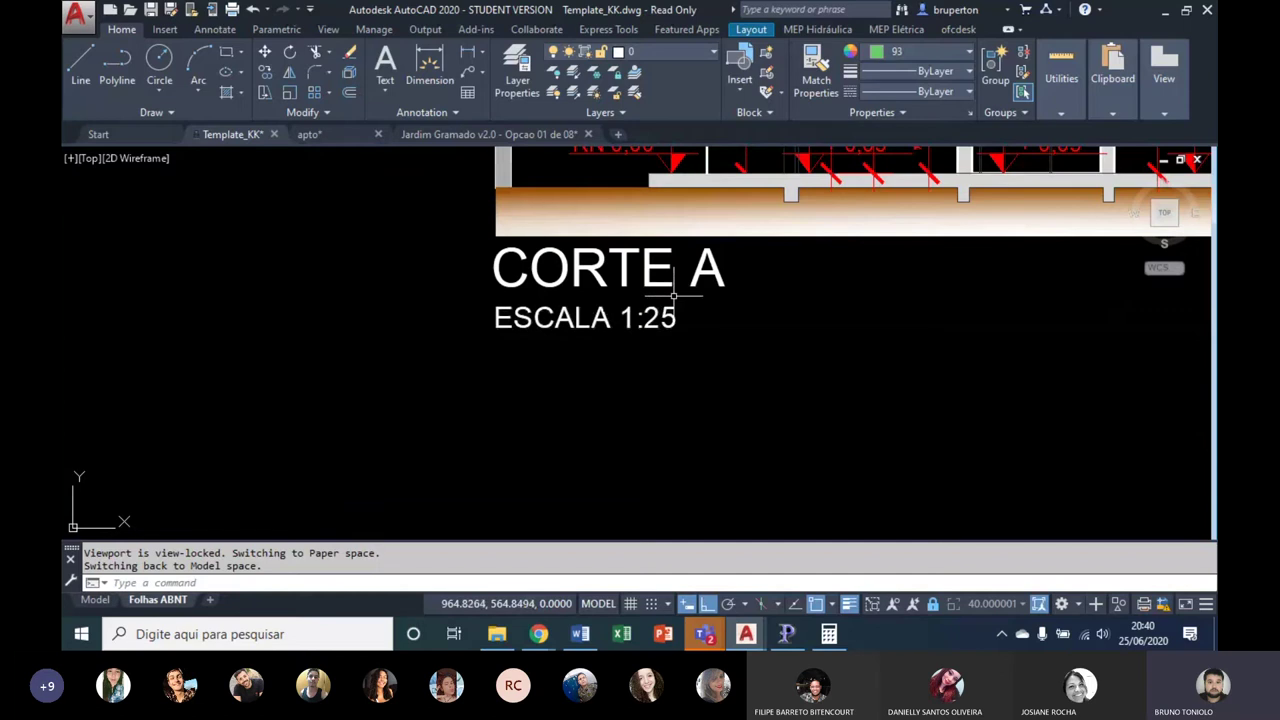
scroll(673, 296, "down", 4)
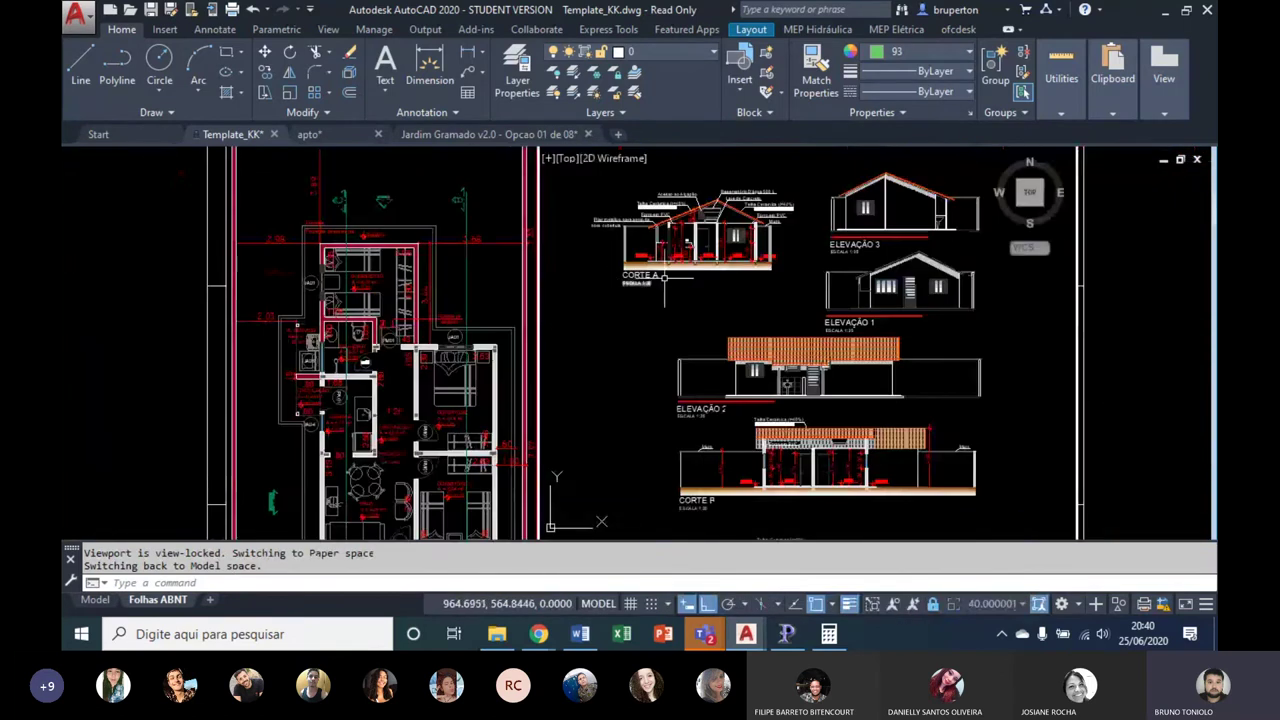
scroll(760, 460, "up", 2)
scroll(760, 460, "up", 2)
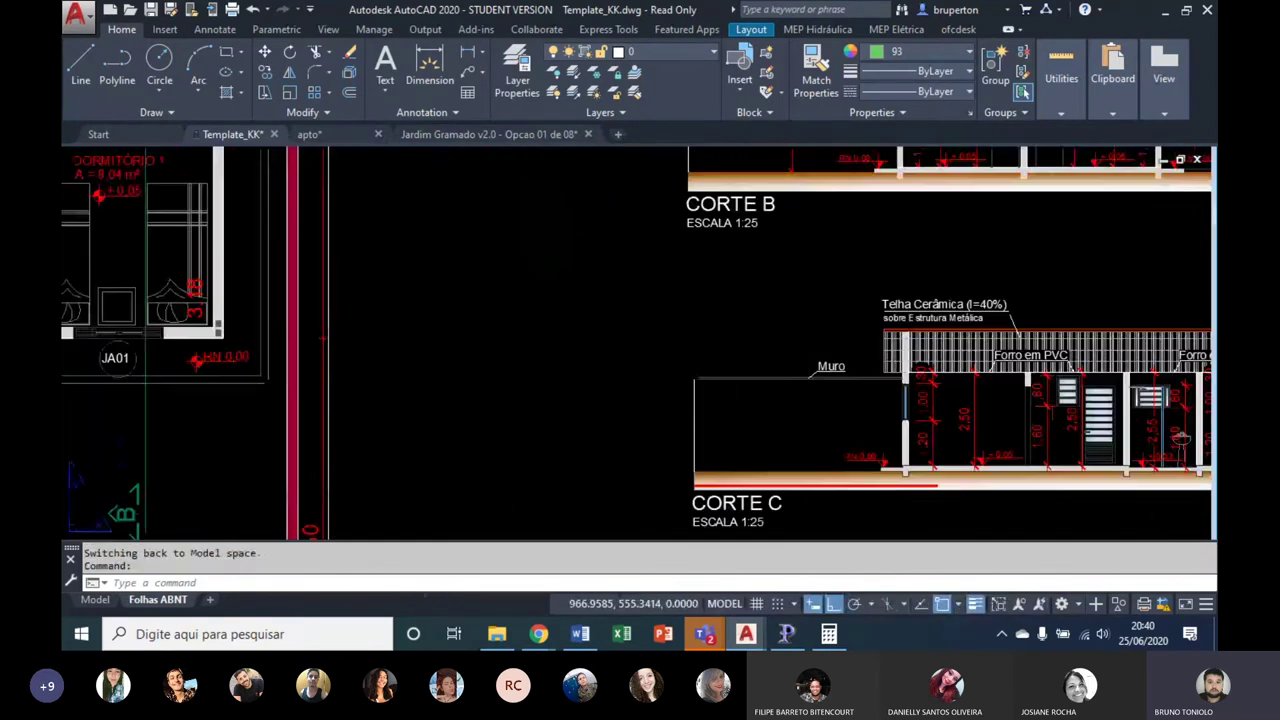
scroll(760, 400, "down", 1)
scroll(812, 310, "down", 2)
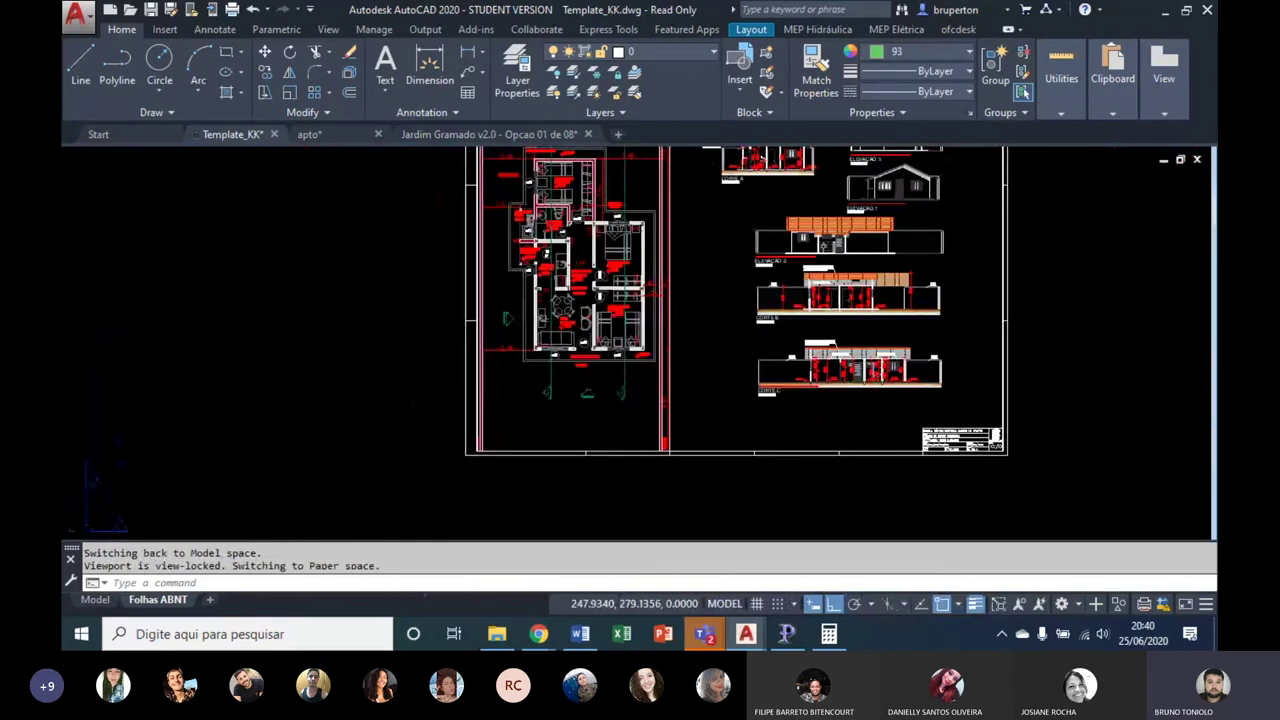
Step: Zoom to extents and pan to frame the whole Folhas ABNT A0 sheet
middle_click(360, 251)
middle_click(360, 251)
middle_click_drag(300, 300, 520, 300)
scroll(520, 280, "up", 2)
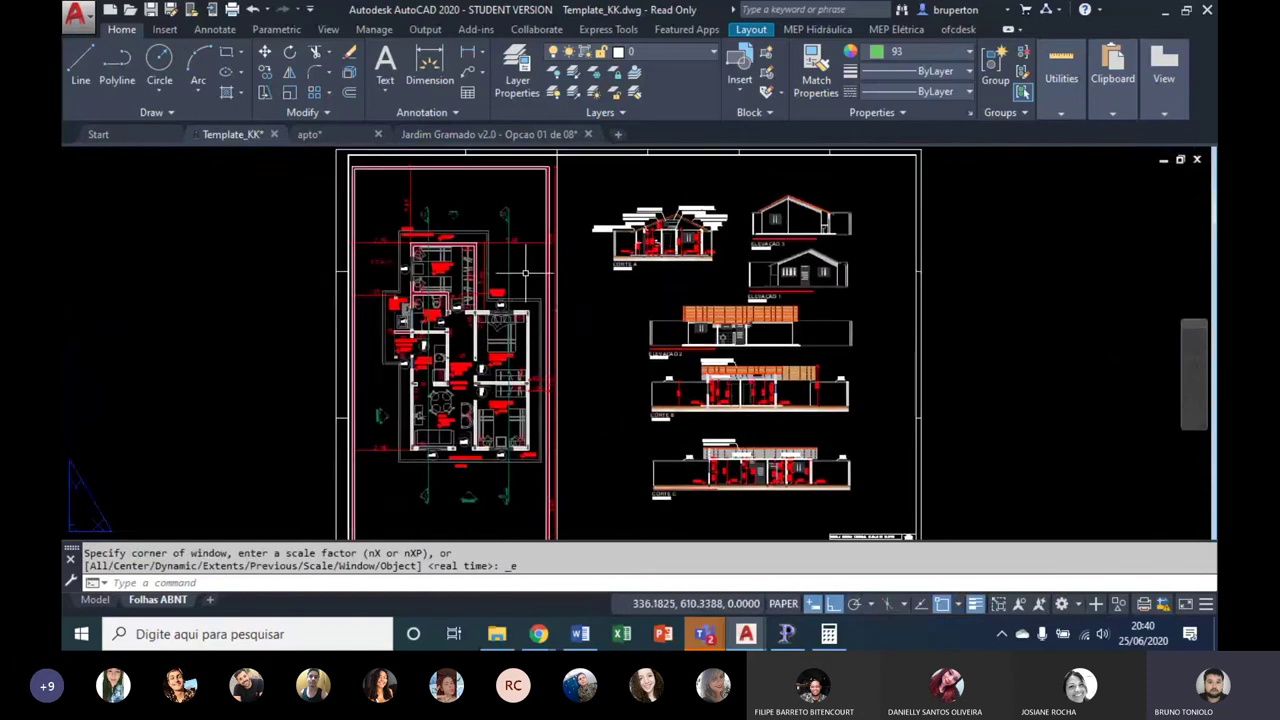
middle_click_drag(420, 270, 525, 270)
key("Escape")
scroll(720, 340, "up", 1)
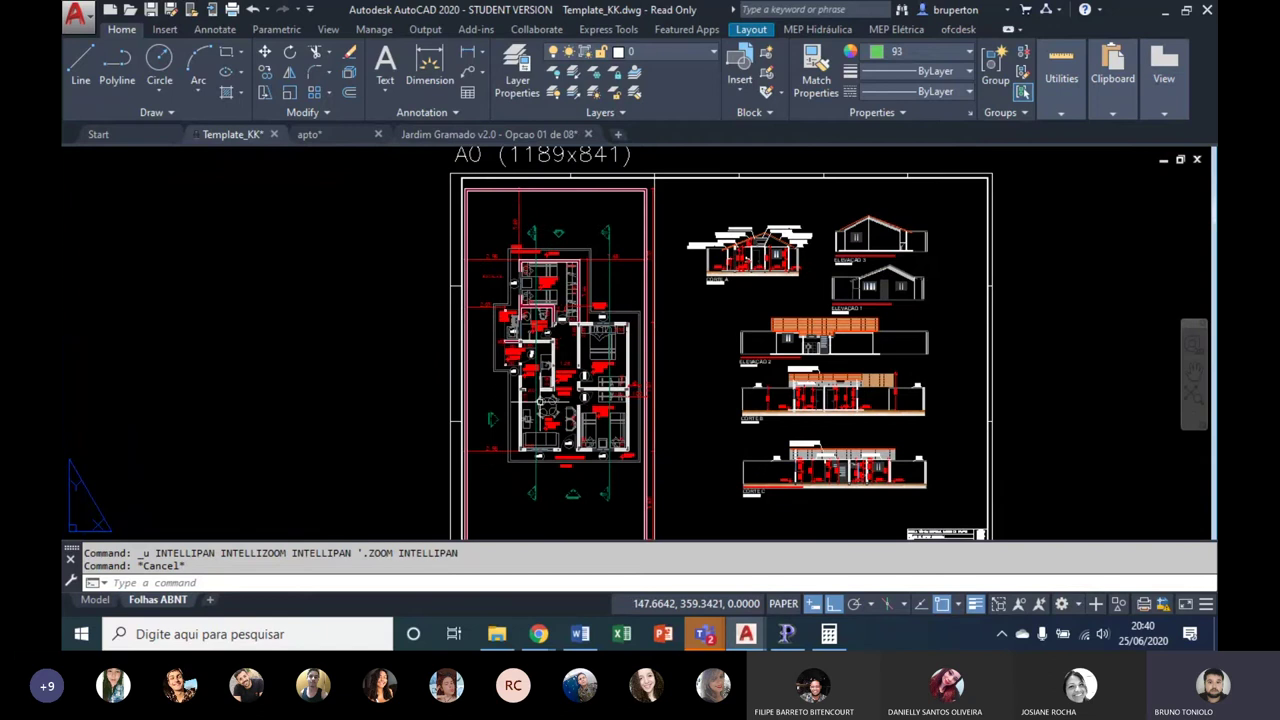
key("Escape")
middle_click_drag(540, 400, 504, 390)
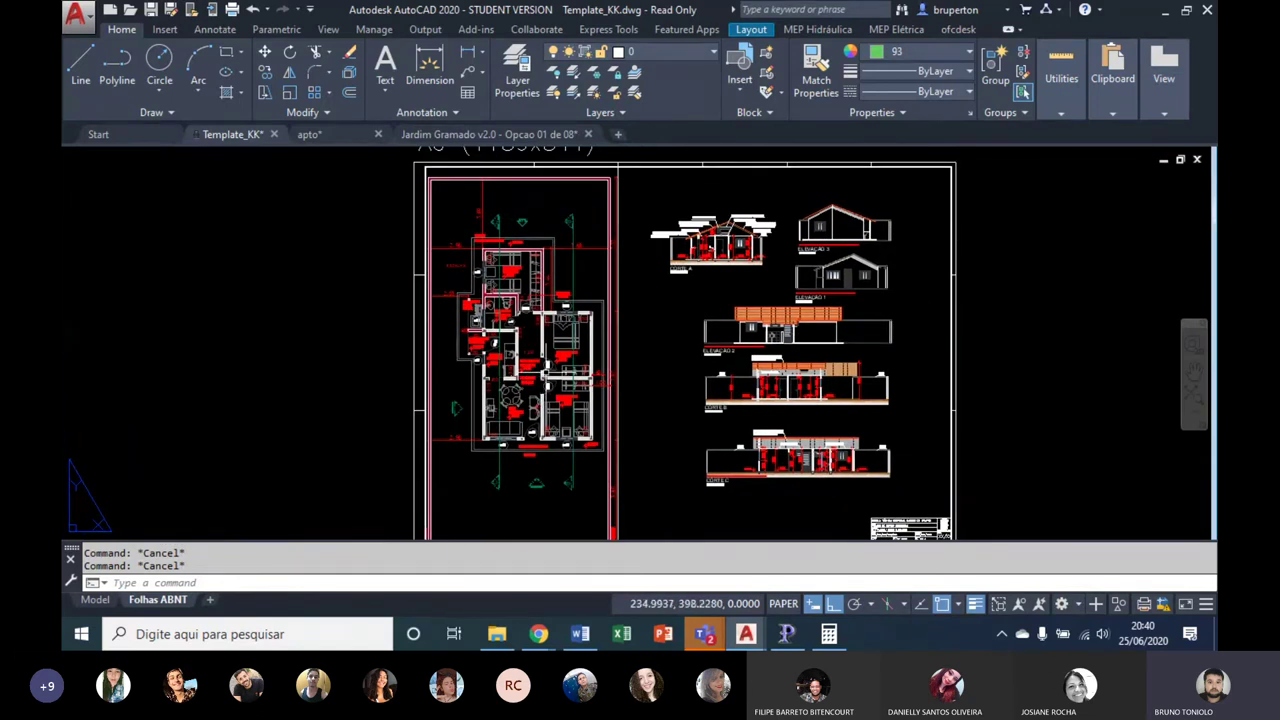
mouse_move(545, 374)
middle_mouse_down()
mouse_move(522, 361)
mouse_move(524, 342)
middle_mouse_up()
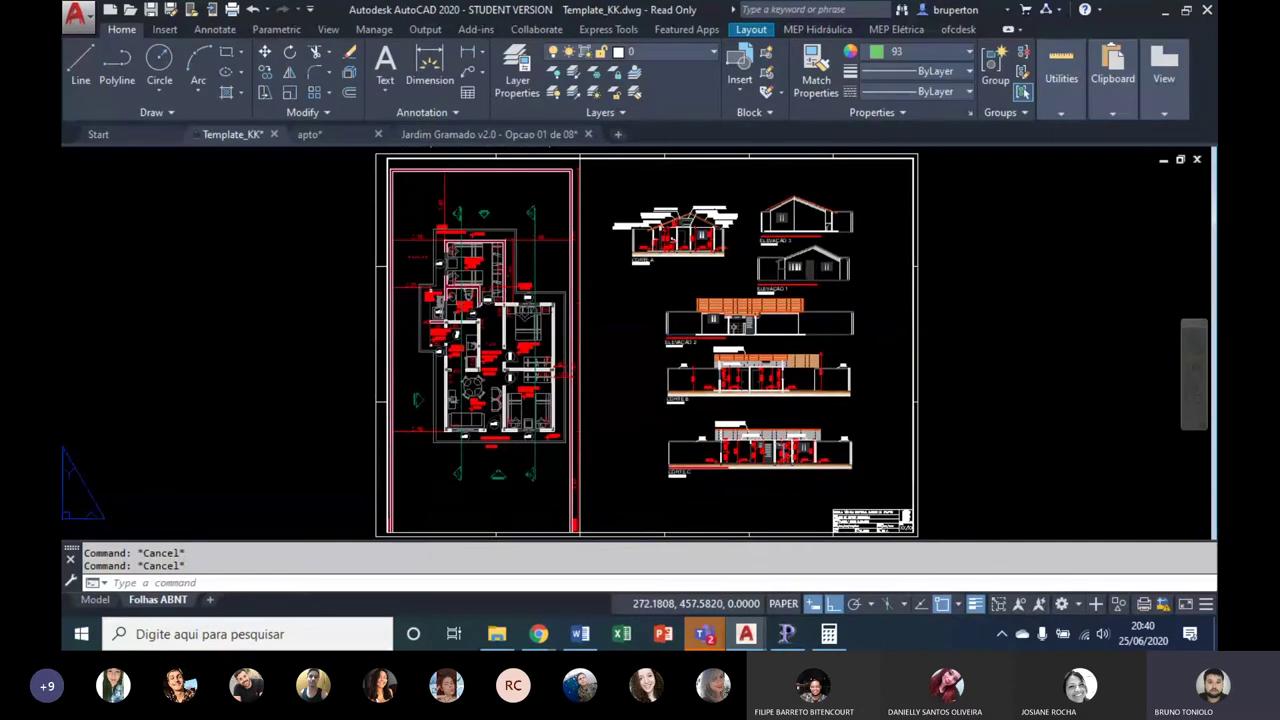
Step: In model space, run PURGE, review unused blocks and dimension styles, and purge everything unused
left_click(95, 599)
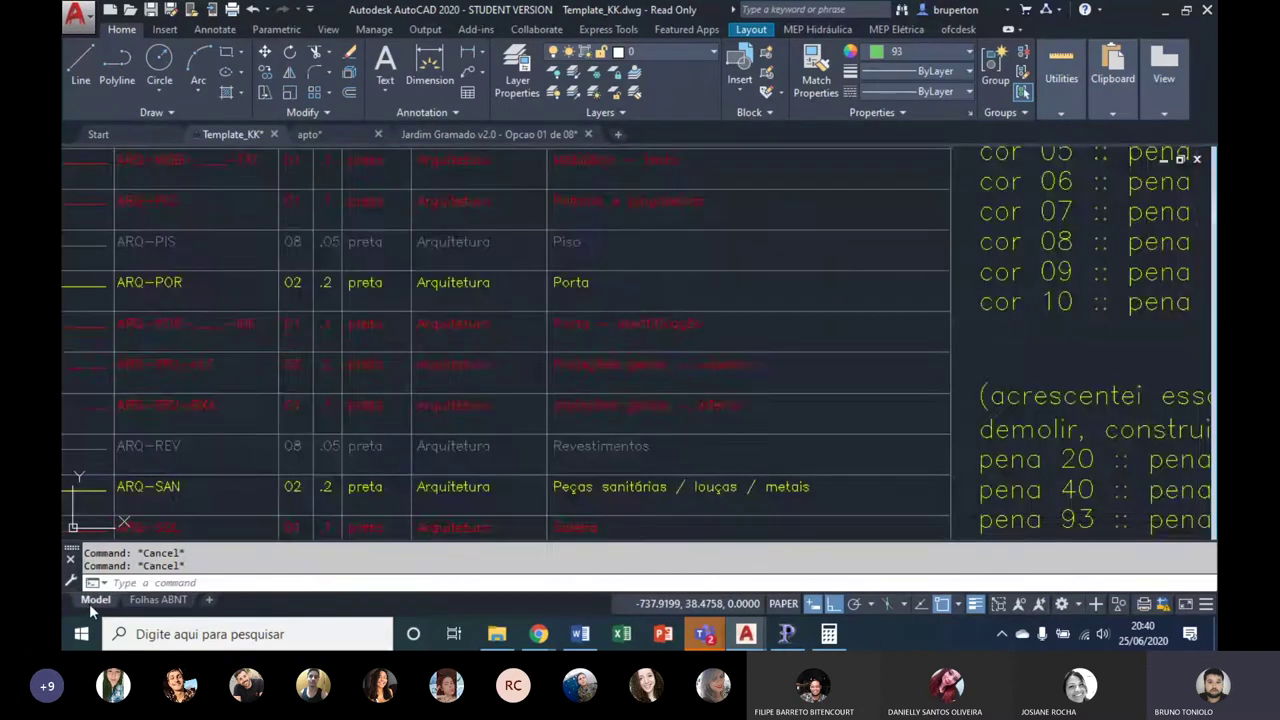
scroll(543, 380, "down", 8)
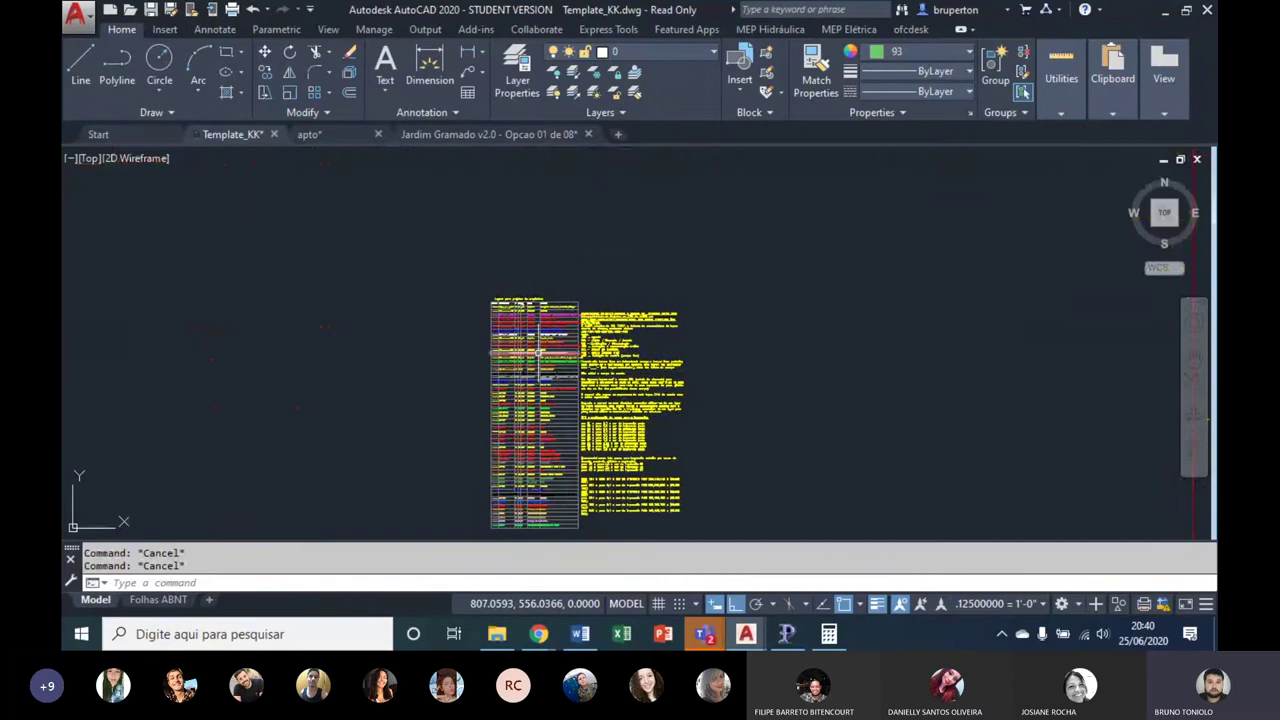
type("PU")
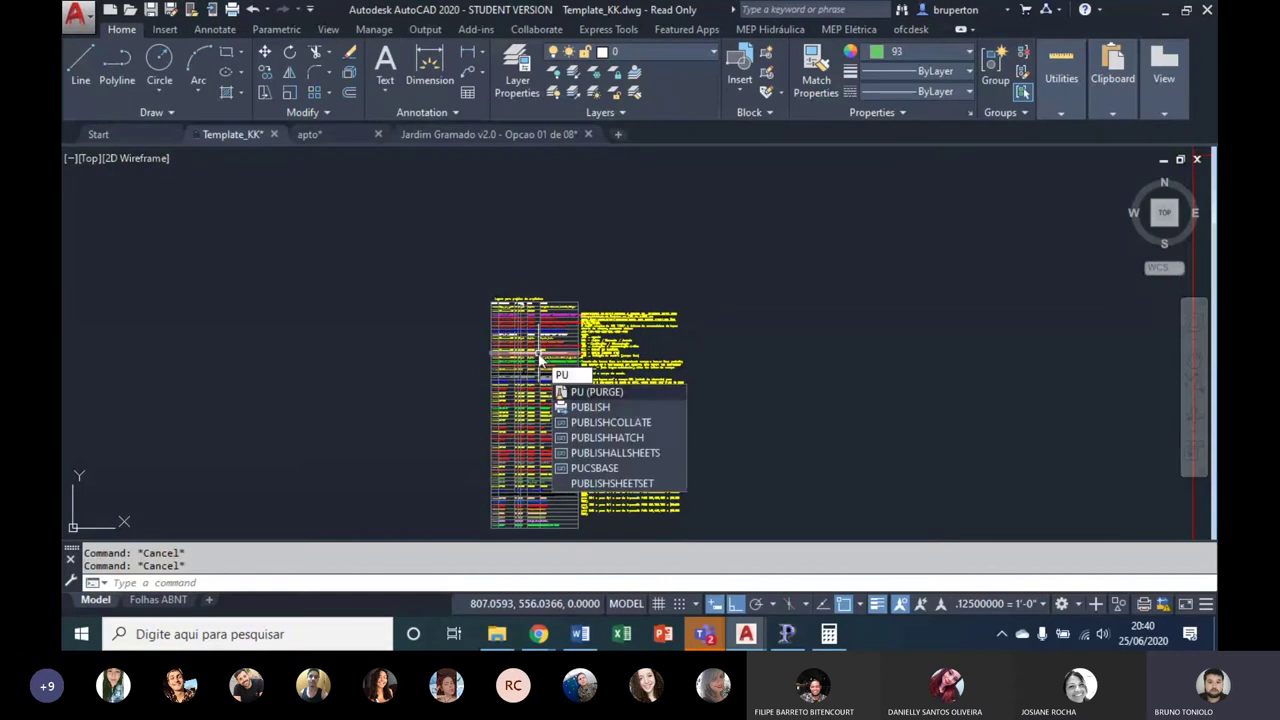
type("RGE")
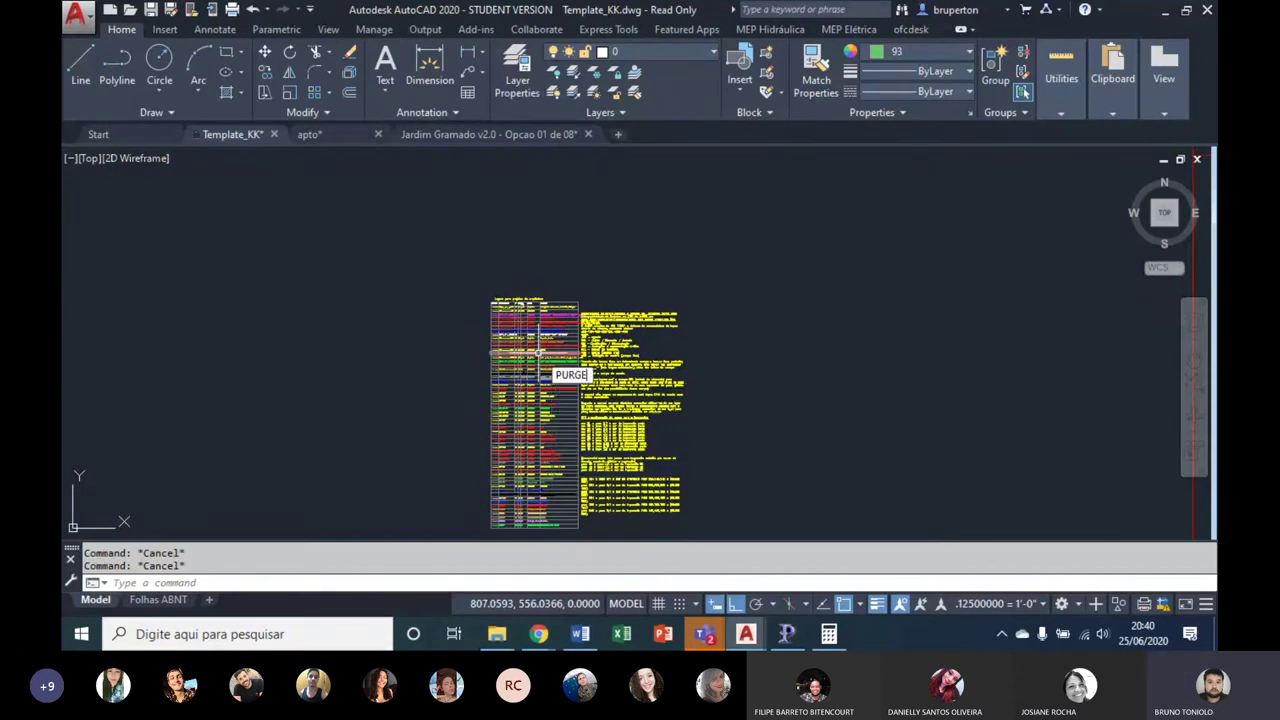
key("Return")
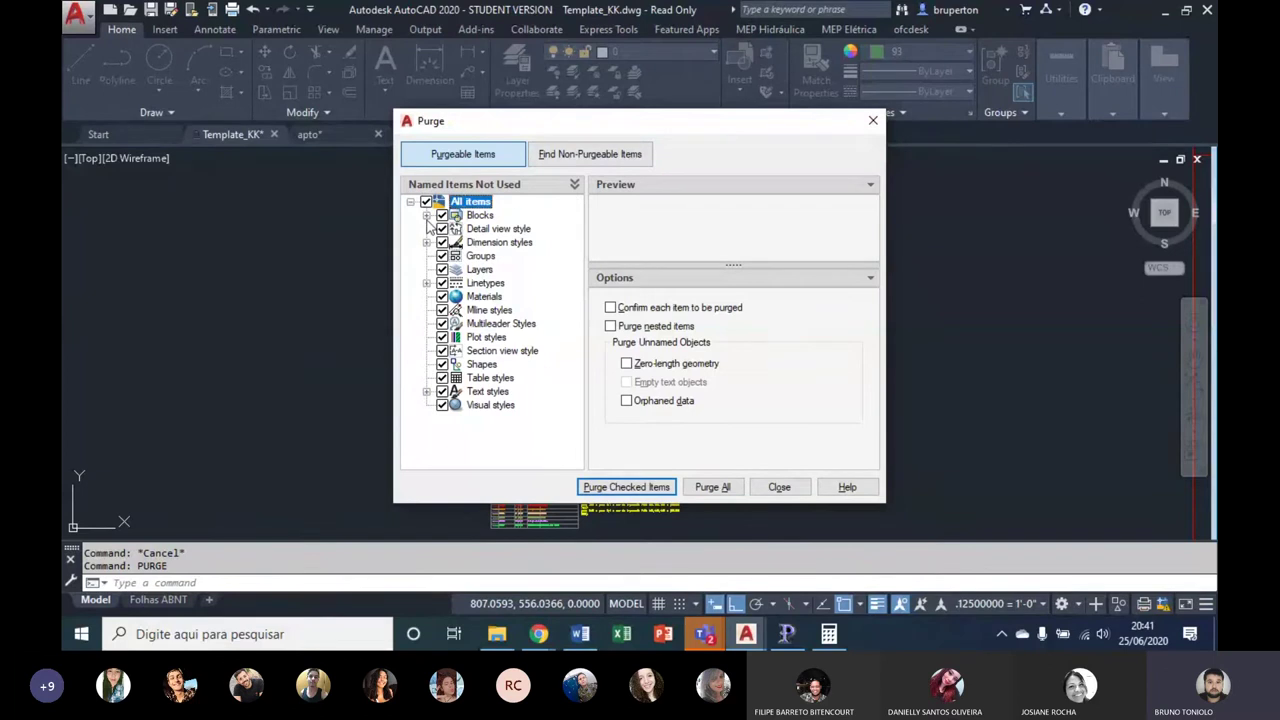
left_click(427, 216)
left_click(427, 216)
left_click(427, 243)
left_click(427, 243)
left_click(712, 488)
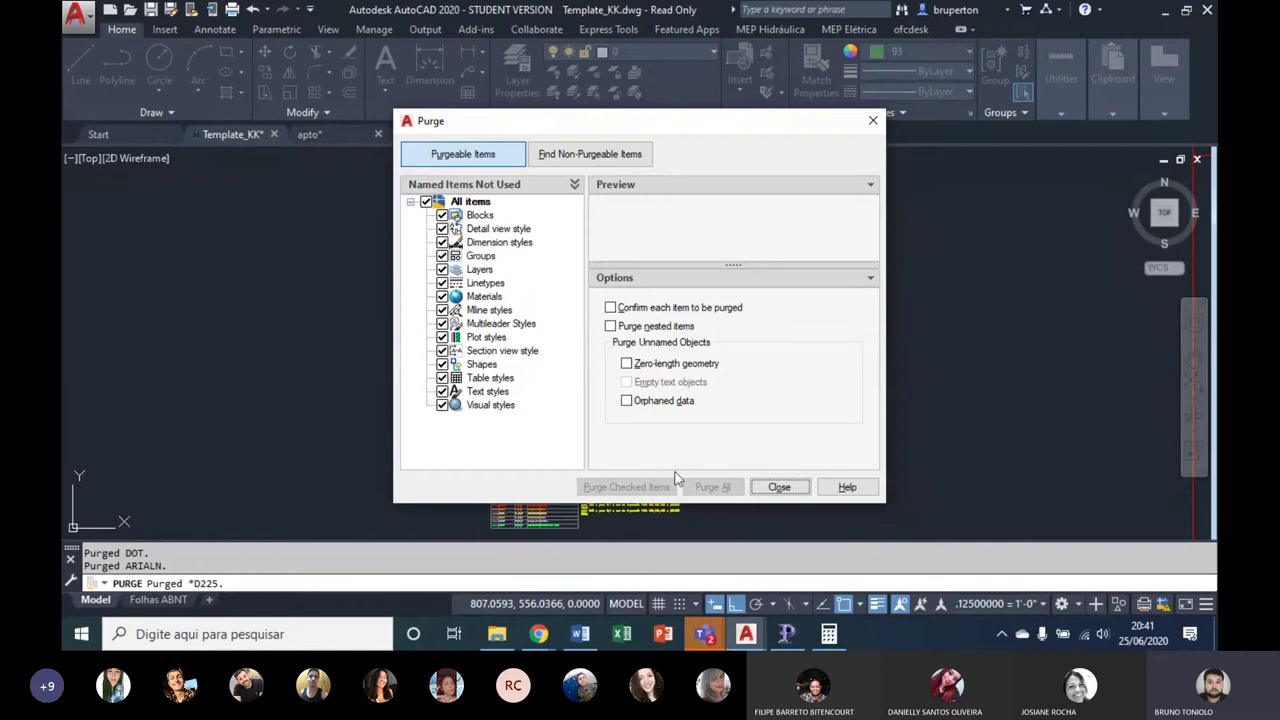
left_click(781, 488)
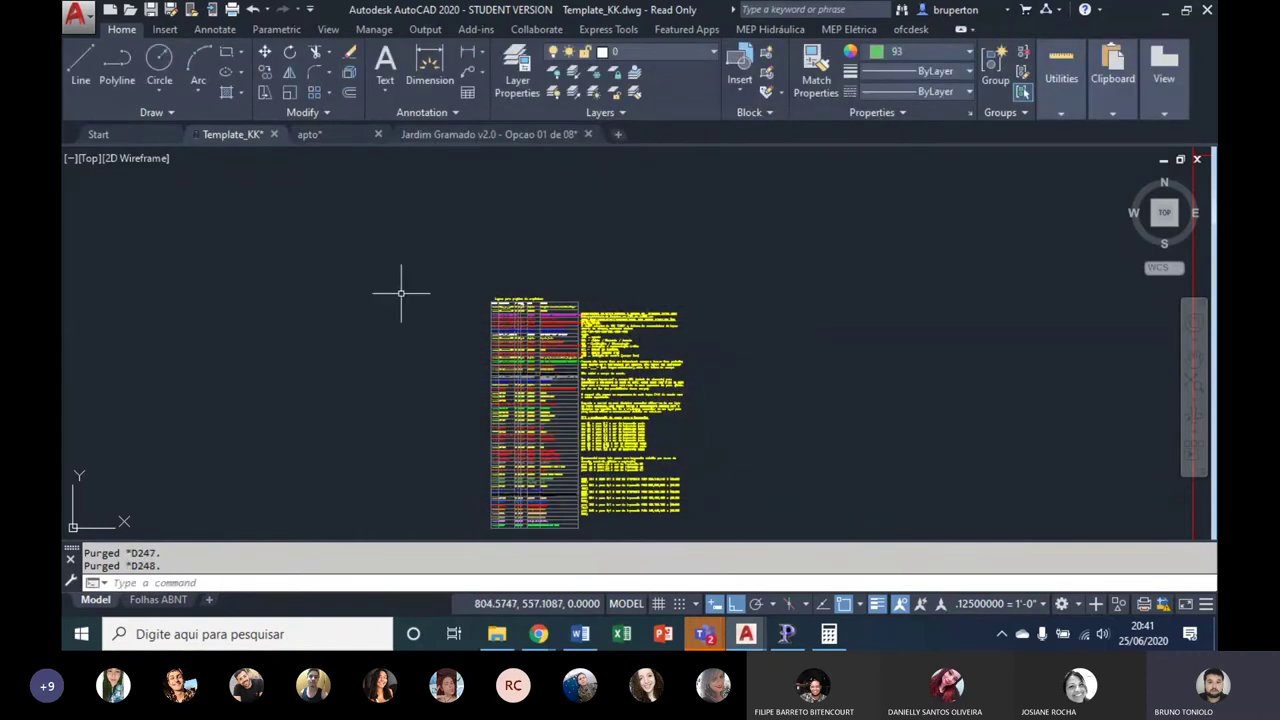
Step: Audit Template_KK.dwg with fixing of detected errors set to Y
scroll(497, 233, "up", 2)
mouse_move(497, 233)
middle_mouse_down()
mouse_move(480, 273)
mouse_move(525, 283)
mouse_move(511, 295)
middle_mouse_up()
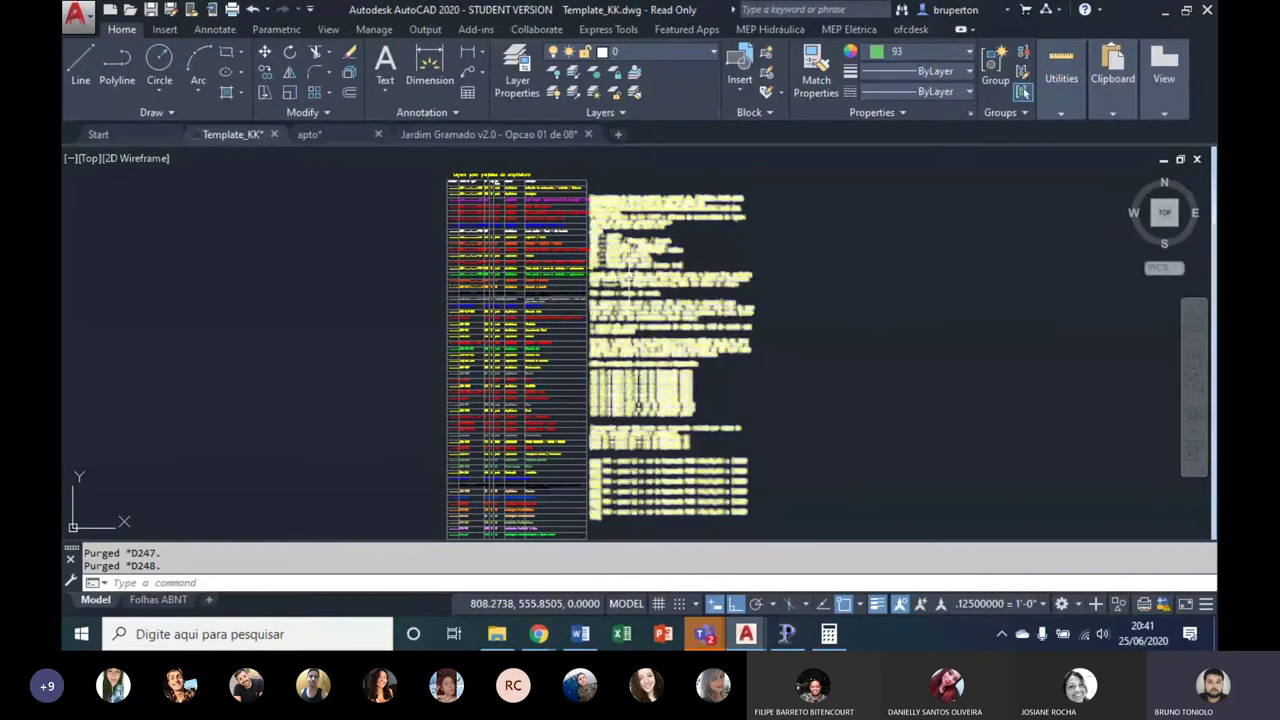
mouse_move(635, 285)
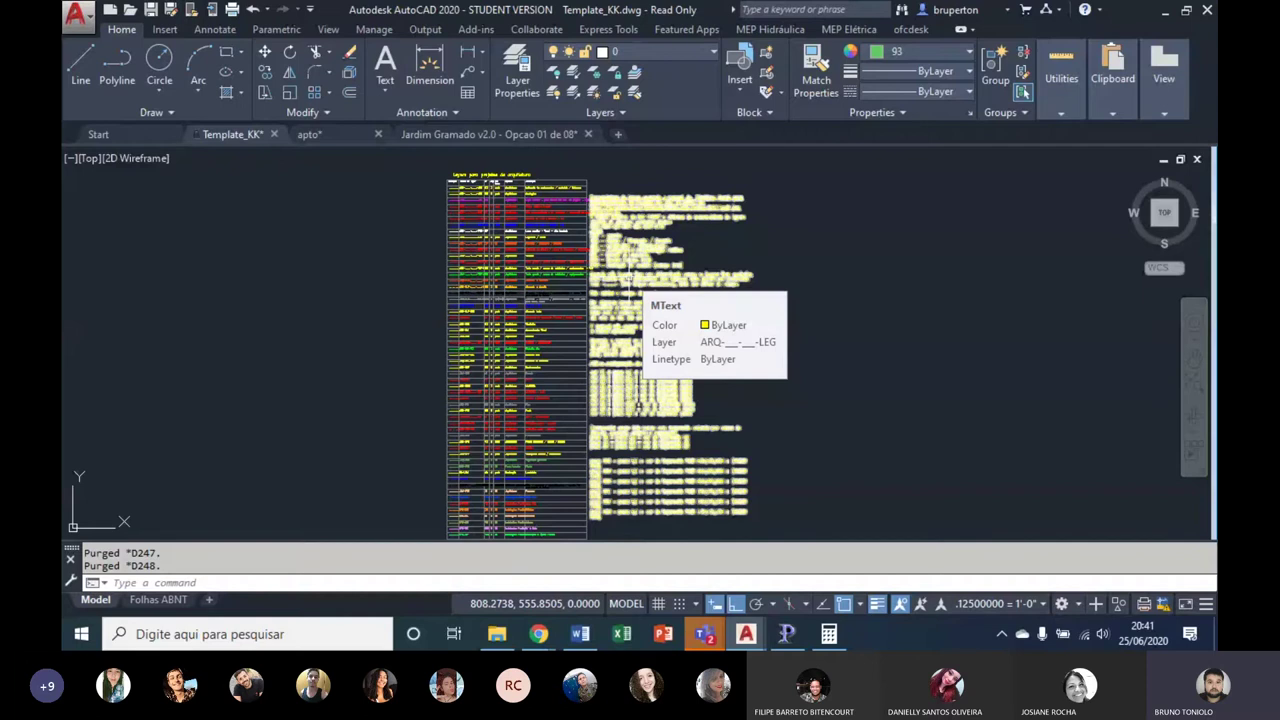
key("Escape")
key("Escape")
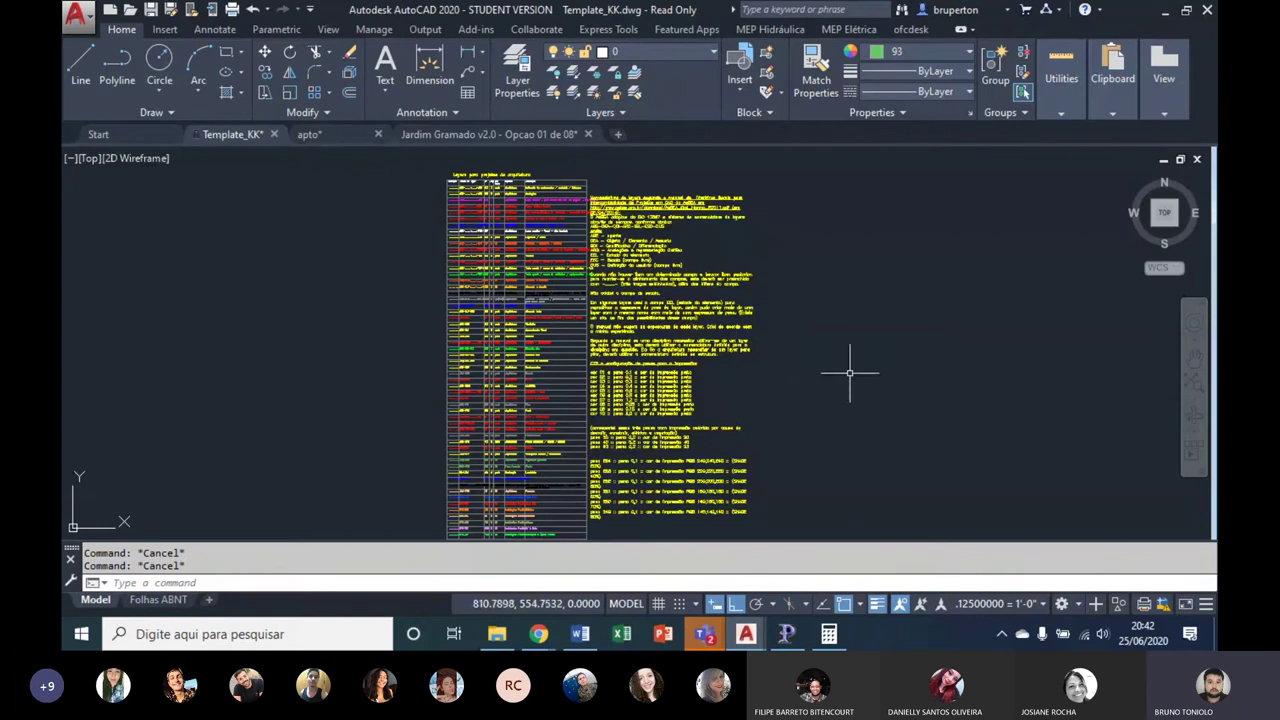
type("AU")
type("DI")
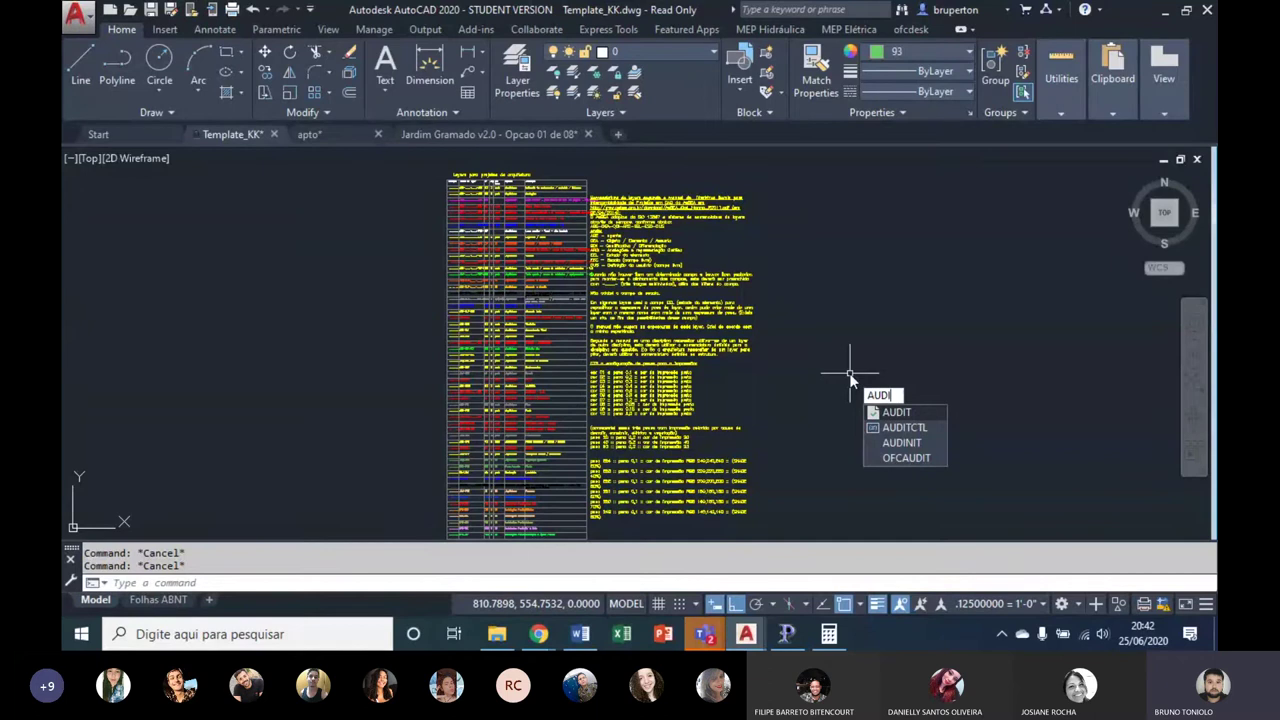
type("T")
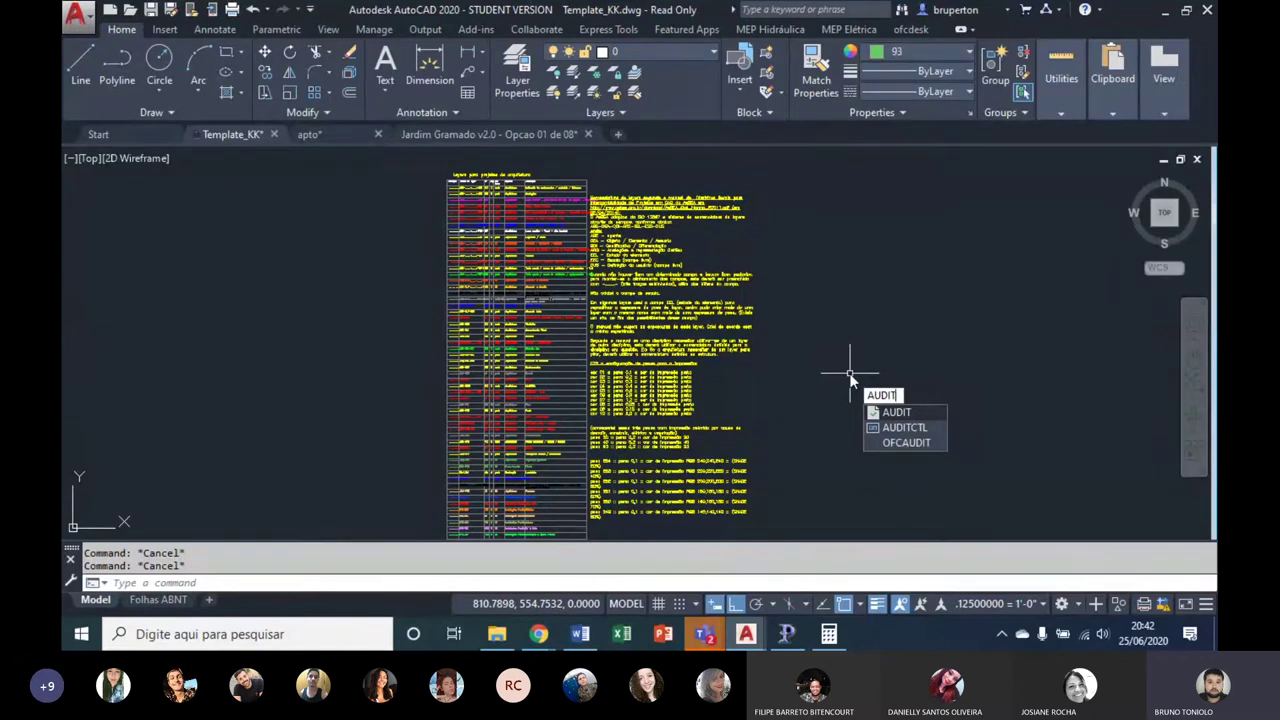
key("Return")
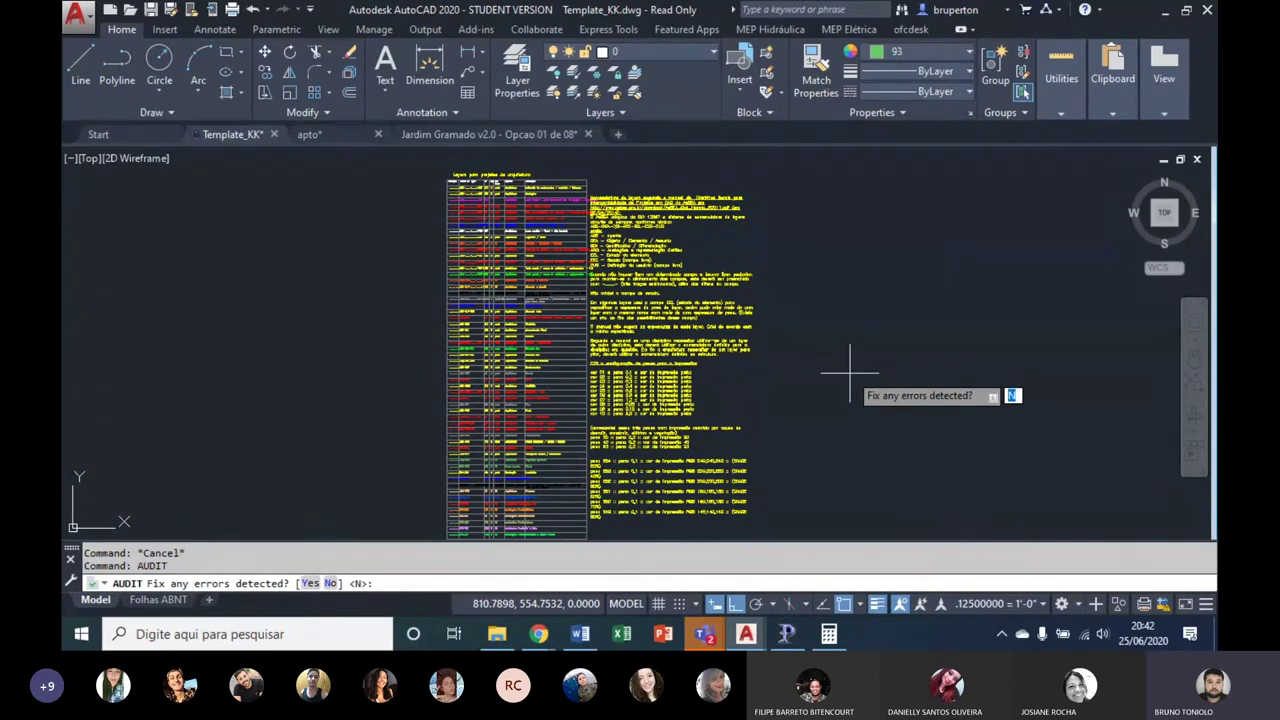
type("Y")
key("Return")
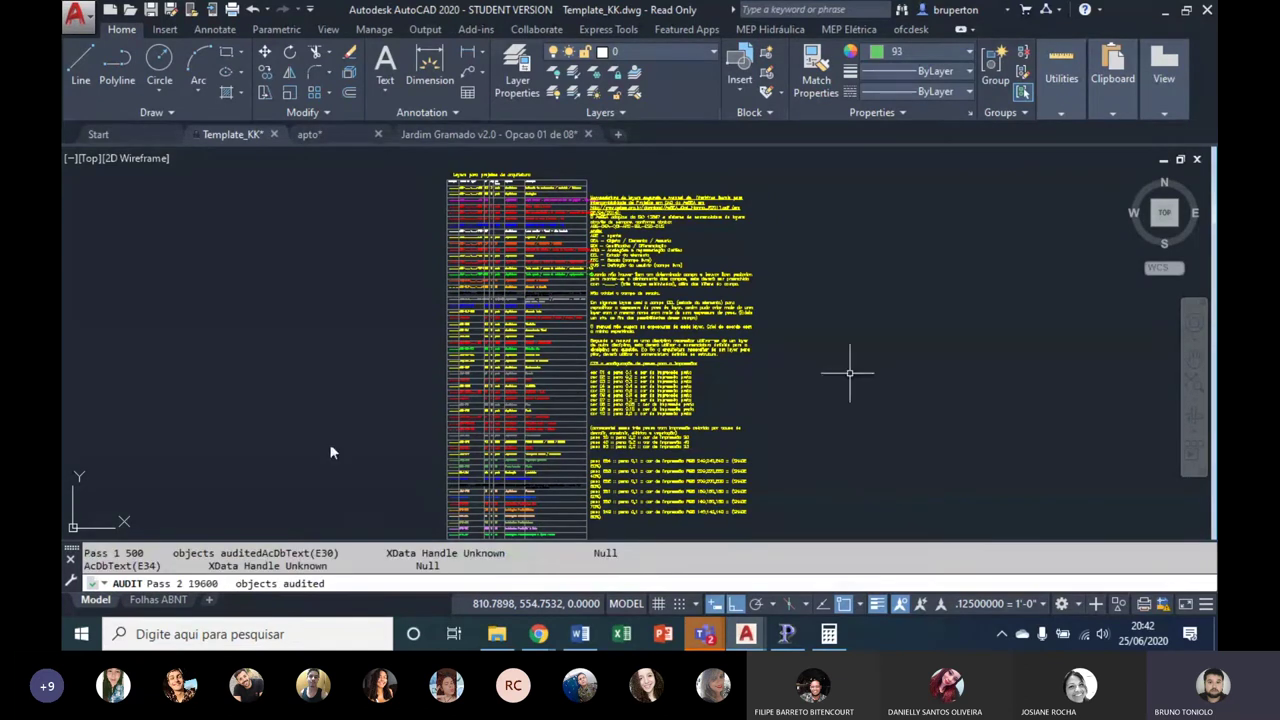
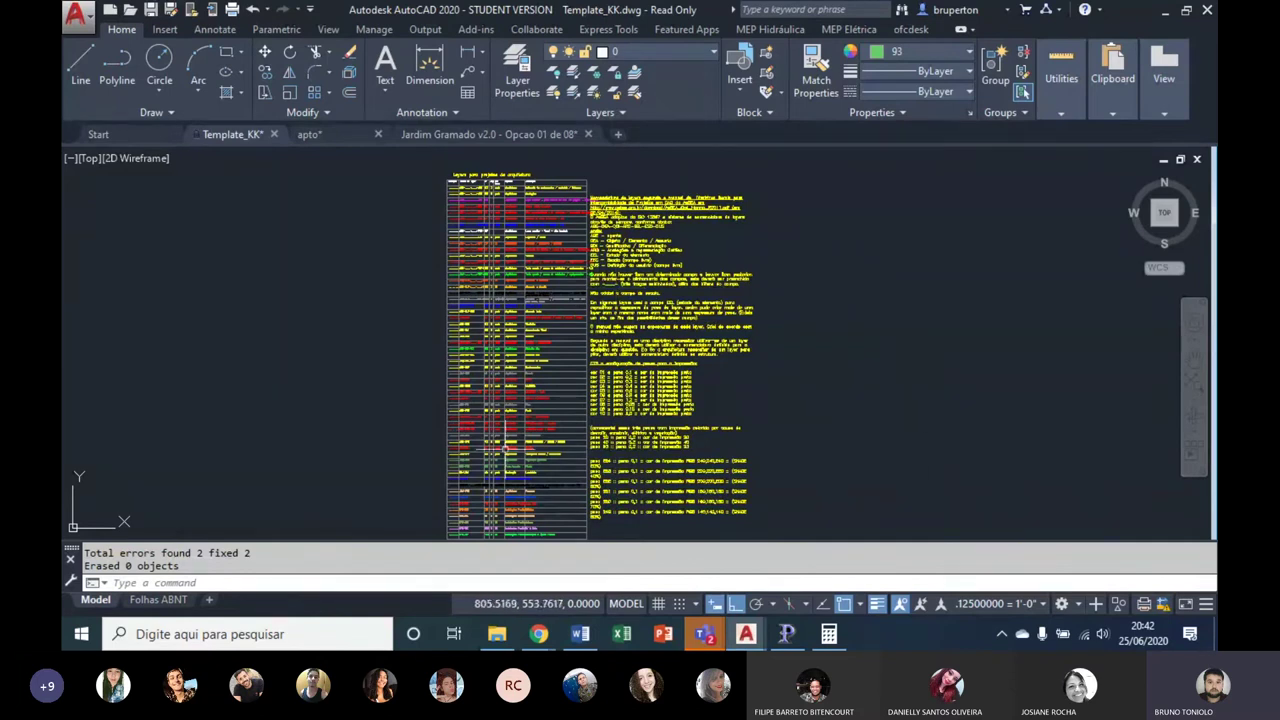
Step: Start PURGE and AUDIT, cancelling both without purging or fixing anything
type("PURGE")
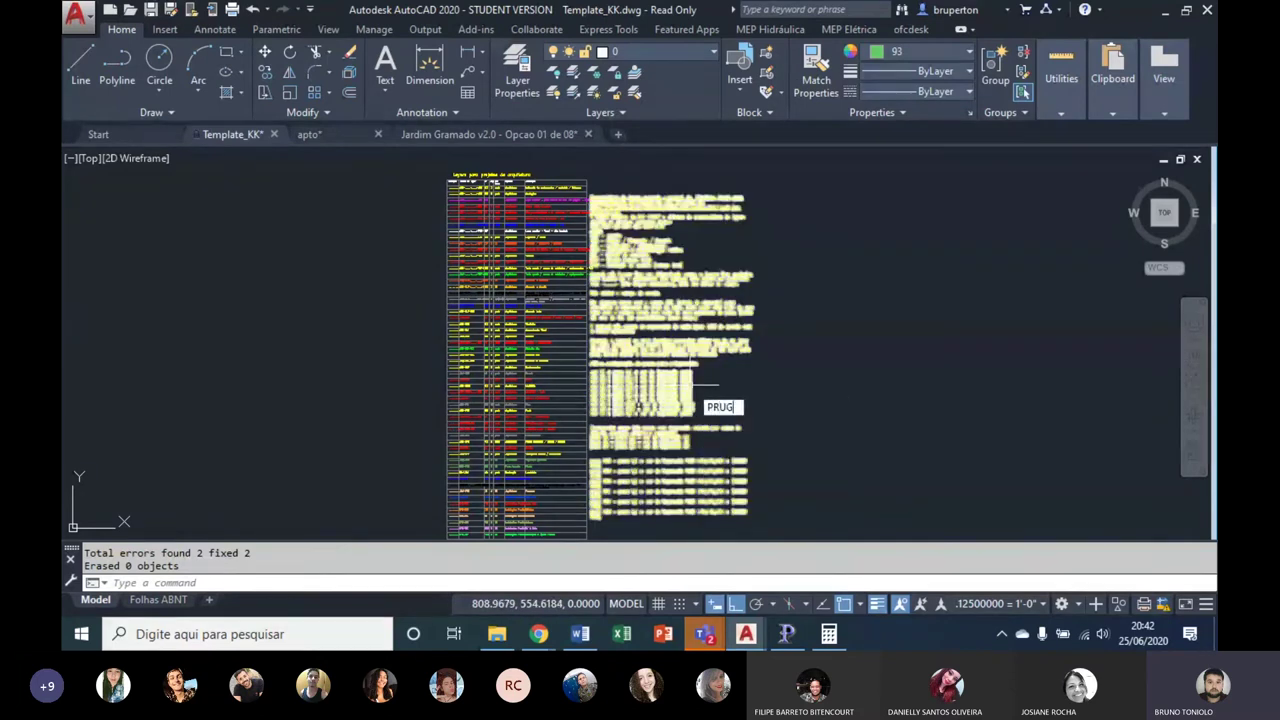
key("Return")
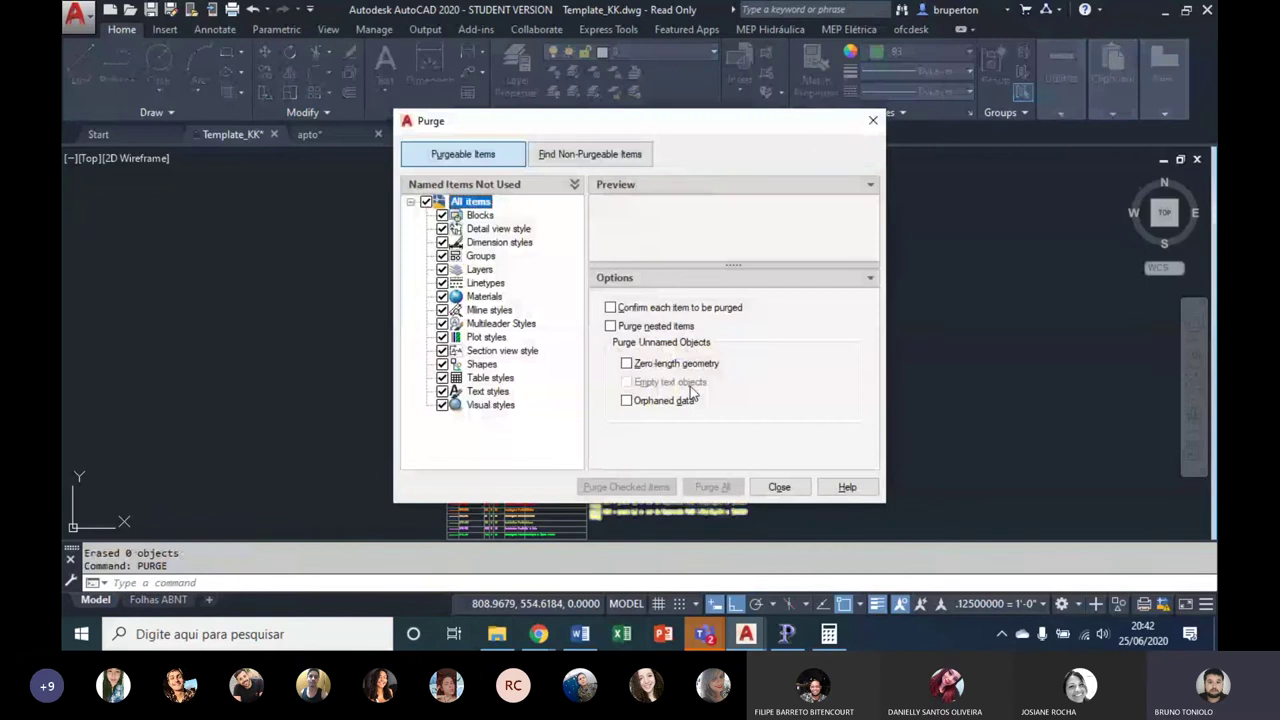
key("Escape")
type("AUDIT")
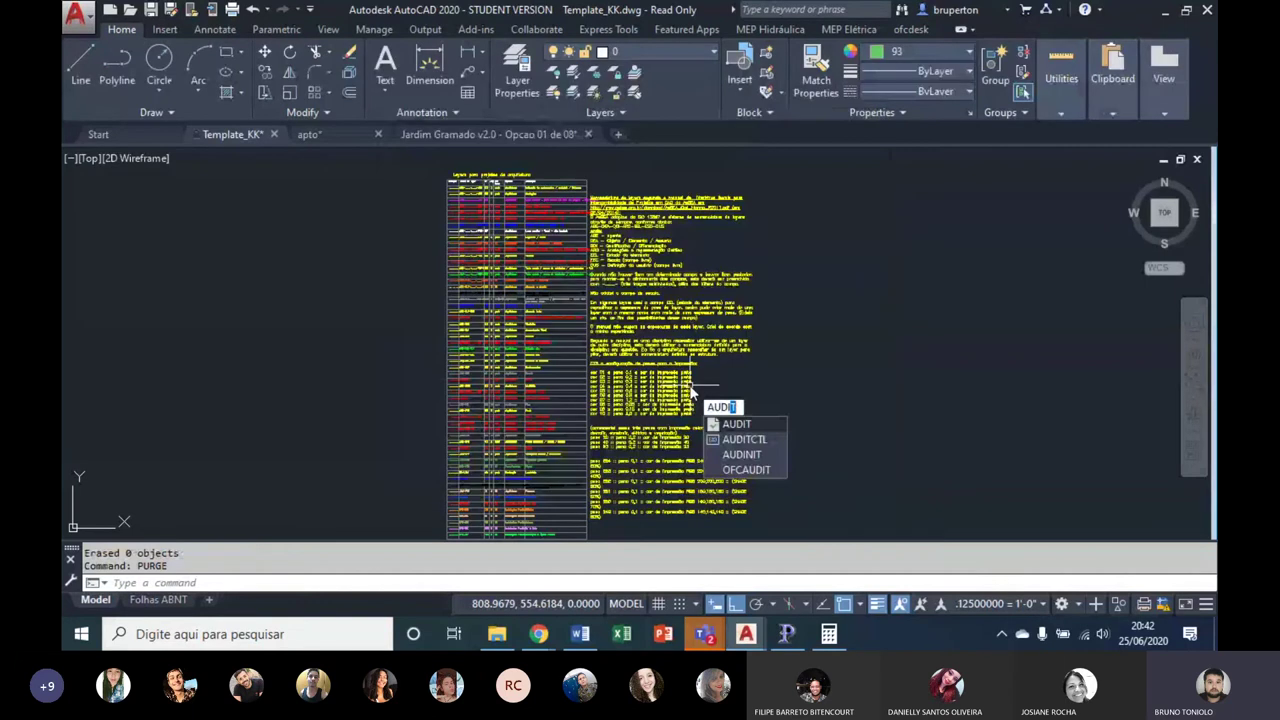
key("Return")
type("y")
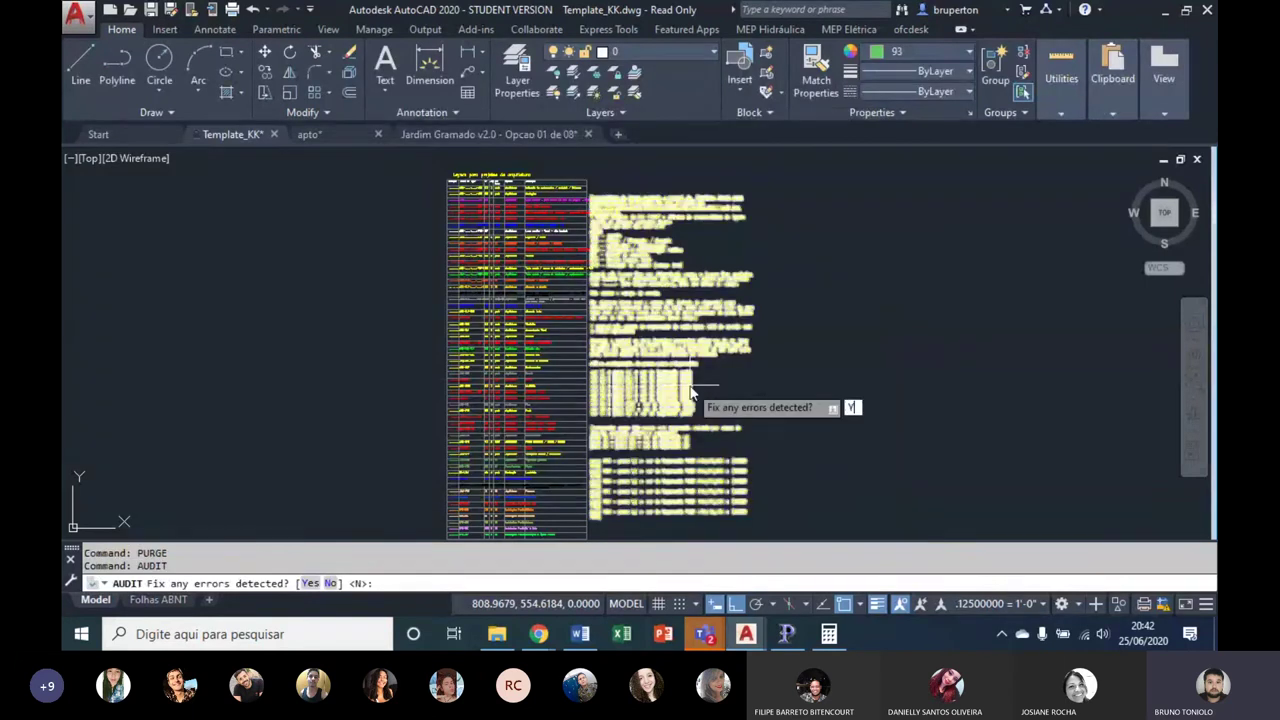
key("Escape")
type("A")
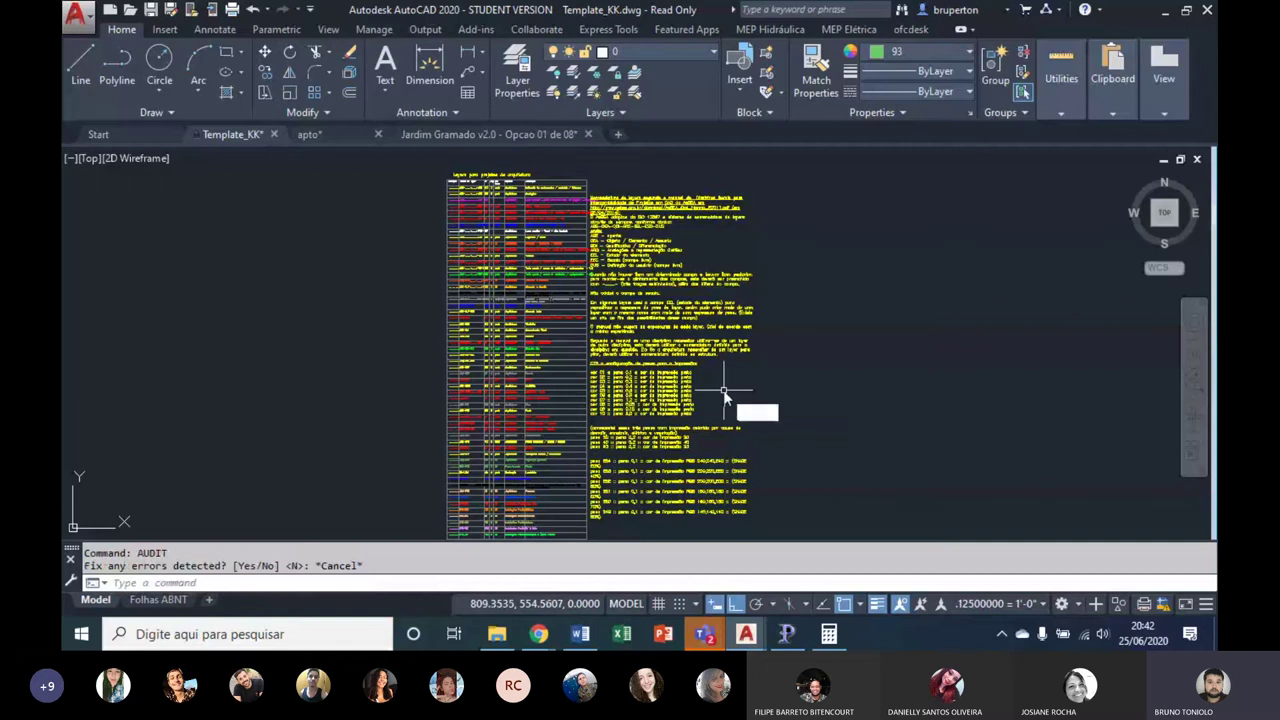
type("udit")
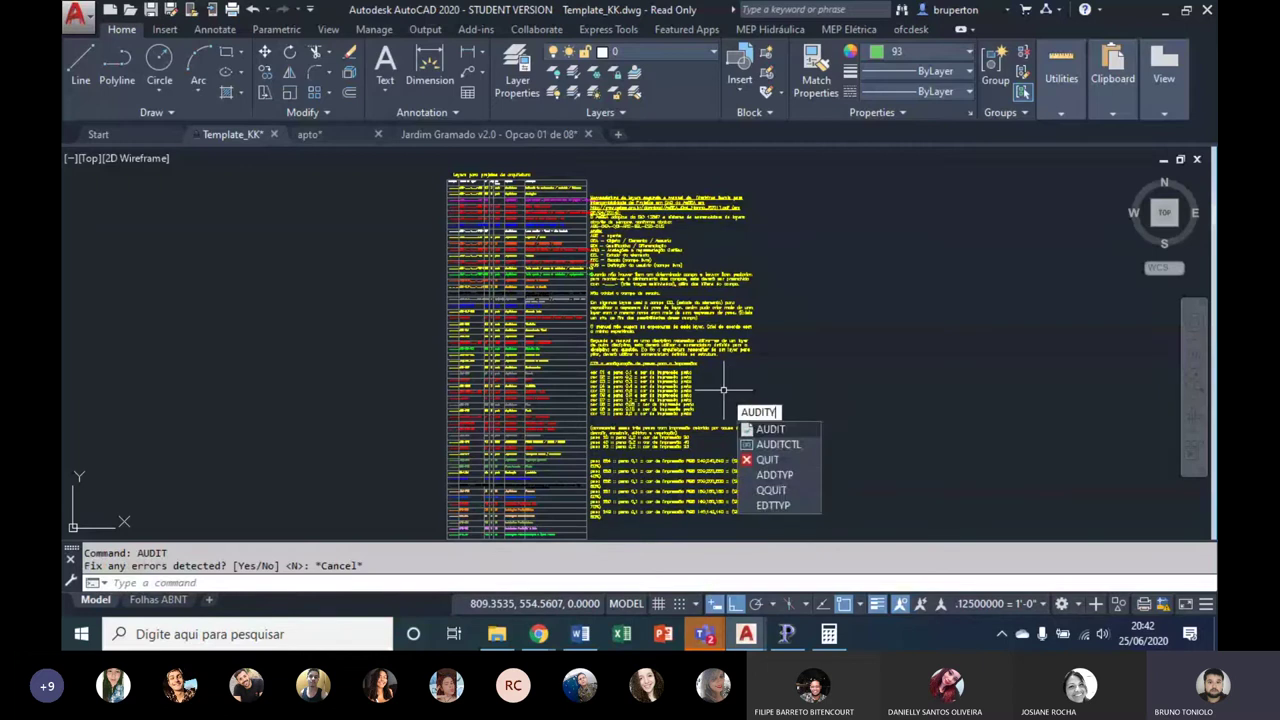
key("Escape")
key("Escape")
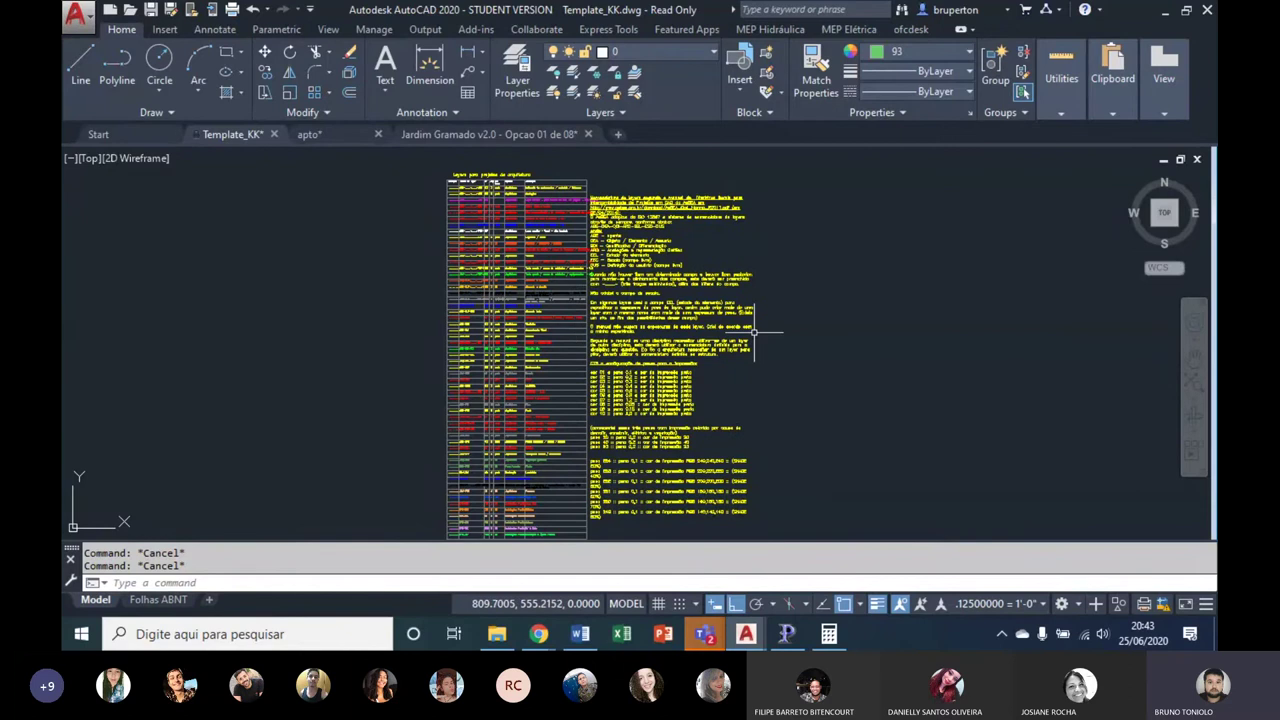
middle_click_drag(716, 324, 748, 316)
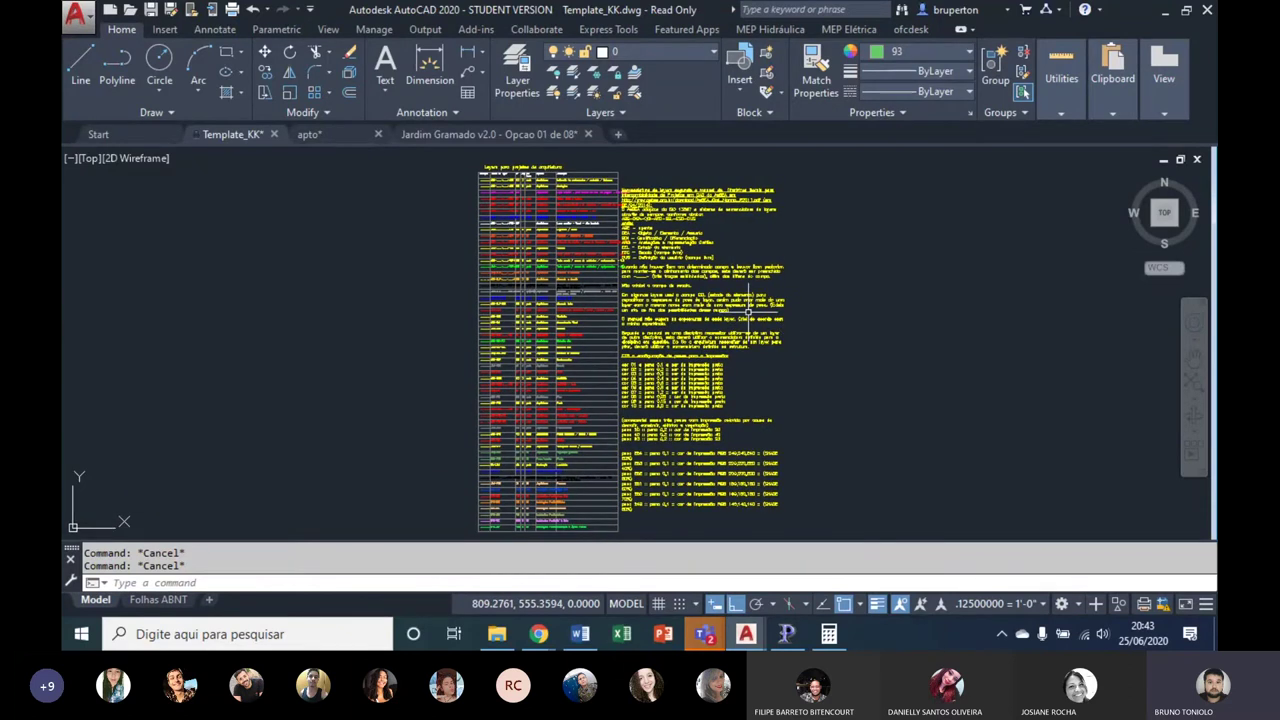
Step: From Save As, create a new folder named EXEMPLO inside Downloads
type("SAV")
type("EAS")
key("Return")
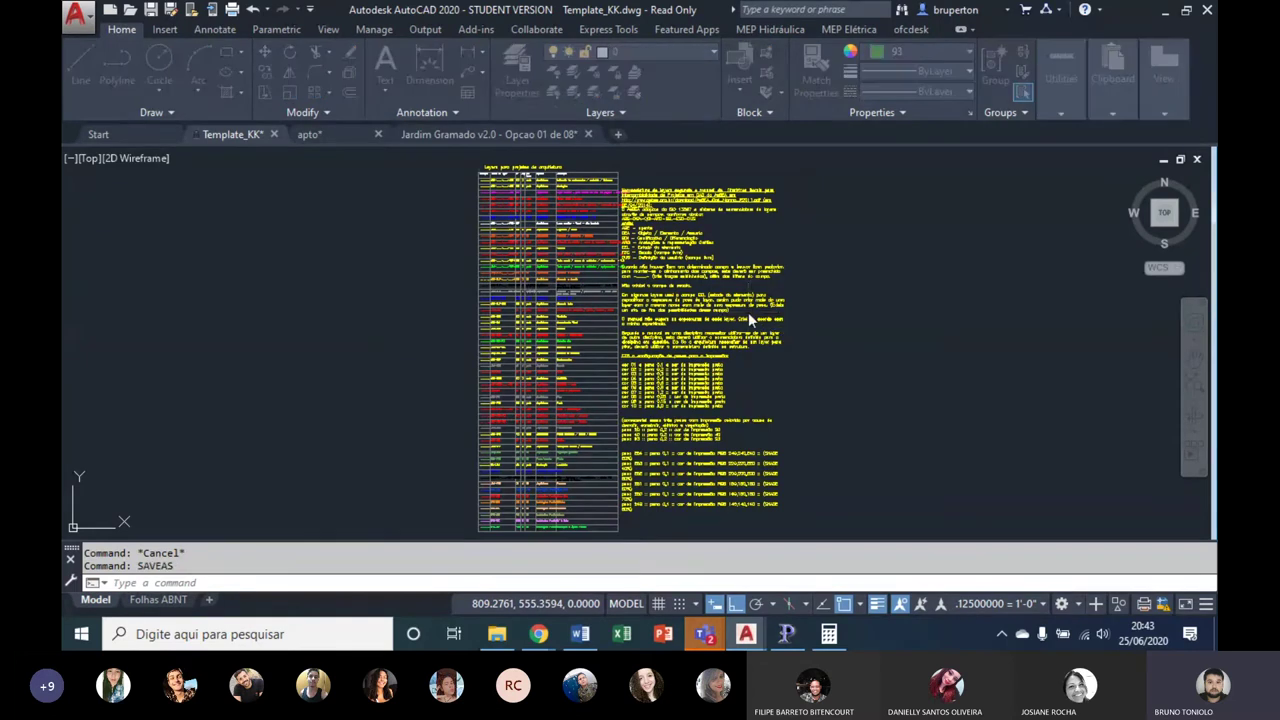
left_click(565, 132)
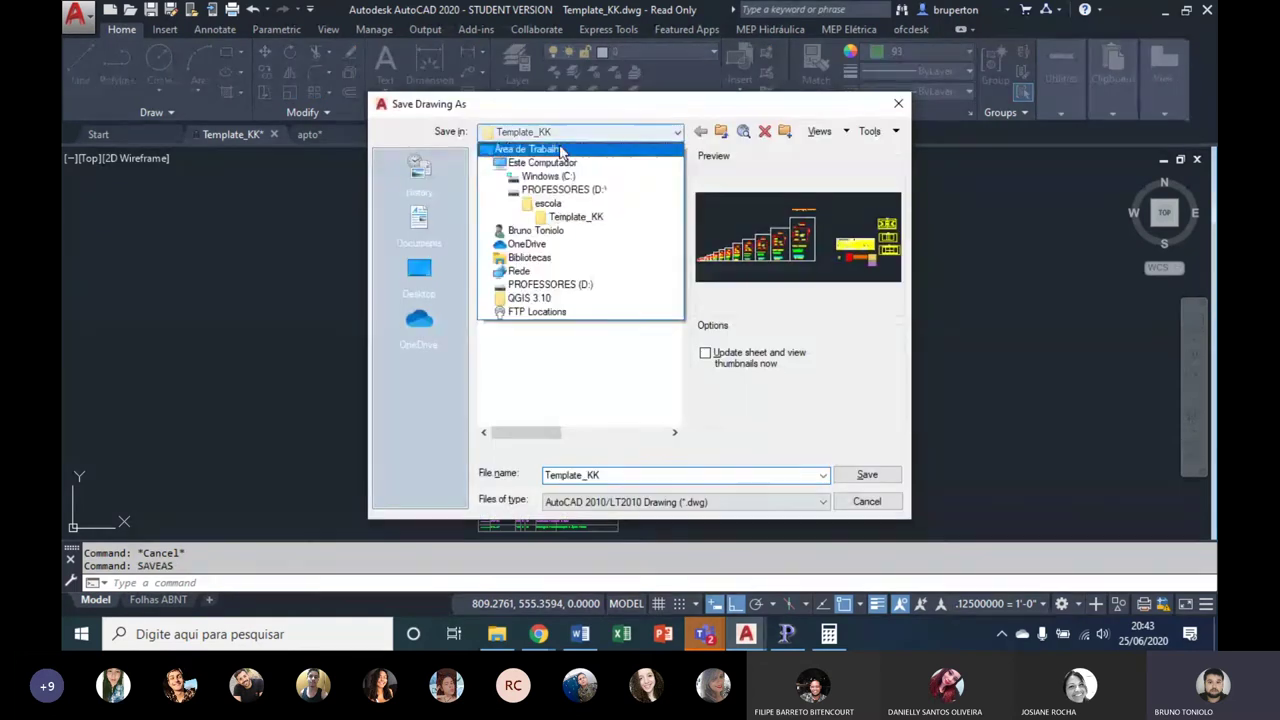
left_click(537, 233)
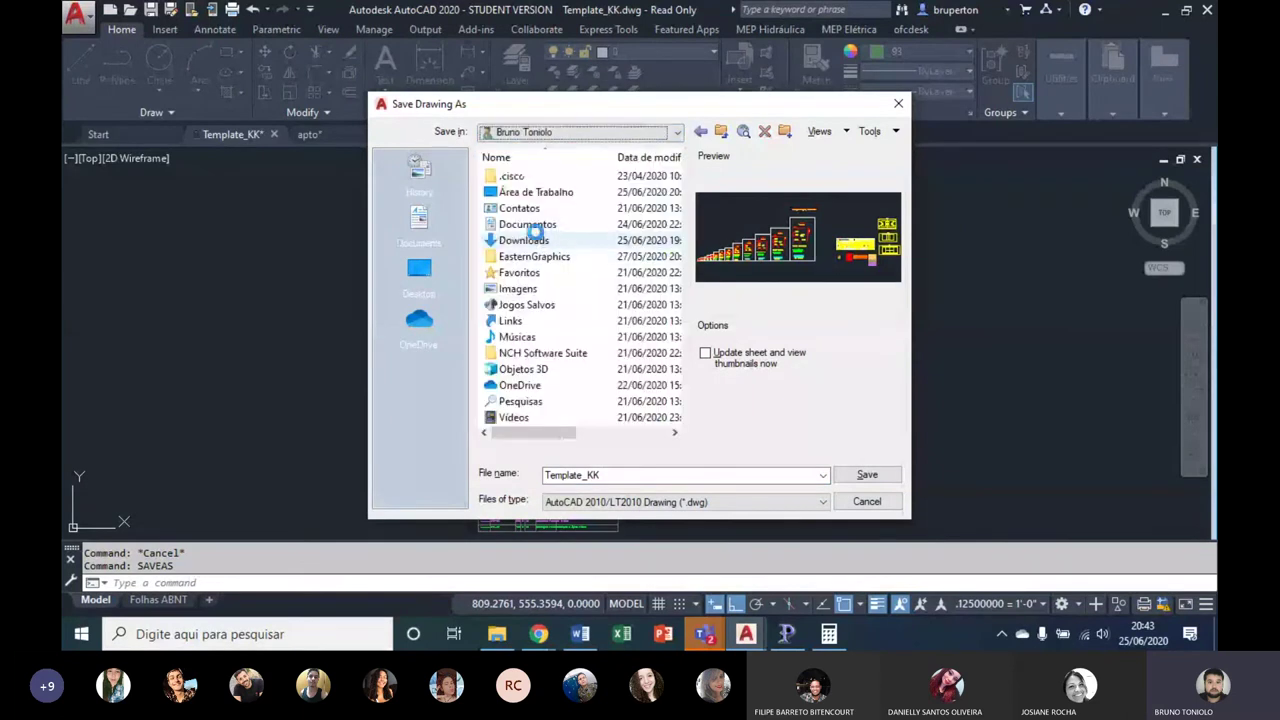
double_click(524, 240)
right_click(531, 389)
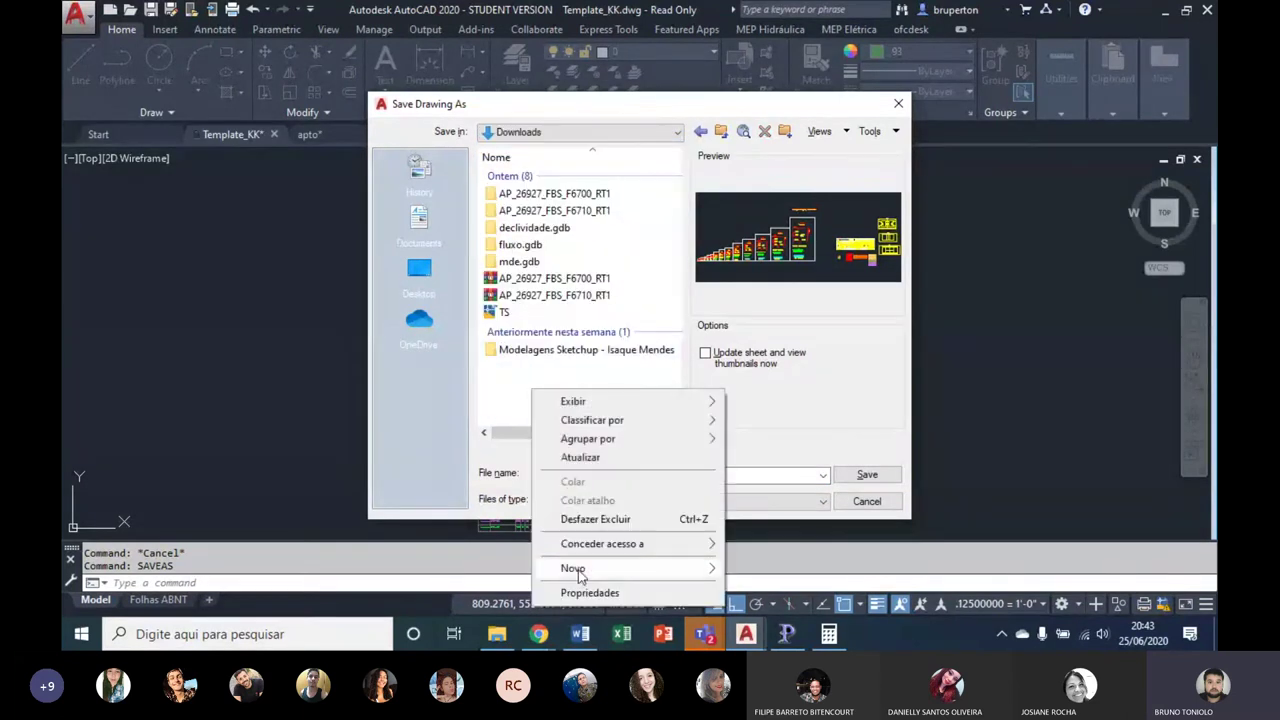
mouse_move(574, 568)
left_click(783, 396)
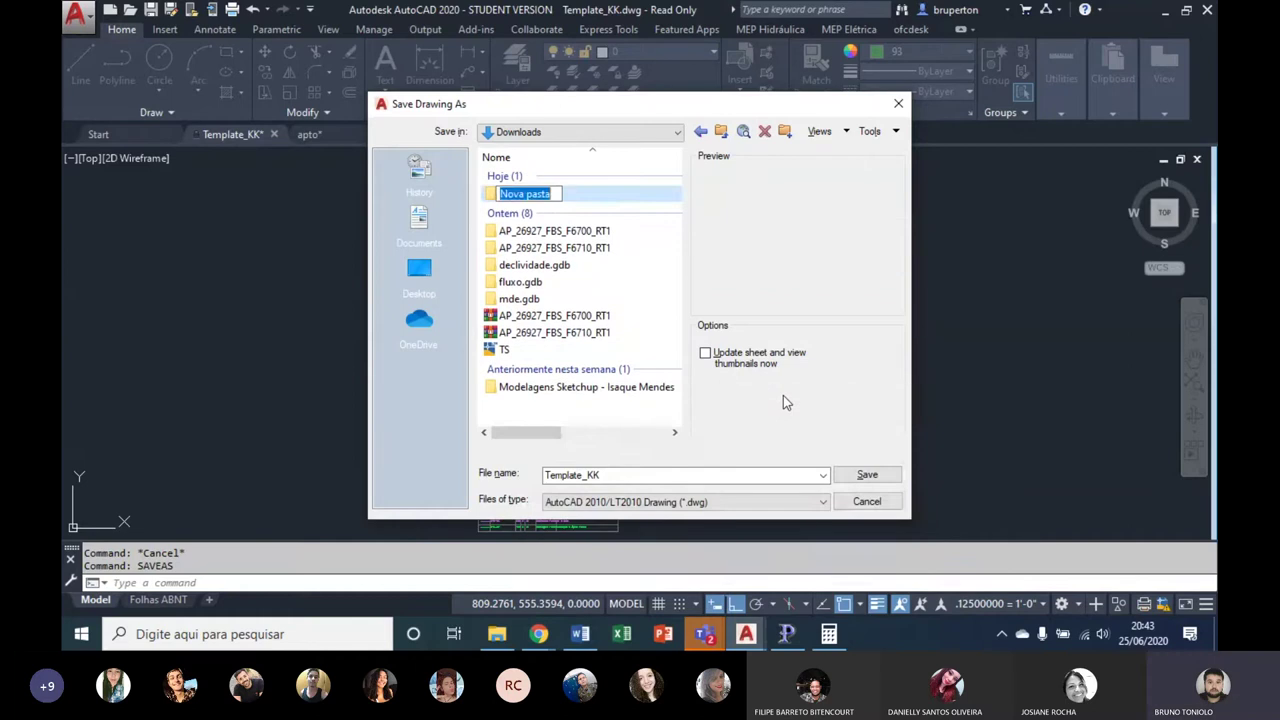
type("EXEMPLO")
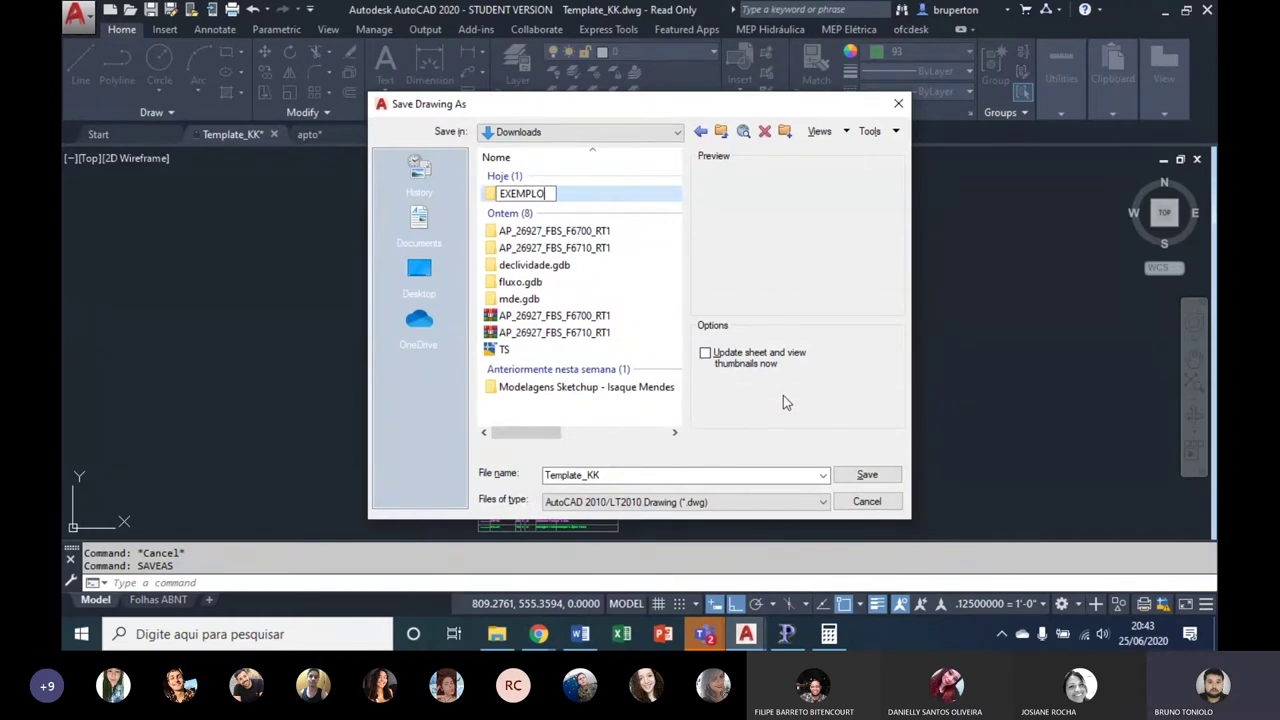
key("Return")
Step: Save the drawing as PROJETINHO in the EXEMPLO folder
double_click(533, 190)
double_click(637, 473)
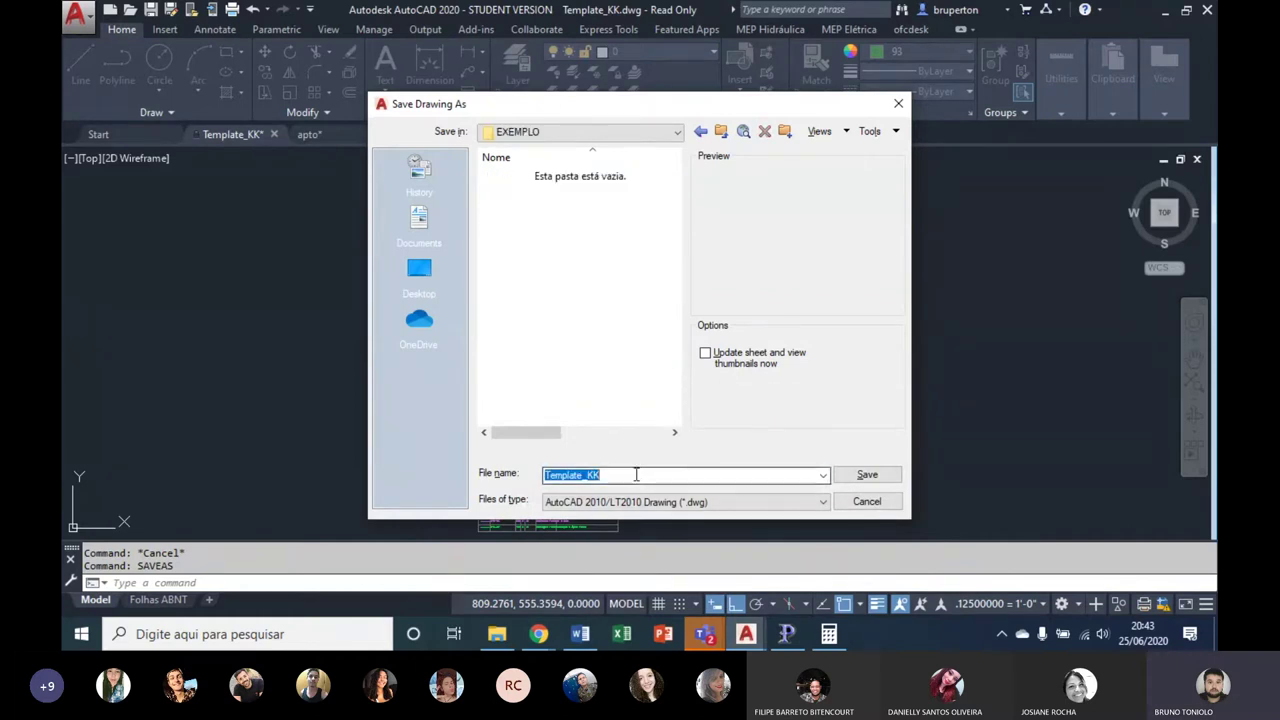
type("PROJE")
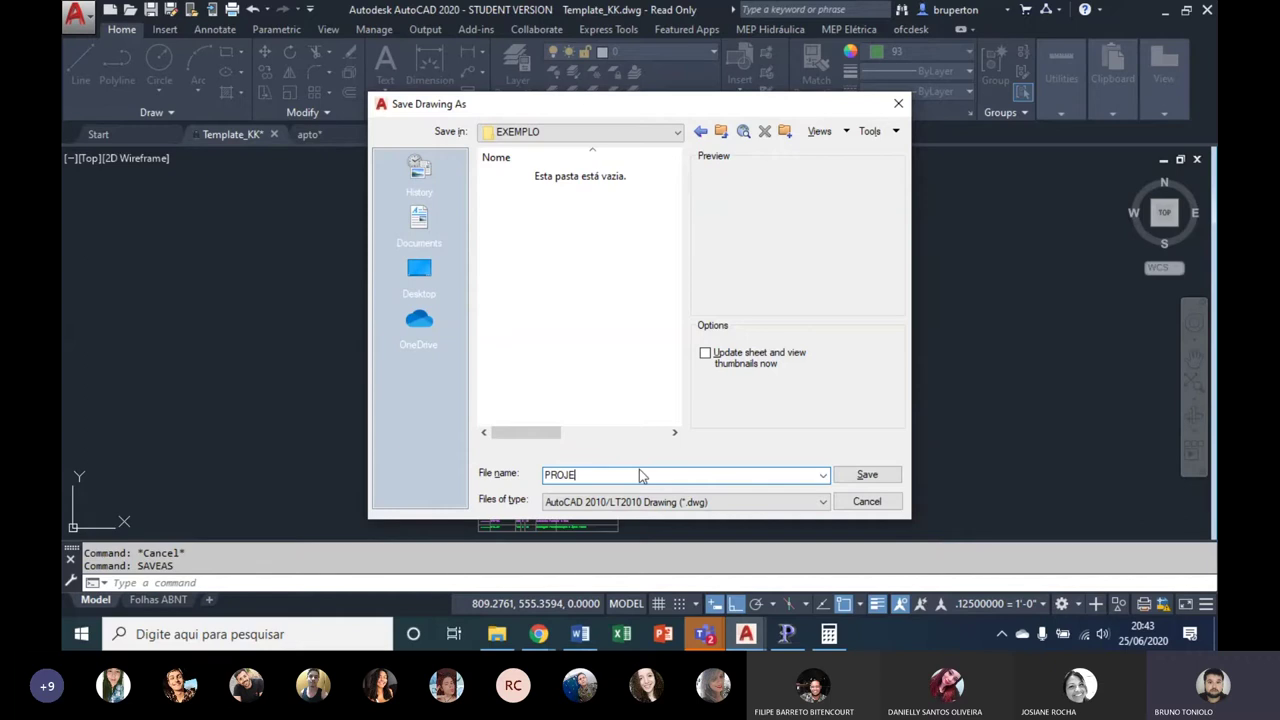
type("TINHO")
key("Return")
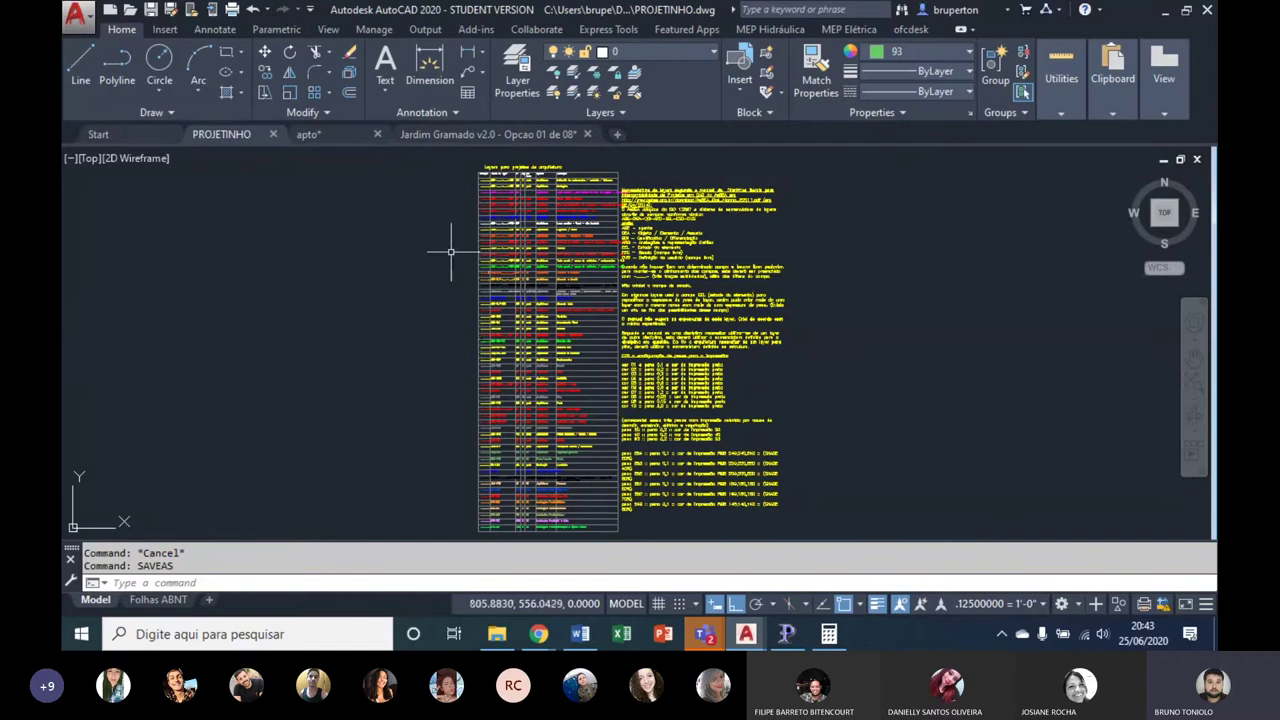
Step: Close the PROJETINHO, apto and Jardim Gramado drawings without saving changes
left_click(273, 134)
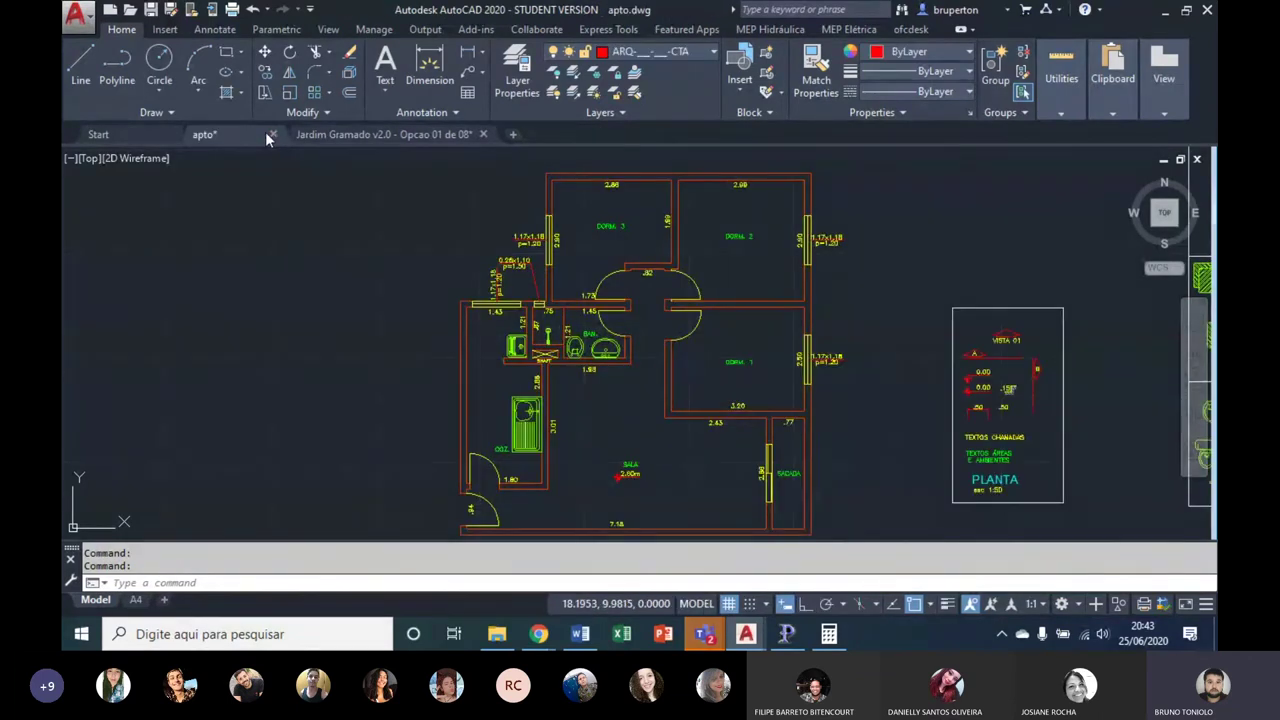
left_click(273, 134)
key("n")
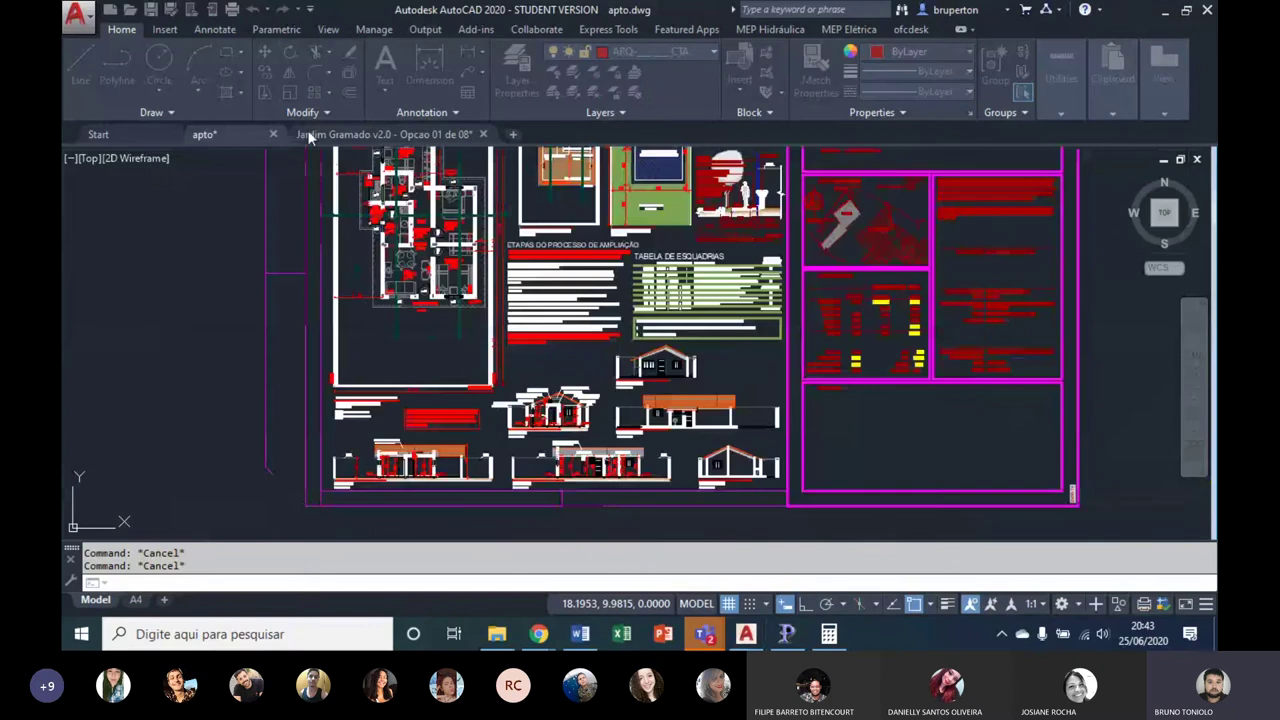
left_click(378, 134)
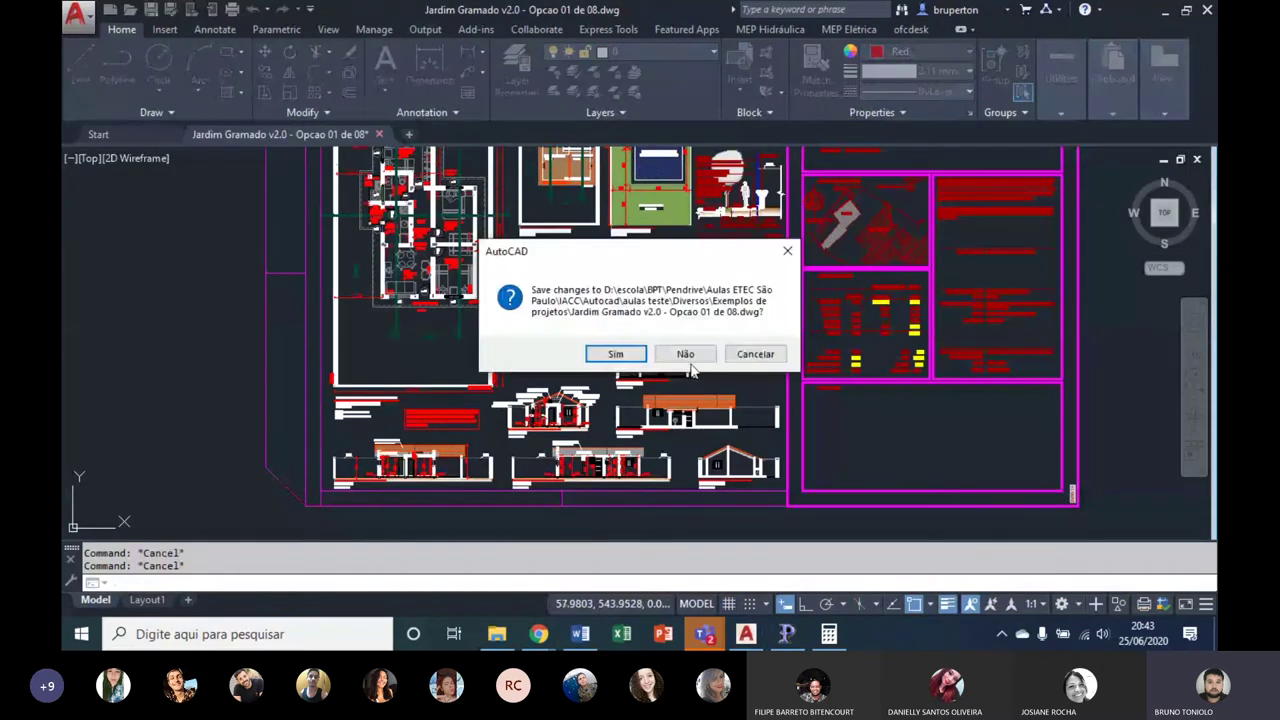
left_click(682, 345)
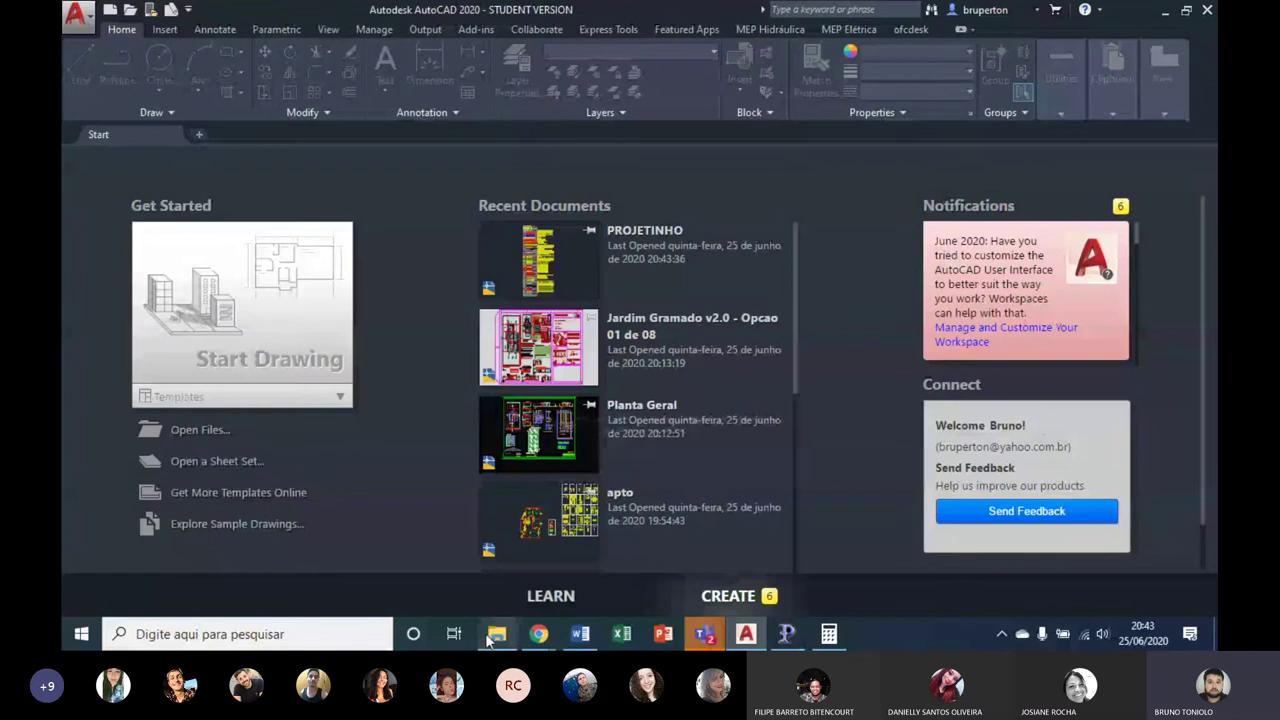
Step: Browse File Explorer to Downloads\EXEMPLO and open PROJETINHO.dwg
left_click(494, 634)
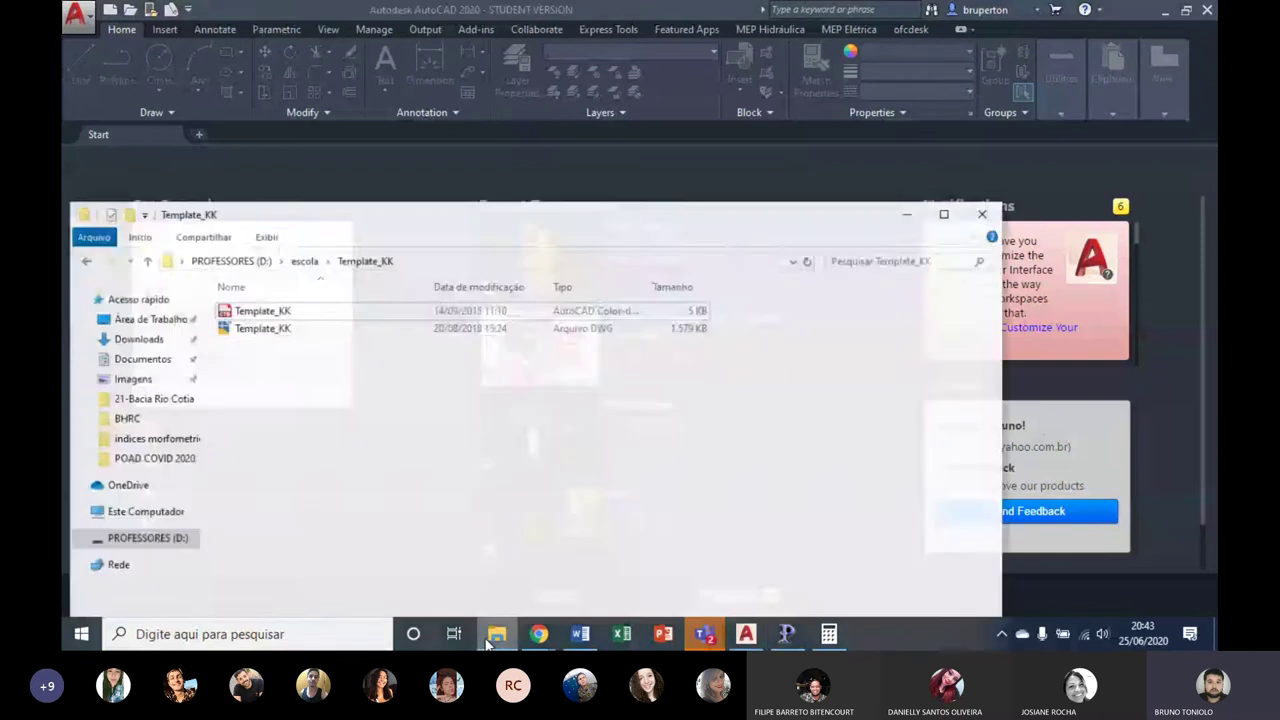
left_click_drag(409, 214, 705, 68)
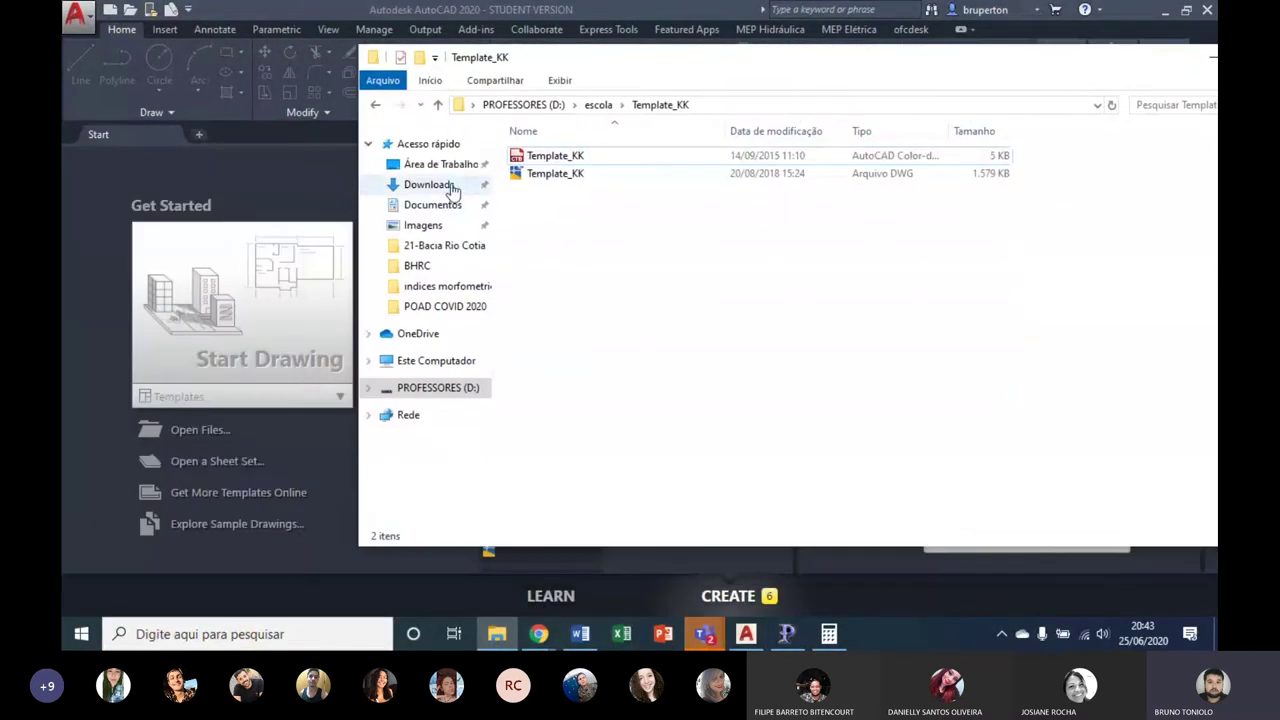
left_click(440, 185)
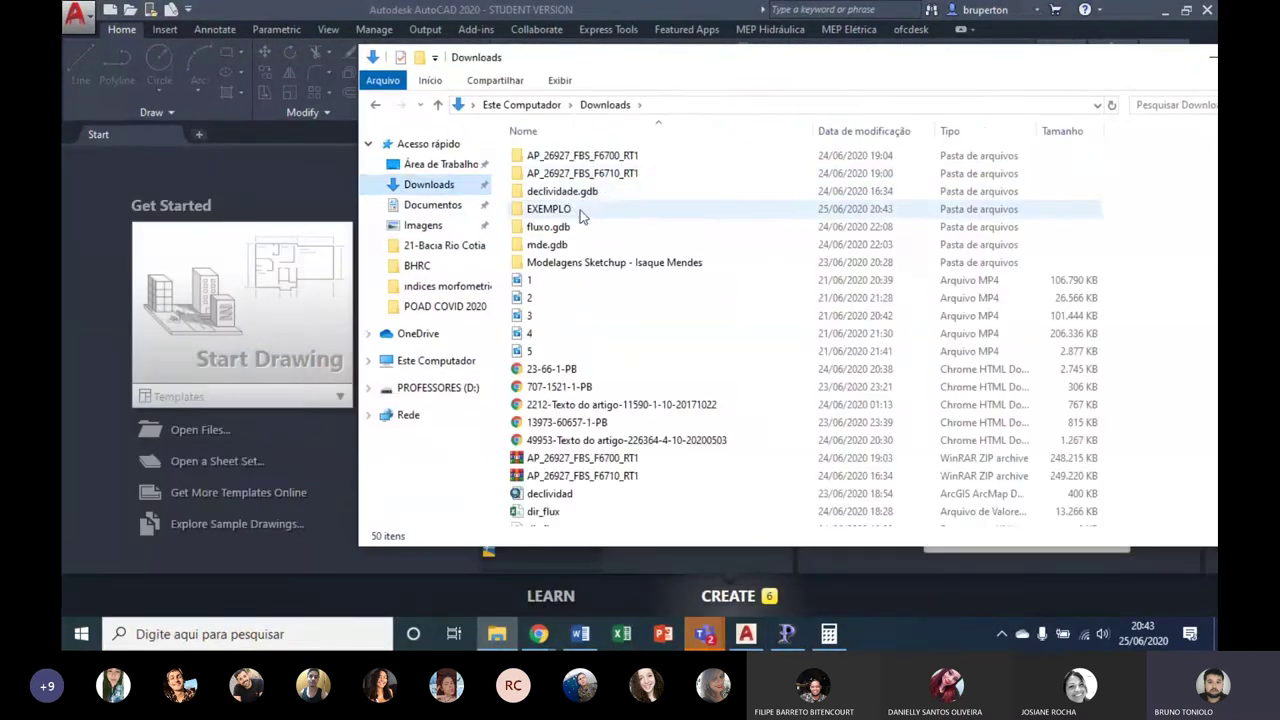
double_click(574, 209)
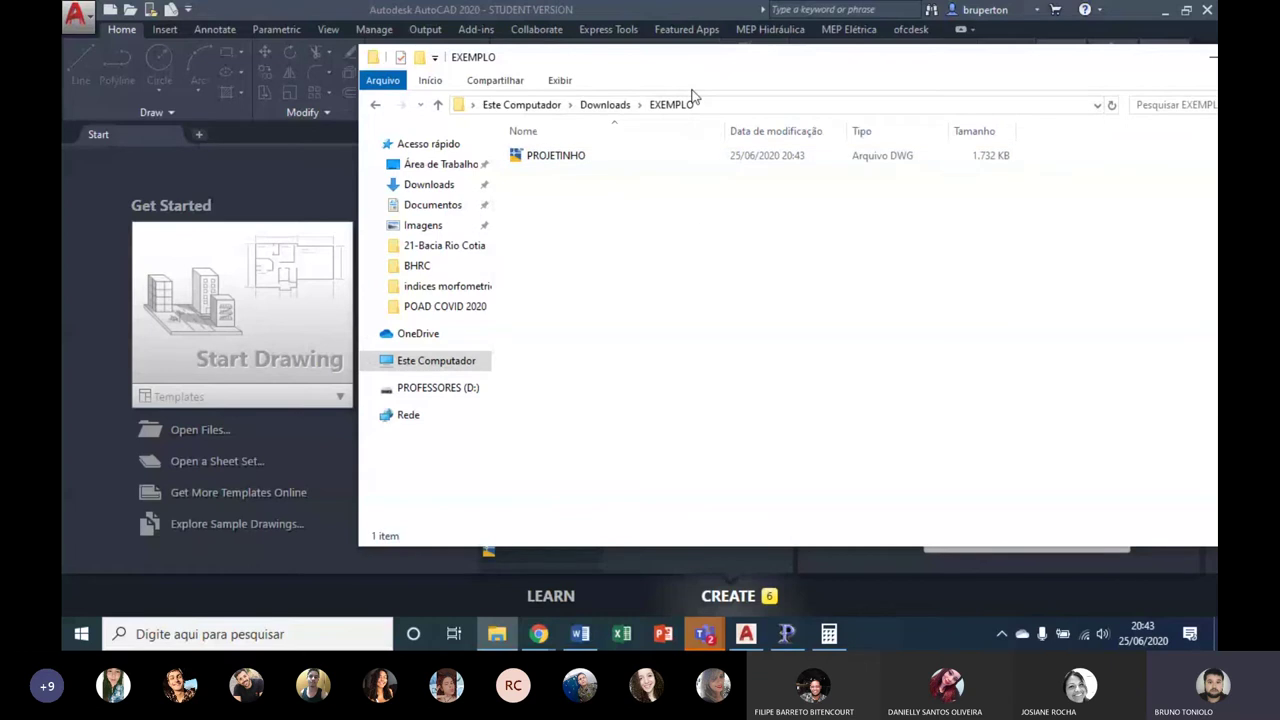
double_click(556, 155)
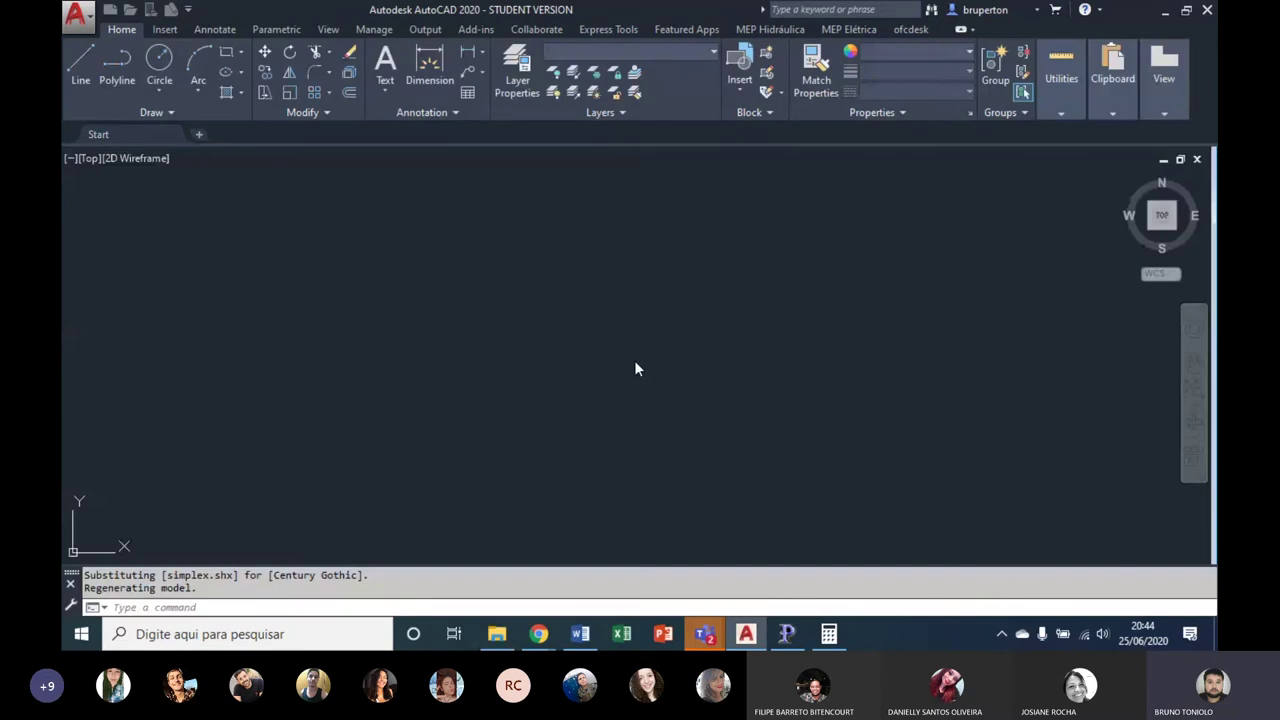
Step: Dismiss the proxy information notice and zoom around the house plans
left_click(628, 432)
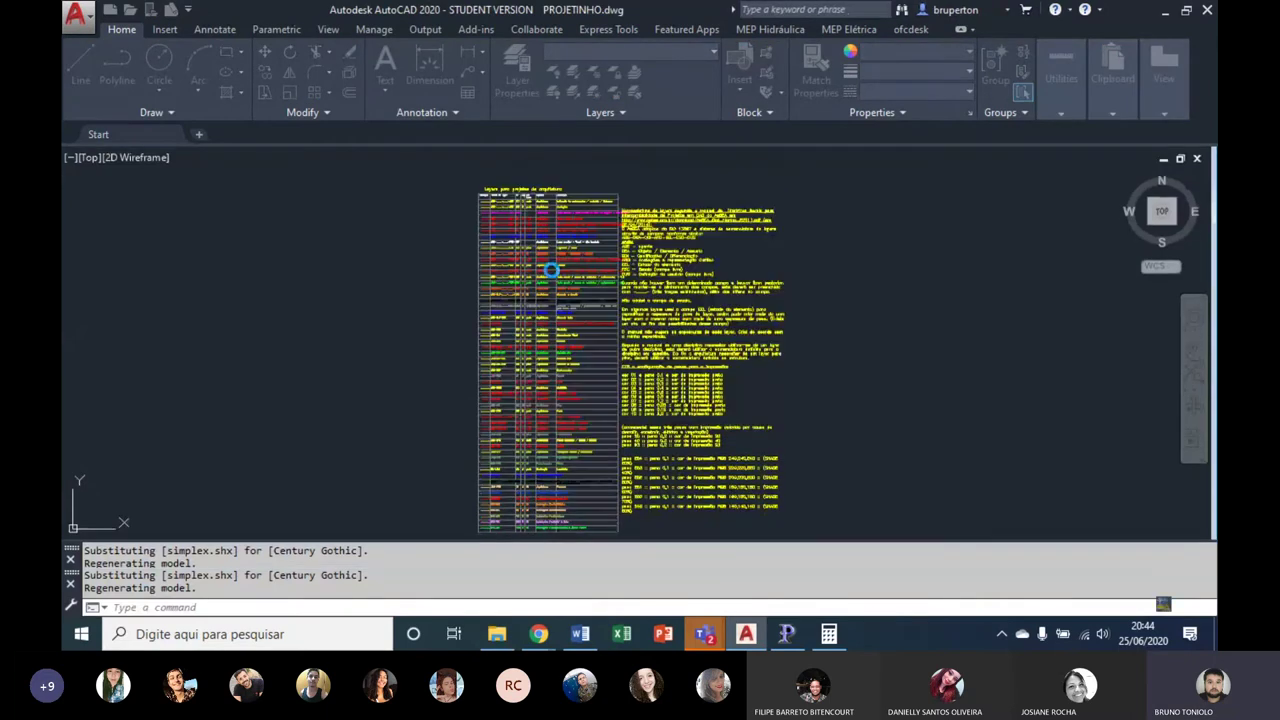
scroll(563, 272, "down", 4)
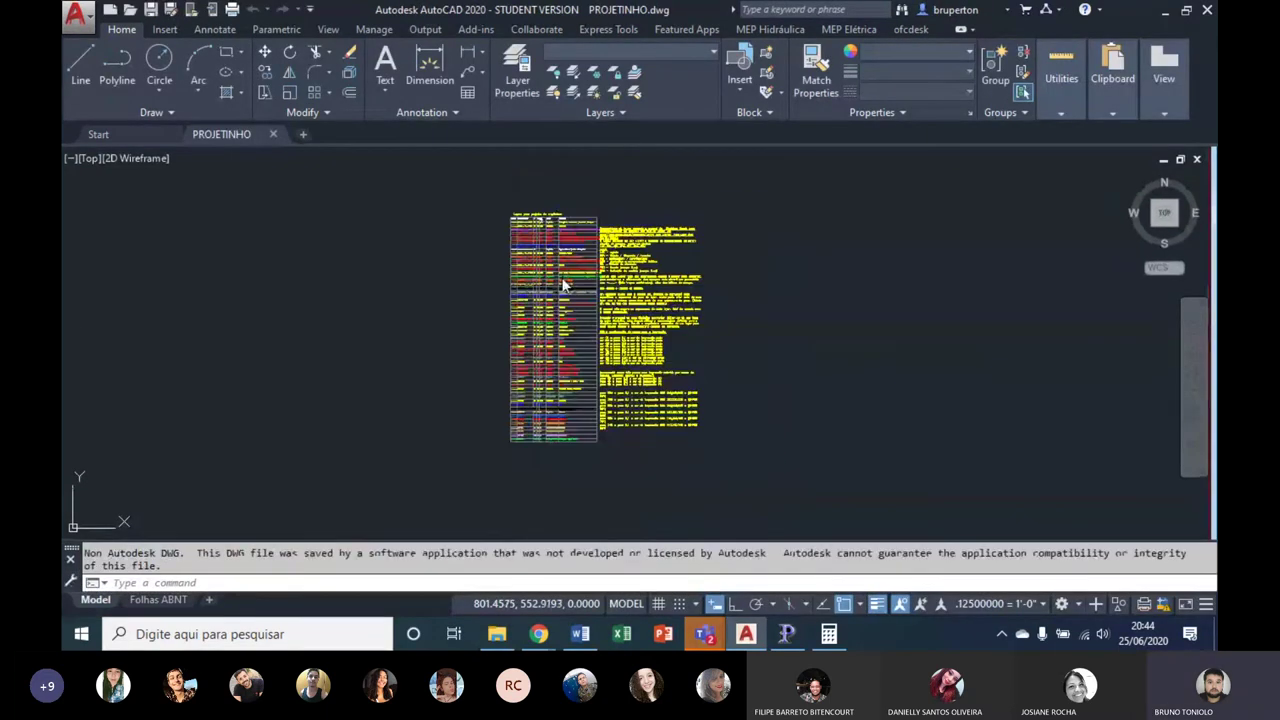
scroll(563, 270, "up", 3)
scroll(880, 250, "up", 2)
scroll(760, 260, "up", 2)
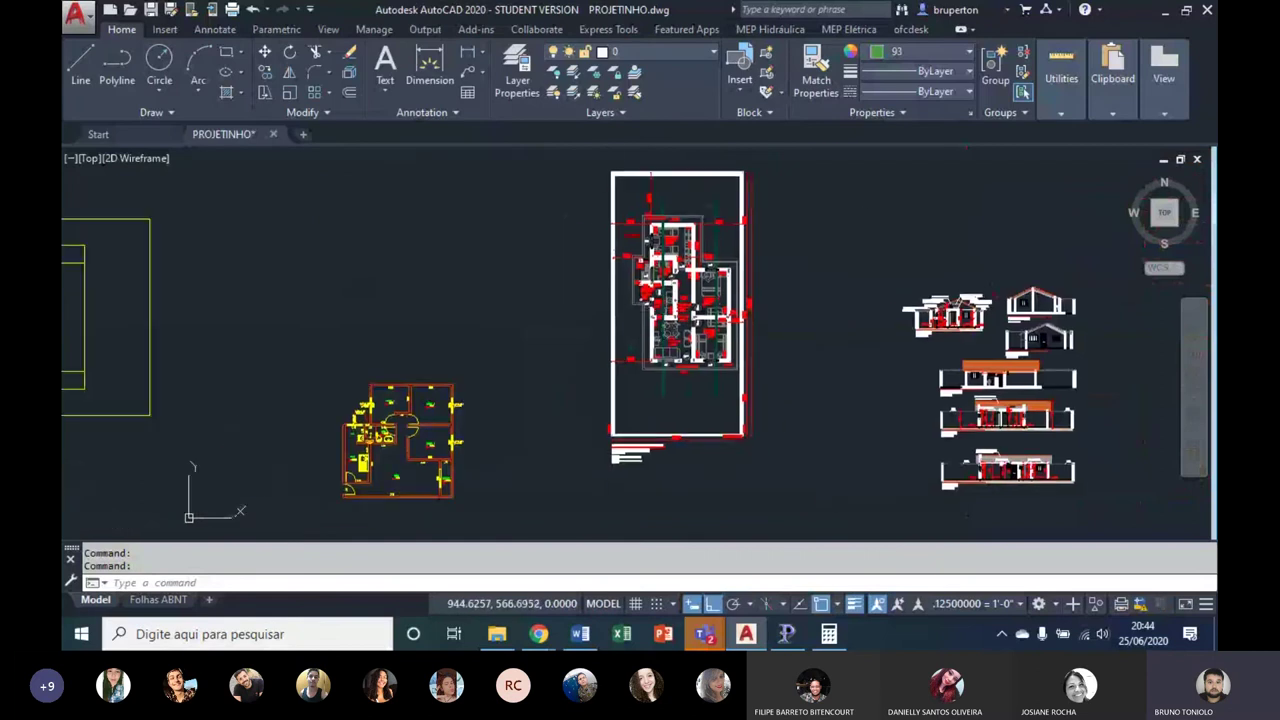
scroll(629, 279, "up", 2)
scroll(629, 279, "down", 1)
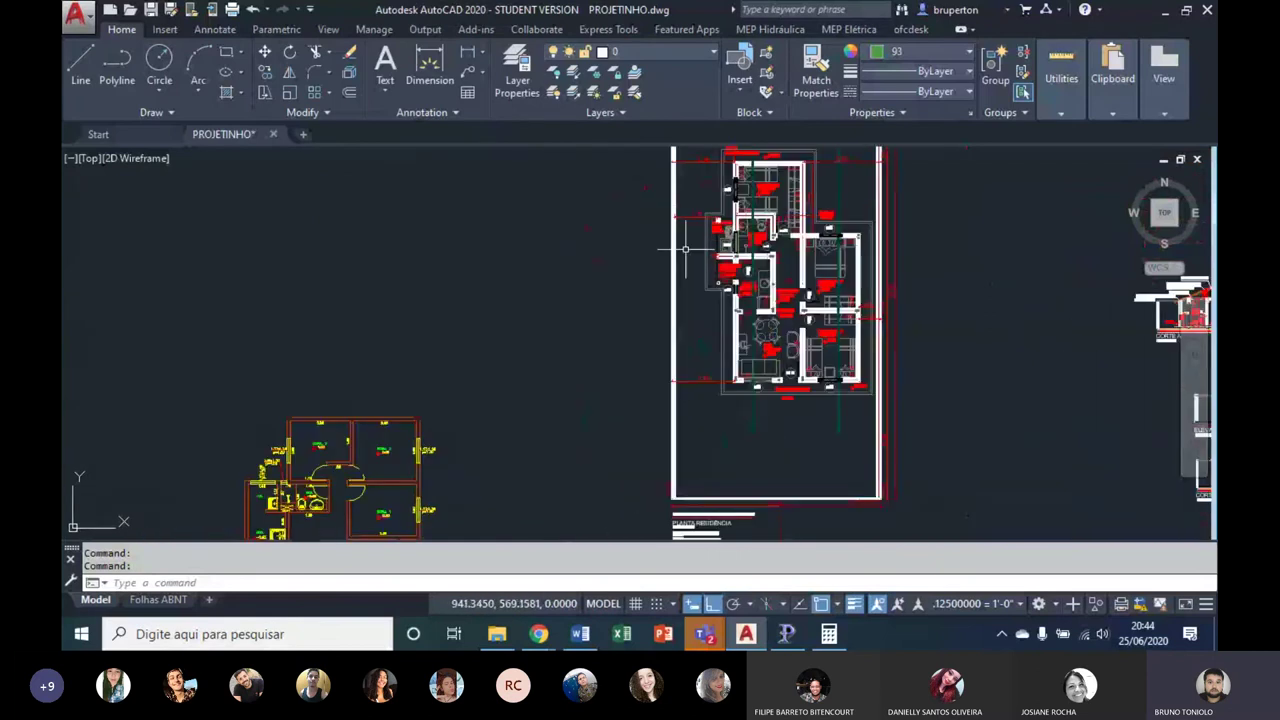
scroll(540, 313, "down", 1)
Step: Draw a circle with a picked centre and radius, then save PROJETINHO
type("c")
key("Return")
left_click(471, 224)
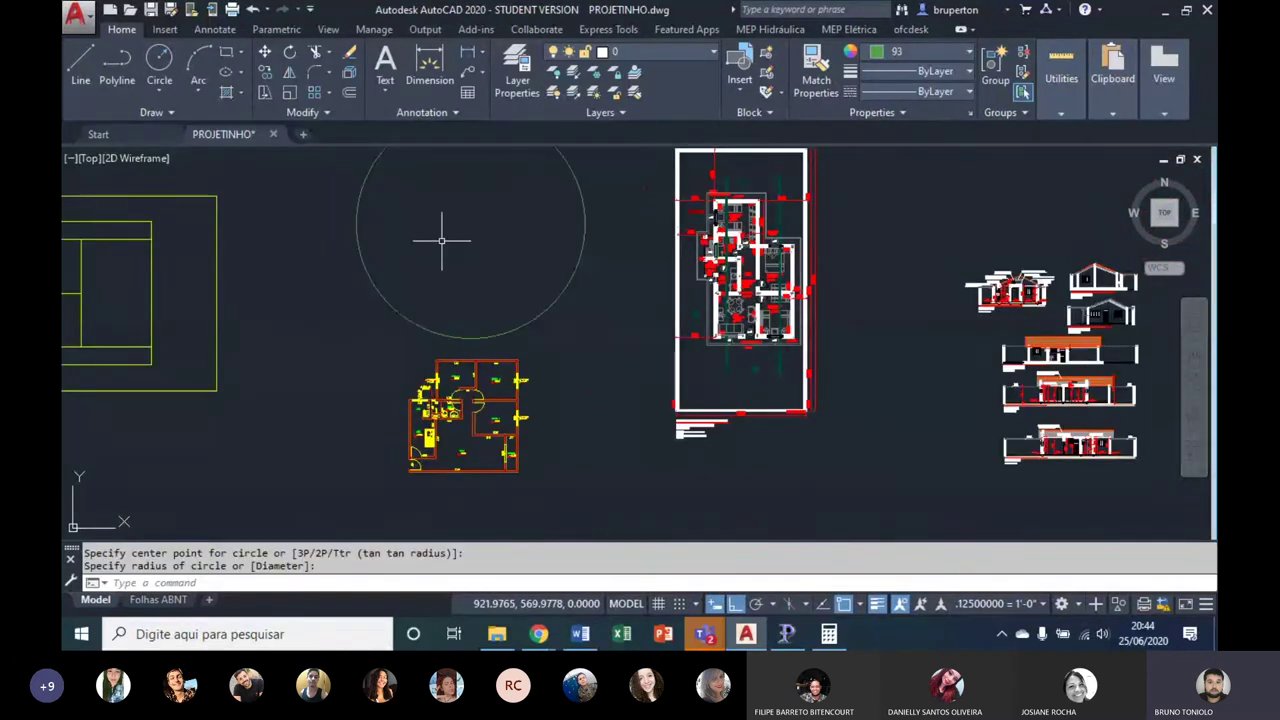
middle_click_drag(450, 240, 542, 357)
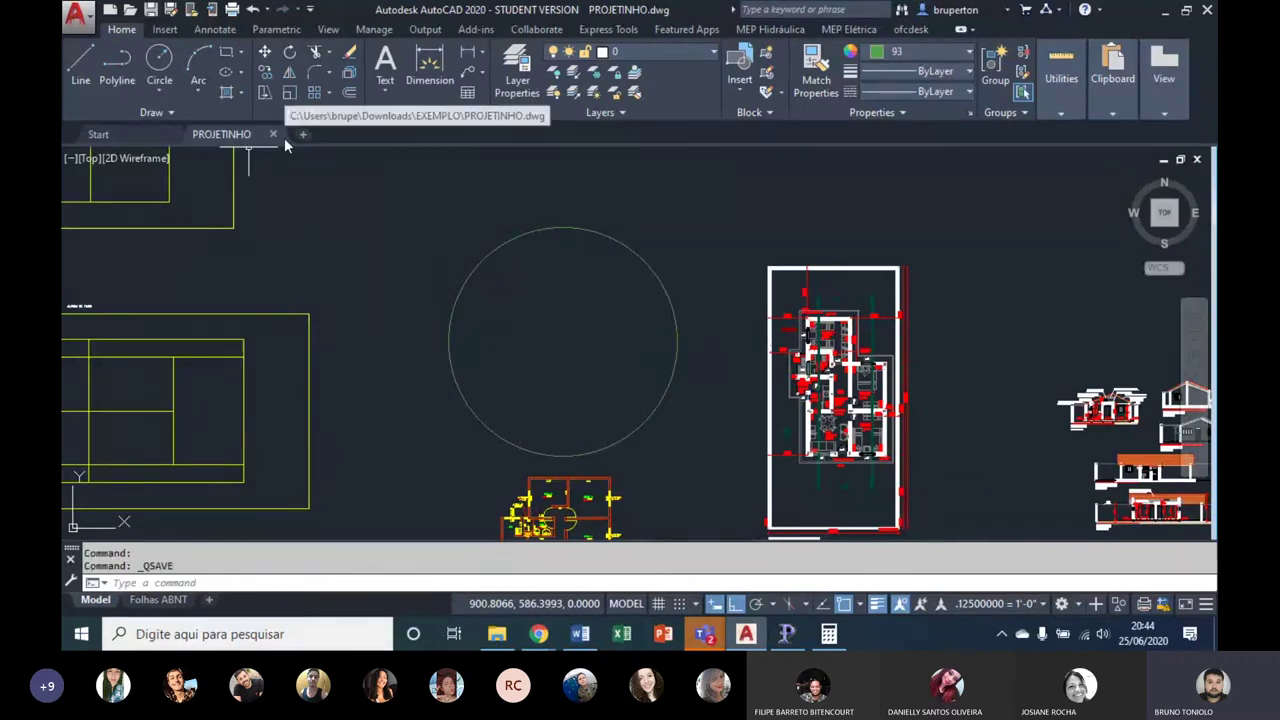
key("ctrl+s")
Step: Close PROJETINHO and compare it with PROJETINHO.bak in the EXEMPLO folder
key("ctrl+F4")
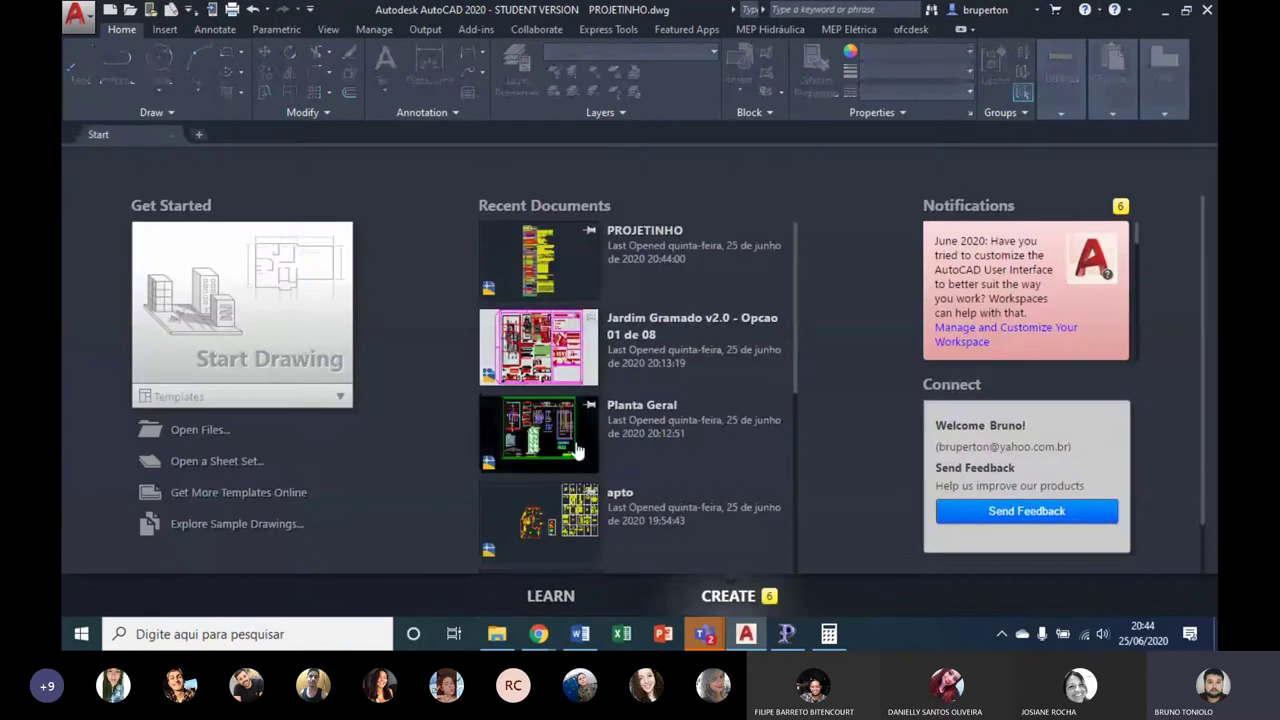
key("alt+Tab")
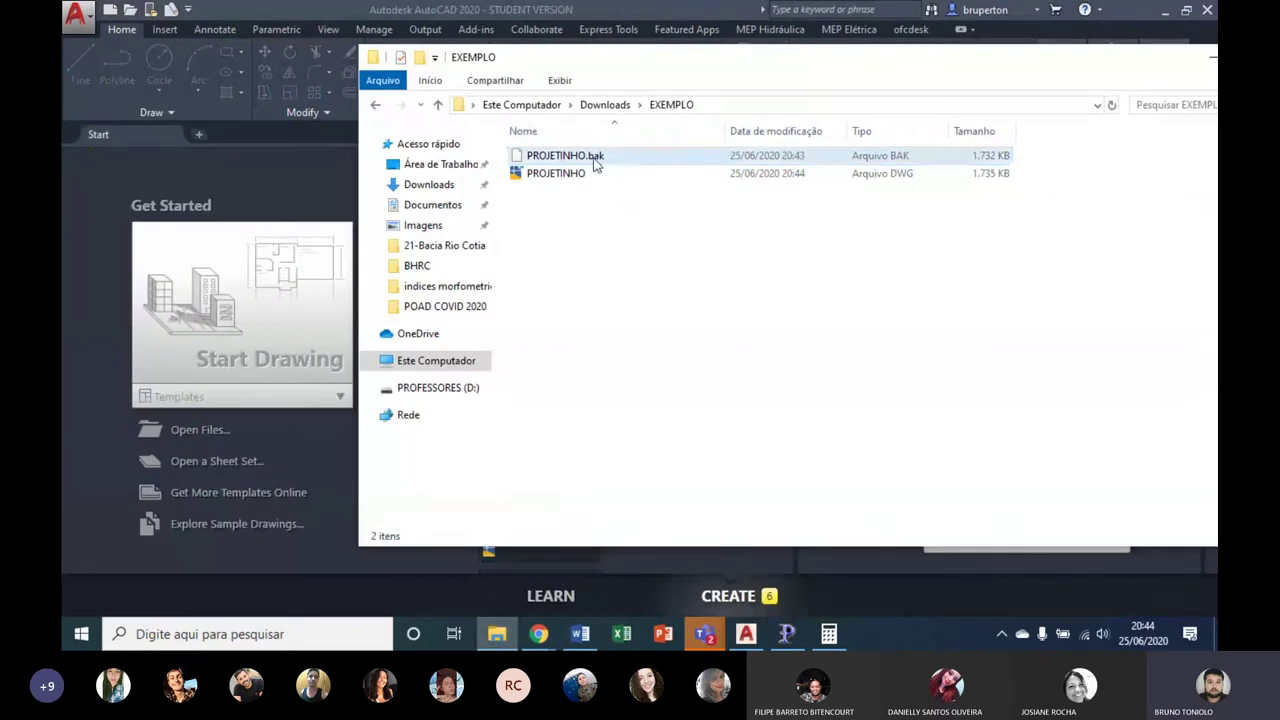
left_click(605, 174)
left_click(581, 161)
left_click(596, 162)
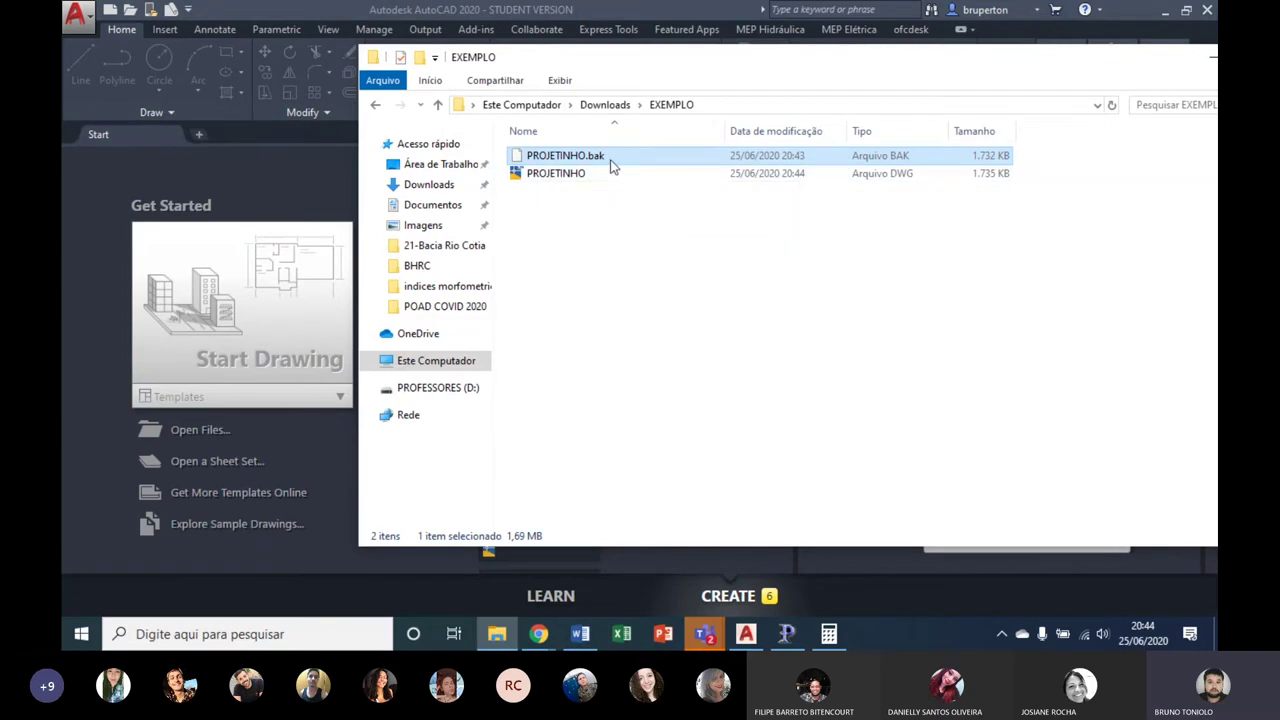
left_click(575, 176)
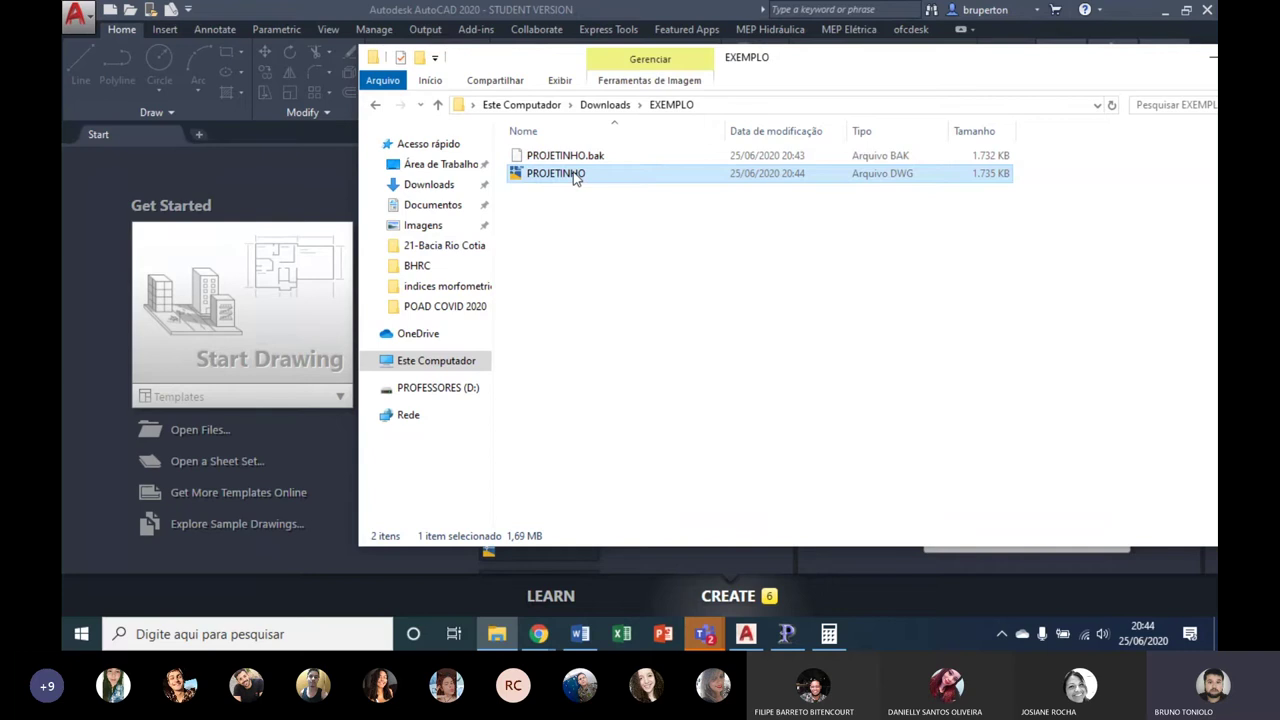
left_click(550, 157)
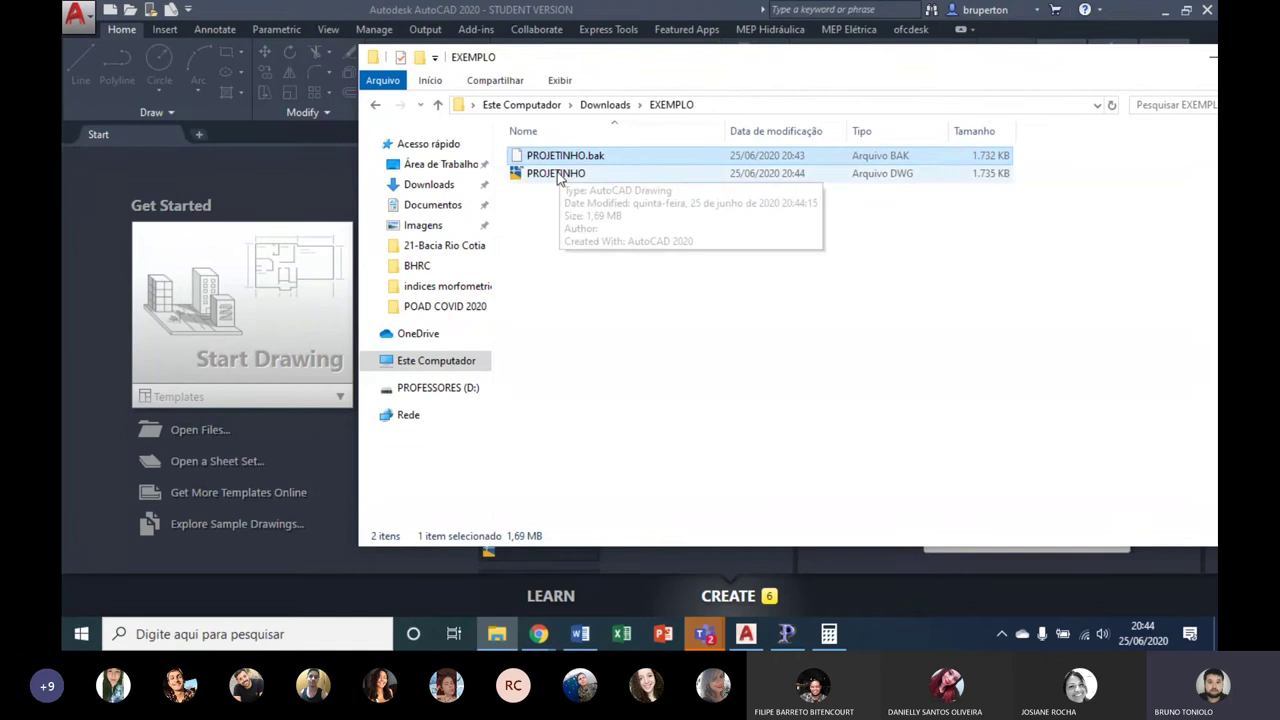
left_click(557, 178)
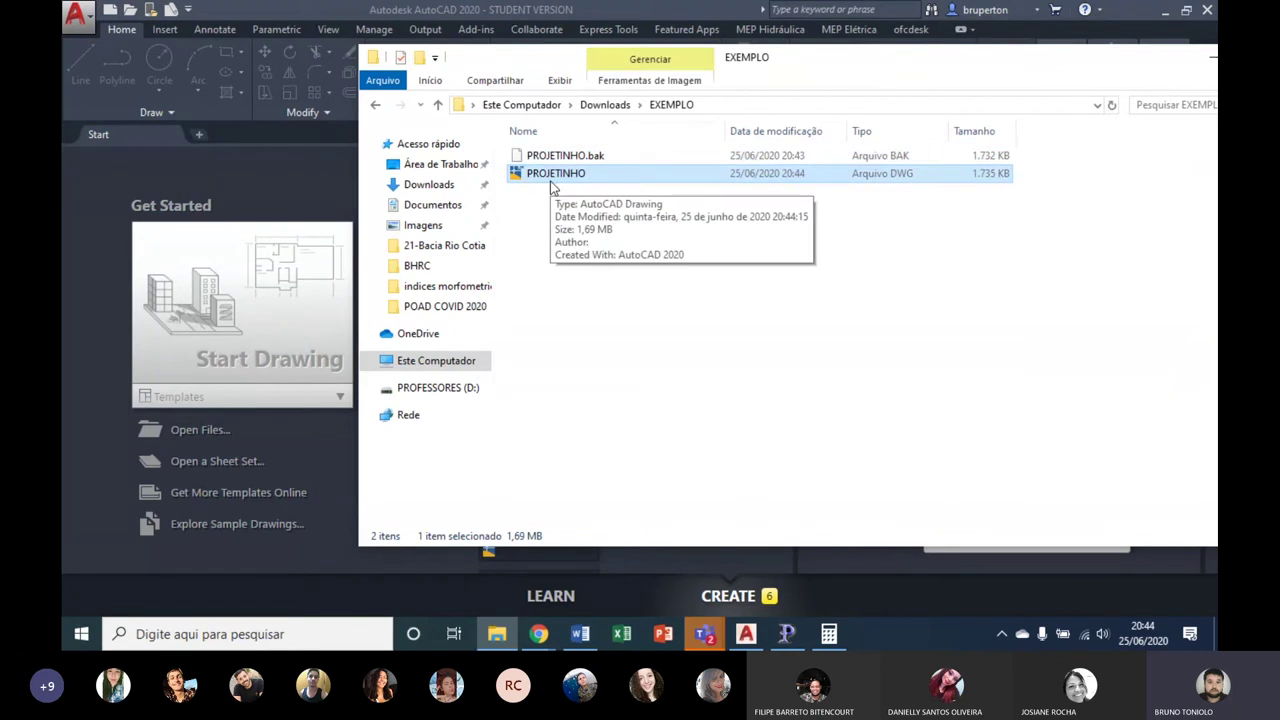
left_click(556, 162)
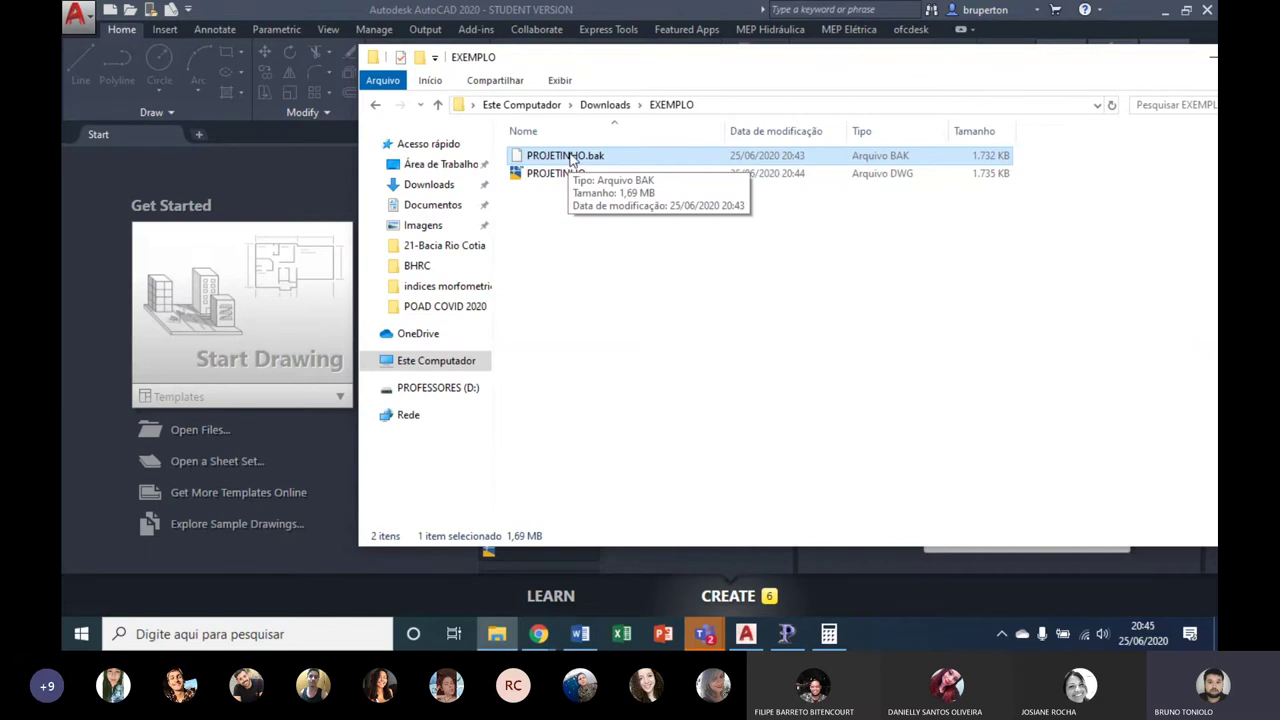
Step: Rename PROJETINHO.bak to PROJETINHO_1, accepting the extension-change warning
right_click(577, 161)
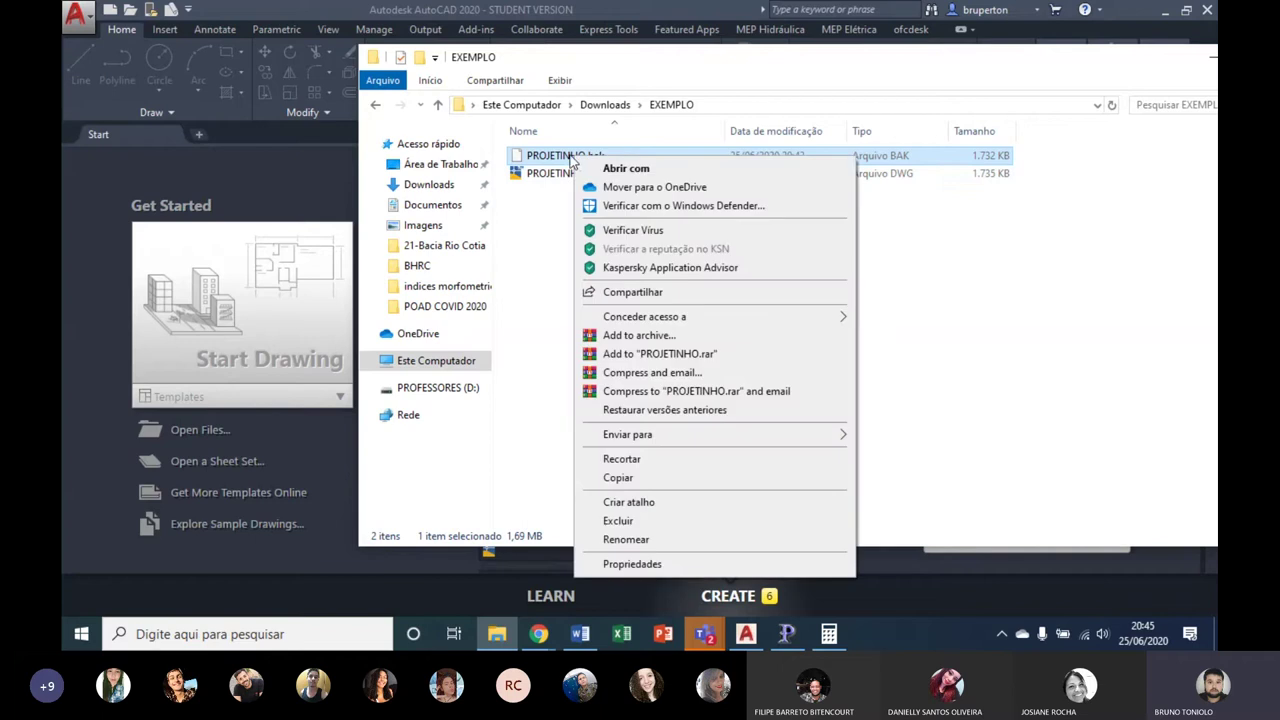
left_click(638, 544)
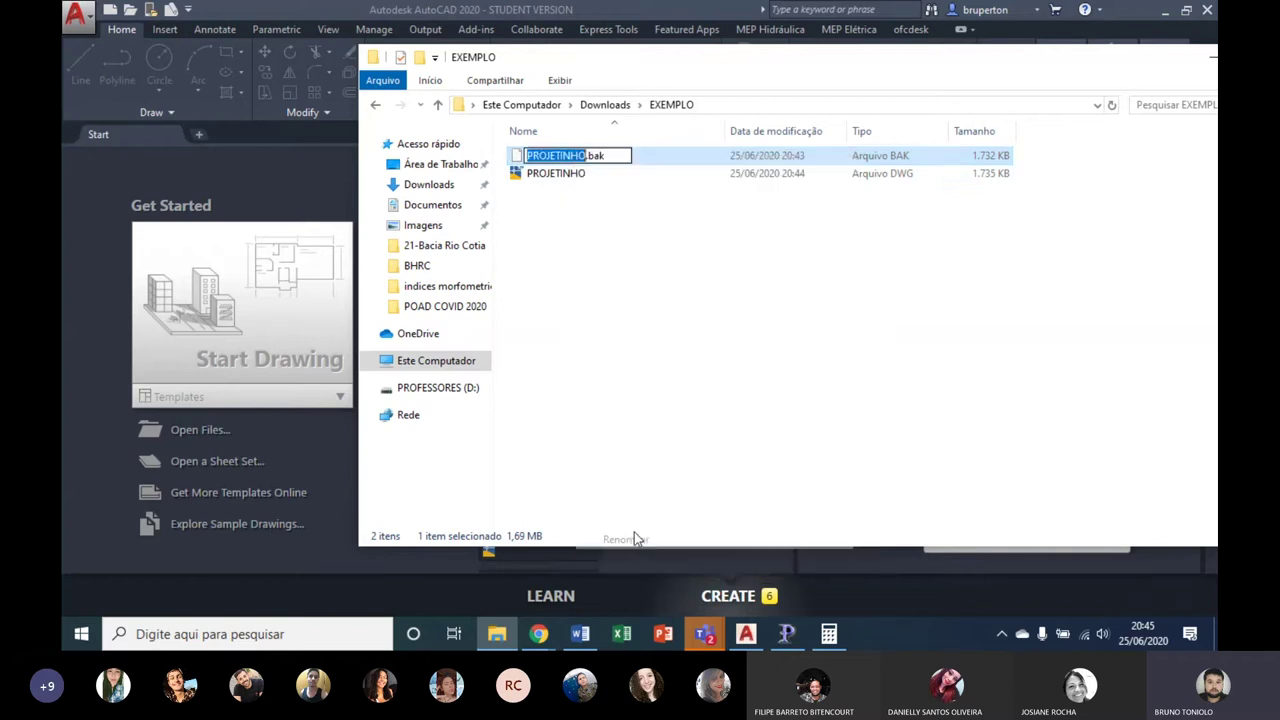
key("Right")
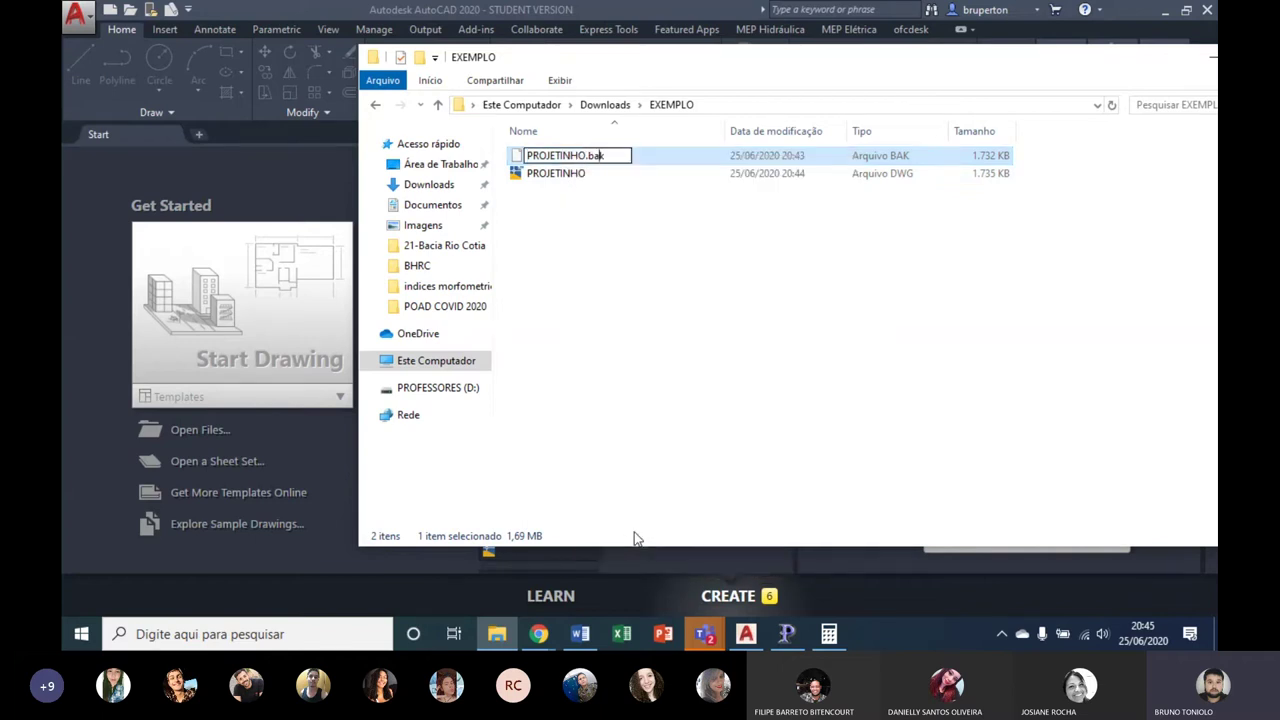
key("BackSpace")
key("BackSpace")
key("BackSpace")
key("BackSpace")
type("_1")
key("Return")
left_click(763, 324)
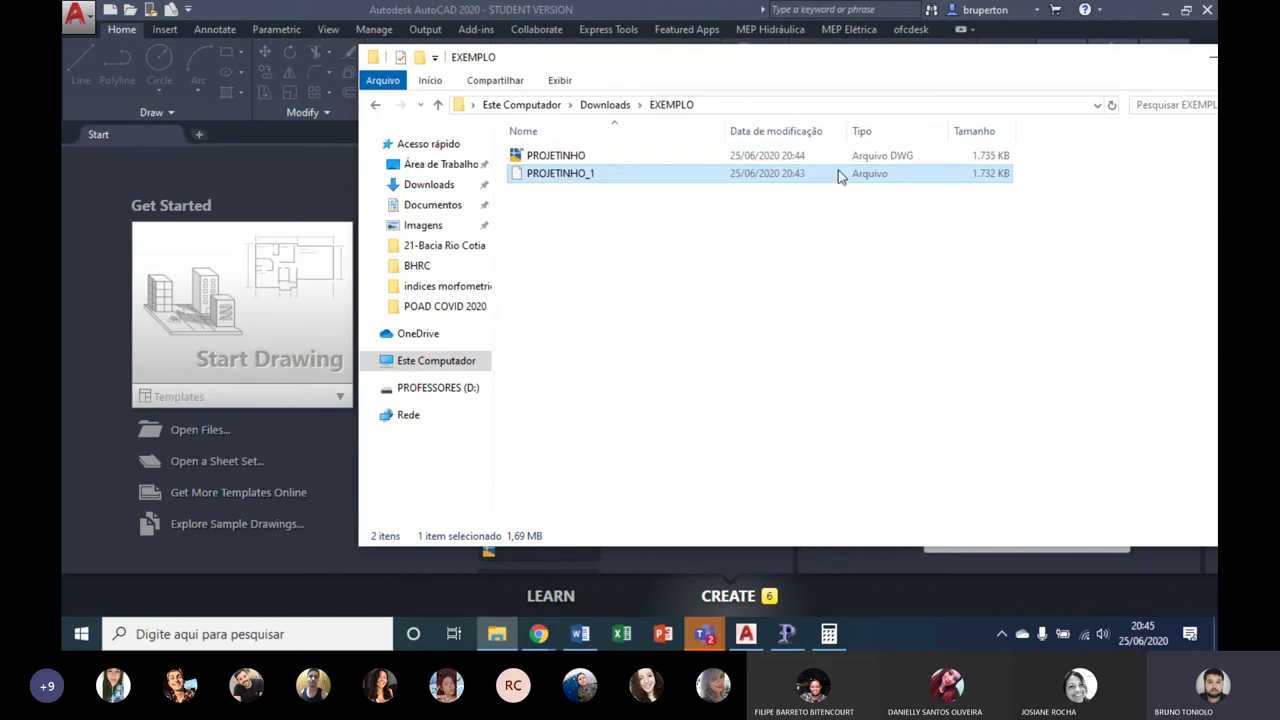
Step: Give PROJETINHO_1 the .dwg extension, correcting a mistyped .dwh, and accept the warning
right_click(584, 181)
left_click(645, 559)
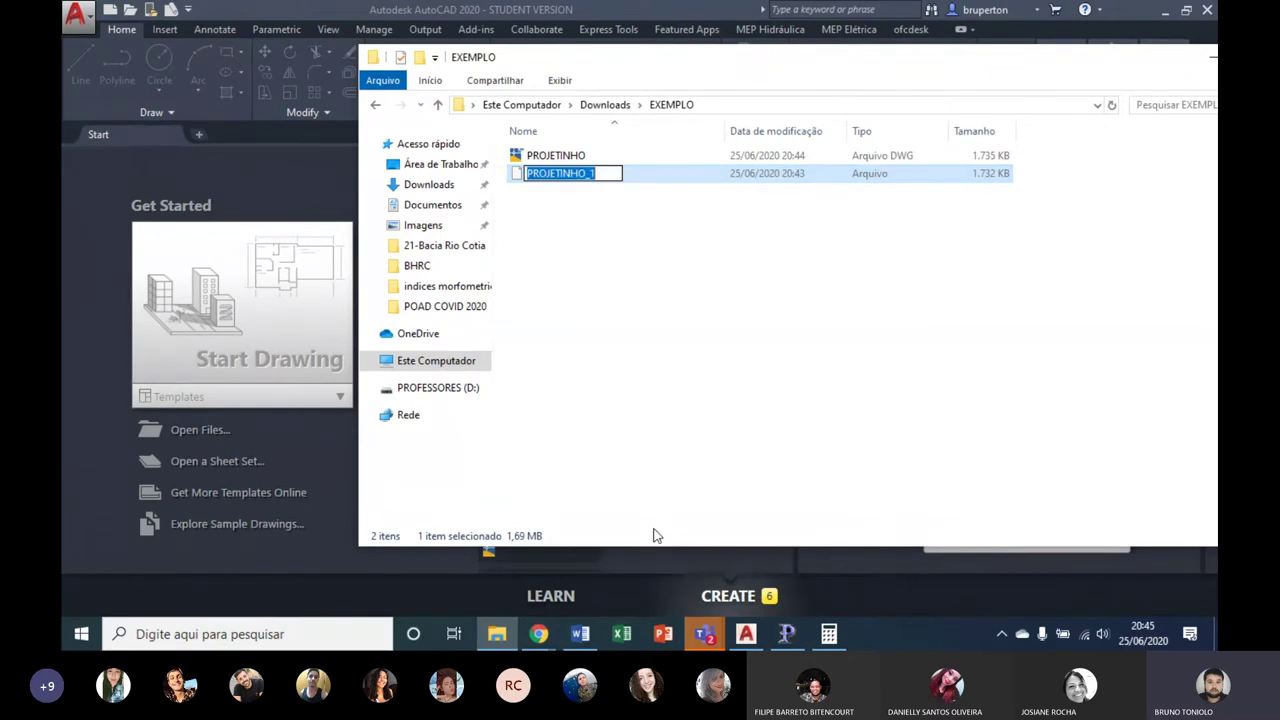
type(".D")
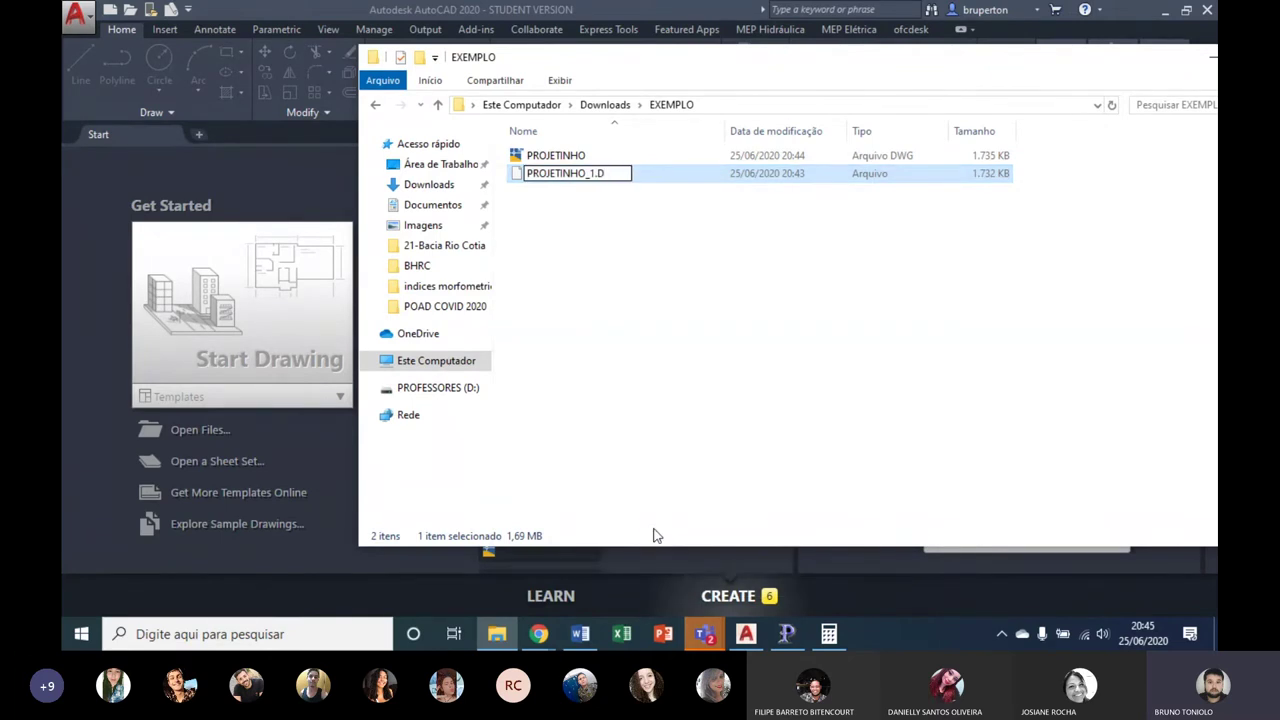
type("wh")
key("Return")
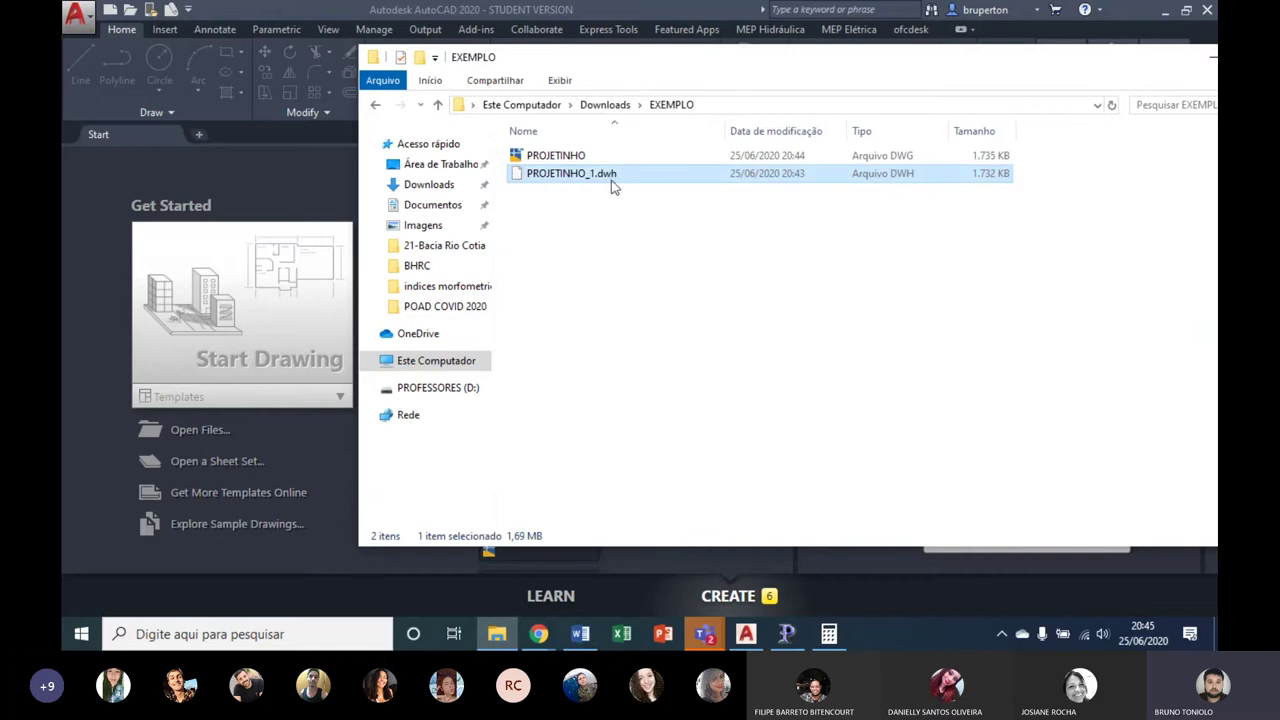
right_click(611, 178)
left_click(684, 562)
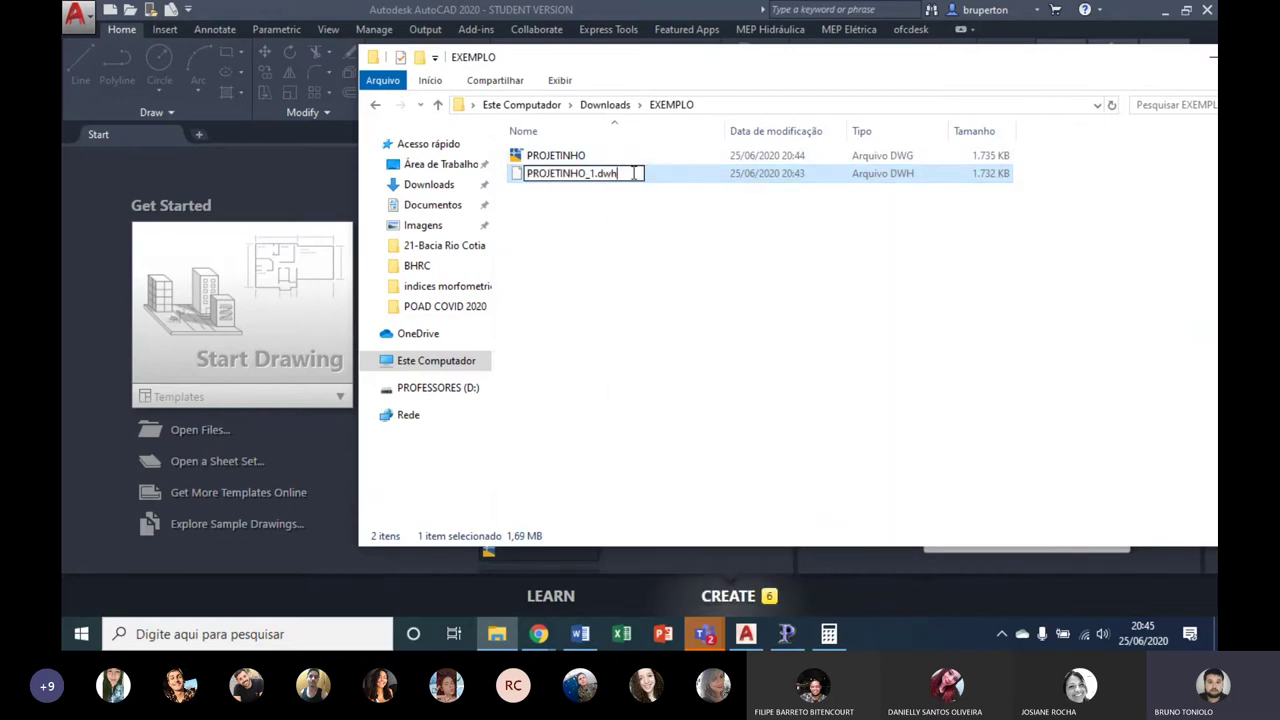
type("g")
key("Return")
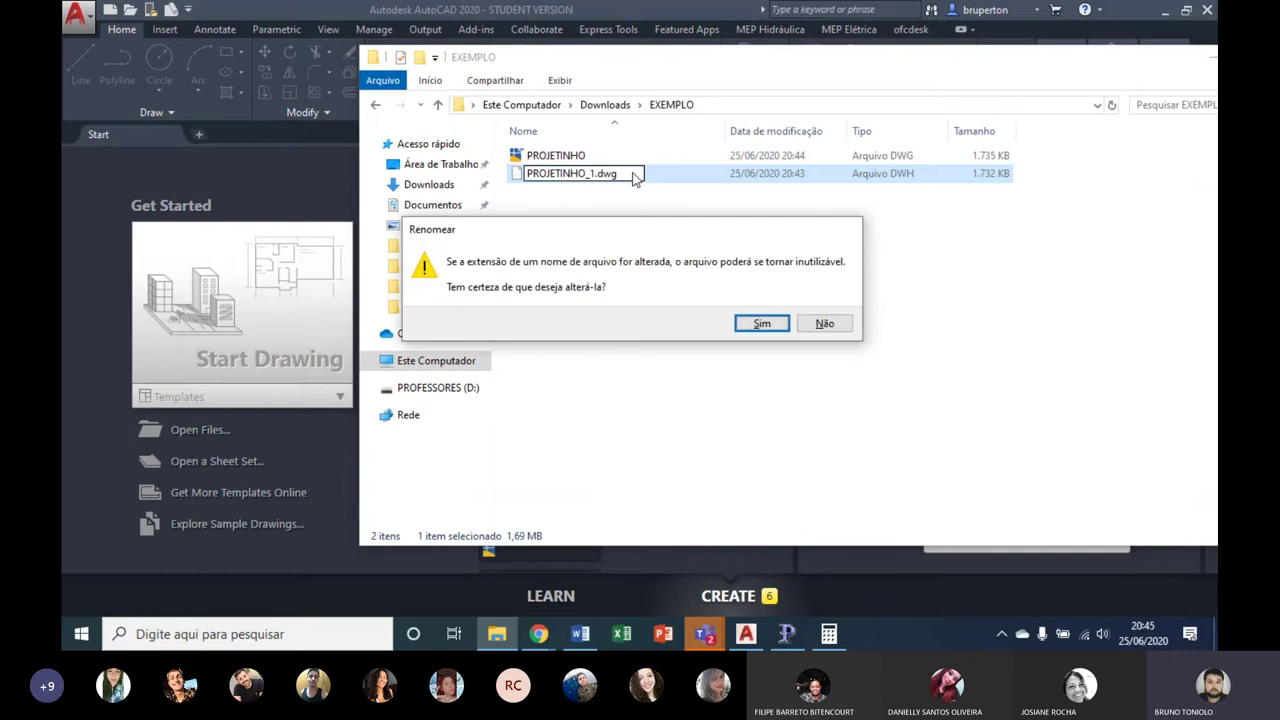
left_click(759, 322)
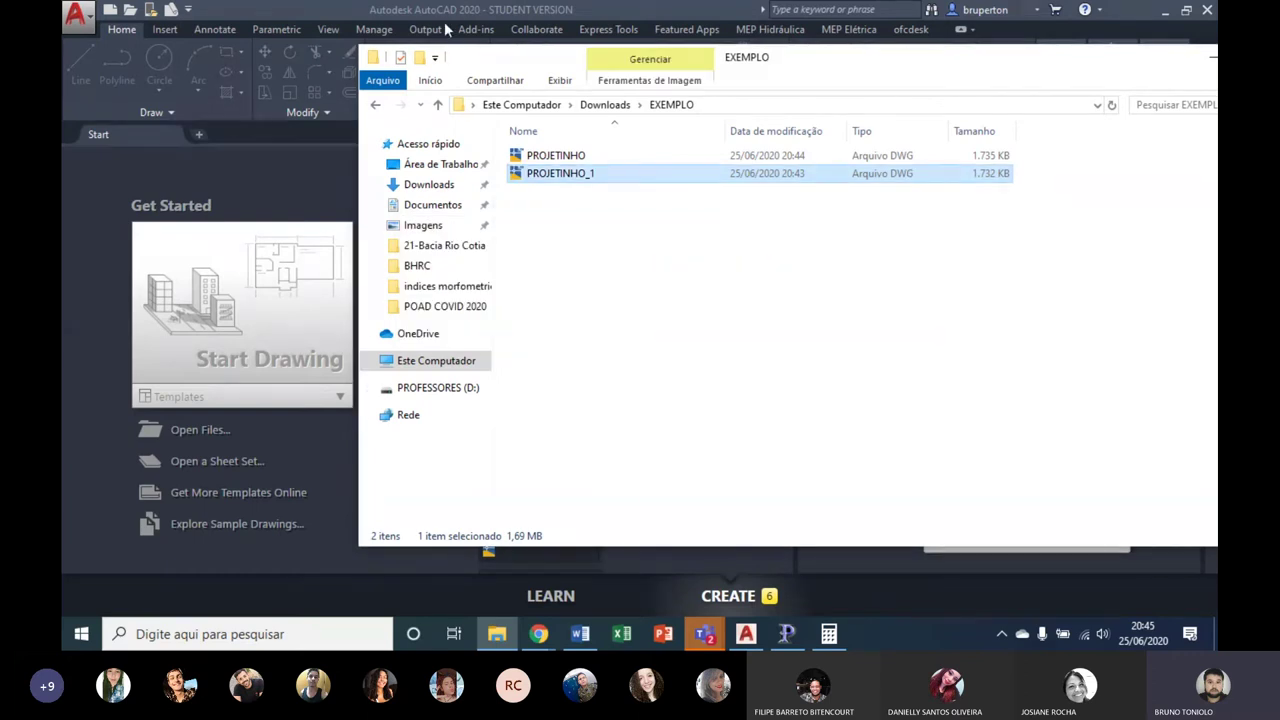
Step: Open PROJETINHO_1.dwg, zoom over its floor plan, and close it without saving
double_click(545, 175)
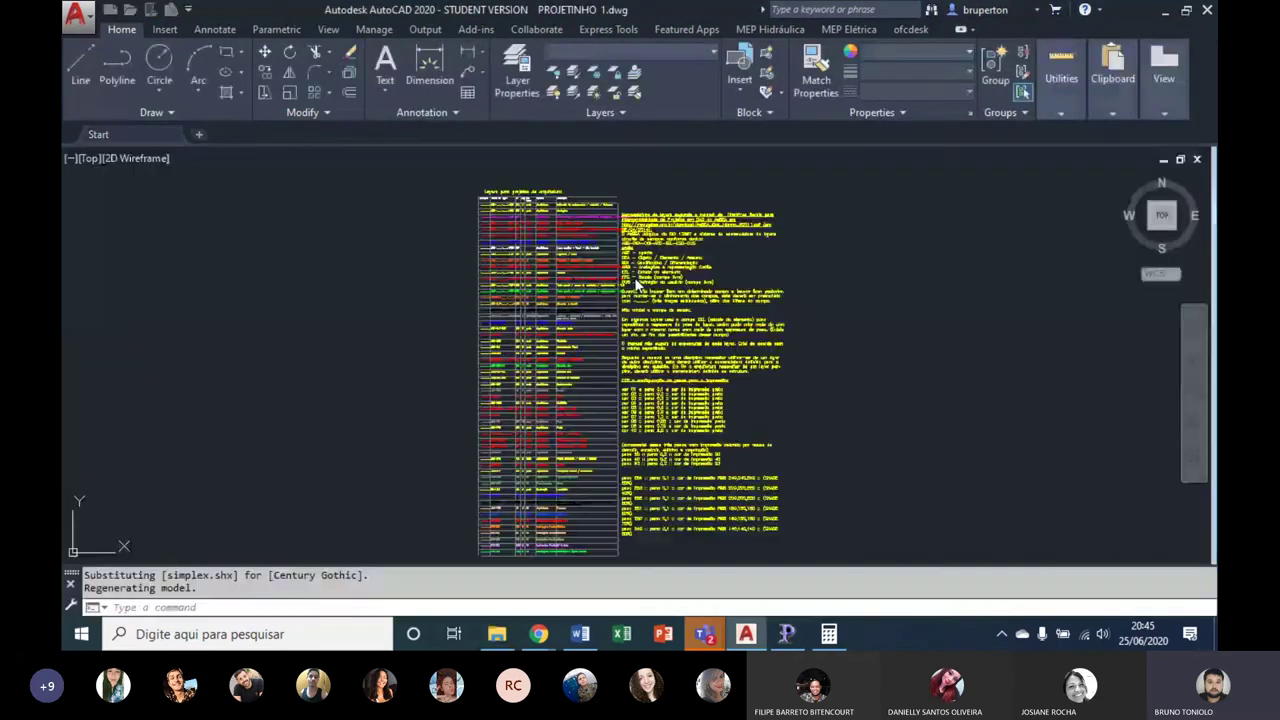
left_click(618, 435)
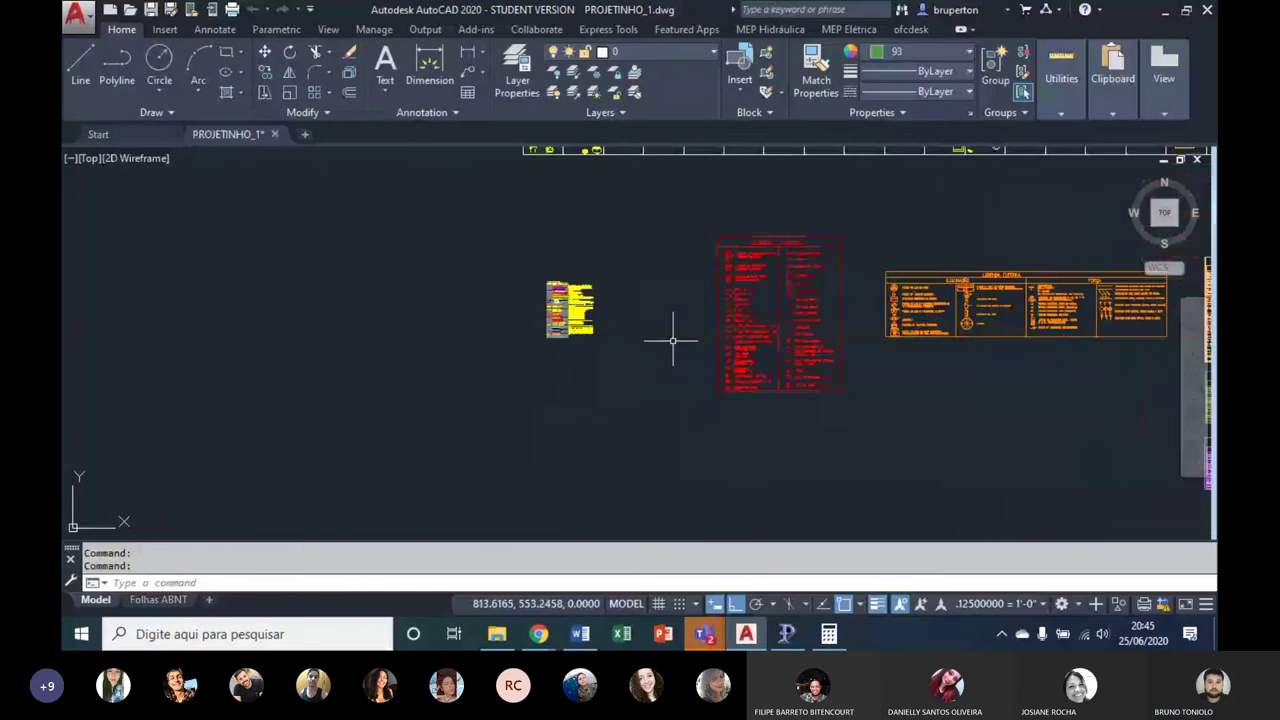
scroll(671, 337, "up", 3)
scroll(700, 300, "up", 3)
scroll(861, 314, "up", 5)
scroll(861, 314, "down", 2)
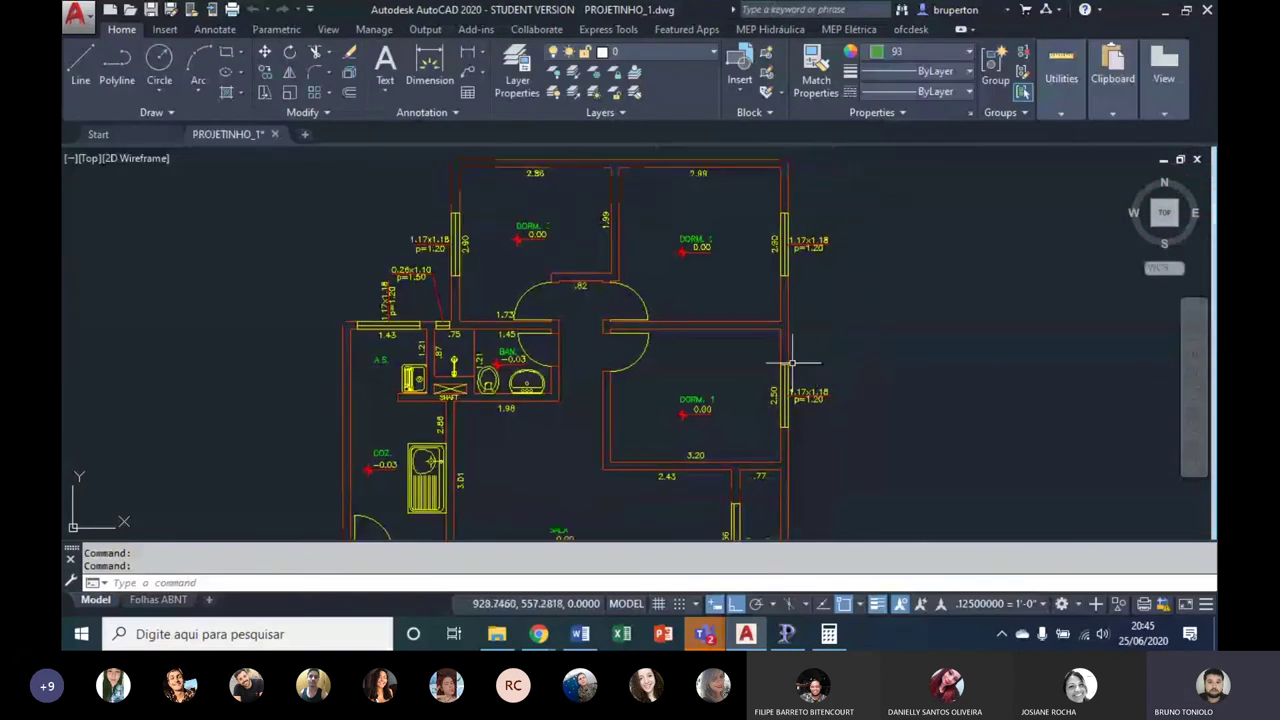
scroll(671, 286, "down", 2)
scroll(623, 306, "down", 1)
scroll(585, 245, "down", 1)
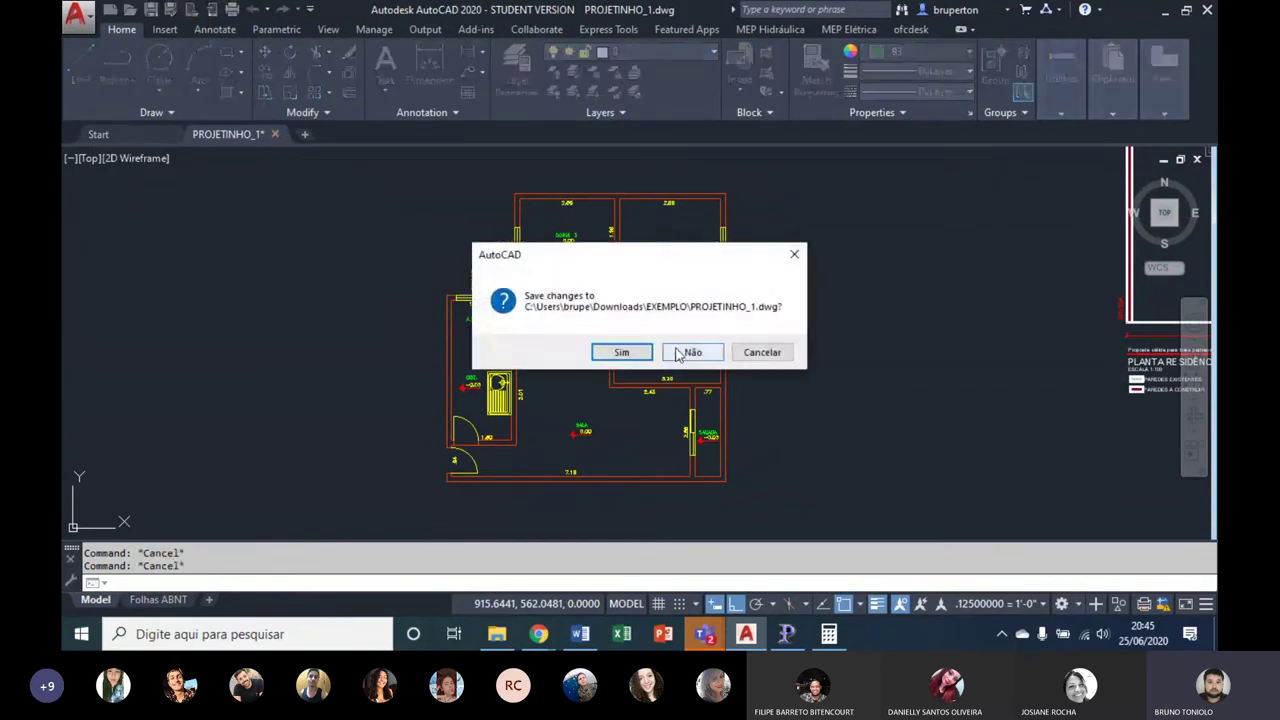
left_click(622, 352)
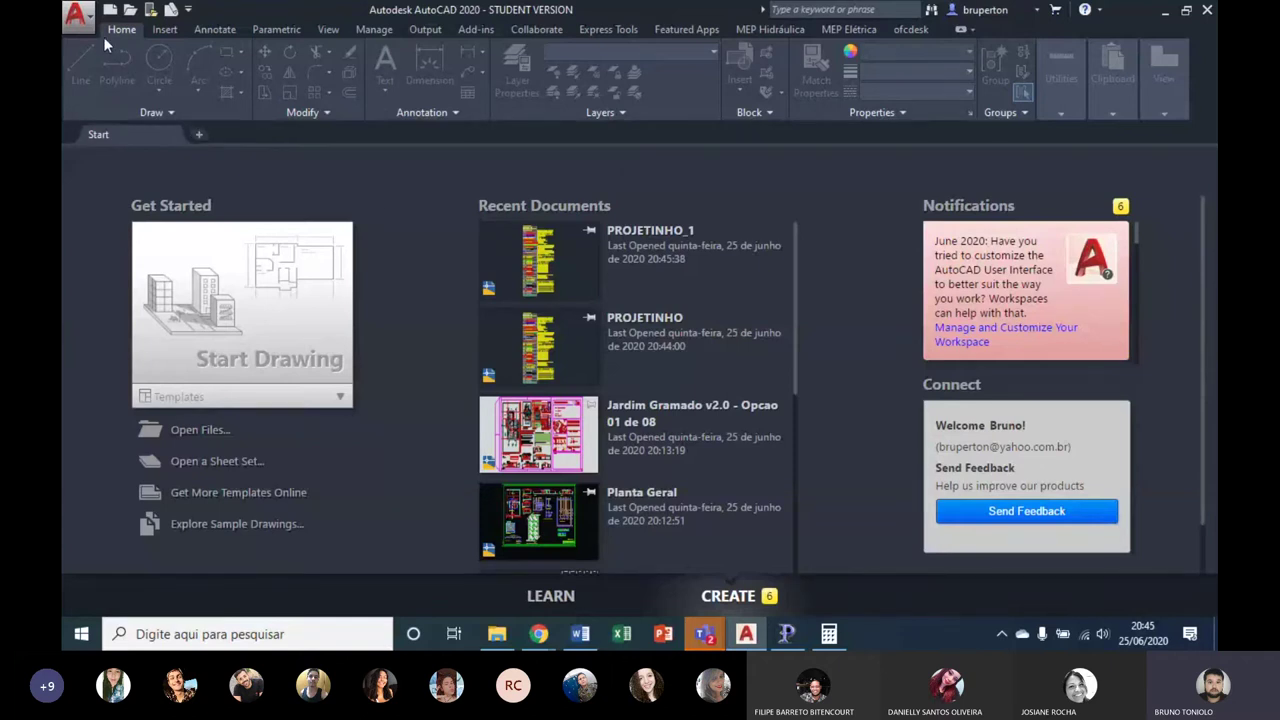
Step: Recover PROJETINHO_1.dwg from the application menu, dismissing the audit and proxy messages
left_click(78, 15)
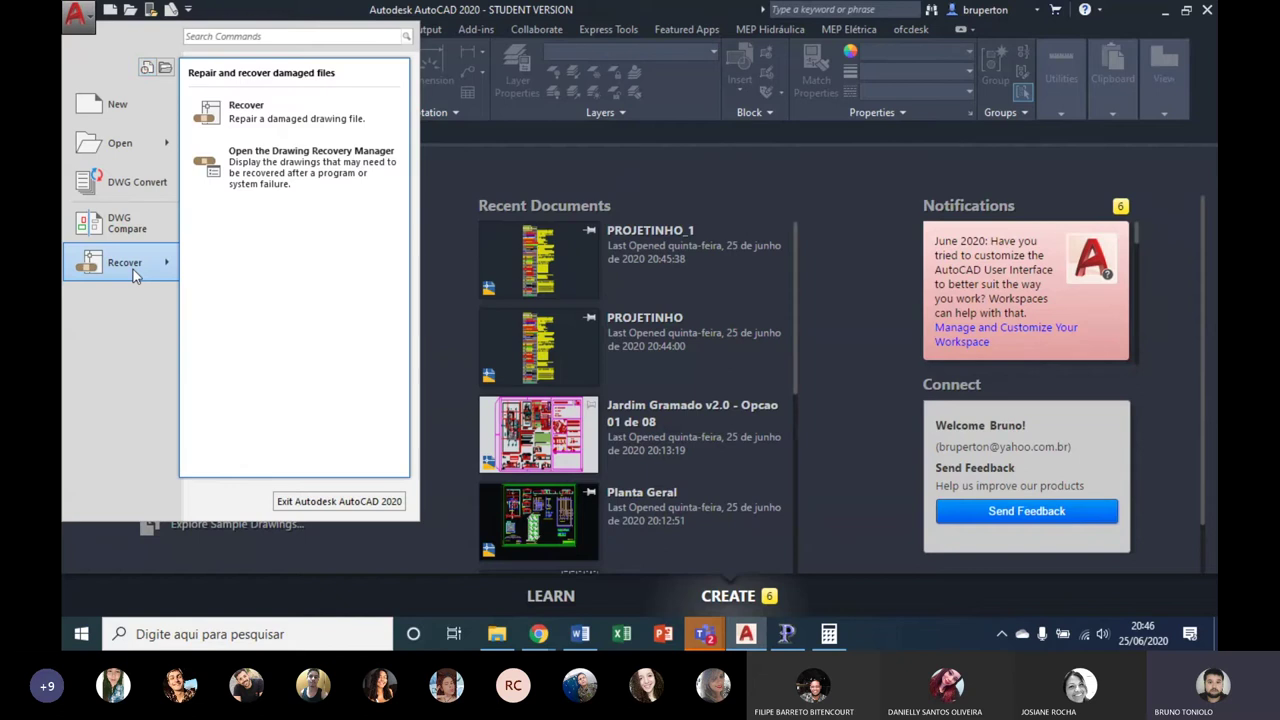
mouse_move(122, 262)
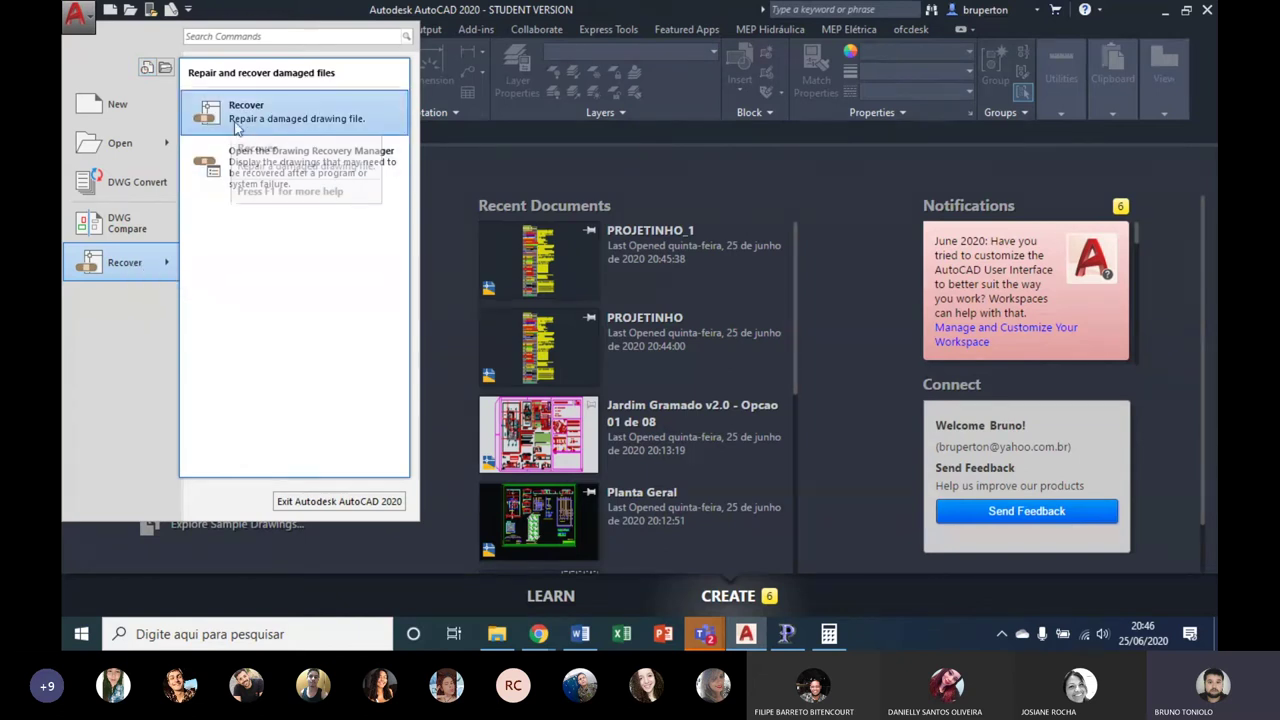
left_click(305, 120)
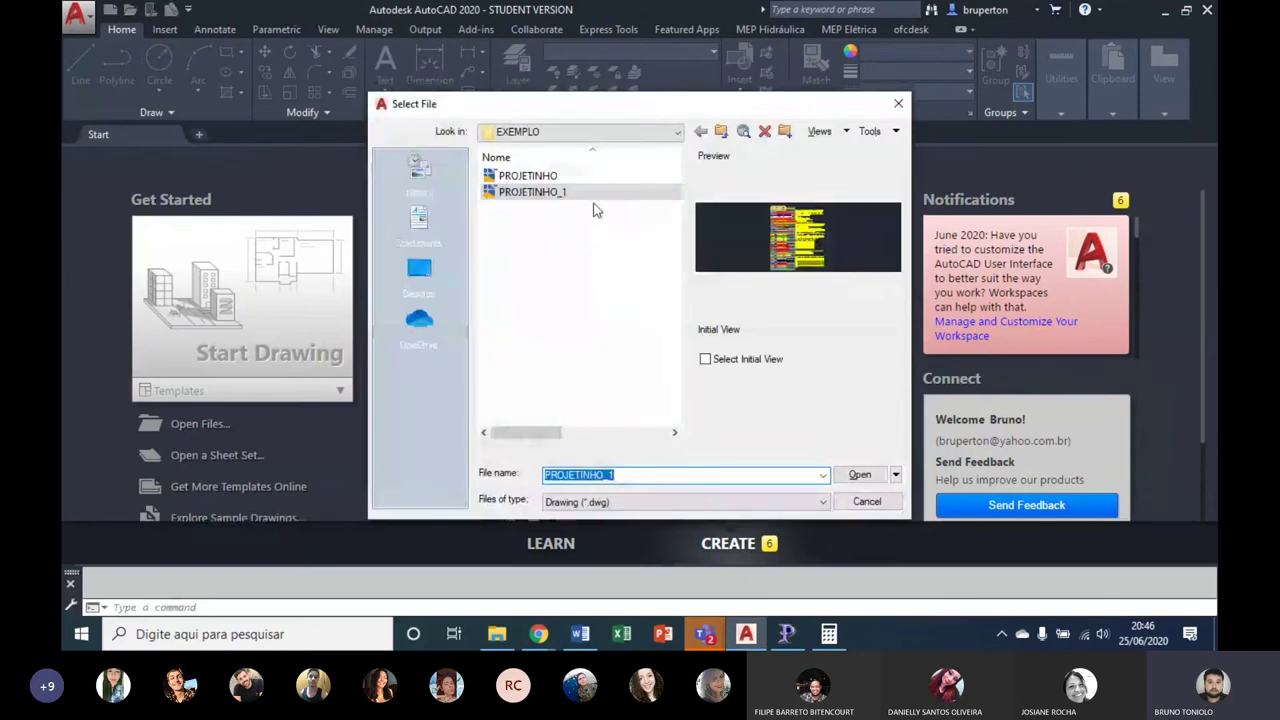
left_click(528, 176)
left_click(522, 192)
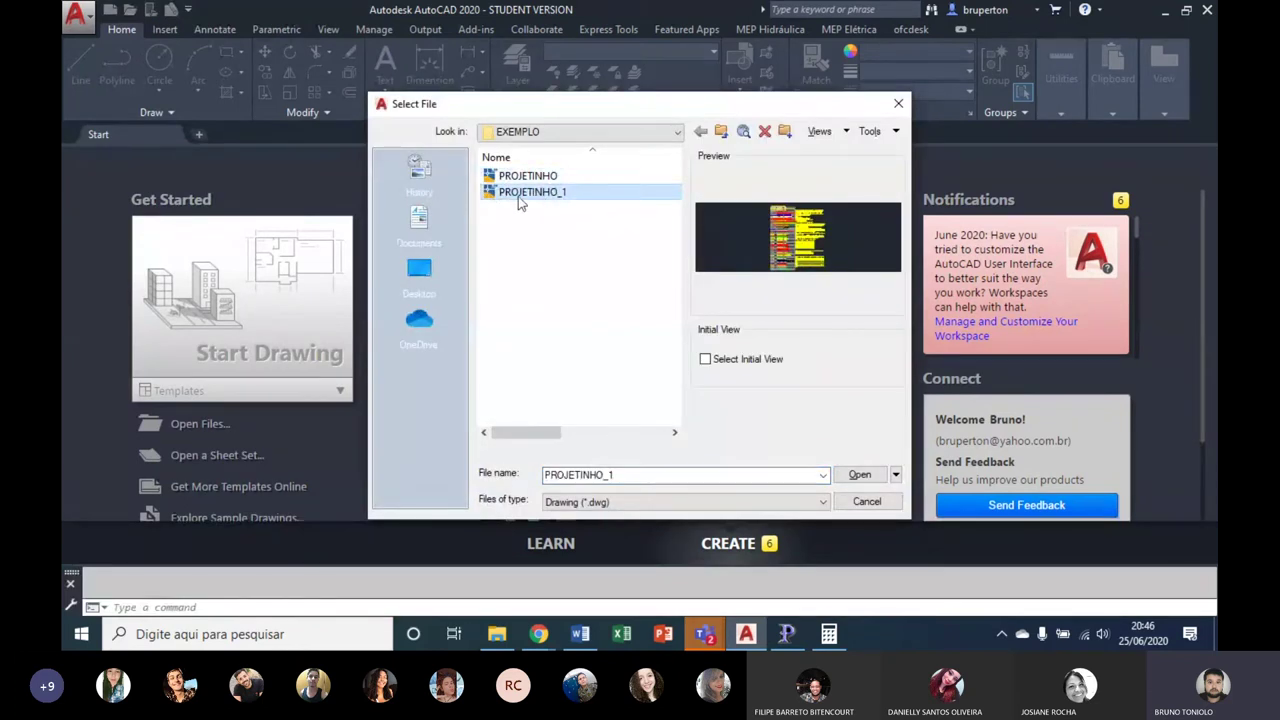
double_click(525, 195)
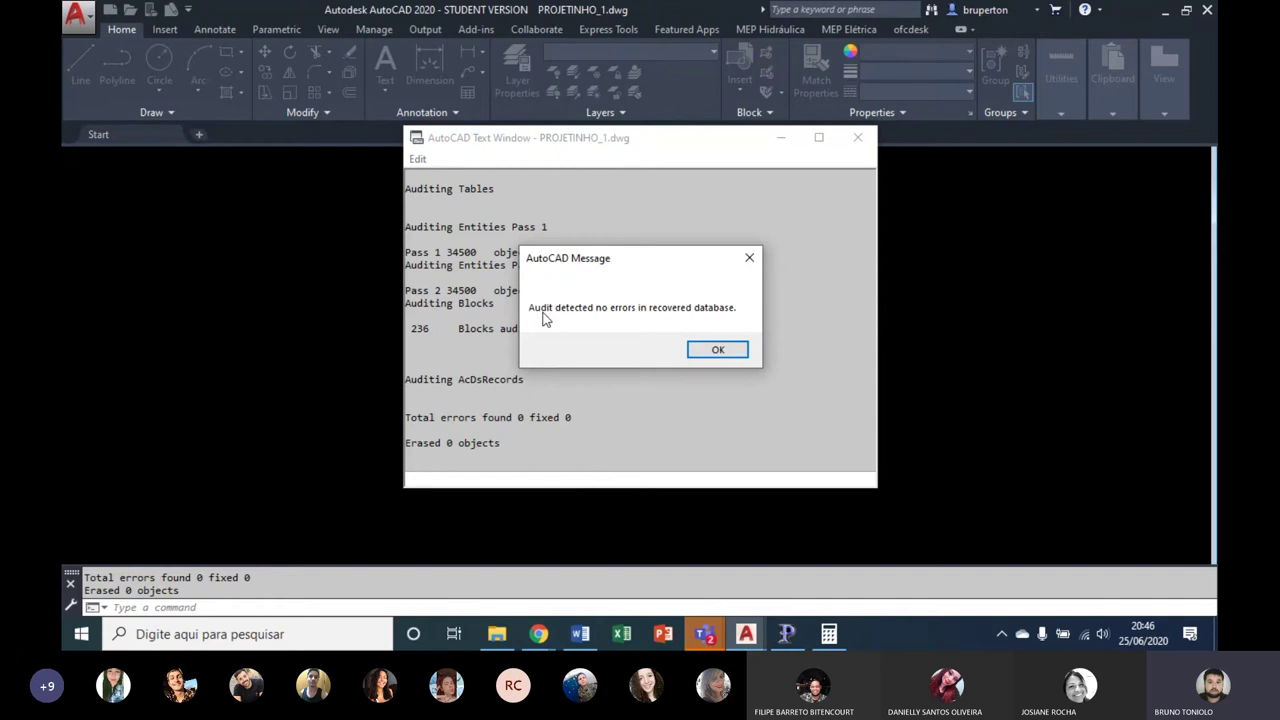
left_click(713, 350)
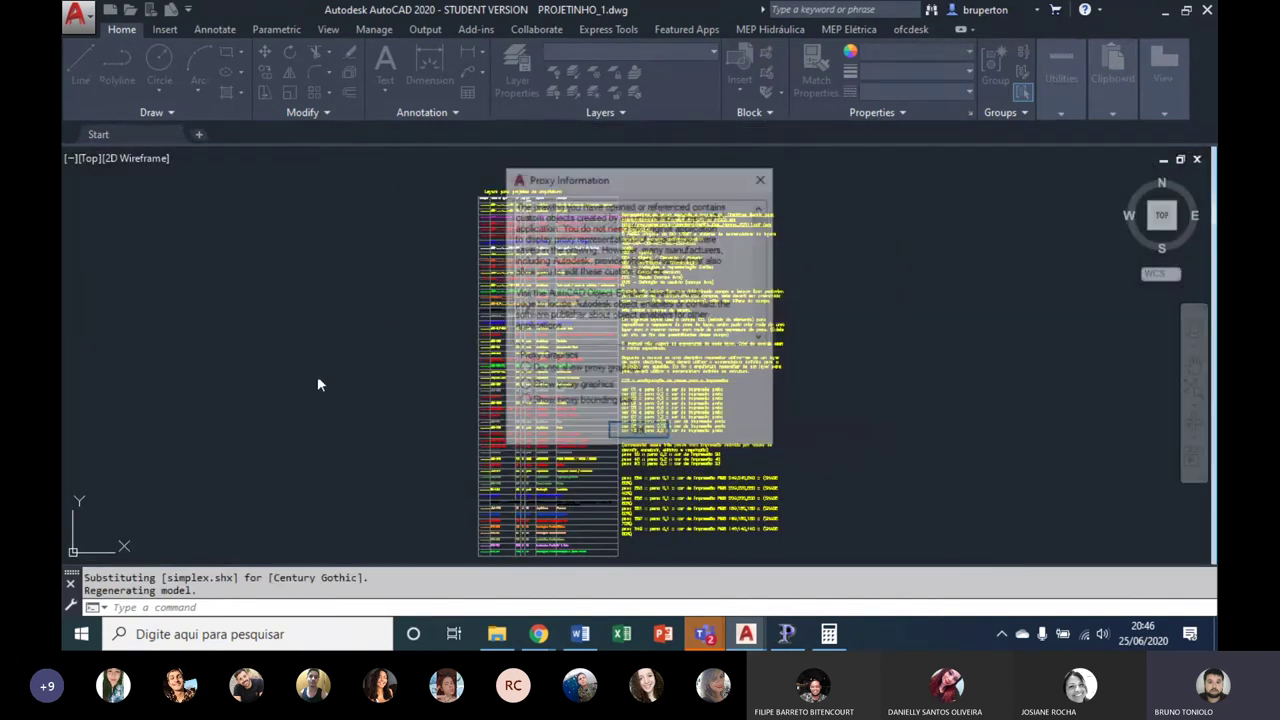
left_click(620, 438)
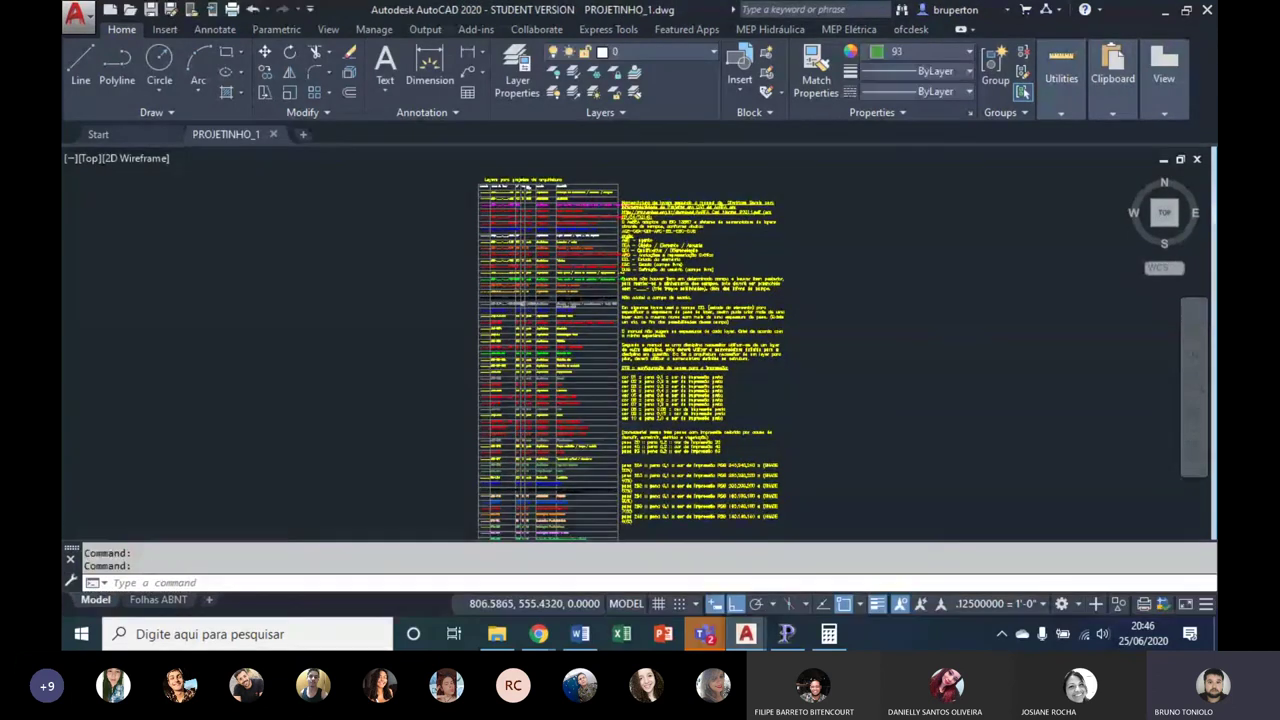
Step: Pan across the electrical, telephone and antenna legend tables
scroll(505, 327, "down", 5)
middle_click_drag(791, 366, 400, 334)
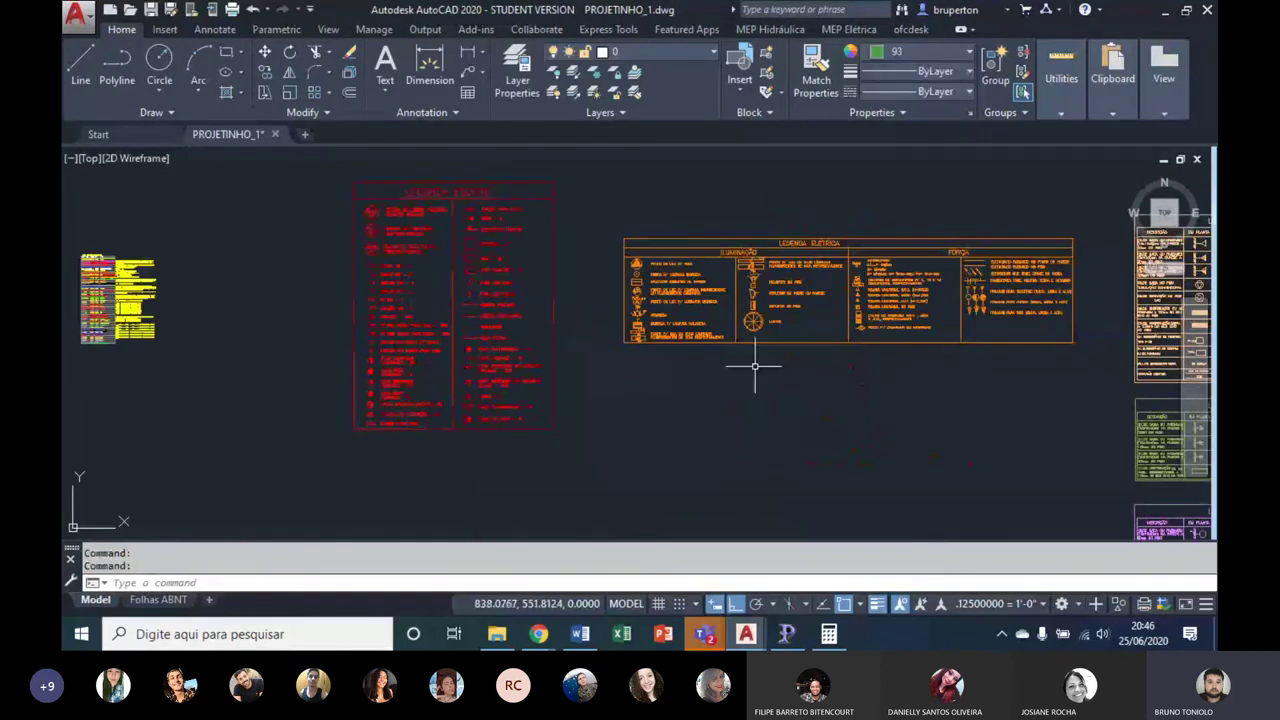
middle_click_drag(751, 366, 603, 361)
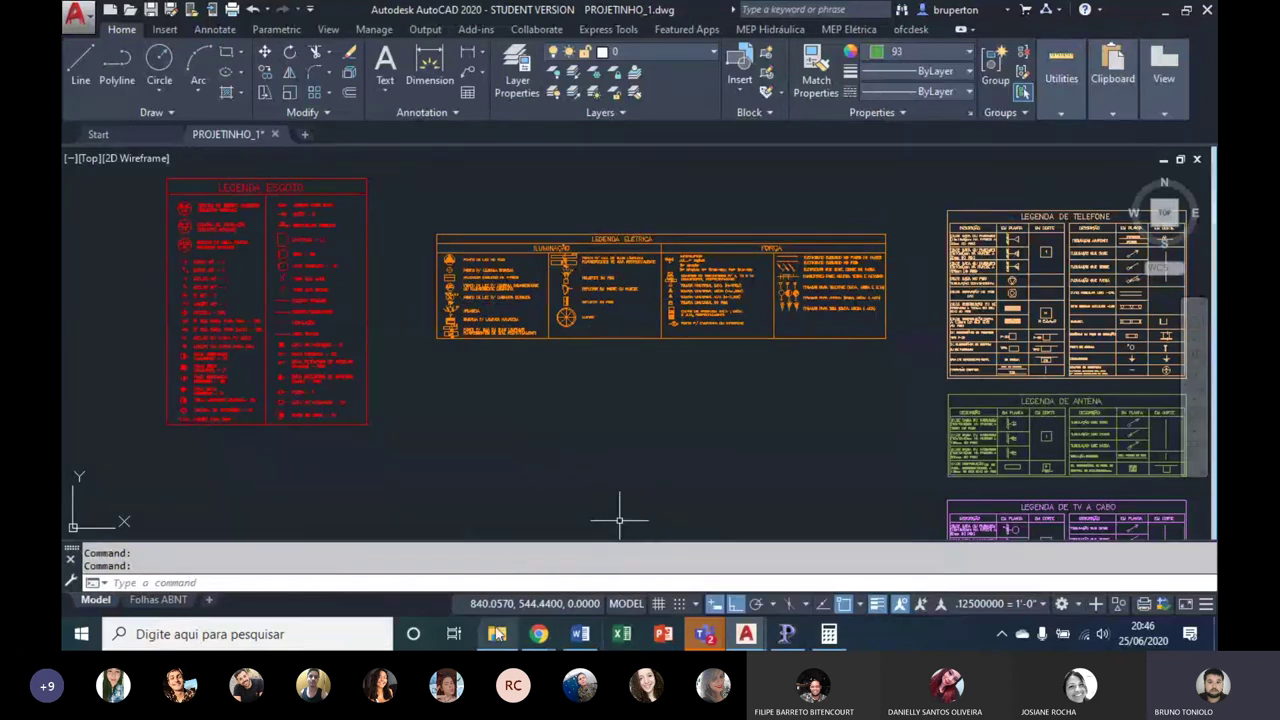
middle_click_drag(700, 345, 642, 371)
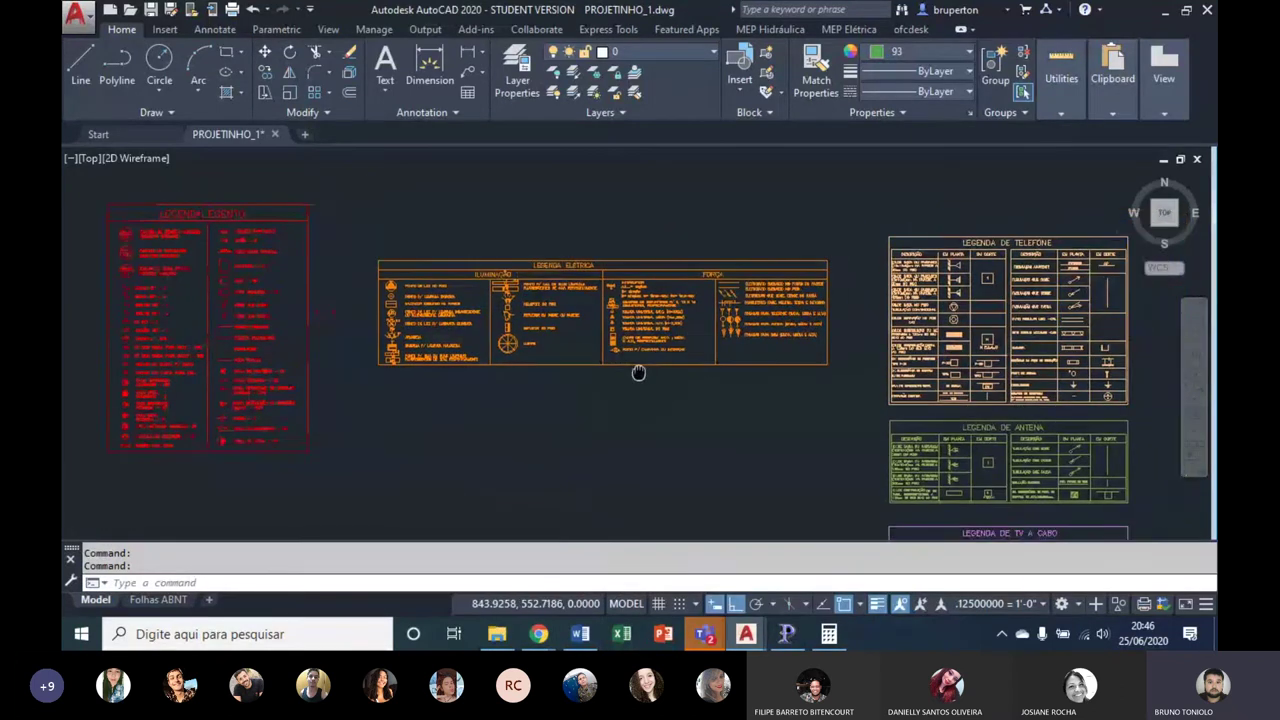
left_click(275, 134)
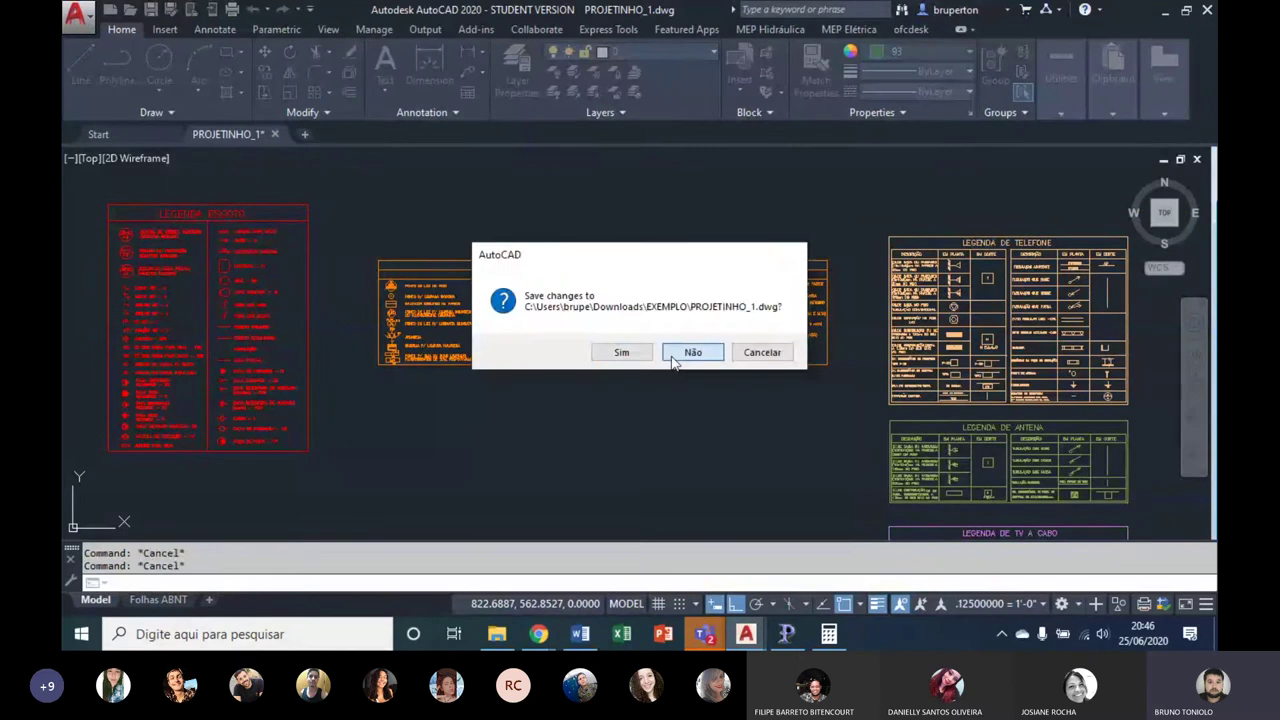
left_click(623, 352)
left_click(77, 16)
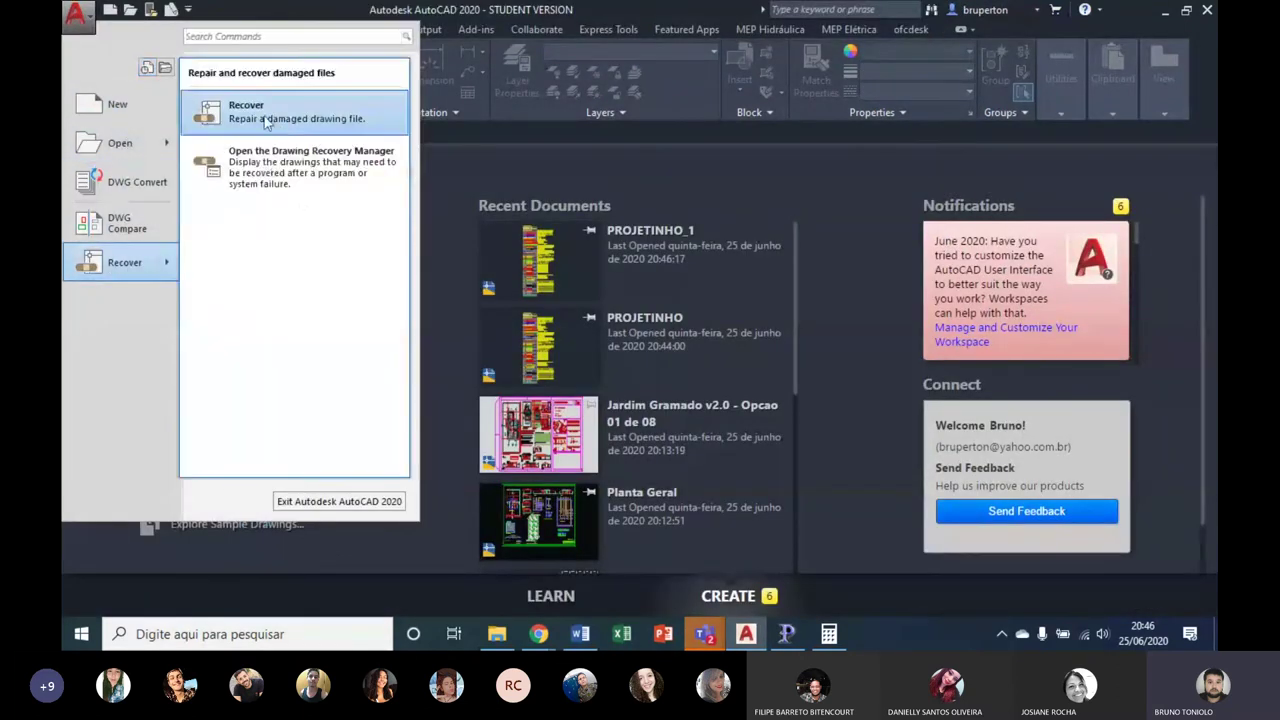
left_click(608, 308)
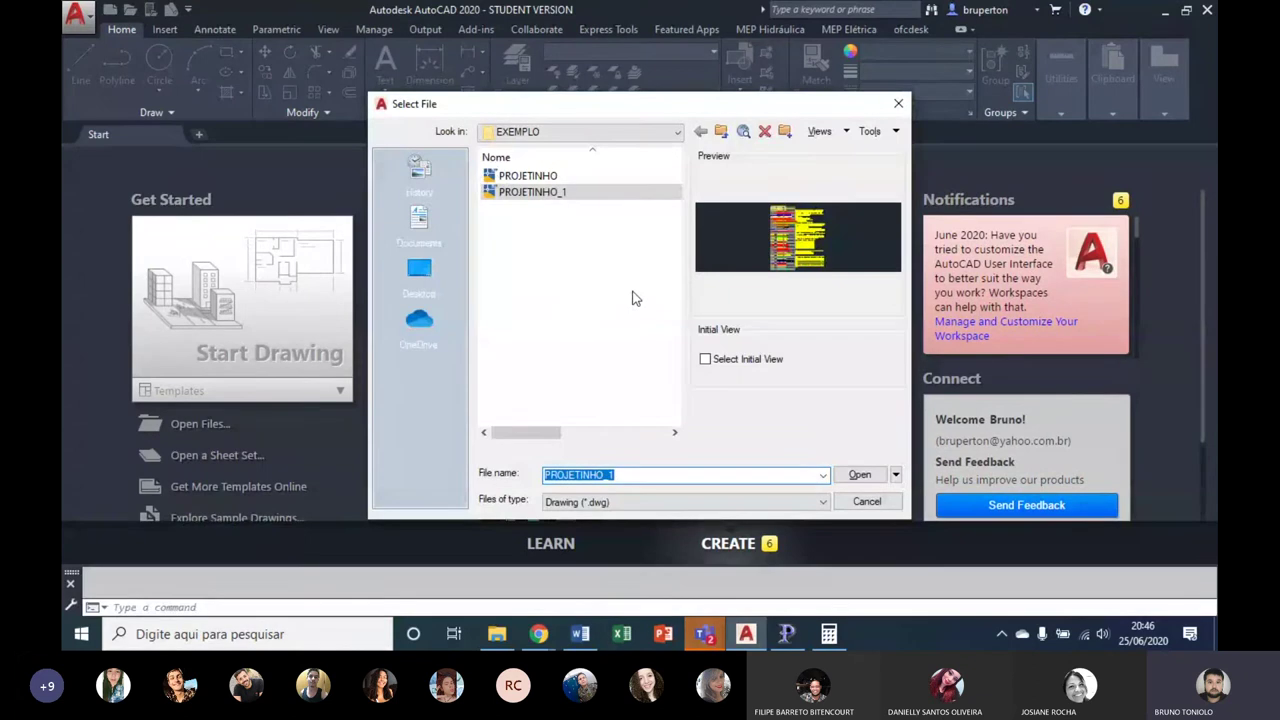
key("Escape")
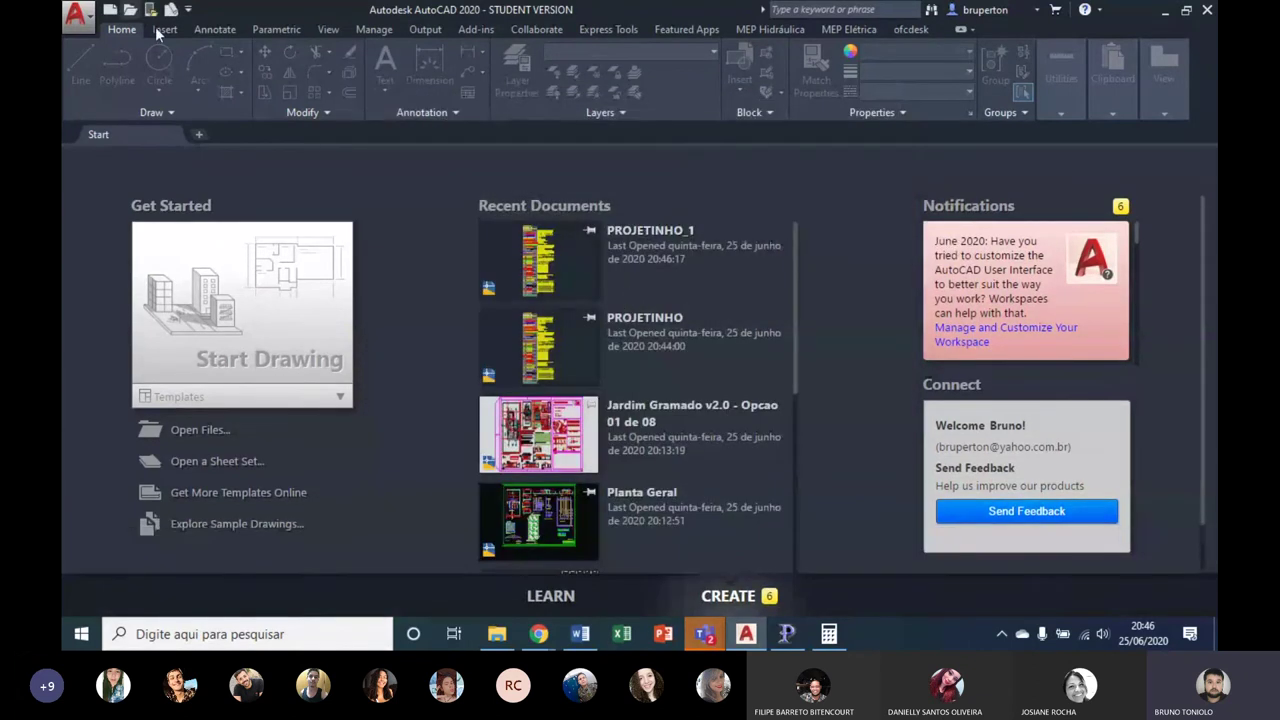
left_click(130, 13)
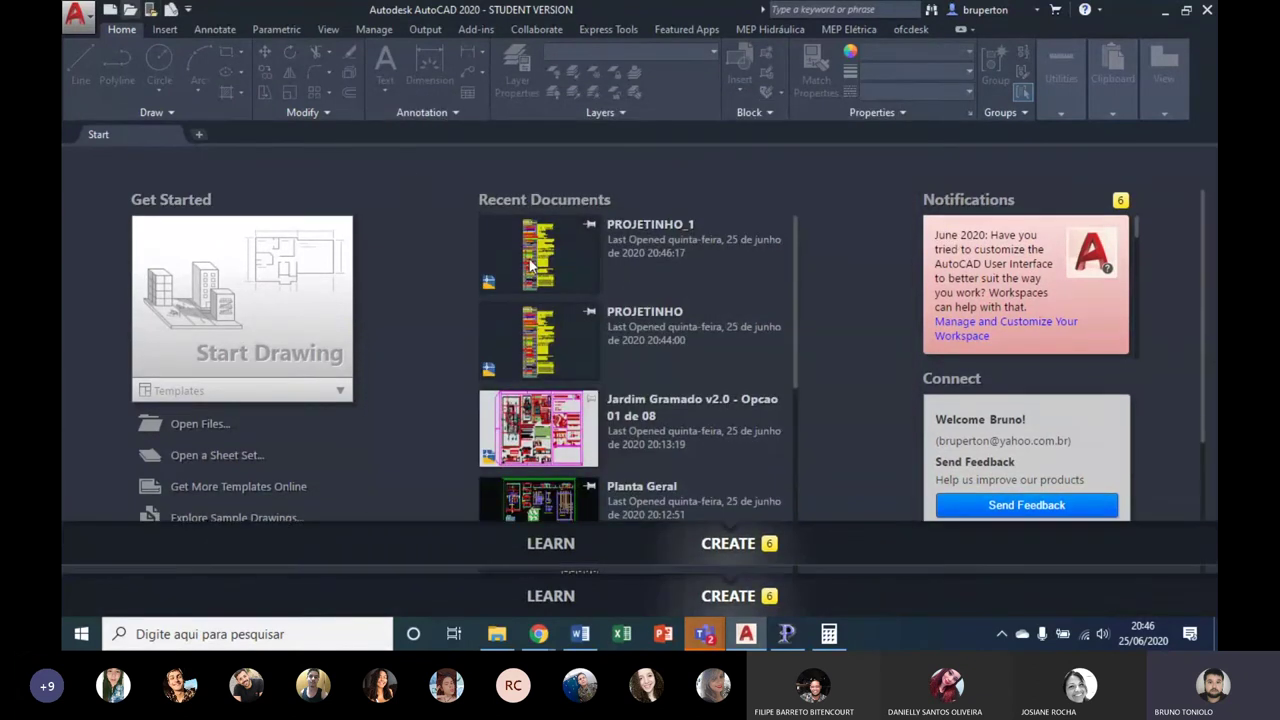
left_click(703, 131)
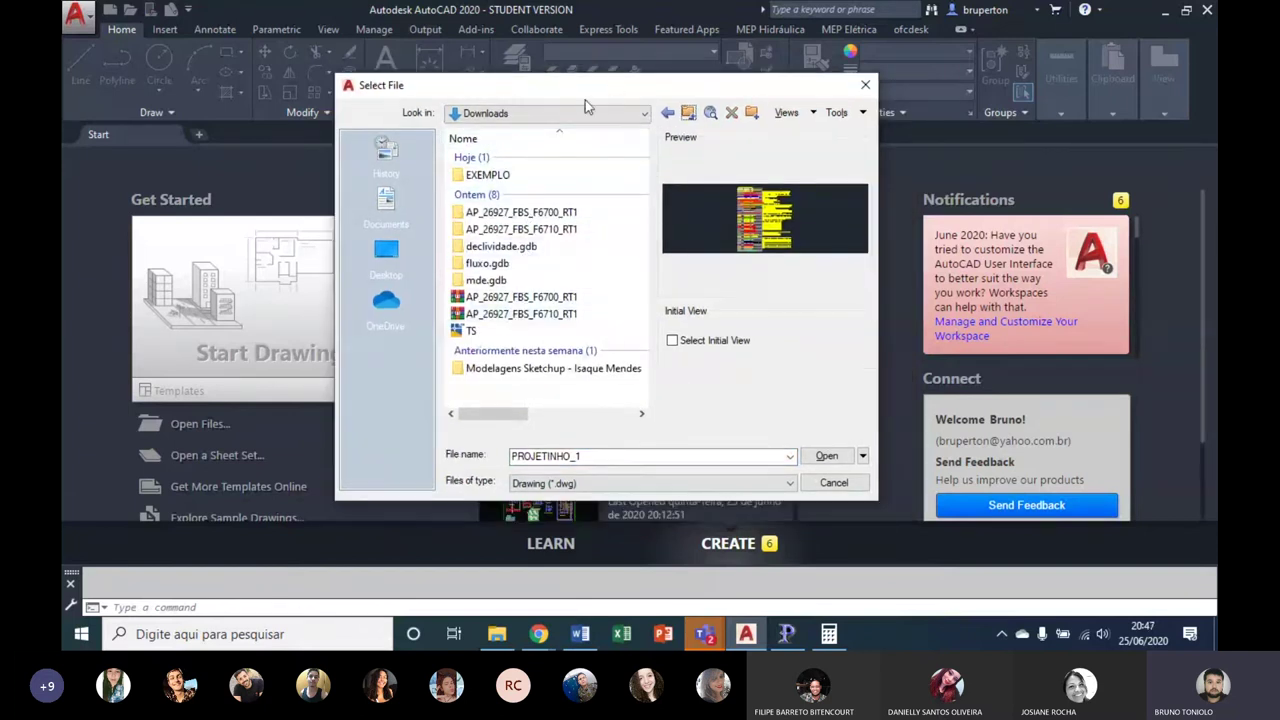
left_click(500, 177)
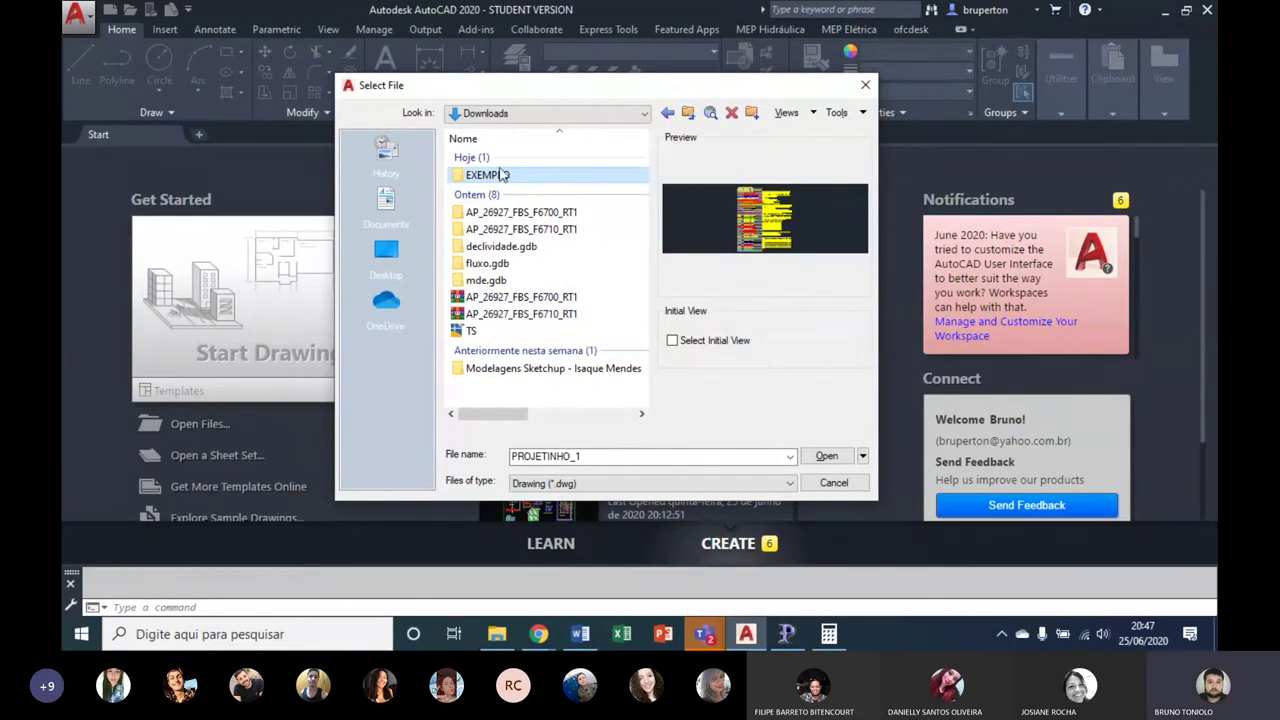
left_click(687, 114)
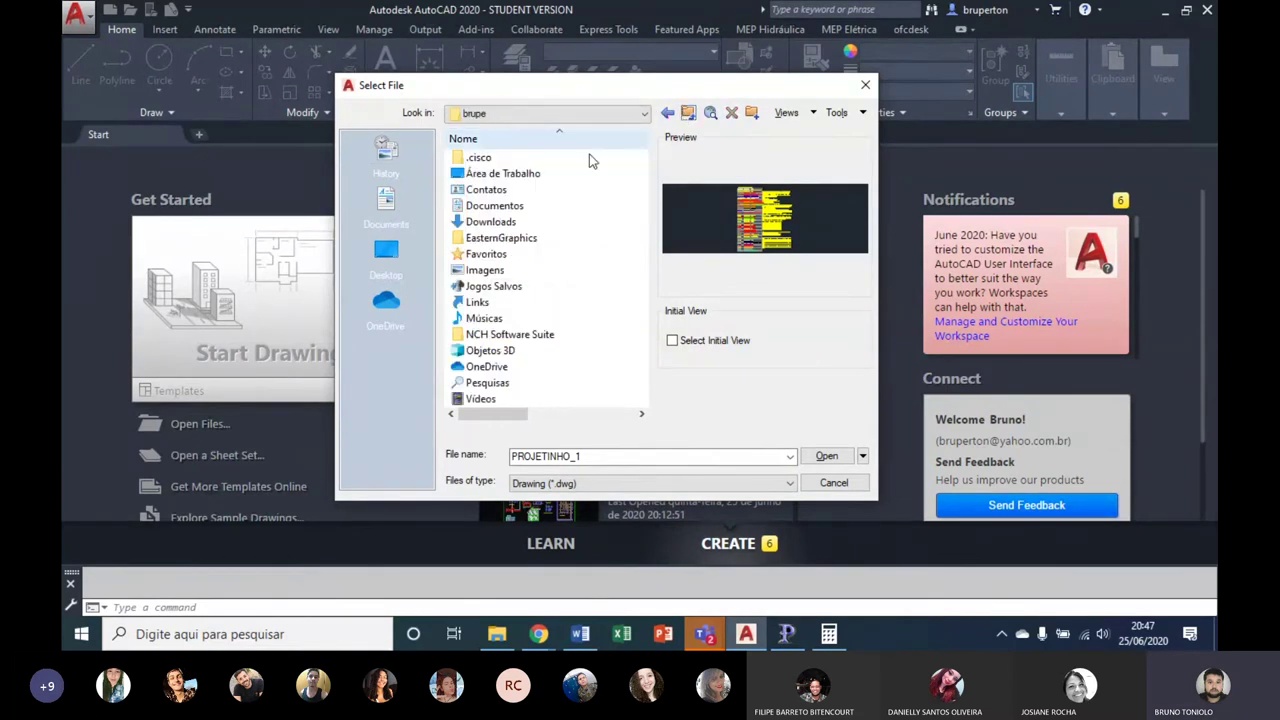
double_click(492, 222)
key("Escape")
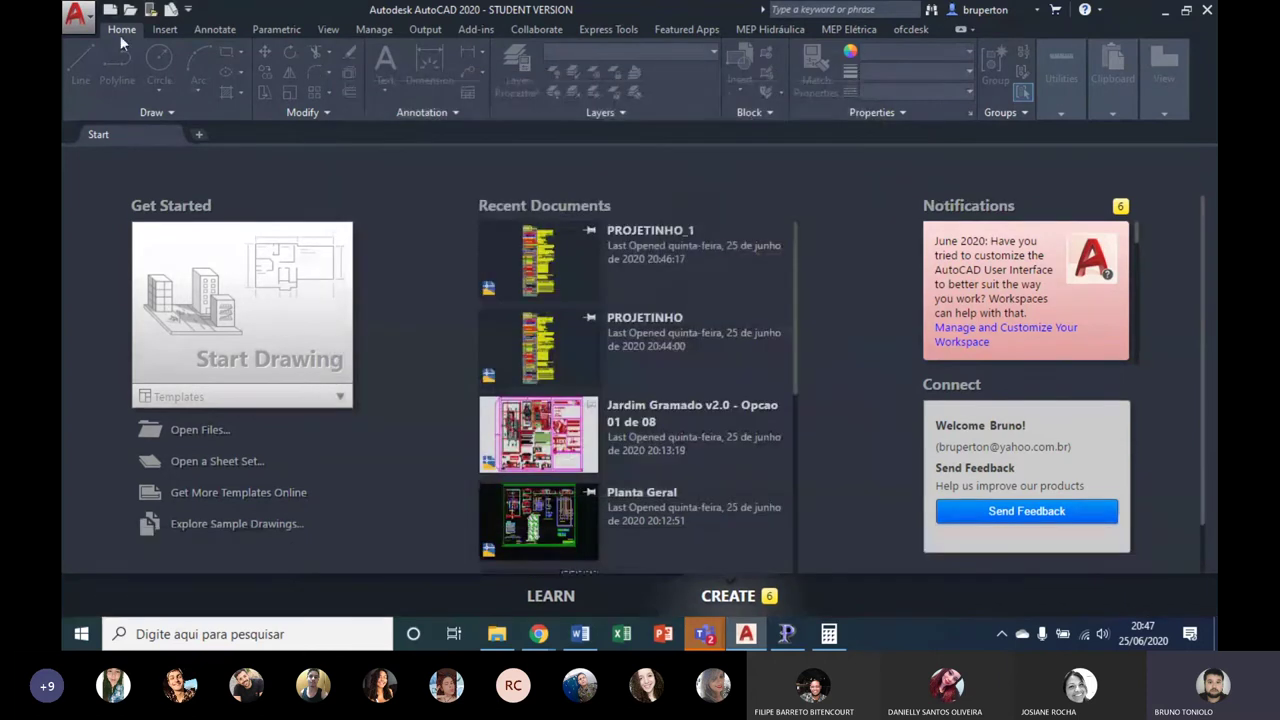
Step: Go to PROFESSORES (D:)\escola\BPT\Pendrive and search it for .pdf files
left_click(515, 638)
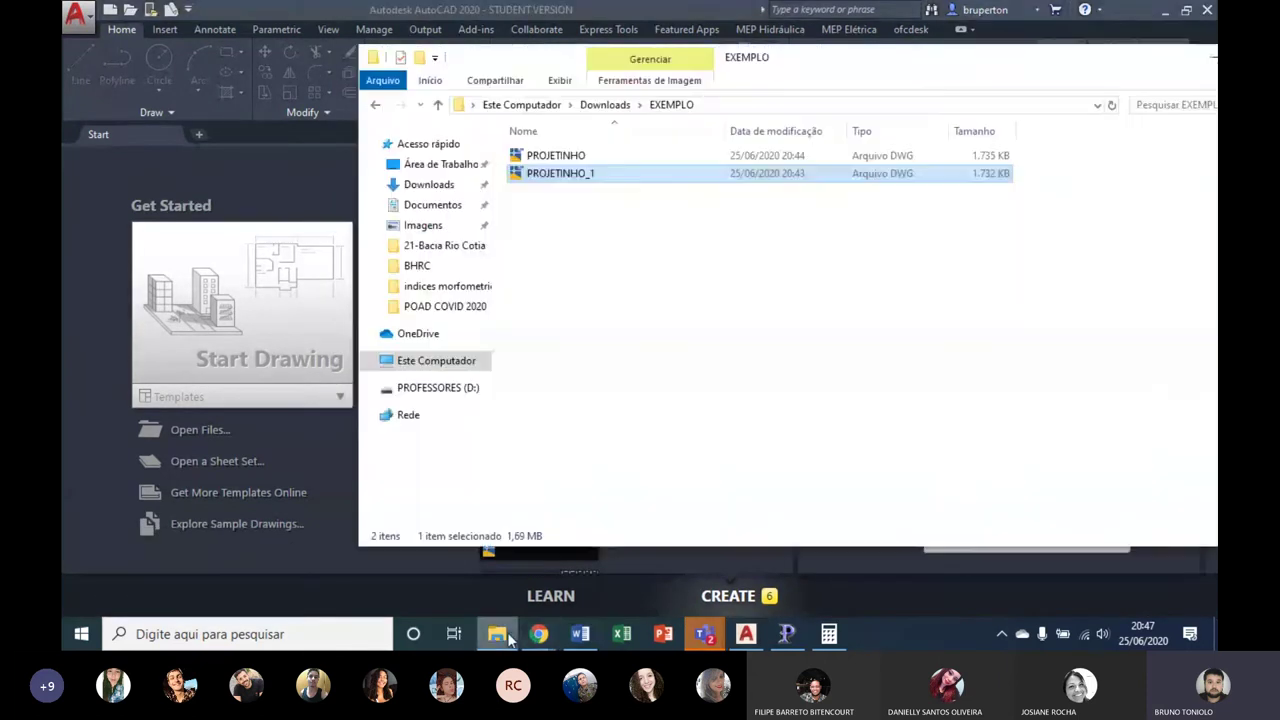
left_click(430, 387)
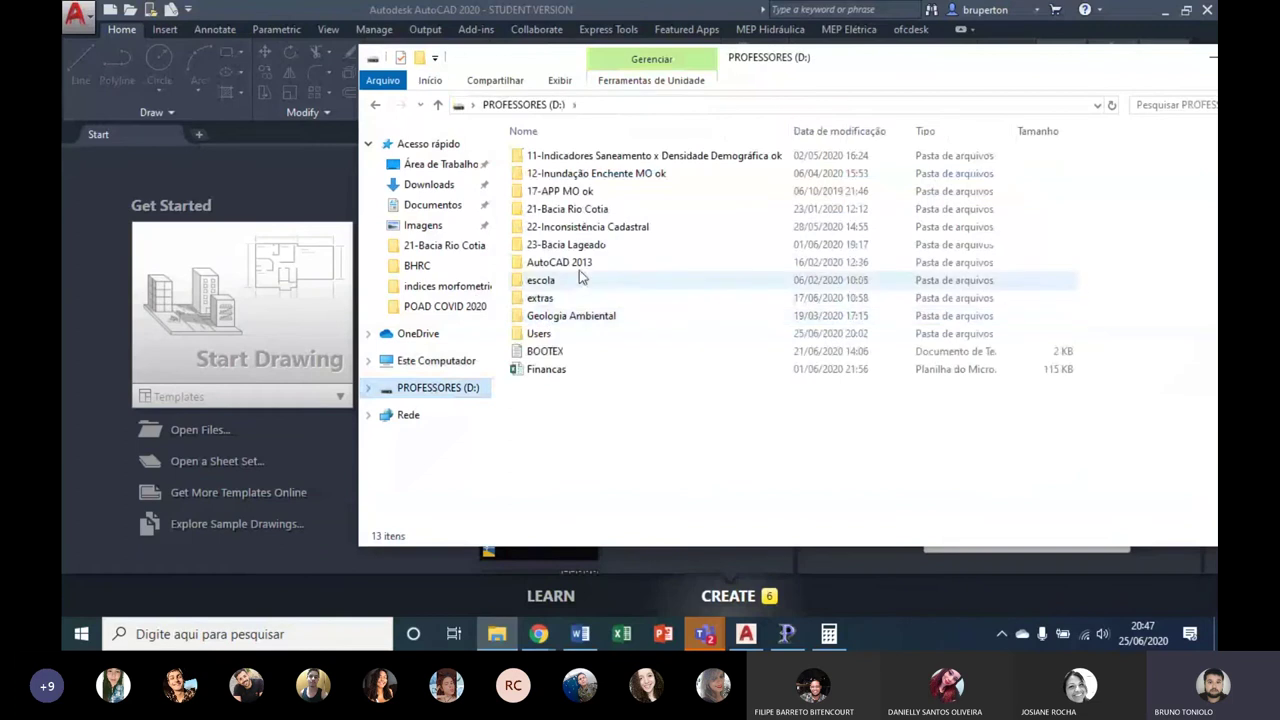
double_click(537, 285)
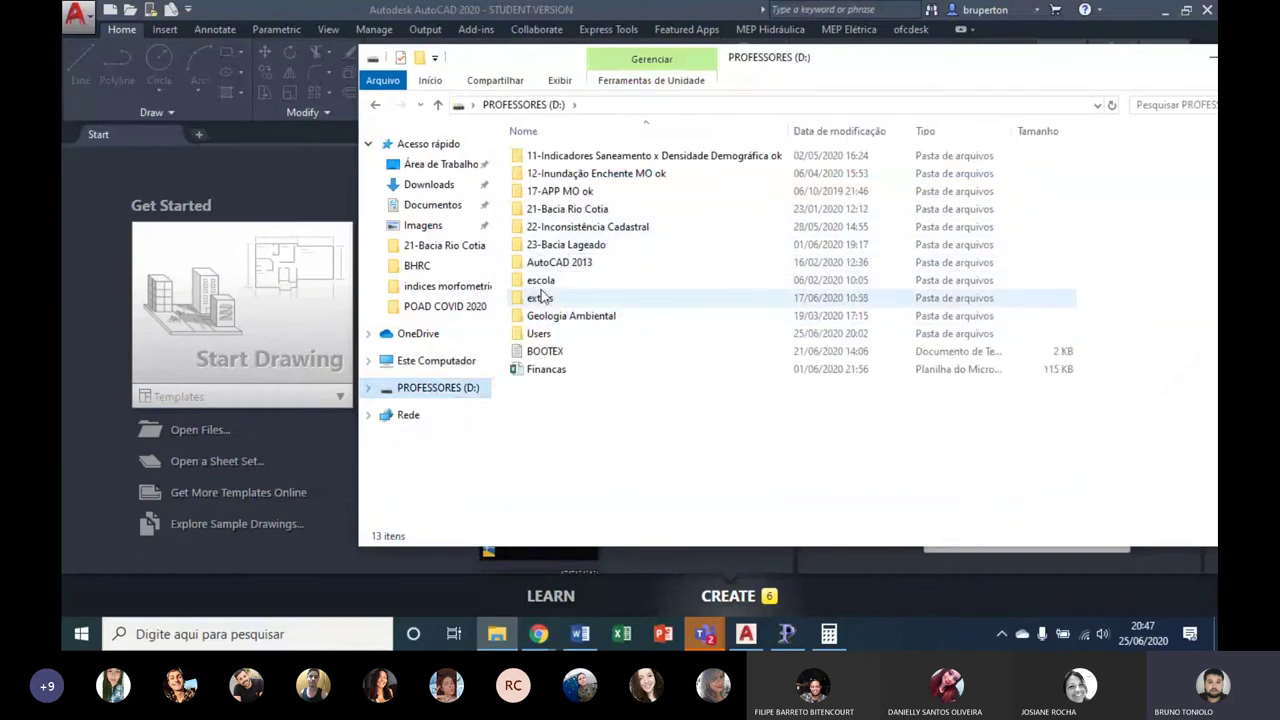
double_click(545, 160)
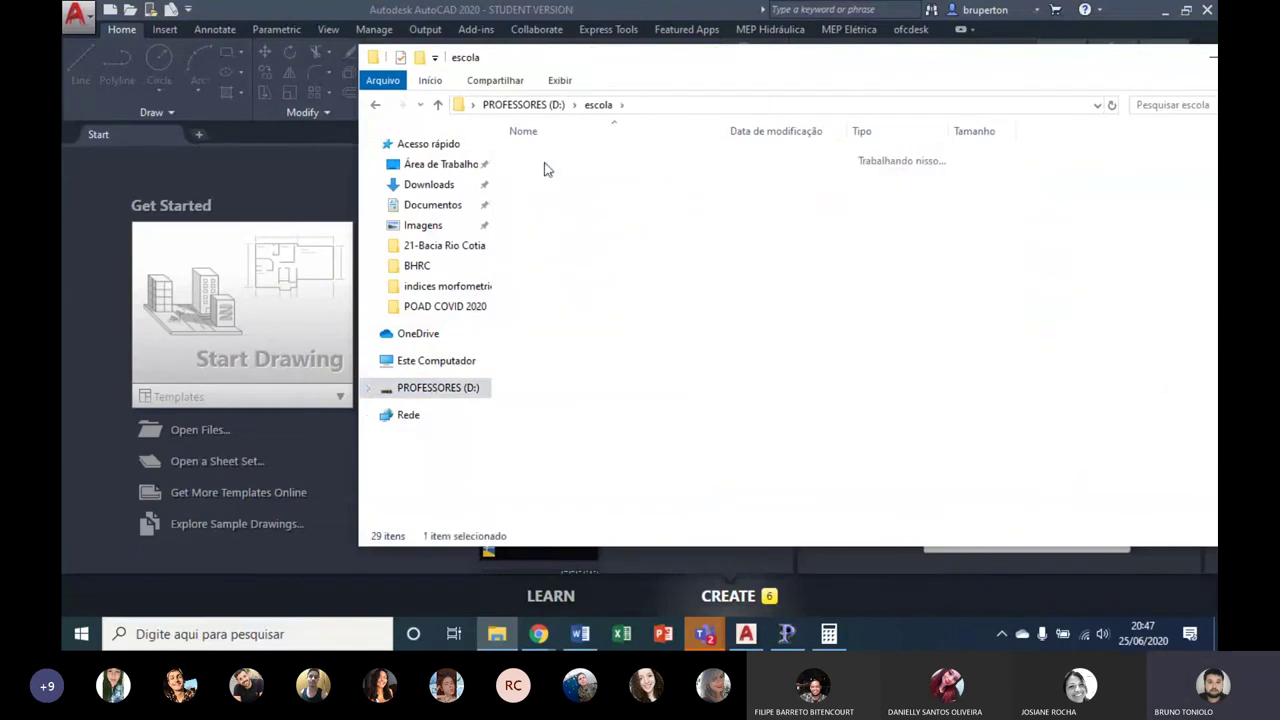
double_click(546, 191)
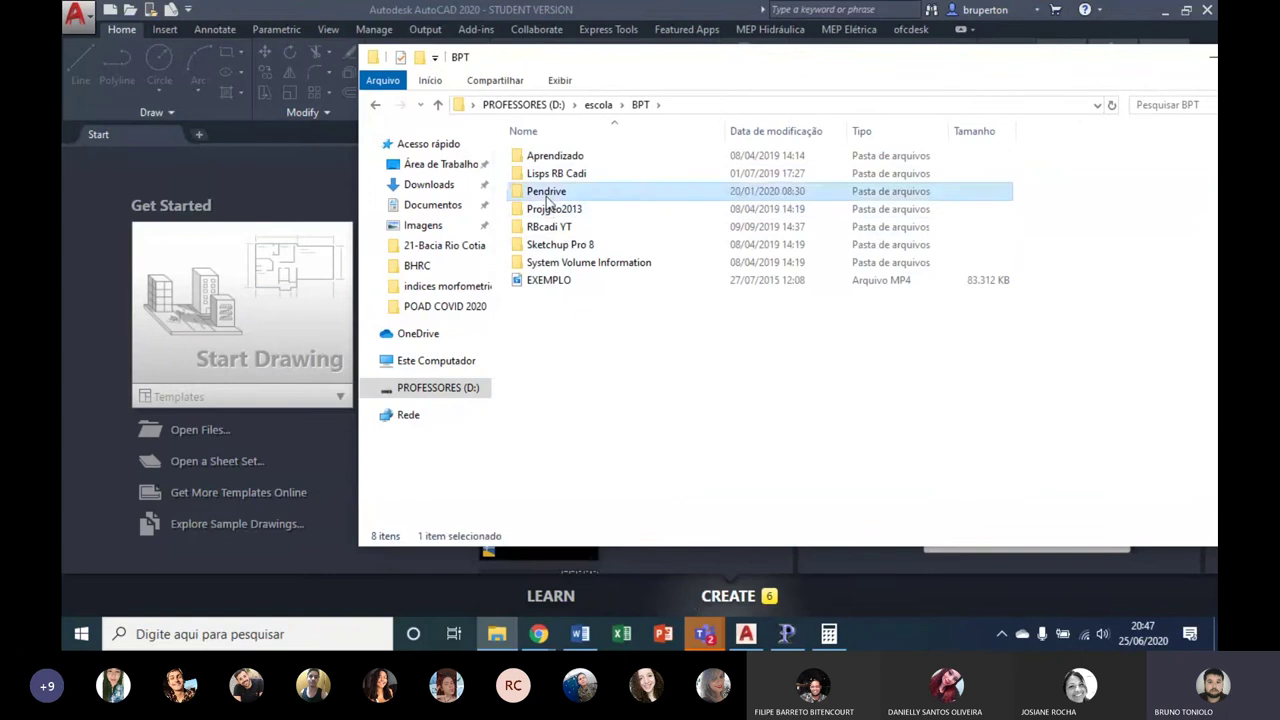
left_click(1159, 104)
type(".pdf")
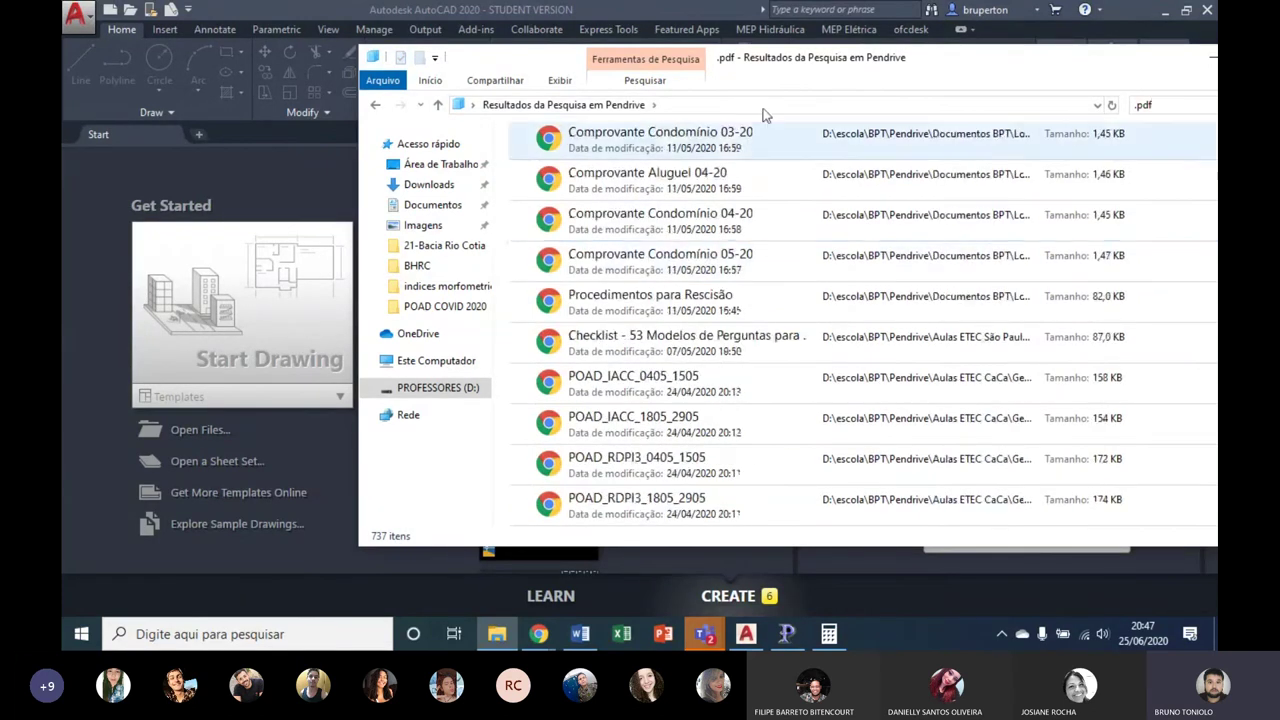
Step: Scroll the maximized search results to Planta 24T ETESP and open the PDF
double_click(766, 56)
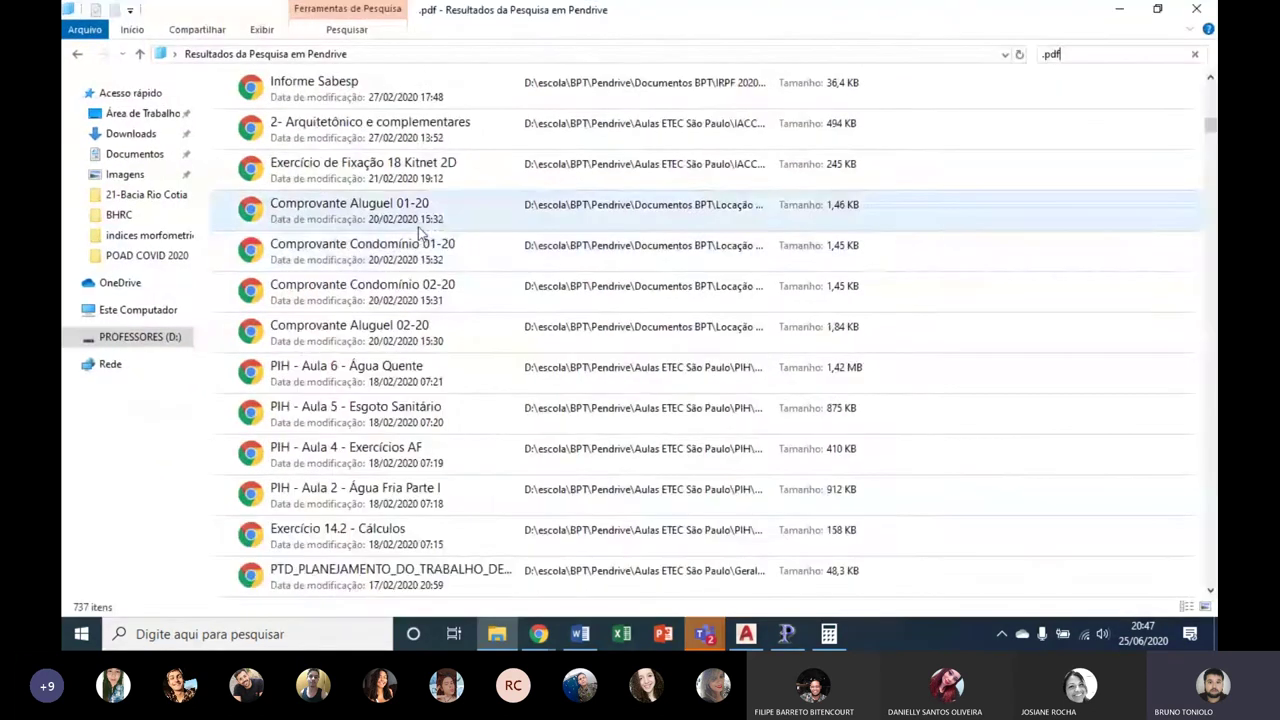
scroll(418, 227, "down", 5)
scroll(415, 232, "down", 5)
scroll(408, 242, "down", 5)
scroll(408, 248, "down", 5)
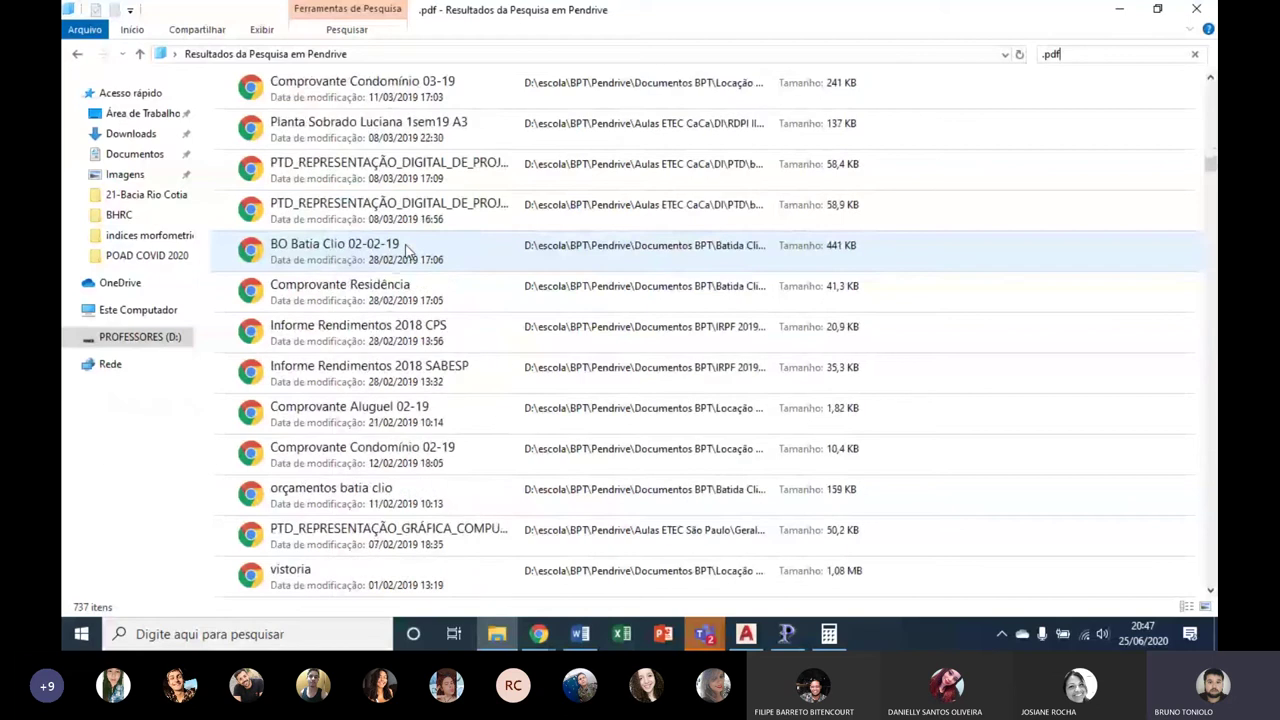
scroll(403, 255, "down", 5)
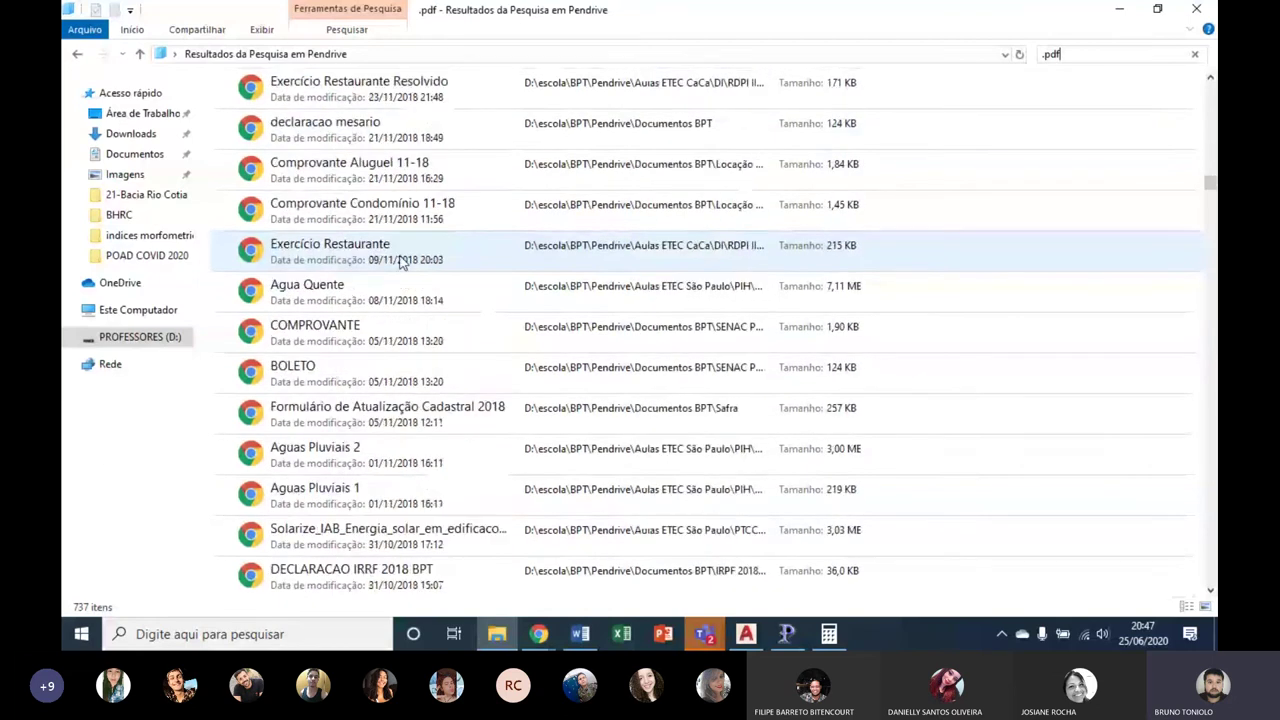
scroll(400, 260, "down", 1)
scroll(400, 260, "down", 2)
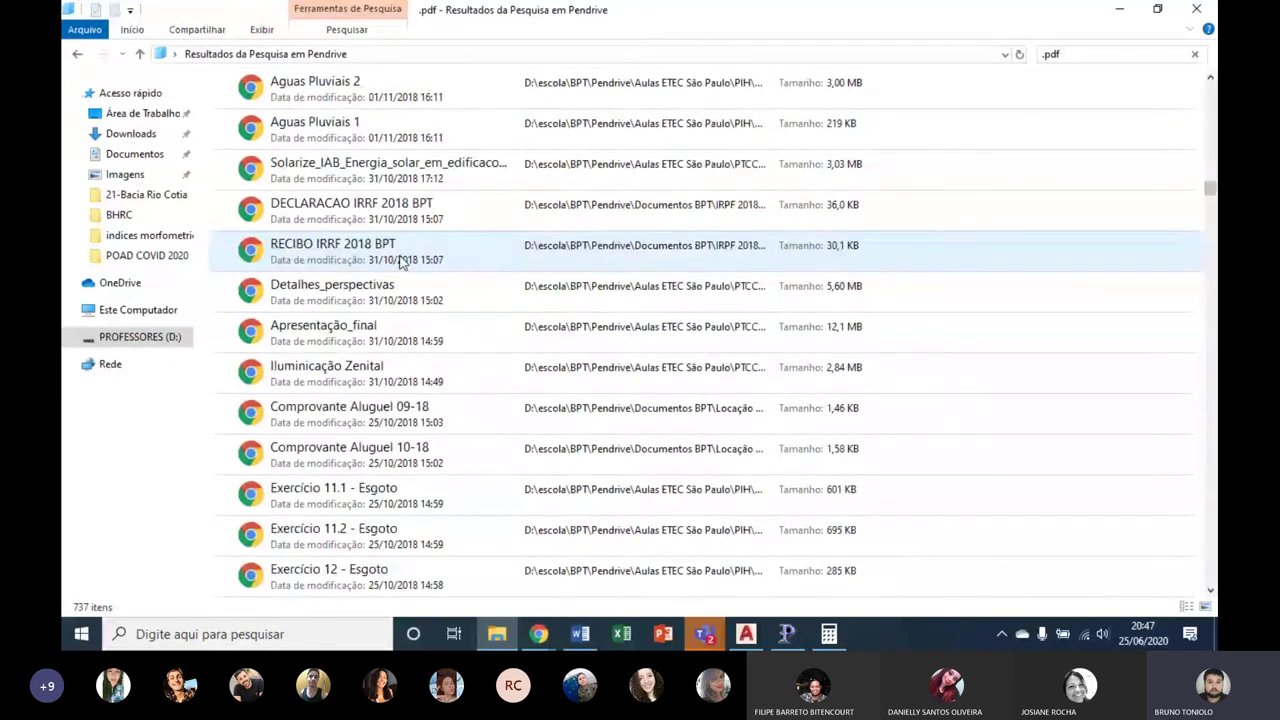
scroll(400, 262, "down", 5)
scroll(398, 265, "down", 5)
scroll(397, 266, "down", 5)
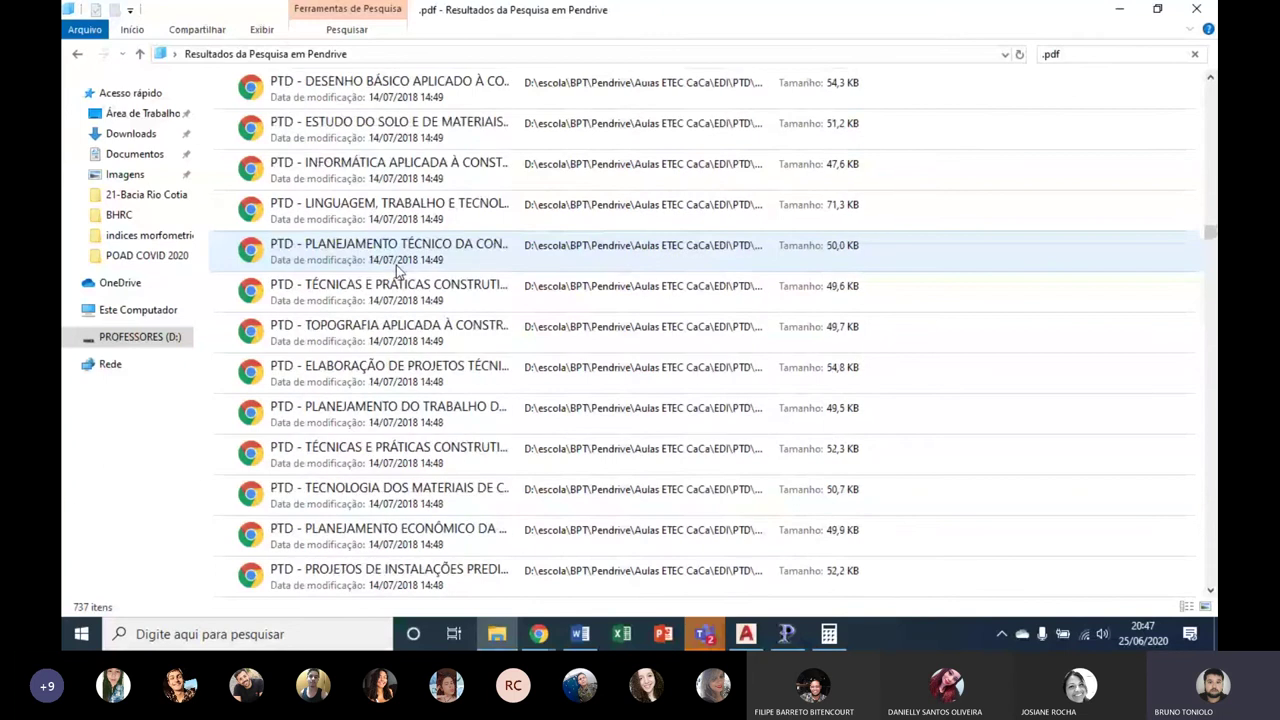
scroll(397, 267, "down", 4)
scroll(396, 270, "down", 3)
scroll(396, 270, "down", 2)
scroll(393, 268, "down", 4)
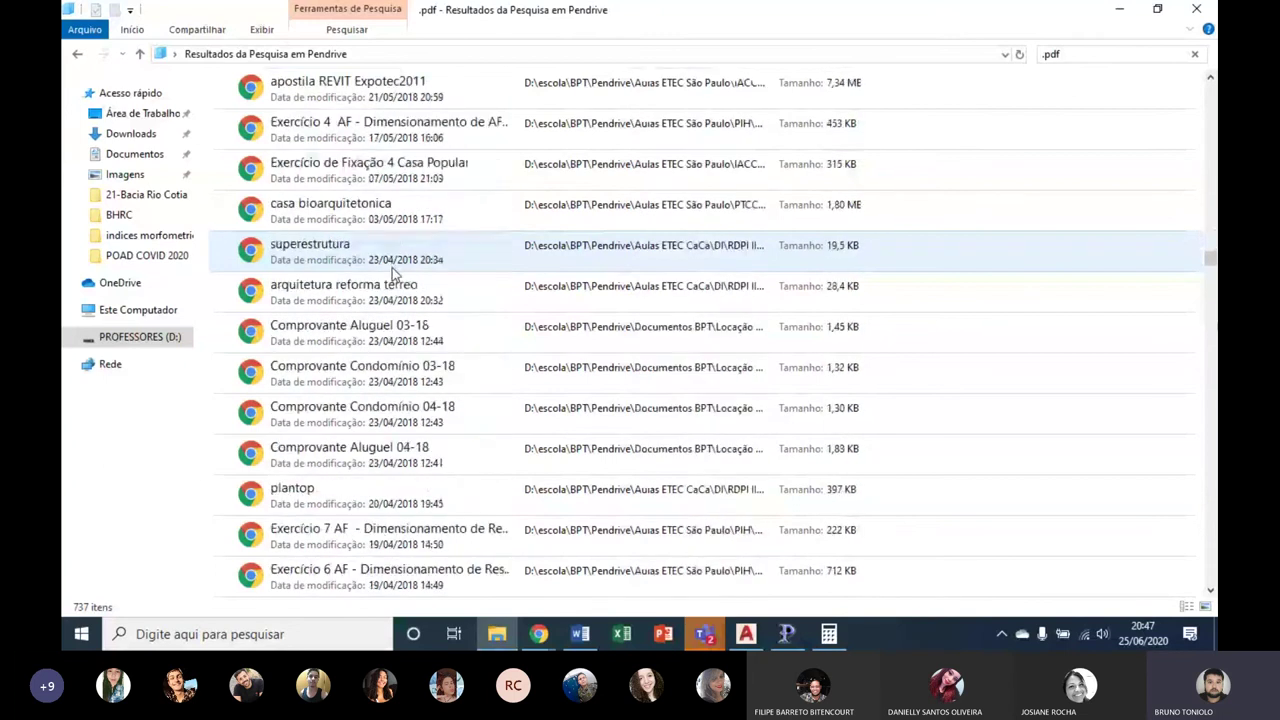
scroll(392, 268, "down", 1)
scroll(392, 270, "down", 5)
scroll(392, 268, "down", 4)
scroll(392, 268, "down", 5)
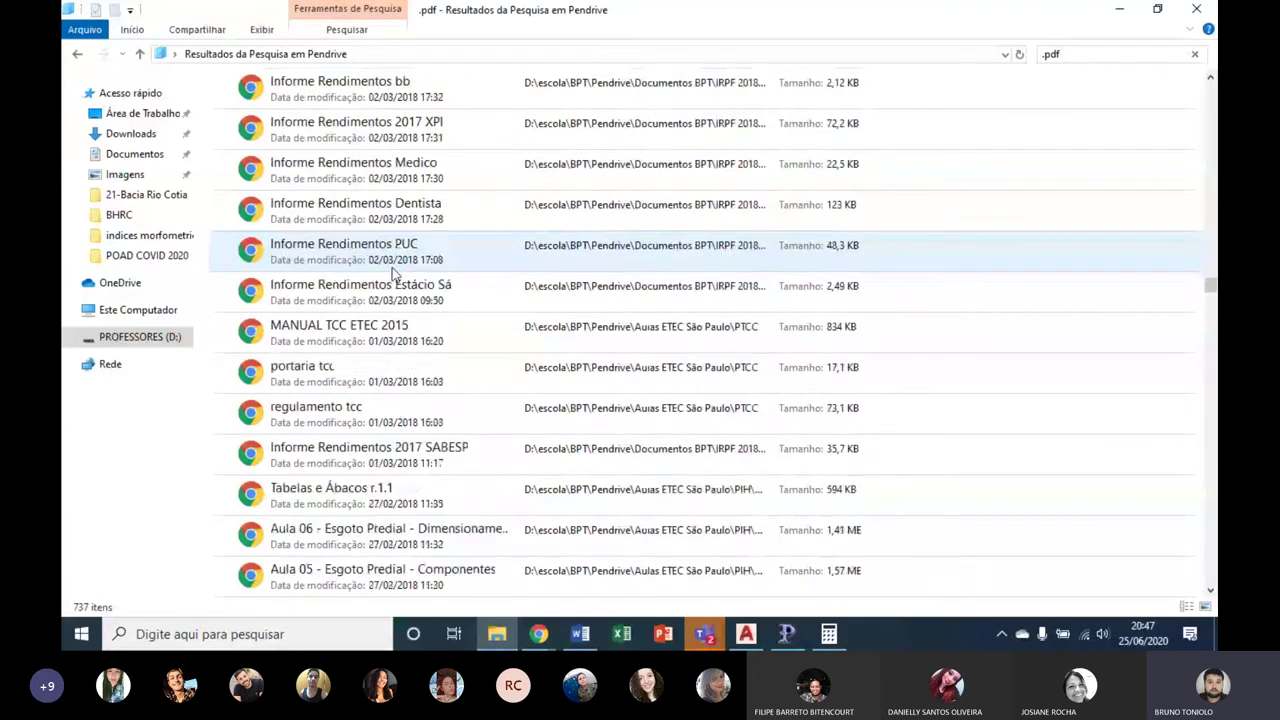
scroll(392, 278, "down", 5)
scroll(392, 278, "down", 3)
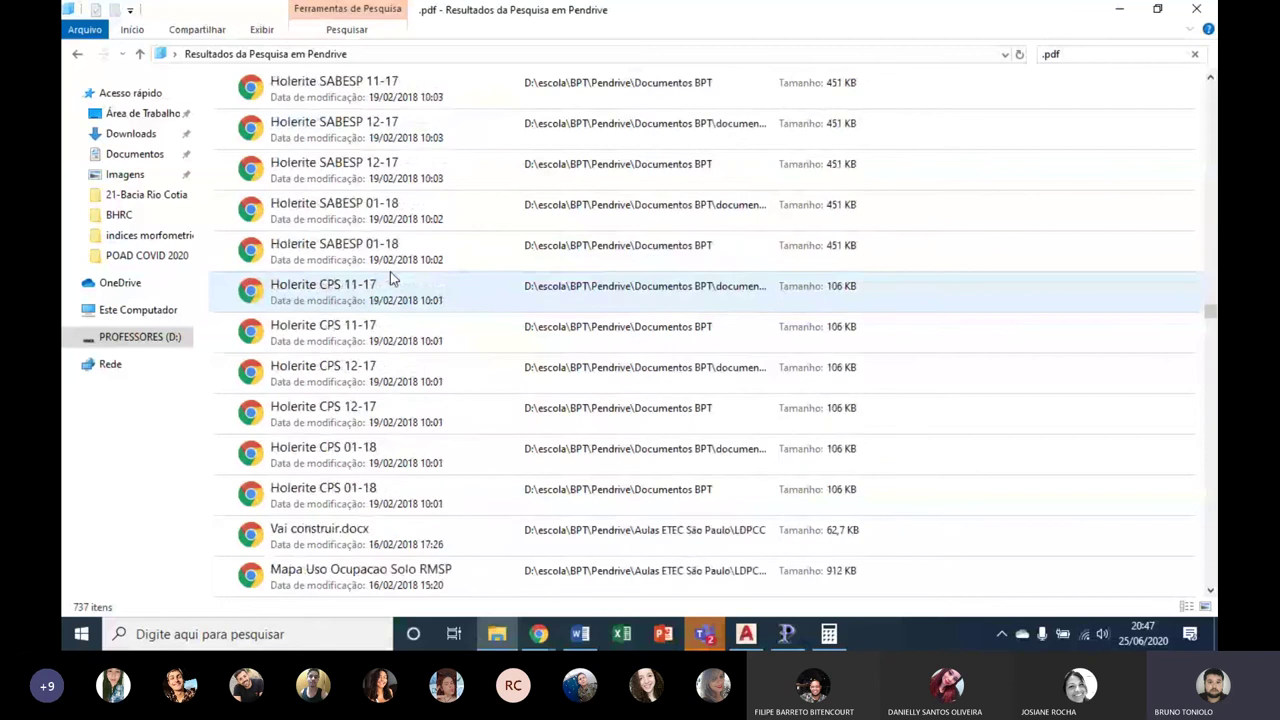
scroll(392, 278, "down", 10)
scroll(390, 278, "down", 5)
scroll(391, 279, "down", 3)
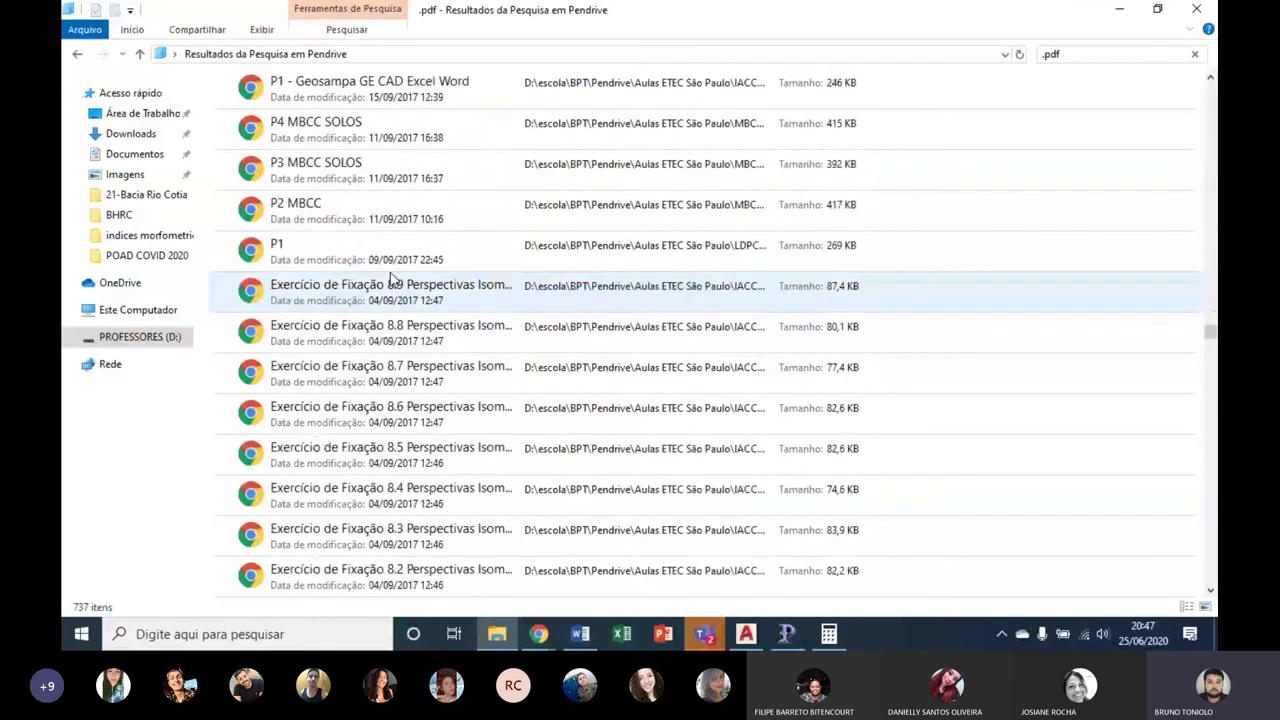
scroll(392, 280, "up", 7)
scroll(390, 276, "down", 4)
scroll(392, 280, "down", 2)
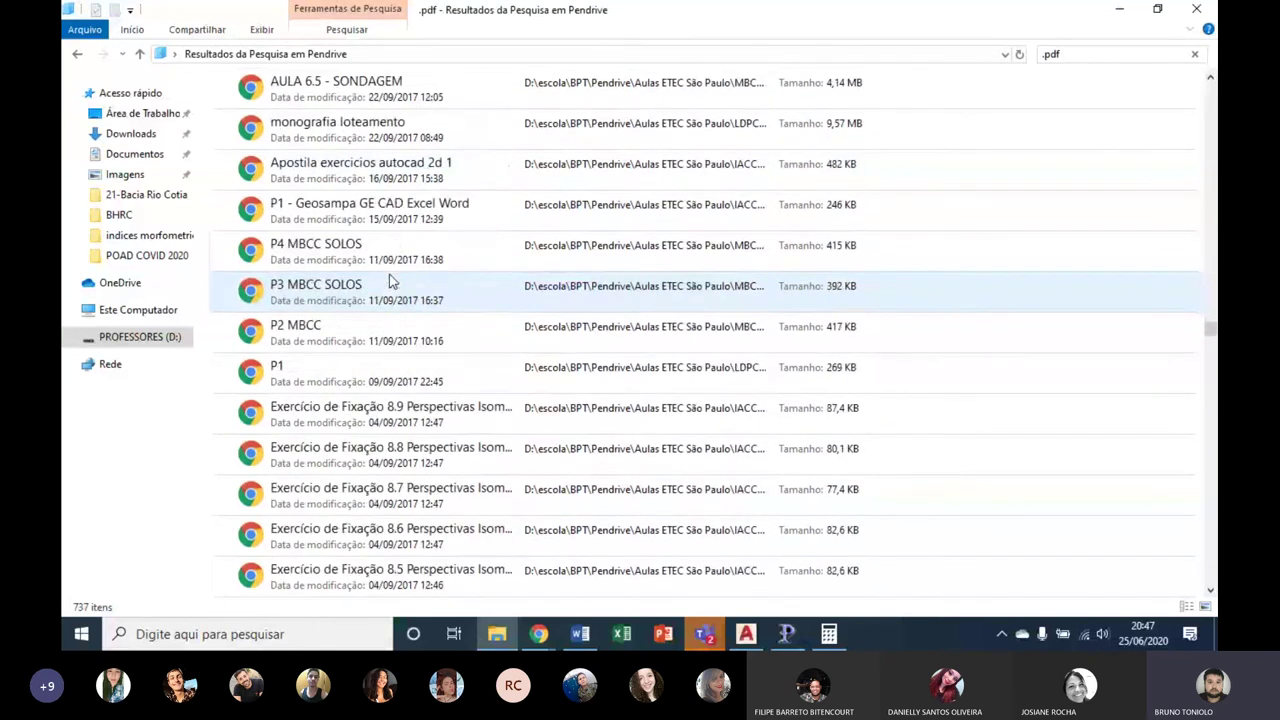
scroll(392, 282, "down", 4)
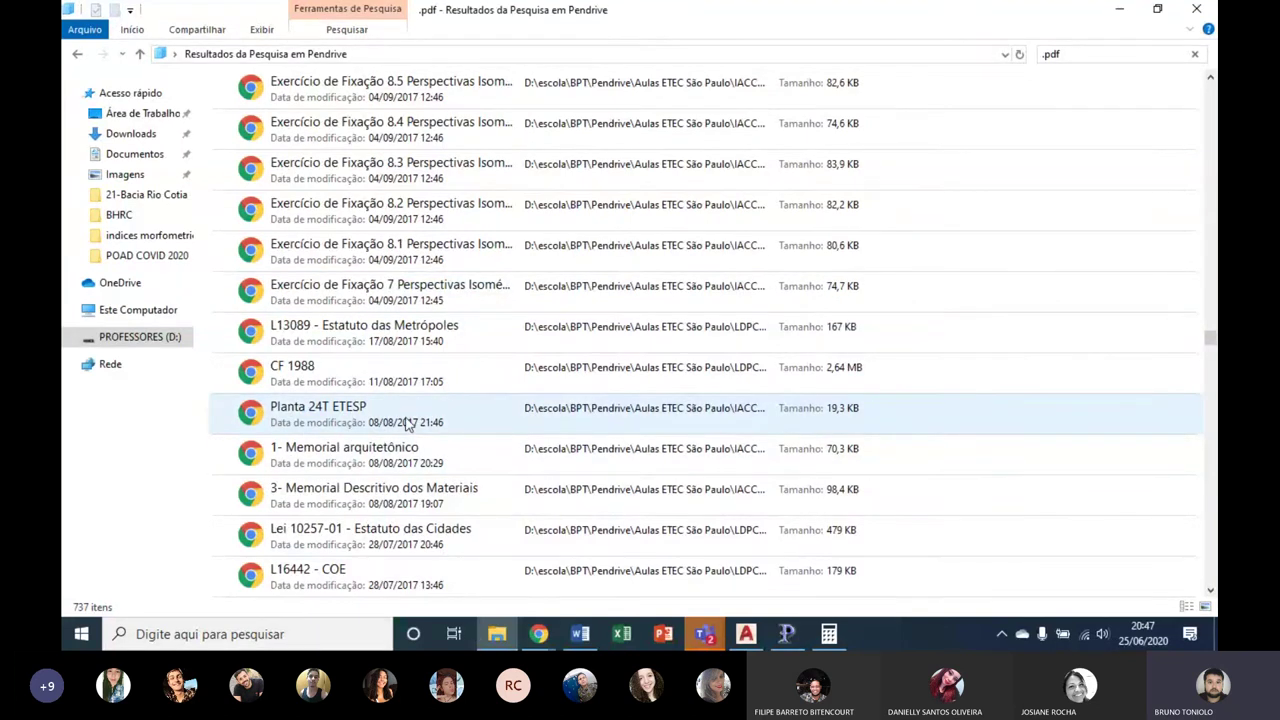
double_click(408, 424)
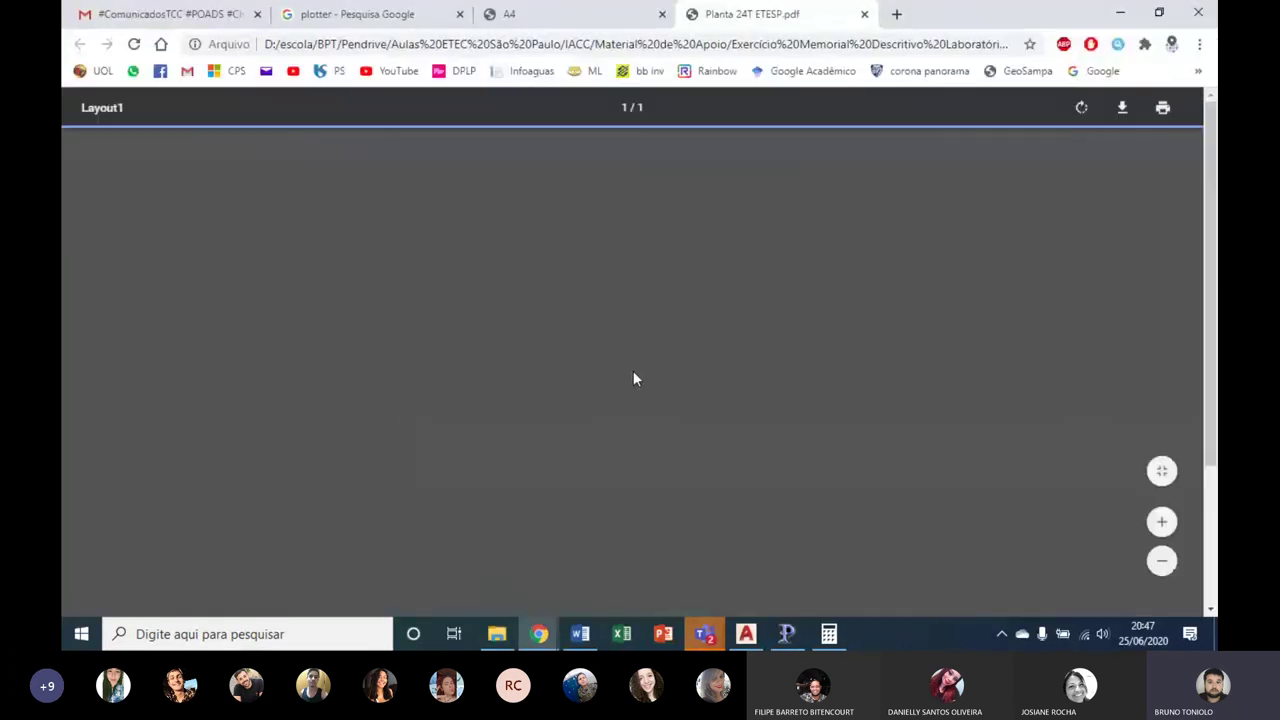
Step: Scroll through the Planta 24T ETESP floor plan in Chrome, dismissing its context menu
scroll(633, 374, "down", 2)
scroll(640, 372, "up", 2)
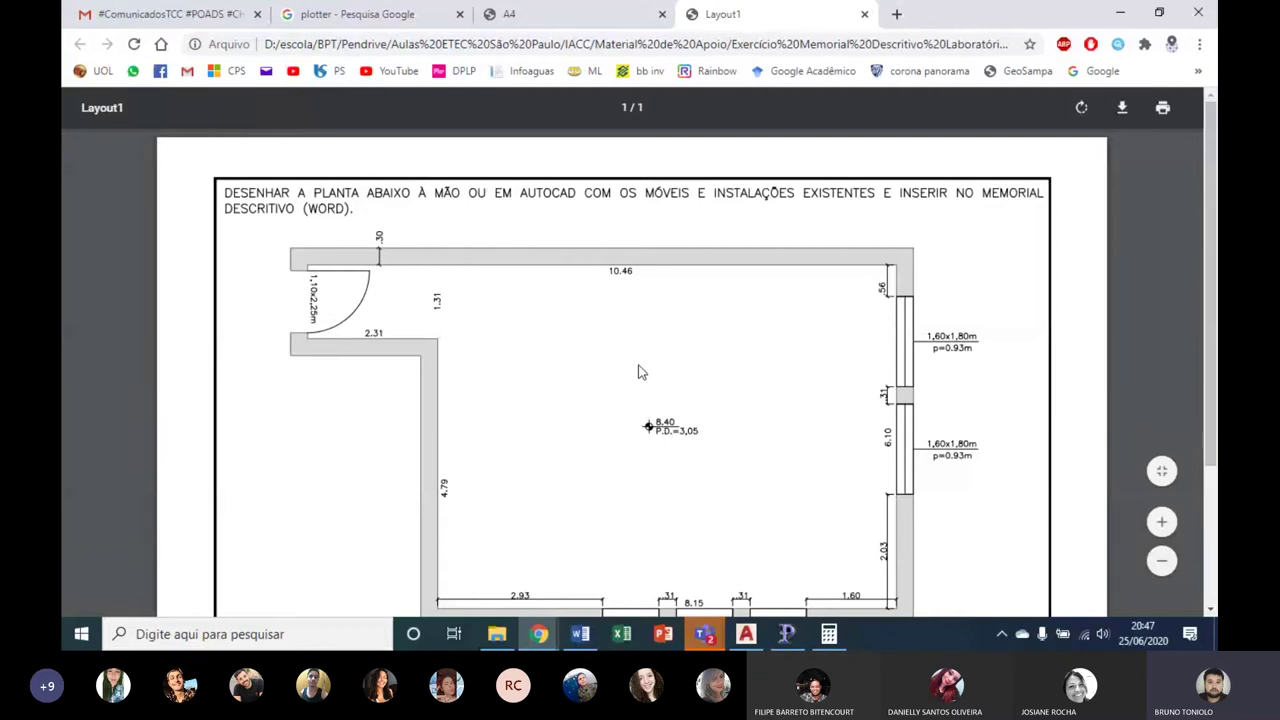
scroll(641, 372, "down", 2)
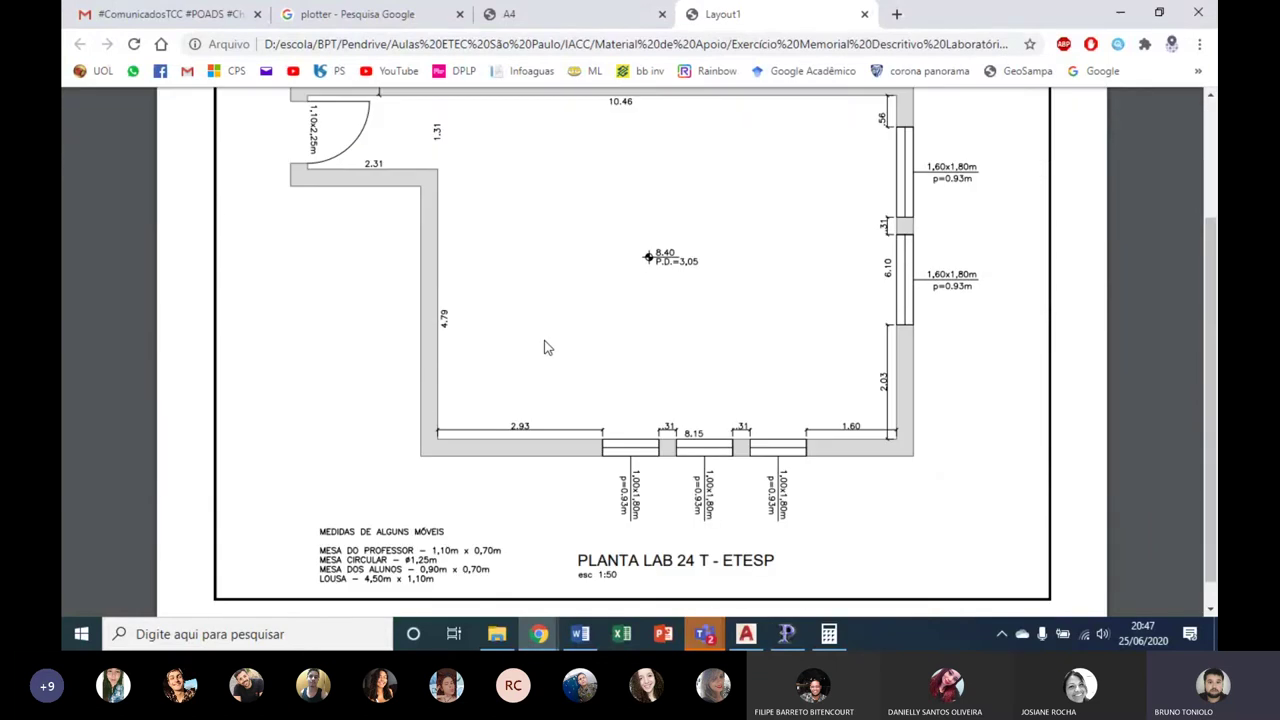
scroll(544, 341, "up", 1)
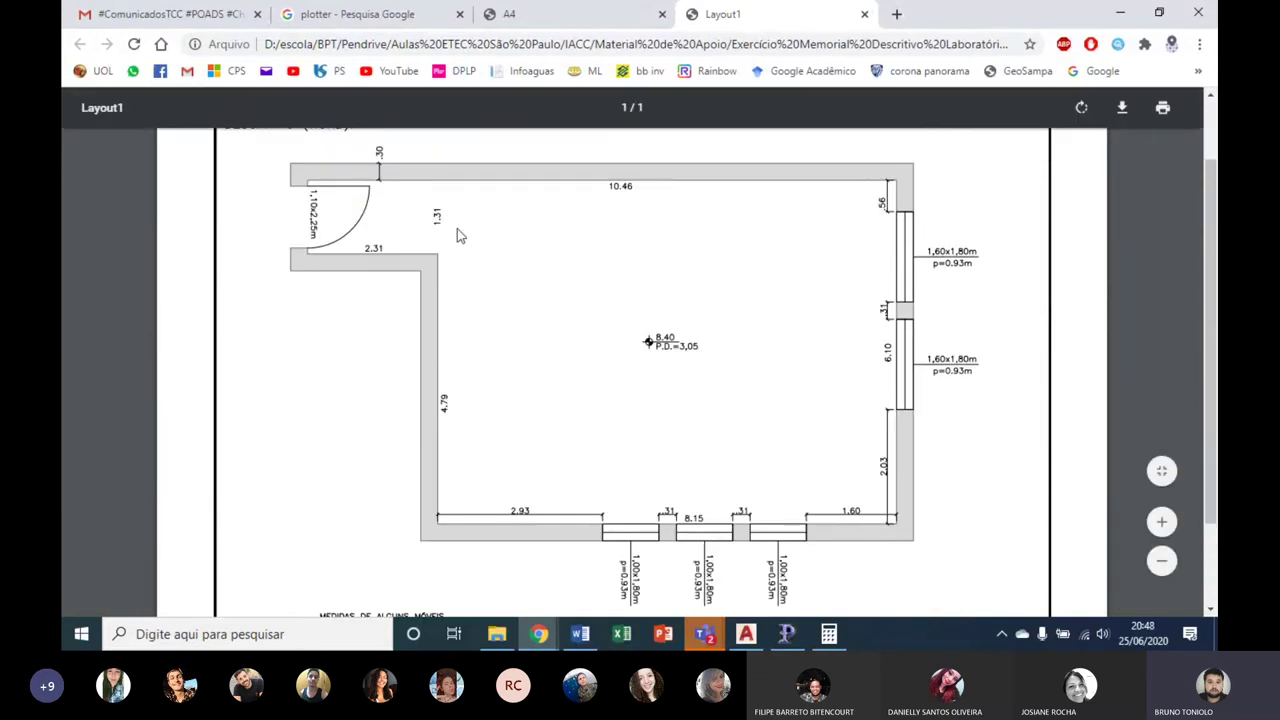
scroll(1088, 210, "up", 1)
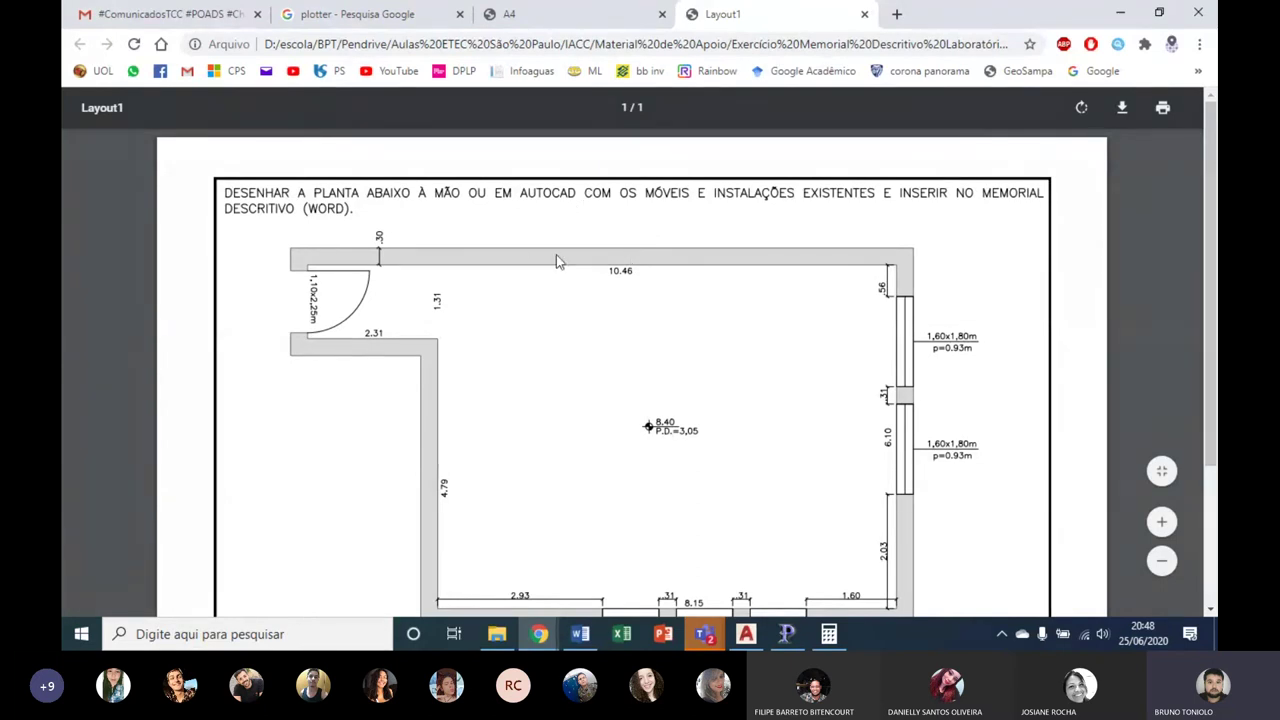
scroll(558, 260, "down", 2)
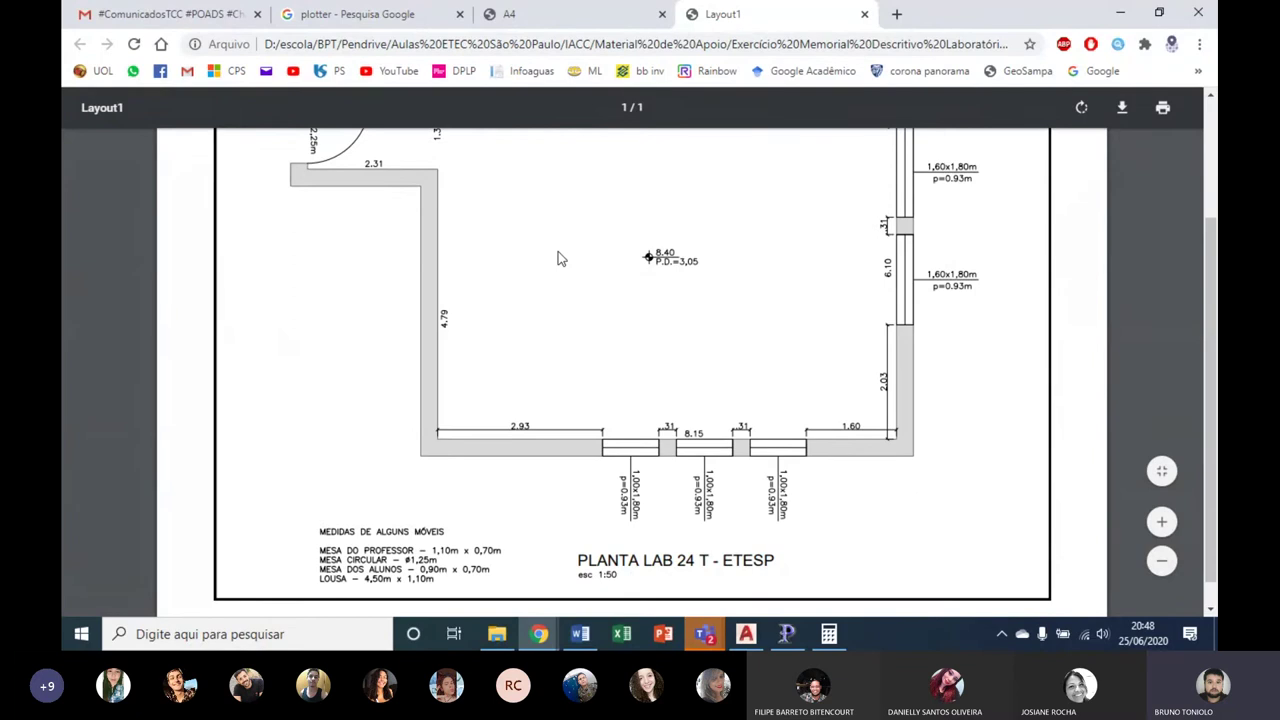
scroll(558, 260, "up", 2)
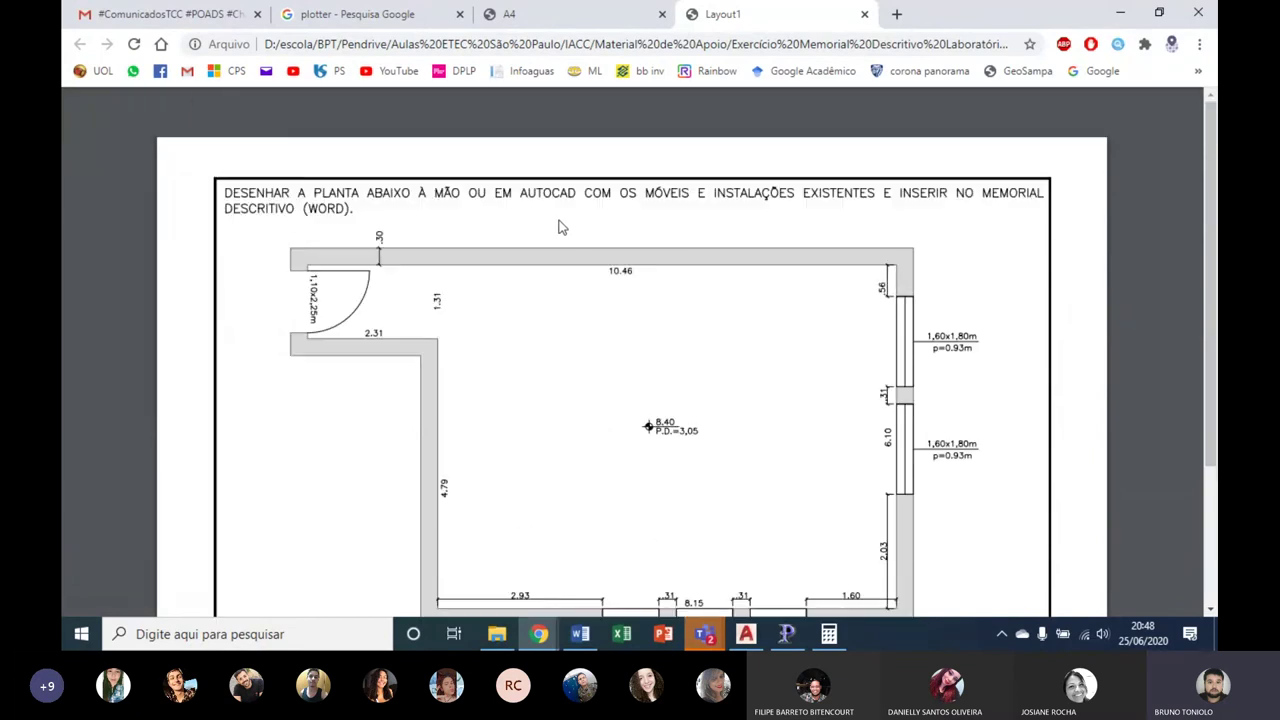
right_click(558, 220)
left_click(616, 296)
Step: Minimize the PDF browser windows and return to the File Explorer search results
left_click(538, 634)
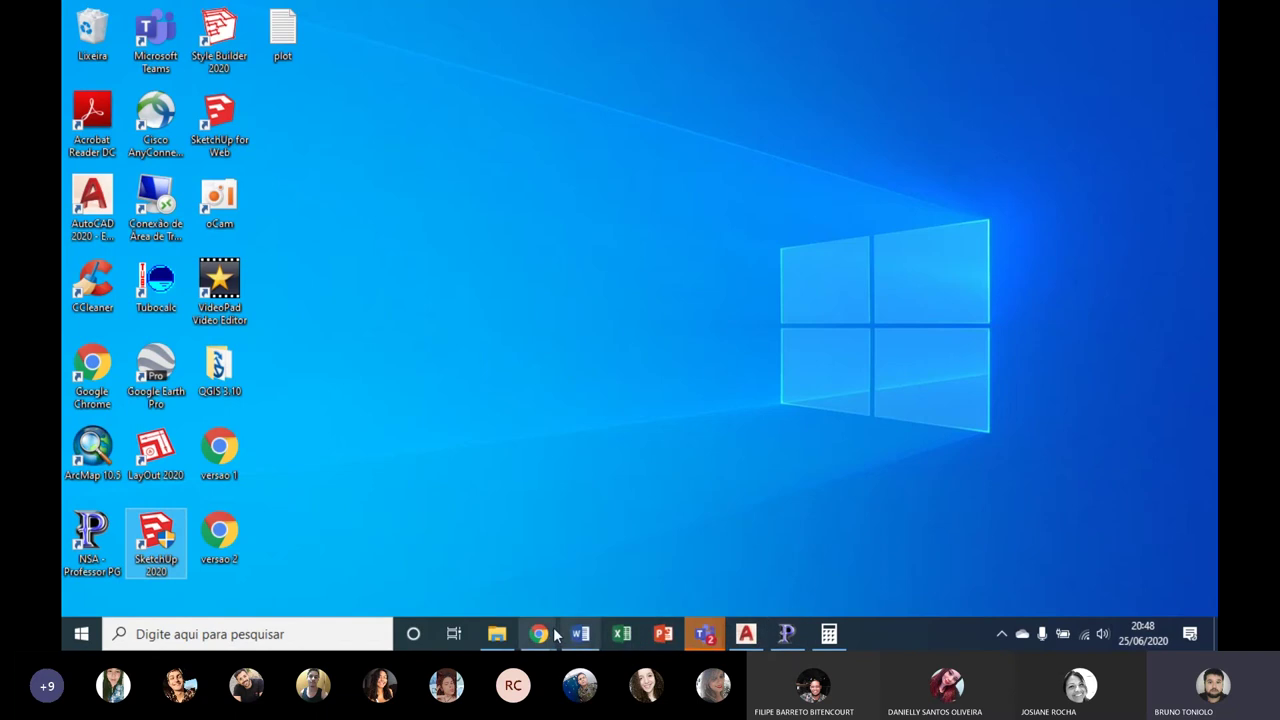
mouse_move(539, 634)
left_click(632, 575)
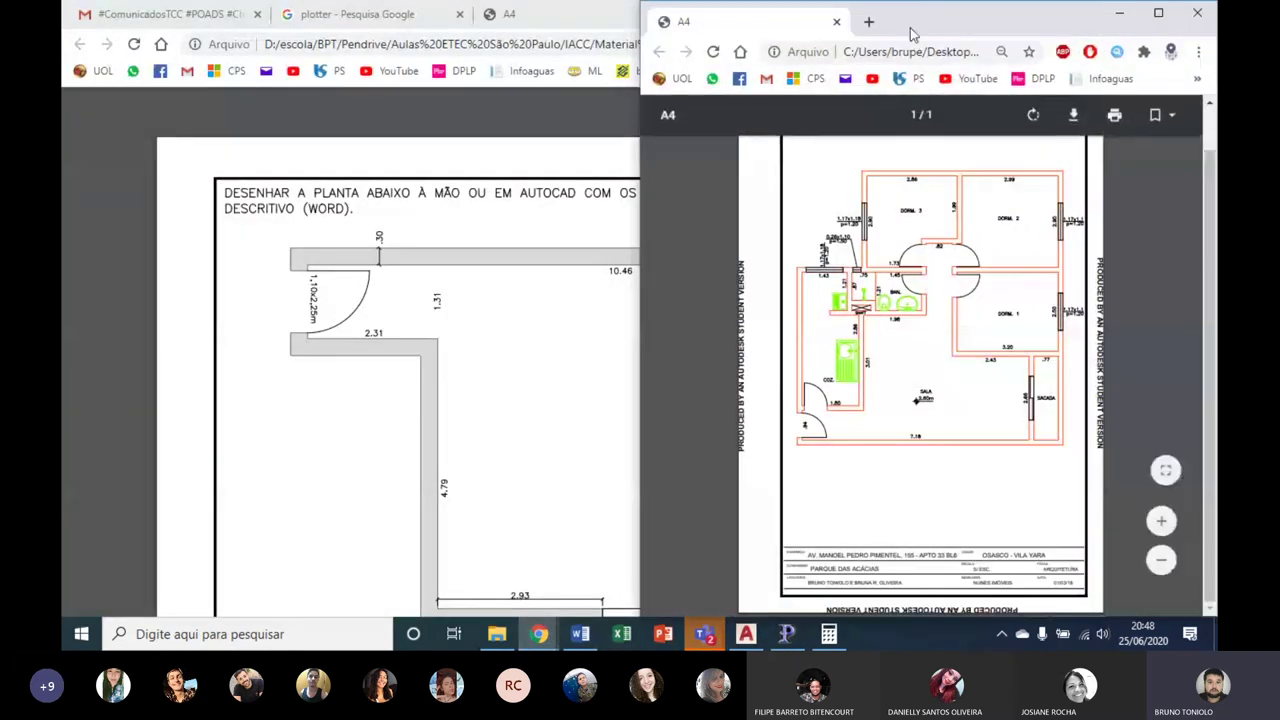
left_click_drag(910, 28, 885, 82)
left_click(824, 113)
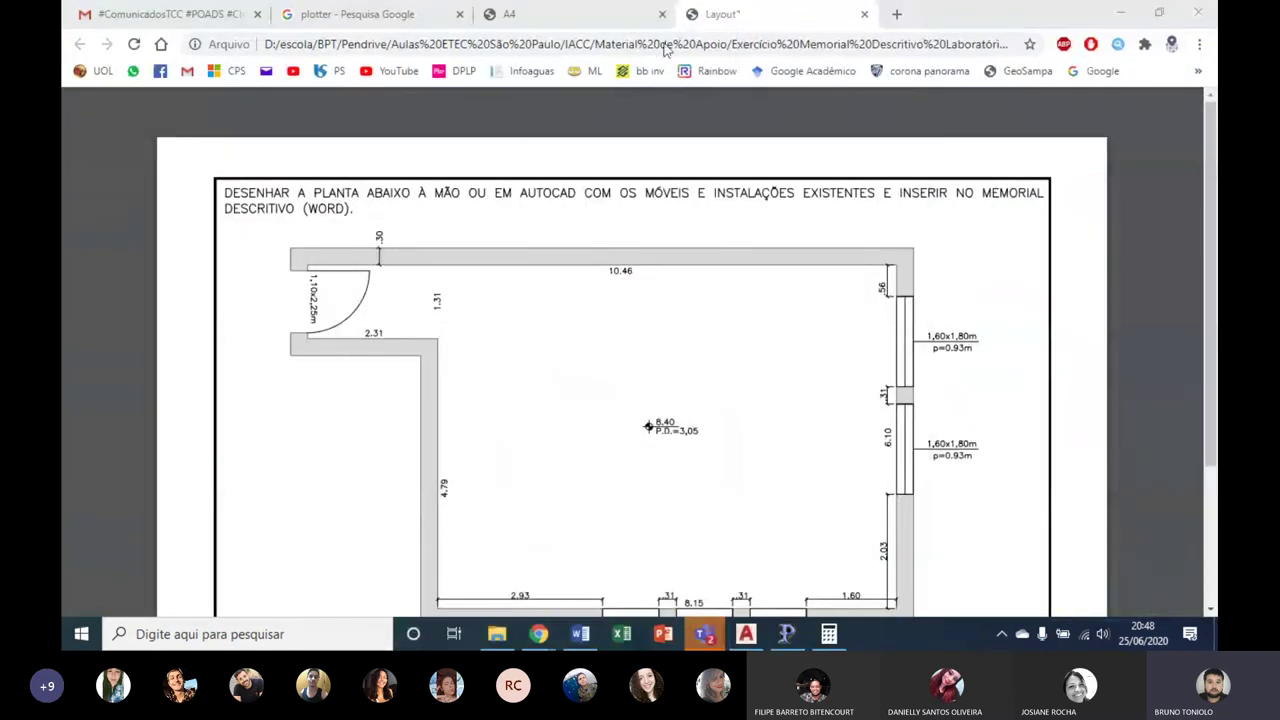
left_click(497, 634)
Step: Copy the Planta 24T ETESP PDF, then select and delete everything in the Downloads folder
right_click(336, 412)
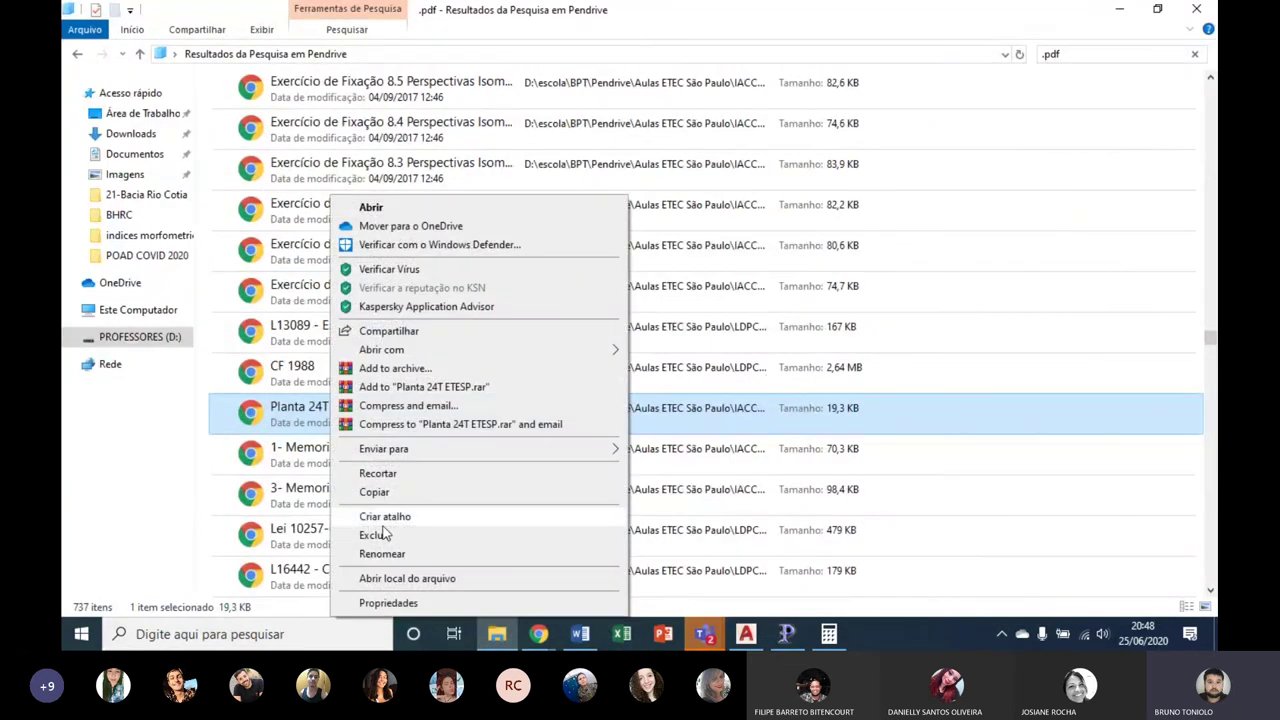
left_click(382, 492)
left_click(131, 133)
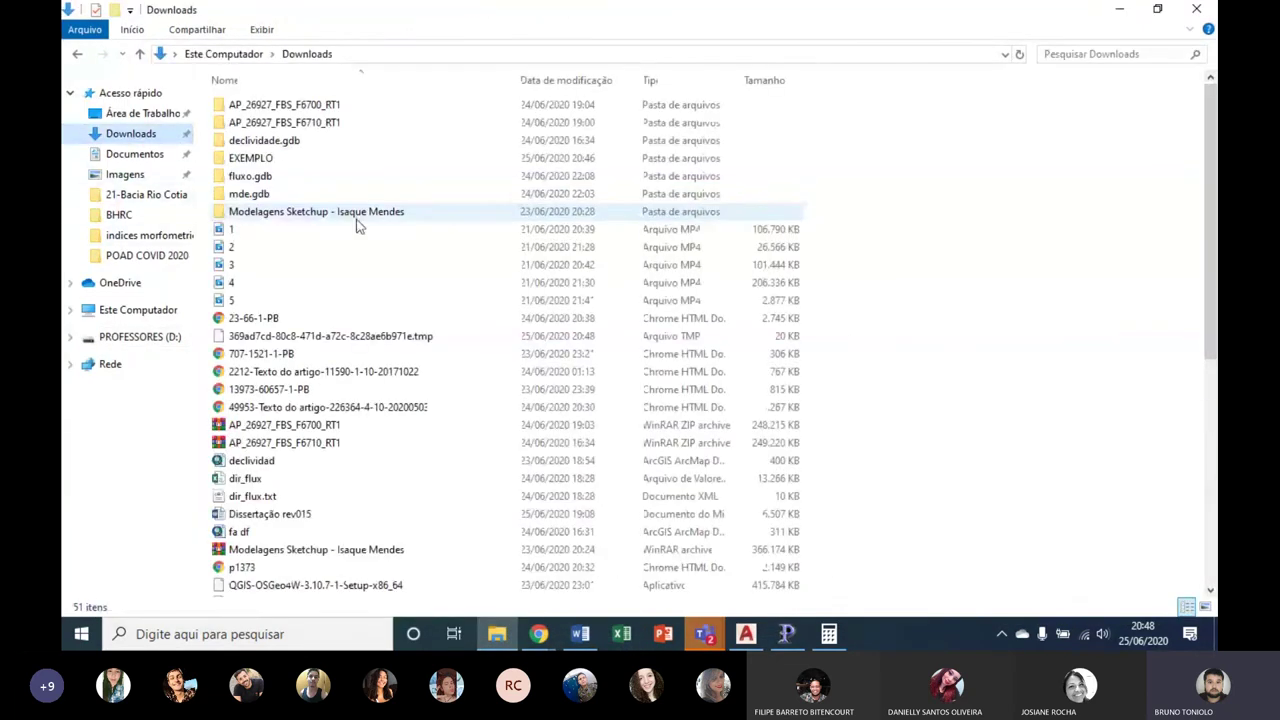
left_click(323, 218)
key("ctrl+a")
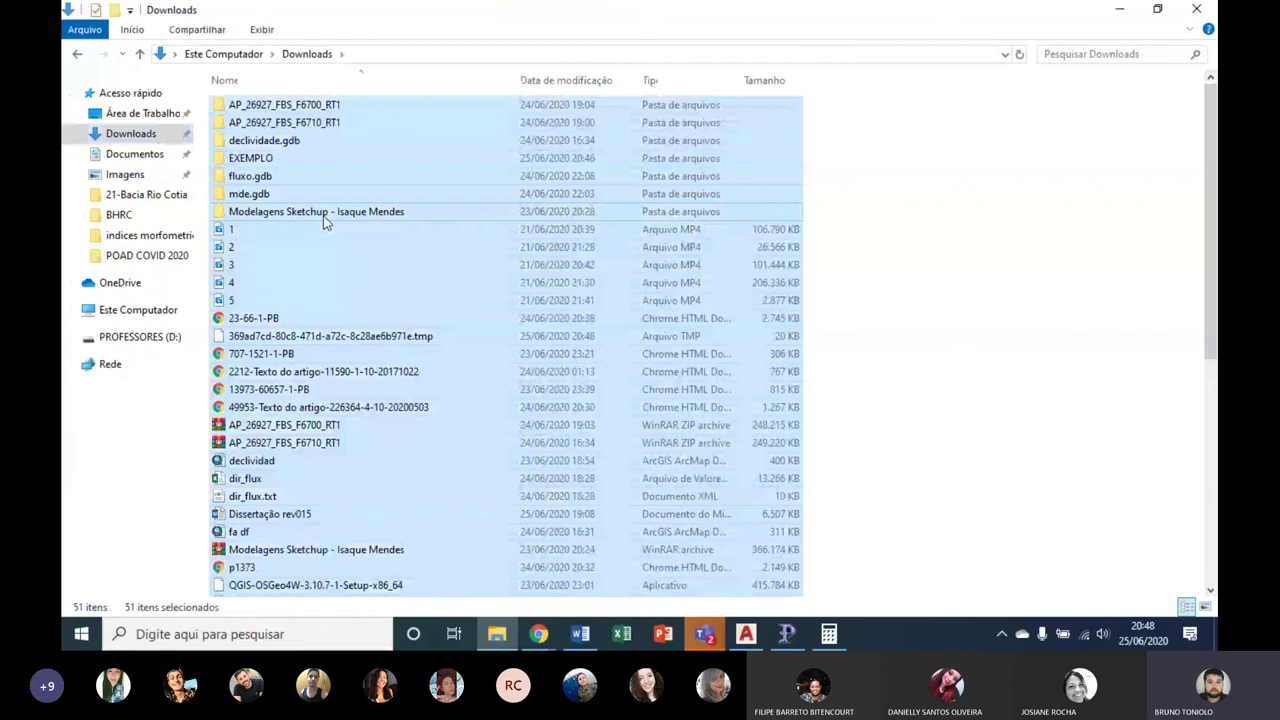
key("Delete")
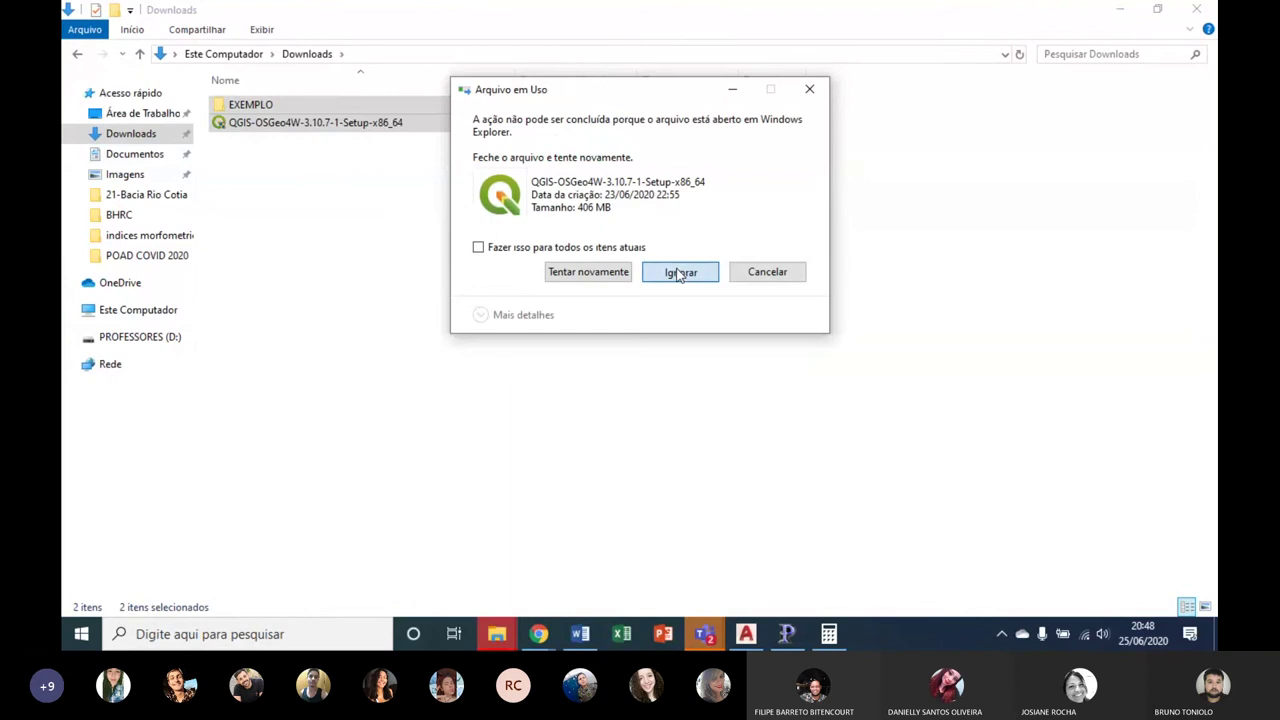
Step: Skip the in-use QGIS installer and EXEMPLO folder, paste the PDF into Downloads and open it
left_click(672, 272)
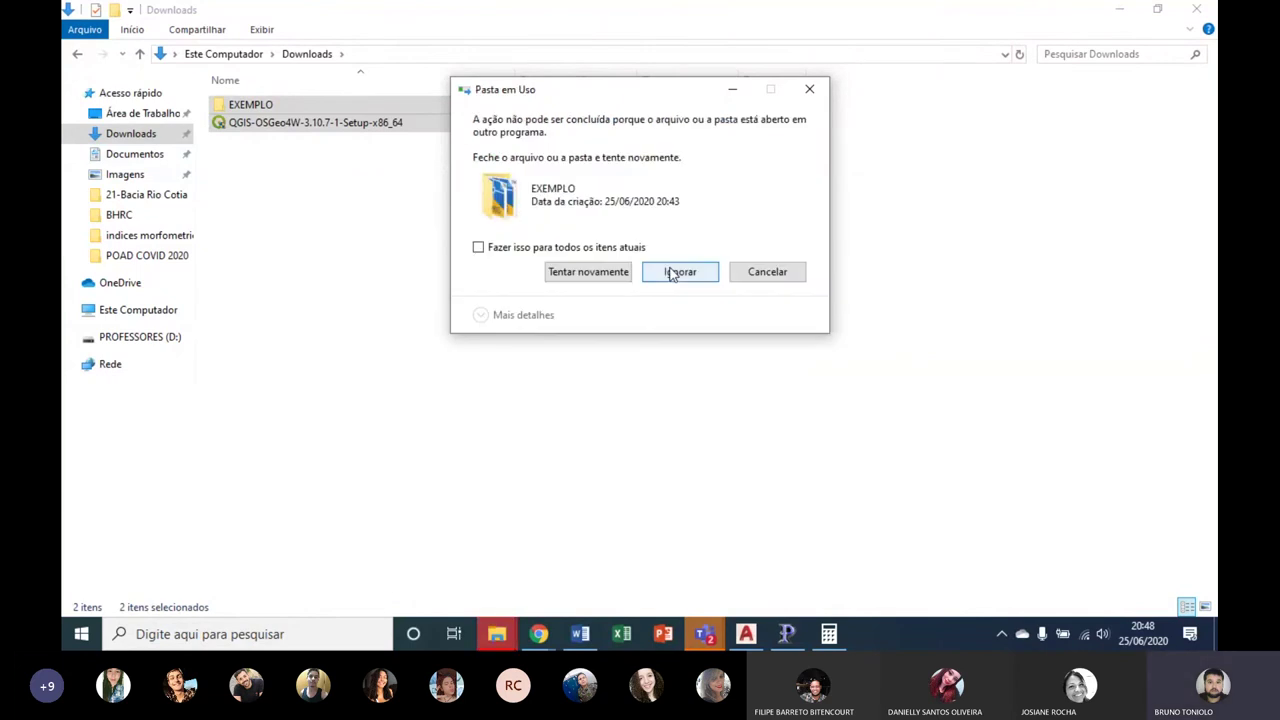
left_click(672, 274)
right_click(497, 258)
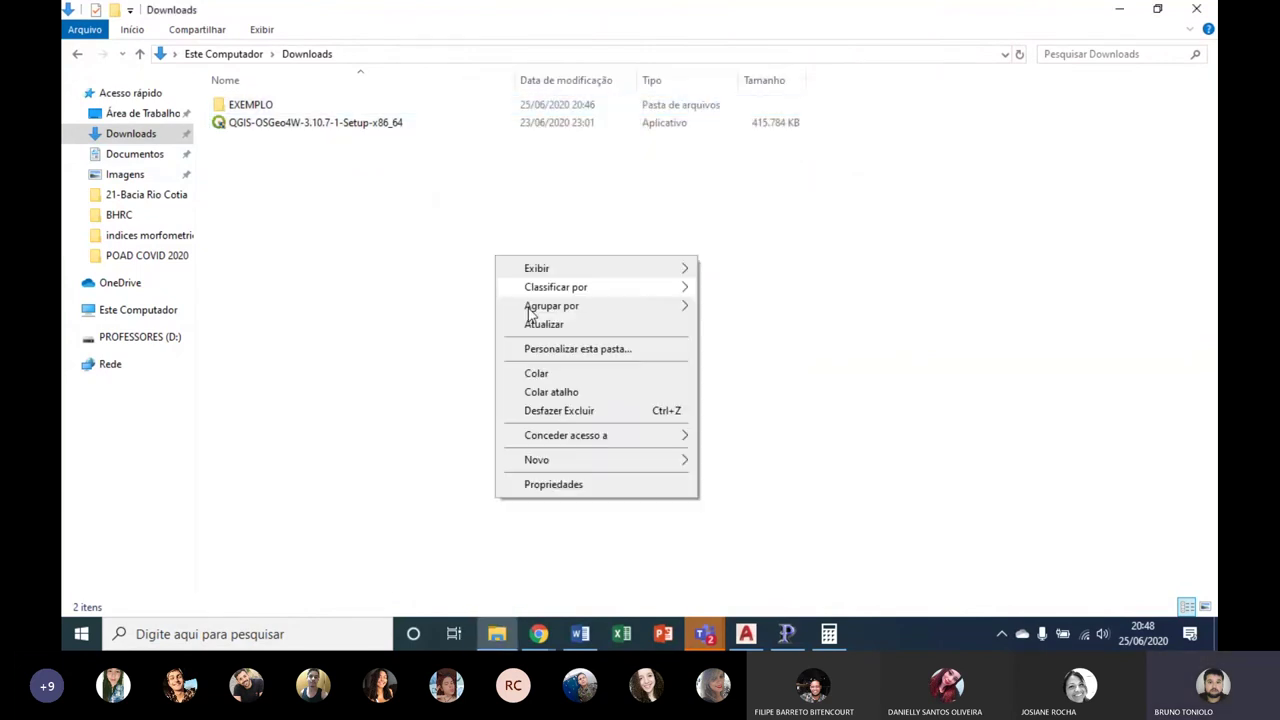
left_click(528, 375)
double_click(257, 143)
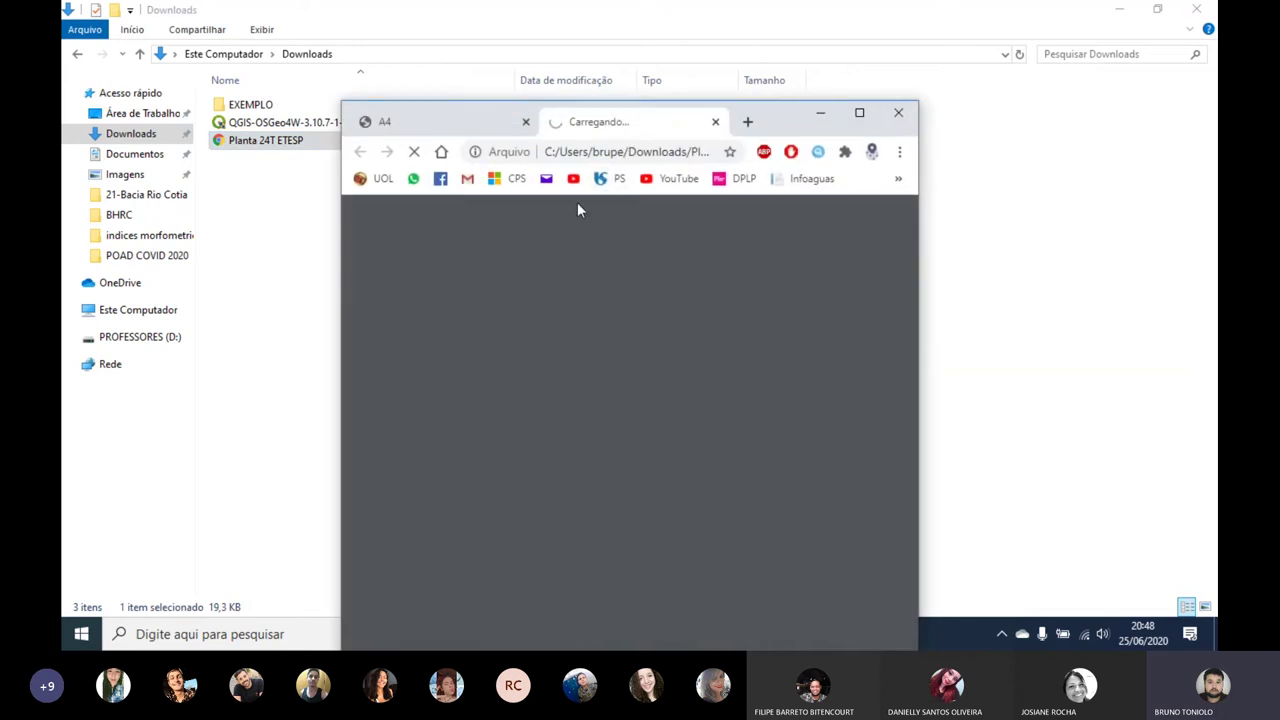
Step: Check the Planta PDF and the Layout1 plan in Chrome, then switch to AutoCAD 2020's Start page
left_click(858, 113)
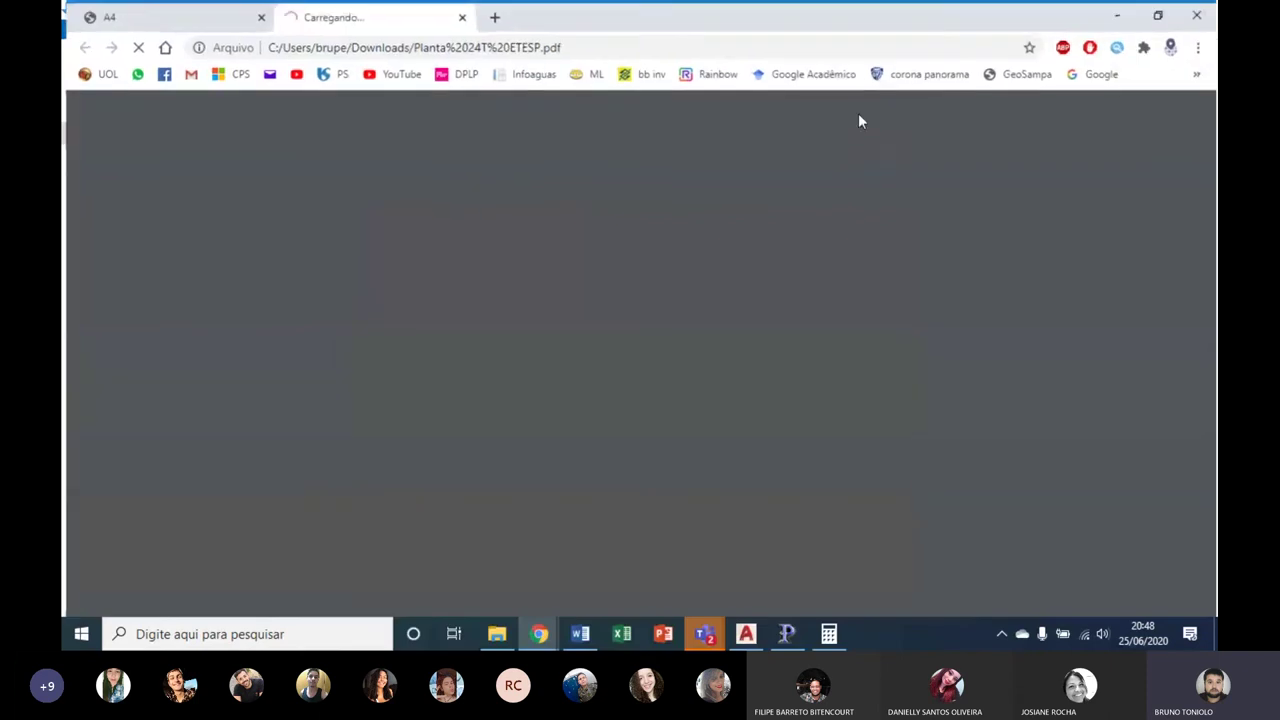
left_click(214, 10)
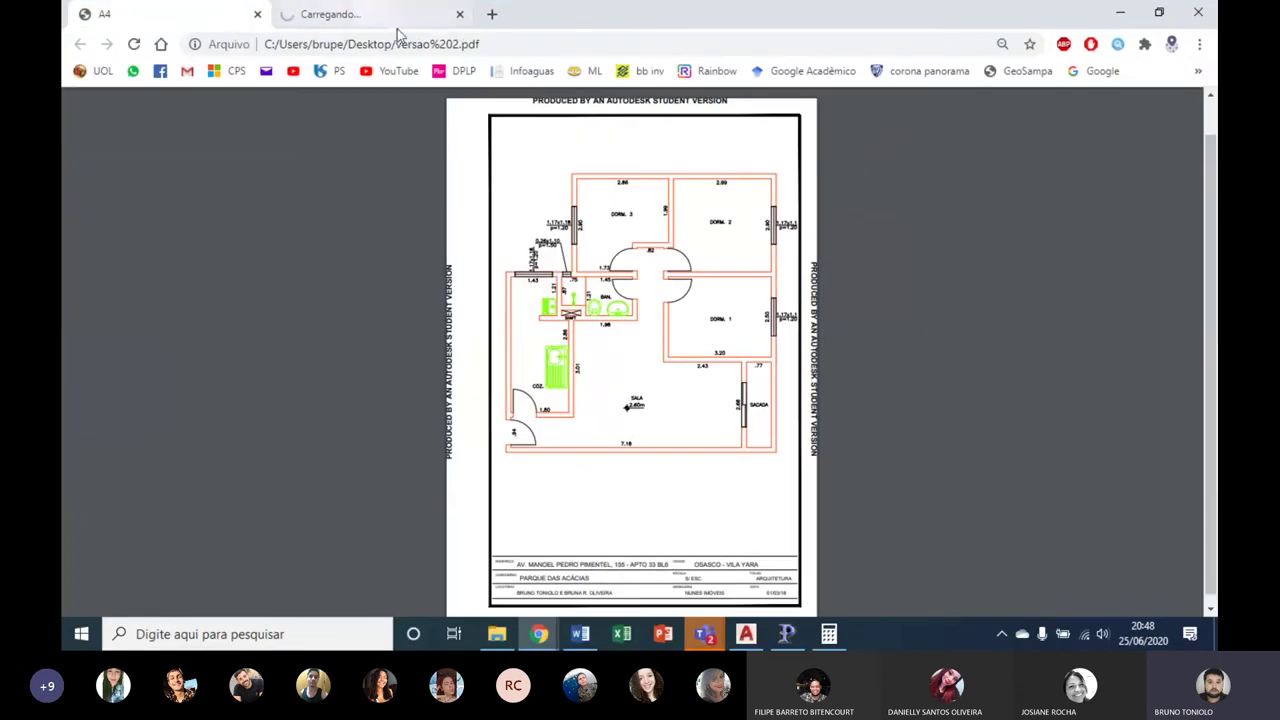
left_click(371, 10)
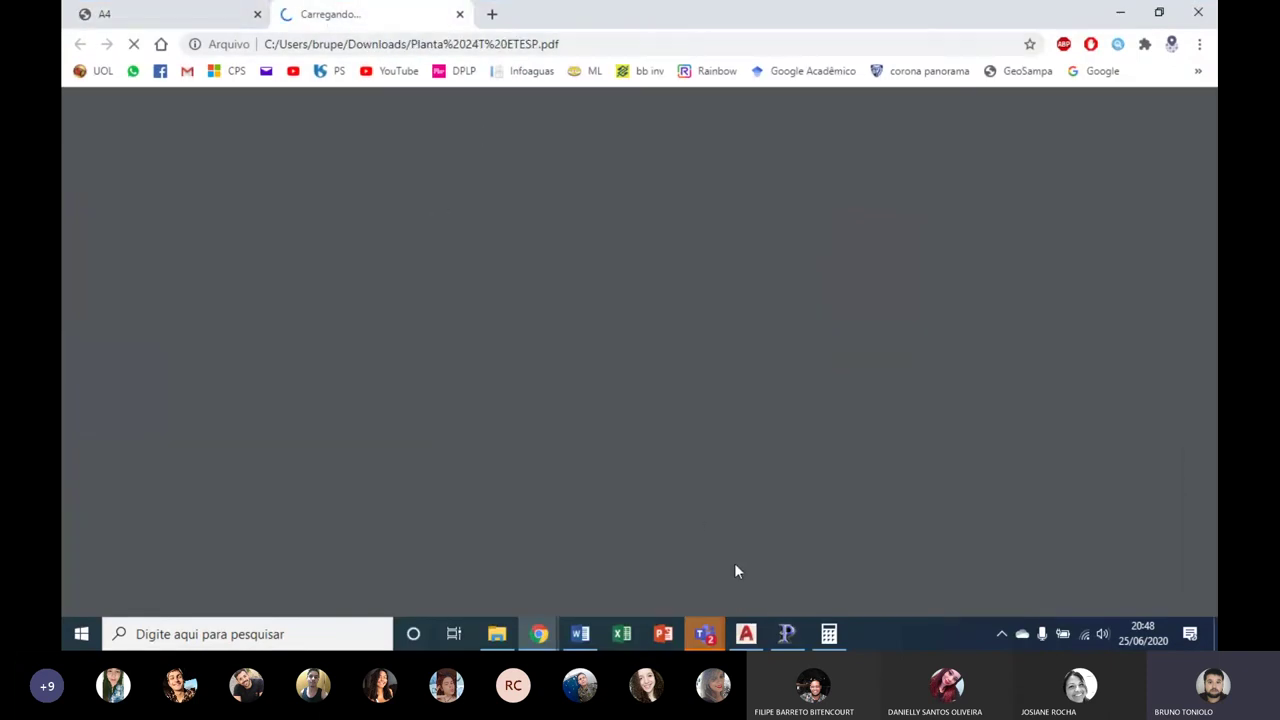
left_click(343, 44)
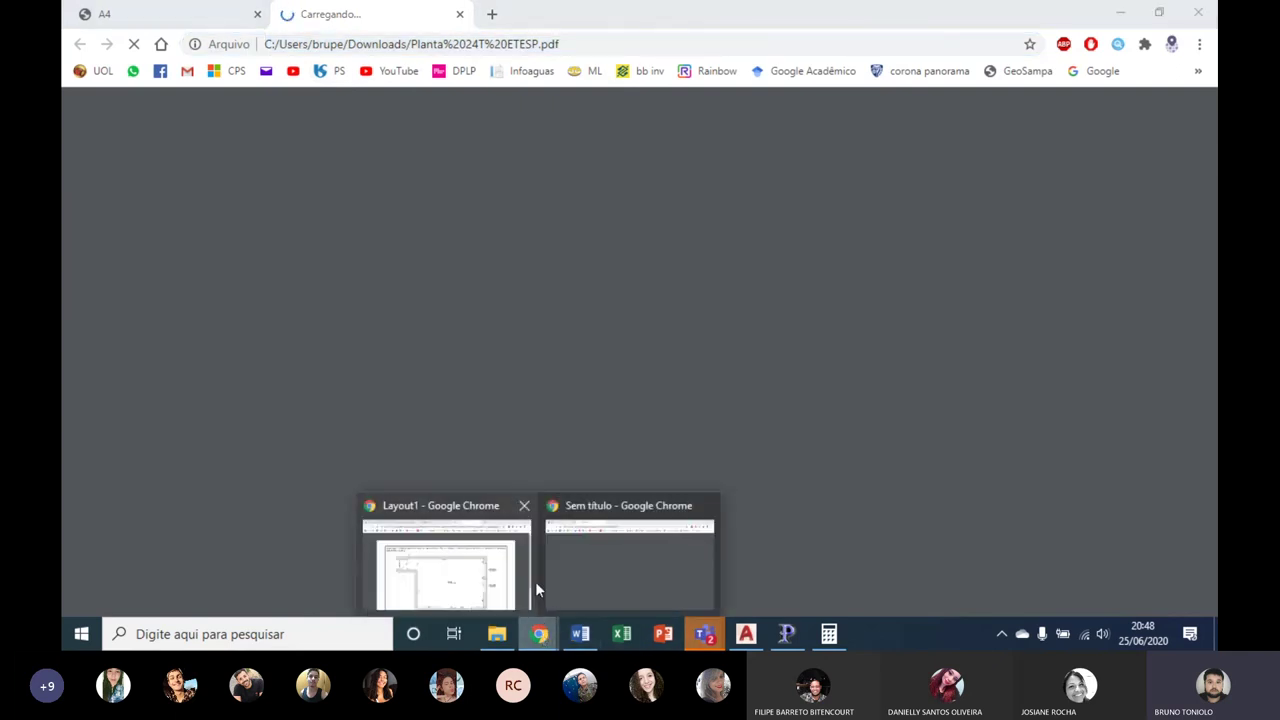
left_click(462, 548)
scroll(590, 358, "down", 2)
scroll(590, 360, "up", 2)
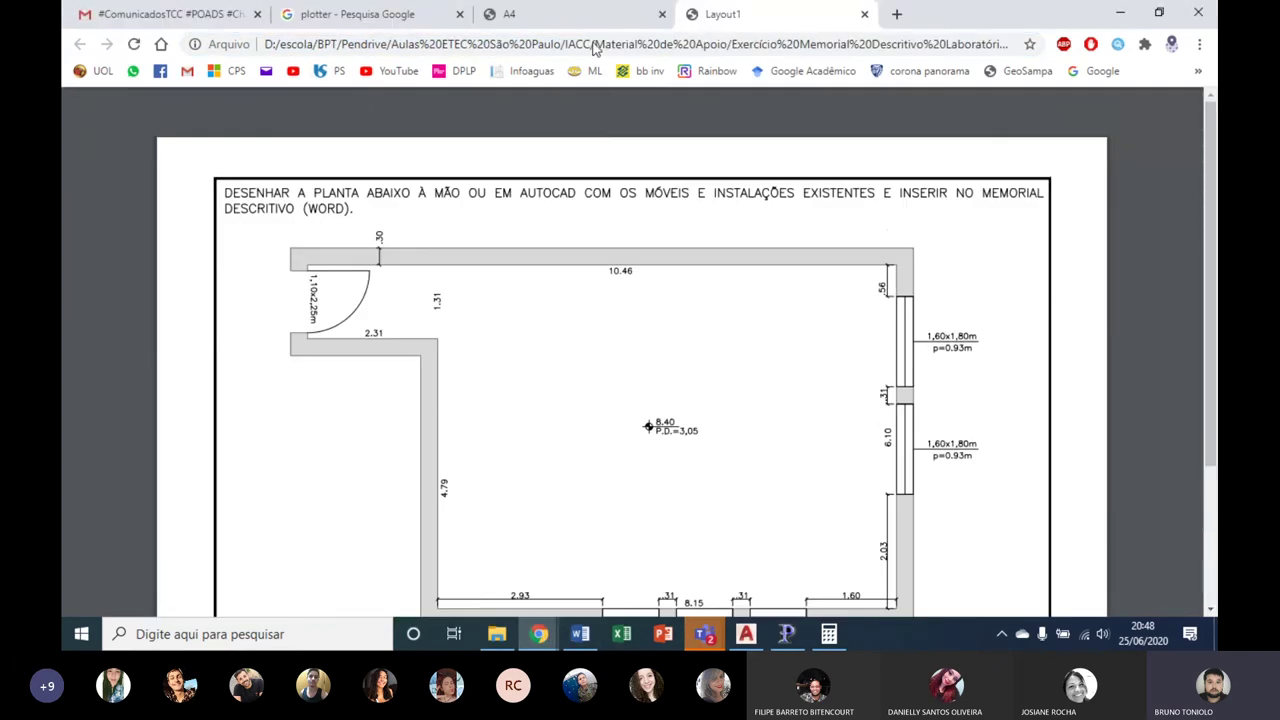
left_click(745, 634)
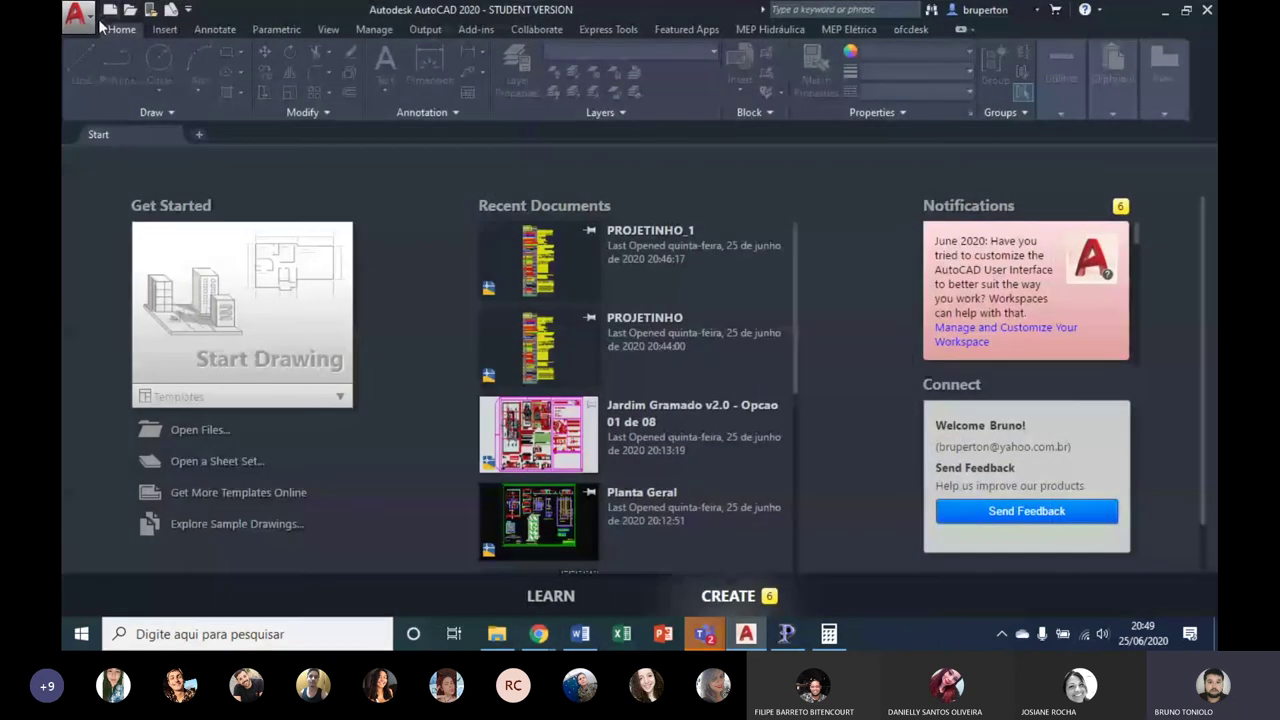
Step: Create a blank Drawing1 from the acad.dwt template and launch PDFIMPORT from the autocomplete list
left_click(113, 10)
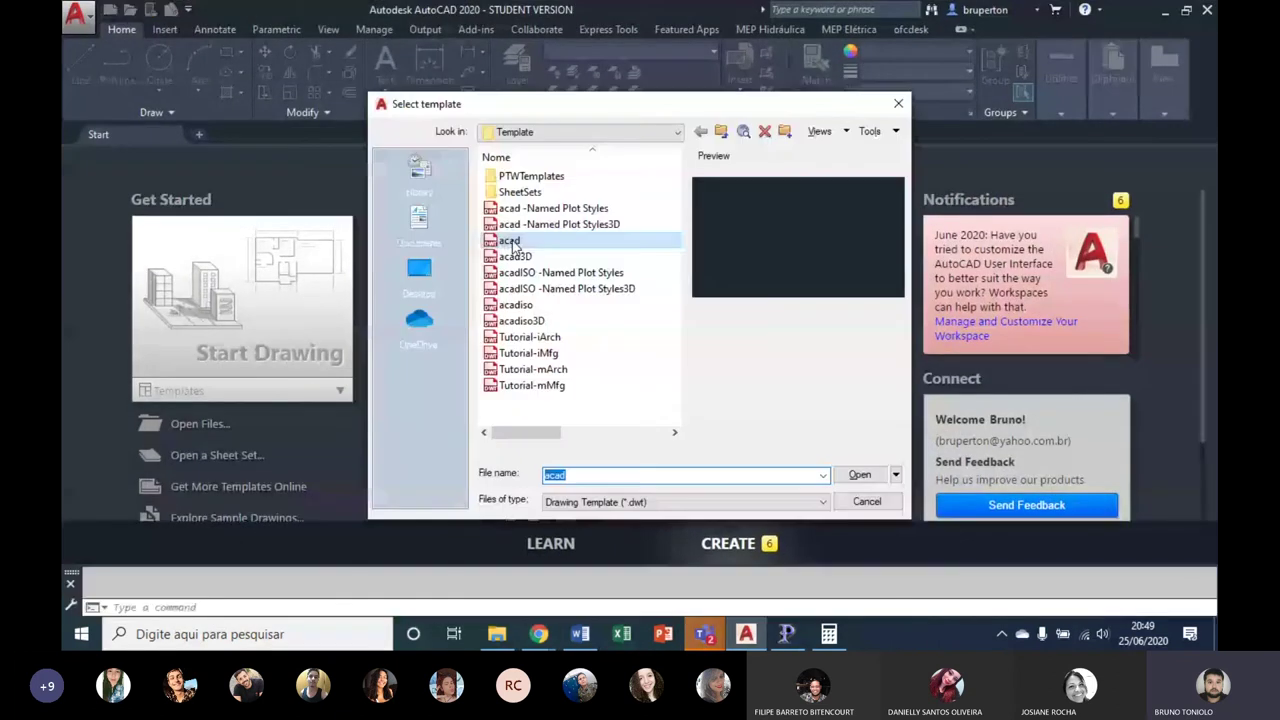
double_click(510, 242)
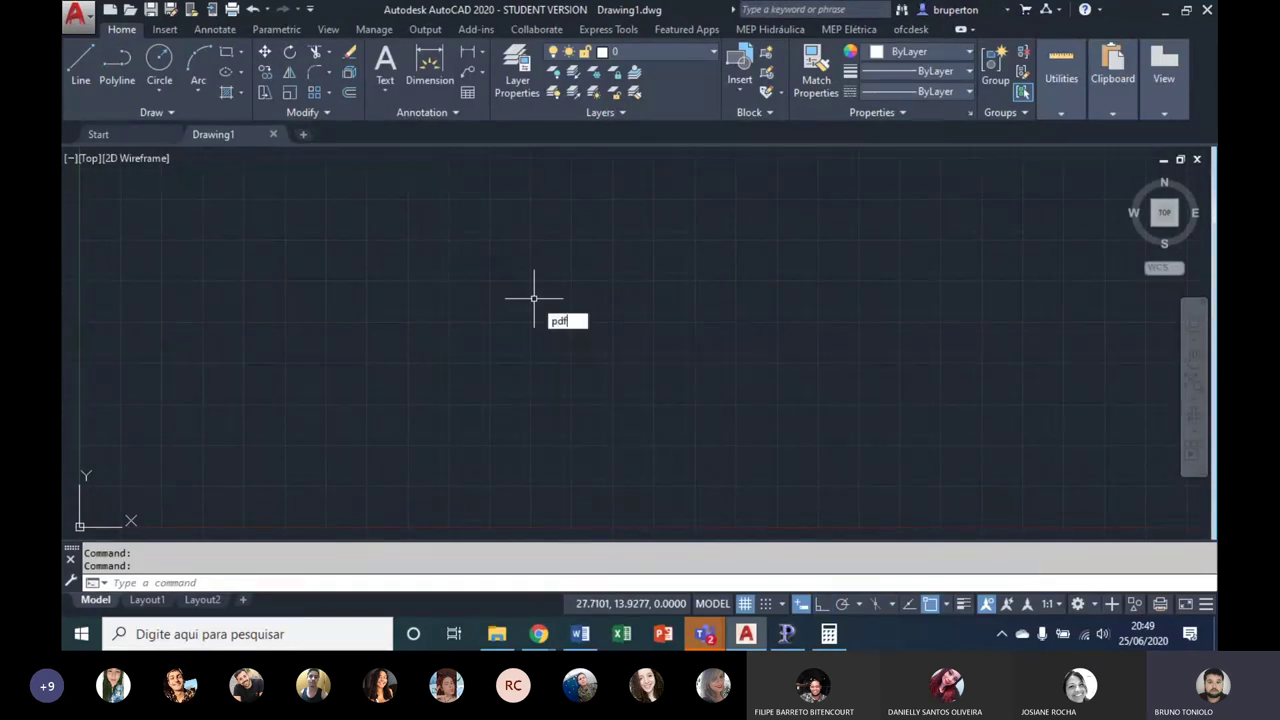
type("import")
type("p")
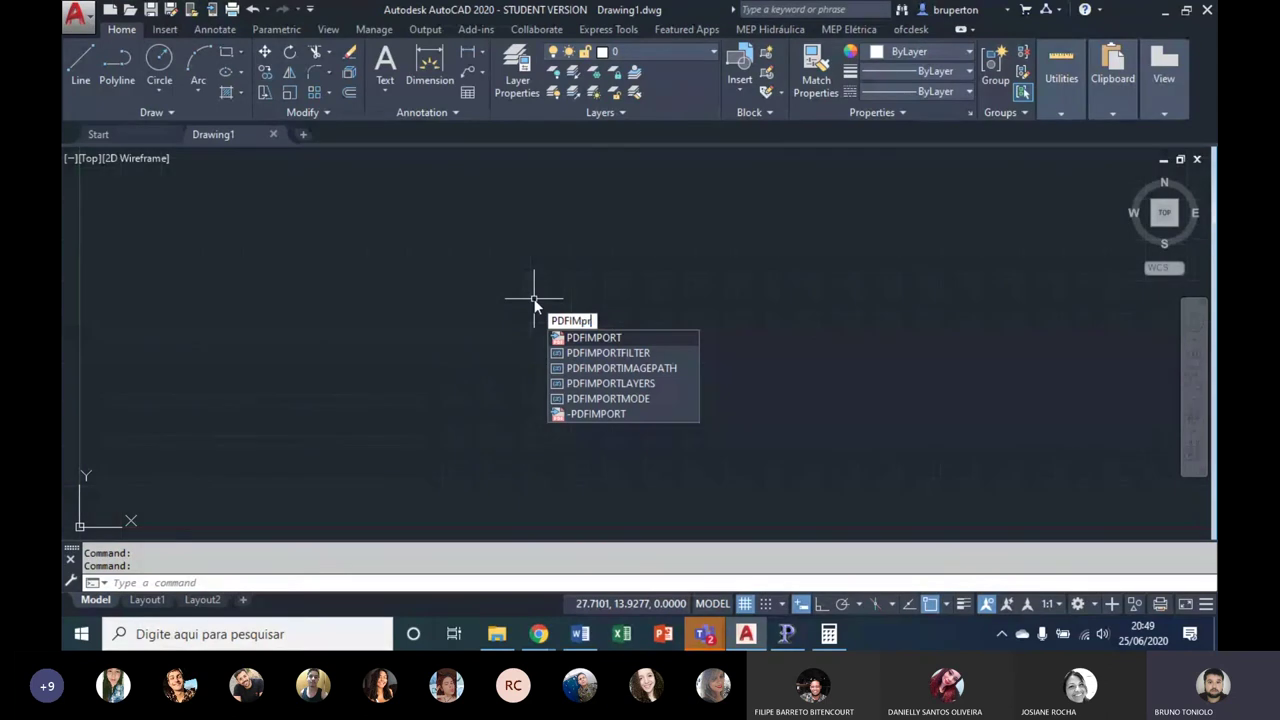
type("rt")
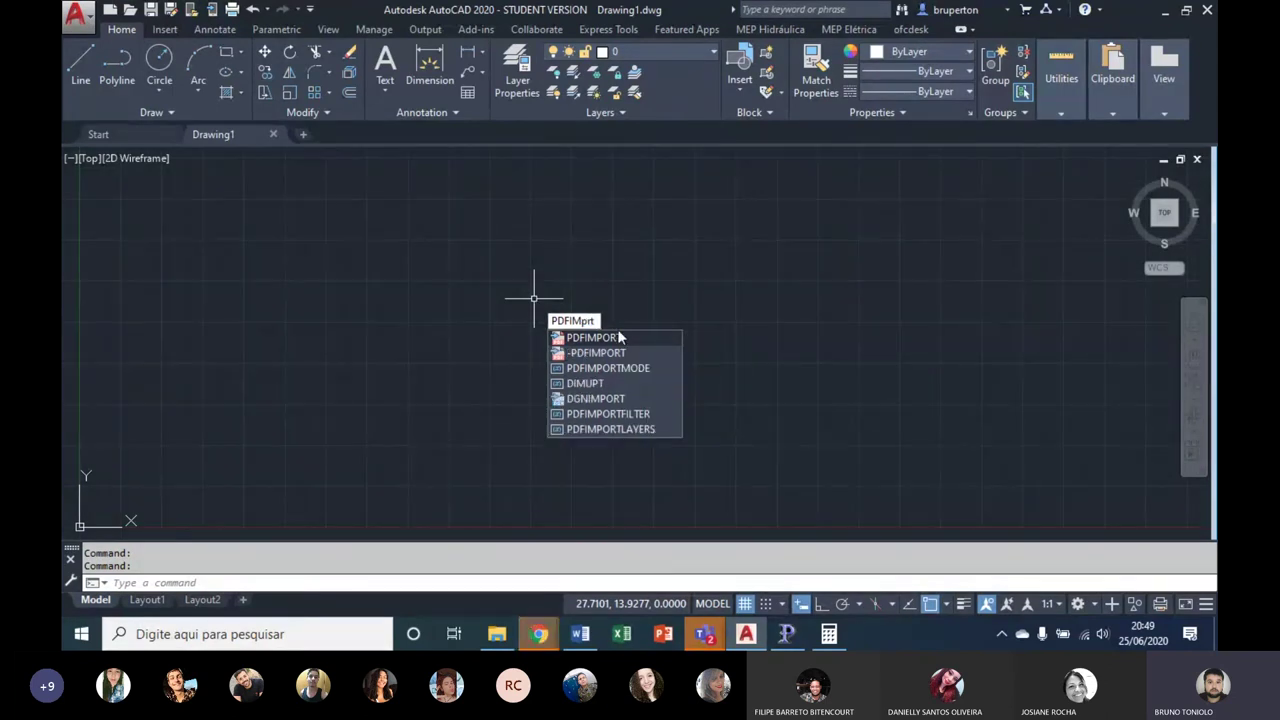
left_click(600, 338)
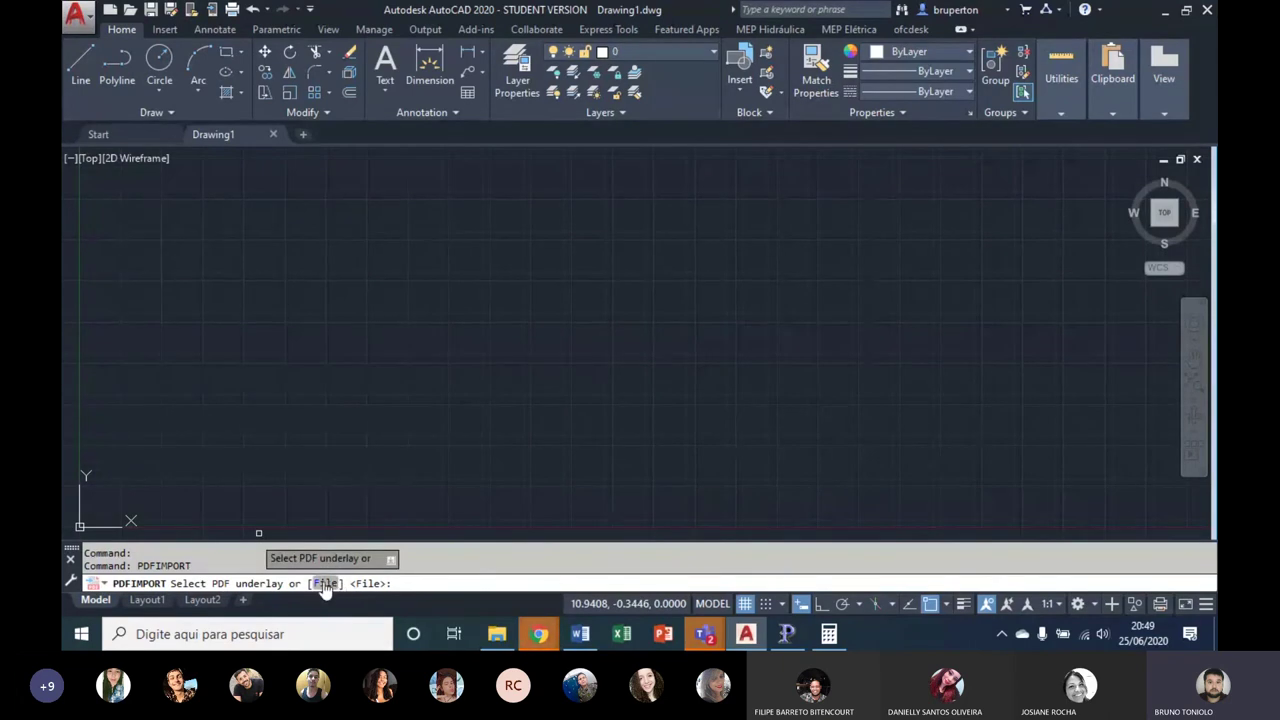
Step: Import Planta 24T ETESP.pdf from the user's Downloads folder into Drawing1, confirming Import PDF with OK
left_click(321, 584)
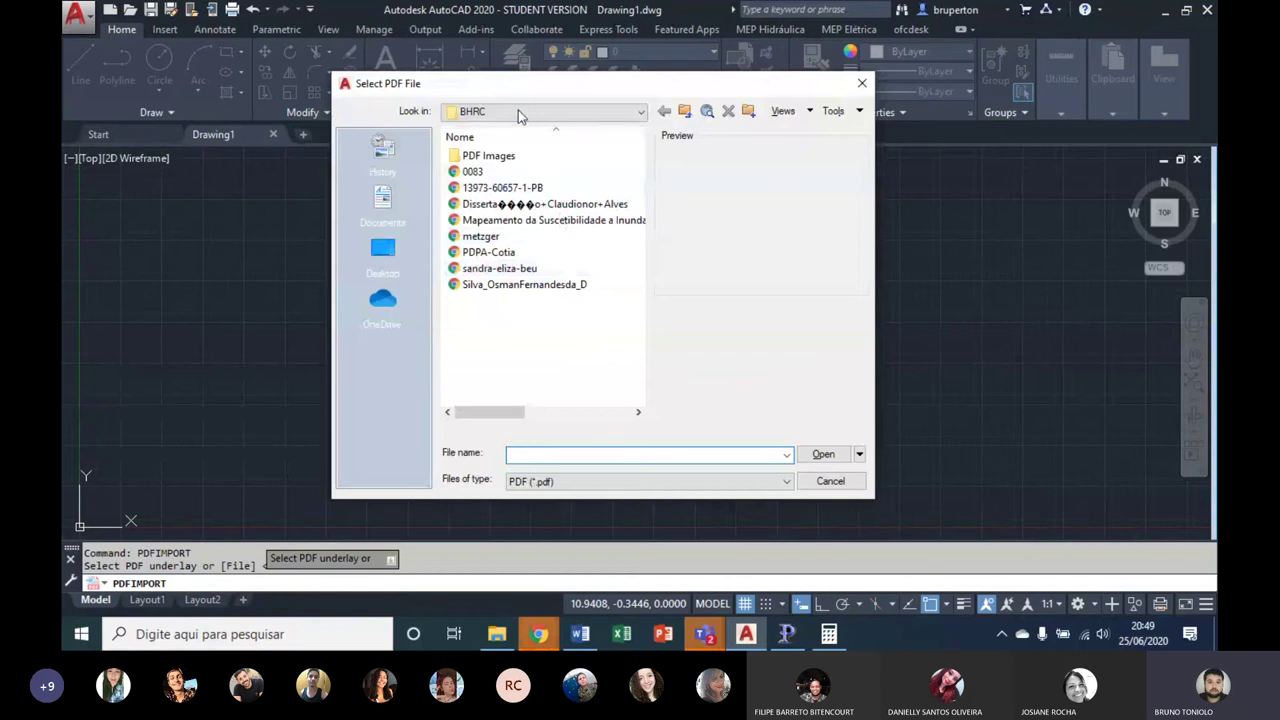
left_click(518, 112)
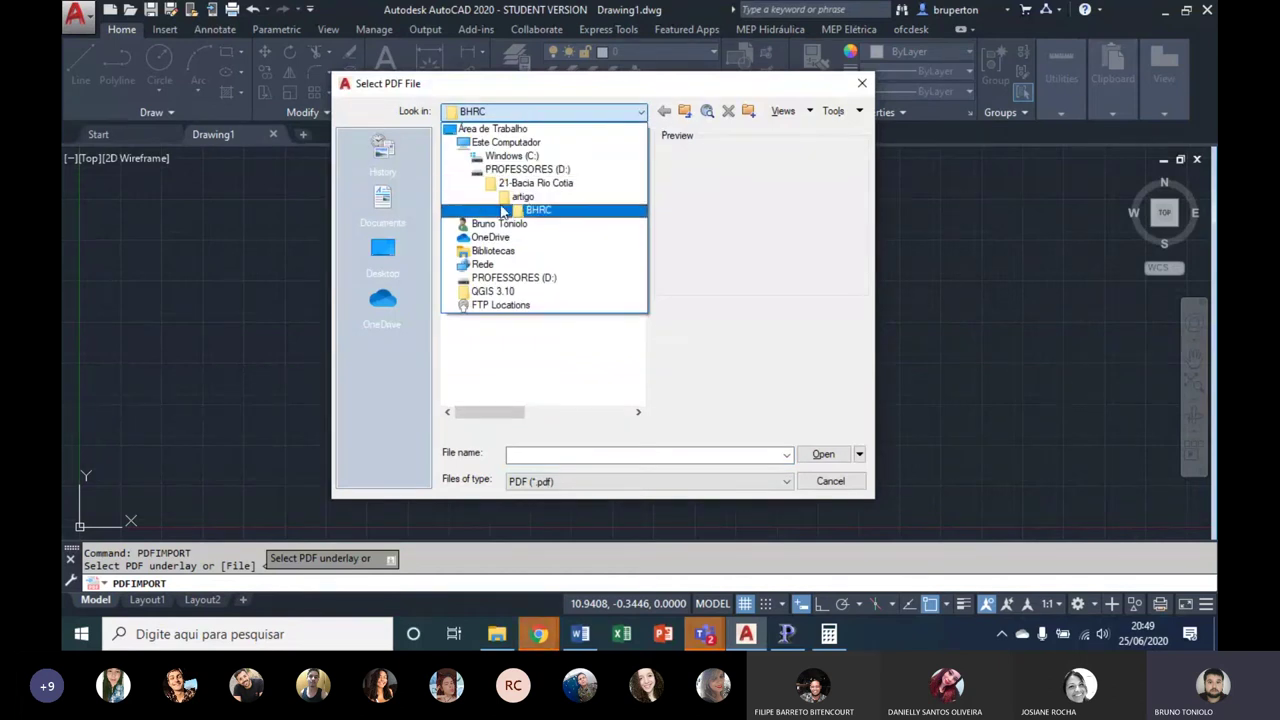
left_click(499, 223)
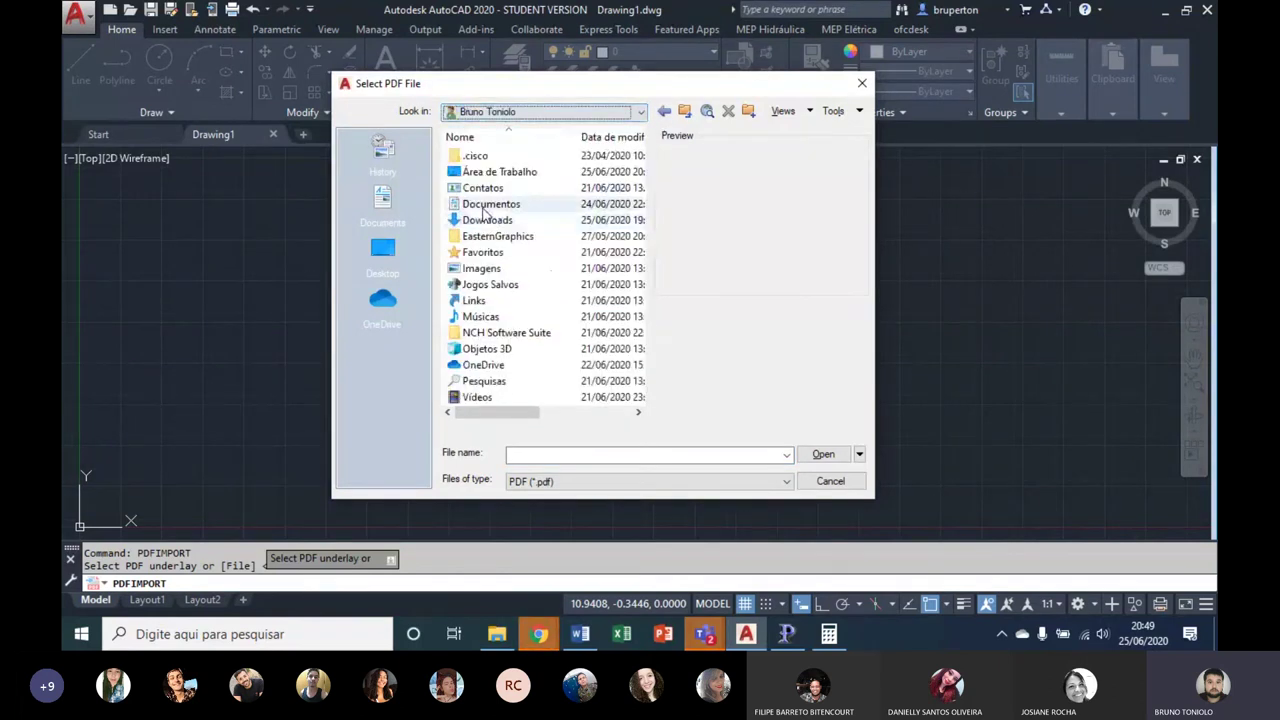
double_click(481, 219)
left_click(500, 216)
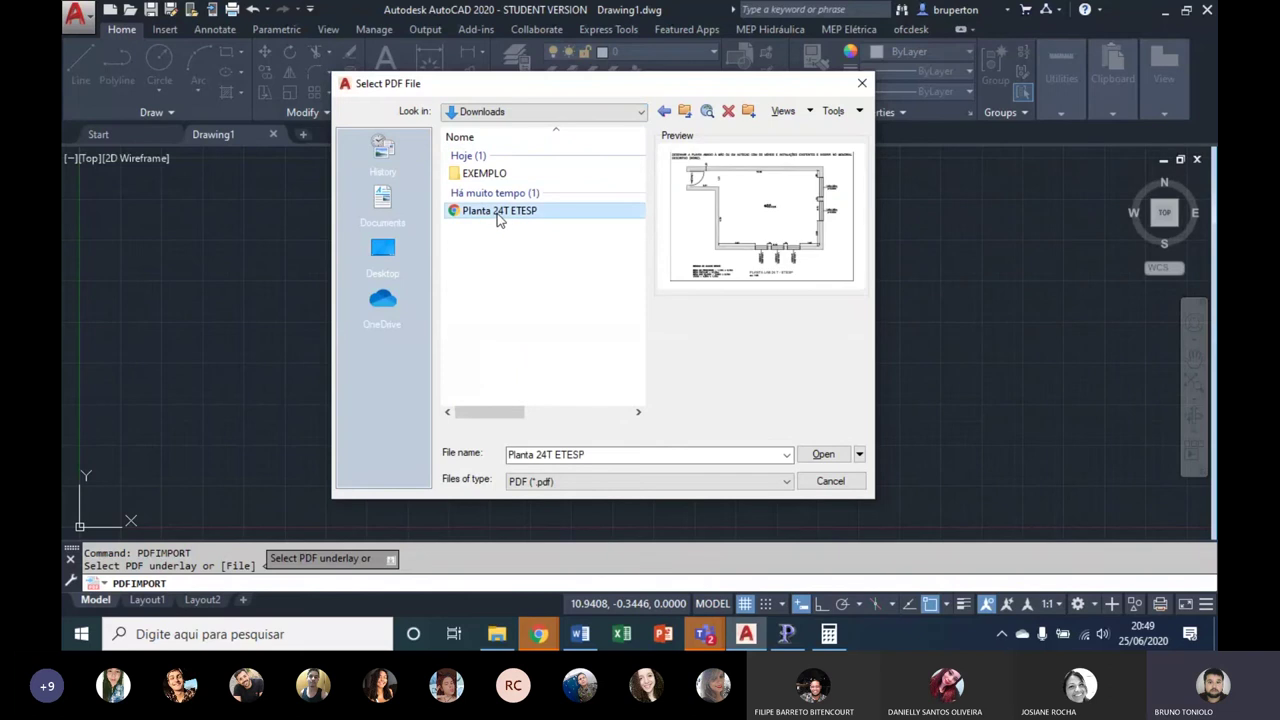
left_click(818, 452)
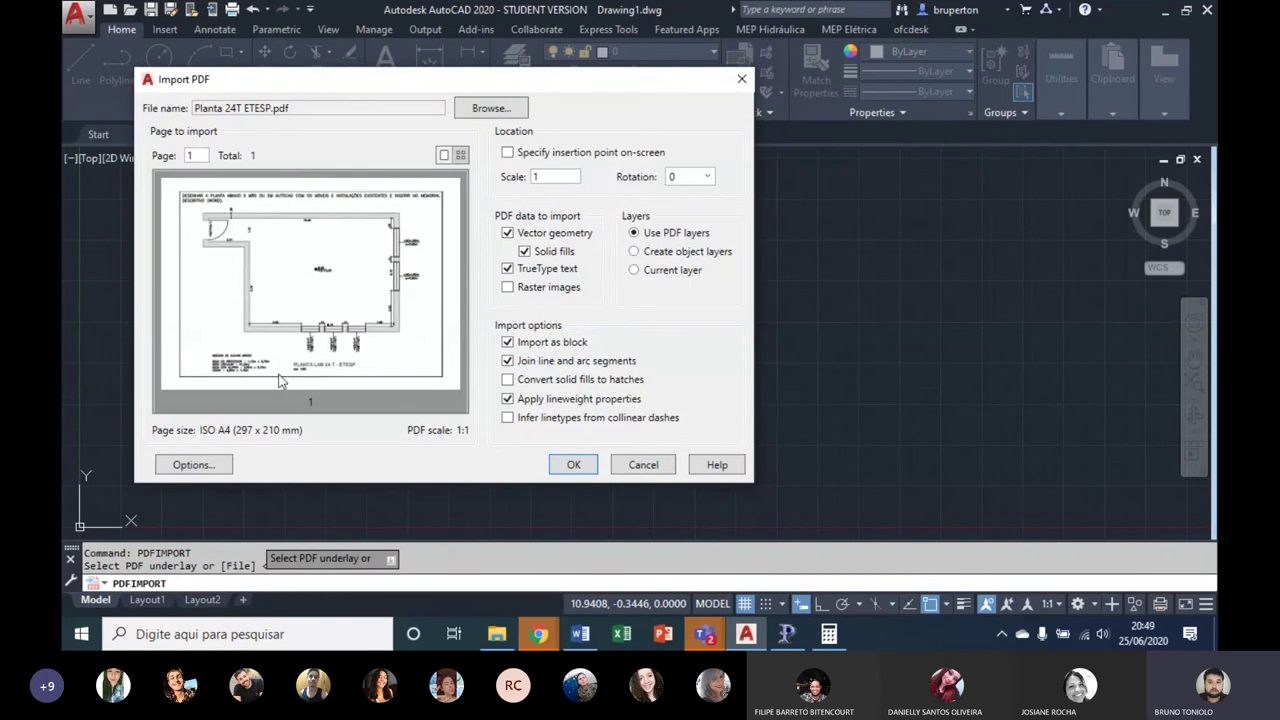
left_click(570, 465)
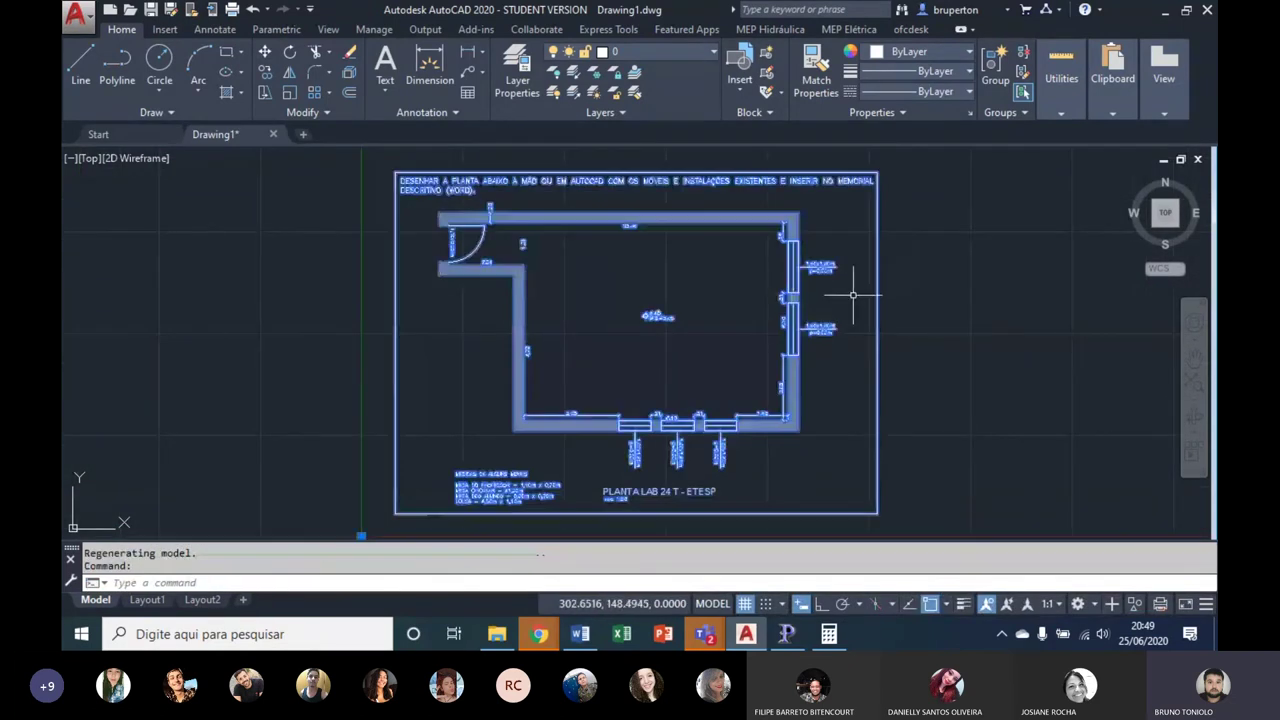
Step: Explode the imported plan with X, then select a stroke of the heading text to check it
type("x")
key("Return")
scroll(441, 190, "up", 3)
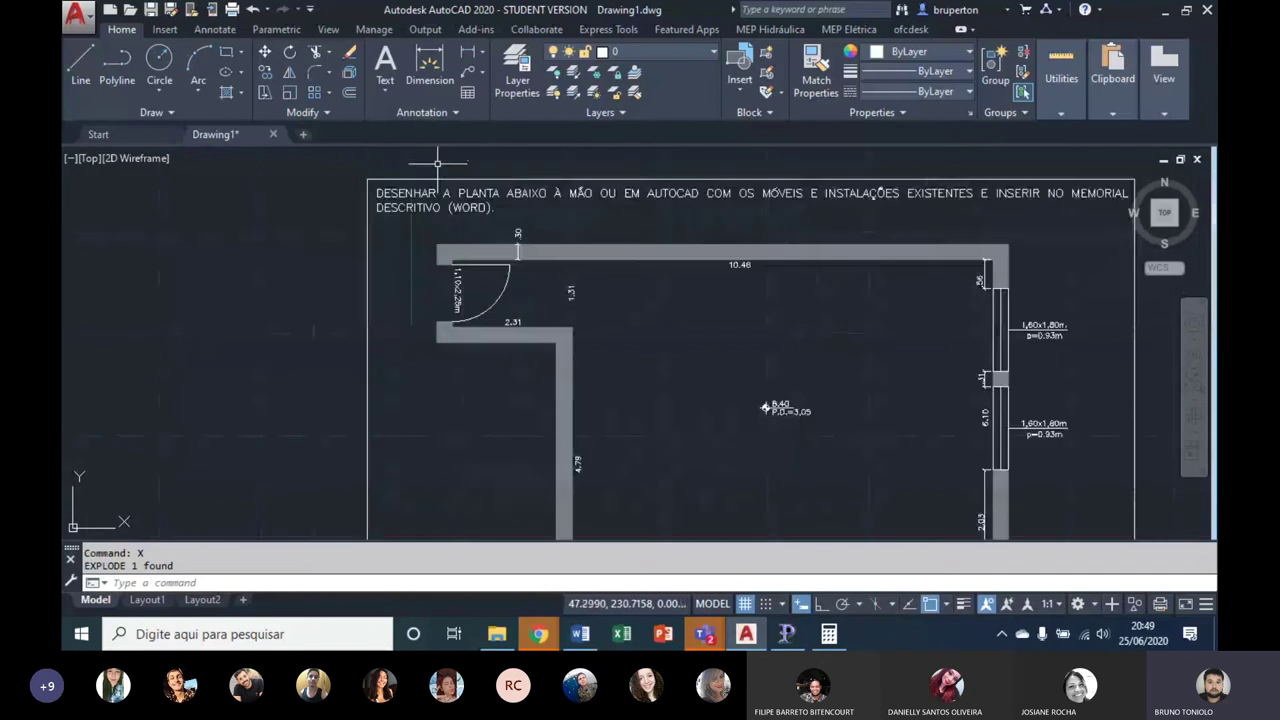
scroll(437, 205, "up", 2)
scroll(425, 205, "up", 5)
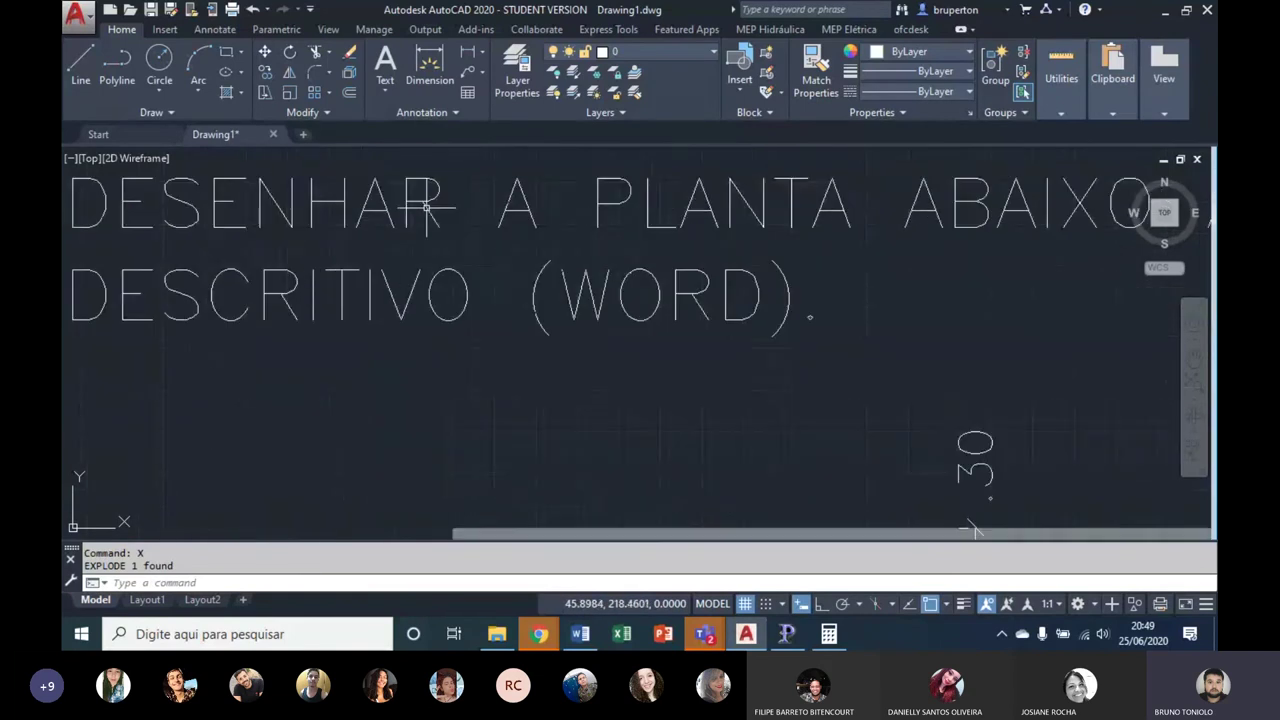
left_click(421, 203)
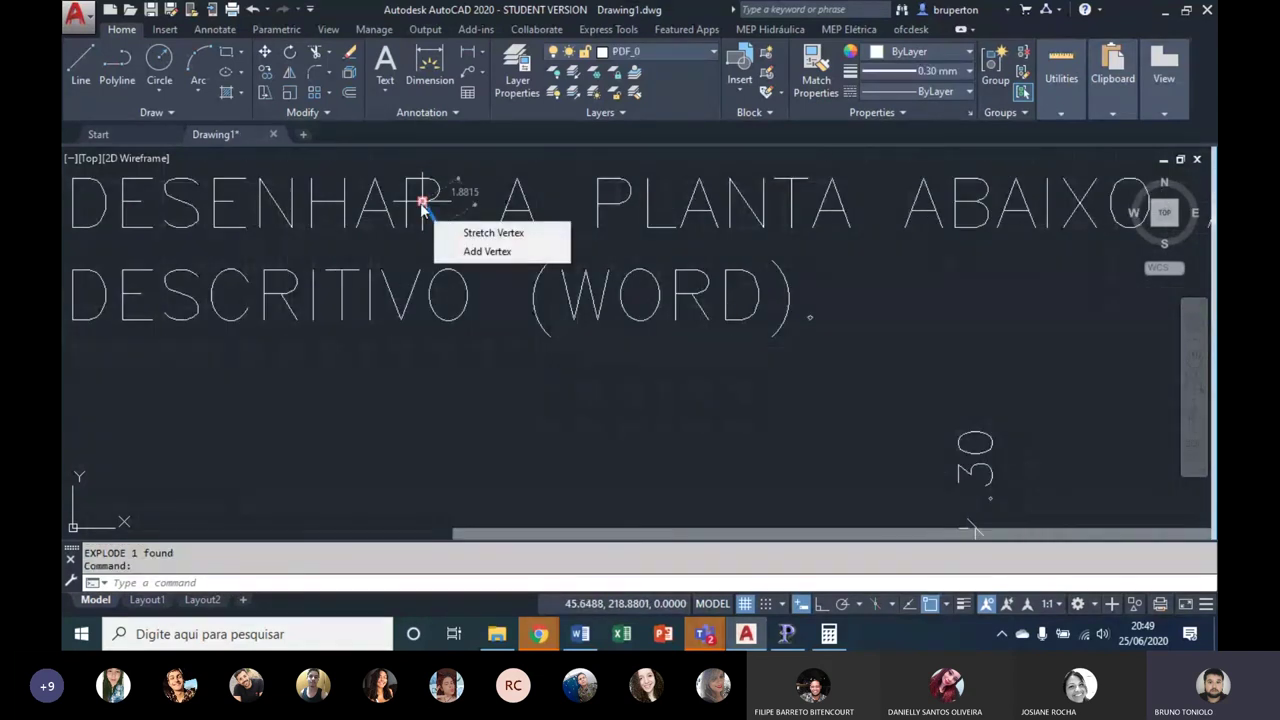
key("Escape")
key("Escape")
Step: Pan and zoom to inspect the furniture measurement notes and the whole floor plan
scroll(686, 306, "down", 5)
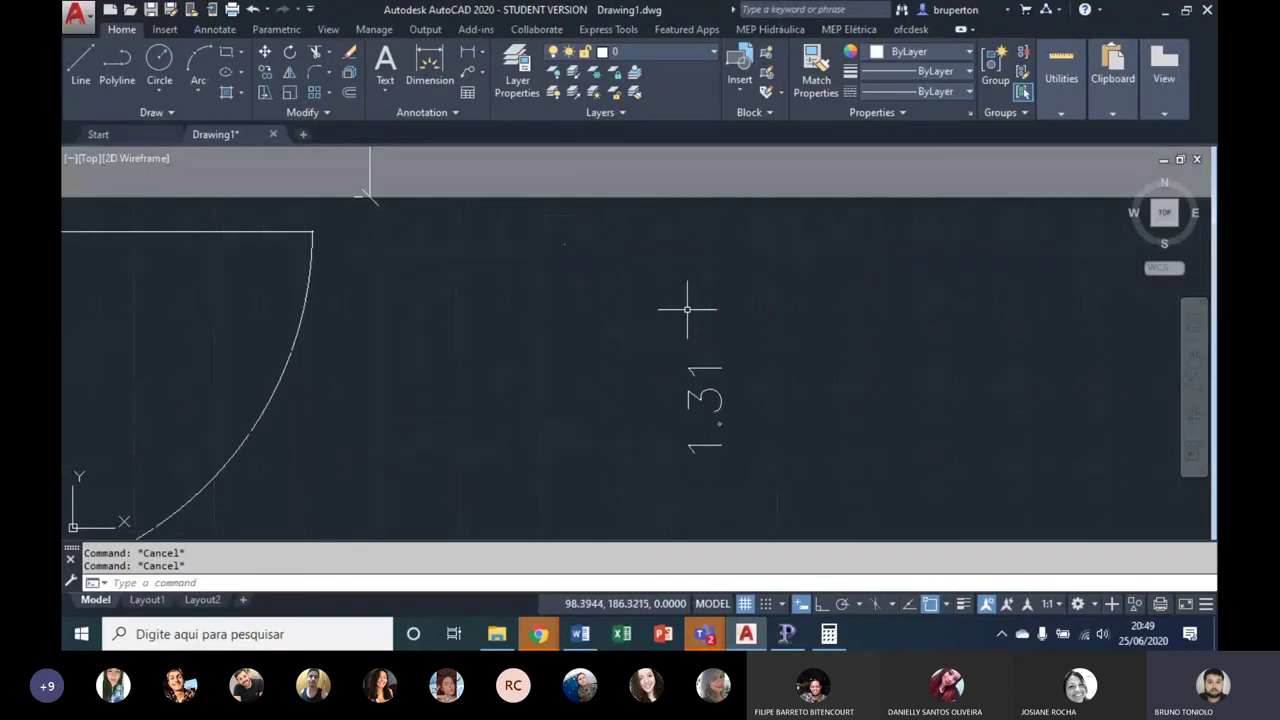
scroll(640, 287, "down", 4)
scroll(660, 260, "up", 2)
scroll(873, 175, "down", 3)
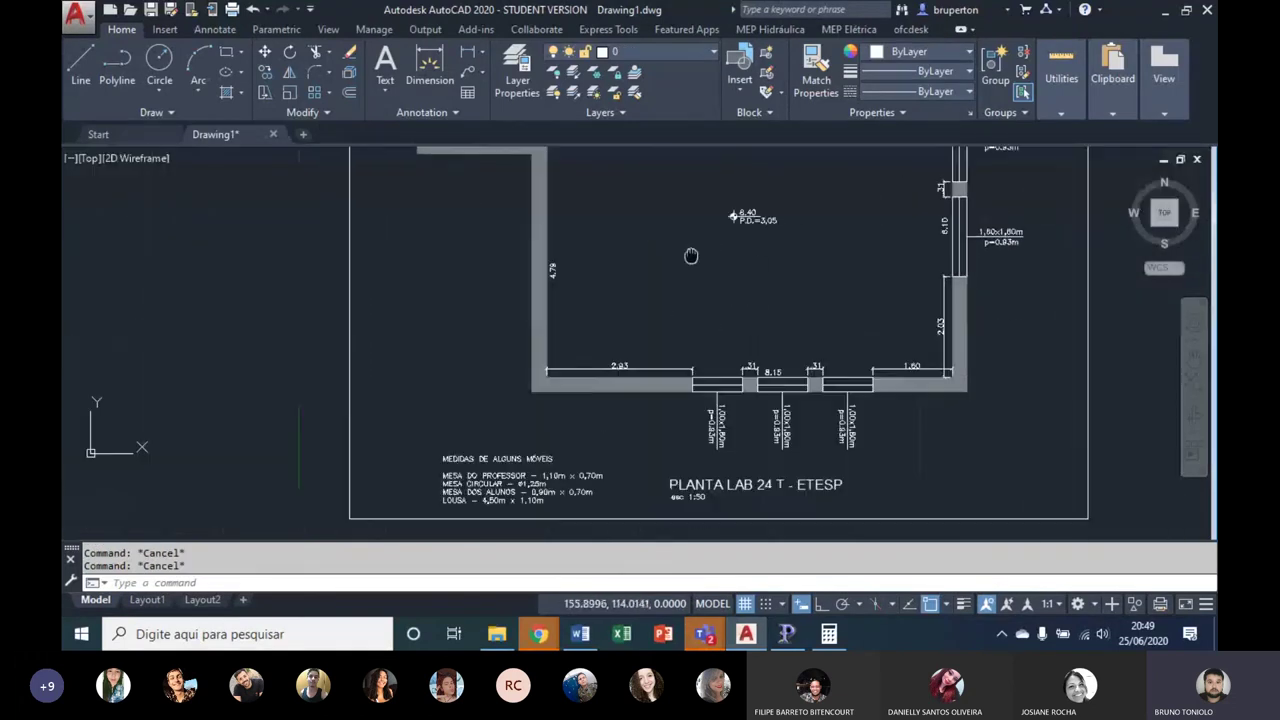
middle_click_drag(729, 214, 700, 175)
scroll(543, 320, "up", 5)
left_click(517, 352)
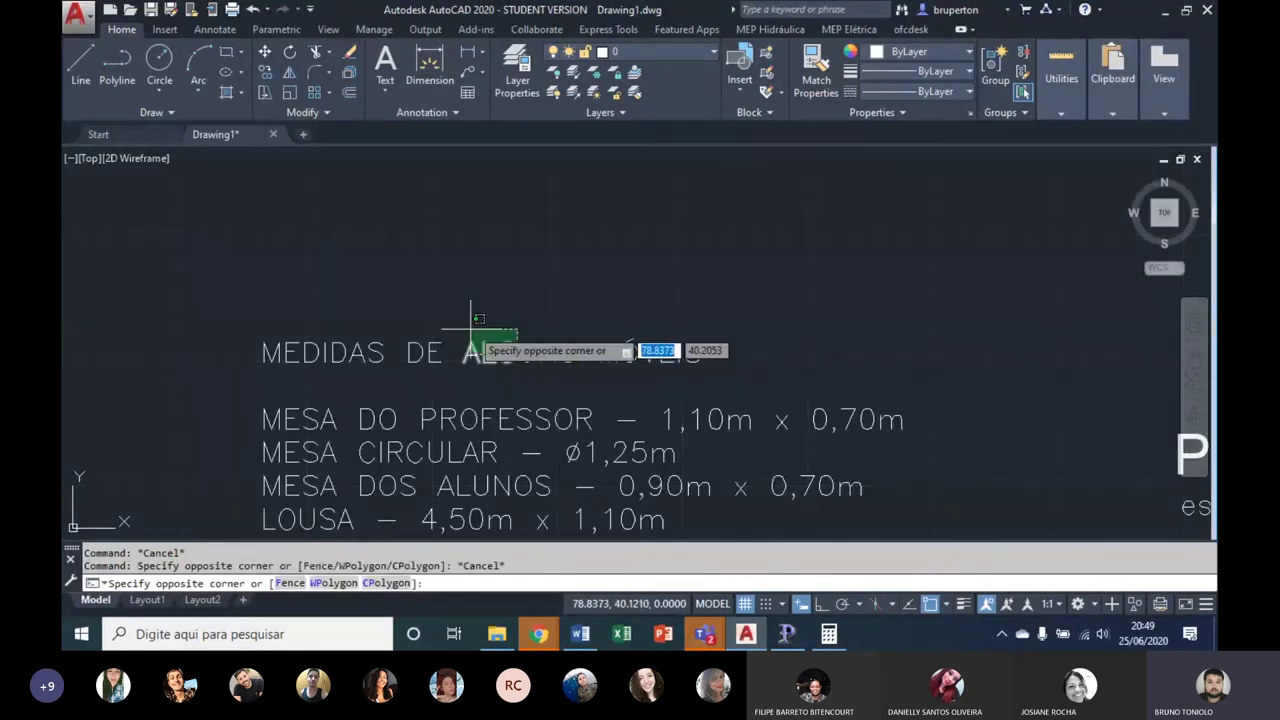
key("Escape")
scroll(480, 345, "up", 2)
scroll(495, 378, "down", 2)
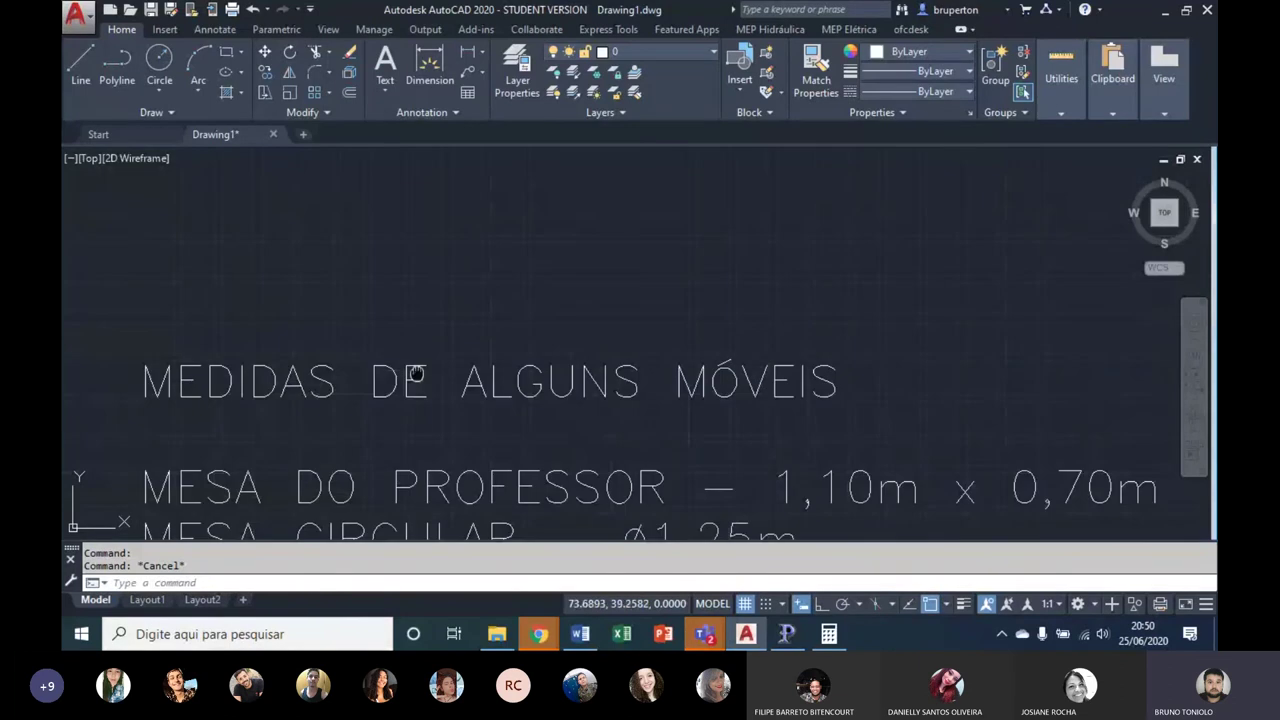
scroll(414, 371, "down", 3)
scroll(351, 423, "down", 3)
middle_click_drag(715, 265, 642, 388)
scroll(640, 263, "up", 3)
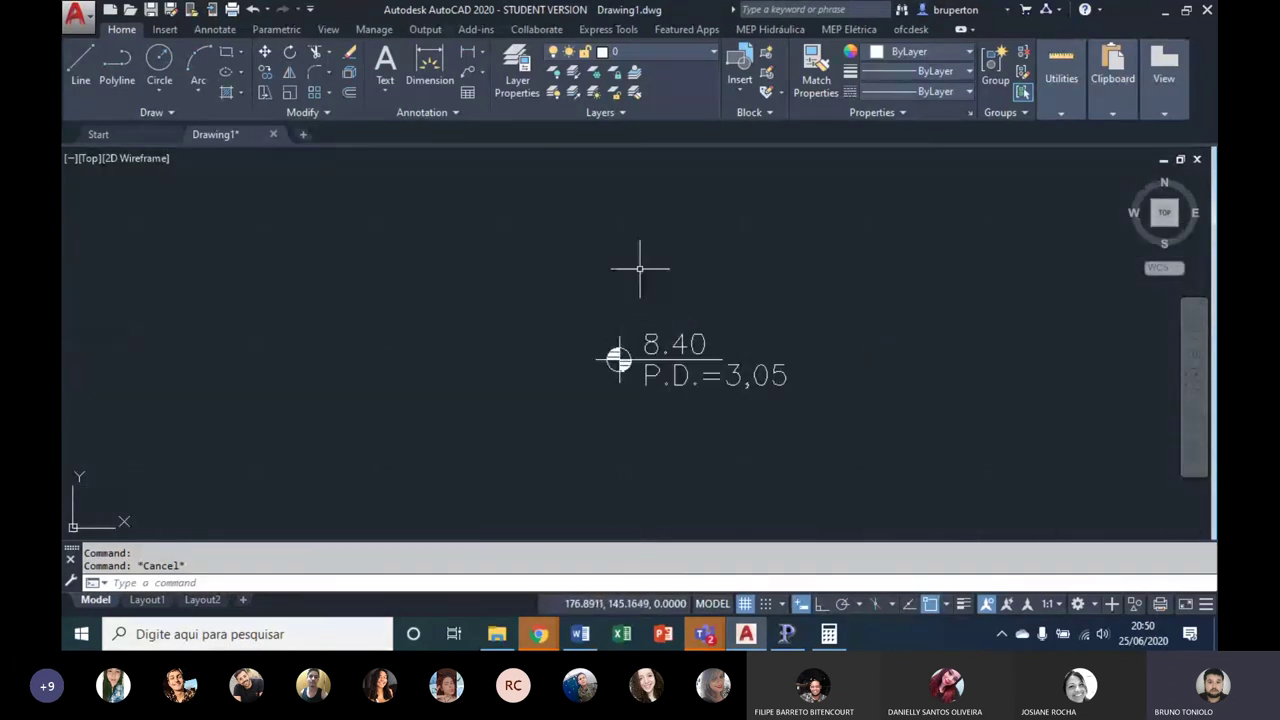
Step: Inspect the 10.46 wall and 8.40 label, then zoom to extents to fit the drawing
key("Escape")
left_click(657, 329)
scroll(600, 330, "down", 5)
key("Escape")
key("Escape")
scroll(527, 271, "up", 6)
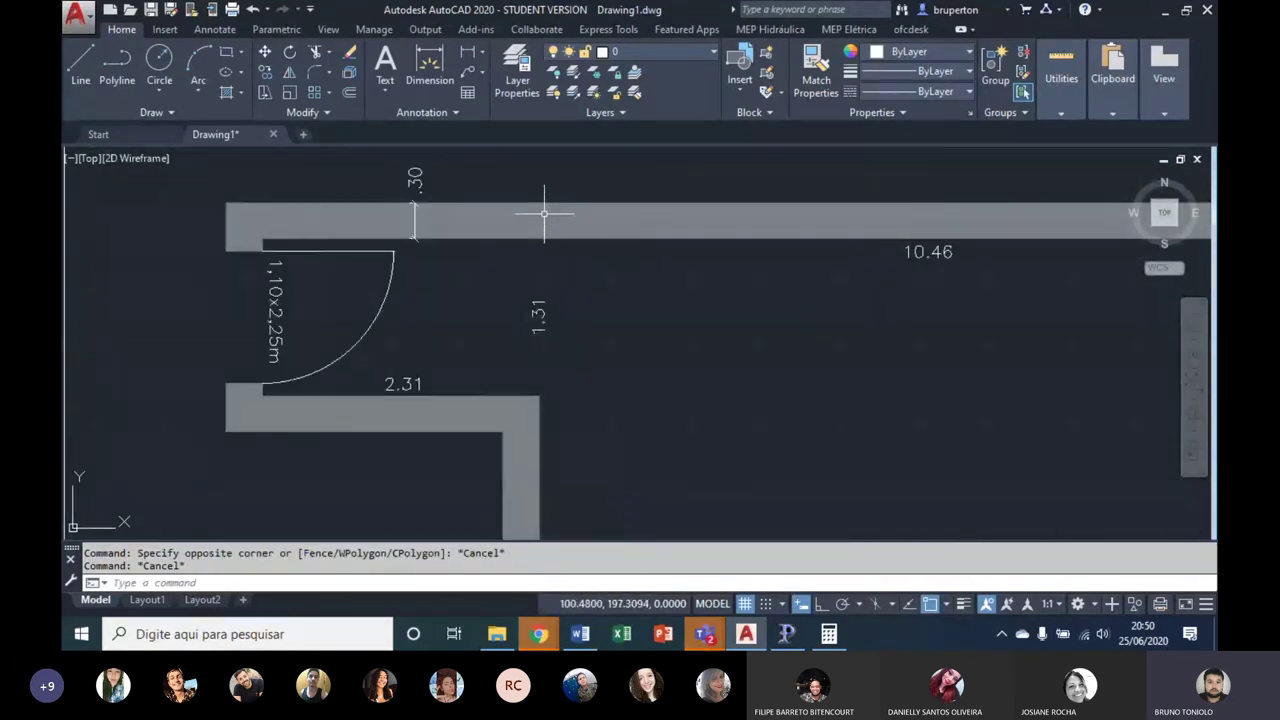
scroll(886, 214, "down", 2)
mouse_move(886, 214)
middle_mouse_down()
mouse_move(645, 229)
mouse_move(520, 257)
middle_mouse_up()
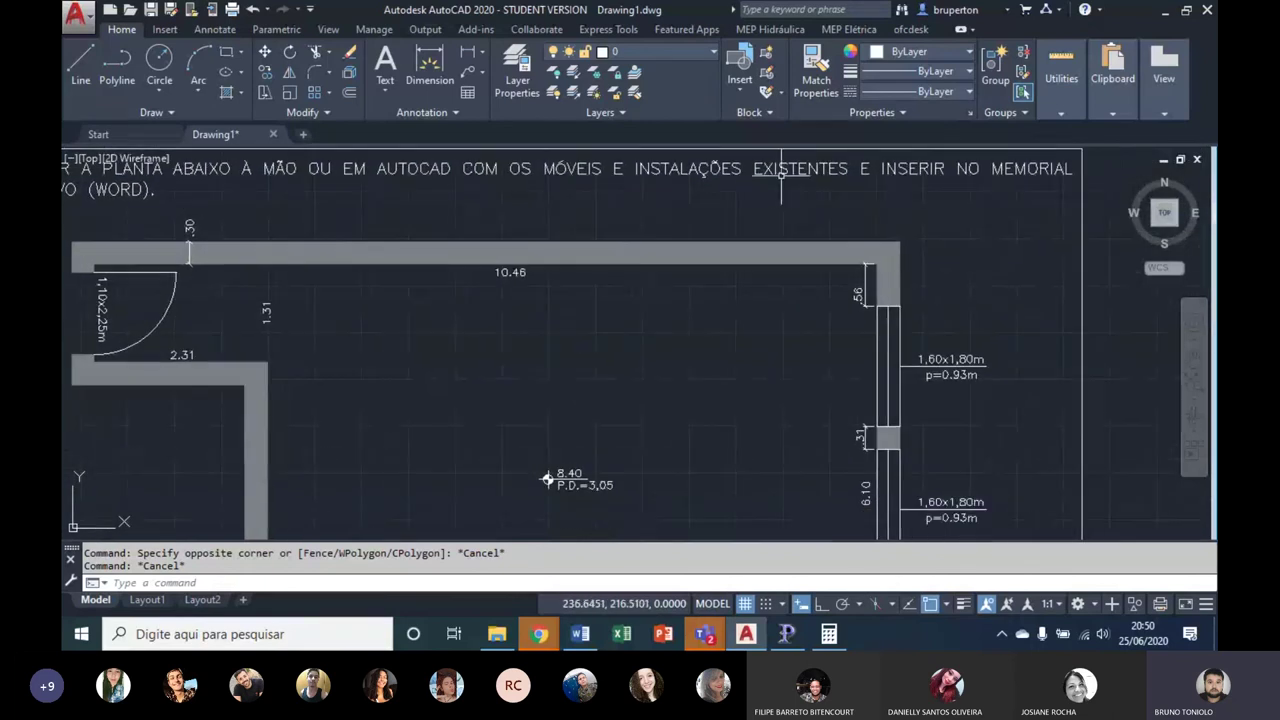
scroll(599, 316, "down", 3)
middle_click(611, 276)
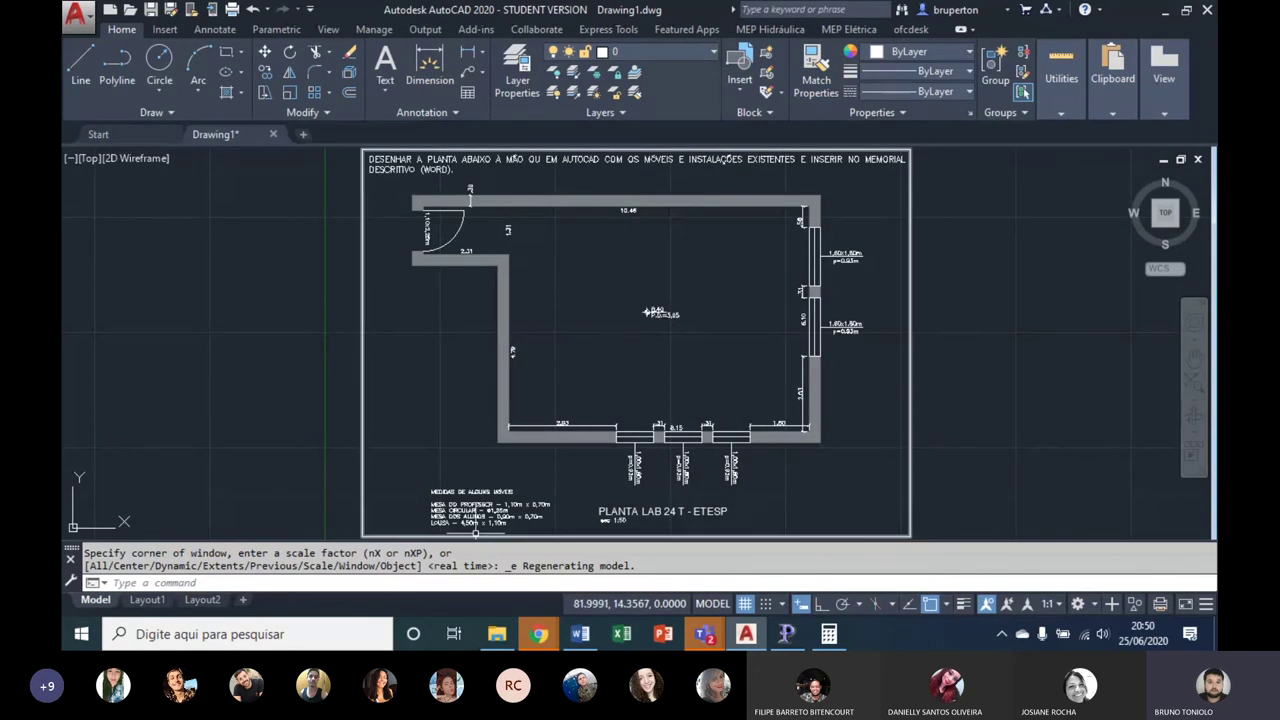
scroll(492, 518, "up", 4)
scroll(520, 466, "down", 4)
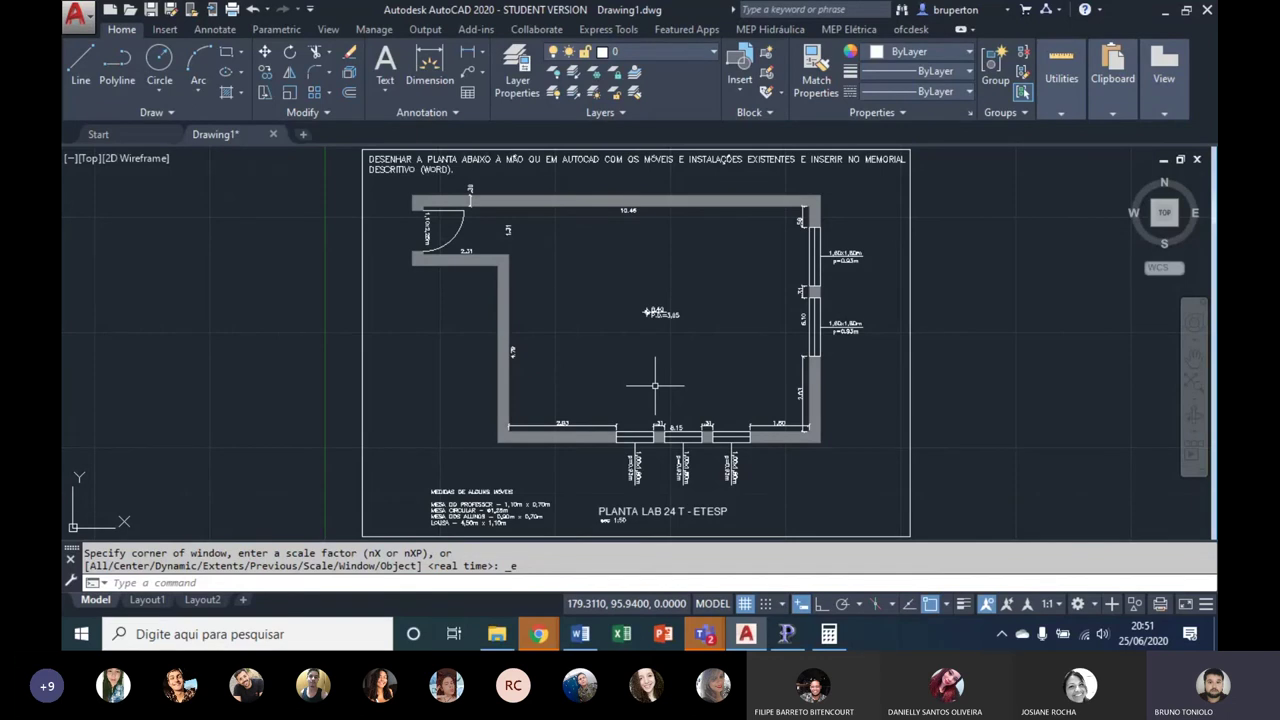
mouse_move(705, 634)
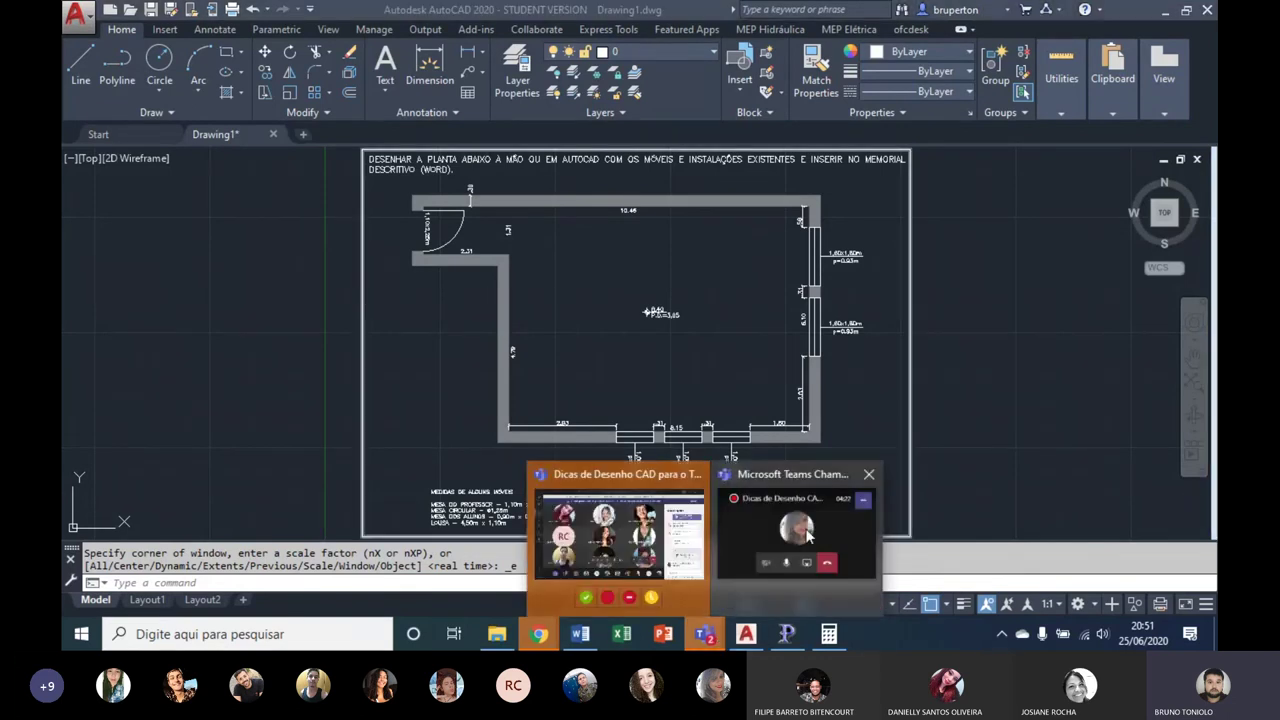
Step: Bring the Dicas de Desenho Teams meeting forward, view a participant card, and open More actions
left_click(808, 537)
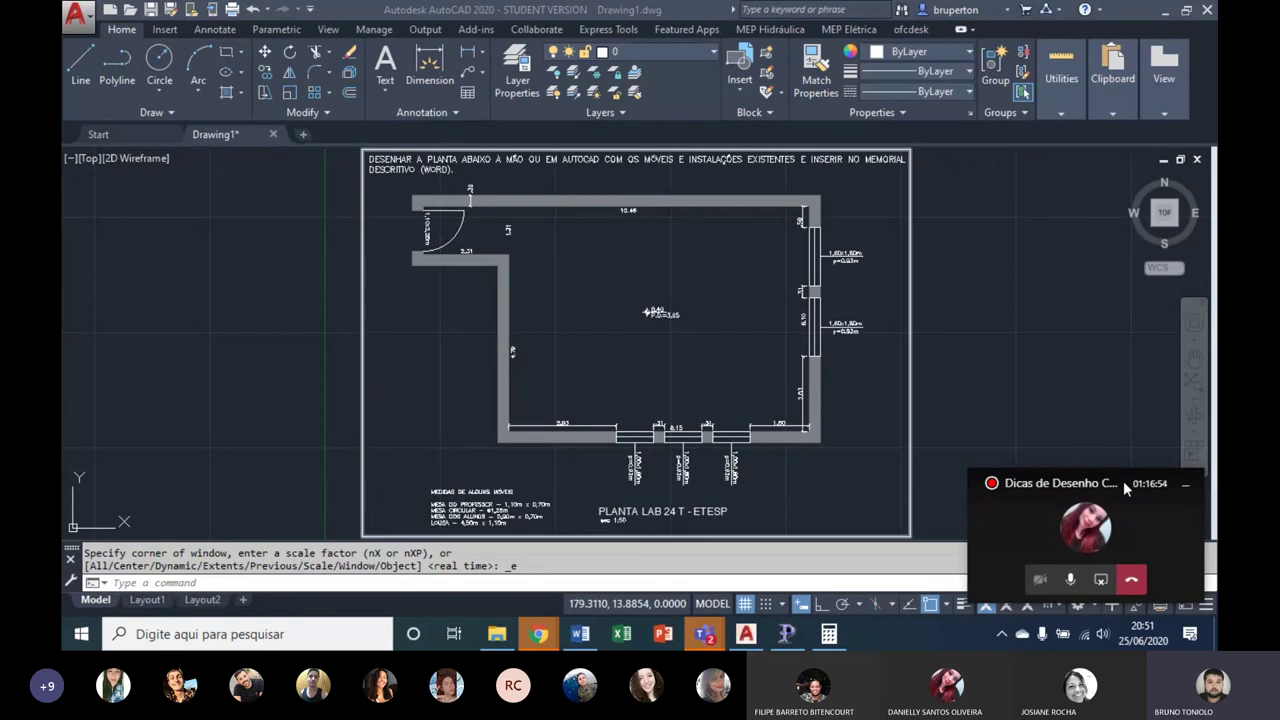
left_click(707, 634)
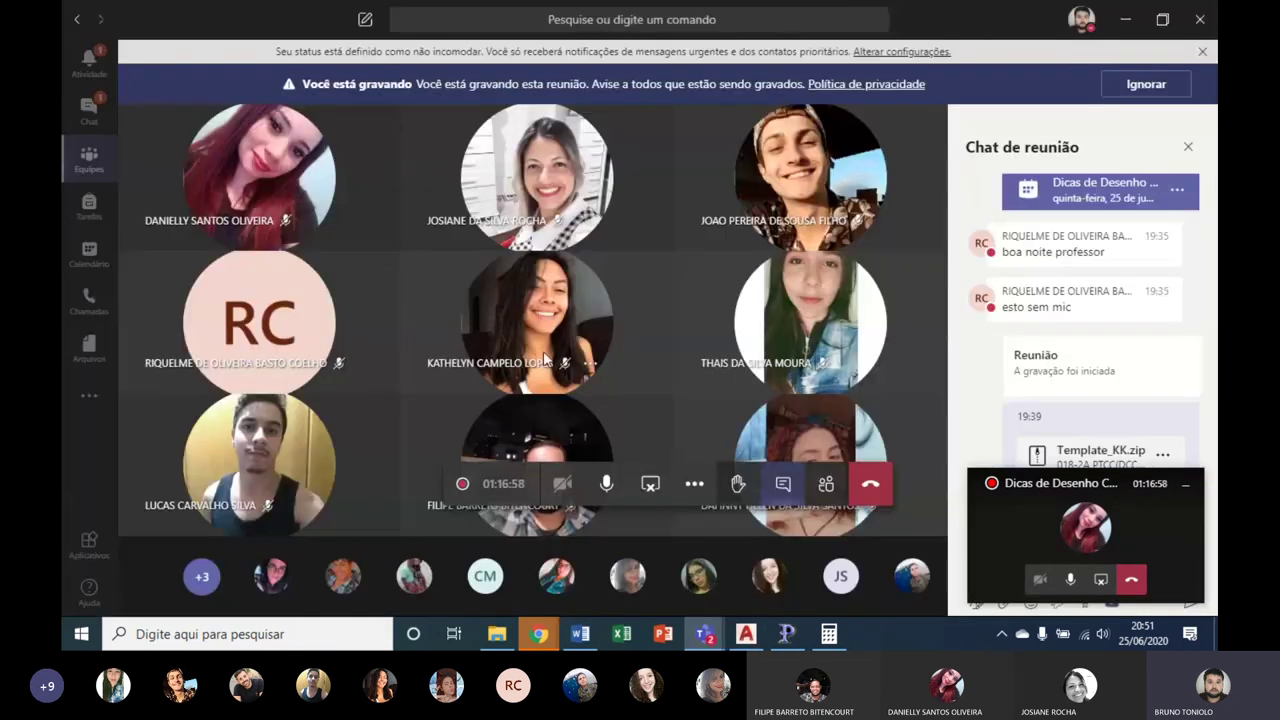
left_click(579, 320)
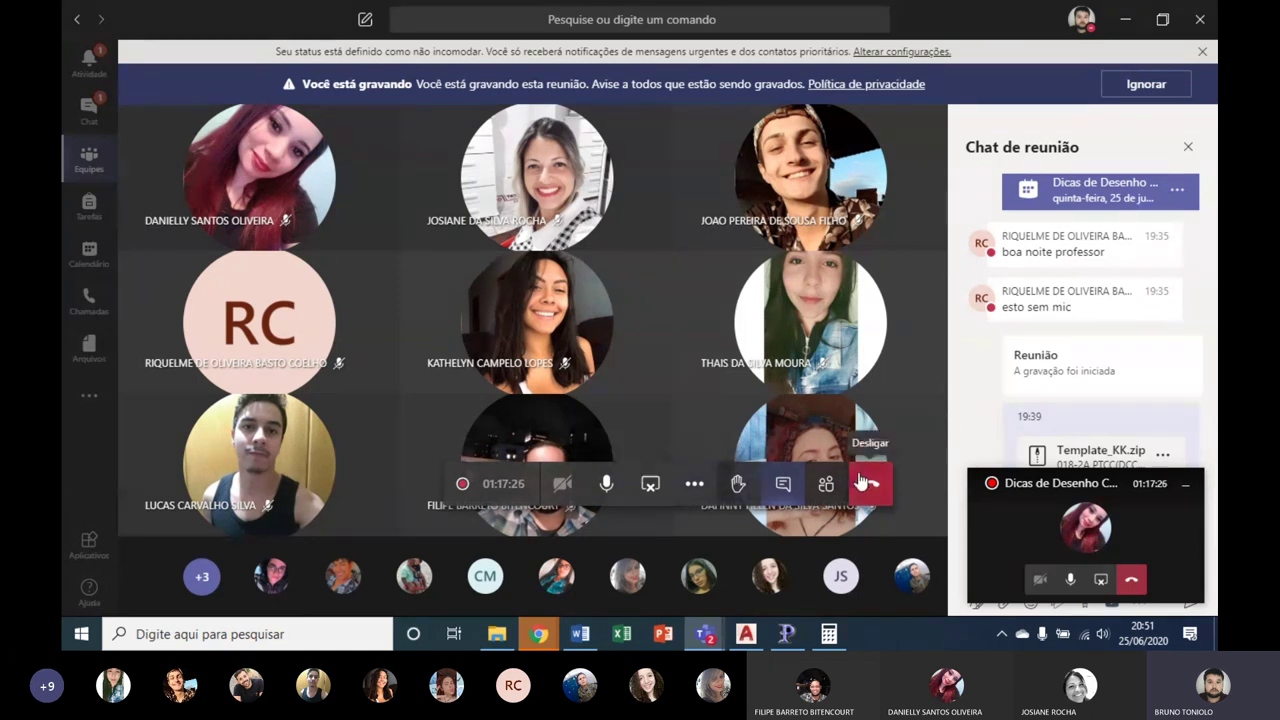
left_click(694, 483)
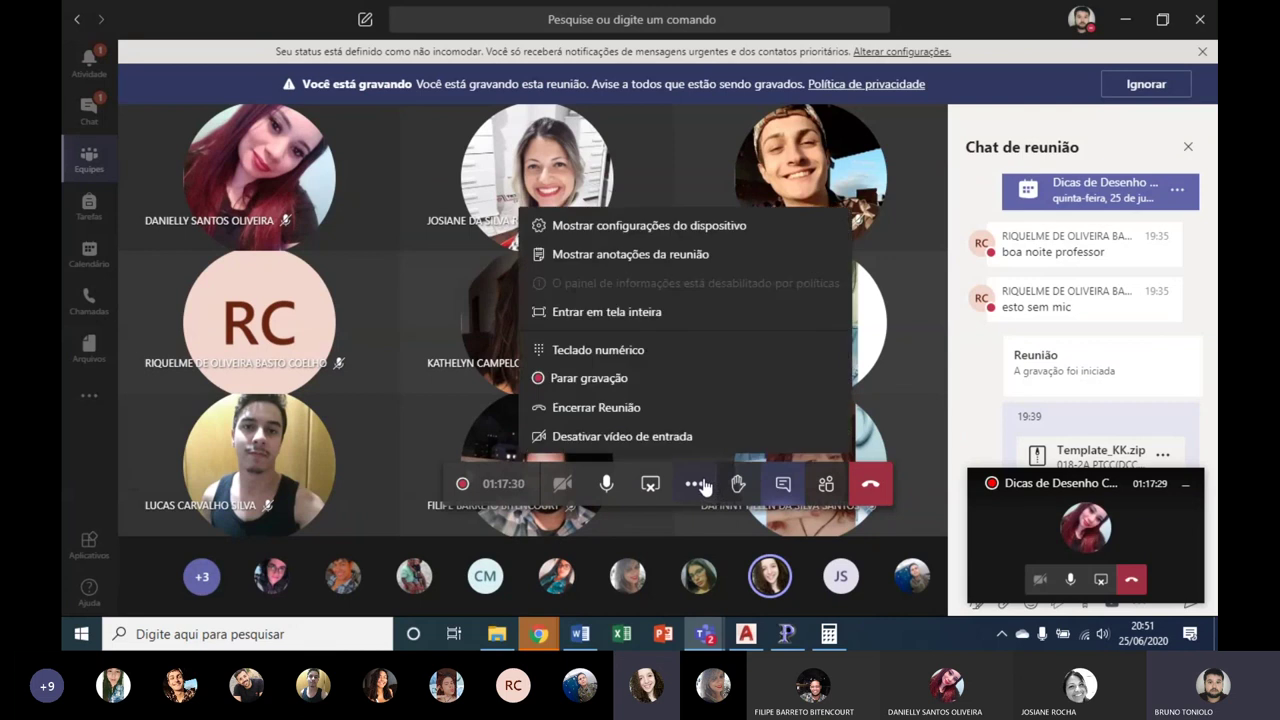